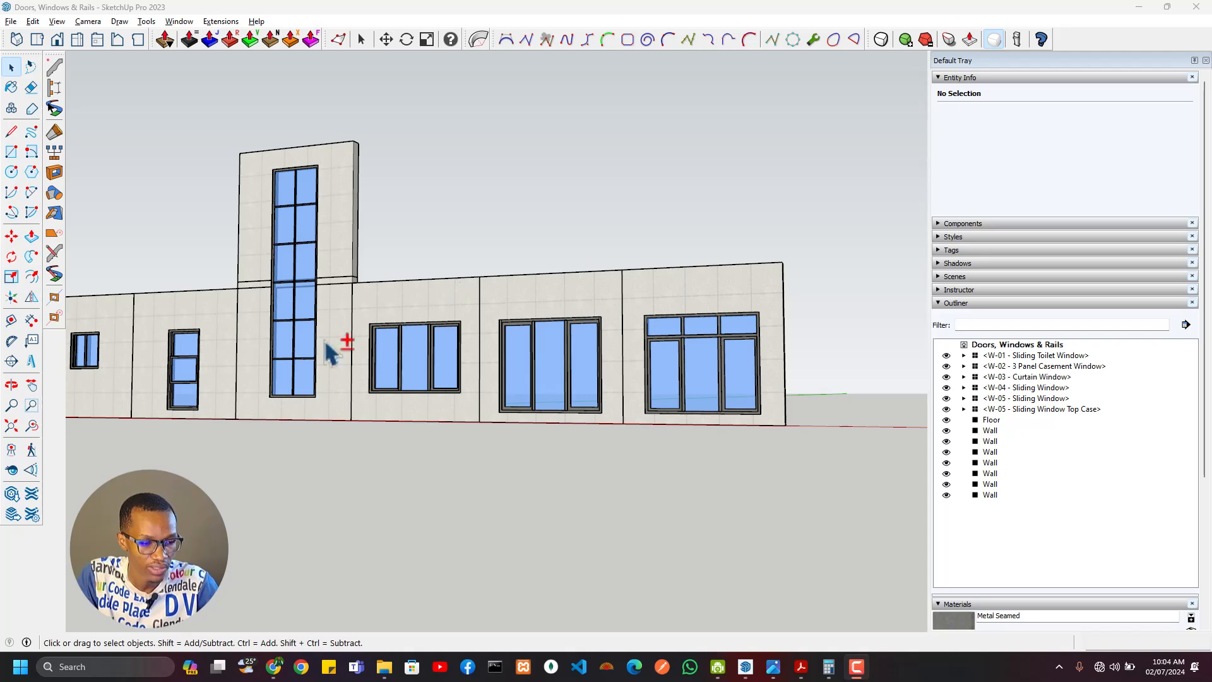
shift+middle_drag(325, 343, 451, 407)
scroll(437, 421, down, 3)
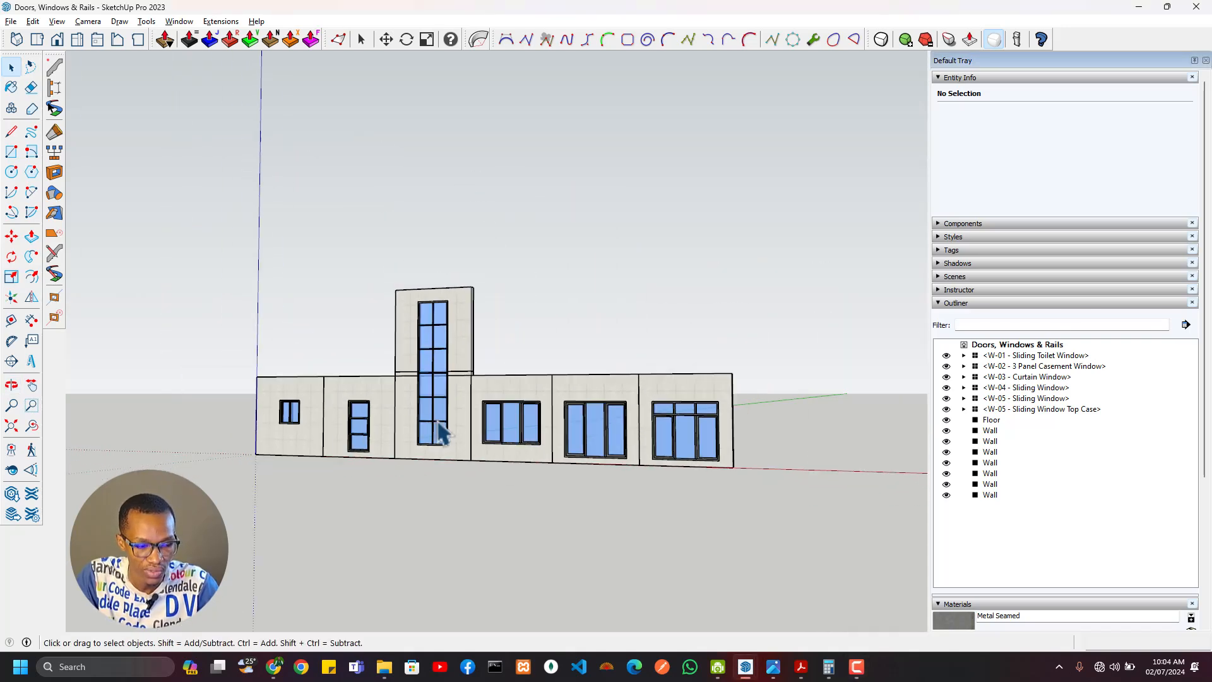
scroll(440, 432, up, 4)
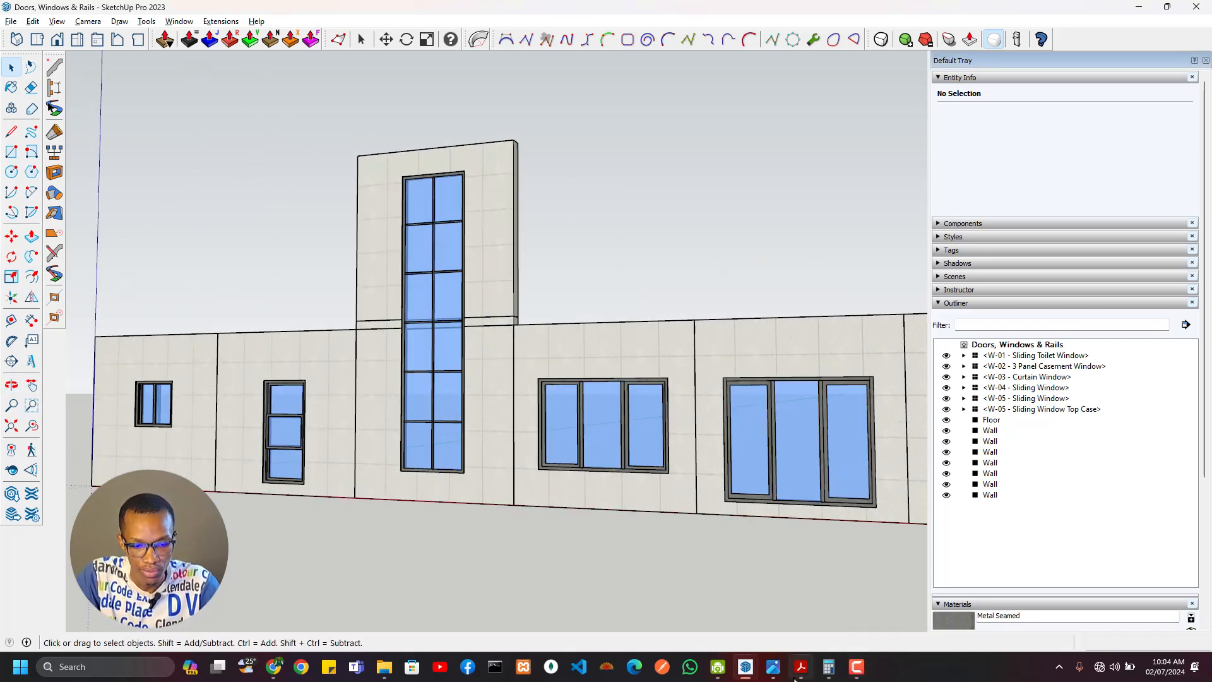
Step: Switch to Photos and examine the balcony railing, windows and entrance door in the exterior render of the house
click(774, 667)
scroll(427, 309, down, 1)
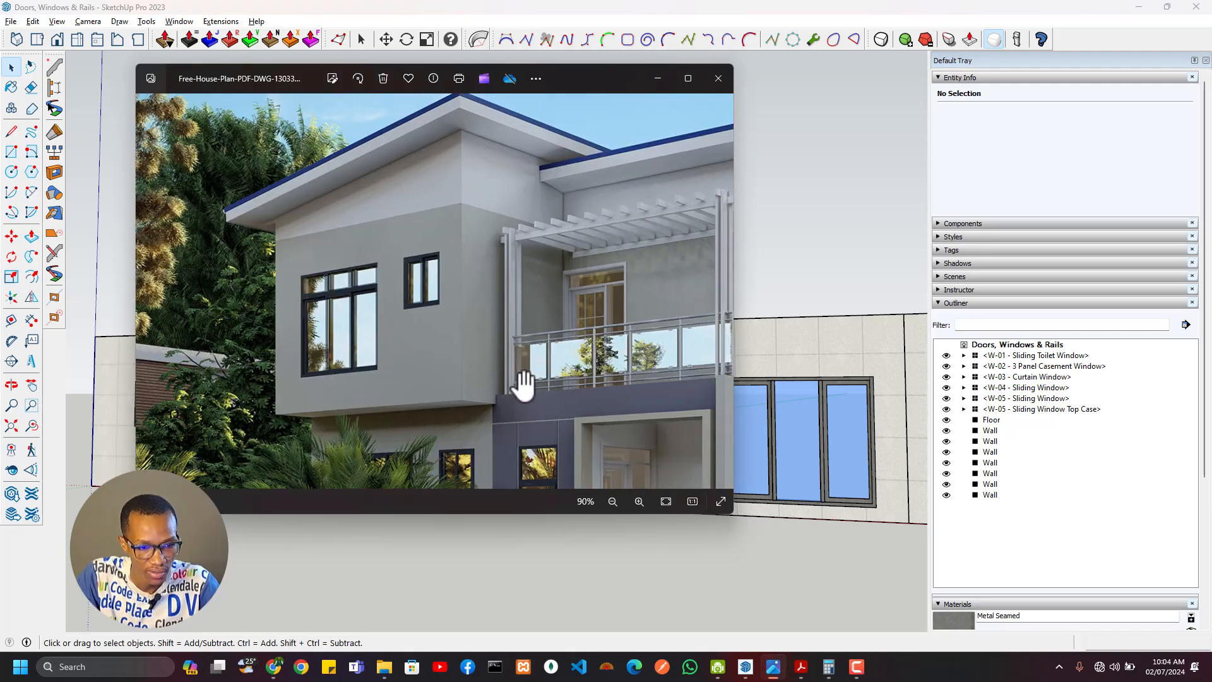
drag(520, 449, 293, 400)
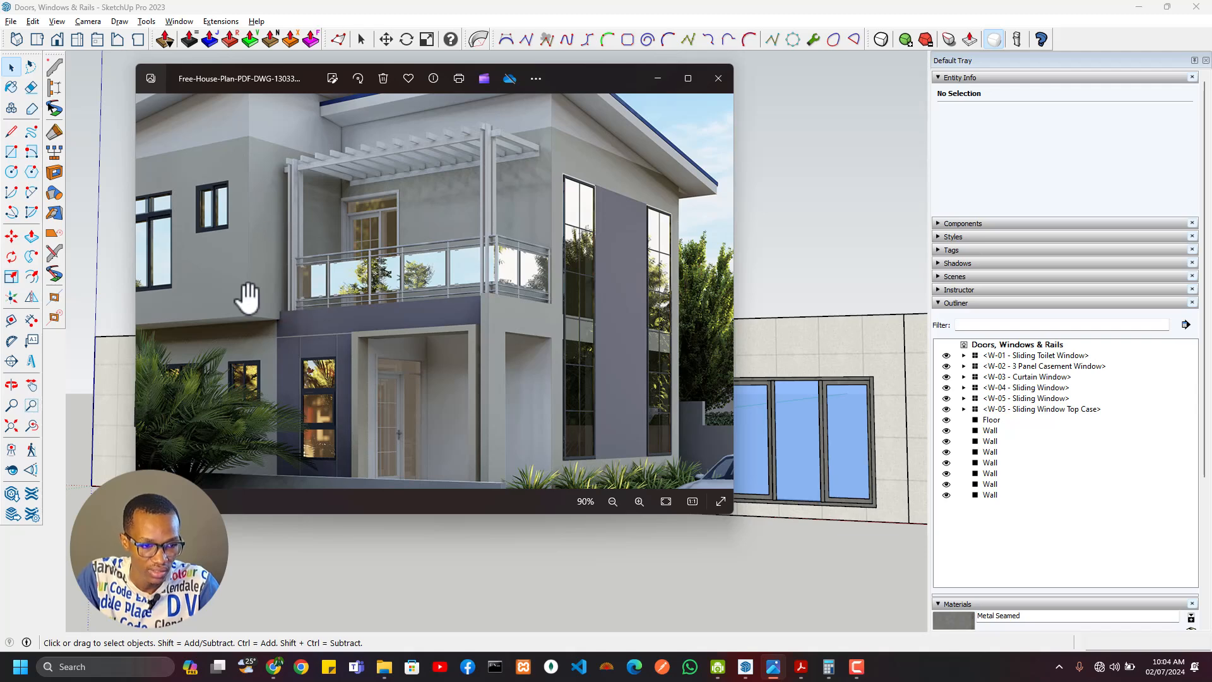
scroll(379, 244, up, 5)
drag(352, 262, 378, 369)
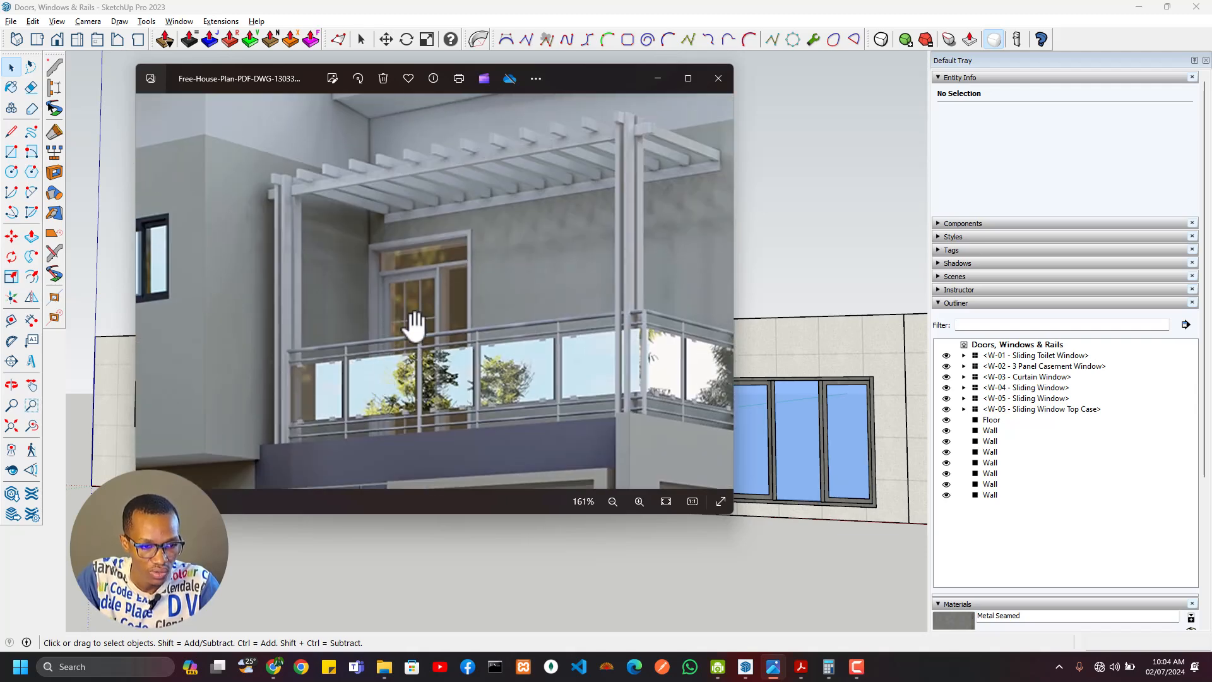
drag(414, 324, 441, 216)
drag(481, 438, 495, 498)
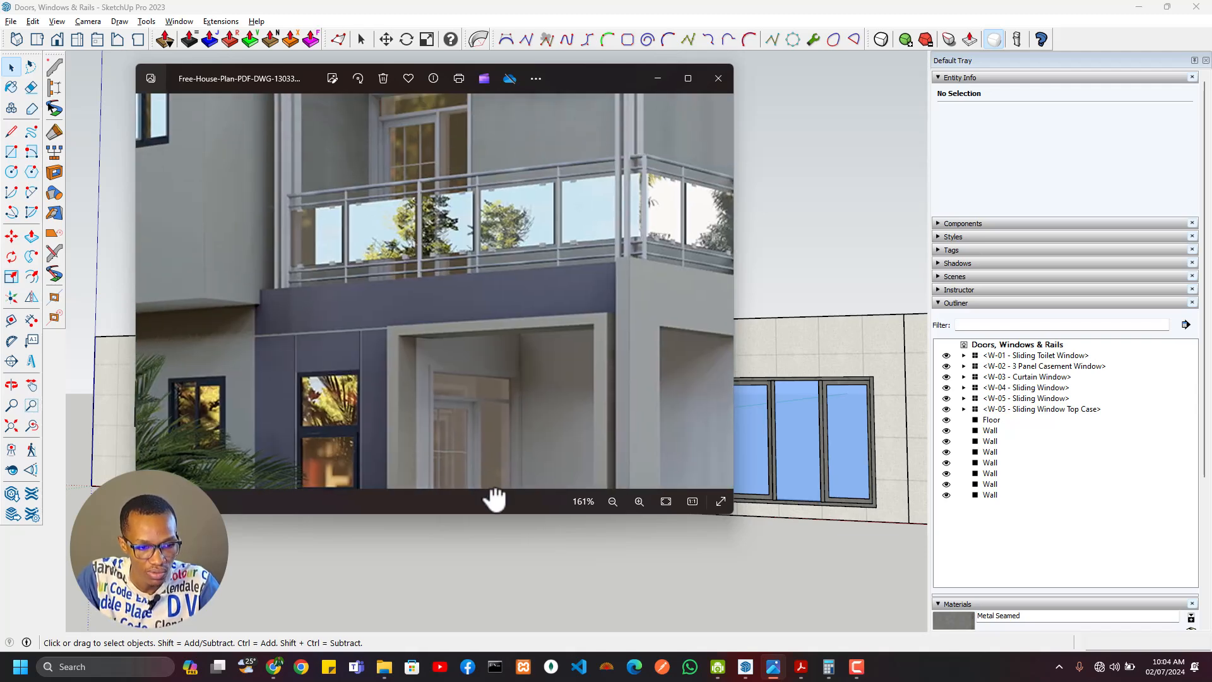
drag(435, 282, 466, 247)
drag(492, 422, 460, 351)
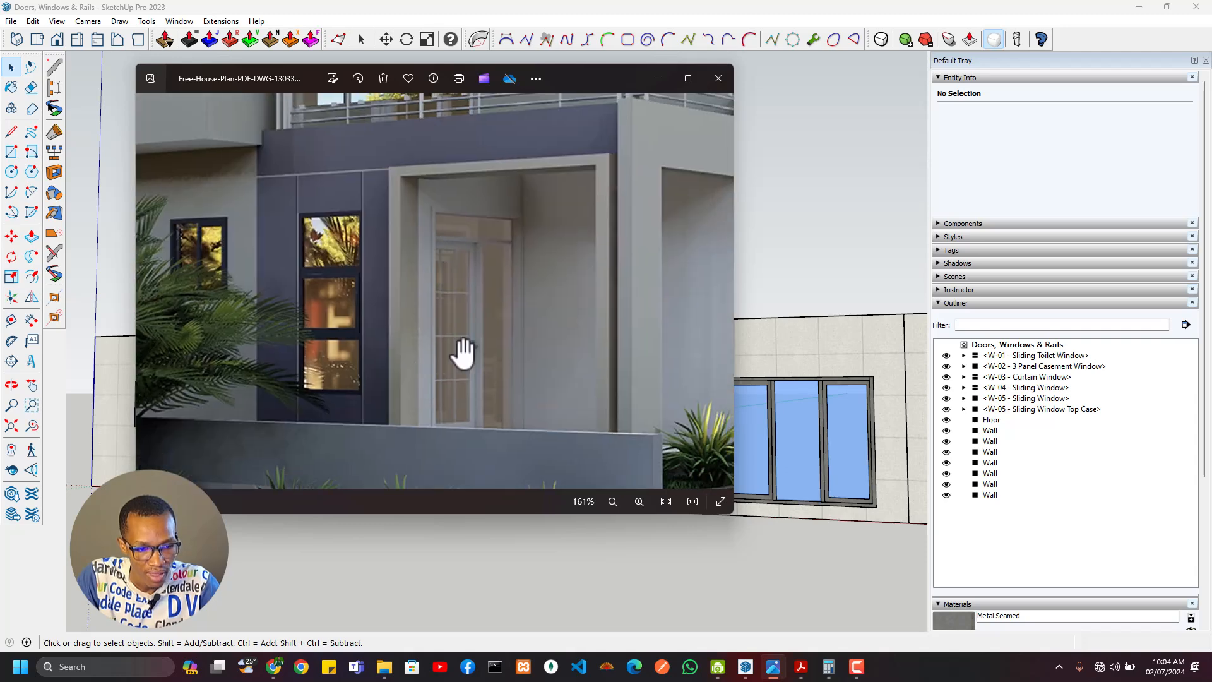
Step: Look over the whole front facade in the render, including the tall curtain windows, and return to the SketchUp model
scroll(466, 351, down, 5)
scroll(464, 348, down, 3)
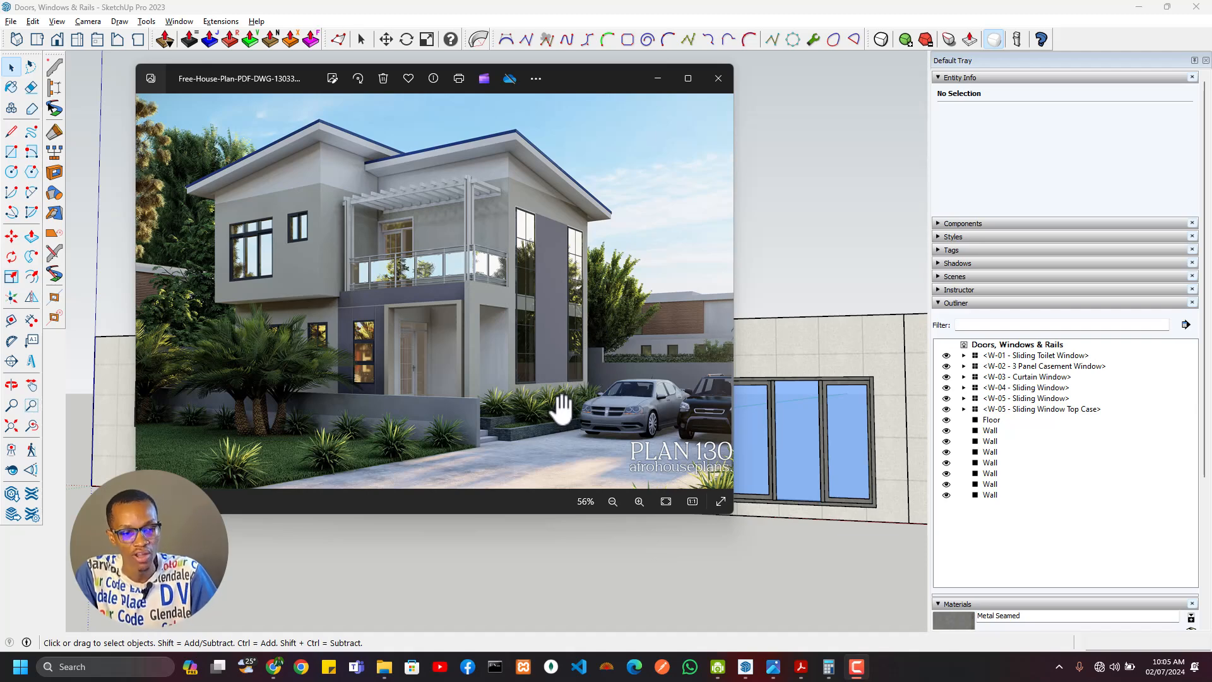
scroll(370, 442, up, 1)
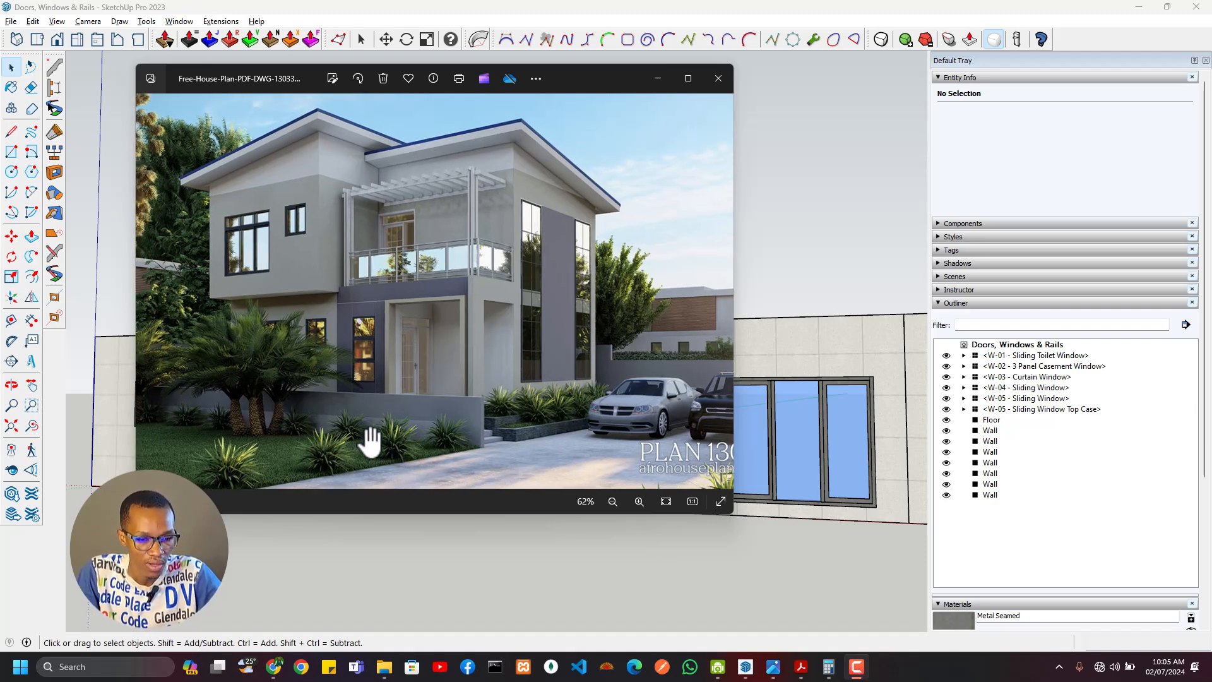
scroll(542, 422, up, 1)
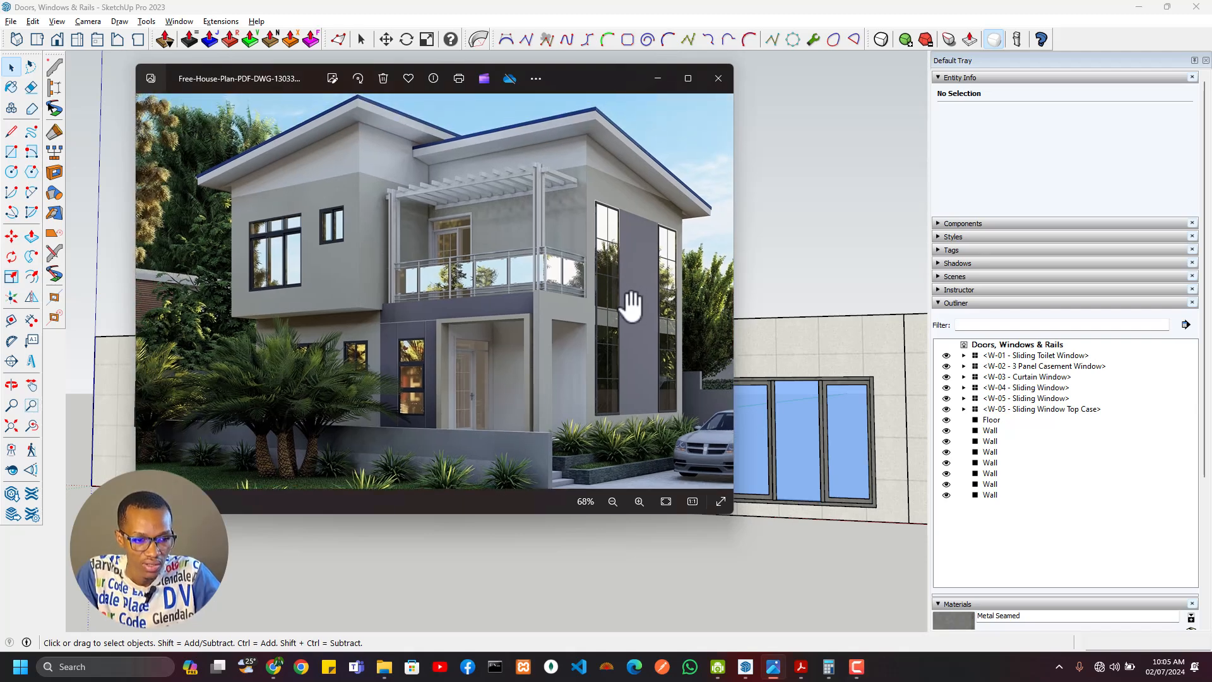
scroll(634, 248, down, 4)
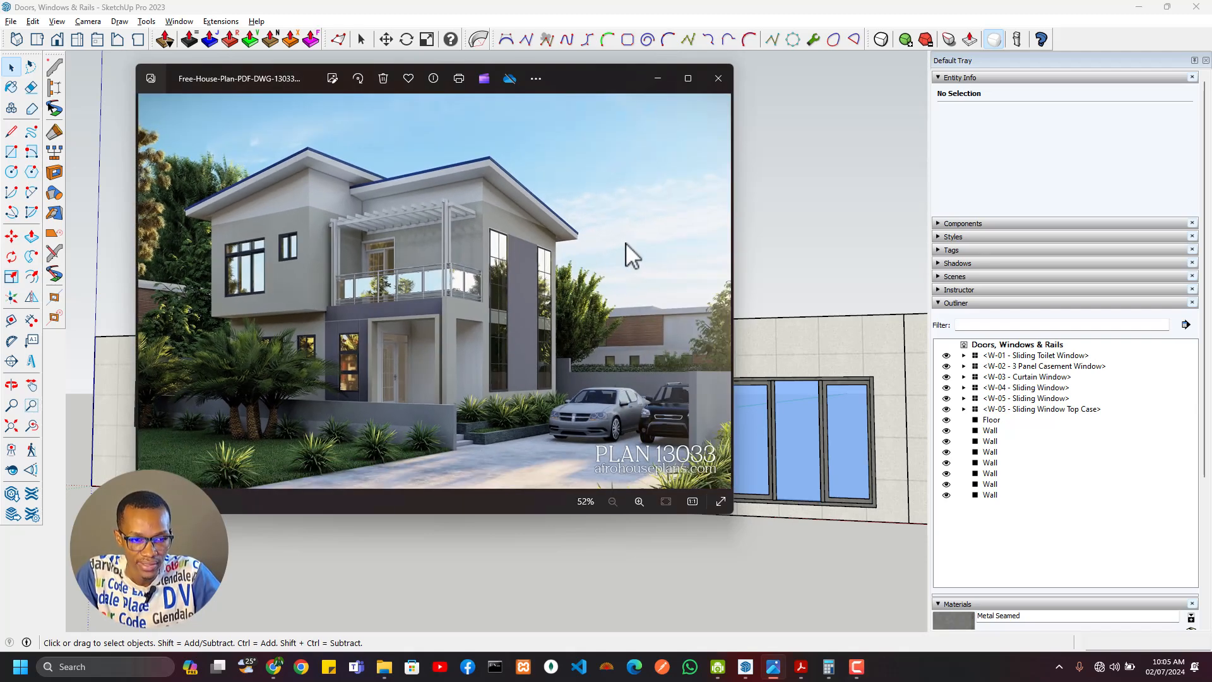
click(663, 81)
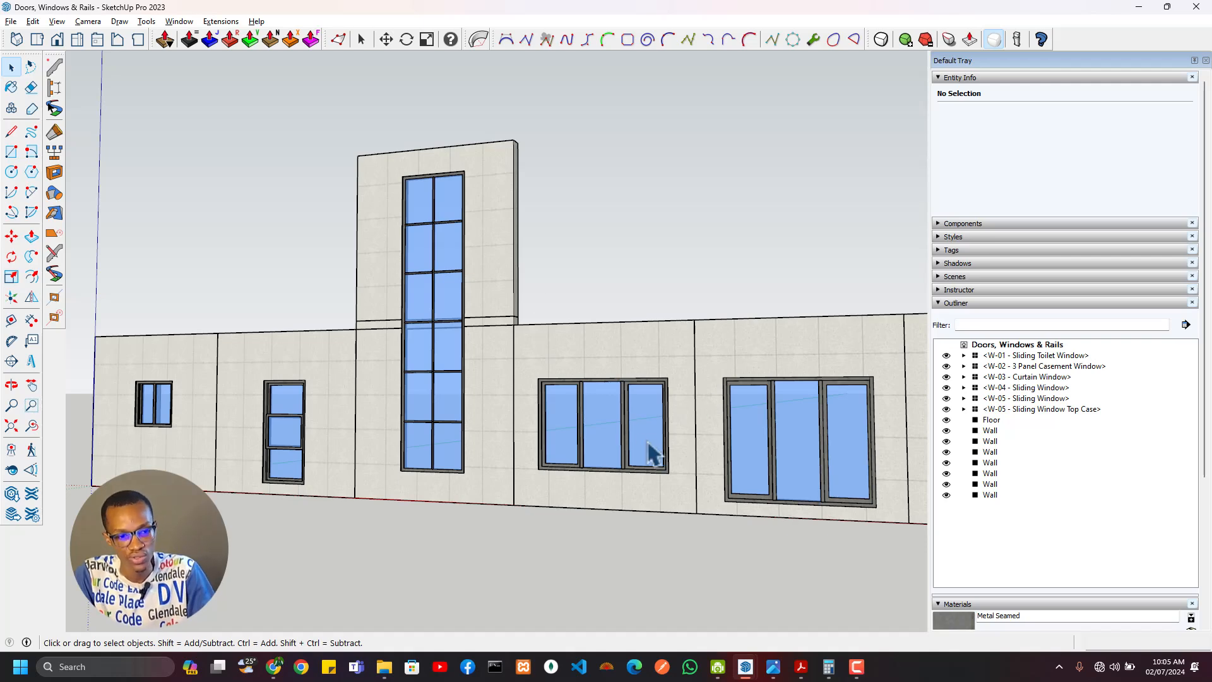
Step: Bring the house renders back up in Photos, go to the aerial view image and maximize the viewer
click(773, 667)
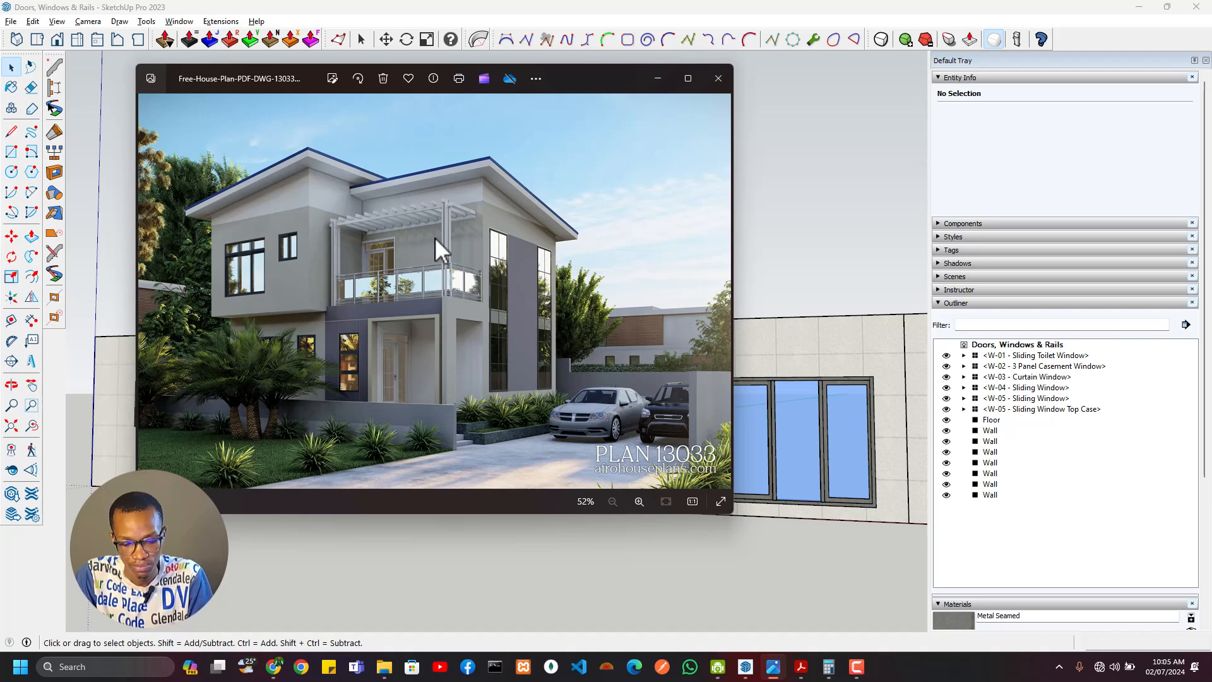
key(Right)
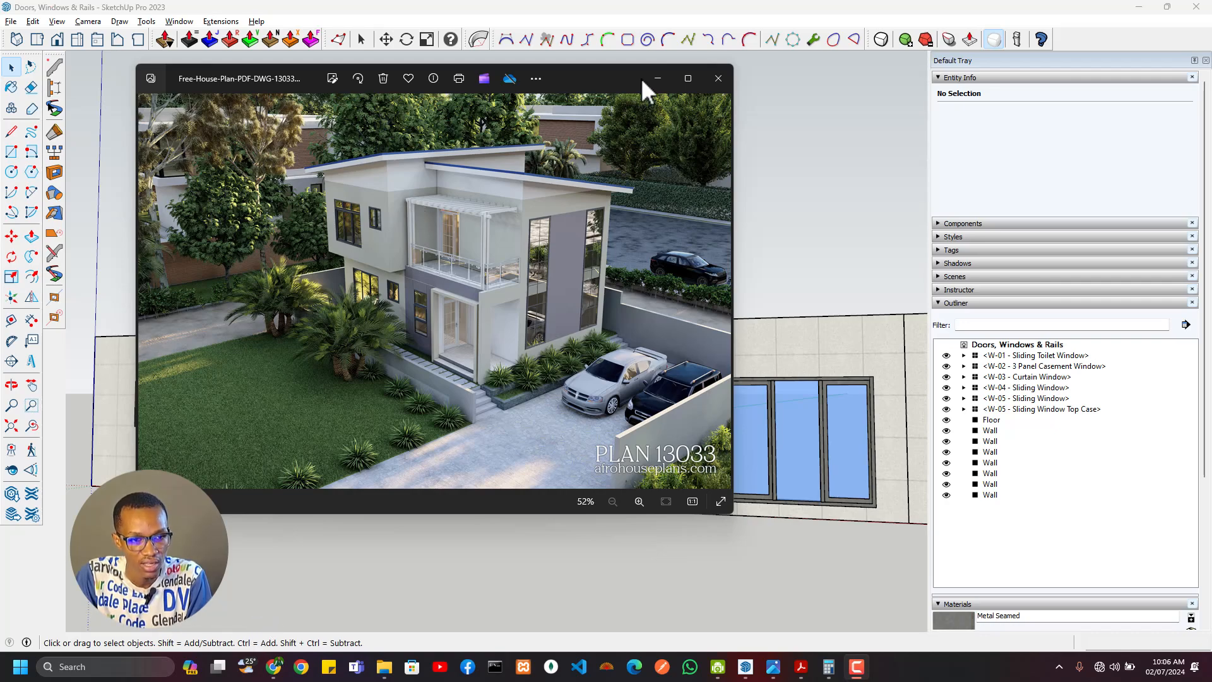
click(688, 79)
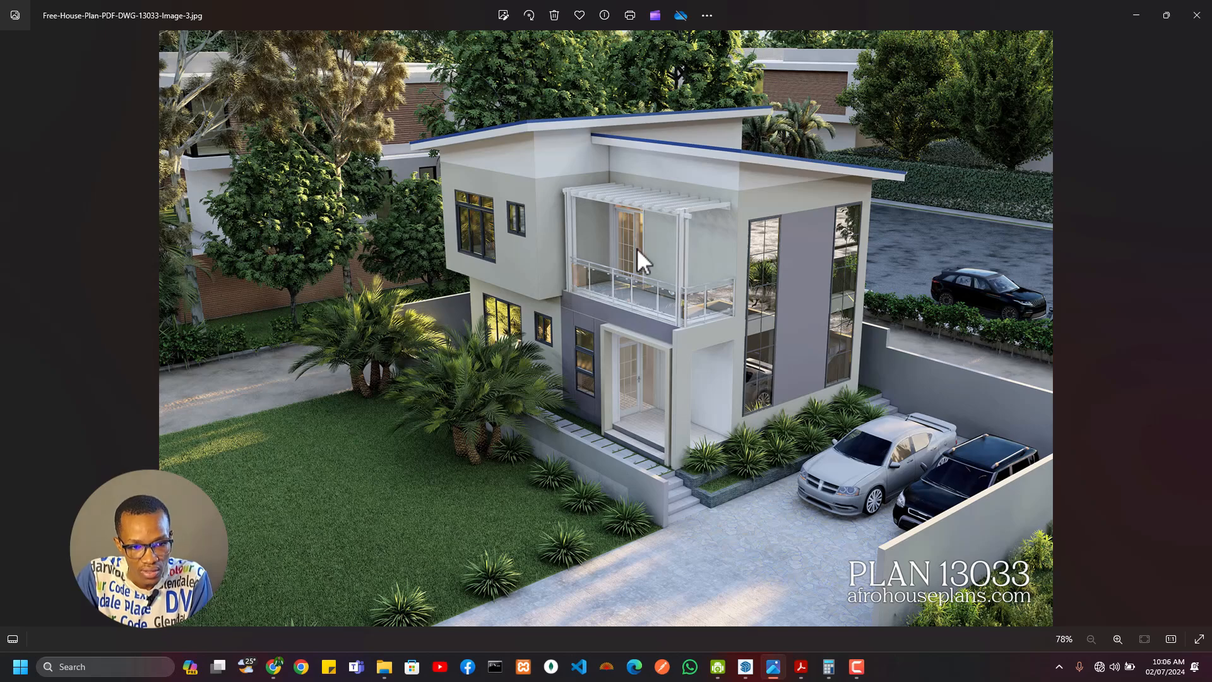
Step: Examine the glazed entrance door, its handle and the balcony above it in the aerial render
scroll(637, 316, up, 5)
scroll(668, 479, up, 4)
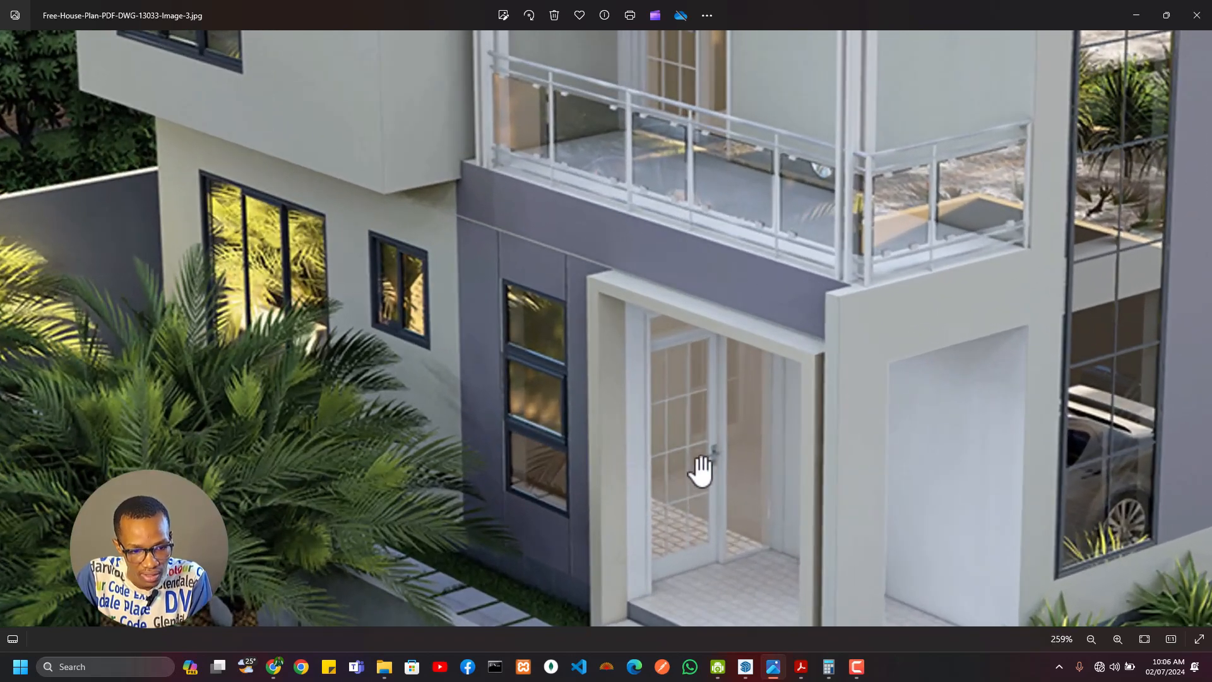
scroll(735, 467, up, 2)
scroll(744, 449, up, 5)
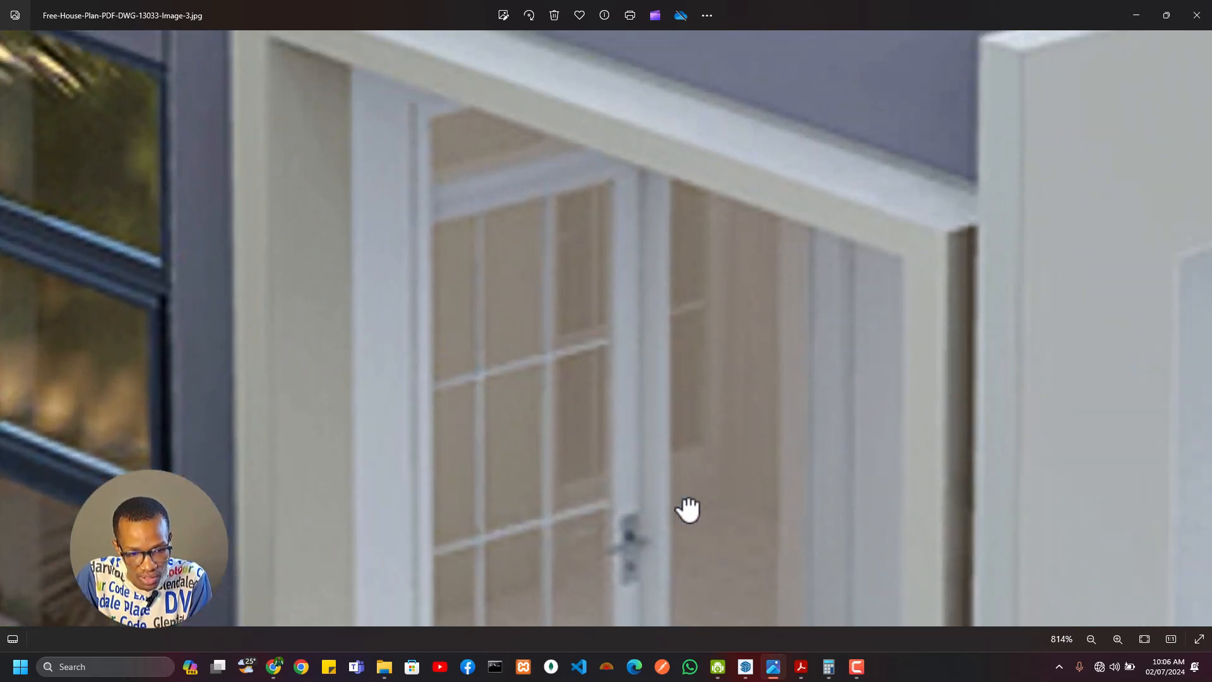
scroll(698, 379, down, 4)
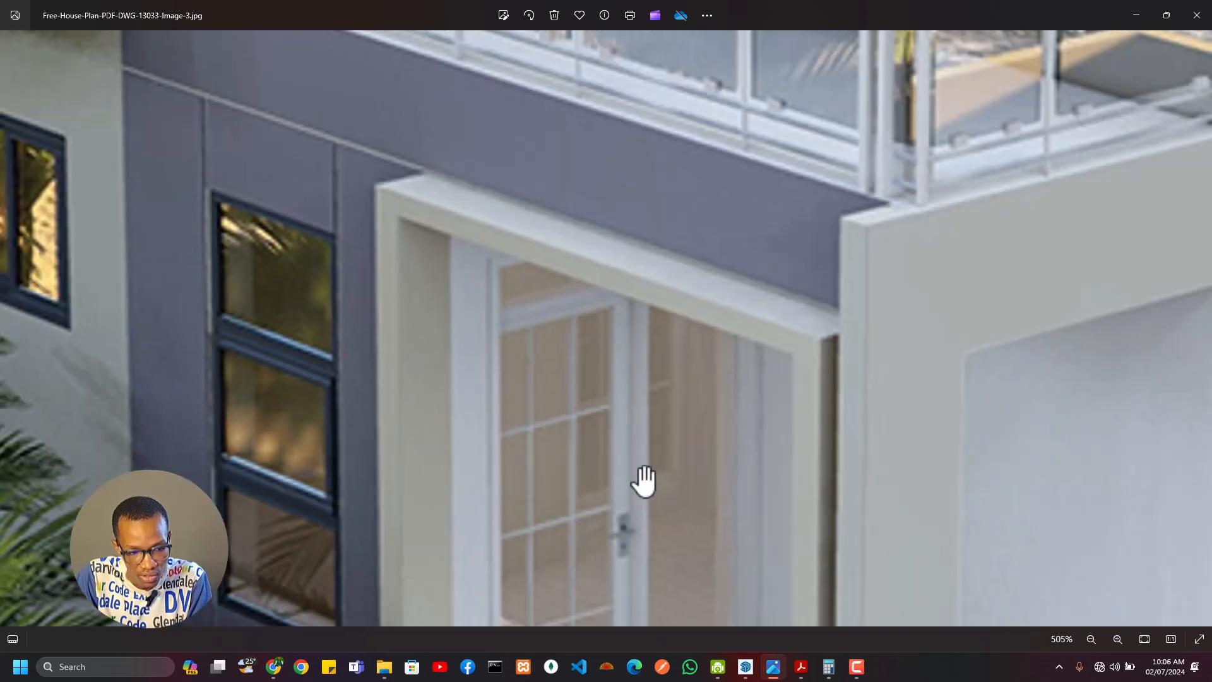
scroll(79, 309, down, 2)
scroll(79, 310, down, 2)
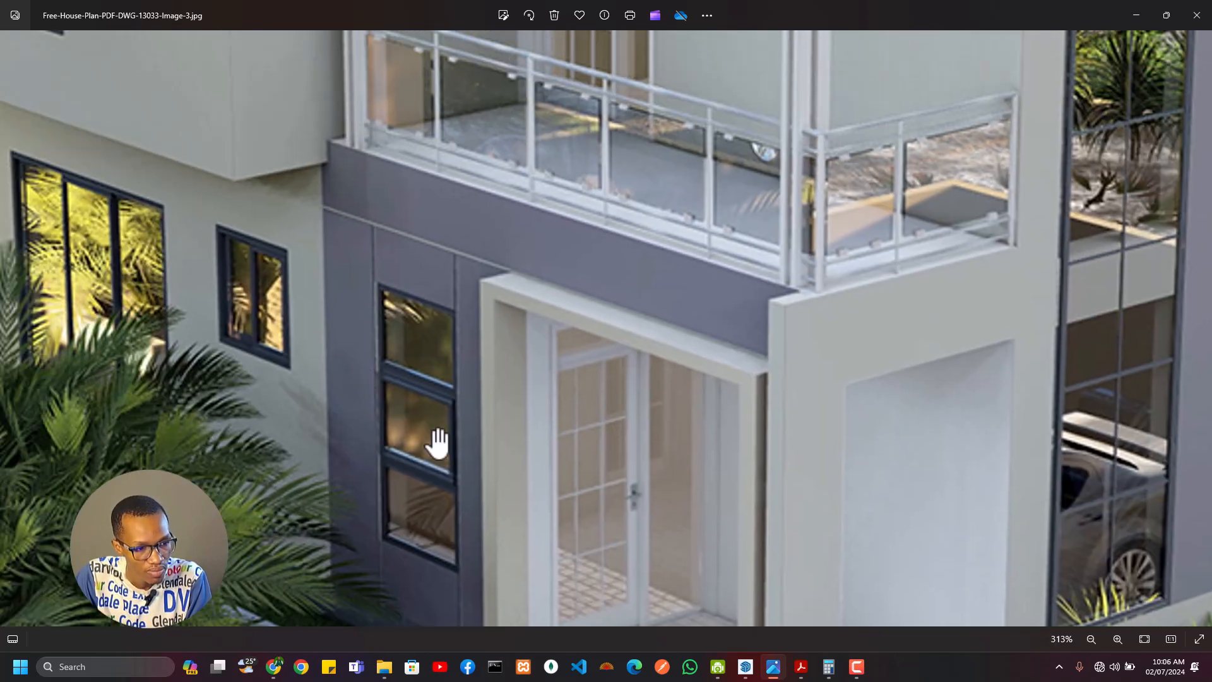
scroll(679, 464, up, 5)
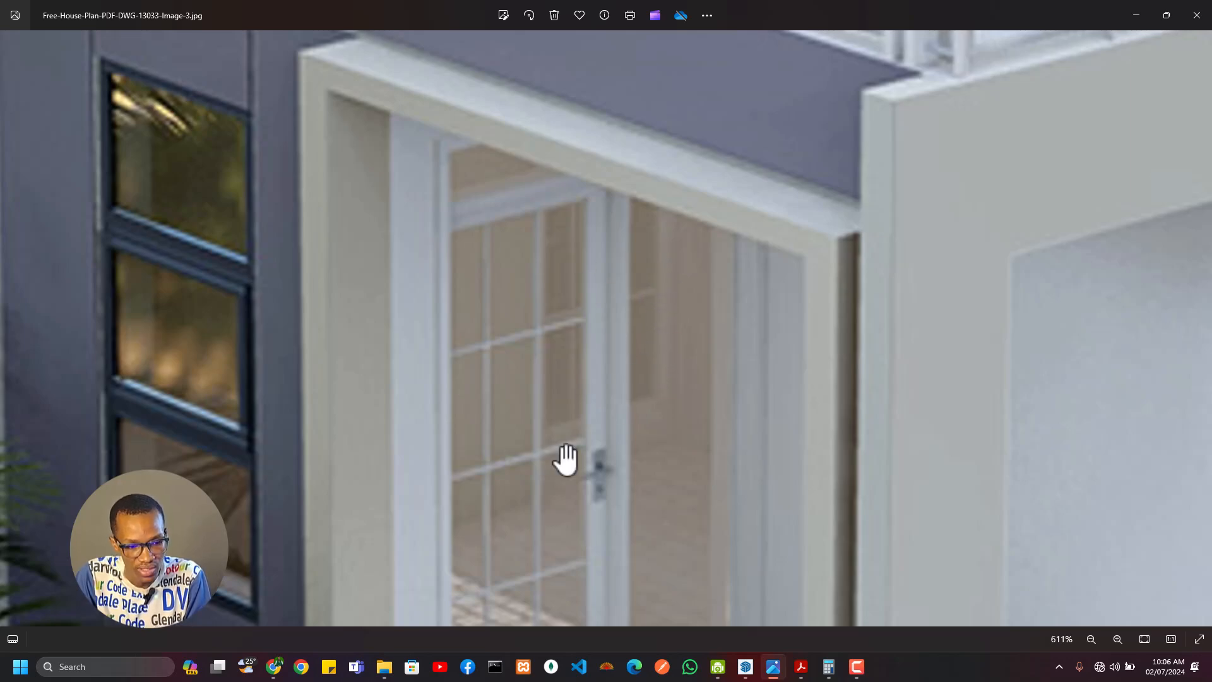
scroll(598, 425, down, 6)
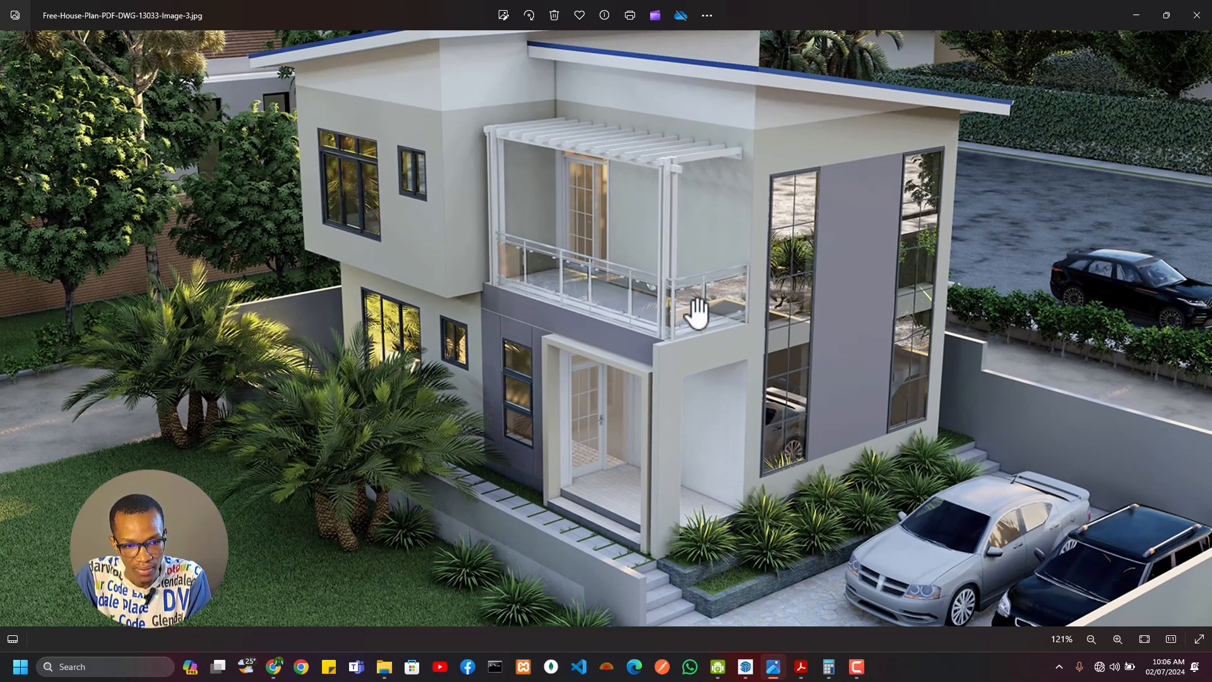
drag(573, 285, 633, 358)
scroll(606, 425, down, 3)
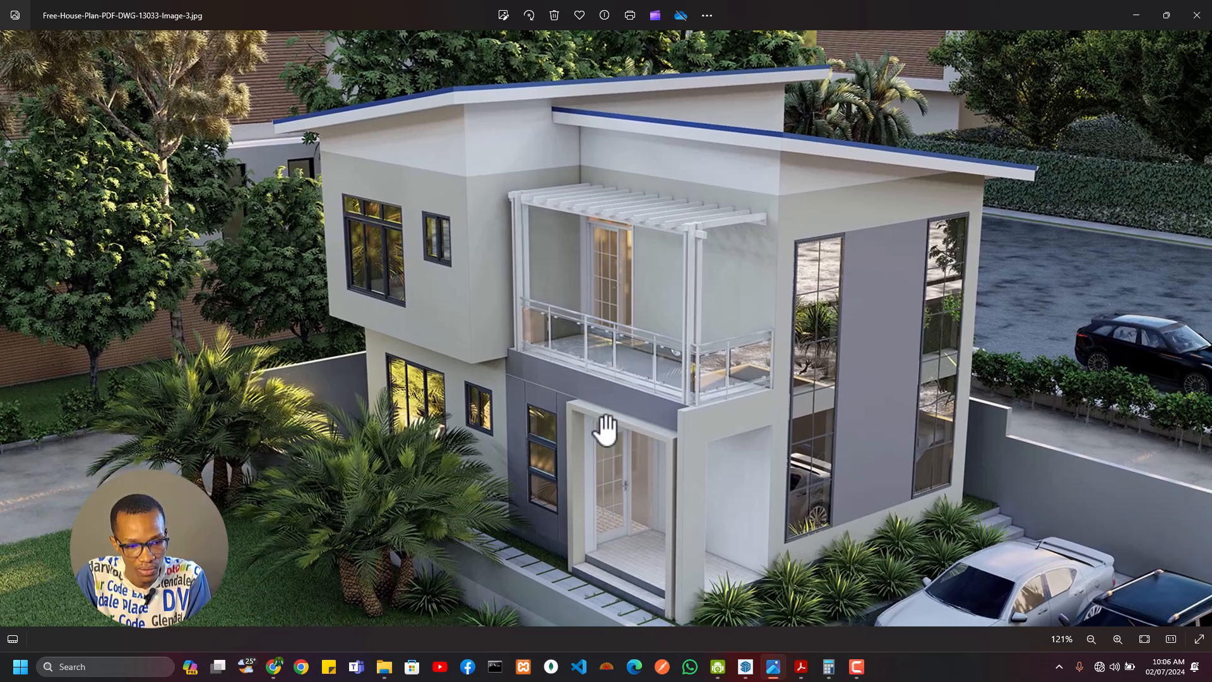
Step: Go to the render Image-4 and examine the upper-floor windows on both visible facades
key(Right)
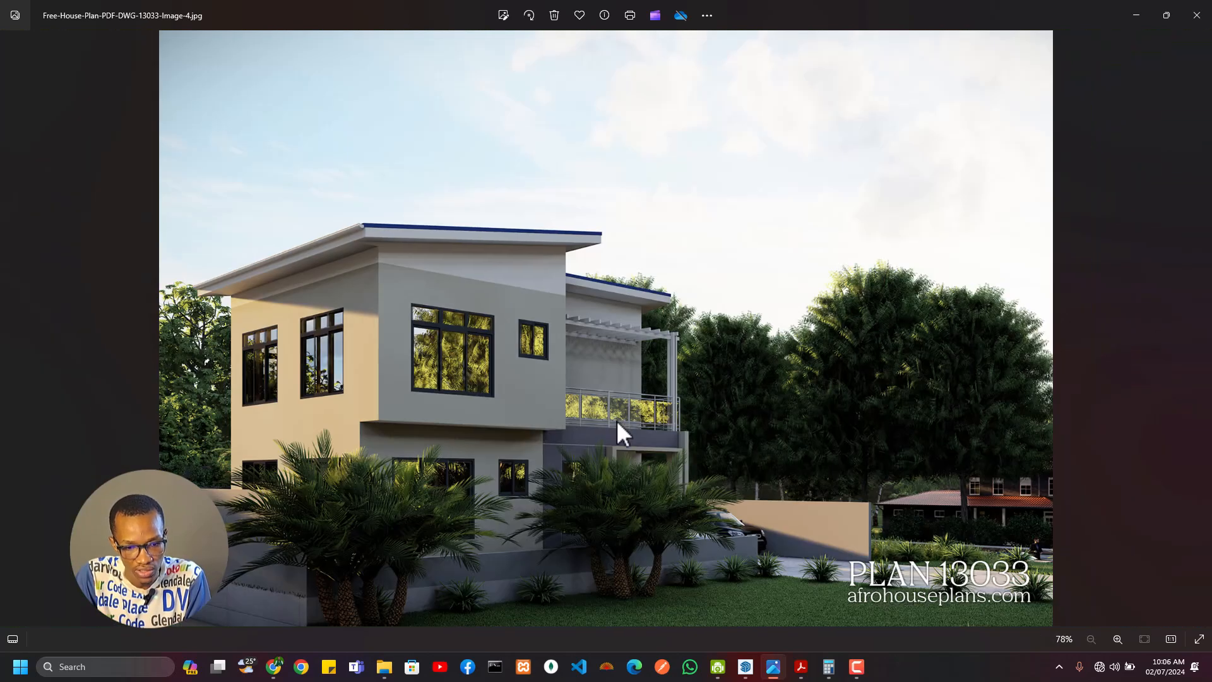
key(Right)
key(Left)
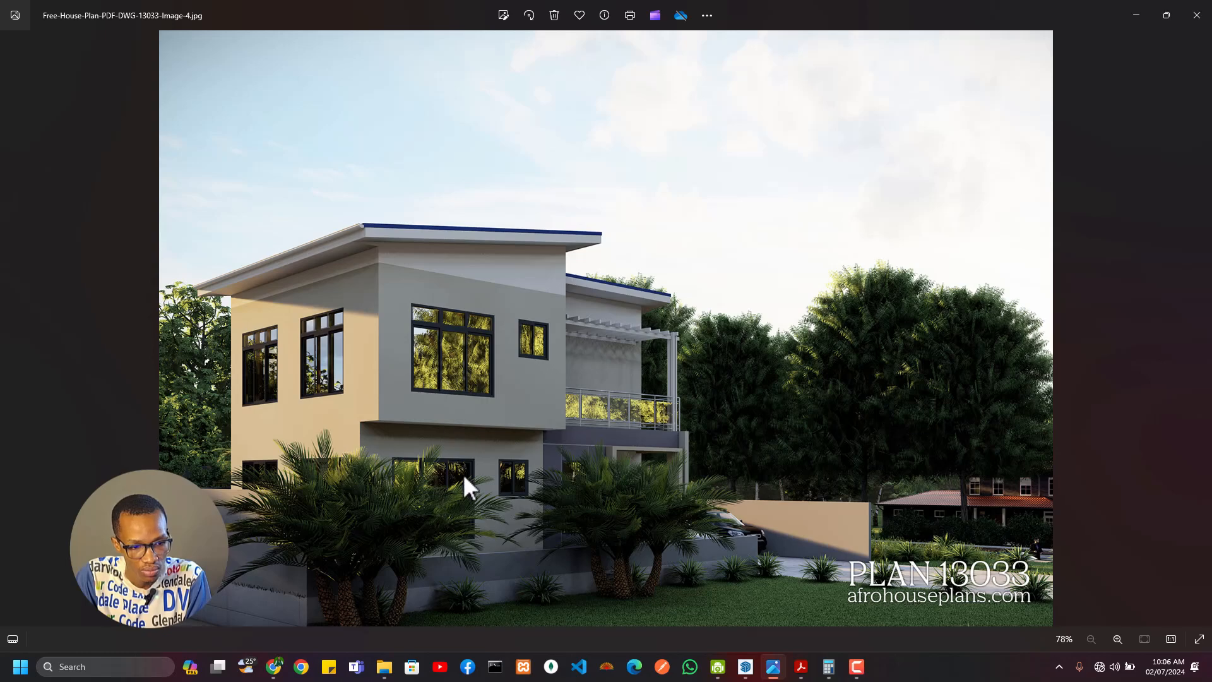
scroll(284, 400, up, 5)
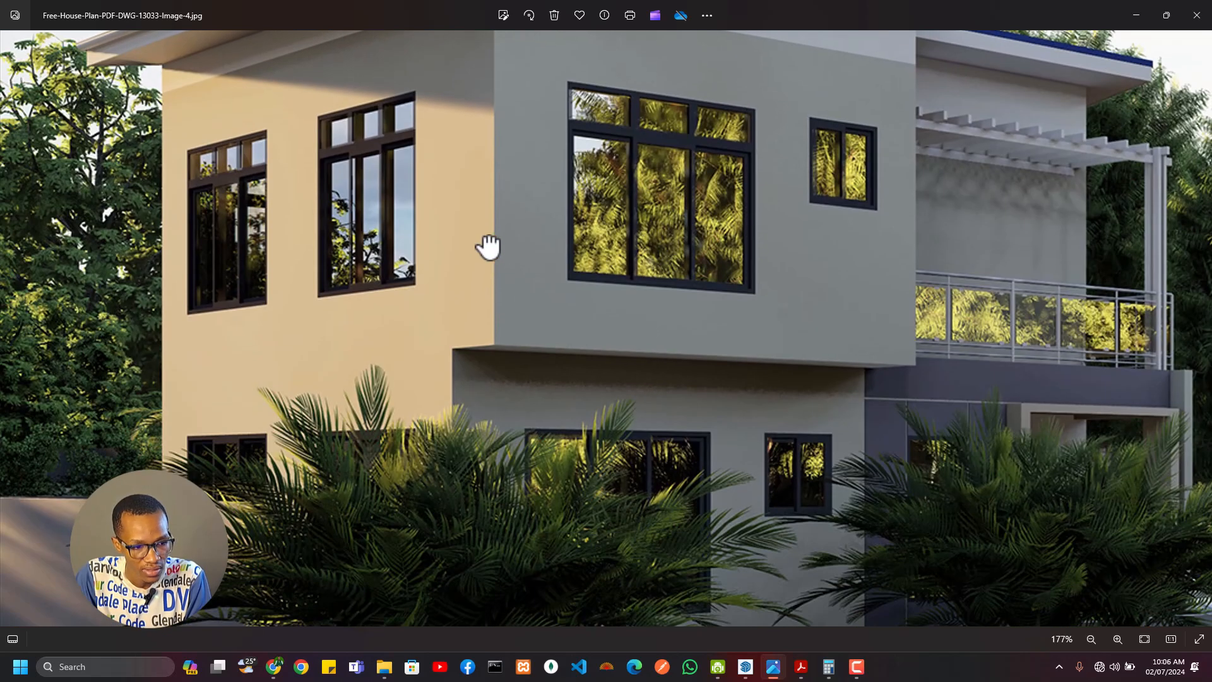
drag(657, 319, 656, 490)
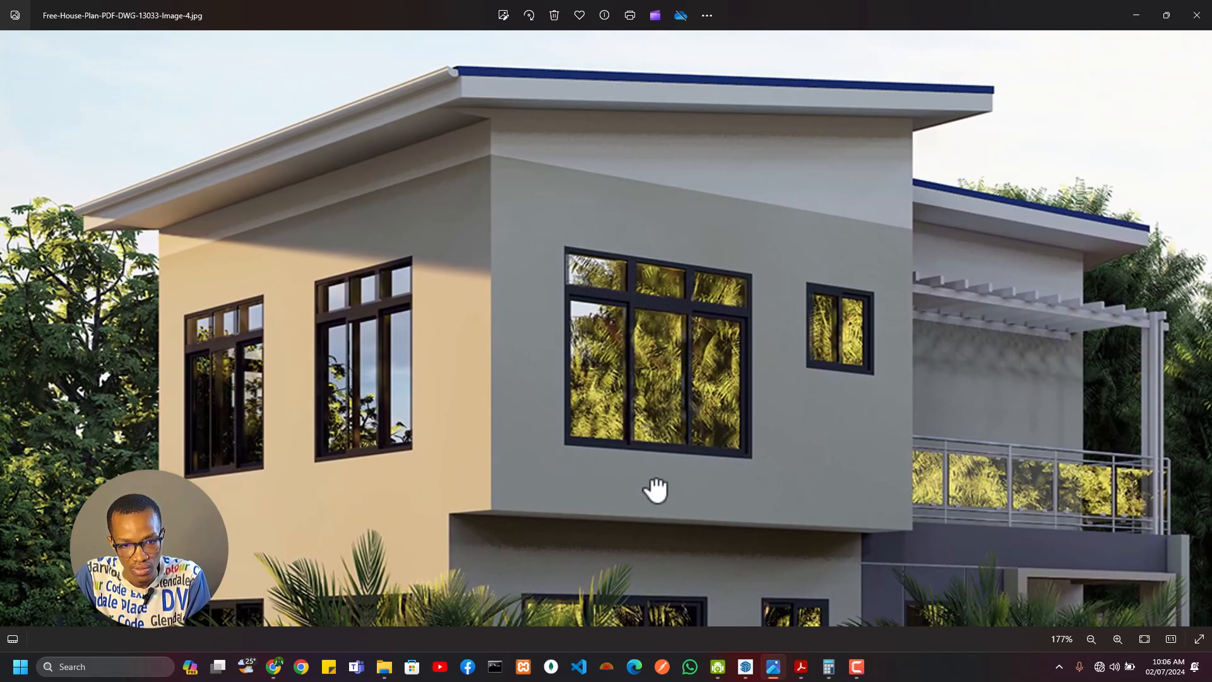
scroll(698, 407, down, 5)
Step: Open the floor plan image and examine the doors, balcony railing and stair railings on both floors
key(Right)
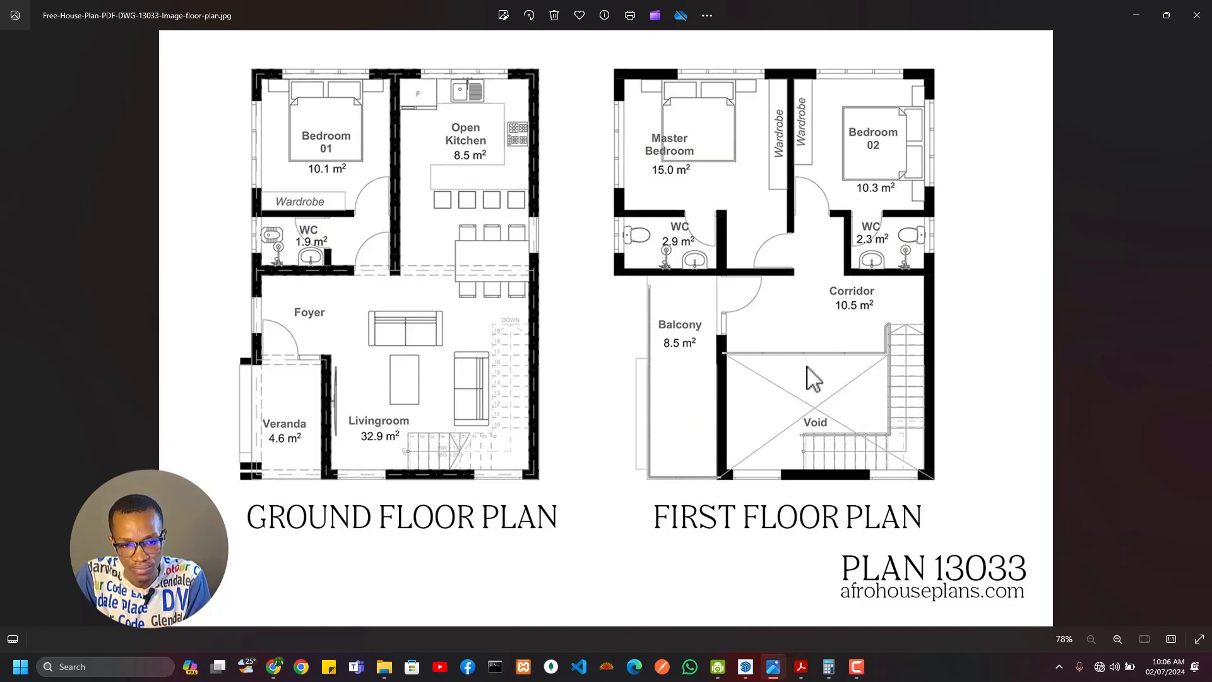
scroll(797, 377, up, 7)
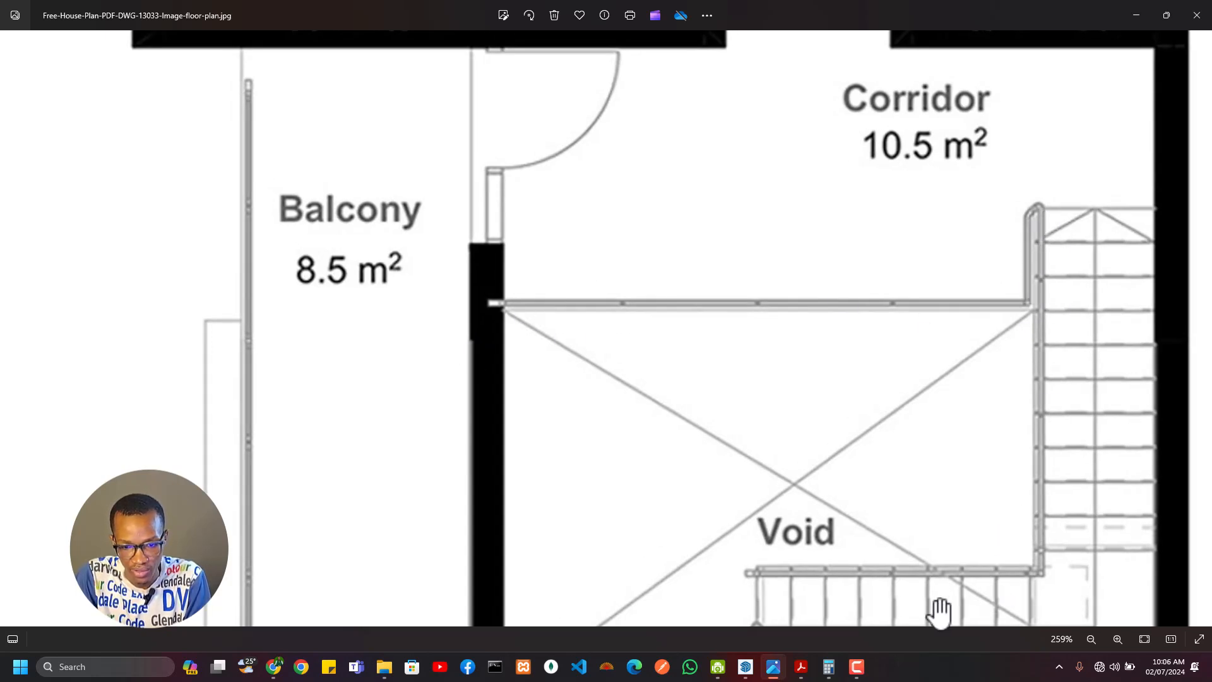
scroll(734, 564, down, 1)
scroll(739, 571, down, 2)
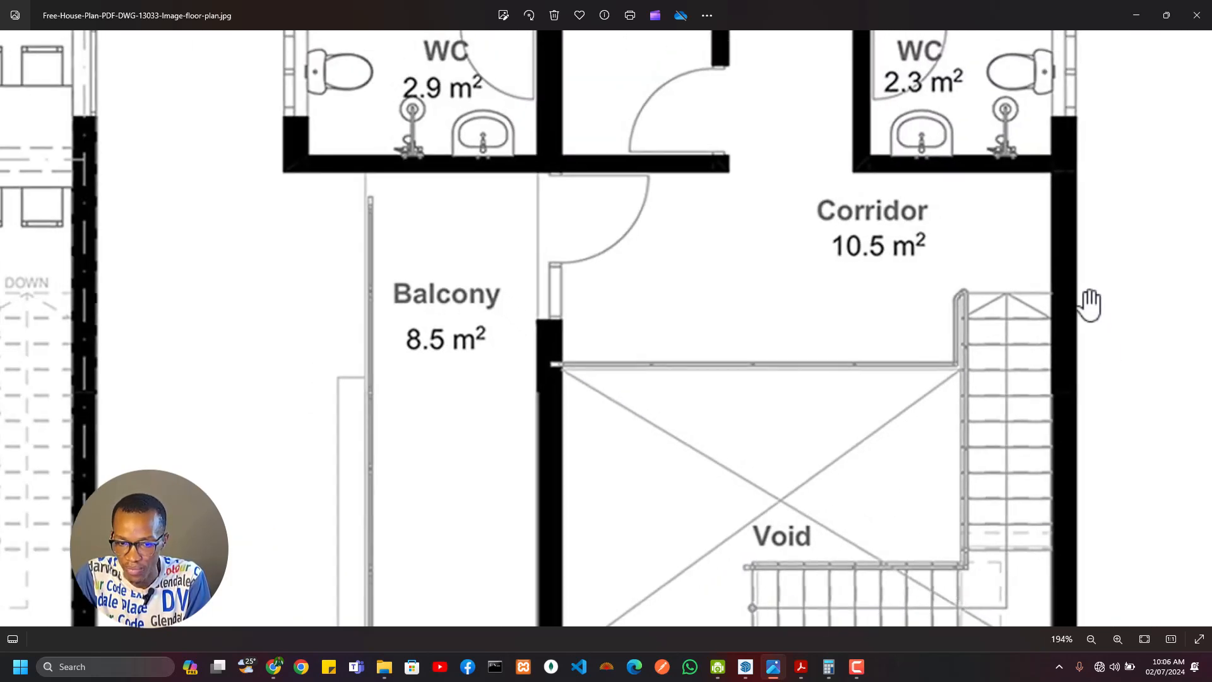
scroll(744, 387, down, 6)
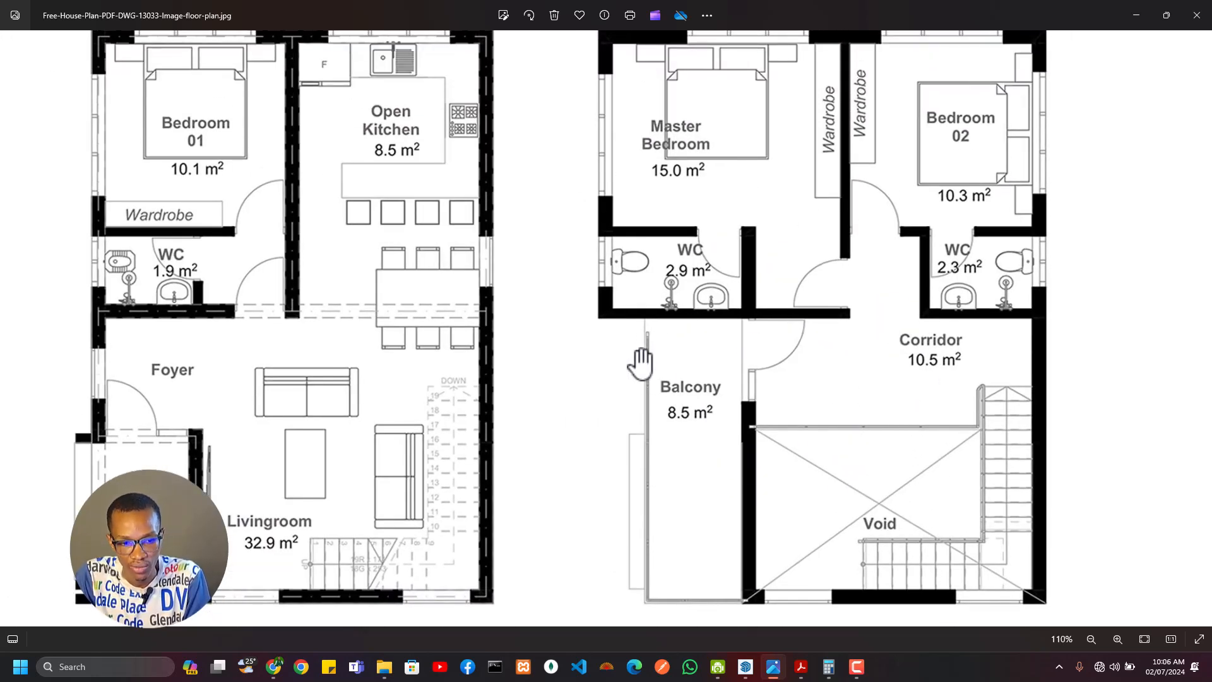
drag(669, 263, 671, 317)
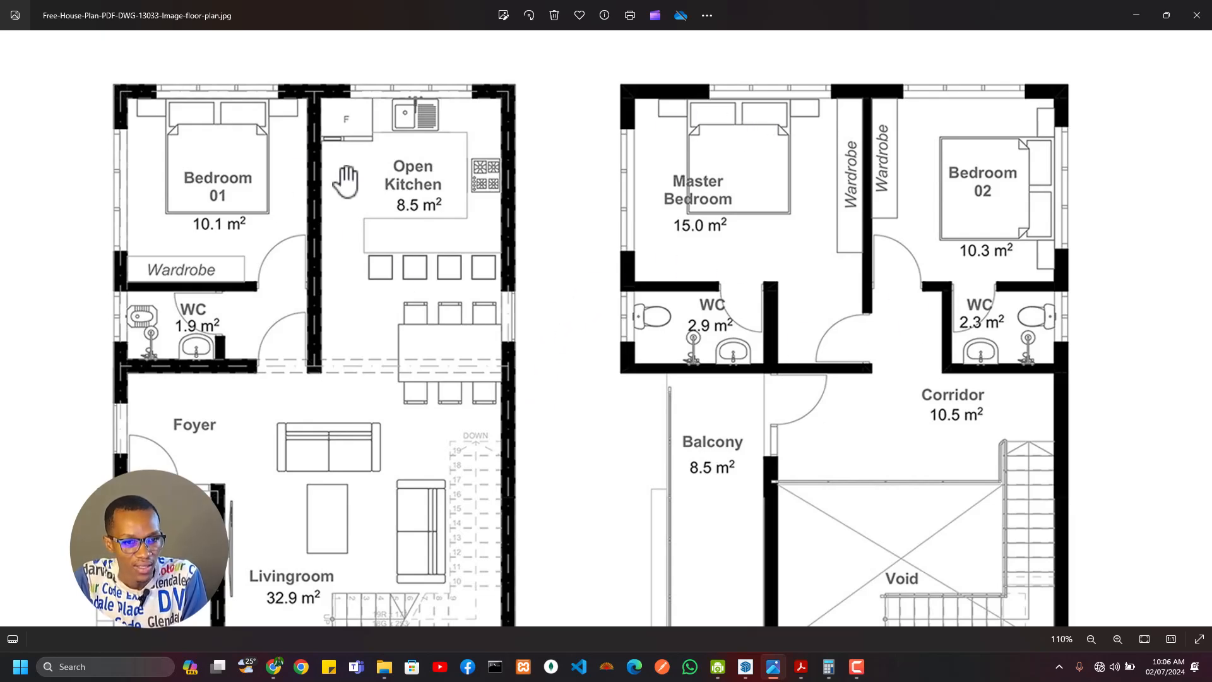
drag(309, 437, 324, 220)
scroll(330, 275, down, 3)
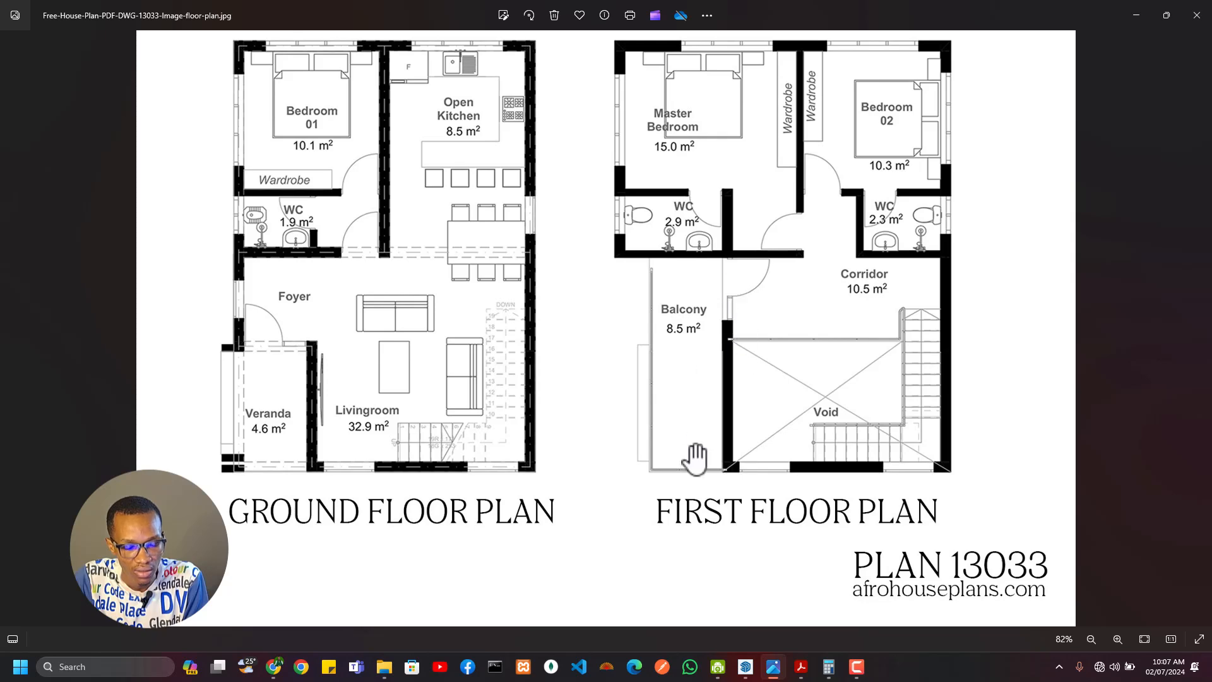
Step: Switch to the architectural drawings PDF in Acrobat and examine the door schedule for types D-01 to D-03
click(800, 667)
scroll(713, 404, down, 7)
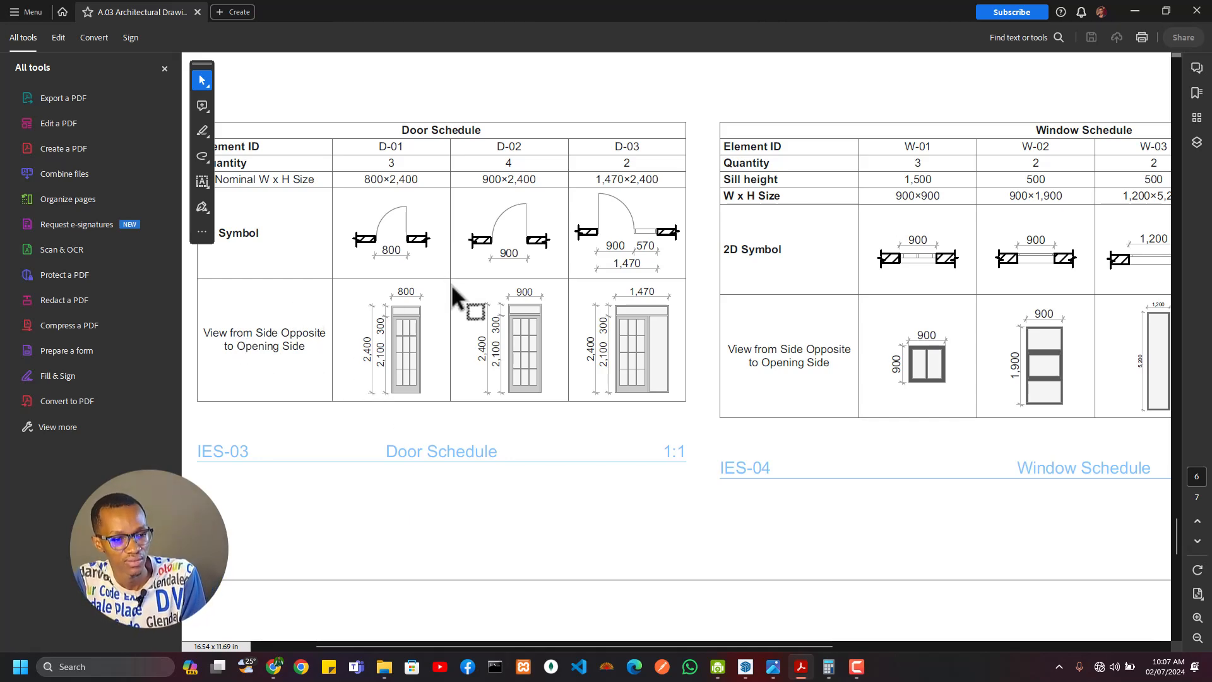
scroll(395, 374, up, 4)
scroll(408, 389, down, 2)
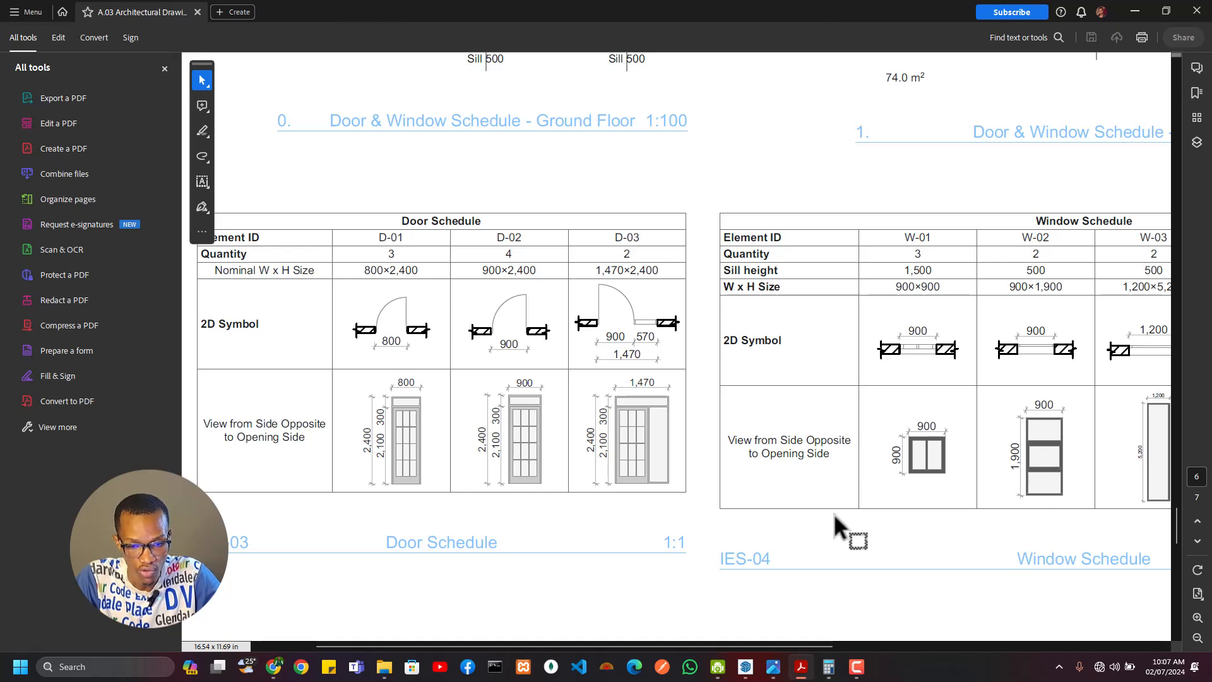
scroll(411, 487, down, 3)
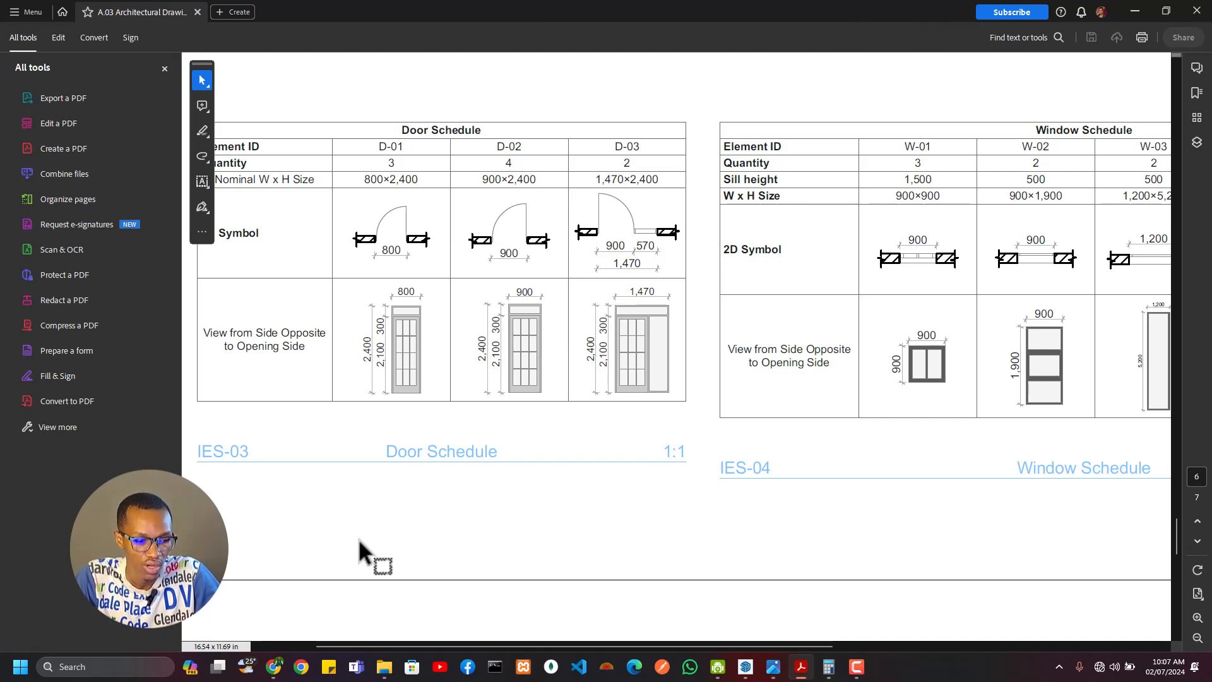
Step: Examine the ground-floor door and window plan together with the door schedule table for D-01 to D-03
scroll(624, 297, up, 6)
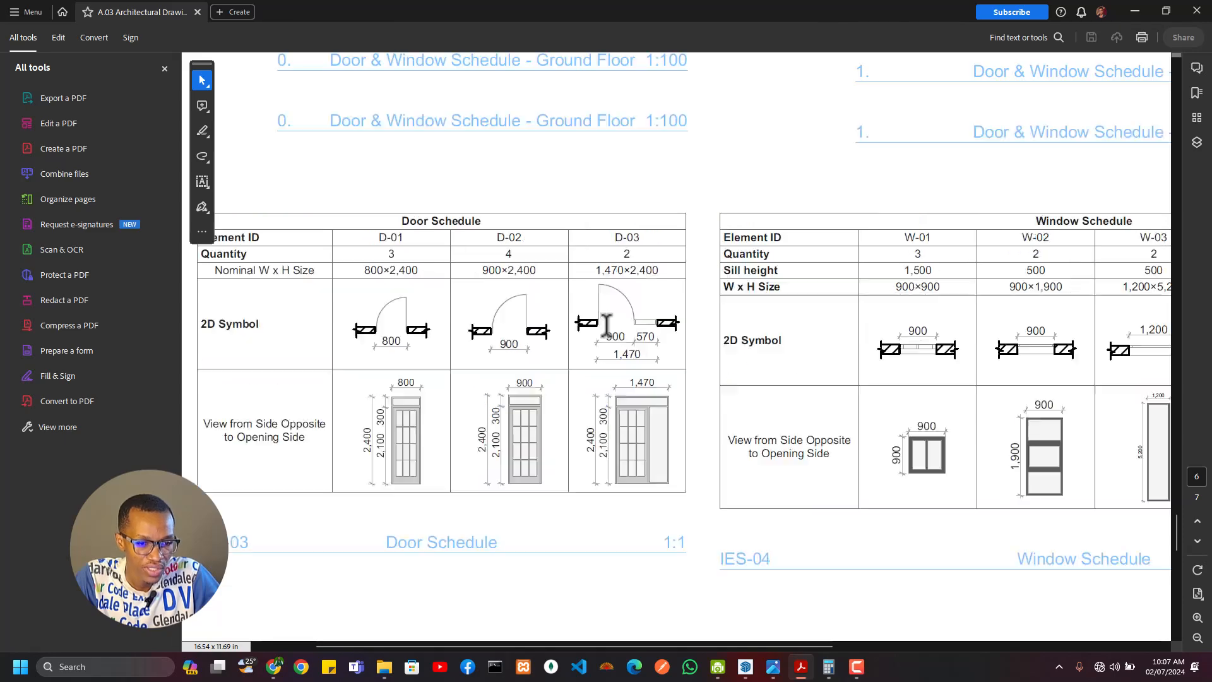
scroll(624, 310, down, 15)
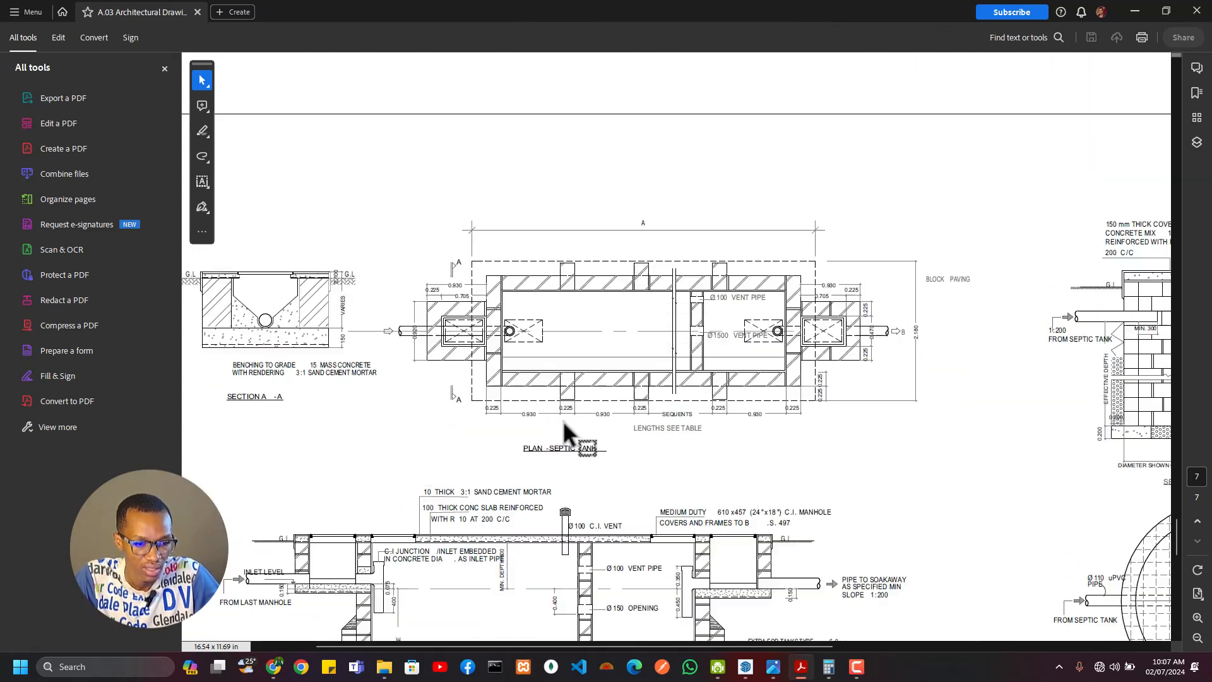
scroll(562, 419, up, 10)
scroll(753, 304, up, 4)
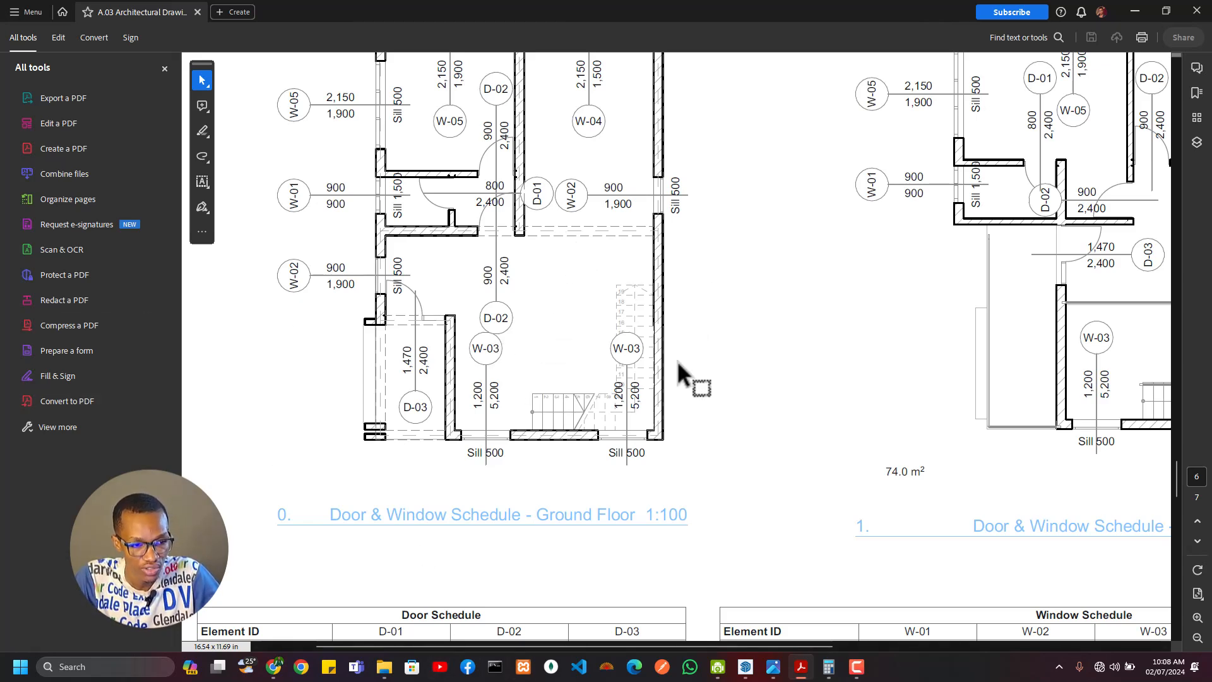
scroll(529, 410, down, 4)
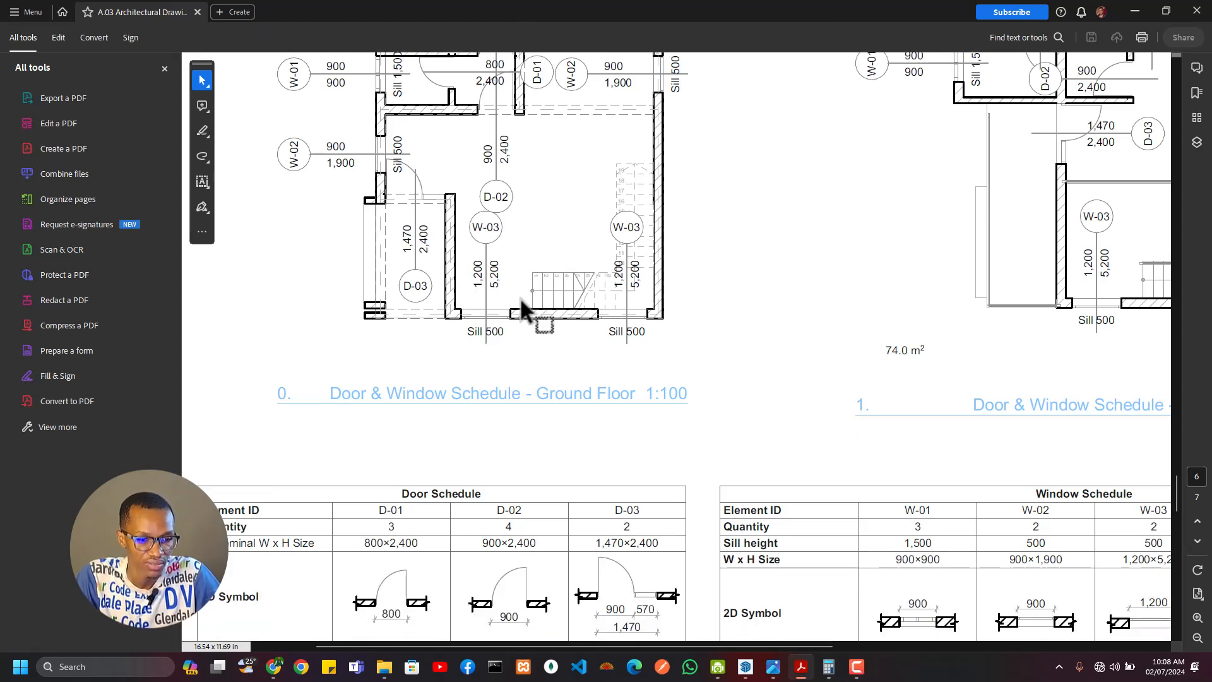
scroll(418, 413, down, 6)
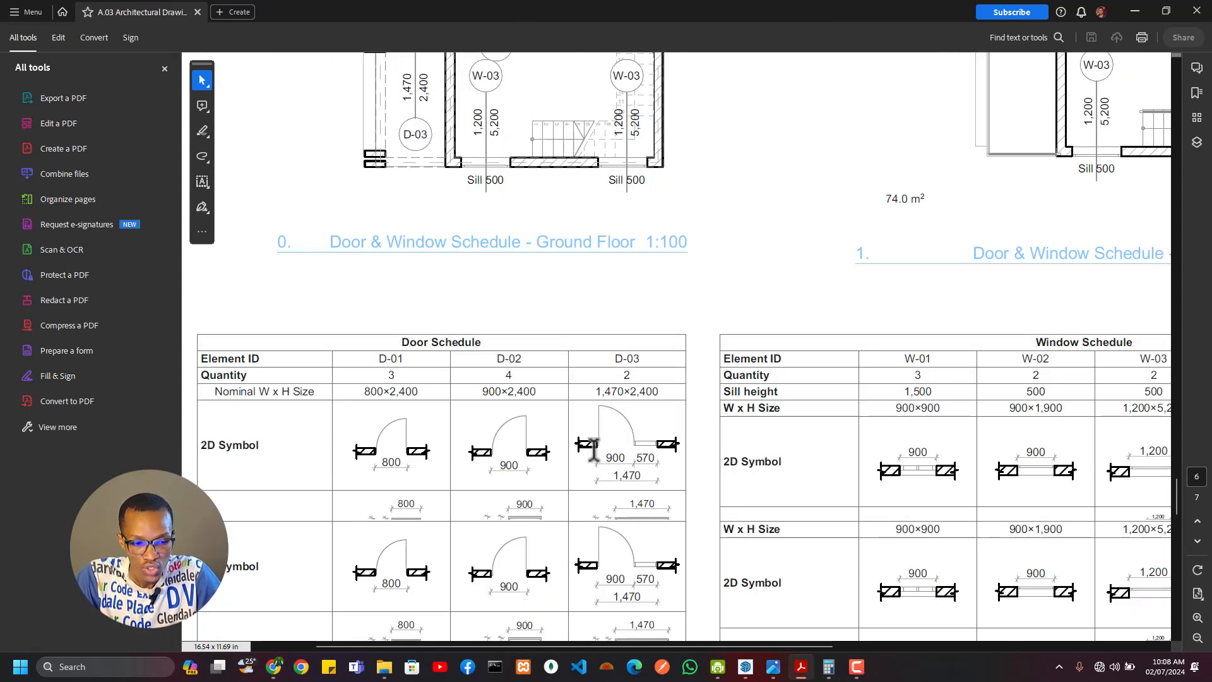
scroll(414, 515, down, 3)
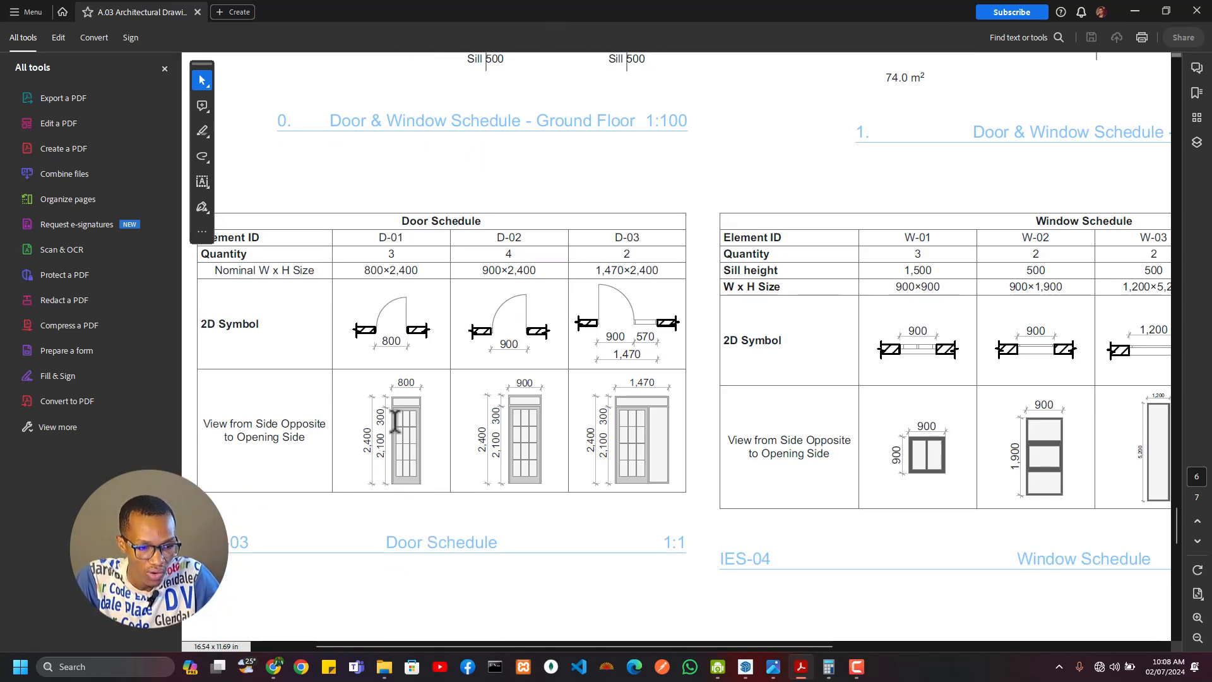
Step: Examine the 2D symbols and elevations of doors D-01 to D-03, including their leaf, top-panel and side-panel dimensions
ctrl+scroll(395, 412, up, 6)
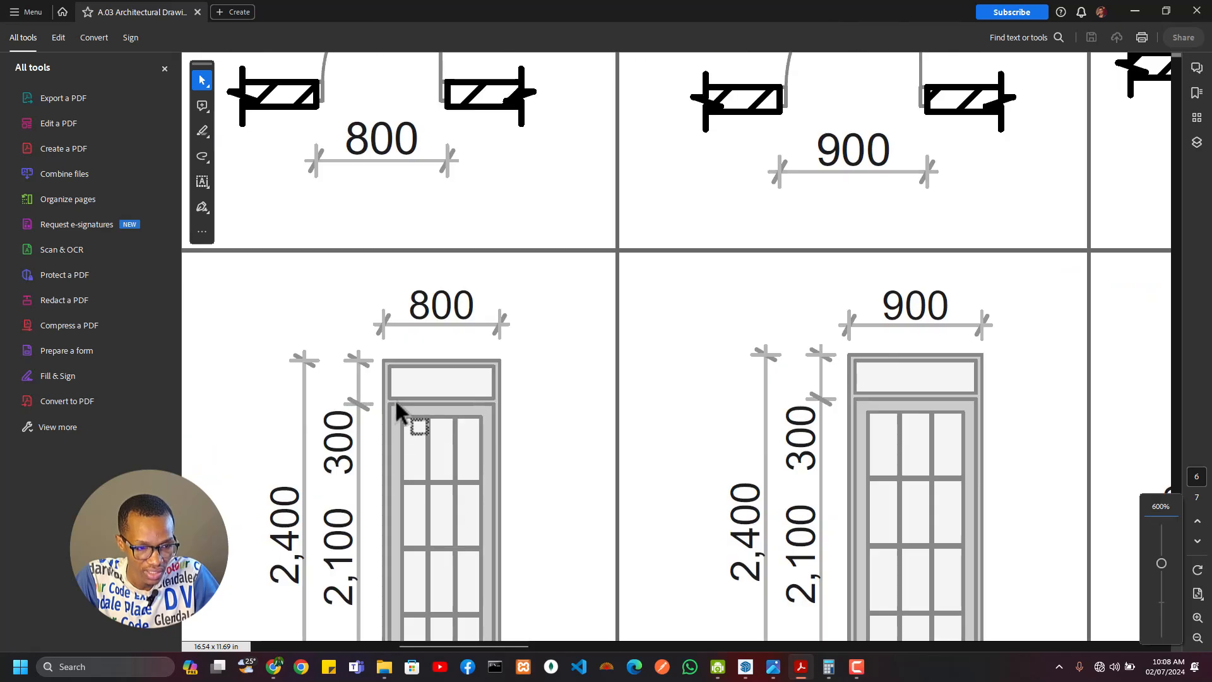
scroll(442, 411, down, 3)
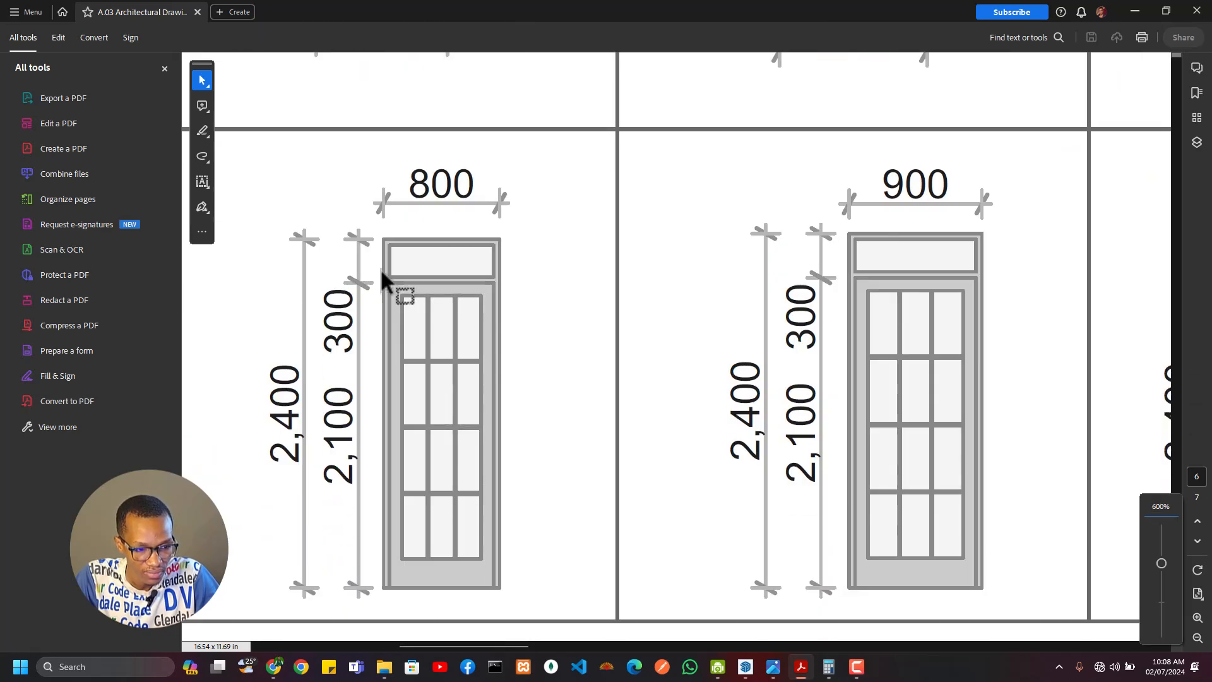
ctrl+scroll(380, 268, down, 2)
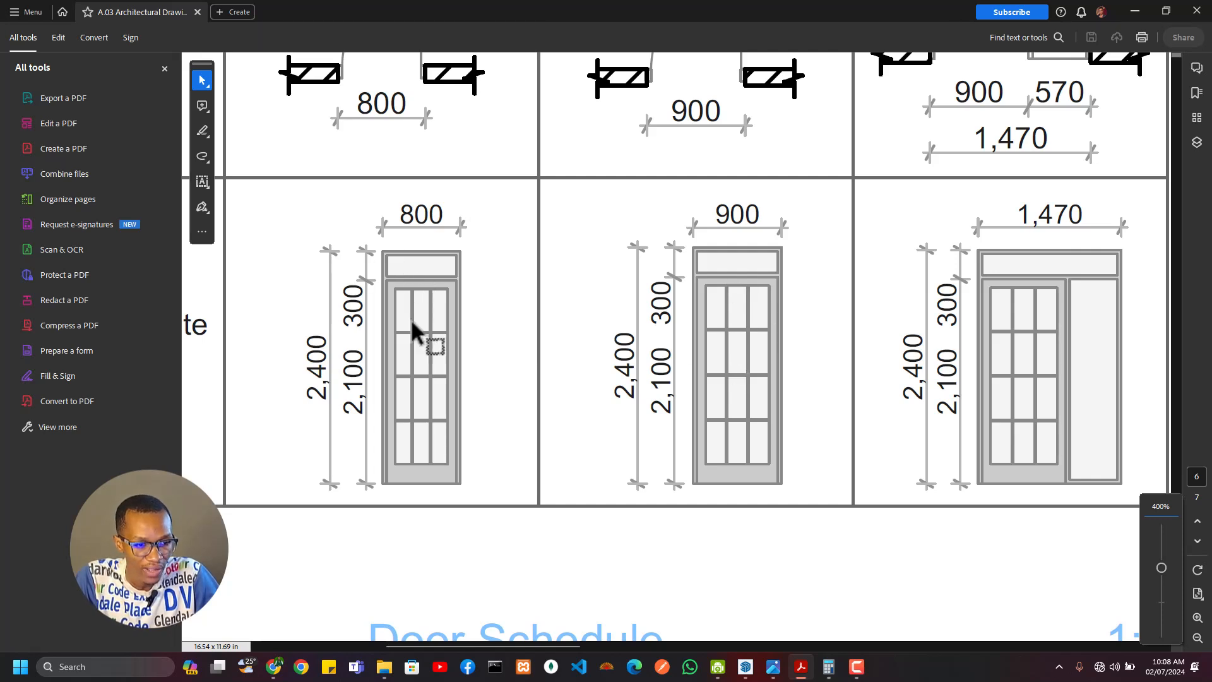
scroll(429, 331, up, 4)
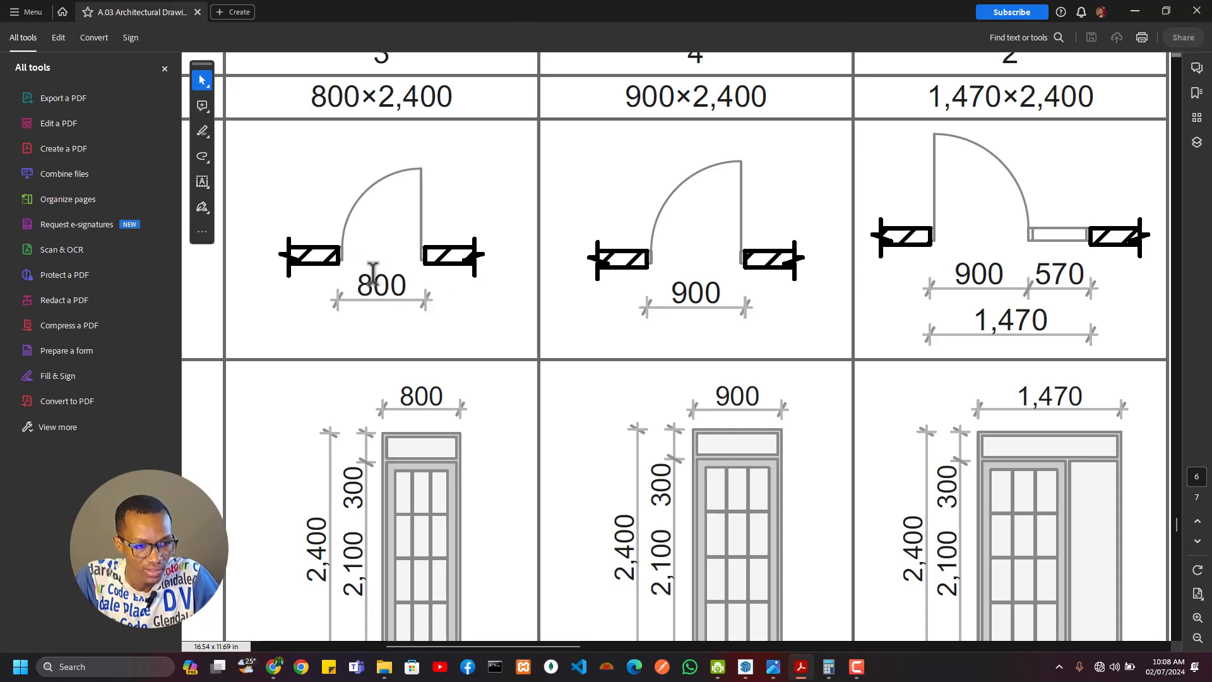
scroll(397, 398, down, 5)
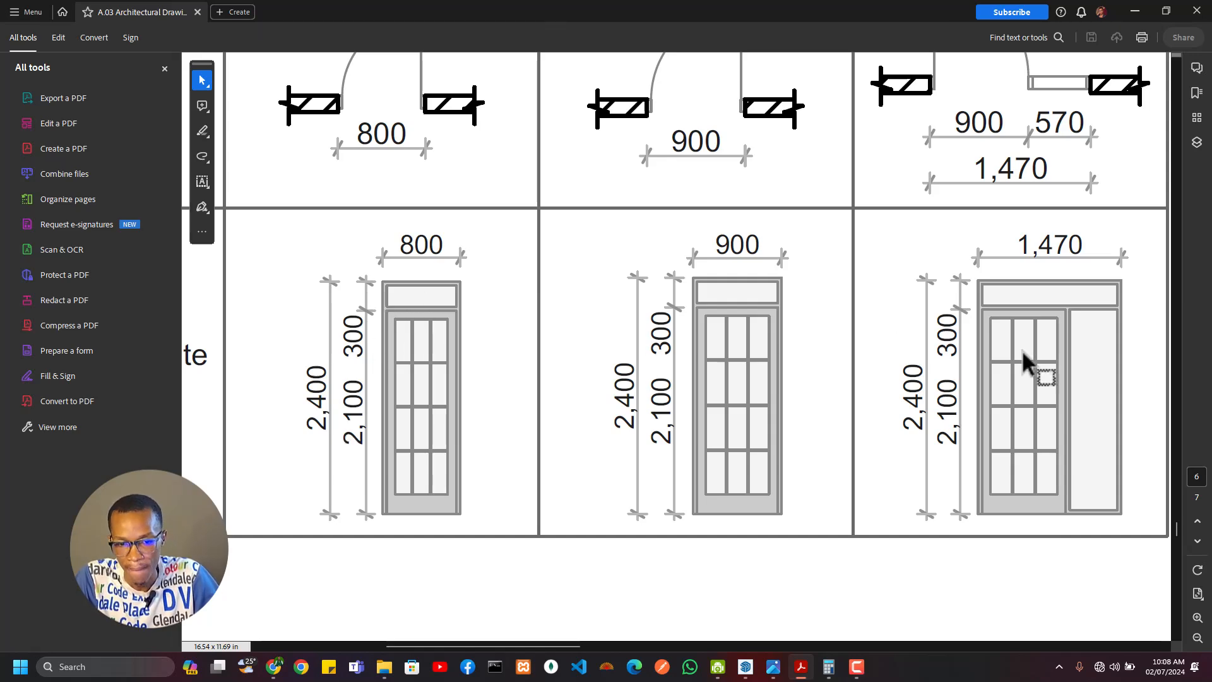
scroll(827, 318, up, 8)
scroll(837, 320, down, 7)
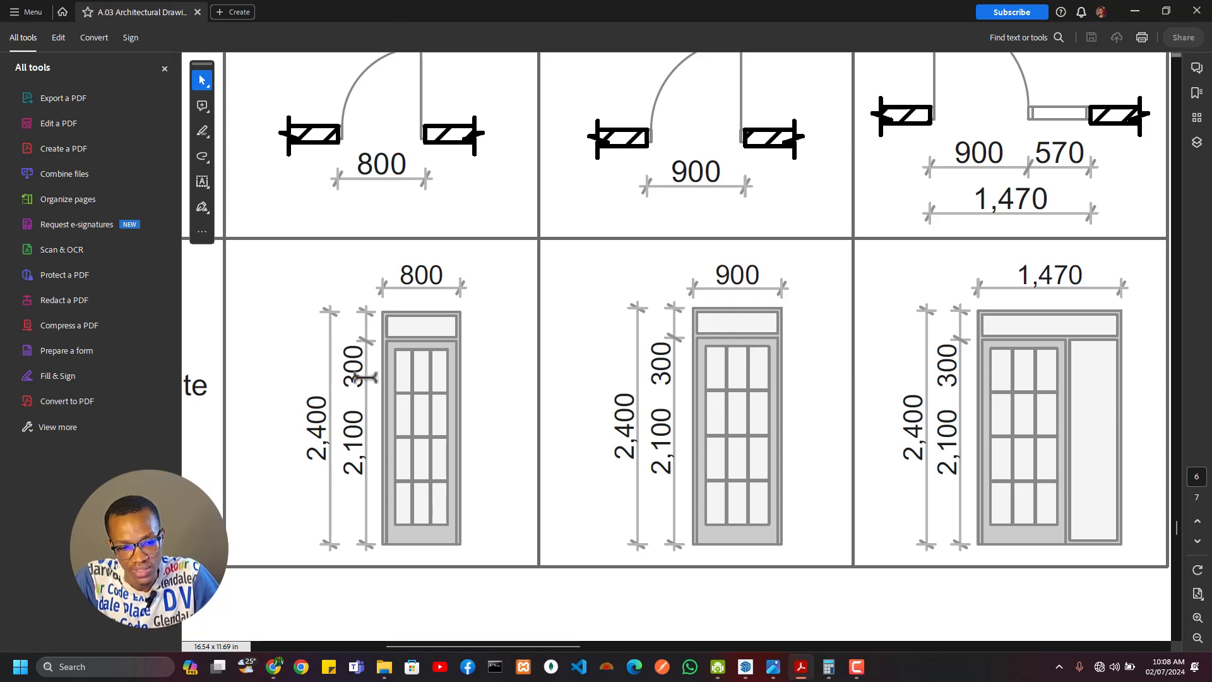
scroll(399, 342, down, 5)
ctrl+scroll(399, 341, down, 3)
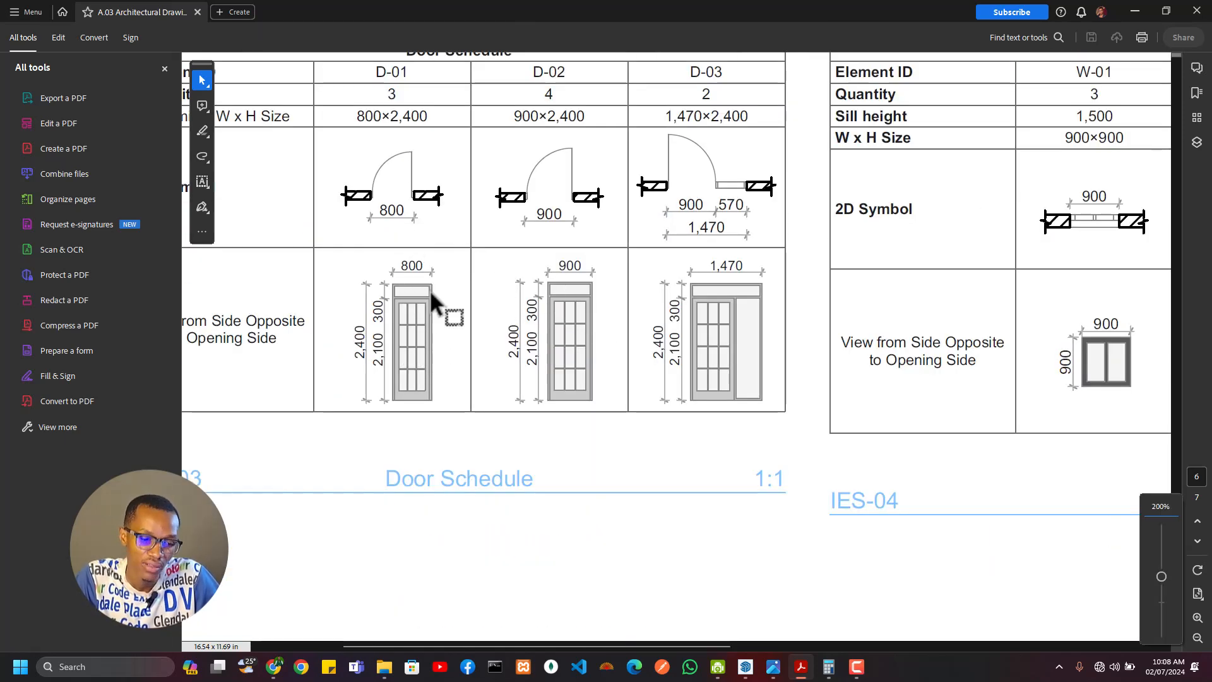
Step: Switch to the Doors, Windows & Rails model in SketchUp and group all its walls, floor and windows as Windows
mouse_move(748, 668)
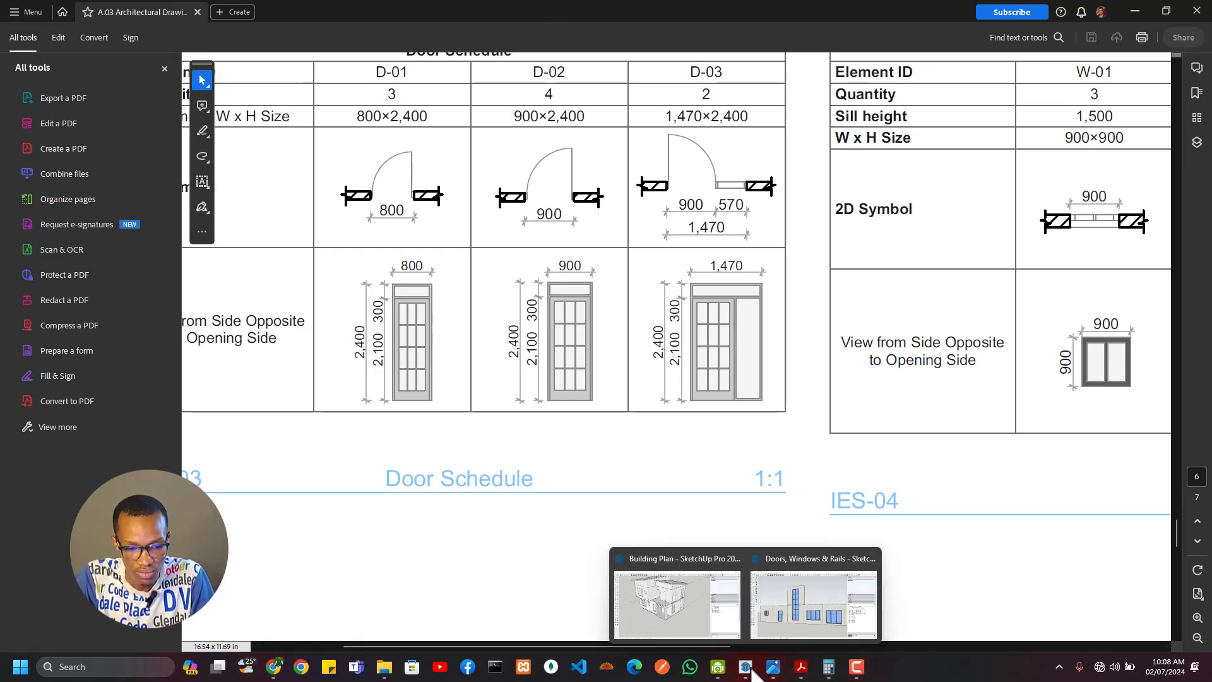
click(811, 604)
scroll(514, 379, down, 4)
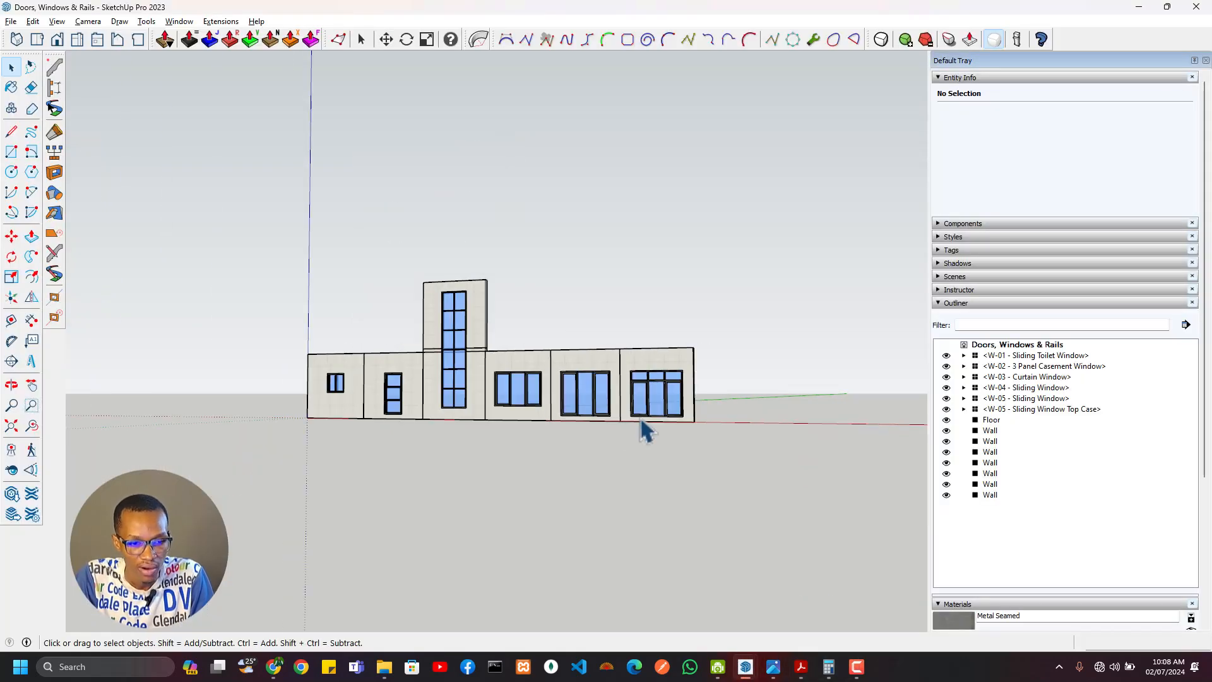
click(644, 368)
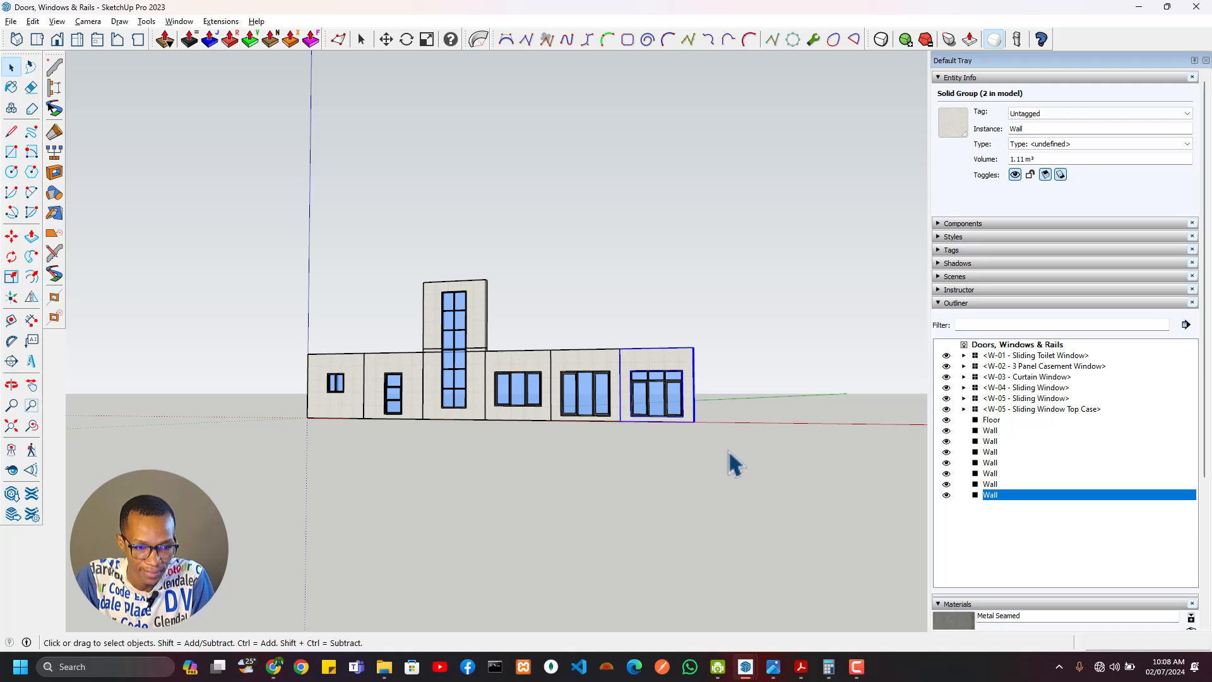
drag(265, 269, 264, 268)
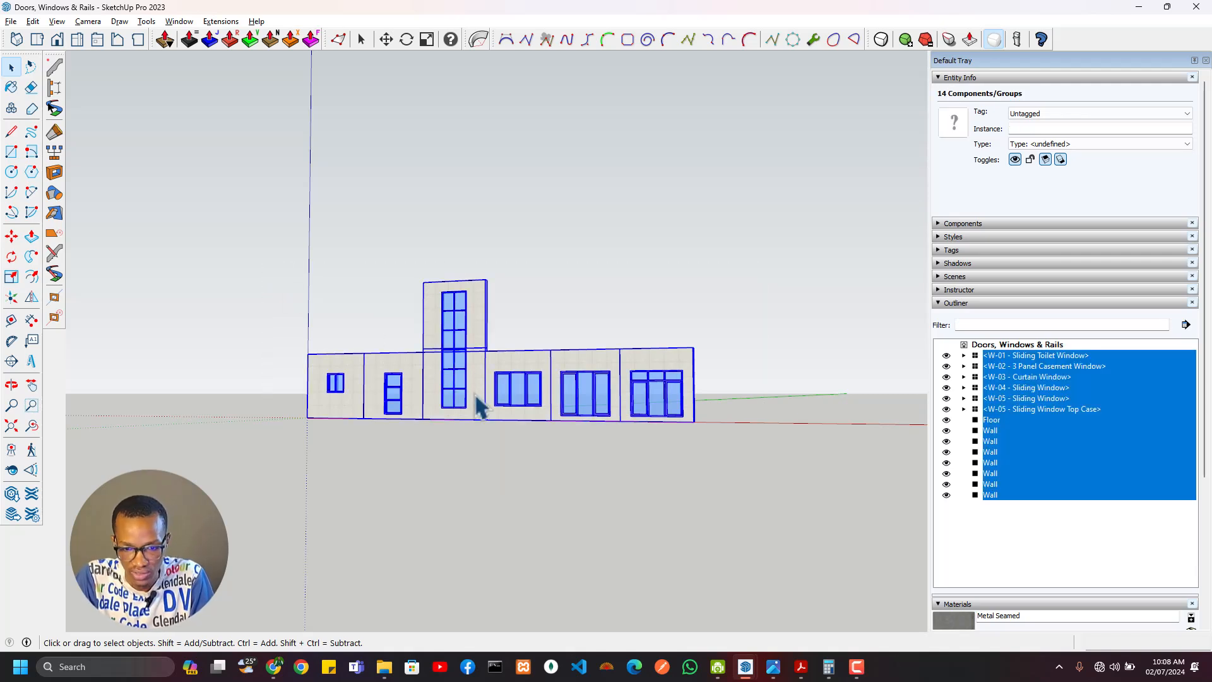
right_click(521, 392)
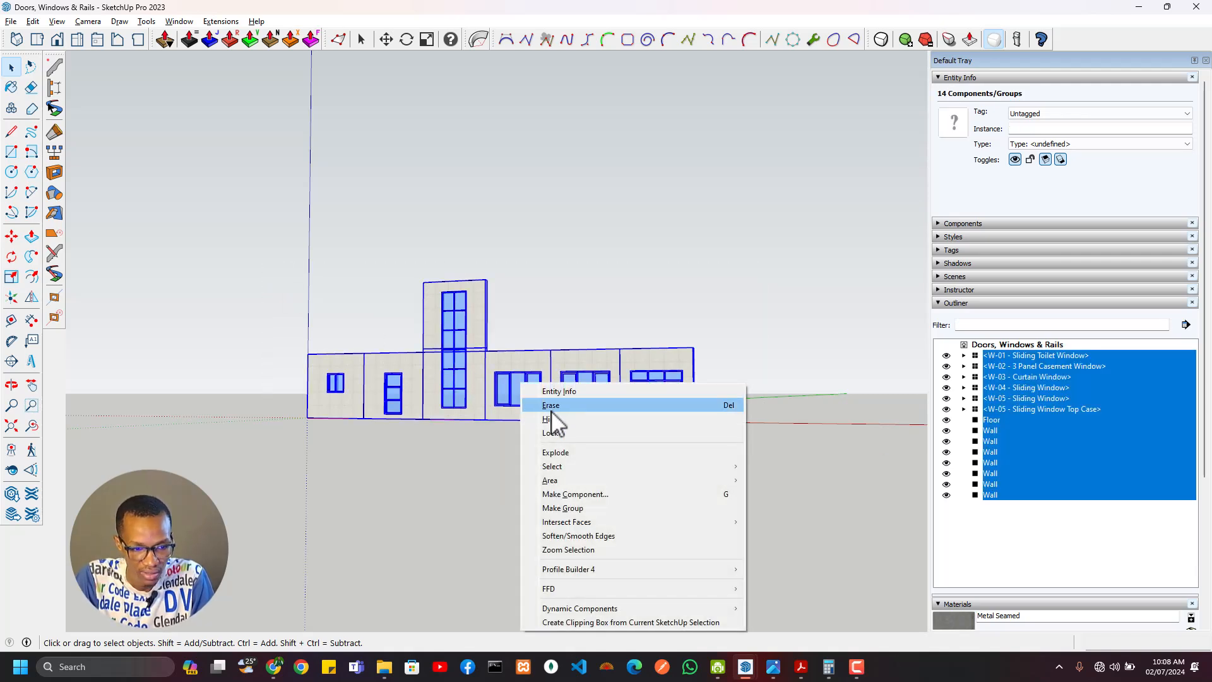
click(597, 504)
click(1040, 130)
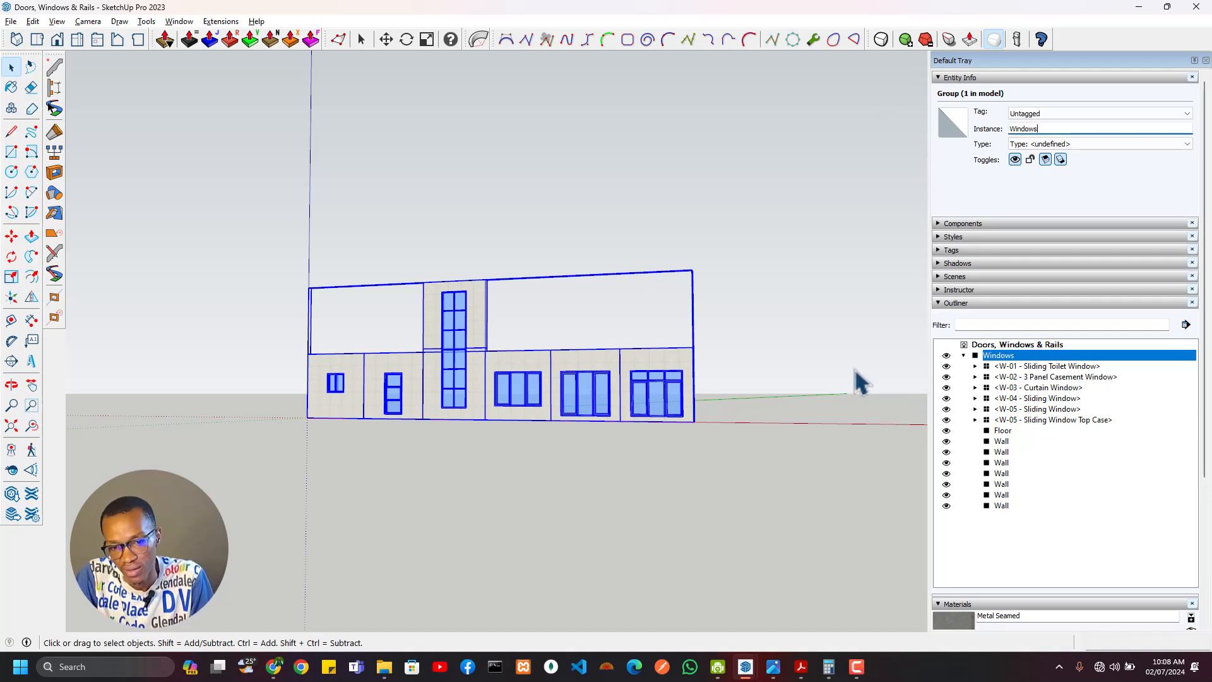
click(964, 356)
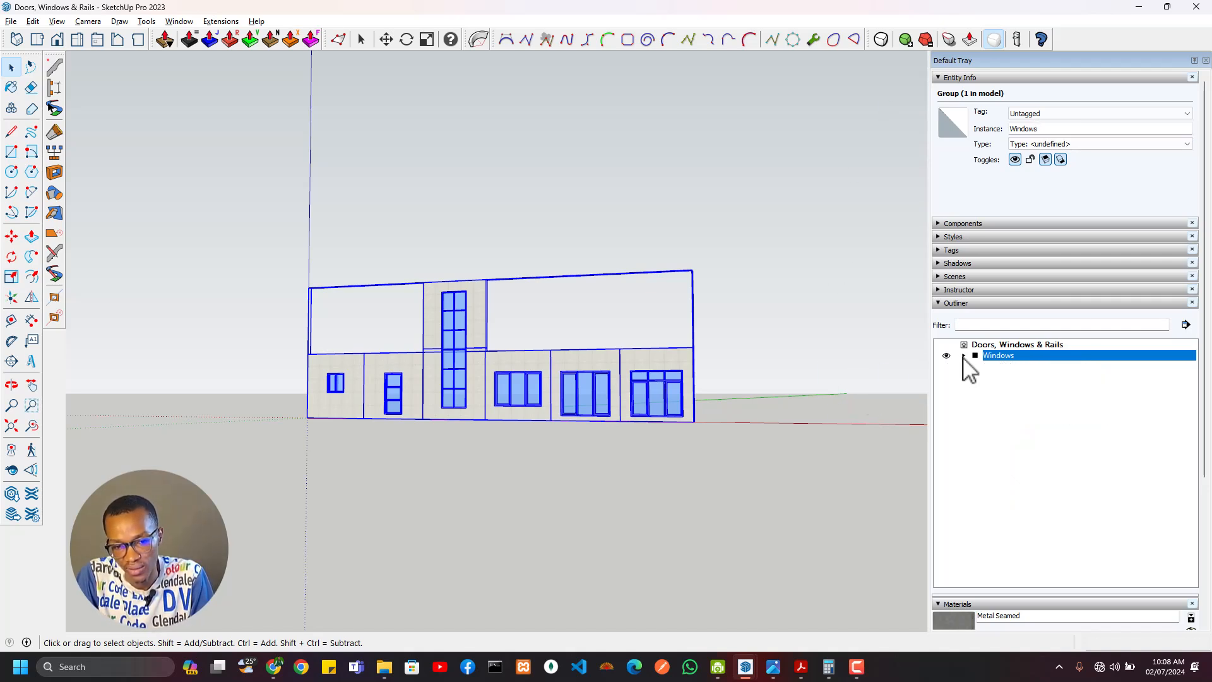
Step: Copy the W-01 window's wall out of the Windows group, hide that group, and paste the wall in place
double_click(353, 416)
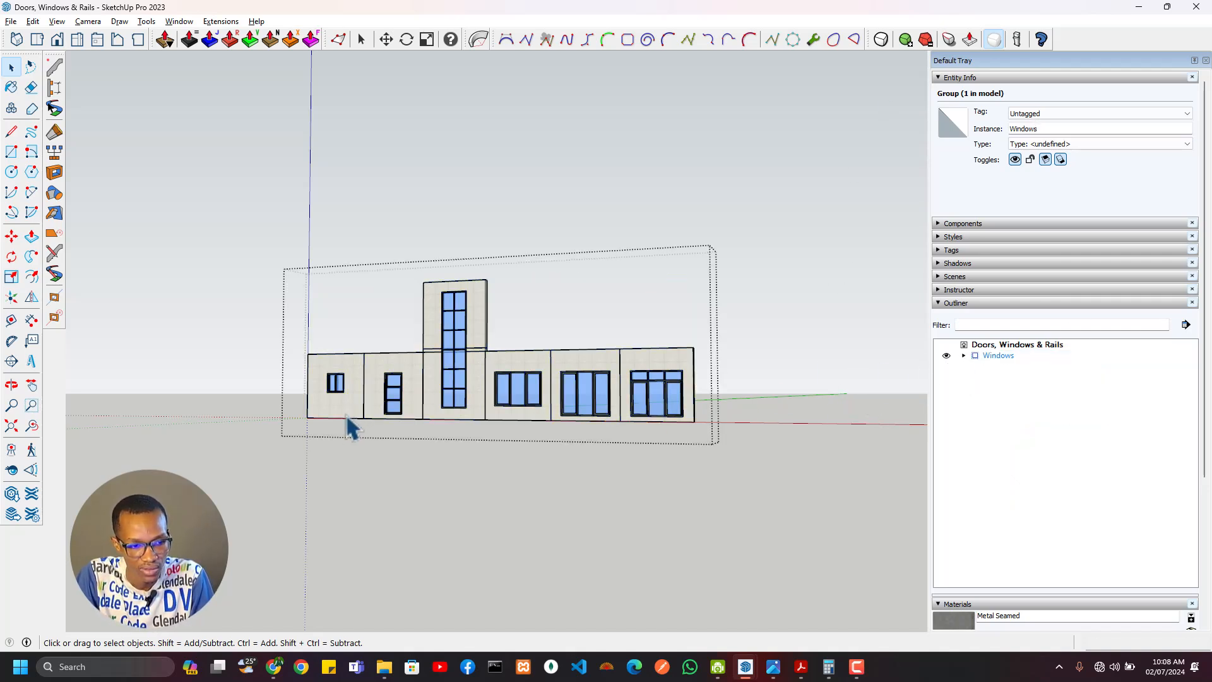
click(371, 426)
click(582, 386)
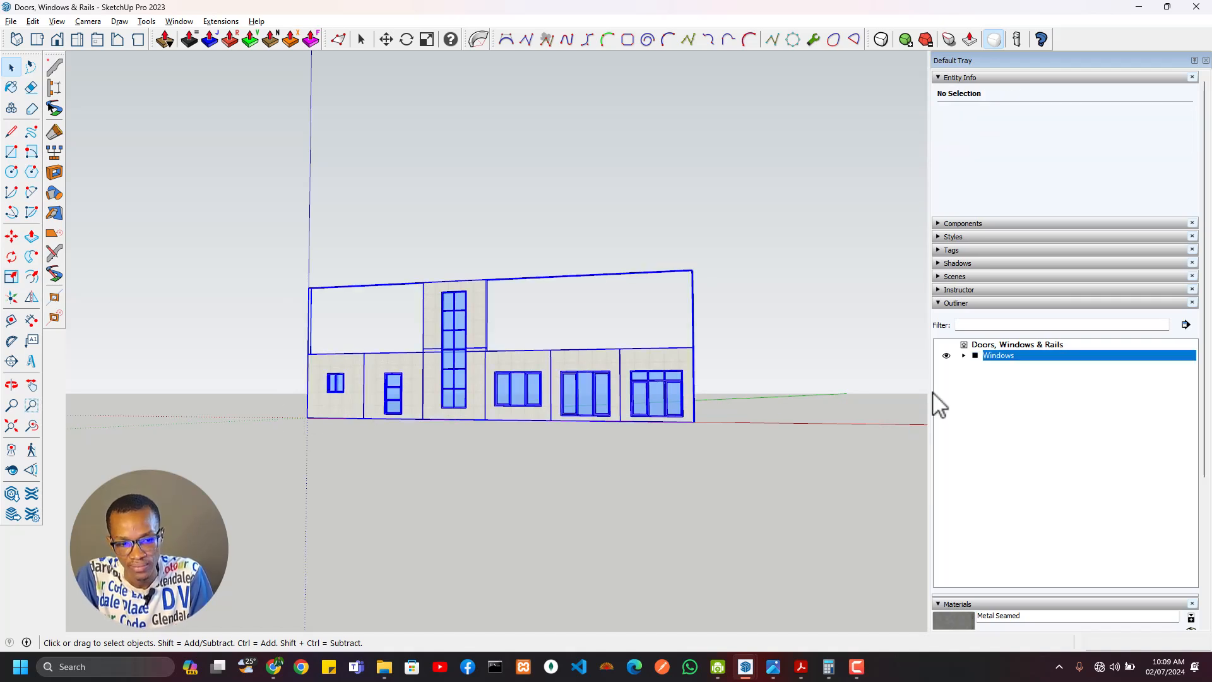
click(946, 356)
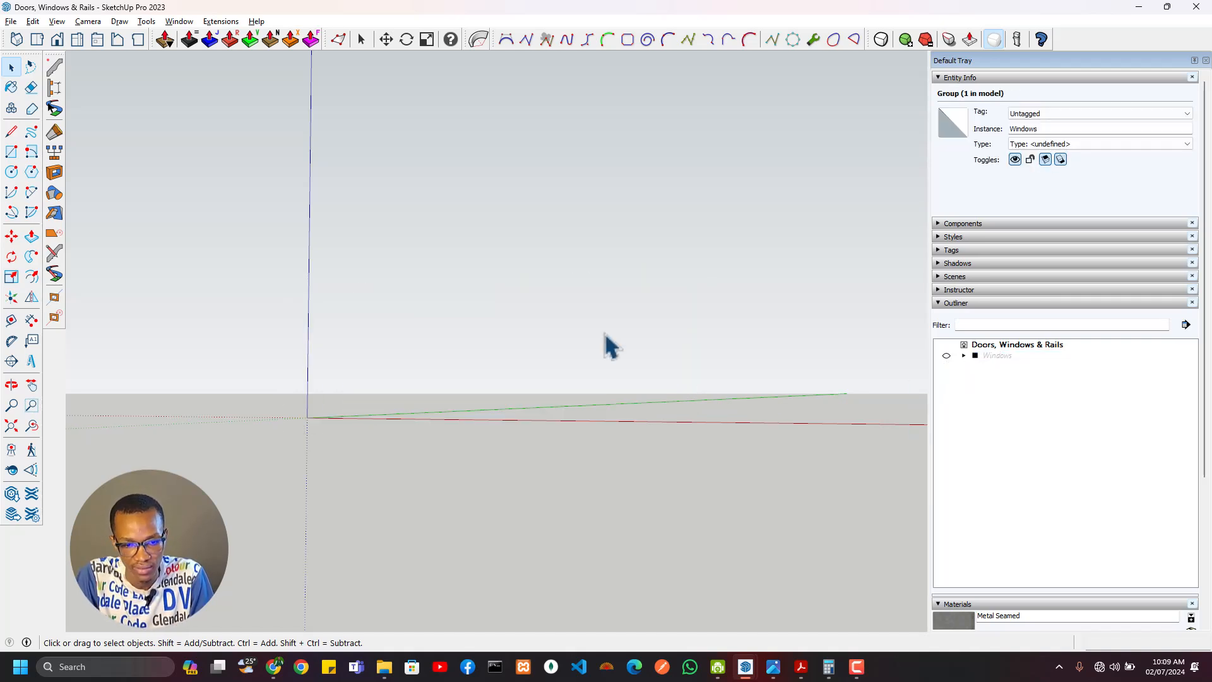
click(32, 22)
click(66, 111)
scroll(274, 366, up, 6)
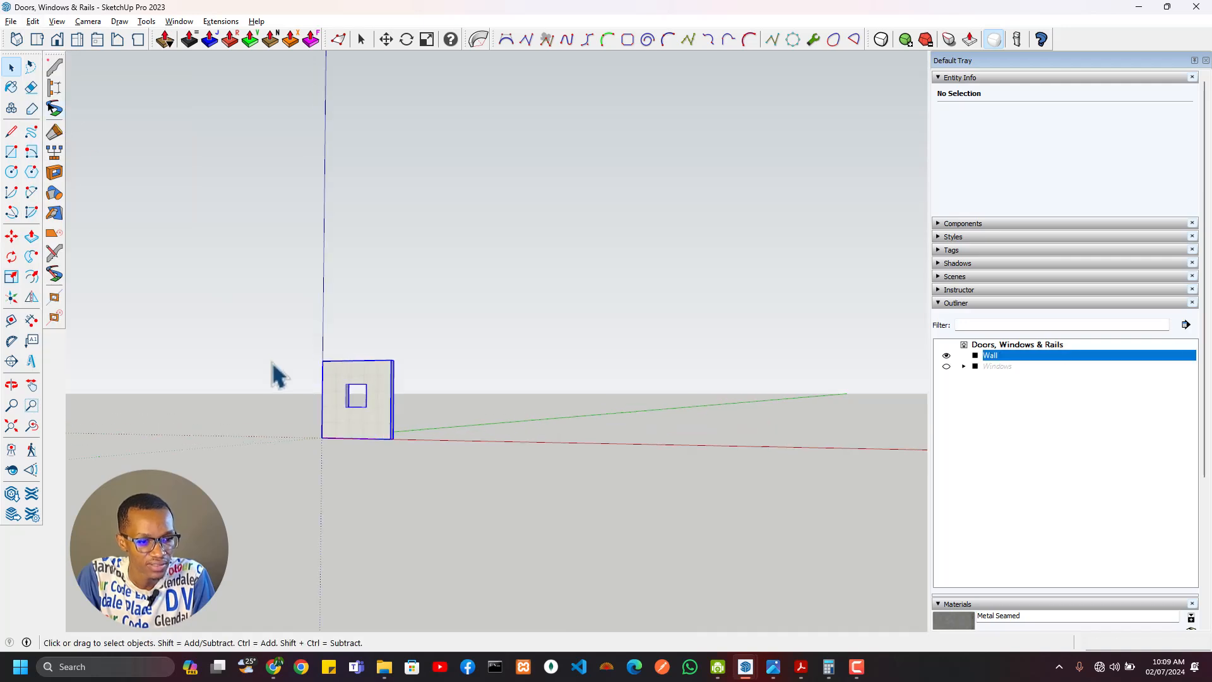
Step: Close the square window opening in the copied wall by pushing its side face across to the opposite side
middle_drag(398, 404, 345, 390)
middle_drag(255, 375, 309, 386)
key(t)
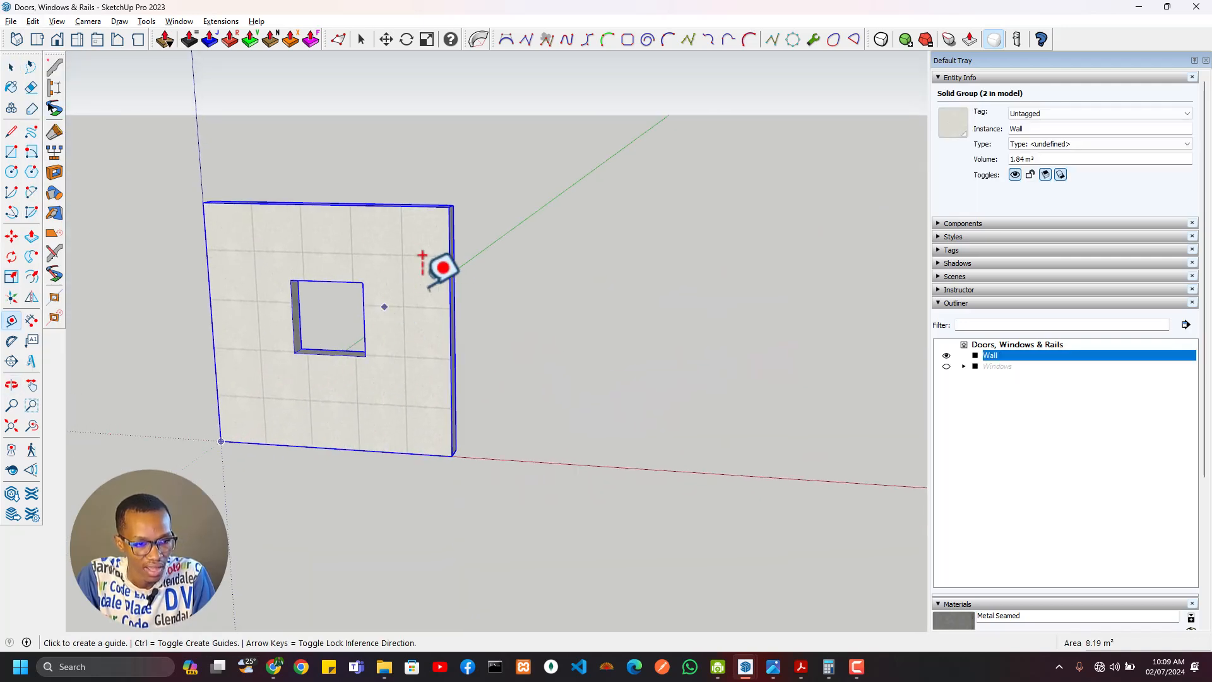
scroll(325, 341, up, 3)
key(space)
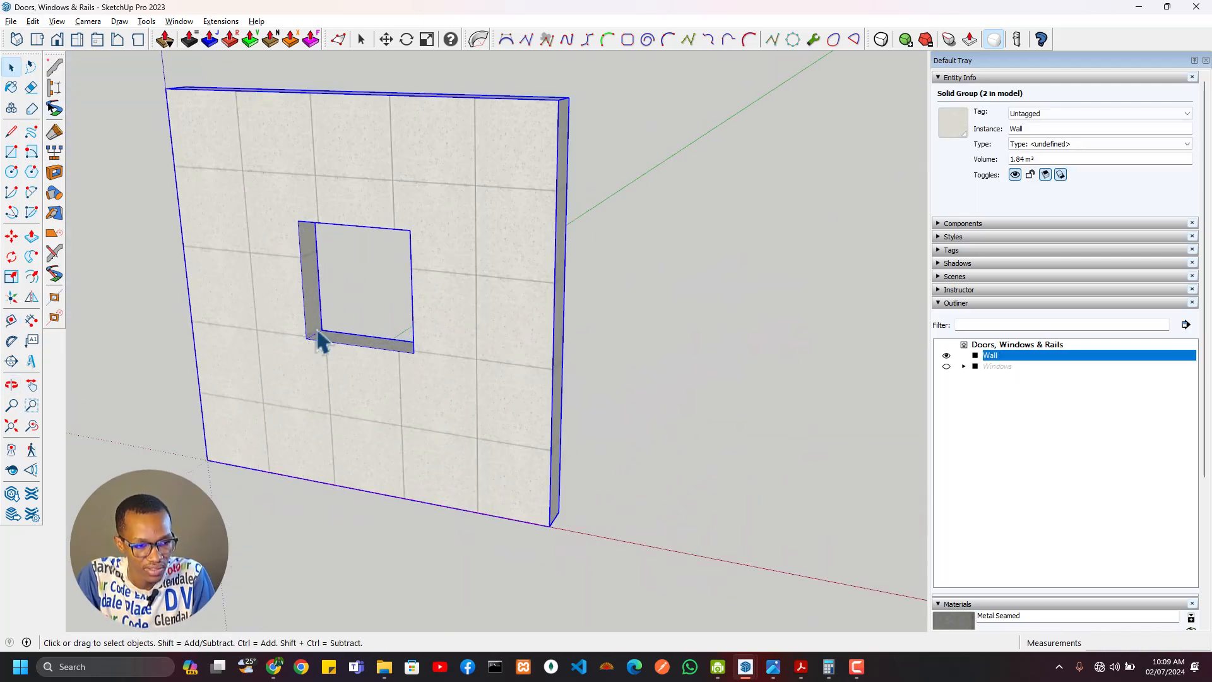
double_click(320, 338)
key(p)
click(317, 330)
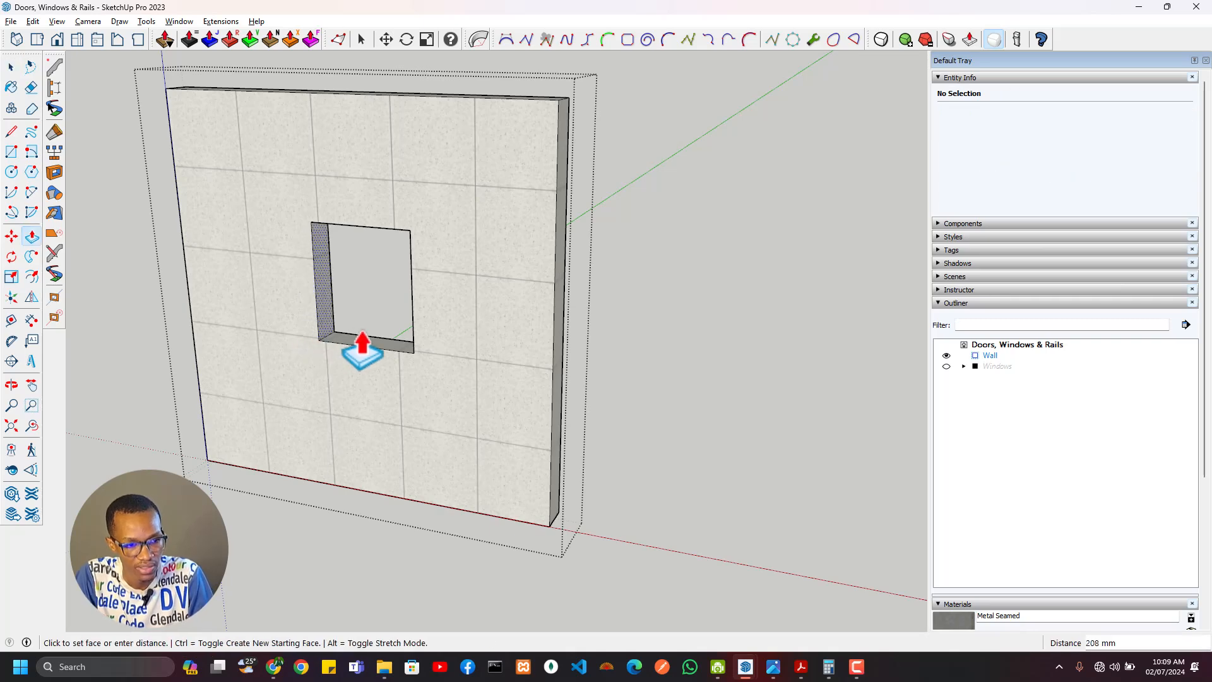
click(417, 366)
Step: Place guides on the wall 1500 mm from its side edge, 2400 mm above its base, and 400 mm either side of the vertical centre guide
key(t)
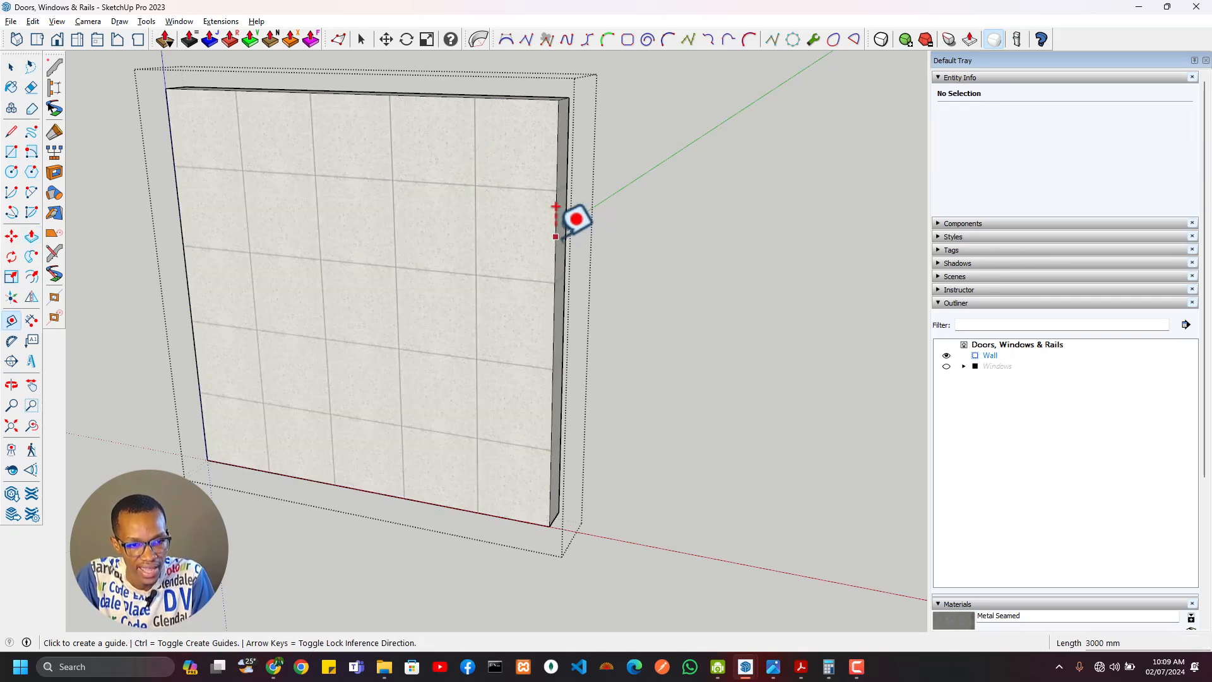
click(555, 237)
text(1500)
key(Return)
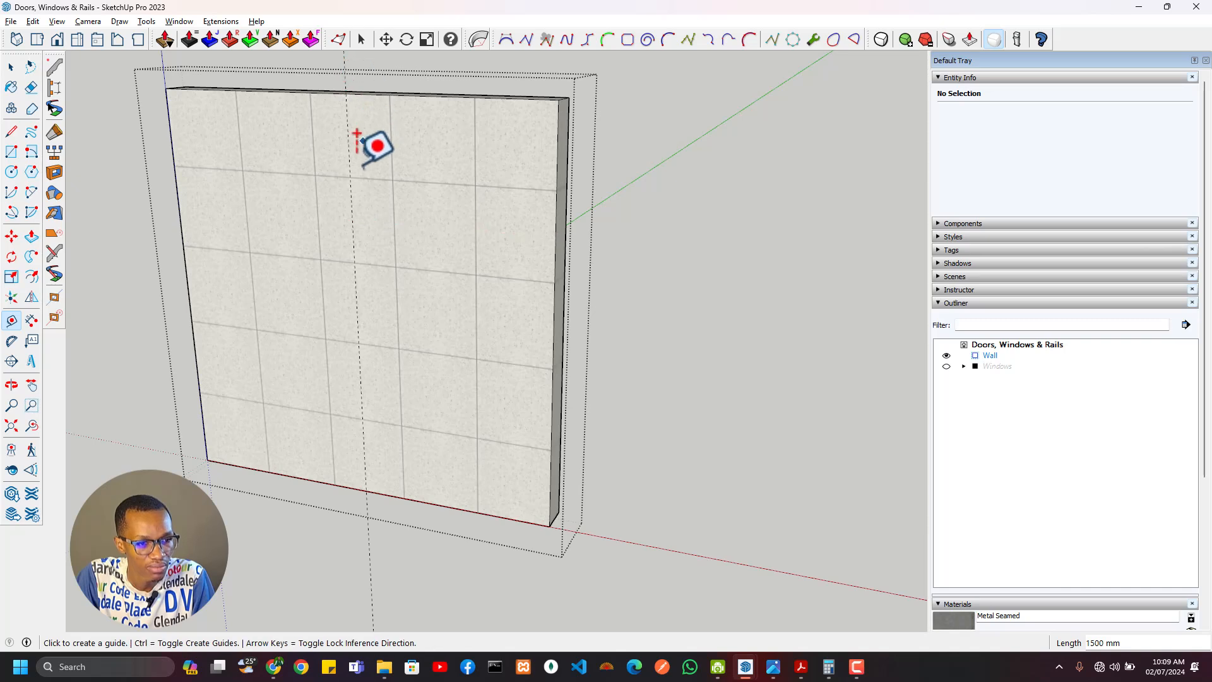
click(458, 509)
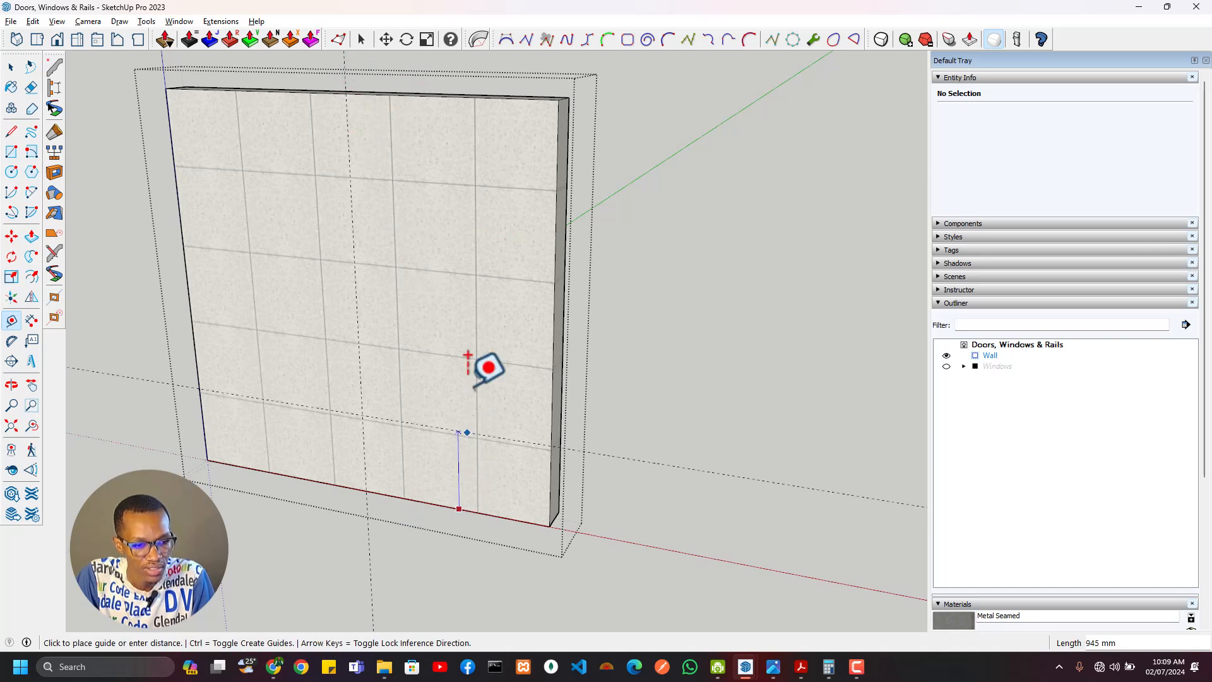
key(Return)
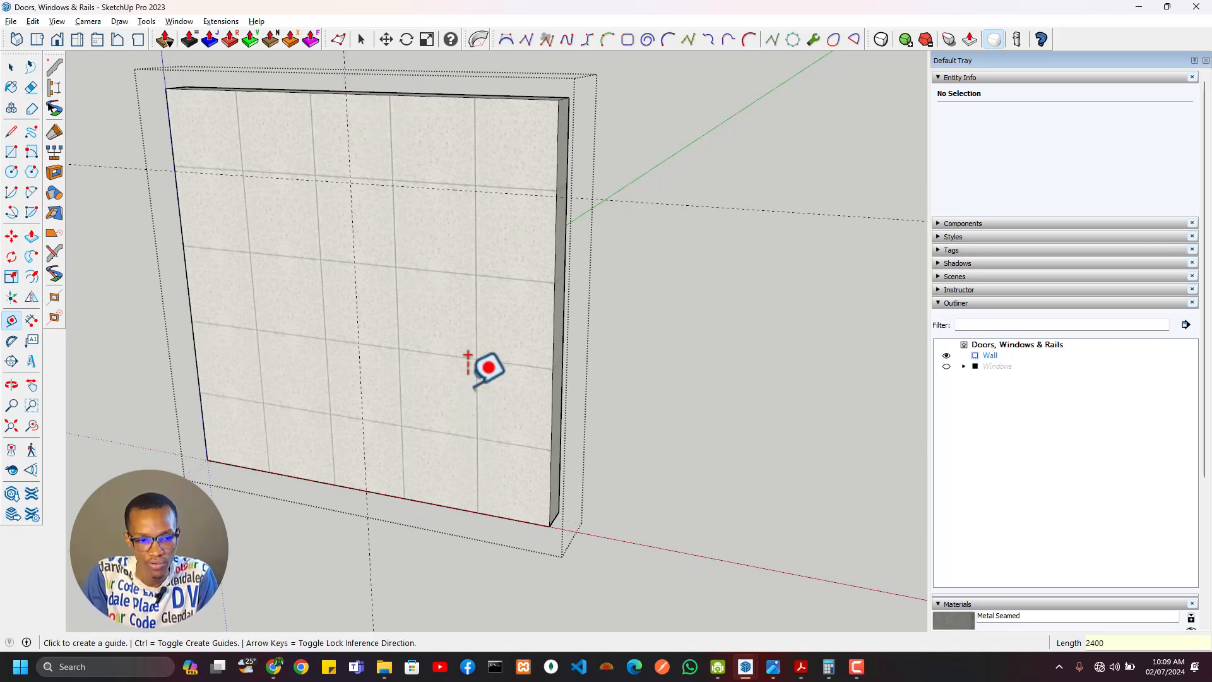
click(354, 252)
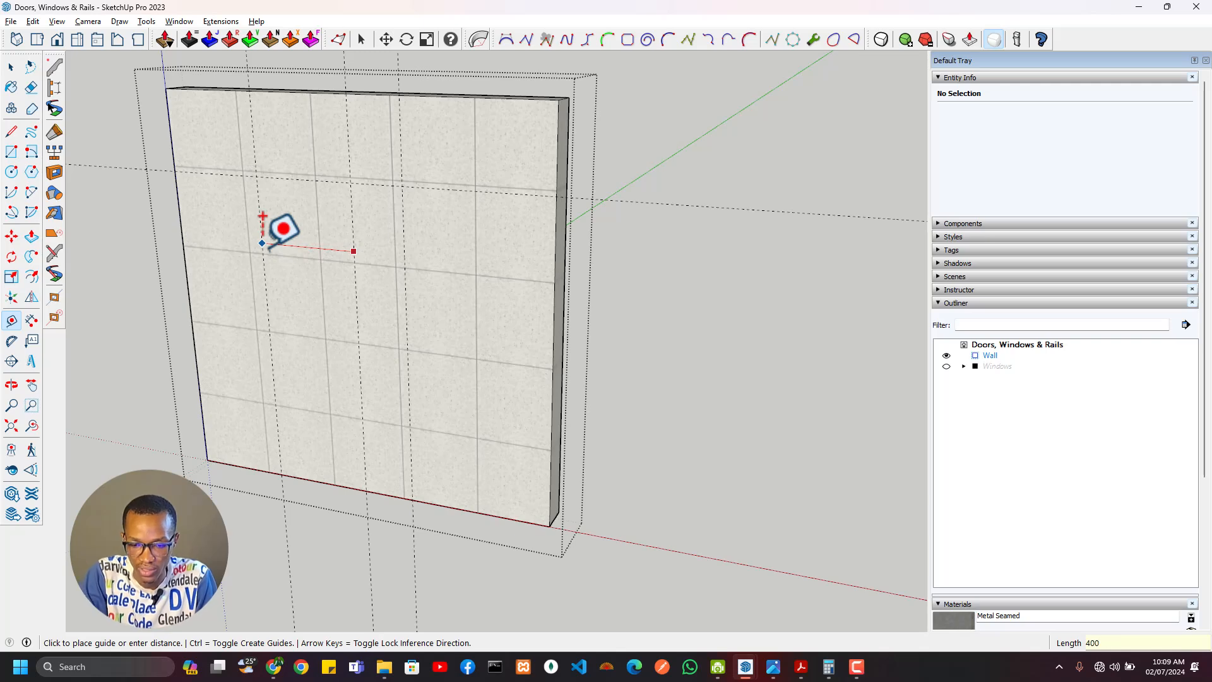
key(Return)
Step: Draw an 800 mm wide, 2400 mm high door rectangle between the guides, down to the wall's base
key(r)
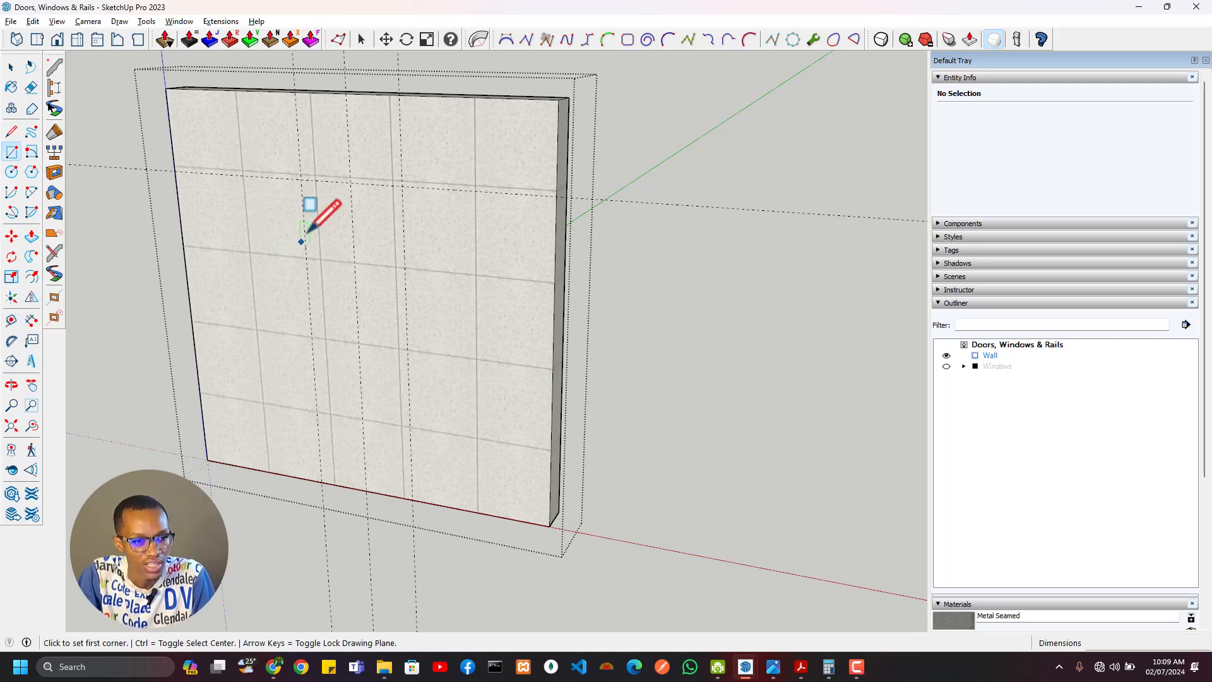
click(300, 180)
click(413, 500)
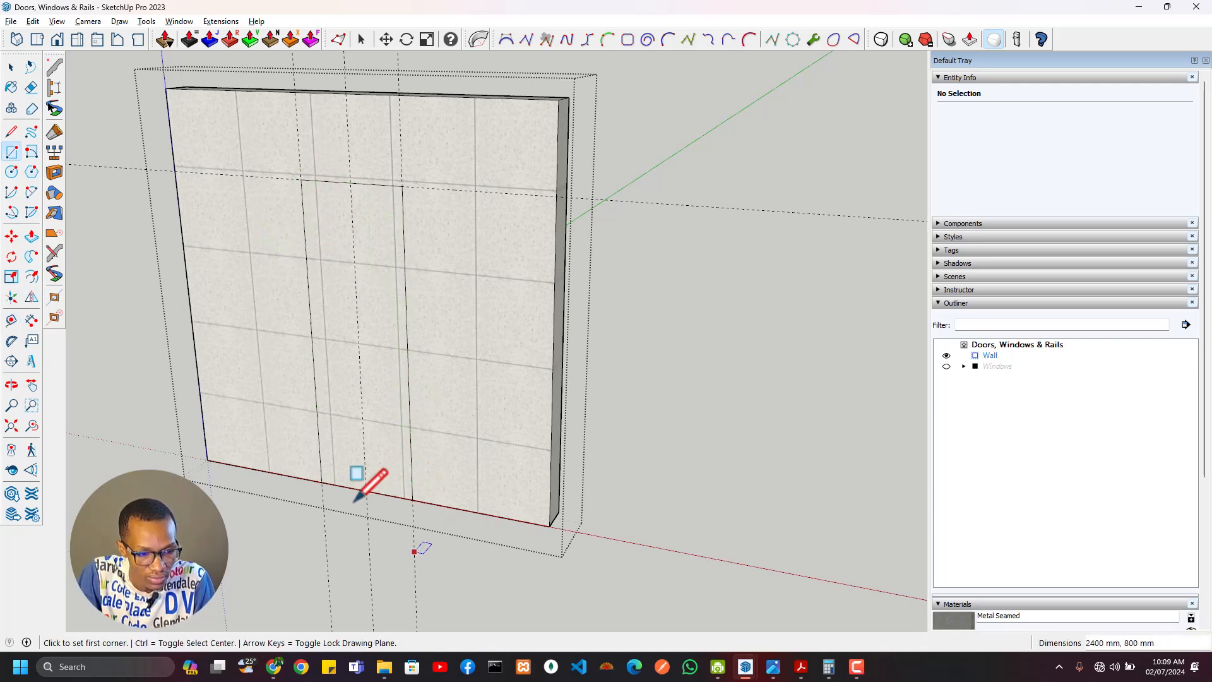
middle_drag(355, 501, 497, 386)
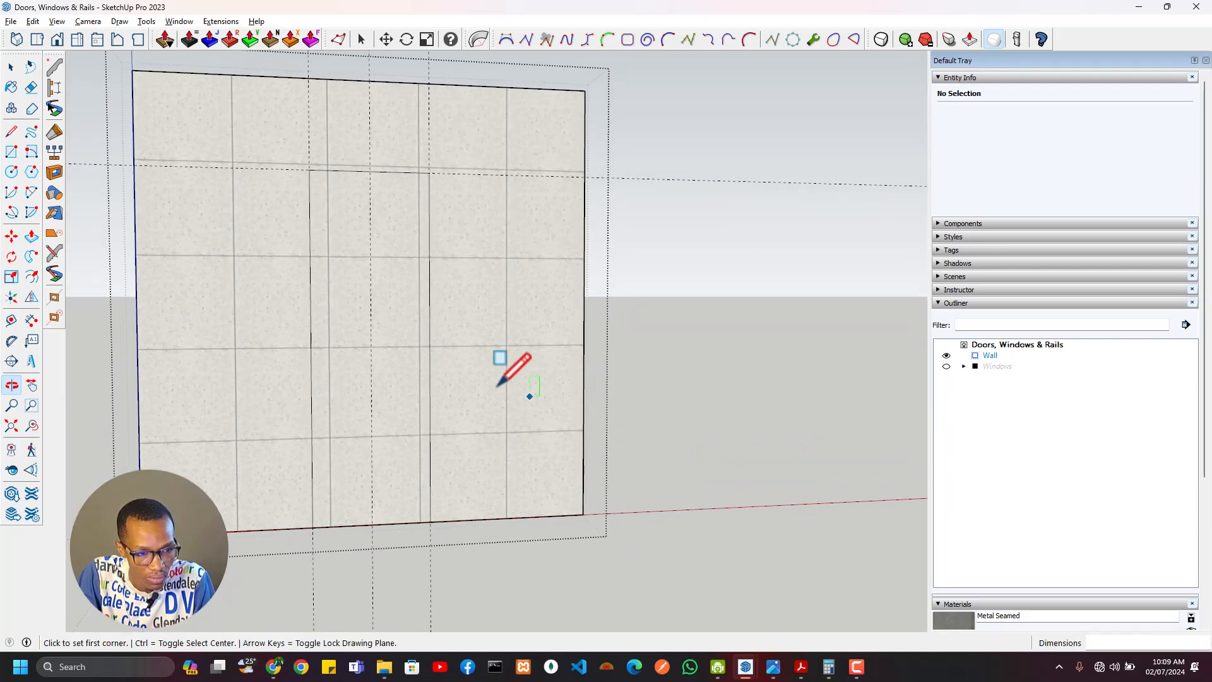
Step: Measure the width of the door rectangle drawn on the wall
key(t)
click(429, 348)
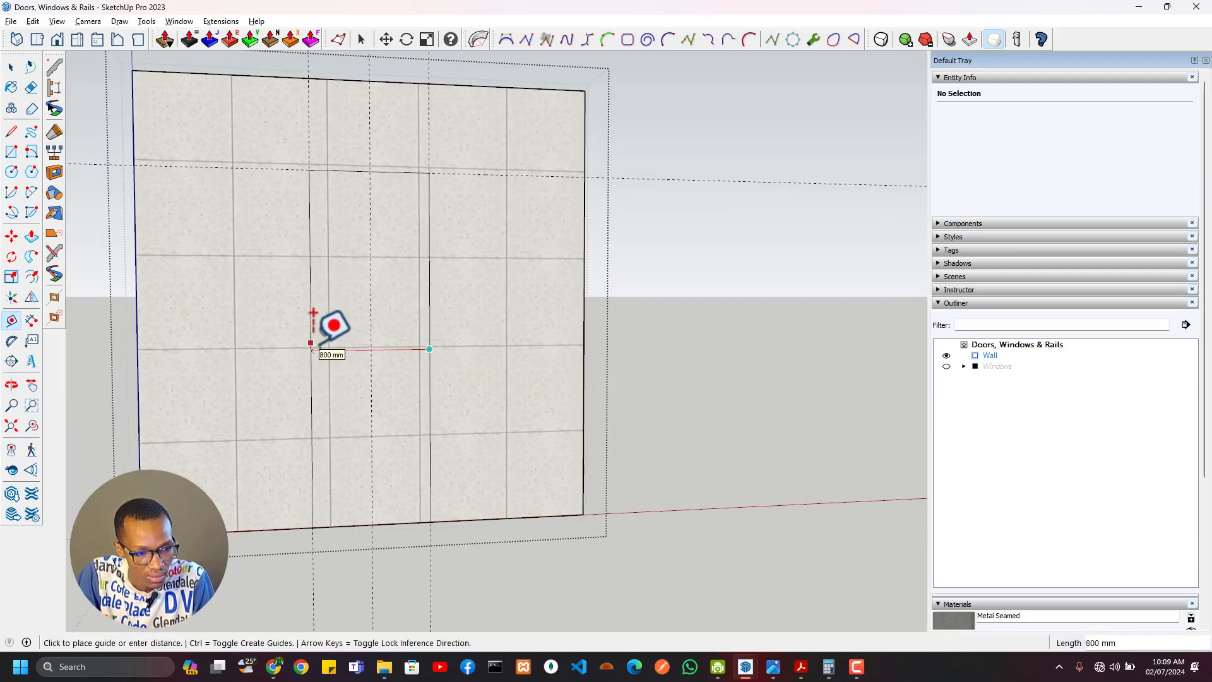
click(313, 314)
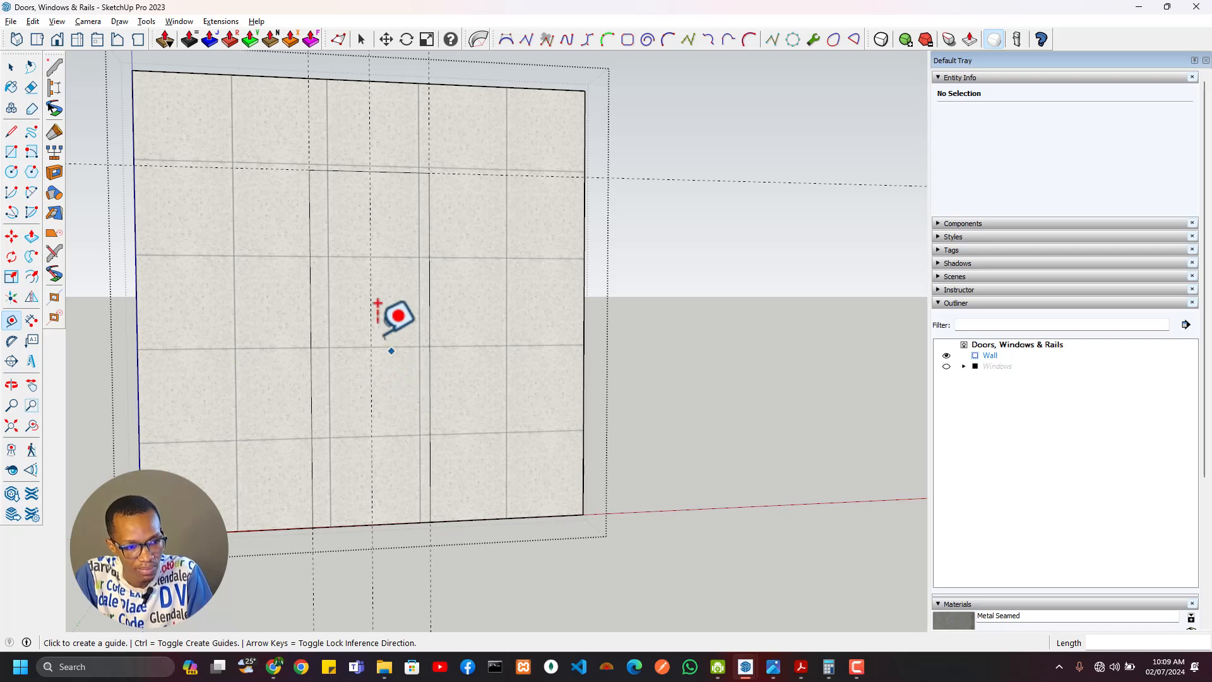
Step: Consult the D-01 size in the door schedule of the A.03 Architectural Drawings PDF, and return to the Doors, Windows & Rails model
key(e)
scroll(385, 410, down, 3)
middle_drag(395, 378, 333, 520)
key(alt+Tab)
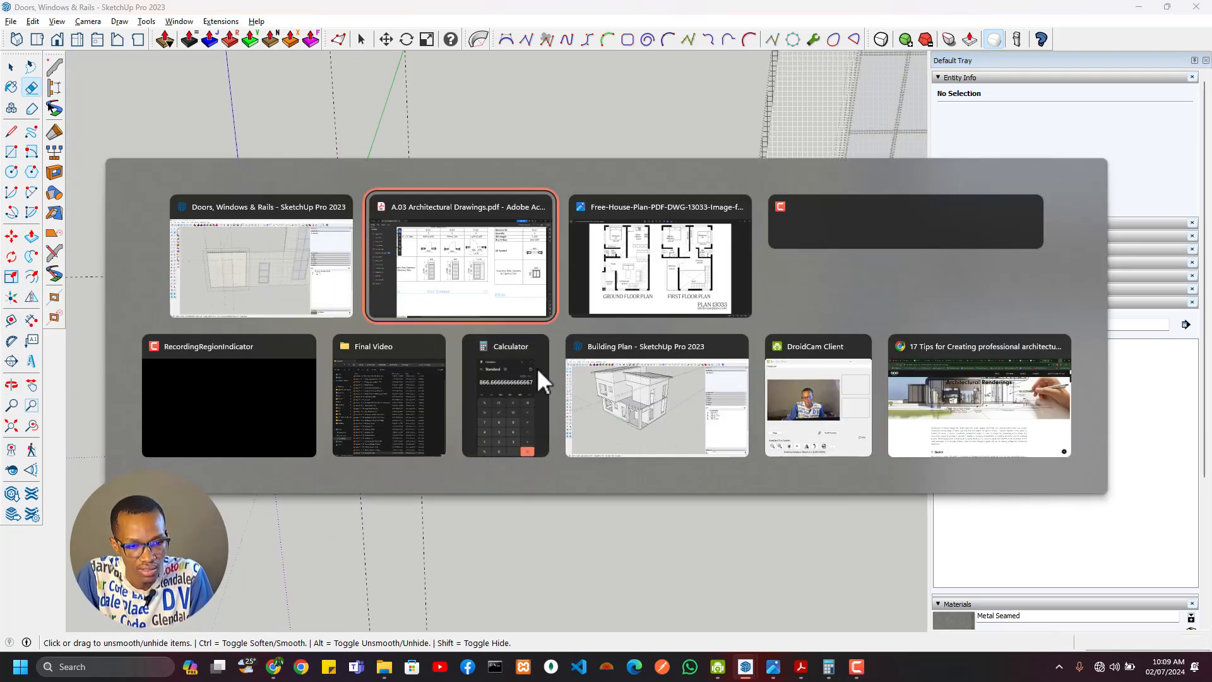
click(506, 278)
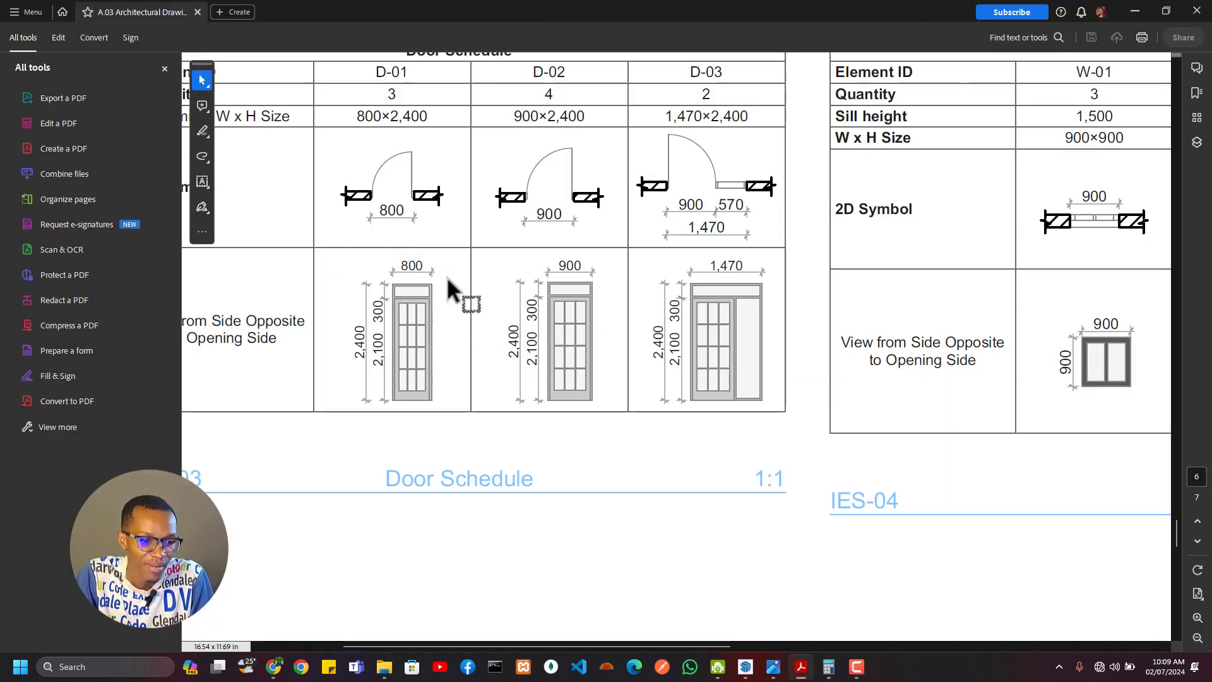
key(alt+Tab)
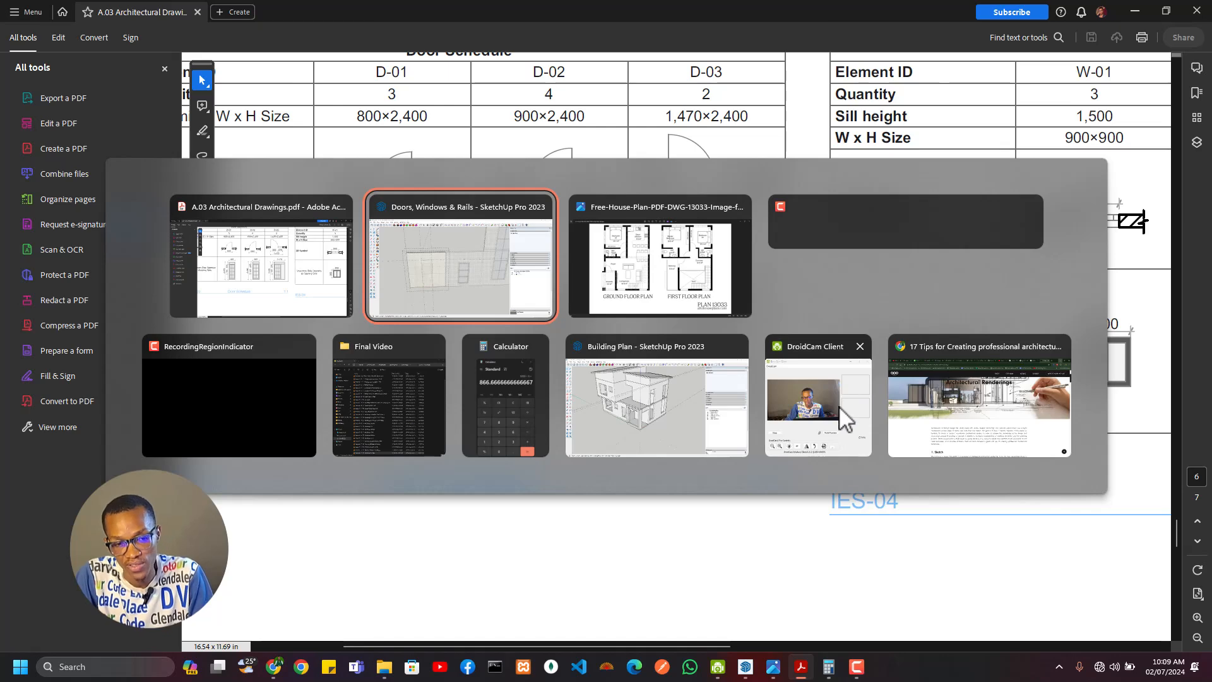
key(Escape)
scroll(412, 323, up, 2)
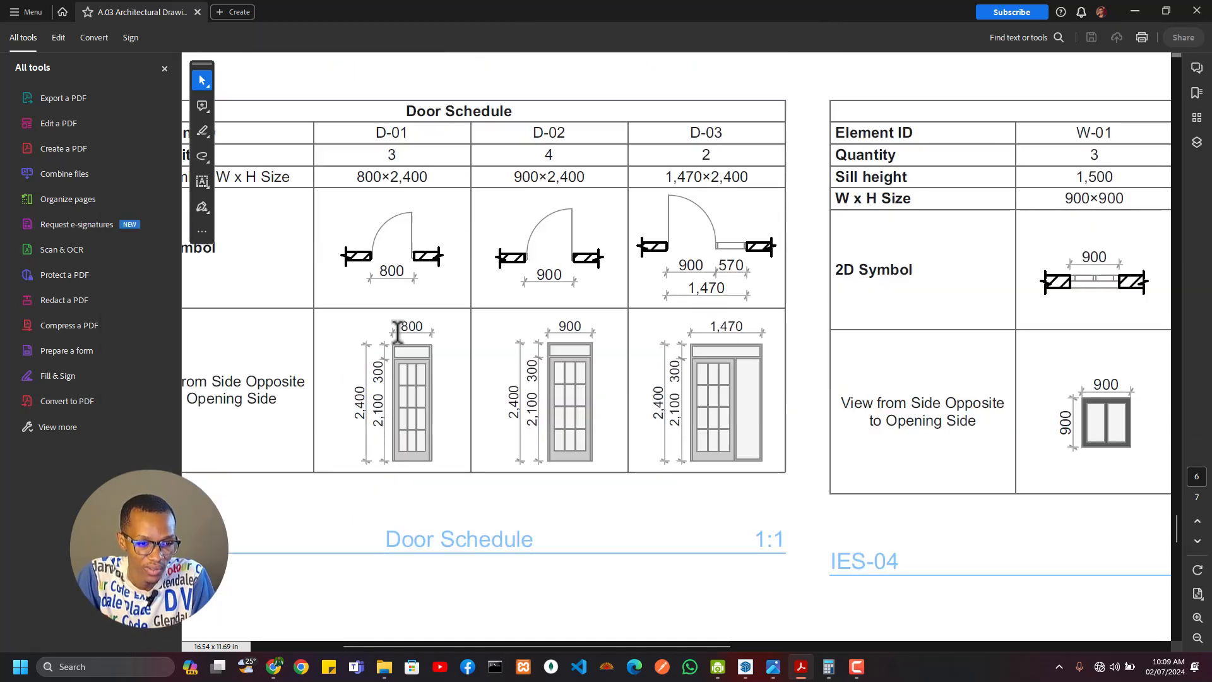
key(alt+Tab)
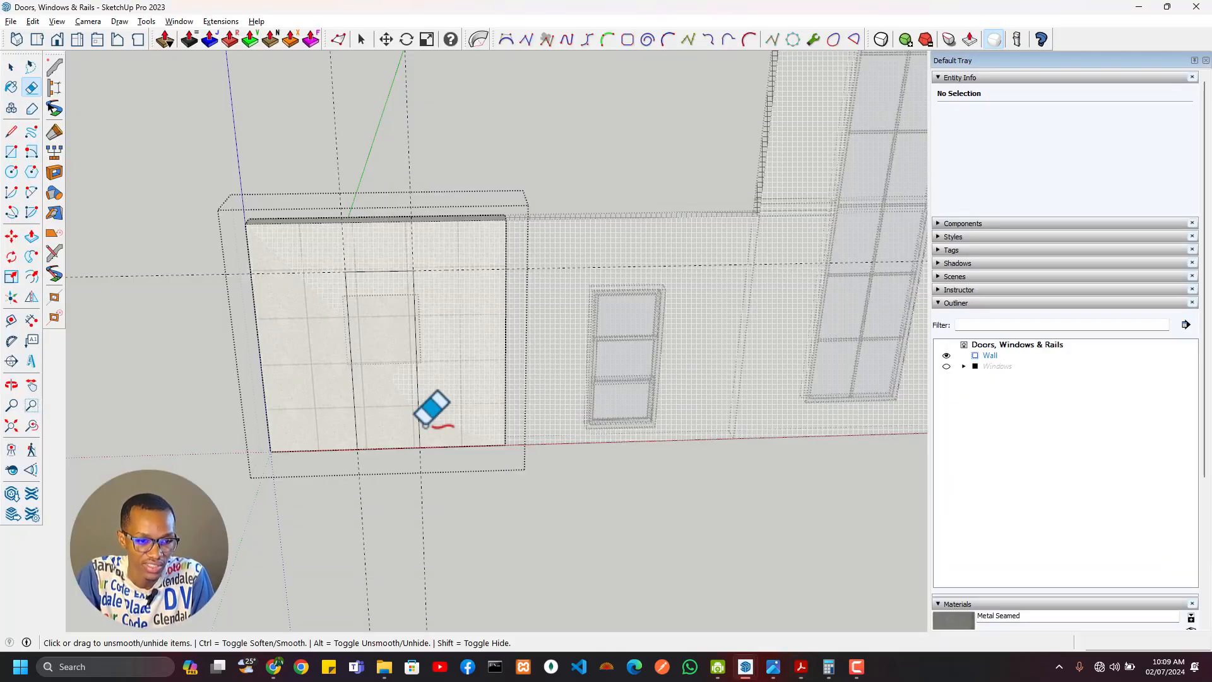
Step: Push the door rectangle 225 mm through the wall to cut the D-01 opening, and leave the wall group
key(alt)
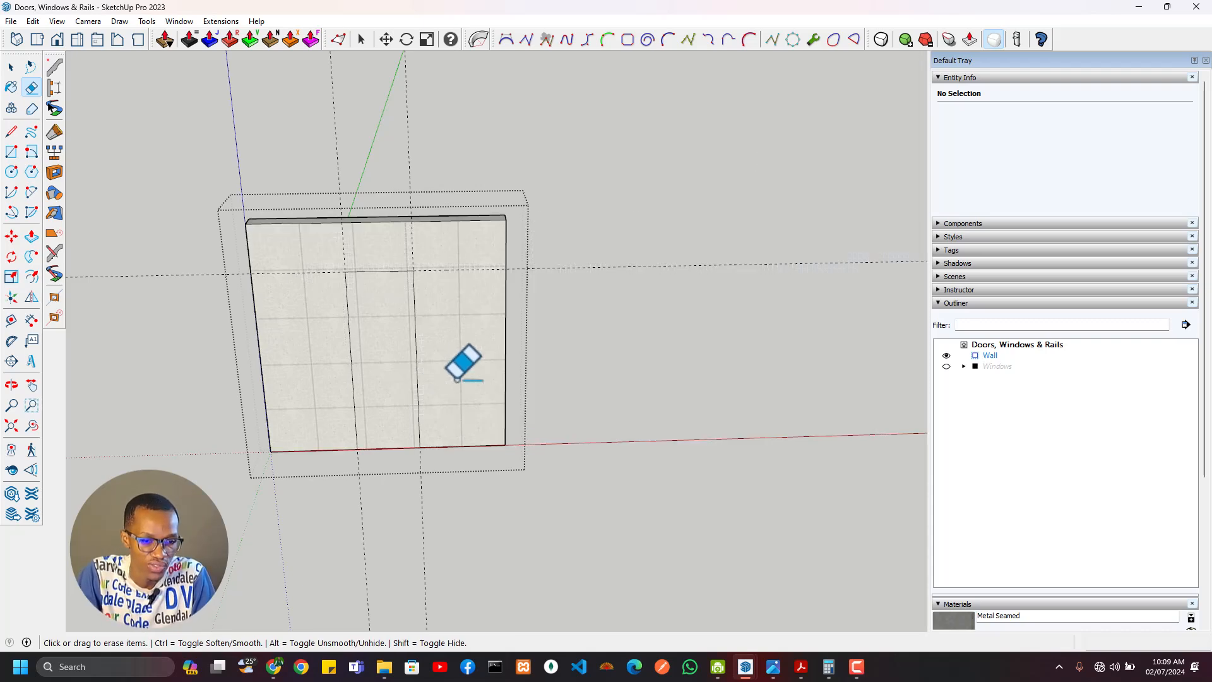
scroll(338, 370, up, 4)
key(space)
click(422, 297)
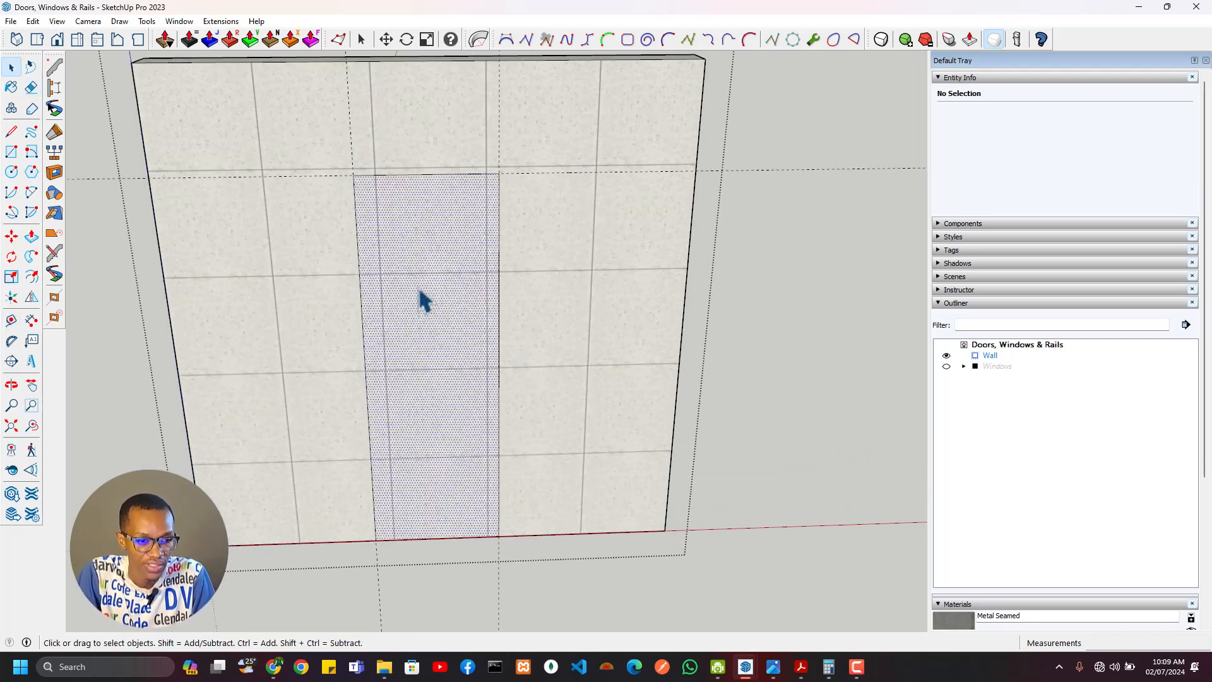
middle_drag(435, 290, 399, 291)
key(p)
click(430, 328)
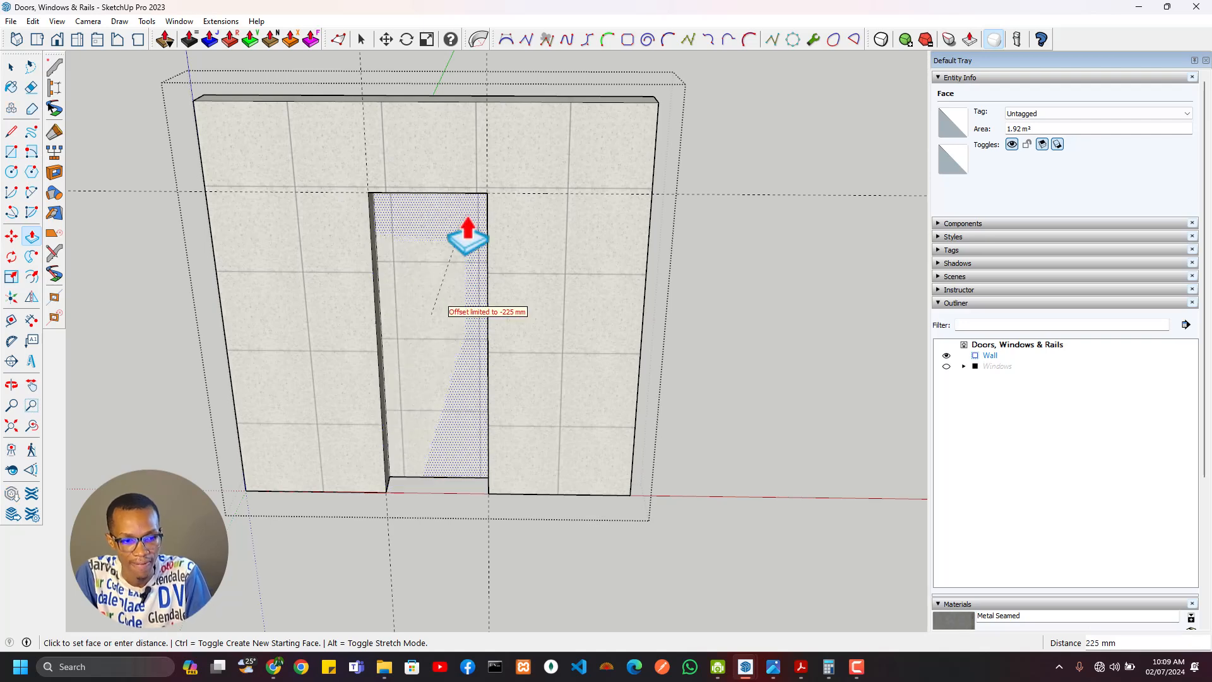
click(466, 220)
scroll(426, 377, down, 1)
middle_drag(427, 378, 212, 429)
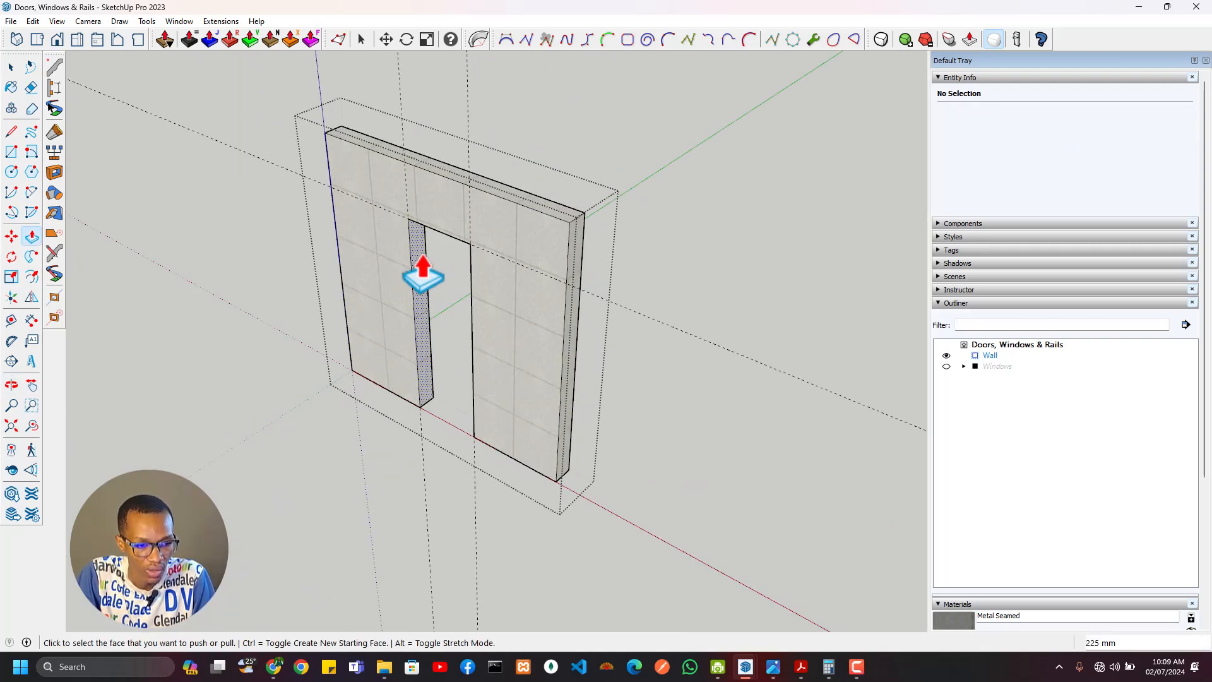
key(space)
key(Escape)
middle_drag(417, 299, 477, 121)
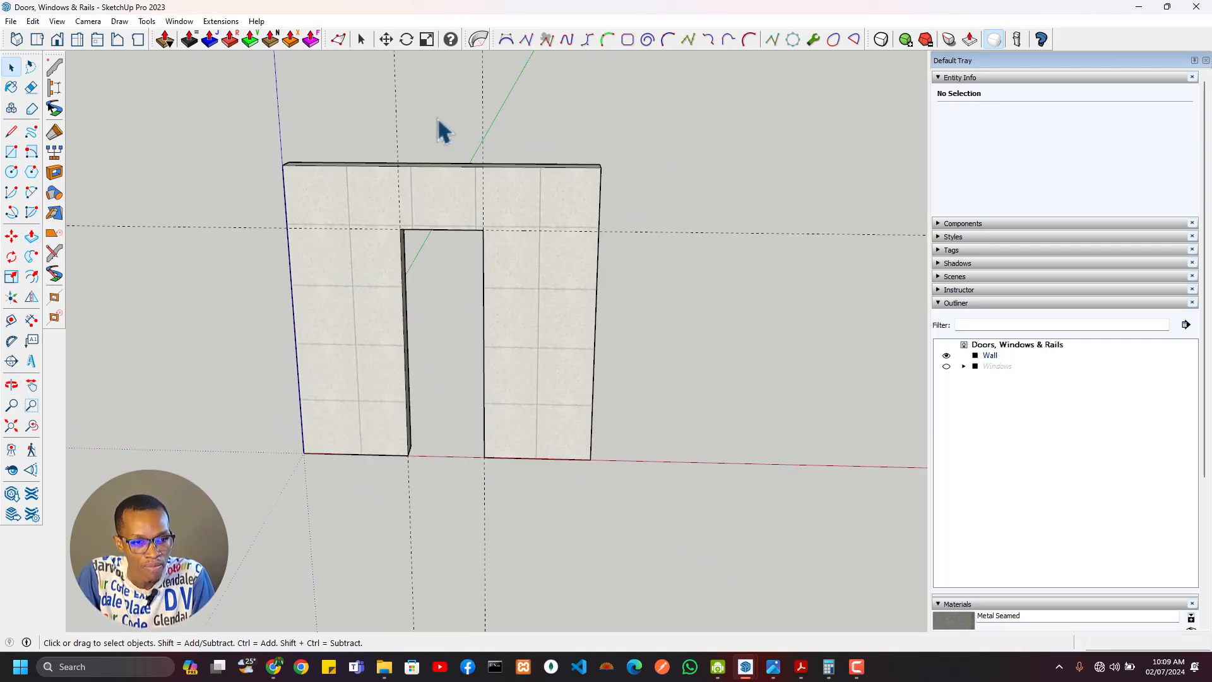
Step: Check the D-01 frame and transom layout in the PDF's door schedule, and return to the door opening in the SketchUp model
key(e)
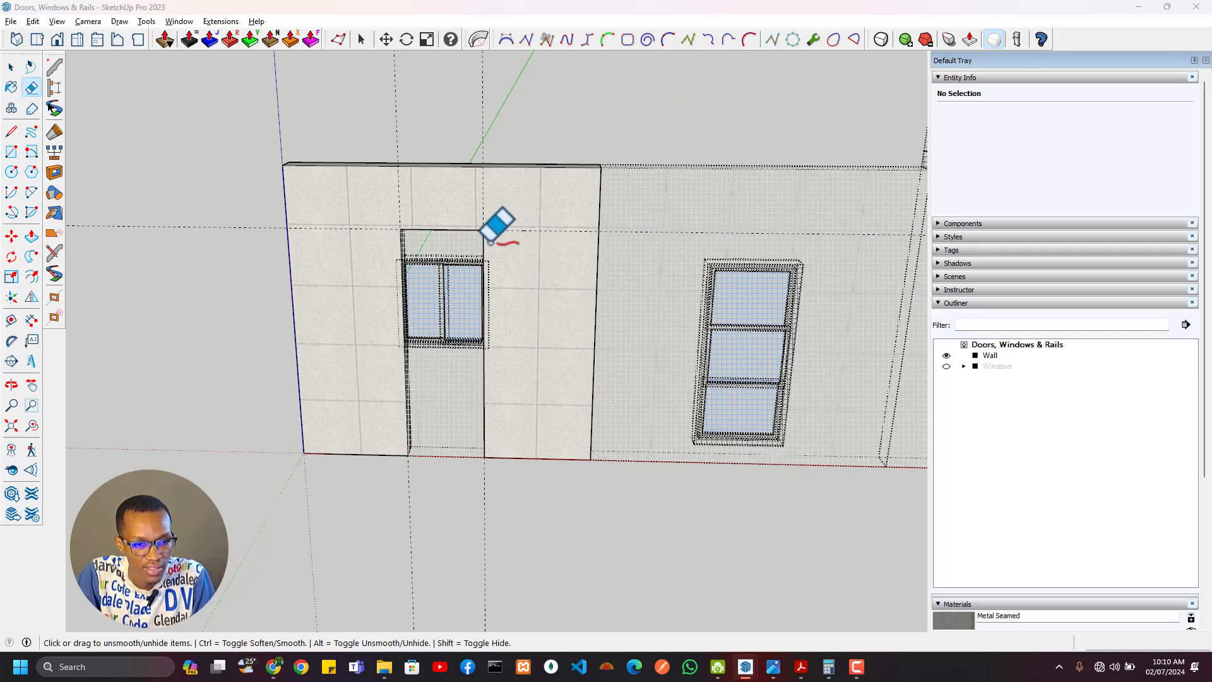
key(alt+Tab)
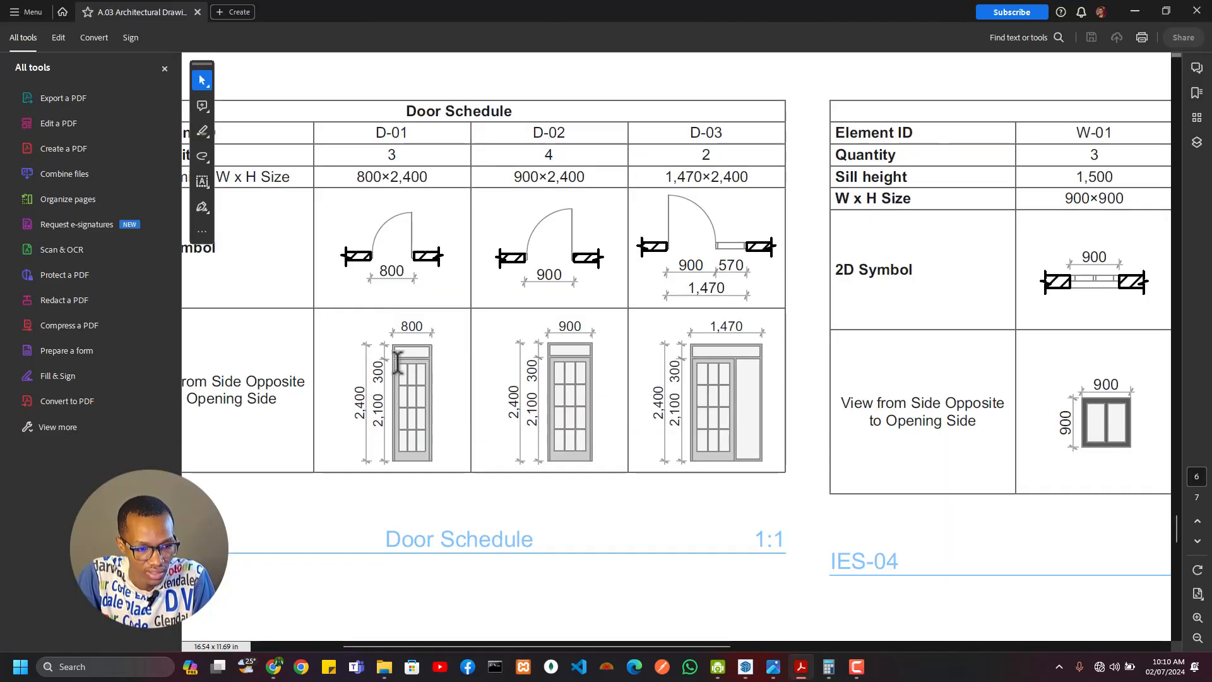
scroll(397, 362, up, 3)
scroll(405, 487, down, 3)
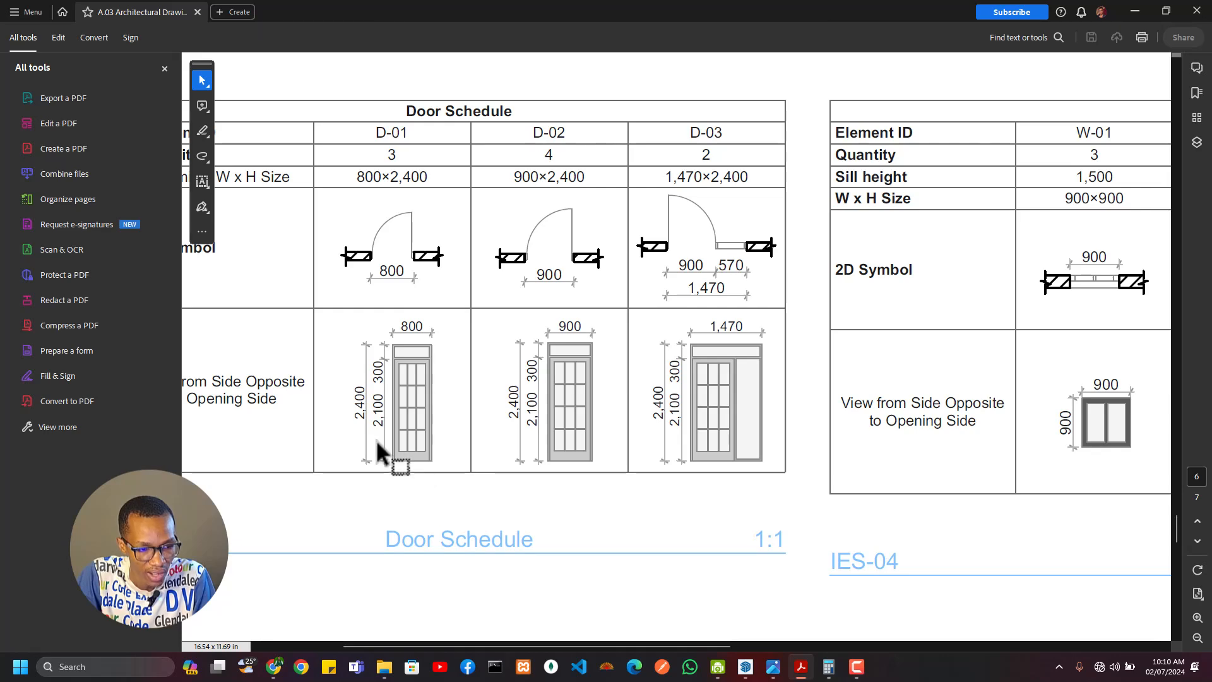
key(alt+Tab)
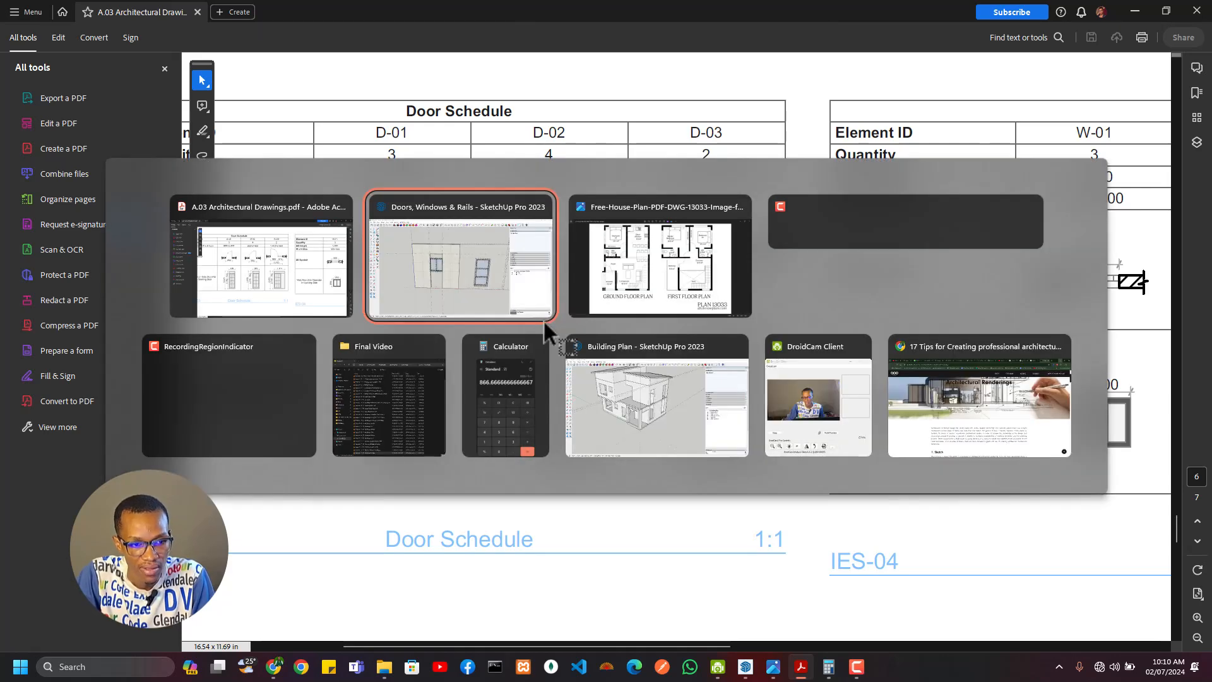
scroll(451, 354, up, 5)
key(alt+h)
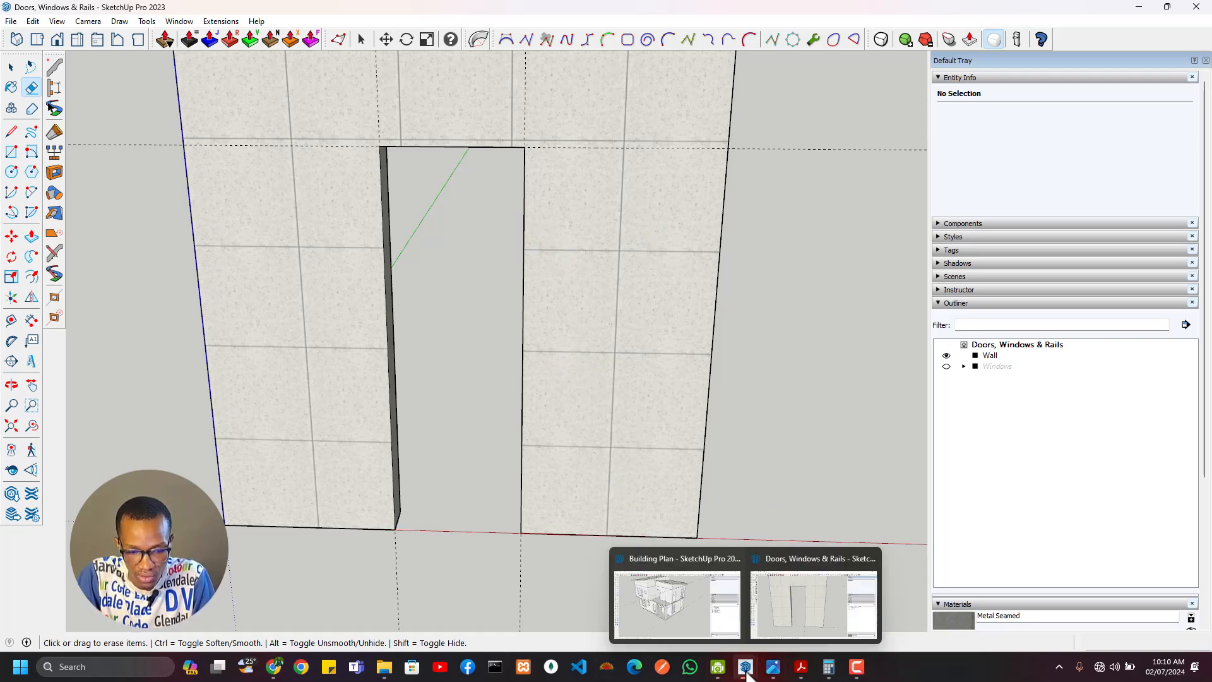
Step: Switch to the Photos viewer and browse the house plan images for a view of the doors
click(772, 666)
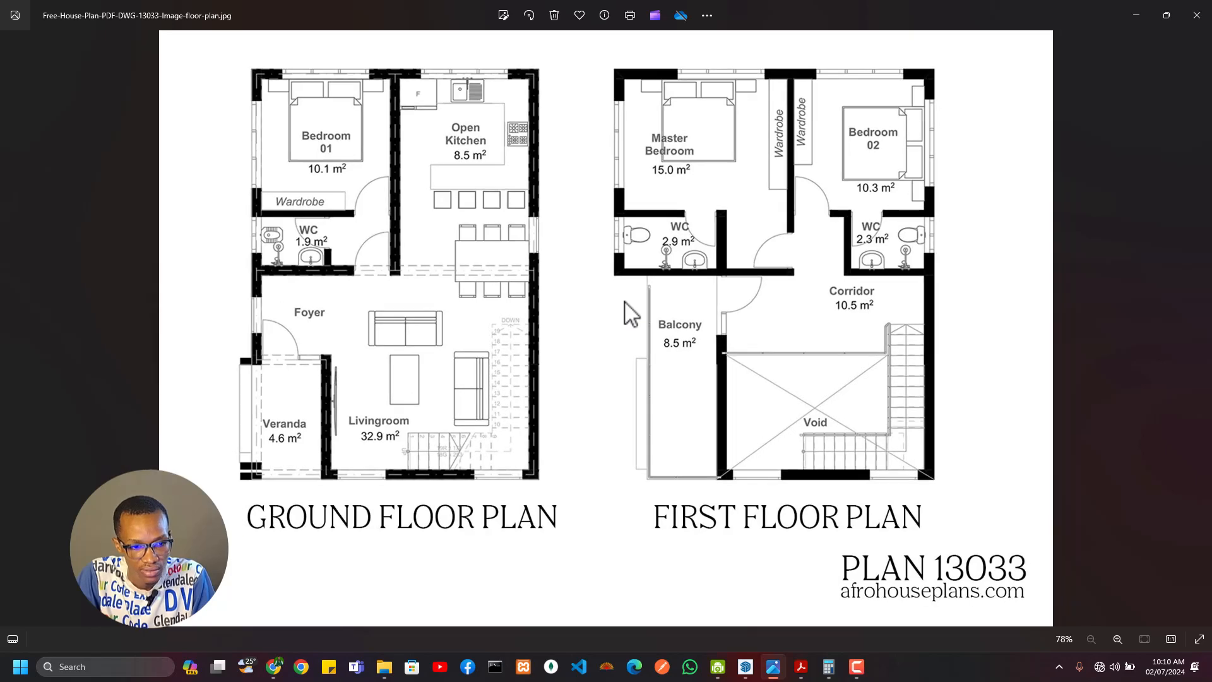
key(Left)
key(Left)
key(Right)
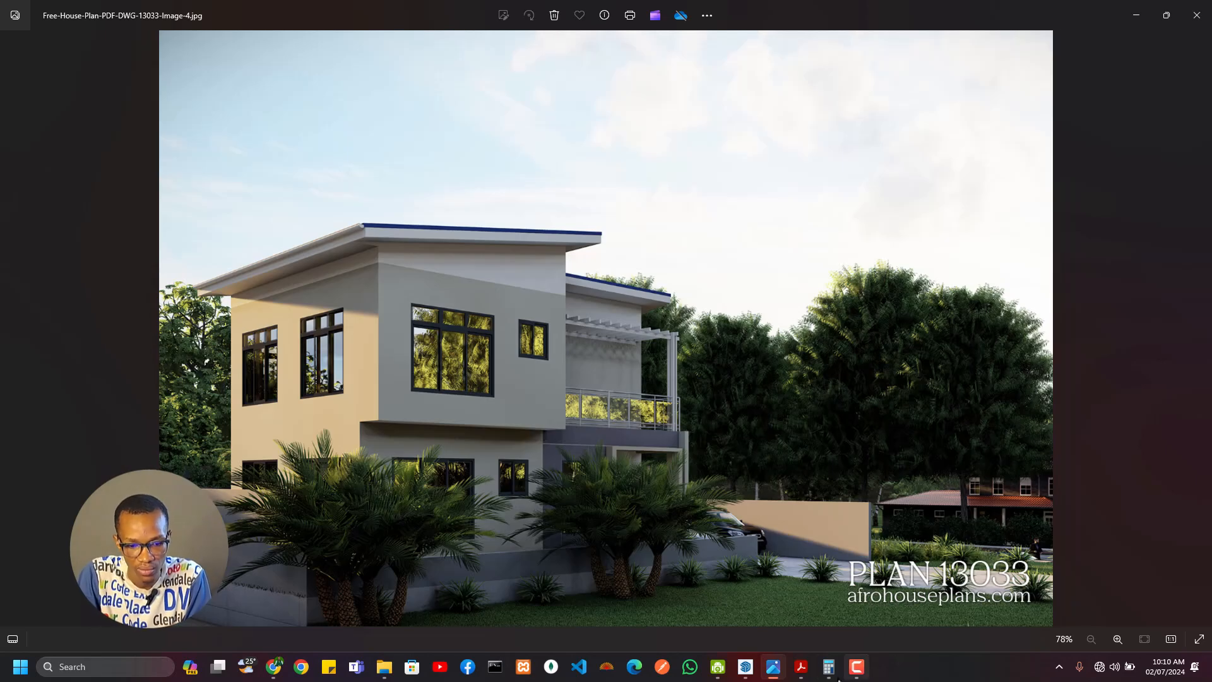
Step: Return to the architectural drawings PDF and examine how the doors are drawn in building sections S-01 and S-02
click(801, 666)
scroll(733, 343, up, 10)
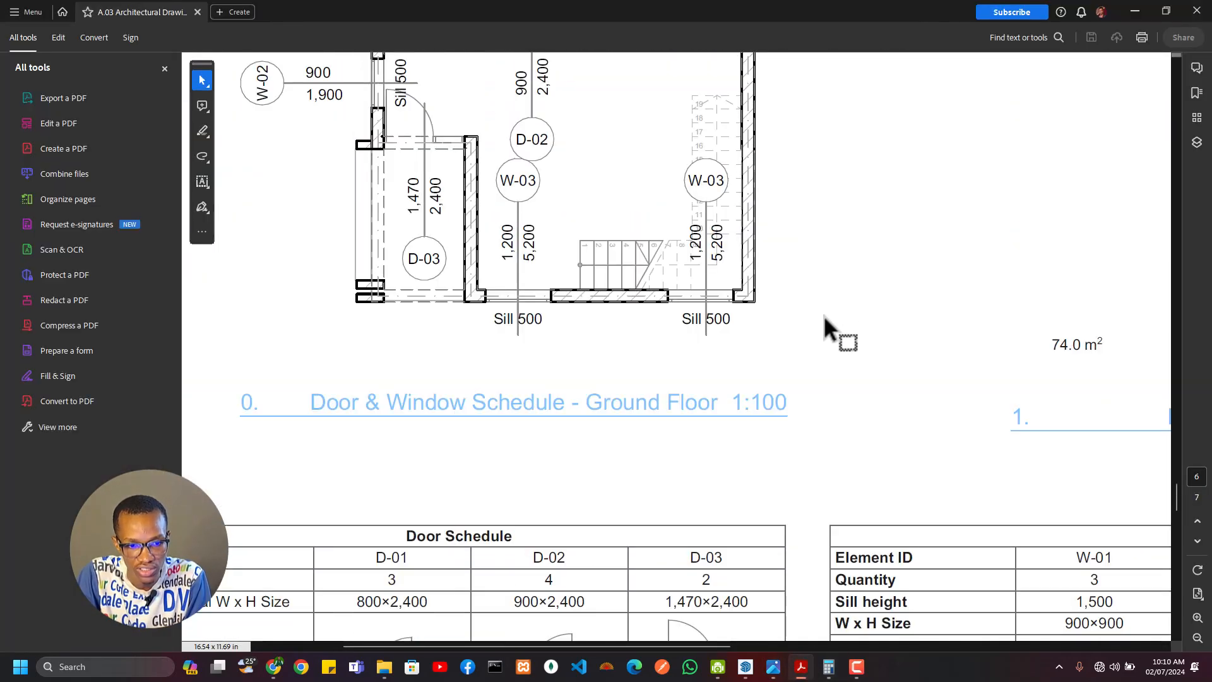
scroll(821, 309, up, 15)
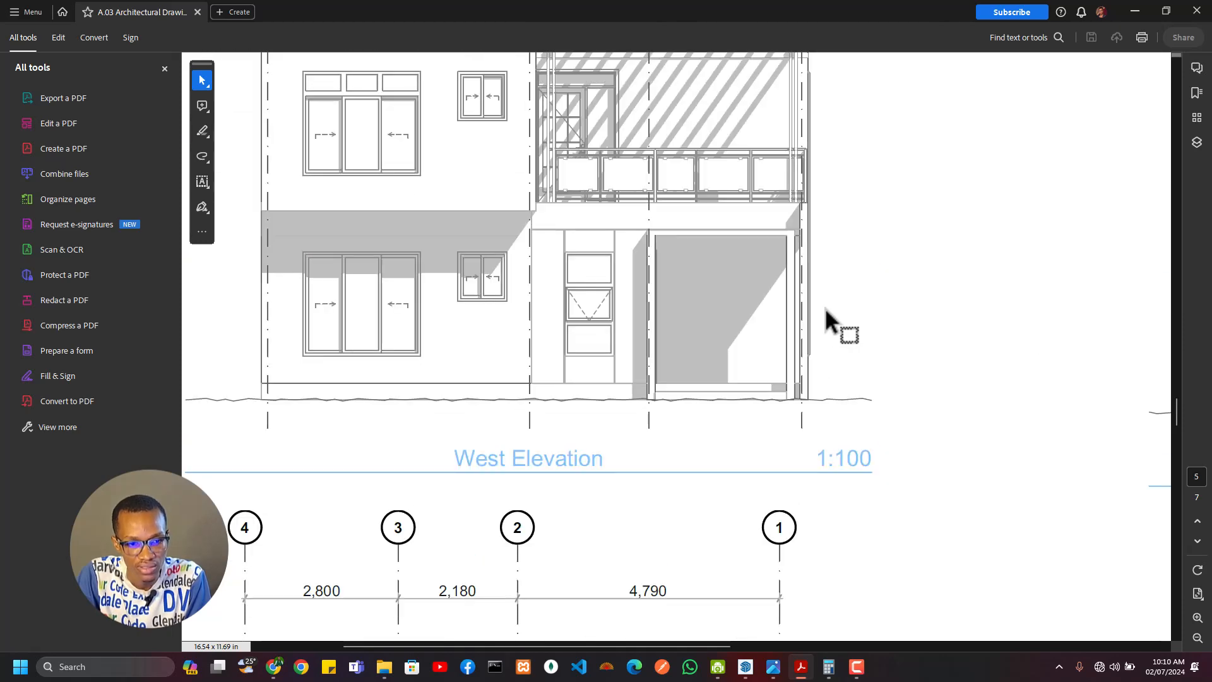
scroll(662, 323, up, 10)
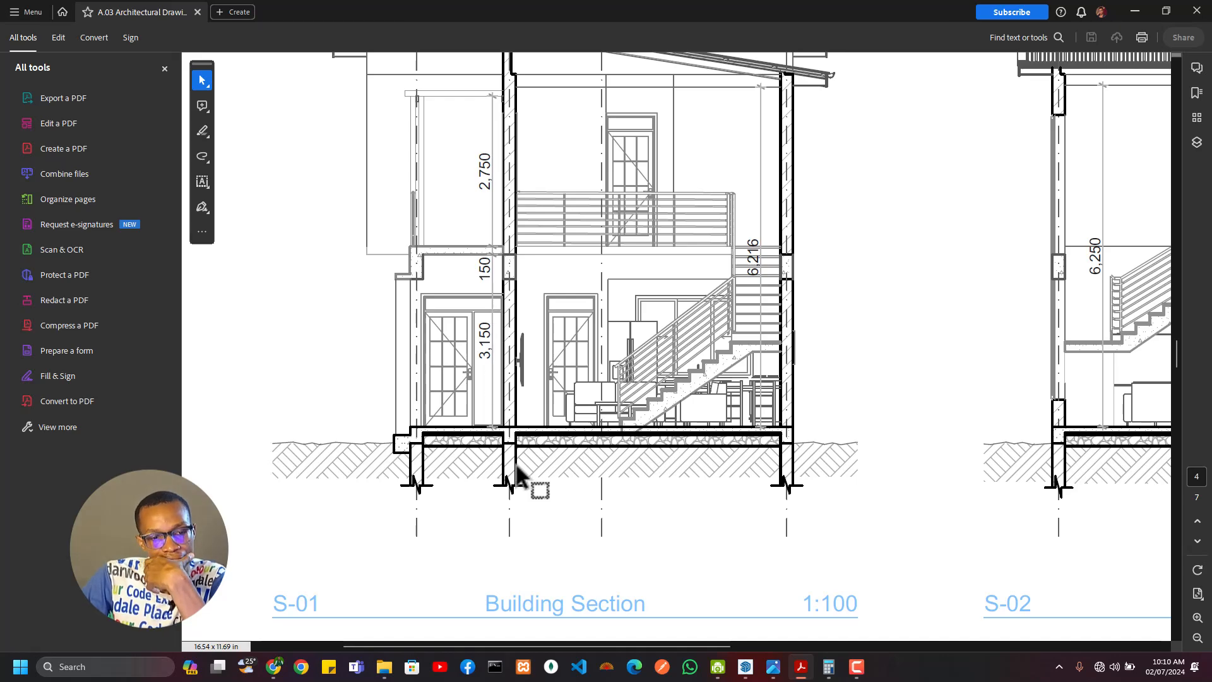
scroll(606, 353, up, 3)
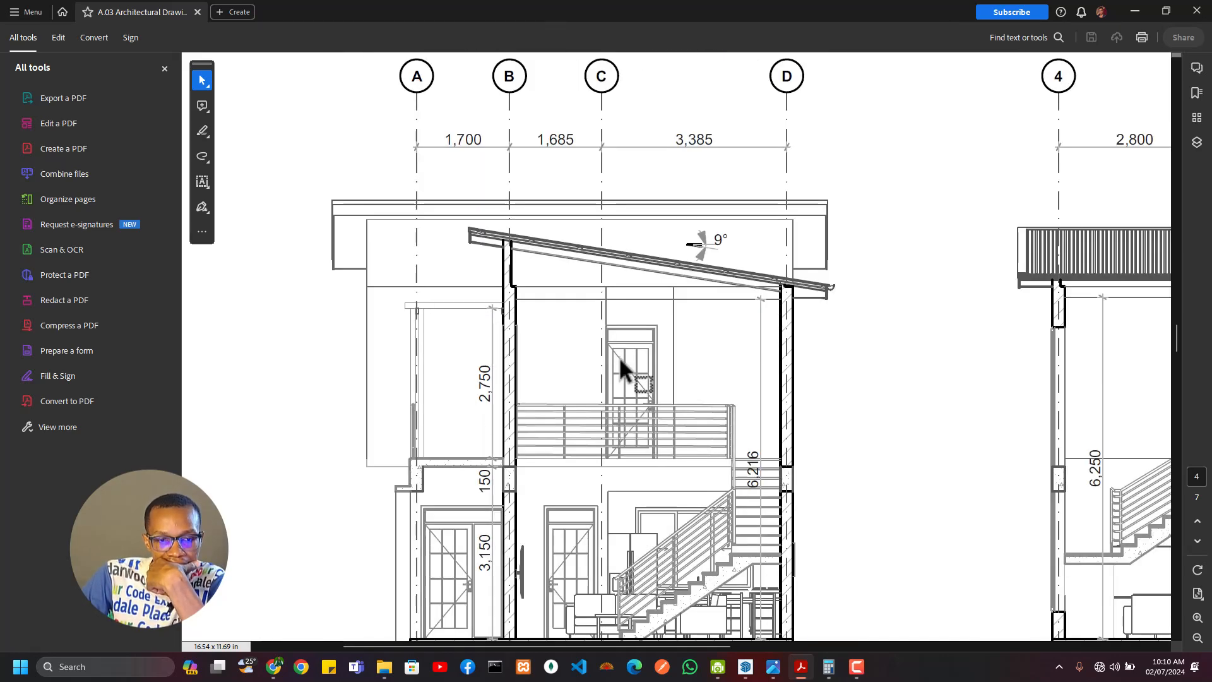
scroll(631, 436, down, 3)
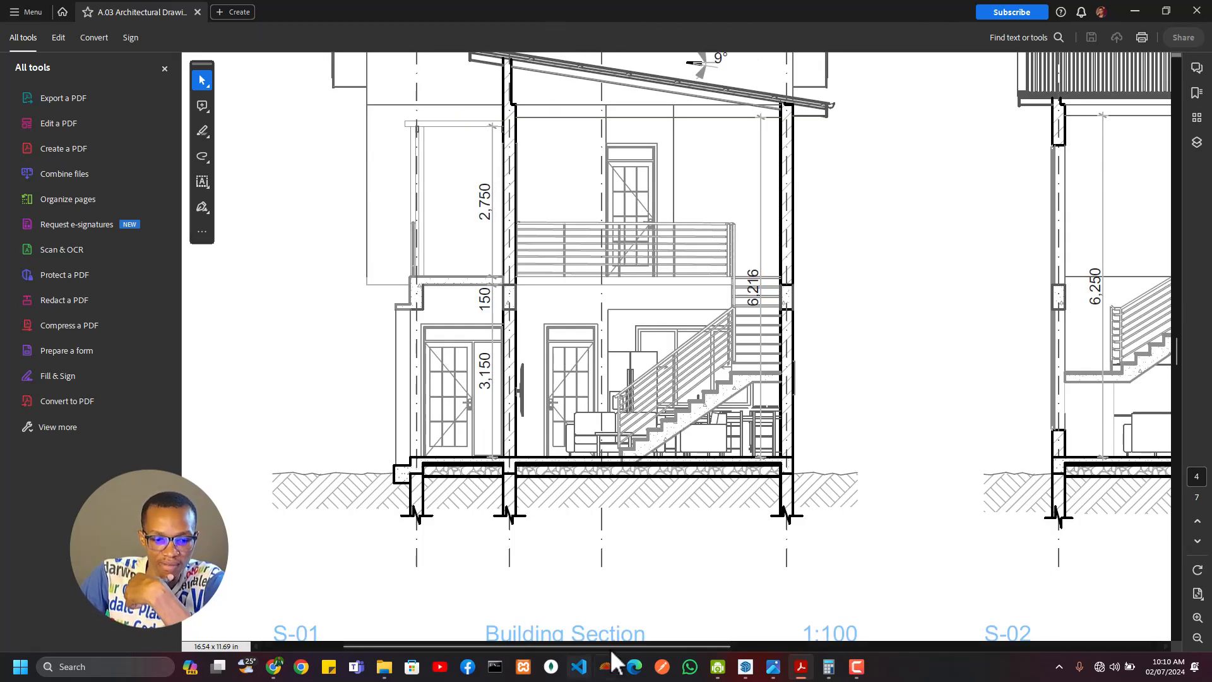
drag(617, 648, 812, 613)
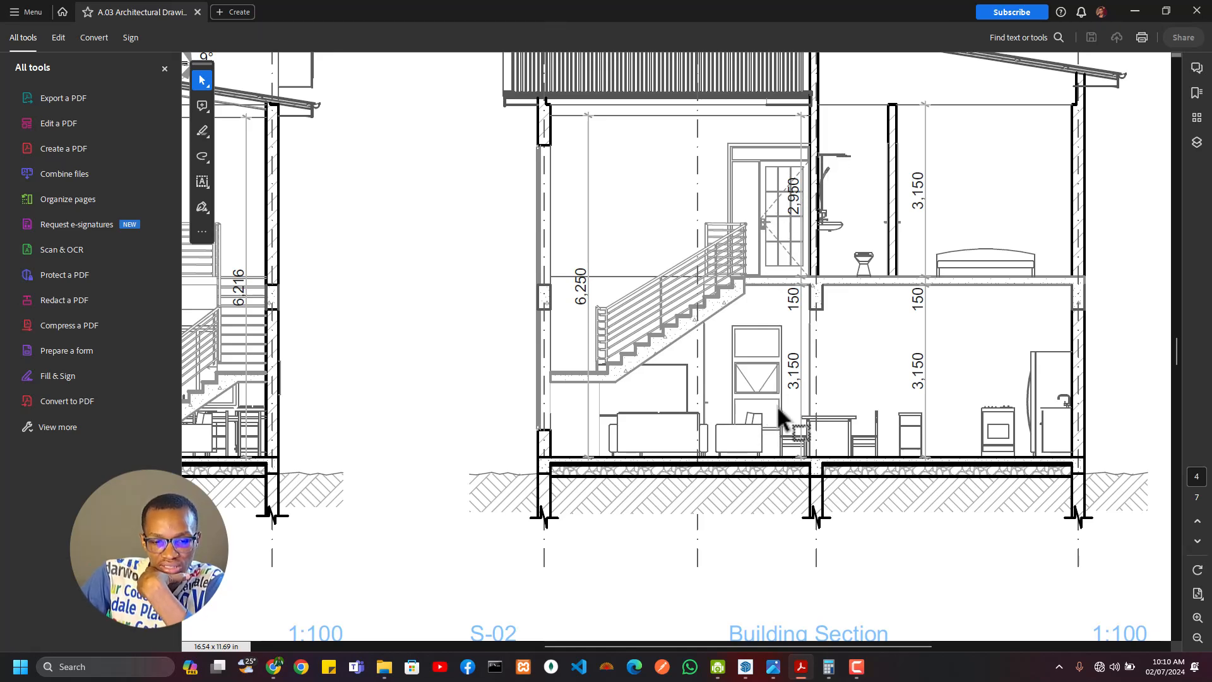
scroll(688, 508, down, 5)
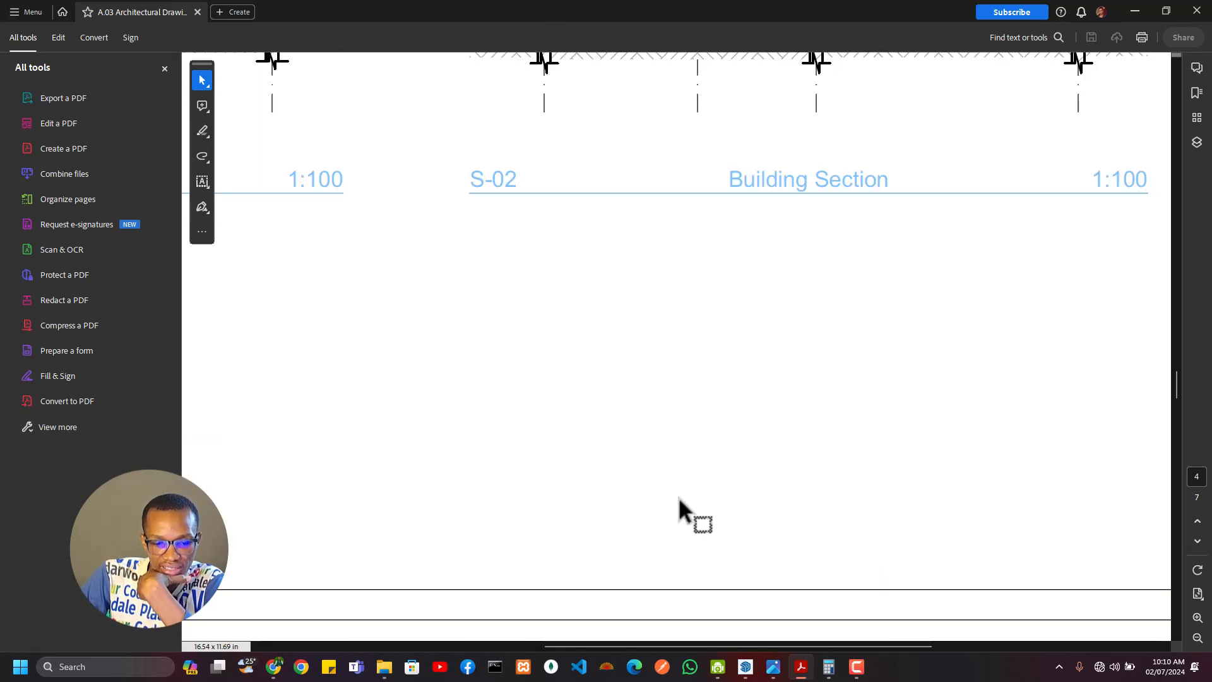
scroll(686, 495, up, 8)
scroll(694, 480, up, 5)
scroll(707, 478, down, 8)
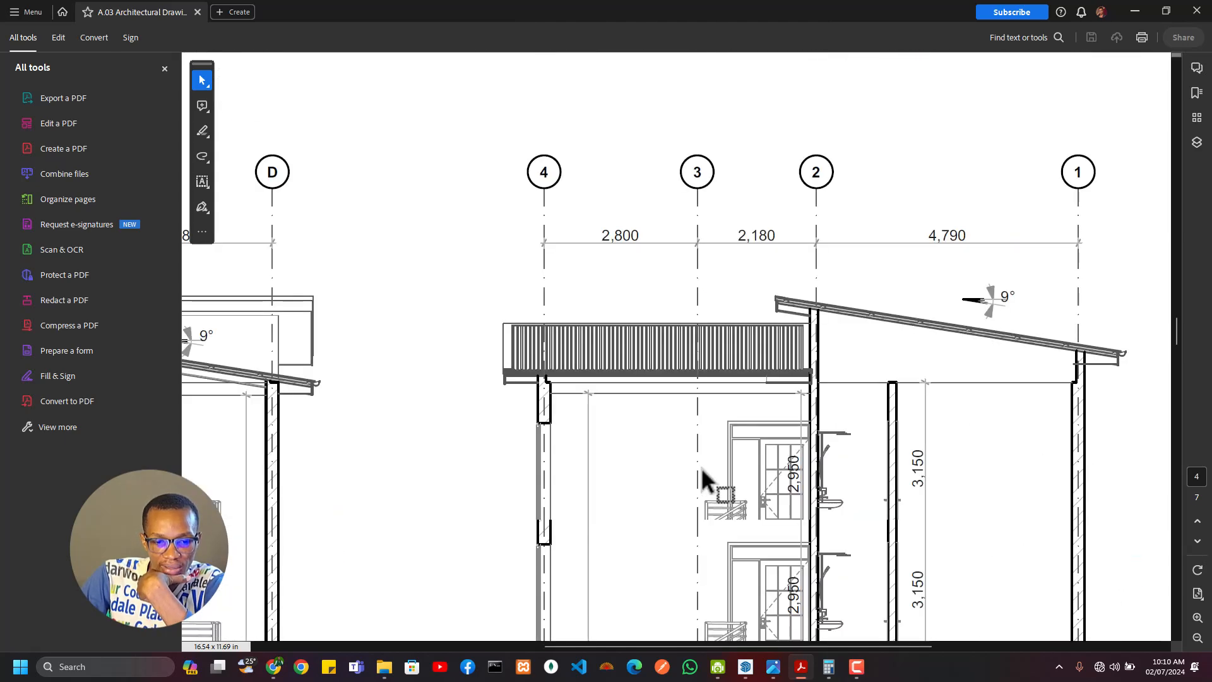
drag(767, 647, 555, 649)
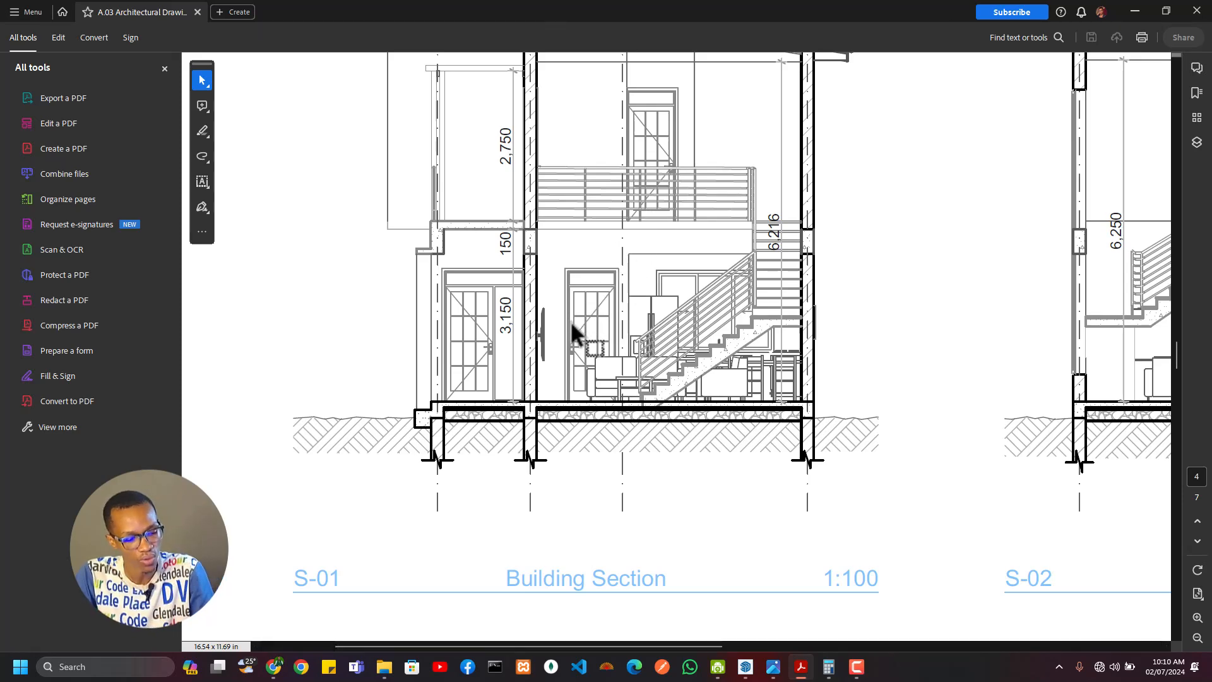
Step: Examine the frames, transoms and glazing bars of the ground-floor doors in section S-01 at a larger scale
ctrl+scroll(572, 323, up, 3)
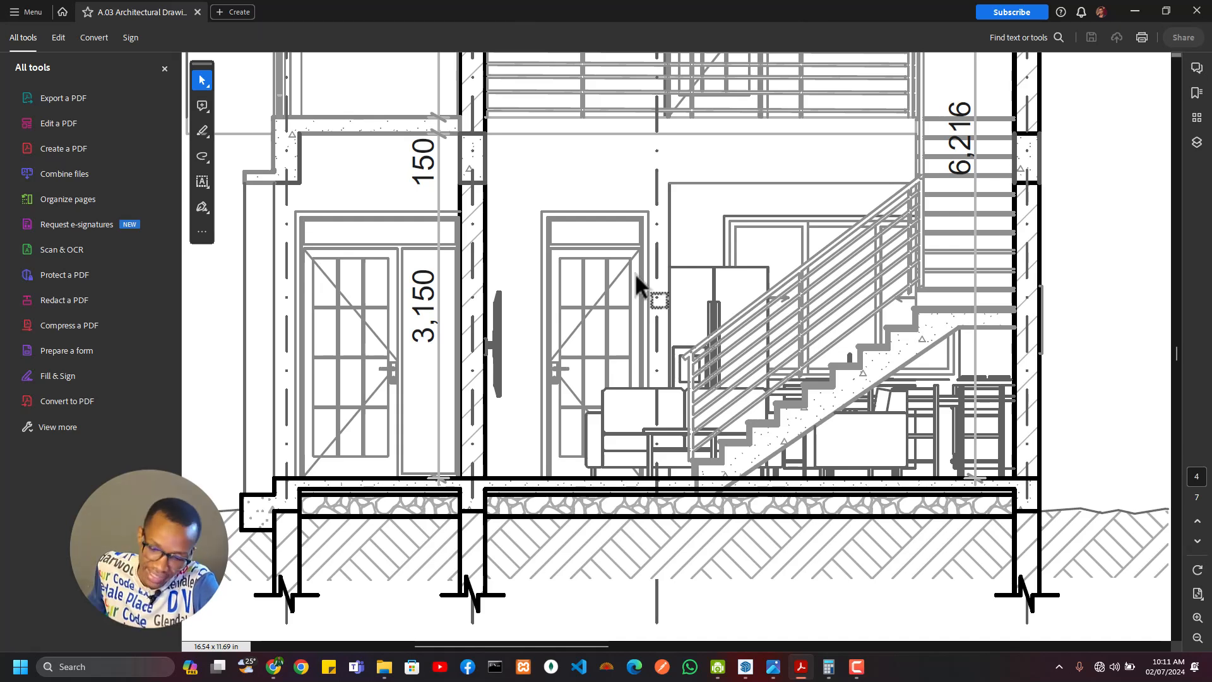
scroll(538, 370, down, 5)
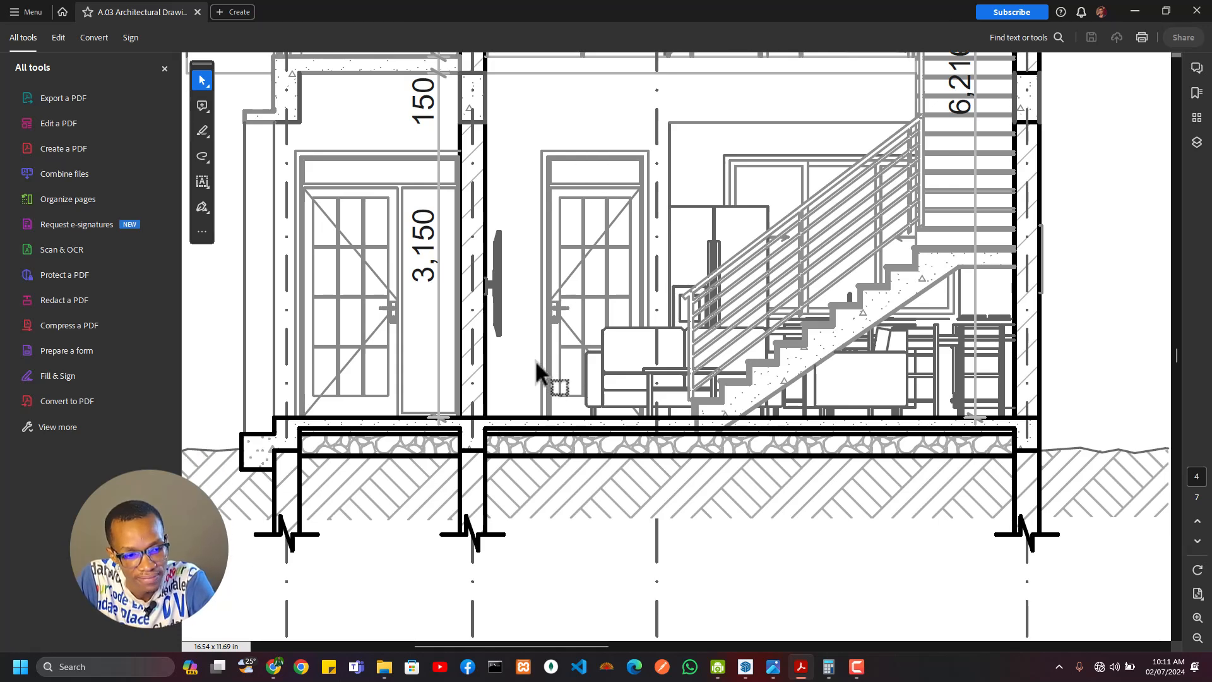
scroll(574, 295, up, 3)
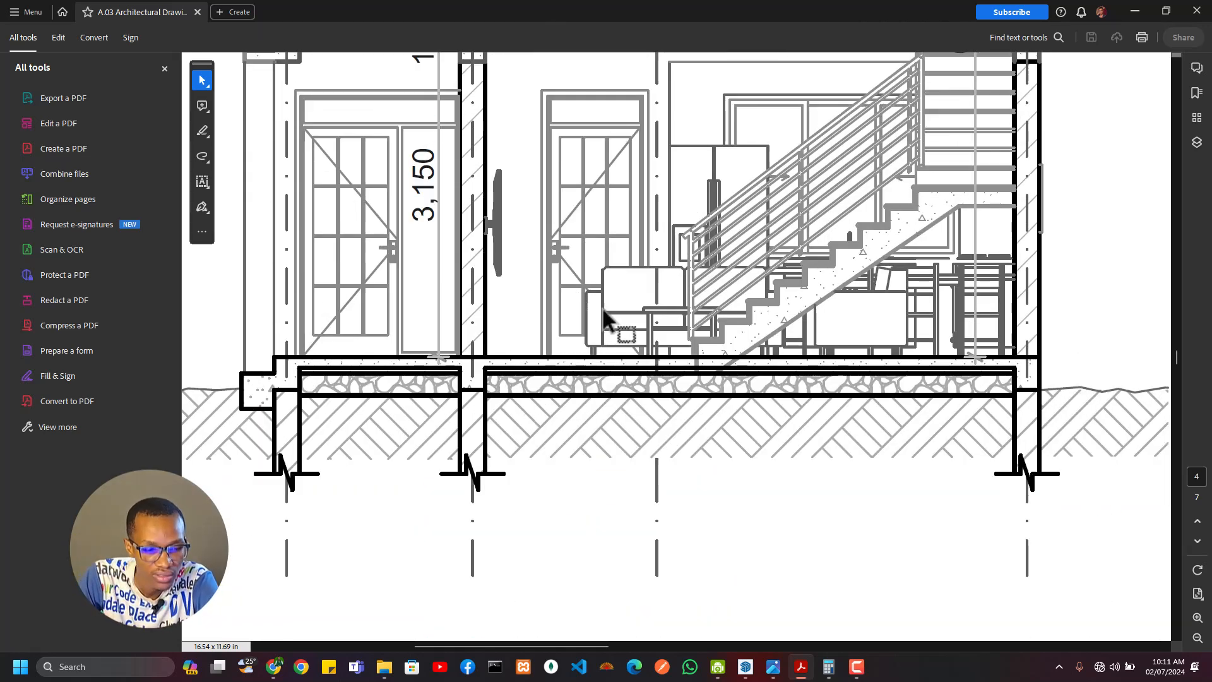
scroll(604, 309, up, 3)
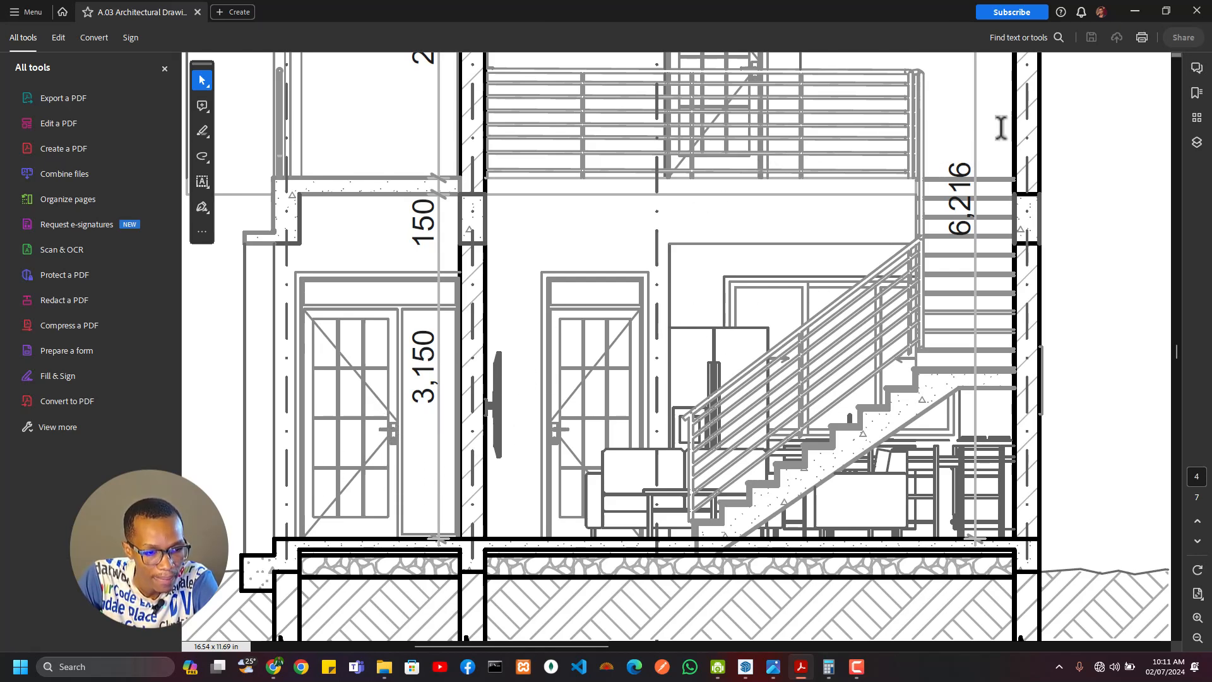
Step: Switch back to the SketchUp model and draw an 800 × 2400 mm rectangle filling the door opening
click(1135, 11)
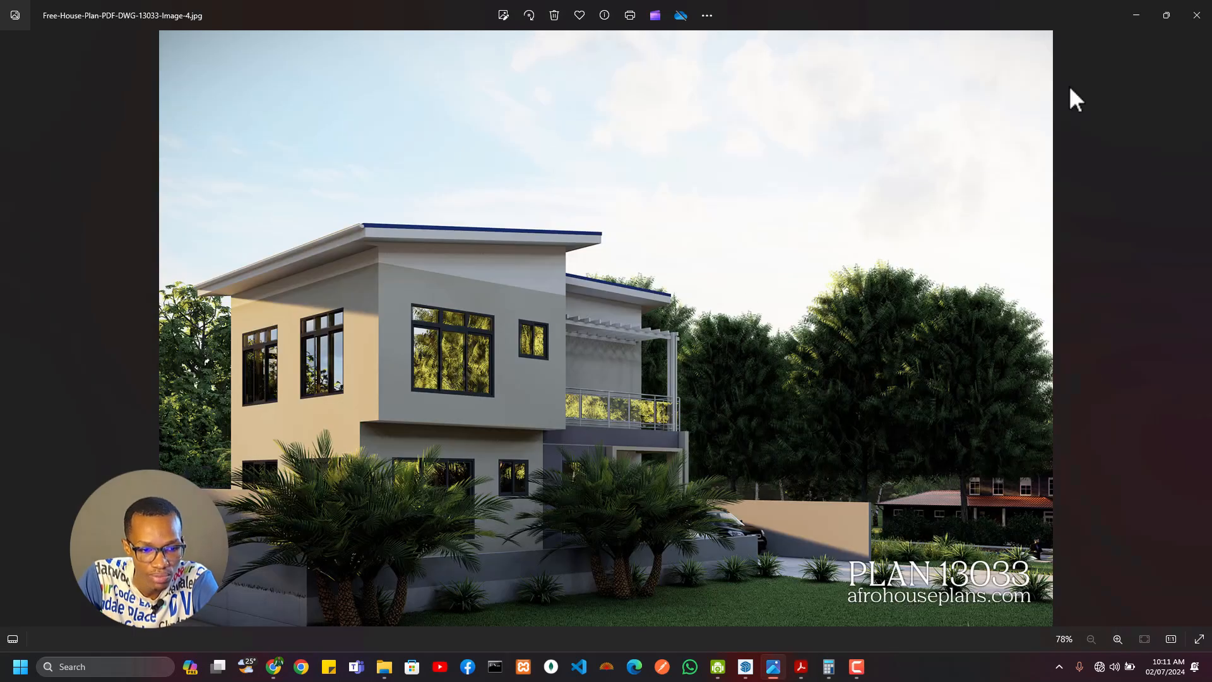
click(1135, 12)
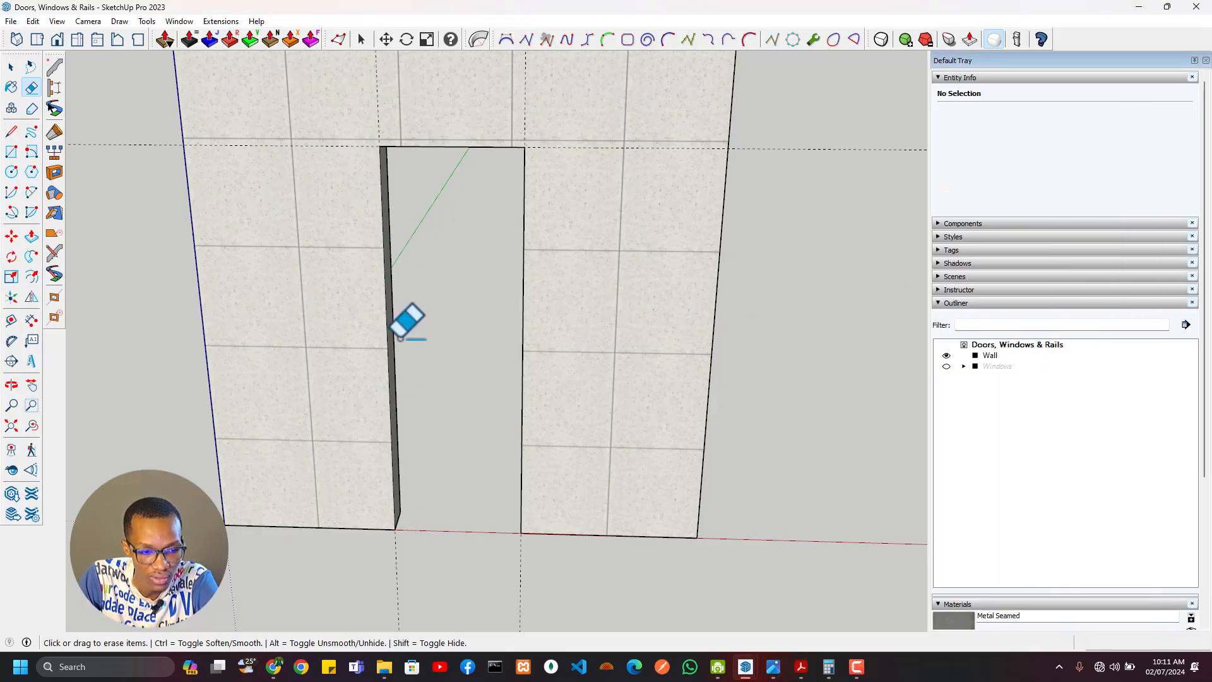
scroll(429, 284, down, 2)
key(r)
scroll(386, 166, up, 1)
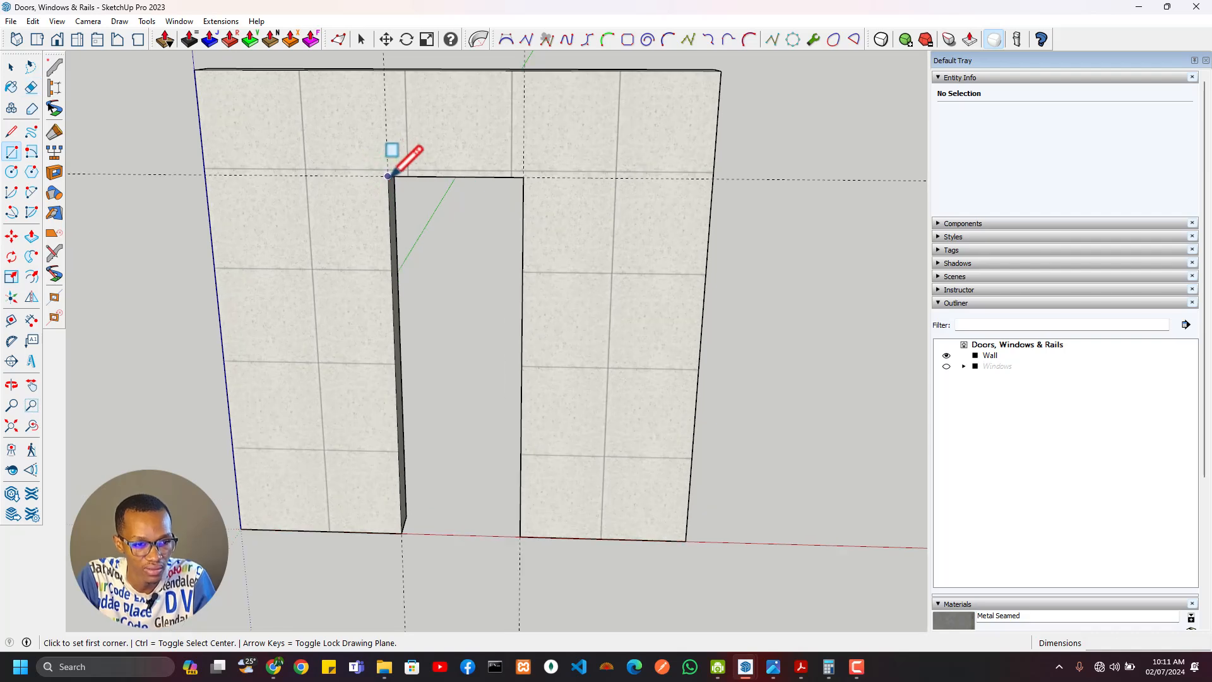
click(387, 177)
click(522, 536)
Step: Offset the door rectangle's outline 25 mm inward to outline the frame
shift+middle_drag(529, 399, 541, 313)
key(f)
scroll(536, 321, up, 2)
click(542, 327)
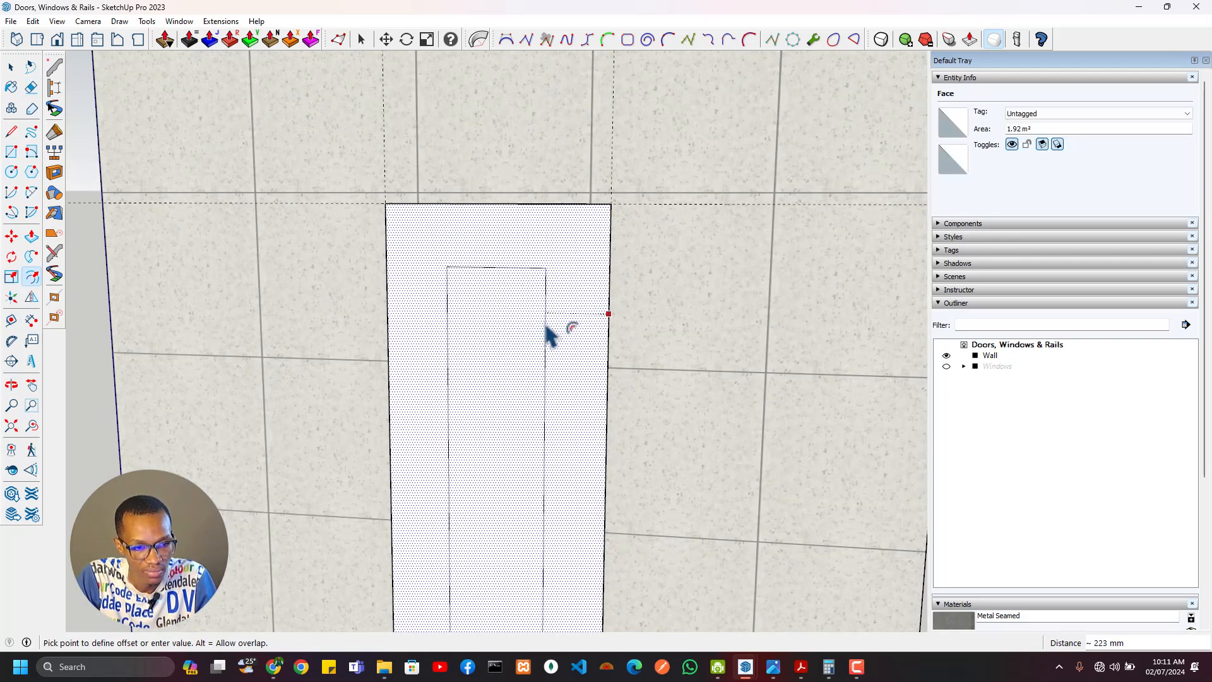
key(Escape)
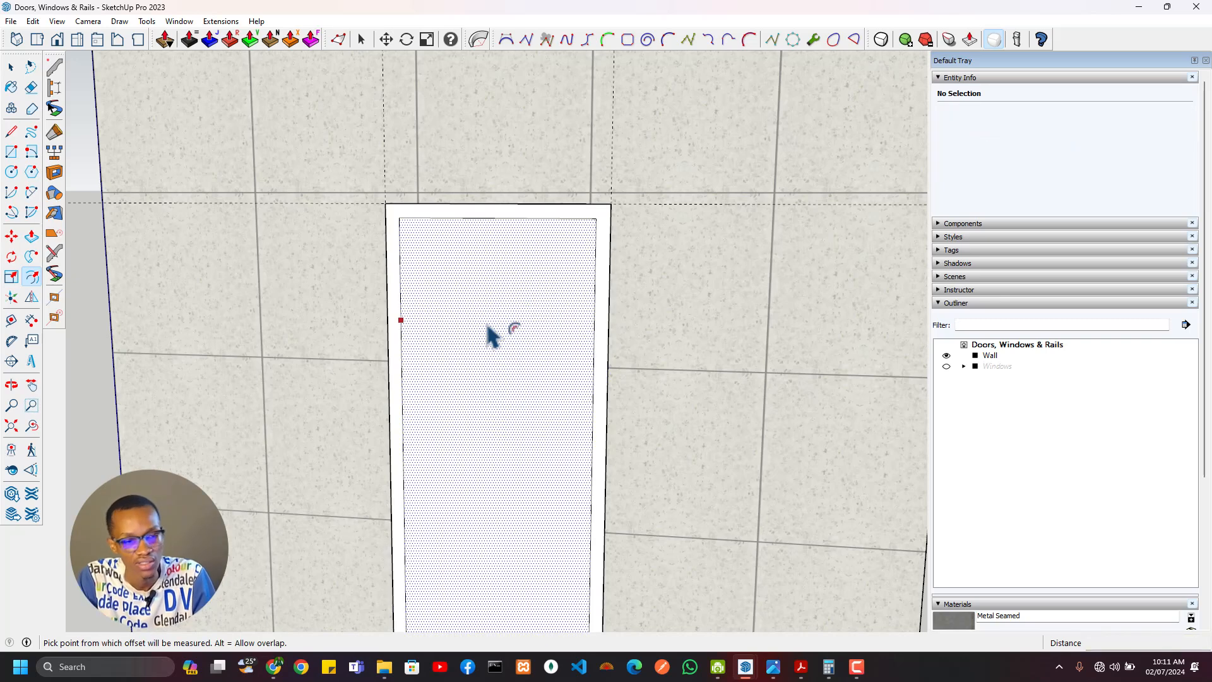
click(548, 208)
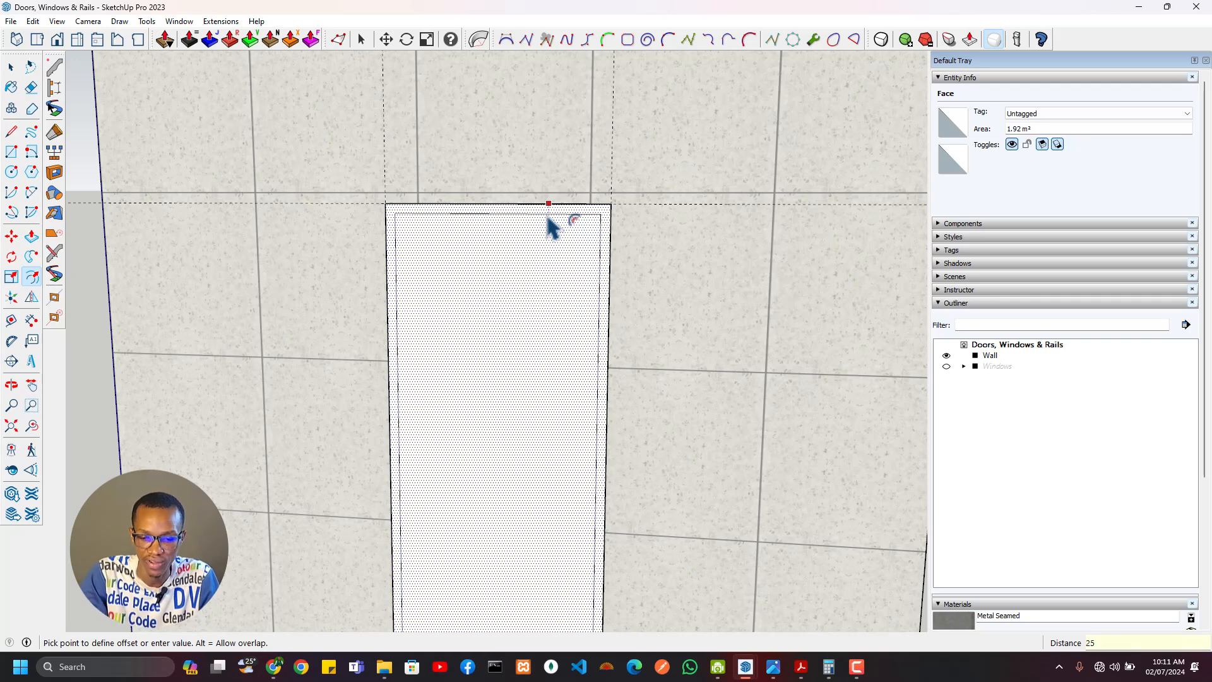
text(25)
key(Return)
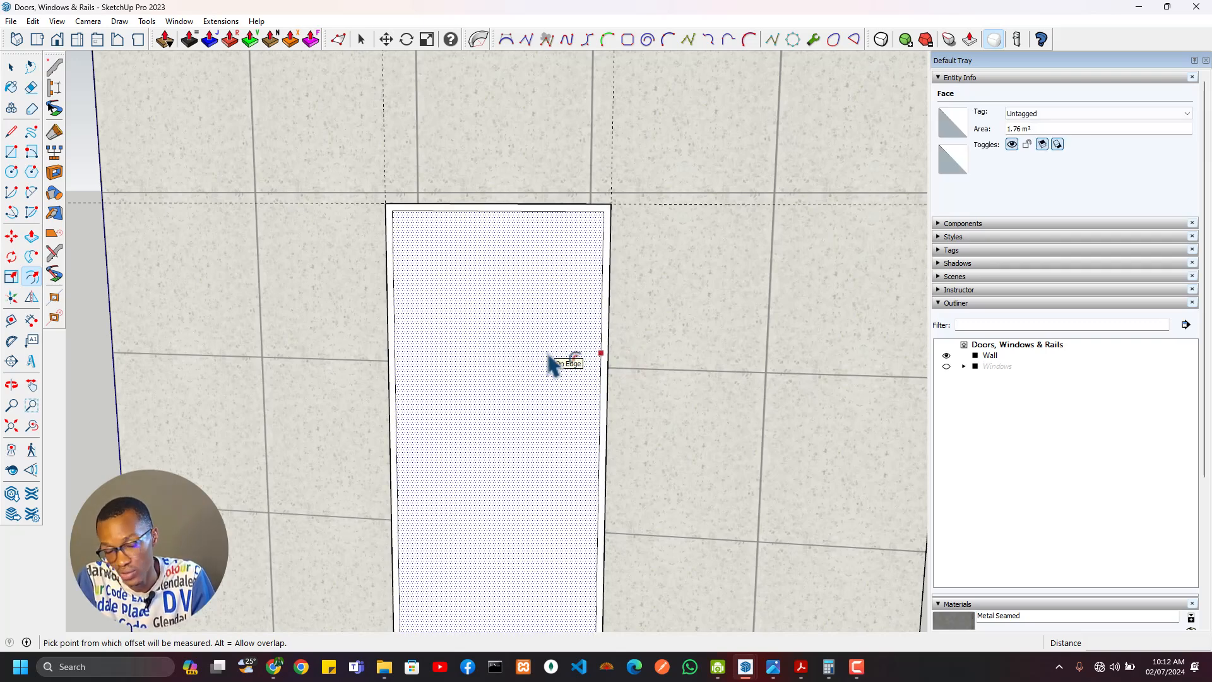
Step: Try a horizontal guide 300 mm below the frame's inner top edge
key(space)
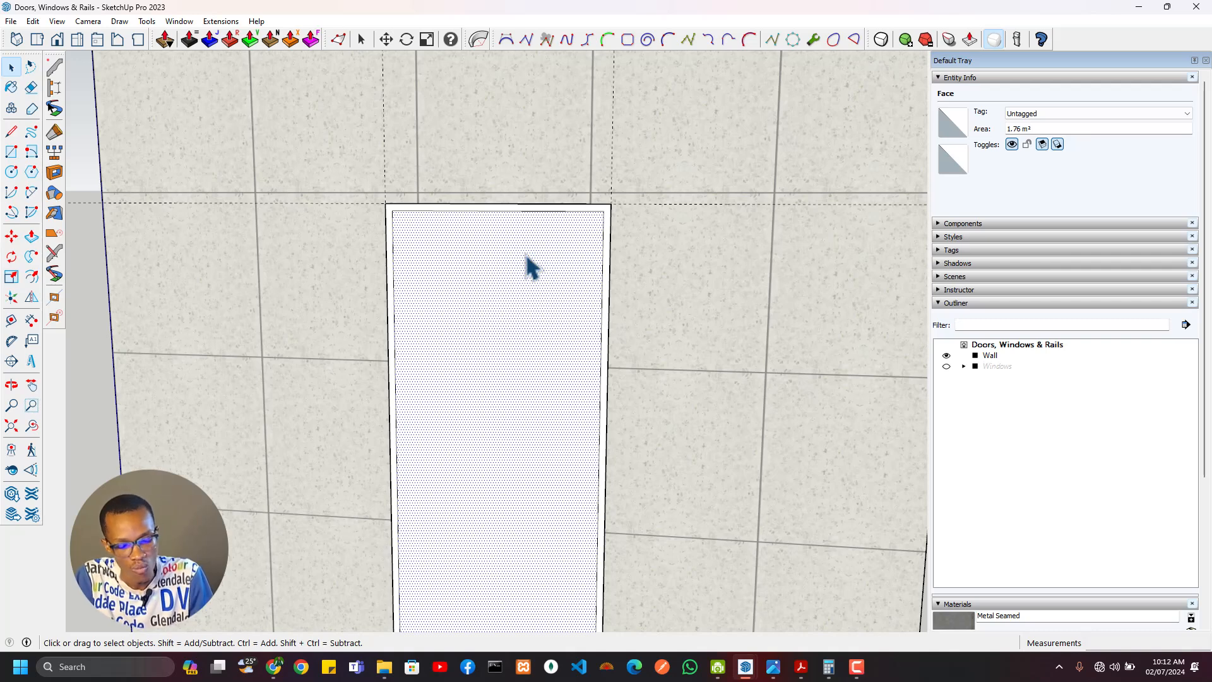
key(p)
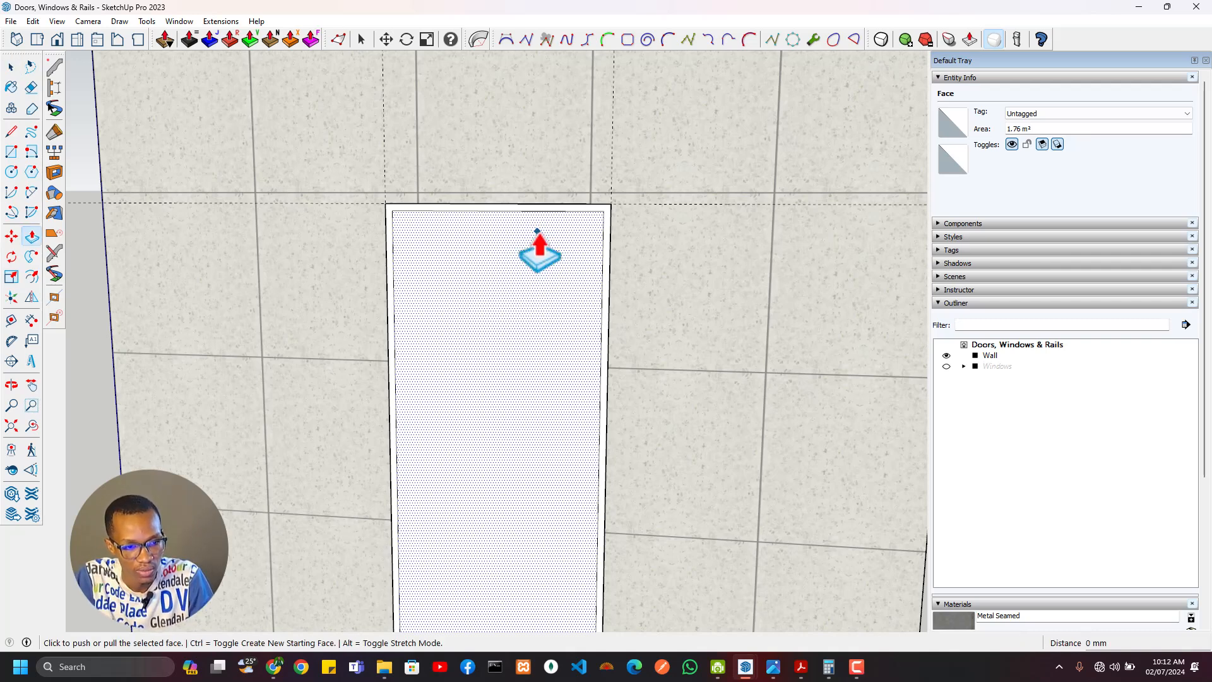
key(t)
click(545, 211)
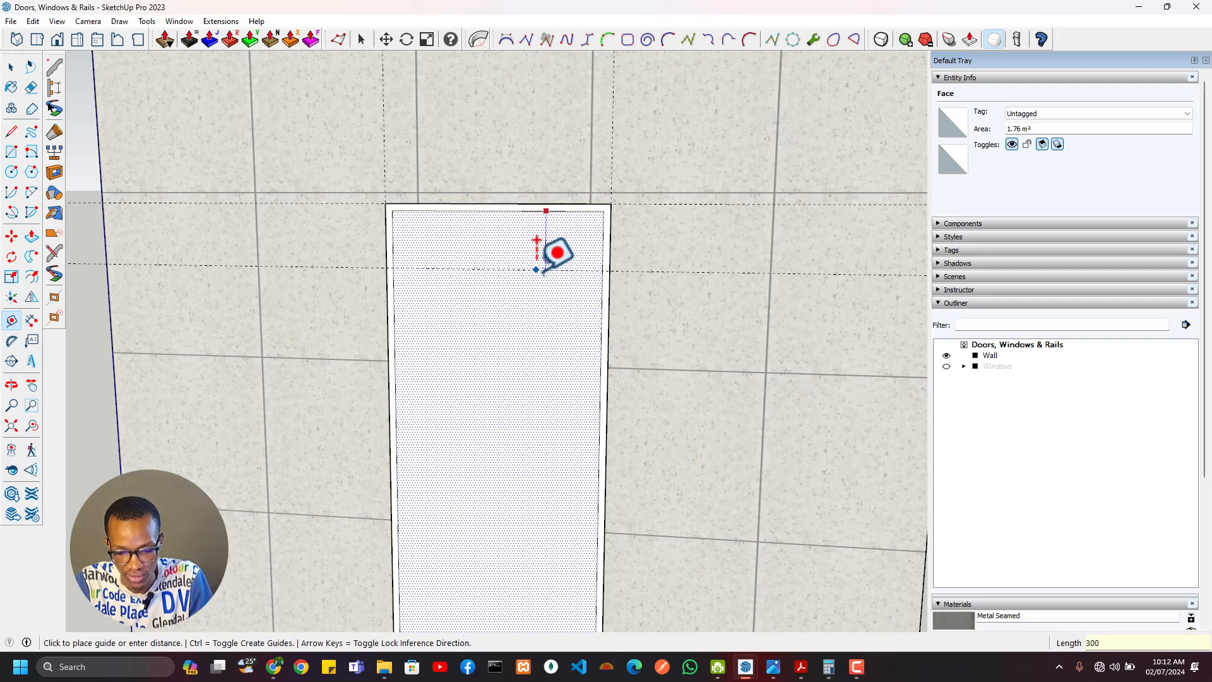
key(Return)
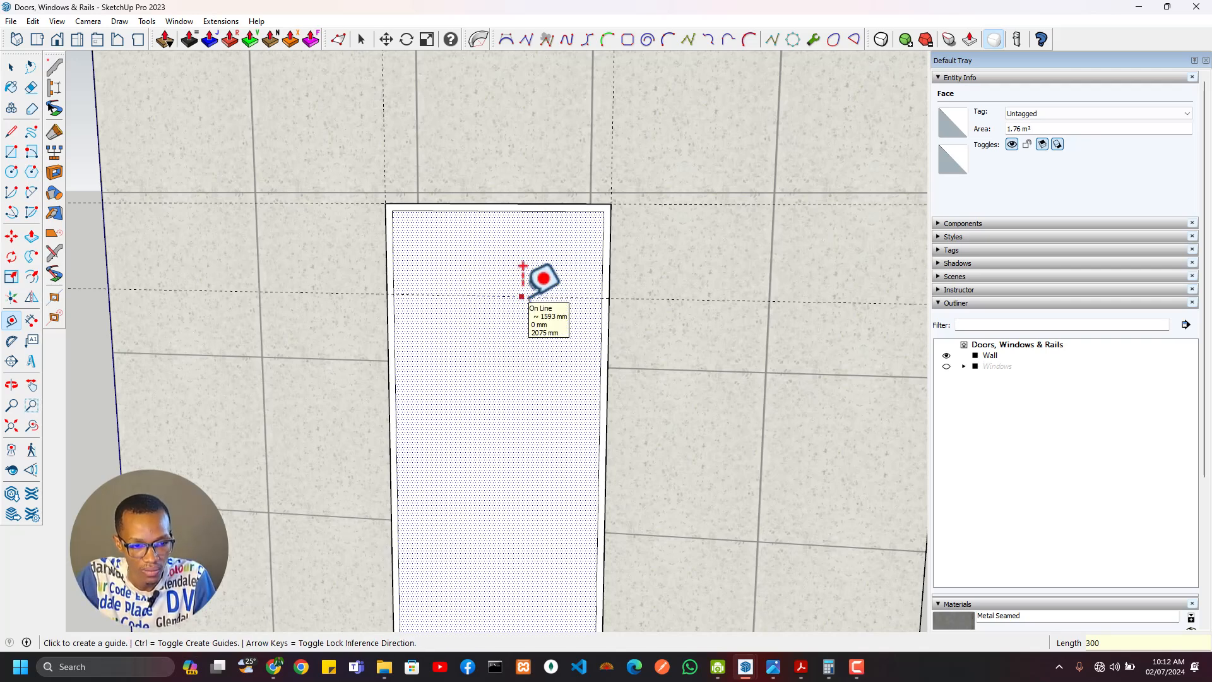
click(521, 296)
key(Escape)
Step: Place a guide 300 mm below the opening's top edge, erase the misplaced lower guide, and add another guide 25 mm above the new one
click(522, 203)
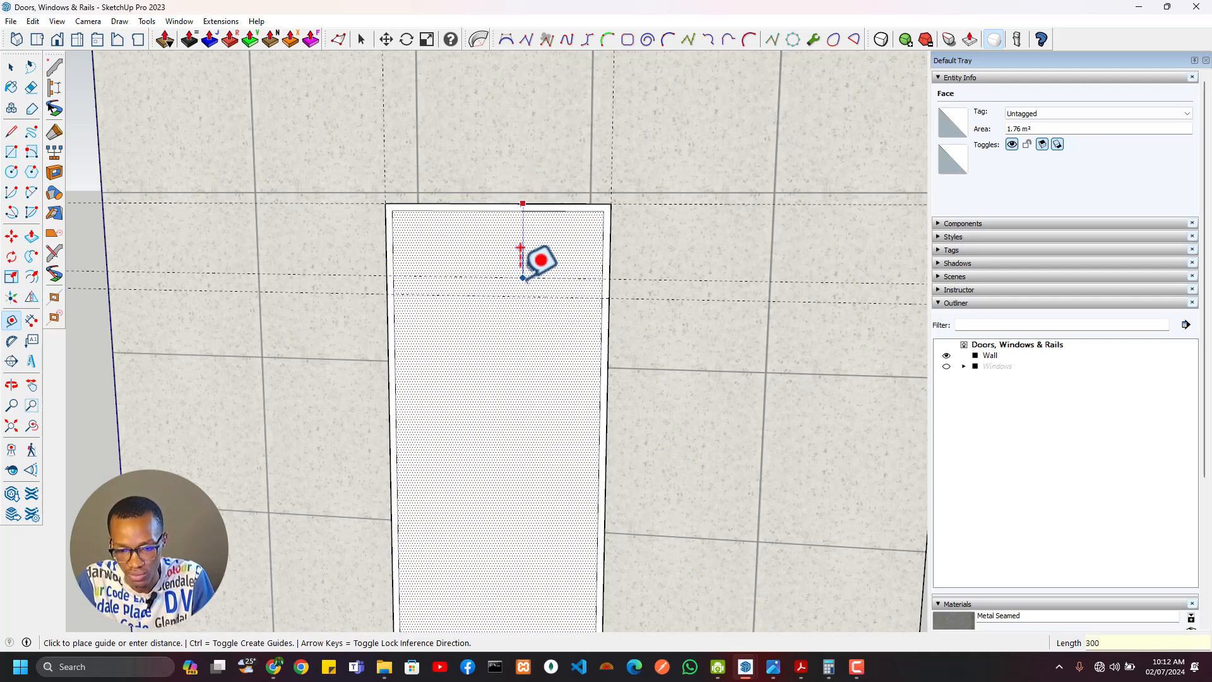
key(e)
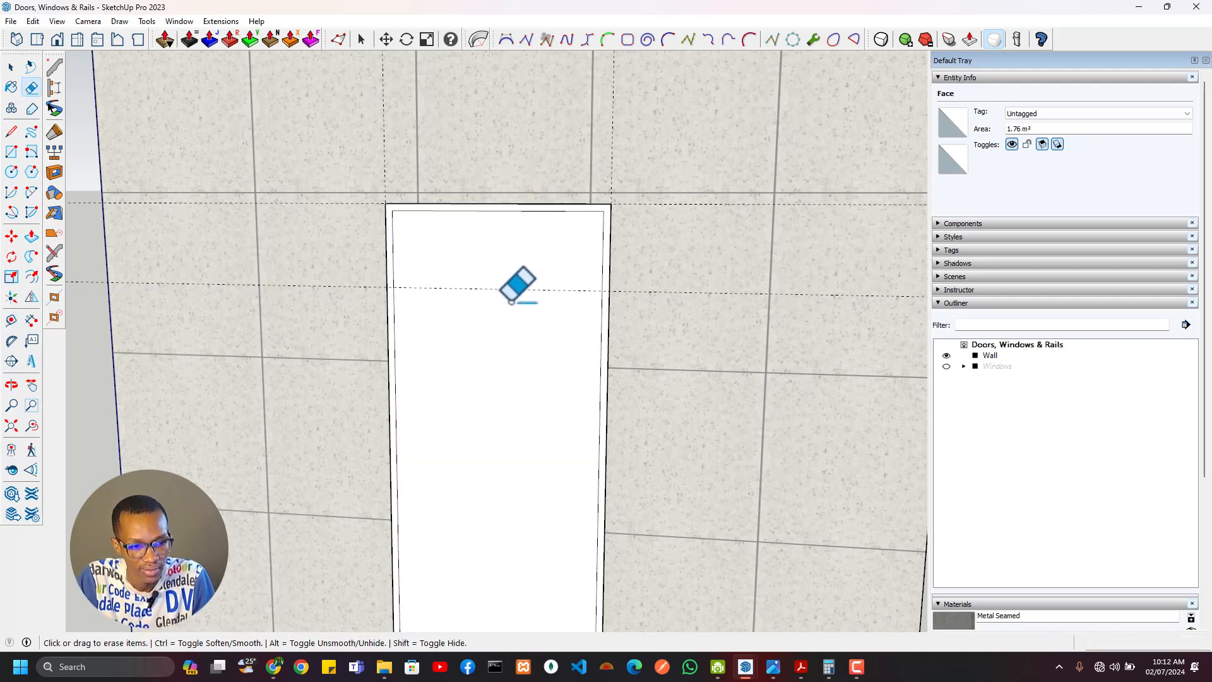
key(t)
click(501, 289)
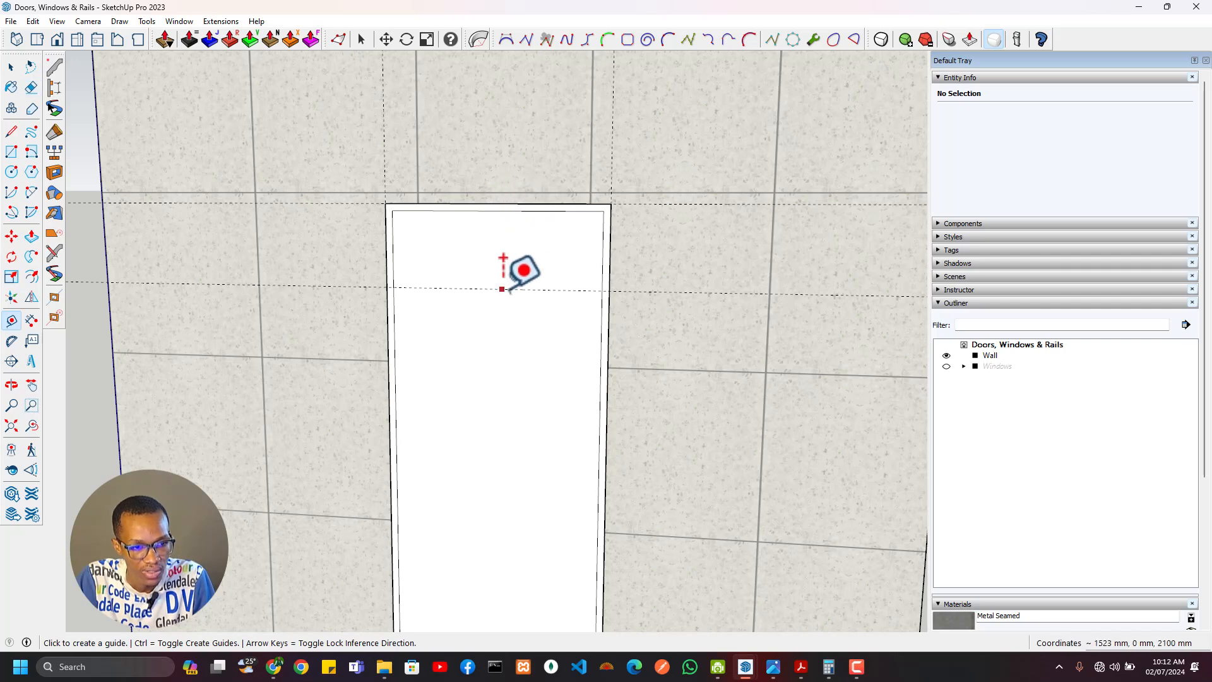
click(502, 289)
key(Return)
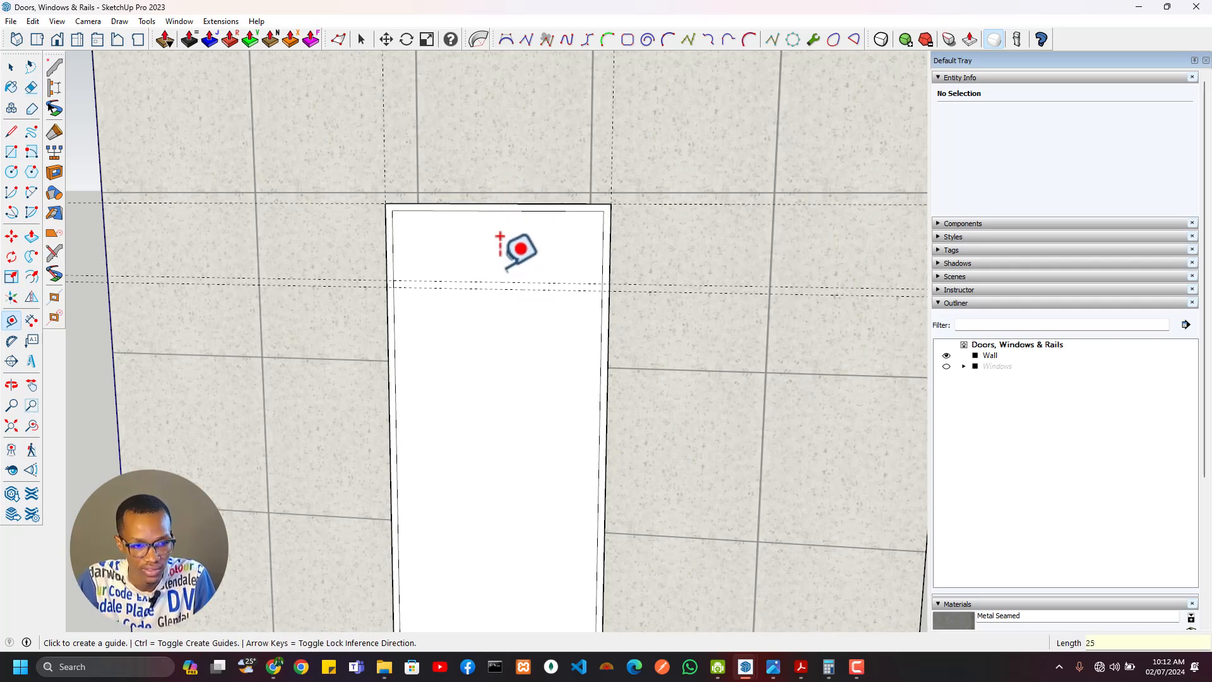
click(504, 219)
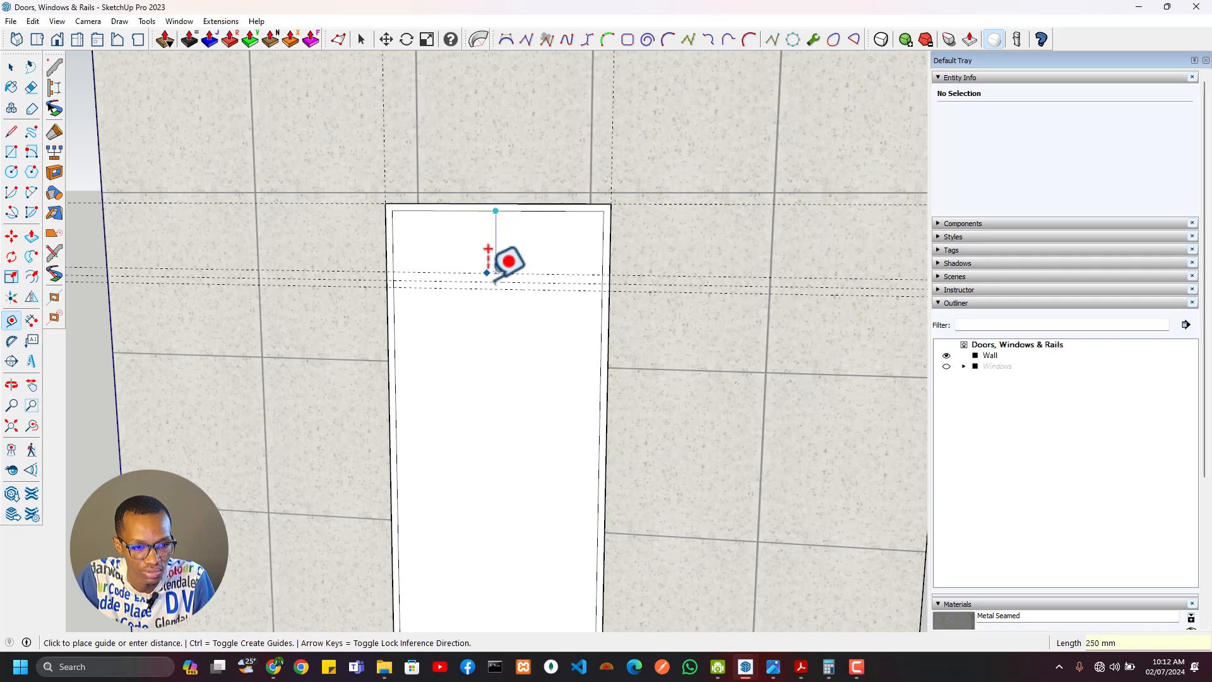
key(Escape)
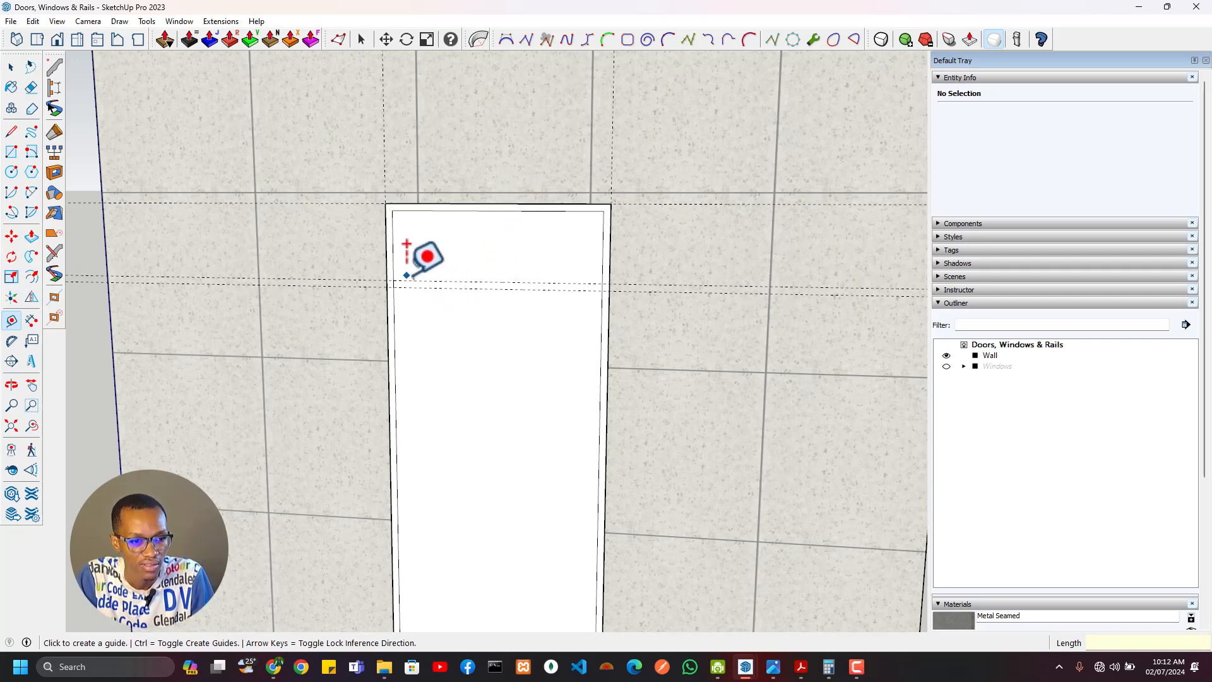
Step: Draw a 750 × 25 mm transom strip across the inner panel between the two horizontal guides
key(r)
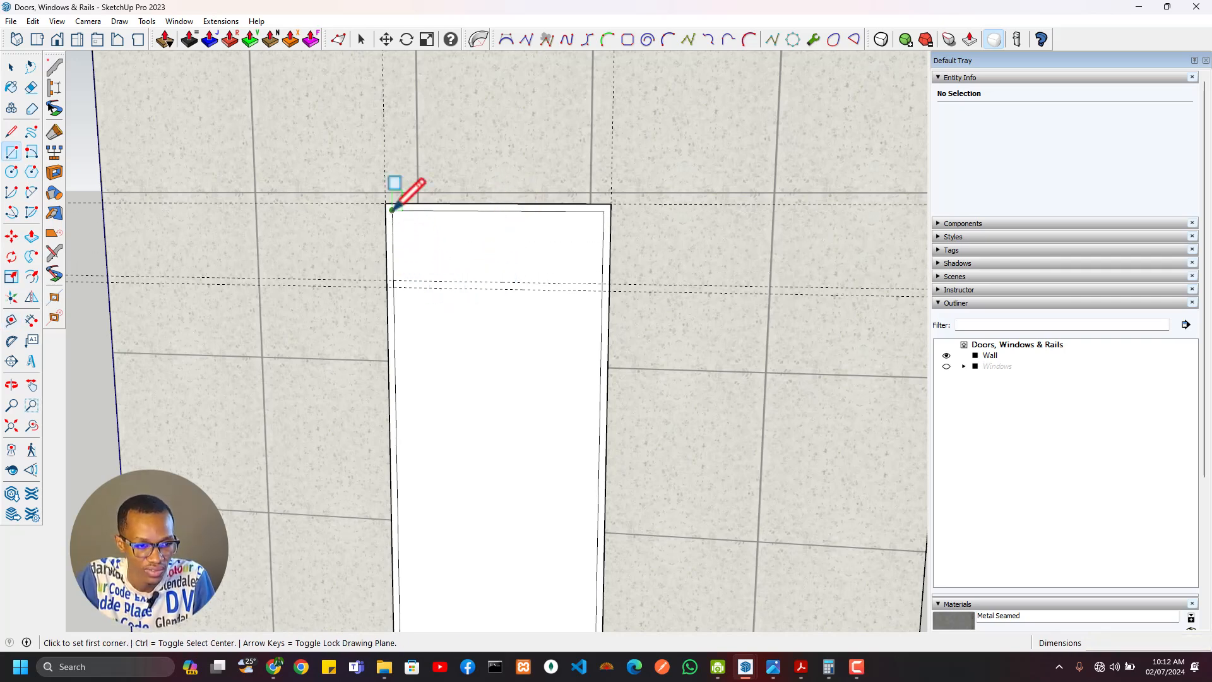
click(392, 210)
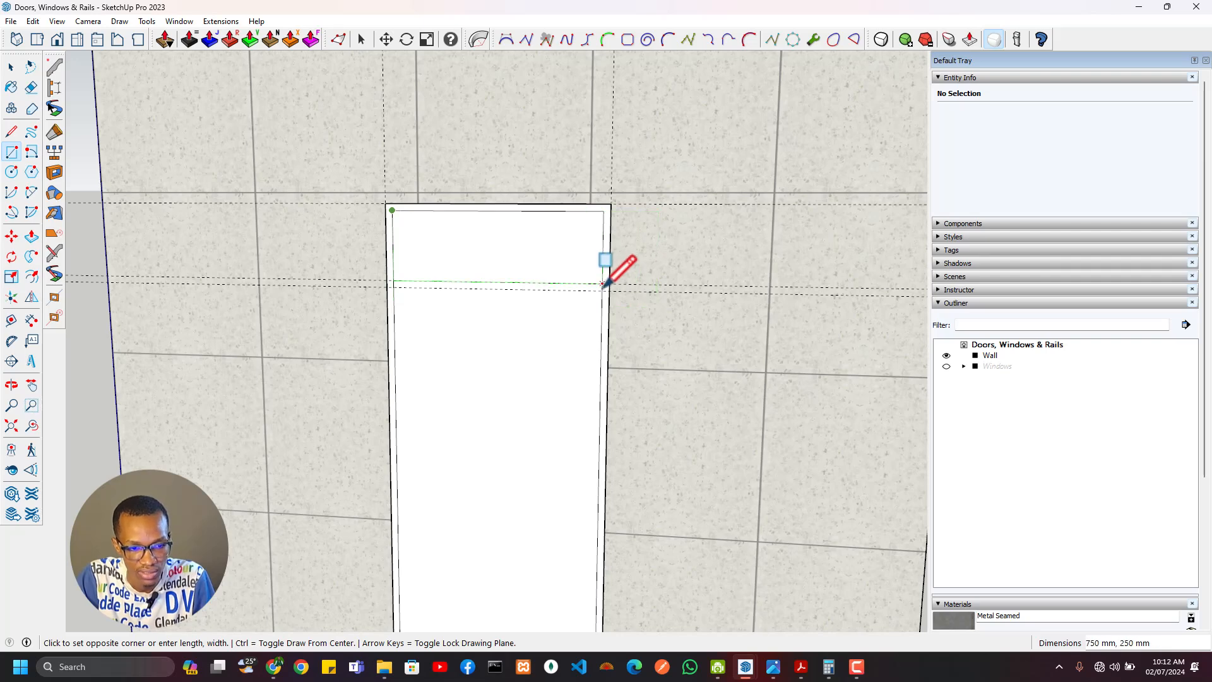
click(604, 284)
click(603, 284)
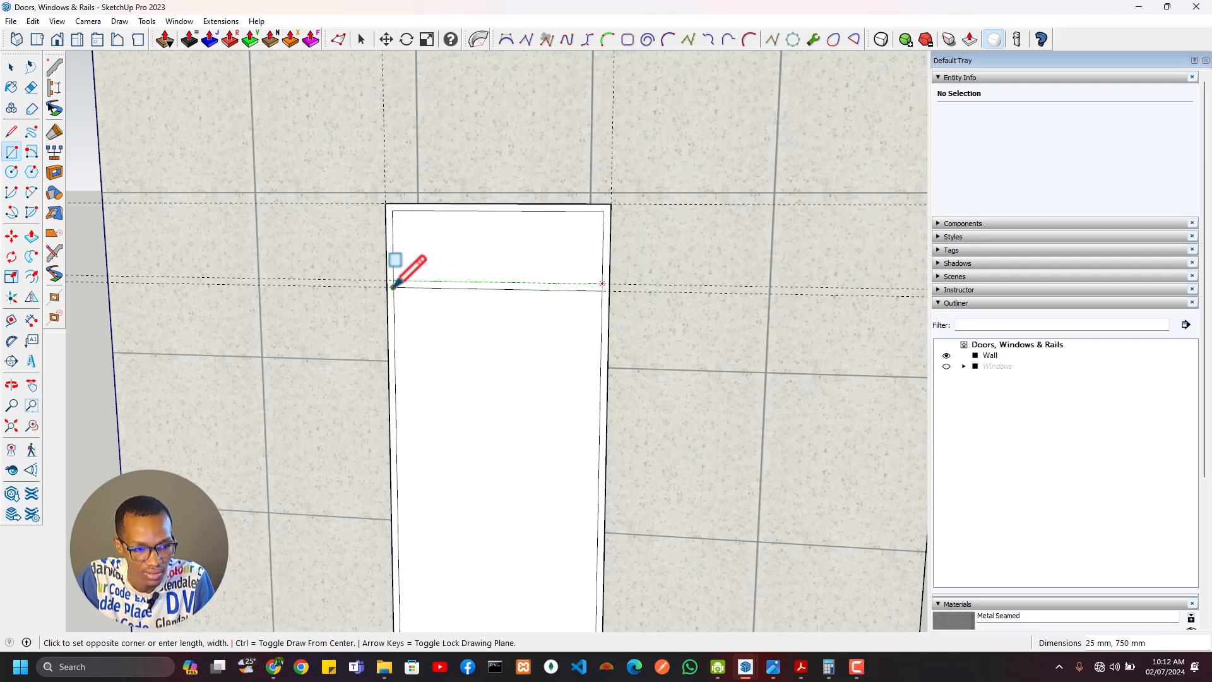
click(394, 288)
Step: Delete the faces above and below the transom to leave only the frame outline
key(space)
click(438, 328)
shift+click(458, 250)
key(Delete)
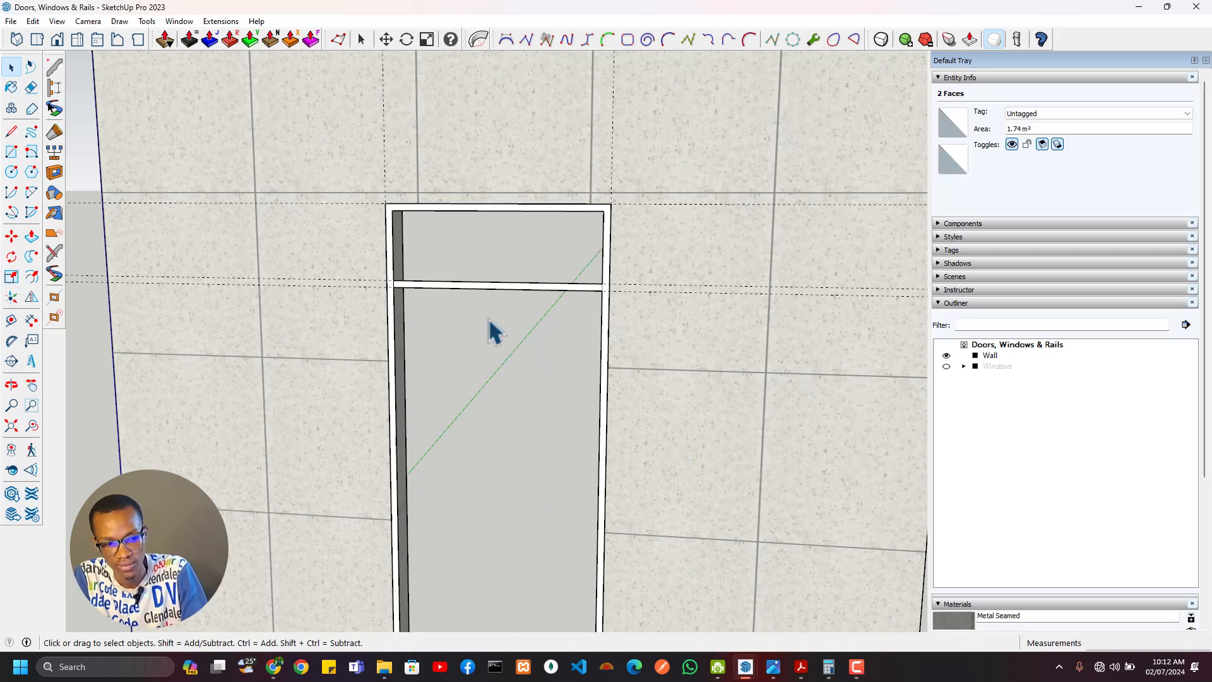
Step: Place a vertical guide along the right jamb's inner edge at the bottom of the frame
scroll(537, 502, down, 3)
shift+middle_drag(546, 551, 584, 320)
scroll(535, 588, up, 1)
scroll(485, 492, up, 4)
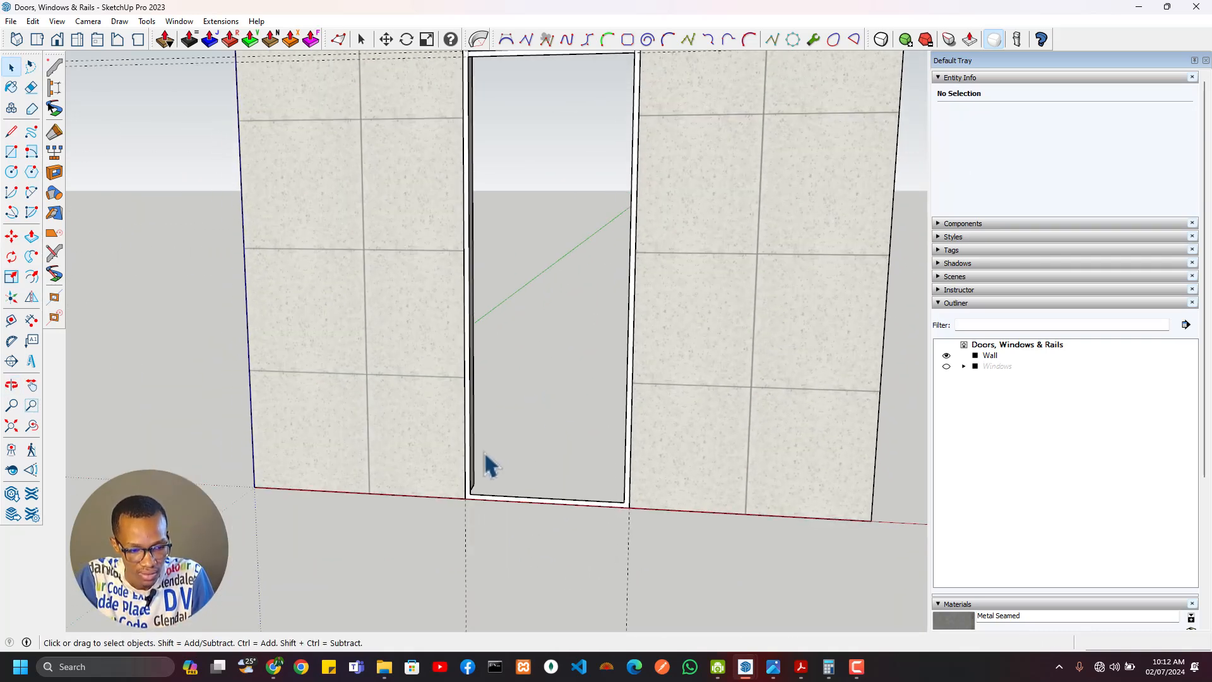
key(r)
click(473, 511)
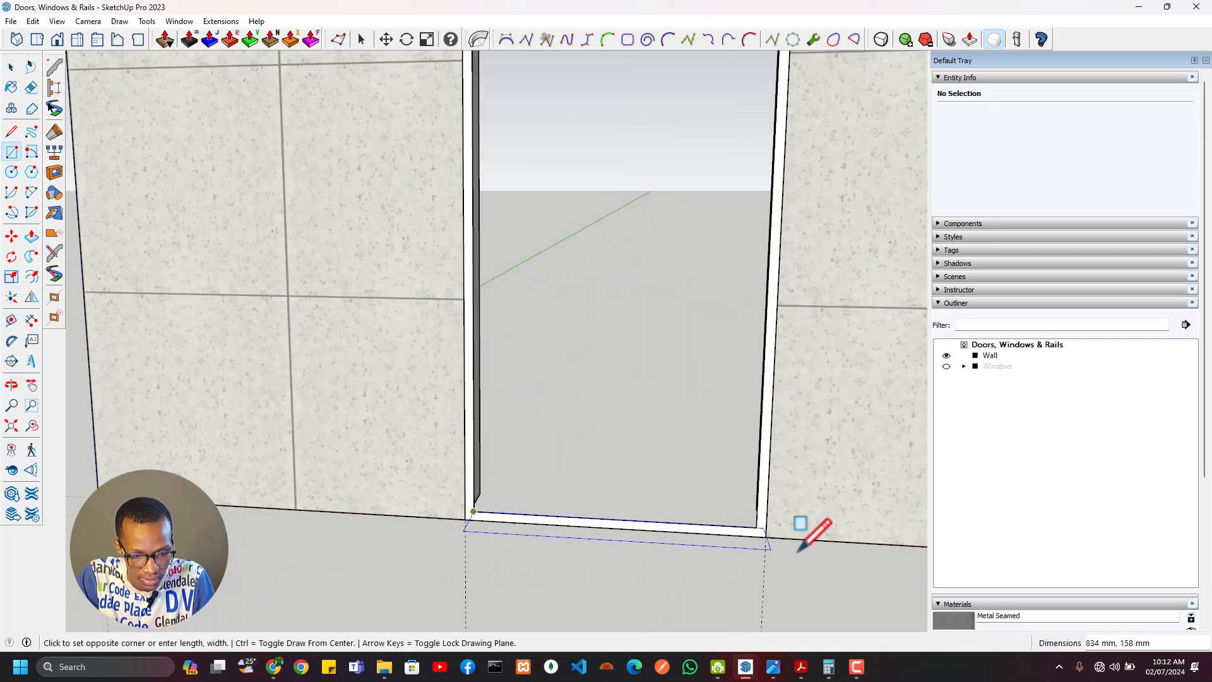
click(758, 535)
key(t)
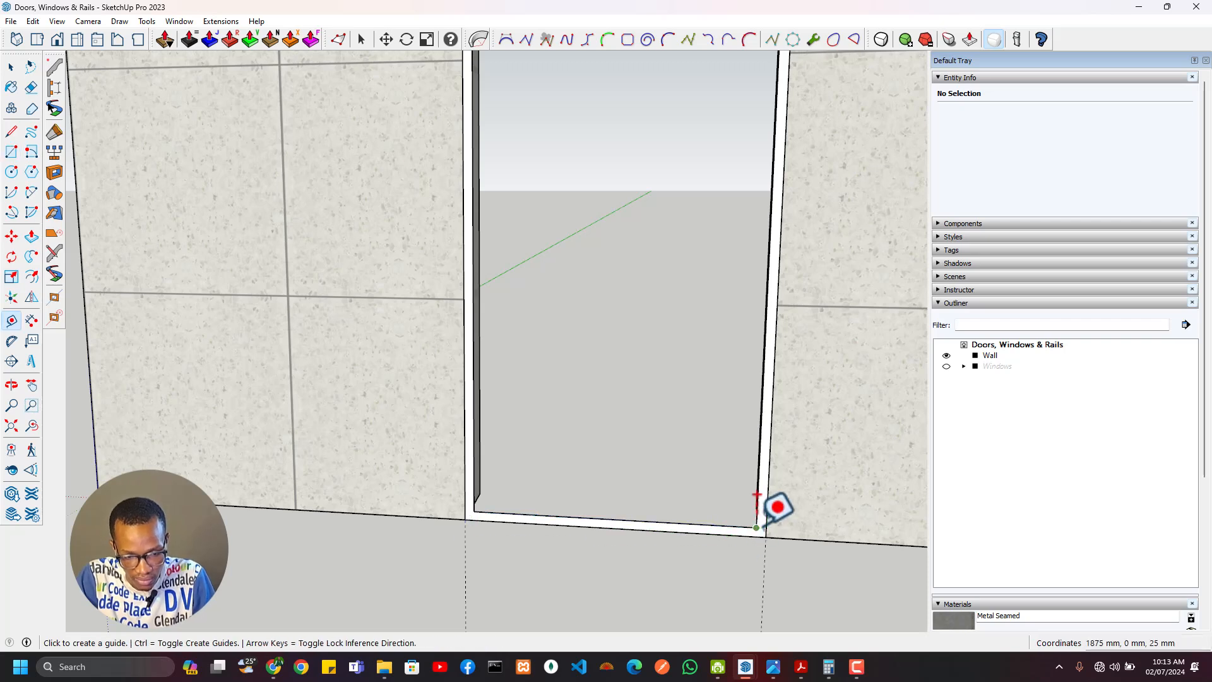
double_click(757, 519)
Step: Draw a rectangle over the frame's bottom rail between the jambs and erase its long edges to open the frame at floor level
key(r)
click(756, 535)
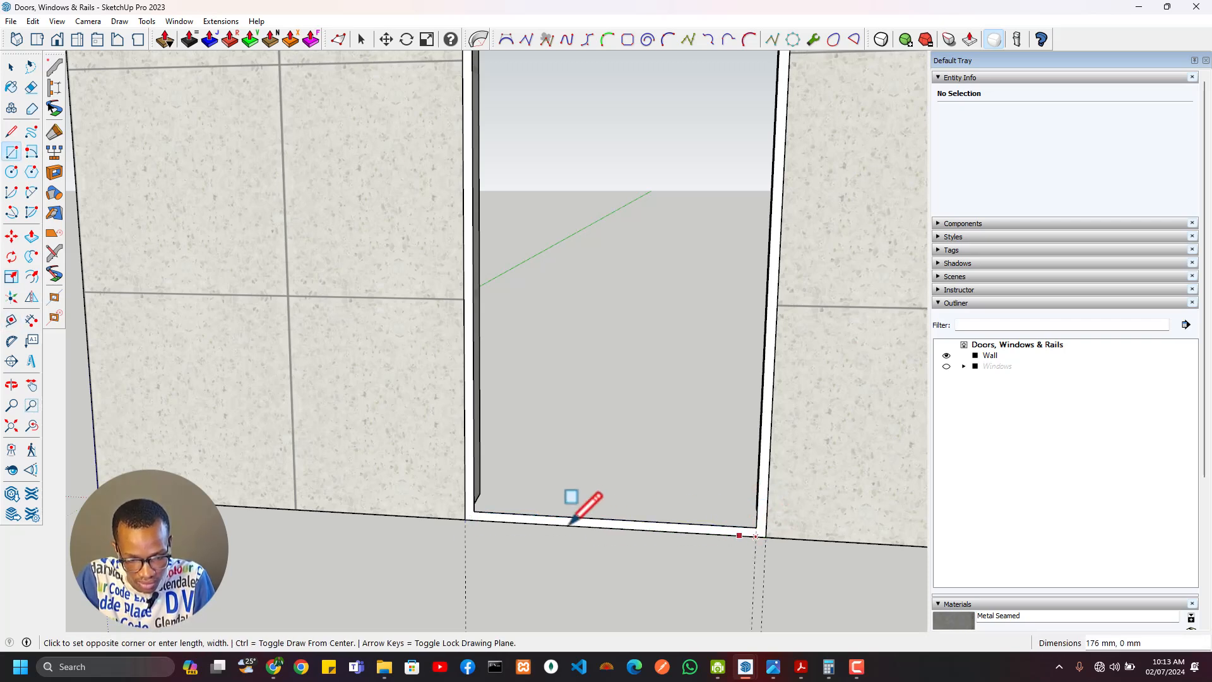
click(476, 512)
key(e)
drag(561, 510, 570, 532)
Step: Extrude the door frame face 225 mm through the opening to the wall's opposite face
scroll(568, 523, down, 4)
shift+middle_drag(585, 181, 520, 250)
scroll(595, 247, up, 5)
middle_drag(495, 180, 465, 206)
key(p)
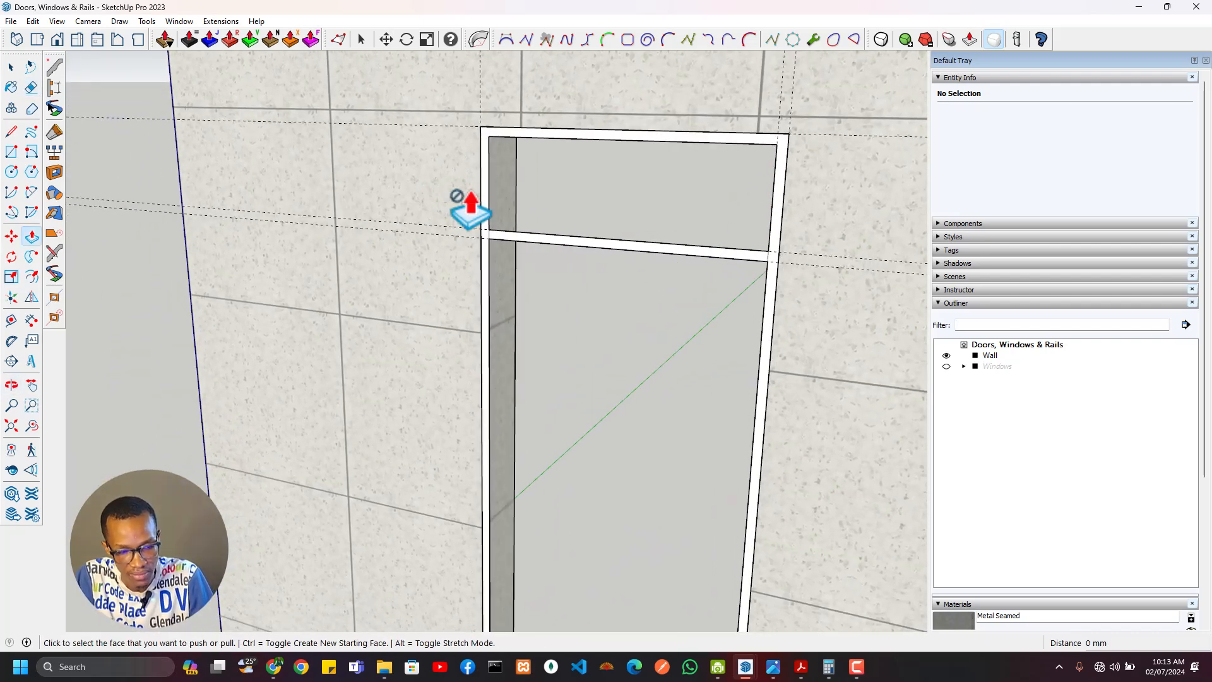
scroll(492, 222, up, 3)
click(516, 217)
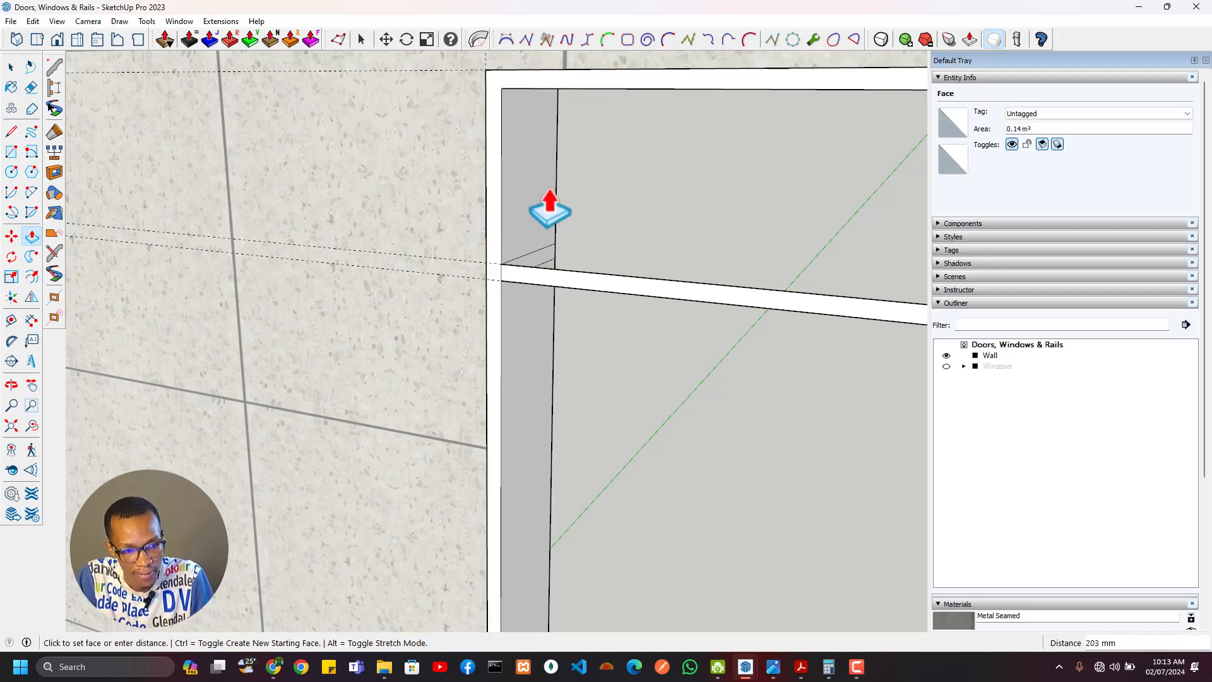
middle_drag(543, 209, 413, 237)
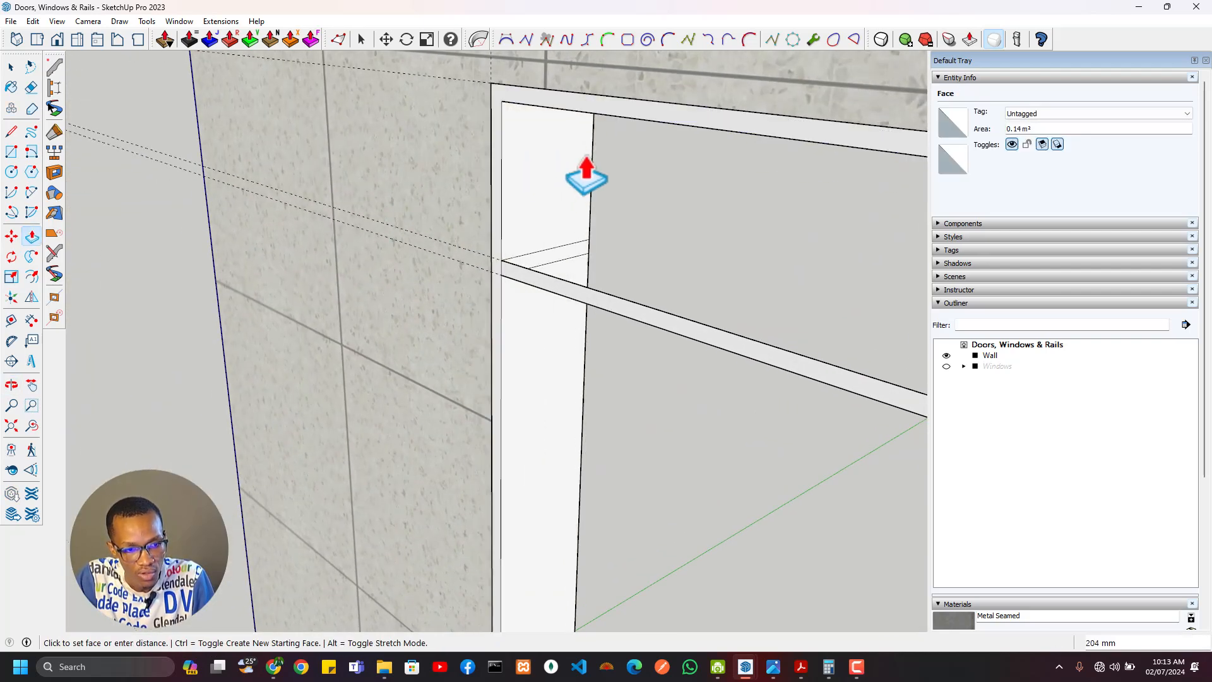
middle_drag(588, 146, 174, 136)
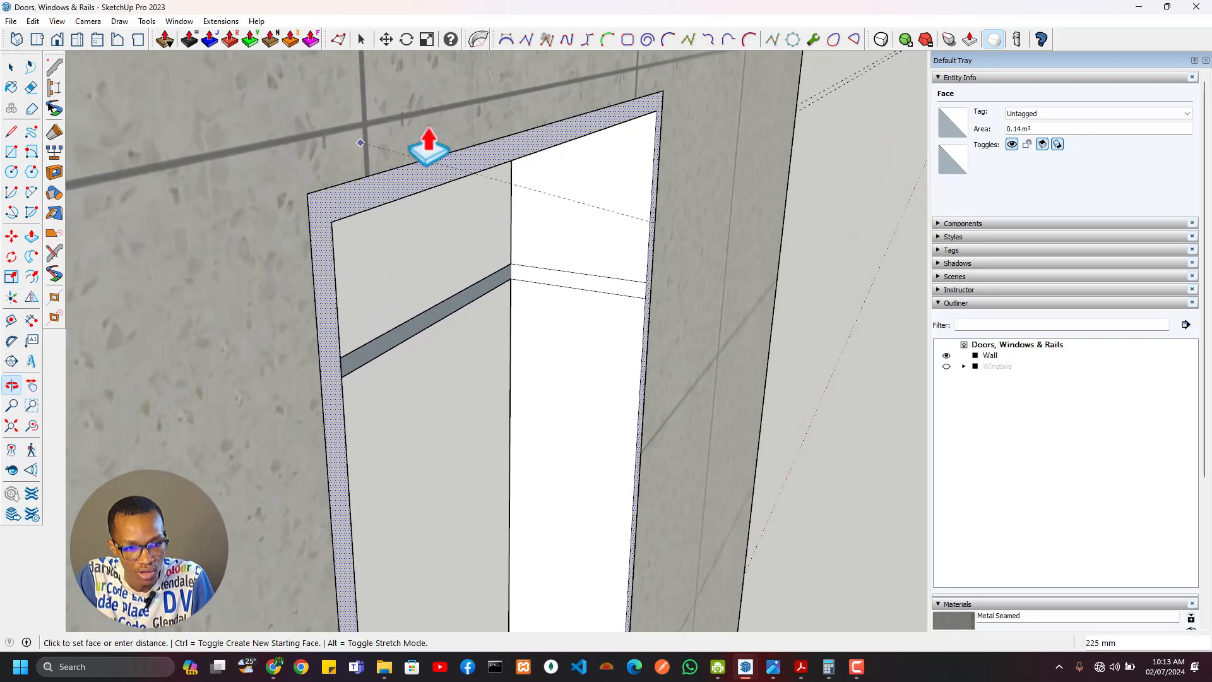
click(463, 139)
Step: Extrude the transom 225 mm to match the frame's depth
shift+middle_drag(473, 245, 568, 217)
key(e)
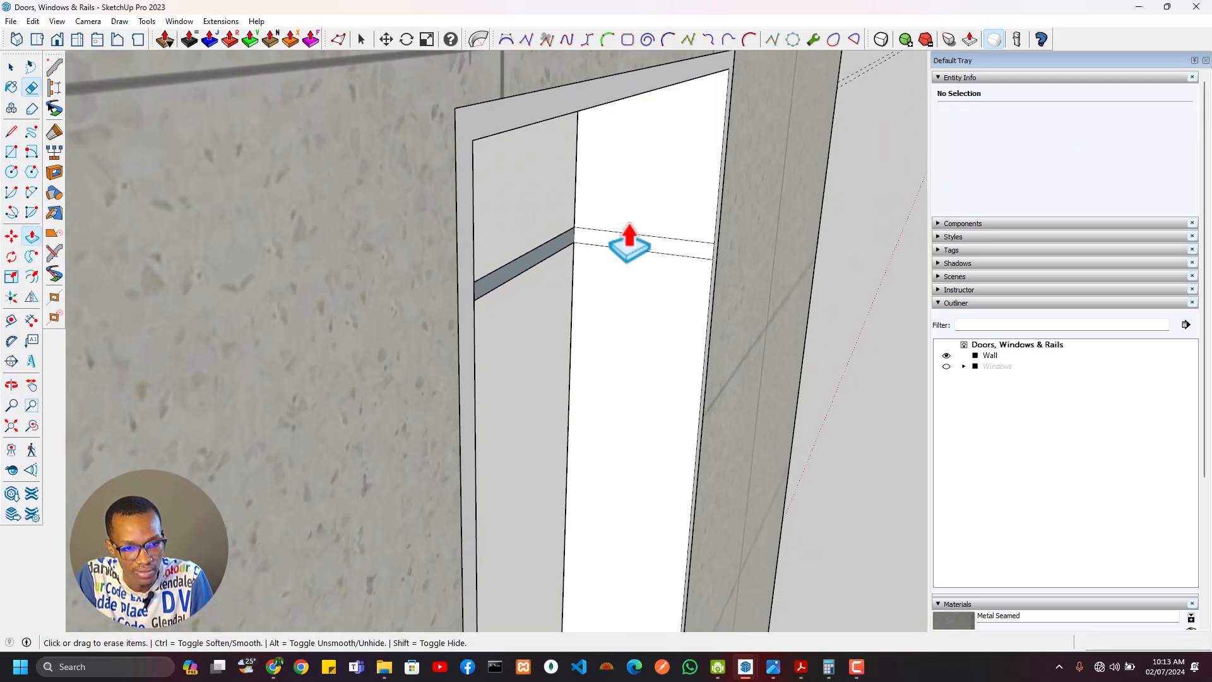
key(p)
click(564, 256)
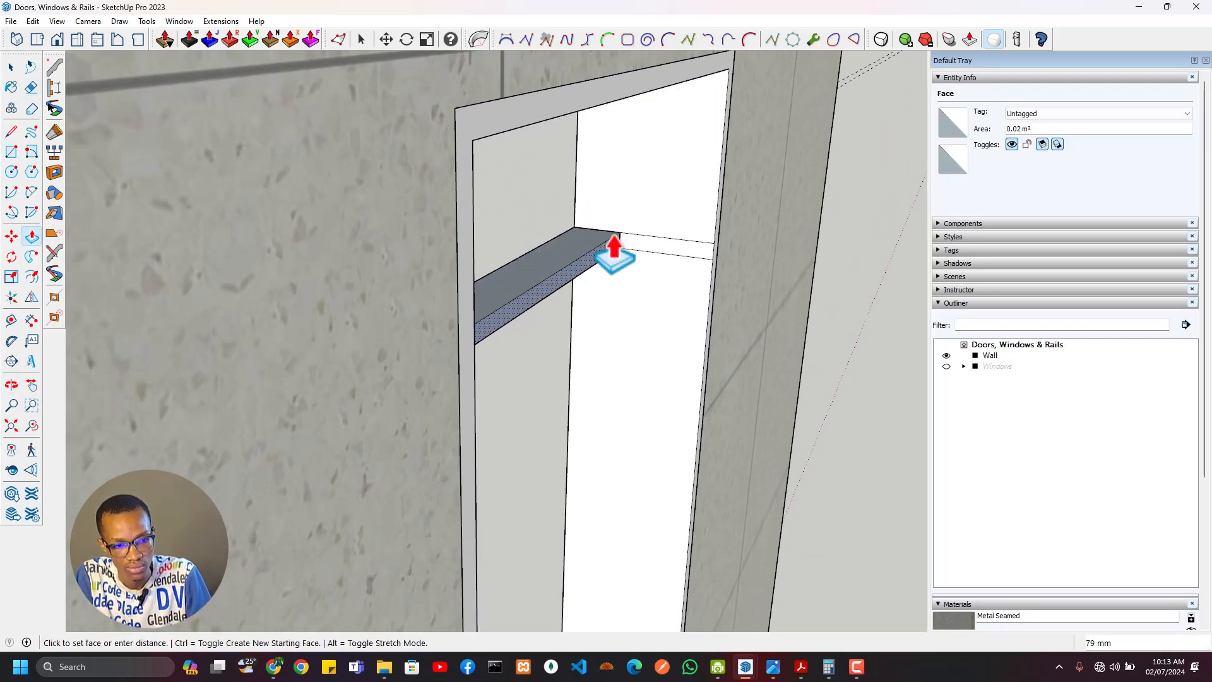
click(711, 261)
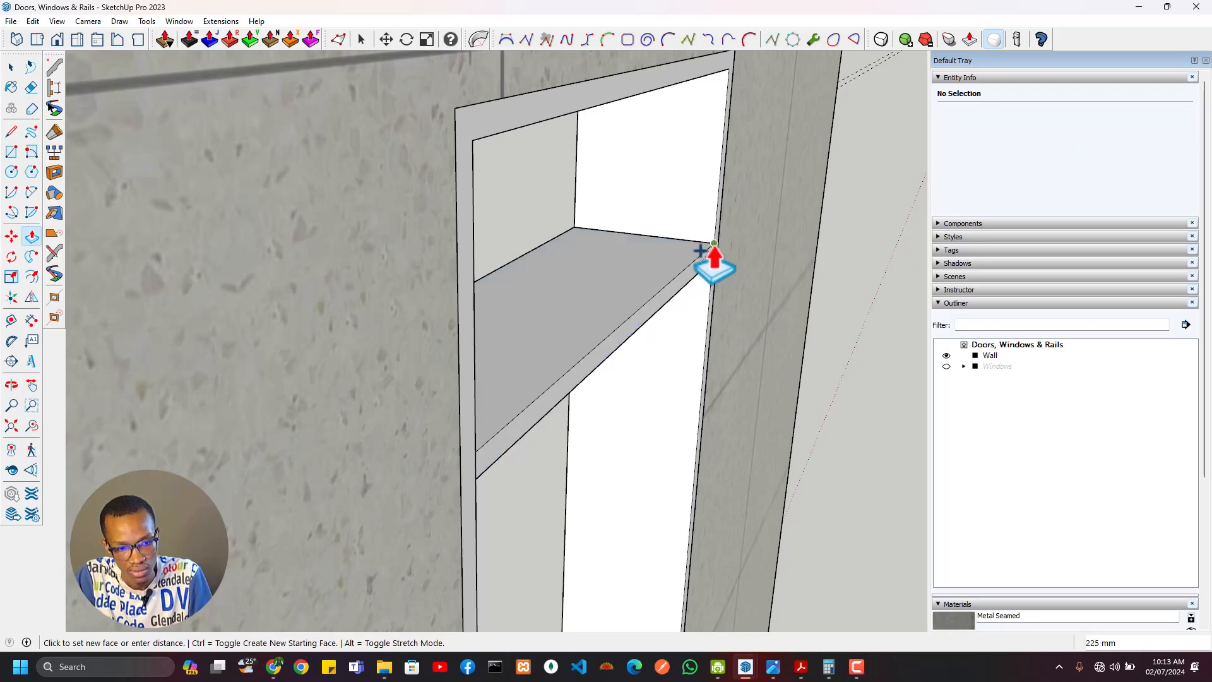
Step: Inspect the extruded frame and transom from the front, and switch to the Photos viewer to consult the house render
scroll(579, 311, down, 5)
middle_drag(519, 333, 919, 271)
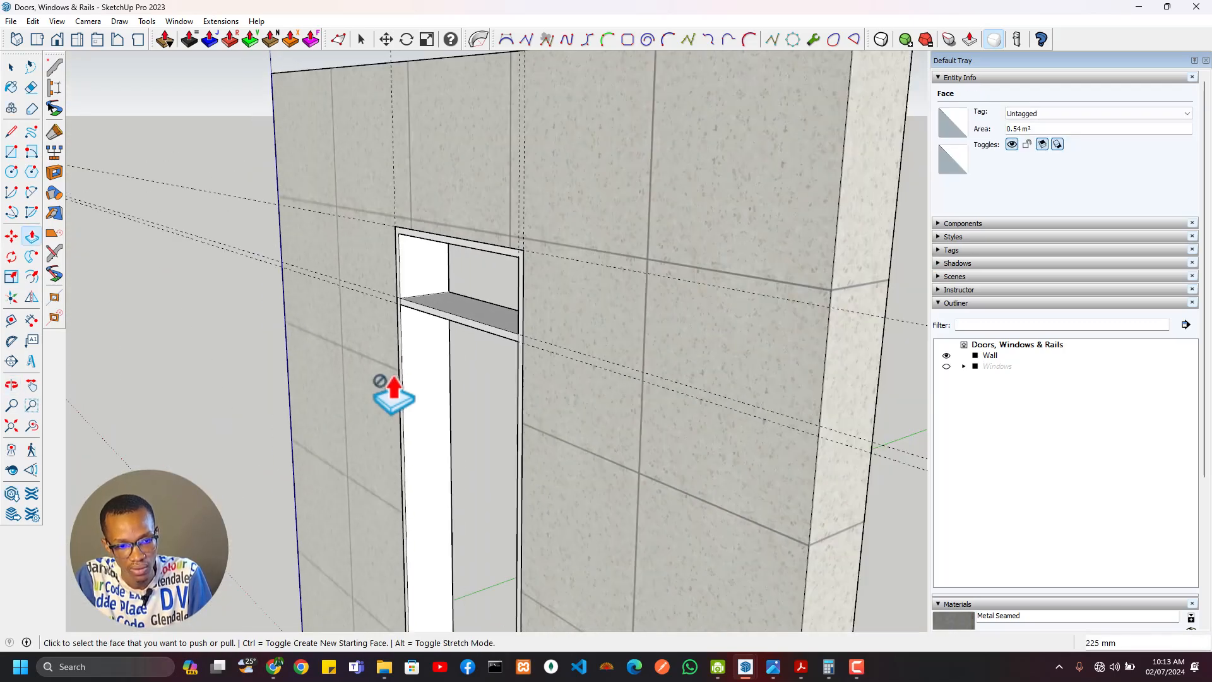
scroll(397, 390, down, 6)
middle_drag(488, 351, 638, 303)
scroll(459, 351, up, 5)
key(alt+Tab)
key(alt+Tab)
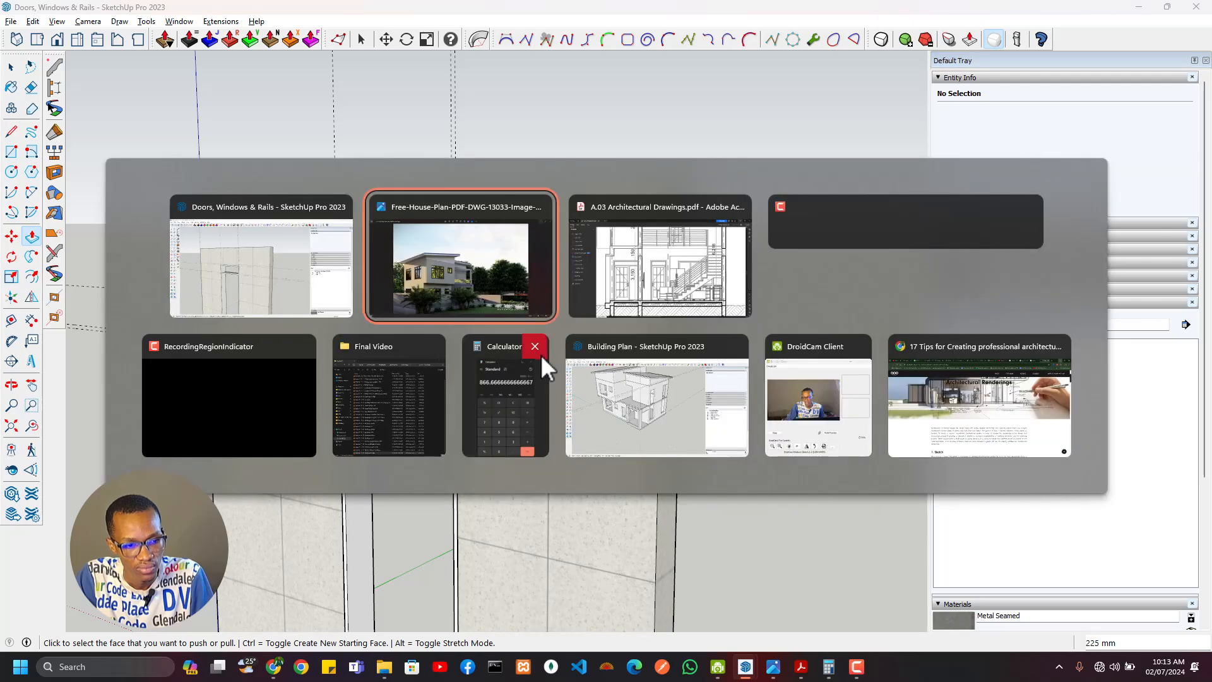
click(451, 278)
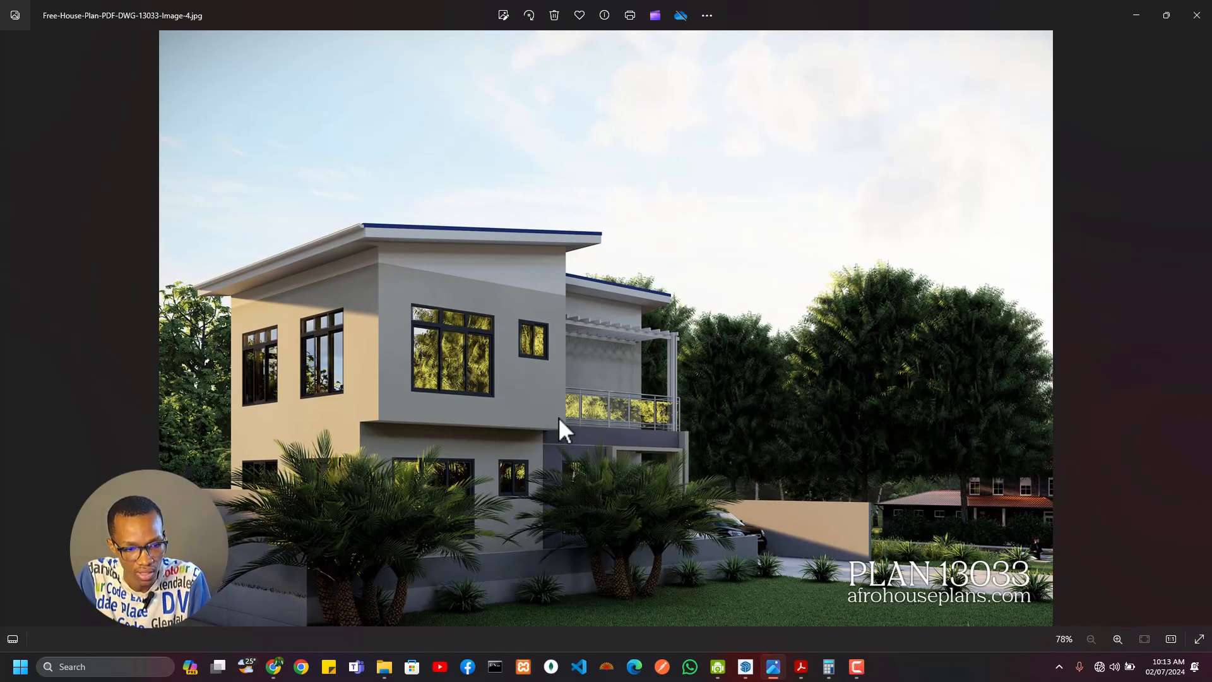
Step: Examine the glazed entrance door in the front-view house render, including its glazing bars, bottom rail and handle
key(Right)
key(Left)
key(Left)
key(Left)
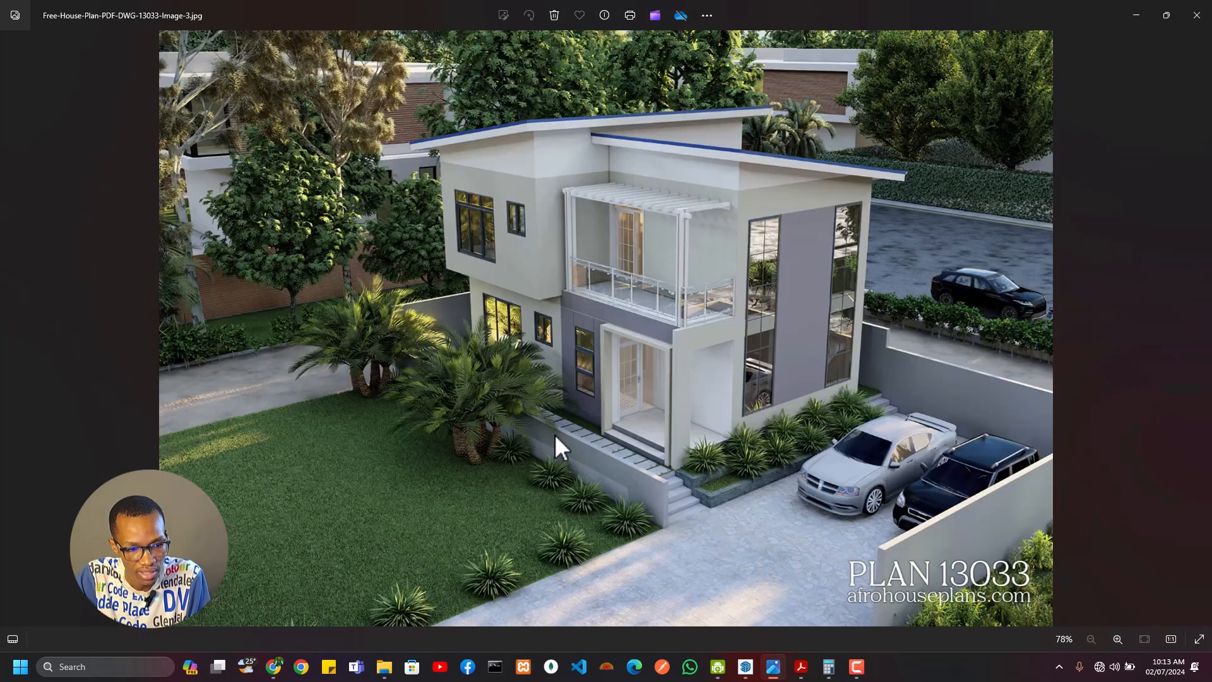
scroll(622, 371, up, 5)
scroll(600, 498, up, 3)
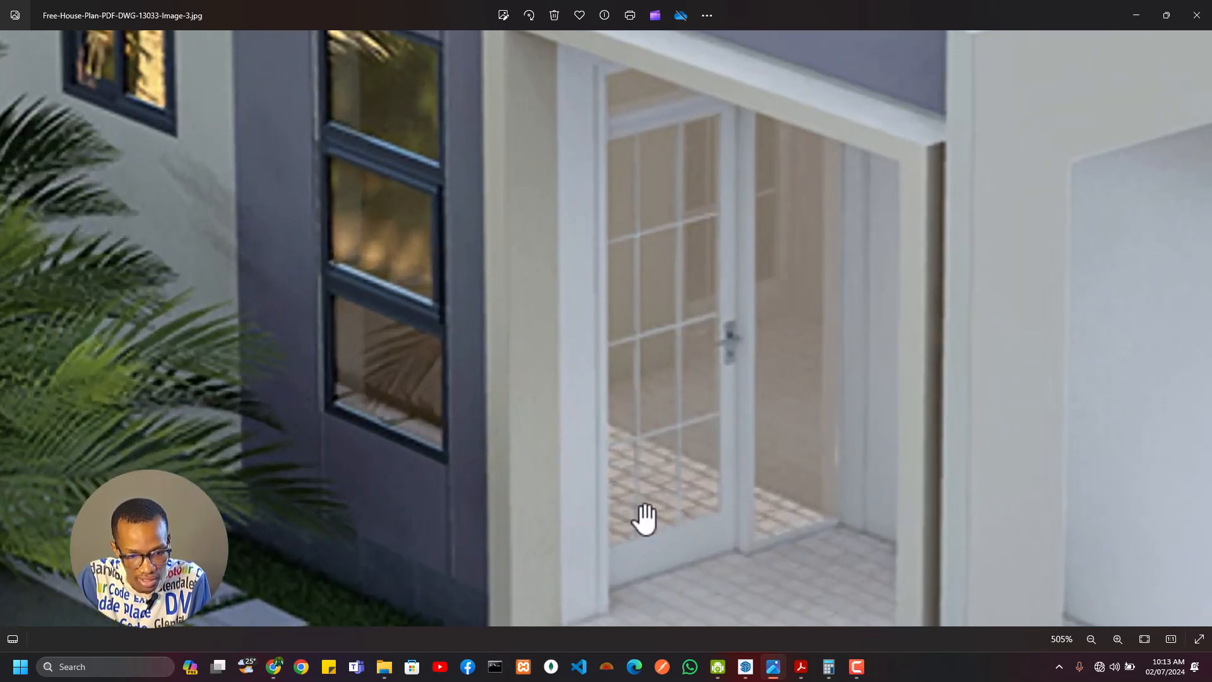
scroll(726, 441, up, 2)
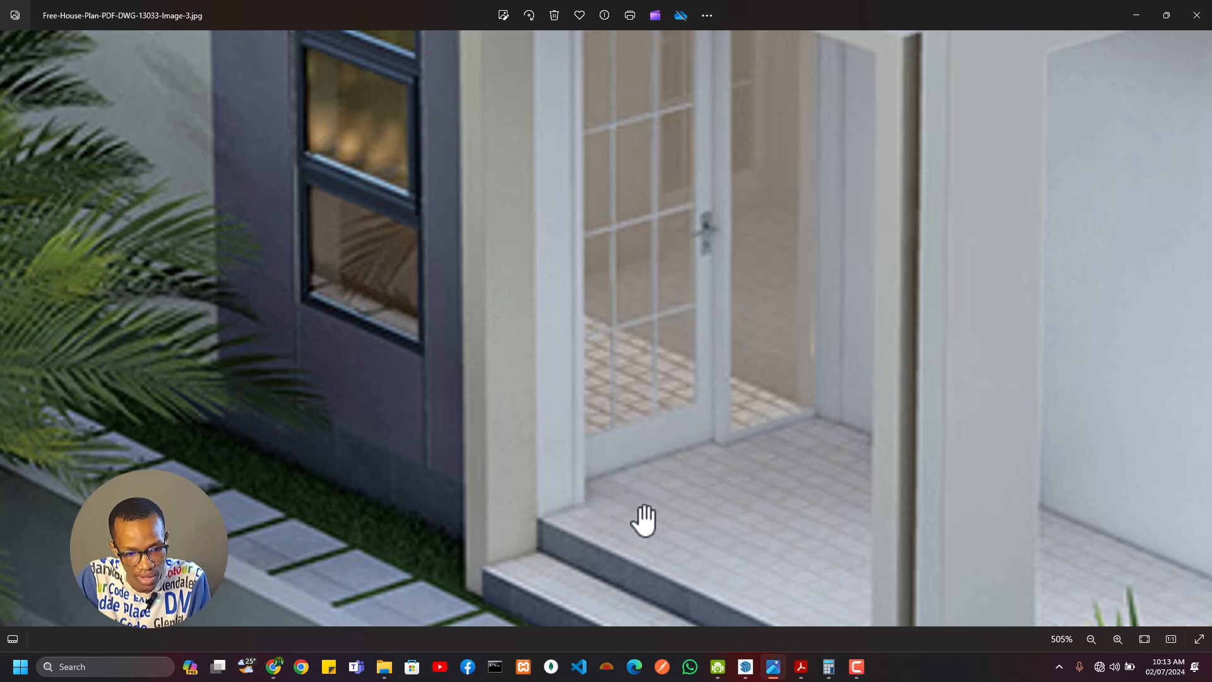
scroll(669, 385, down, 2)
drag(700, 339, 685, 414)
scroll(679, 298, up, 3)
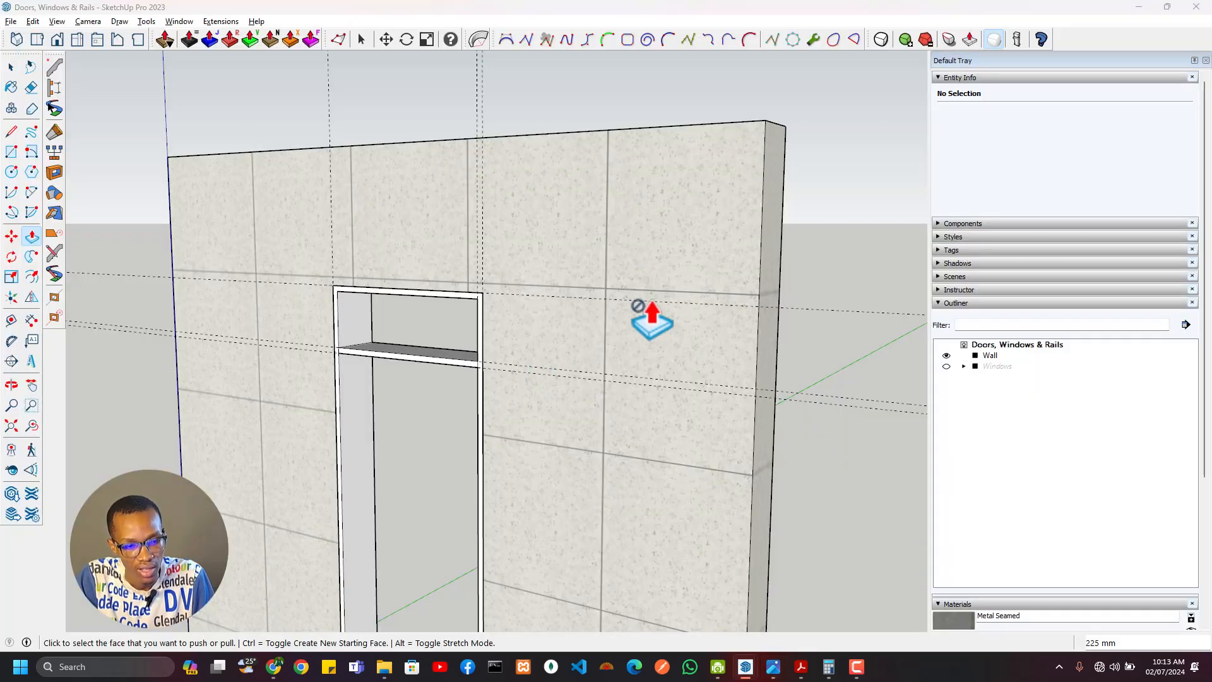
Step: Switch to the architectural drawings PDF and examine the ground-floor door elevations in building section S-01
key(alt+Tab)
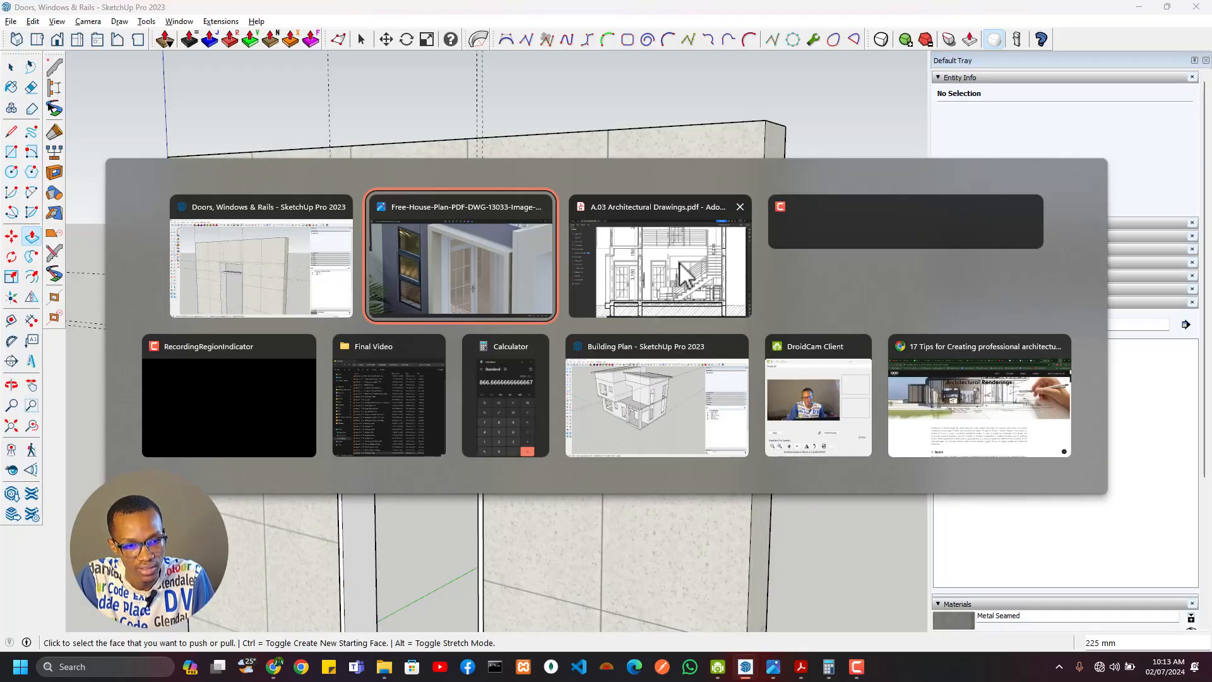
click(679, 262)
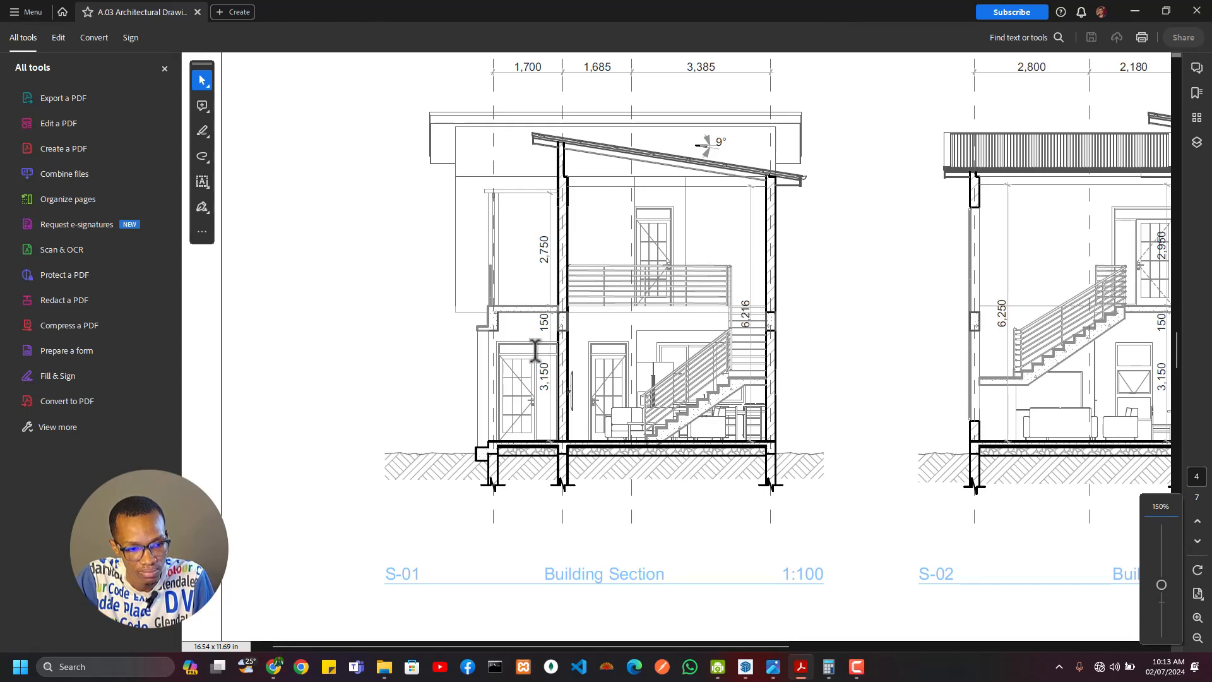
ctrl+scroll(525, 386, up, 5)
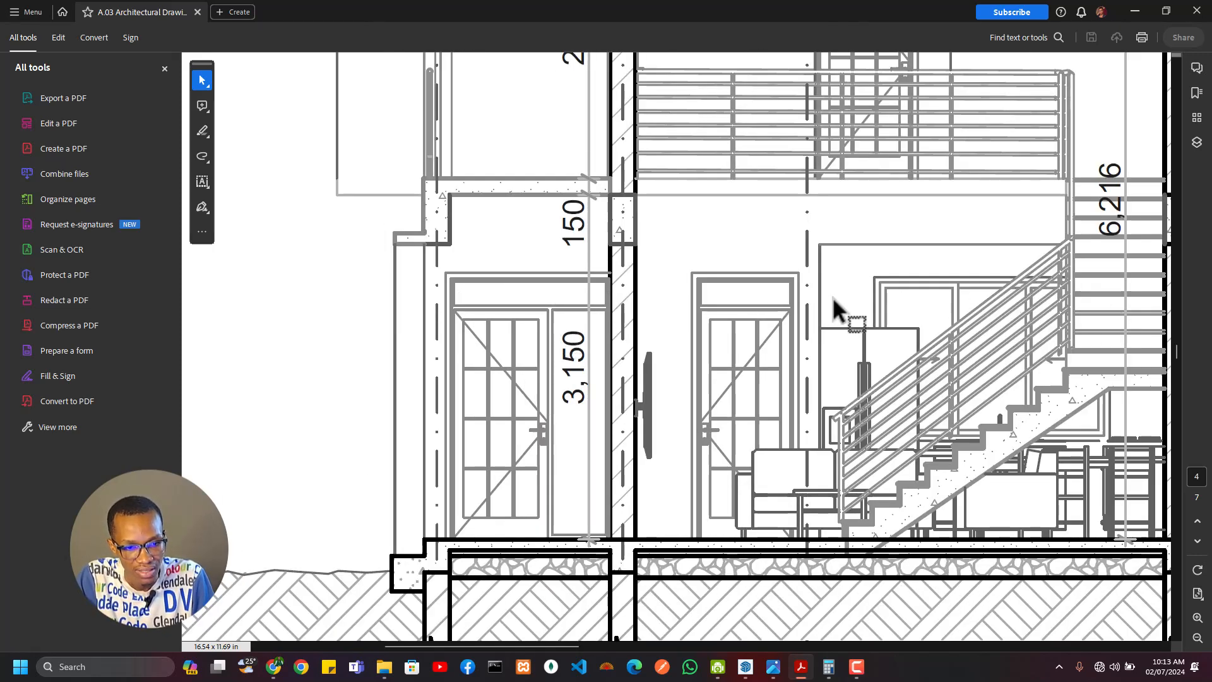
key(alt+Tab)
key(alt+Tab)
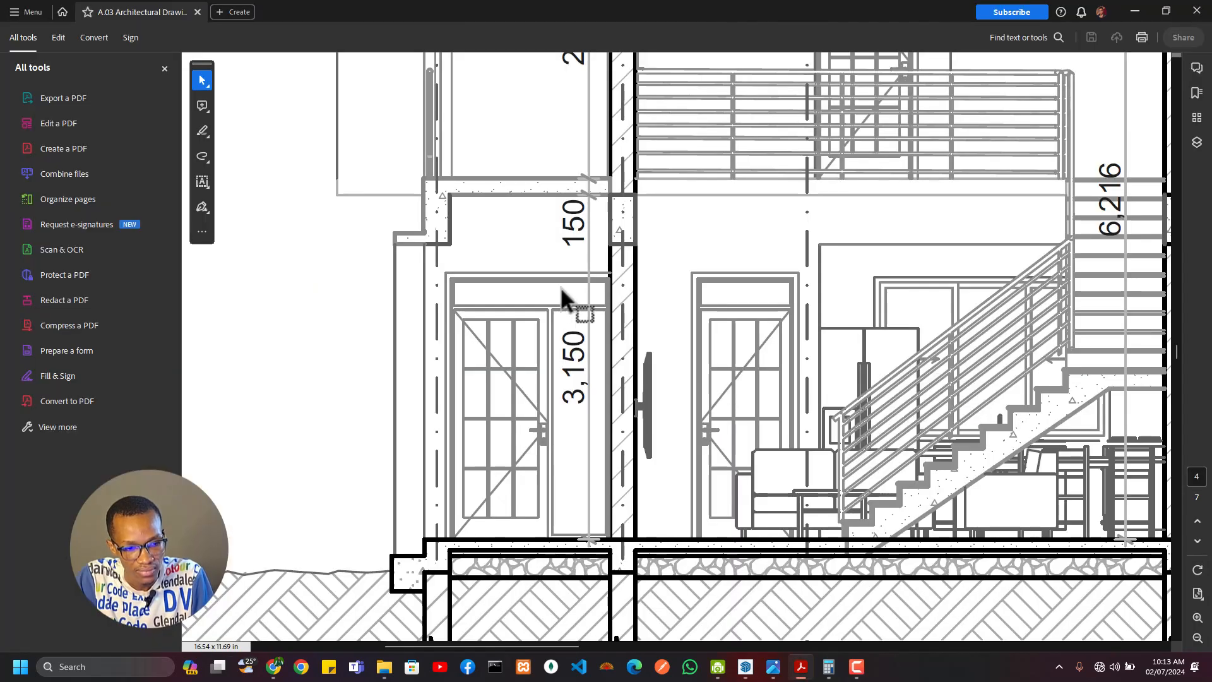
key(alt+Tab)
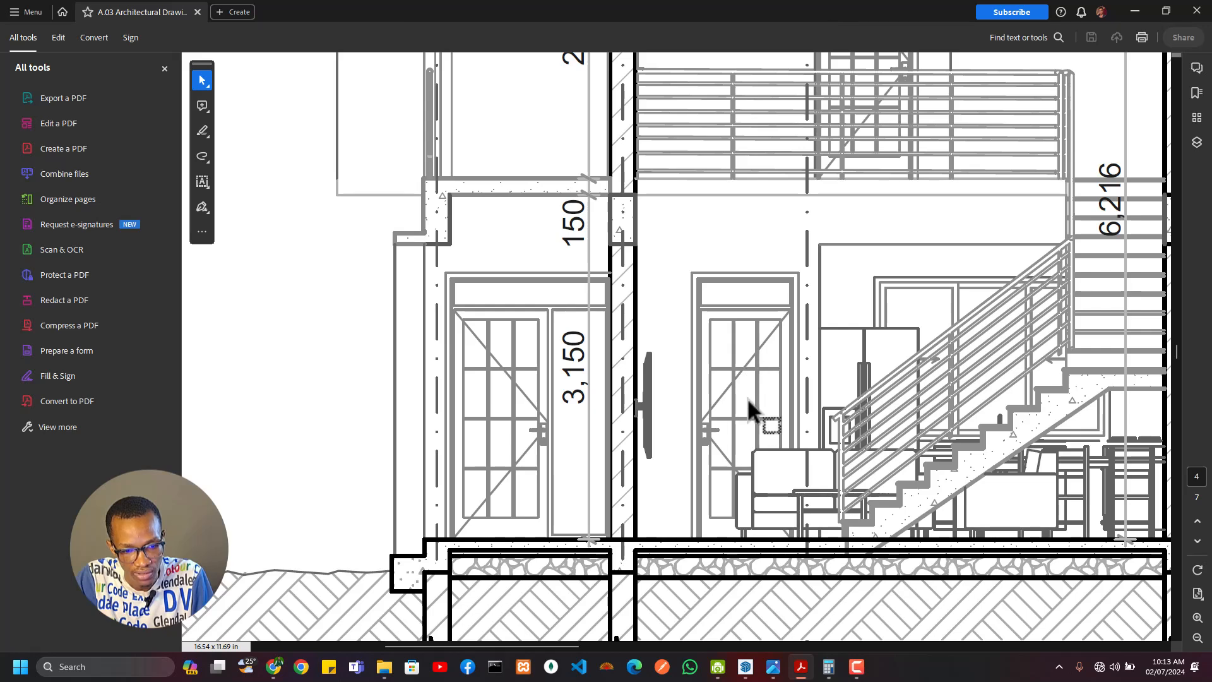
key(alt+Tab)
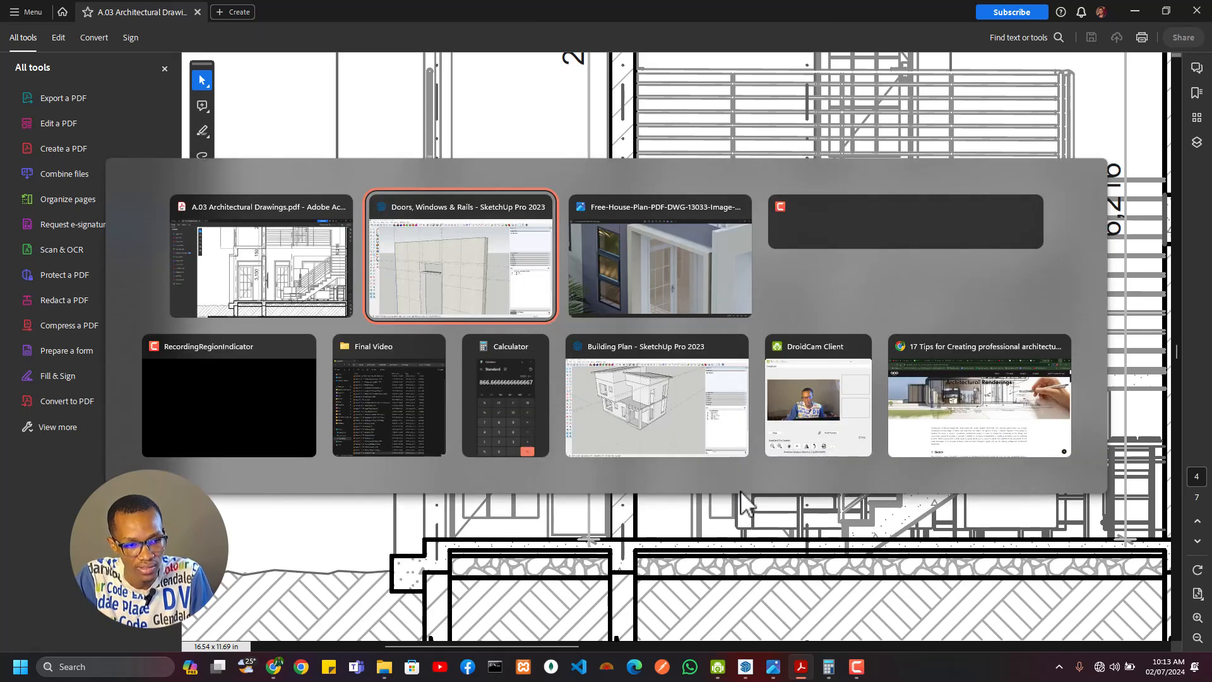
key(alt+Tab)
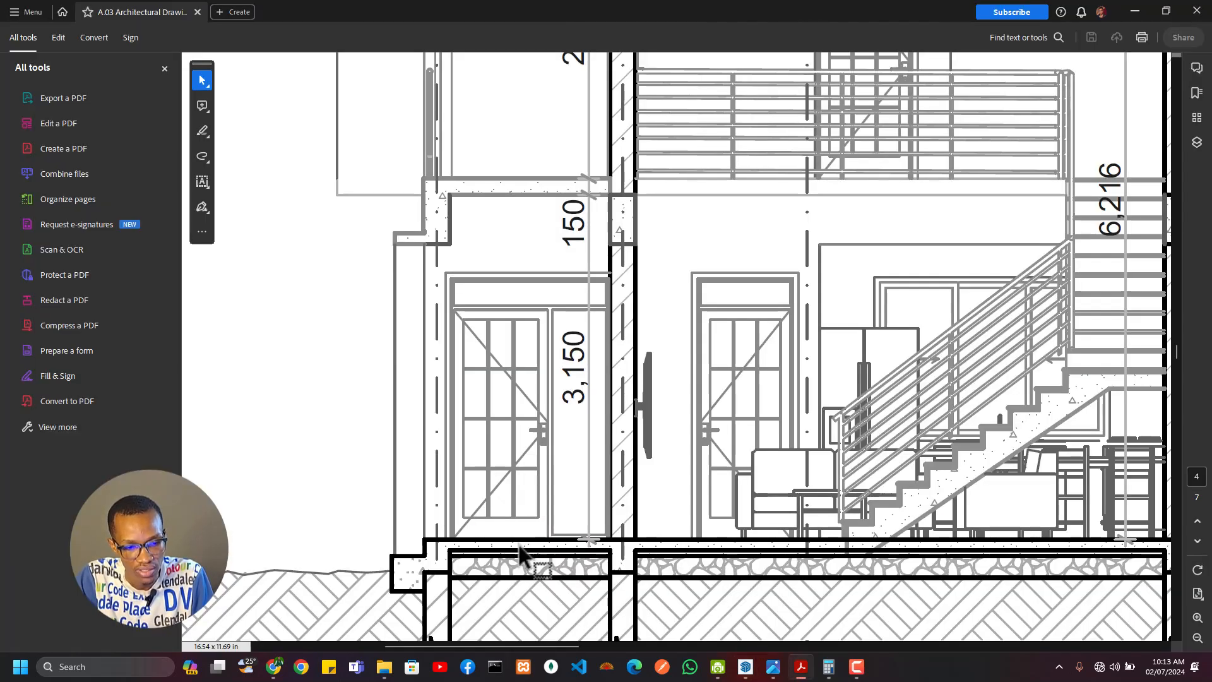
key(alt+Tab)
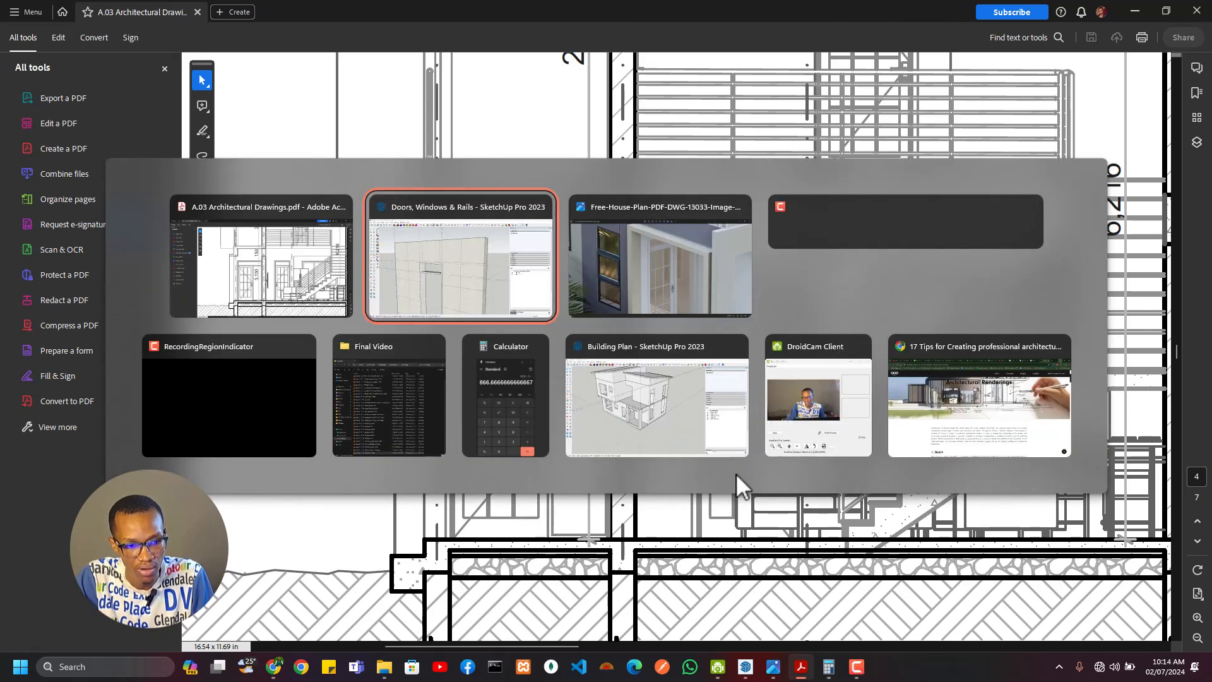
Step: Switch to SketchUp and make the entire door frame with its transom a group
key(alt+Tab)
click(515, 281)
scroll(418, 435, down, 3)
mouse_move(418, 442)
middle_down()
mouse_move(457, 465)
mouse_move(445, 318)
middle_up()
triple_click(395, 322)
right_click(395, 318)
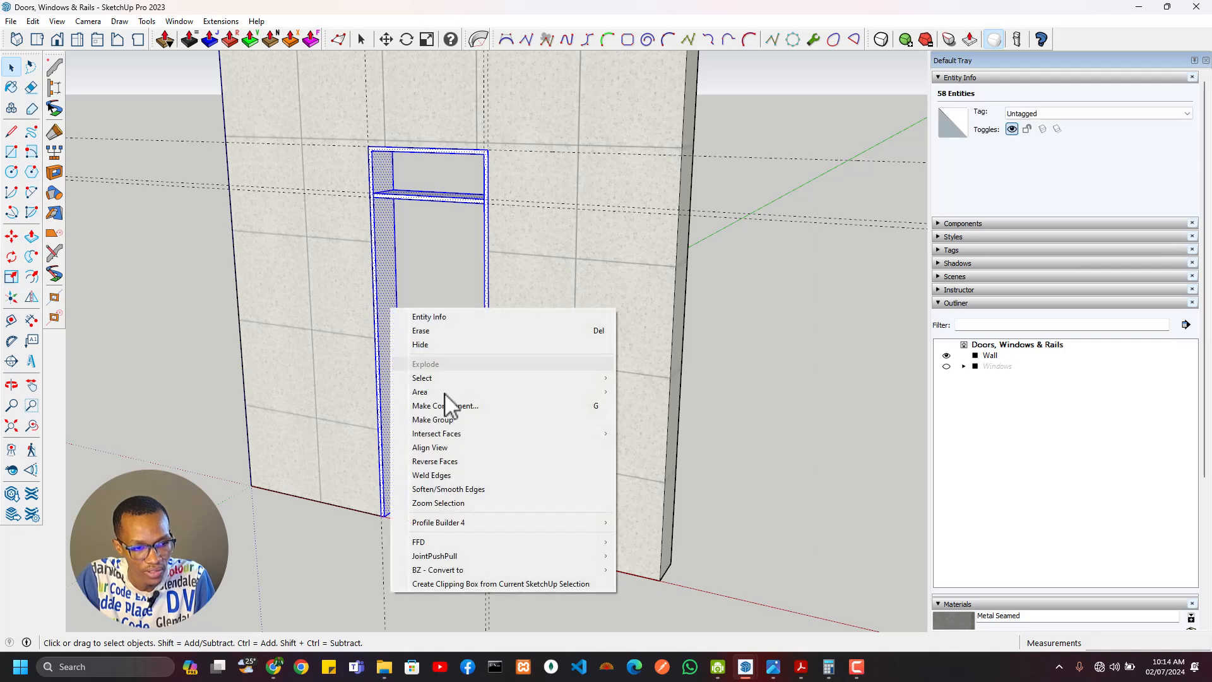
click(448, 420)
Step: Draw a rectangle for the door leaf between the jambs, from the transom's underside down to the floor
scroll(418, 407, up, 4)
shift+middle_drag(360, 562, 420, 554)
key(r)
shift+middle_drag(460, 83, 418, 223)
click(376, 201)
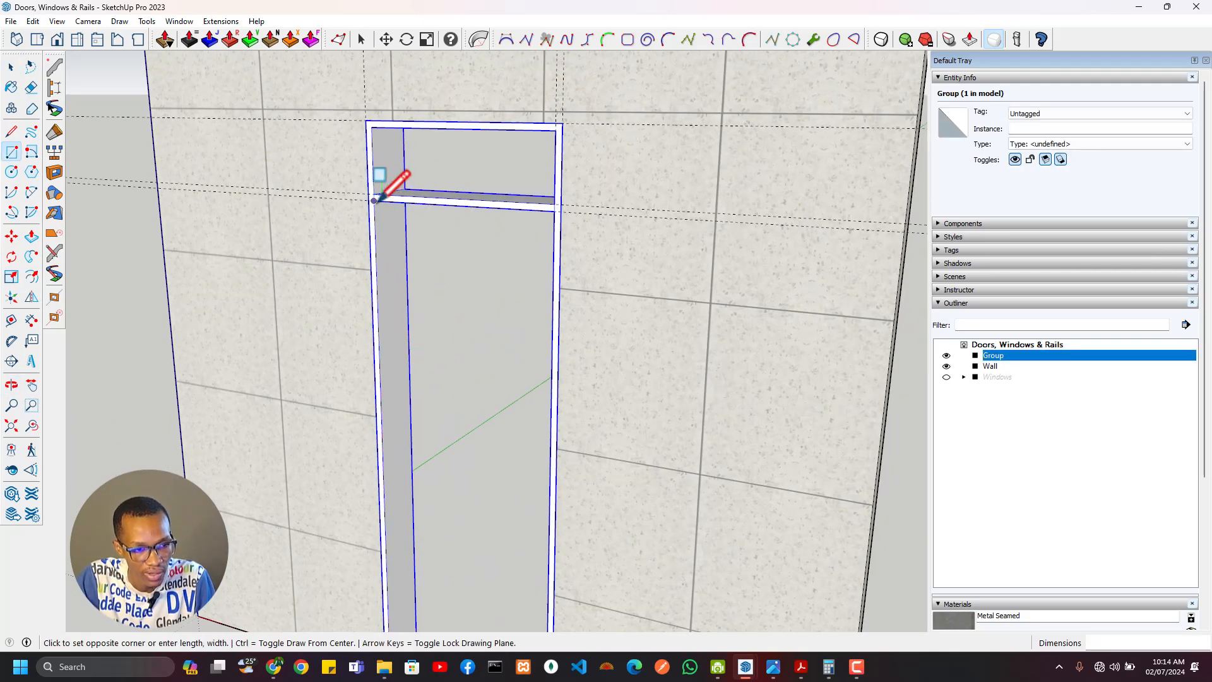
shift+middle_drag(521, 499, 621, 556)
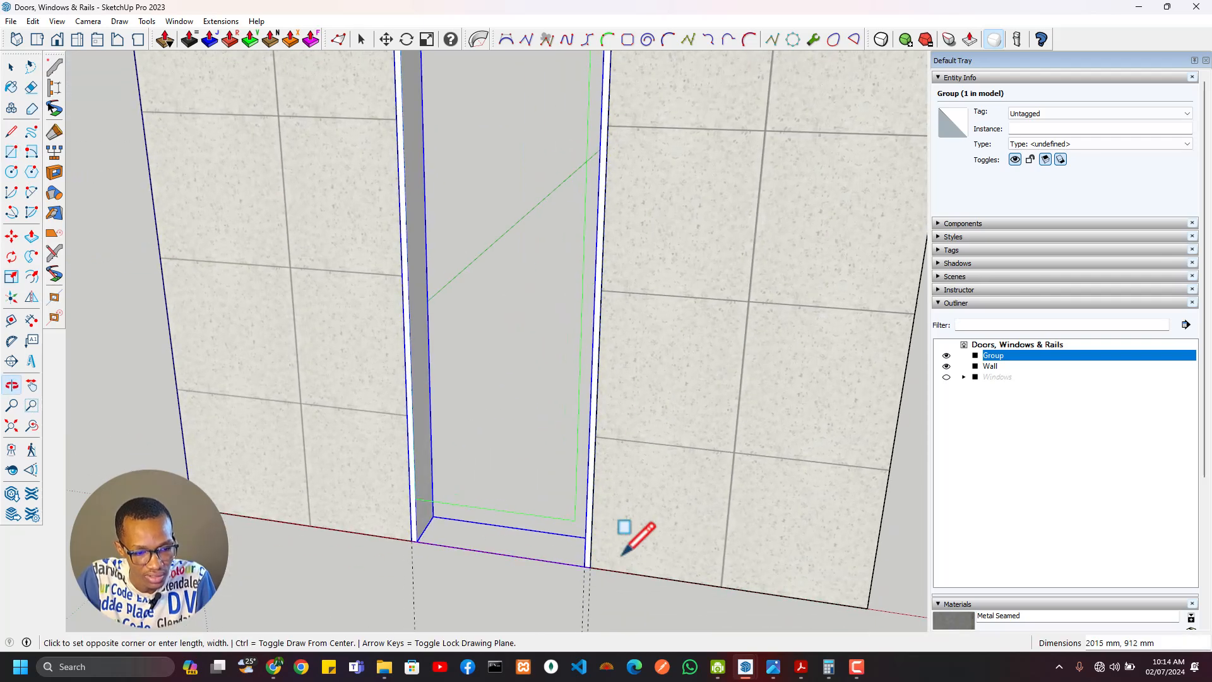
click(592, 563)
scroll(567, 529, down, 3)
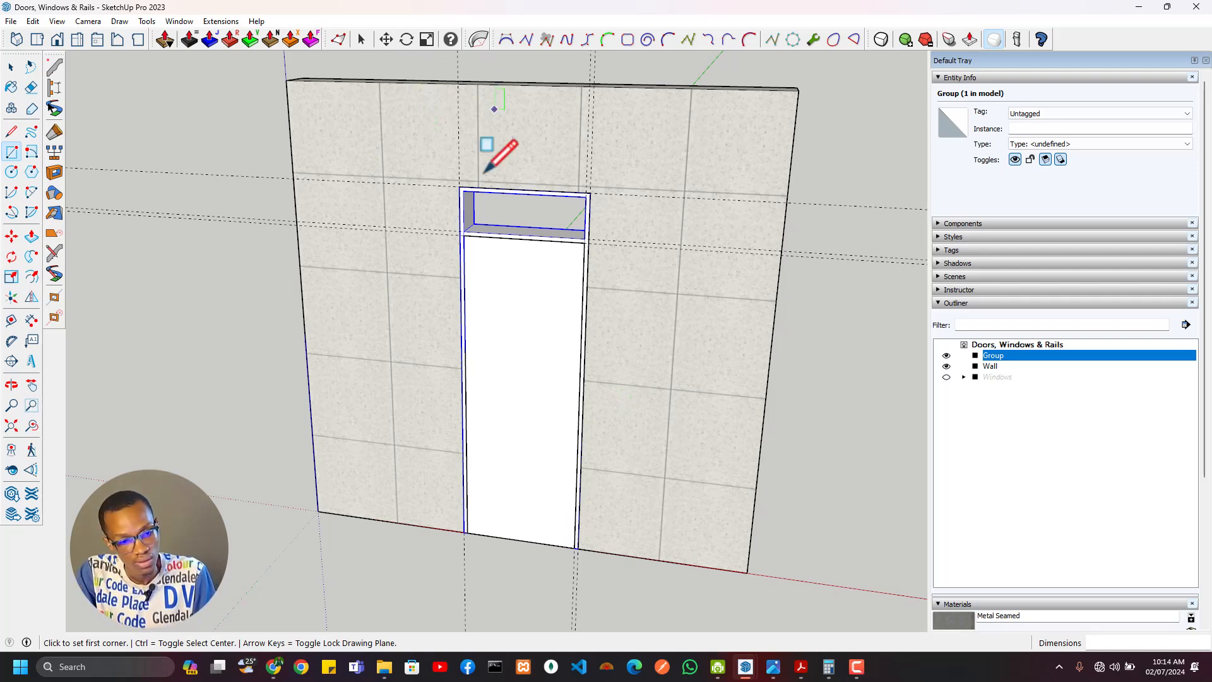
Step: Place a horizontal guide 300 mm above the door leaf's bottom edge
scroll(587, 362, up, 3)
scroll(382, 243, up, 1)
middle_drag(398, 222, 300, 252)
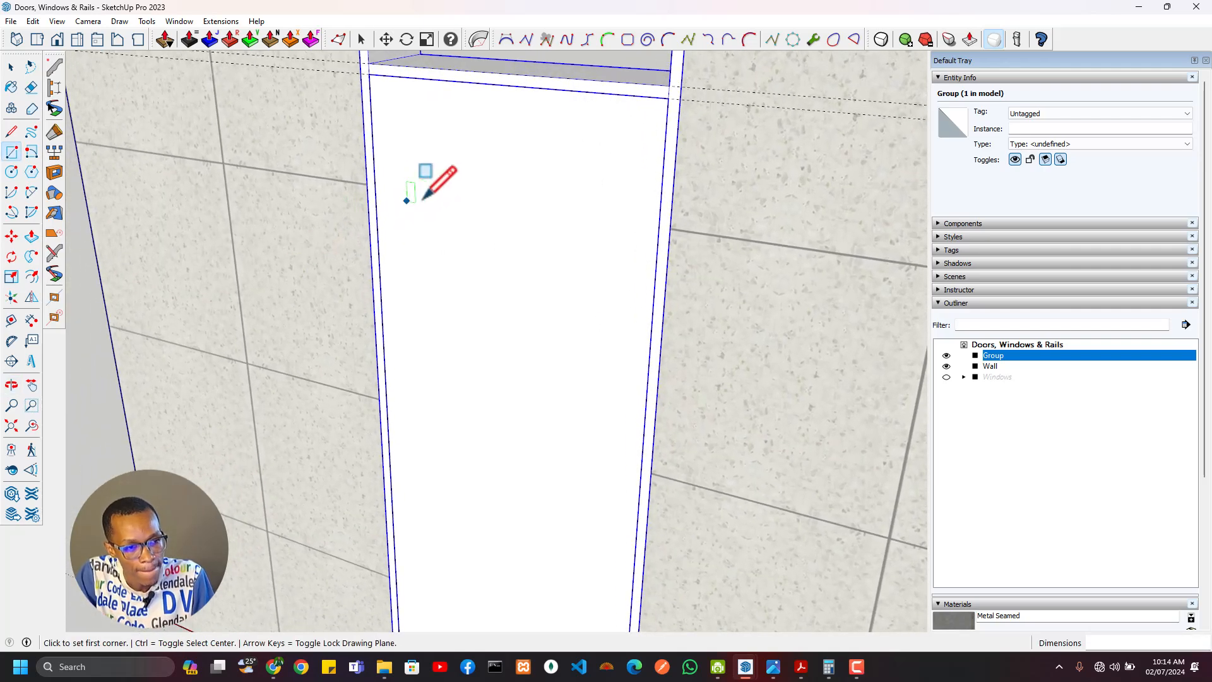
scroll(476, 202, down, 2)
shift+middle_drag(475, 244, 481, 324)
shift+middle_drag(491, 427, 508, 243)
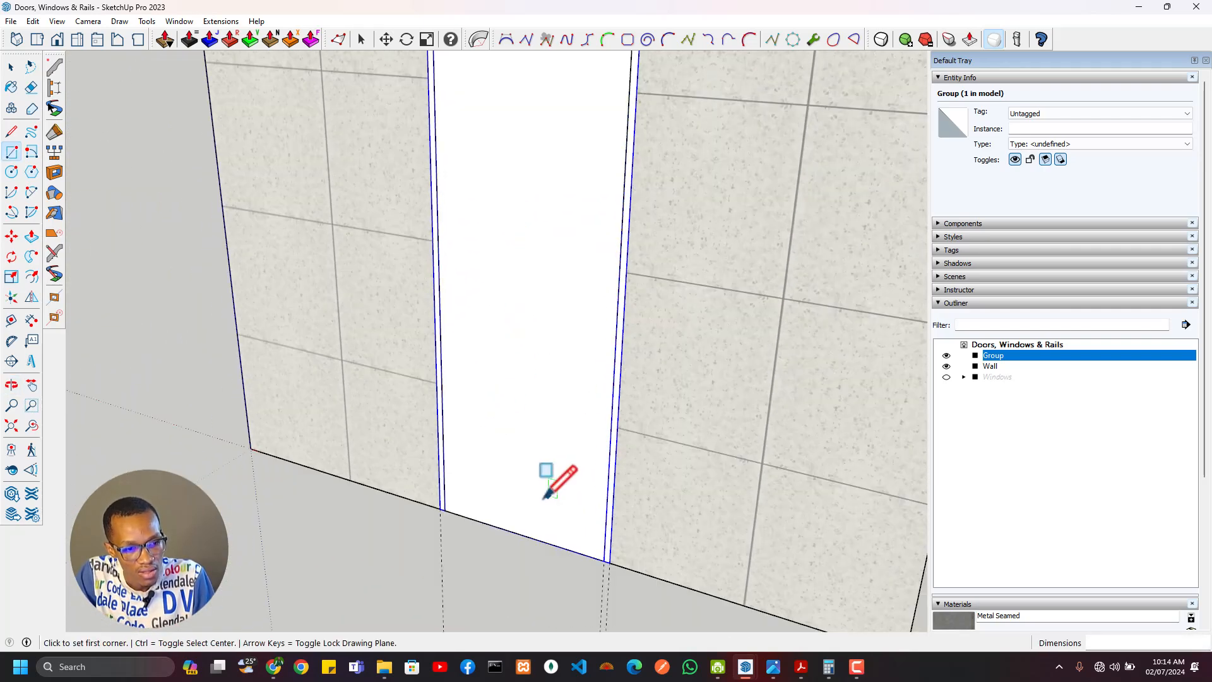
scroll(480, 481, up, 4)
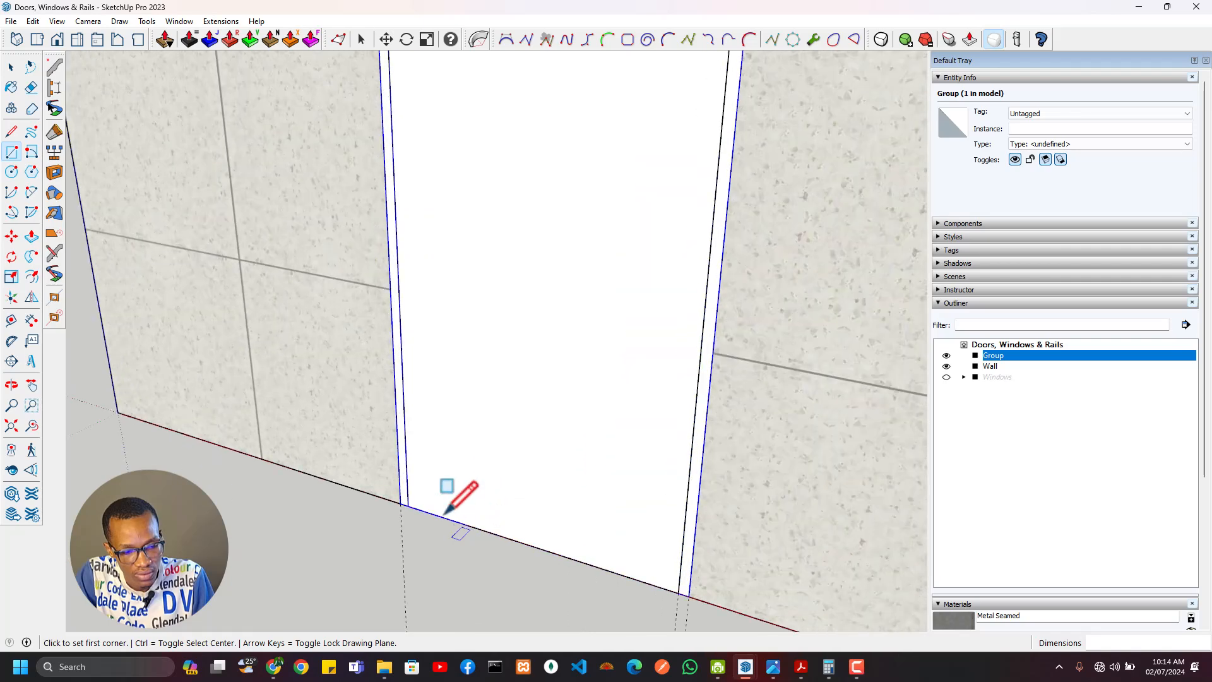
middle_drag(424, 490, 403, 493)
key(t)
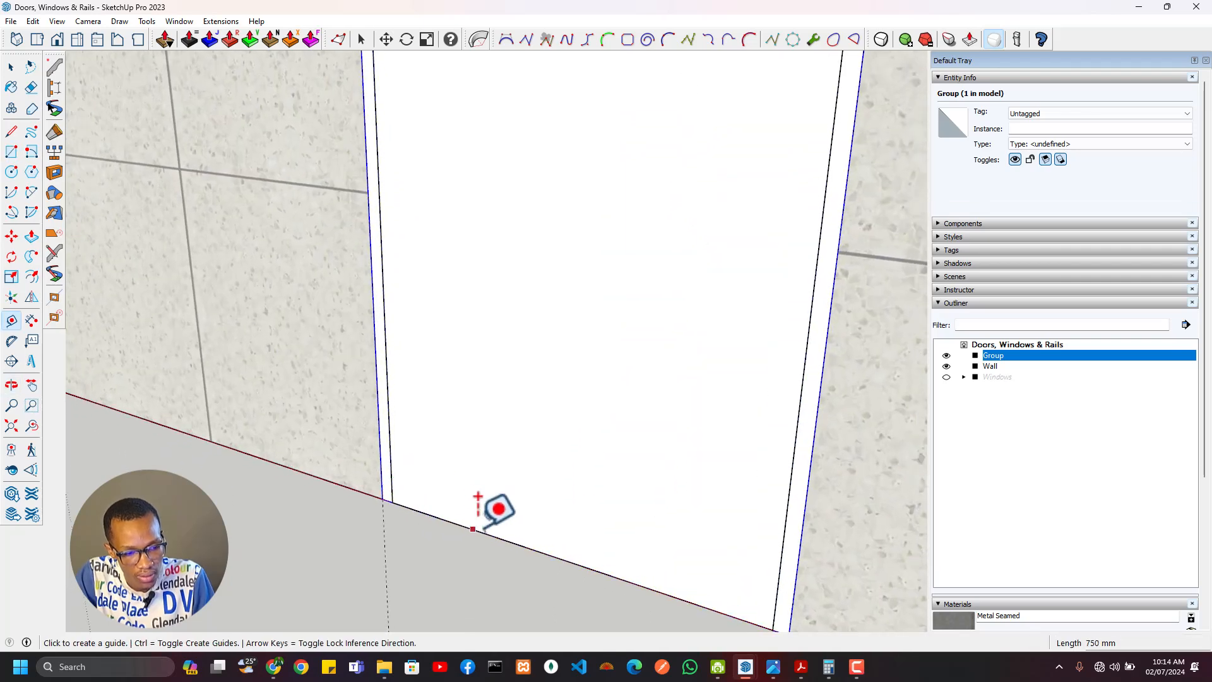
click(479, 532)
key(Return)
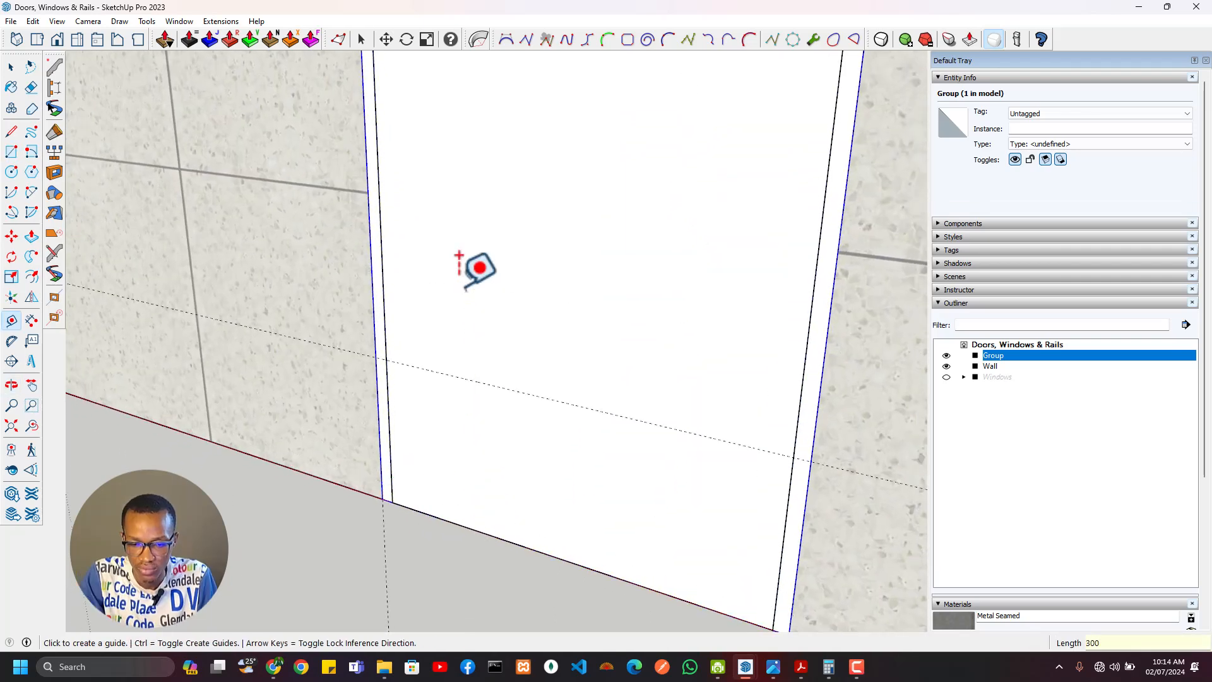
Step: Draw a line across the door leaf along the 300 mm guide, from one jamb to the other
key(l)
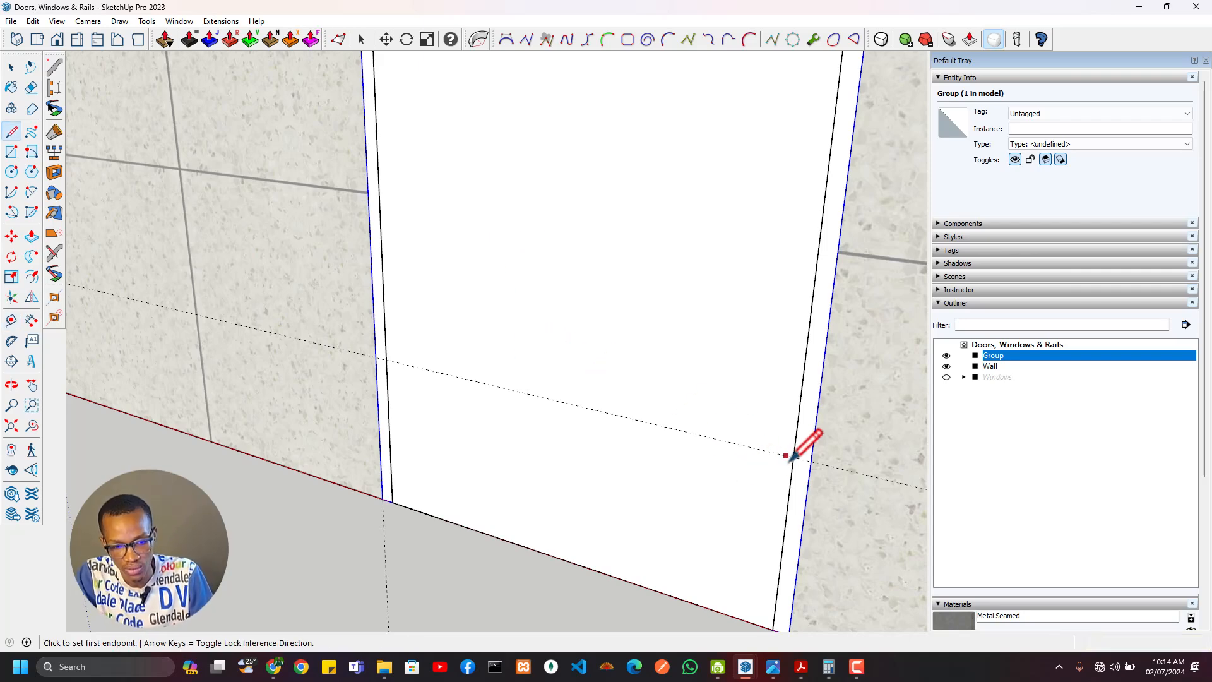
click(793, 458)
click(386, 359)
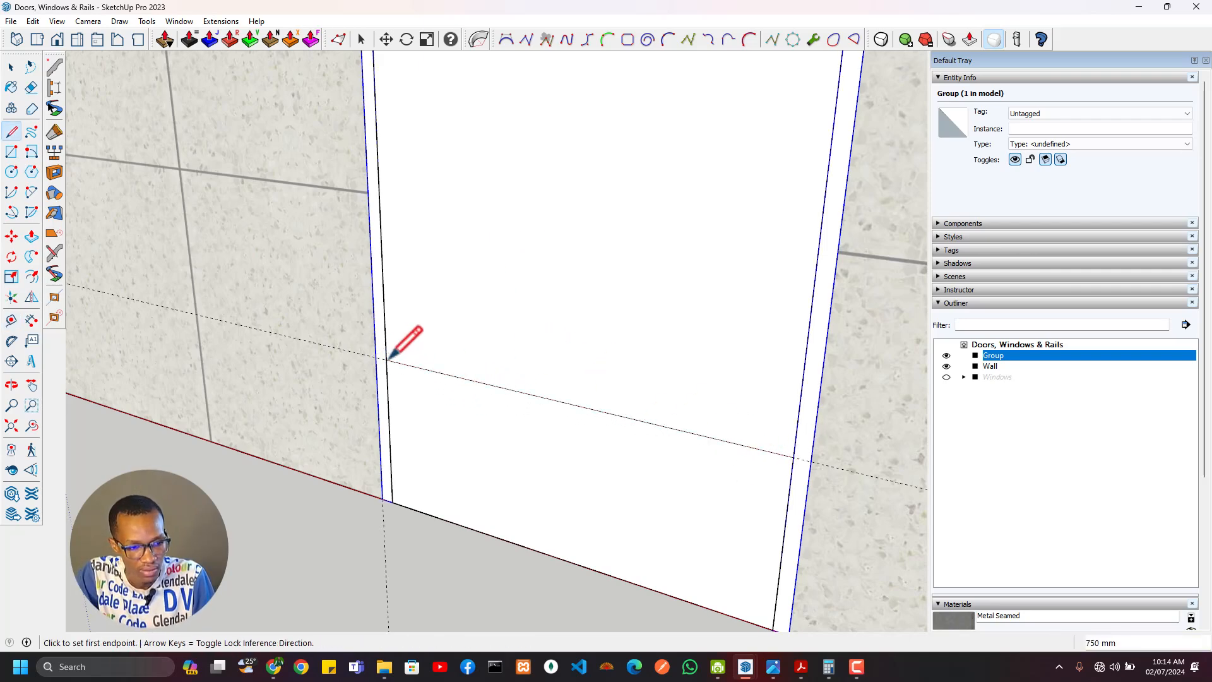
scroll(503, 438, down, 3)
scroll(502, 438, down, 5)
Step: Check the door elevation in the PDF and offset the upper leaf face's outline 100 mm inward
key(alt+Tab)
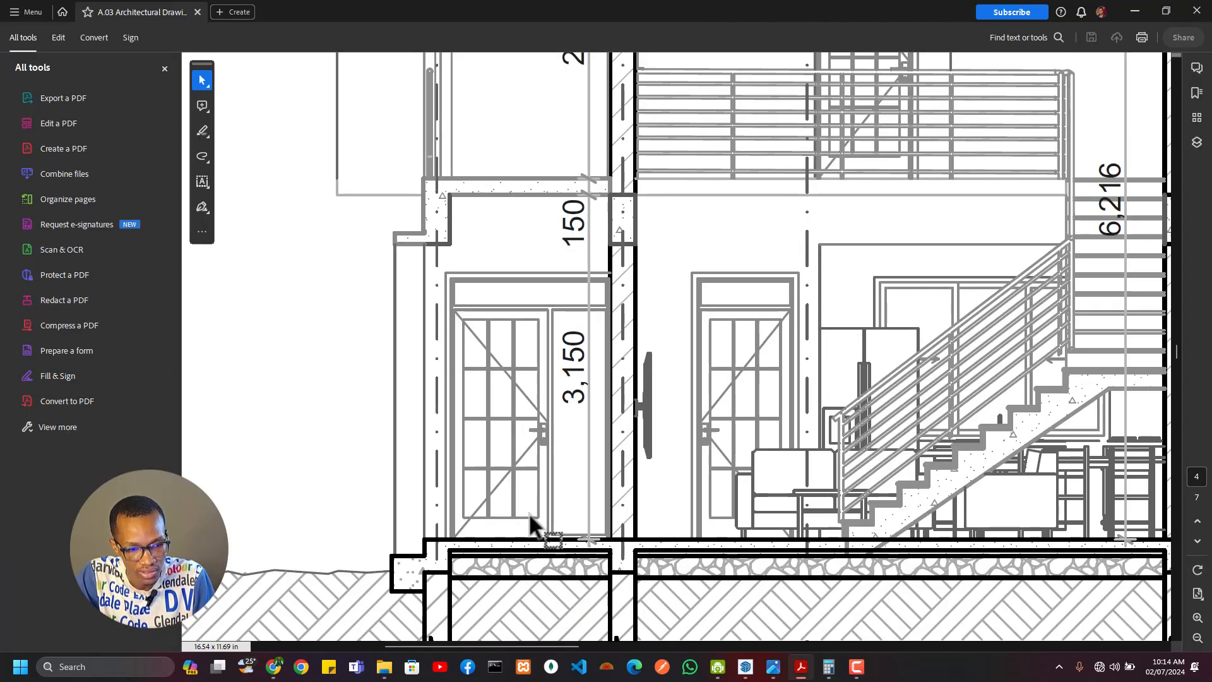
key(alt+Tab)
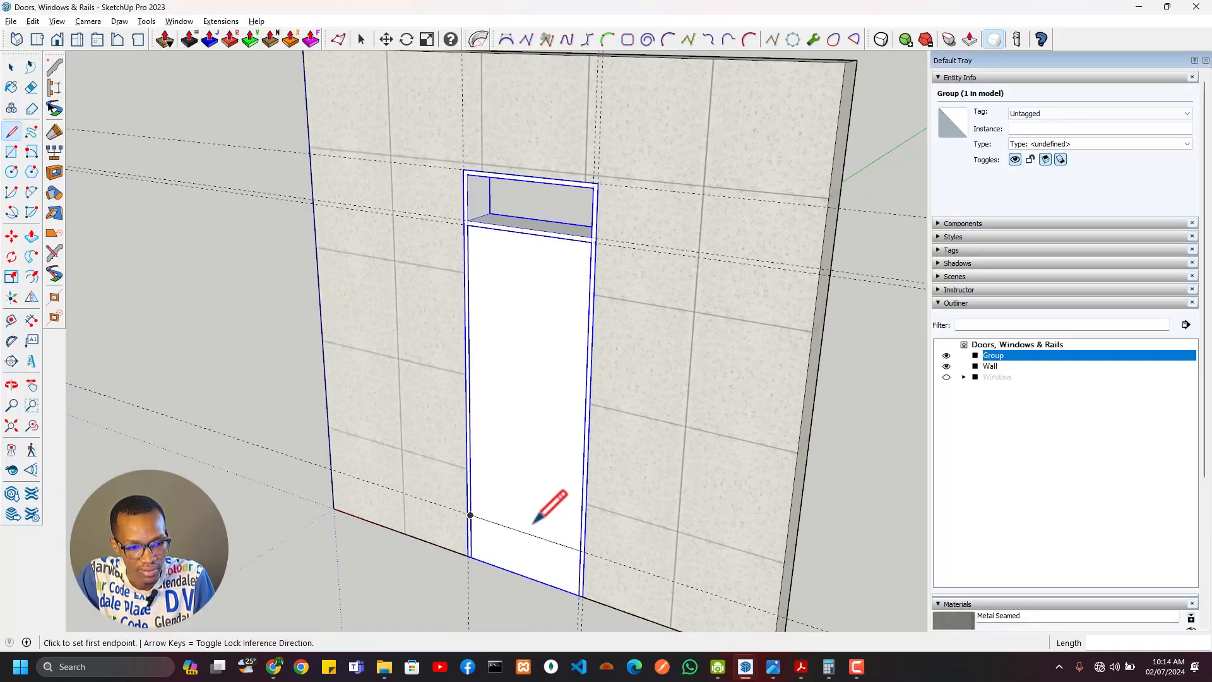
key(alt+Tab)
key(alt+Tab)
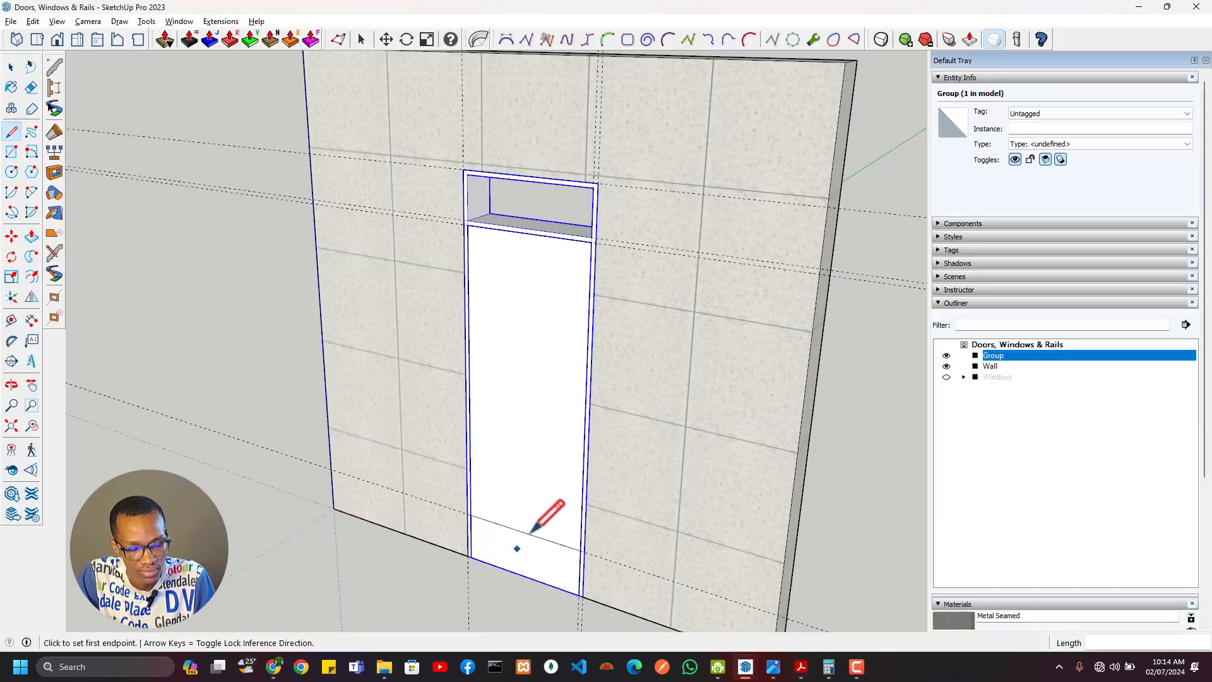
key(f)
click(555, 528)
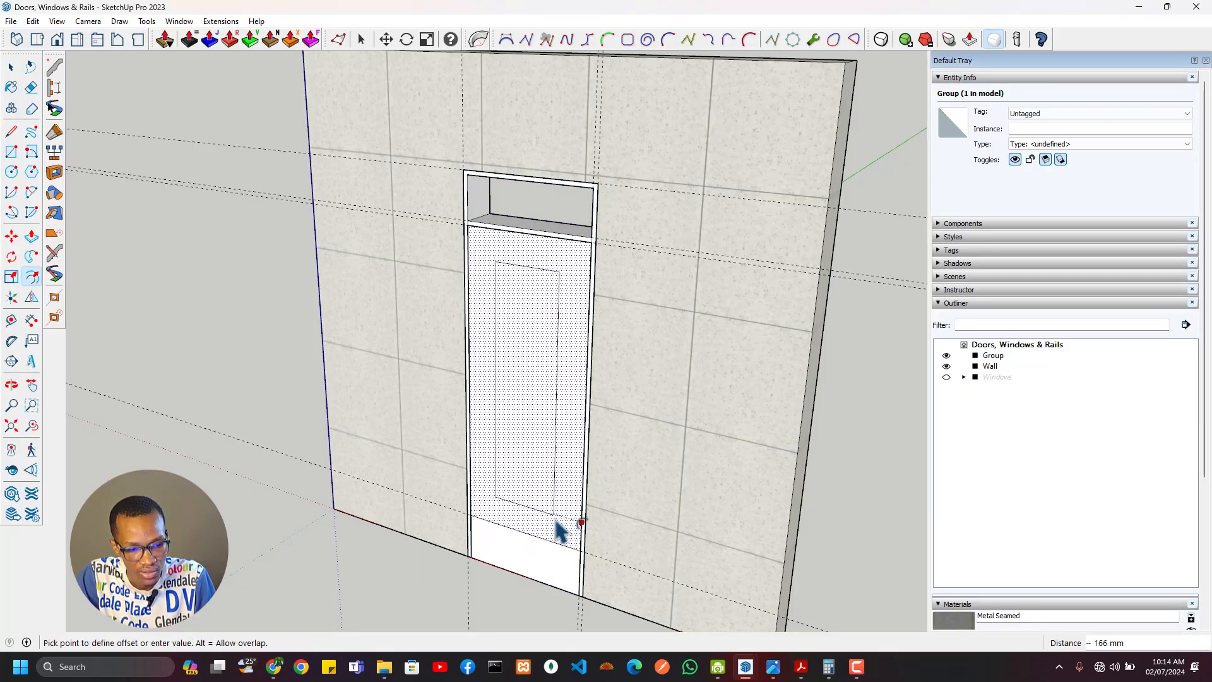
click(556, 528)
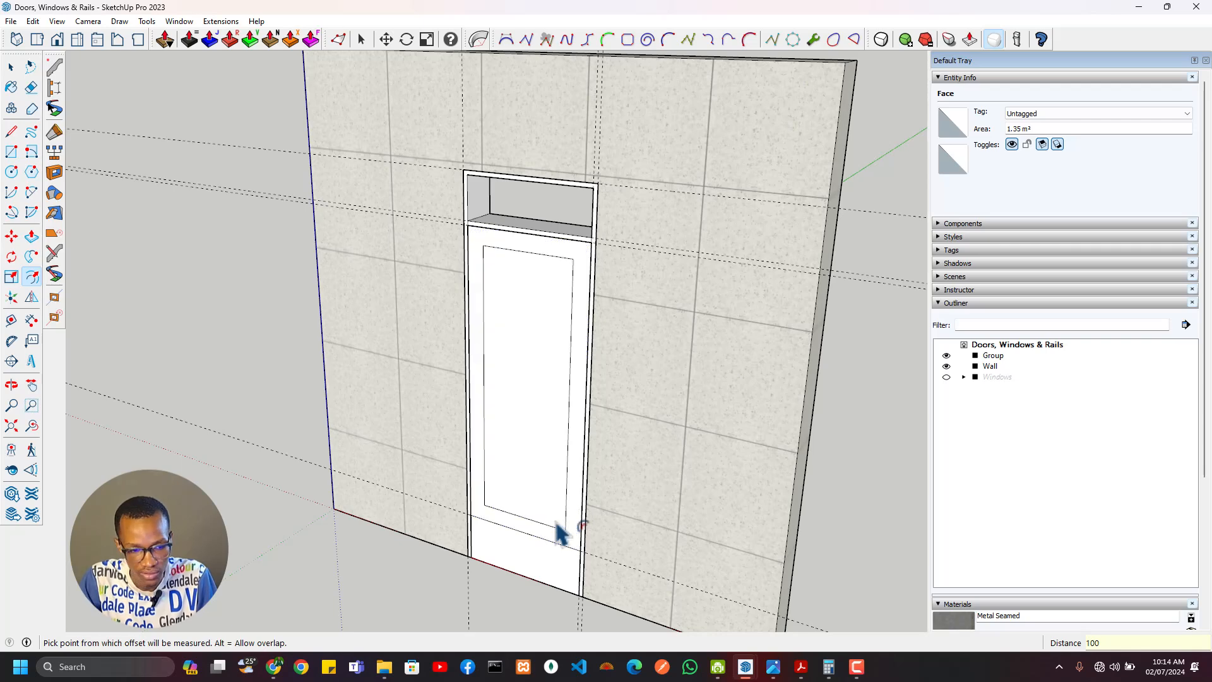
Step: Move the inset outline's bottom edge 100 mm down onto the line across the leaf
middle_drag(816, 481, 631, 401)
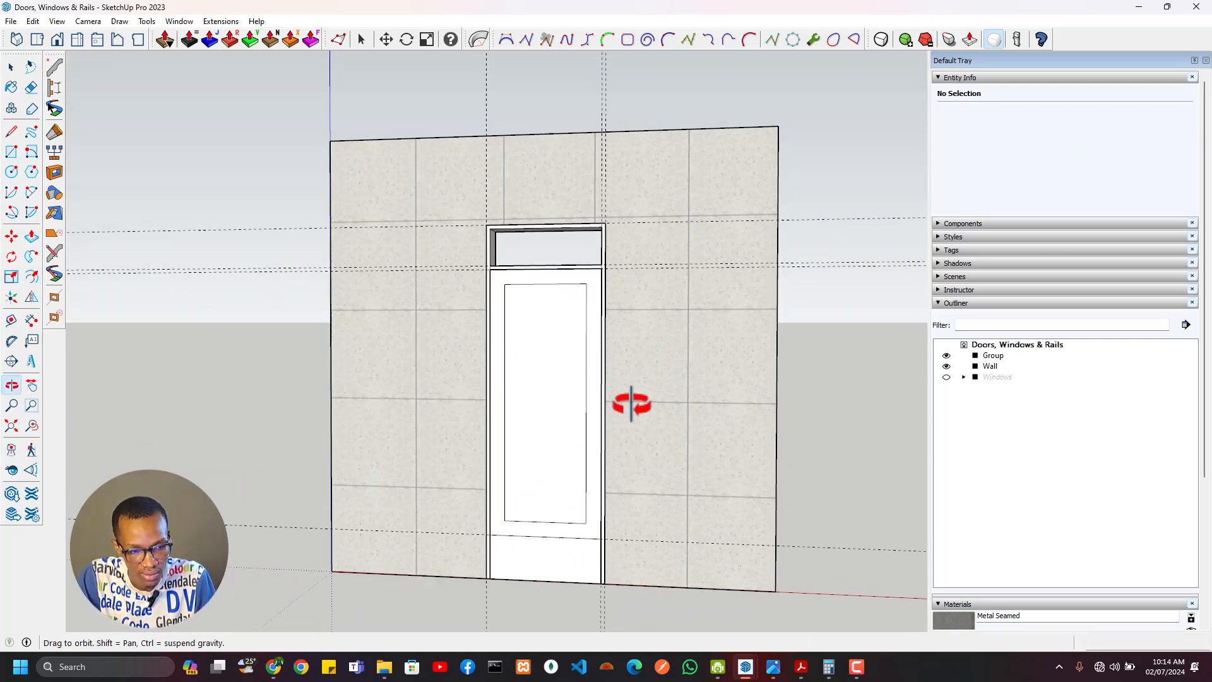
scroll(568, 531, up, 3)
key(space)
click(569, 525)
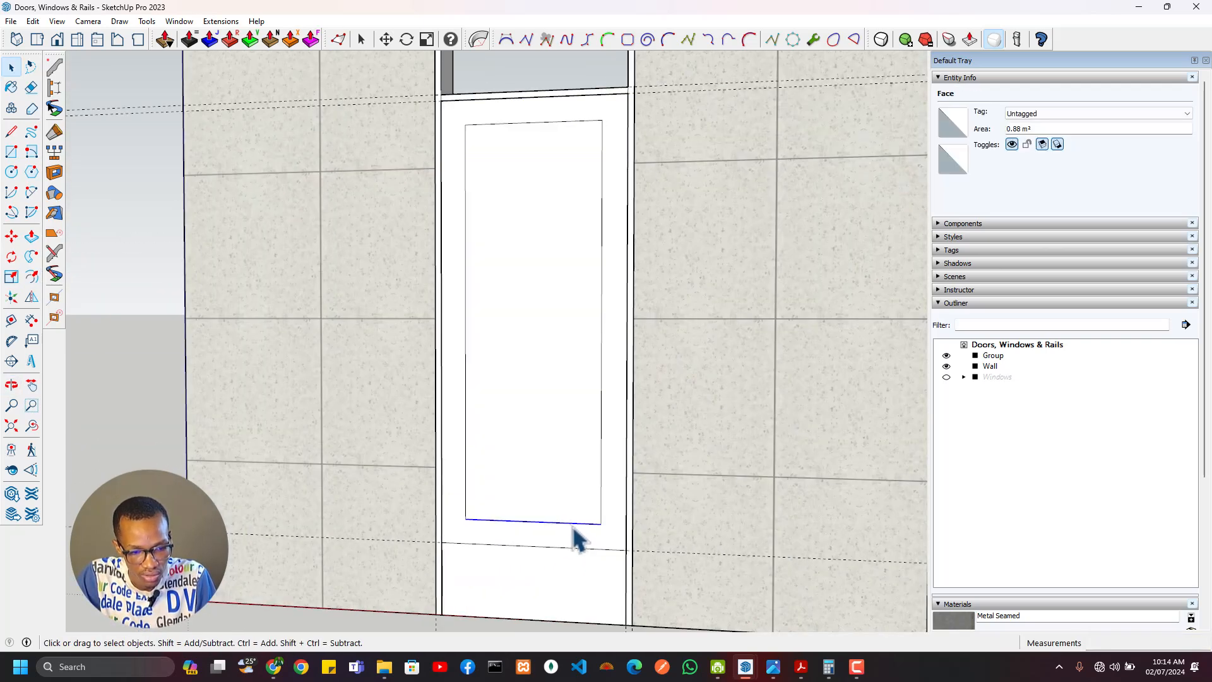
key(m)
click(596, 528)
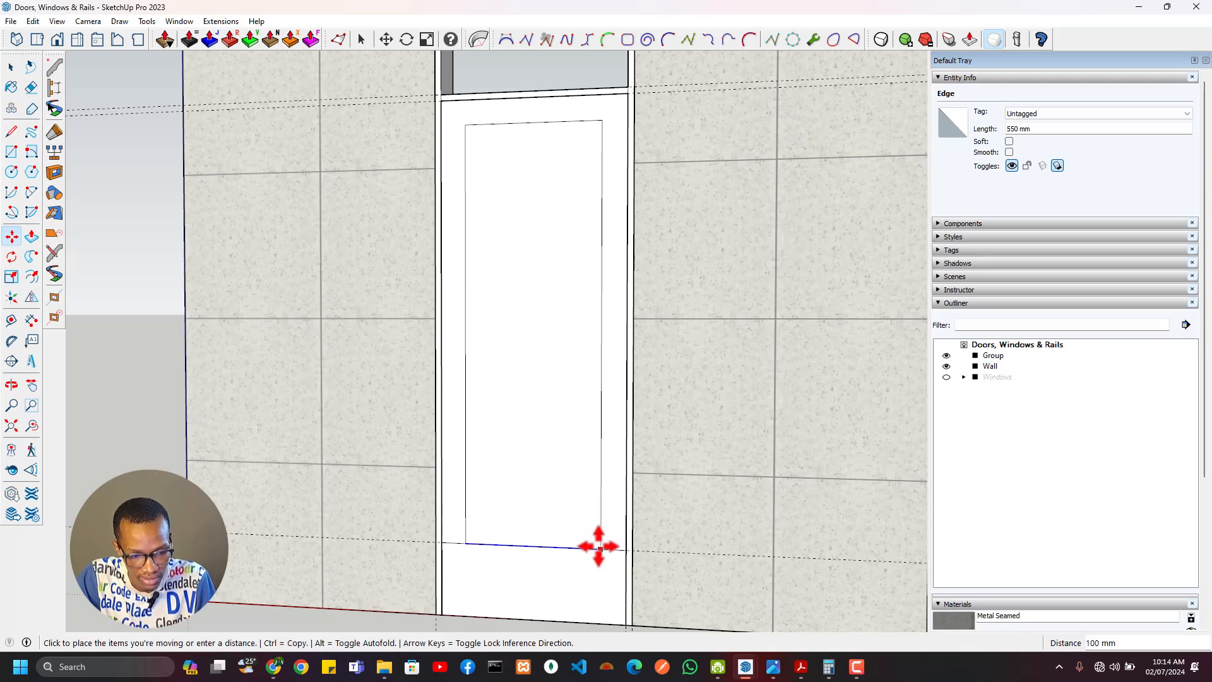
click(604, 550)
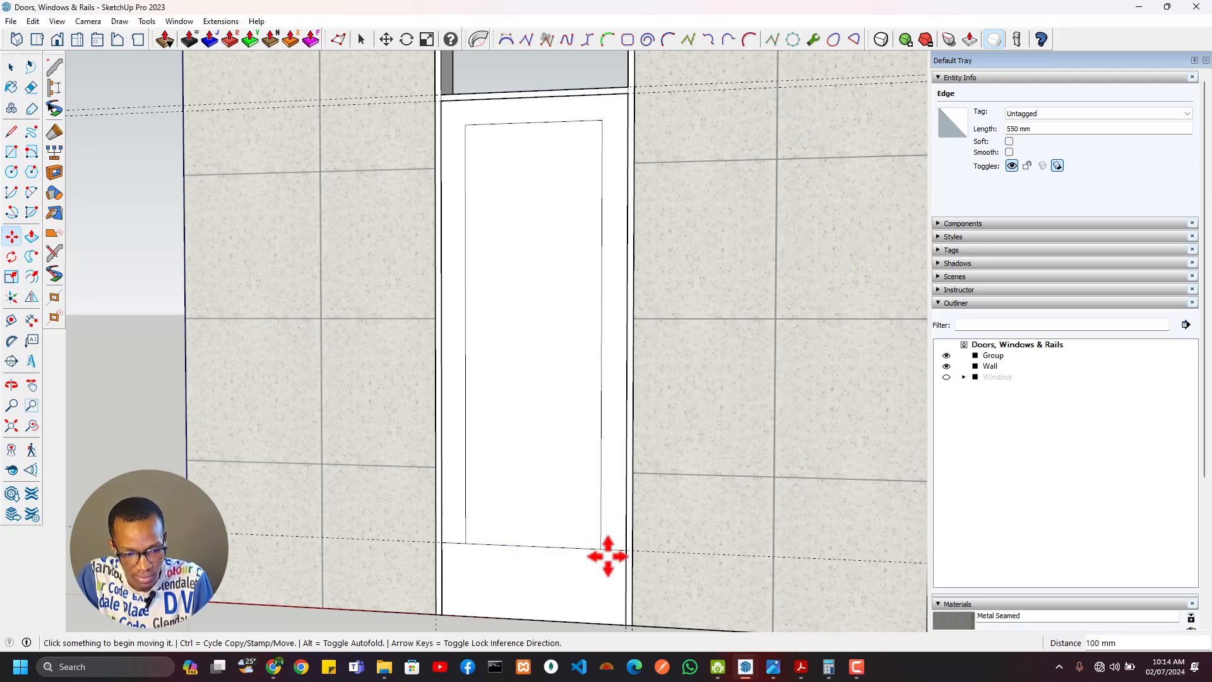
Step: Select the leaf's inner panel face and switch to the PDF to consult the door's glazing-bar layout
scroll(605, 554, down, 5)
middle_drag(587, 411, 503, 397)
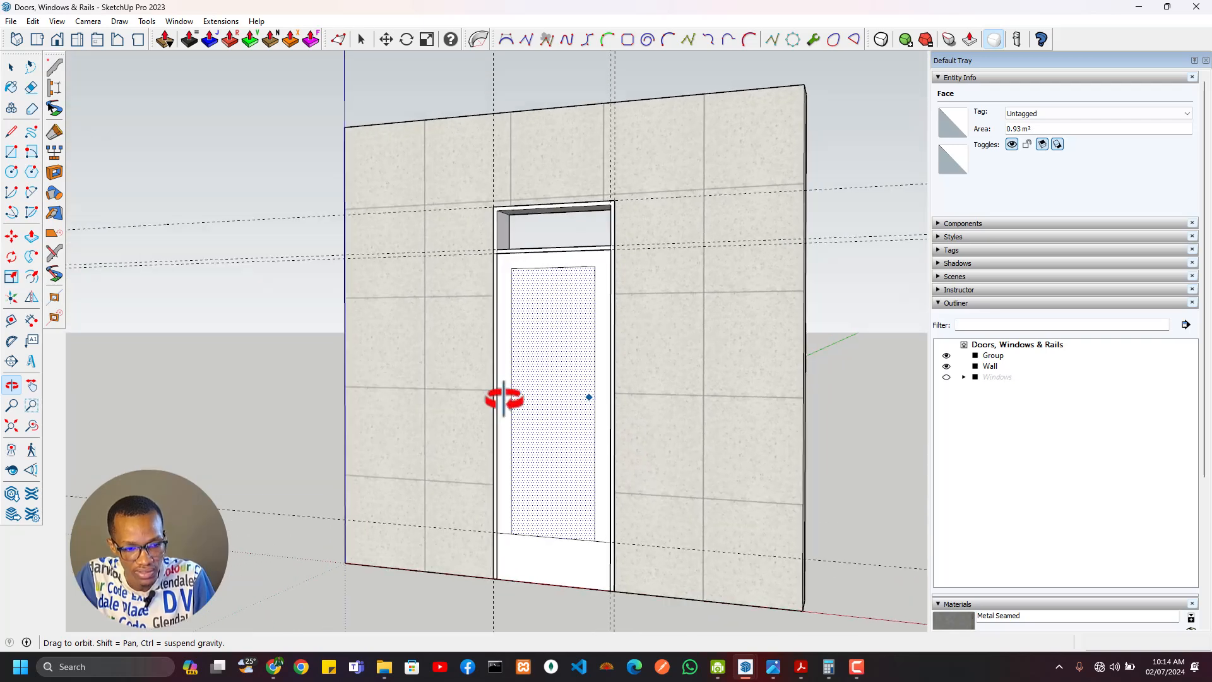
key(space)
click(572, 467)
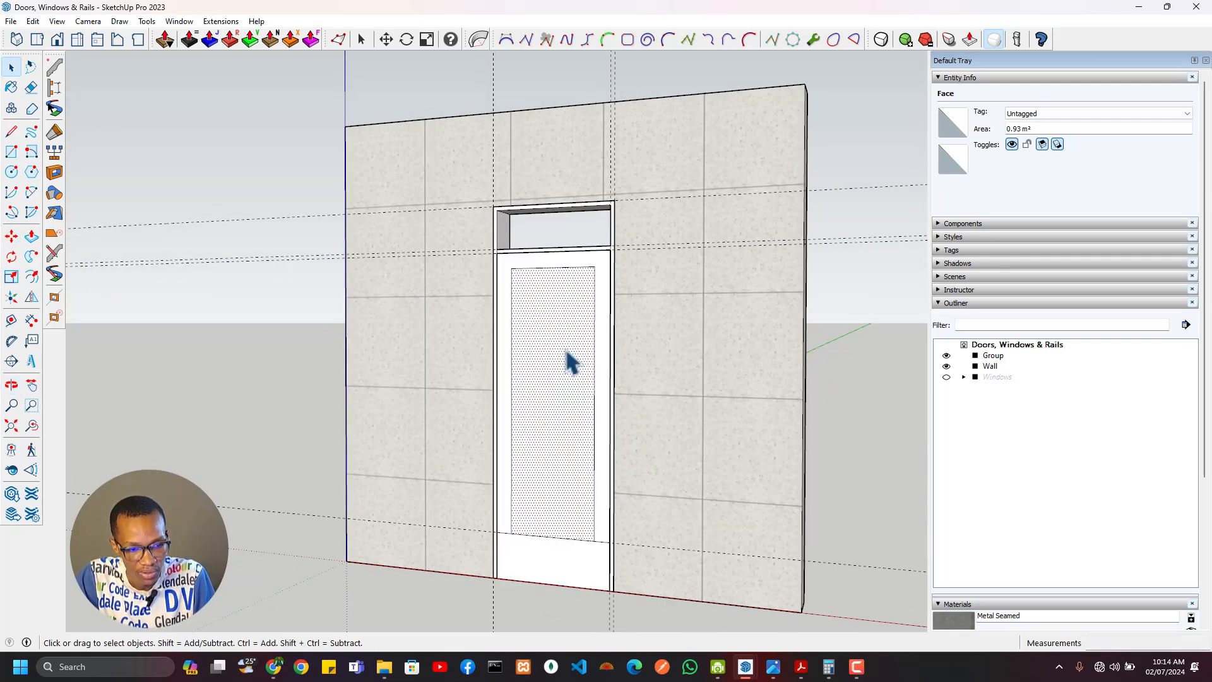
scroll(571, 363, up, 2)
scroll(568, 373, down, 3)
key(alt+Tab)
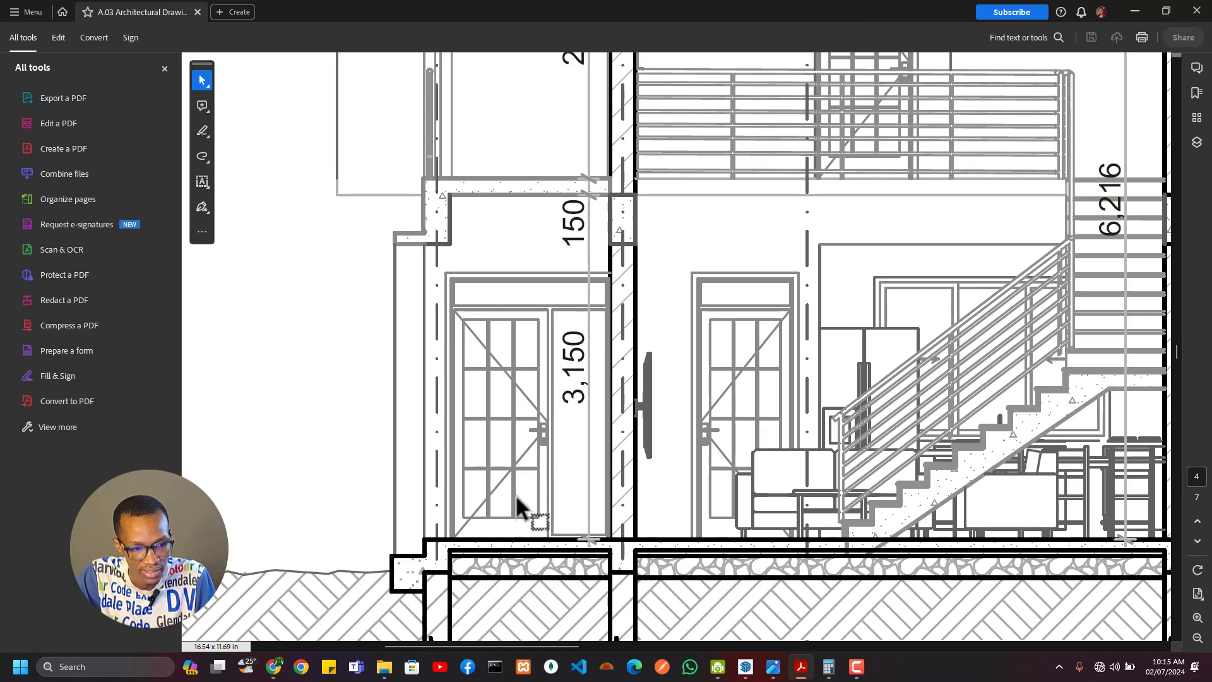
Step: Return to the SketchUp model and erase the leftover line segments between the inset panel outline and the leaf's side edges
key(alt+Tab)
scroll(562, 378, up, 3)
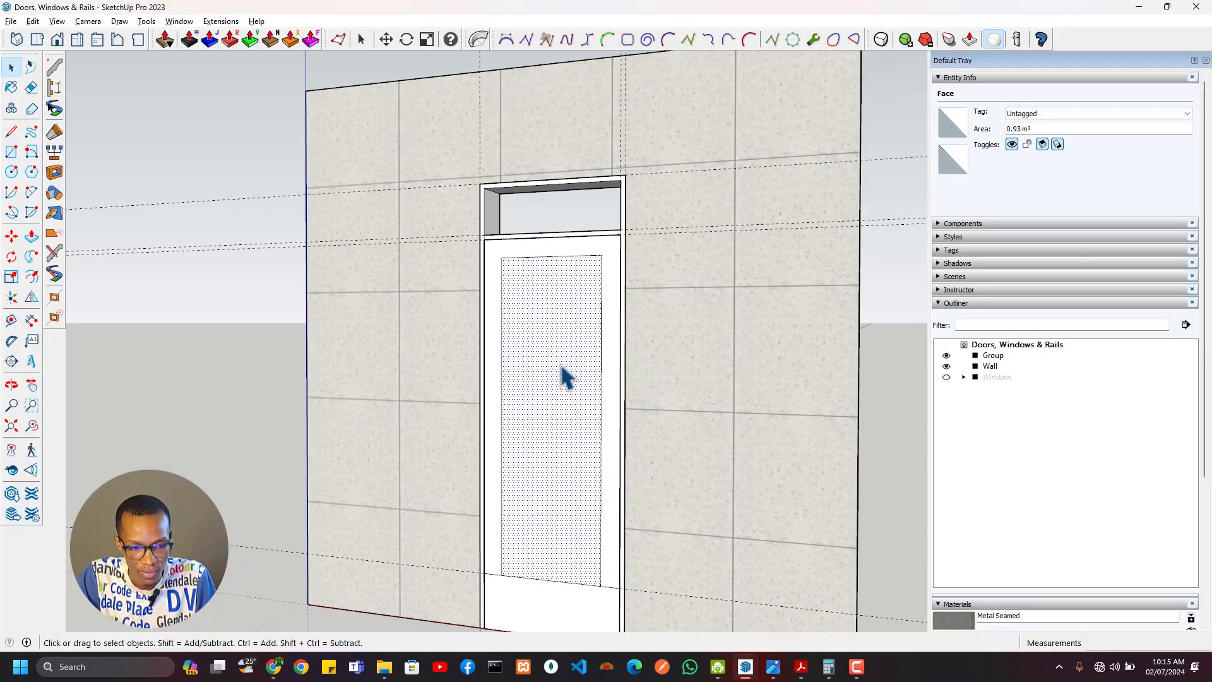
scroll(617, 303, down, 3)
scroll(609, 309, up, 2)
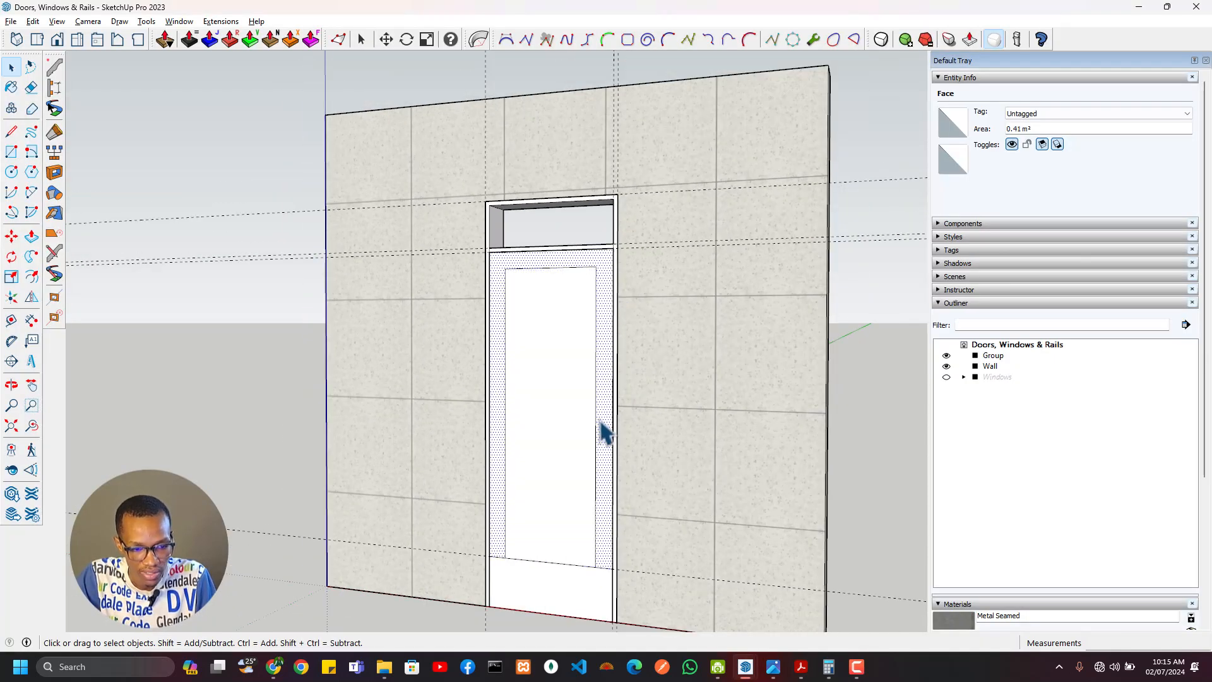
key(e)
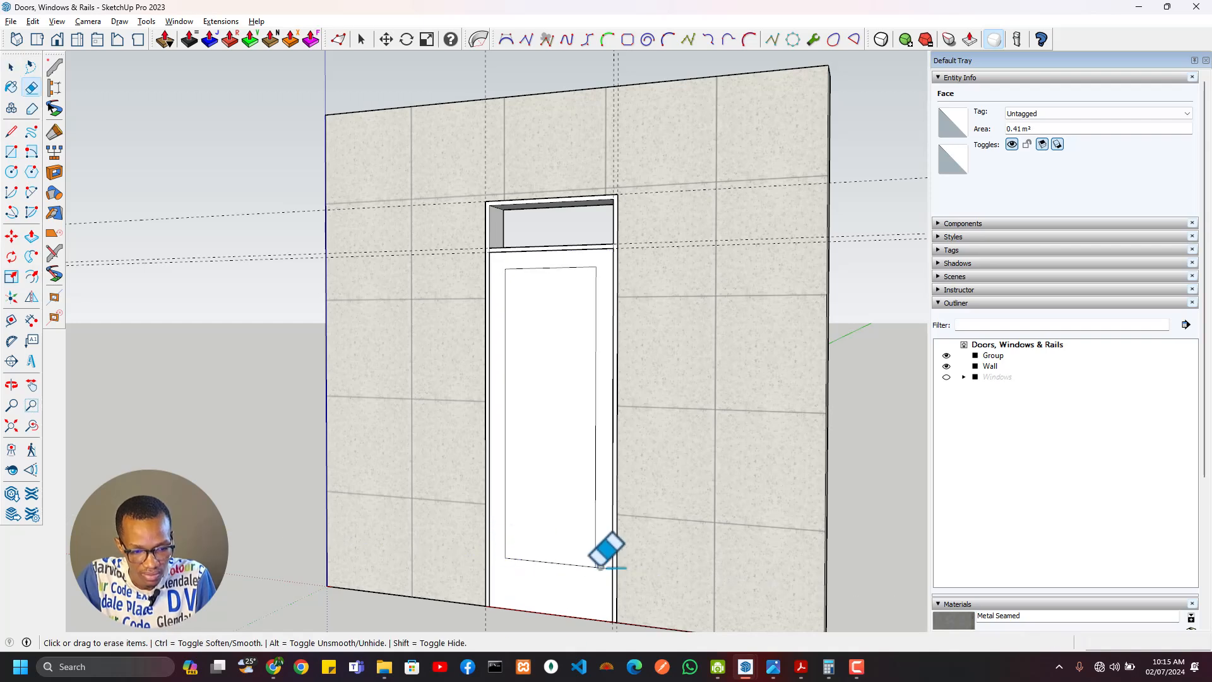
scroll(606, 600, down, 2)
Step: Push/Pull the border face around the inset panel to give the door leaf its thickness
middle_drag(606, 319, 576, 292)
key(p)
click(580, 316)
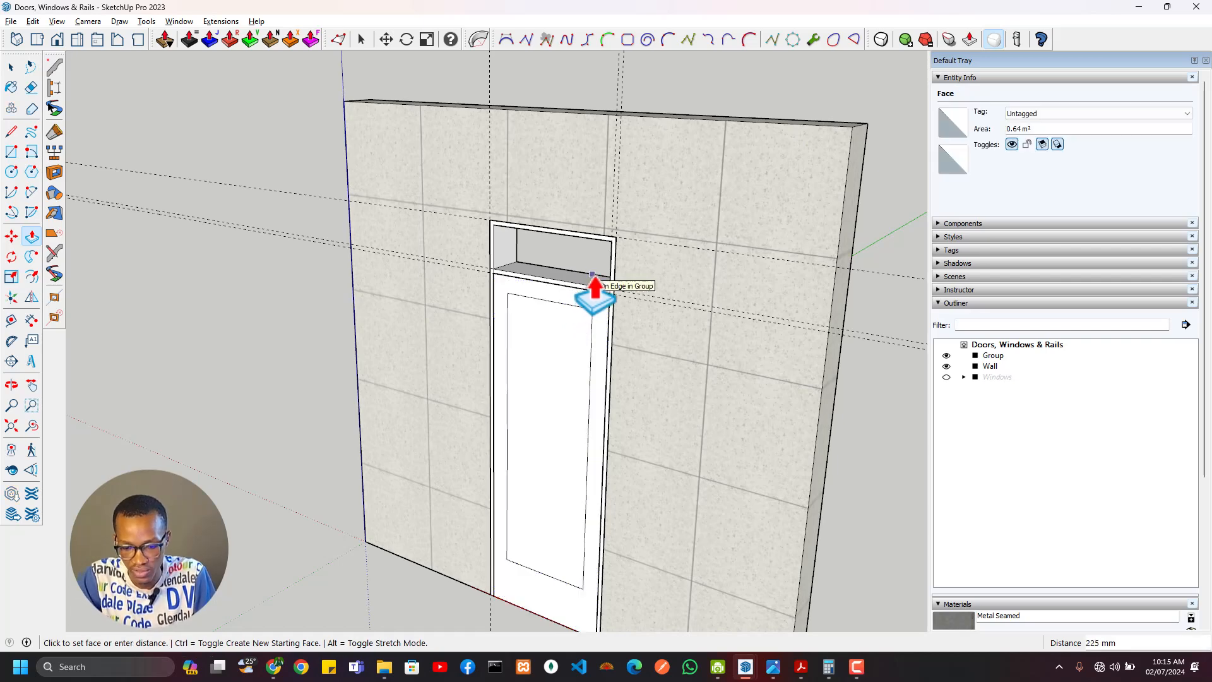
key(Return)
Step: Hide the door frame group so only the door leaf remains in the opening
key(space)
click(498, 260)
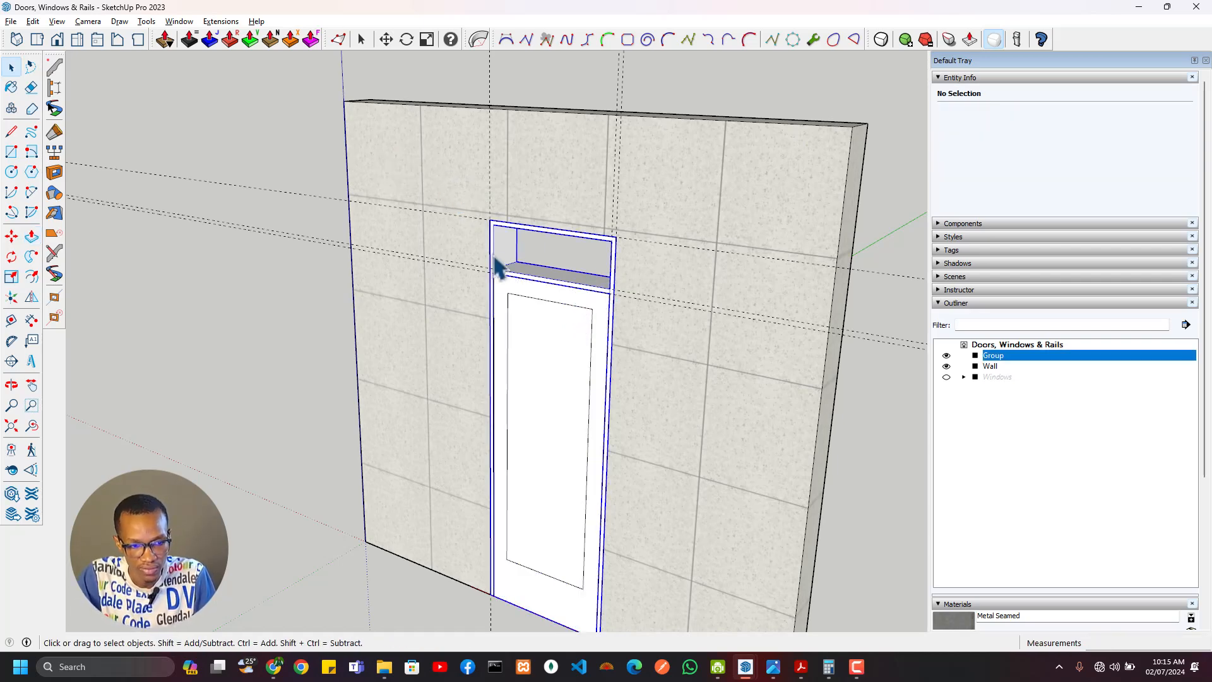
click(946, 355)
Step: Delete the door leaf's inner panel face to open up the glazing area
scroll(495, 282, up, 3)
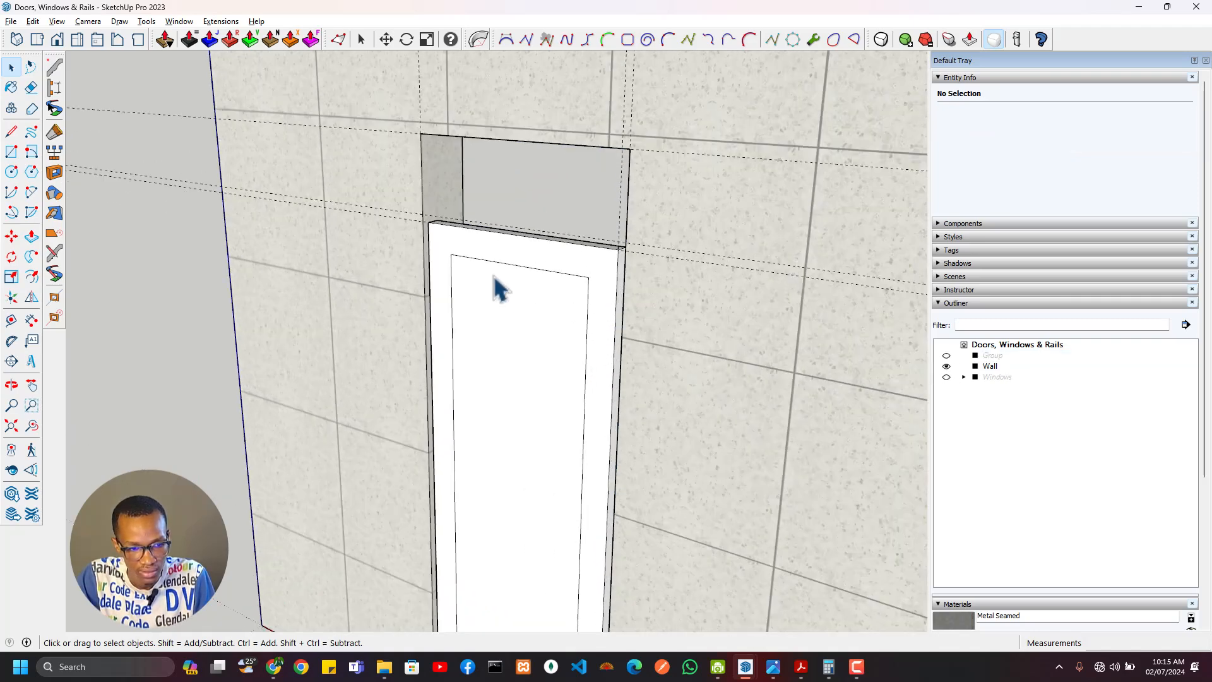
middle_drag(495, 281, 351, 344)
middle_drag(450, 211, 474, 226)
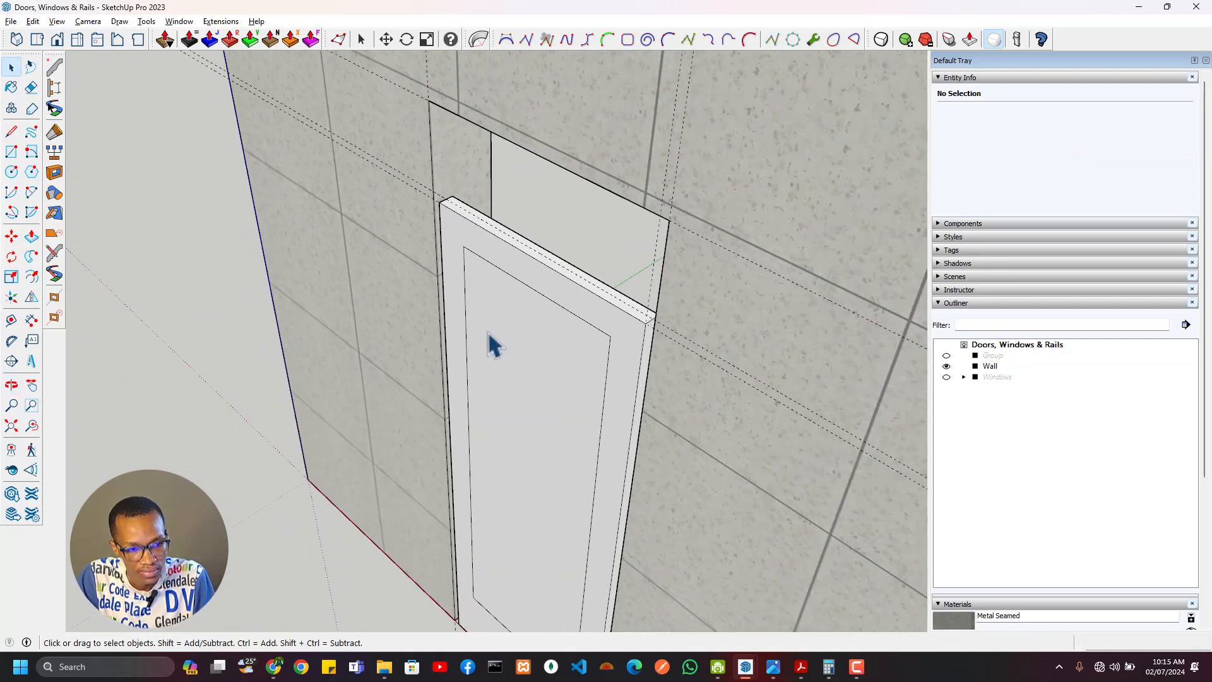
middle_drag(493, 345, 549, 386)
click(542, 286)
click(555, 319)
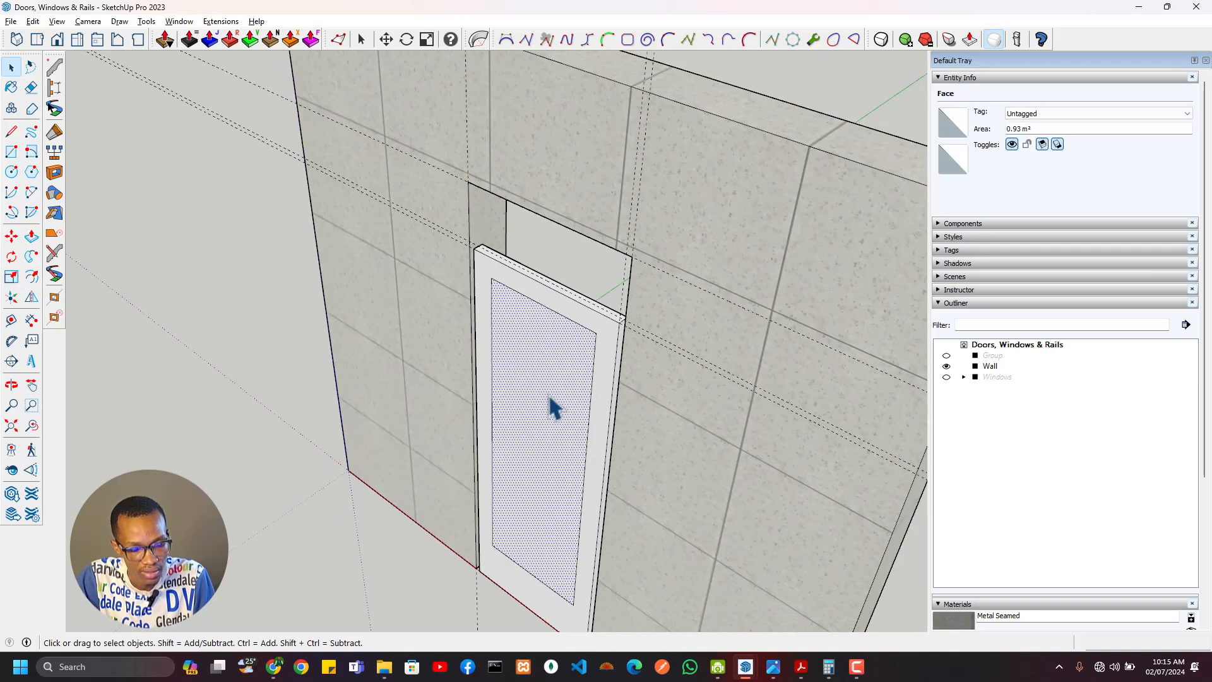
key(Delete)
Step: Group the whole hollow door leaf and name the group Door Shell
triple_click(522, 287)
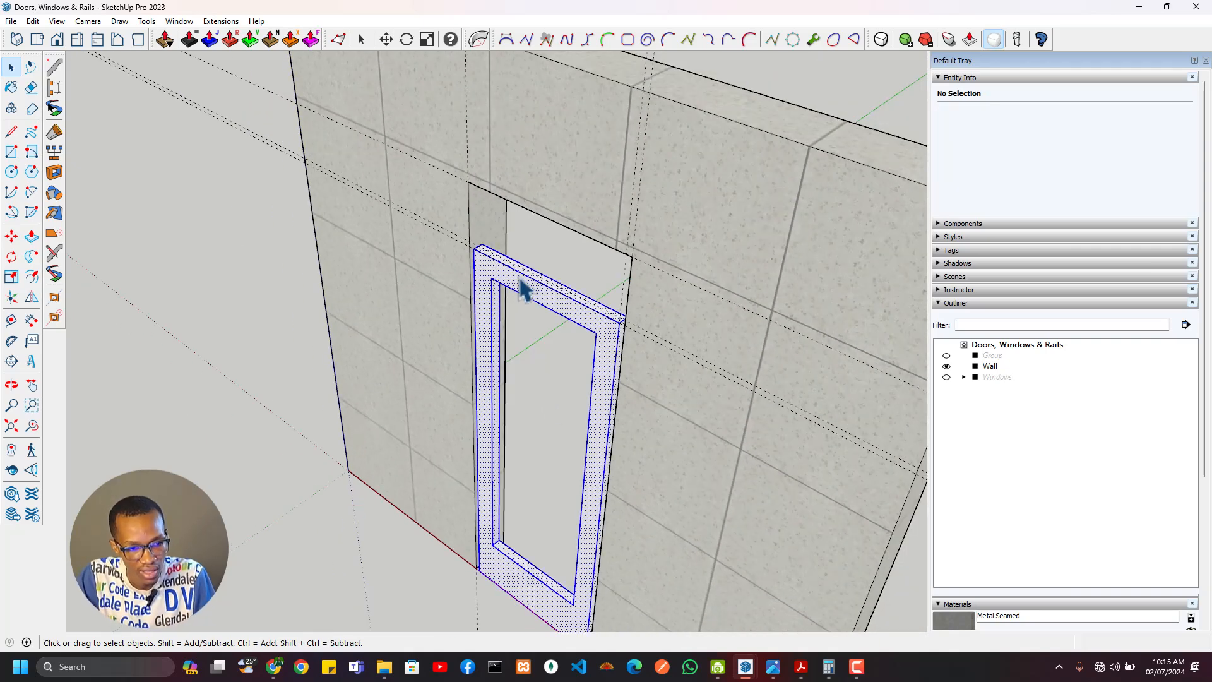
right_click(540, 309)
click(581, 388)
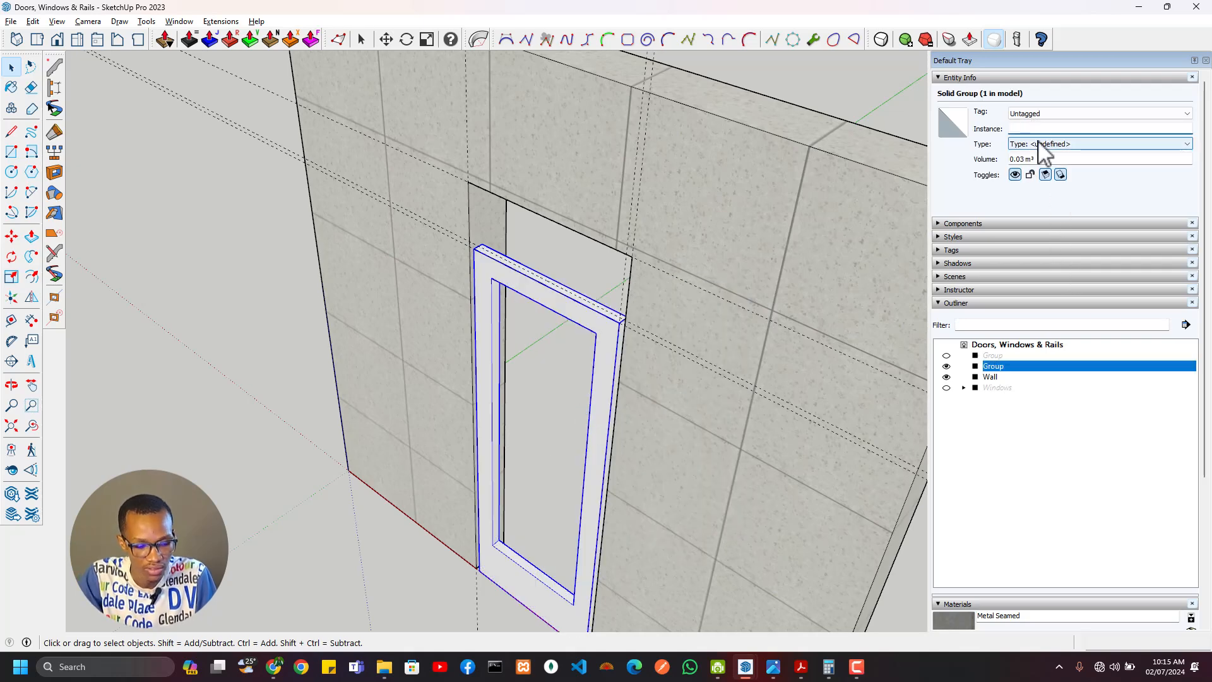
text(Door Shell)
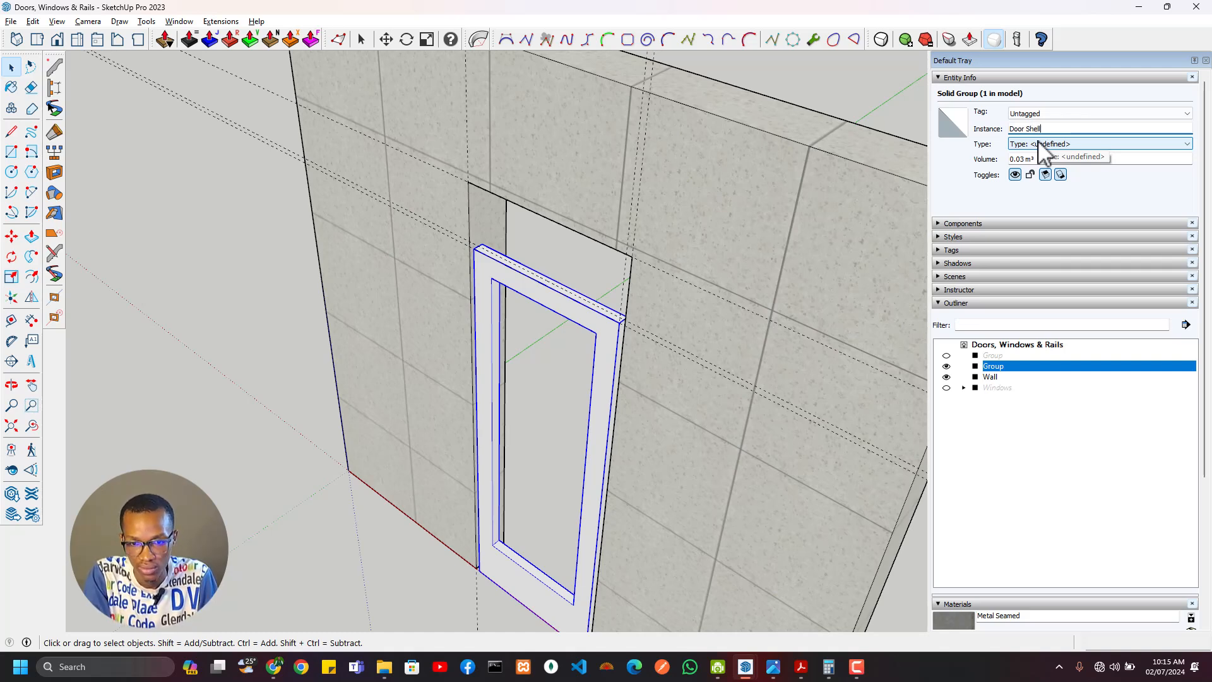
key(Return)
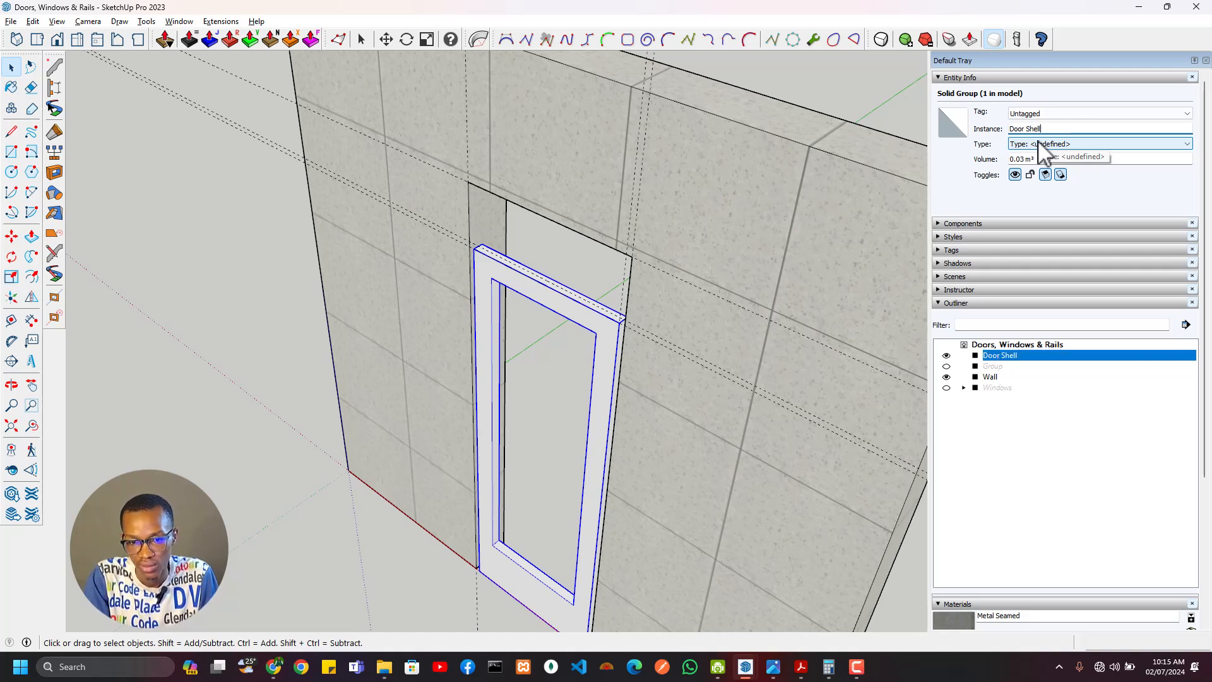
Step: Unhide the frame group around the leaf and name it Door Frame
click(994, 368)
click(946, 366)
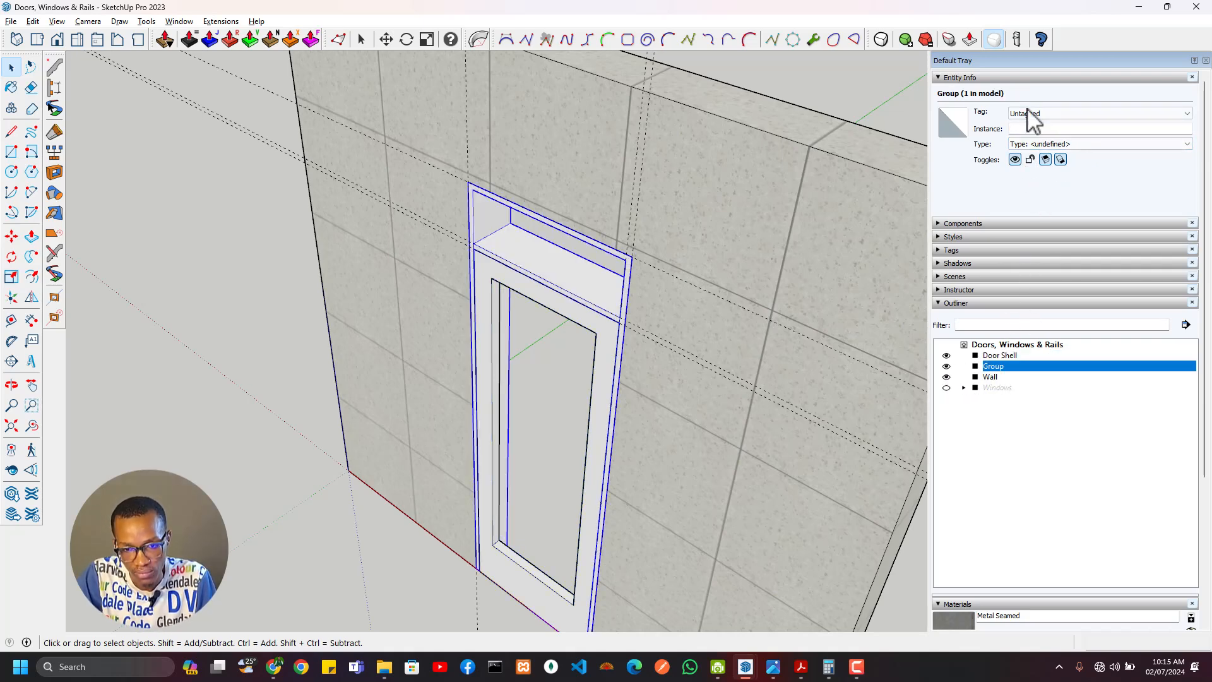
click(1022, 129)
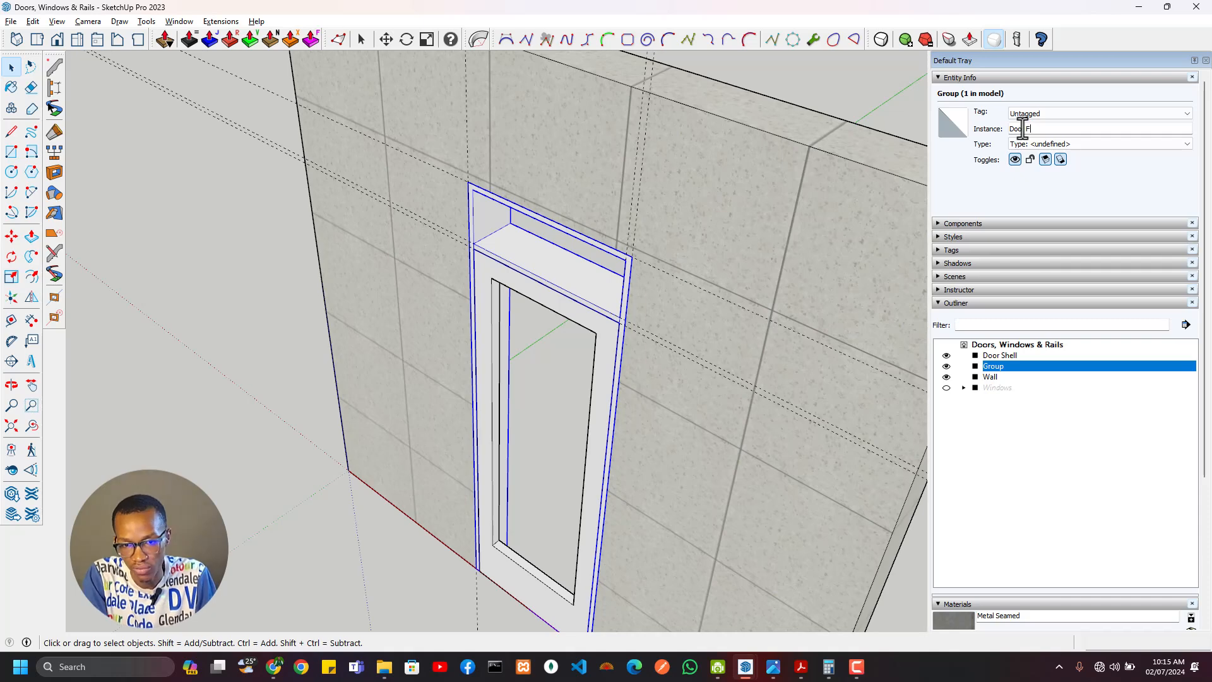
text(Door Frame)
key(Return)
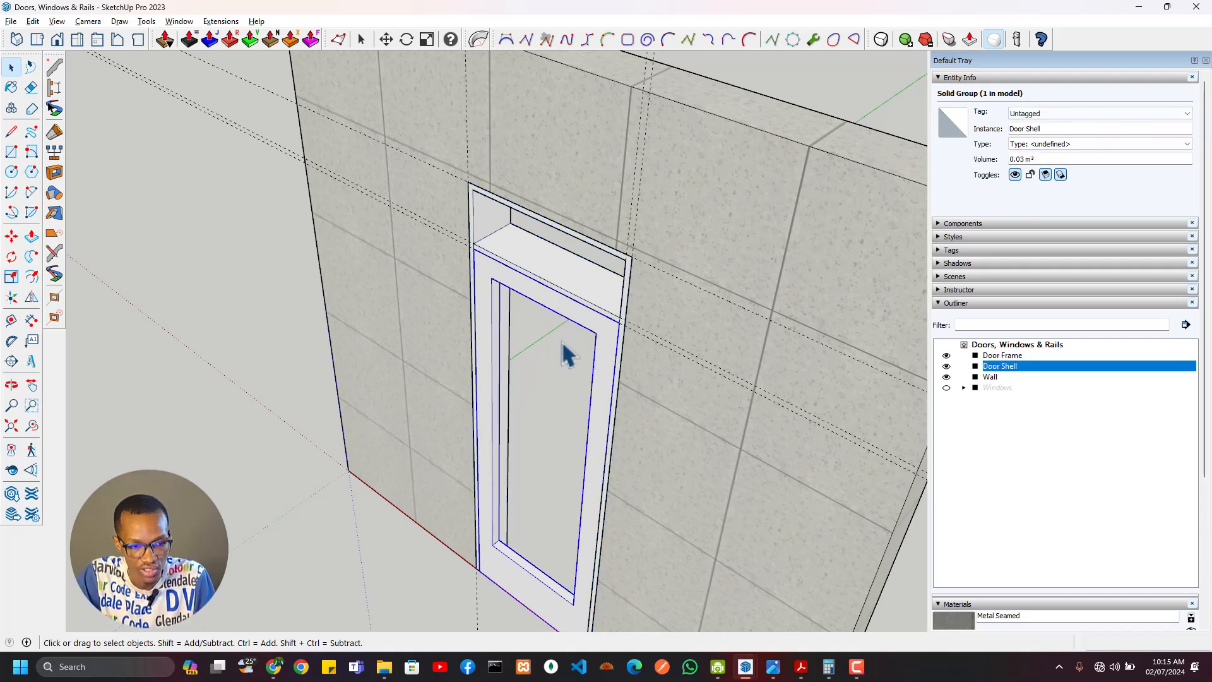
Step: Draw a rectangle from corner to corner of the Door Shell's opening to fill it with a face
scroll(492, 353, up, 3)
key(r)
click(489, 211)
shift+middle_drag(589, 600, 582, 227)
click(617, 576)
scroll(641, 403, down, 3)
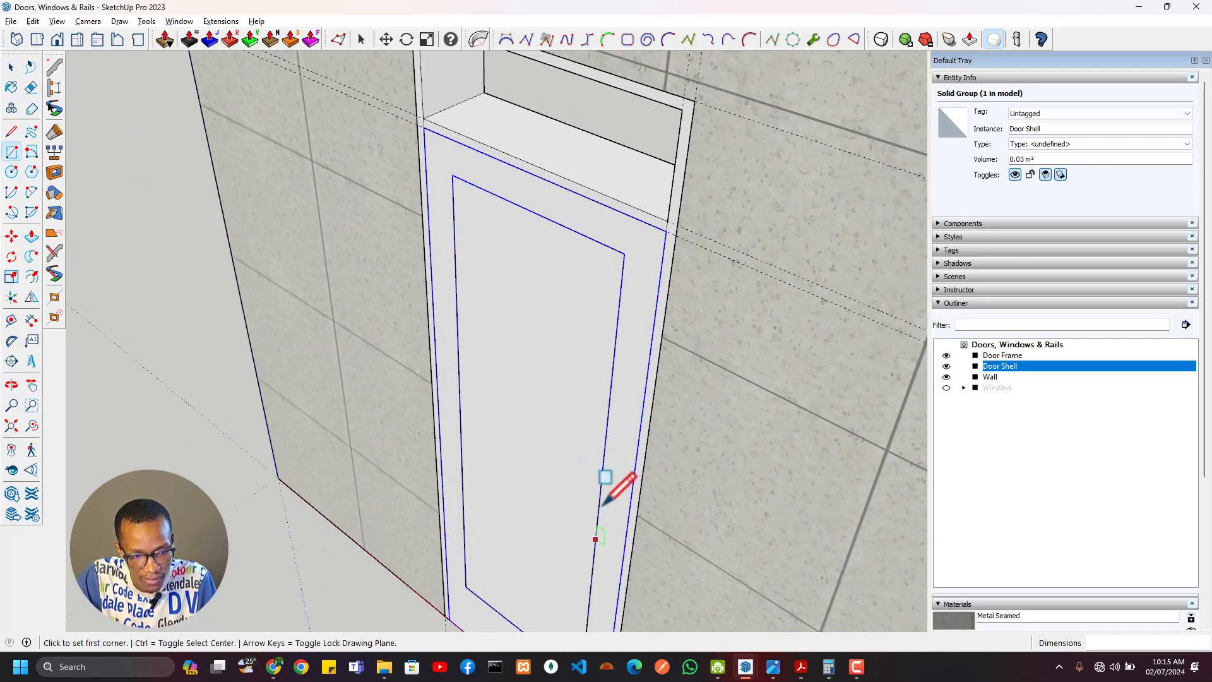
Step: Examine the glazing-bar layout of the door elevations on page 6 of the PDF drawings
key(alt+Tab)
ctrl+scroll(990, 465, down, 5)
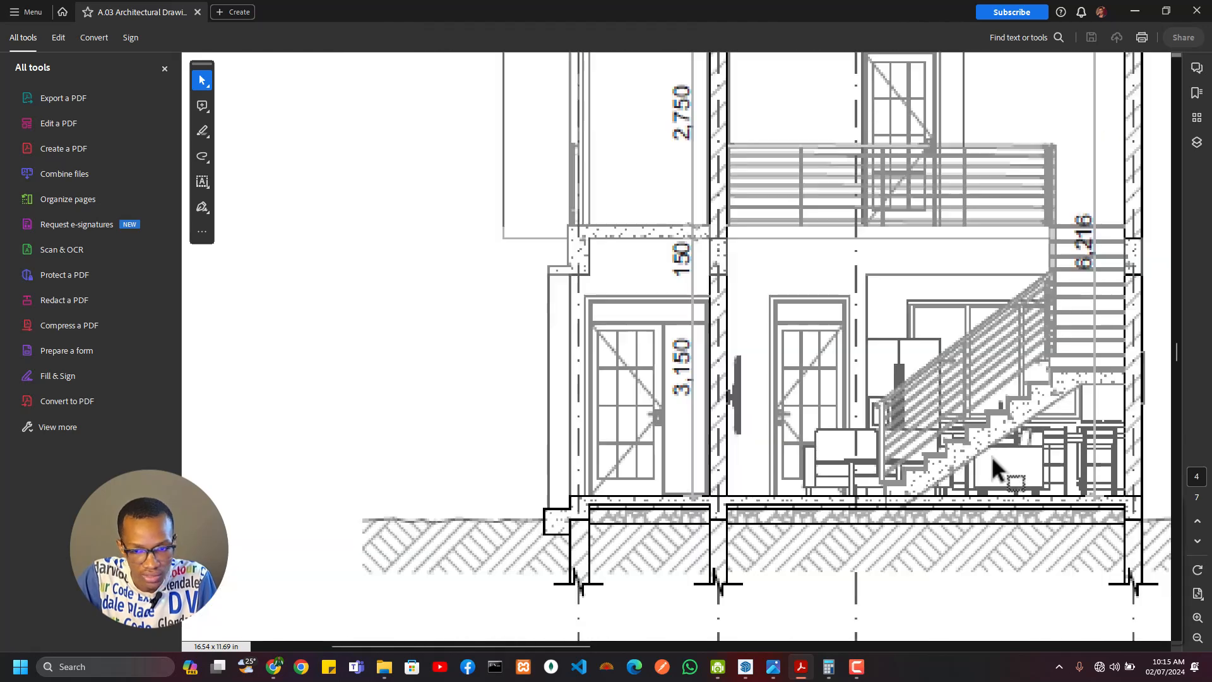
scroll(870, 472, down, 3)
scroll(870, 472, down, 15)
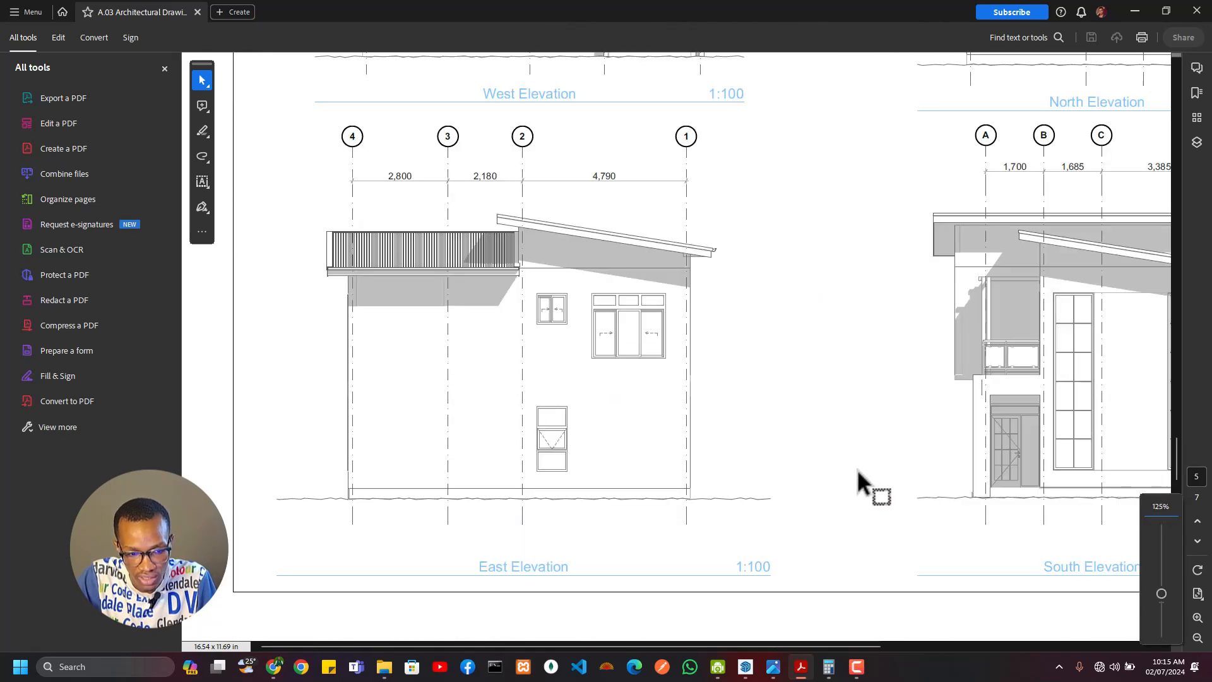
scroll(492, 557, down, 3)
ctrl+scroll(453, 458, up, 6)
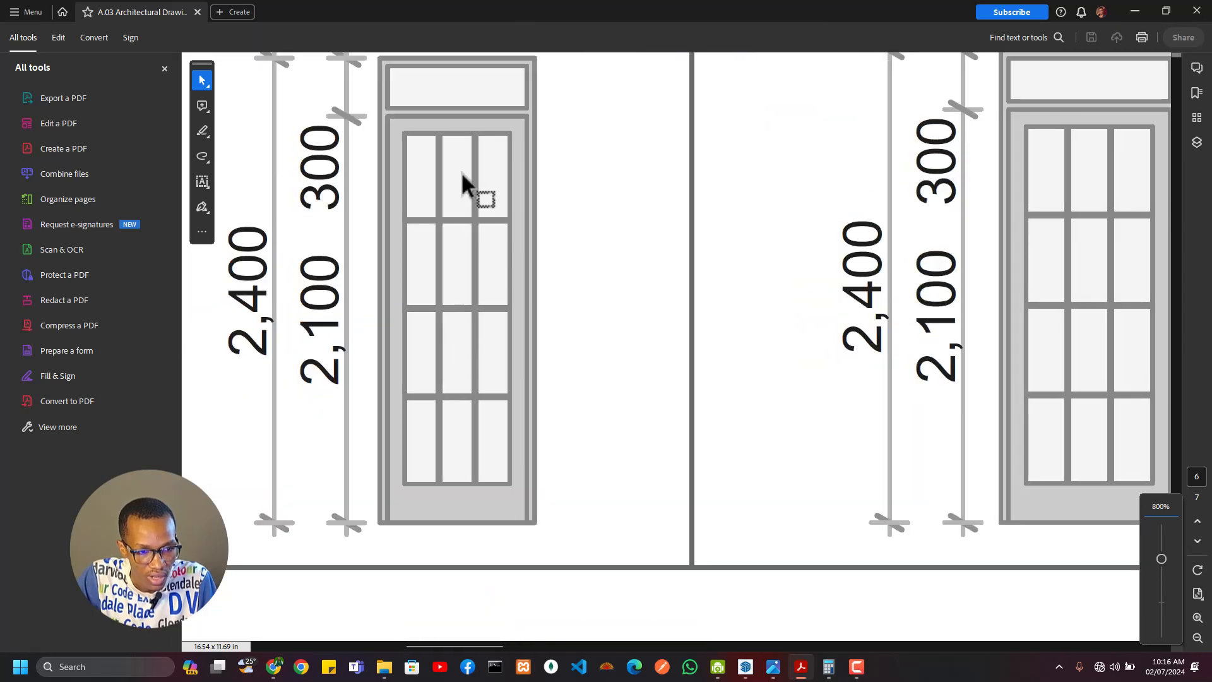
key(alt+Tab)
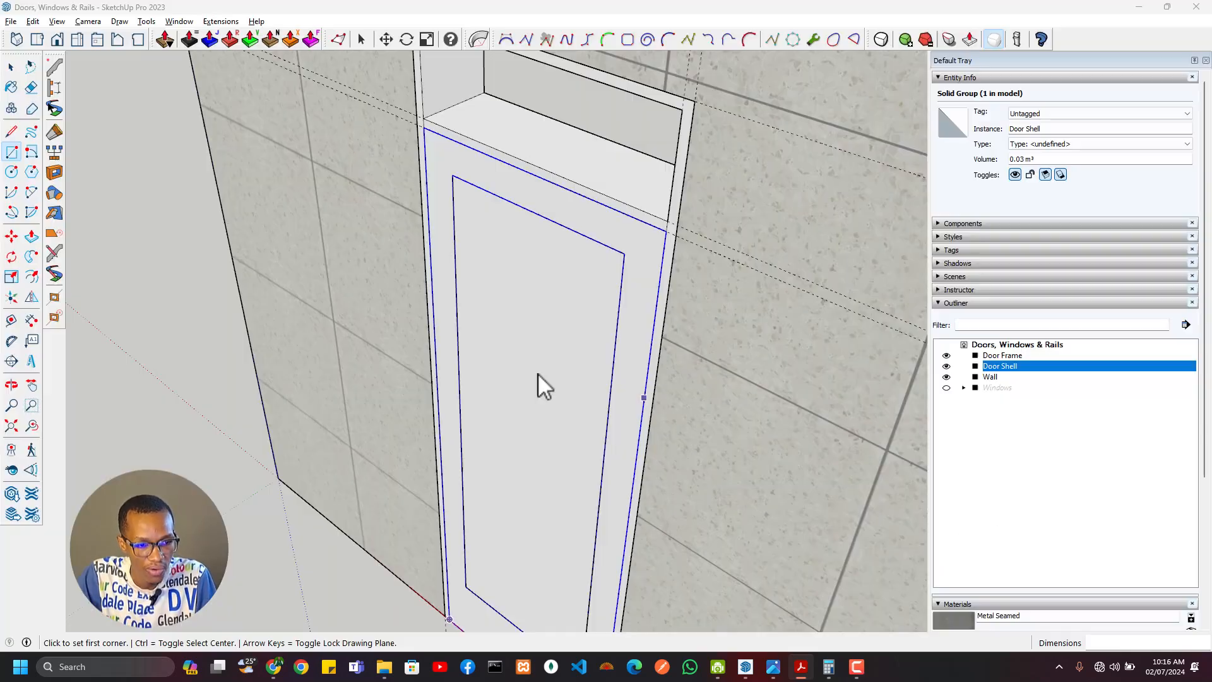
Step: Place a horizontal guide 1700/4 mm below the top edge of the leaf's glazed opening
key(t)
click(553, 221)
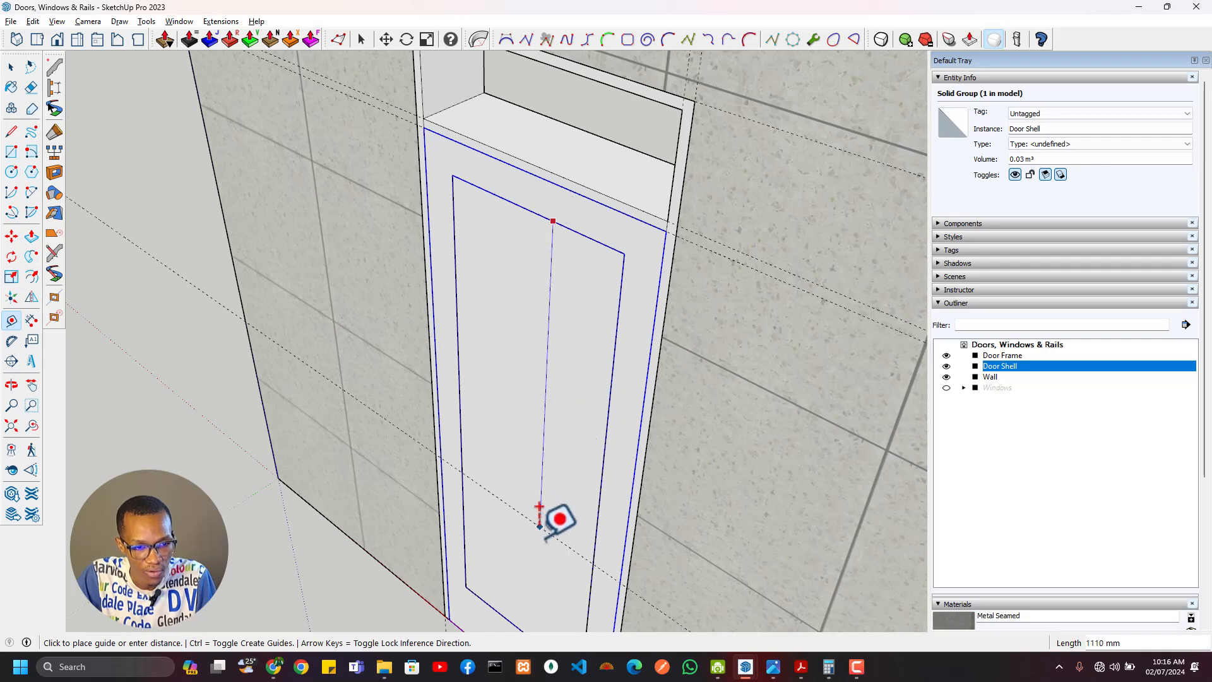
mouse_move(533, 534)
middle_down()
mouse_move(559, 514)
mouse_move(532, 558)
middle_up()
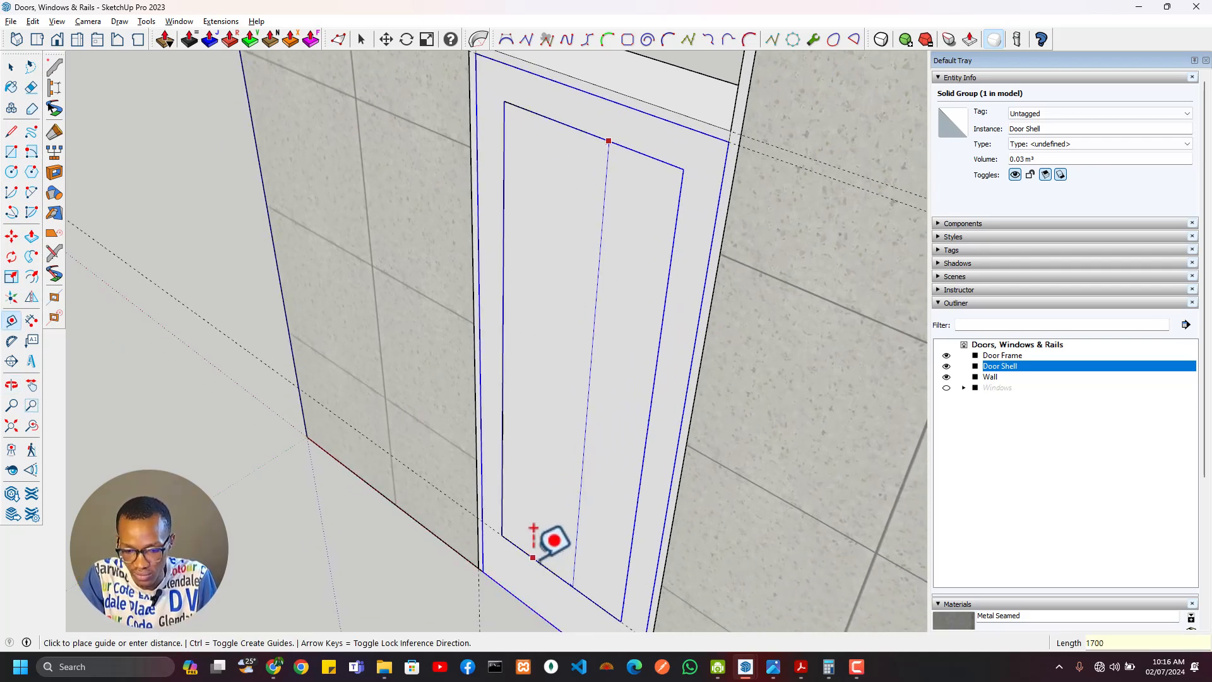
click(533, 557)
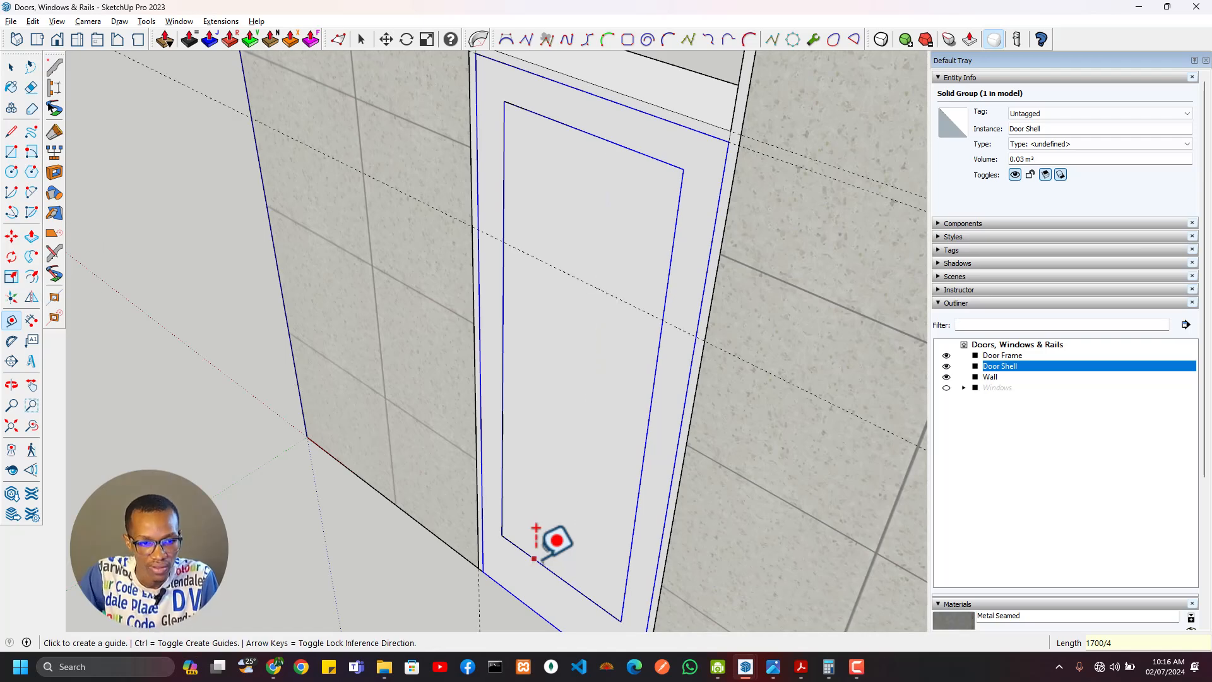
key(space)
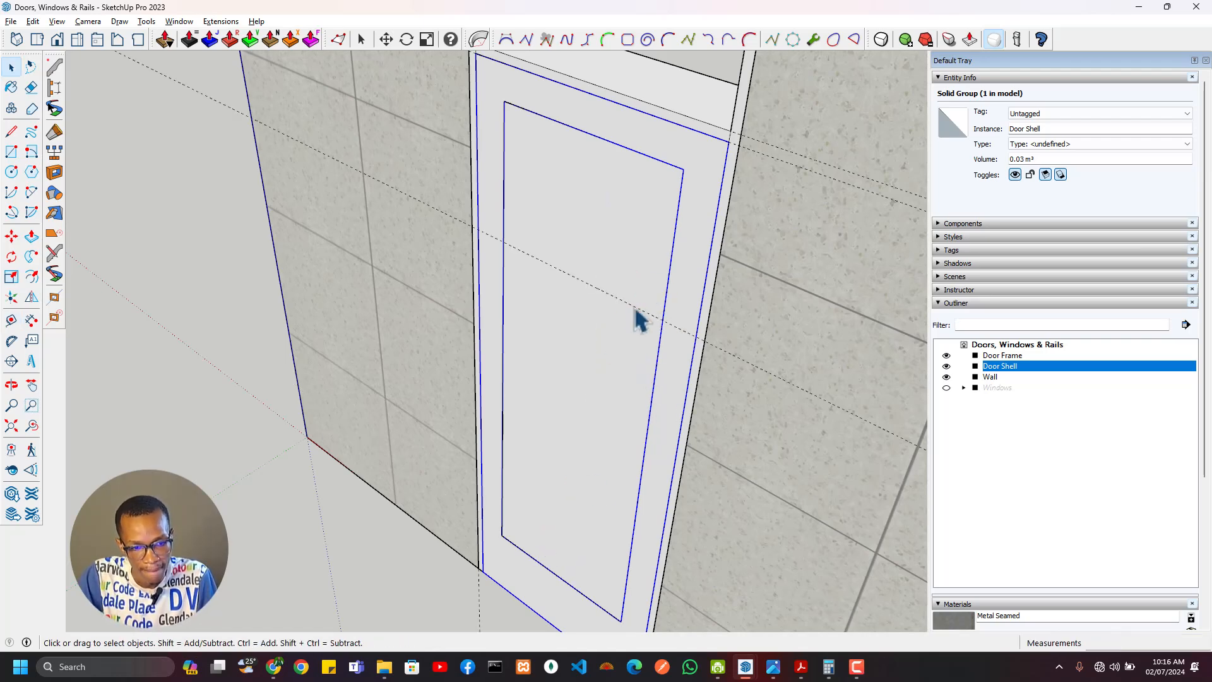
Step: Try to place a guide 1700 mm below the first horizontal glazing guide
click(635, 310)
shift+middle_drag(572, 318, 563, 289)
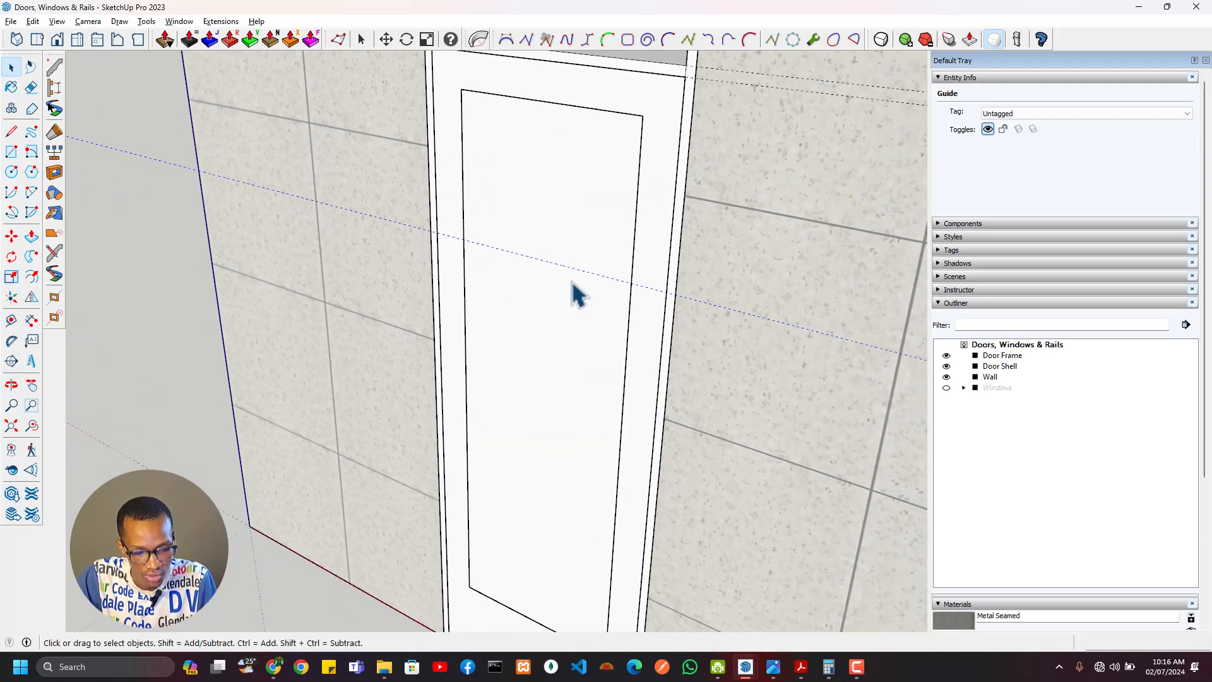
key(t)
click(583, 270)
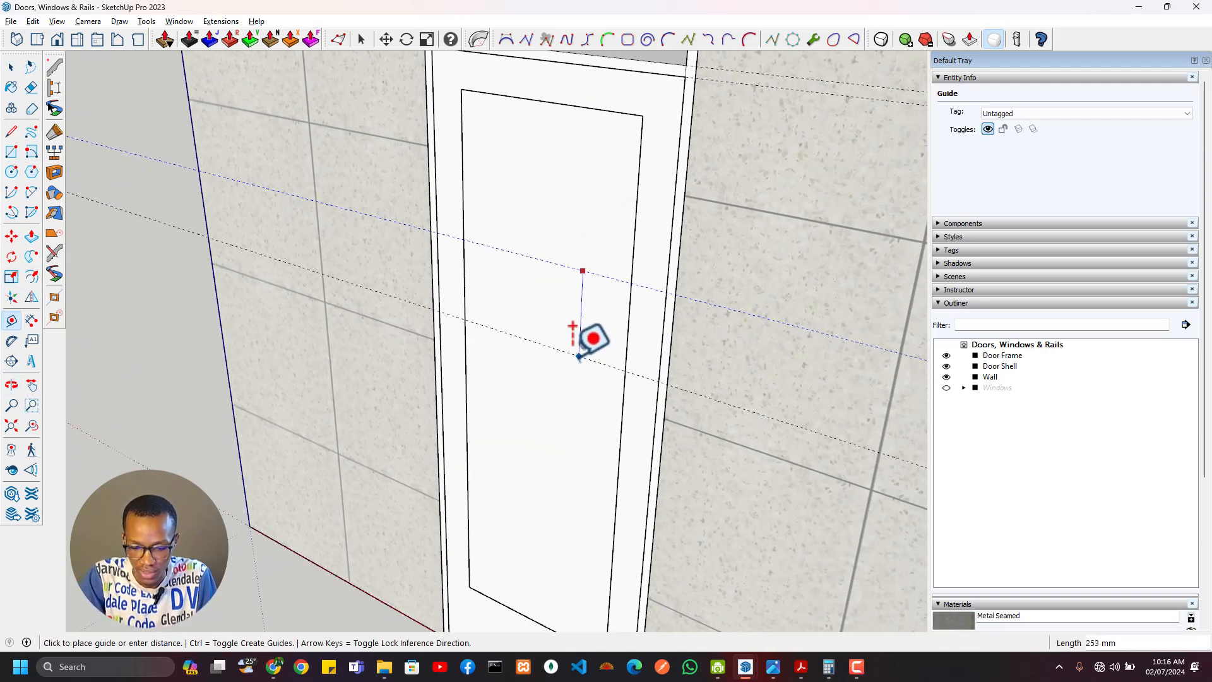
text(1700)
key(Return)
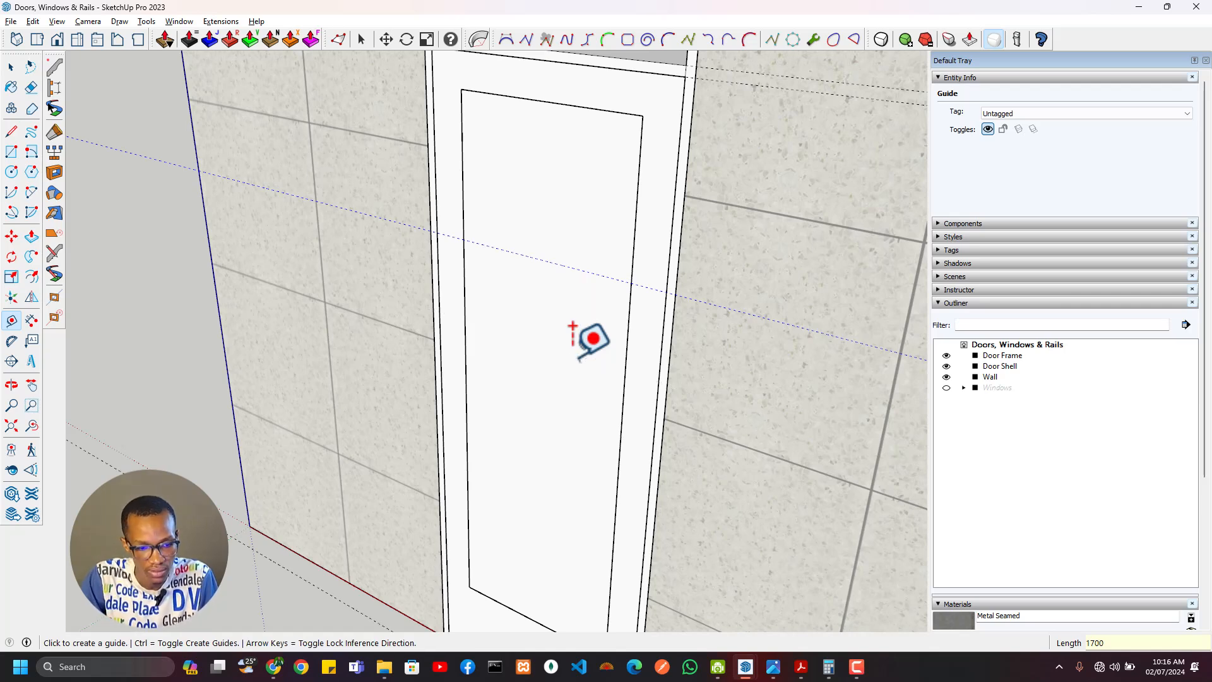
Step: Place two more horizontal guides across the opening, each 1700/4 mm below the previous one
click(592, 272)
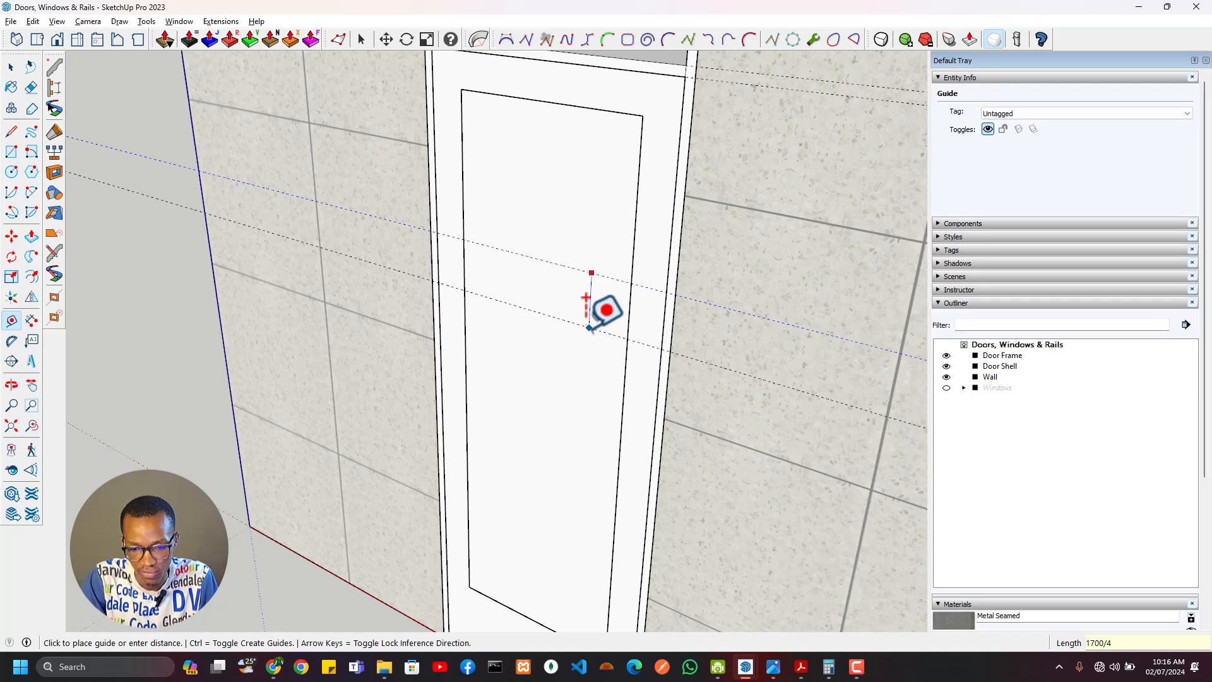
key(Return)
click(584, 413)
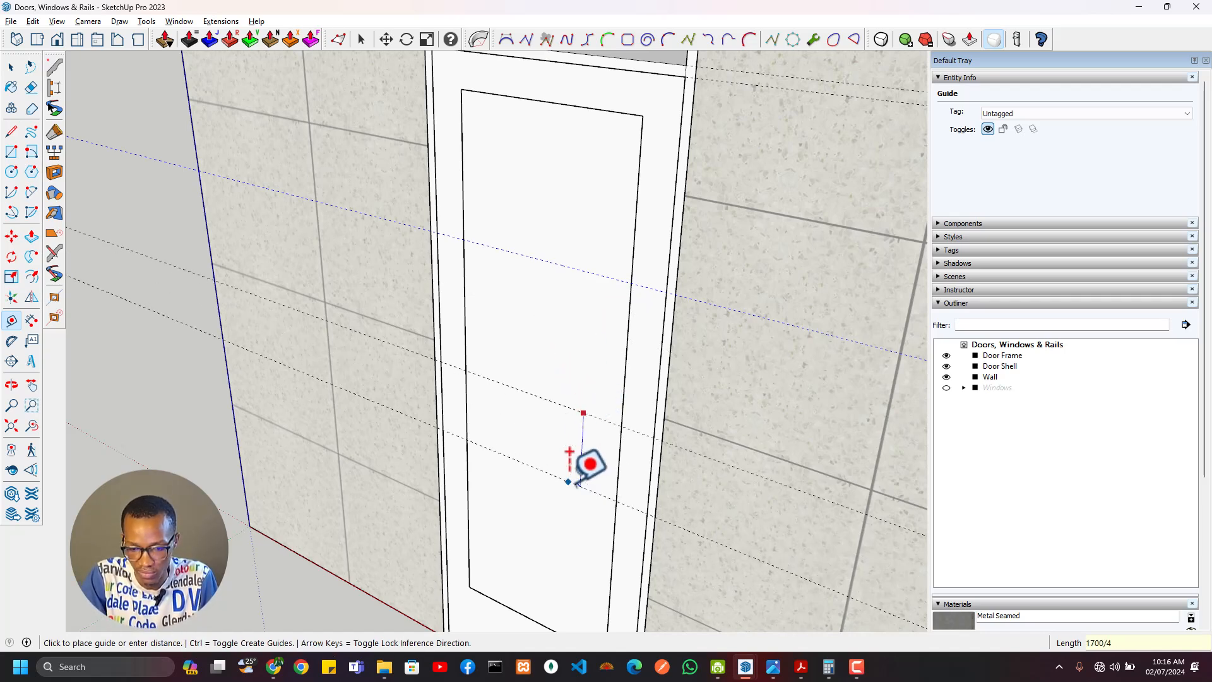
key(Return)
scroll(485, 378, down, 2)
key(r)
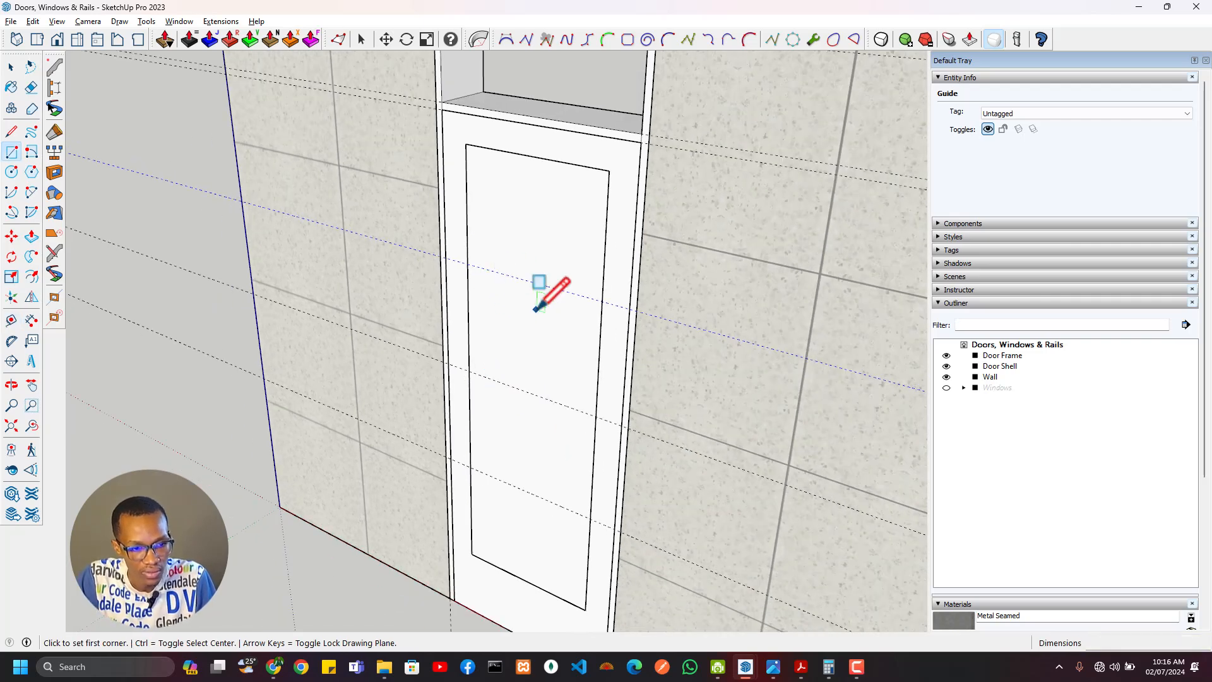
Step: Place two vertical guides across the glazed opening, at successive offsets of 550/3 mm from its left edge
scroll(494, 362, up, 3)
key(t)
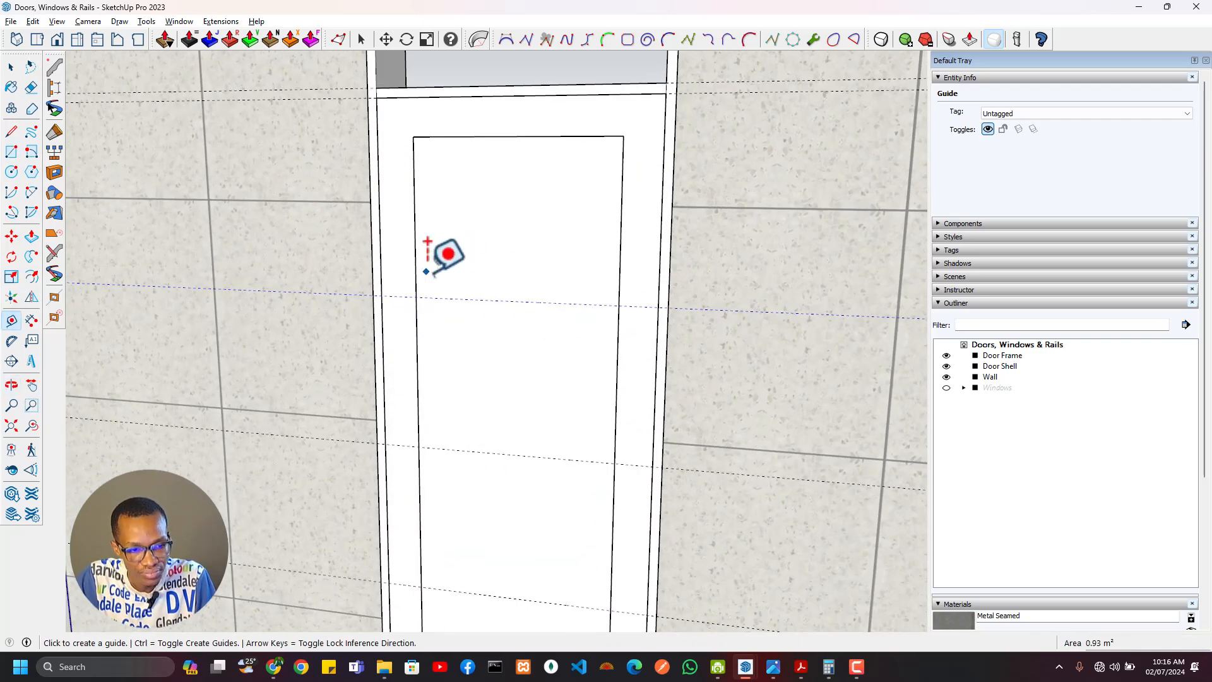
key(alt+Tab)
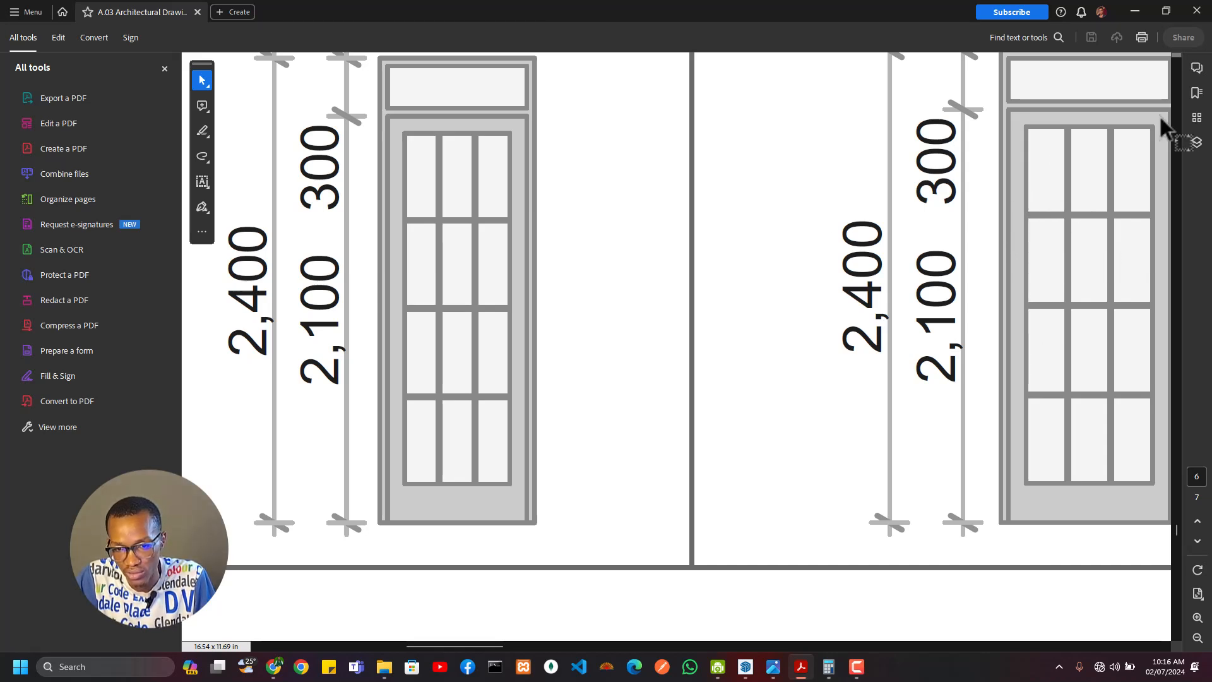
key(alt+Tab)
click(415, 231)
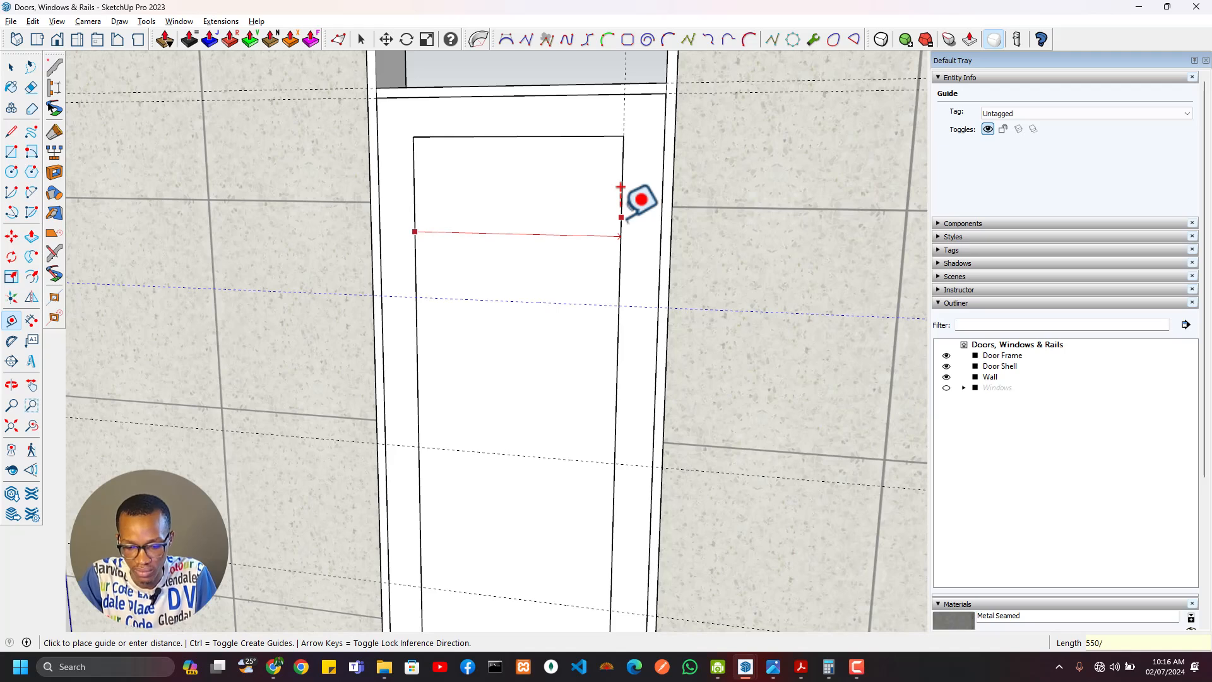
key(Return)
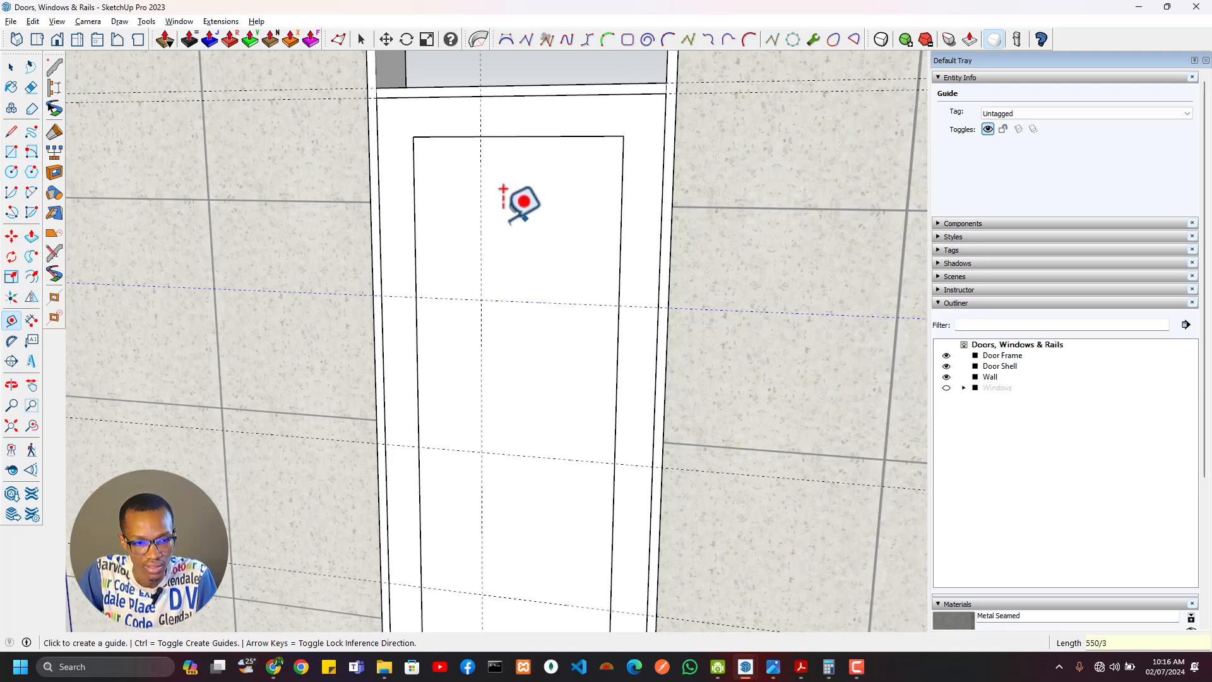
click(480, 219)
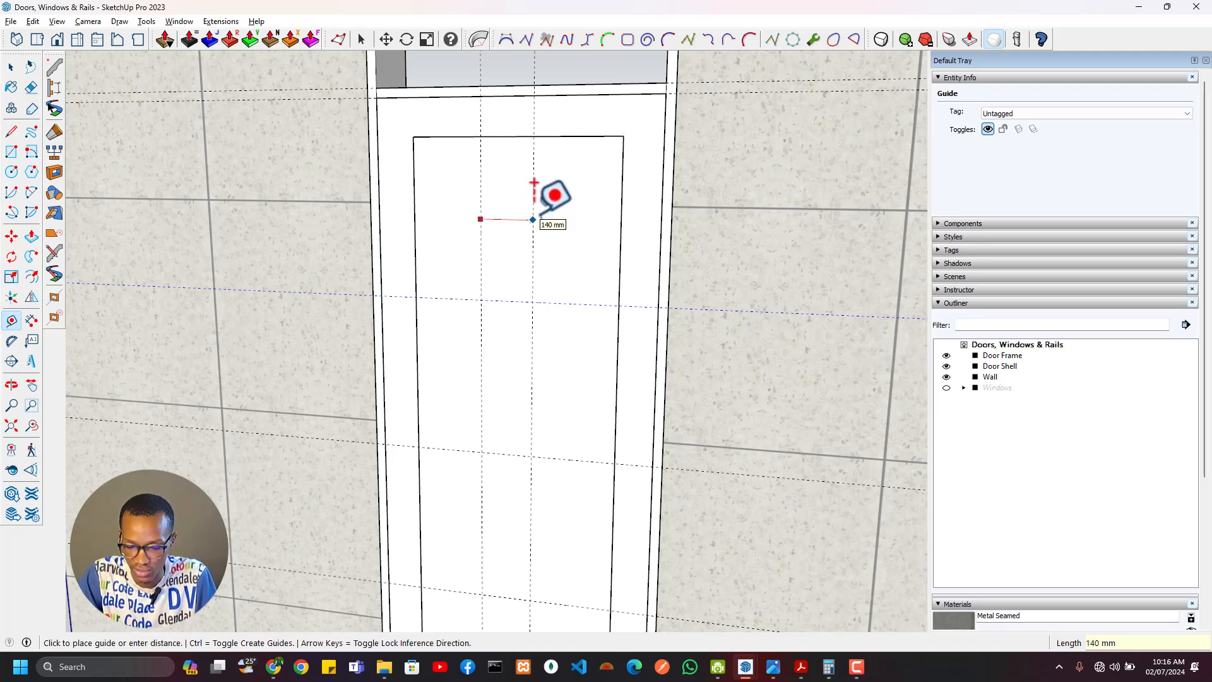
text(550/)
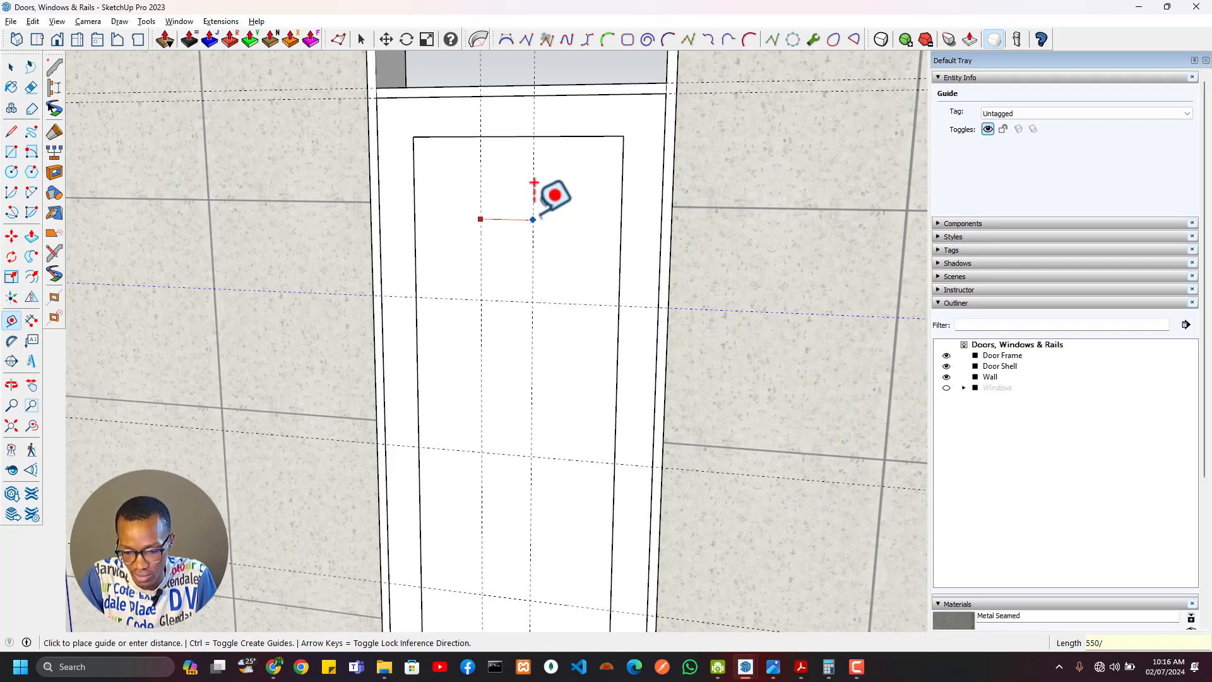
text(3)
key(Return)
Step: Place vertical guides 15 mm to either side of the first vertical glazing guide
scroll(498, 158, up, 4)
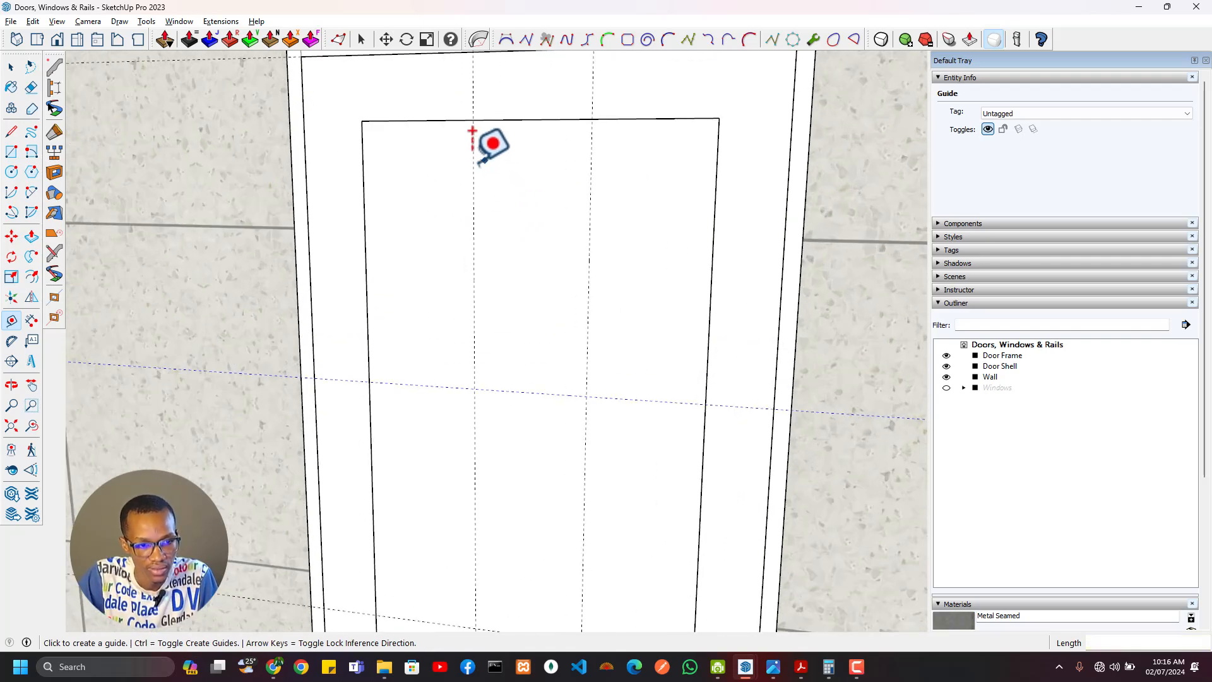
key(space)
click(514, 237)
scroll(514, 237, up, 2)
key(t)
click(489, 123)
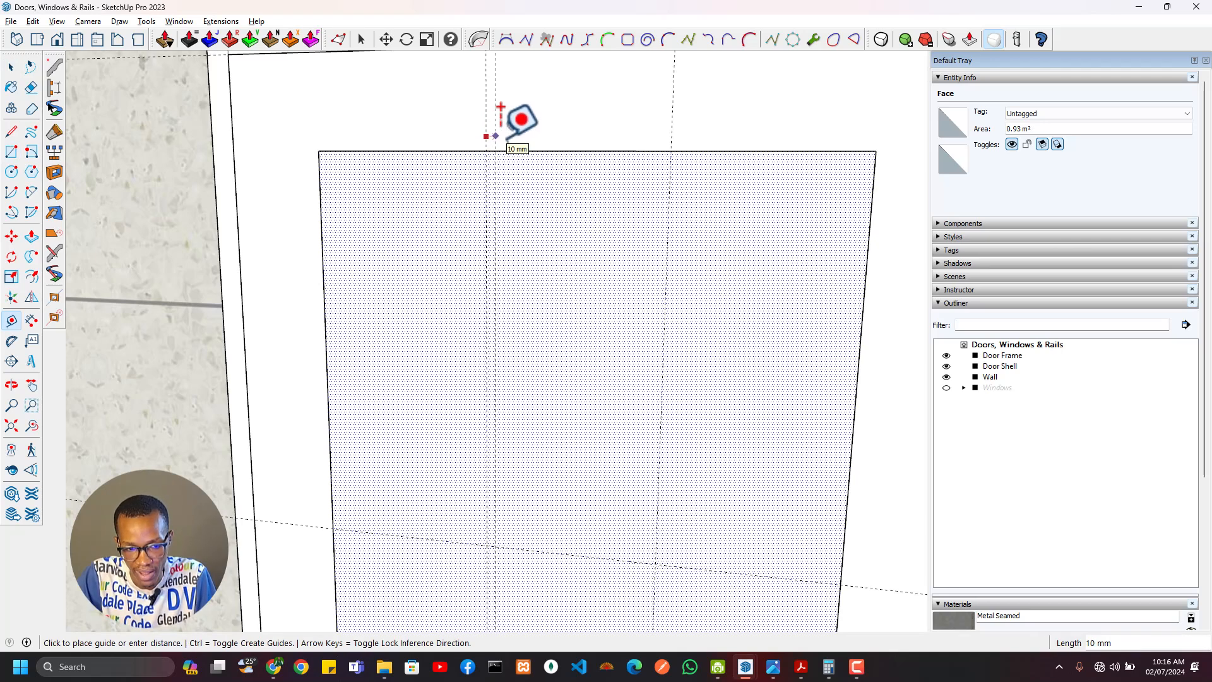
key(alt+Tab)
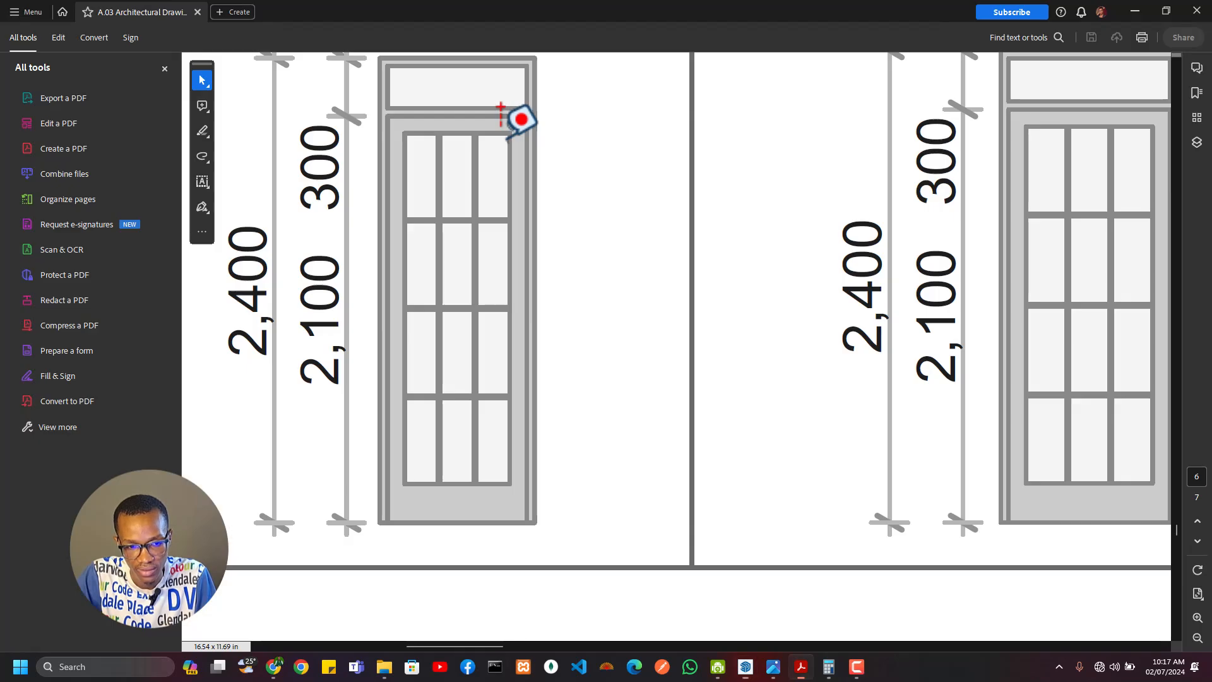
key(alt+Tab)
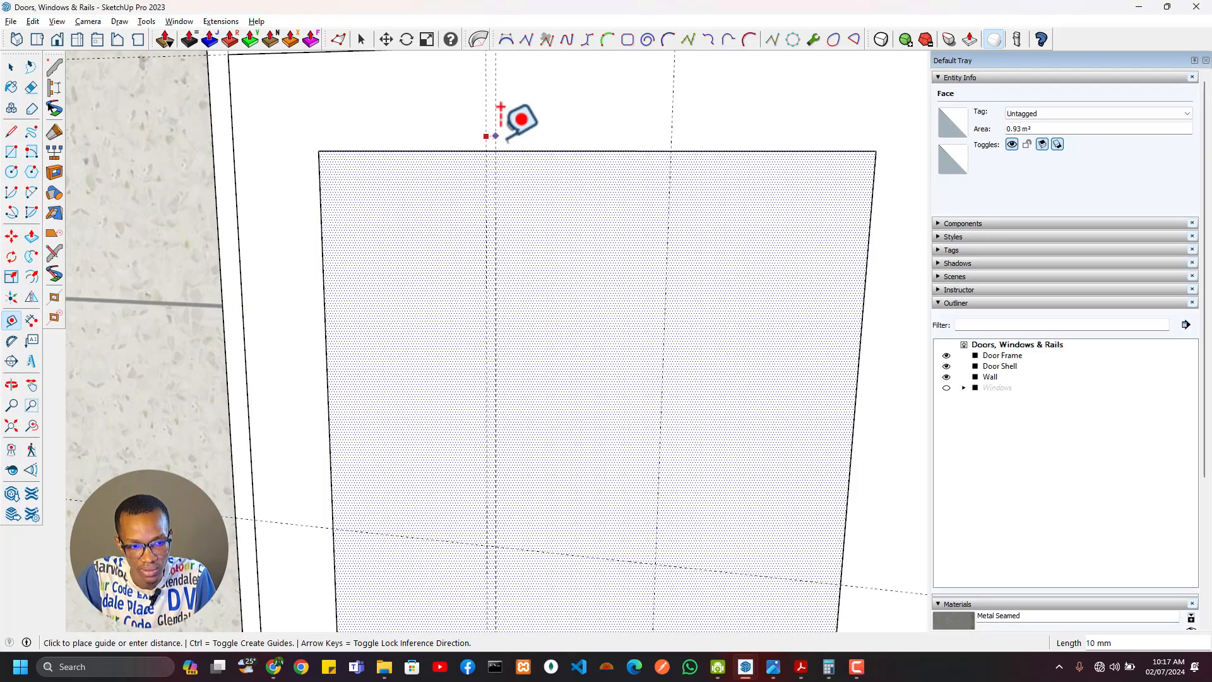
key(alt+Tab)
key(alt+Tab)
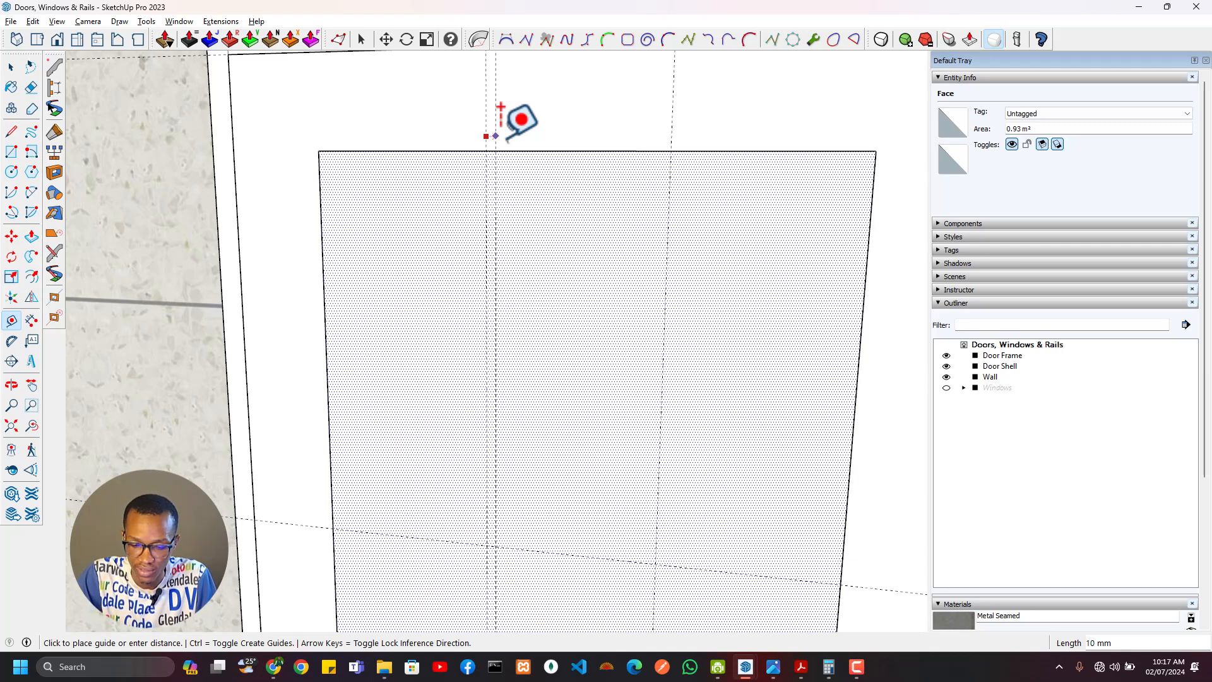
key(Return)
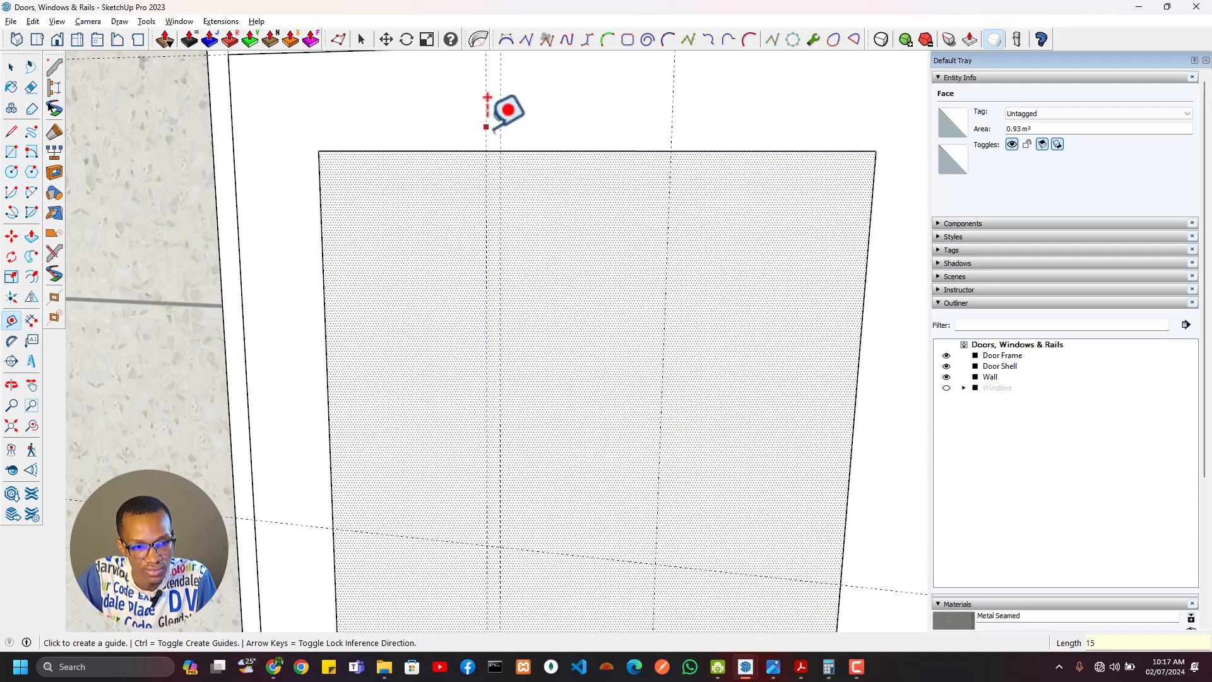
click(498, 108)
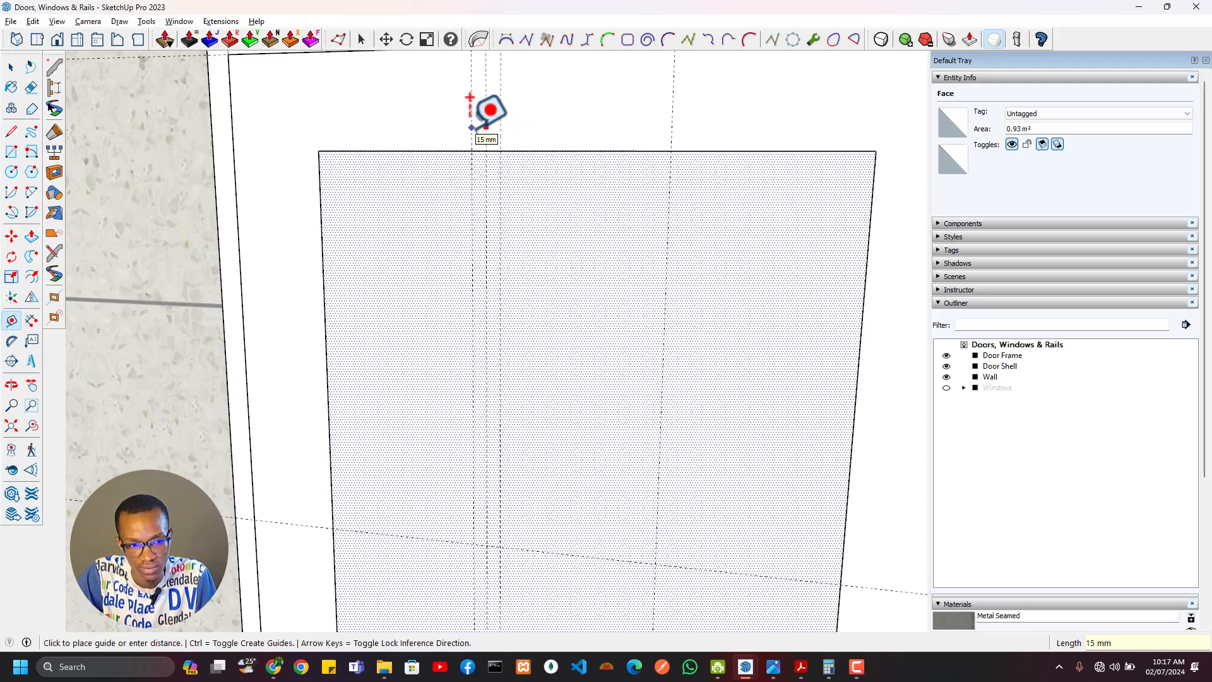
Step: Draw a rectangle between the two 15 mm offset guides over the full height of the glazed opening
middle_drag(482, 108, 524, 154)
key(r)
click(505, 150)
scroll(495, 271, down, 5)
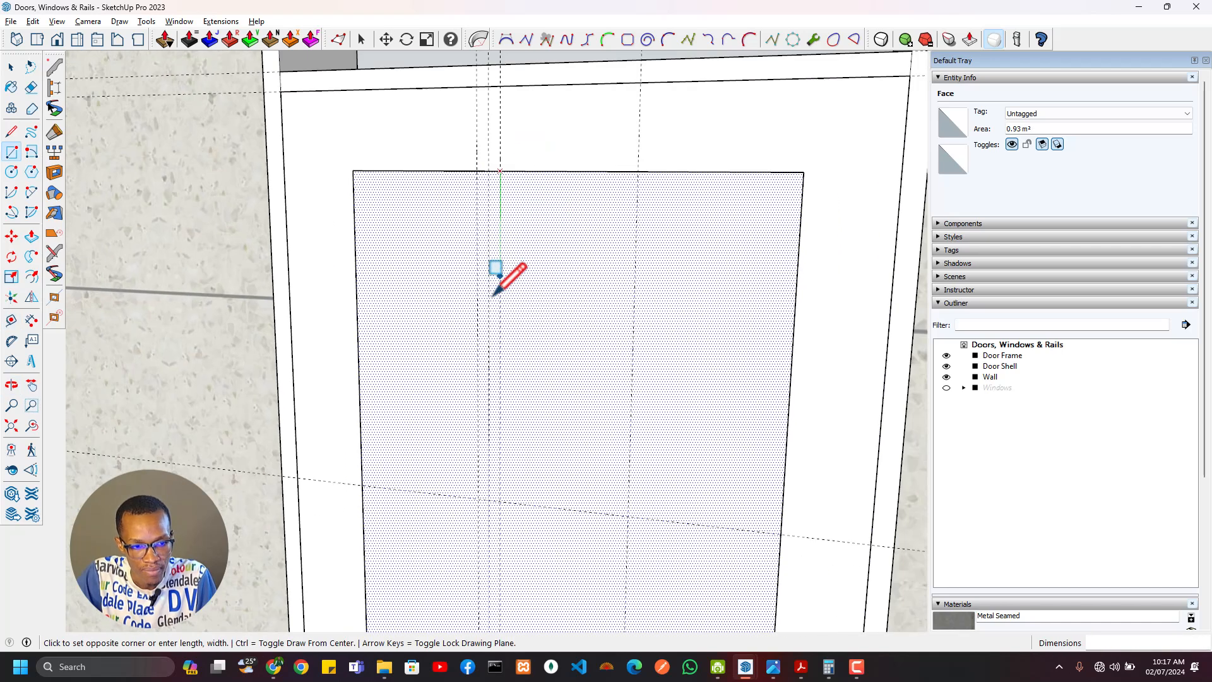
shift+middle_drag(504, 505, 569, 227)
shift+middle_drag(516, 466, 565, 355)
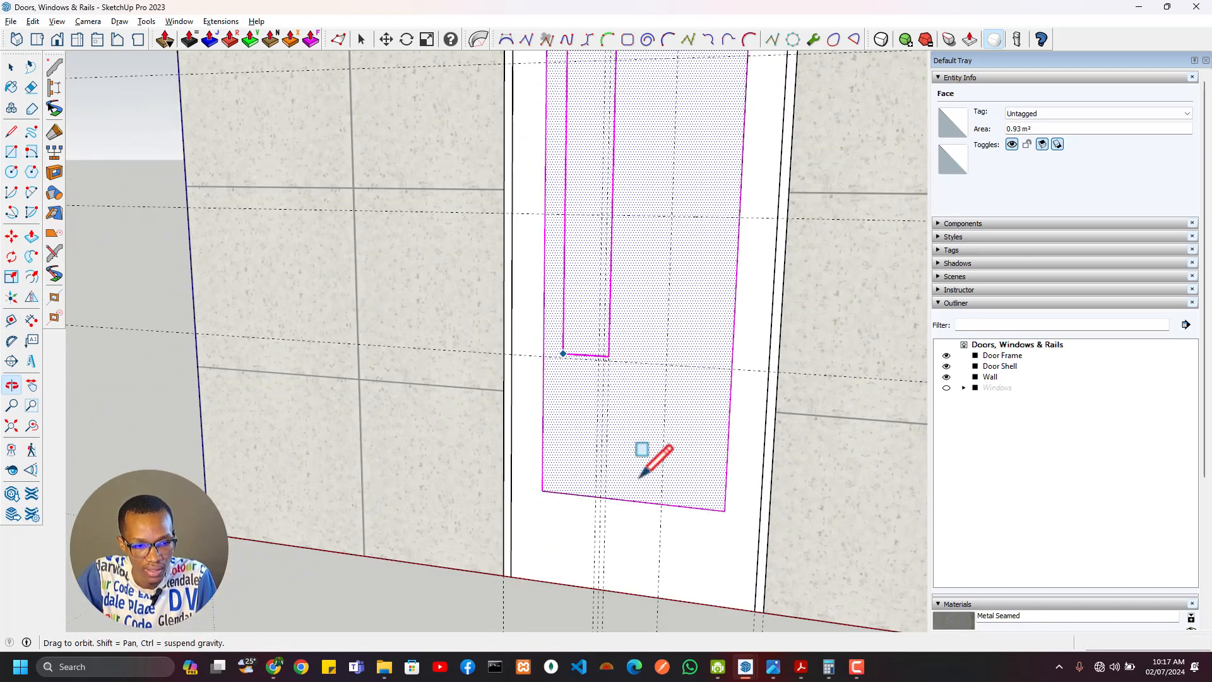
click(597, 494)
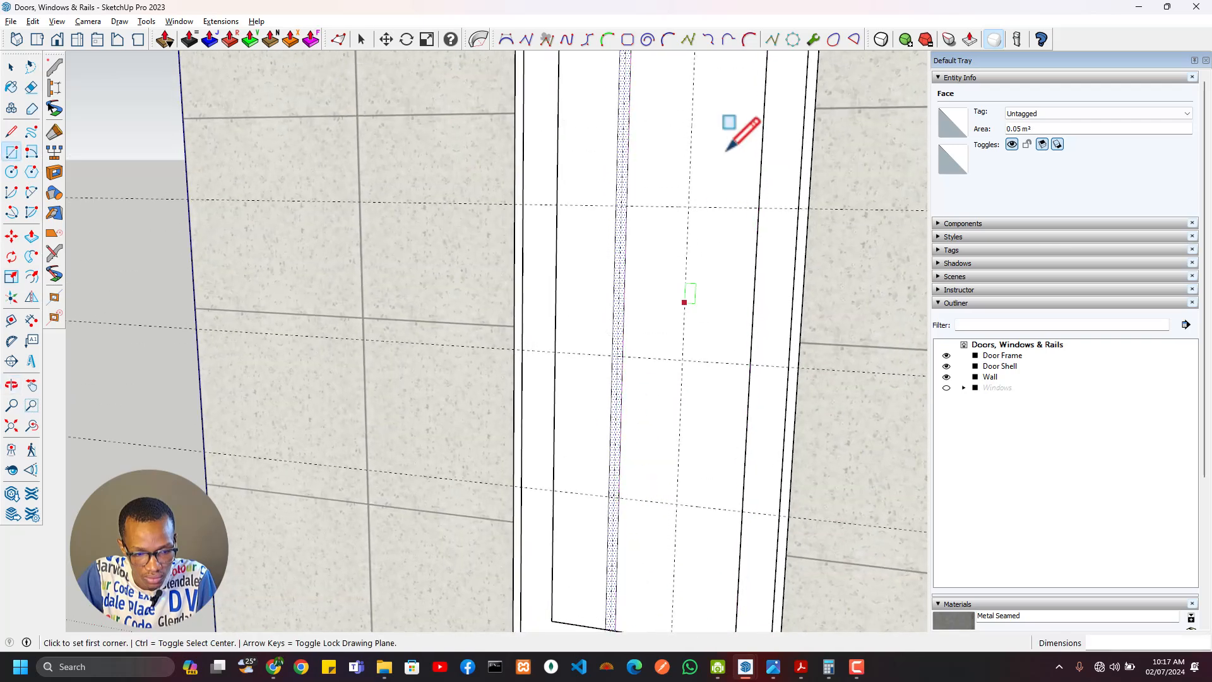
Step: Copy the vertical bar face from the first vertical guide to the second, aligned on its centreline
shift+middle_drag(682, 114, 613, 303)
scroll(544, 224, up, 2)
key(m)
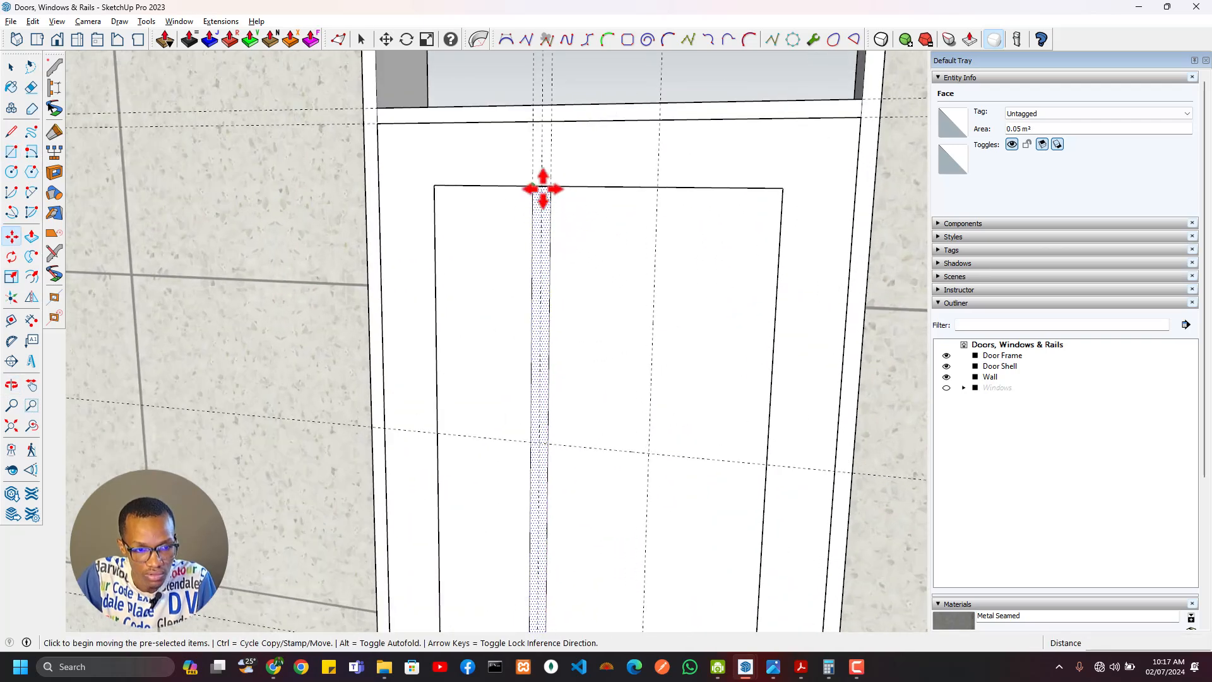
click(542, 188)
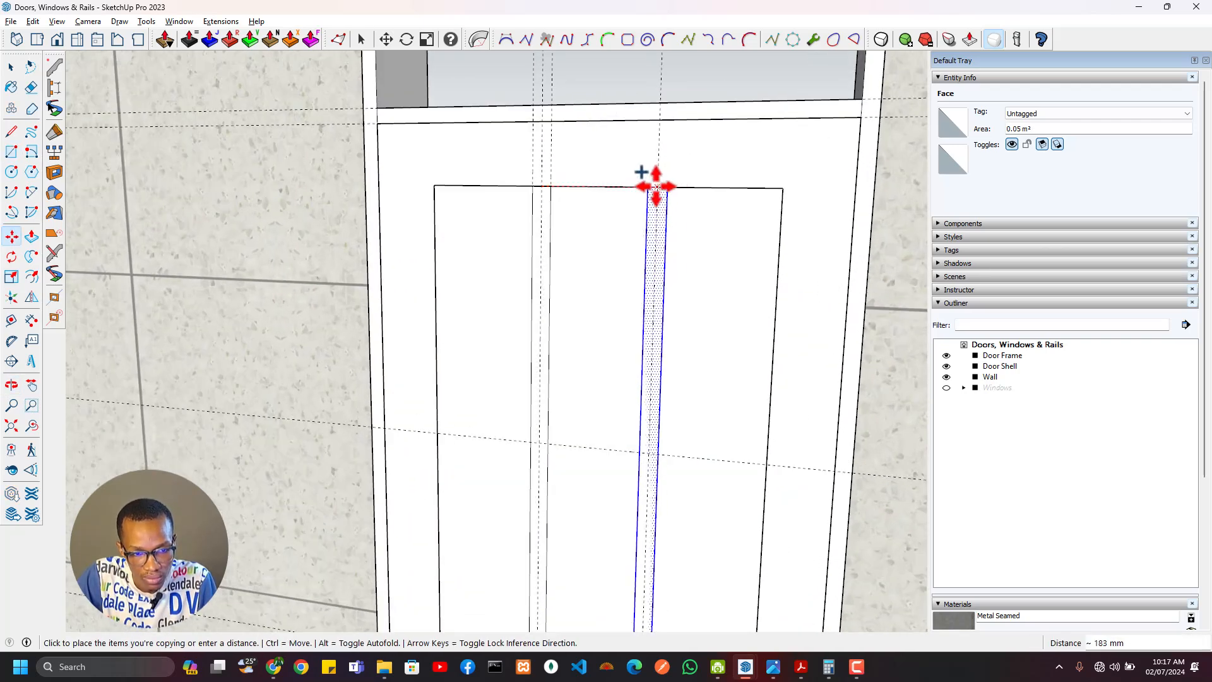
click(657, 201)
scroll(654, 339, down, 2)
shift+middle_drag(655, 339, 614, 311)
Step: Undo the two vertical bar faces and remove the 15 mm offset guides
key(space)
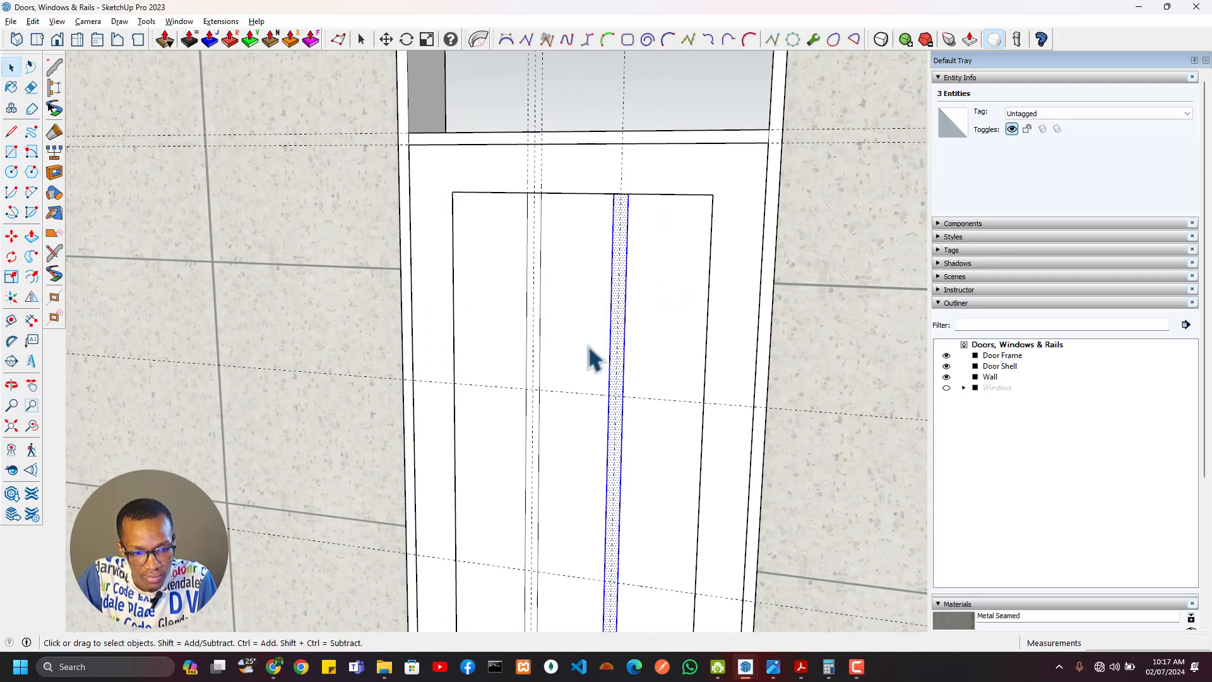
click(589, 348)
scroll(607, 231, up, 2)
key(ctrl+t)
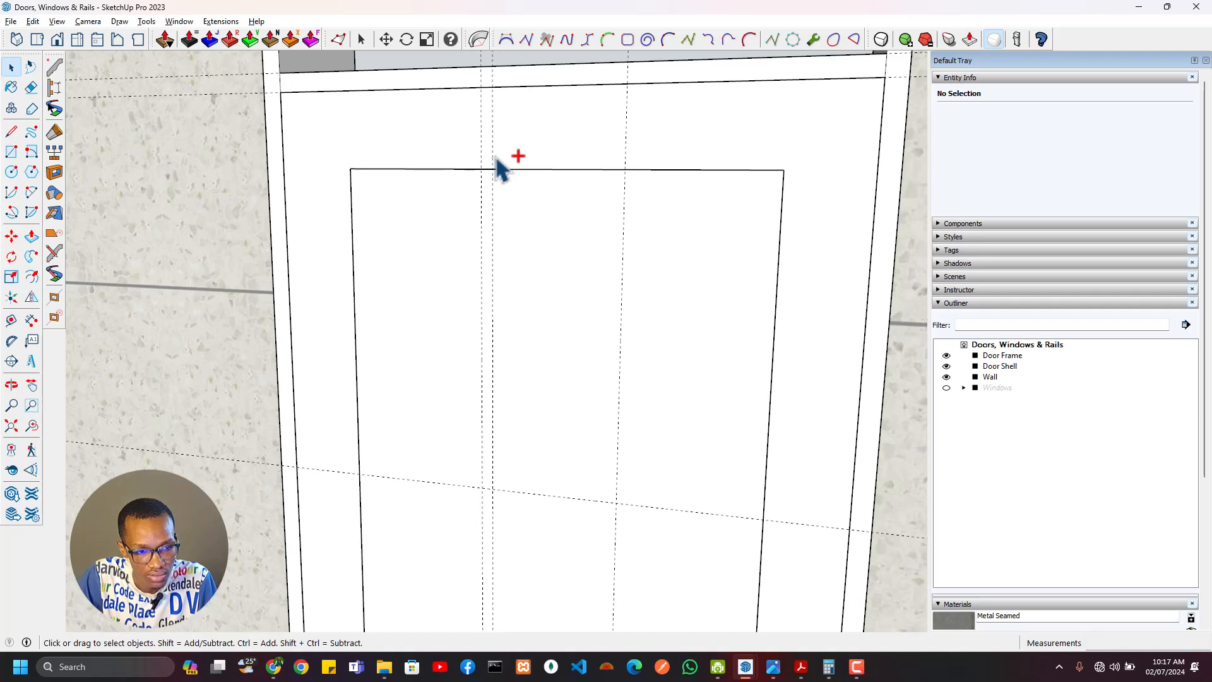
Step: Place vertical guides 10 mm to either side of the first vertical glazing guide
key(t)
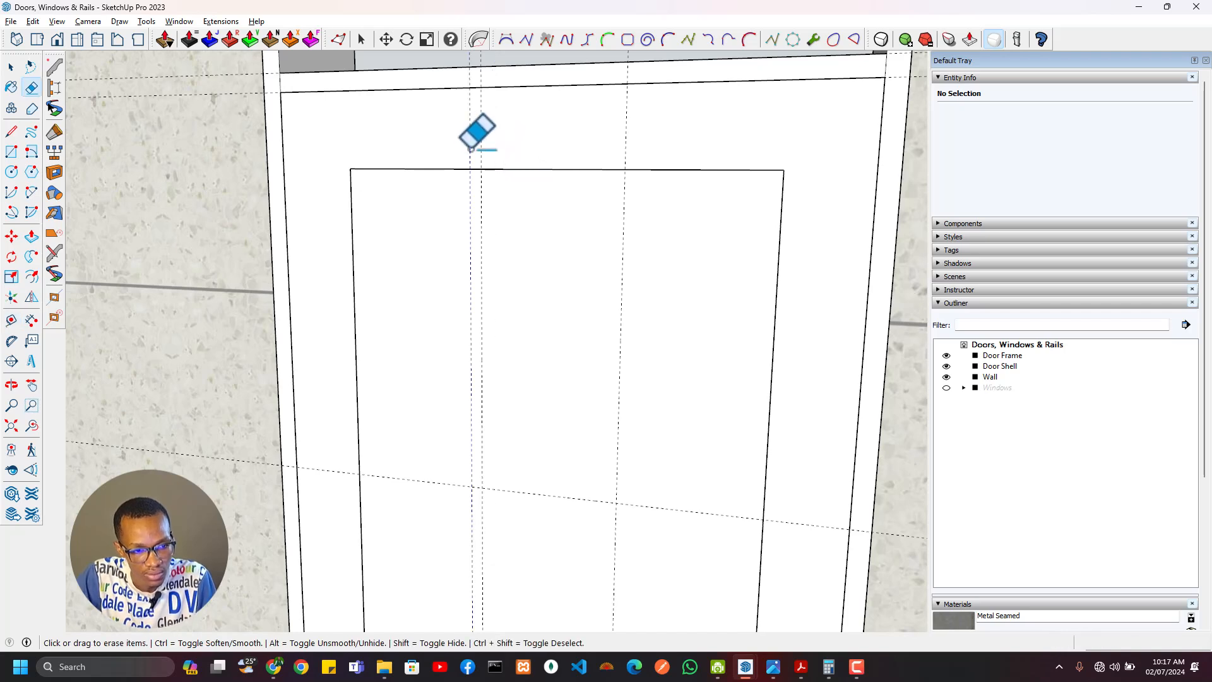
click(481, 118)
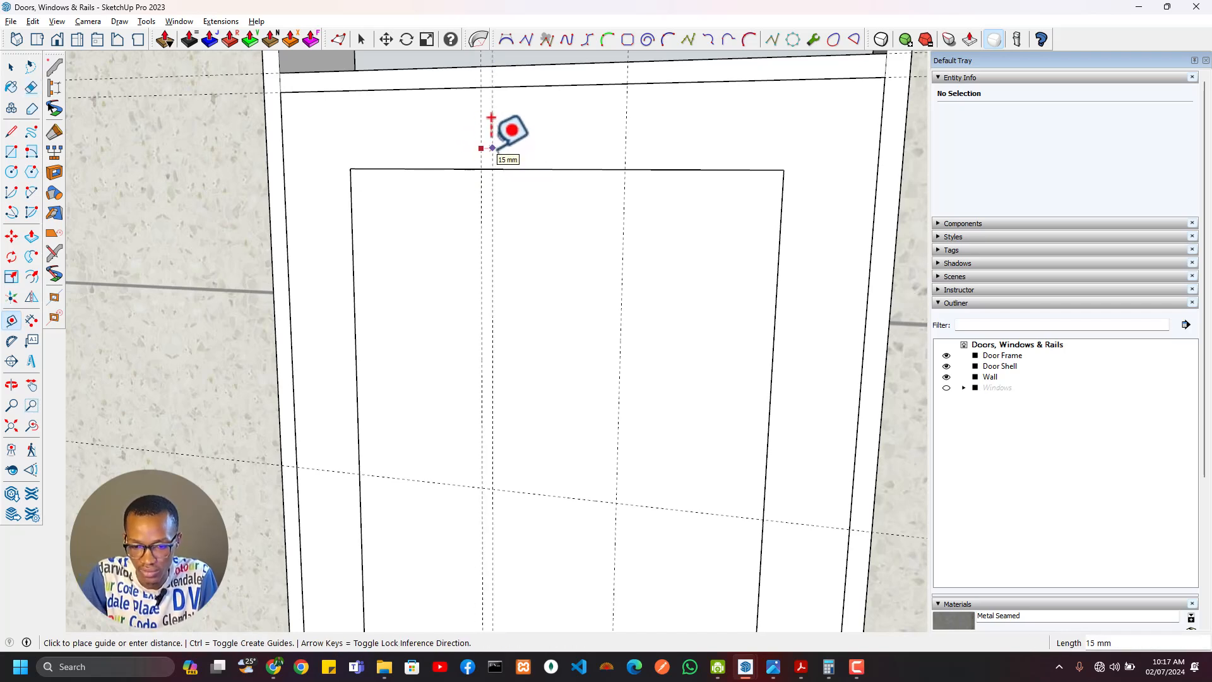
key(Return)
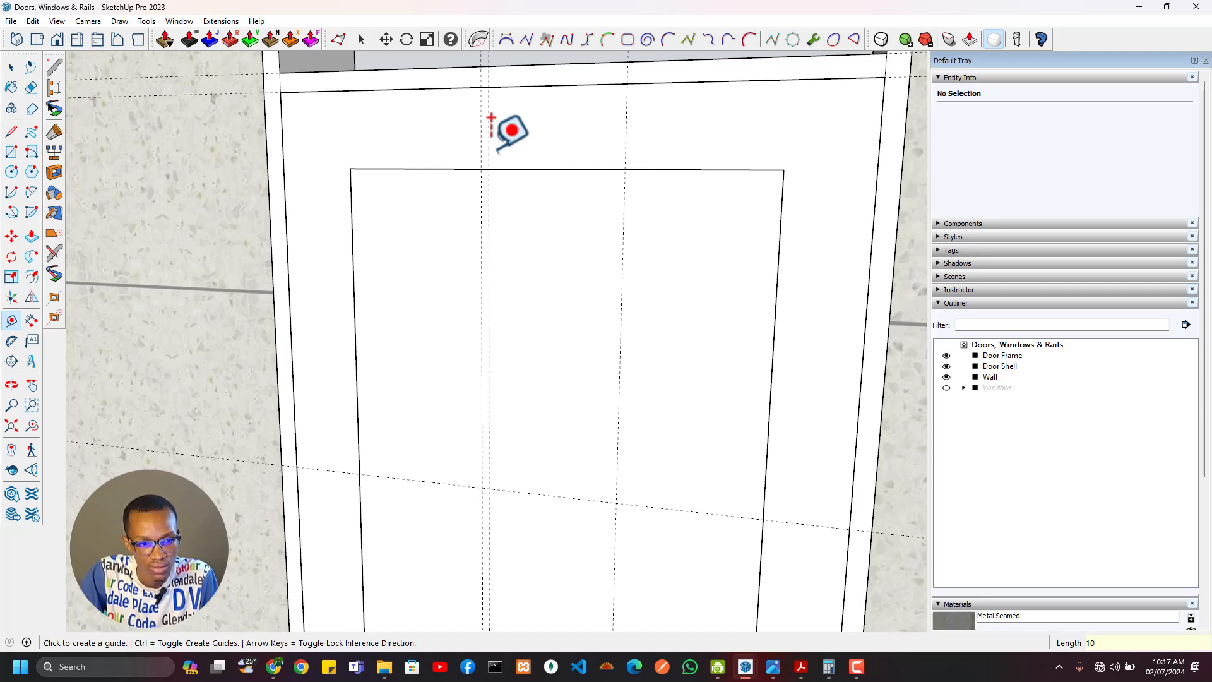
click(481, 106)
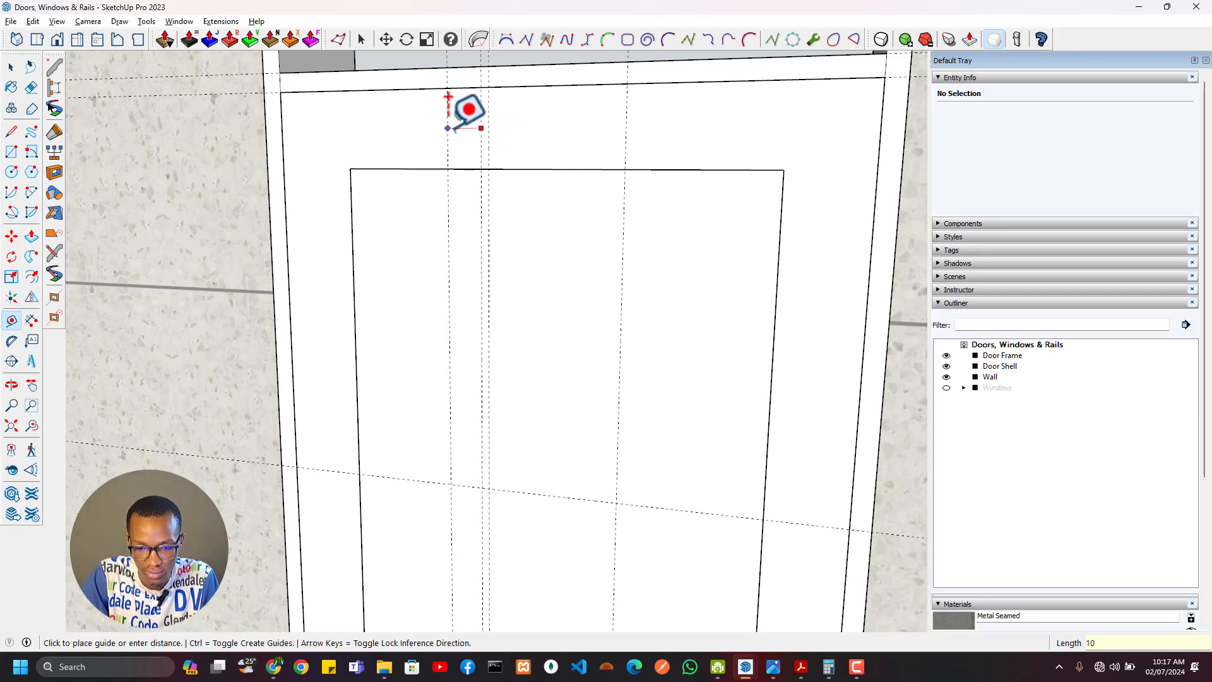
key(Return)
Step: Draw a rectangle between the two 10 mm offset guides from the top to the bottom edge of the opening
key(r)
click(490, 169)
scroll(492, 297, down, 2)
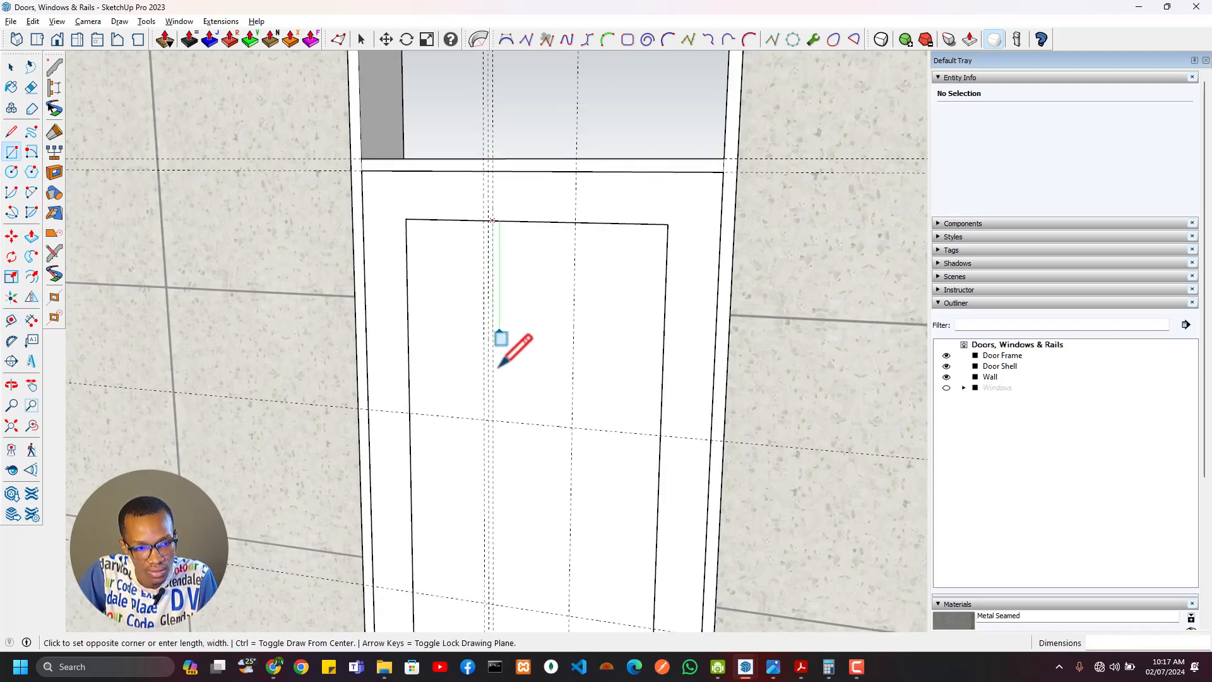
shift+middle_drag(499, 429, 513, 255)
shift+middle_drag(506, 525, 518, 355)
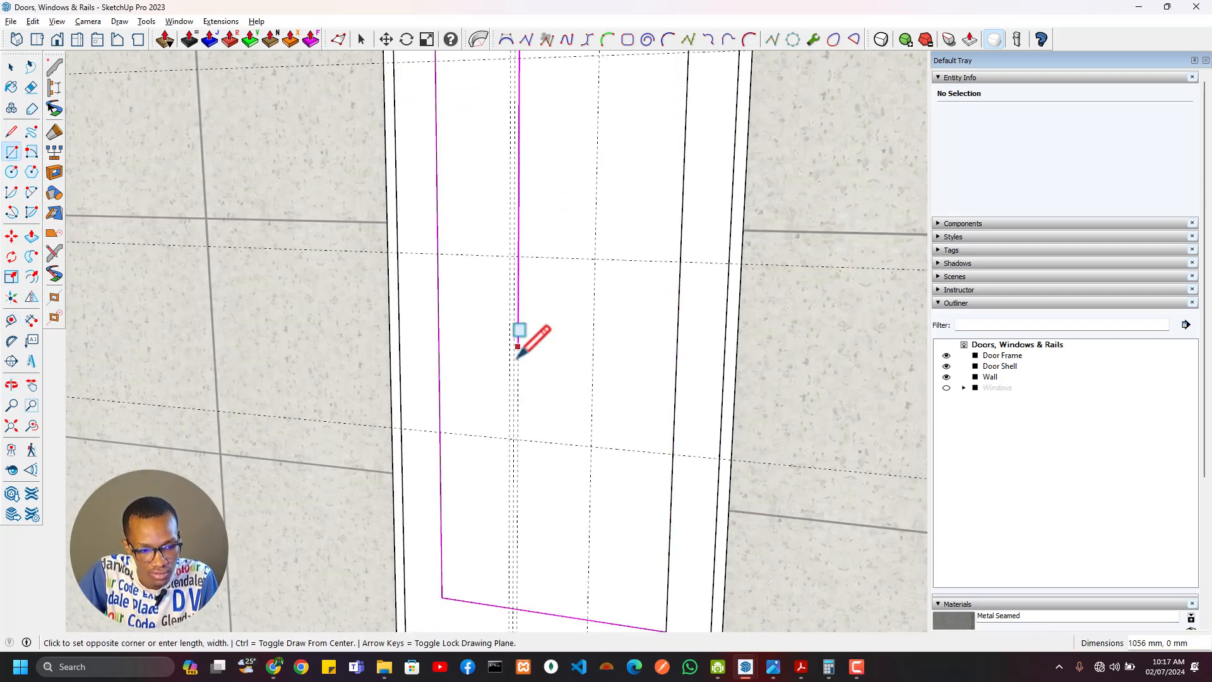
click(508, 606)
Step: Copy the narrow bar face from the first vertical guide to the second, using its top centre as base point
scroll(574, 519, down, 3)
scroll(574, 244, up, 5)
key(space)
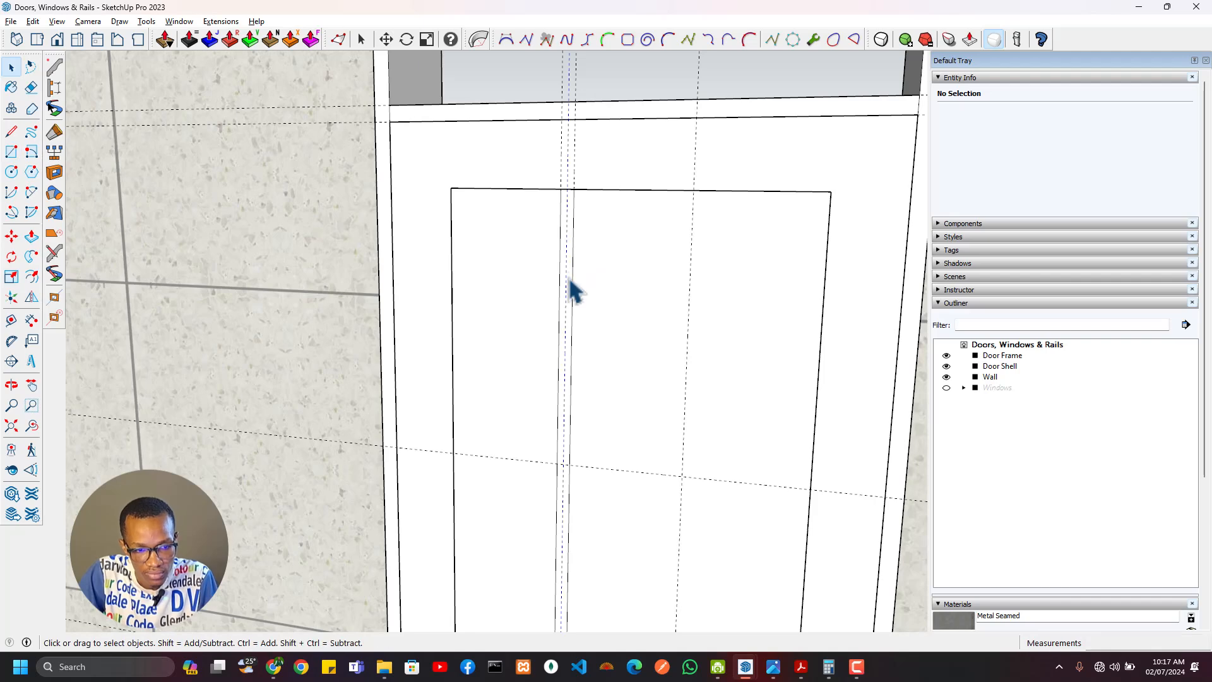
click(569, 279)
key(m)
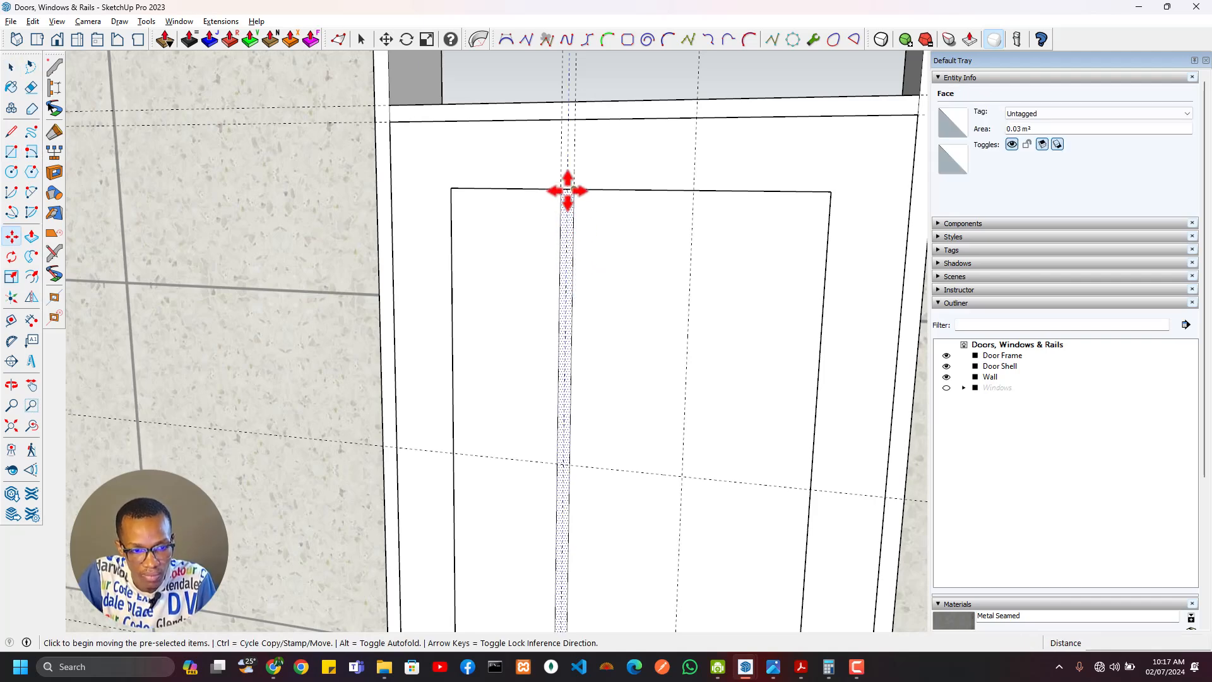
scroll(566, 190, up, 2)
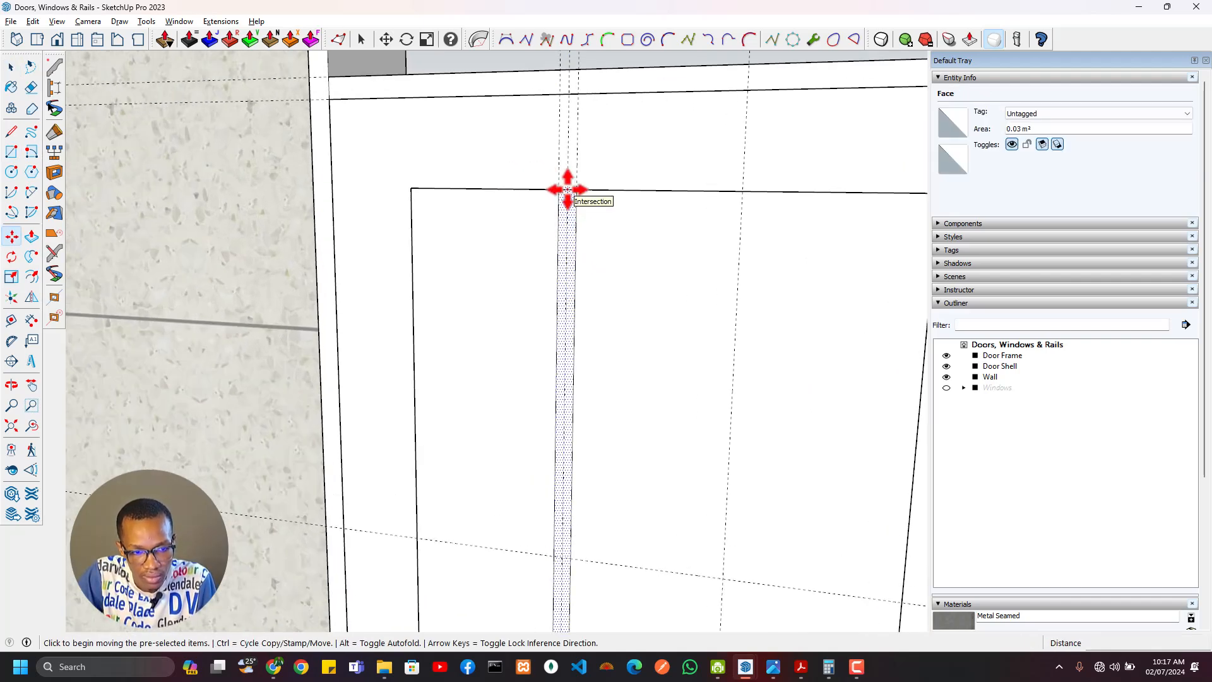
click(567, 189)
key(ctrl)
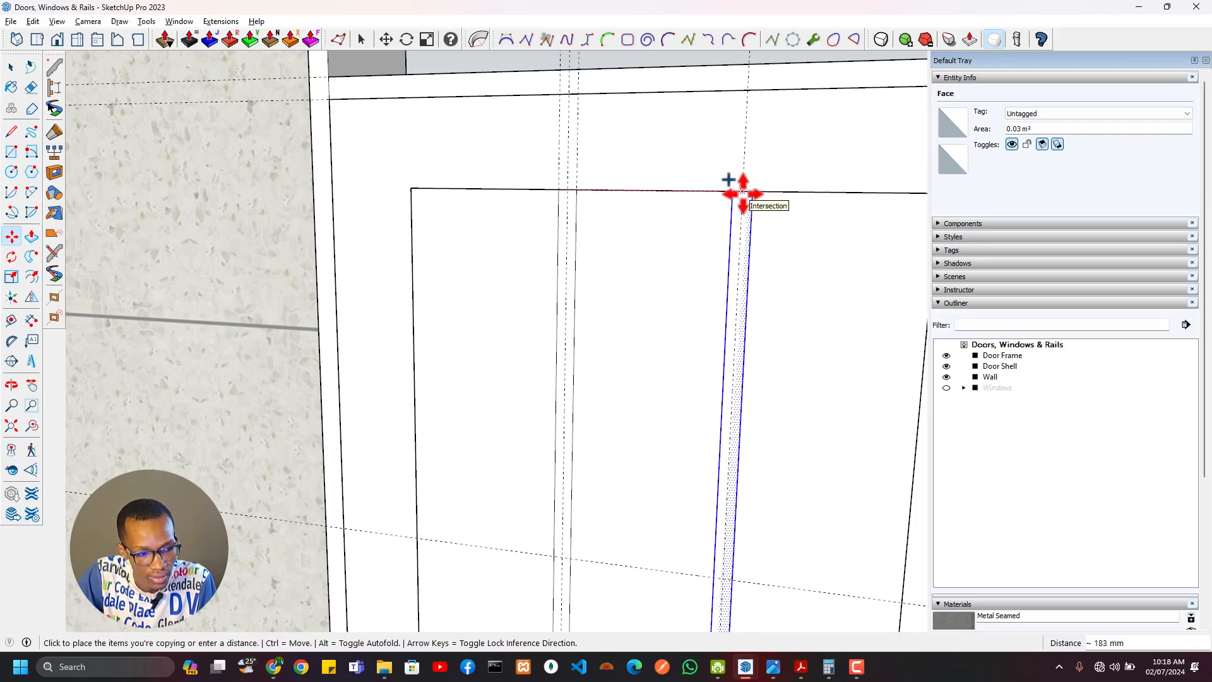
click(744, 191)
scroll(703, 311, down, 5)
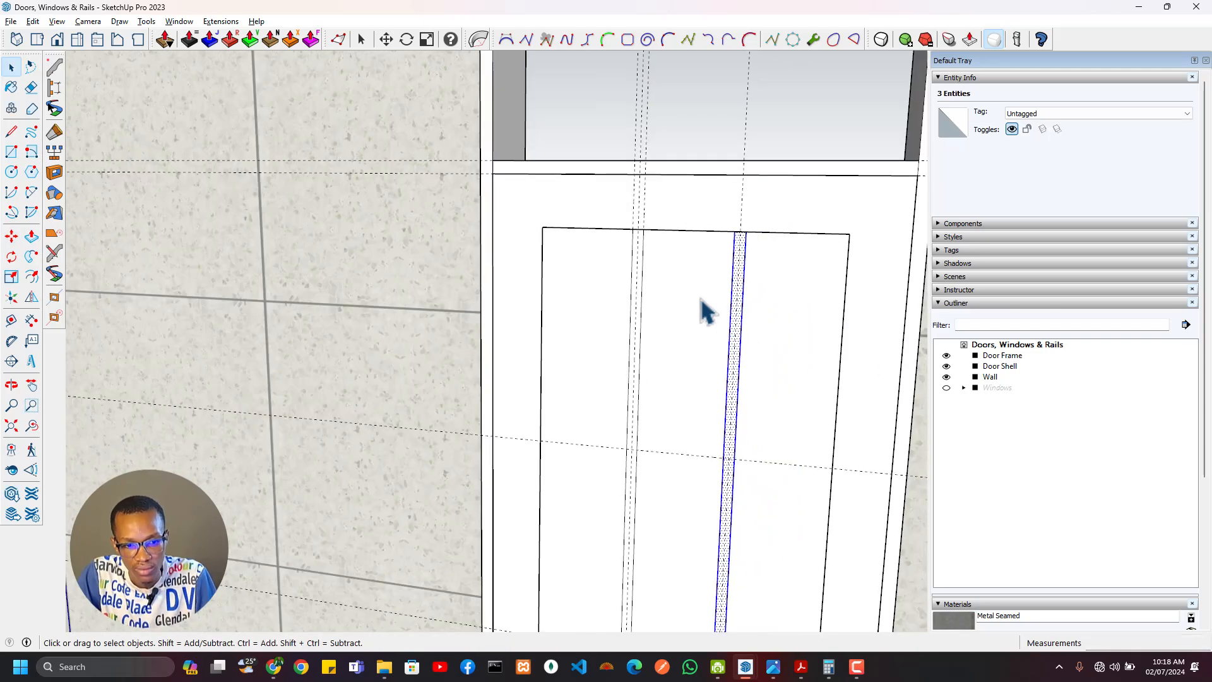
Step: Delete the three pane faces around the two vertical bars so only the bars span the opening
key(space)
shift+click(709, 330)
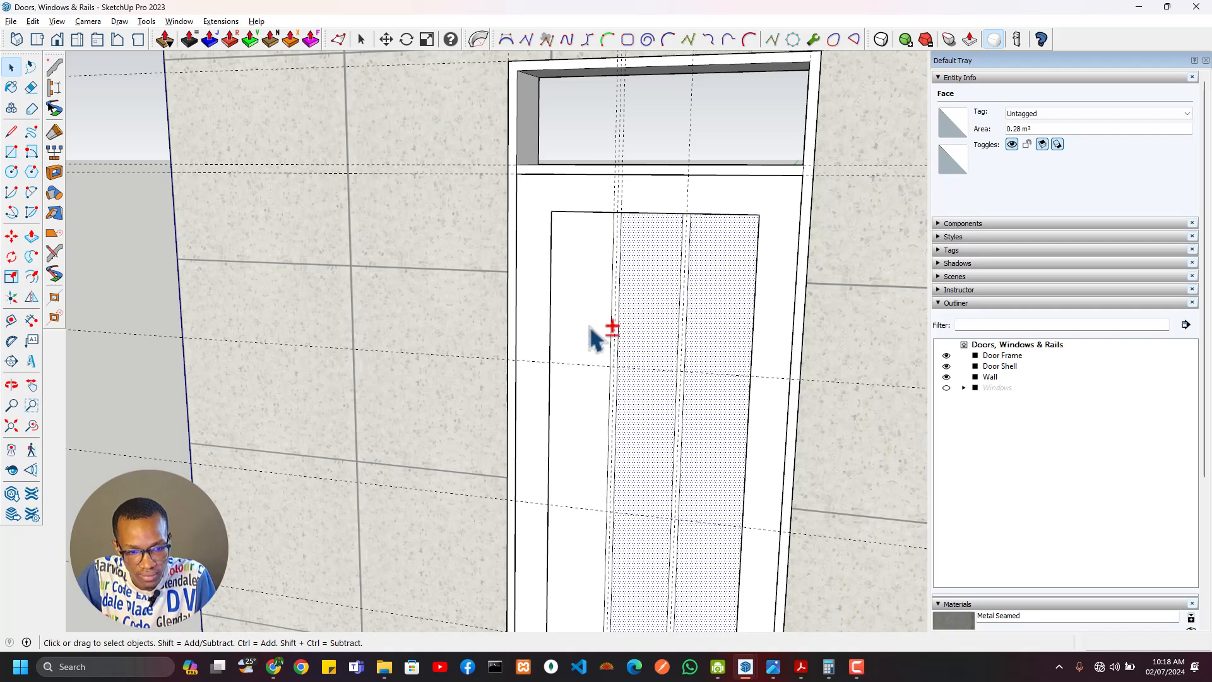
shift+click(610, 346)
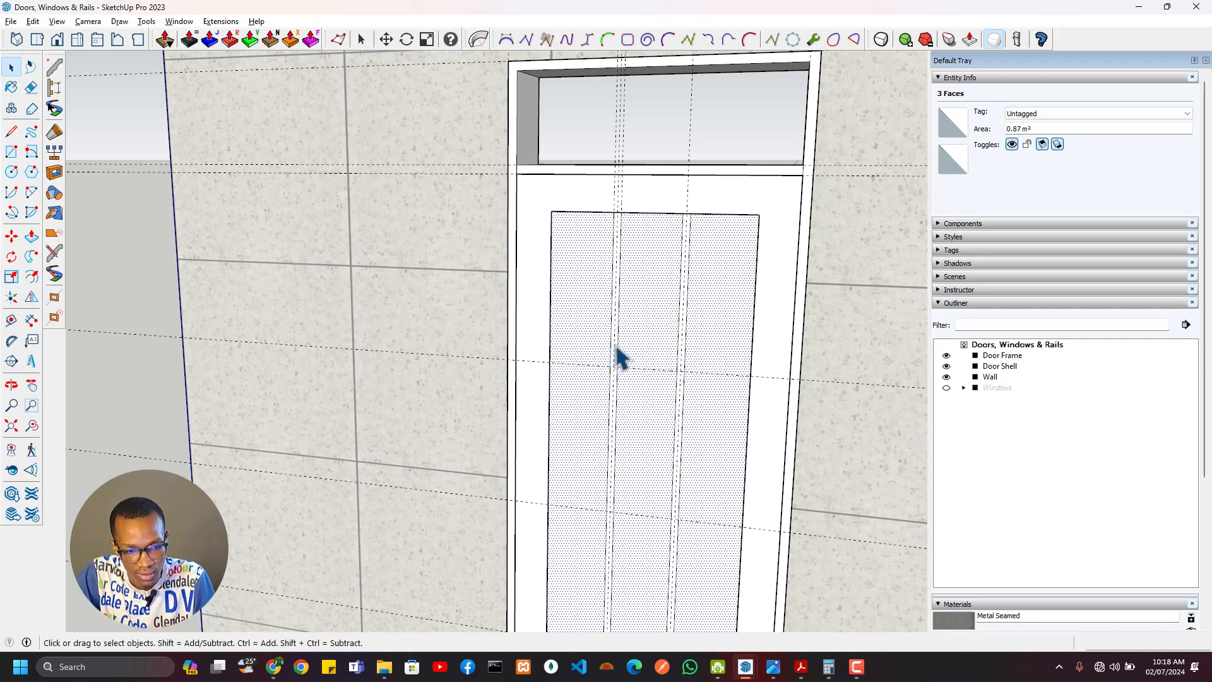
click(619, 356)
scroll(621, 354, up, 3)
shift+click(632, 349)
shift+click(592, 333)
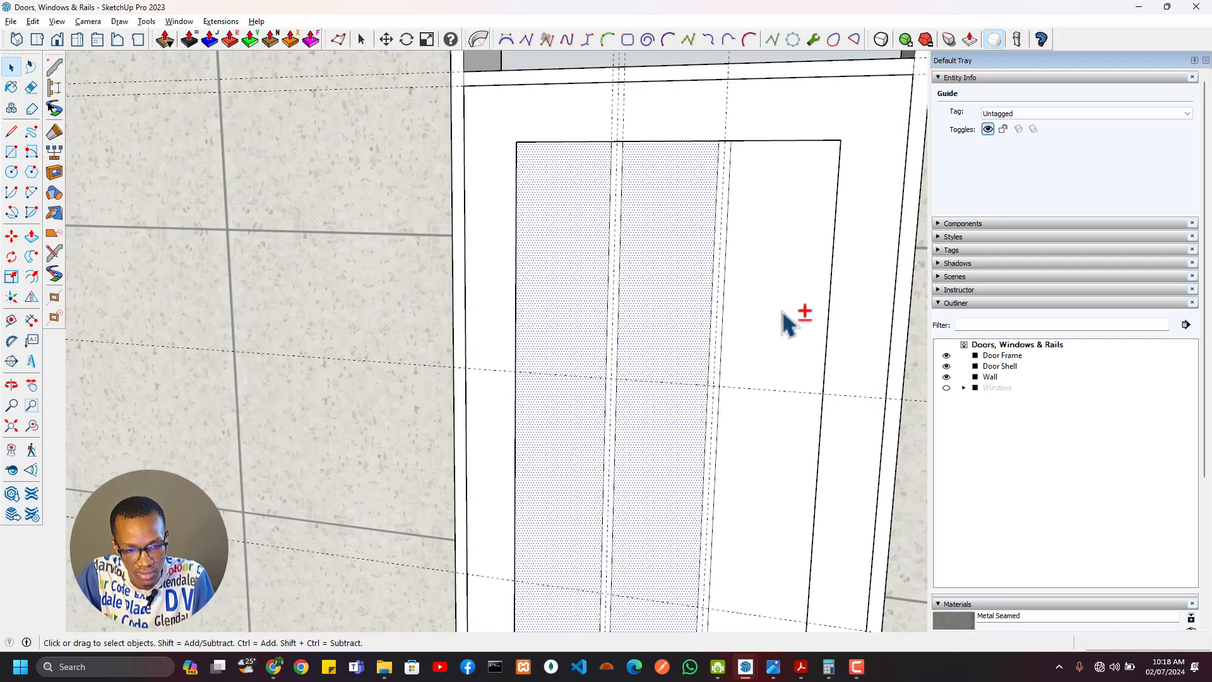
shift+click(784, 319)
key(Delete)
scroll(622, 370, up, 2)
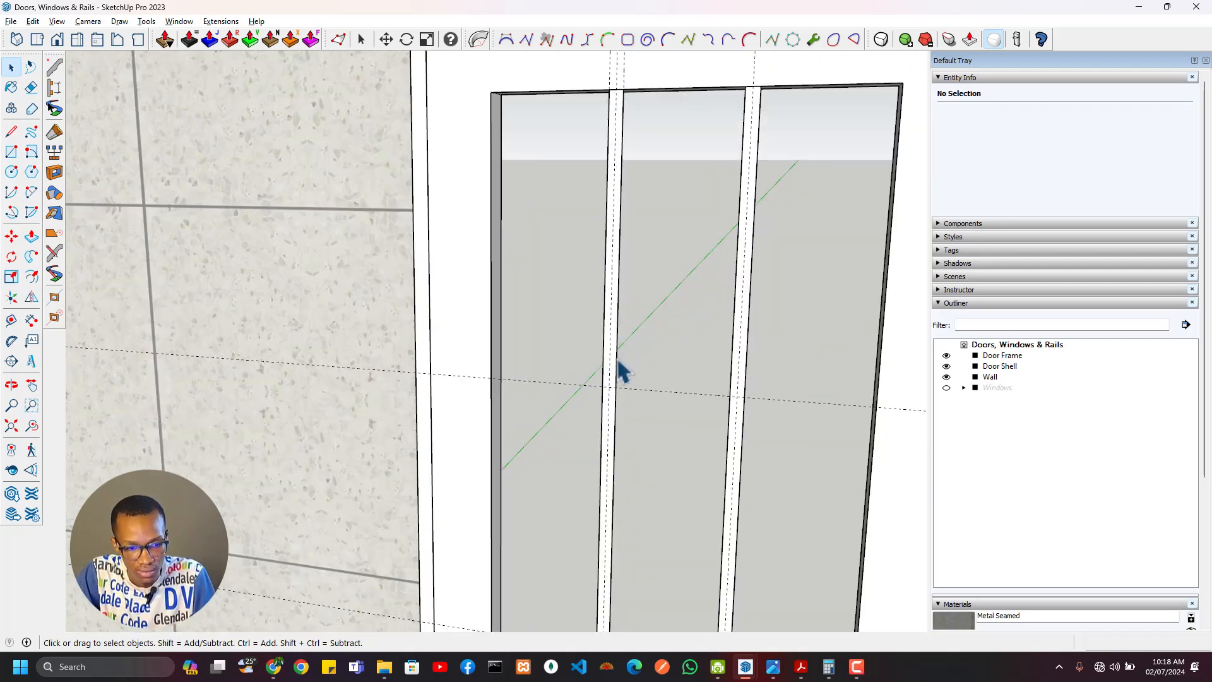
Step: Extrude the first vertical glazing bar to the thickness of the Door Shell
scroll(616, 365, up, 2)
double_click(608, 357)
middle_drag(747, 401, 652, 416)
scroll(650, 416, down, 4)
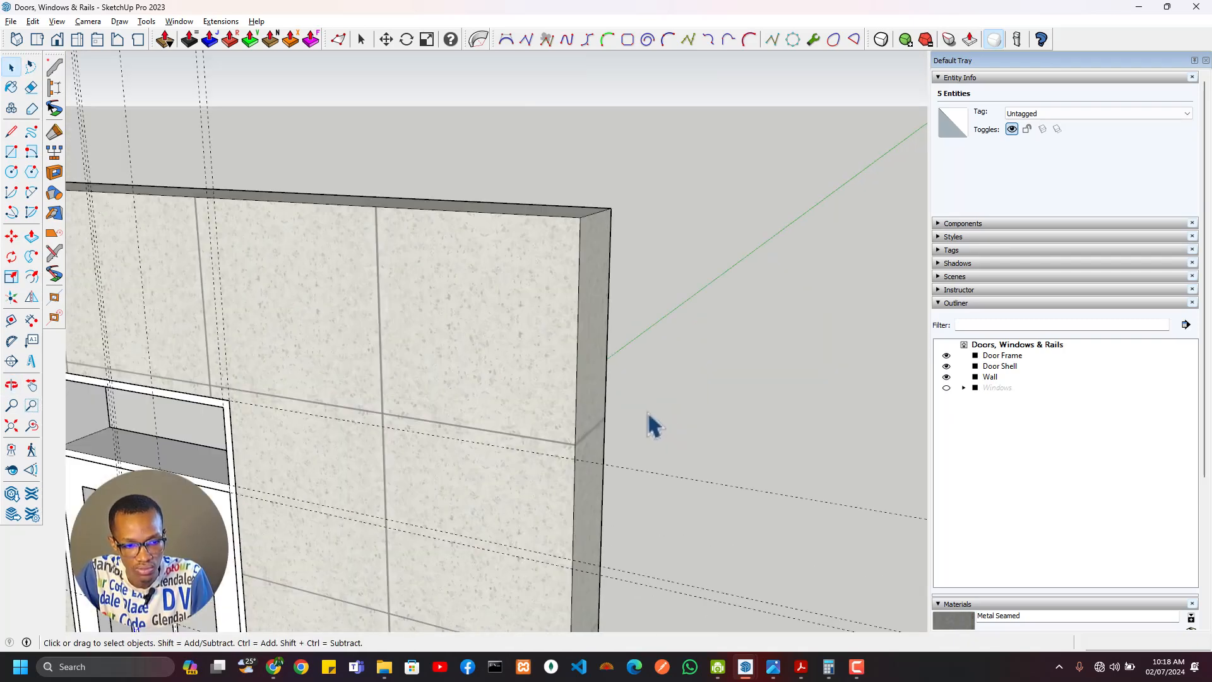
scroll(650, 415, down, 3)
scroll(395, 504, up, 4)
middle_drag(234, 472, 330, 404)
scroll(330, 405, up, 2)
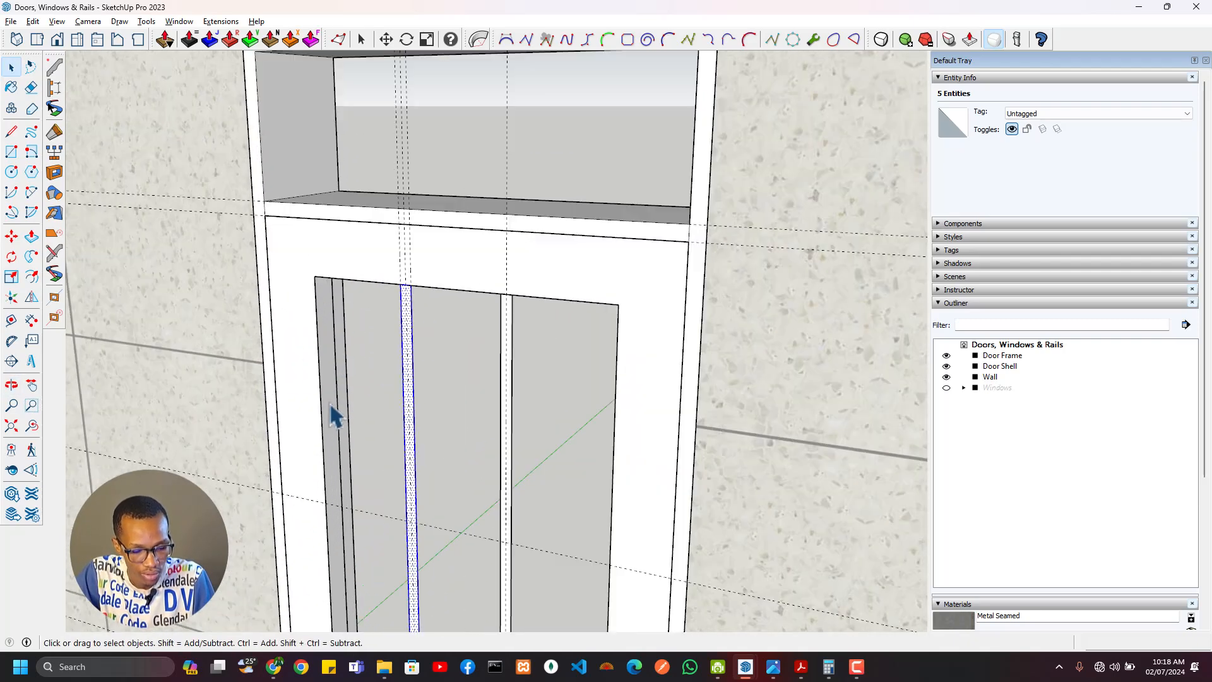
key(p)
scroll(406, 397, up, 2)
click(411, 392)
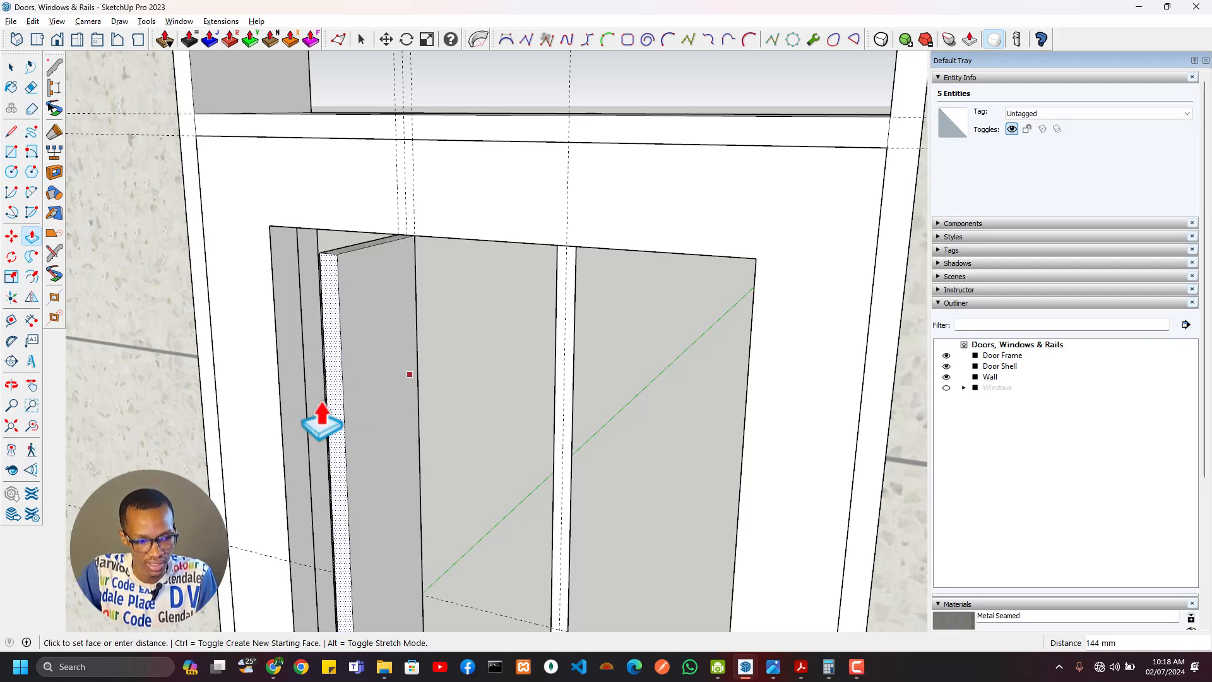
click(308, 385)
Step: Extrude the second vertical glazing bar to the same depth as the first
scroll(470, 451, down, 2)
shift+middle_drag(481, 433, 478, 259)
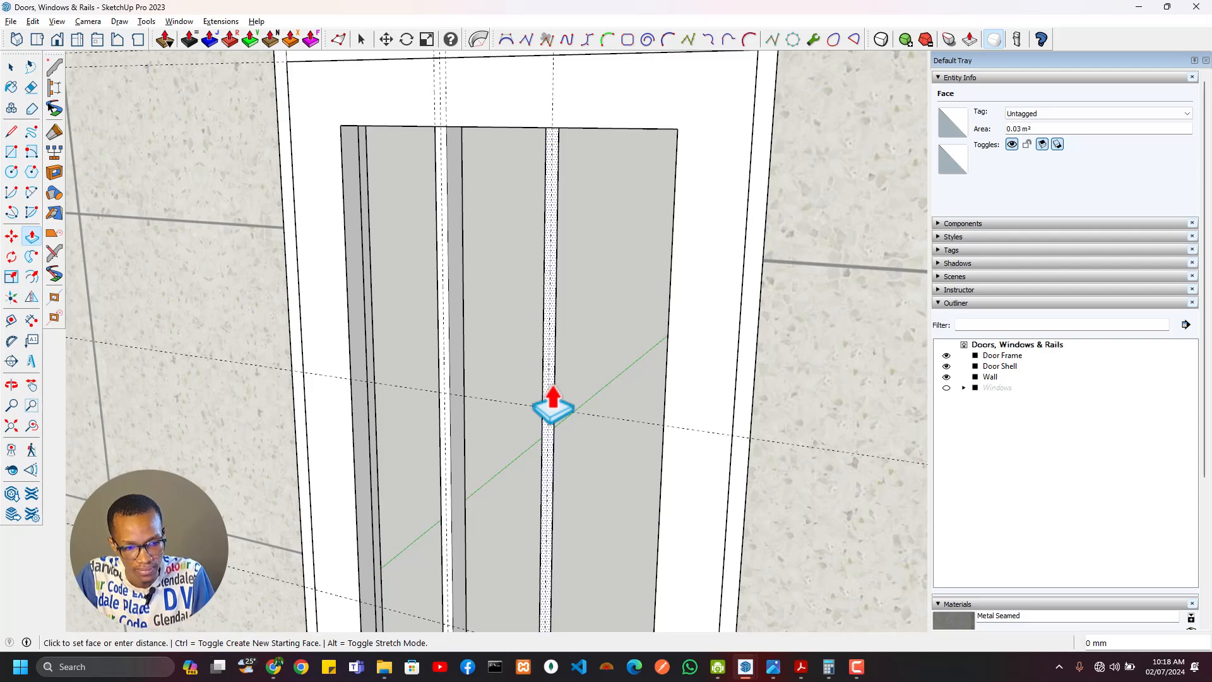
middle_drag(493, 404, 494, 517)
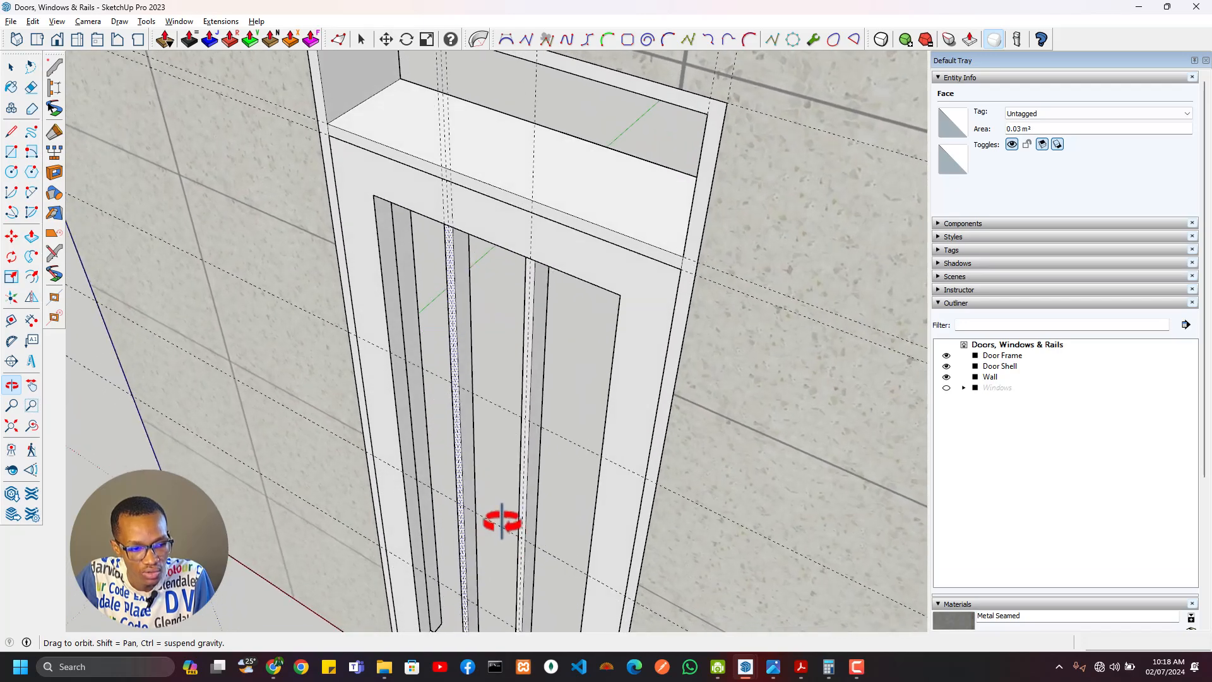
middle_drag(451, 378, 467, 270)
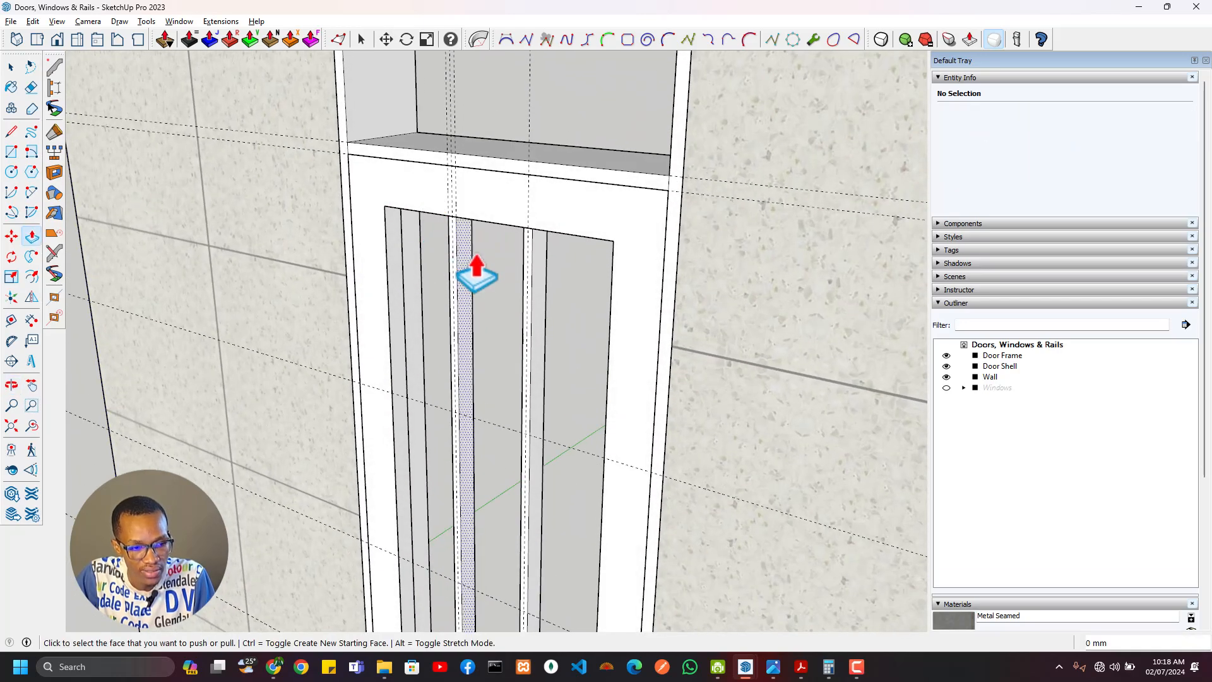
Step: Select all the connected geometry of the two vertical glazing bars and make it a group
key(space)
double_click(471, 264)
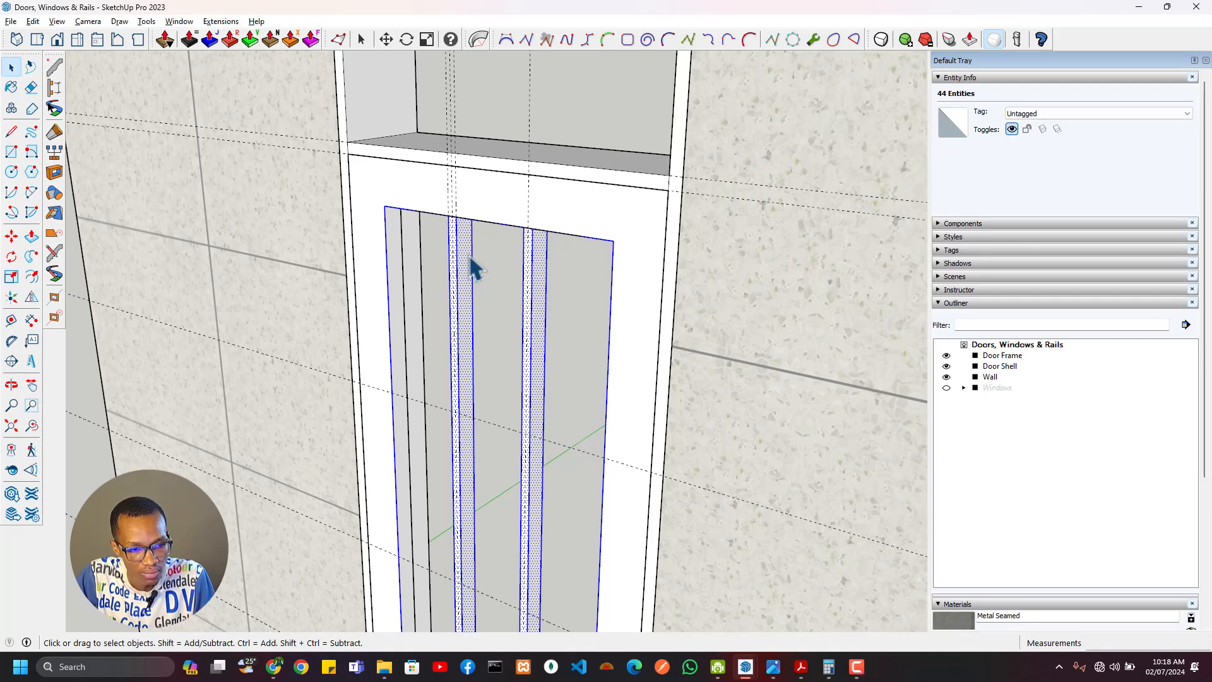
middle_drag(468, 254, 630, 184)
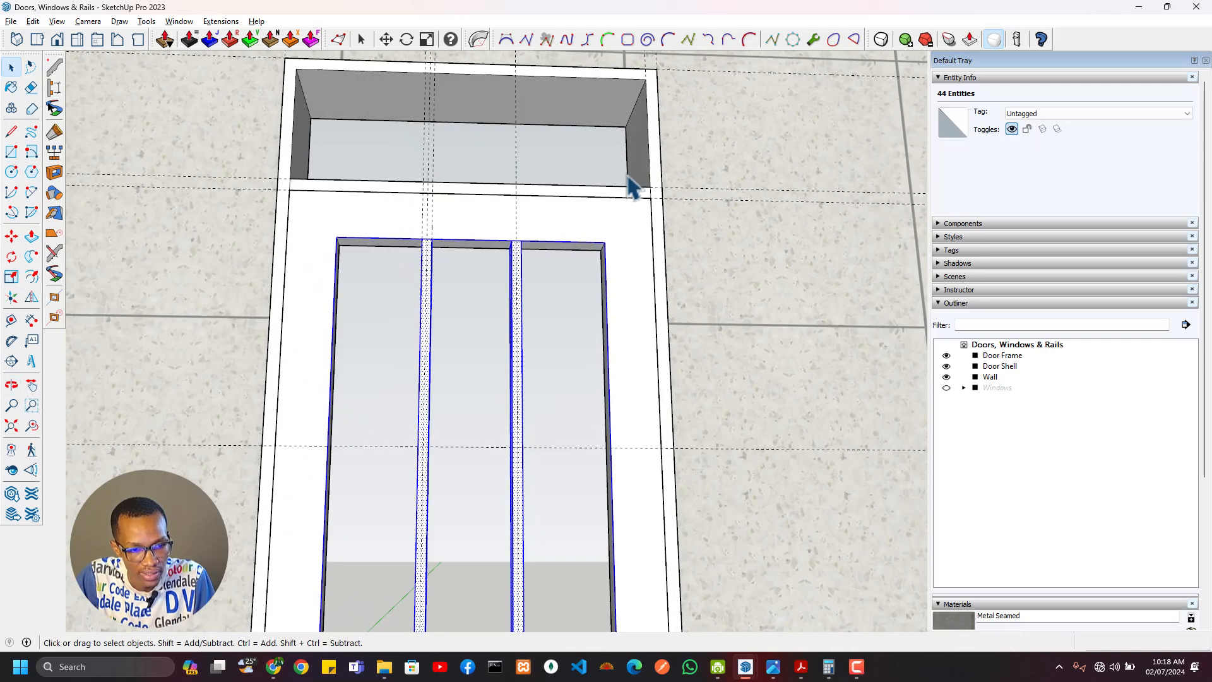
scroll(544, 262, up, 3)
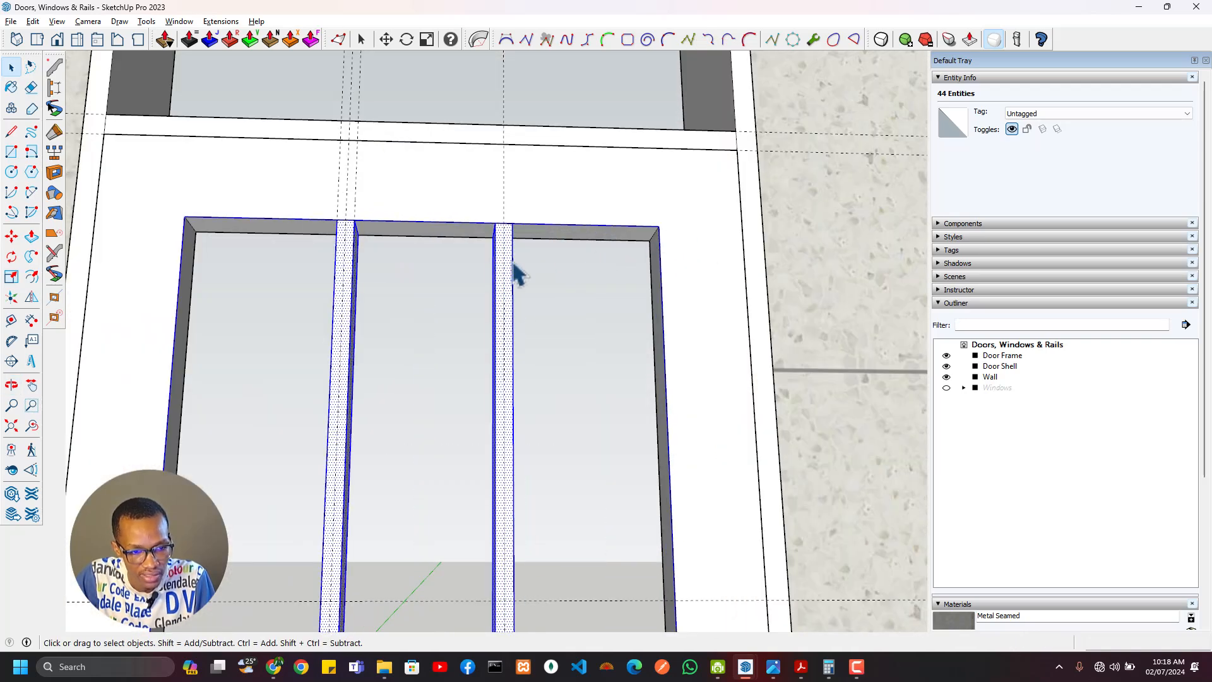
right_click(514, 232)
click(582, 374)
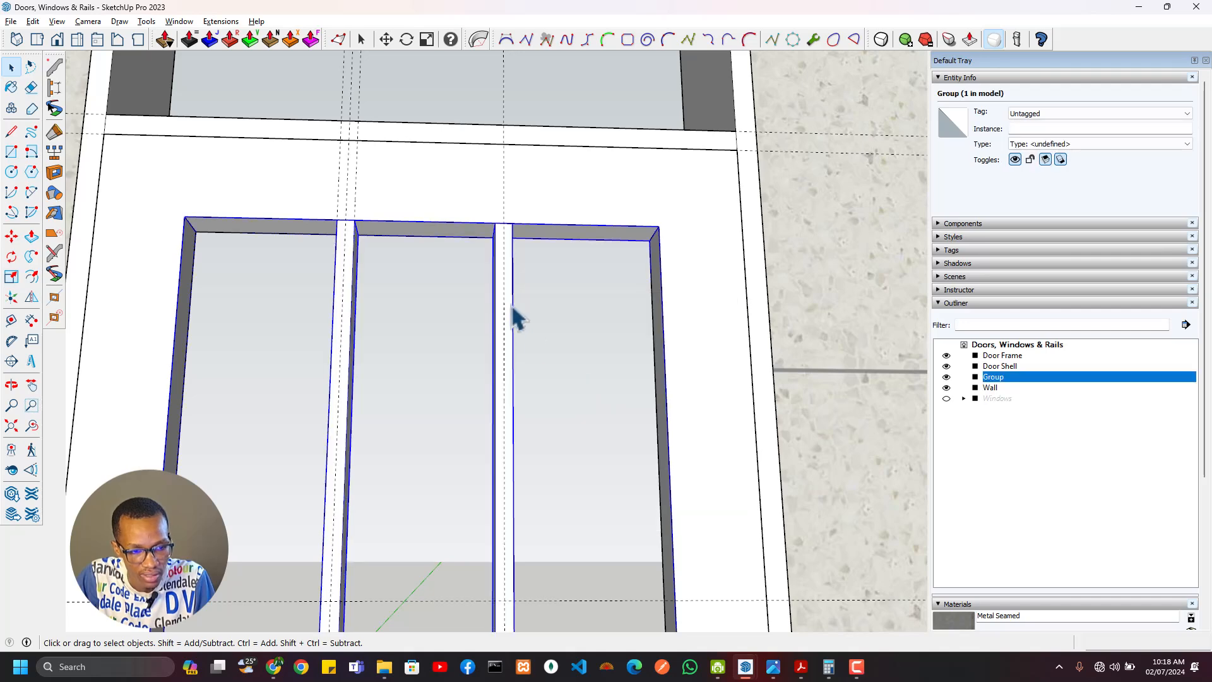
Step: Delete the leftover opening outline edges inside the vertical bars' group so only the two bars remain
double_click(510, 303)
scroll(521, 341, down, 4)
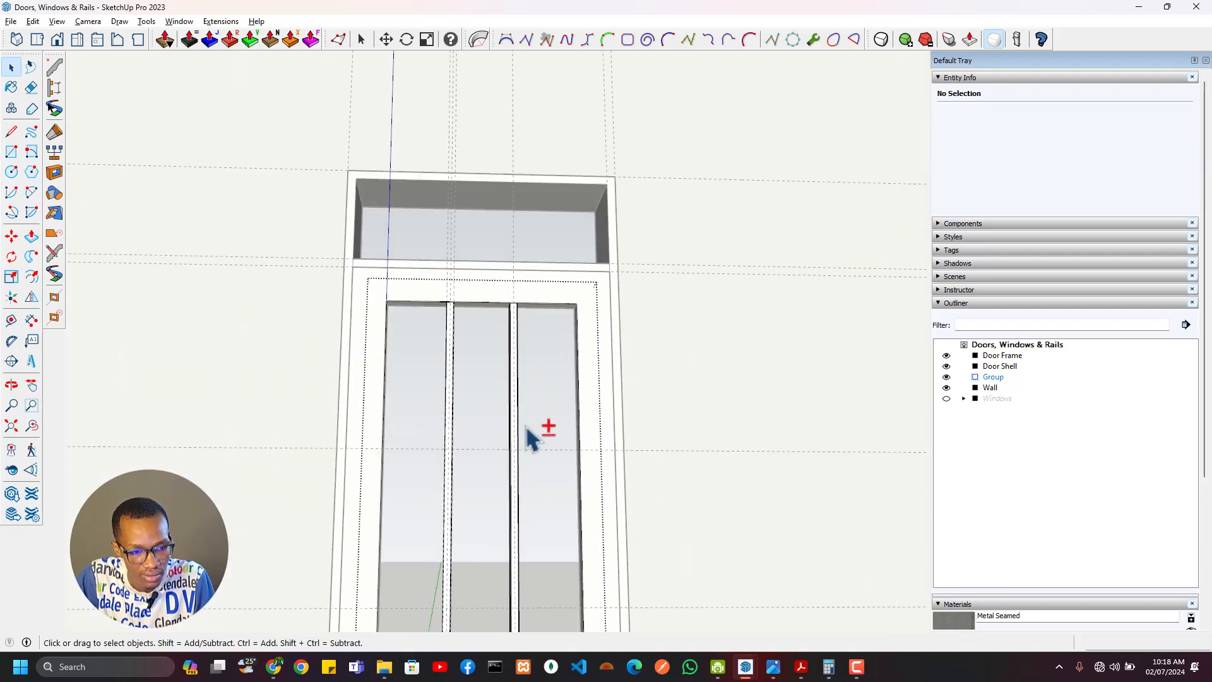
scroll(529, 435, down, 4)
scroll(615, 512, up, 4)
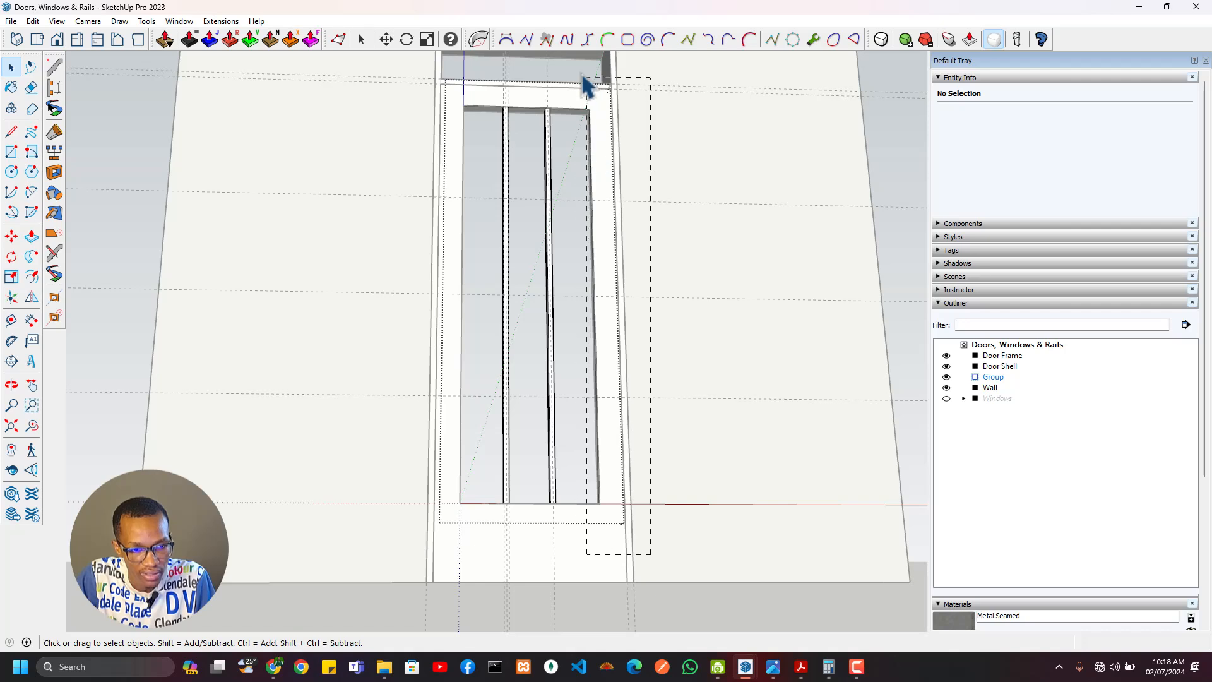
ctrl+drag(482, 543, 391, 24)
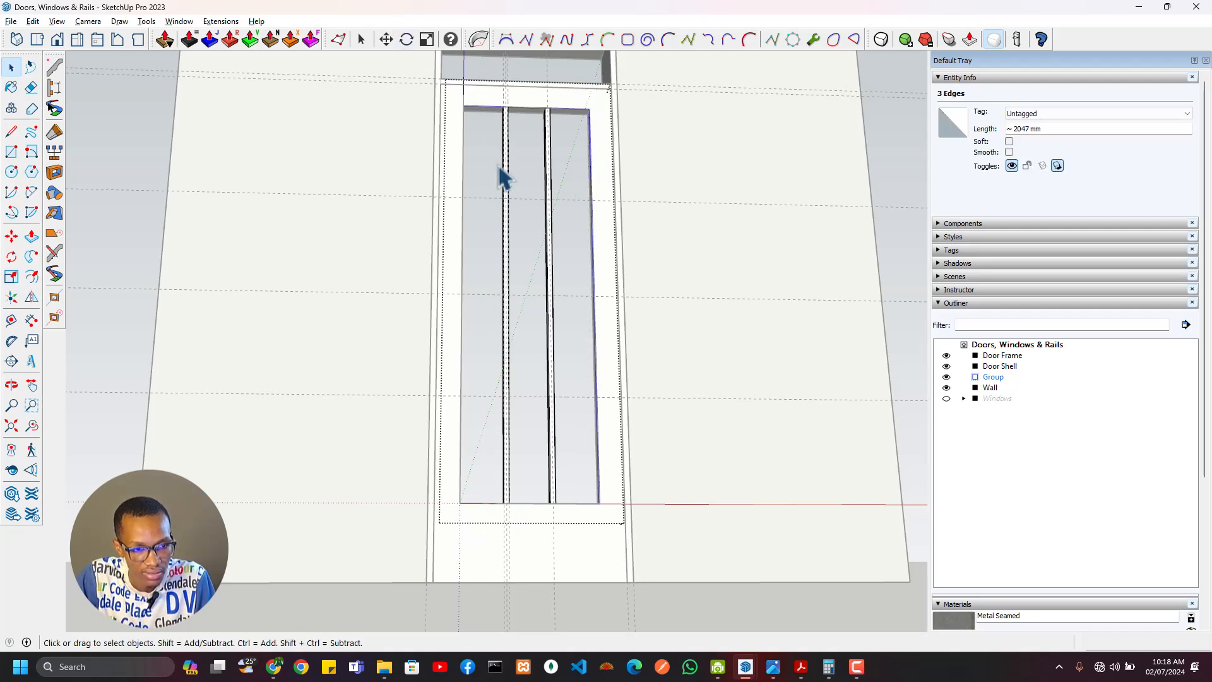
shift+drag(537, 532, 526, 89)
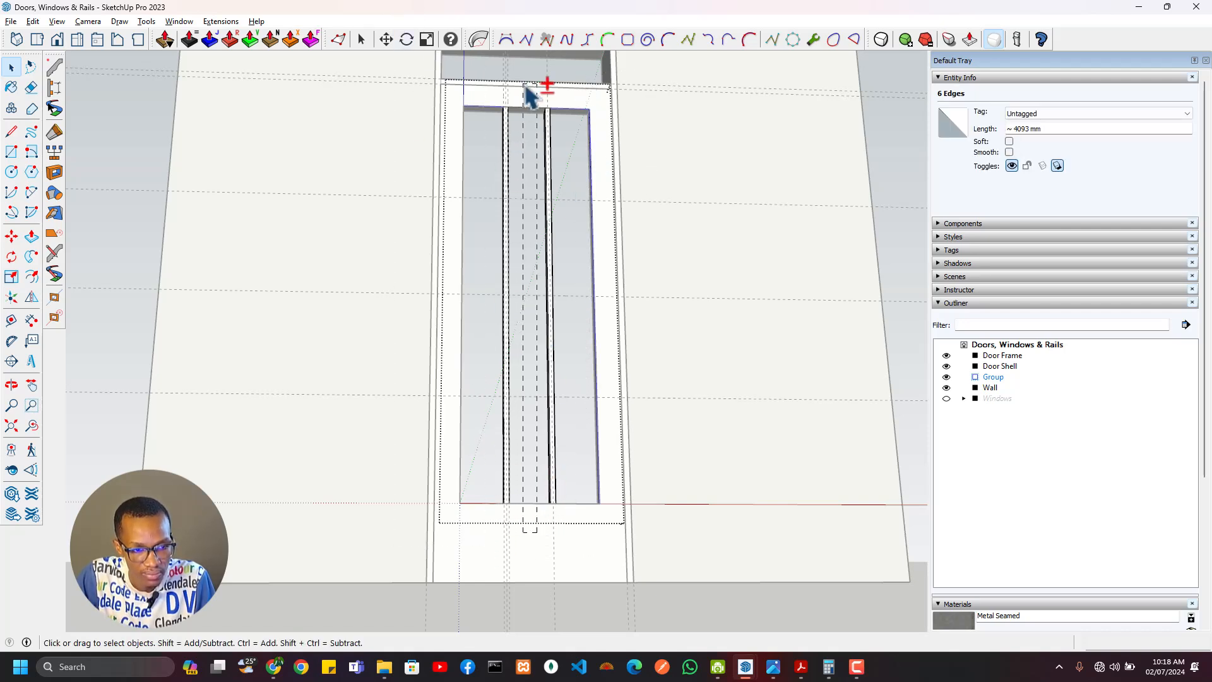
key(Escape)
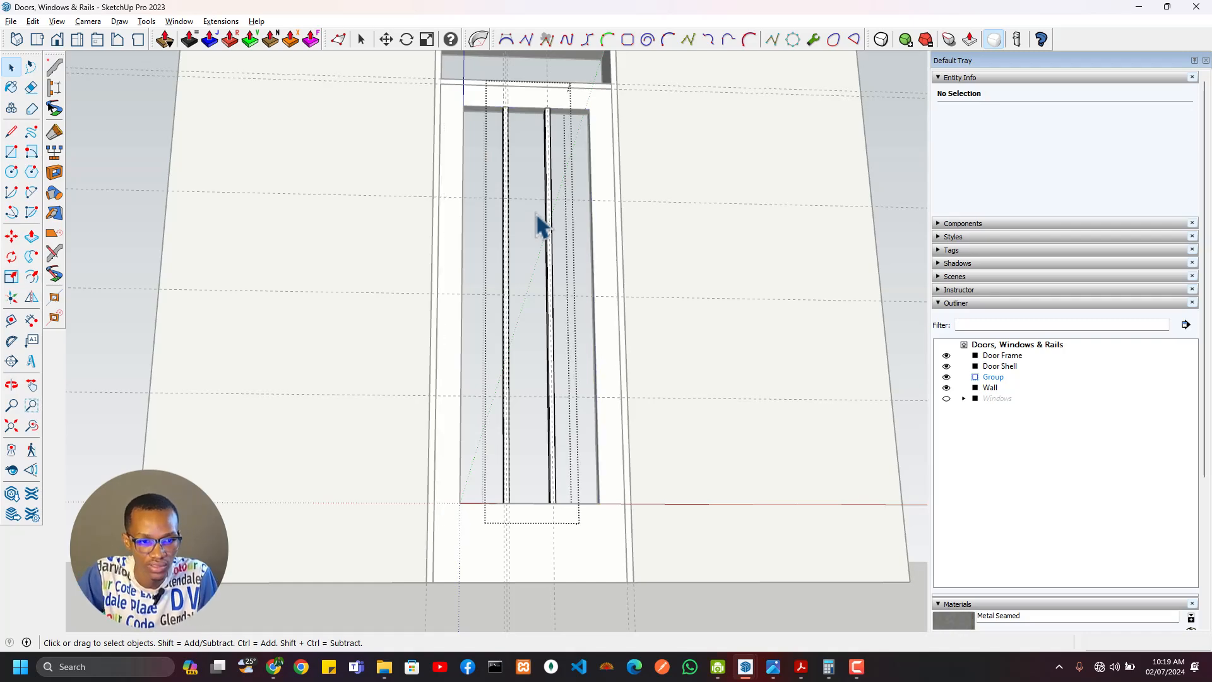
key(Escape)
Step: Place horizontal guides 10 mm above and 10 mm below the horizontal guide crossing the glazed opening
scroll(555, 161, down, 1)
middle_drag(555, 161, 525, 258)
scroll(410, 317, up, 4)
key(t)
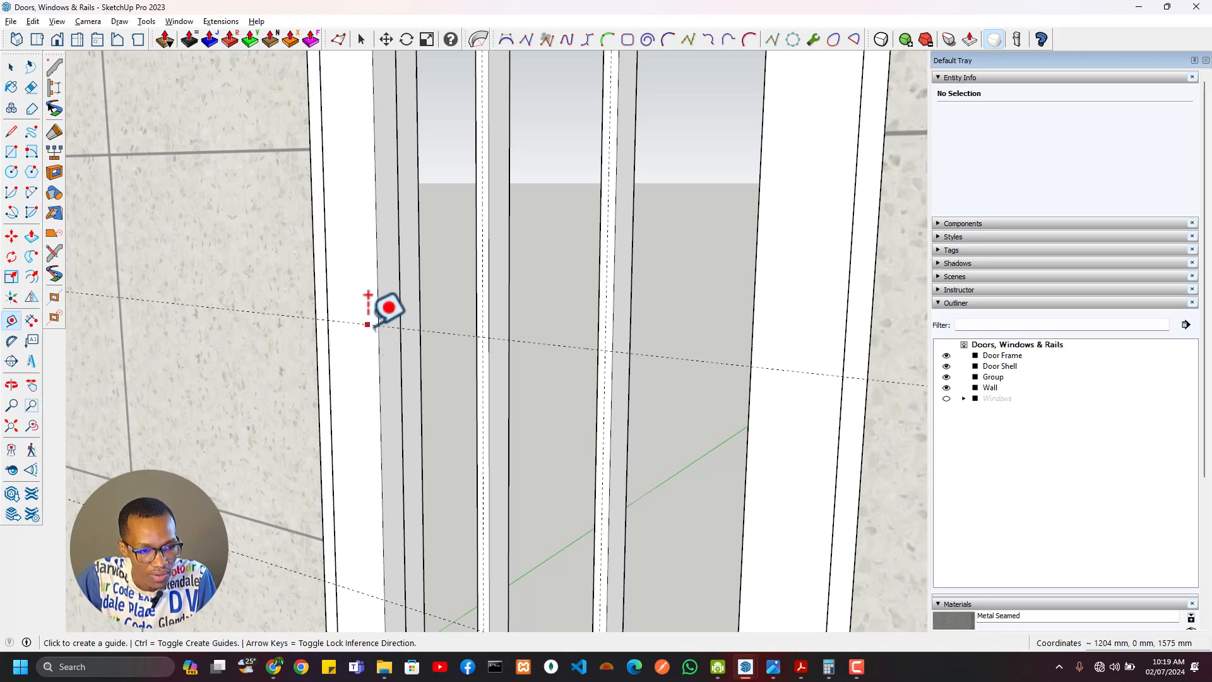
click(360, 323)
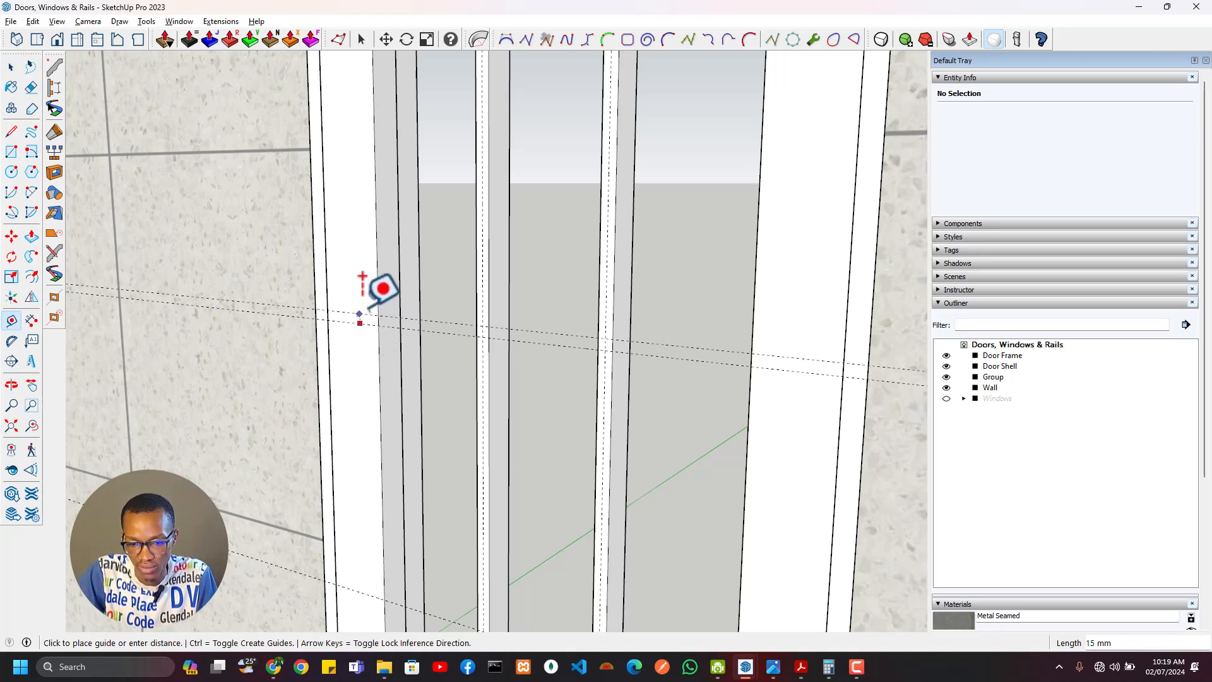
text(10)
key(Return)
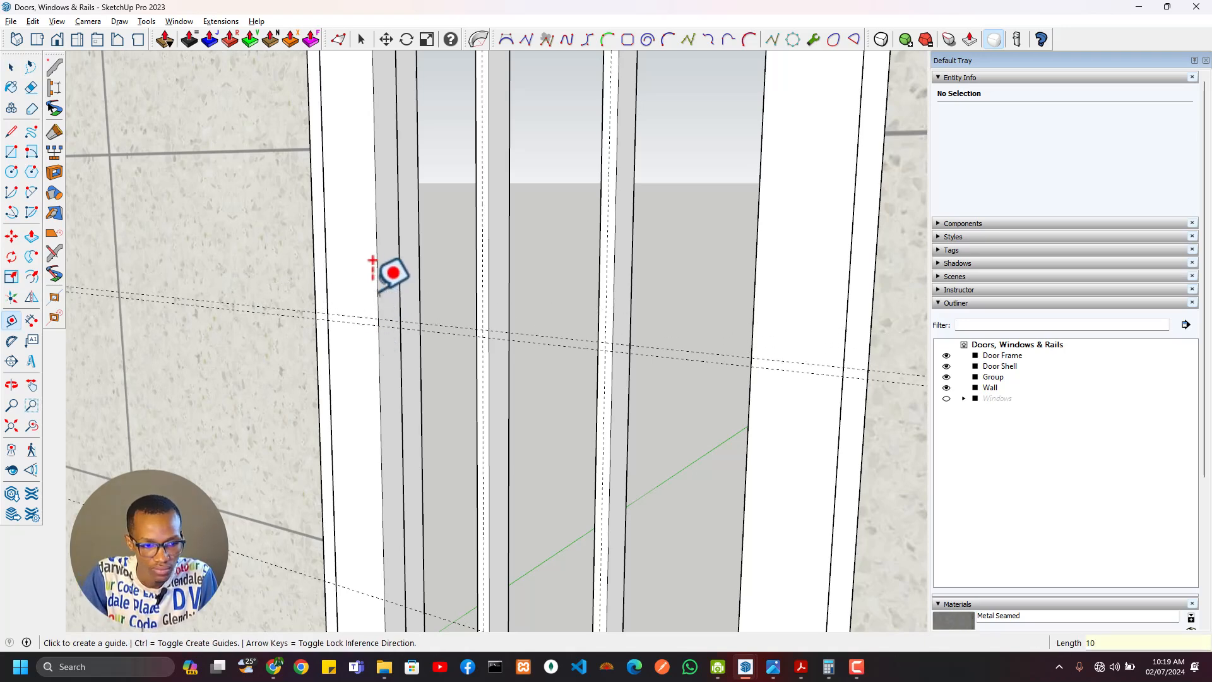
scroll(348, 323, up, 2)
click(358, 323)
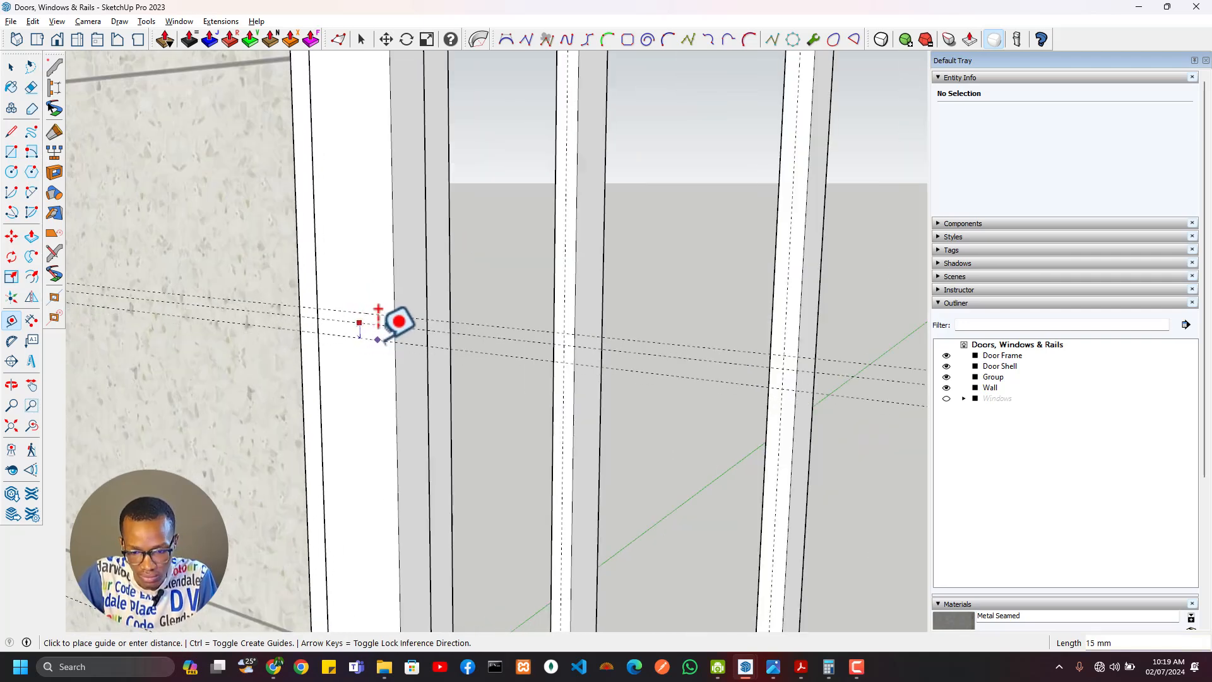
key(Return)
Step: Draw a 550 mm wide rectangle across the glazed opening between the two 10 mm offset horizontal guides
key(r)
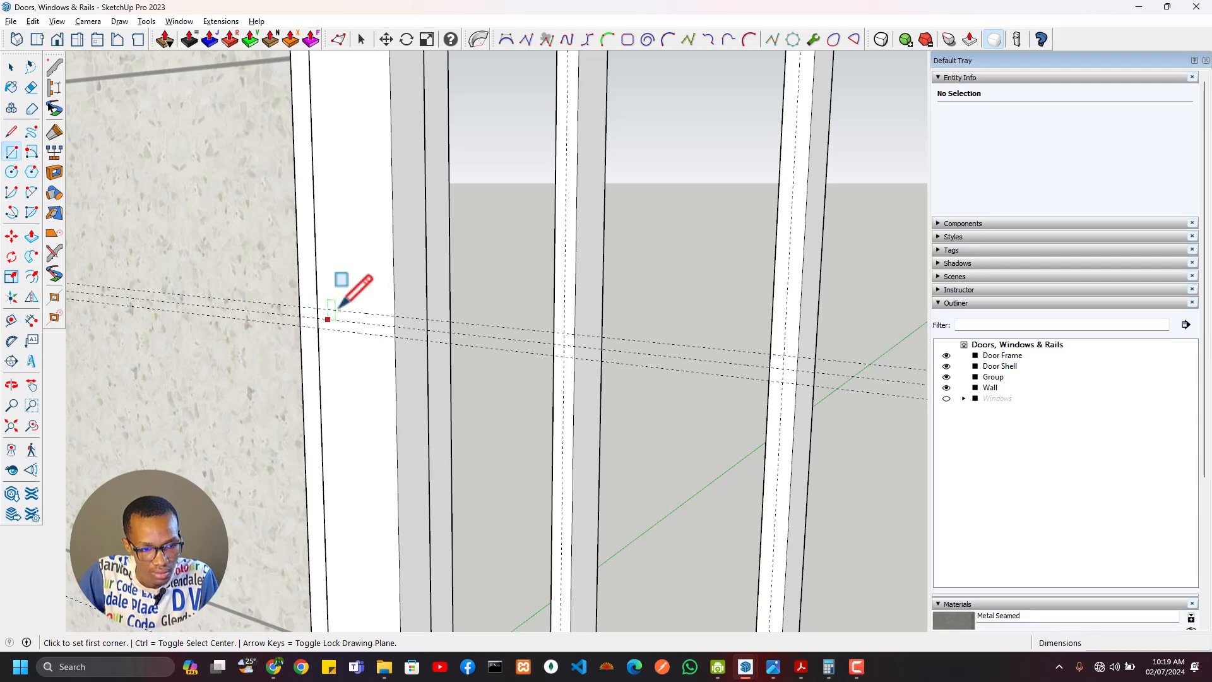
click(396, 317)
shift+middle_drag(741, 446, 698, 445)
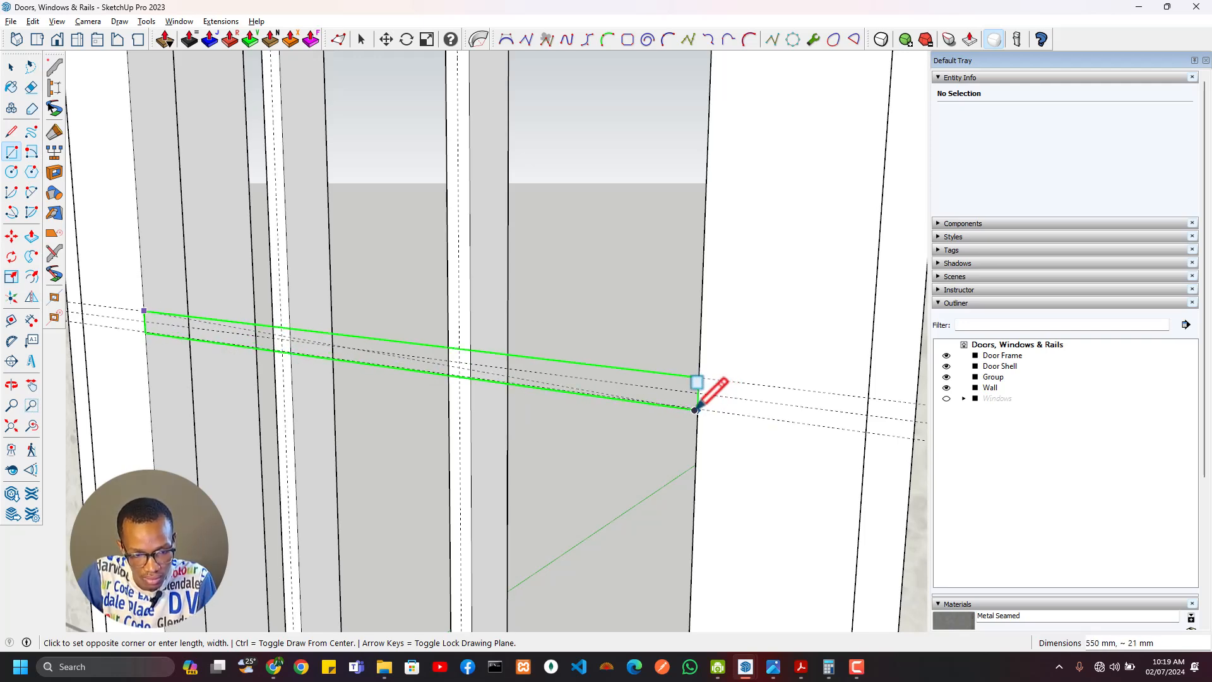
key(o)
middle_drag(257, 374, 351, 297)
mouse_move(473, 331)
middle_down()
mouse_move(503, 396)
mouse_move(442, 410)
middle_up()
click(642, 459)
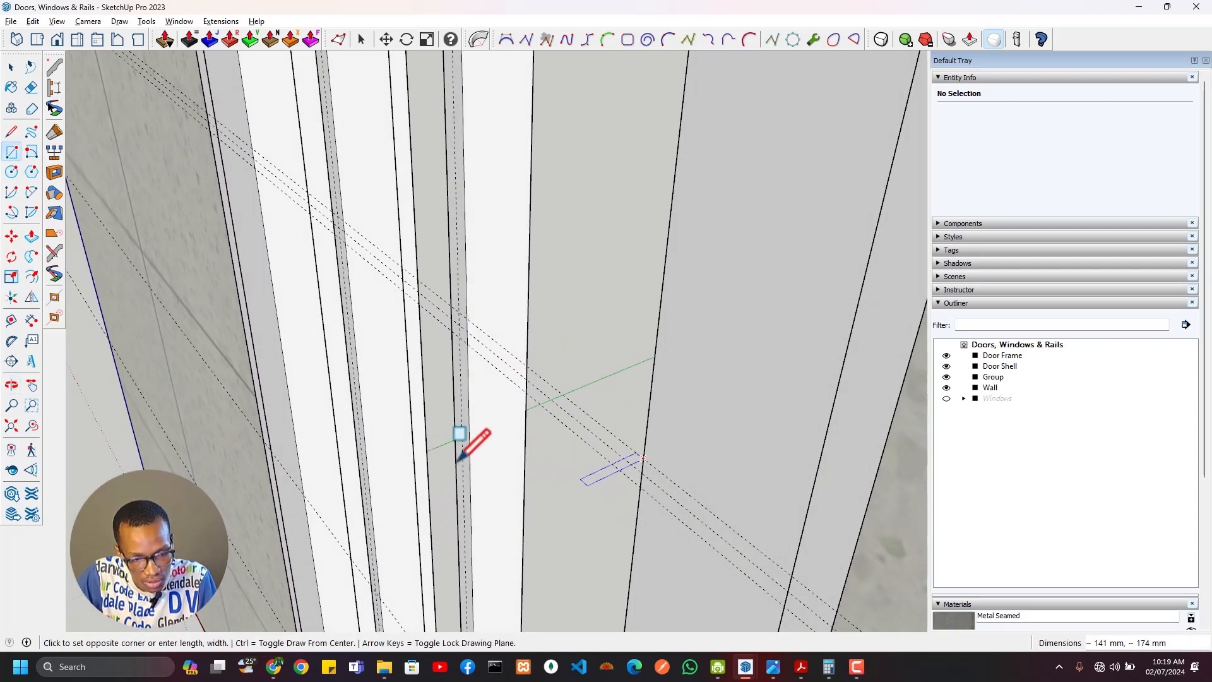
click(256, 168)
Step: Draw a 20 mm by 20 mm square on the horizontal bar where it crosses each vertical bar
middle_drag(259, 171, 371, 285)
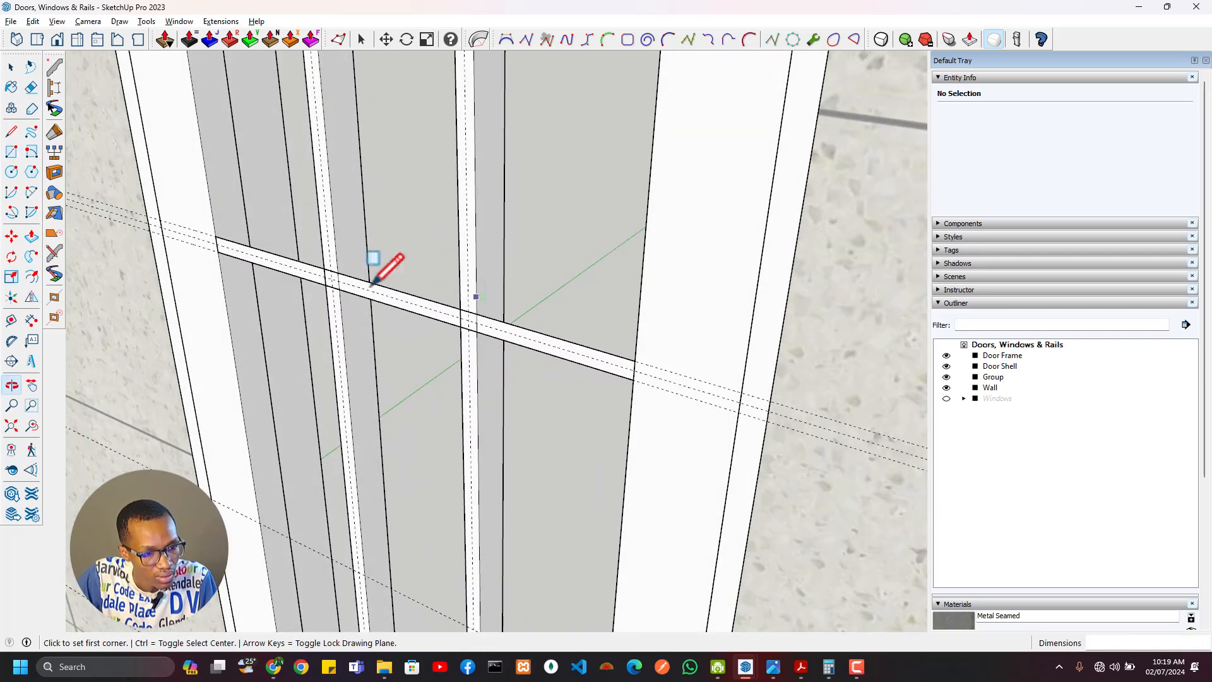
scroll(341, 278, up, 3)
click(318, 264)
click(341, 295)
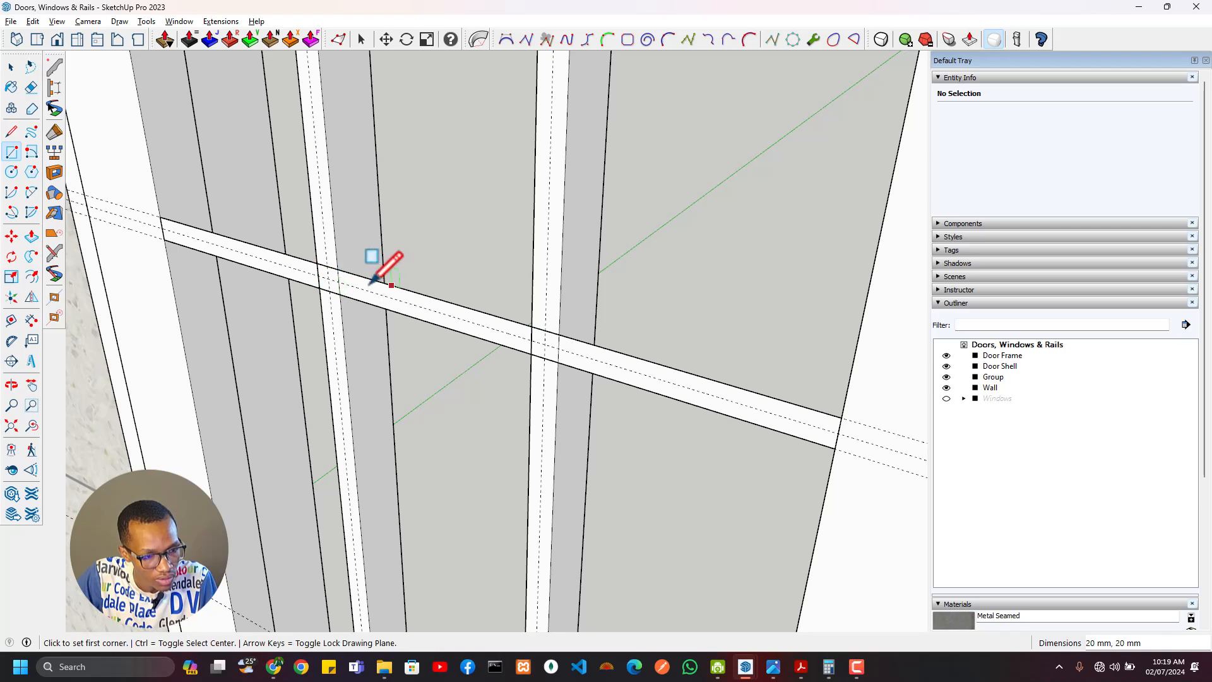
click(535, 329)
click(559, 364)
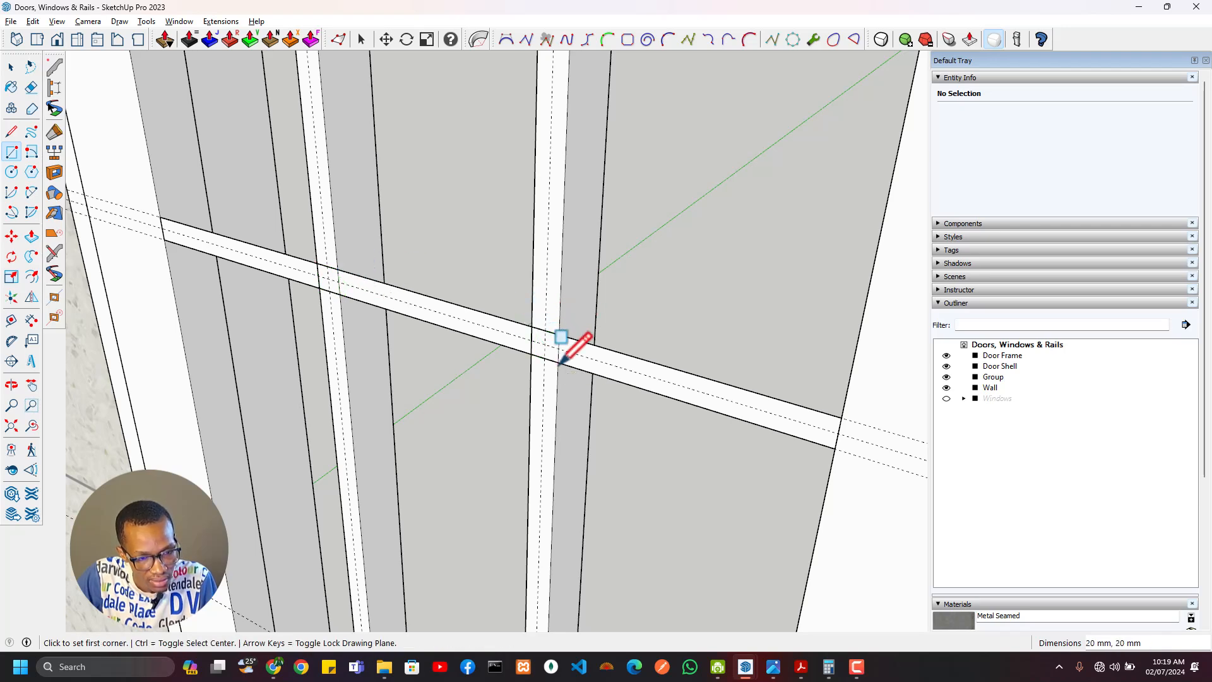
Step: Erase the horizontal bar's edges and the guides within both crossings, splitting the bar into three pieces
key(e)
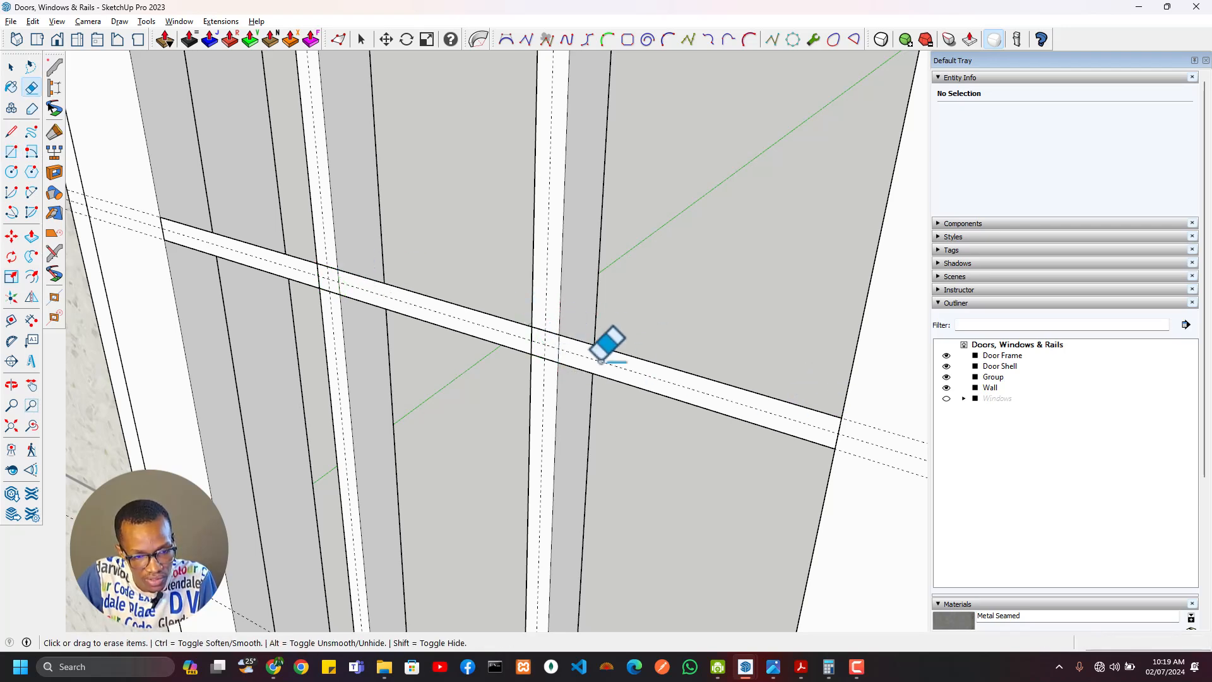
drag(549, 324, 546, 374)
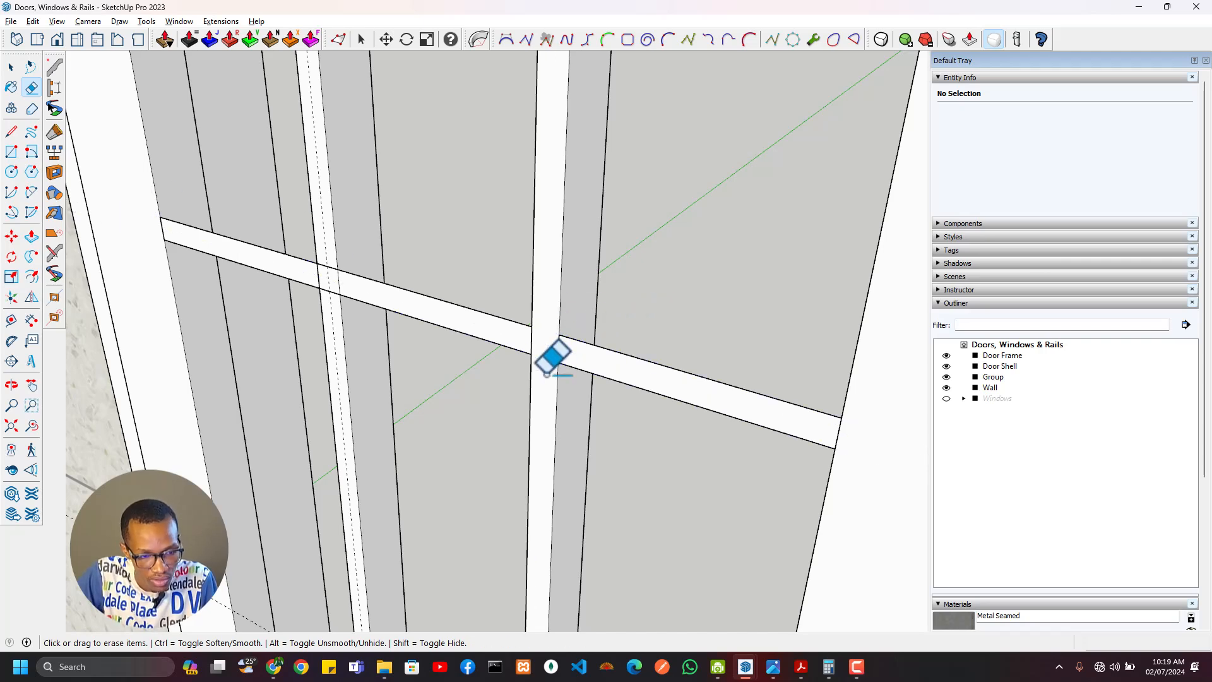
drag(331, 263, 337, 299)
scroll(337, 300, down, 3)
mouse_move(338, 299)
middle_down()
mouse_move(470, 236)
mouse_move(296, 291)
mouse_move(305, 265)
middle_up()
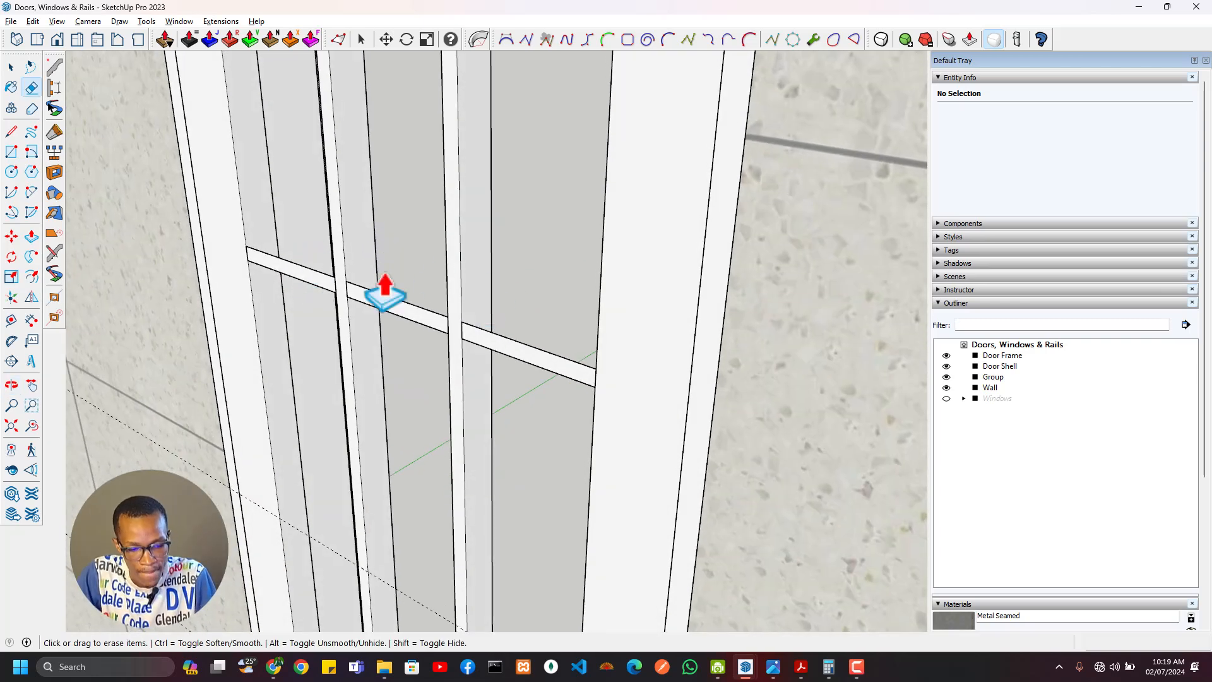
Step: Extrude the three horizontal bar pieces 50 mm
key(p)
click(293, 279)
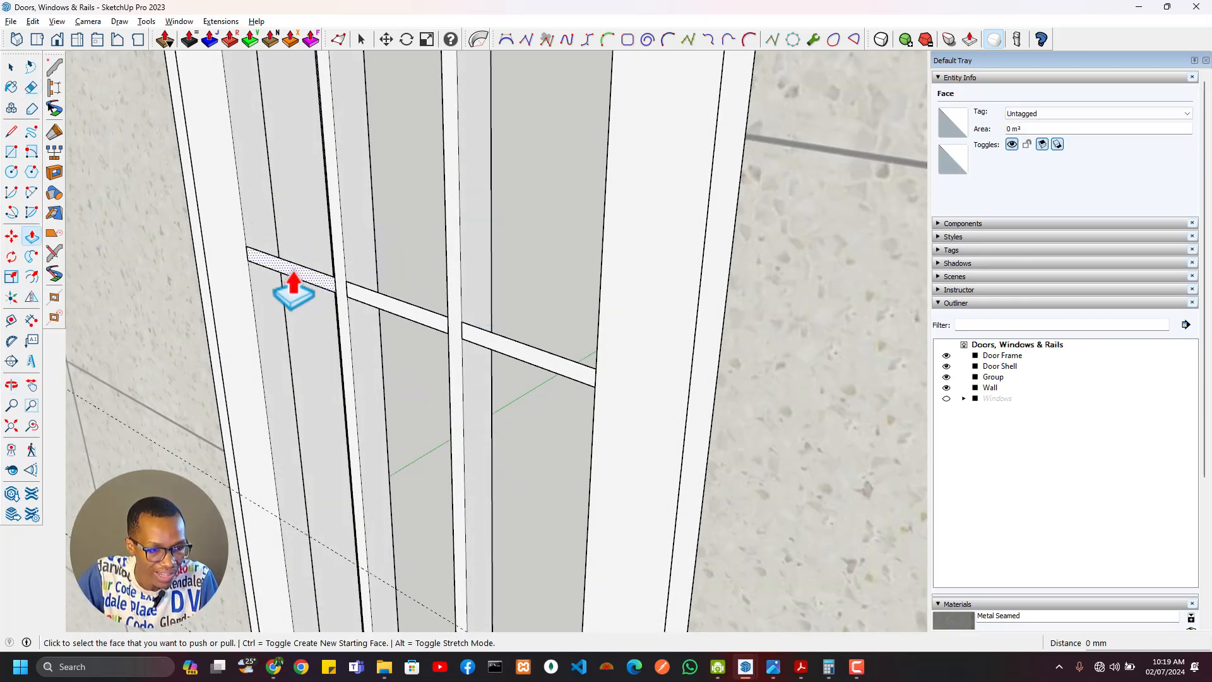
click(276, 212)
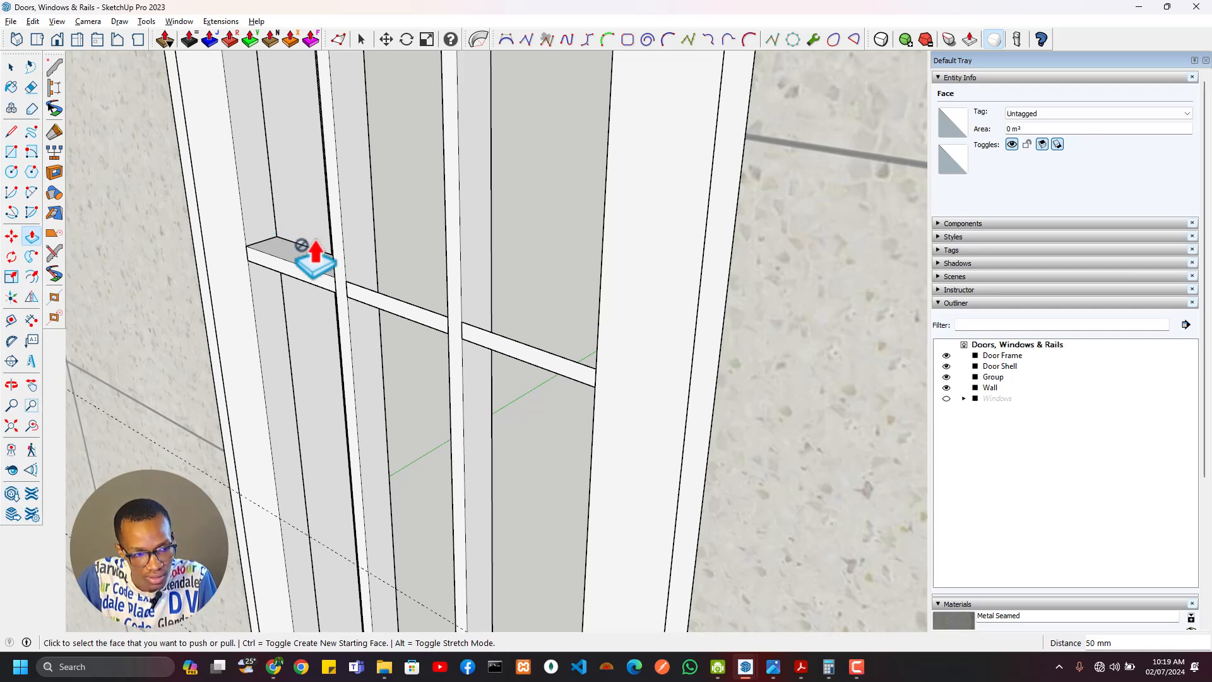
double_click(360, 301)
double_click(517, 347)
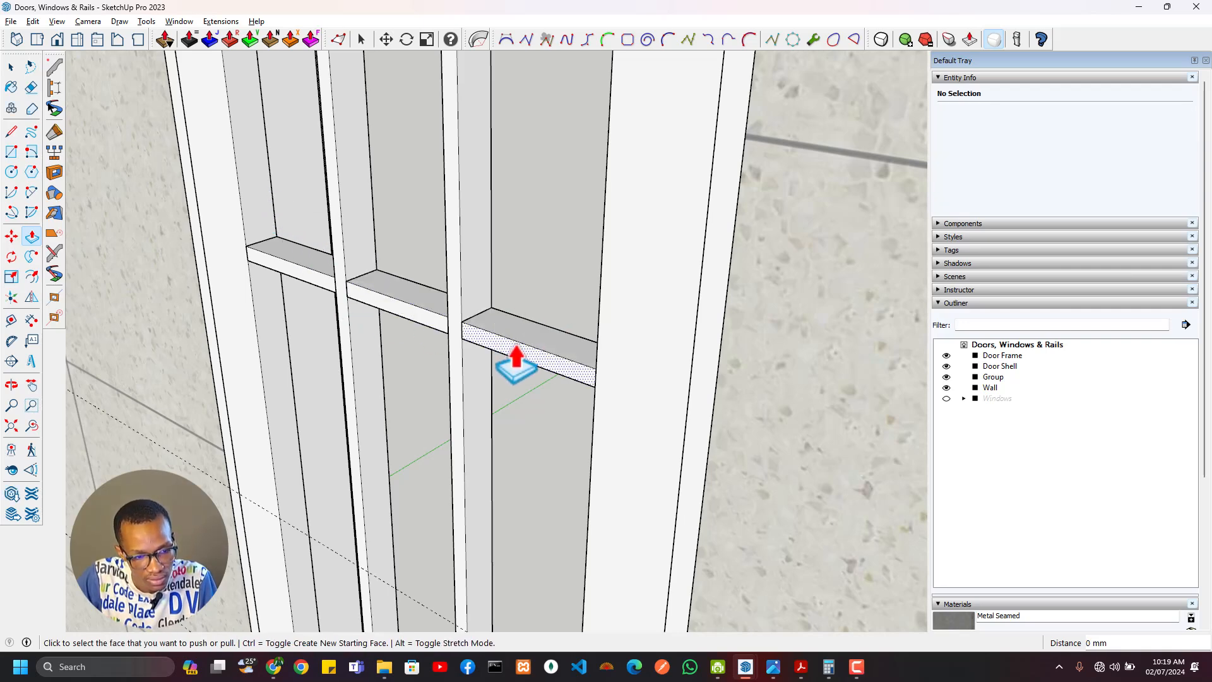
Step: Group the three horizontal bar pieces and name the group H-Span
scroll(378, 311, down, 2)
middle_drag(379, 311, 587, 335)
key(space)
click(519, 346)
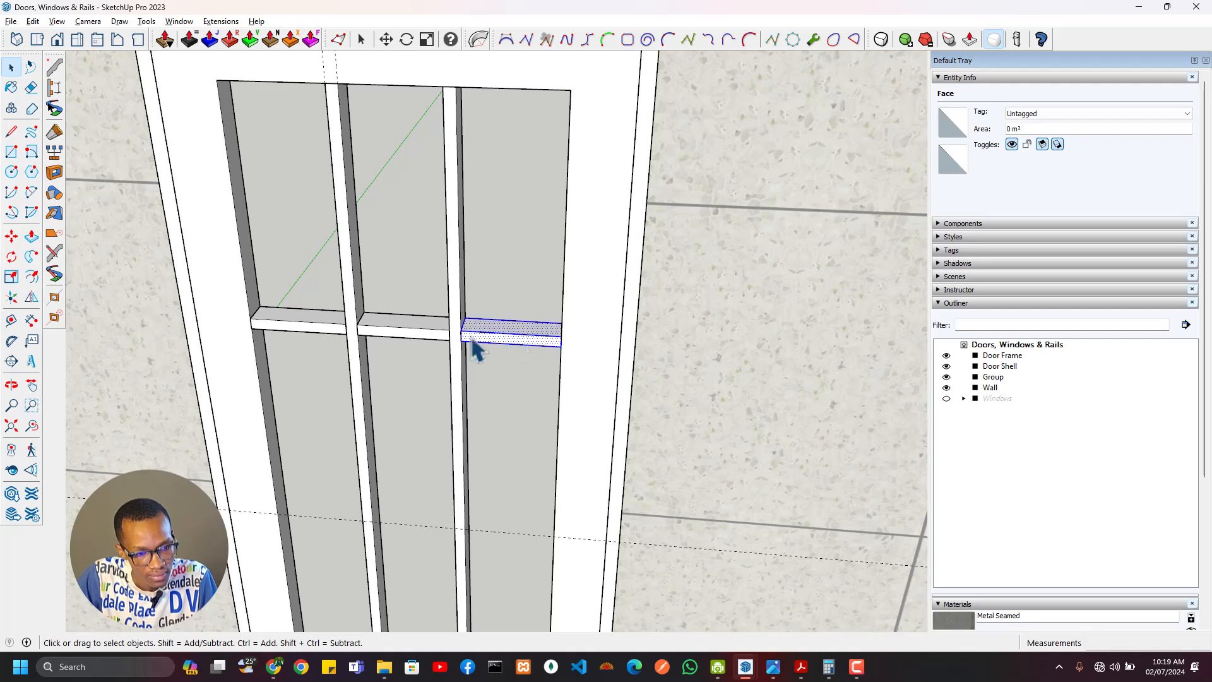
ctrl+click(433, 330)
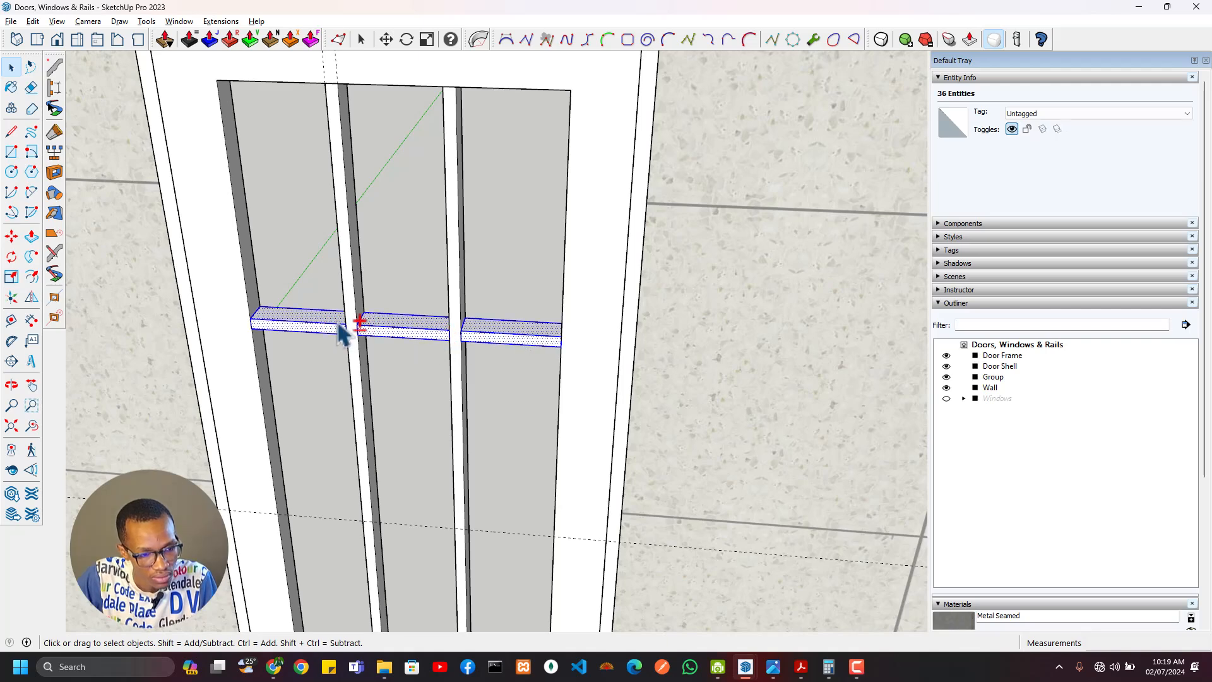
right_click(340, 331)
click(436, 435)
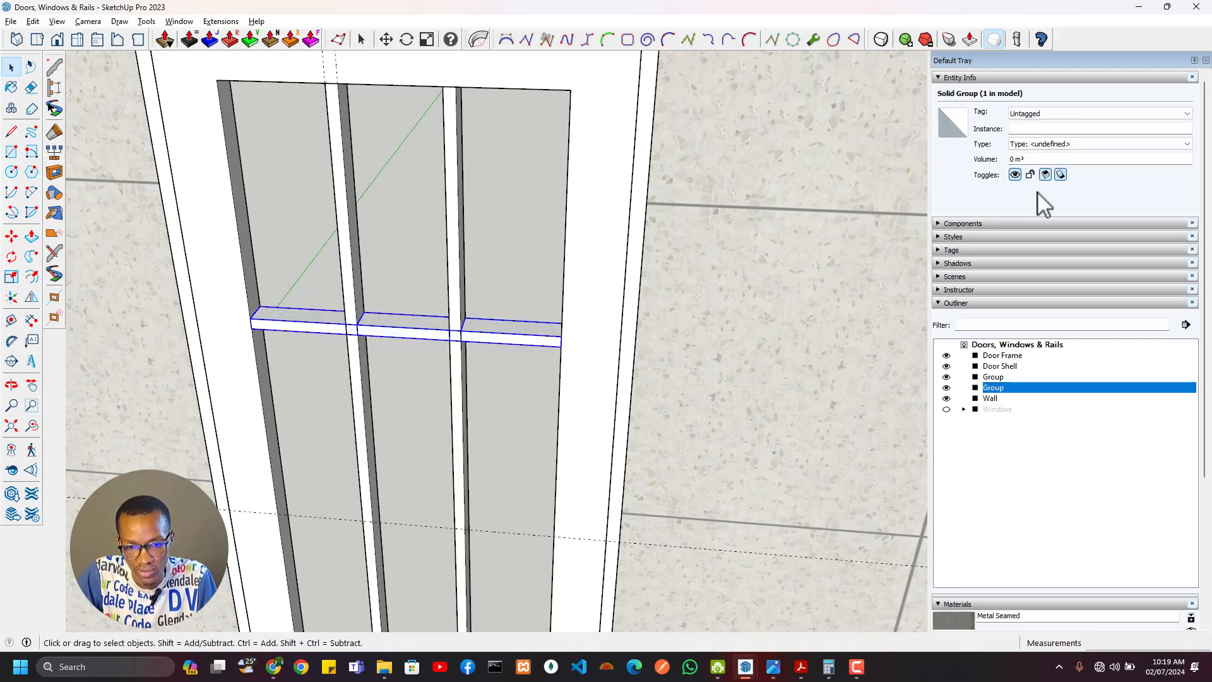
click(1043, 132)
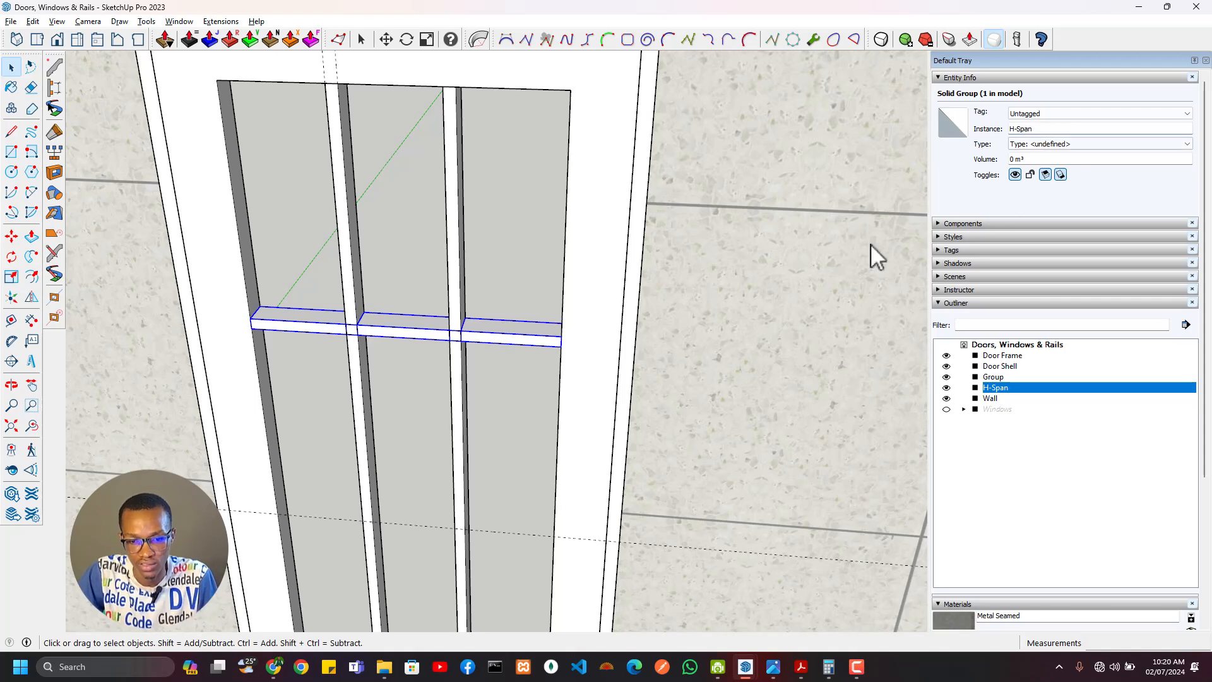
Step: Name the group of vertical glazing bars V-Span
click(452, 274)
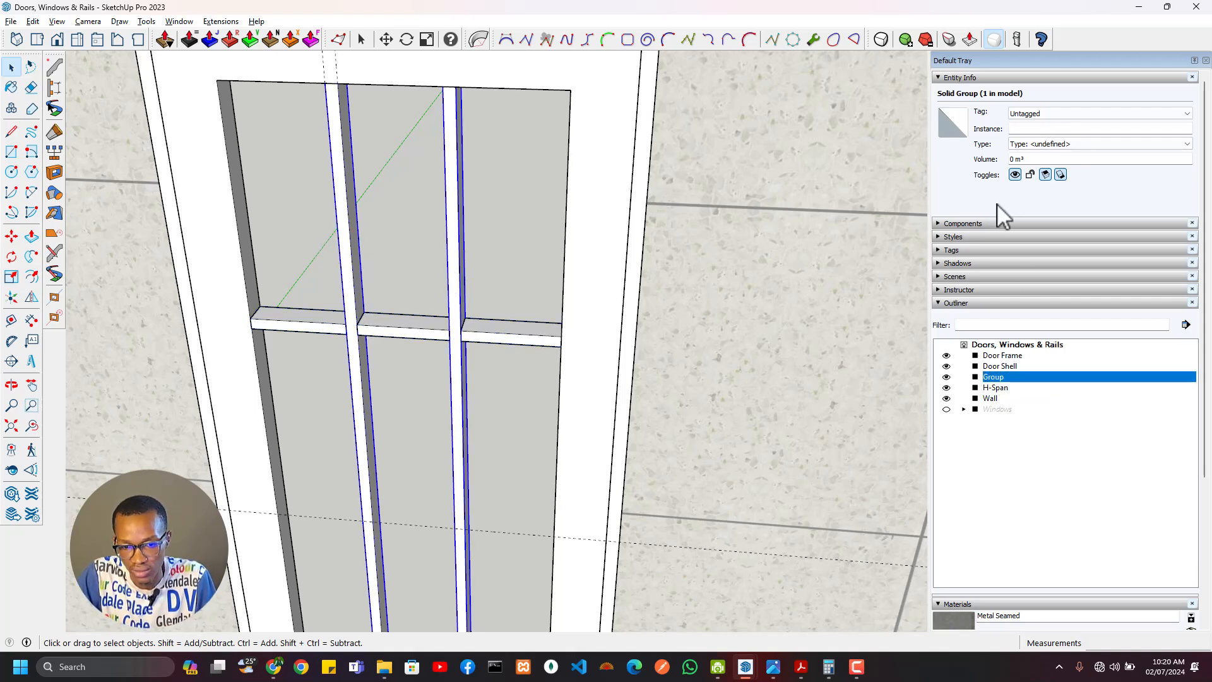
click(1024, 130)
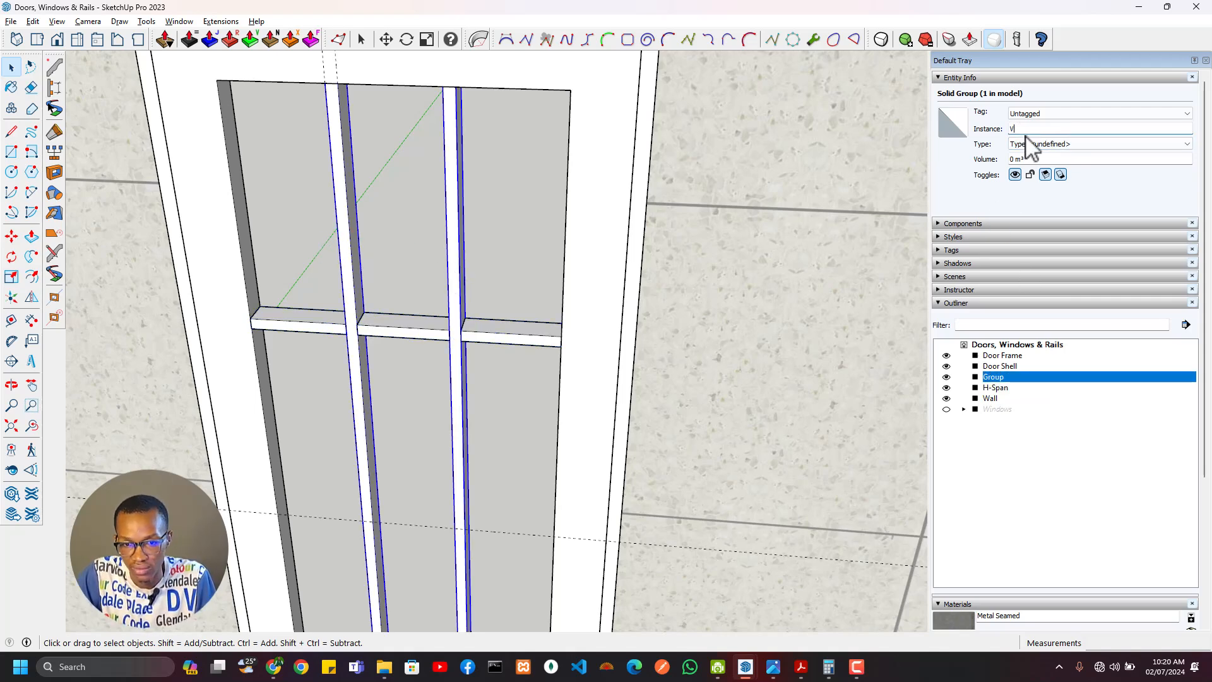
text(V-Span)
key(Return)
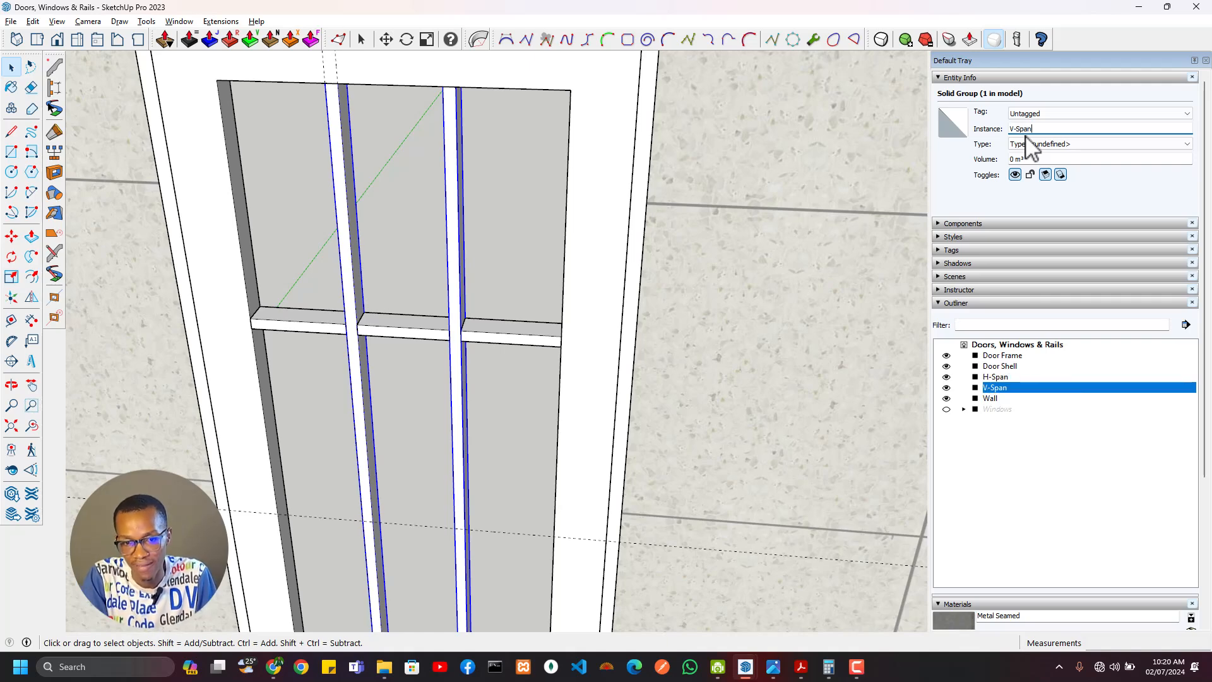
Step: Copy the H-Span bar three times down the door at 425 mm spacing
click(382, 340)
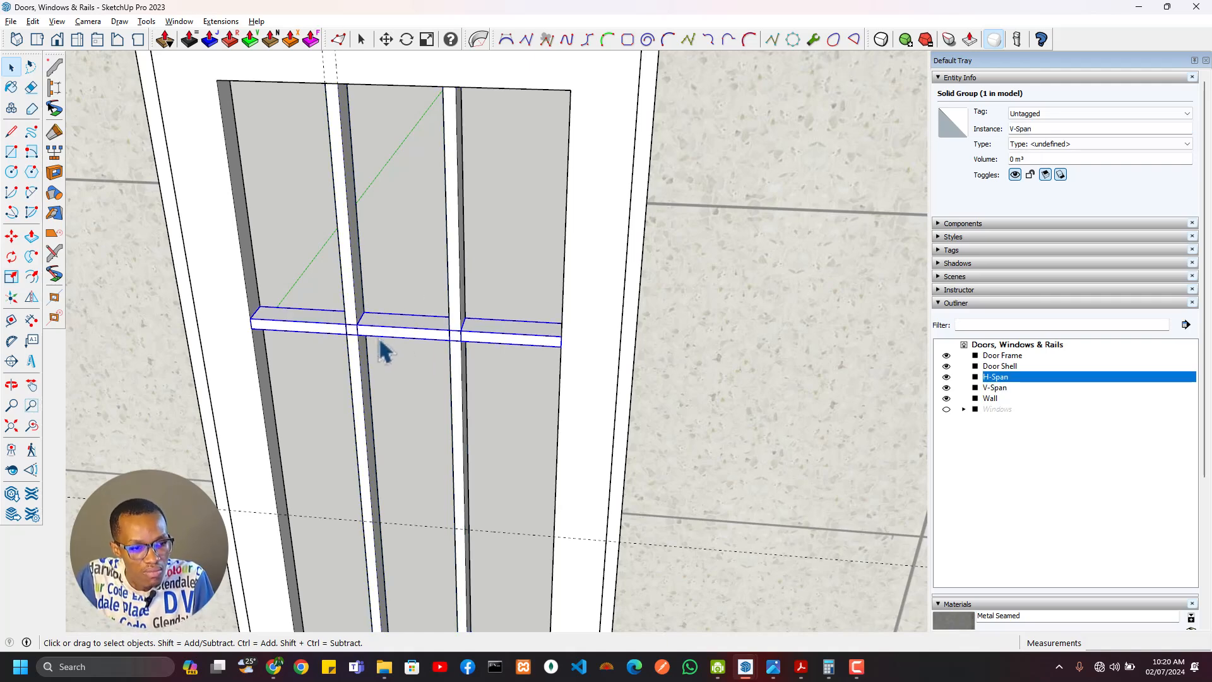
middle_drag(381, 347, 356, 265)
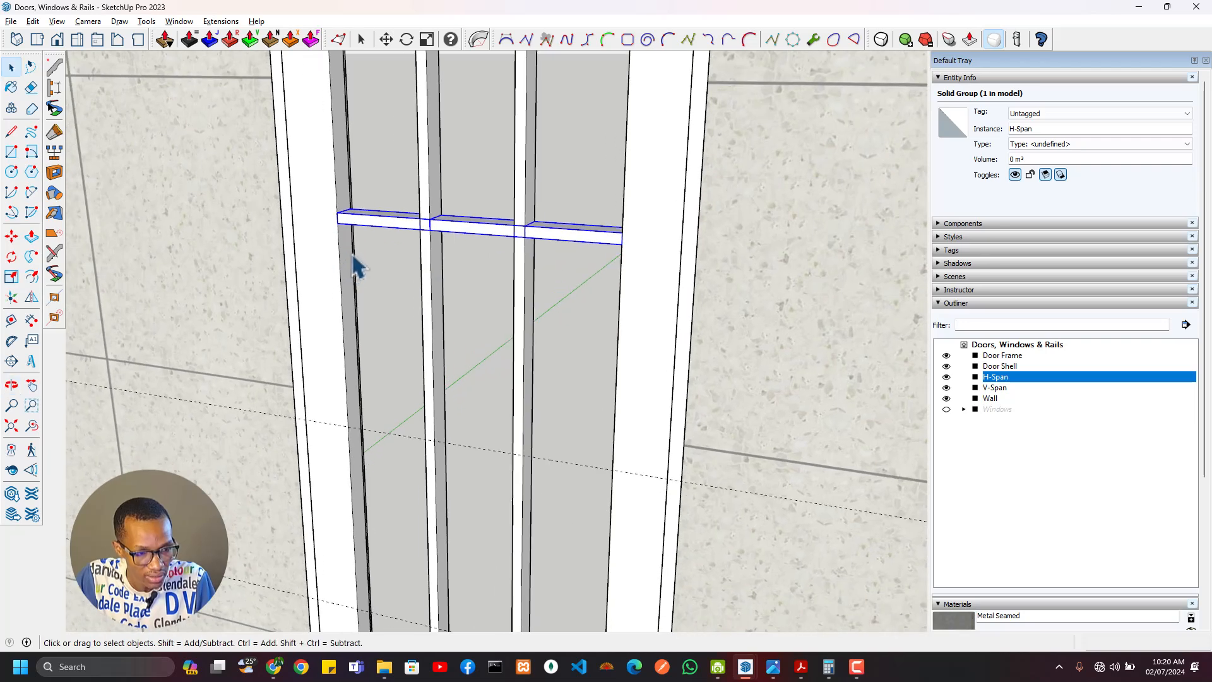
key(m)
scroll(331, 222, up, 2)
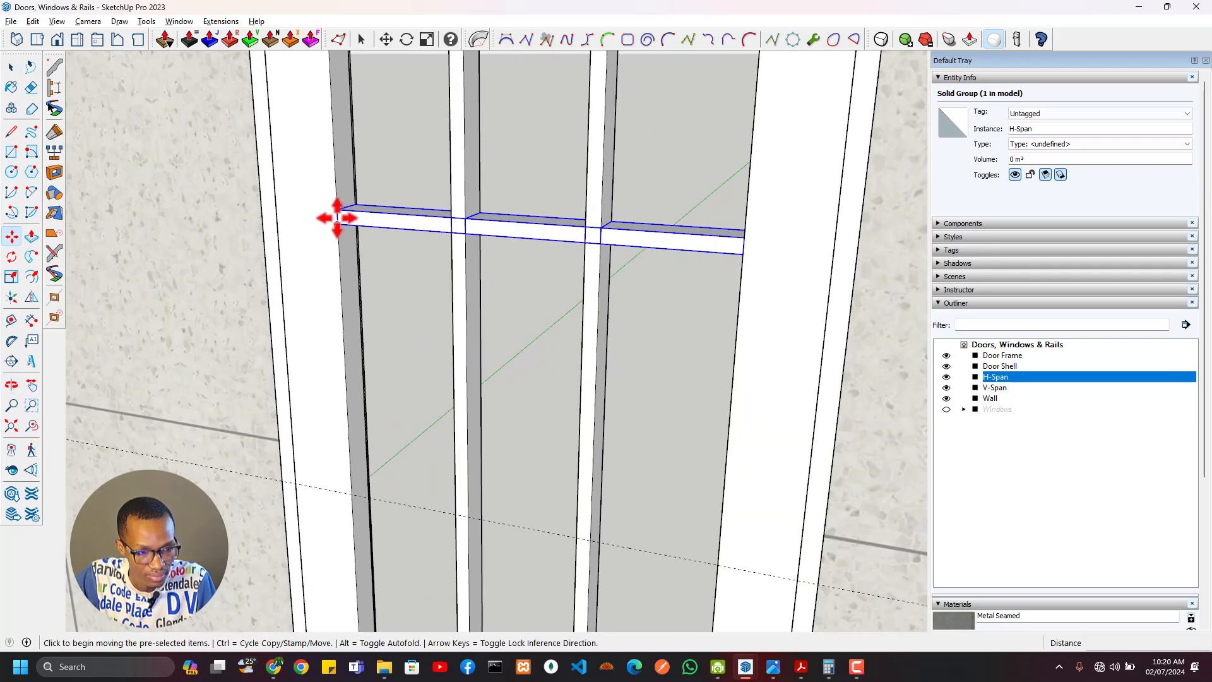
scroll(336, 217, up, 3)
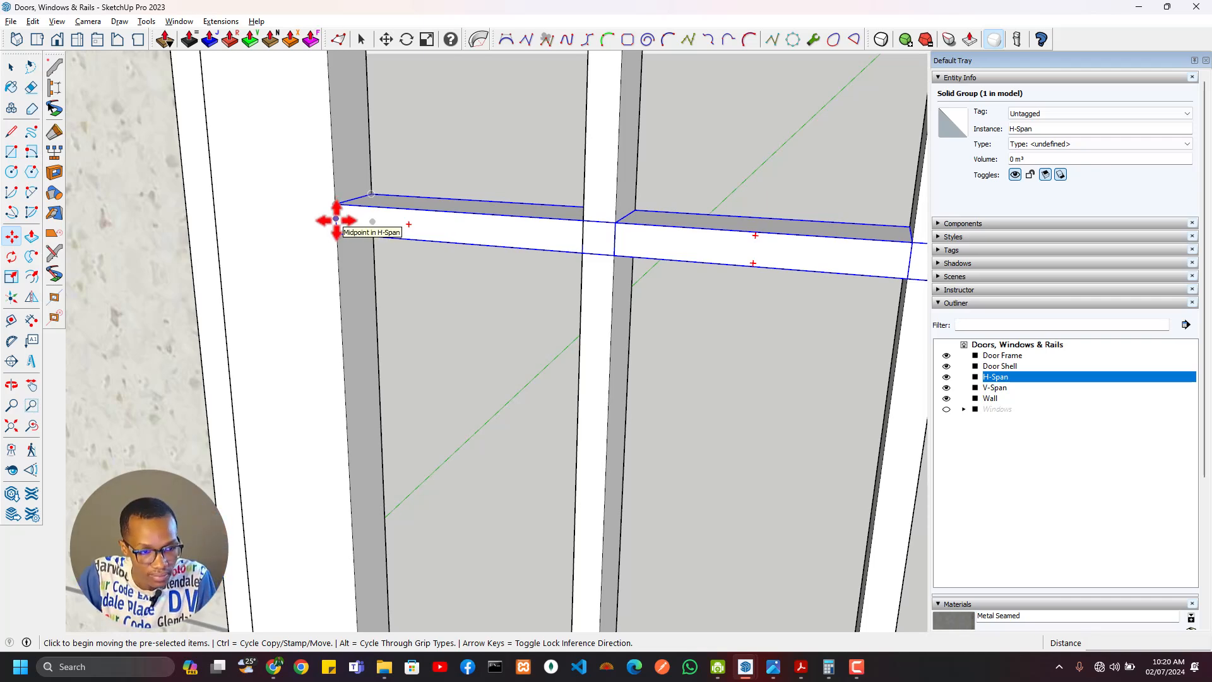
click(335, 219)
key(ctrl)
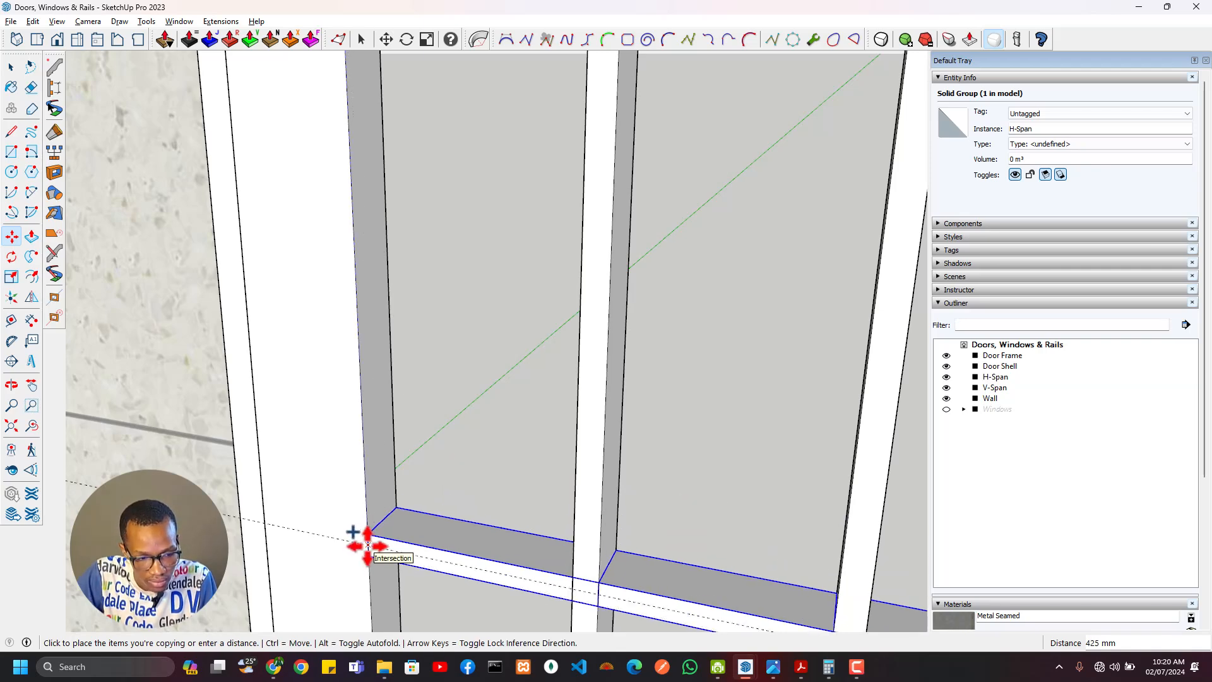
click(368, 545)
scroll(377, 541, down, 4)
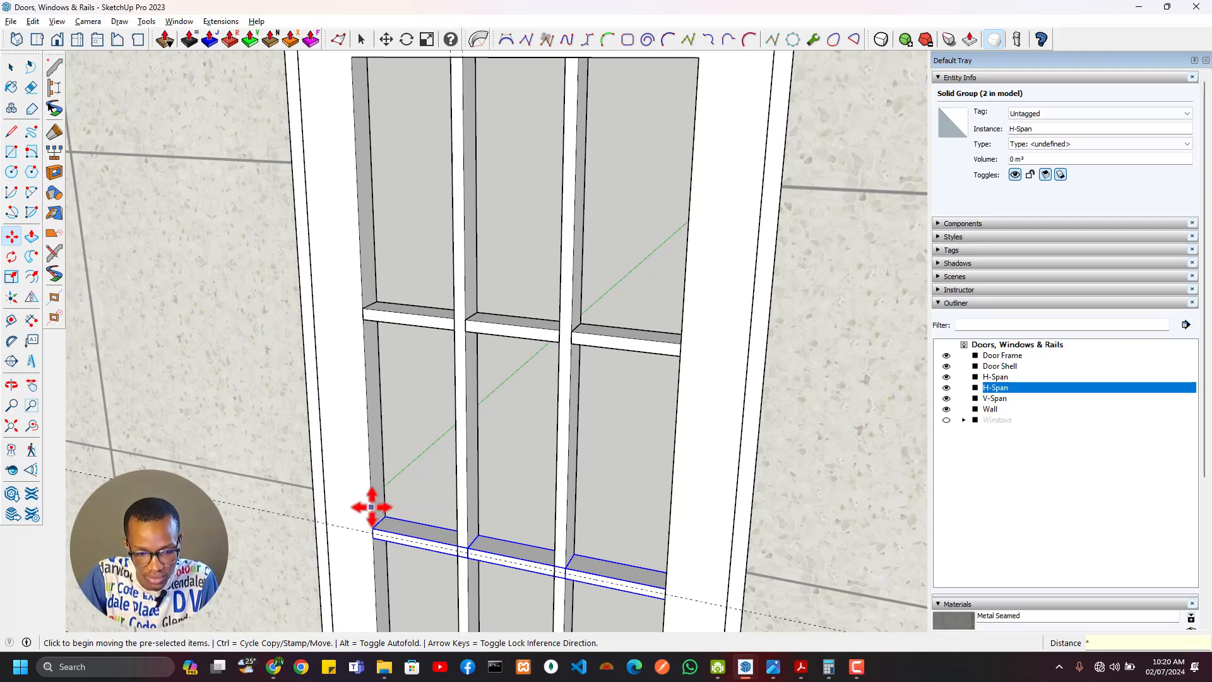
key(Return)
Step: Delete the lowest H-Span copy at the bottom edge of the door opening
scroll(478, 505, down, 3)
shift+middle_drag(478, 505, 453, 233)
scroll(447, 461, up, 4)
scroll(446, 460, down, 2)
shift+middle_drag(453, 413, 454, 222)
key(space)
click(441, 367)
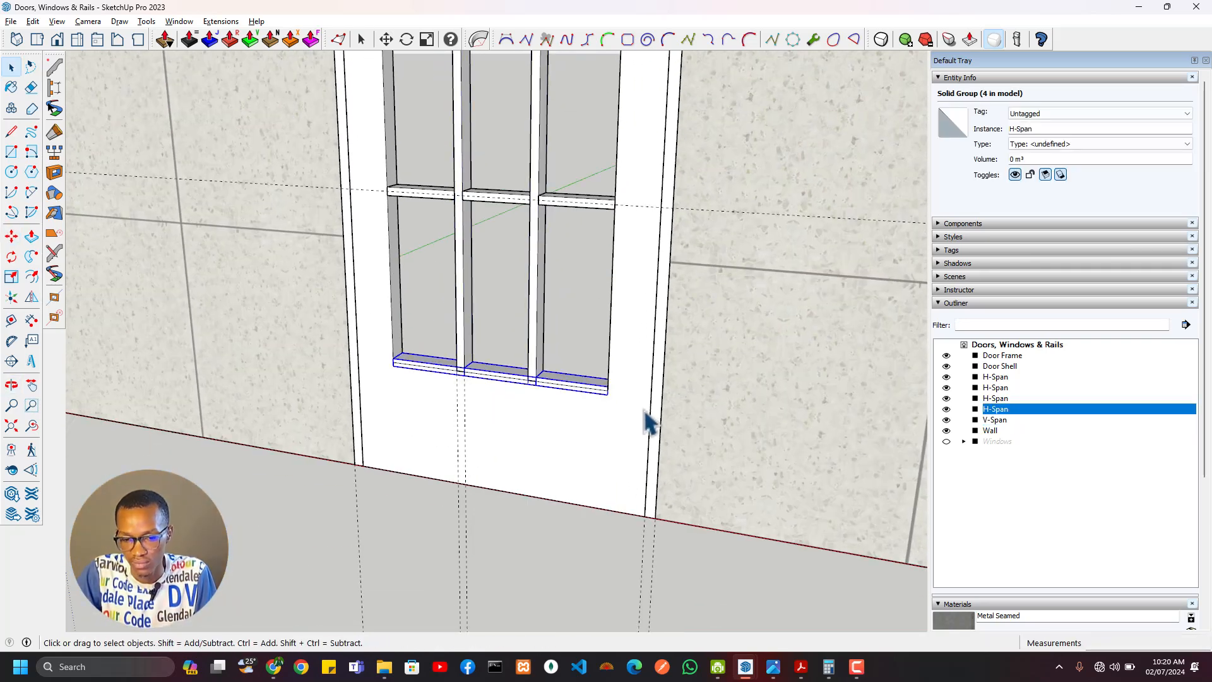
key(ctrl+t)
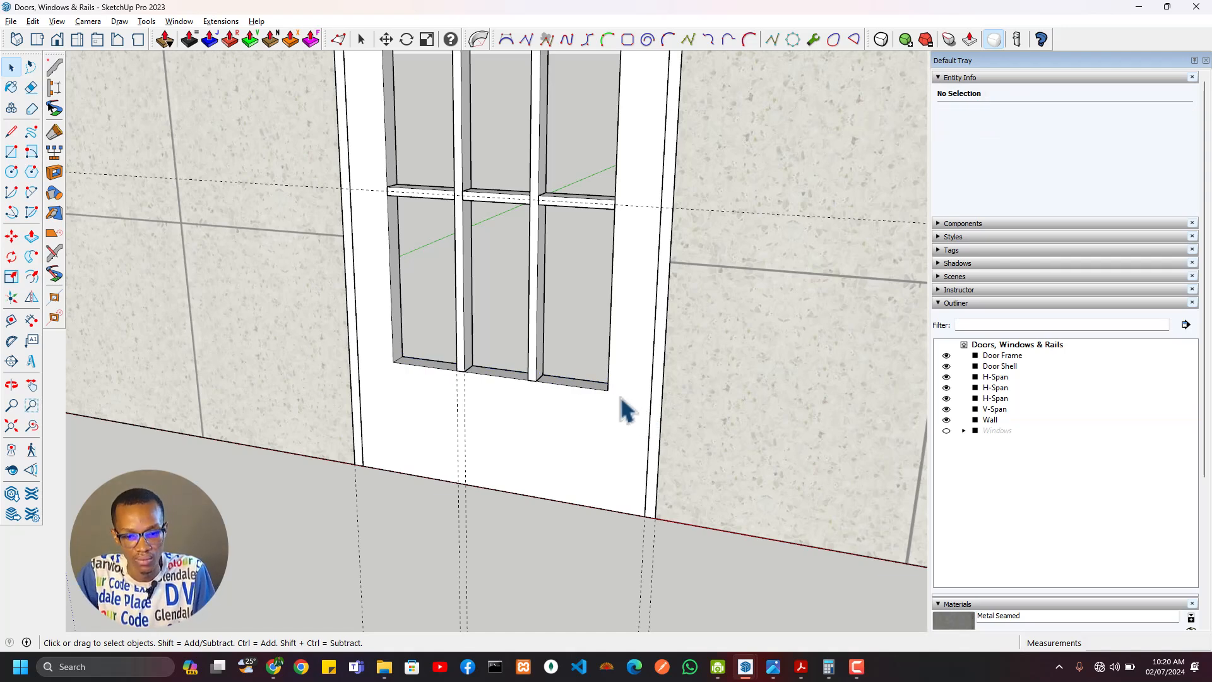
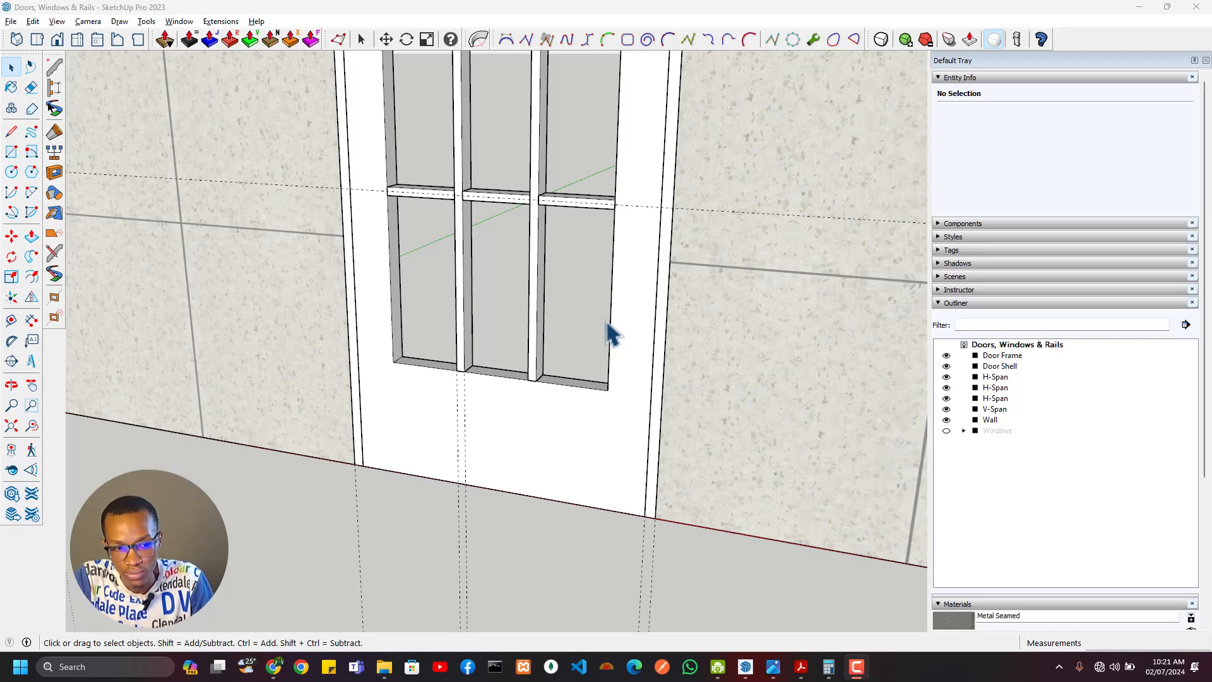
scroll(612, 334, down, 3)
scroll(553, 252, down, 4)
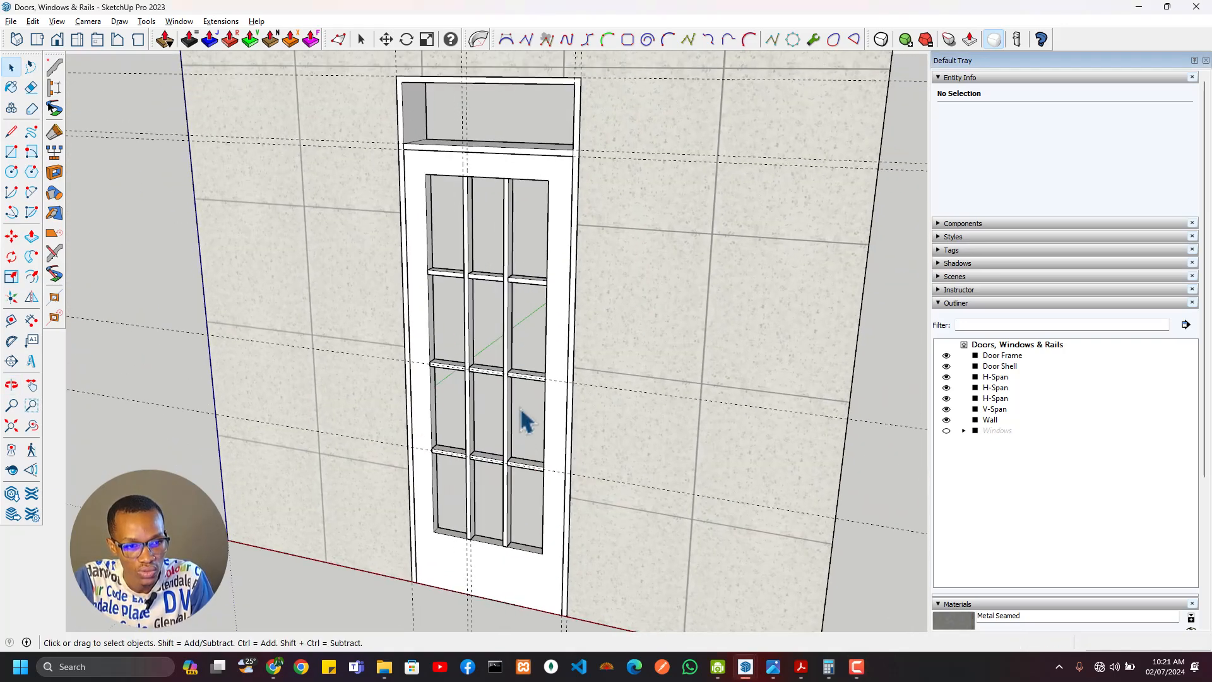
middle_drag(478, 209, 587, 371)
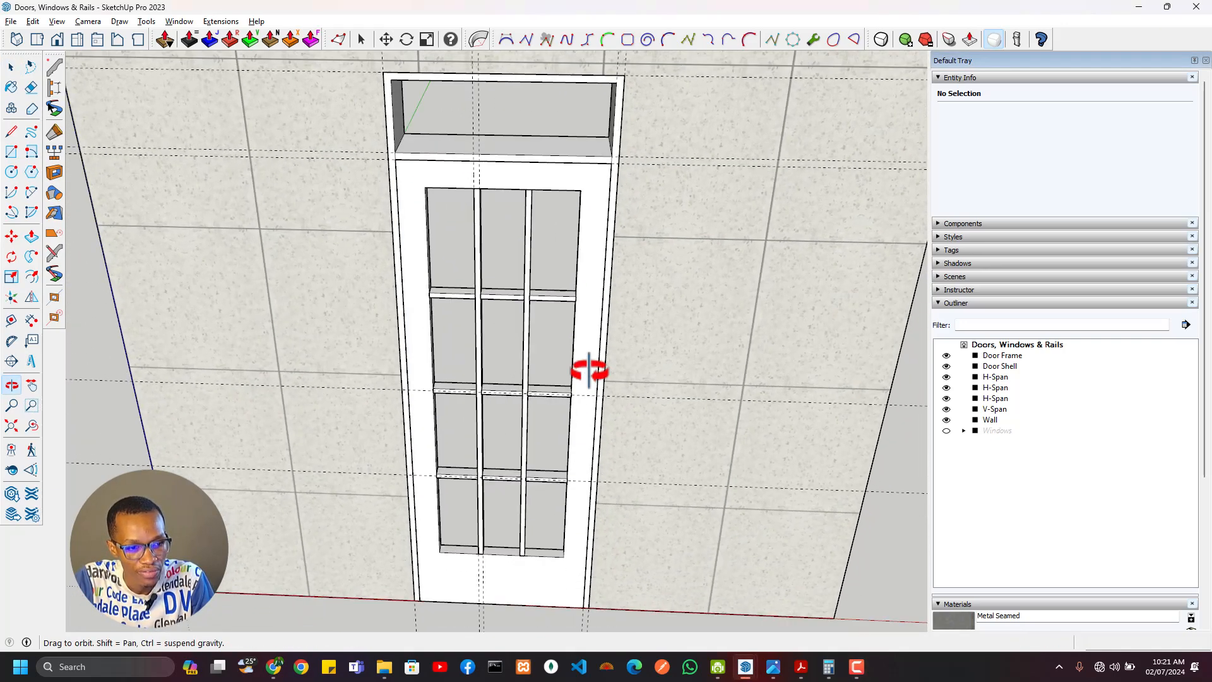
scroll(541, 371, up, 4)
click(483, 391)
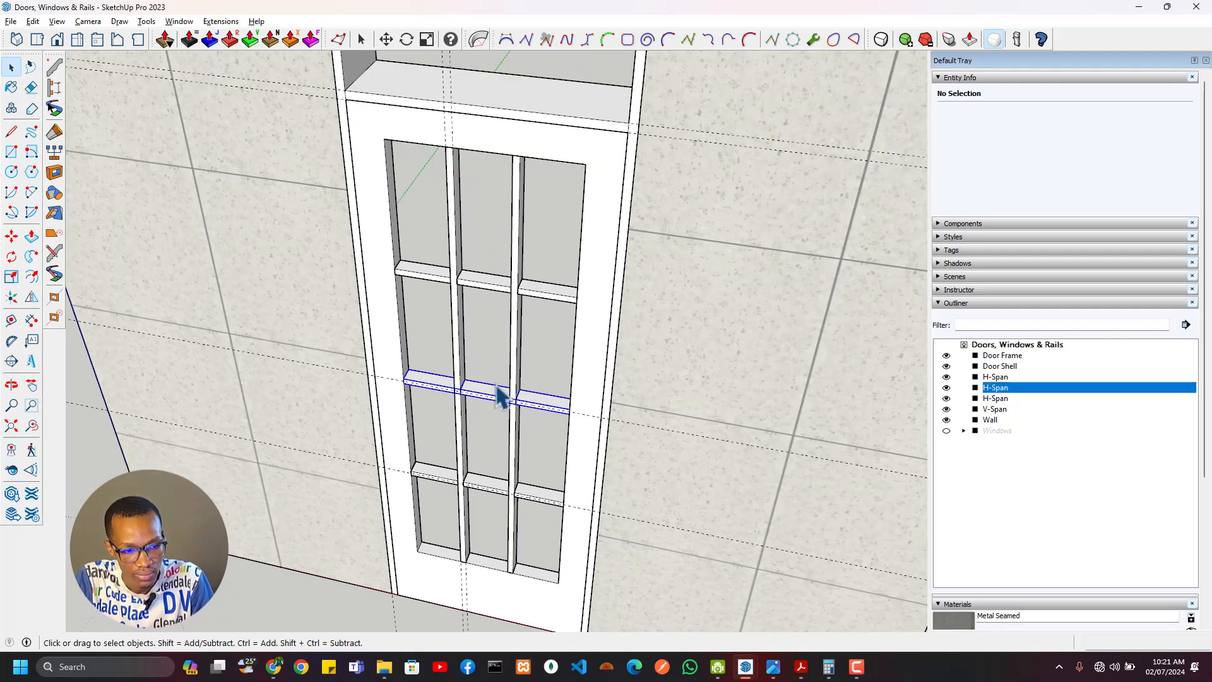
click(491, 285)
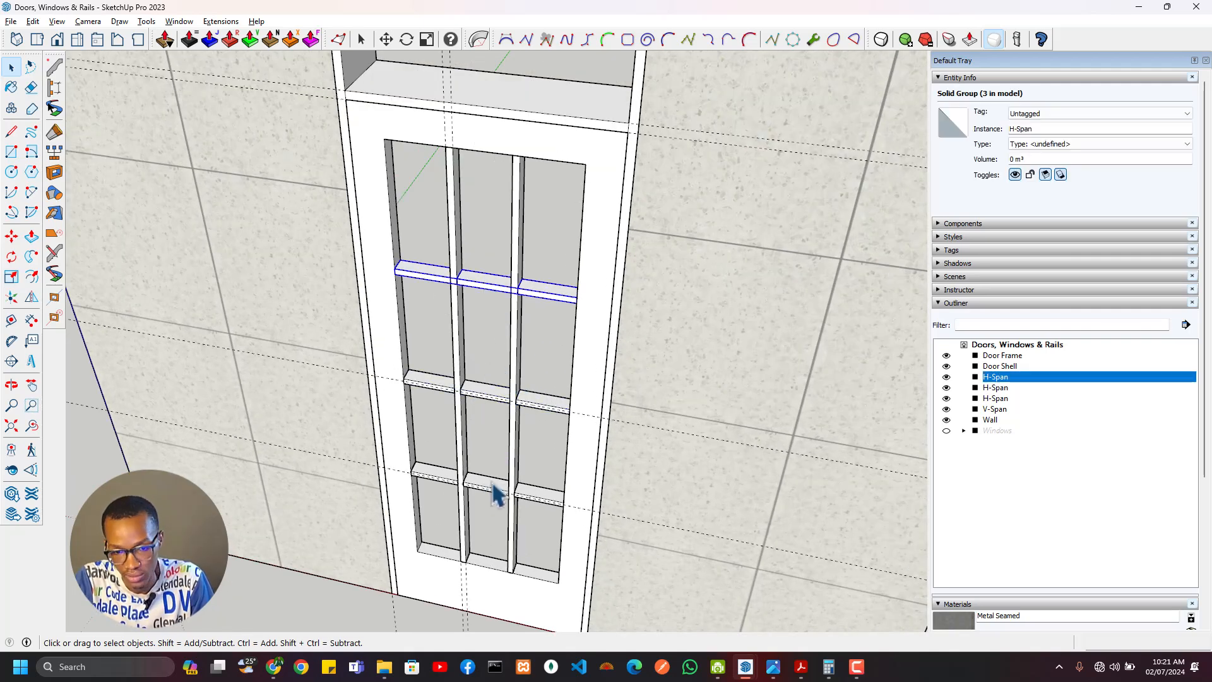
Step: Draw a rectangle of about 415 by 173 mm filling the door's top-left pane opening
scroll(493, 489, down, 3)
middle_drag(496, 500, 555, 562)
scroll(454, 391, up, 5)
key(r)
click(416, 168)
click(555, 562)
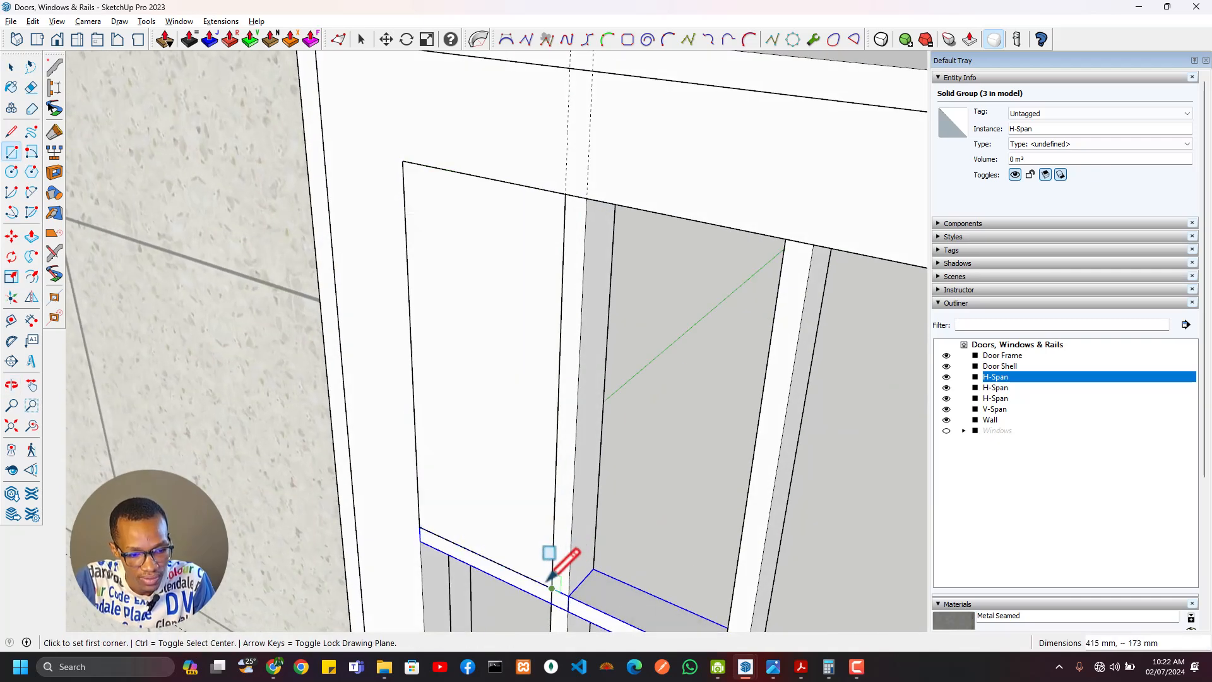
Step: Extrude the rectangle into a thin pane, make it a group and name it Glass
key(p)
click(503, 550)
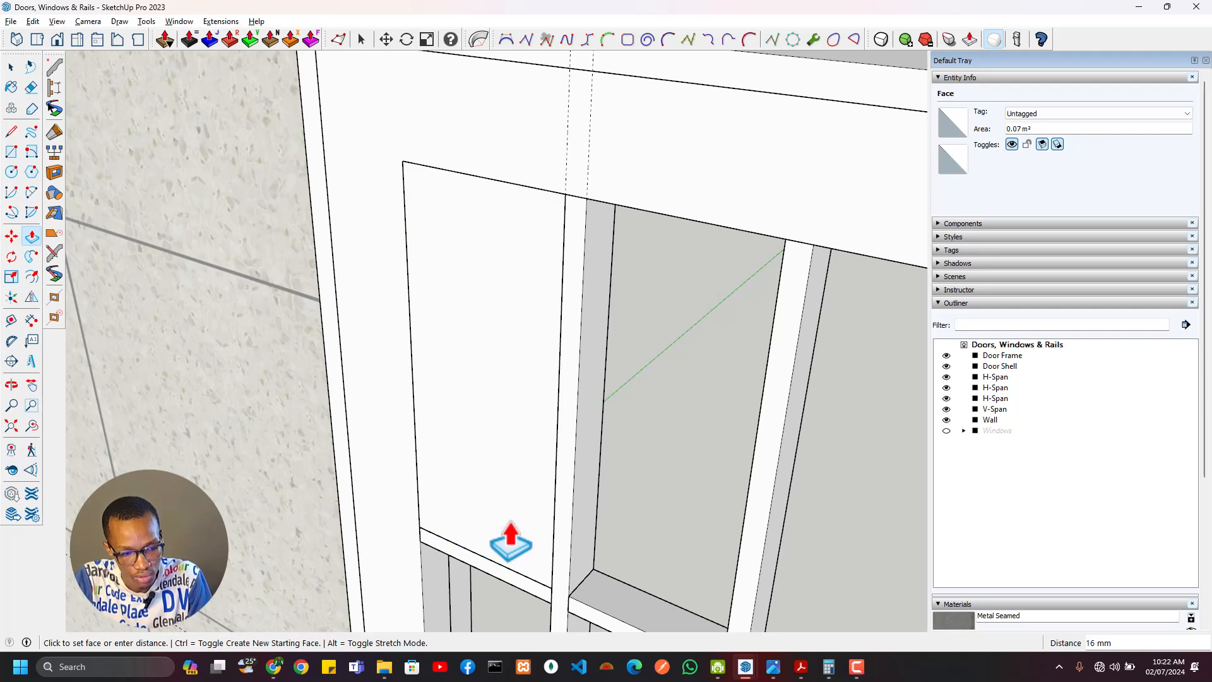
key(space)
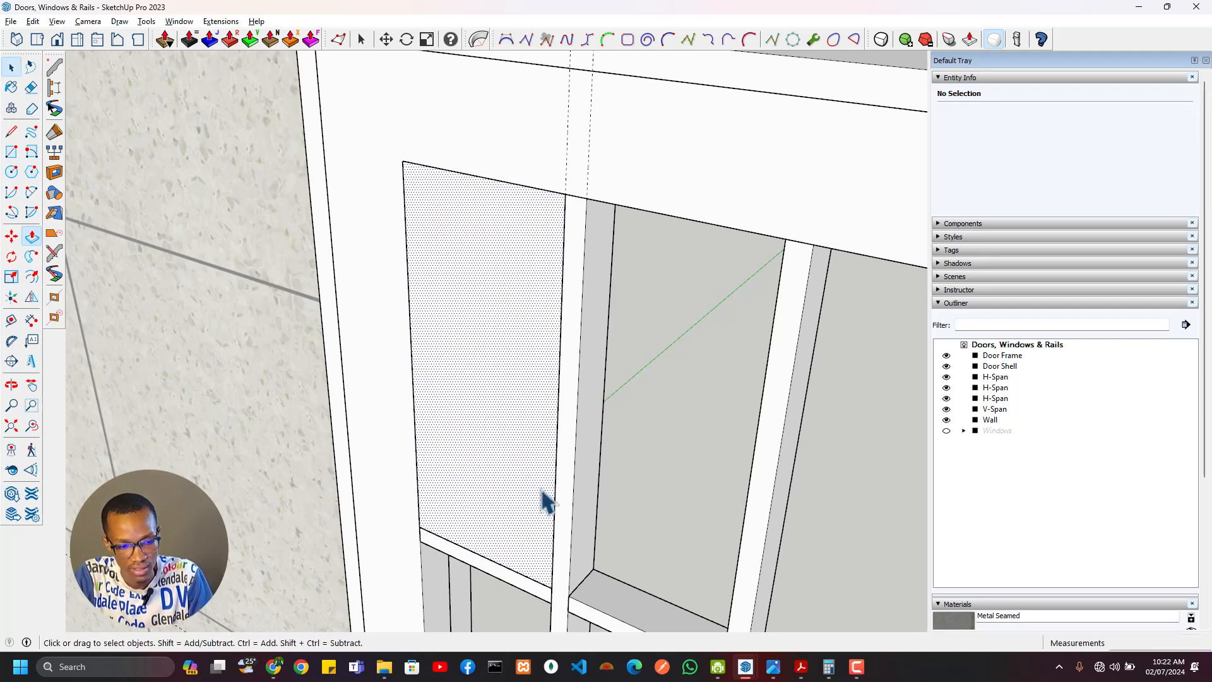
right_click(525, 507)
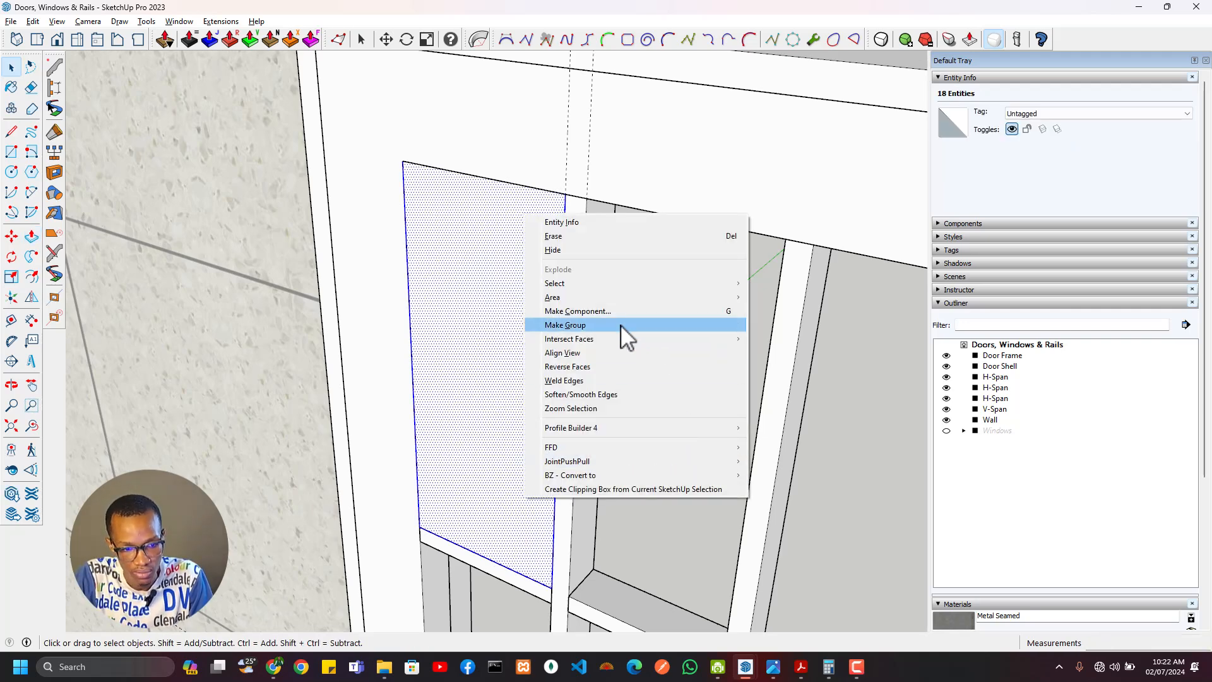
click(620, 324)
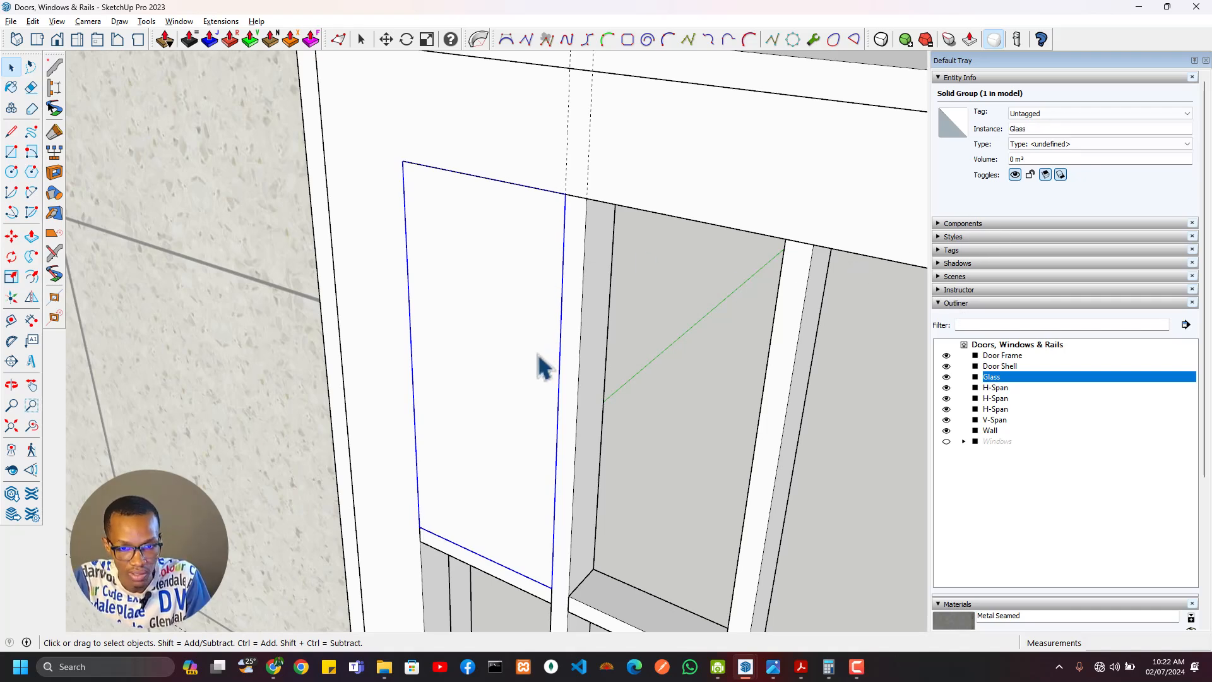
Step: Move the Glass pane back into the depth of its opening
key(m)
click(419, 527)
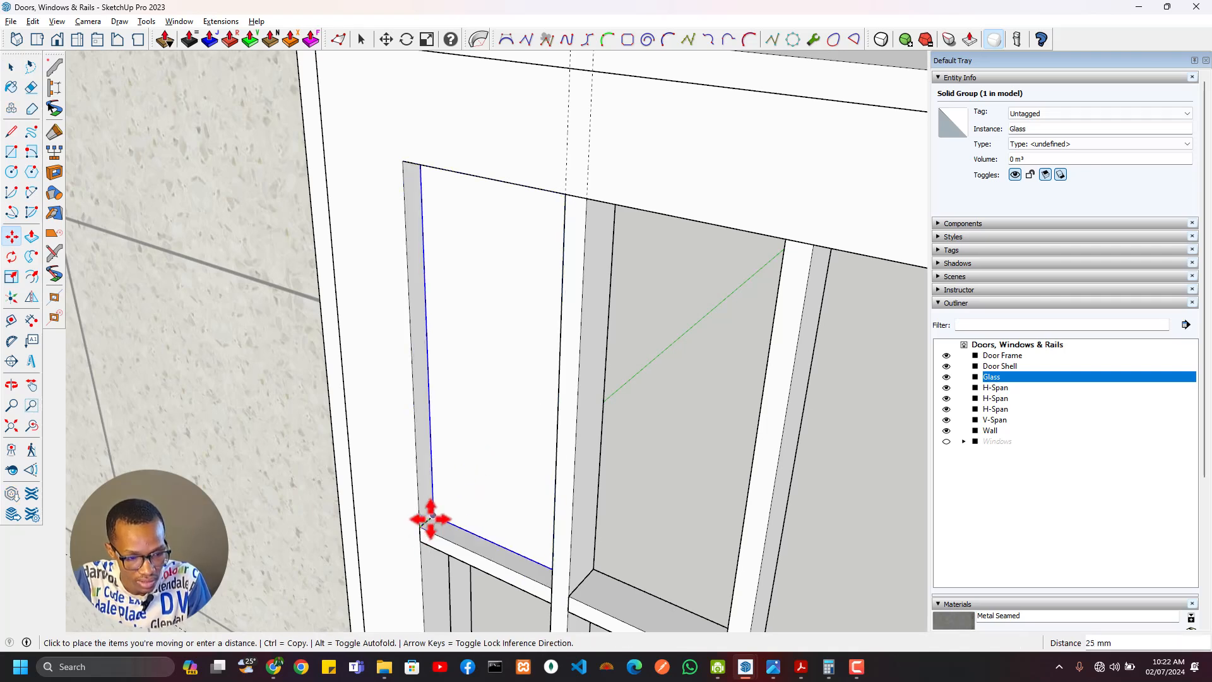
key(Return)
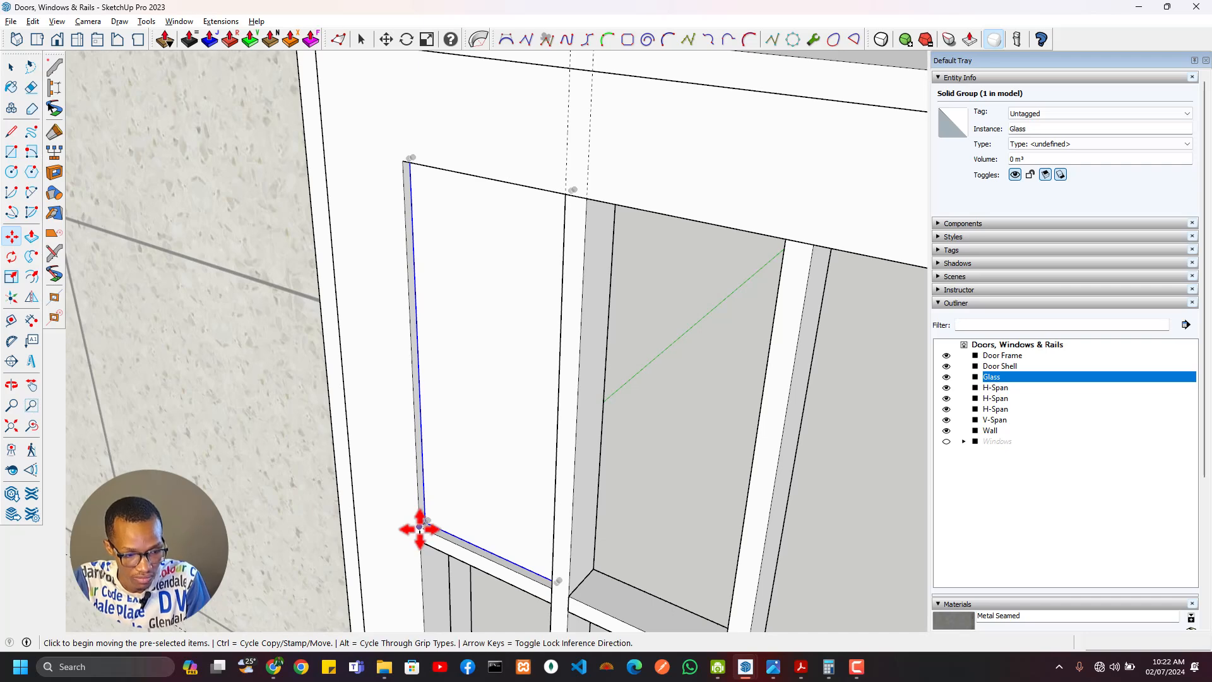
Step: Copy the glass pane into the middle and right openings of the top row
click(418, 529)
middle_drag(549, 576, 512, 458)
key(ctrl)
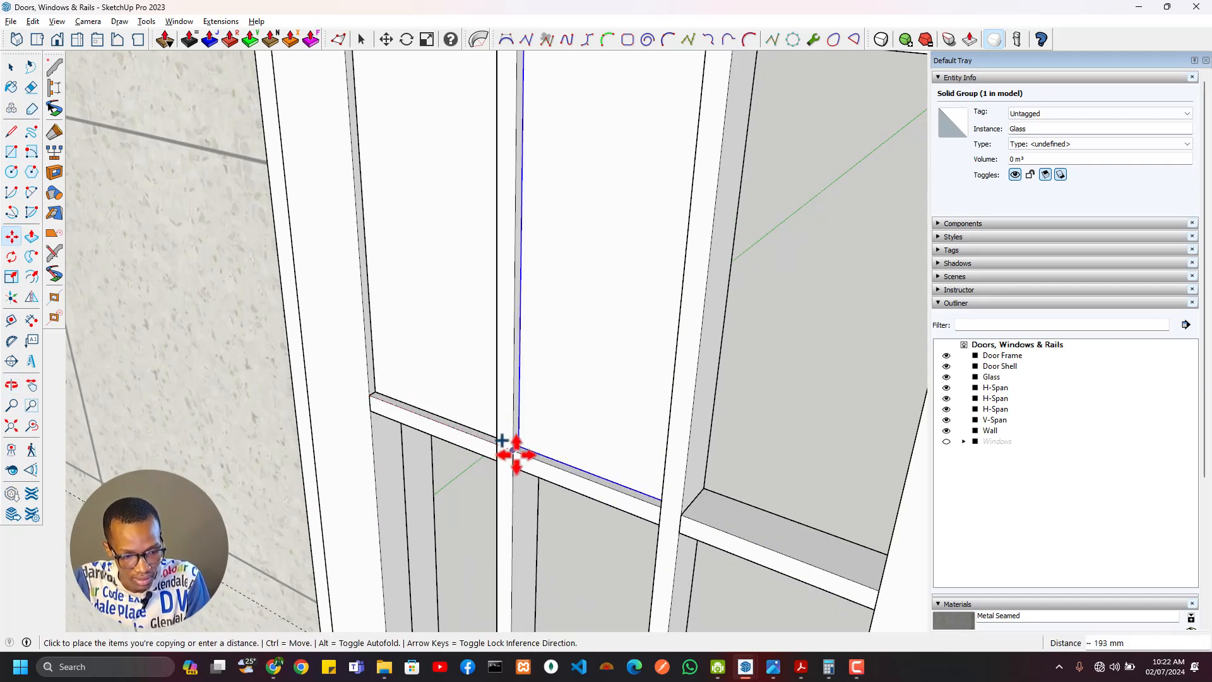
click(514, 456)
click(515, 453)
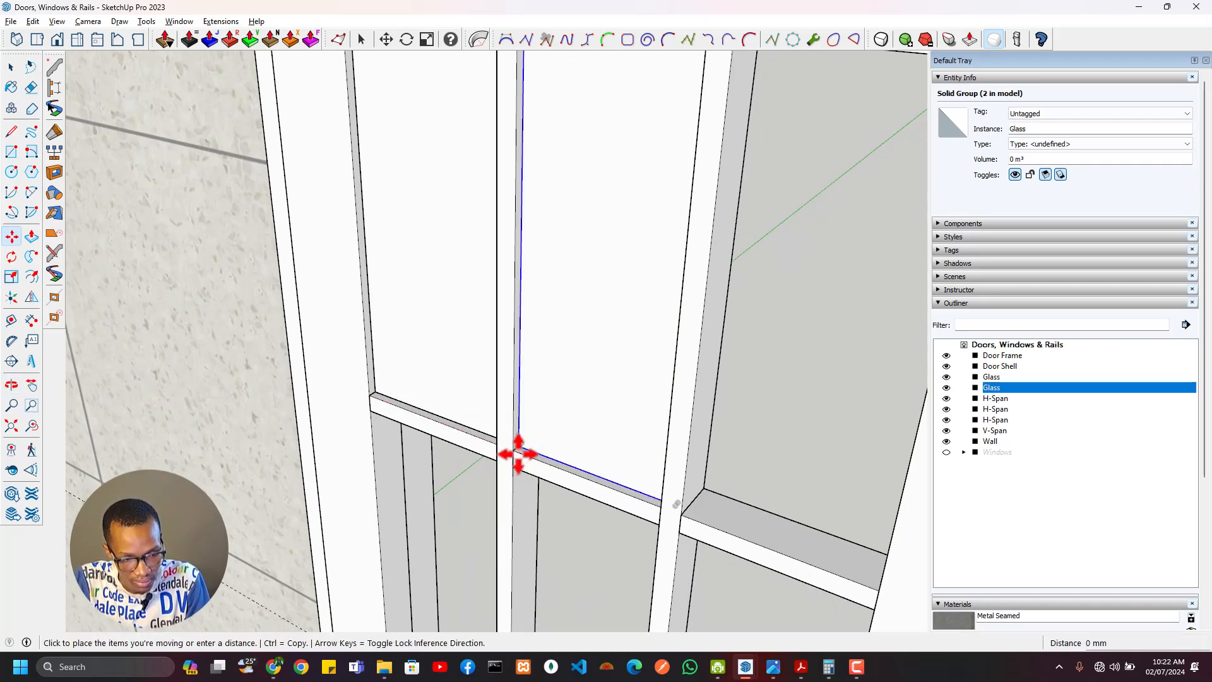
click(695, 554)
Step: Copy the three top-row glass panes three times down the door at 425 mm spacing to fill the rows below
scroll(663, 544, down, 5)
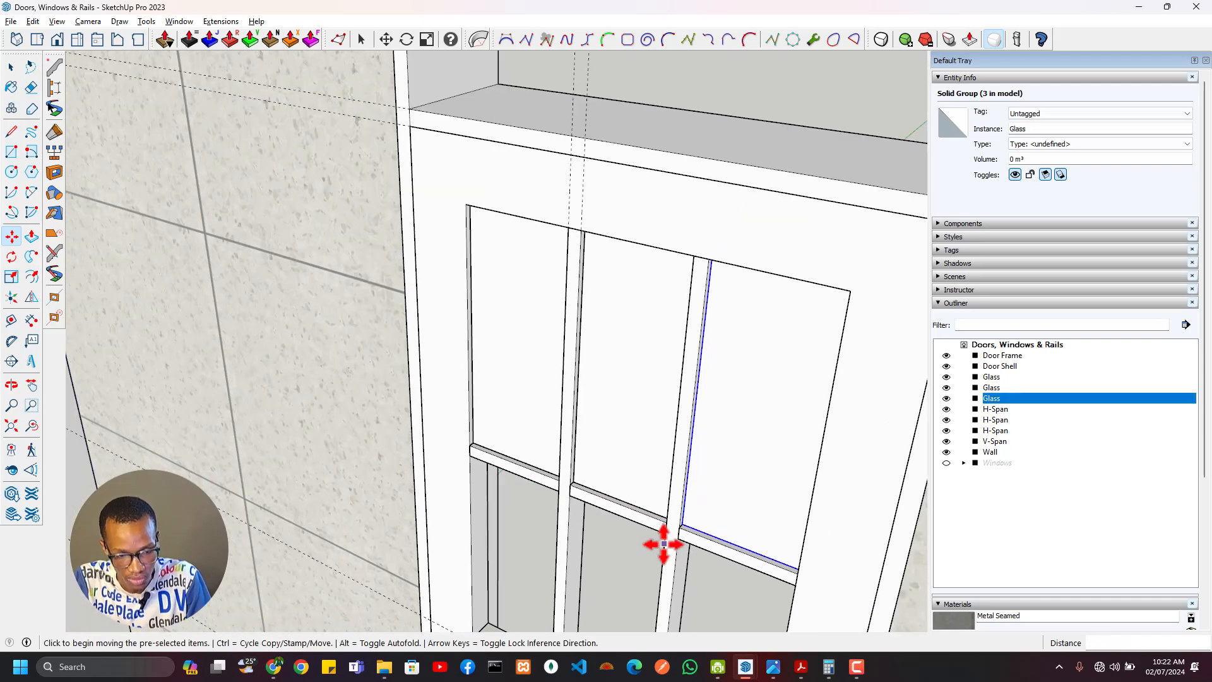
middle_drag(662, 544, 610, 391)
key(space)
shift+click(597, 364)
shift+click(544, 341)
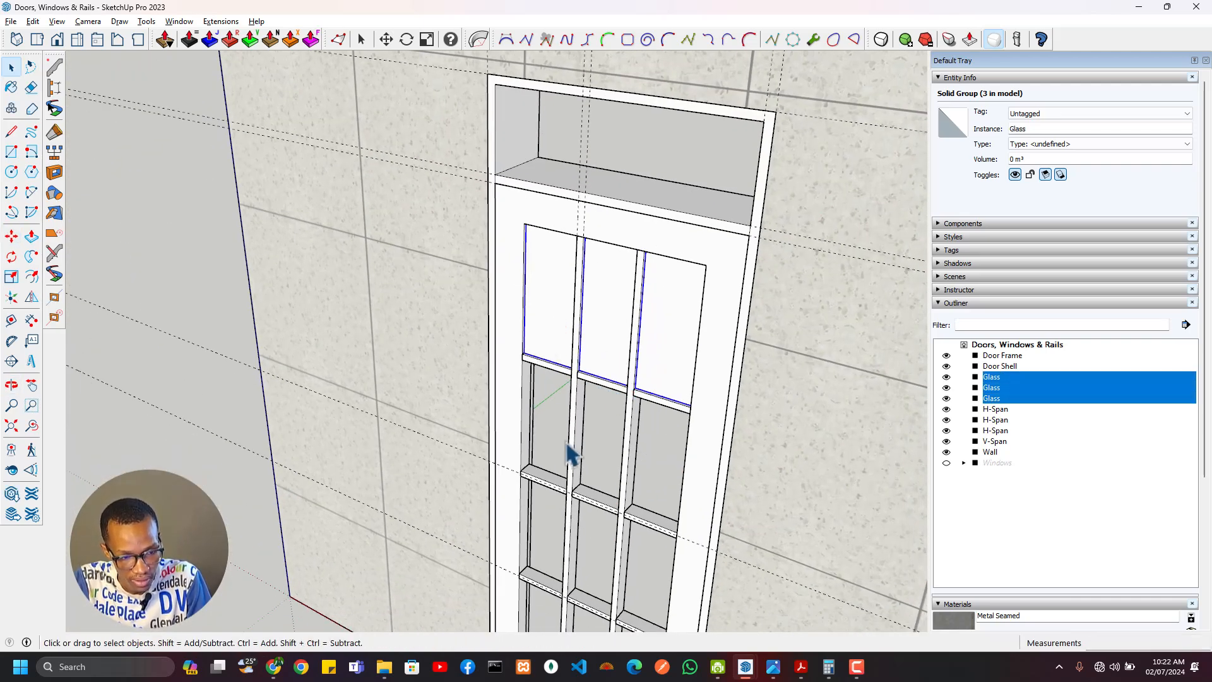
scroll(562, 449, up, 3)
key(m)
scroll(514, 306, up, 4)
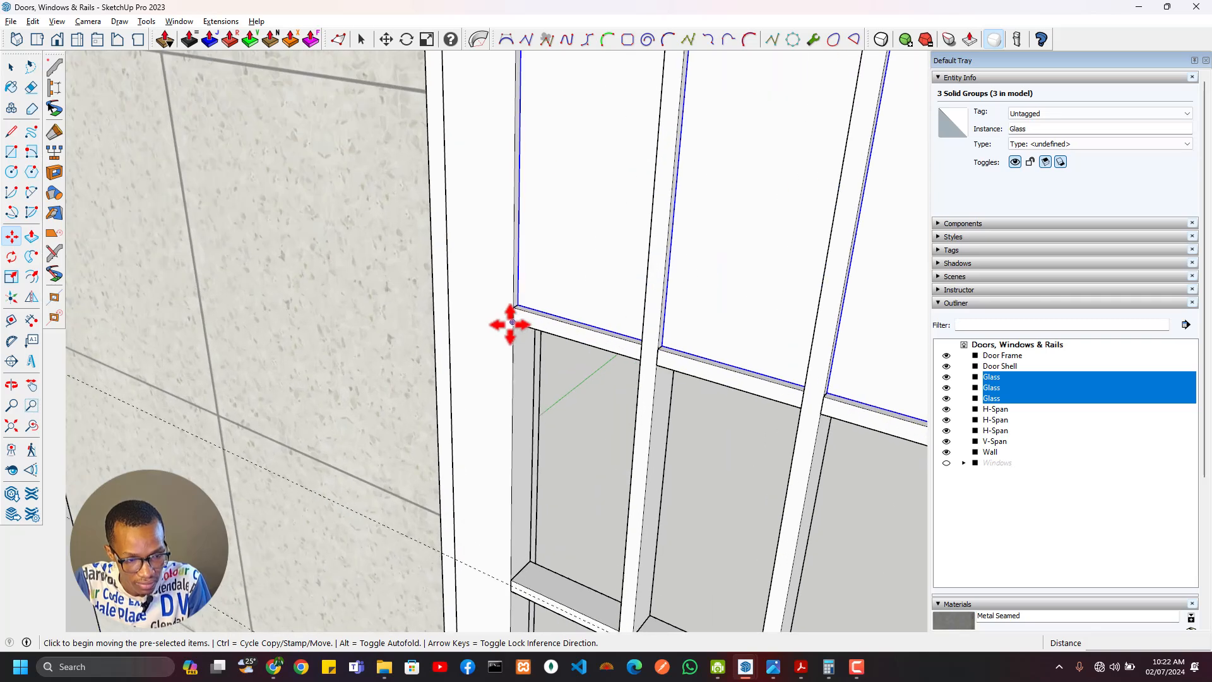
click(514, 305)
shift+middle_drag(551, 537, 600, 262)
key(ctrl)
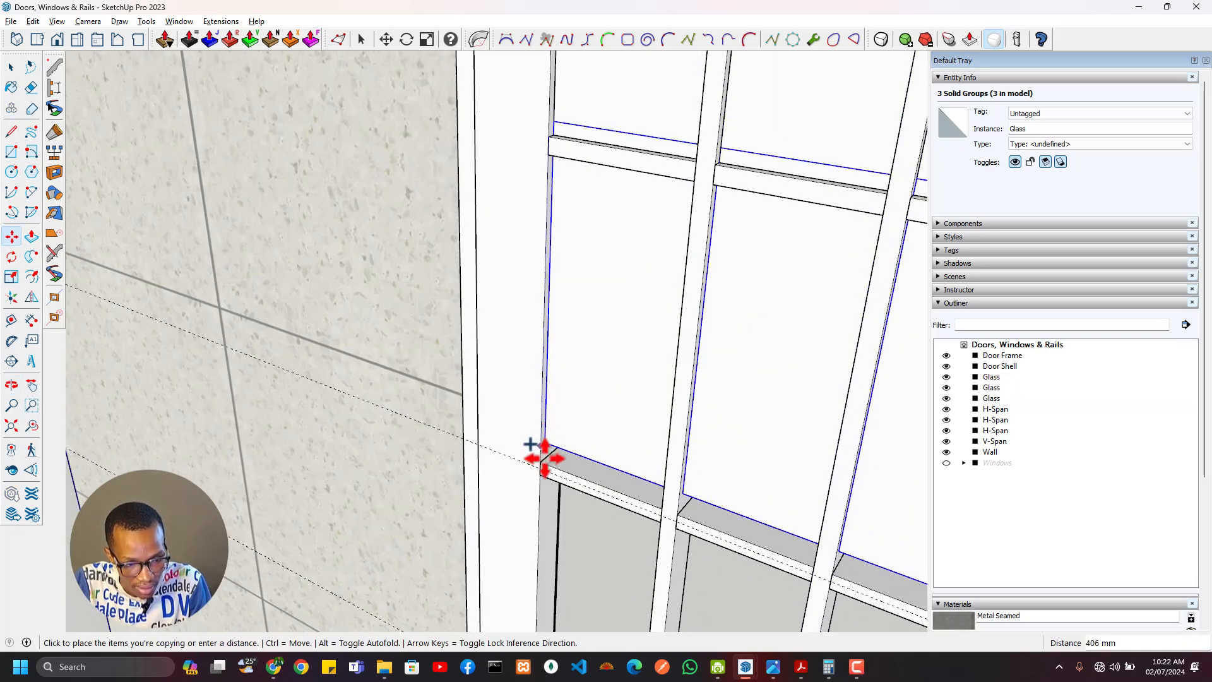
click(541, 465)
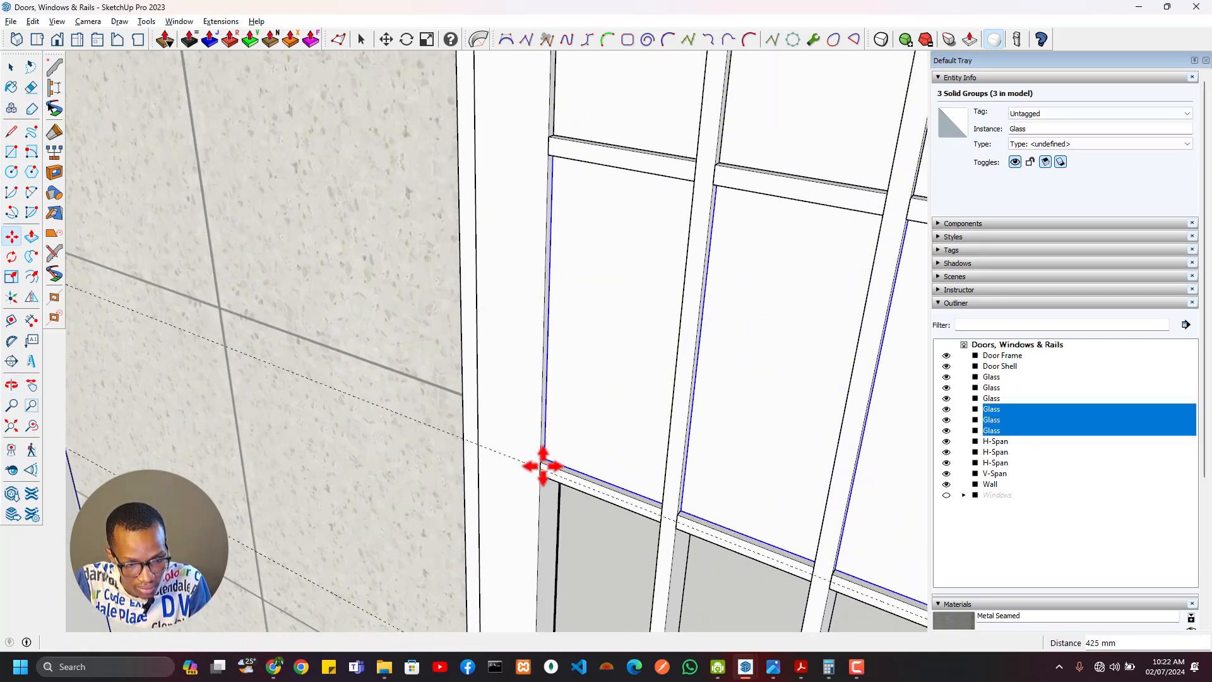
key(Return)
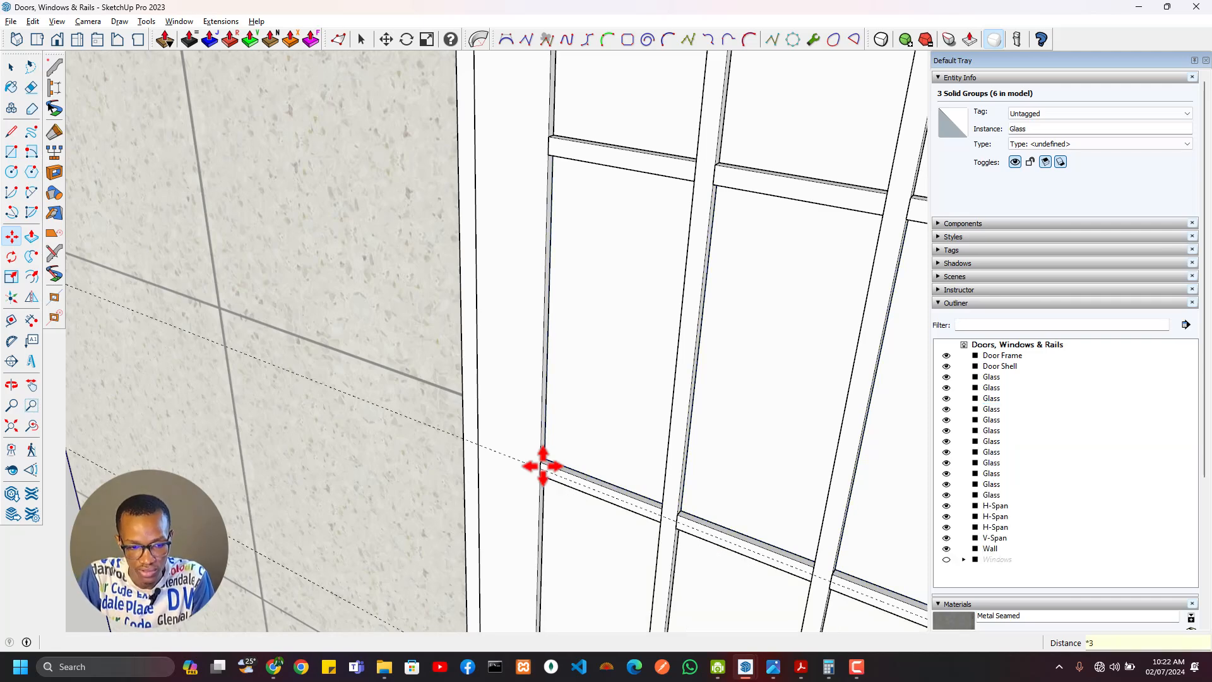
key(ctrl+t)
Step: Move the three bottom-row glass panes 10 mm down to the lower edge of the door opening
scroll(606, 396, down, 5)
shift+middle_drag(627, 310, 622, 70)
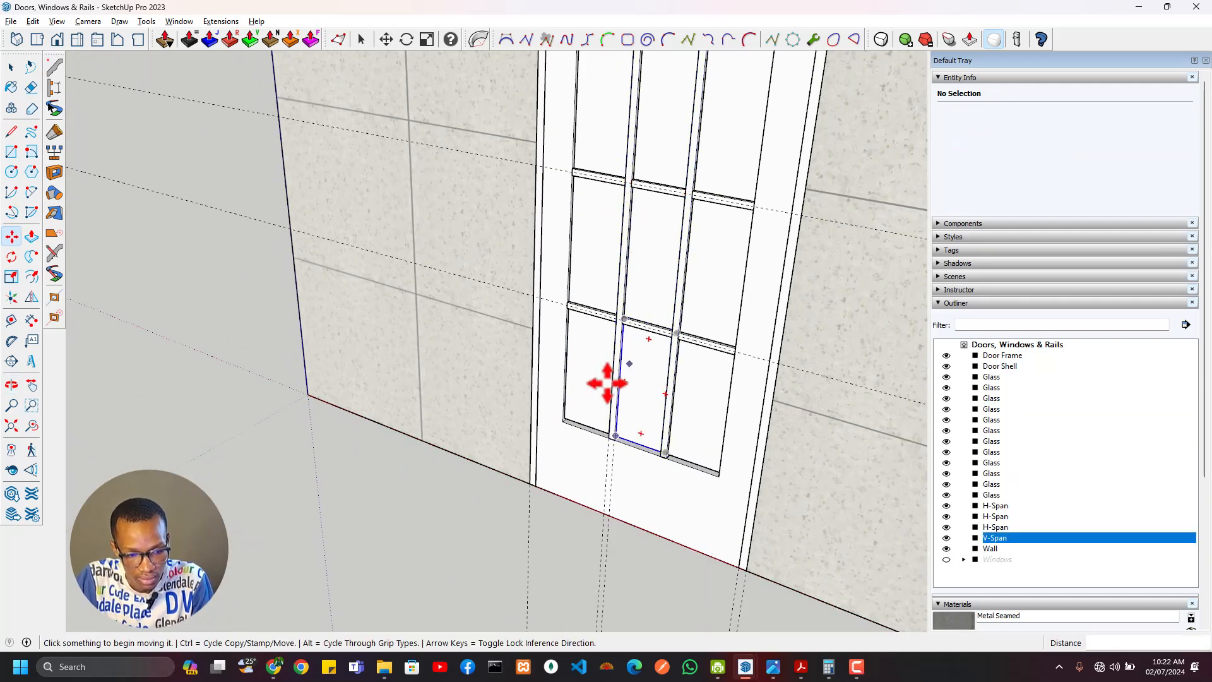
scroll(605, 404, up, 4)
scroll(640, 493, down, 2)
middle_drag(645, 494, 582, 406)
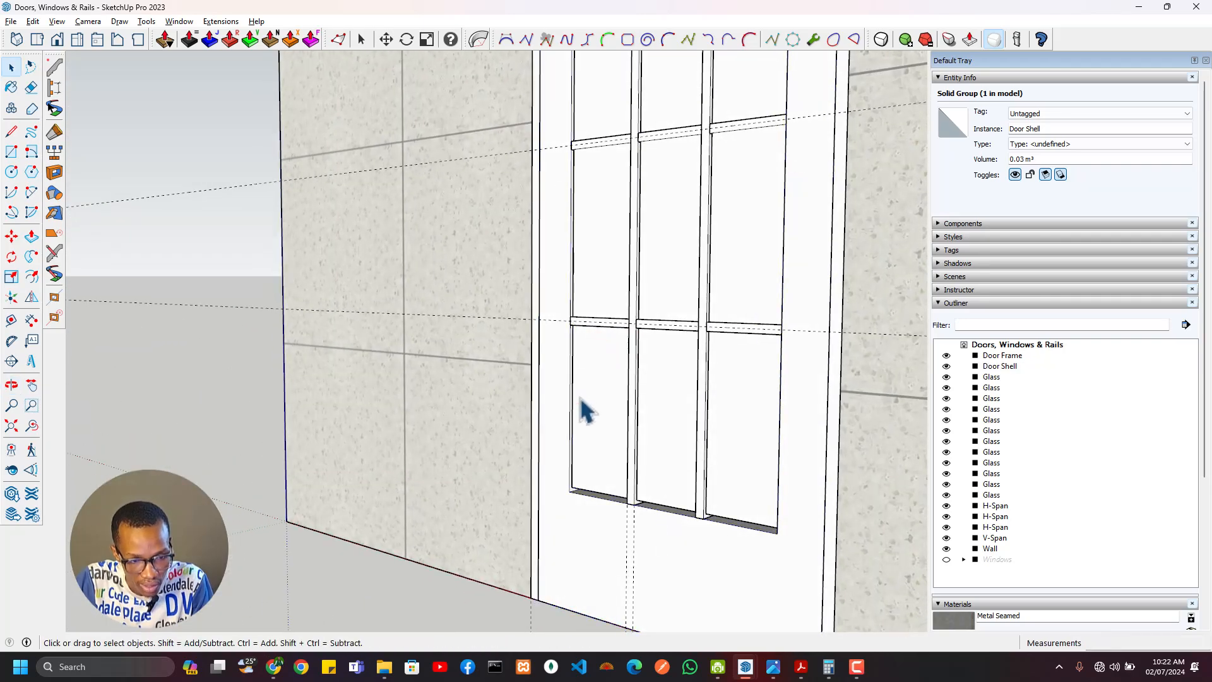
click(581, 406)
ctrl+click(682, 438)
ctrl+click(750, 487)
scroll(639, 506, up, 4)
middle_drag(638, 507, 613, 521)
scroll(611, 521, up, 3)
key(m)
click(499, 463)
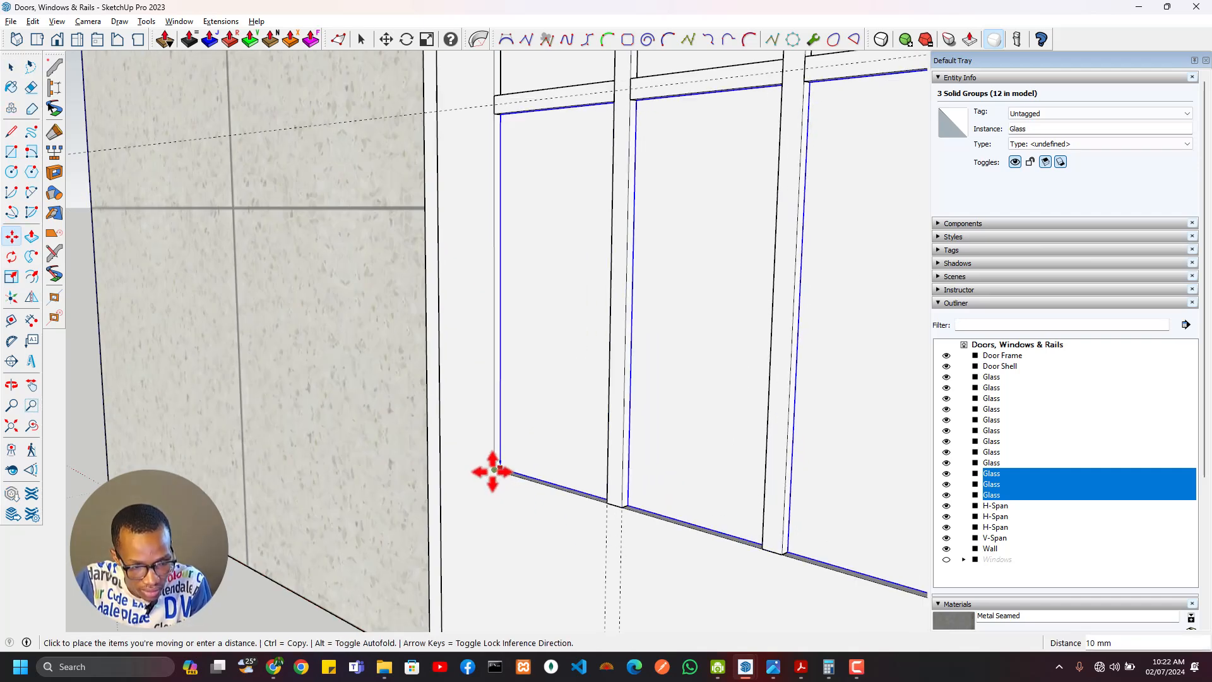
click(493, 472)
Step: Move the three glass panes in the third row 10 mm forward to the front face of the glazing bars
middle_drag(514, 454, 533, 368)
key(space)
click(534, 369)
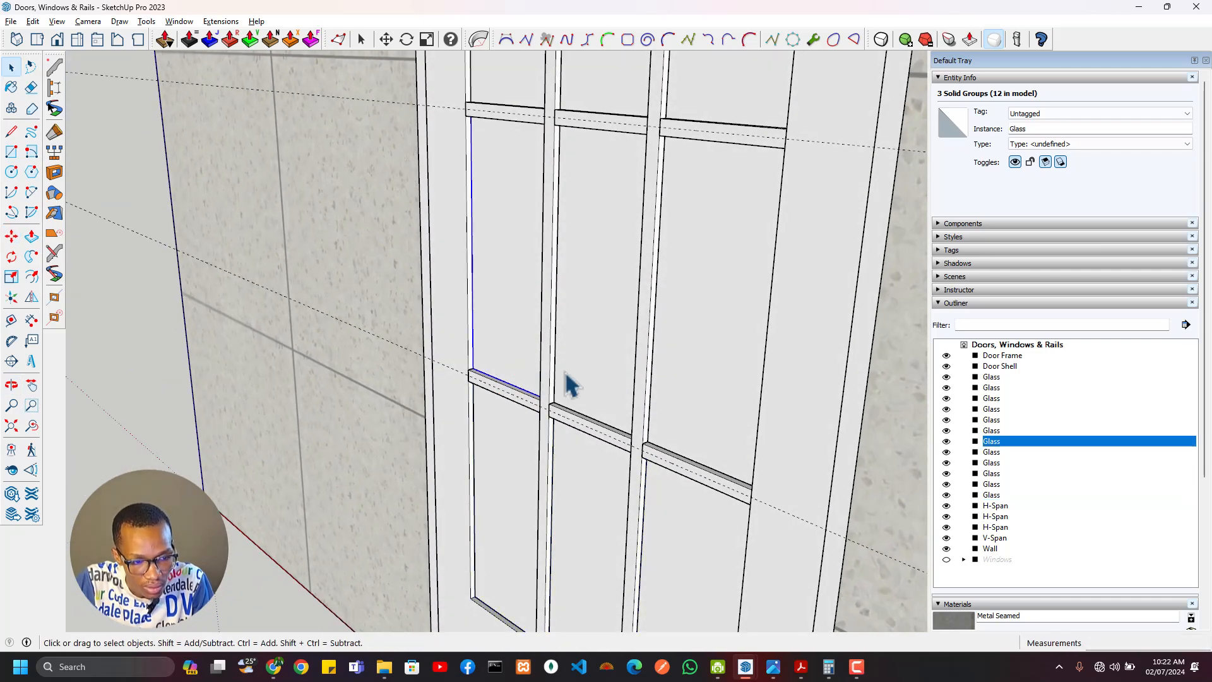
shift+click(598, 377)
shift+click(710, 406)
middle_drag(709, 405, 585, 434)
key(m)
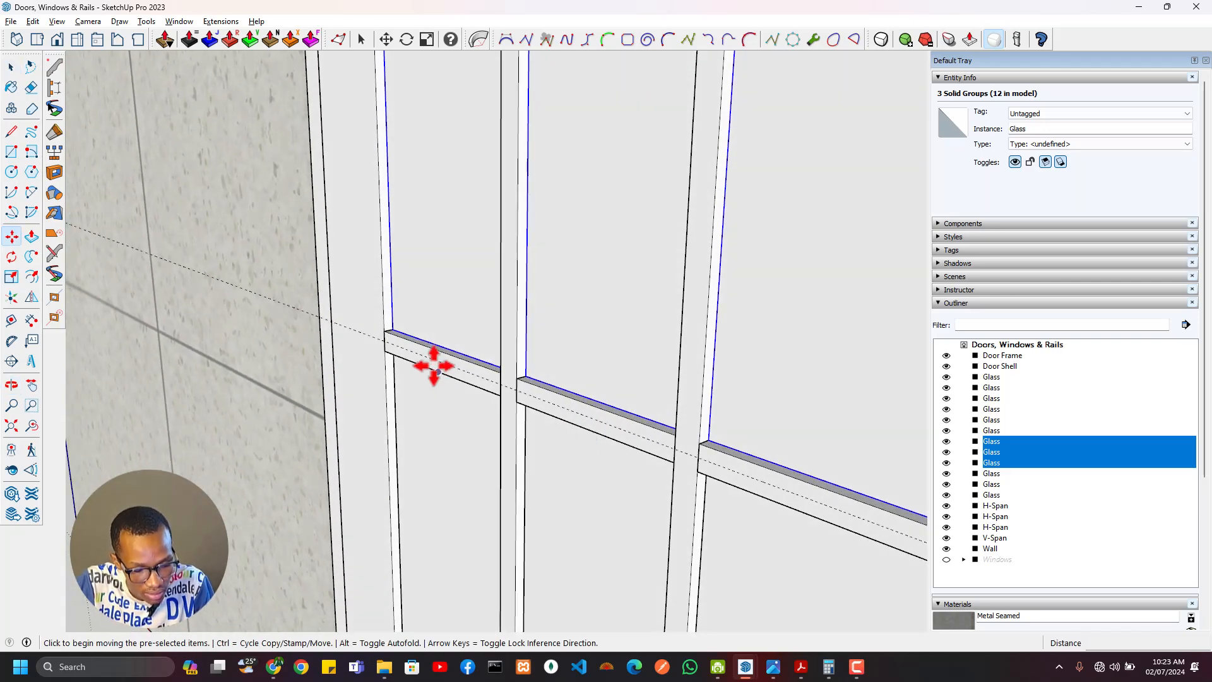
click(438, 343)
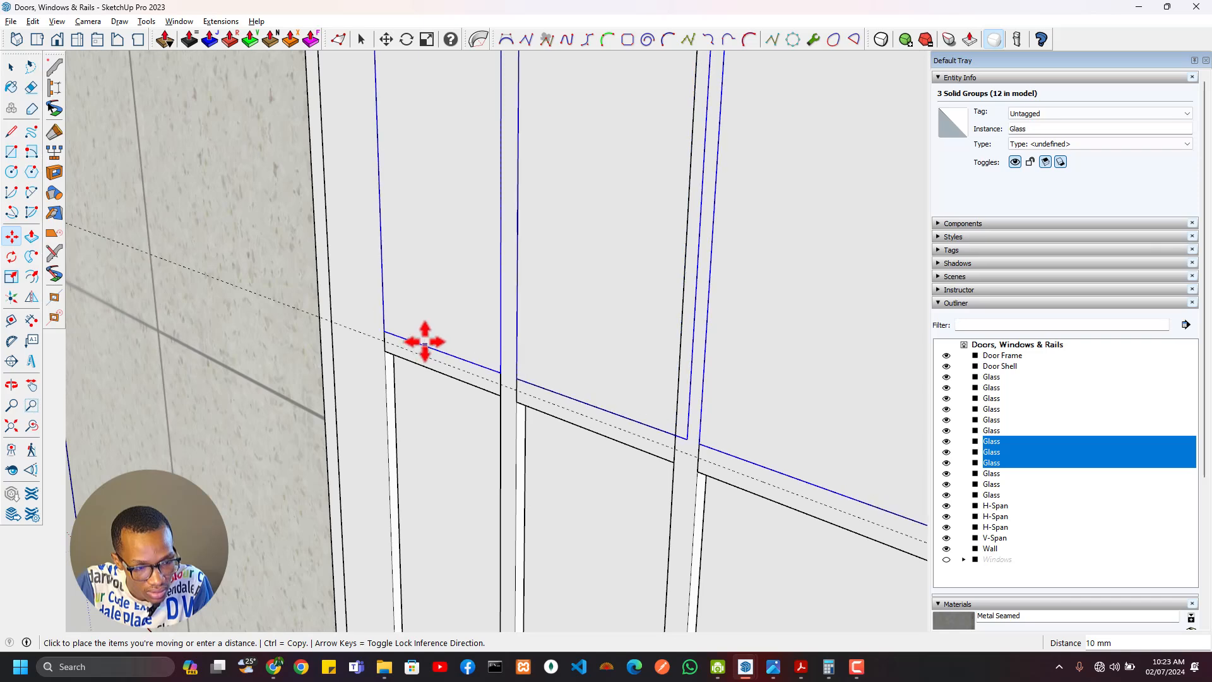
key(Escape)
click(399, 334)
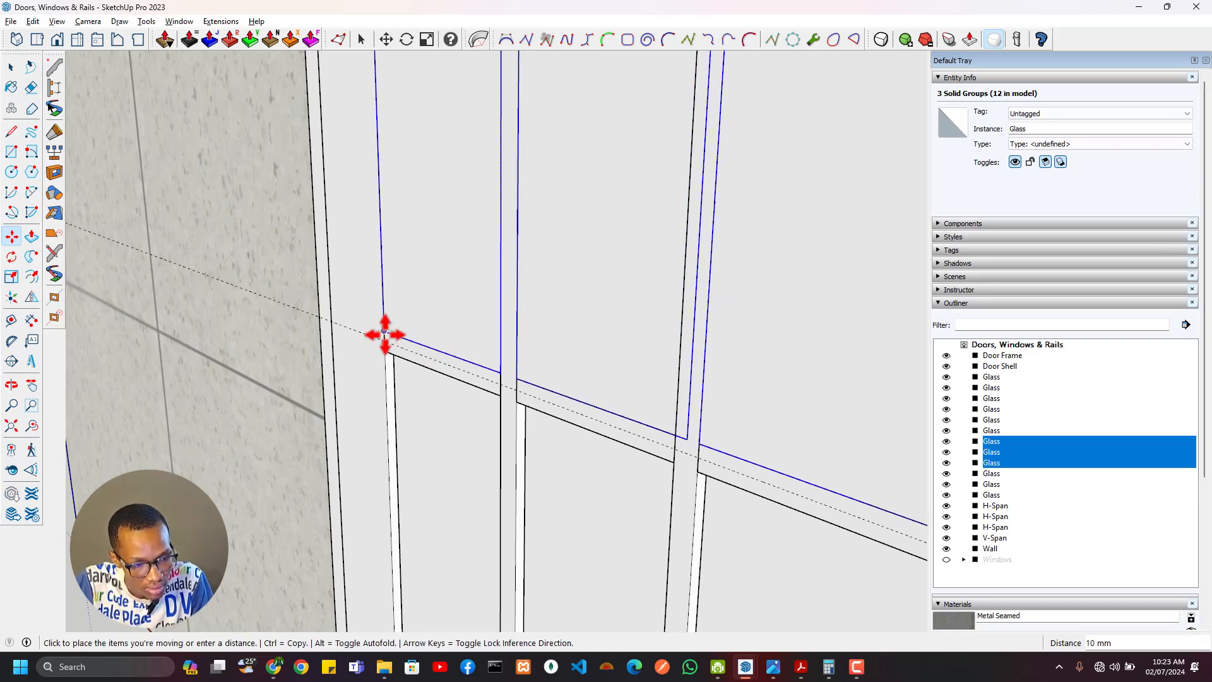
click(385, 335)
Step: Scale the three third-row panes in height so their upper edge meets the horizontal bar above
scroll(411, 348, down, 3)
shift+middle_drag(444, 252, 457, 374)
middle_drag(467, 329, 541, 230)
key(s)
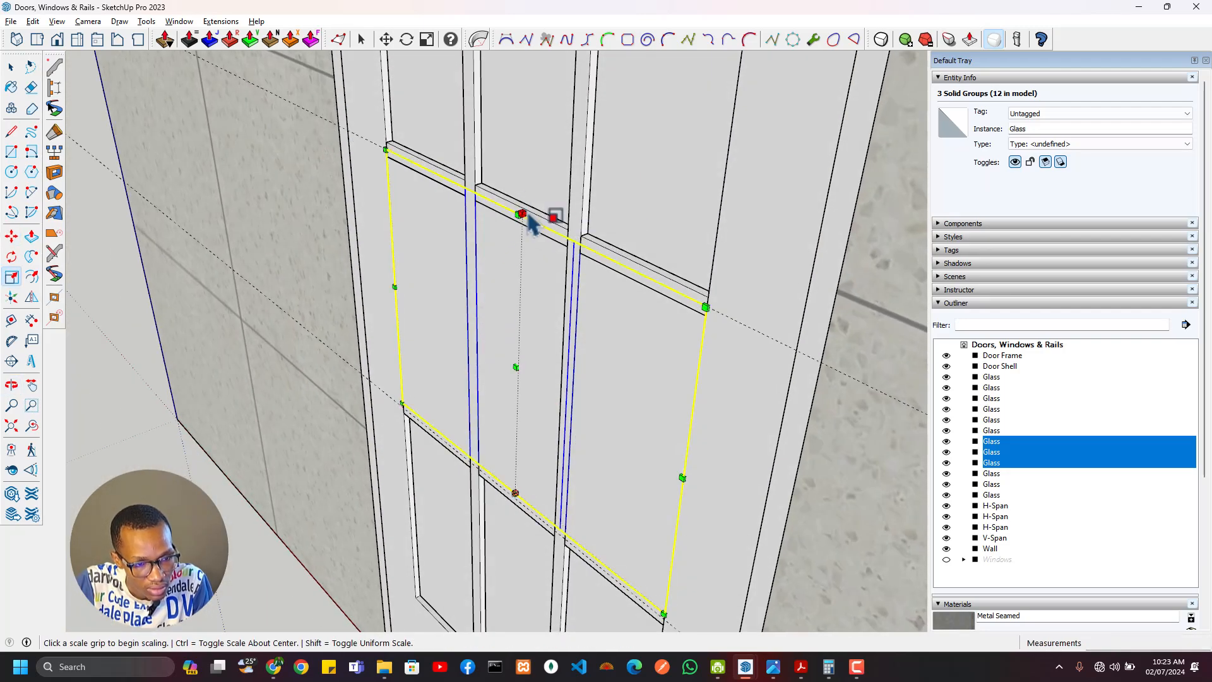
click(520, 214)
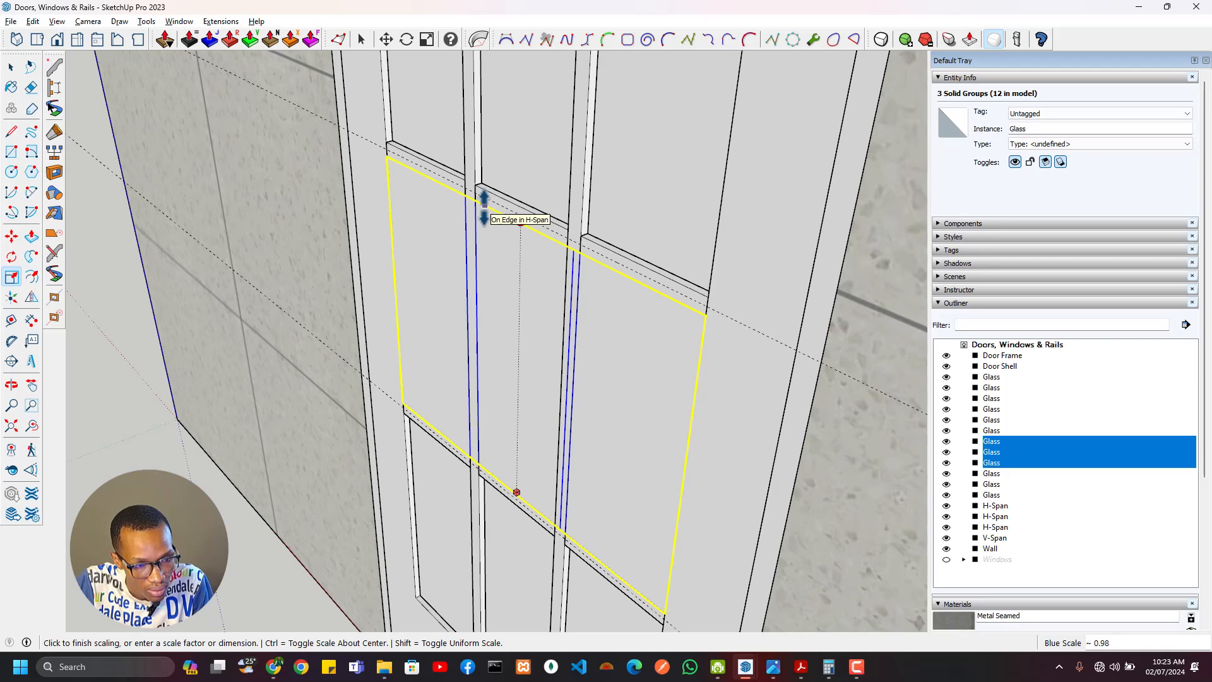
click(484, 207)
Step: Move the three third-row panes 10 mm back into the depth of their openings
scroll(416, 434, up, 4)
middle_drag(417, 434, 537, 401)
key(m)
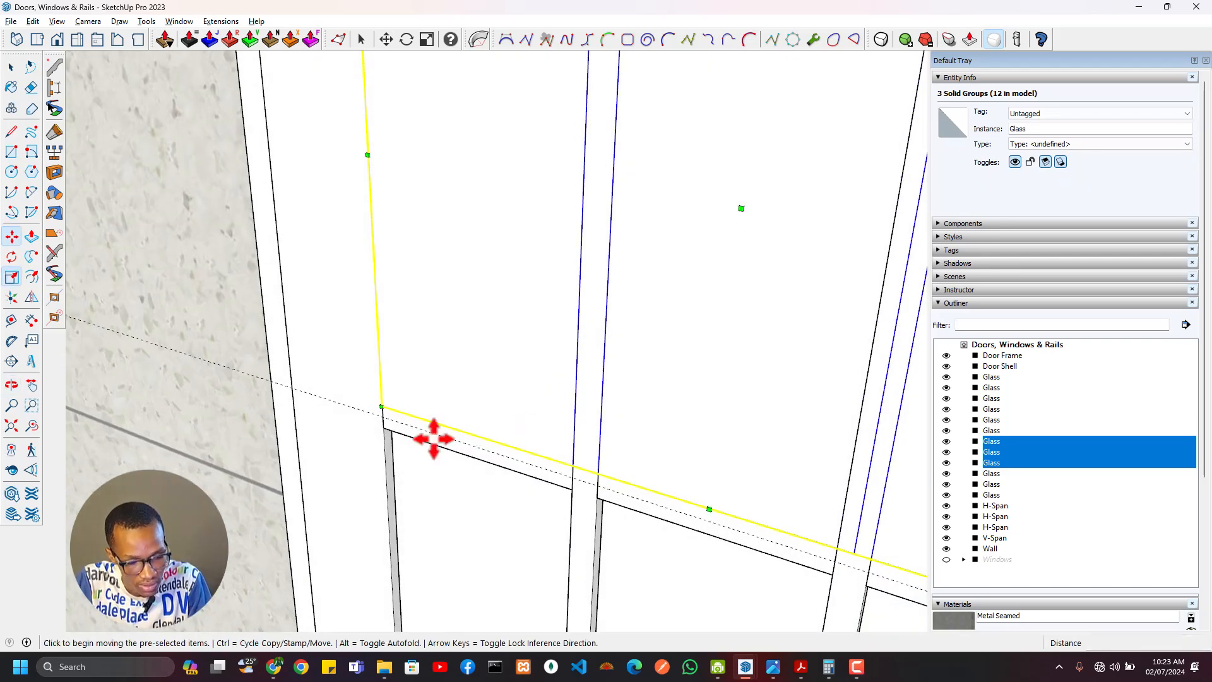
scroll(376, 406, up, 3)
click(397, 411)
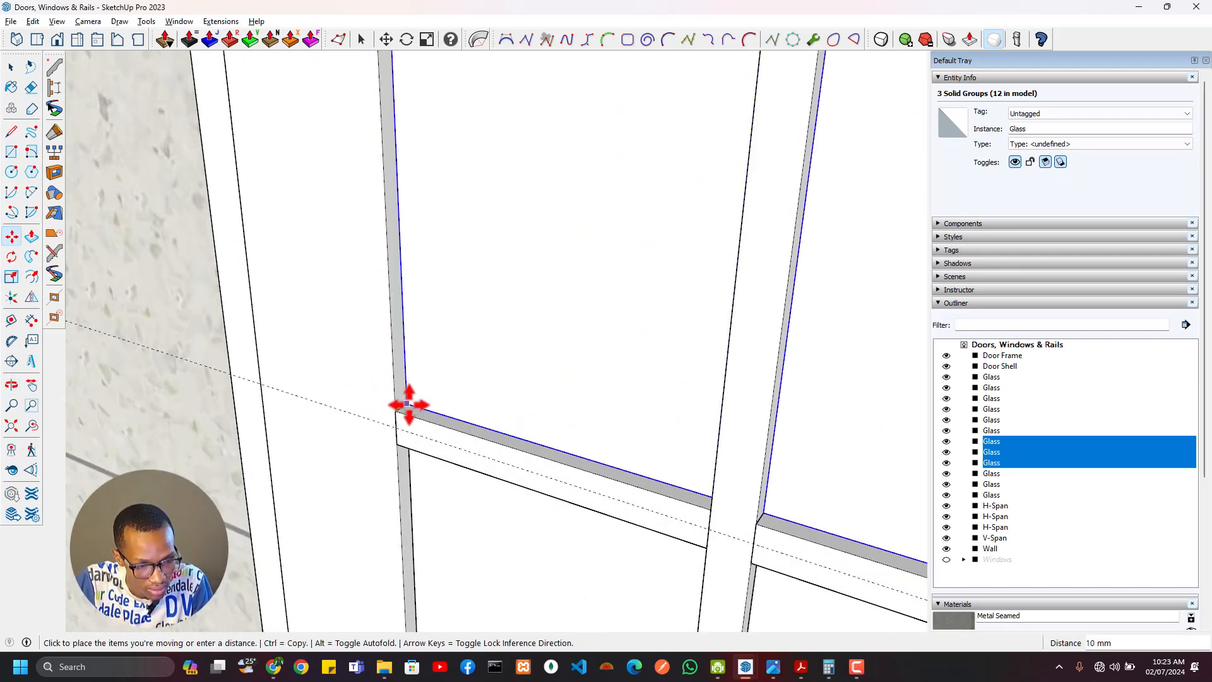
click(409, 404)
scroll(517, 420, down, 6)
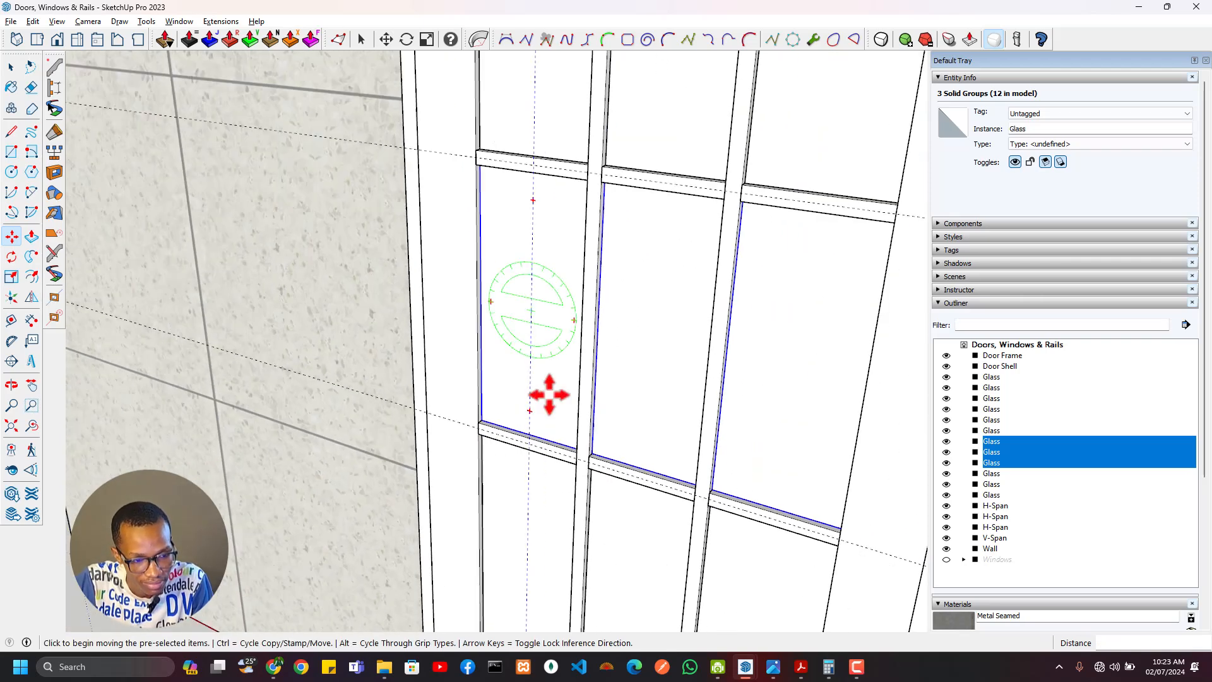
Step: Select the three glass panes in the second row of the door
middle_drag(549, 395, 532, 548)
middle_drag(549, 316, 433, 290)
key(space)
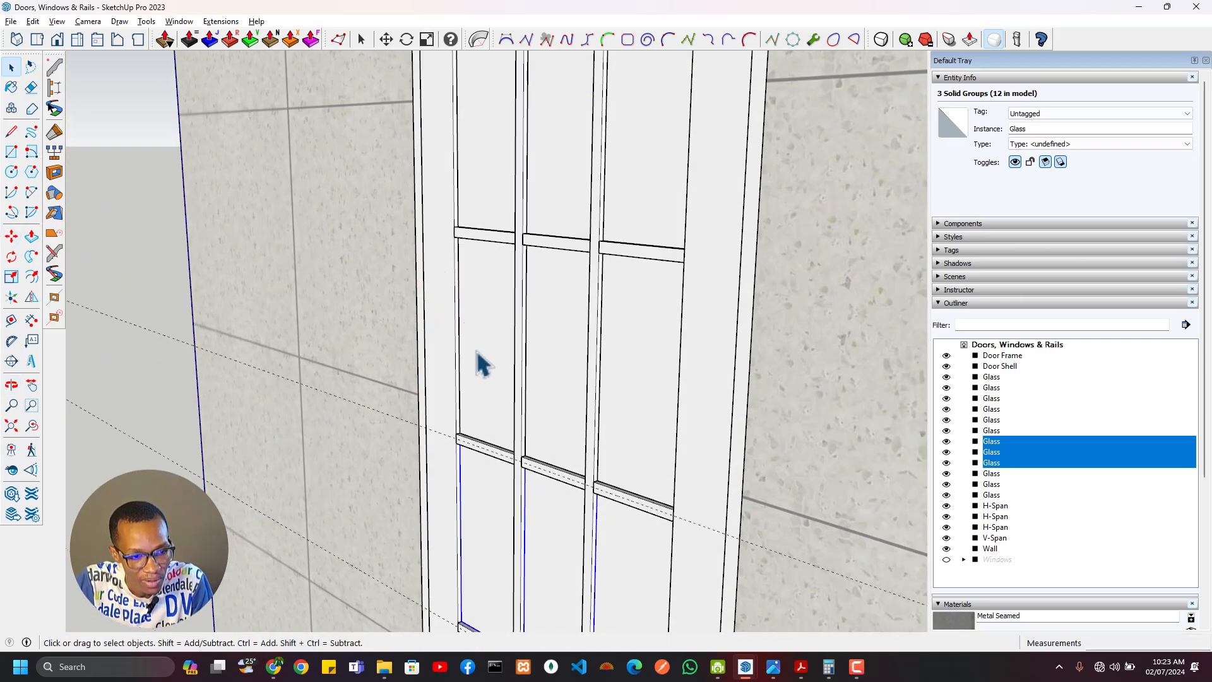
click(479, 360)
shift+click(618, 349)
shift+click(521, 321)
click(543, 320)
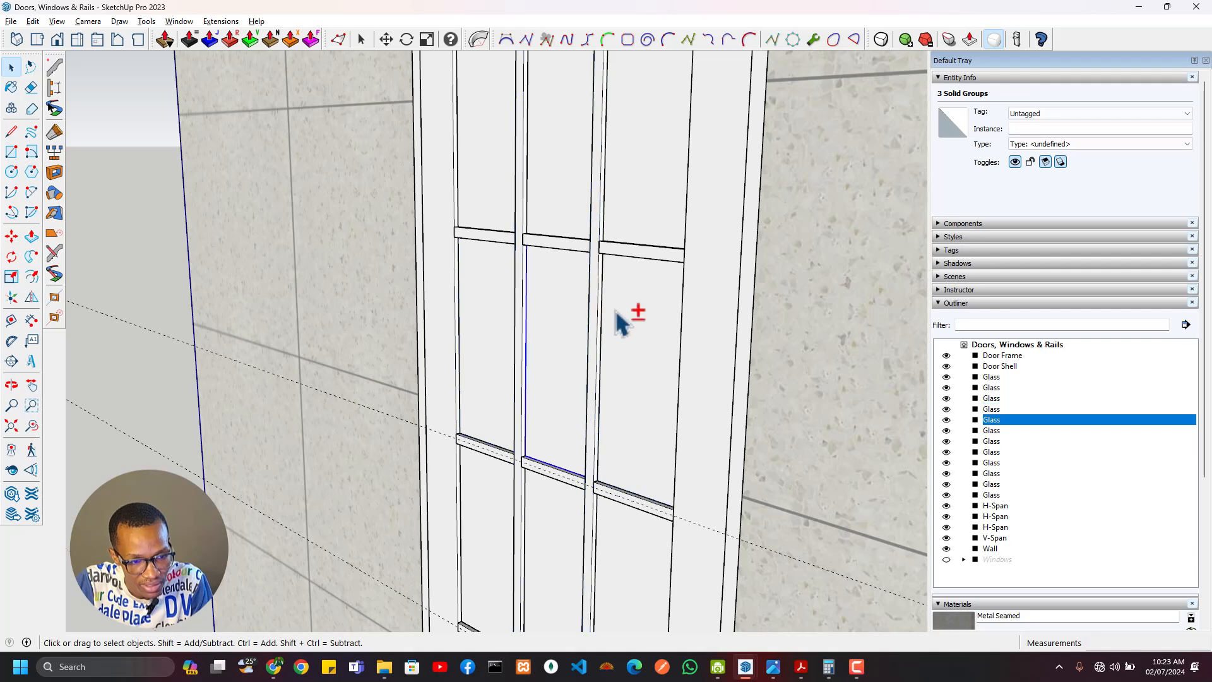
shift+click(616, 311)
shift+click(496, 308)
Step: Check how the three second-row panes fit between the horizontal bars above and below them
scroll(494, 295, up, 3)
middle_drag(494, 294, 434, 206)
key(s)
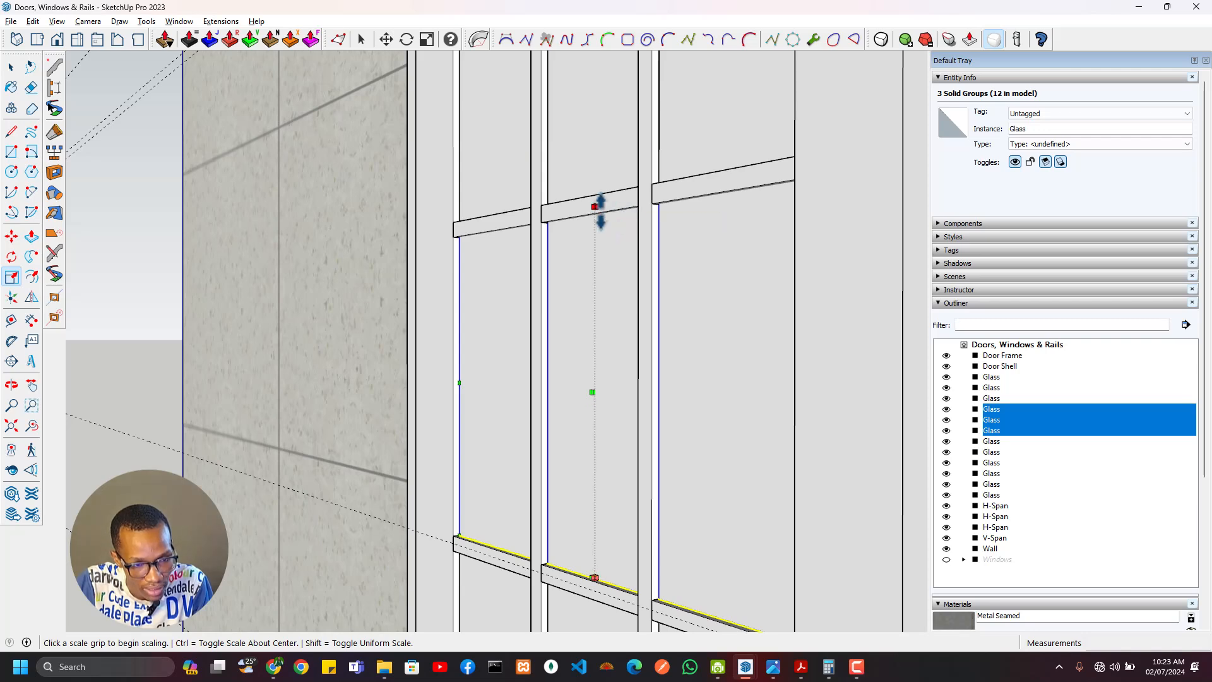
scroll(582, 311, down, 3)
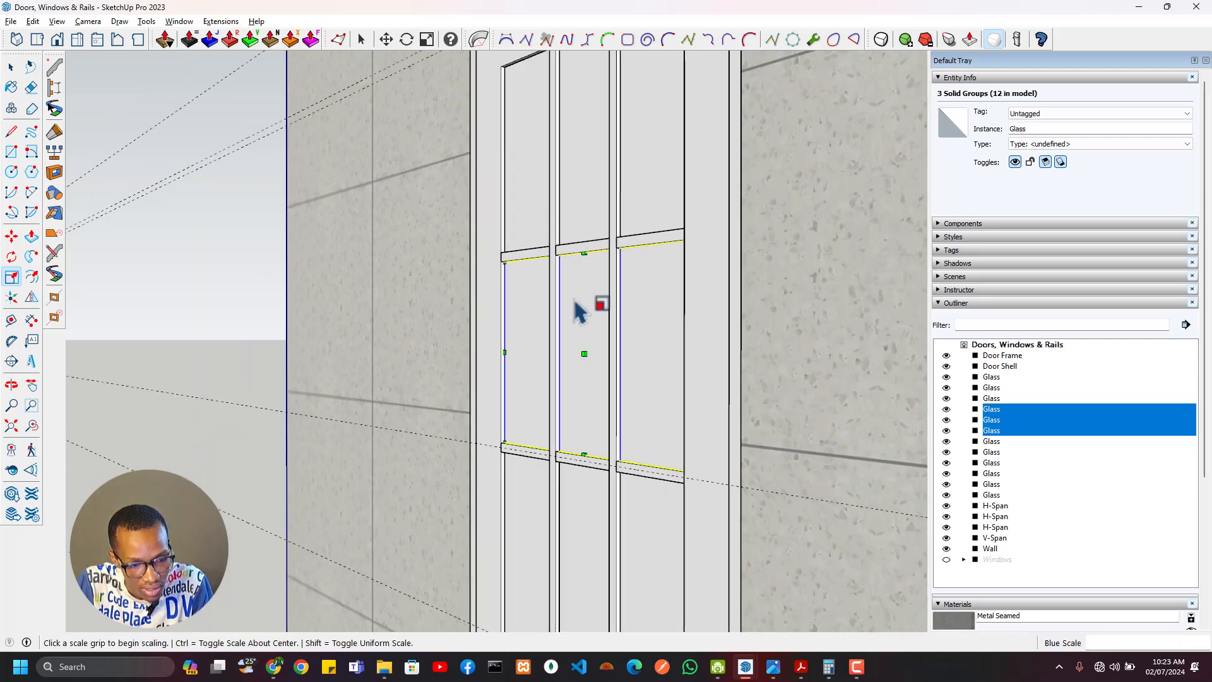
middle_drag(582, 311, 496, 510)
scroll(496, 510, down, 4)
middle_drag(568, 449, 541, 494)
scroll(541, 495, up, 2)
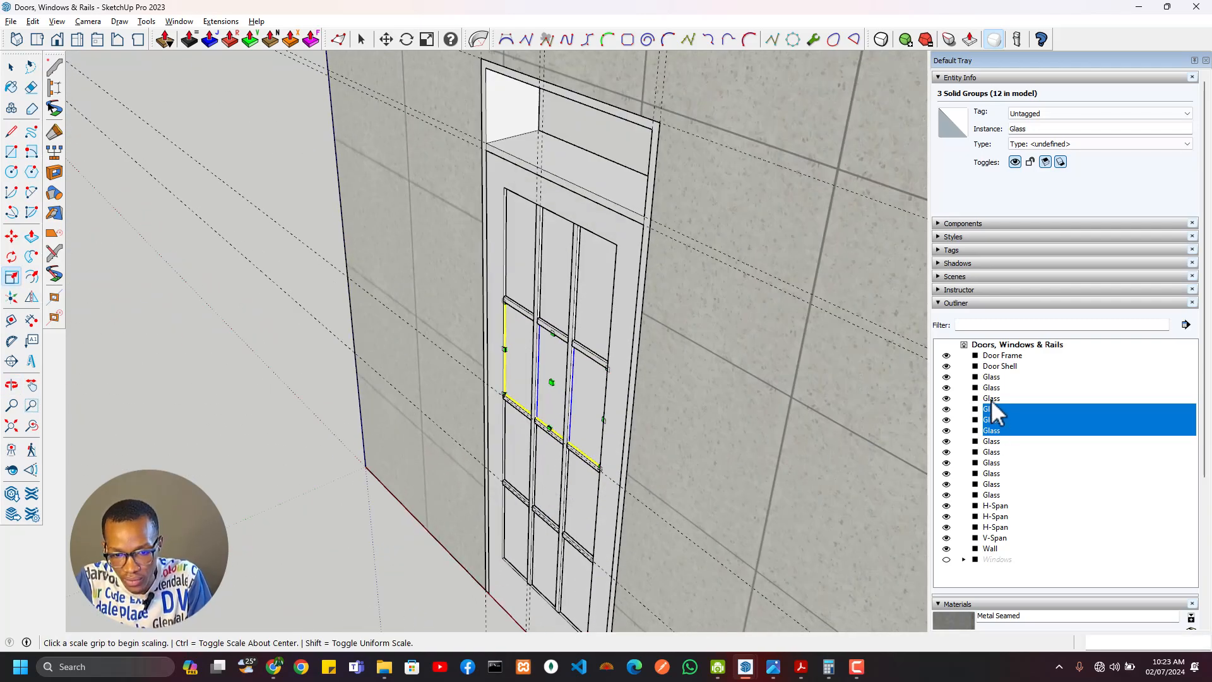
Step: Add the glass panes of the top, third and bottom rows to the selection
key(space)
ctrl+click(571, 309)
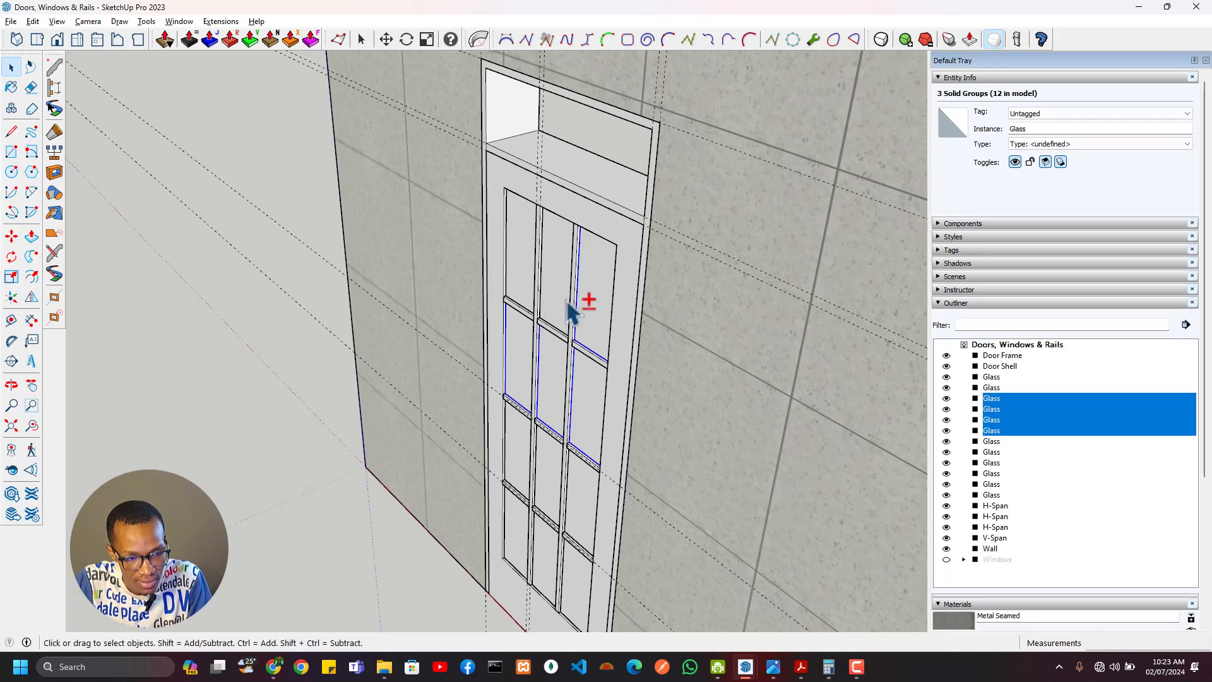
ctrl+click(548, 298)
ctrl+click(523, 288)
ctrl+click(530, 459)
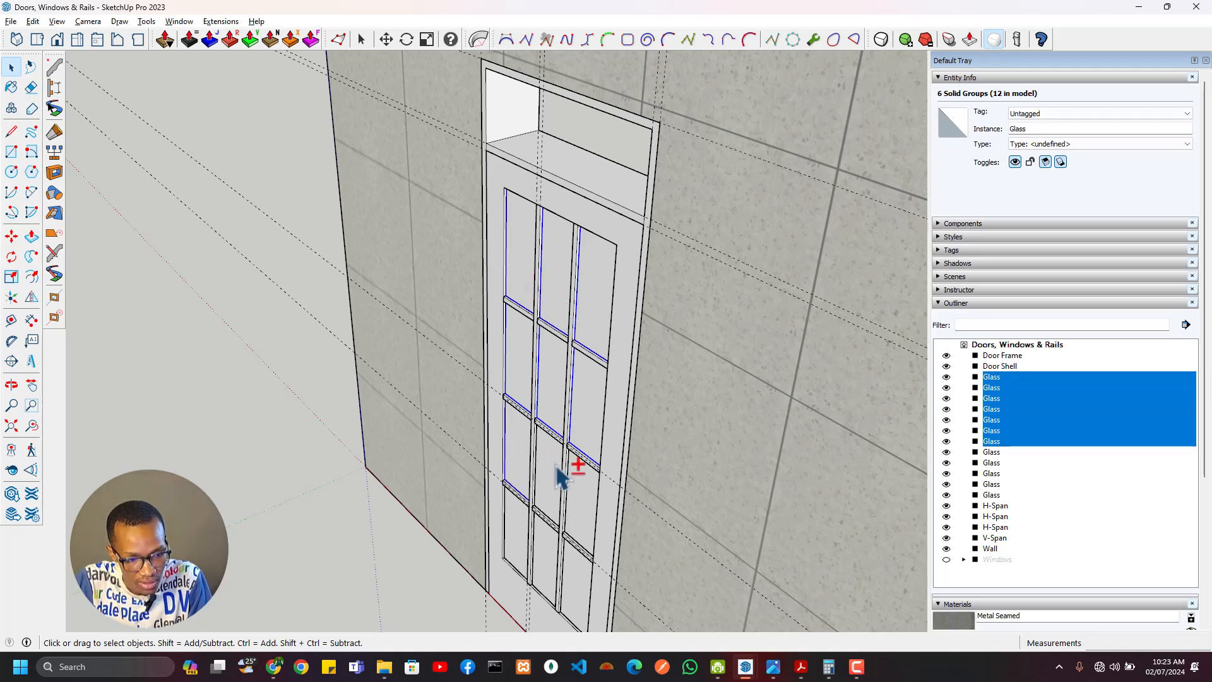
ctrl+click(560, 476)
ctrl+click(590, 495)
ctrl+click(580, 587)
ctrl+click(547, 568)
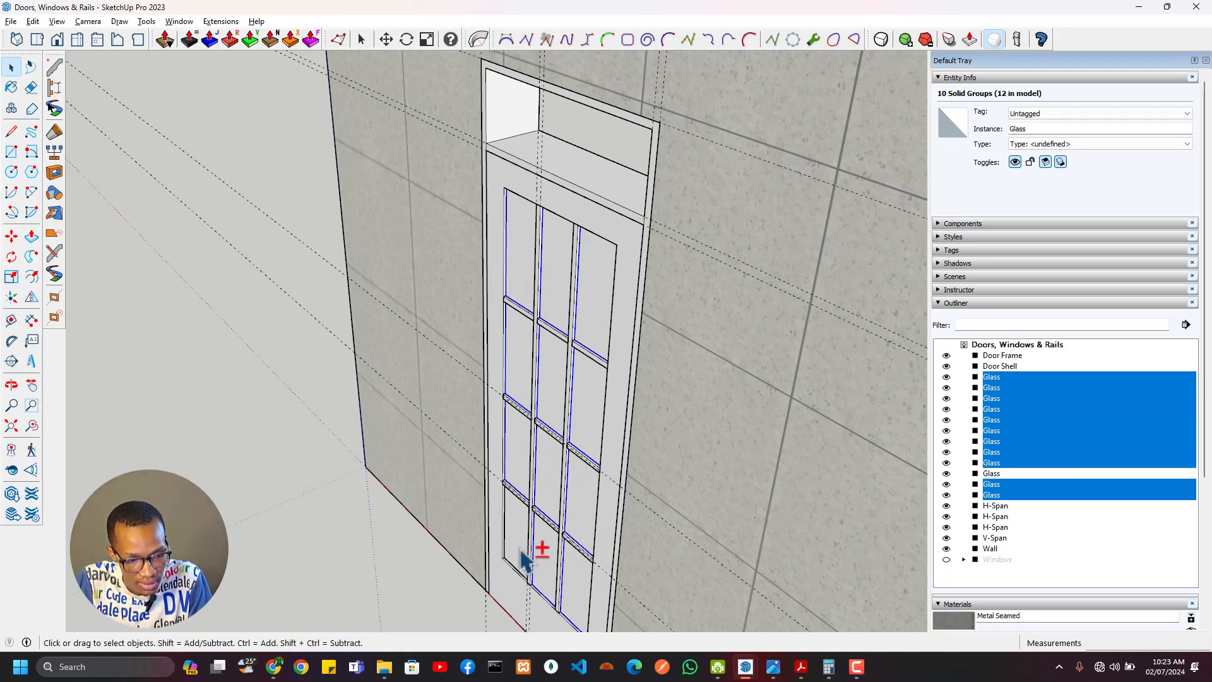
ctrl+click(519, 555)
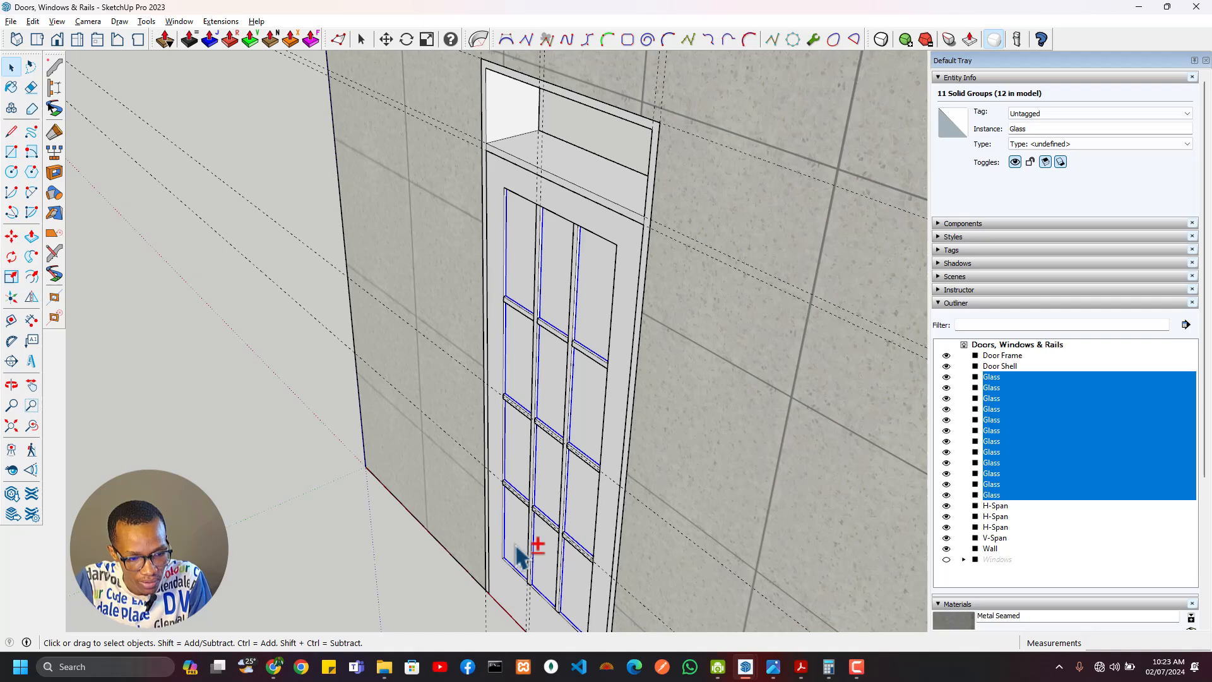
Step: Group the twelve selected glass panes and name the group Door Glass
right_click(584, 530)
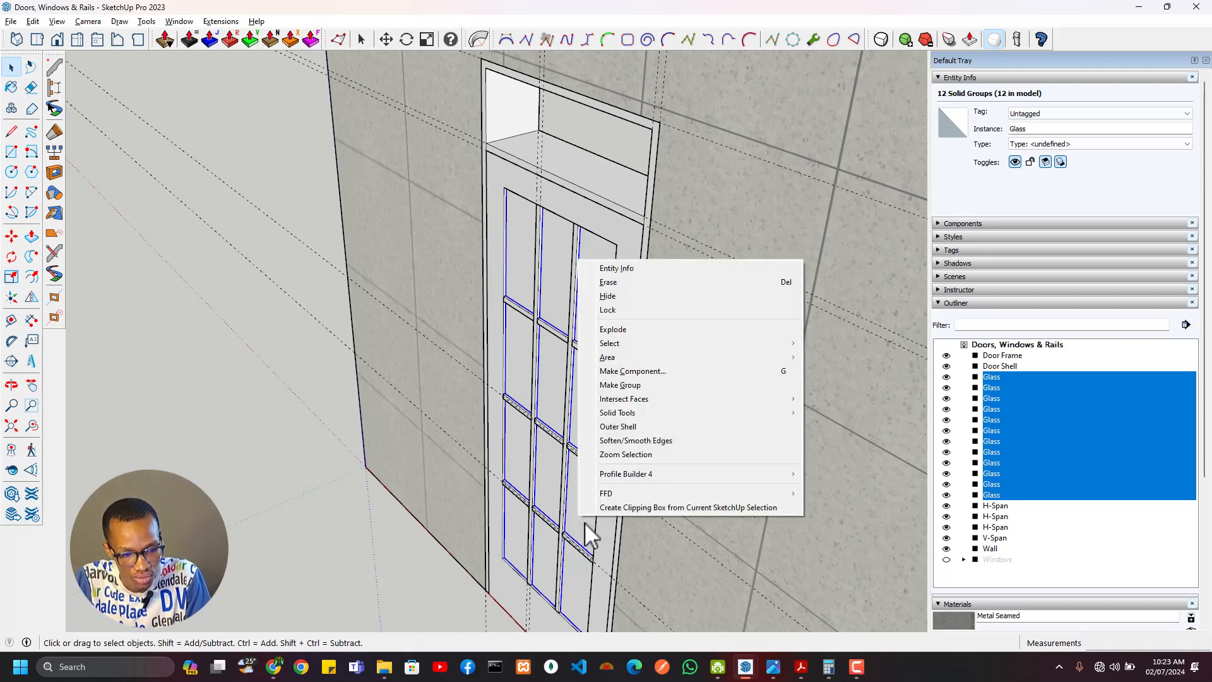
click(642, 389)
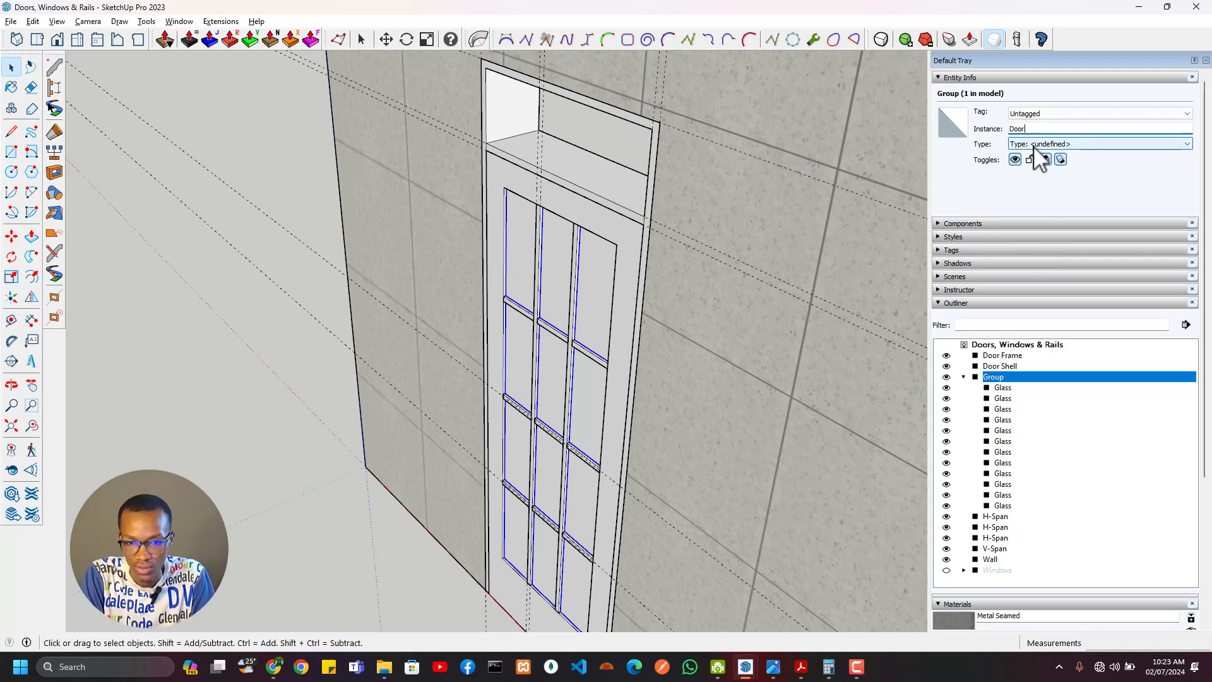
text(ss)
key(Return)
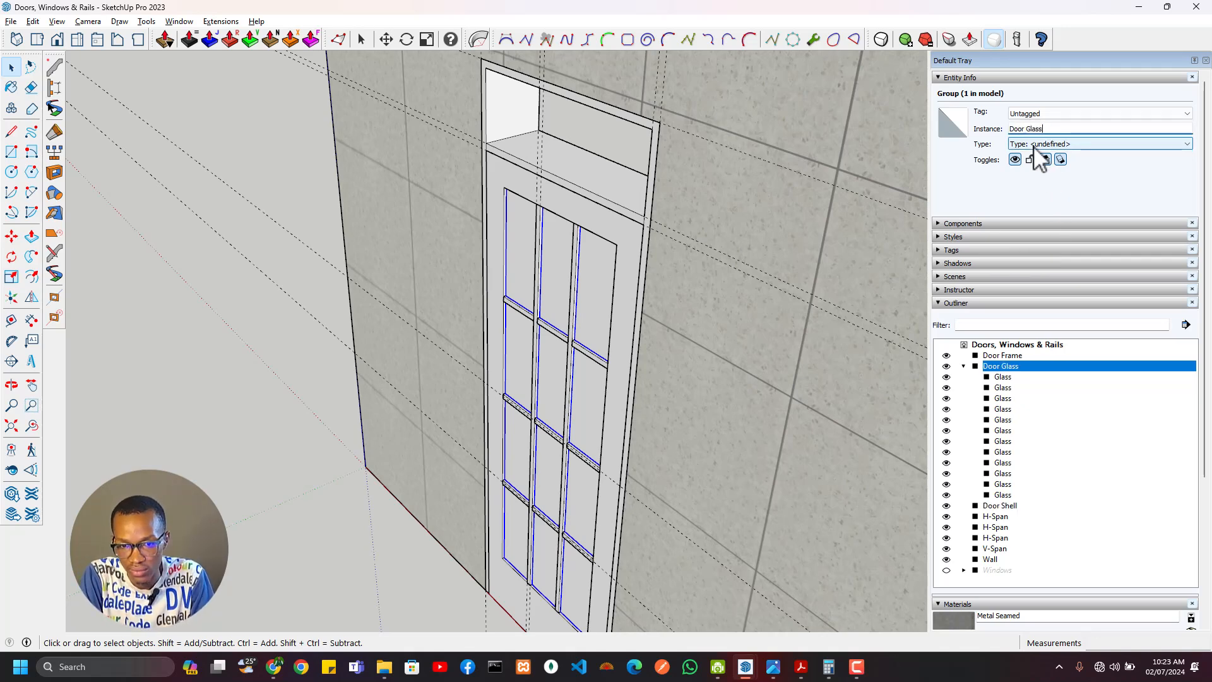
Step: Draw a 750 × 250 mm rectangle filling the opening in the door frame above the door
middle_drag(532, 171, 435, 163)
key(r)
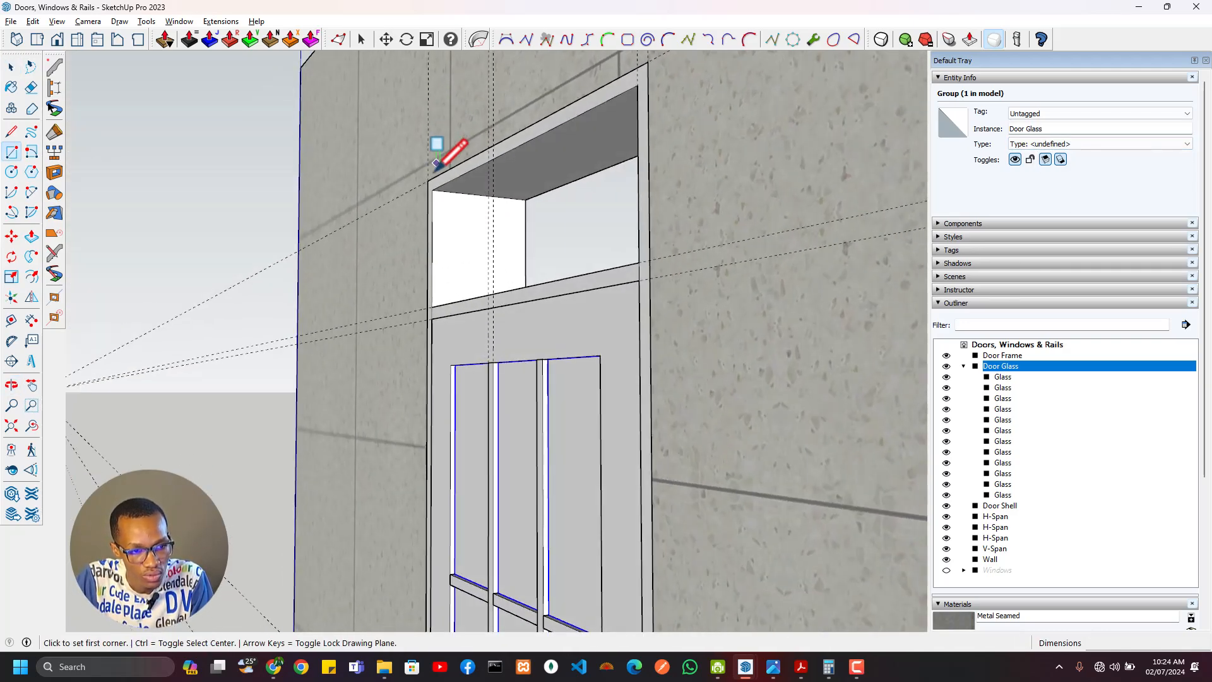
click(431, 188)
middle_drag(442, 209, 830, 270)
click(790, 281)
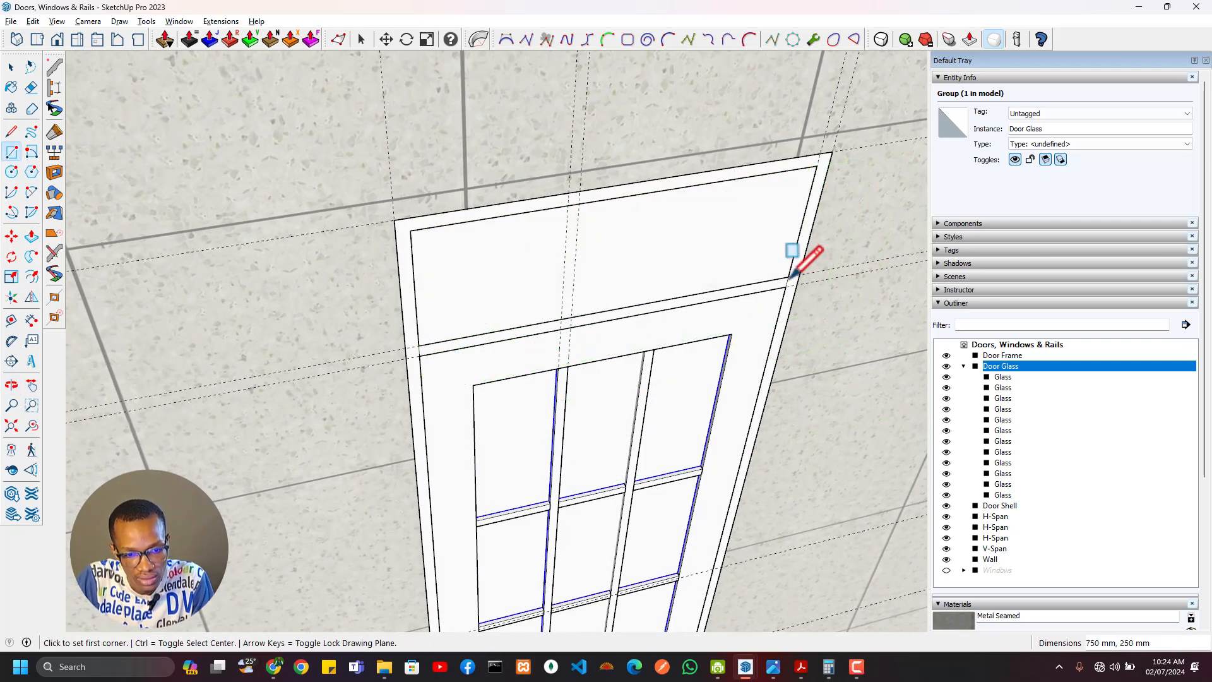
Step: Push/Pull the rectangle above the door to a thickness of 5 mm
middle_drag(739, 303, 765, 263)
key(p)
click(730, 271)
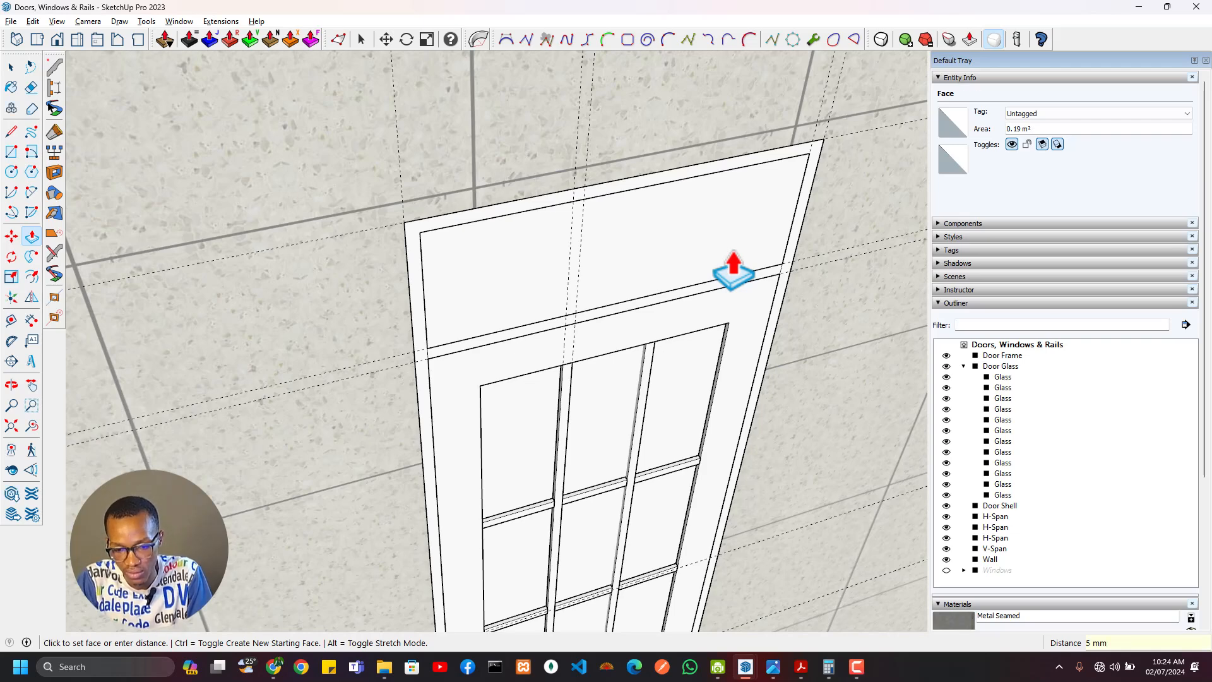
click(732, 271)
Step: Group the pane above the door and name it Frame Glas
key(space)
triple_click(725, 255)
right_click(725, 256)
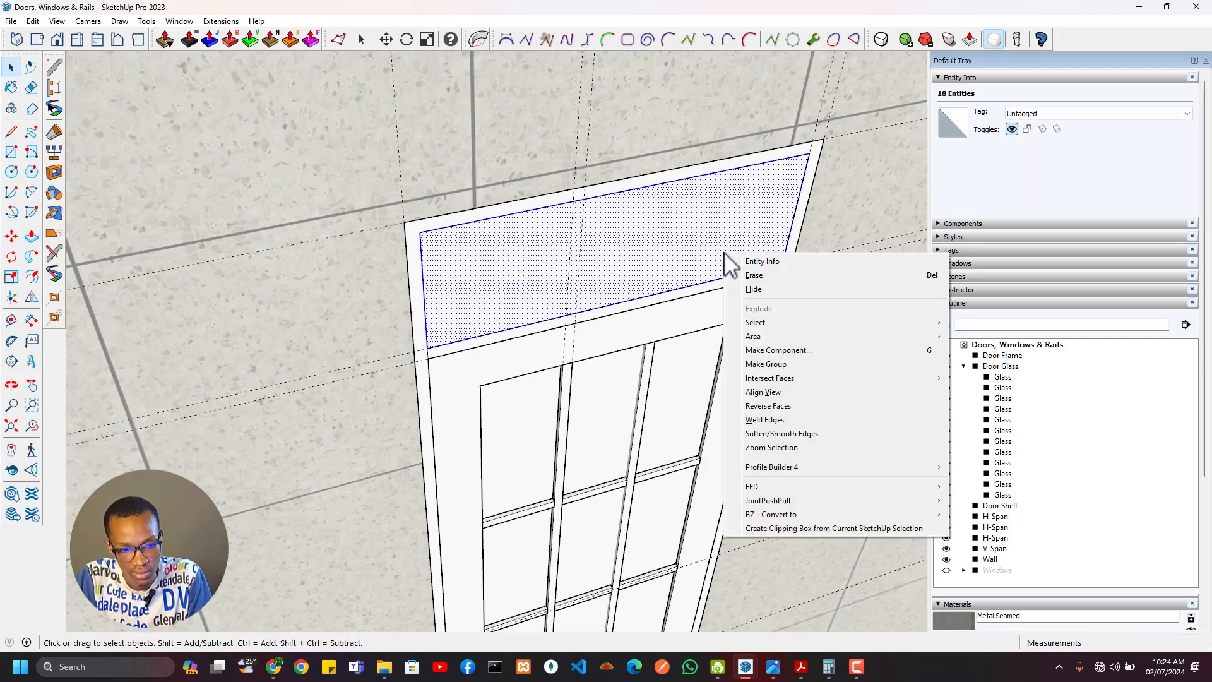
click(765, 364)
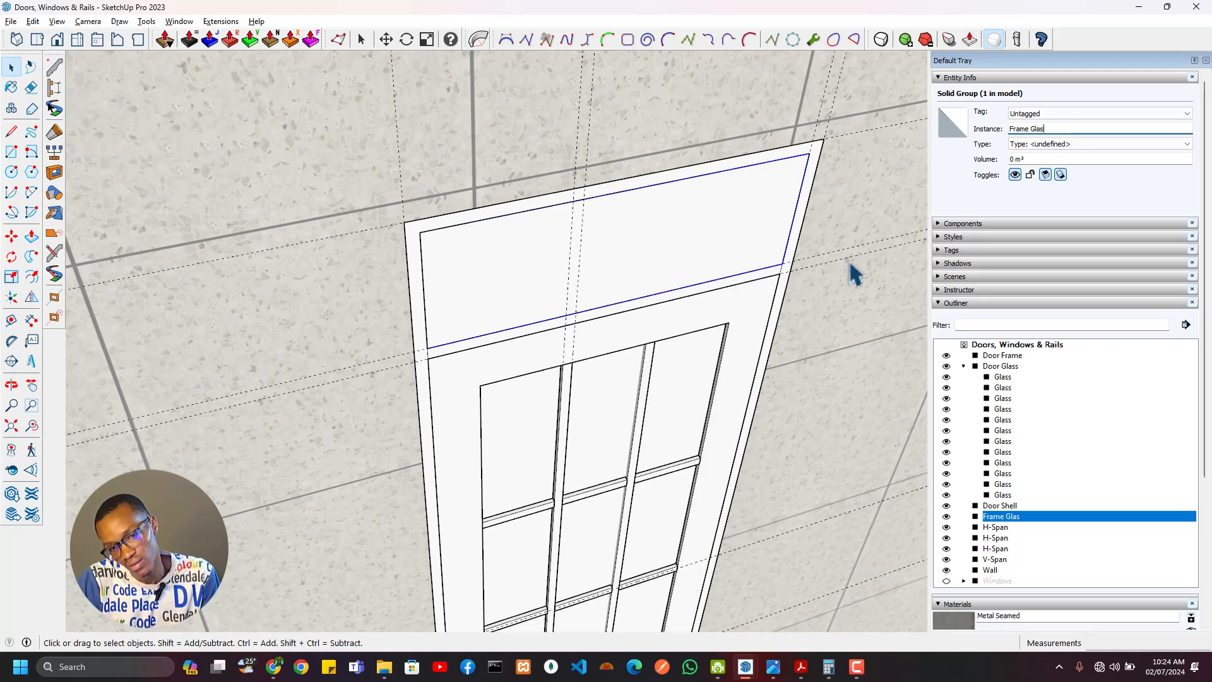
Step: Move the Frame Glas pane back into the depth of the door frame's upper opening
scroll(747, 278, up, 2)
middle_drag(747, 278, 768, 232)
key(m)
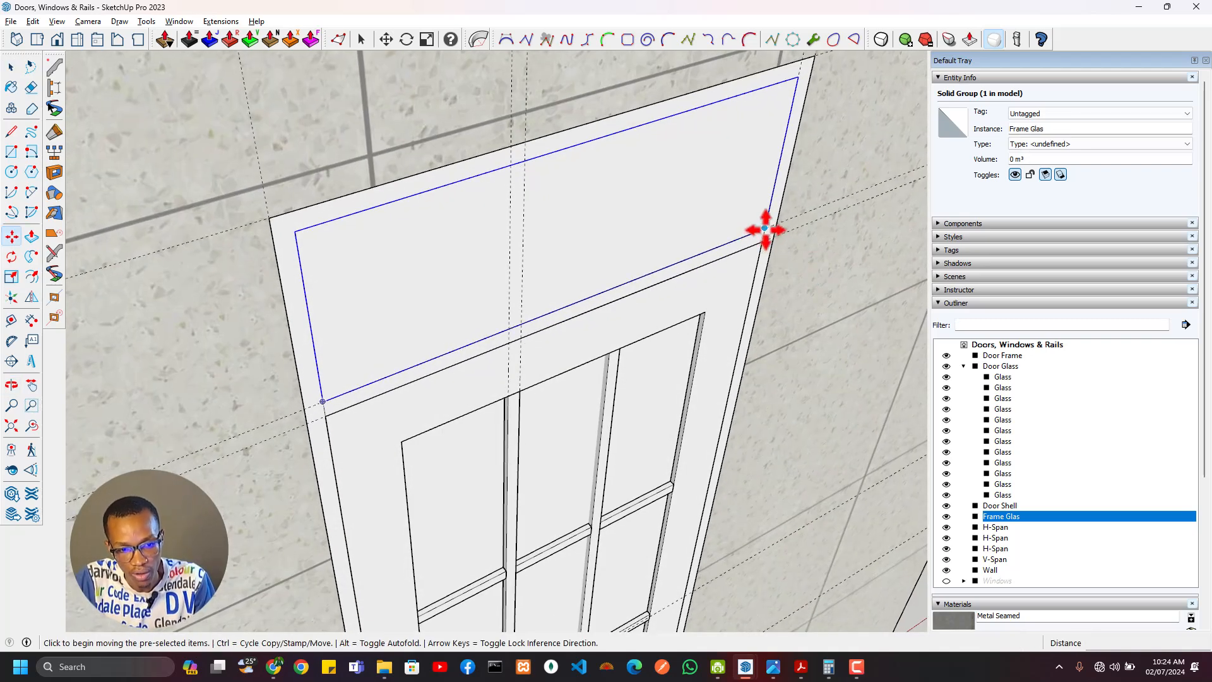
click(765, 228)
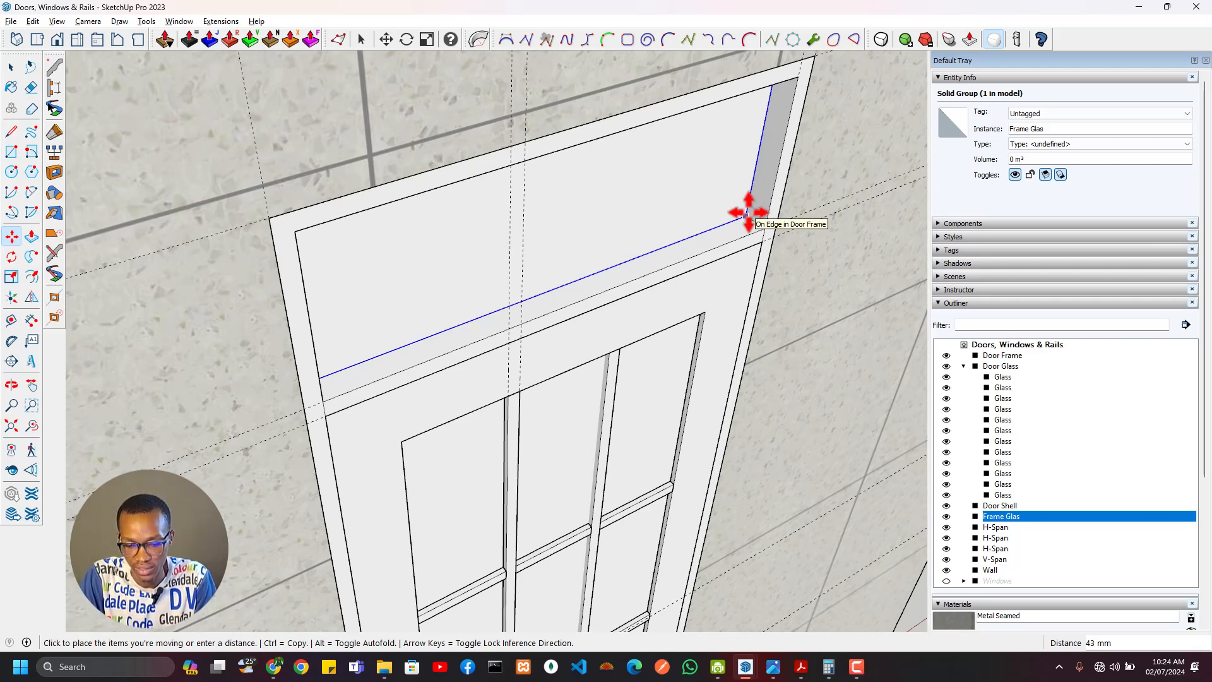
click(630, 320)
scroll(657, 328, down, 2)
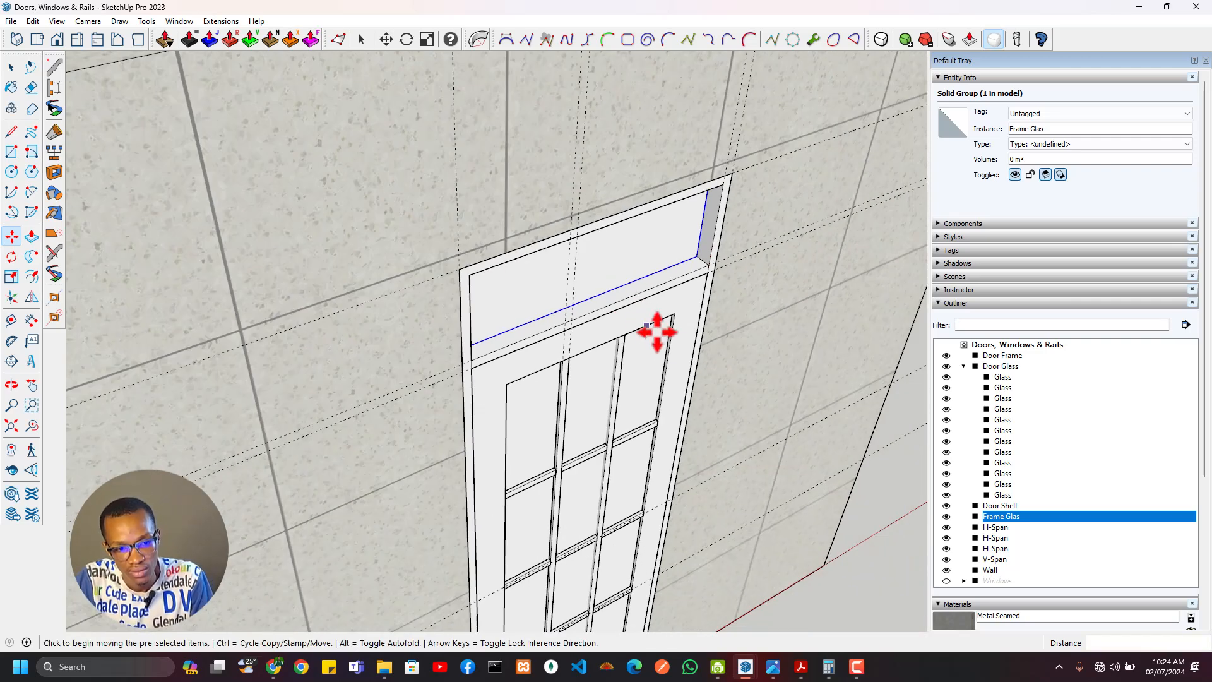
middle_drag(657, 328, 404, 293)
scroll(713, 335, down, 5)
middle_drag(684, 358, 722, 414)
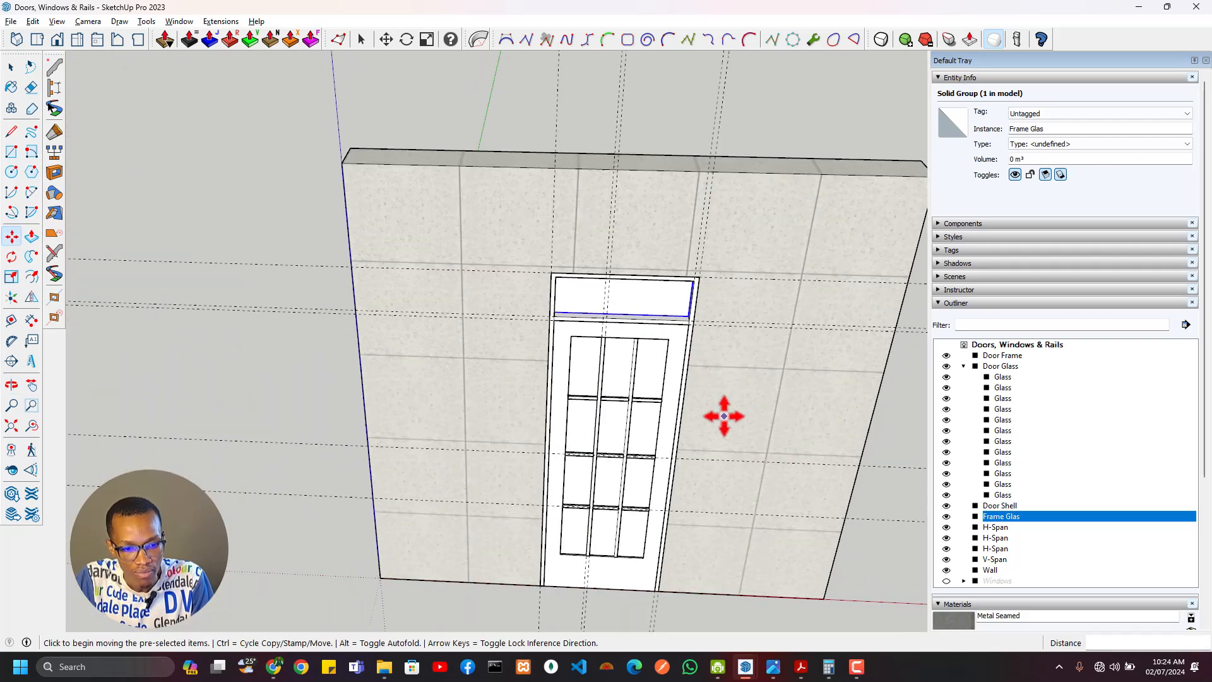
Step: Paint the frame glass above the door with Translucent Glass Dark Green from the Glass and Mirrors materials
scroll(722, 414, up, 1)
click(982, 626)
scroll(980, 562, down, 1)
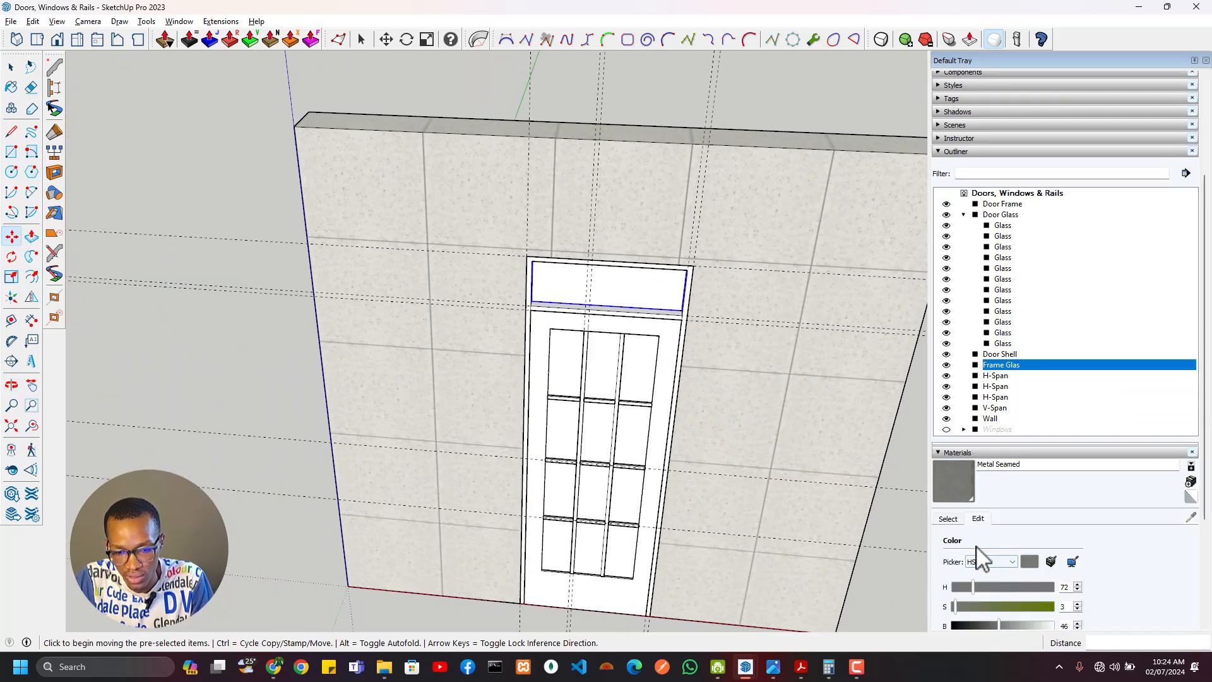
click(955, 521)
click(1005, 532)
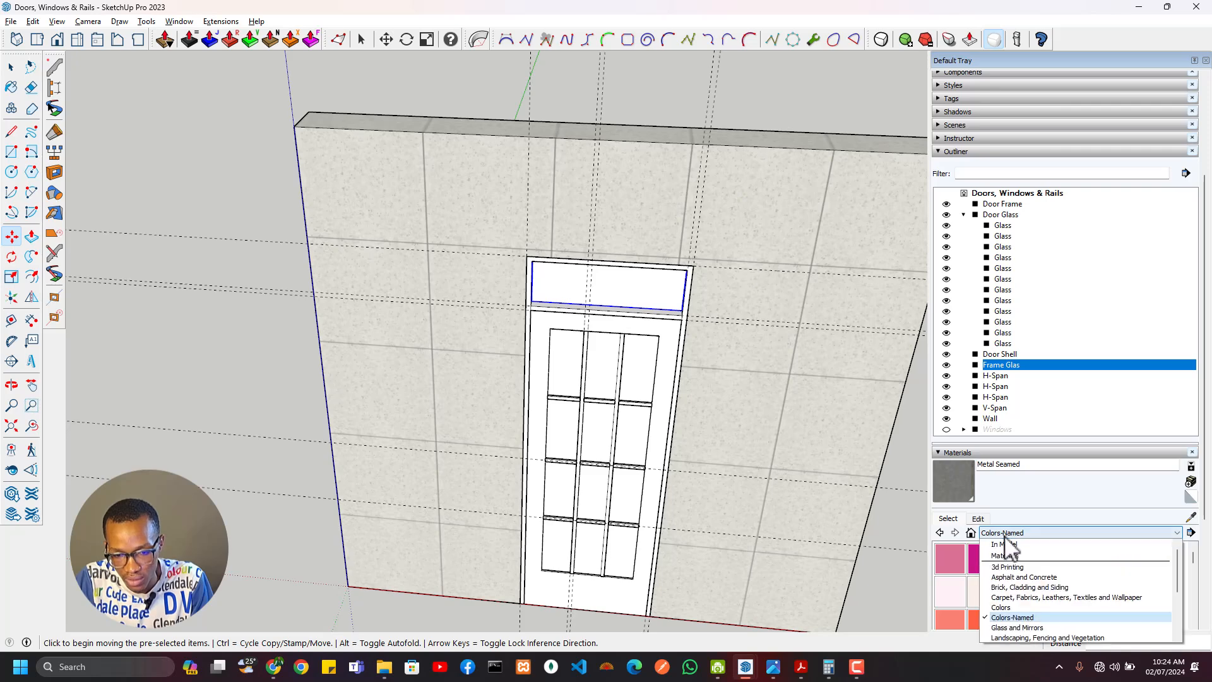
scroll(1044, 578, down, 3)
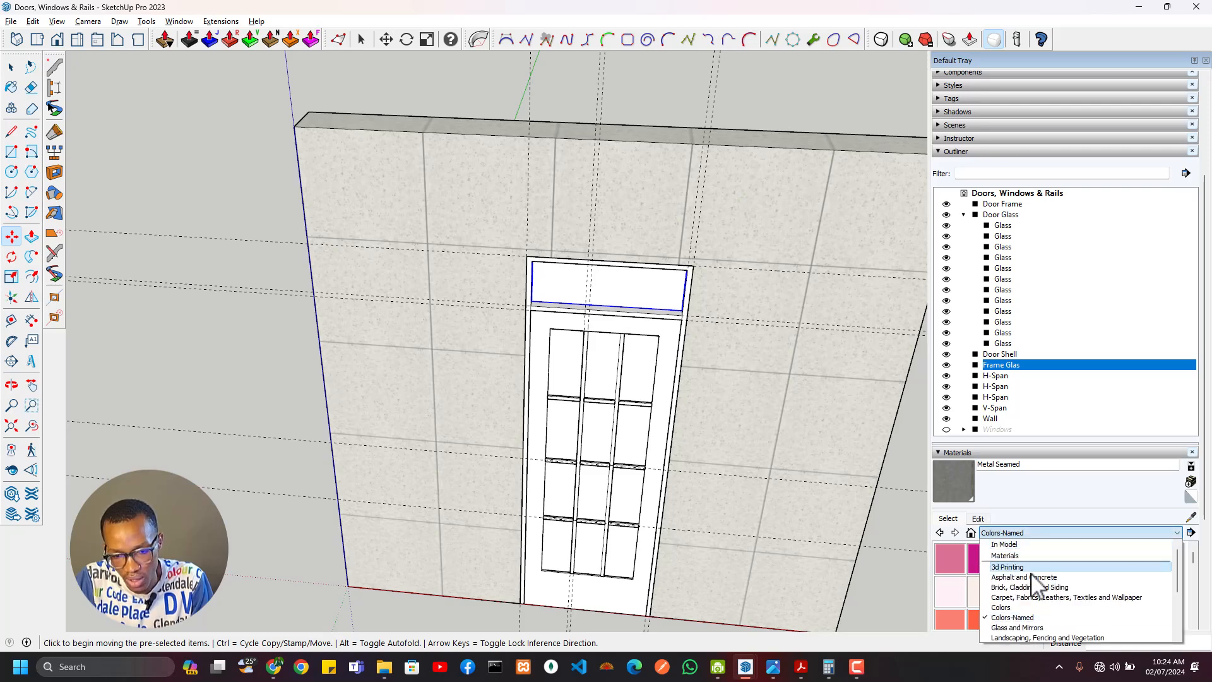
scroll(1031, 593, up, 3)
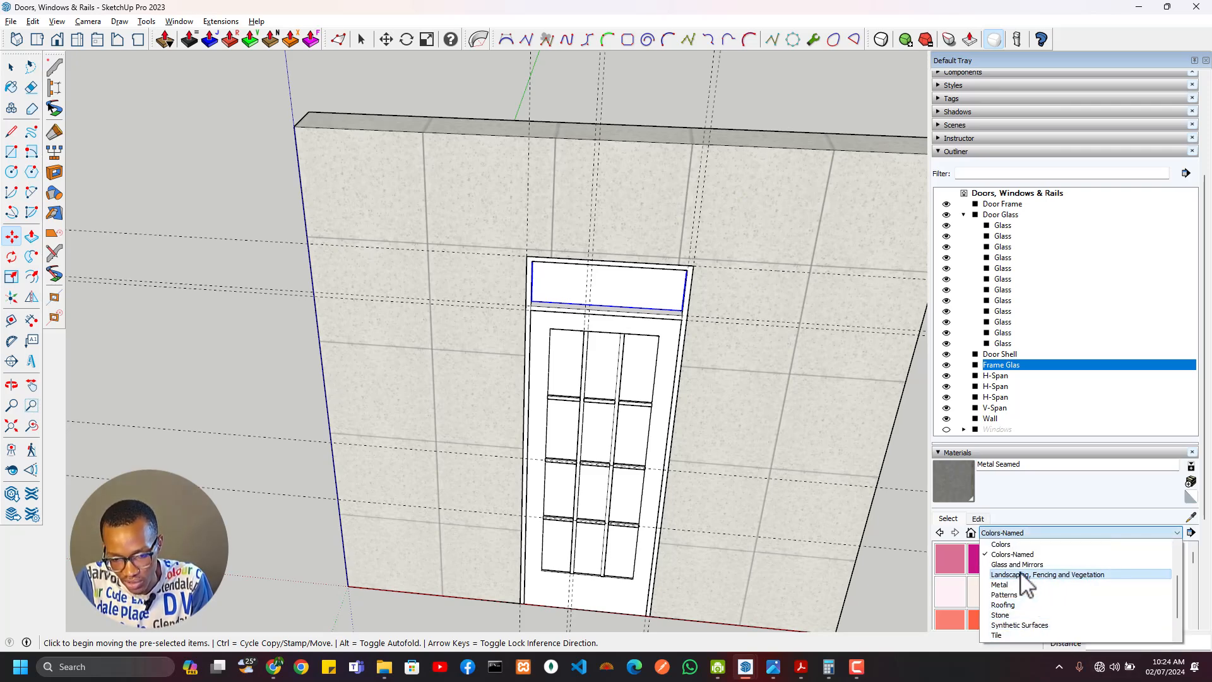
click(1025, 566)
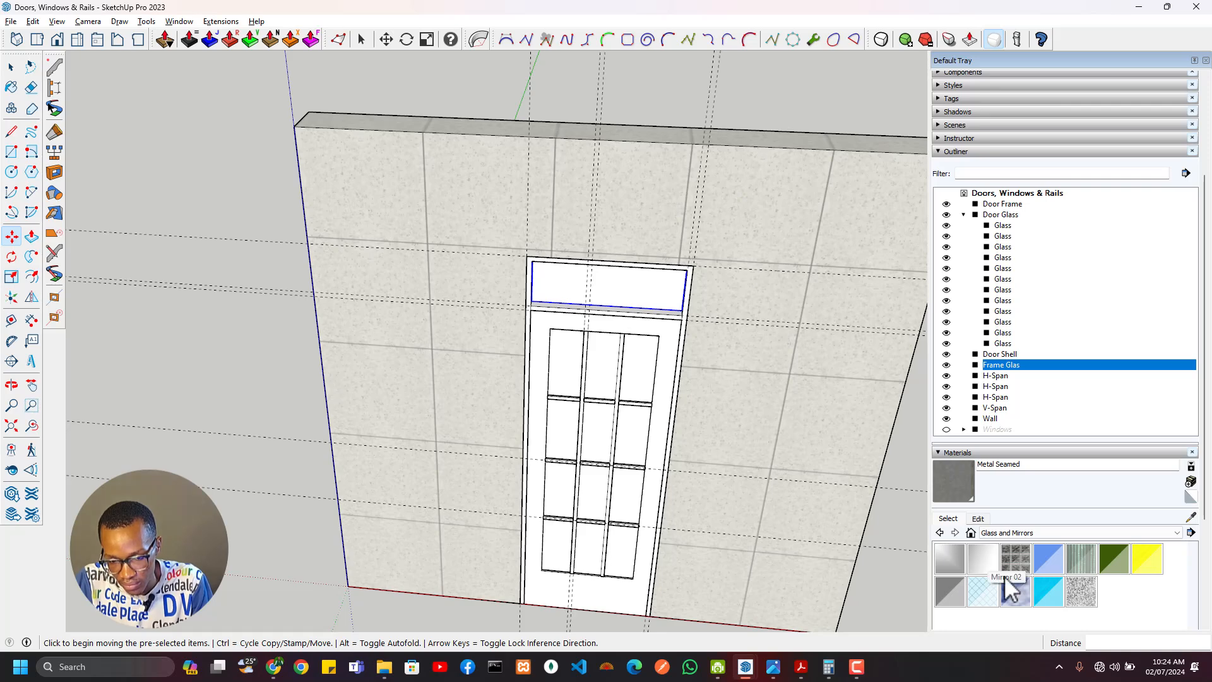
click(1118, 563)
click(645, 290)
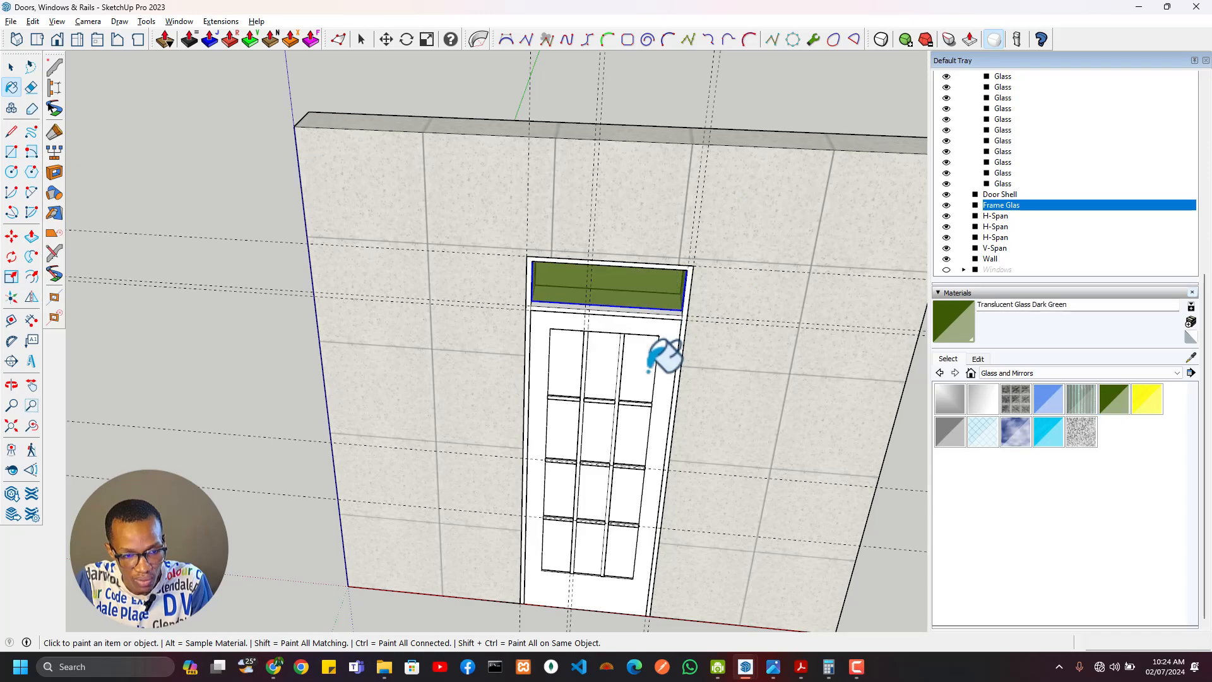
Step: Apply Translucent Glass Dark Green to the door's glass panes
scroll(640, 371, up, 3)
click(638, 371)
scroll(644, 417, down, 3)
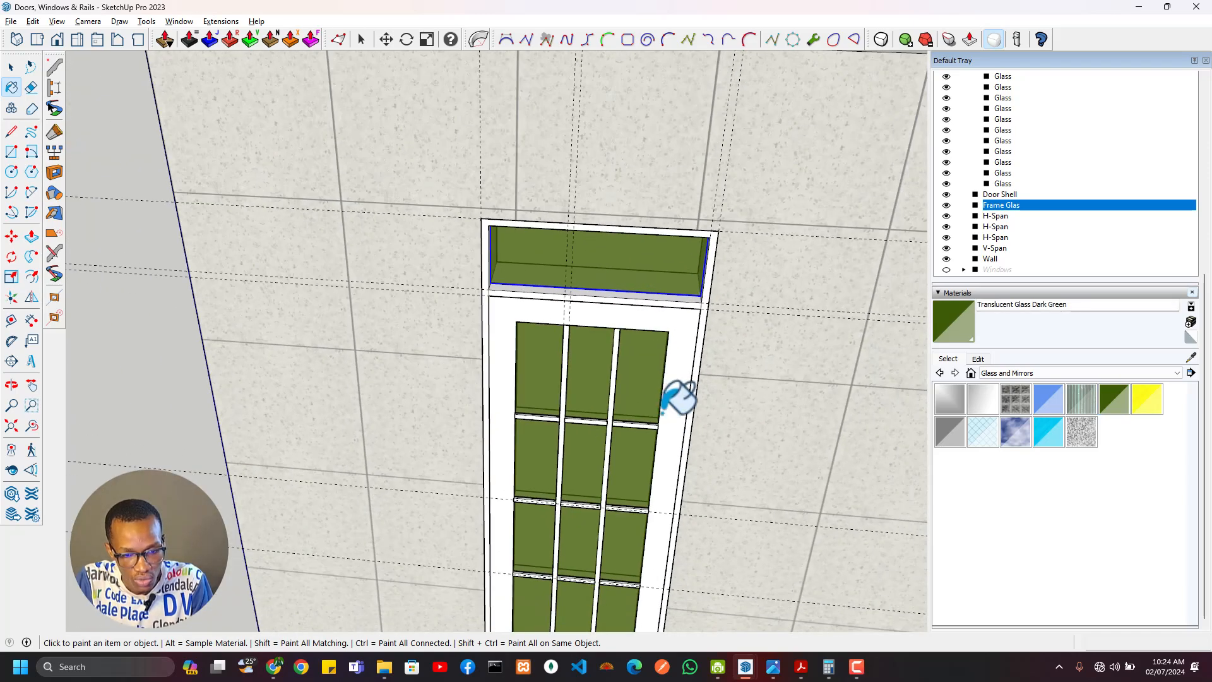
Step: Examine the painted glass, the door shell and the glazing bars from several angles
mouse_move(634, 354)
middle_down()
mouse_move(343, 192)
mouse_move(471, 252)
mouse_move(506, 238)
middle_up()
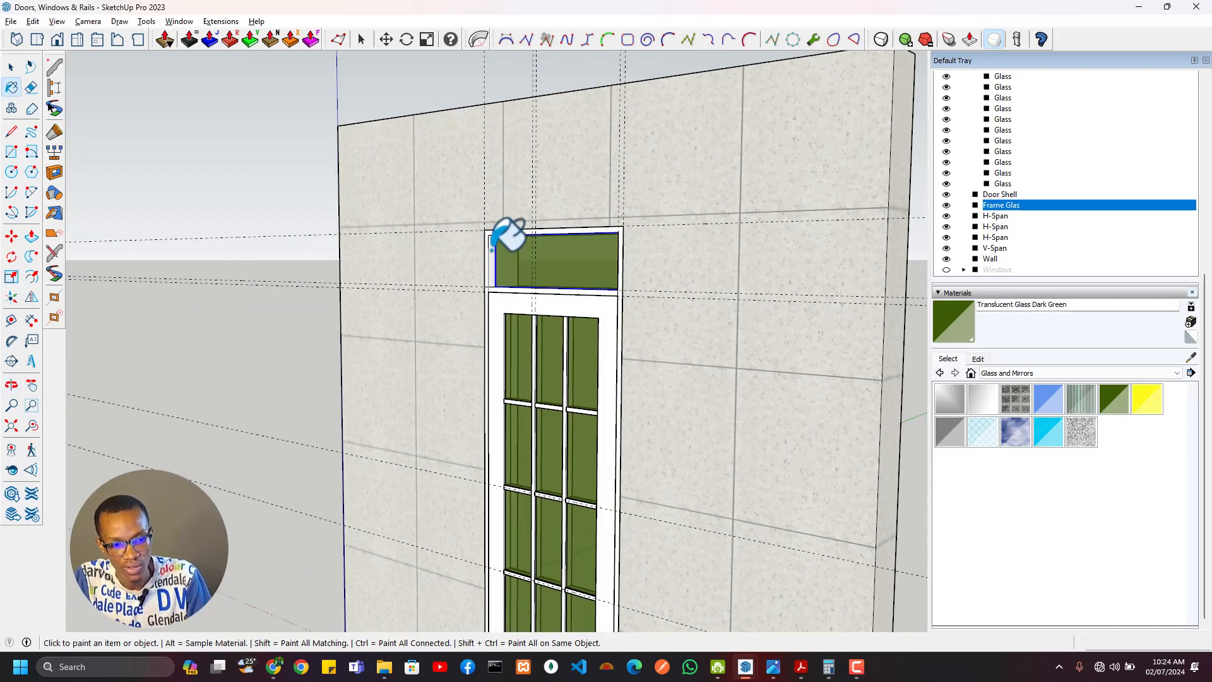
scroll(505, 238, up, 2)
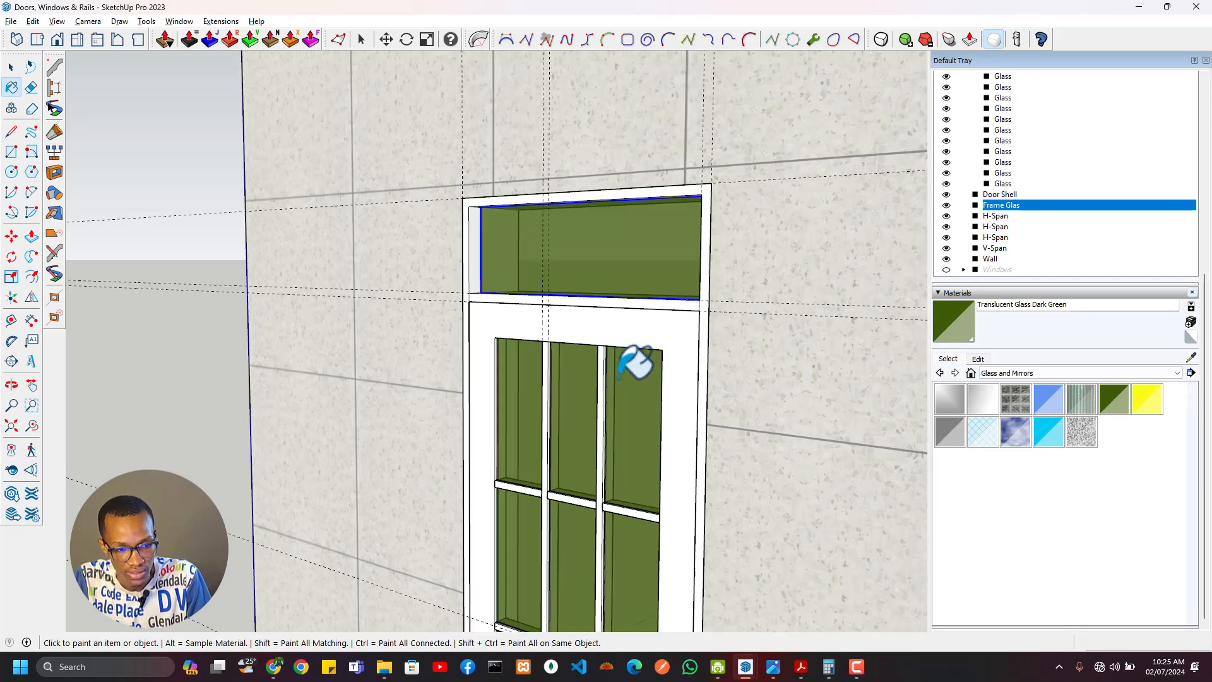
middle_drag(633, 359, 492, 352)
key(space)
click(557, 324)
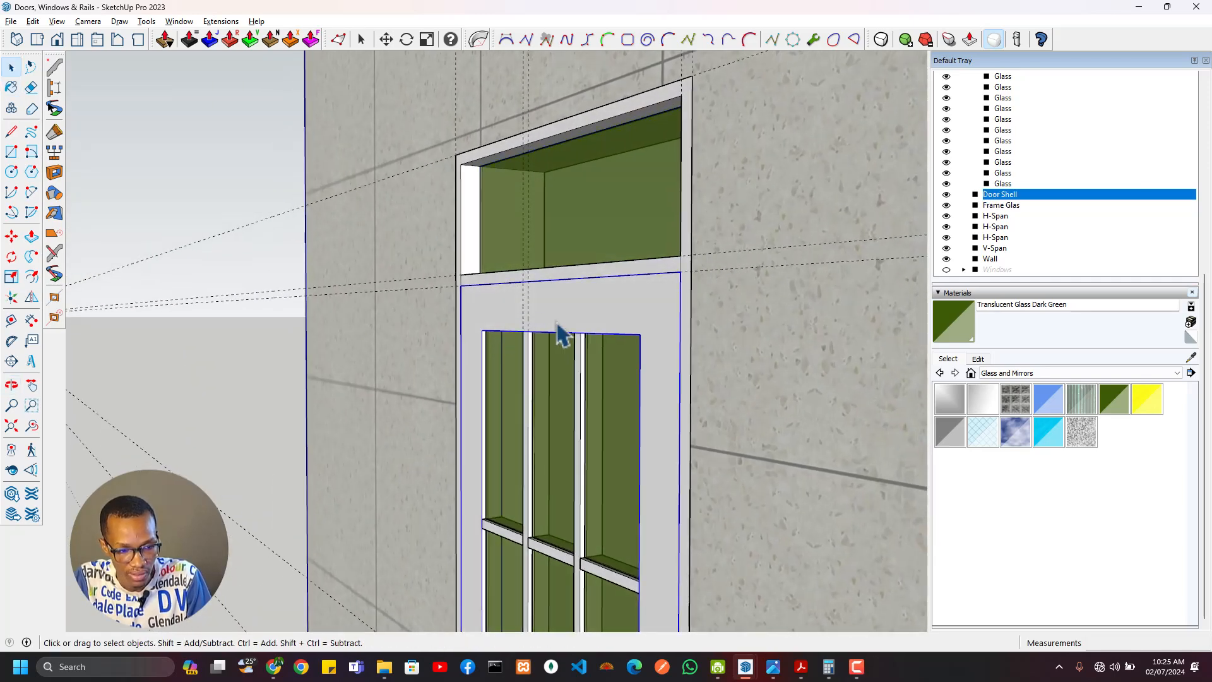
scroll(566, 365, down, 2)
middle_drag(581, 458, 638, 505)
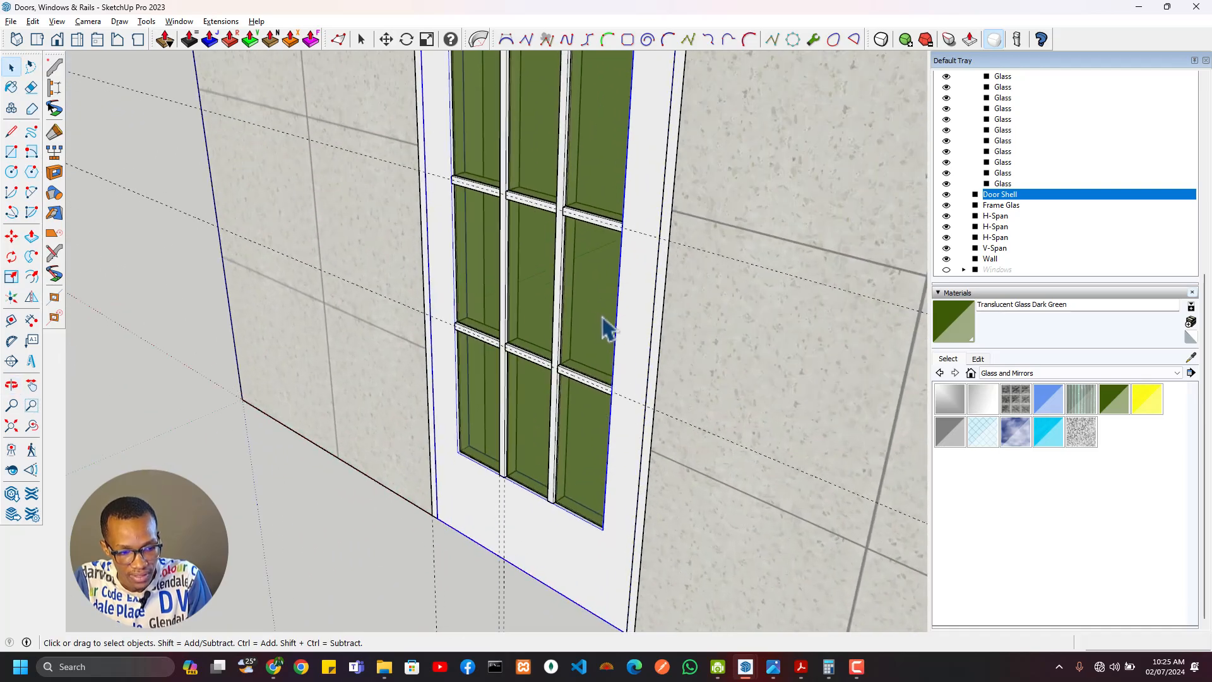
middle_drag(602, 326, 577, 449)
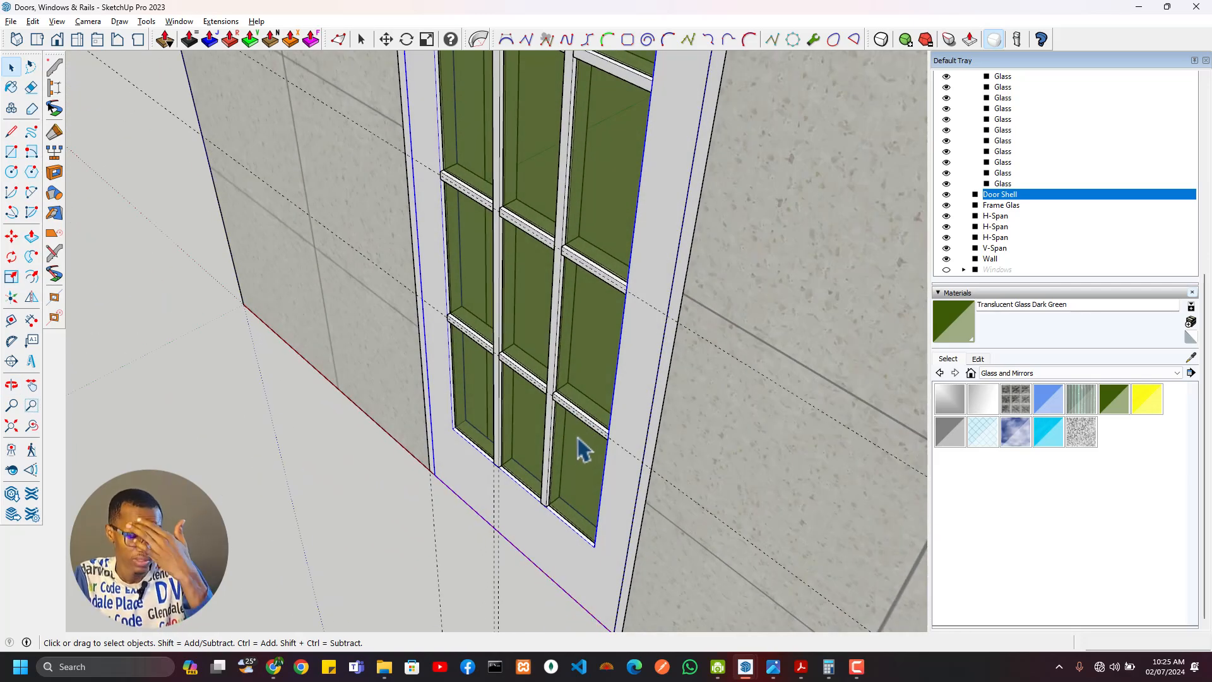
Step: Group the door's three horizontal spans, the vertical span and the door shell together
scroll(434, 273, down, 3)
middle_drag(445, 231, 534, 366)
scroll(478, 385, up, 4)
click(485, 400)
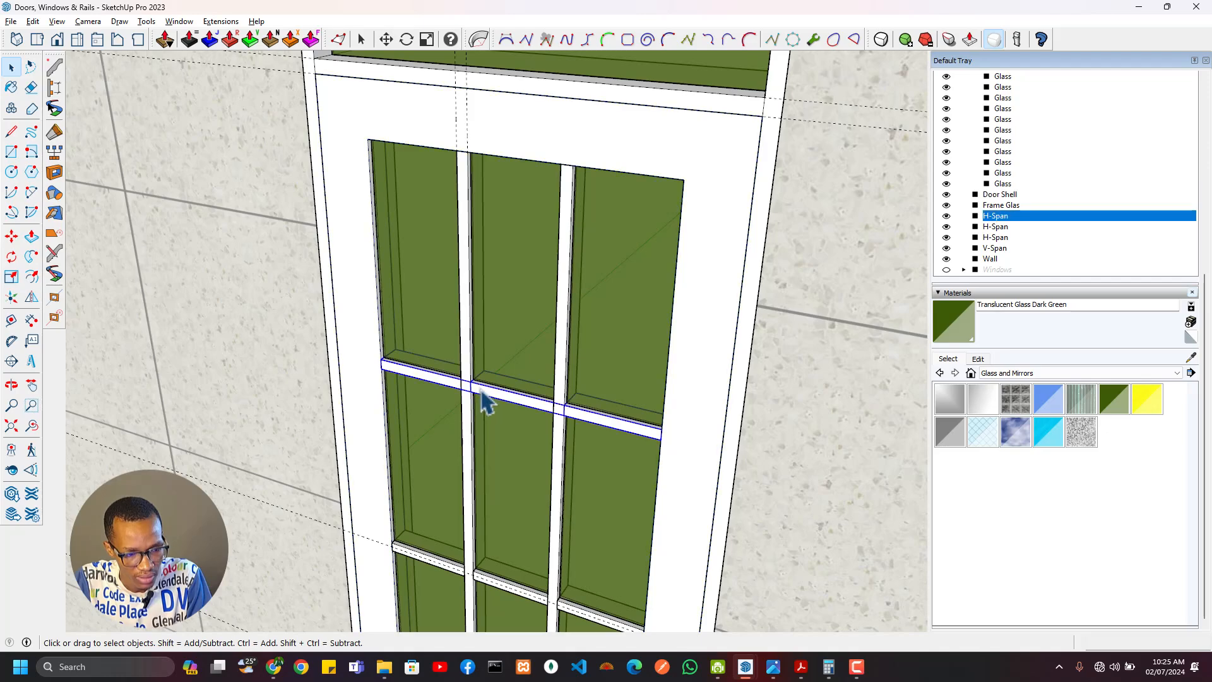
scroll(500, 493, down, 4)
scroll(549, 373, up, 6)
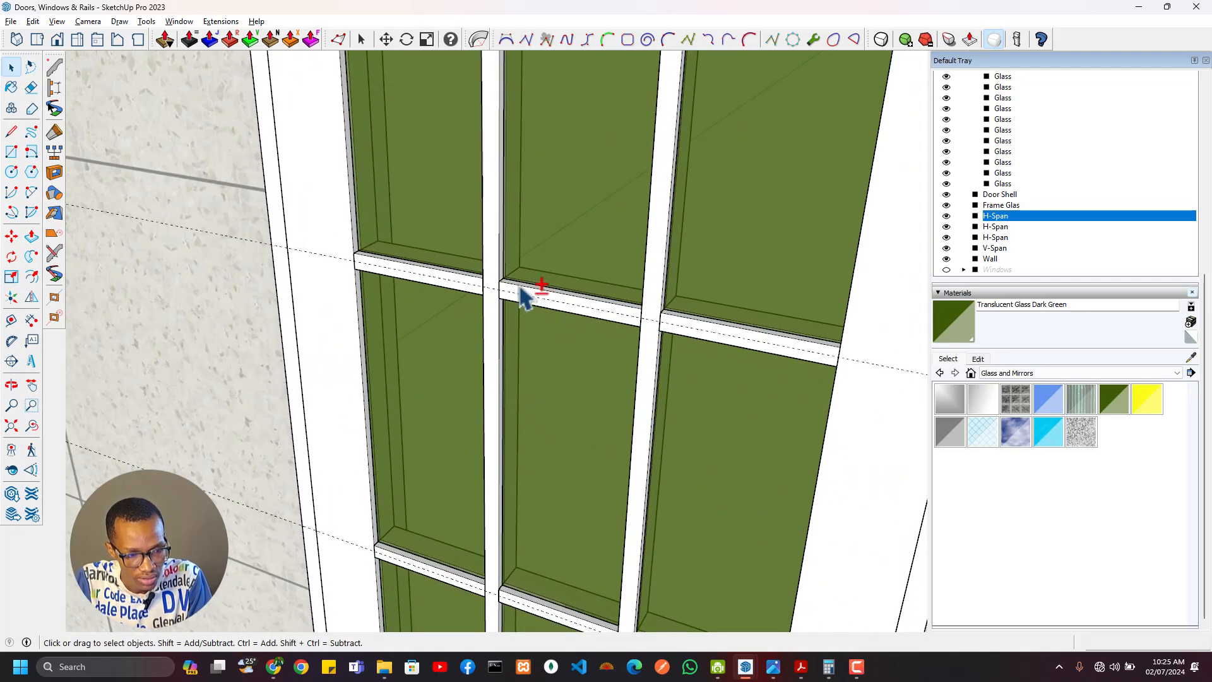
shift+click(521, 291)
middle_drag(508, 544, 658, 495)
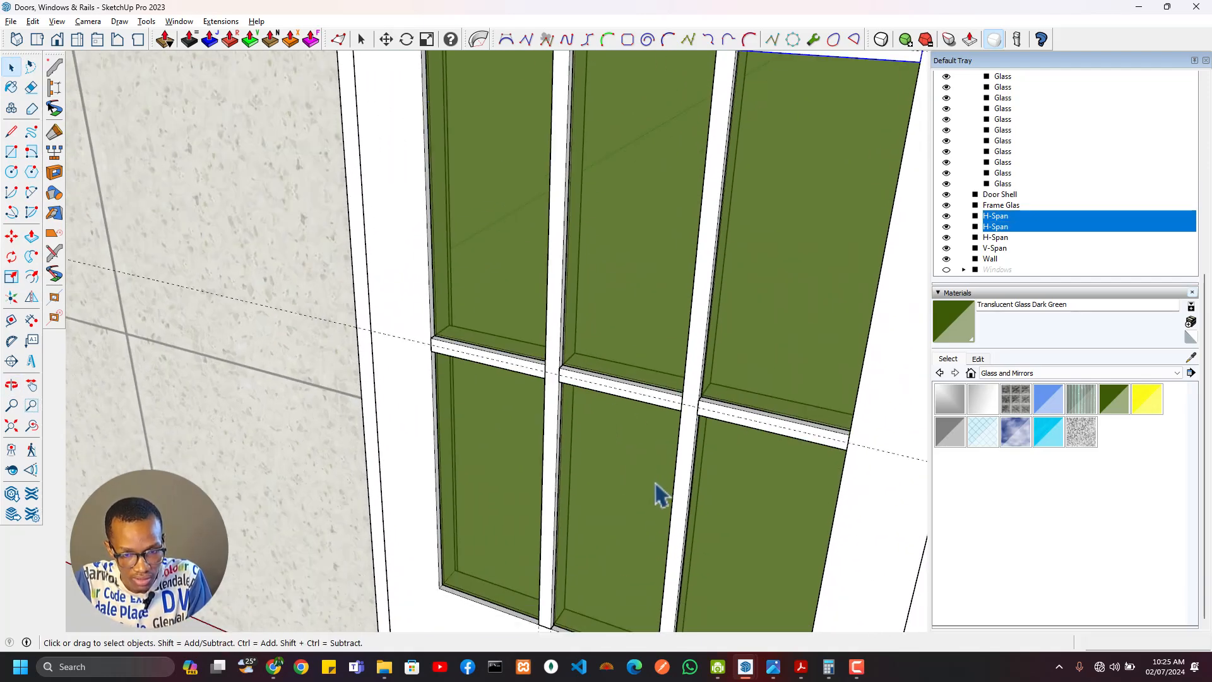
shift+click(655, 405)
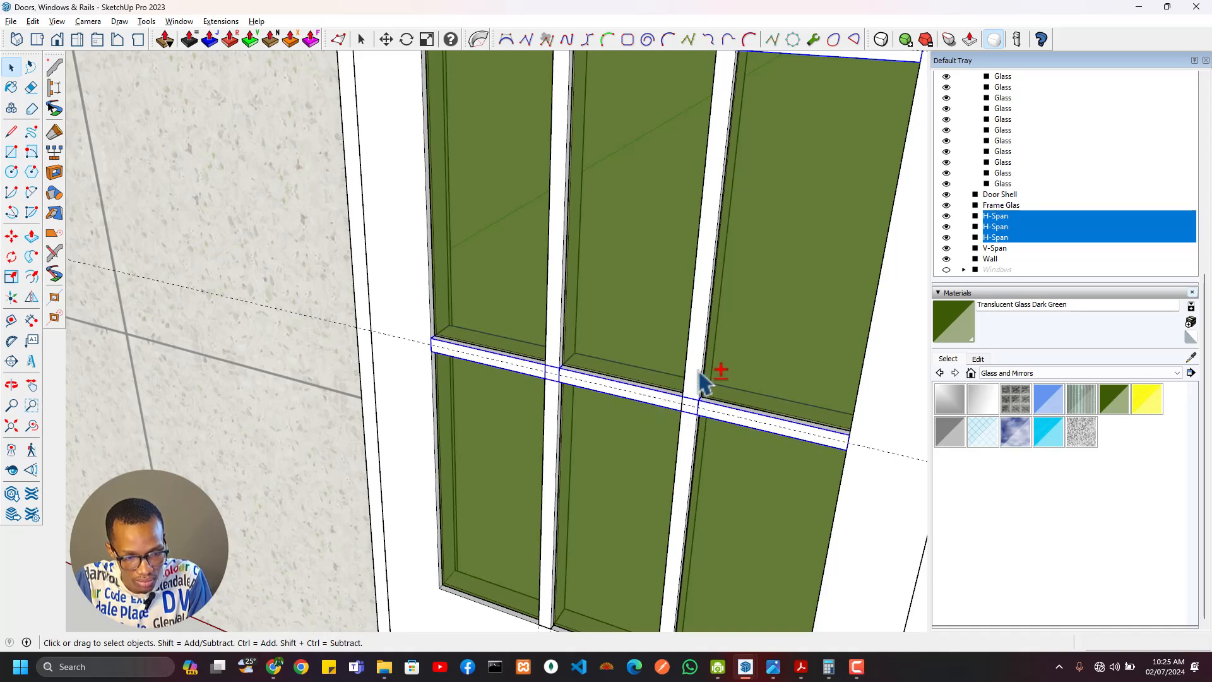
shift+click(711, 378)
scroll(694, 410, down, 3)
scroll(675, 349, up, 2)
shift+middle_drag(666, 287, 669, 495)
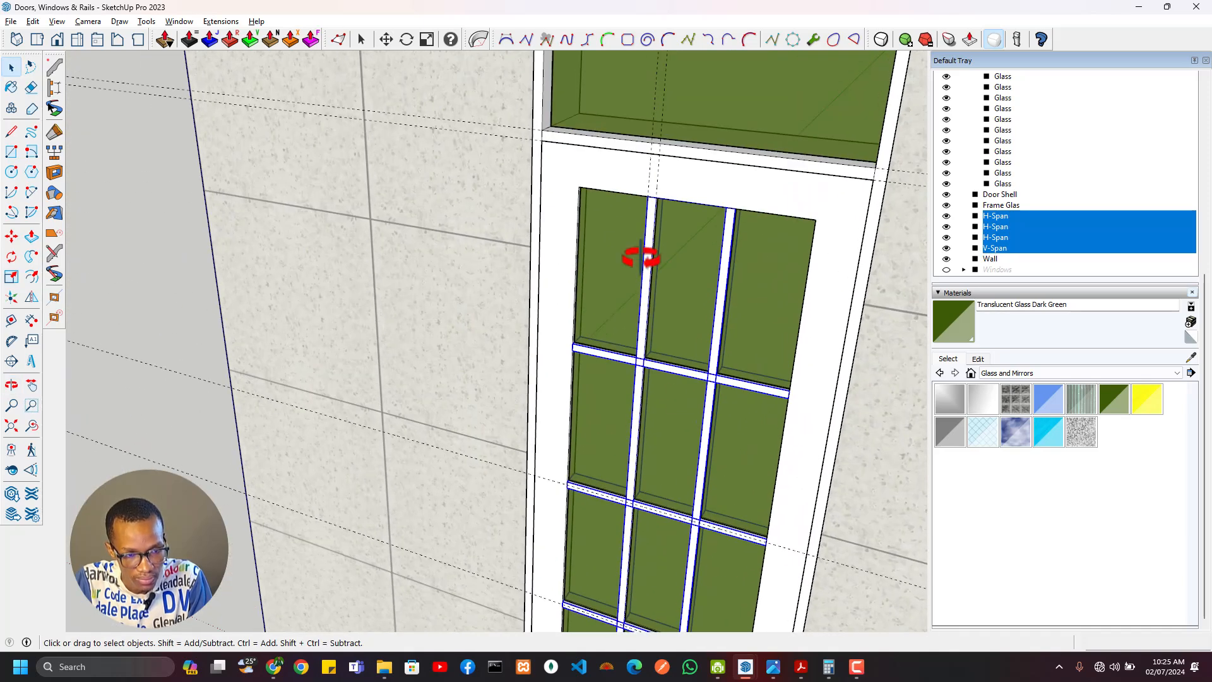
shift+middle_drag(641, 257, 625, 338)
shift+click(593, 256)
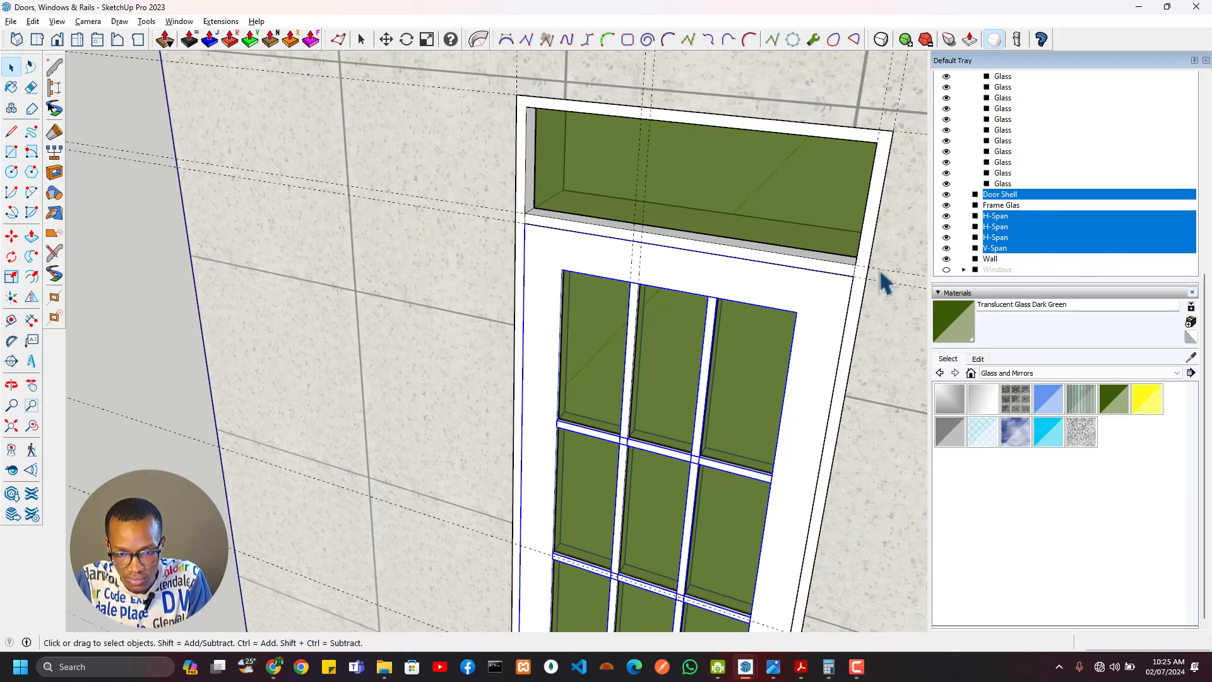
right_click(833, 294)
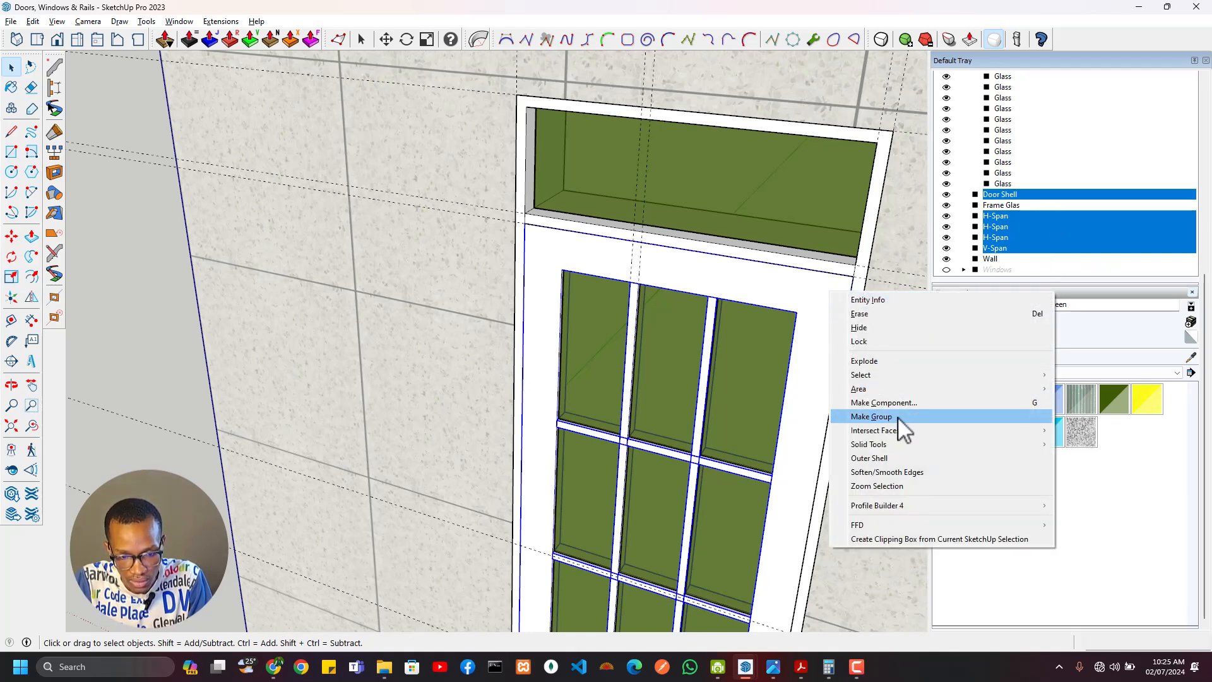
click(871, 417)
Step: Name the new group's instance Door
scroll(1039, 157, up, 5)
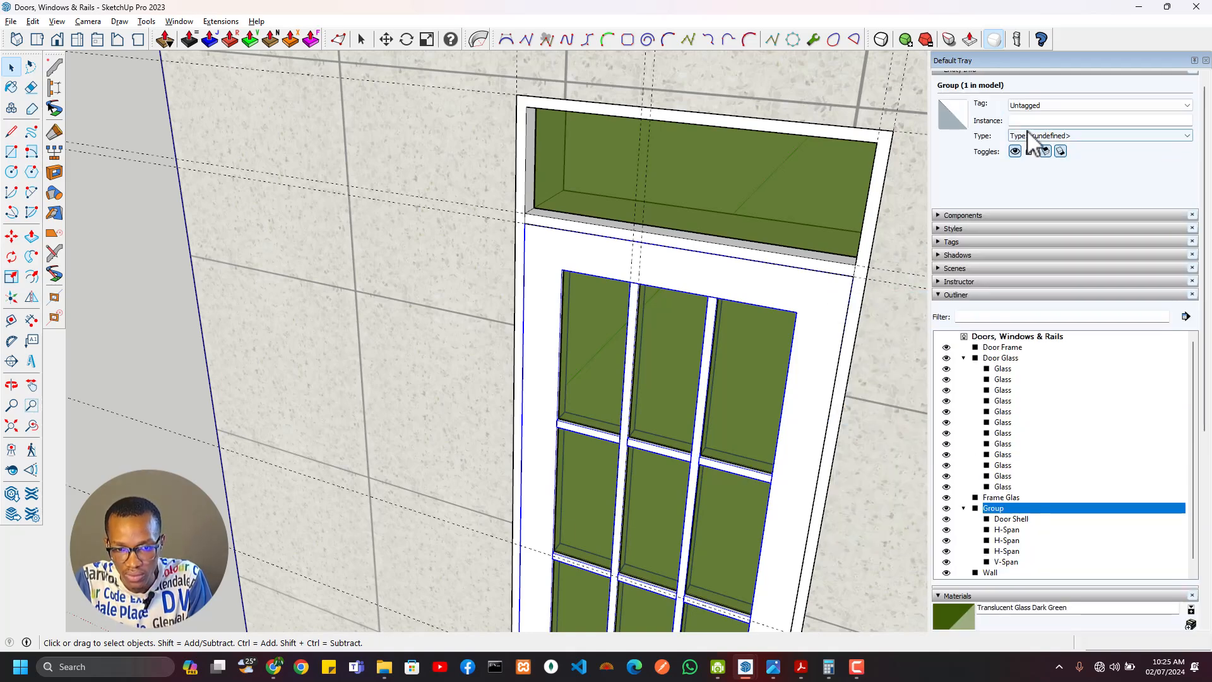
click(1045, 121)
text(Door)
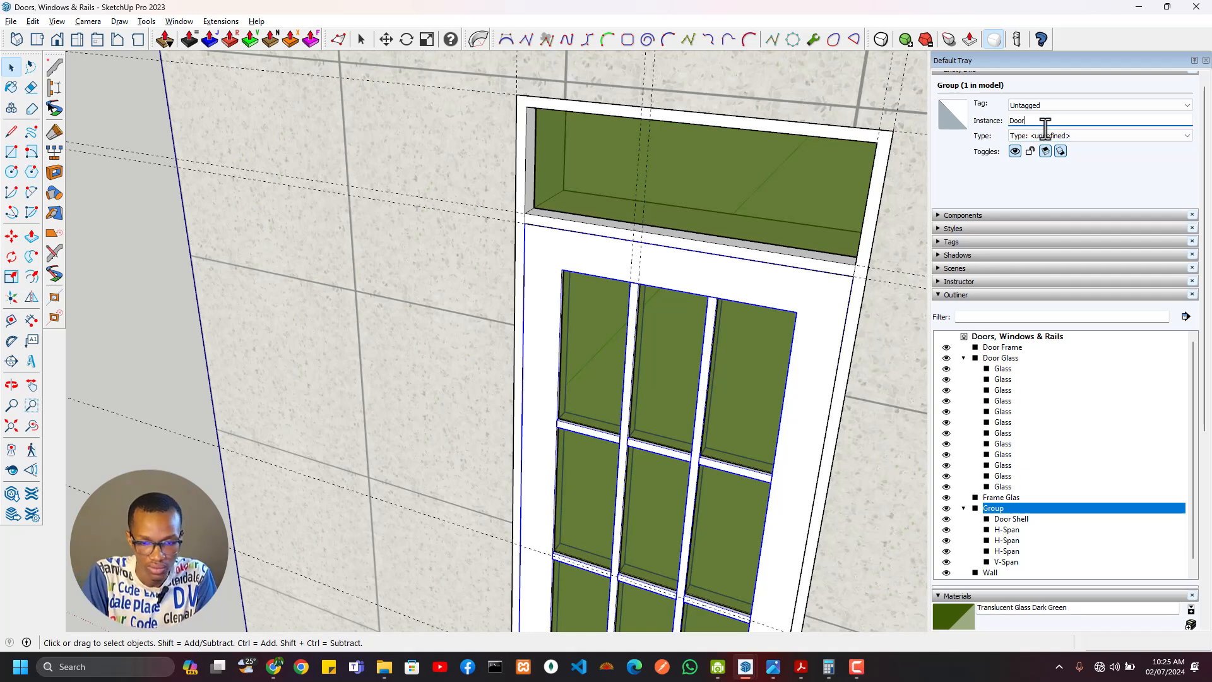
key(Return)
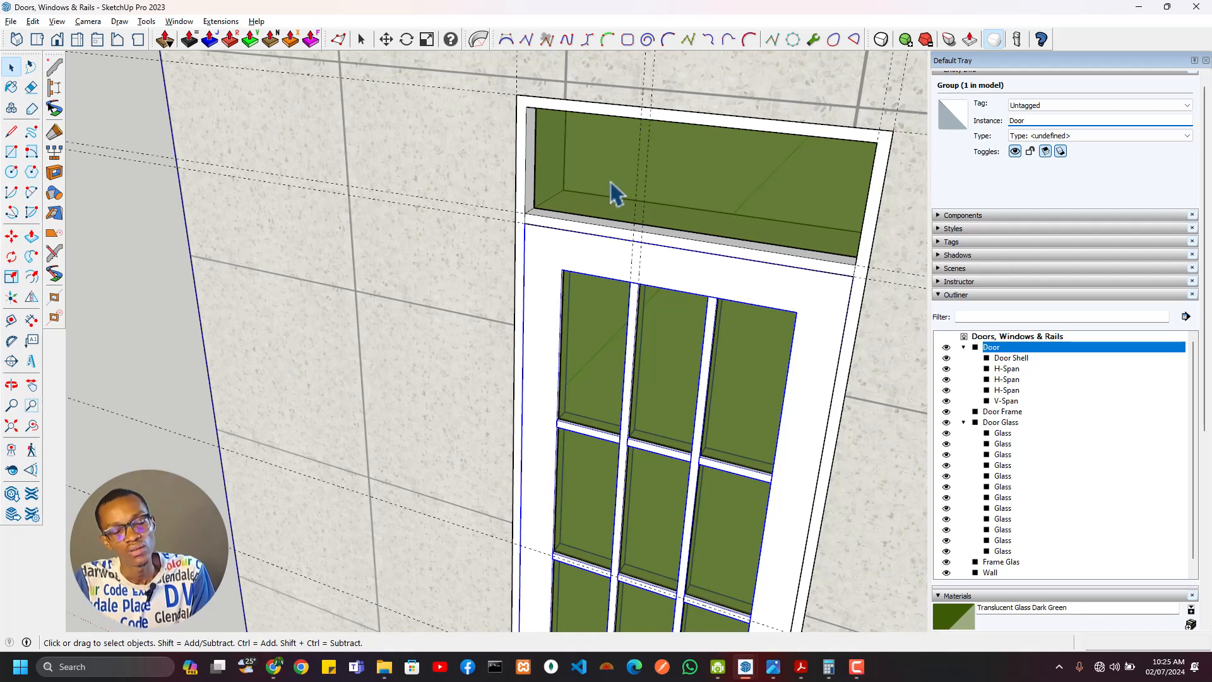
Step: Switch to the architectural drawings PDF, examine the 900 mm door and its neighbours in the door elevations, and return to the model
key(alt+Tab)
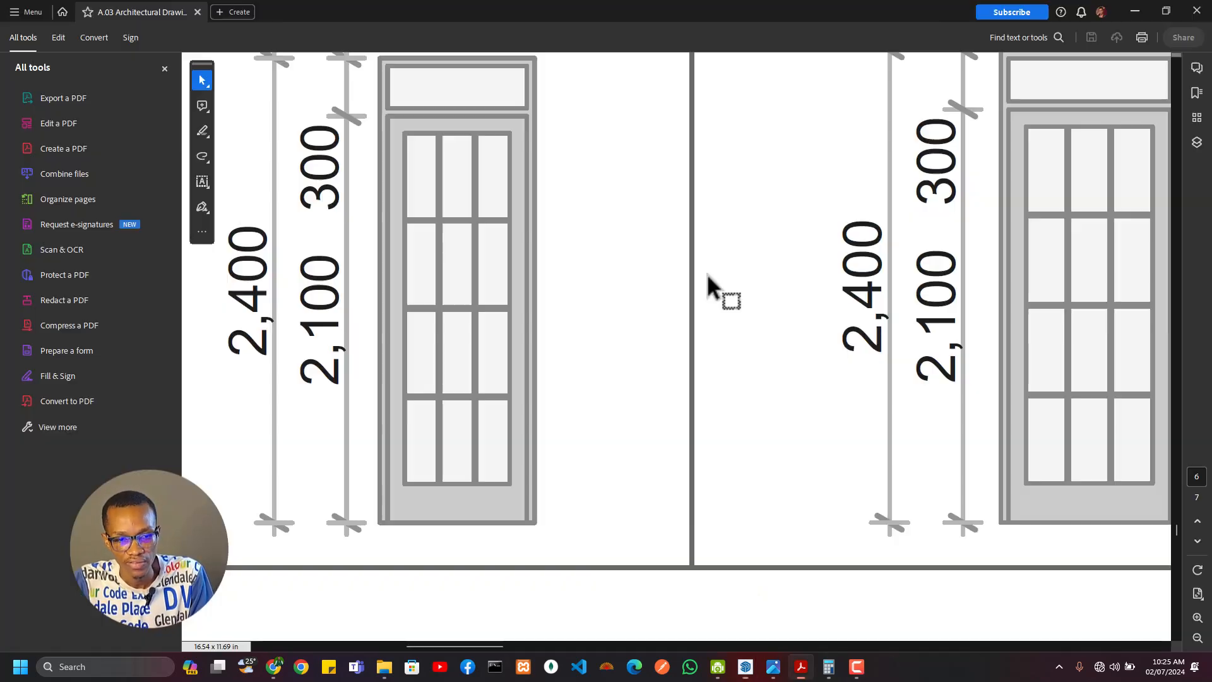
scroll(691, 320, up, 2)
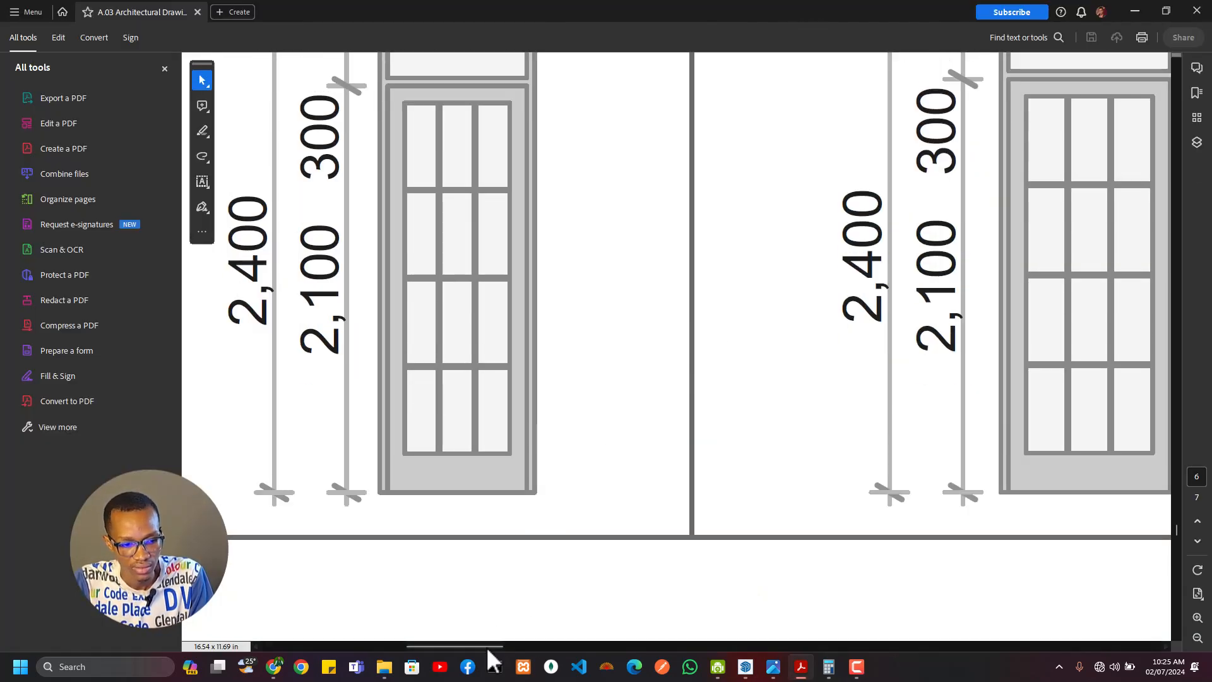
drag(487, 646, 527, 647)
scroll(679, 390, up, 1)
scroll(679, 390, up, 4)
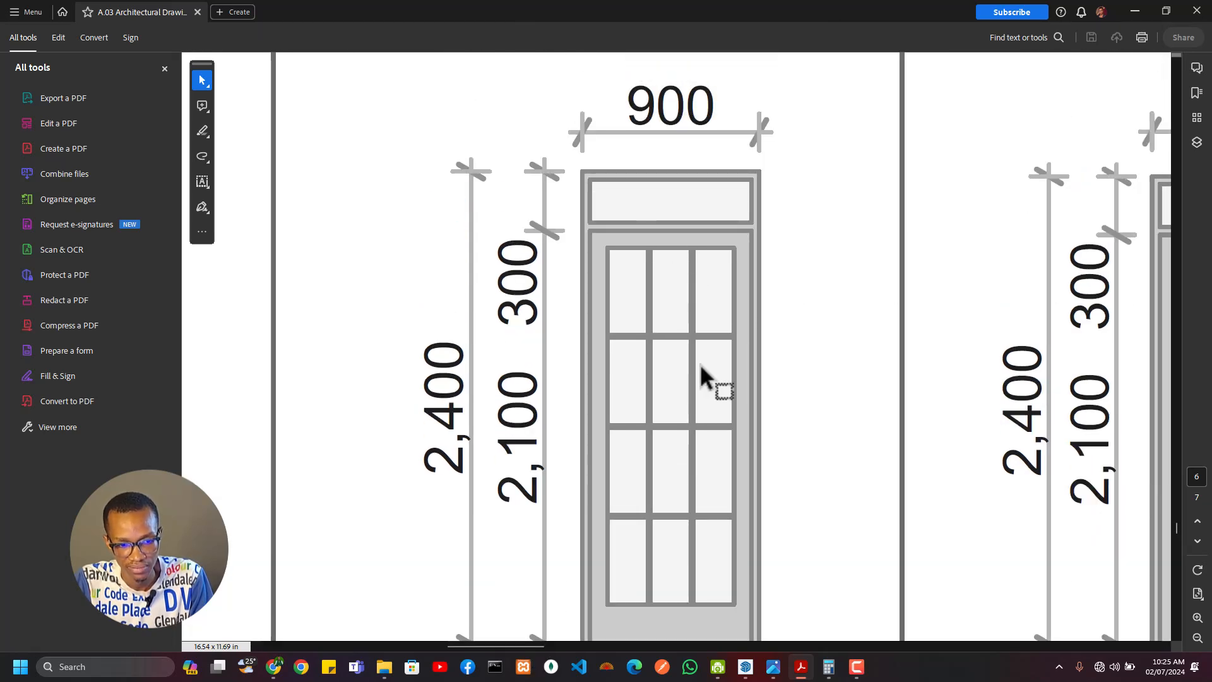
ctrl+scroll(681, 371, down, 3)
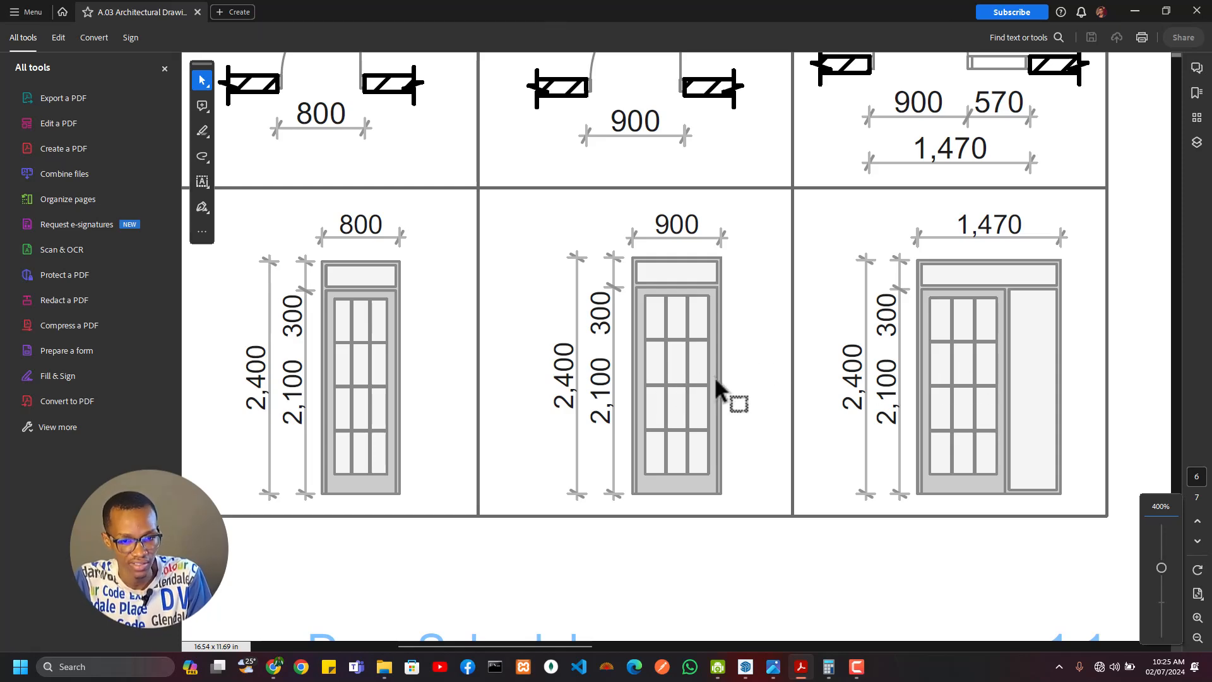
key(alt+Tab)
Step: Collapse the Door Glass group and nest it inside the Door group
scroll(614, 325, down, 3)
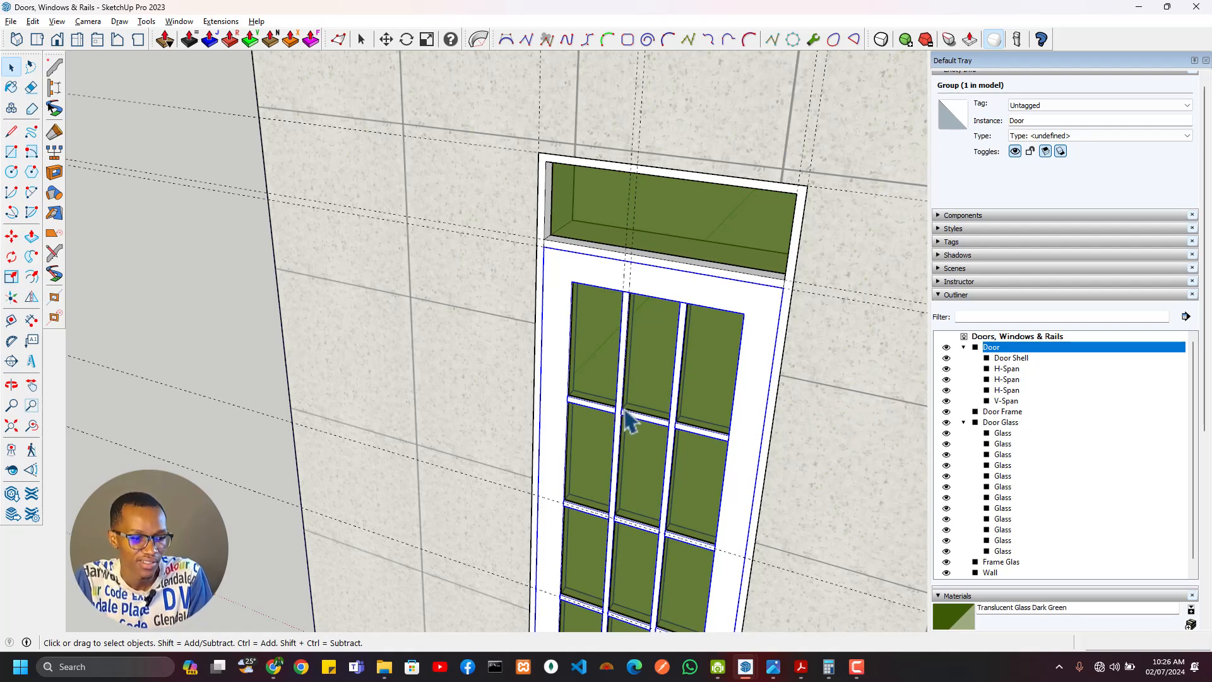
scroll(703, 372, up, 3)
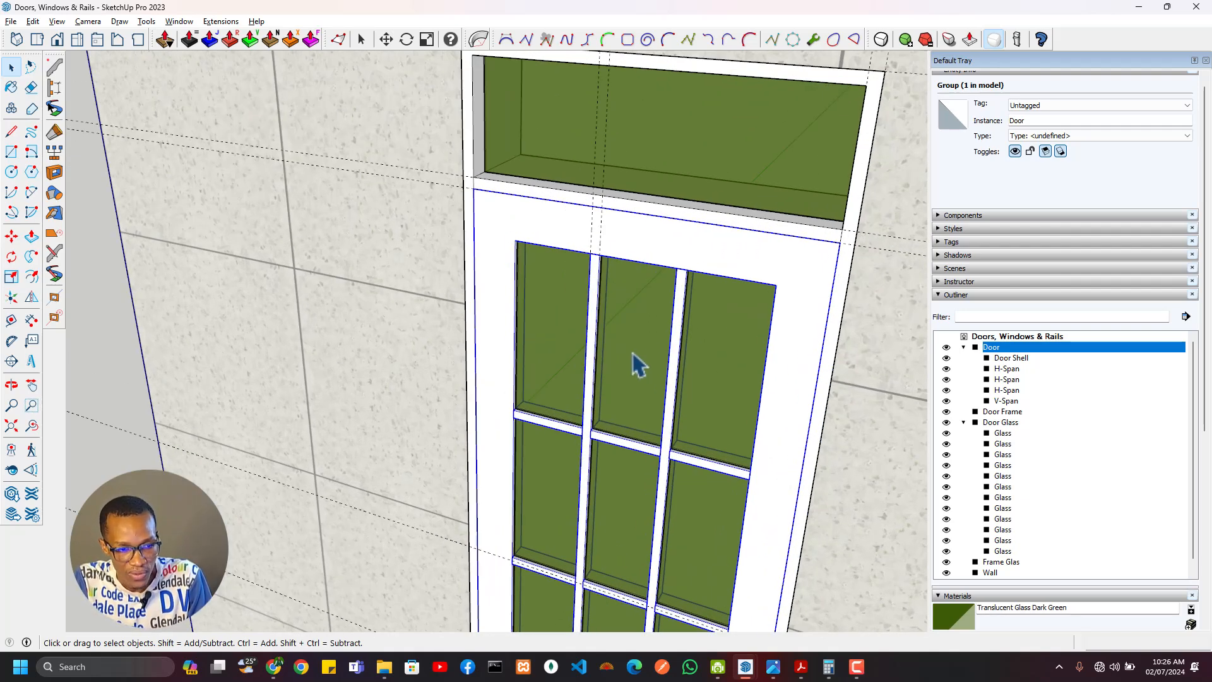
click(634, 232)
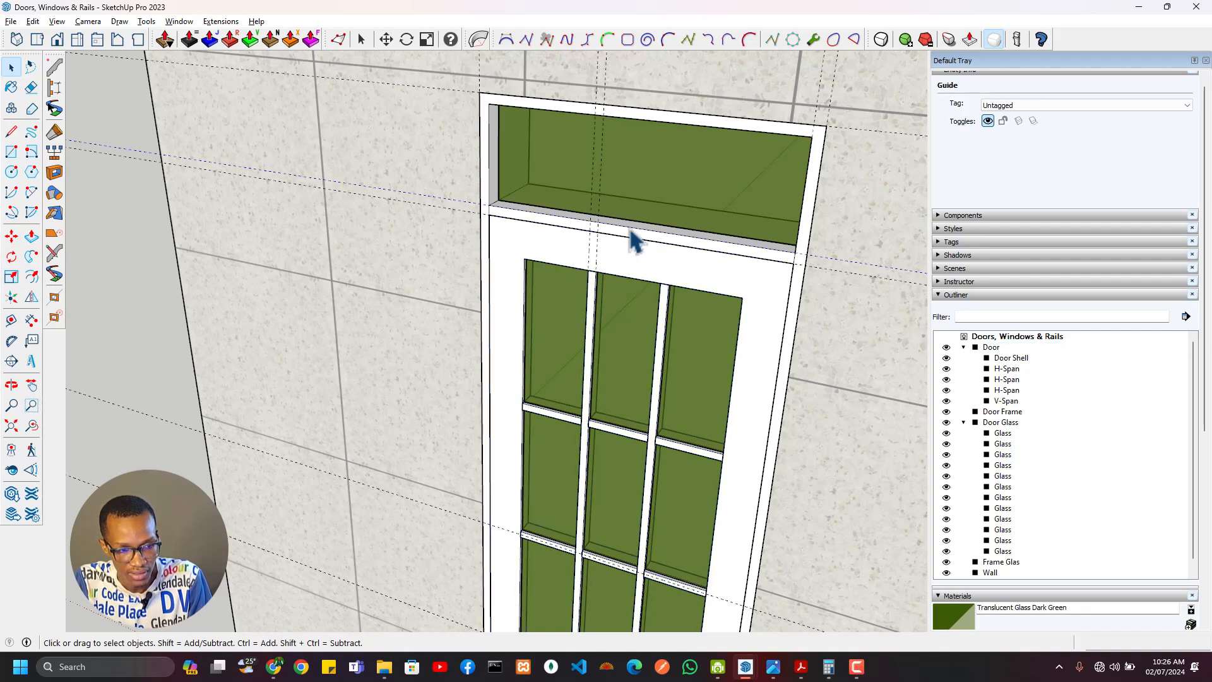
click(496, 153)
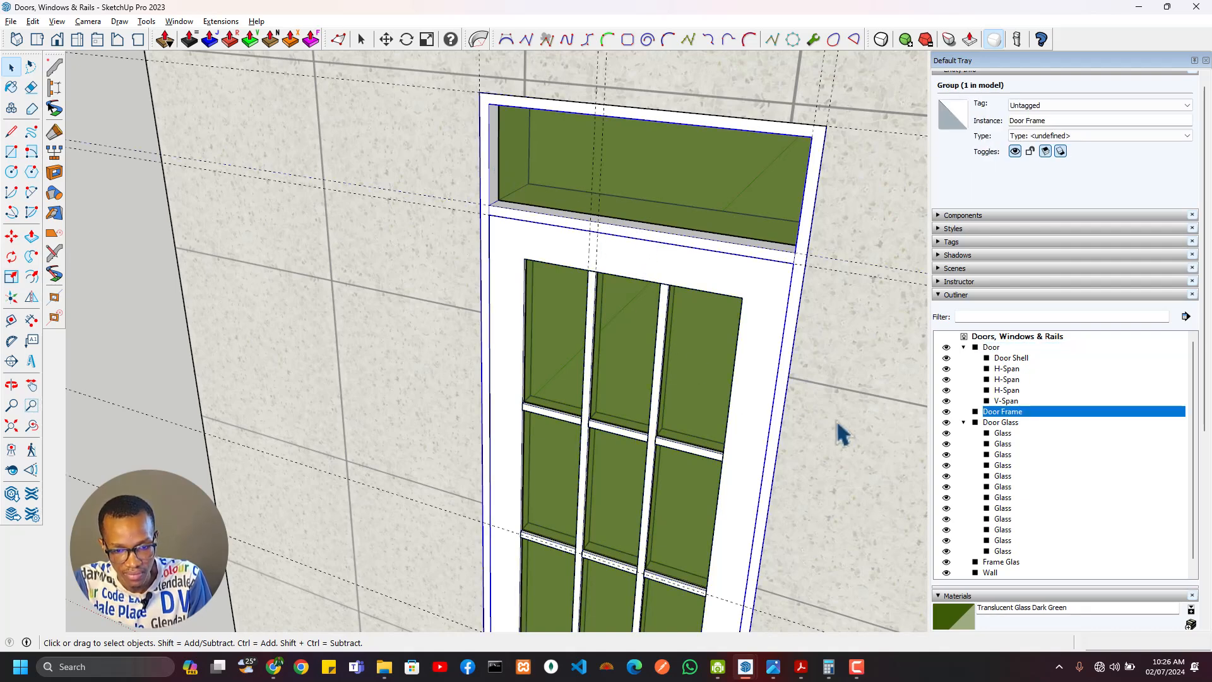
click(963, 423)
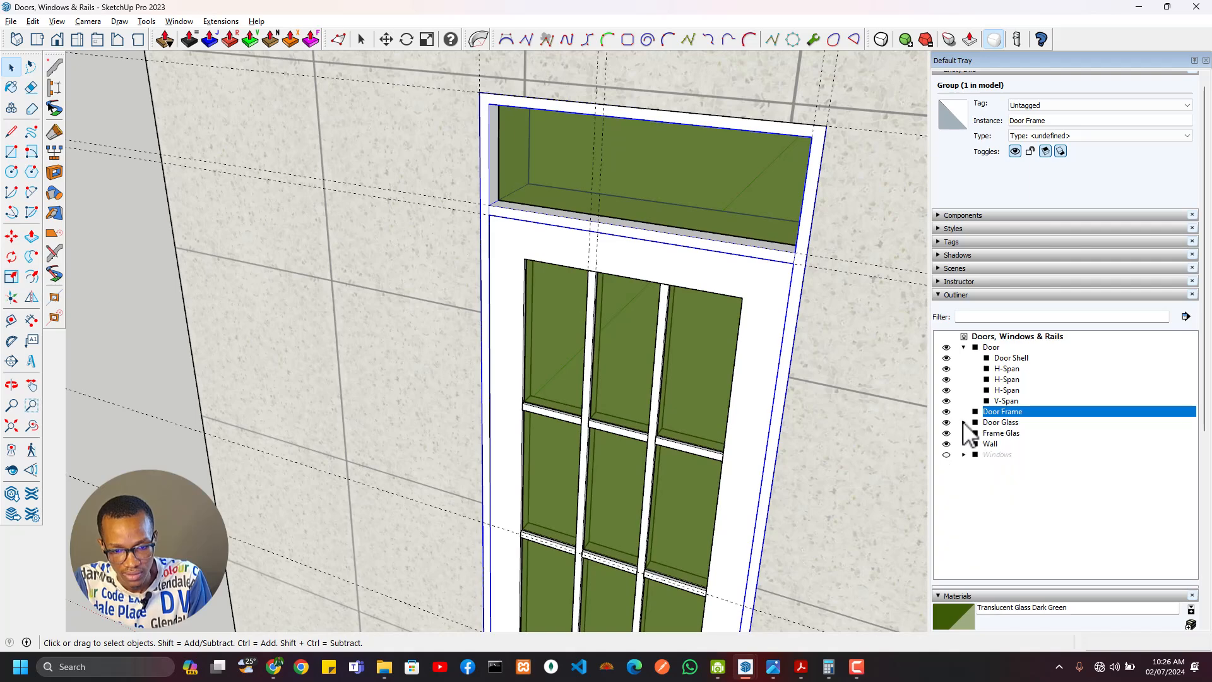
click(1000, 423)
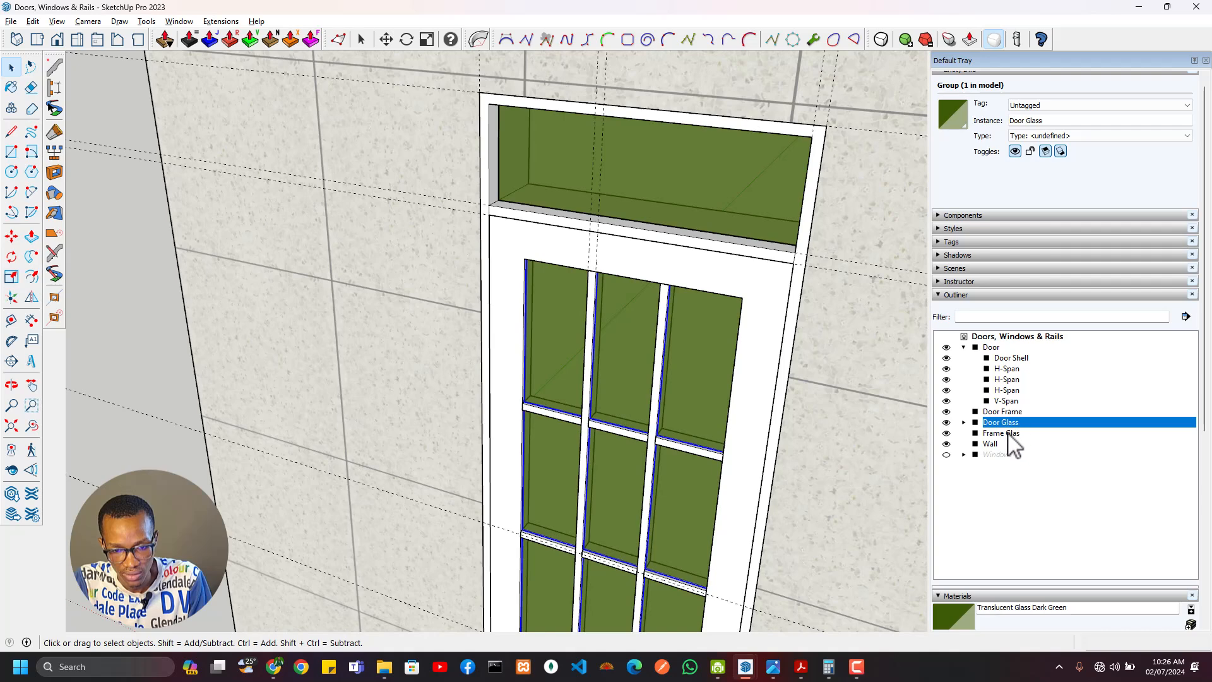
drag(1003, 424, 1009, 351)
click(975, 358)
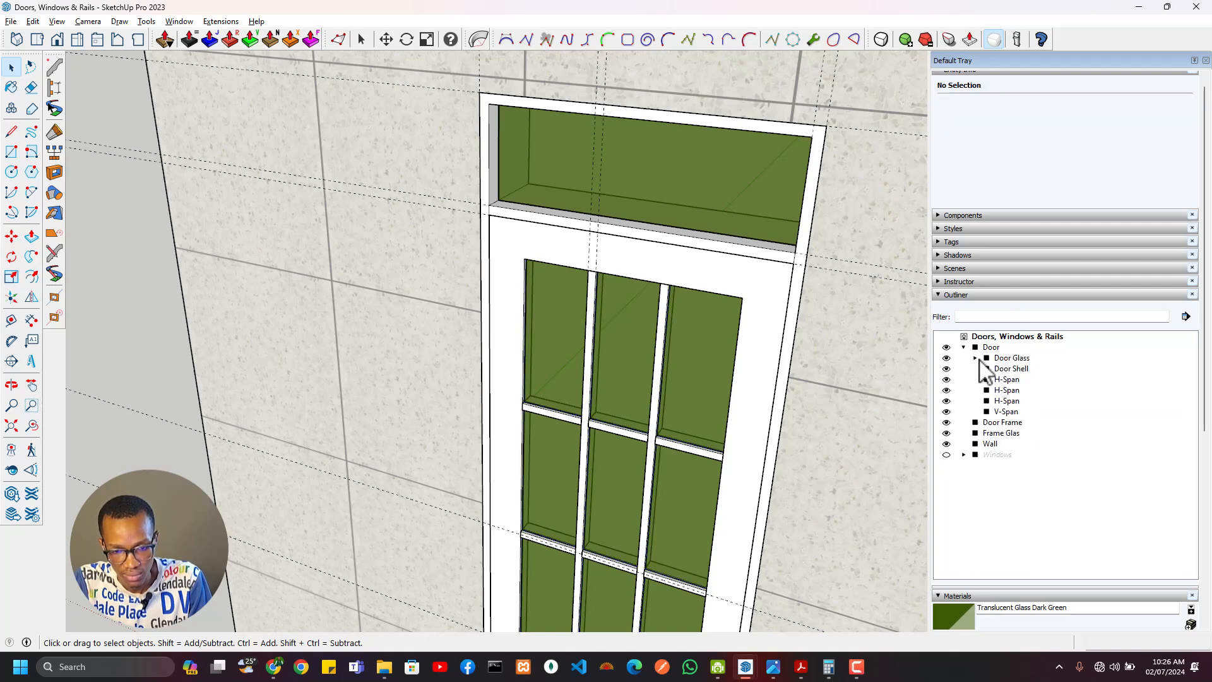
Step: Hide and unhide the Door group to check its contents, and select it in the model
click(947, 347)
click(946, 347)
scroll(684, 410, down, 3)
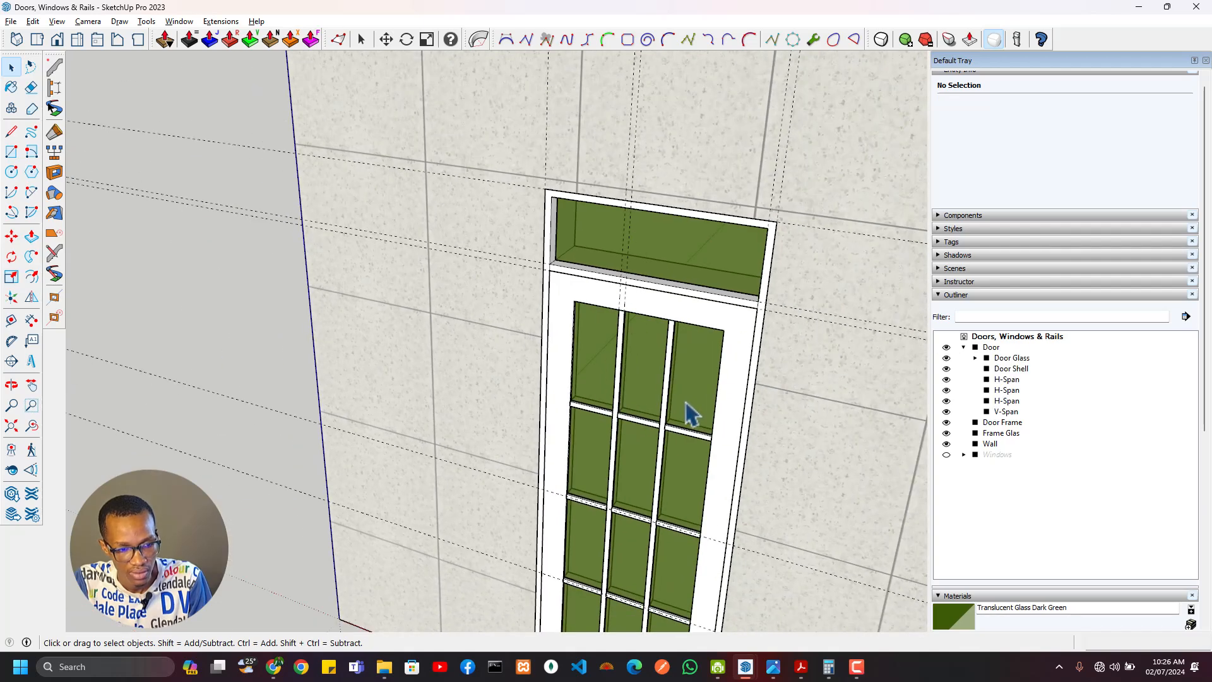
middle_drag(684, 410, 649, 302)
click(649, 301)
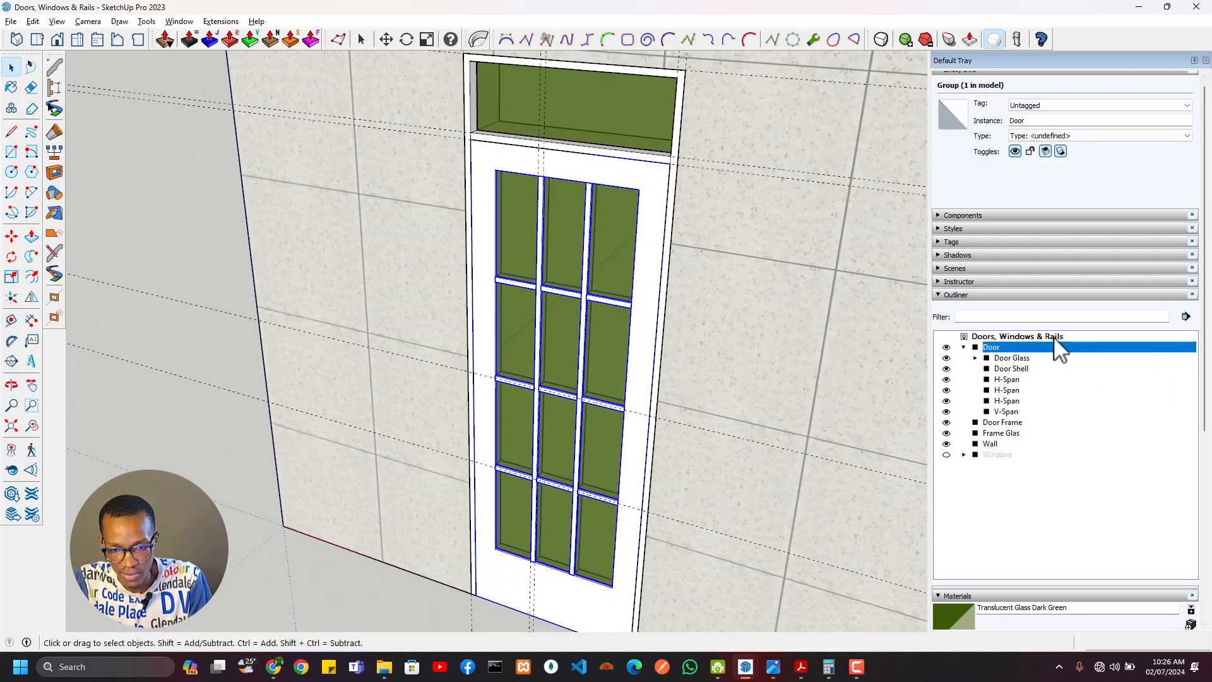
Step: Paint the Door group with Wood Cherry Original from the Wood materials
scroll(1044, 517, down, 3)
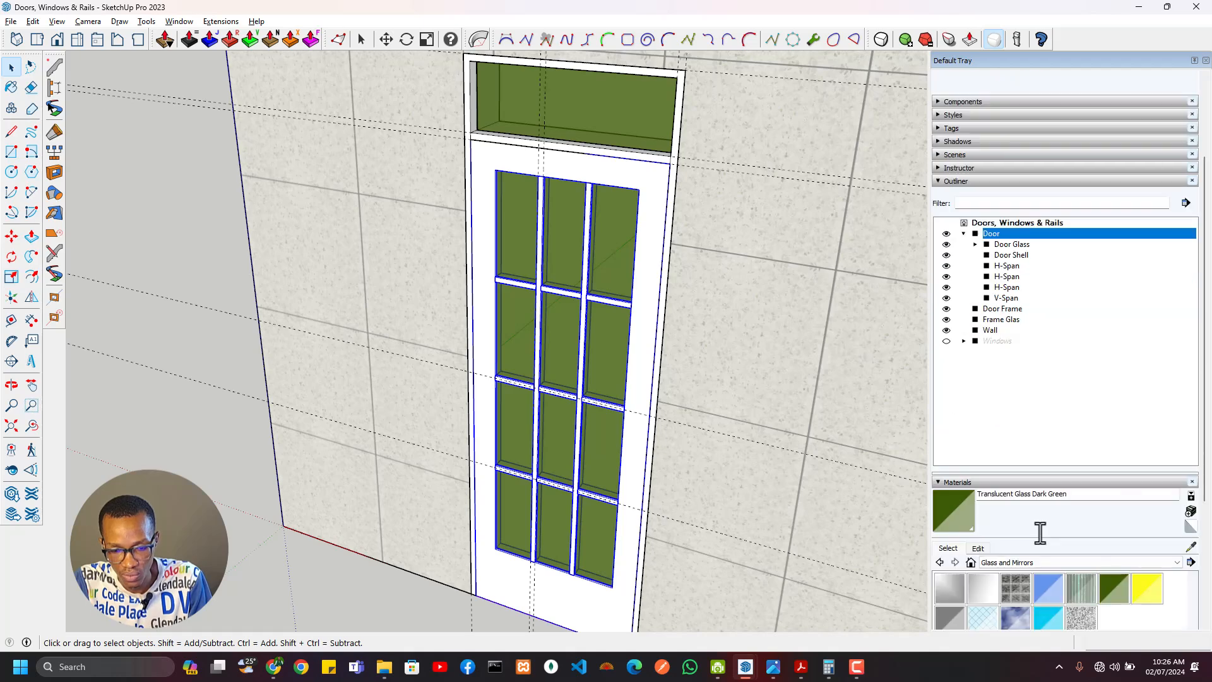
click(1030, 486)
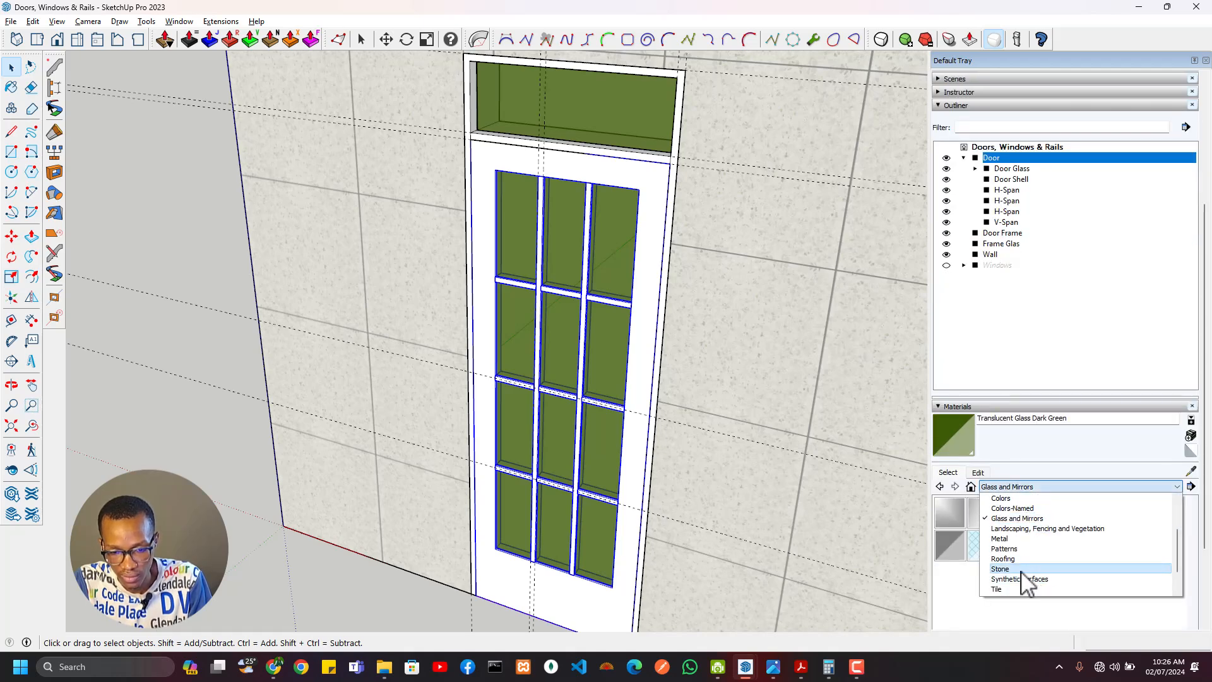
scroll(1018, 564, down, 1)
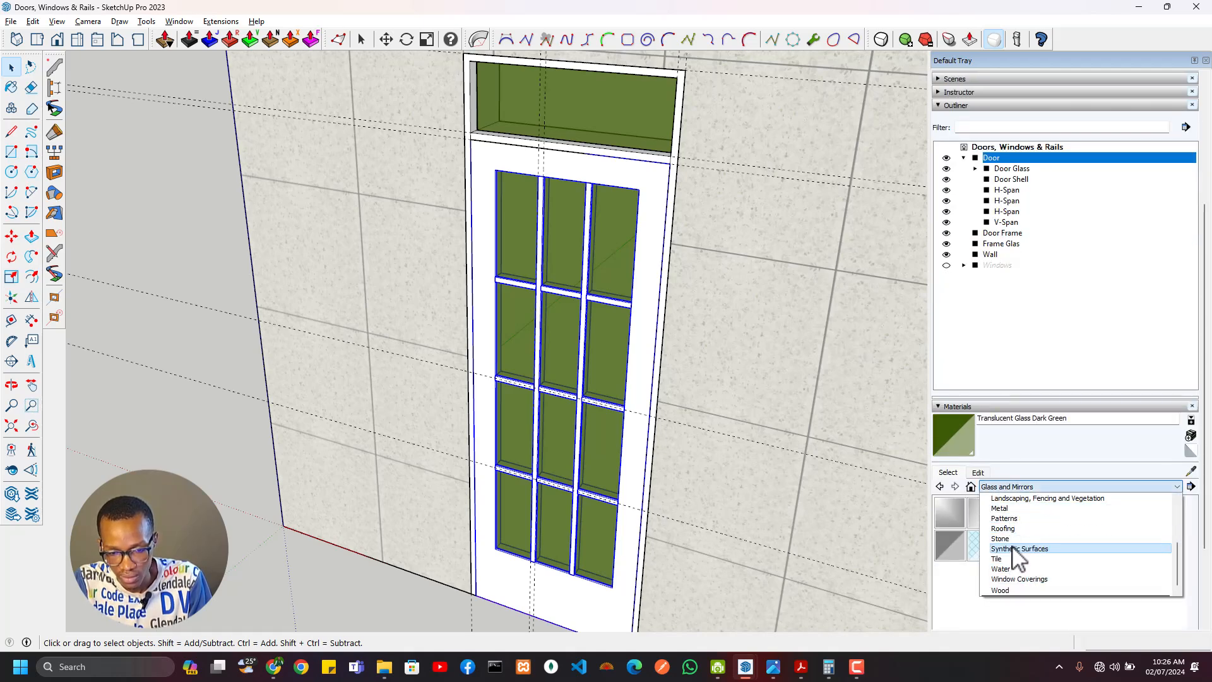
click(1017, 591)
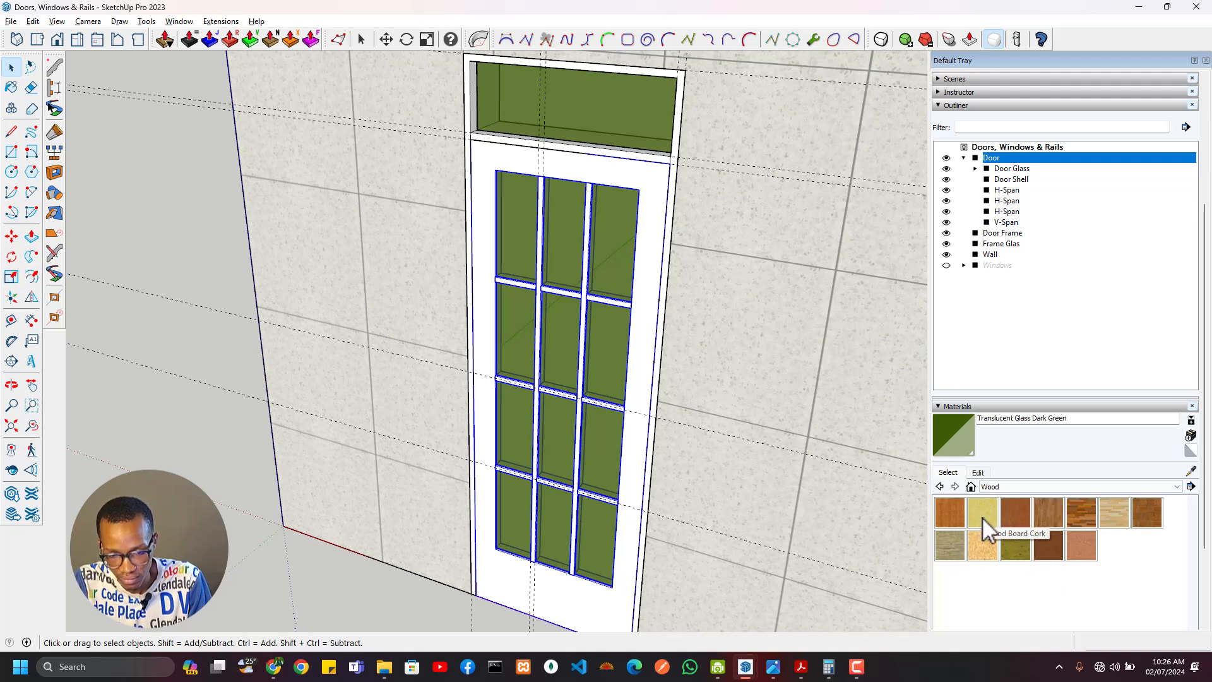
click(1013, 515)
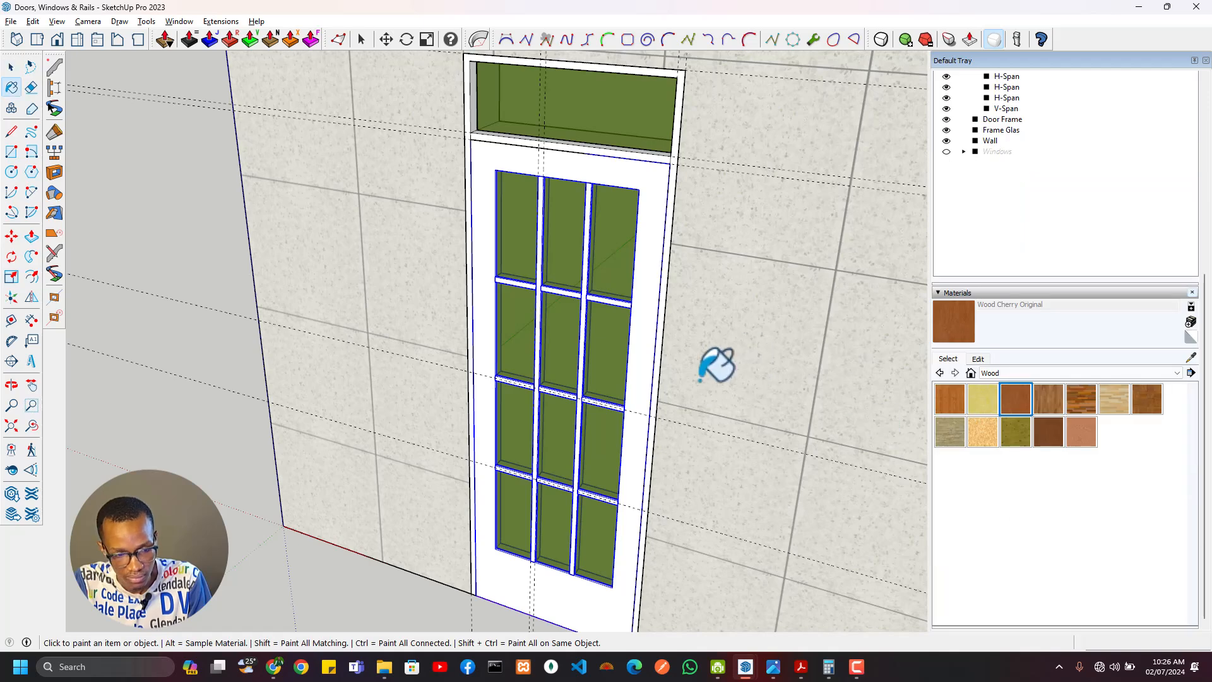
click(654, 361)
scroll(621, 424, down, 3)
scroll(608, 424, up, 6)
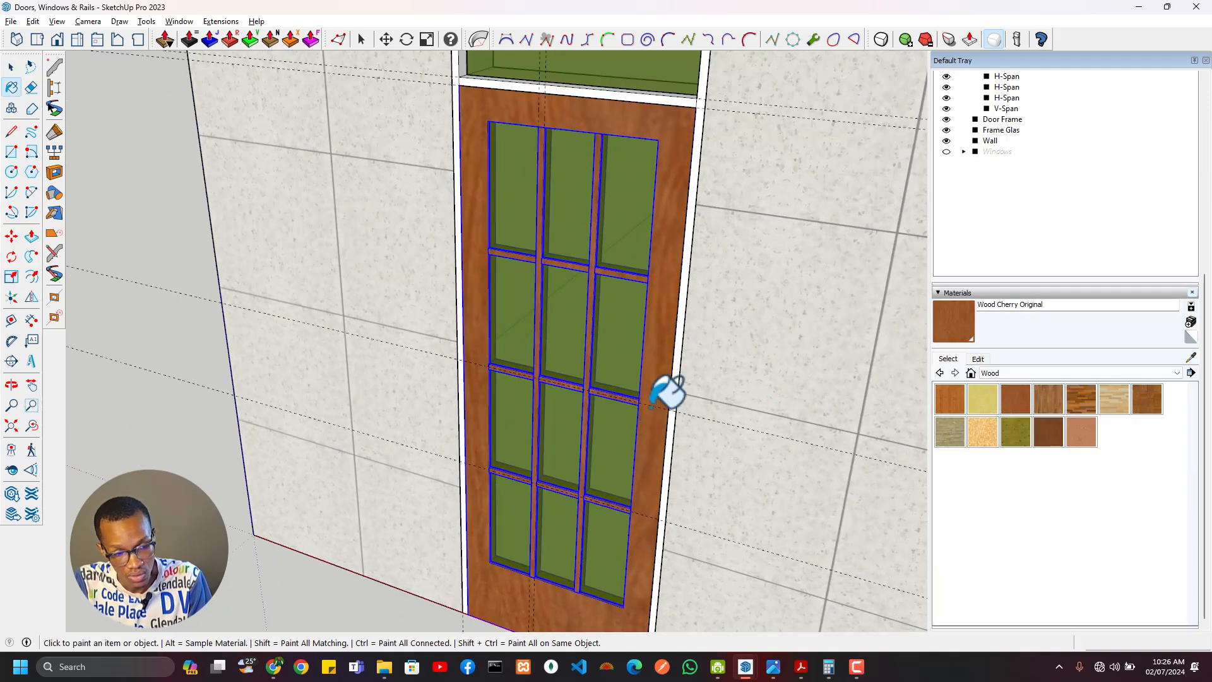
Step: Try Terrazzo Tile Light and Quartz Light Grey from the Synthetic Surfaces materials on the Door group
click(1066, 373)
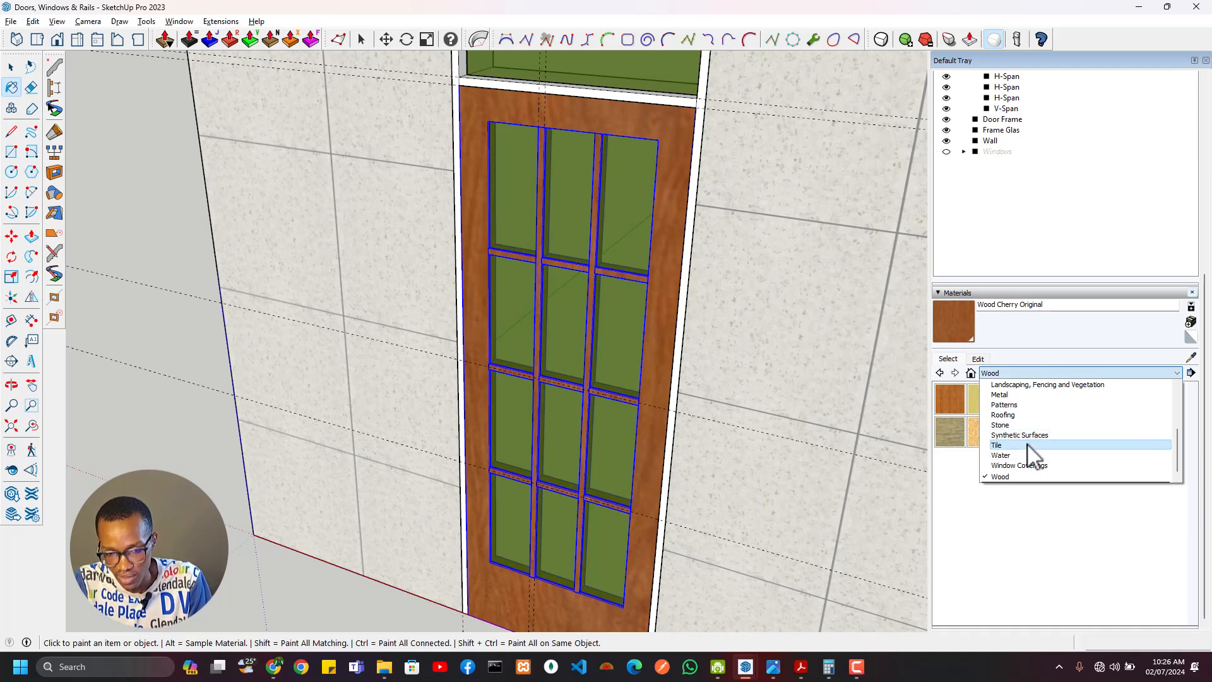
click(1019, 435)
click(950, 431)
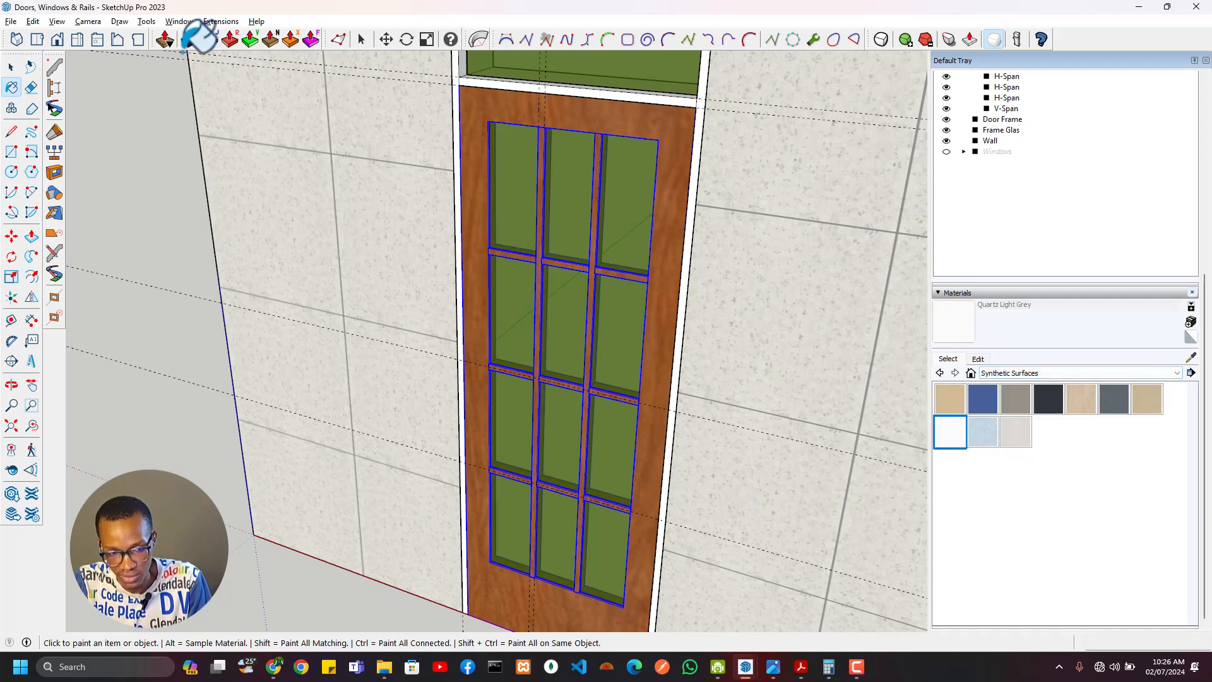
click(1013, 430)
click(662, 295)
scroll(663, 296, down, 3)
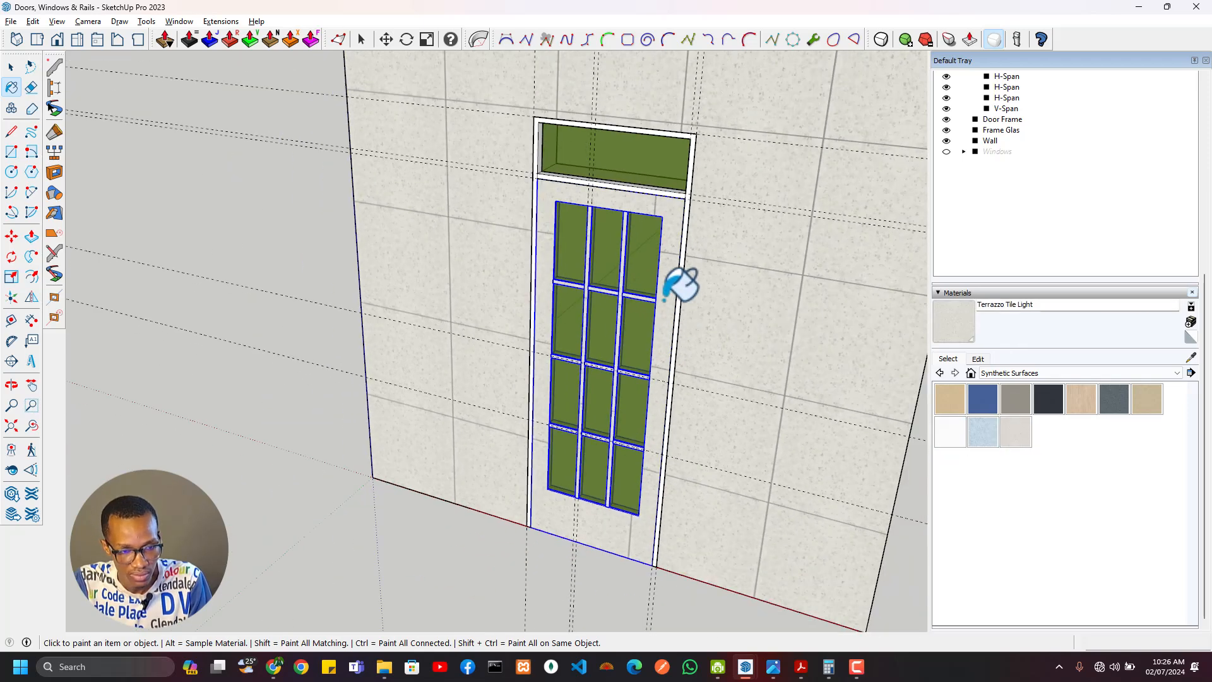
click(950, 431)
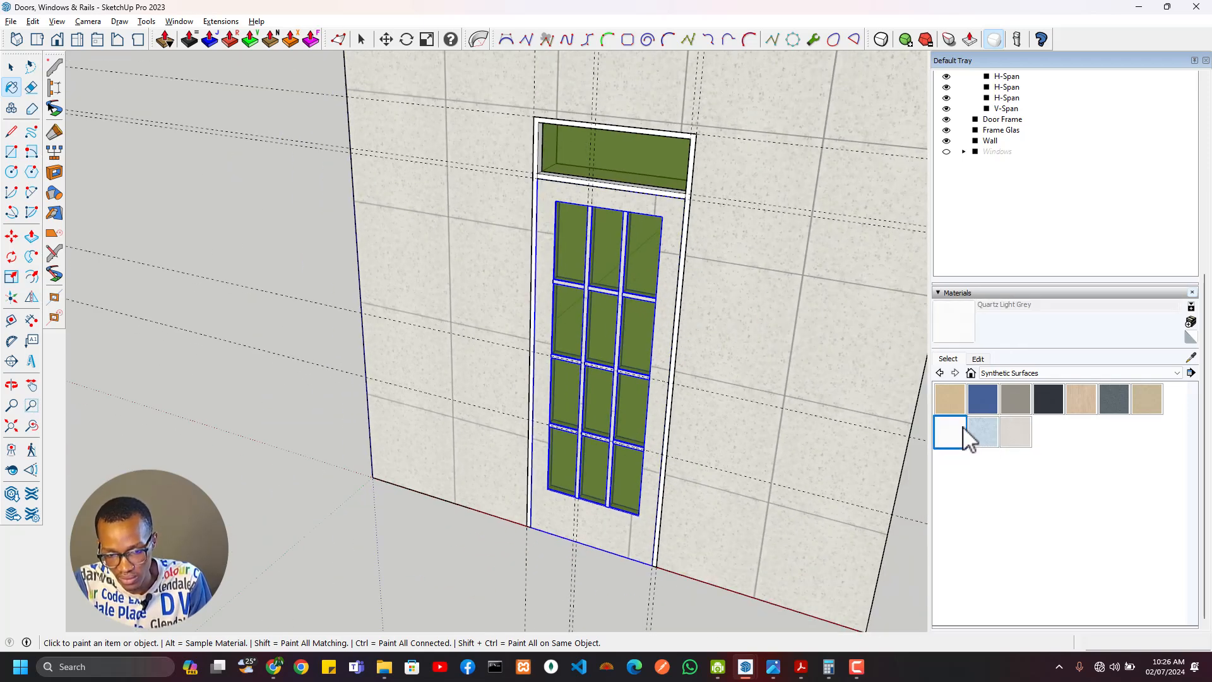
click(670, 281)
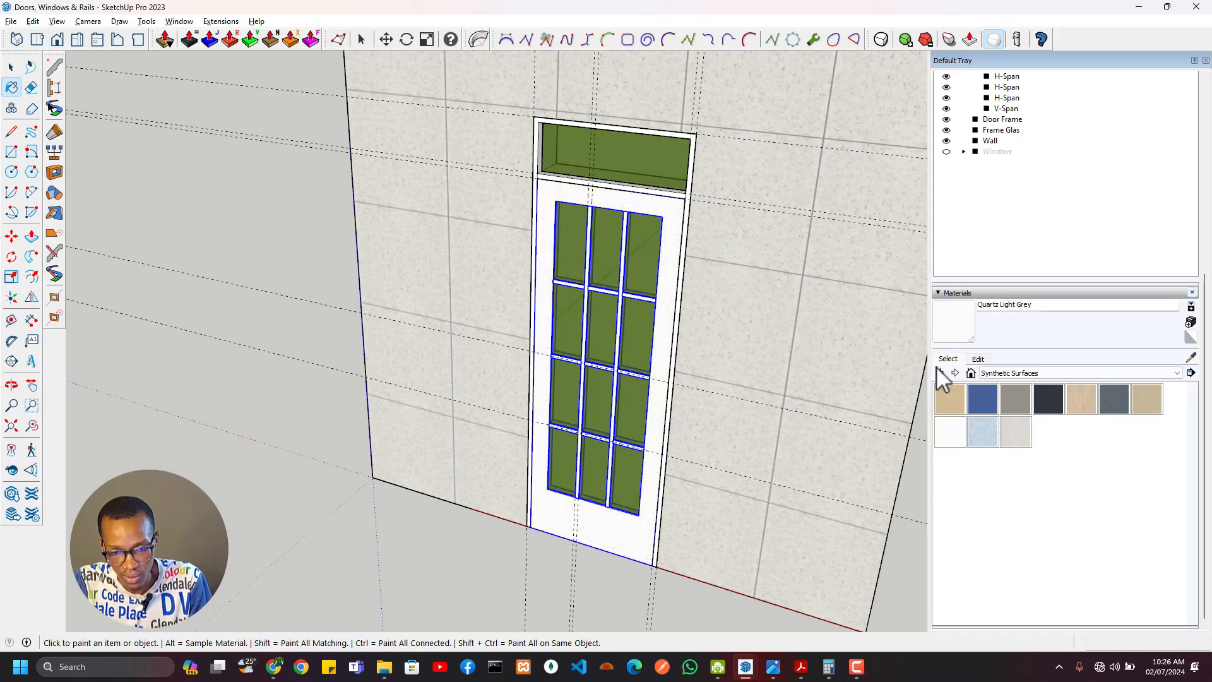
Step: Paint the Door group with 0010_Snow from the Colors-Named materials
click(982, 373)
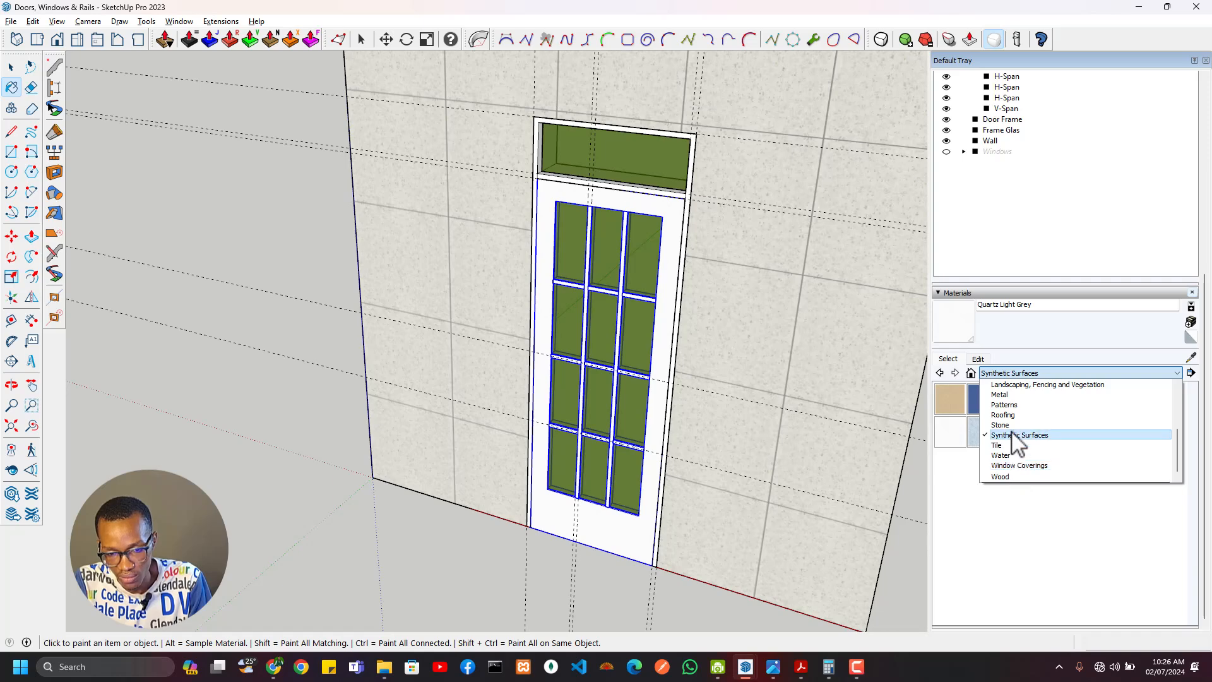
scroll(1023, 442, up, 3)
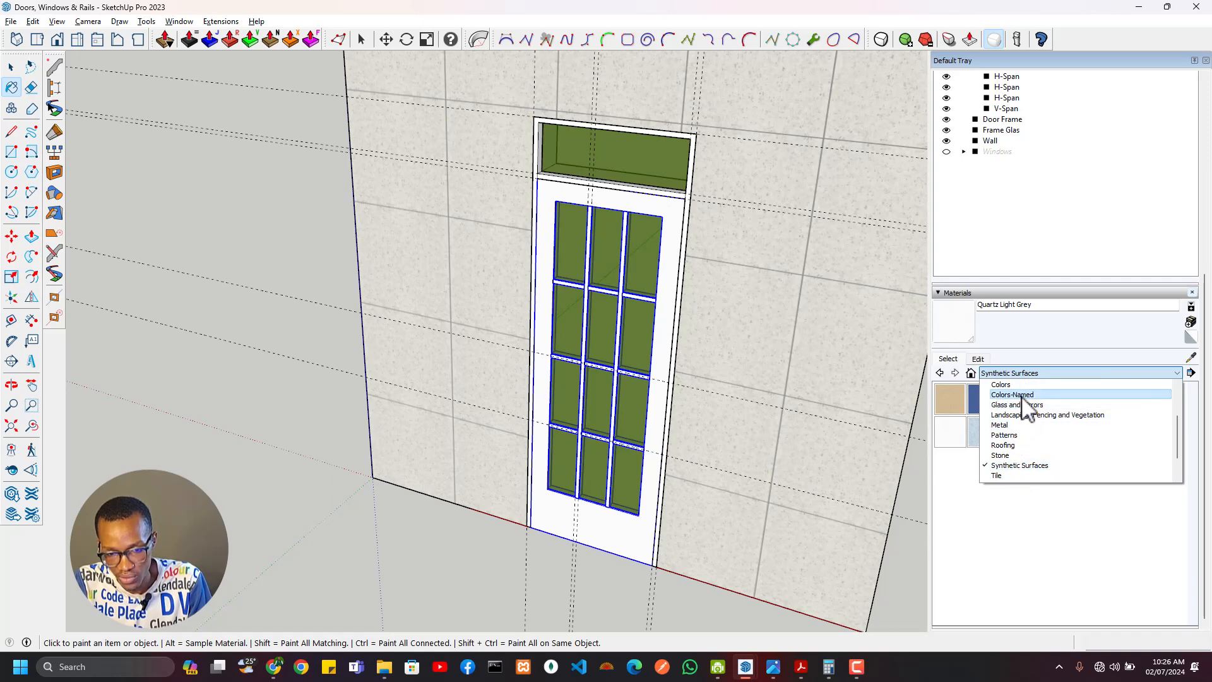
click(1021, 396)
click(1019, 432)
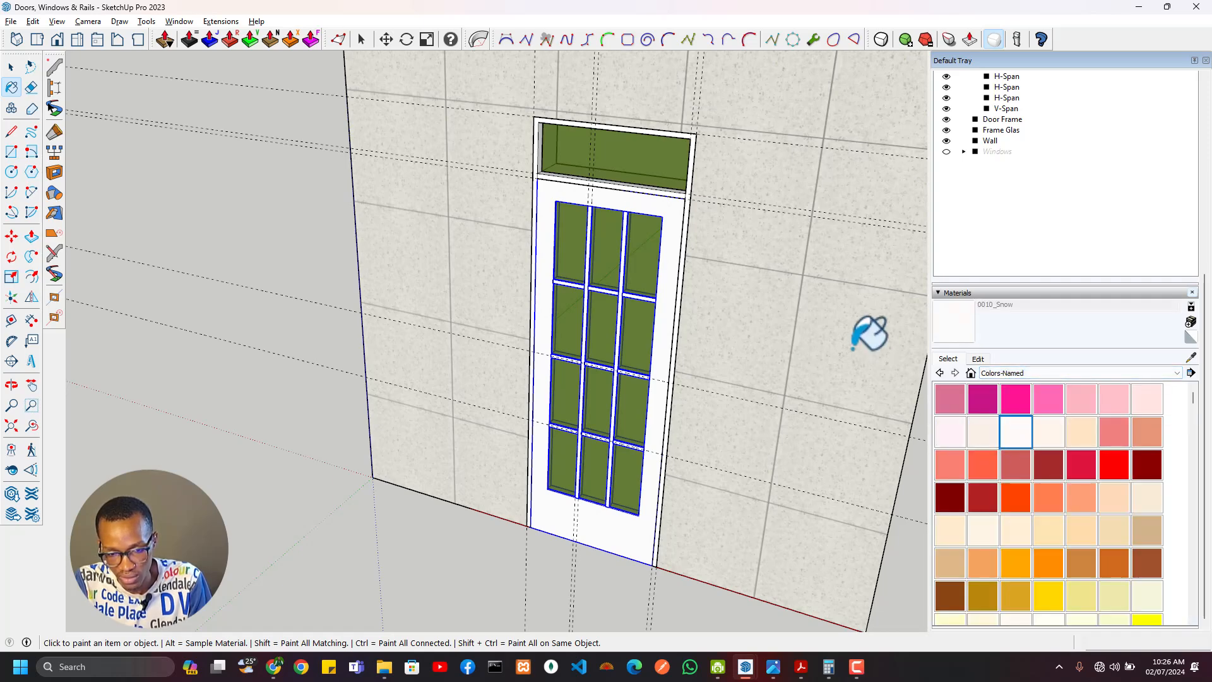
scroll(643, 183, up, 3)
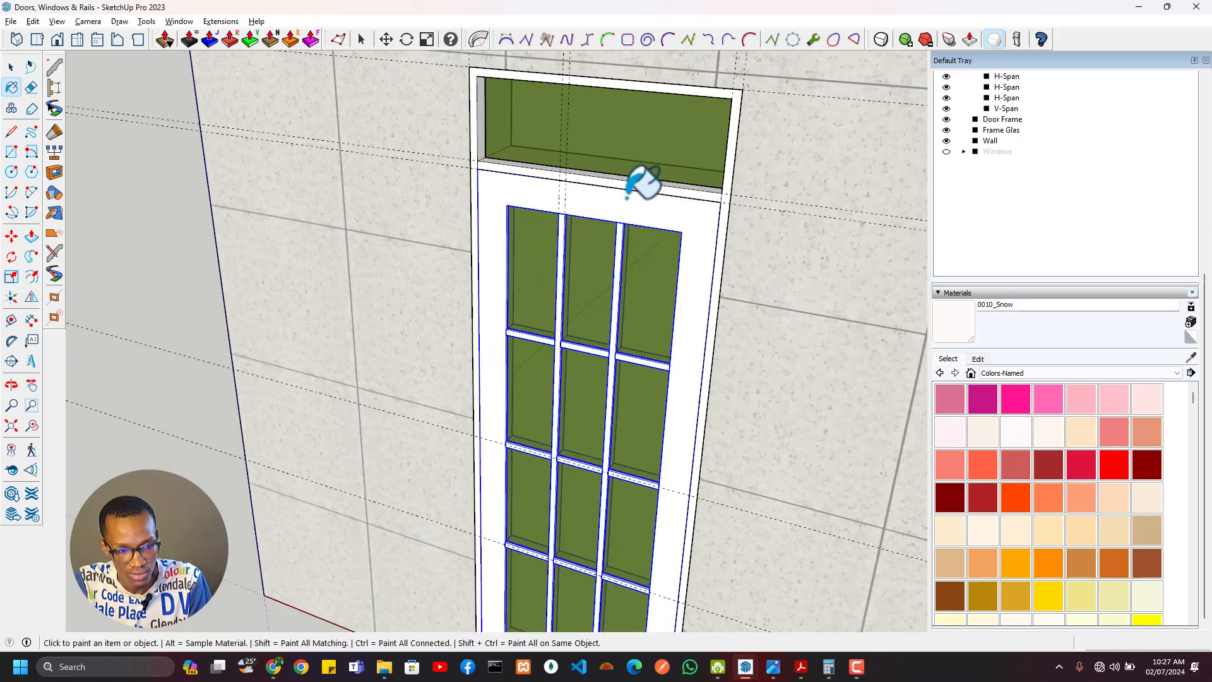
Step: Examine the painted door's stiles, glazing bars and panes from several angles and distances
scroll(643, 183, up, 2)
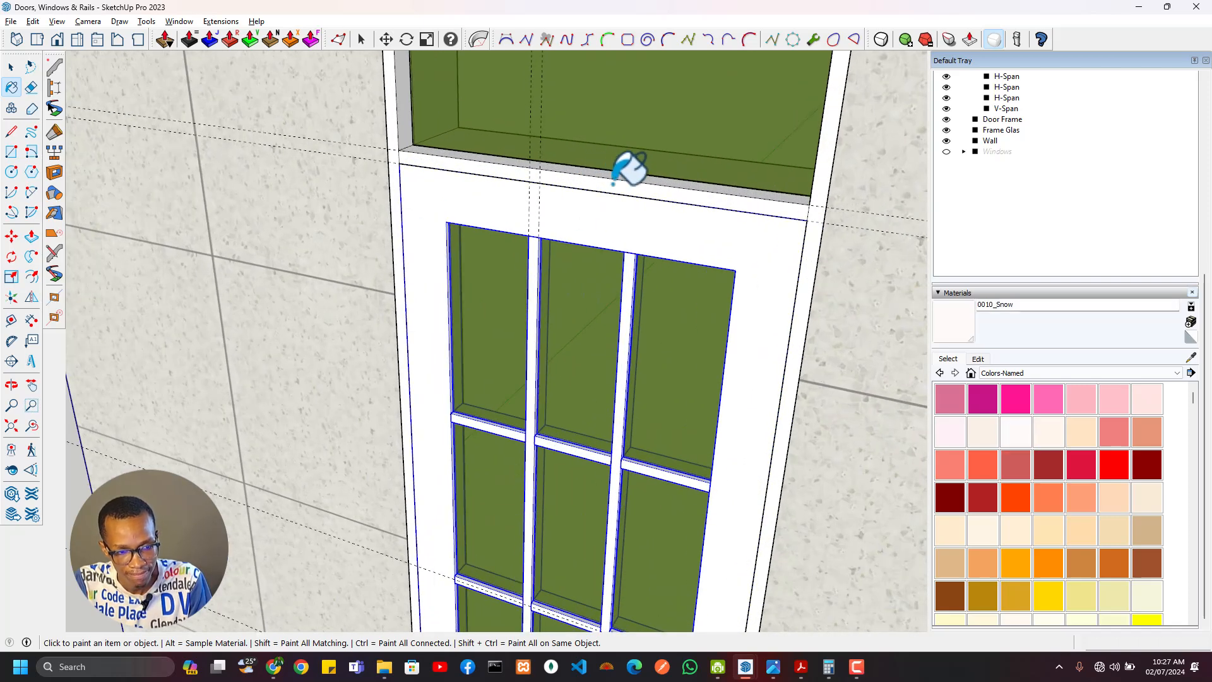
scroll(679, 292, down, 3)
middle_drag(719, 441, 735, 276)
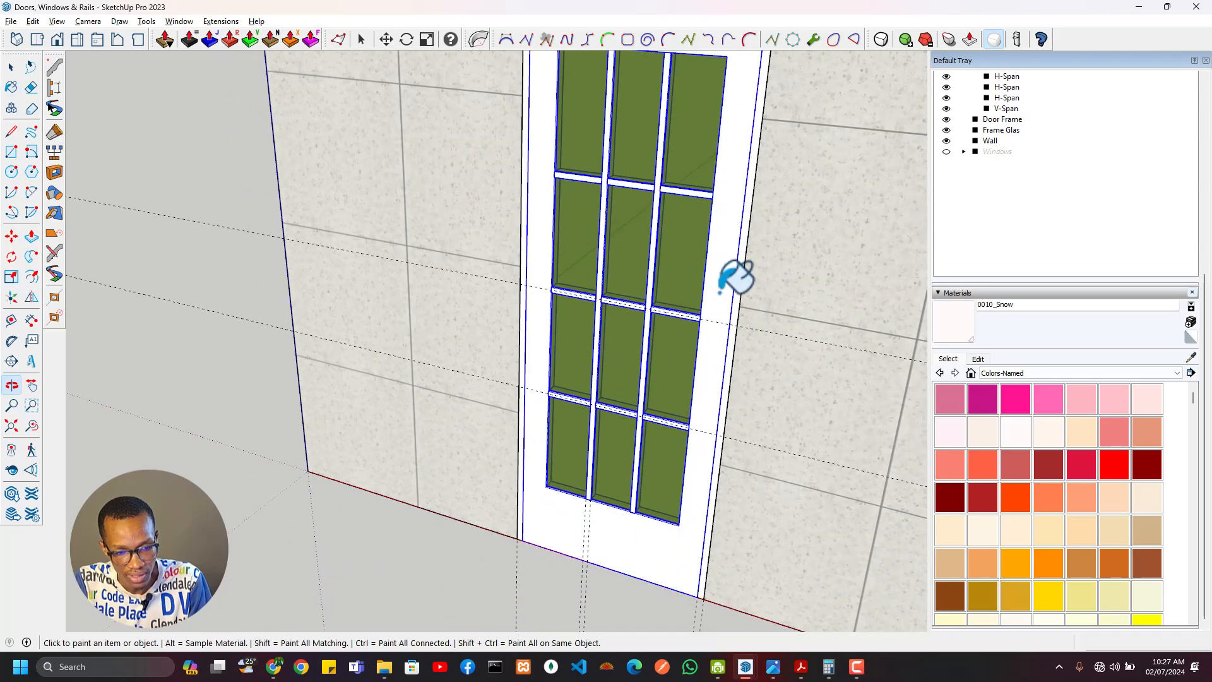
middle_drag(695, 487, 635, 400)
key(space)
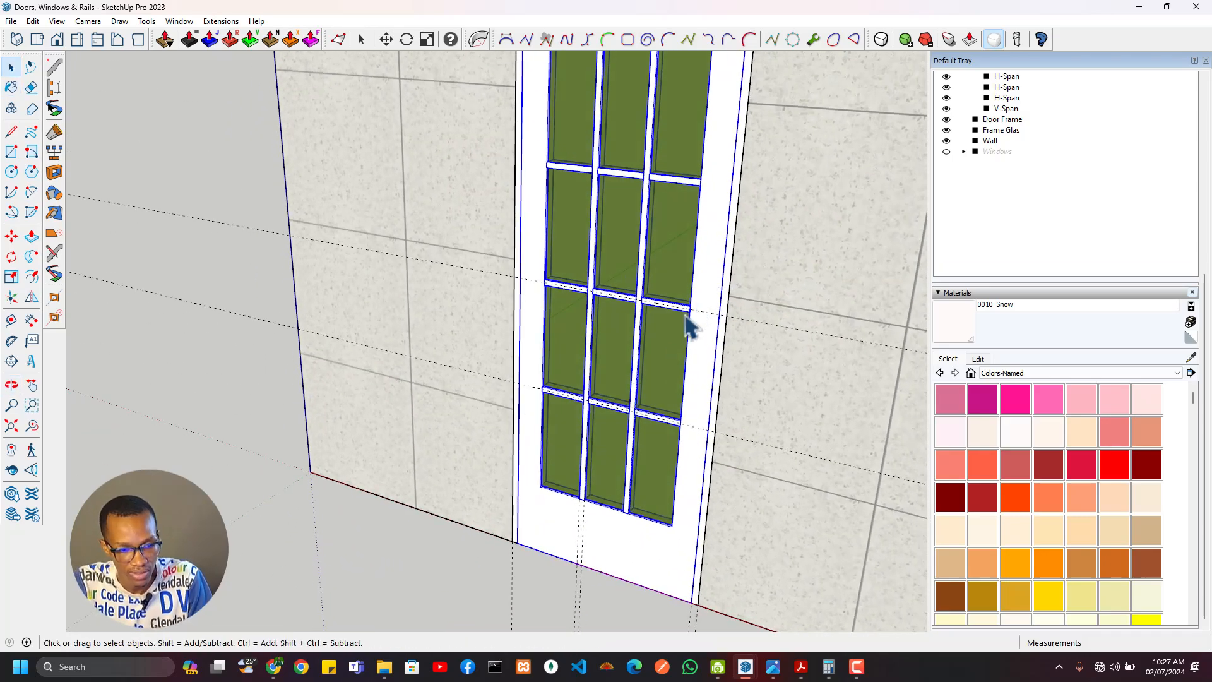
scroll(695, 329, up, 2)
scroll(713, 331, down, 5)
scroll(733, 306, up, 5)
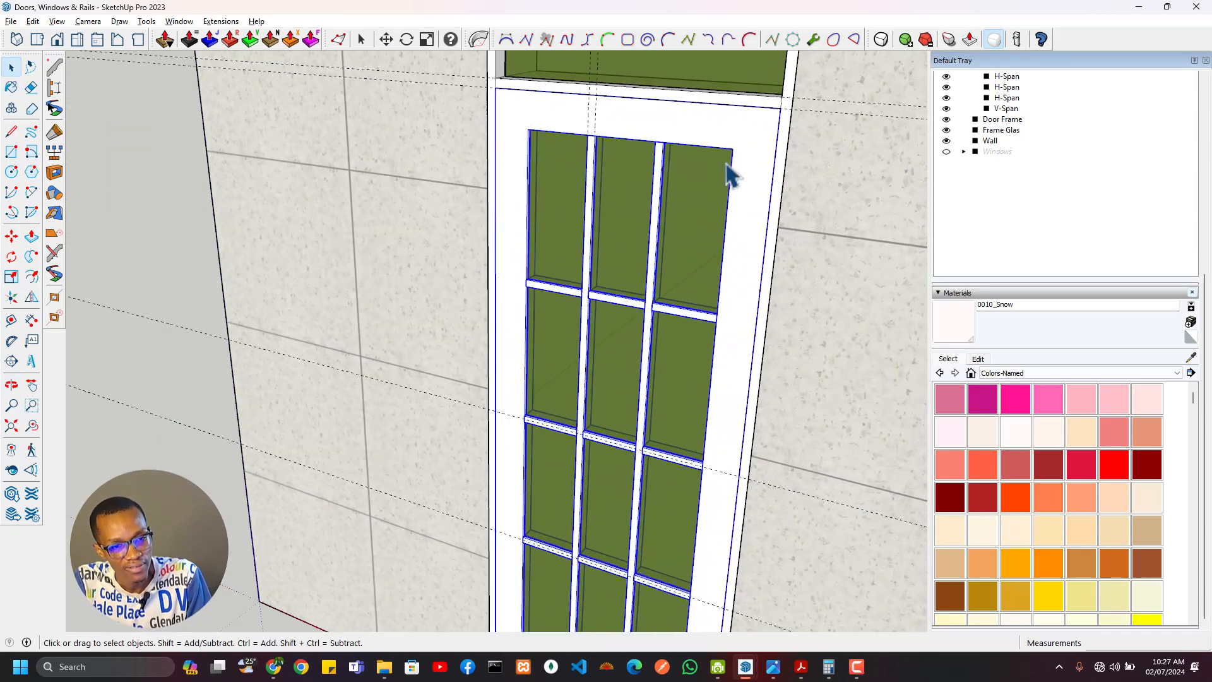
middle_drag(725, 164, 654, 252)
scroll(584, 313, down, 4)
scroll(654, 252, up, 5)
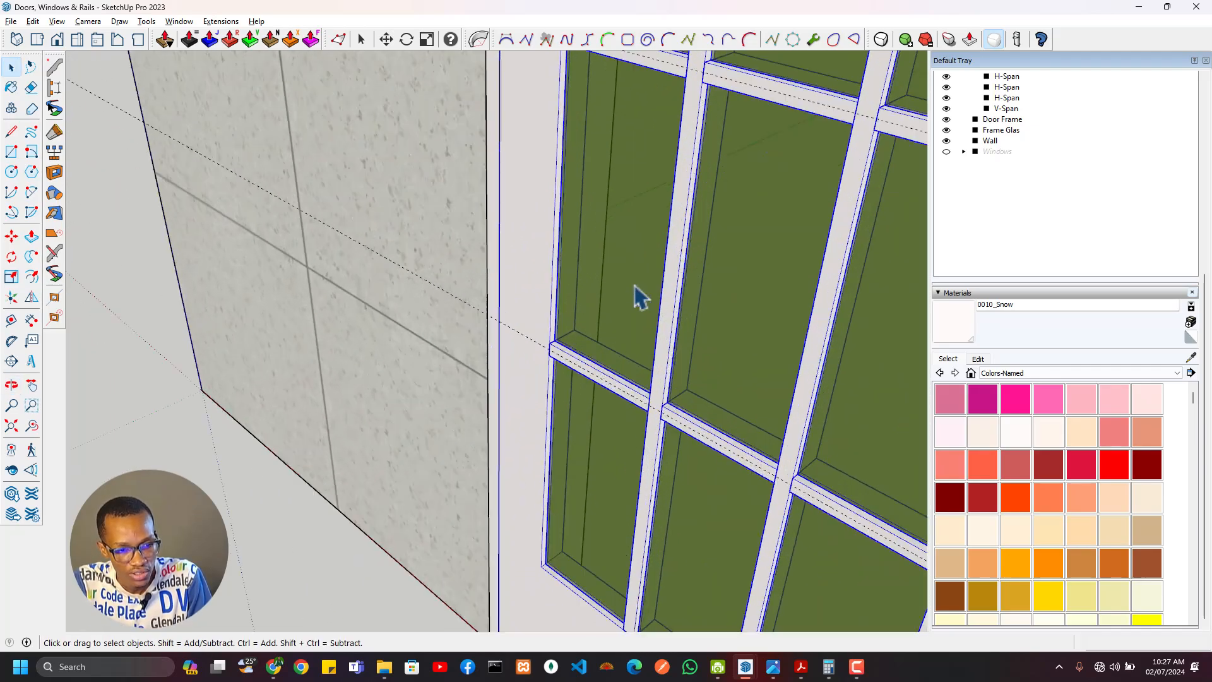
middle_drag(637, 297, 562, 331)
scroll(571, 341, down, 4)
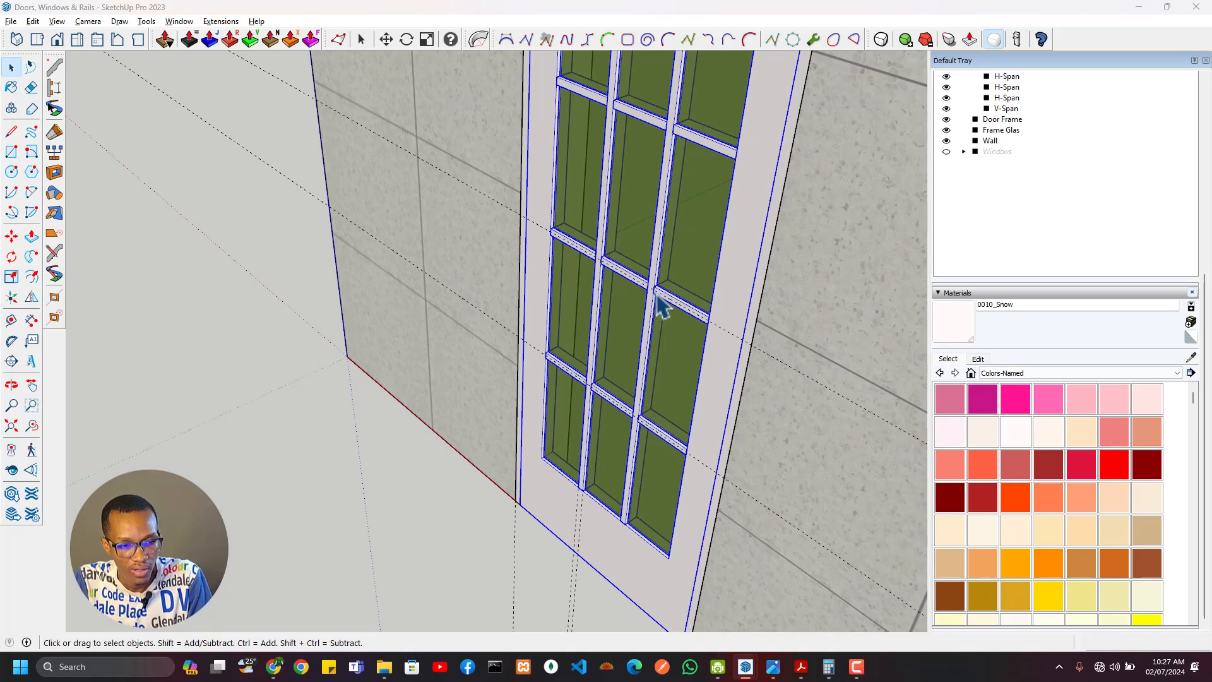
Step: Switch to the architectural drawings PDF and look through the door schedule, floor plans and elevations to find the doors in Building Section S-01
key(alt+Tab)
scroll(636, 317, down, 3)
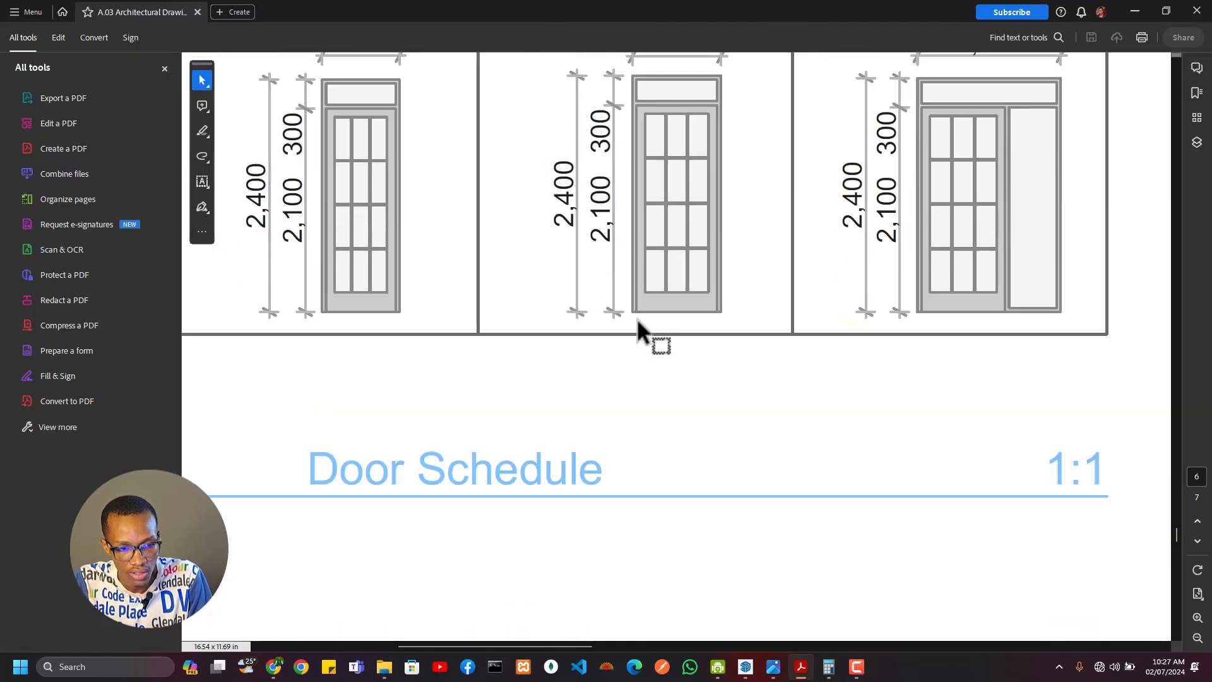
scroll(637, 317, up, 12)
ctrl+scroll(650, 313, up, 4)
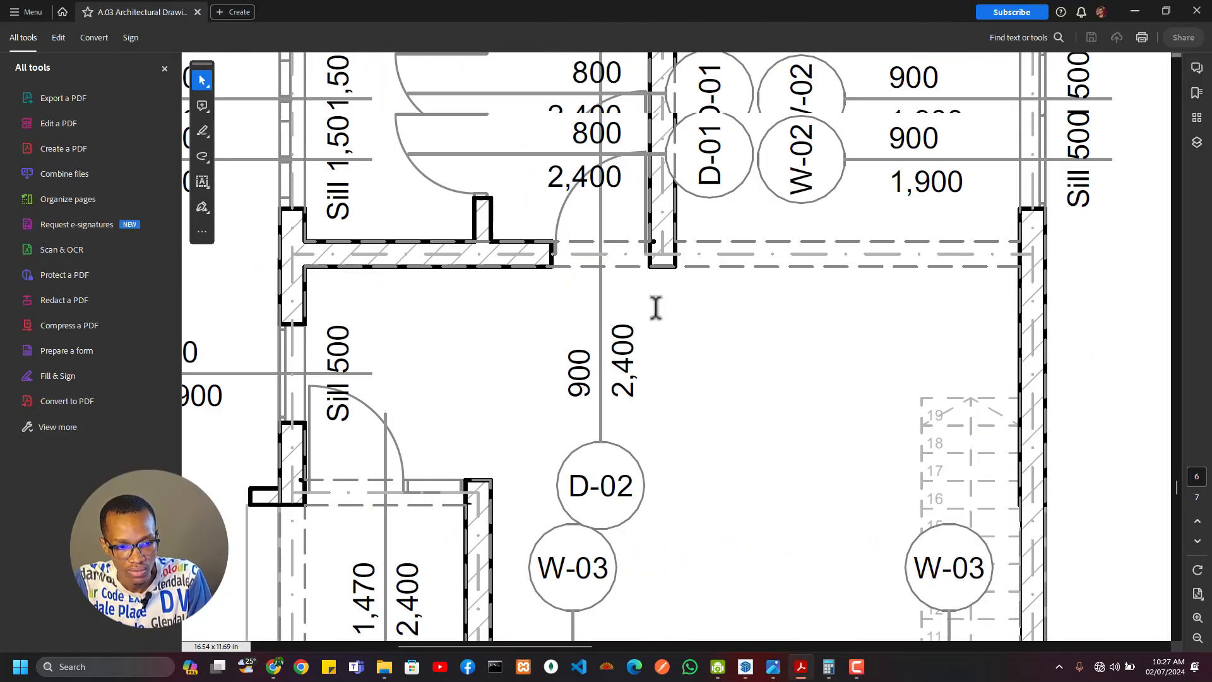
ctrl+scroll(659, 308, down, 1)
ctrl+scroll(660, 307, down, 4)
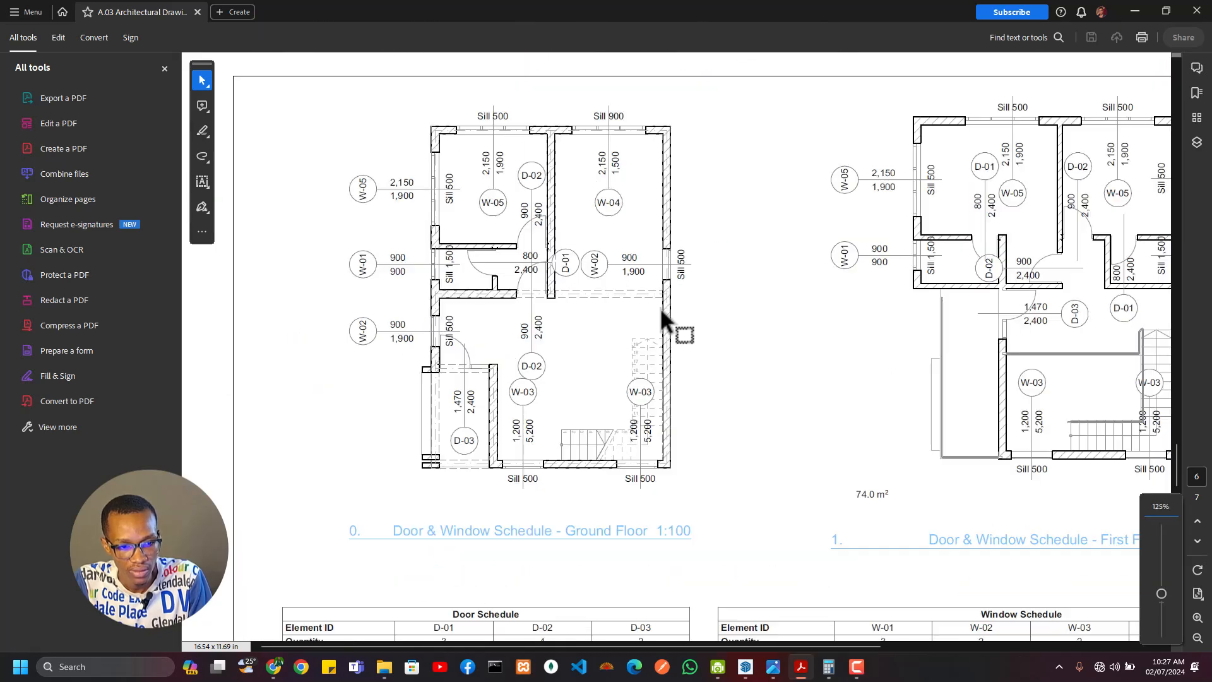
scroll(800, 268, up, 6)
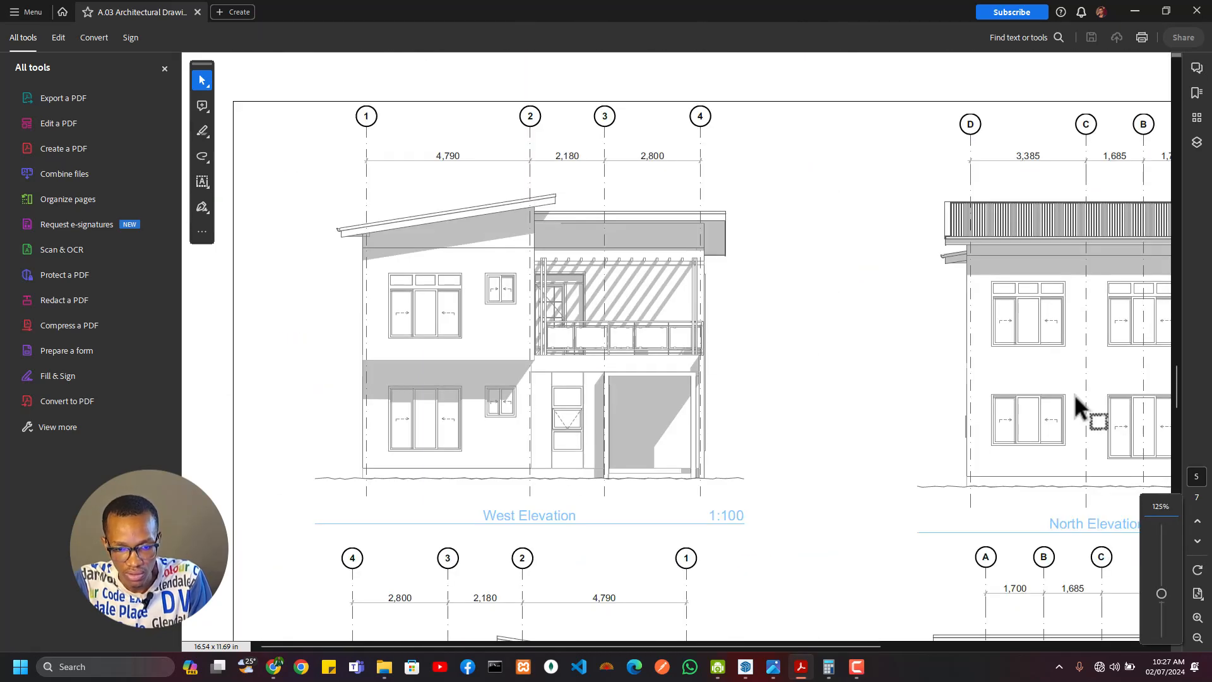
scroll(1073, 393, up, 6)
ctrl+scroll(539, 408, up, 3)
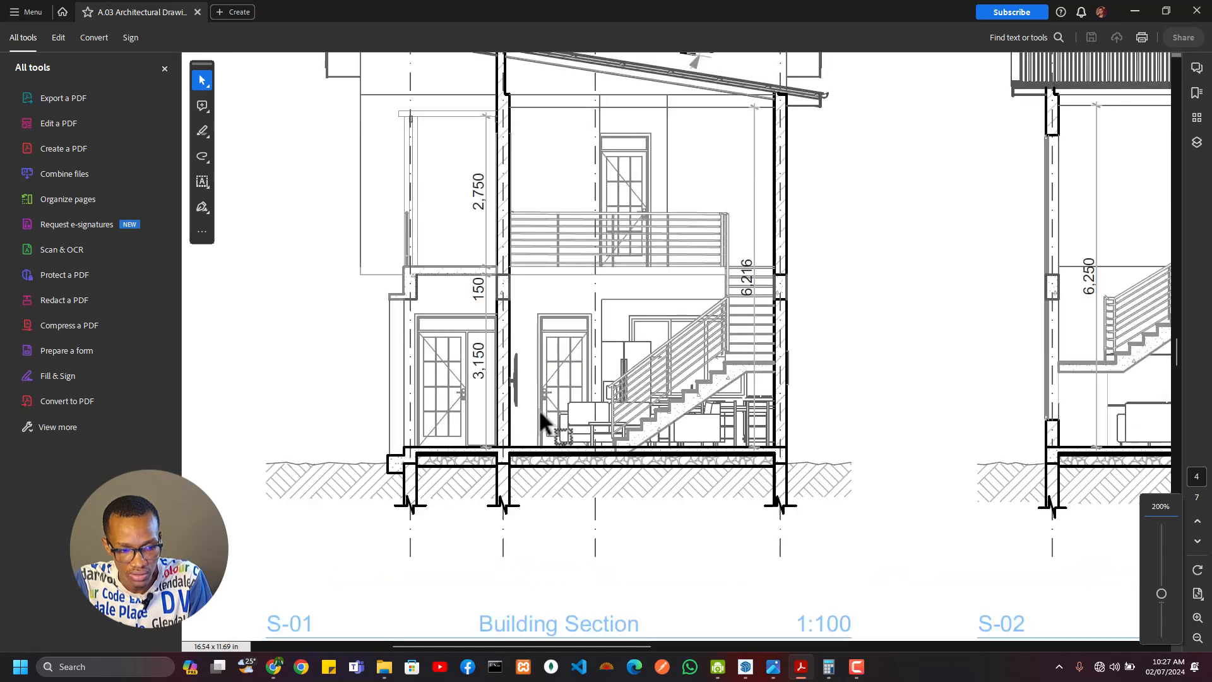
Step: Examine the handle and lock plate of the ground-floor door in Building Section S-01 closely, and return to the model
ctrl+scroll(539, 408, up, 6)
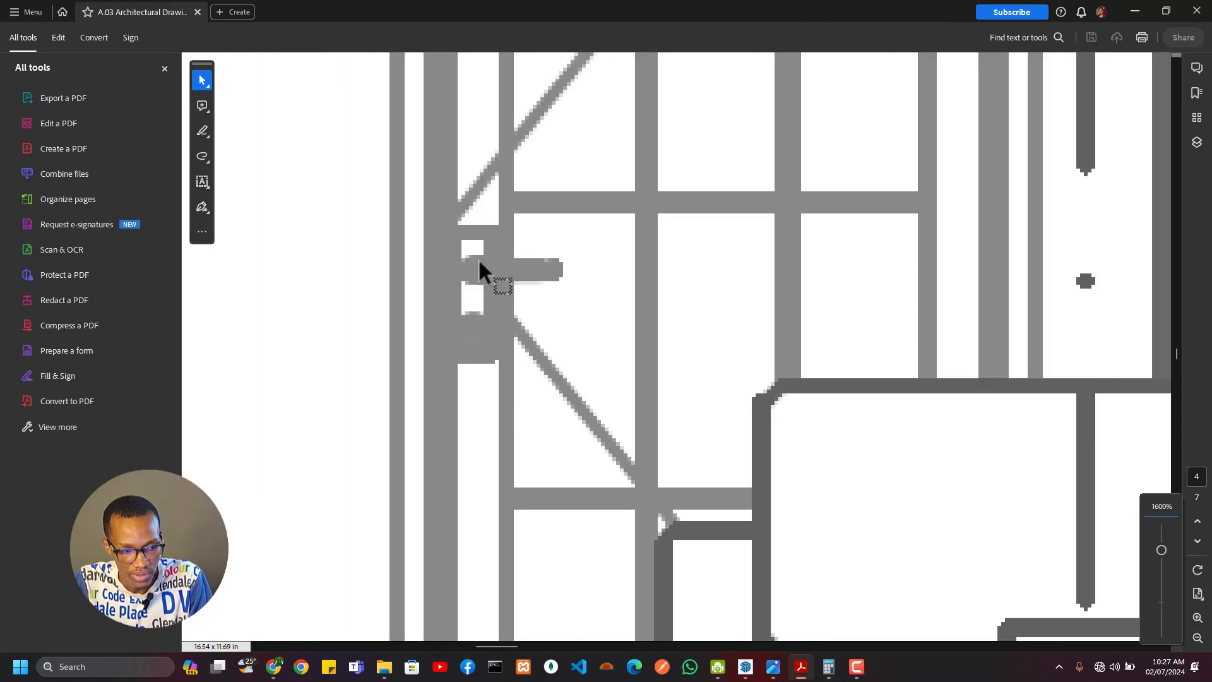
ctrl+scroll(478, 260, up, 2)
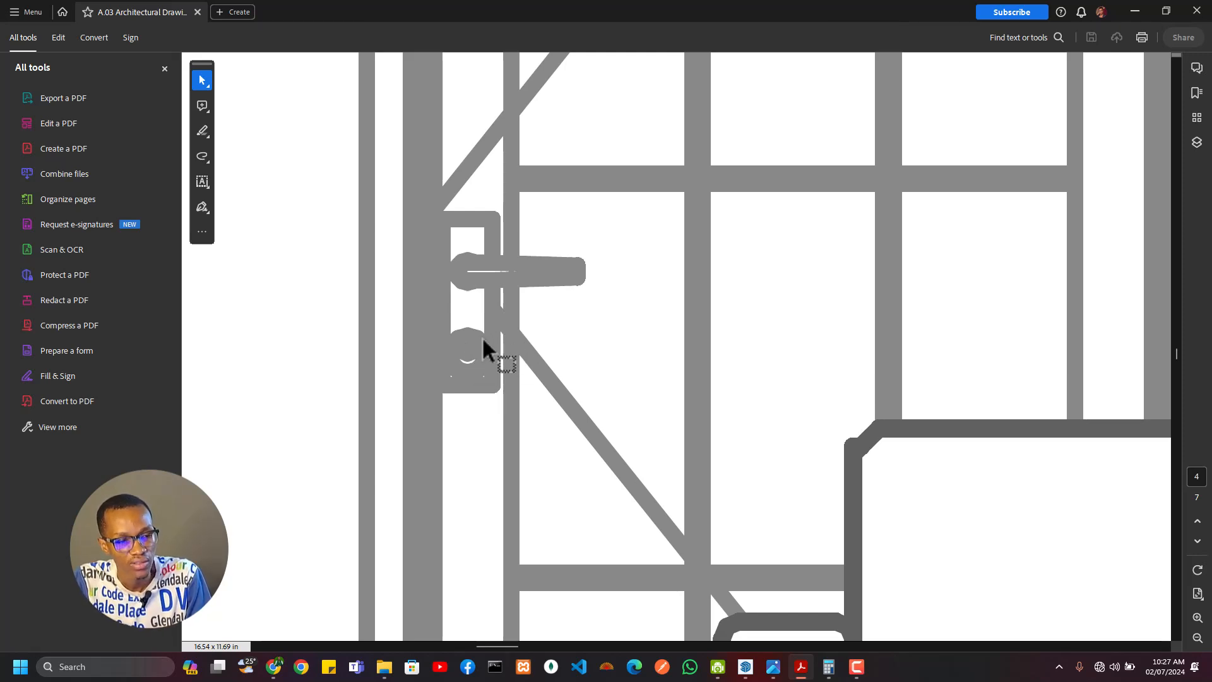
scroll(559, 337, down, 3)
scroll(582, 328, up, 3)
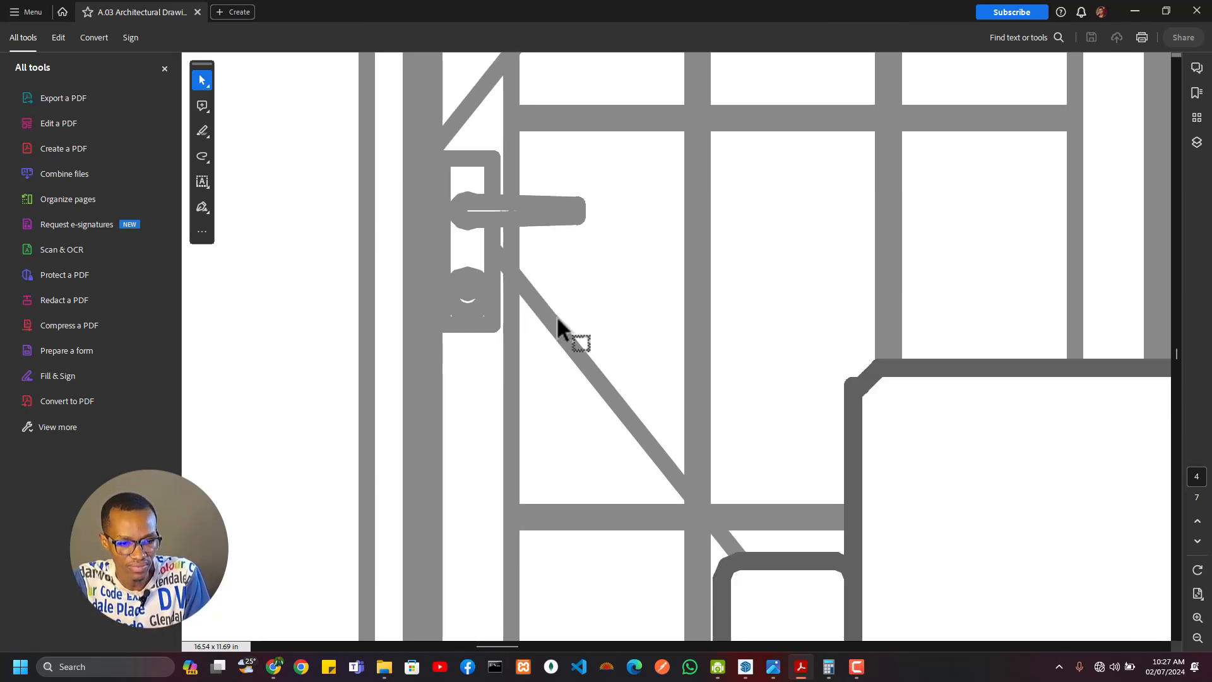
key(alt+Tab)
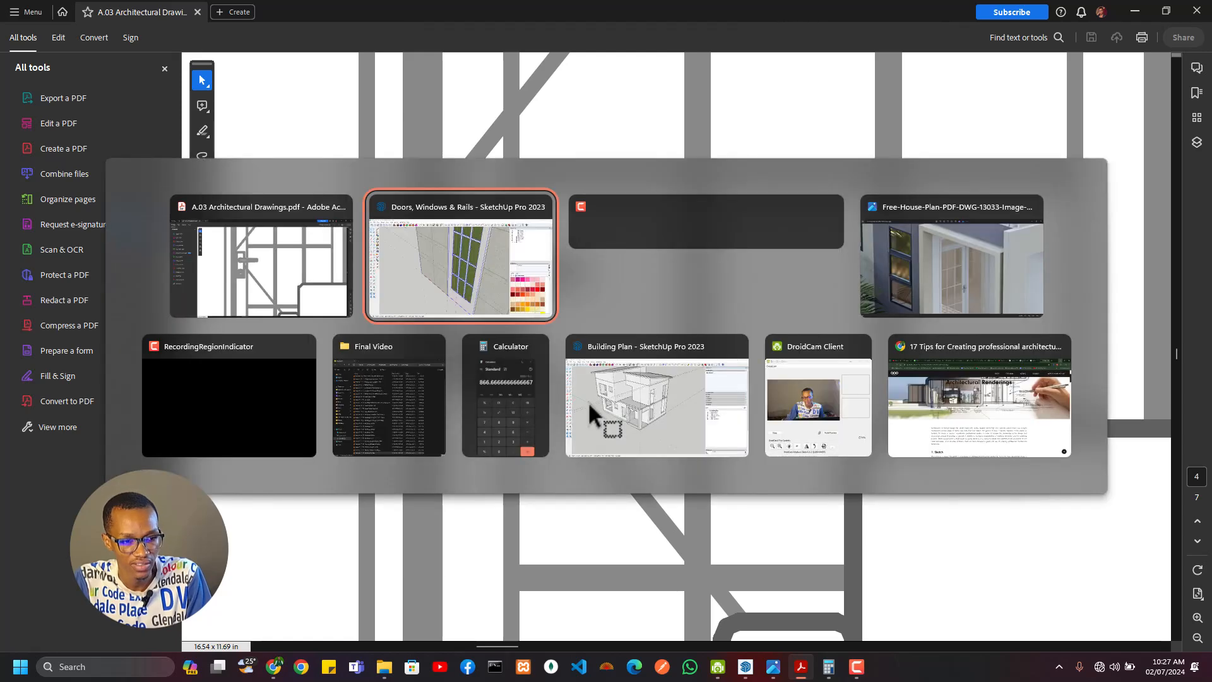
key(alt+Tab)
scroll(516, 322, down, 2)
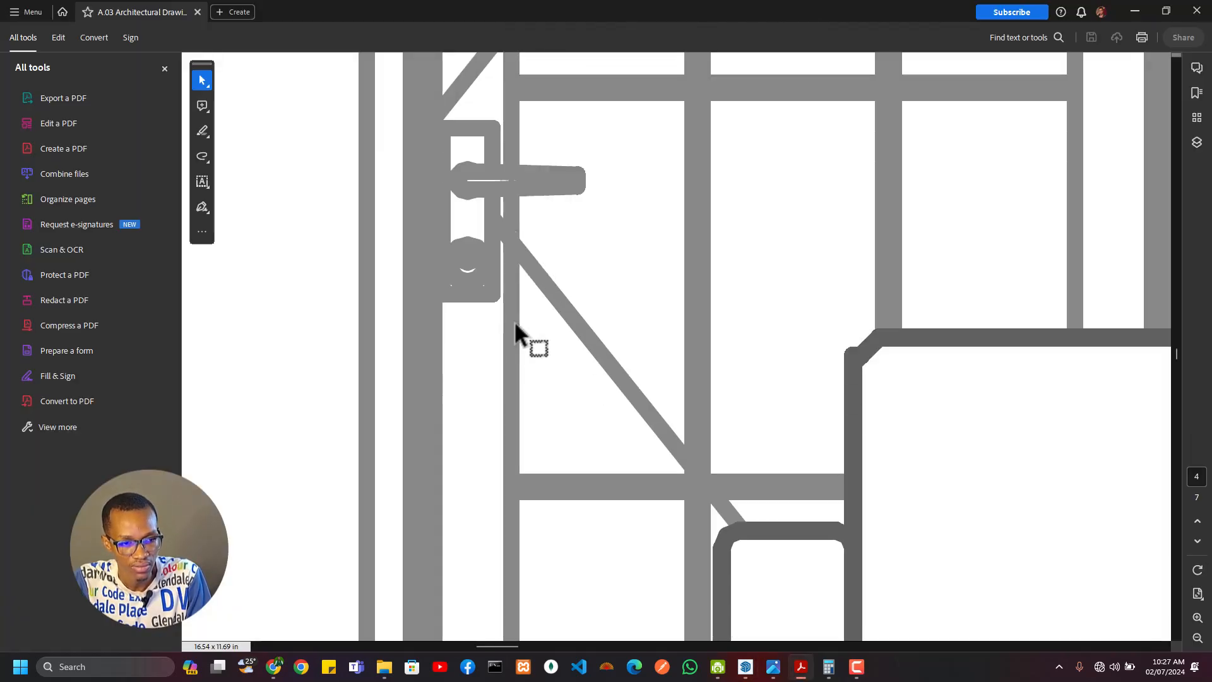
key(alt+Tab)
key(alt+Tab)
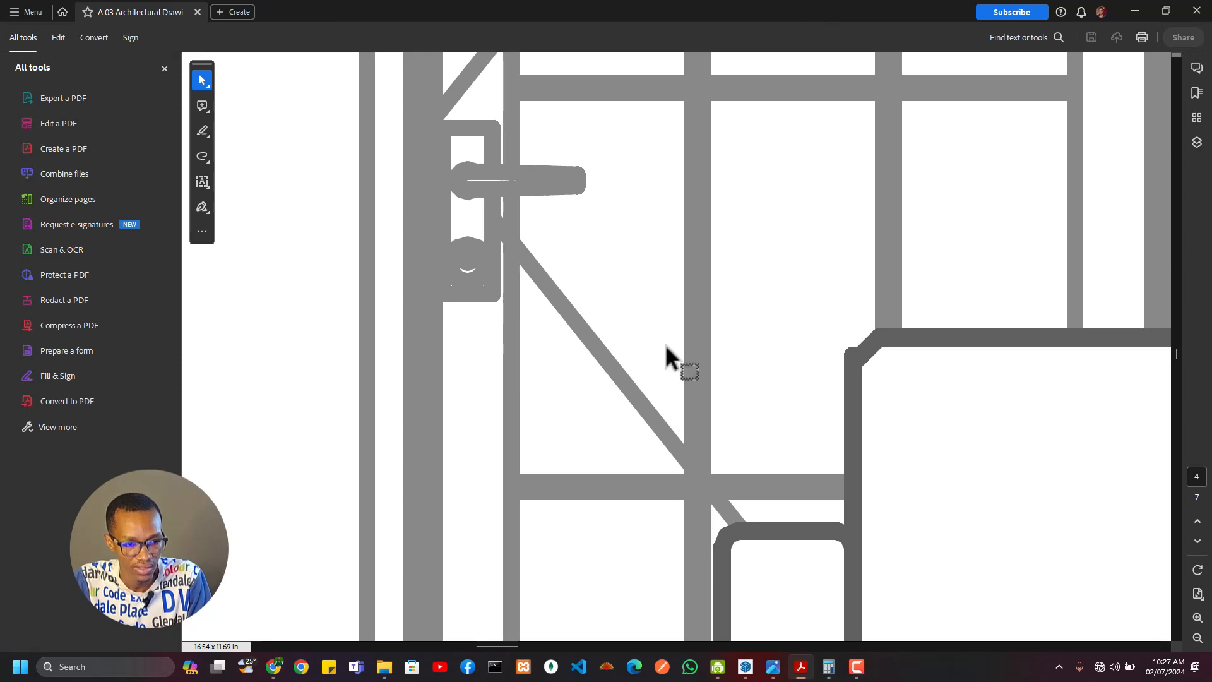
key(alt+Tab)
Step: Compare the handle plate's height against the glazing bars in the section drawing with the door model
scroll(589, 350, up, 2)
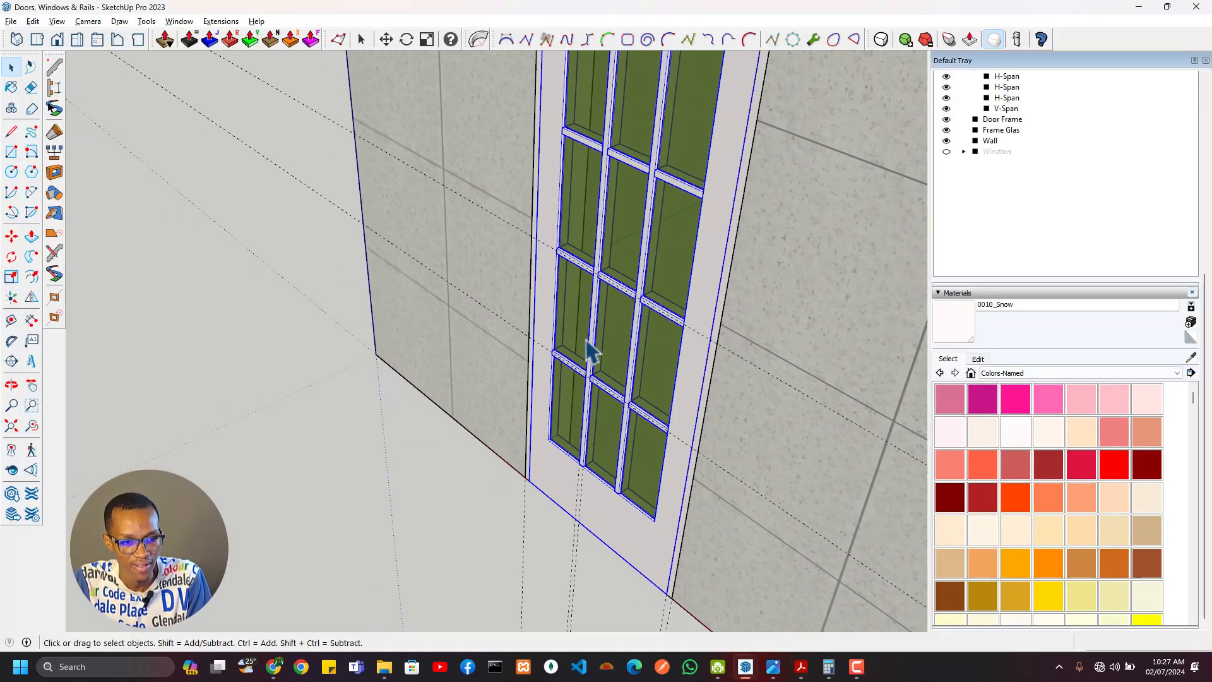
middle_drag(589, 350, 797, 120)
scroll(600, 284, up, 3)
key(t)
scroll(525, 216, down, 6)
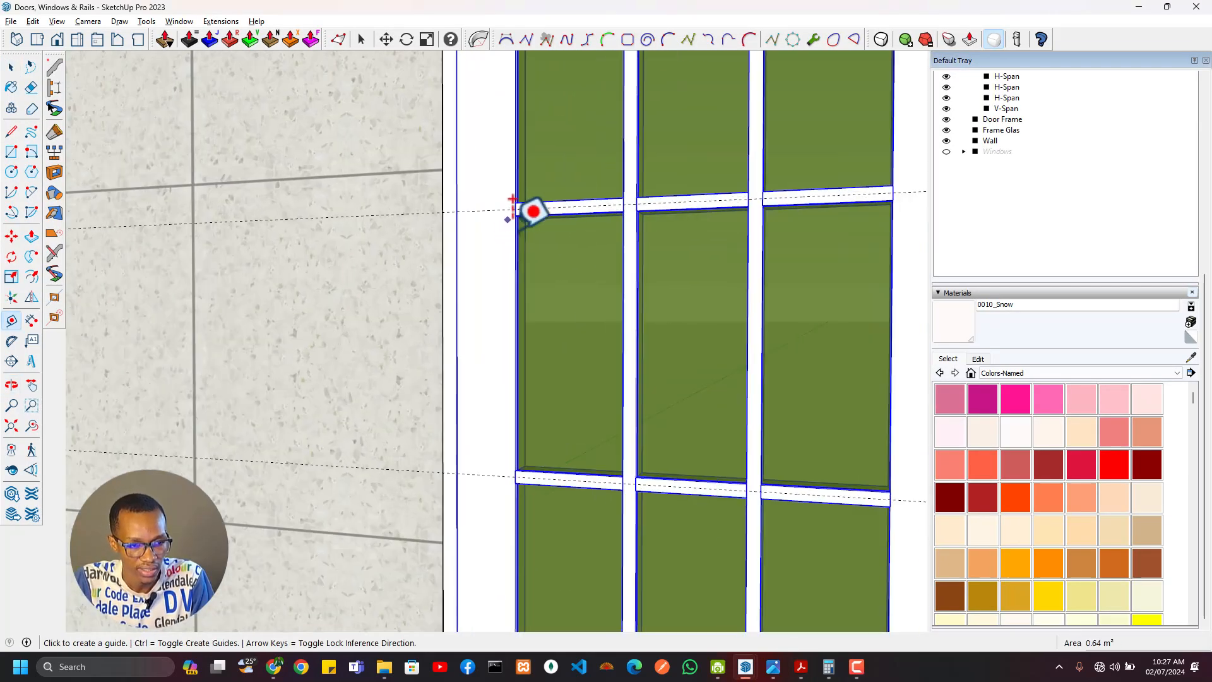
key(alt+Tab)
scroll(520, 323, down, 5)
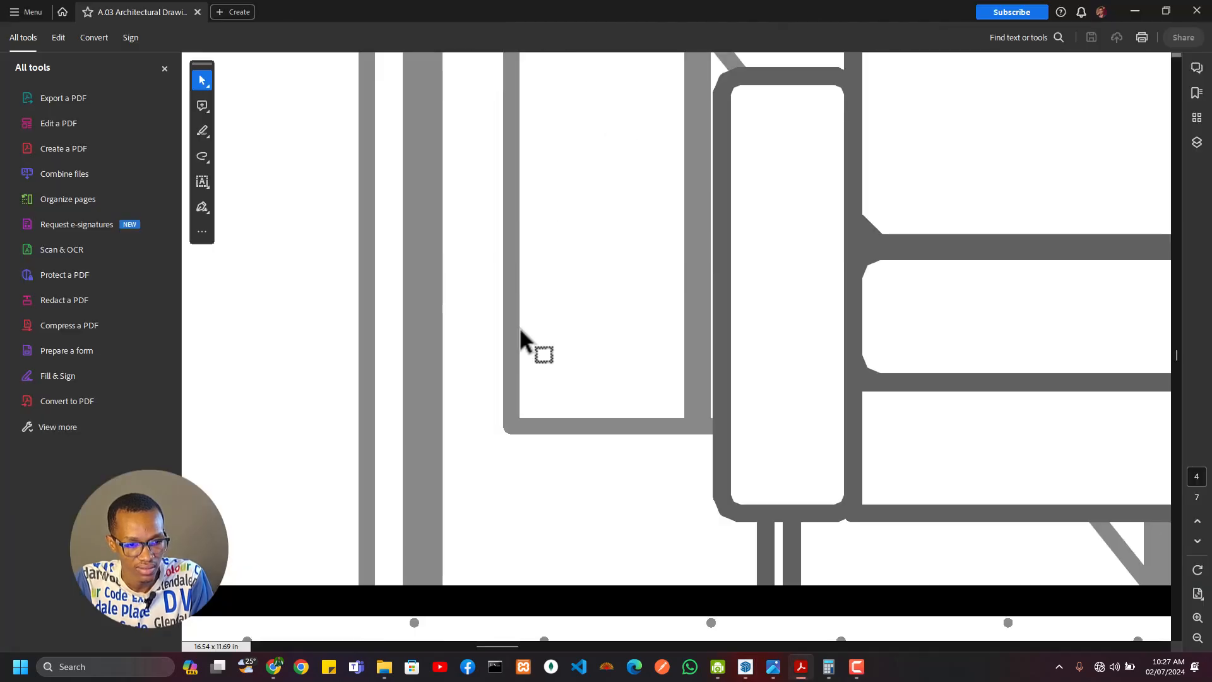
scroll(623, 306, up, 6)
scroll(587, 249, up, 1)
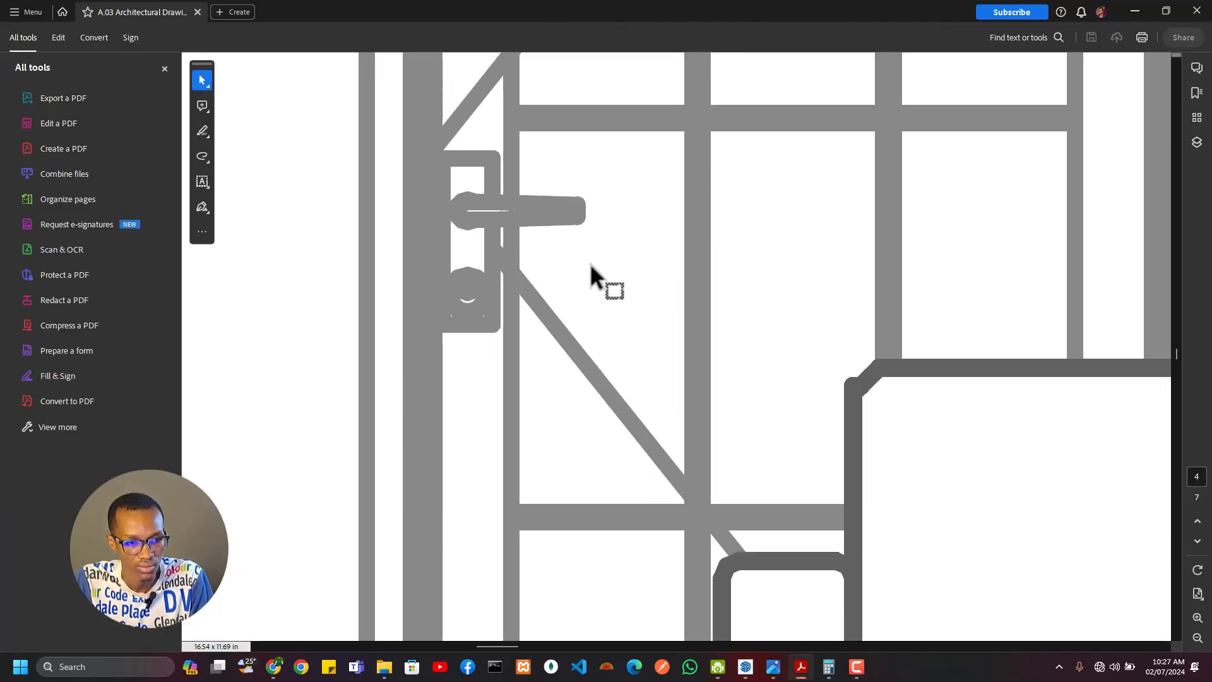
key(alt+Tab)
Step: Place a horizontal guide 50 mm below the glazing bar's centre guide, and another about 200 mm below that one
scroll(505, 259, up, 5)
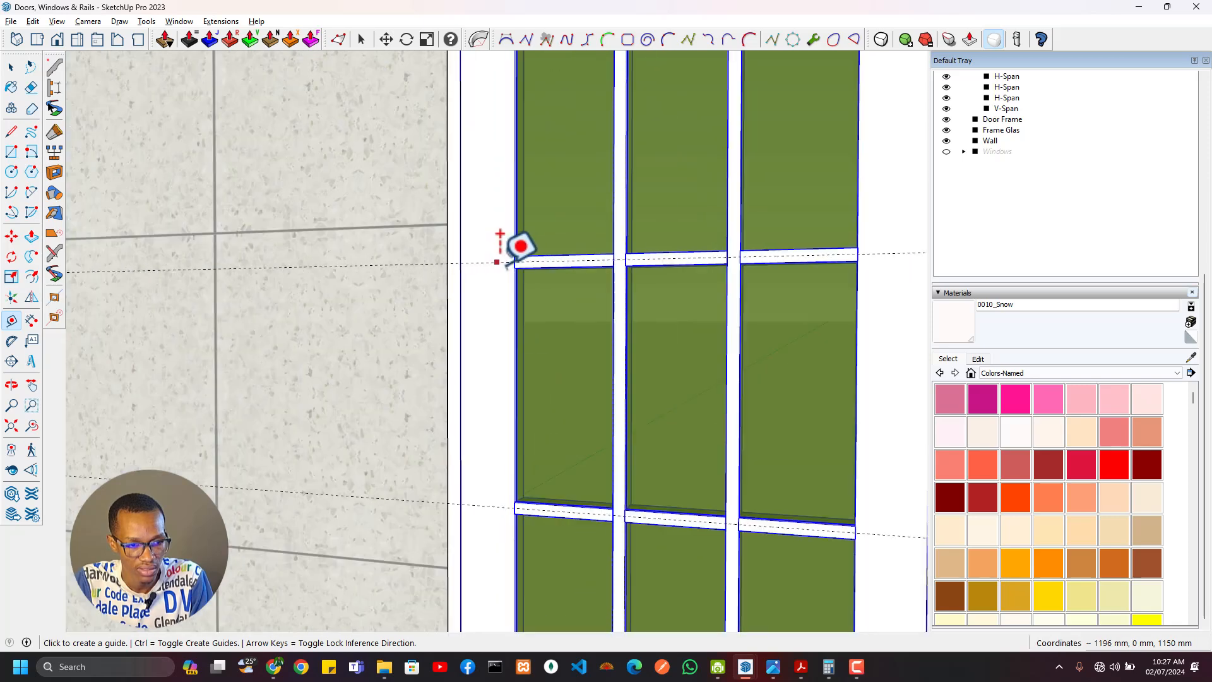
click(504, 261)
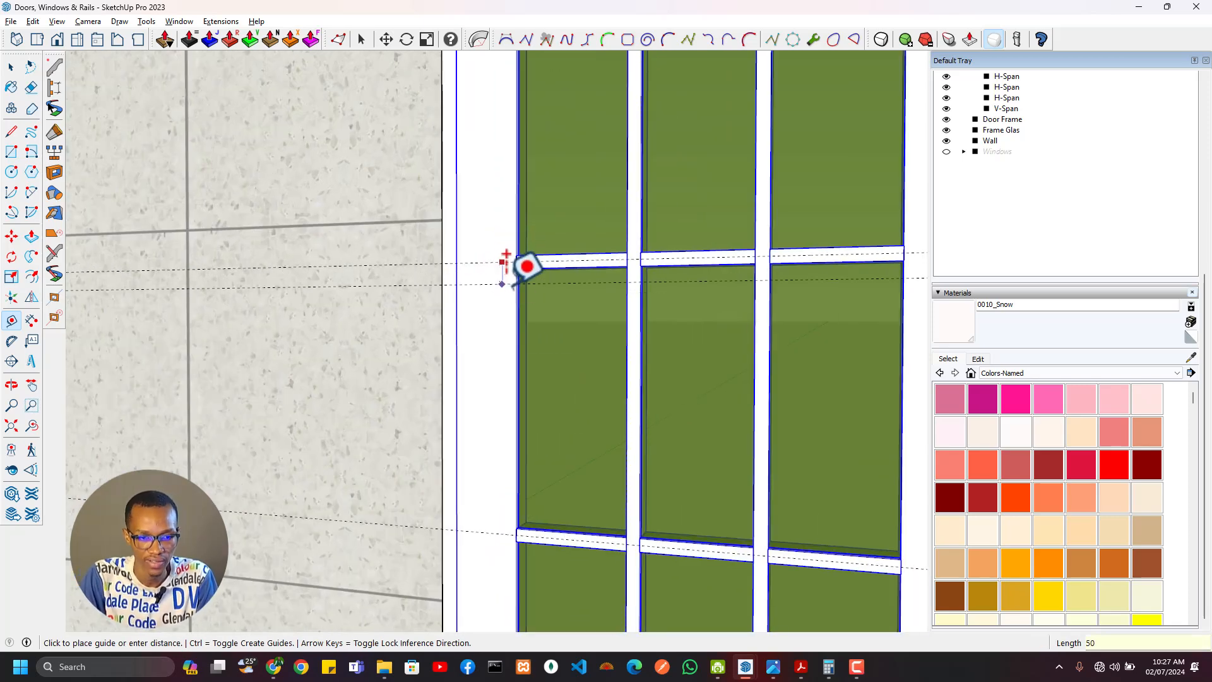
text(50)
key(Return)
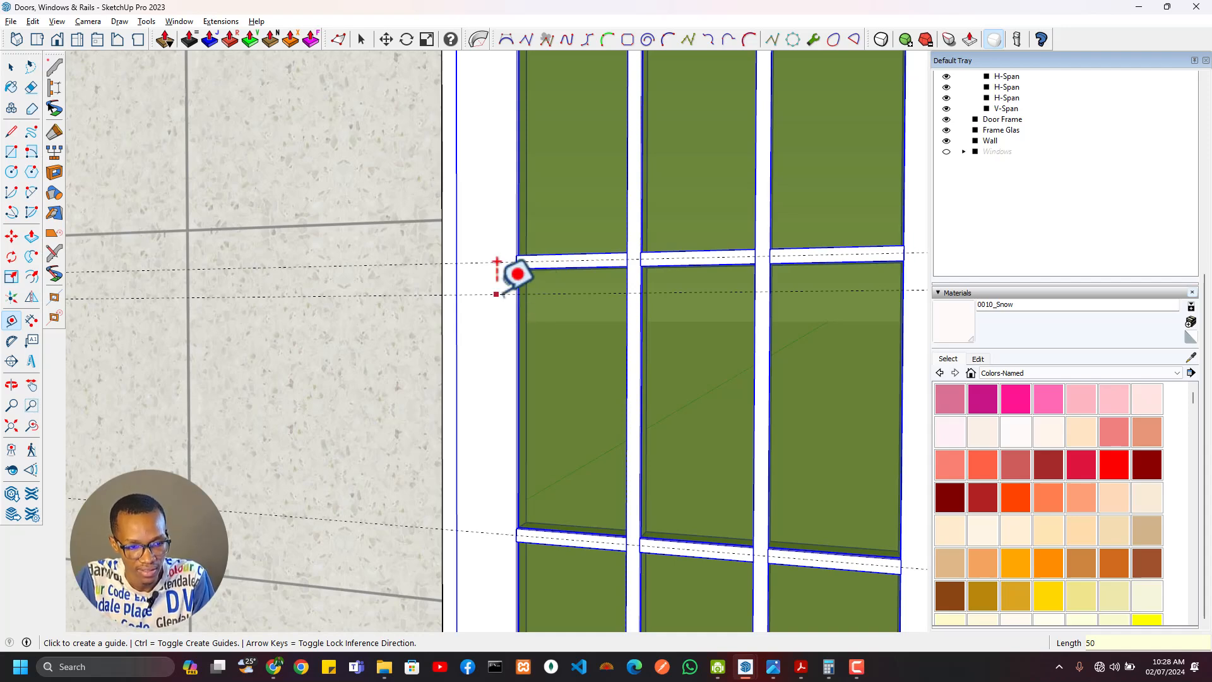
click(496, 295)
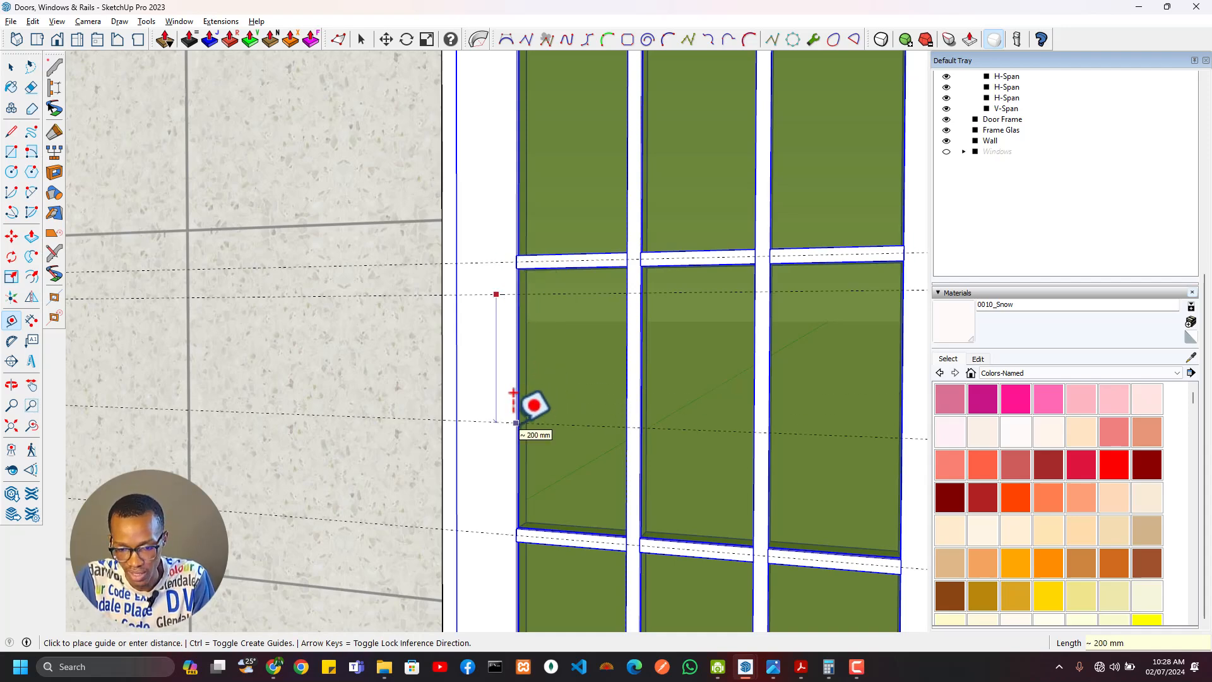
key(Return)
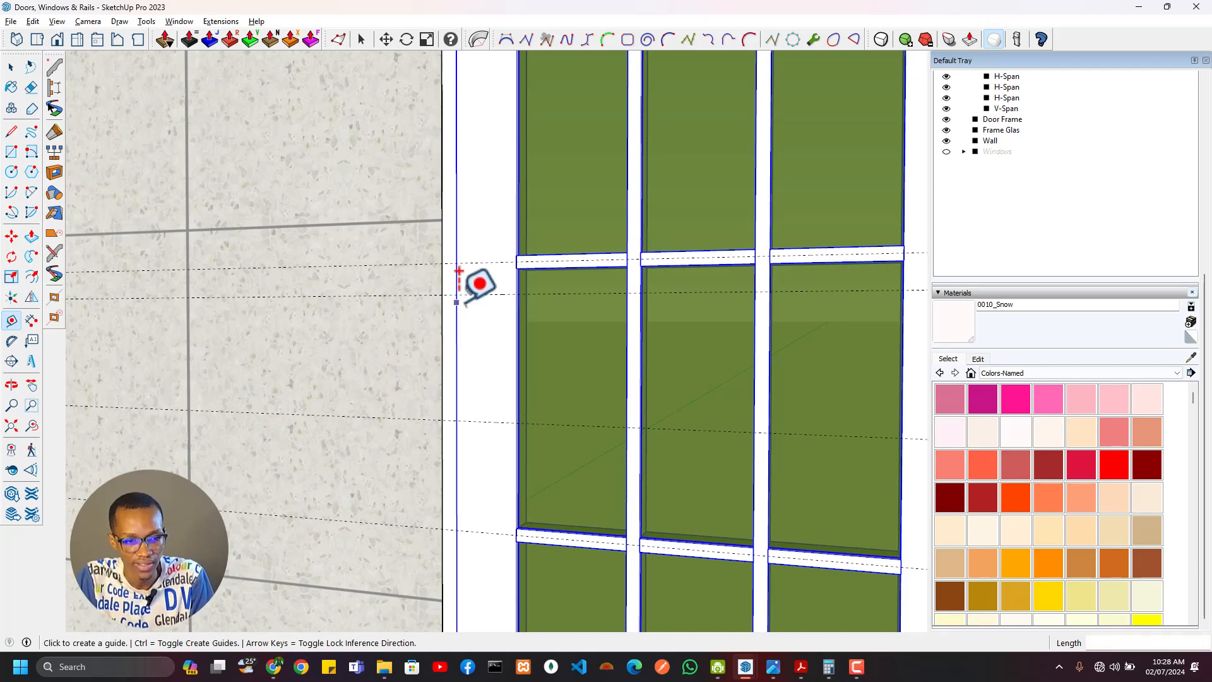
Step: Check the lock plate's position across the door stile in the section drawing against the model
scroll(465, 310, down, 5)
mouse_move(476, 355)
middle_down()
mouse_move(733, 422)
mouse_move(592, 503)
middle_up()
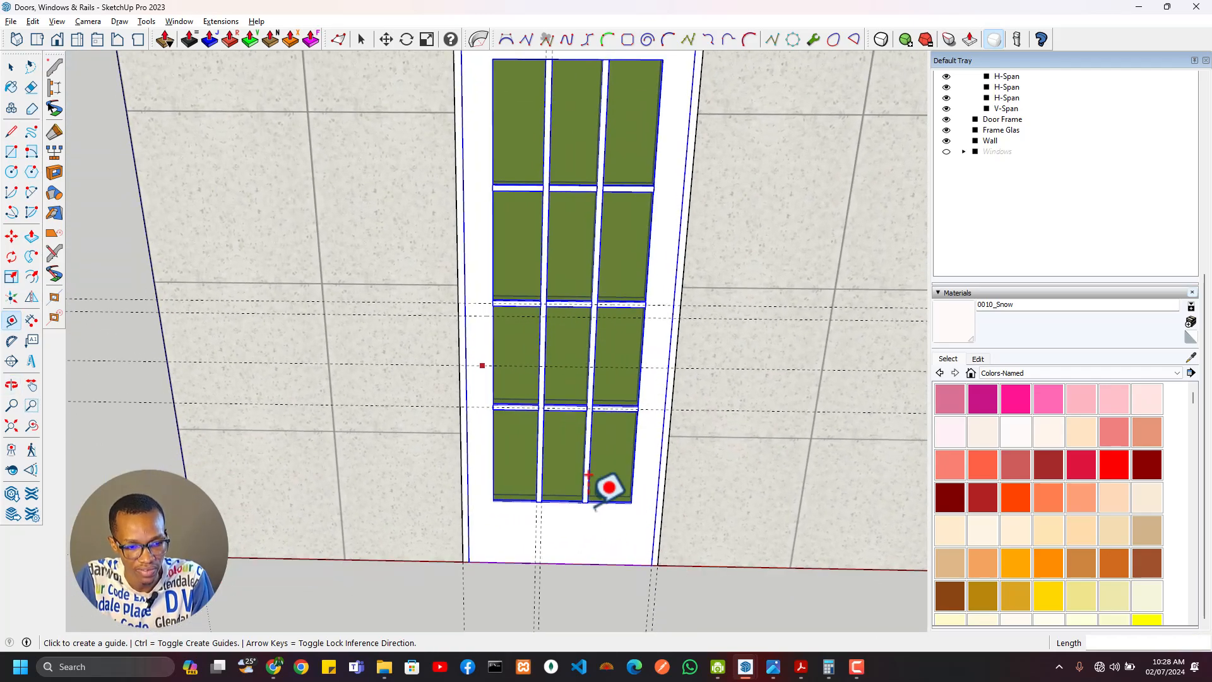
key(alt+Tab)
scroll(582, 478, down, 1)
ctrl+scroll(583, 478, down, 4)
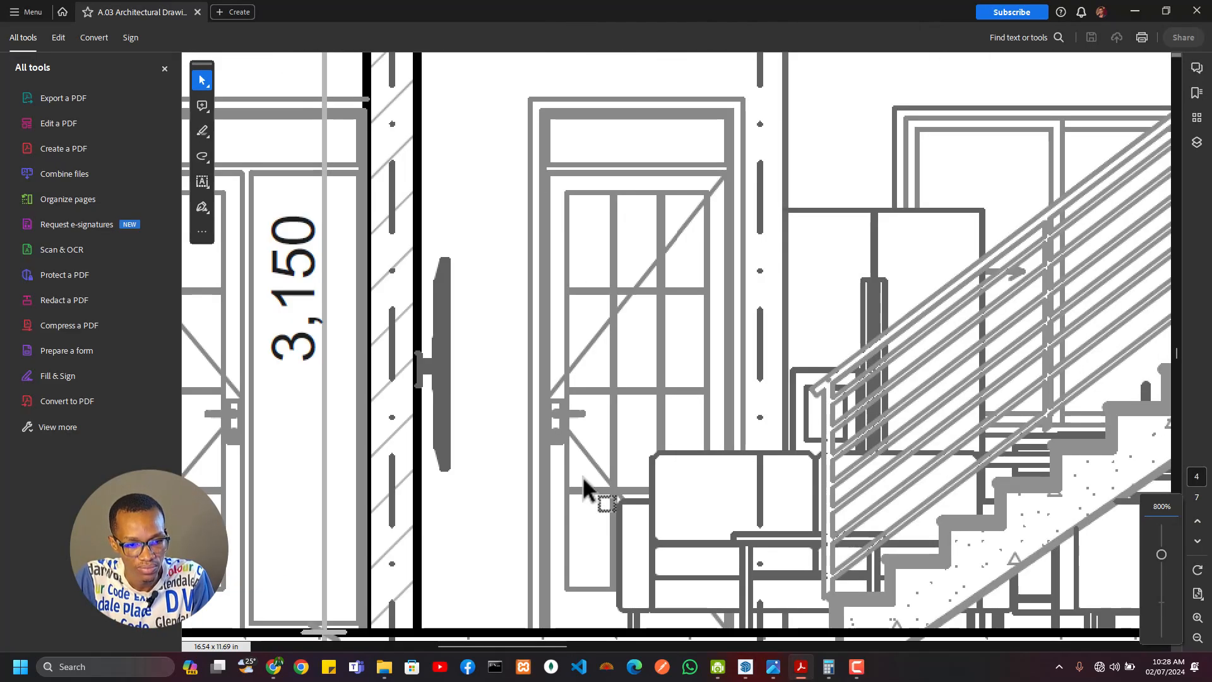
ctrl+scroll(582, 478, down, 1)
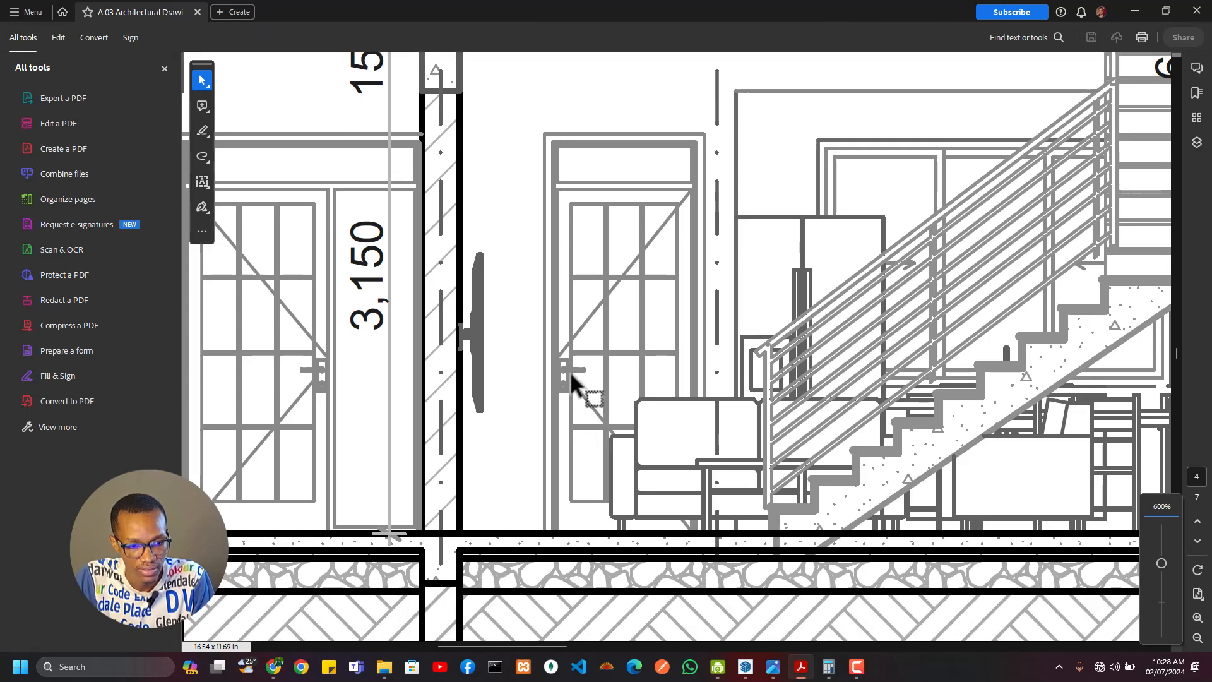
key(alt+Tab)
scroll(519, 272, up, 5)
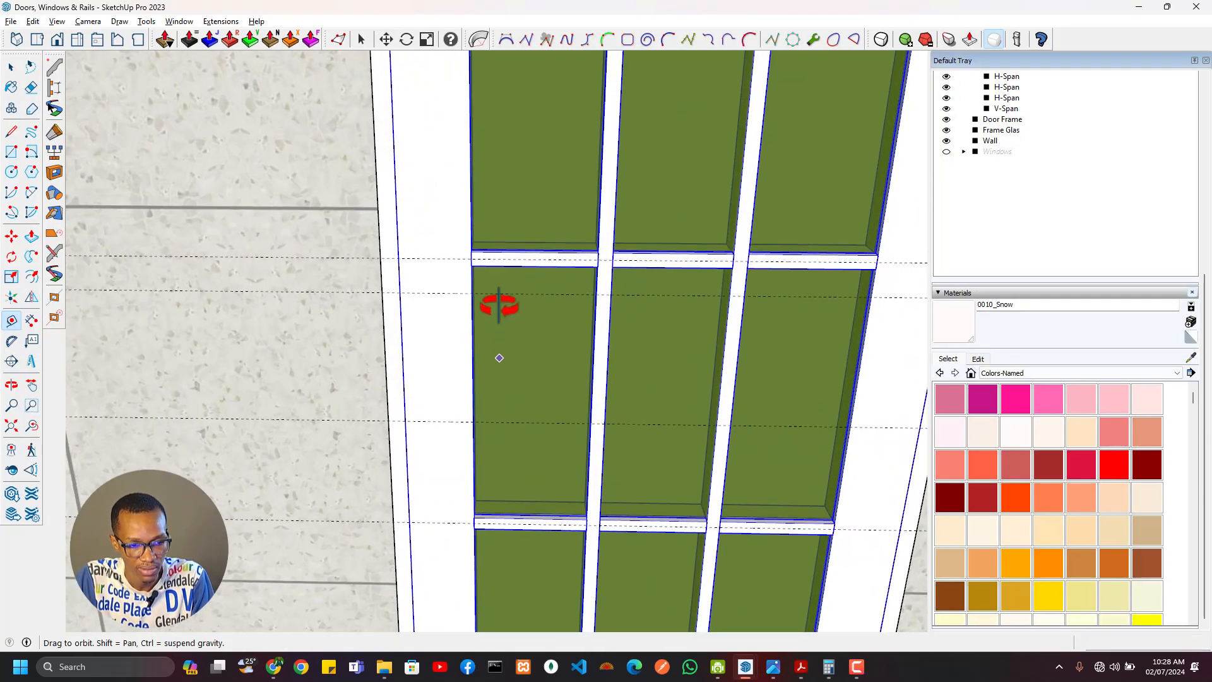
mouse_move(512, 287)
middle_down()
mouse_move(425, 384)
mouse_move(460, 319)
middle_up()
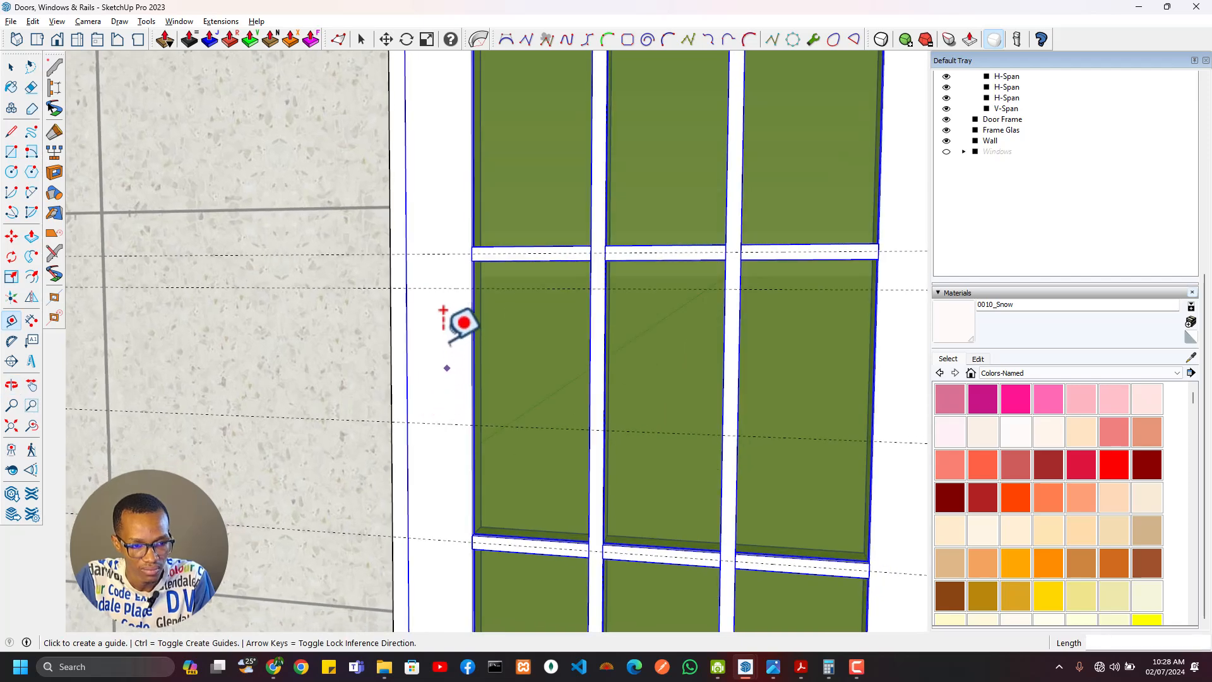
scroll(452, 314, up, 2)
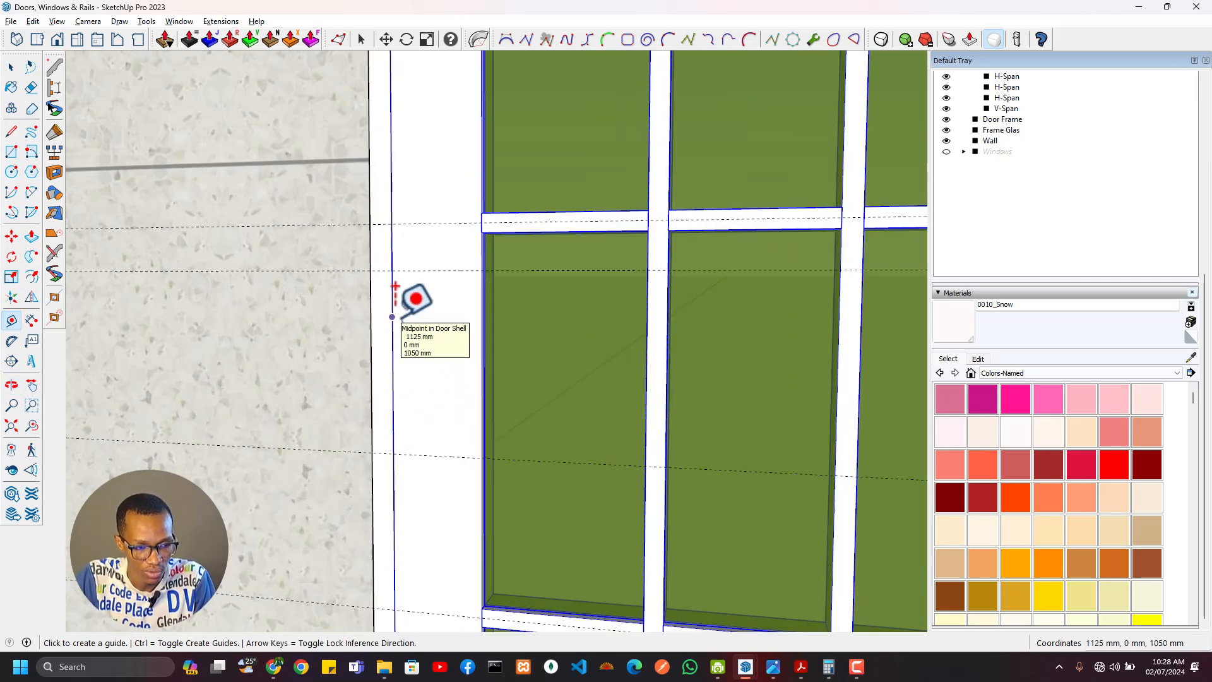
key(alt+Tab)
key(alt+Tab)
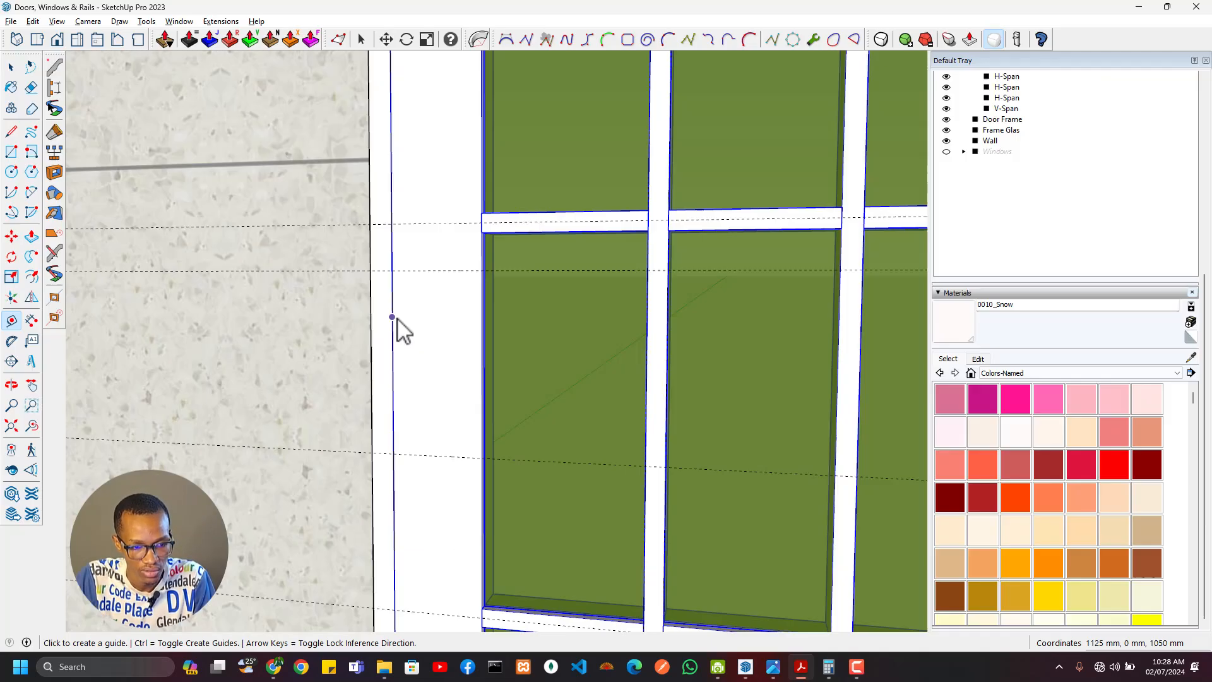
Step: Place a vertical guide 50 mm in from the door's outer edge, and one guide 25 mm on each side of it
click(392, 291)
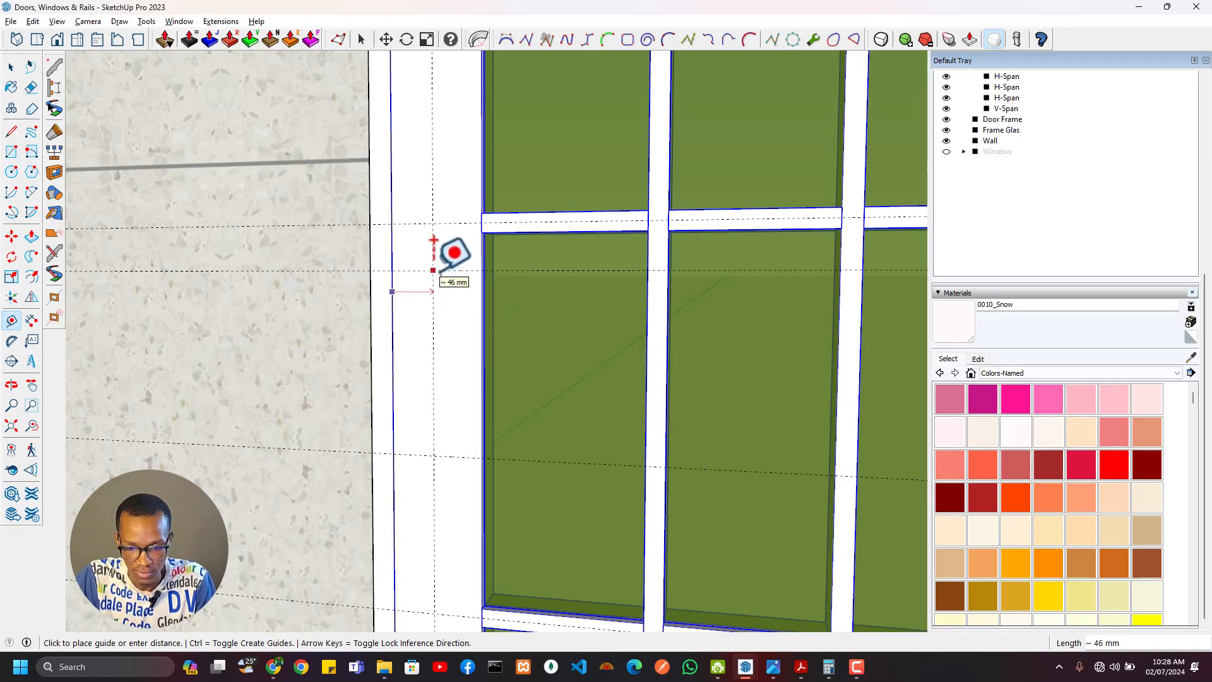
click(433, 243)
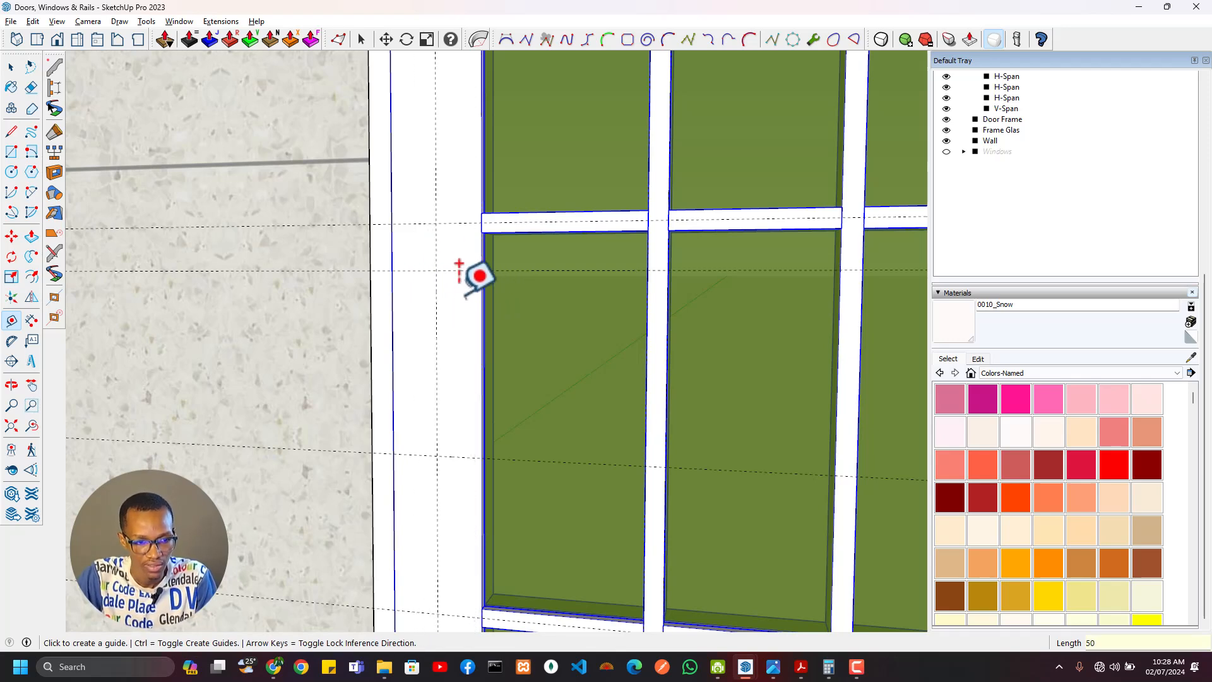
click(438, 269)
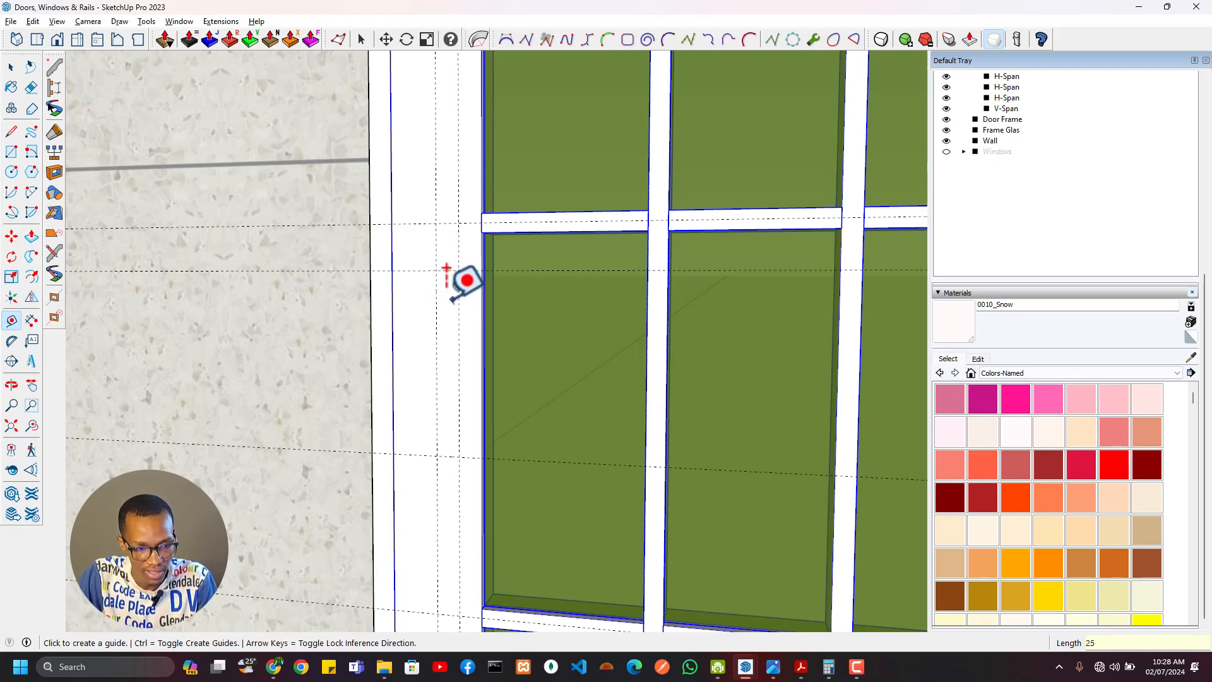
text(25)
key(Return)
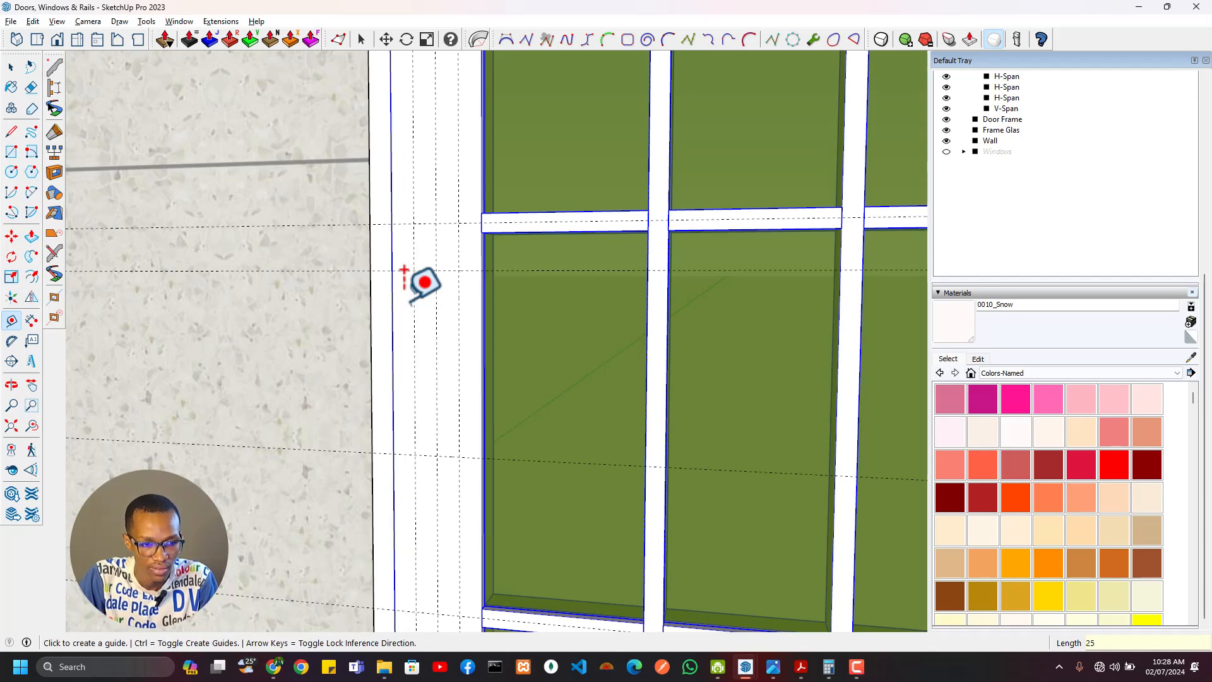
Step: Draw the lock plate's rectangle between the guides on the door stile and compare it with the section drawing
key(r)
click(413, 270)
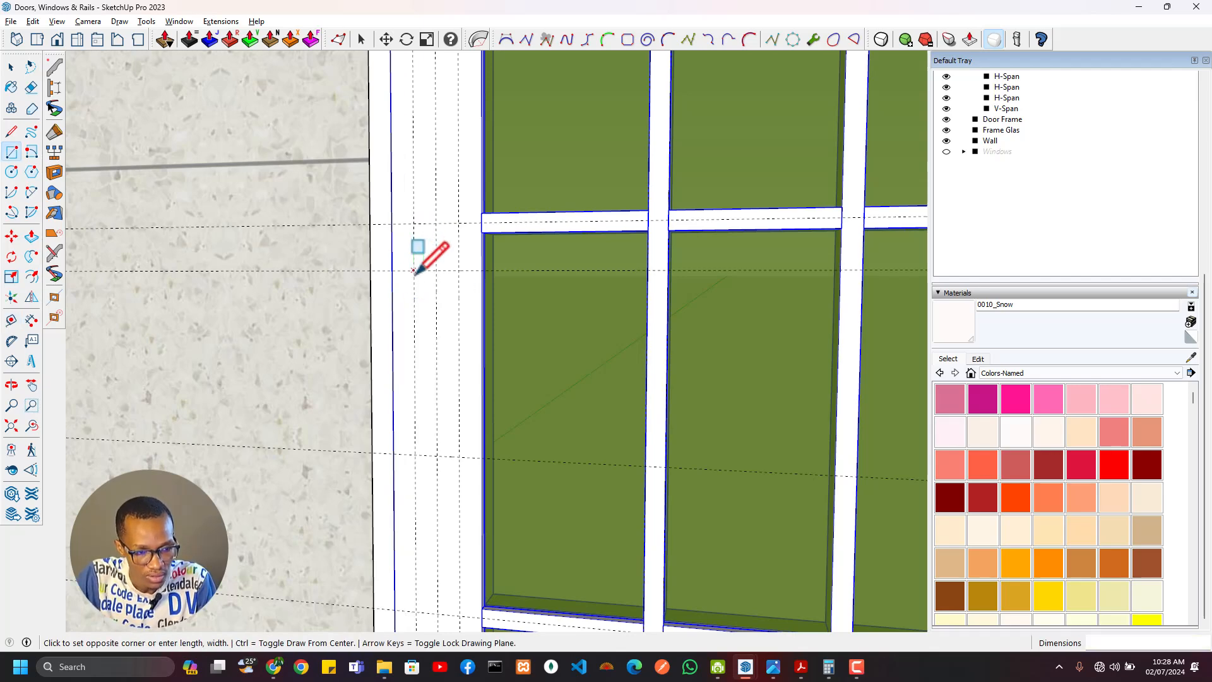
click(459, 455)
scroll(527, 276, down, 3)
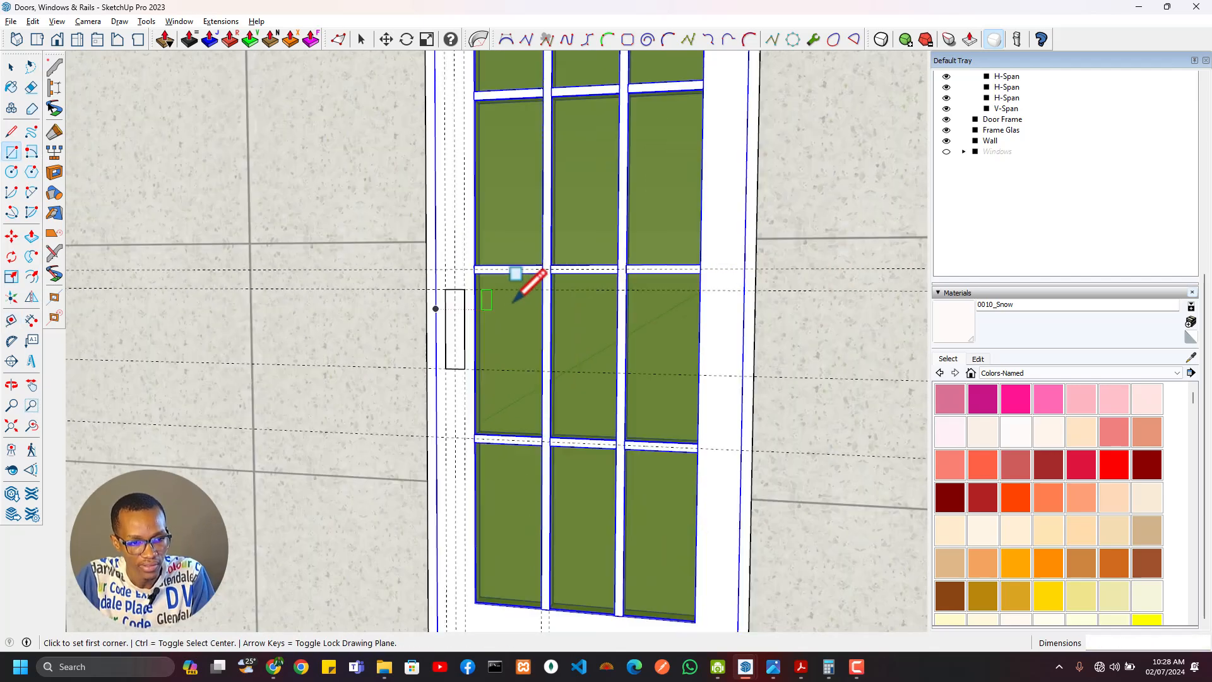
scroll(498, 297, up, 2)
scroll(497, 299, up, 1)
key(alt+Tab)
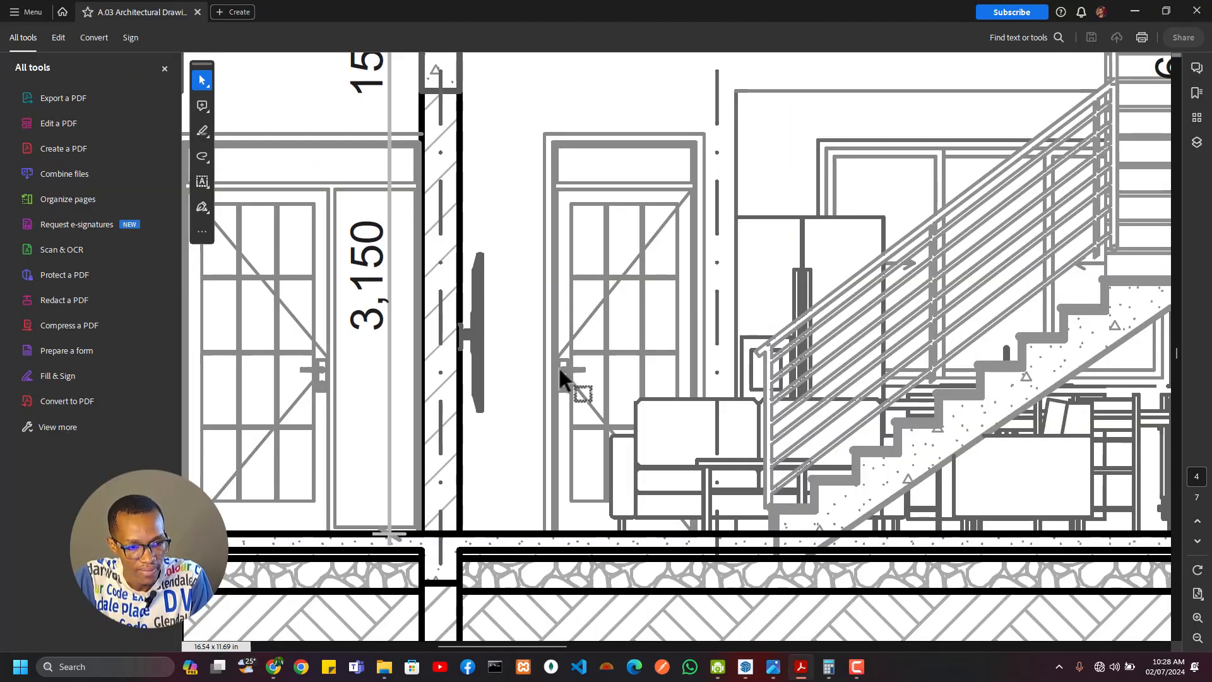
scroll(562, 374, up, 2)
scroll(560, 377, down, 2)
key(alt+Tab)
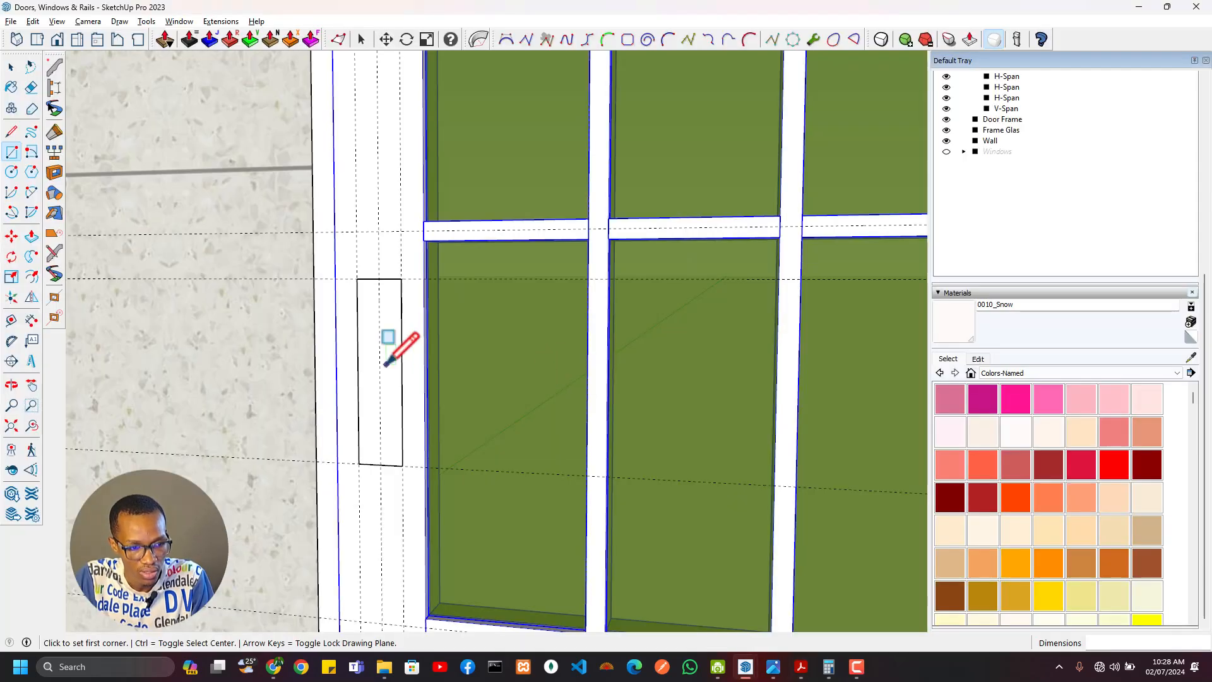
Step: Extrude the lock plate rectangle 25 mm out from the door stile
scroll(388, 371, up, 2)
mouse_move(389, 371)
middle_down()
mouse_move(425, 335)
mouse_move(506, 173)
mouse_move(452, 168)
mouse_move(397, 297)
mouse_move(411, 198)
mouse_move(383, 285)
middle_up()
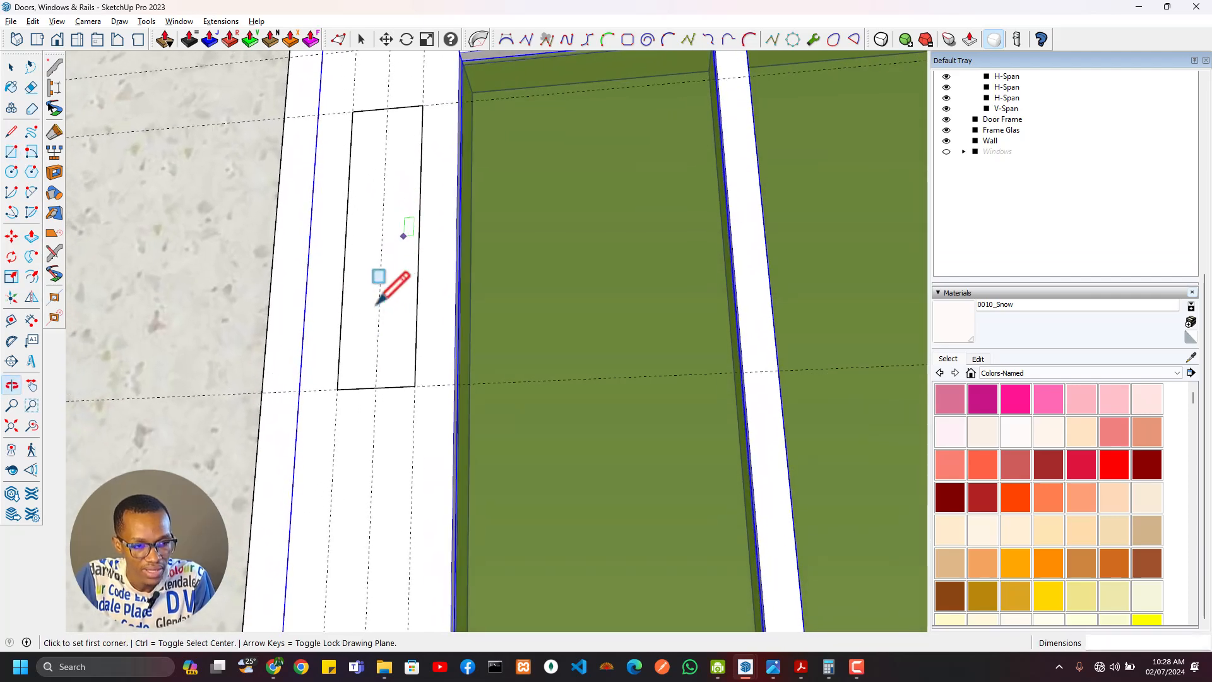
key(p)
click(405, 297)
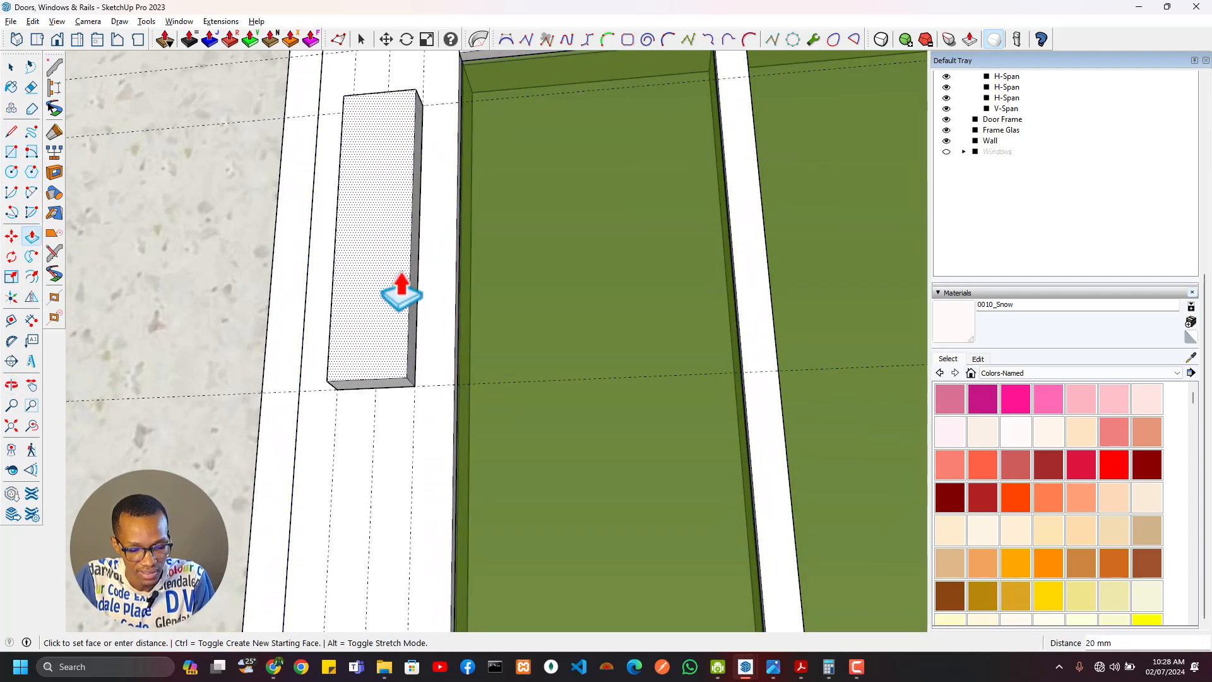
text(2)
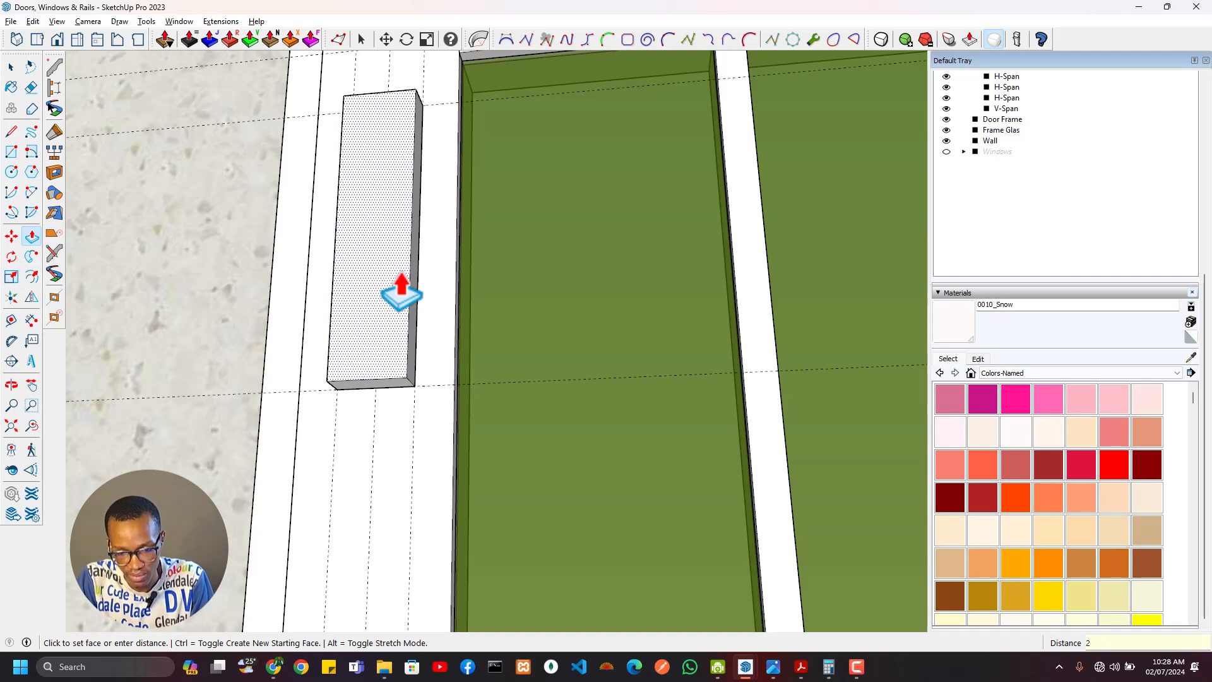
text(5)
key(Return)
middle_drag(498, 271, 449, 380)
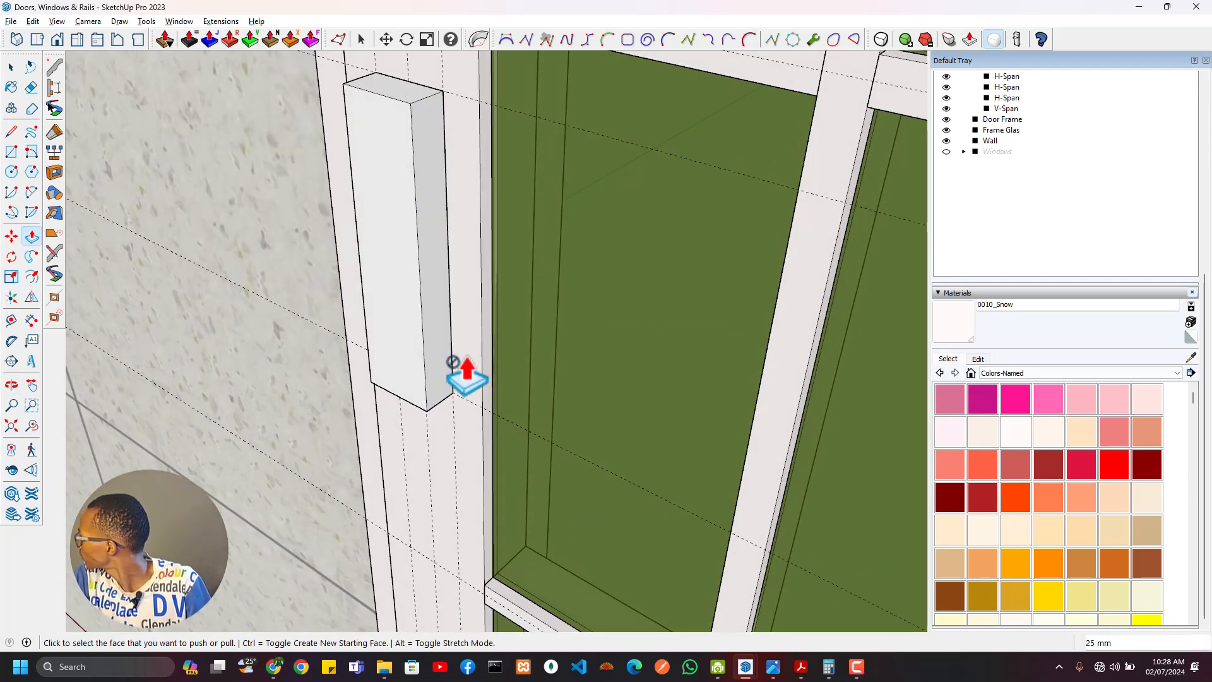
Step: Push the lock plate's front face back in by 10 mm
middle_drag(414, 398, 384, 308)
click(387, 310)
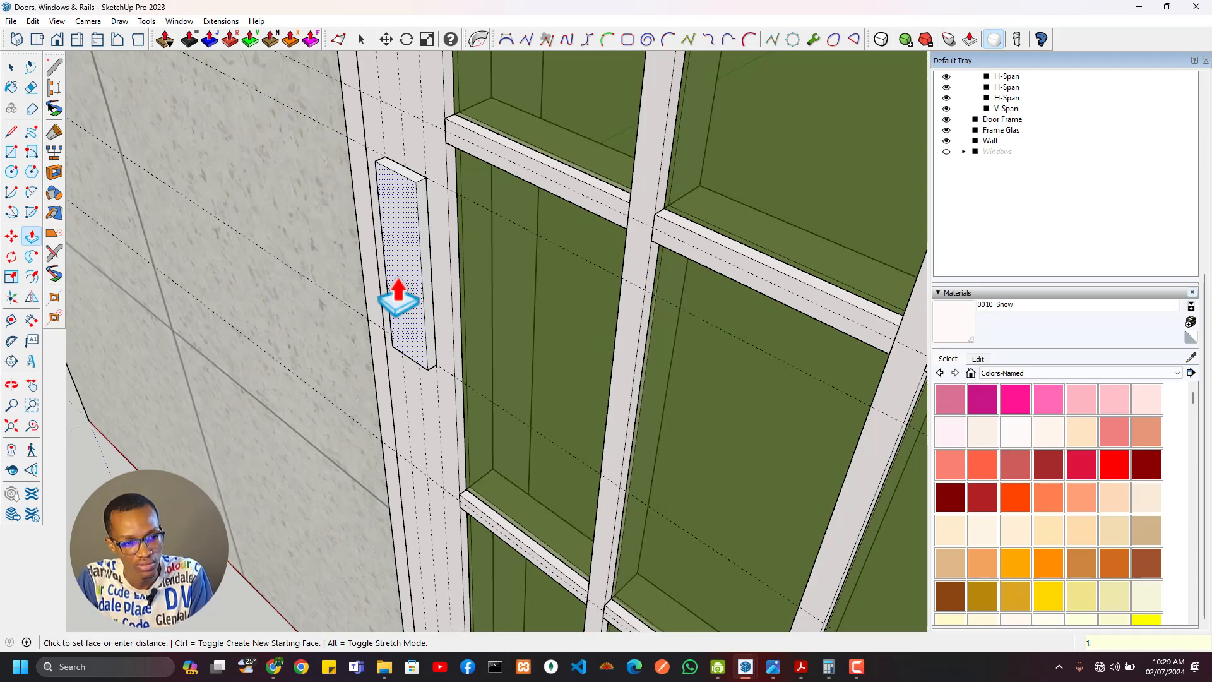
key(BackSpace)
key(Return)
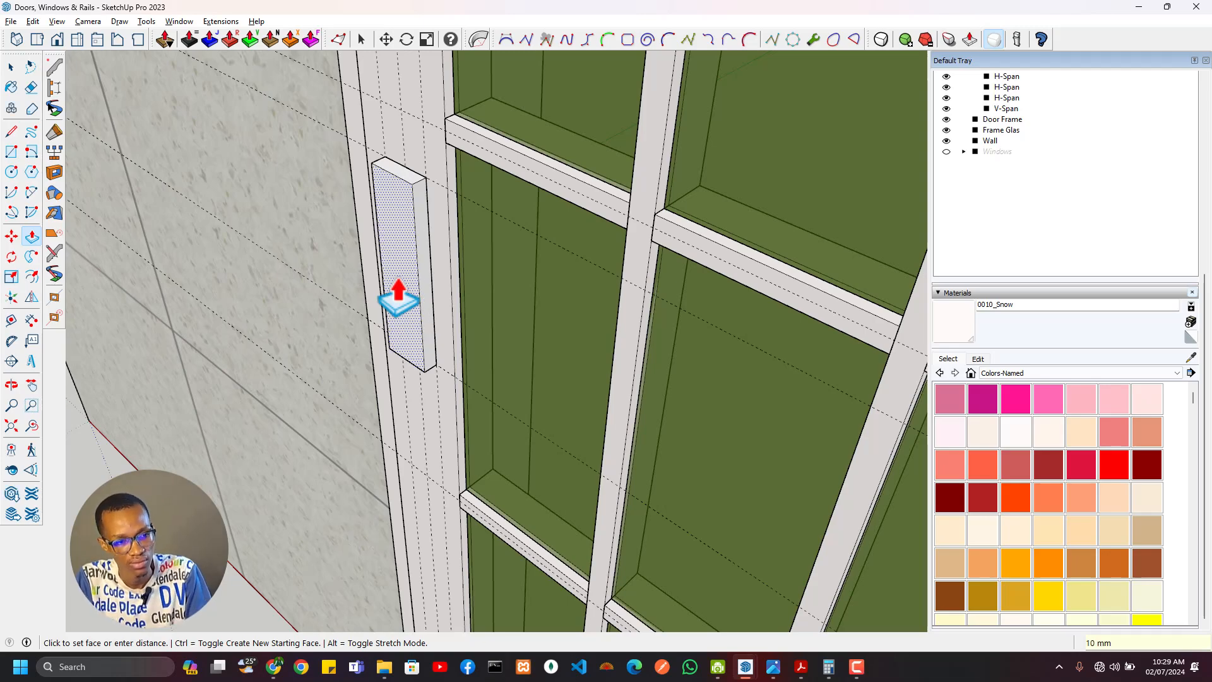
Step: Select the whole lock plate solid and make it a group
scroll(390, 376, down, 2)
middle_drag(387, 381, 539, 228)
scroll(434, 226, up, 4)
middle_drag(434, 226, 394, 332)
mouse_move(382, 287)
middle_down()
mouse_move(441, 251)
mouse_move(392, 289)
middle_up()
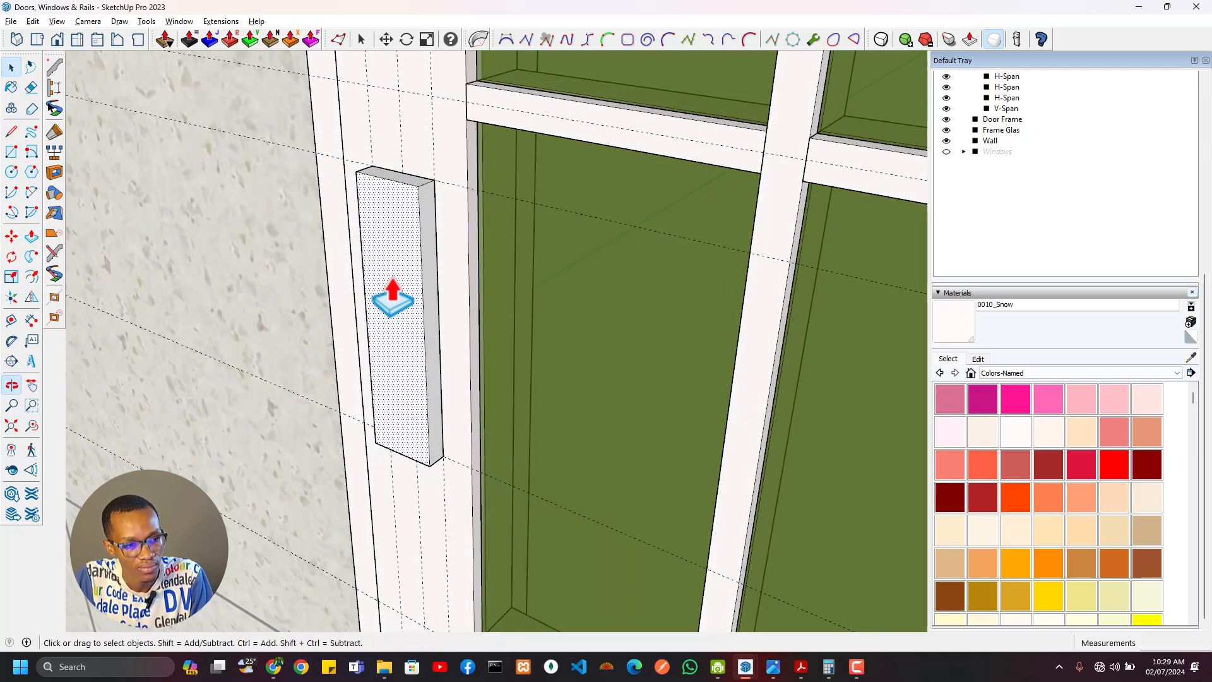
key(space)
triple_click(392, 286)
right_click(393, 279)
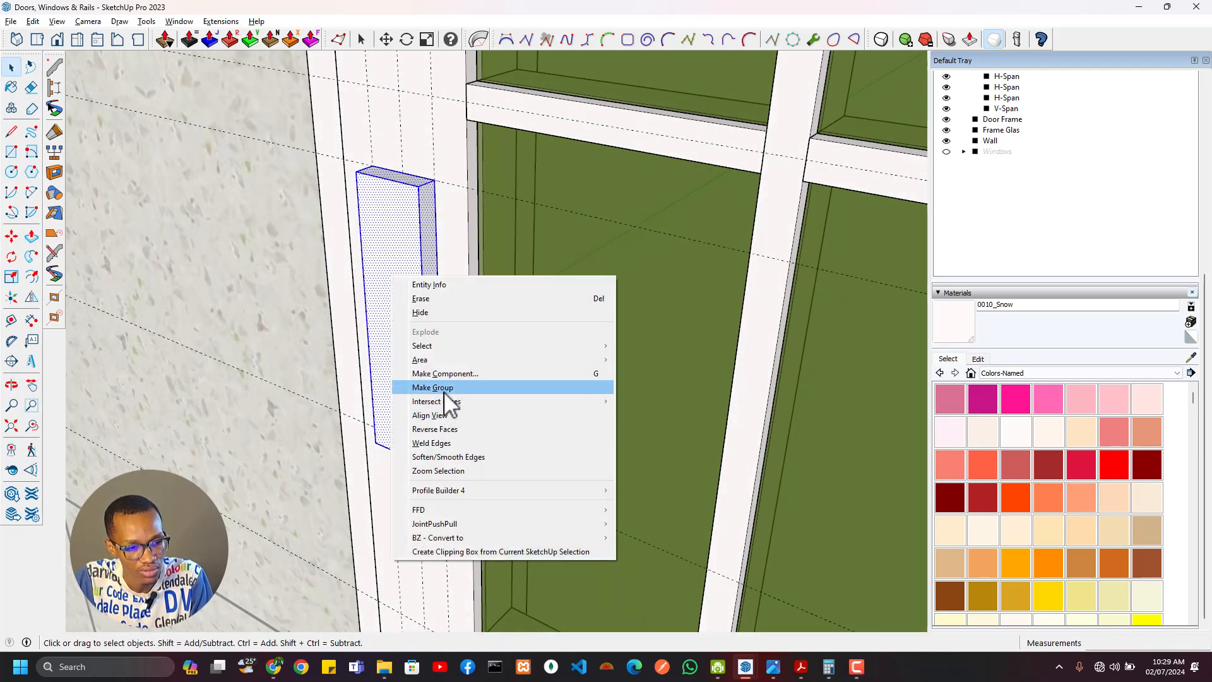
click(441, 388)
Step: Draw a rectangle about 6 by 15 mm beside the lock plate's lower end, from its front corner down to the stile
middle_drag(449, 411, 426, 382)
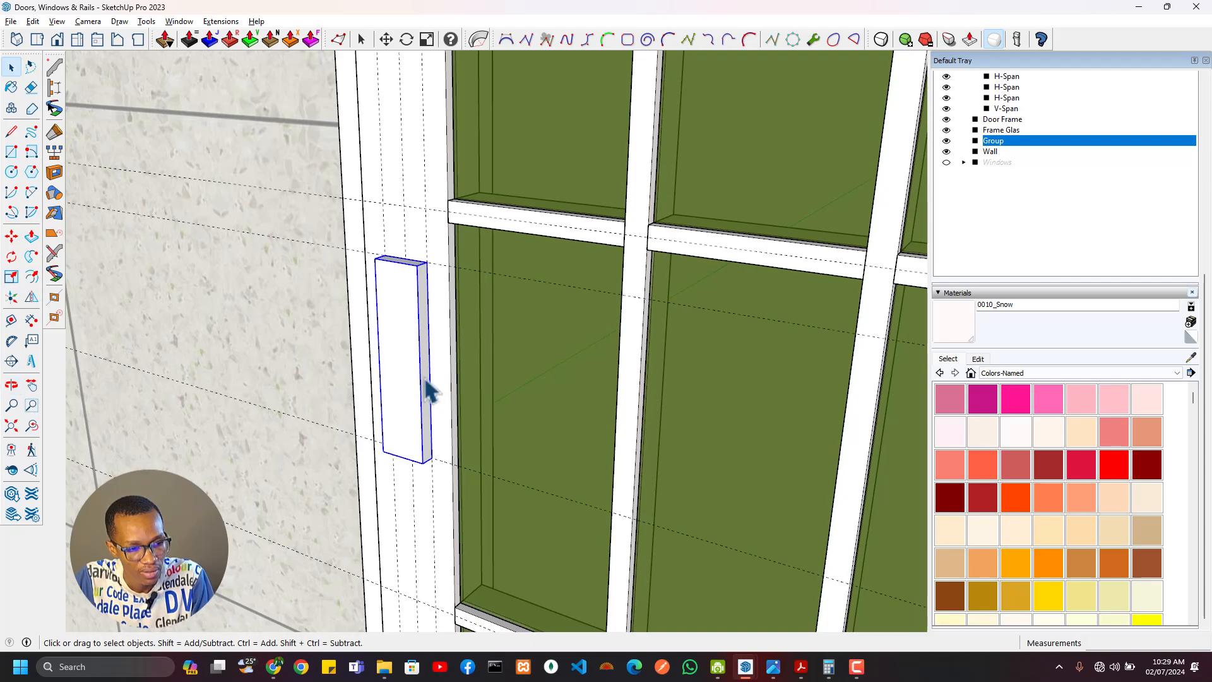
scroll(420, 478, up, 5)
middle_drag(421, 470, 445, 297)
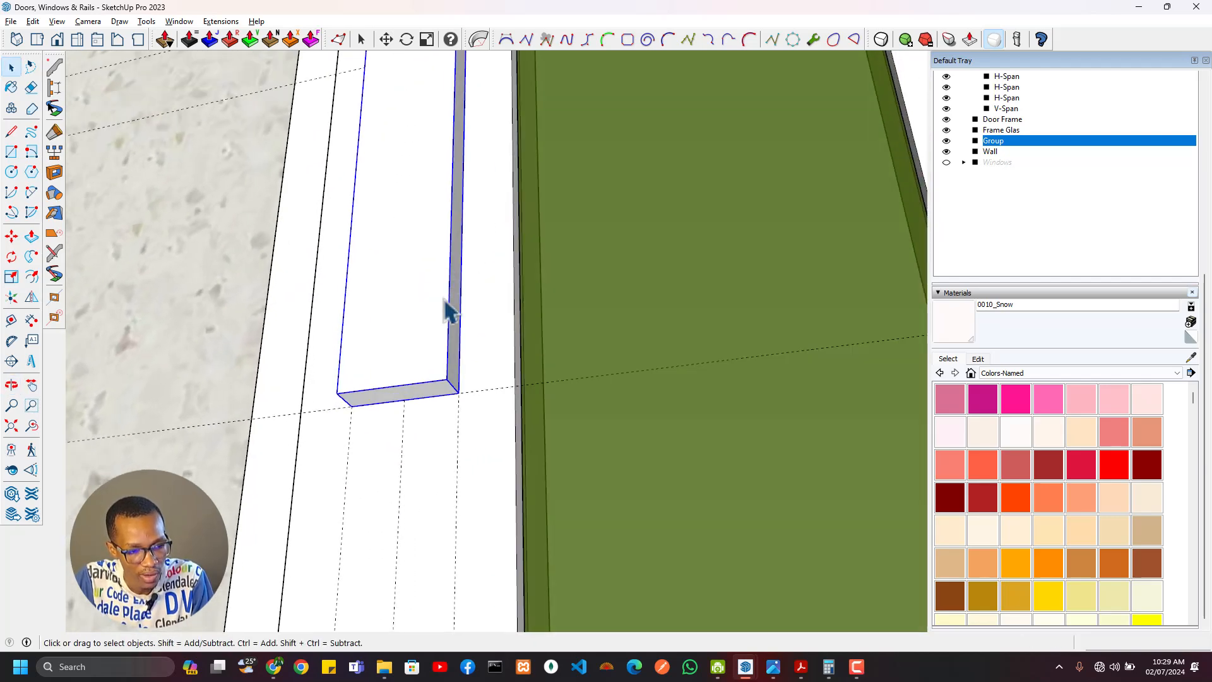
scroll(452, 361, up, 2)
middle_drag(454, 366, 516, 235)
scroll(471, 329, up, 3)
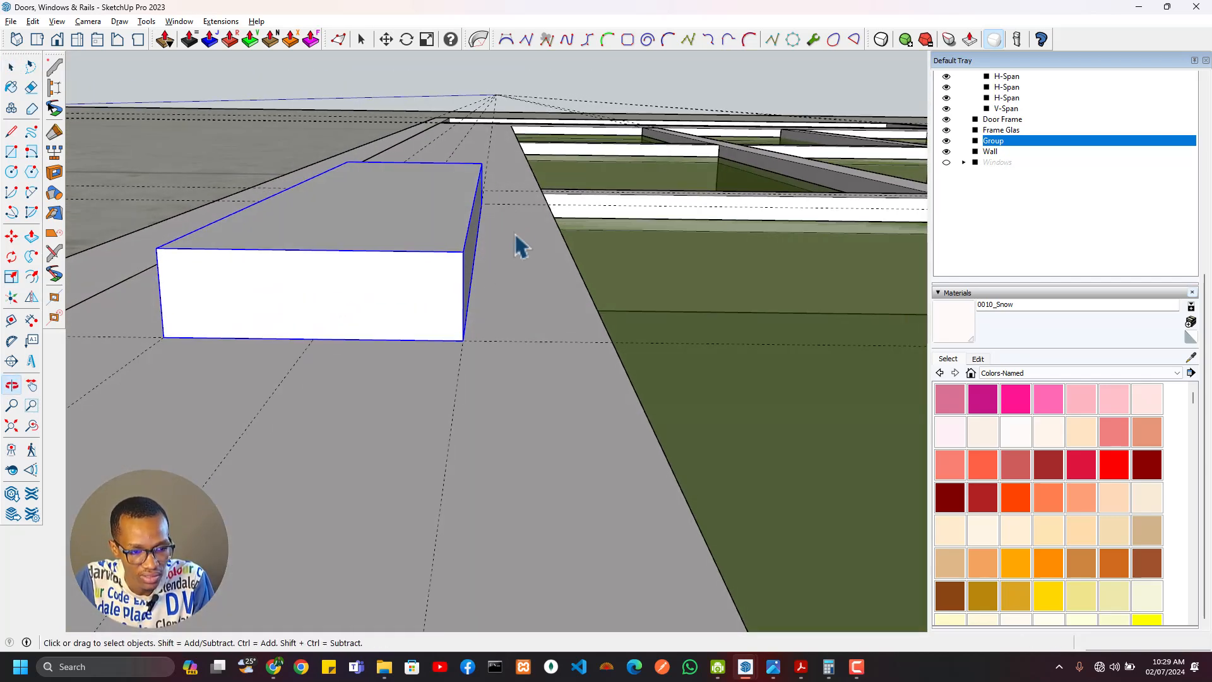
key(r)
click(464, 252)
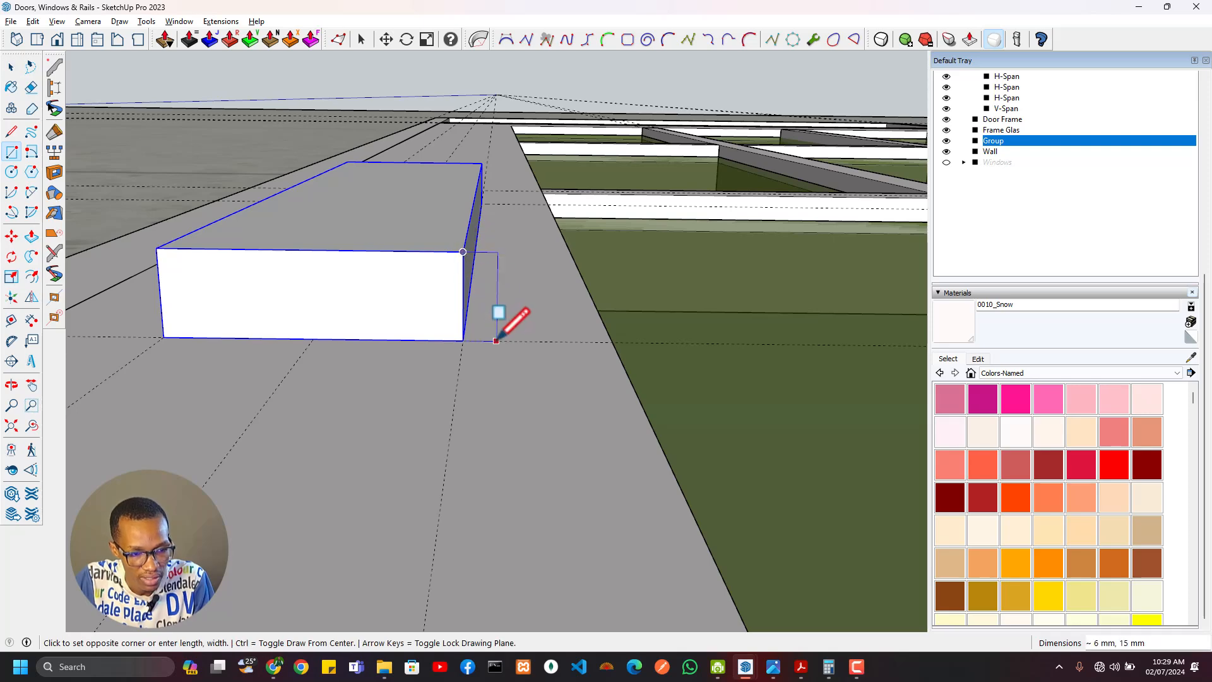
click(496, 340)
Step: Draw a tangent arc about 8 mm long from the plate's front corner to the small rectangle's outer edge
middle_drag(517, 316, 475, 239)
key(a)
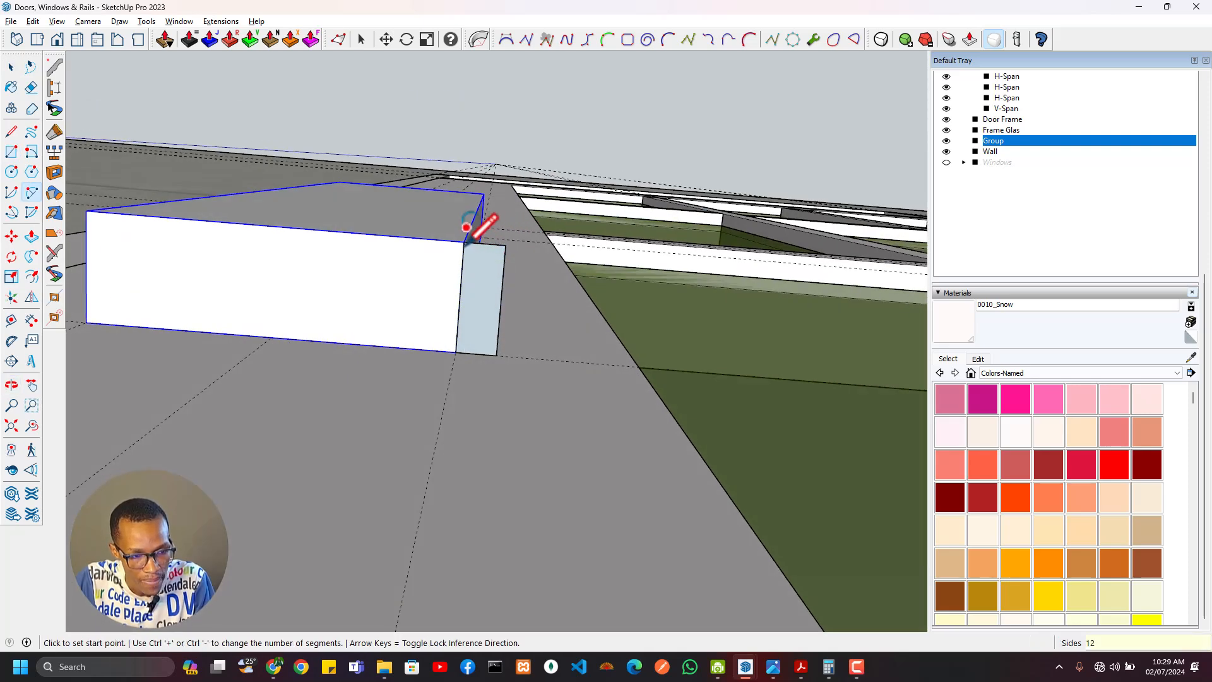
click(464, 241)
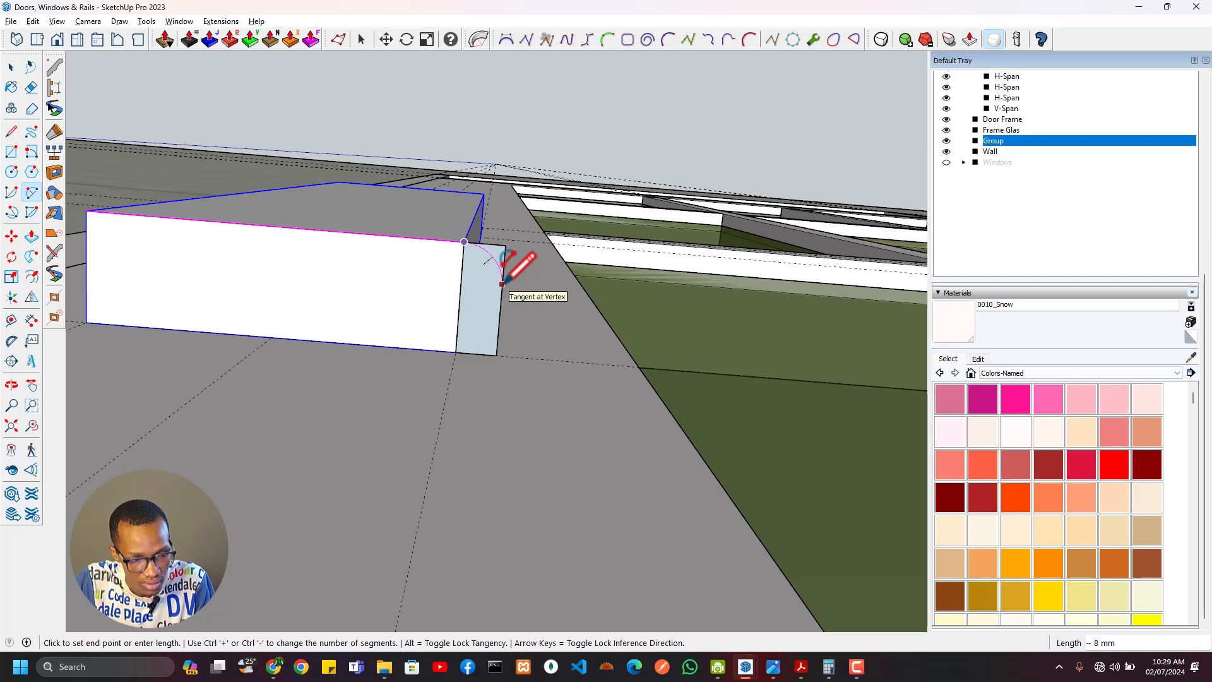
click(501, 285)
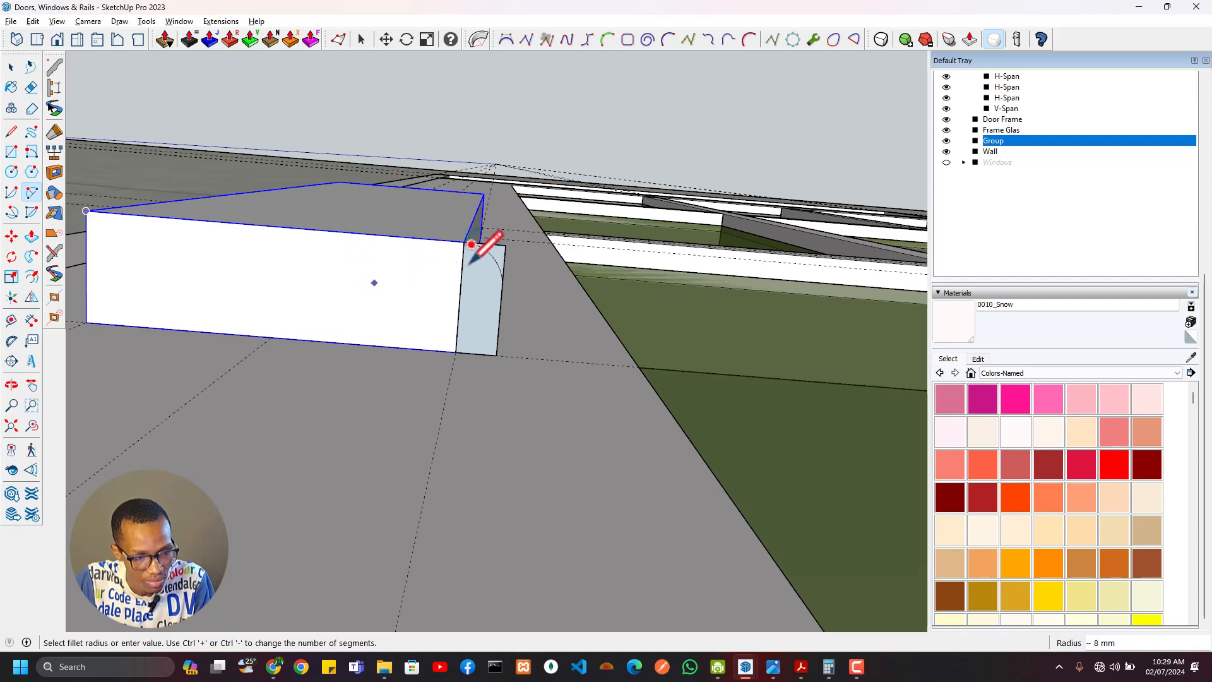
Step: Erase the small rectangle's corner edges outside the arc, leaving a rounded edge profile
scroll(470, 272, up, 3)
middle_drag(470, 272, 529, 360)
click(484, 279)
scroll(483, 287, down, 2)
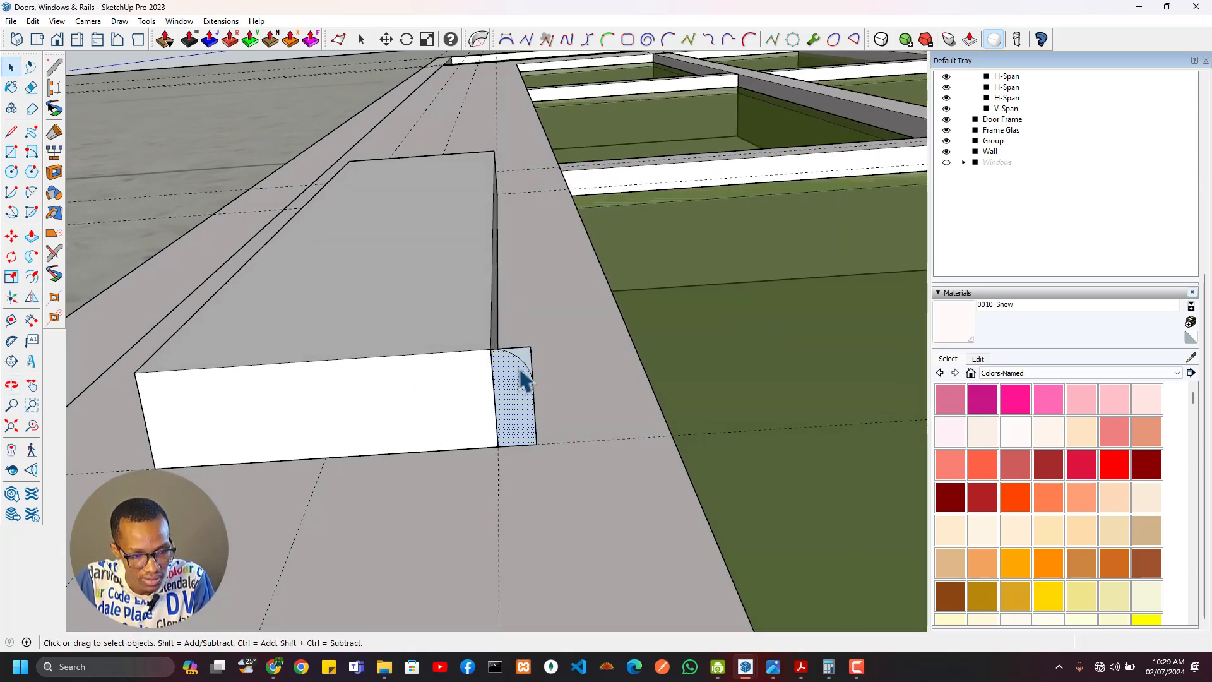
scroll(541, 399, up, 2)
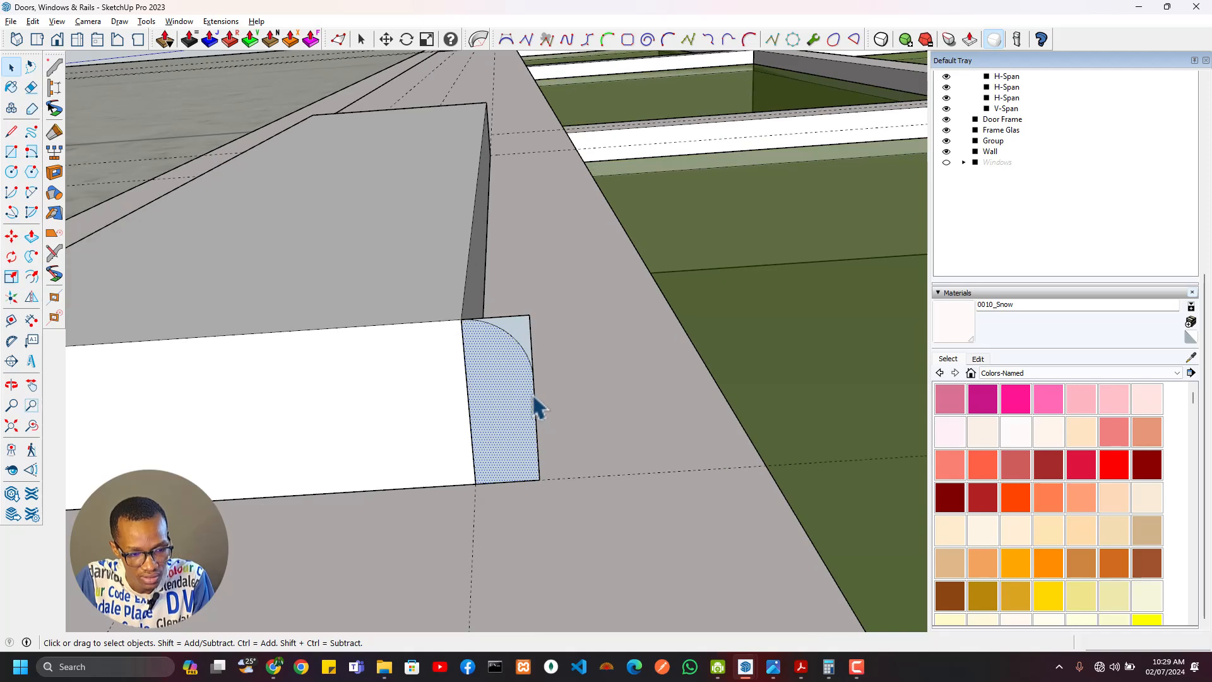
key(e)
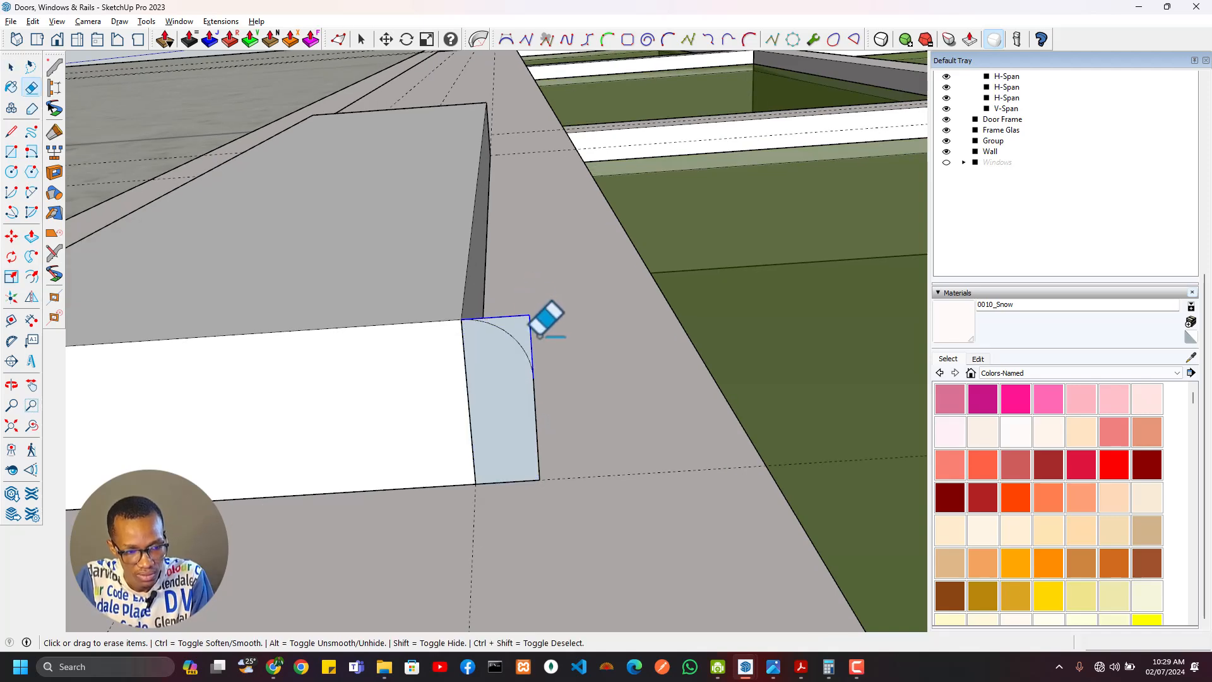
drag(530, 329, 533, 353)
Step: Measure the rounded profile's width and place a guide inside it, parallel to its outer edge
middle_drag(533, 353, 514, 379)
key(t)
click(534, 397)
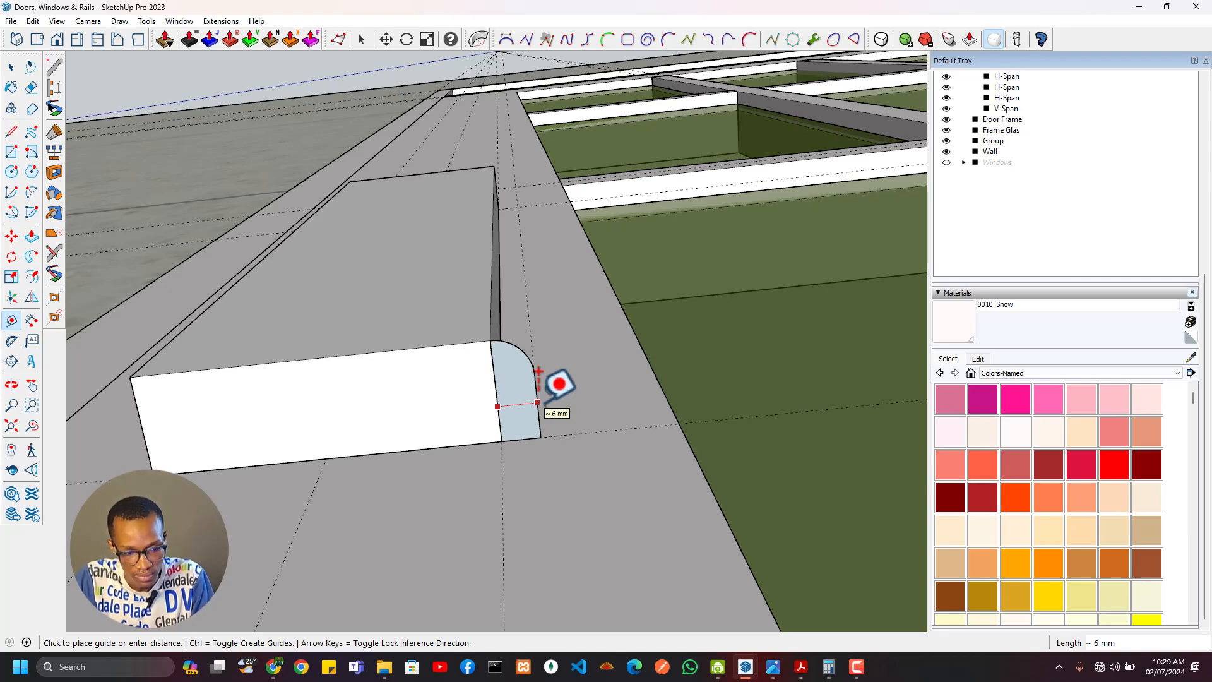
key(Escape)
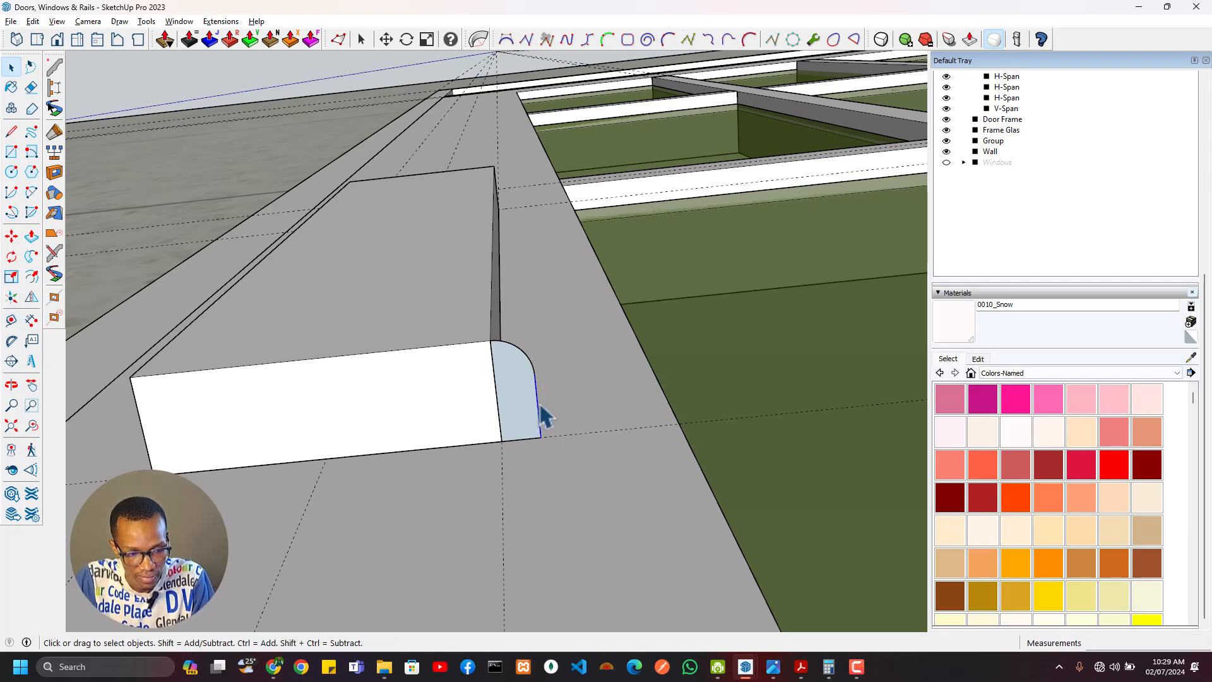
click(537, 403)
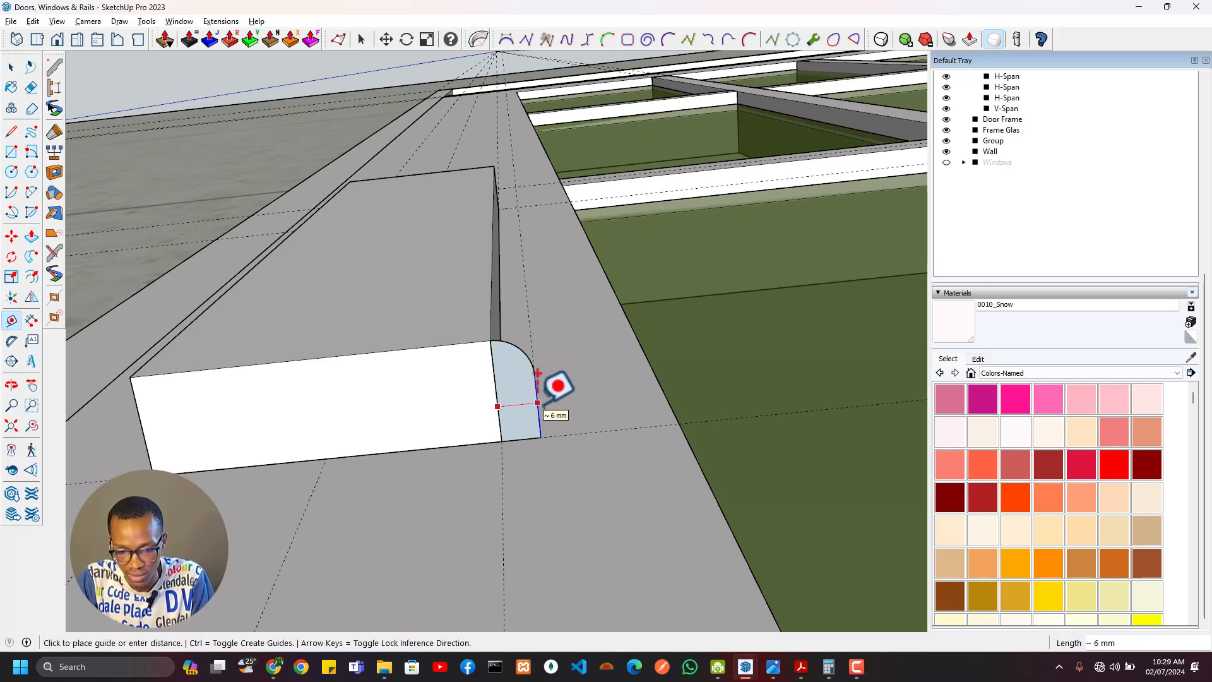
middle_drag(534, 425, 534, 335)
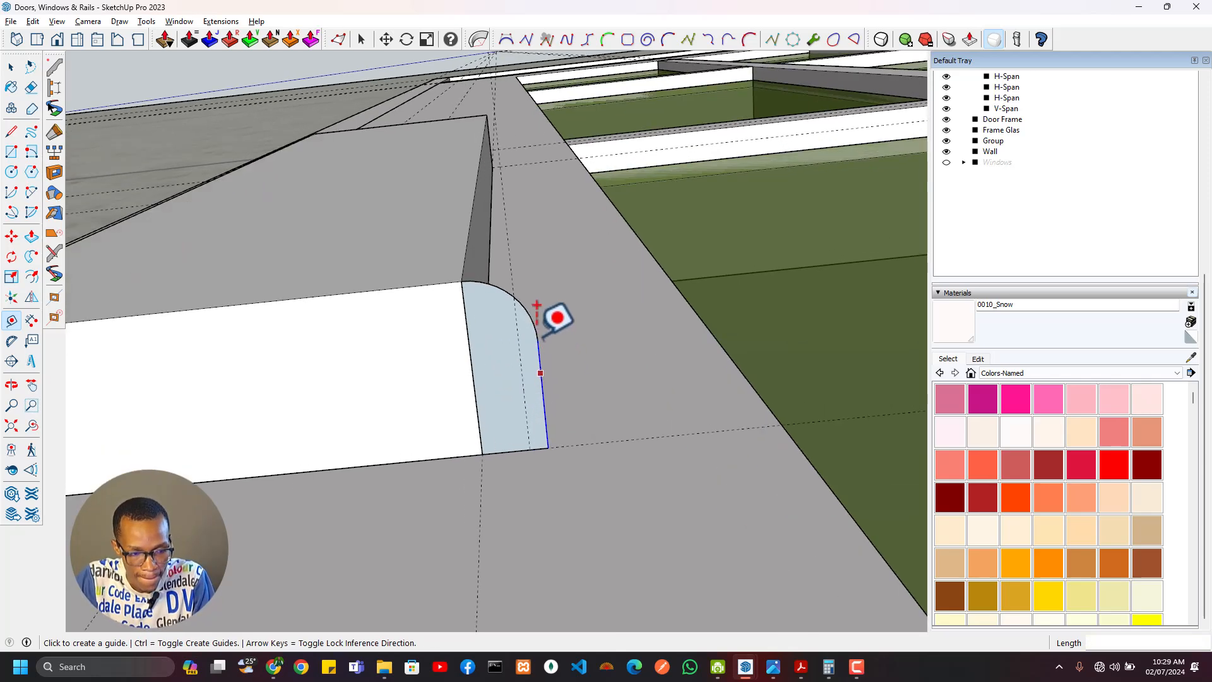
Step: Scale the rounded profile narrower so its outer edge meets the guide
key(space)
key(s)
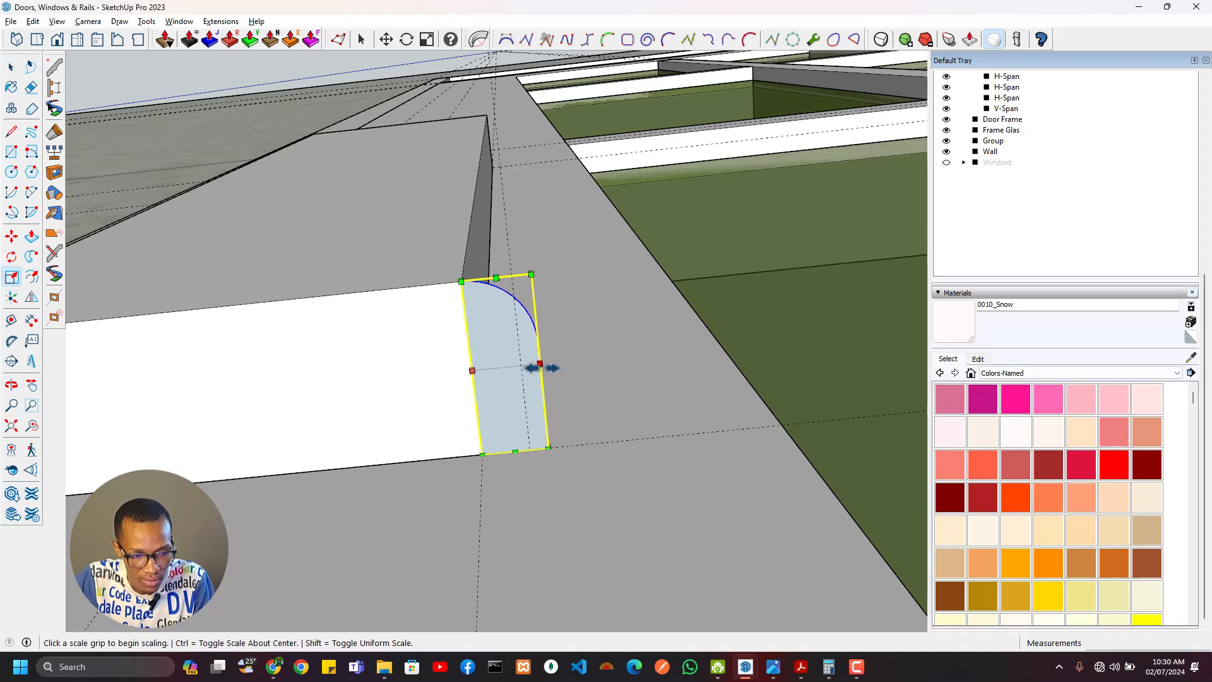
drag(540, 364, 516, 368)
key(space)
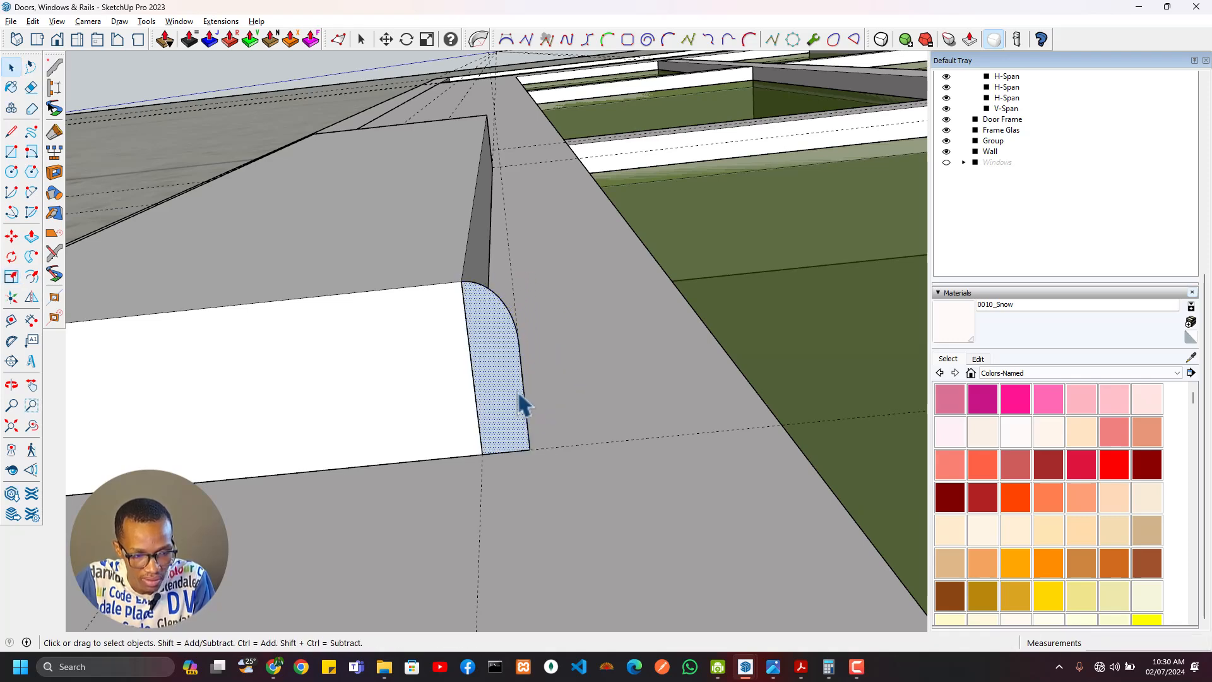
Step: Open the lock plate group and push its side face next to the profile inward by 4 mm
key(p)
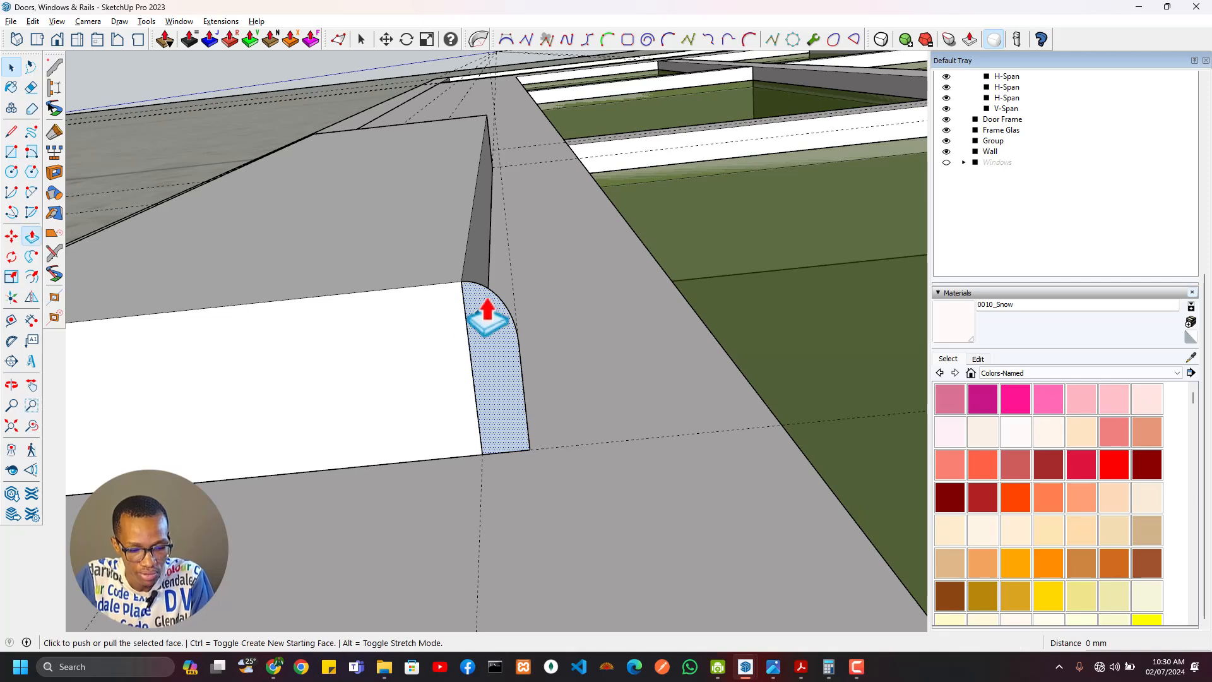
key(space)
double_click(451, 308)
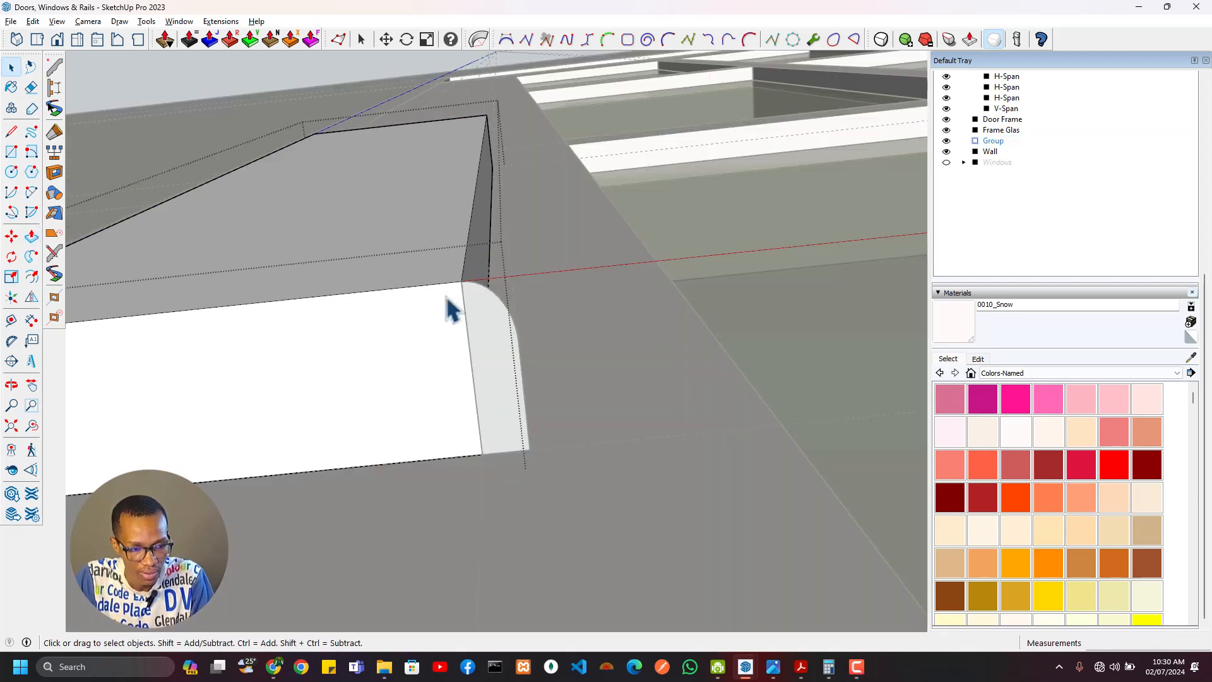
key(p)
click(482, 281)
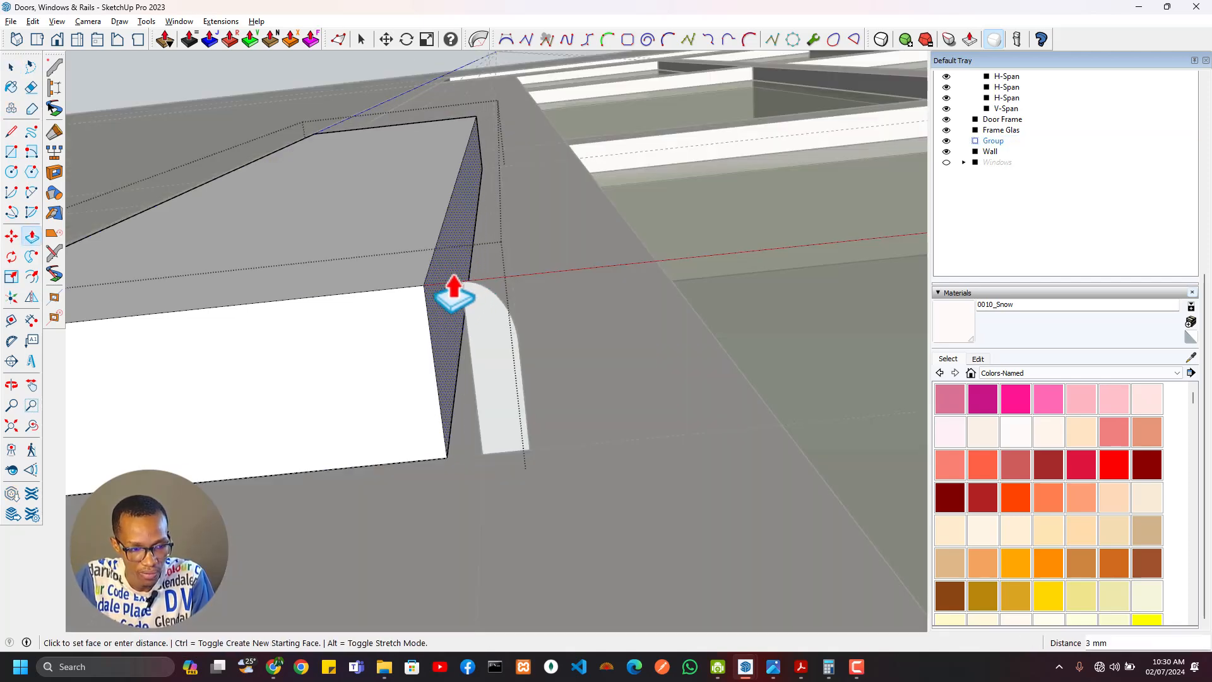
key(Return)
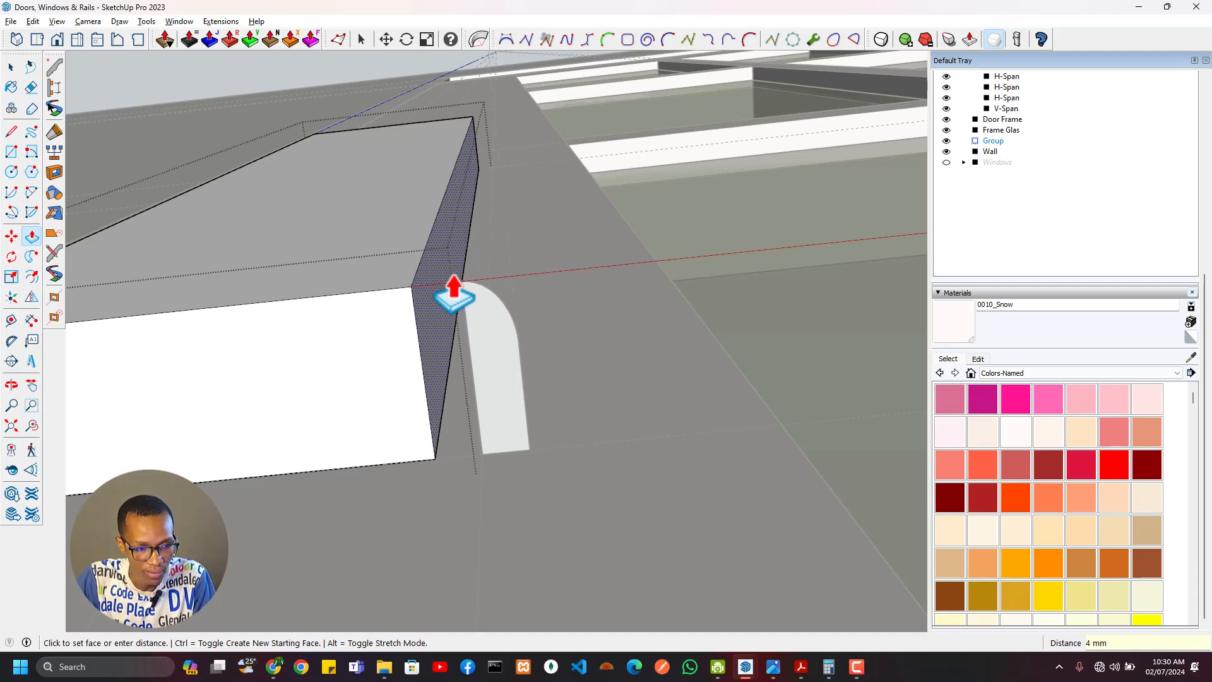
Step: Push the lock plate's bottom, opposite side and top faces inward by the same 4 mm
double_click(340, 383)
scroll(340, 384, down, 2)
middle_drag(444, 373, 476, 411)
shift+middle_drag(599, 271, 622, 499)
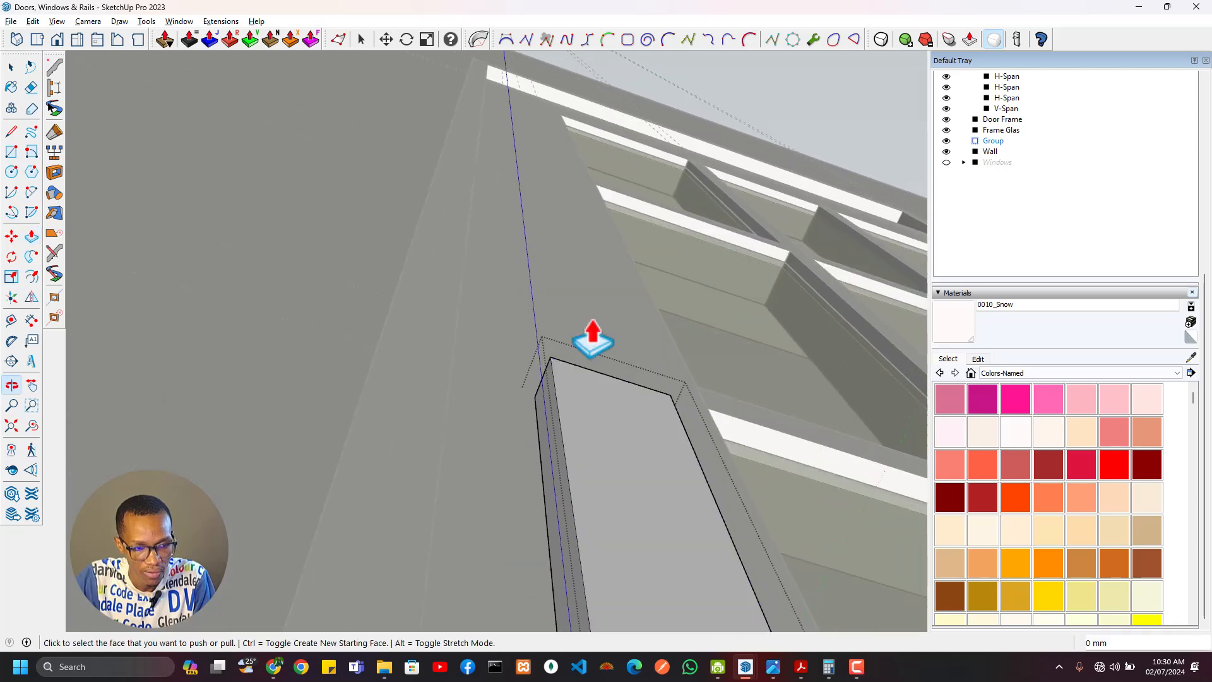
middle_drag(593, 338, 596, 530)
middle_drag(601, 390, 562, 644)
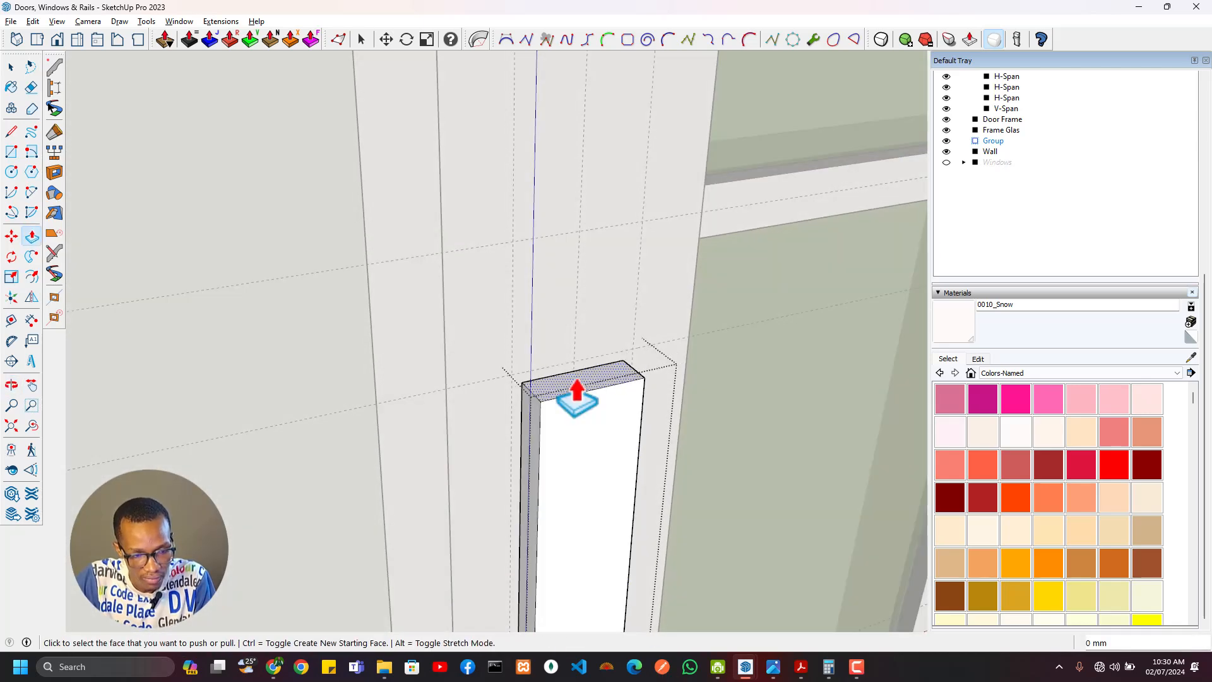
middle_drag(592, 465, 549, 419)
Step: Copy only the boundary edges of the plate's front face and paste them in place outside the group
key(space)
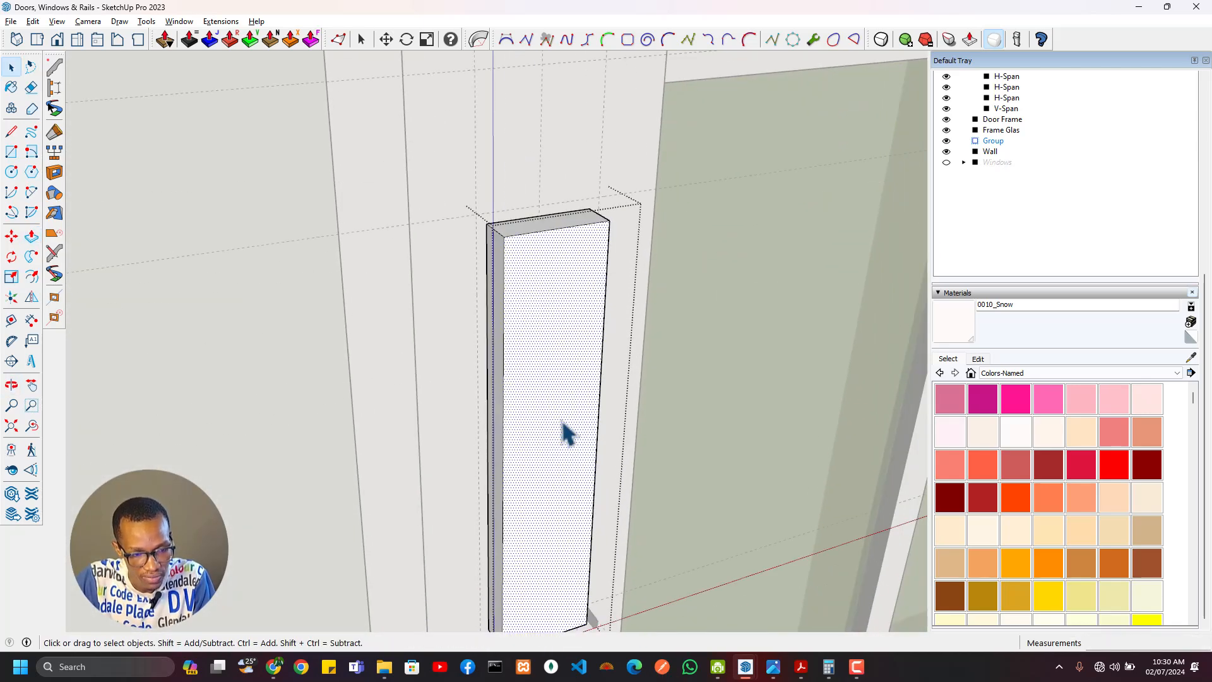
right_click(566, 433)
click(549, 365)
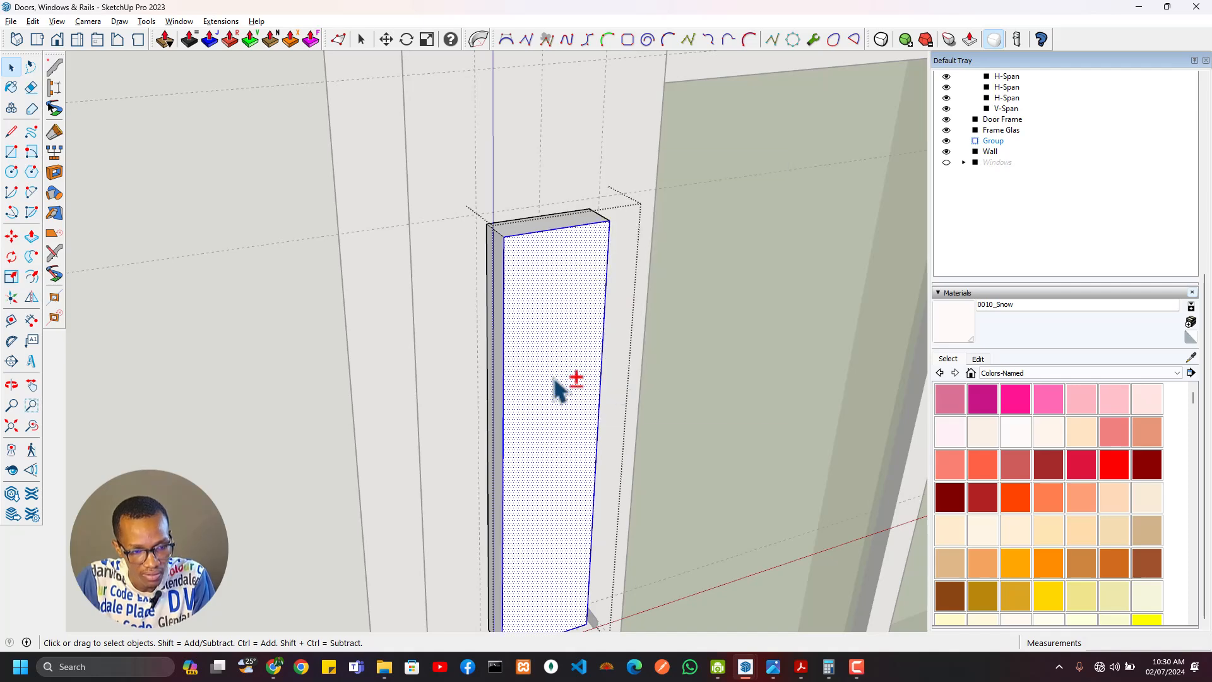
shift+click(562, 405)
middle_drag(554, 474, 455, 211)
scroll(492, 297, up, 3)
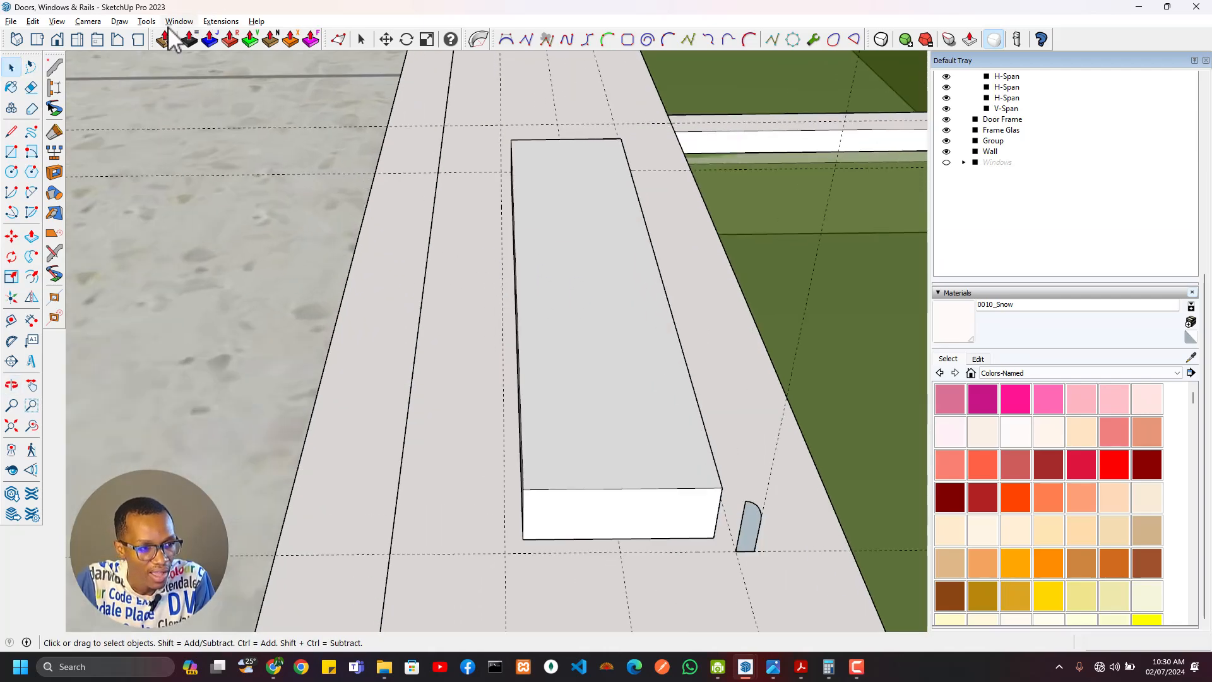
click(37, 21)
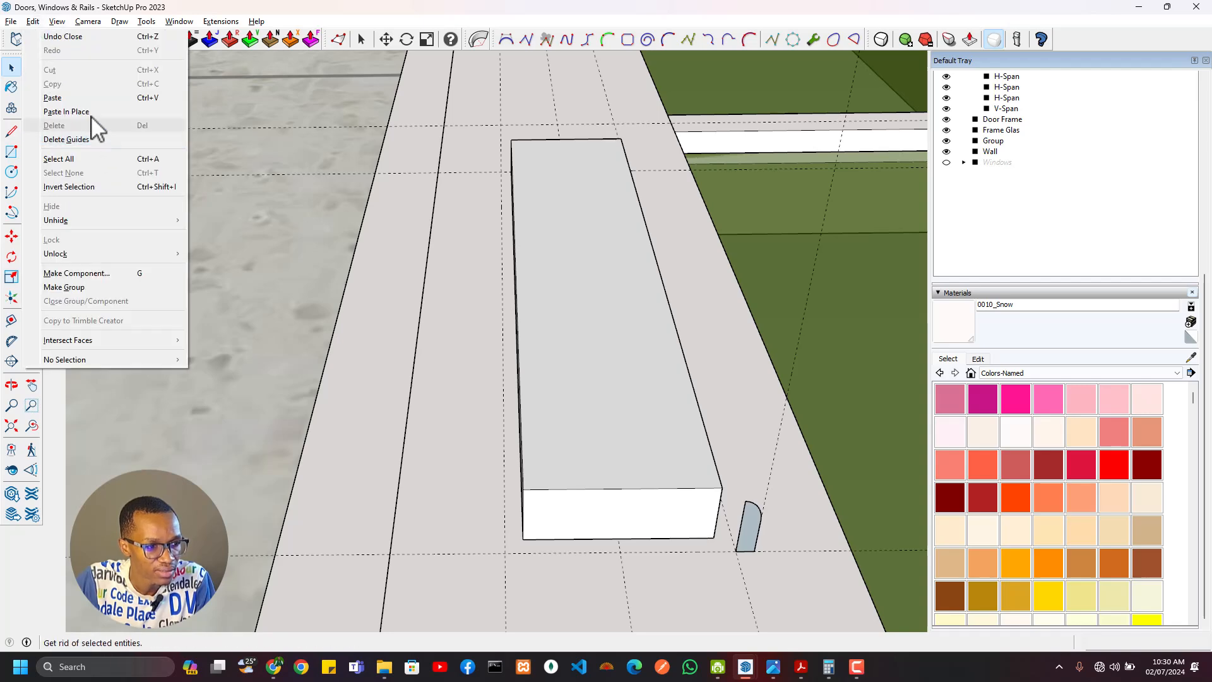
click(98, 111)
Step: Try to sweep the rounded profile along the pasted front outline with Follow Me
scroll(689, 489, up, 3)
middle_drag(735, 456, 776, 511)
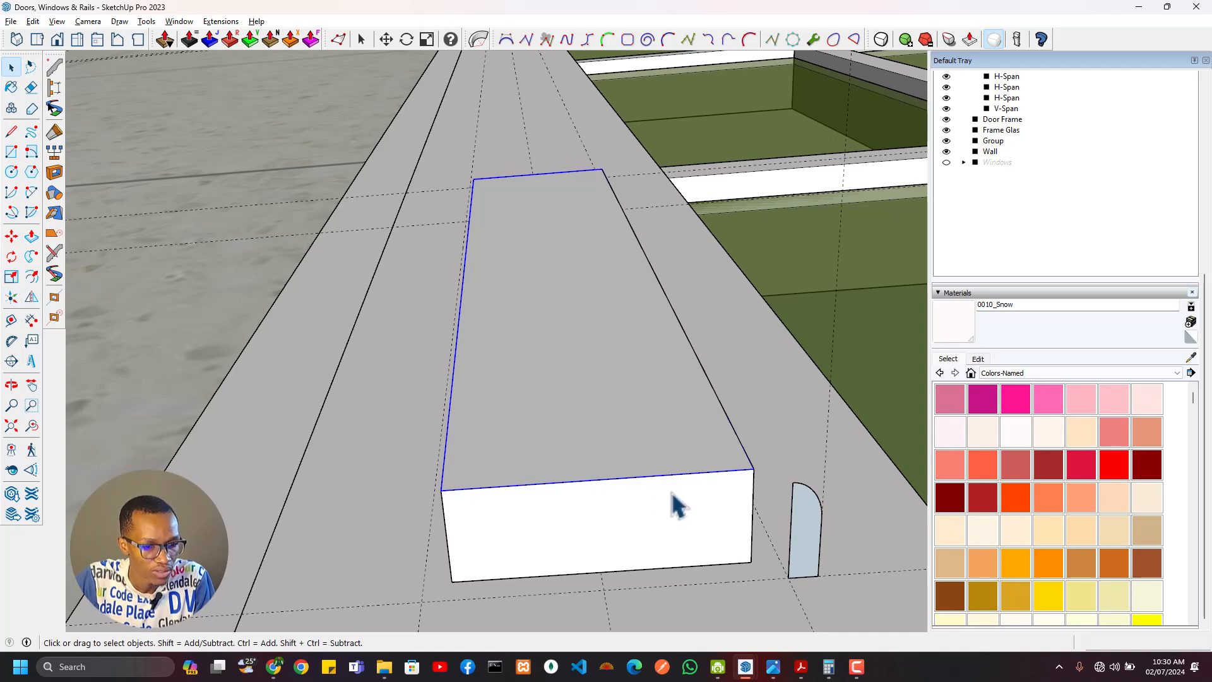
middle_drag(721, 386, 619, 318)
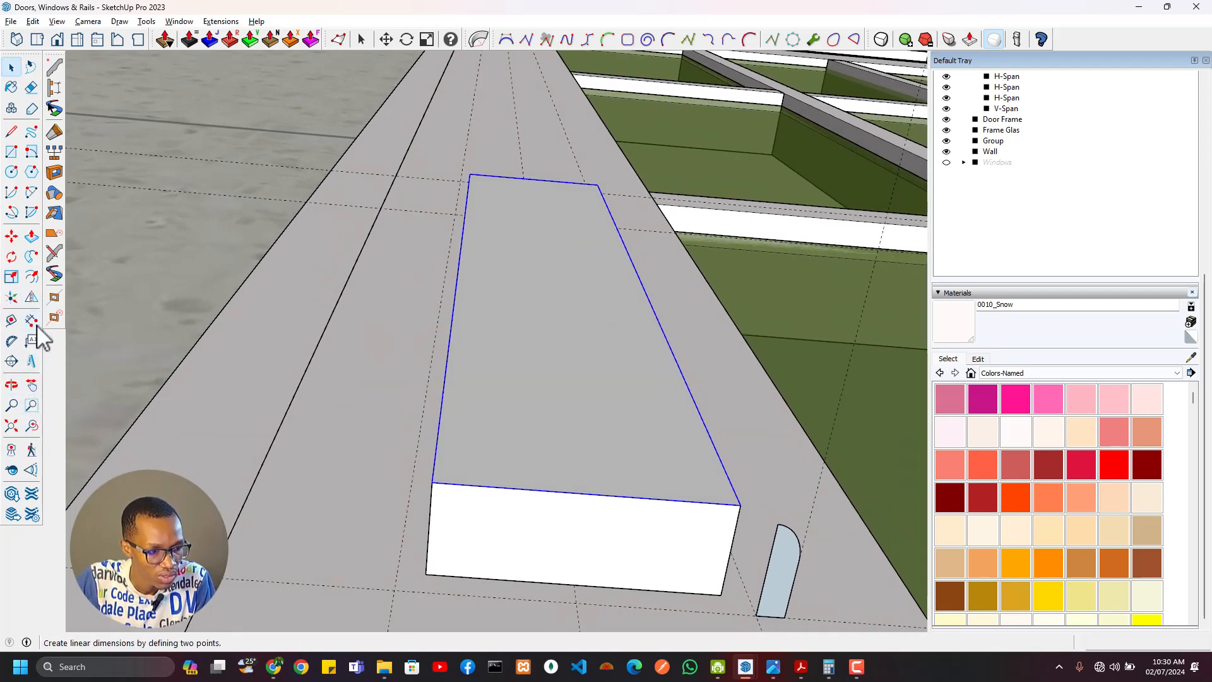
click(31, 256)
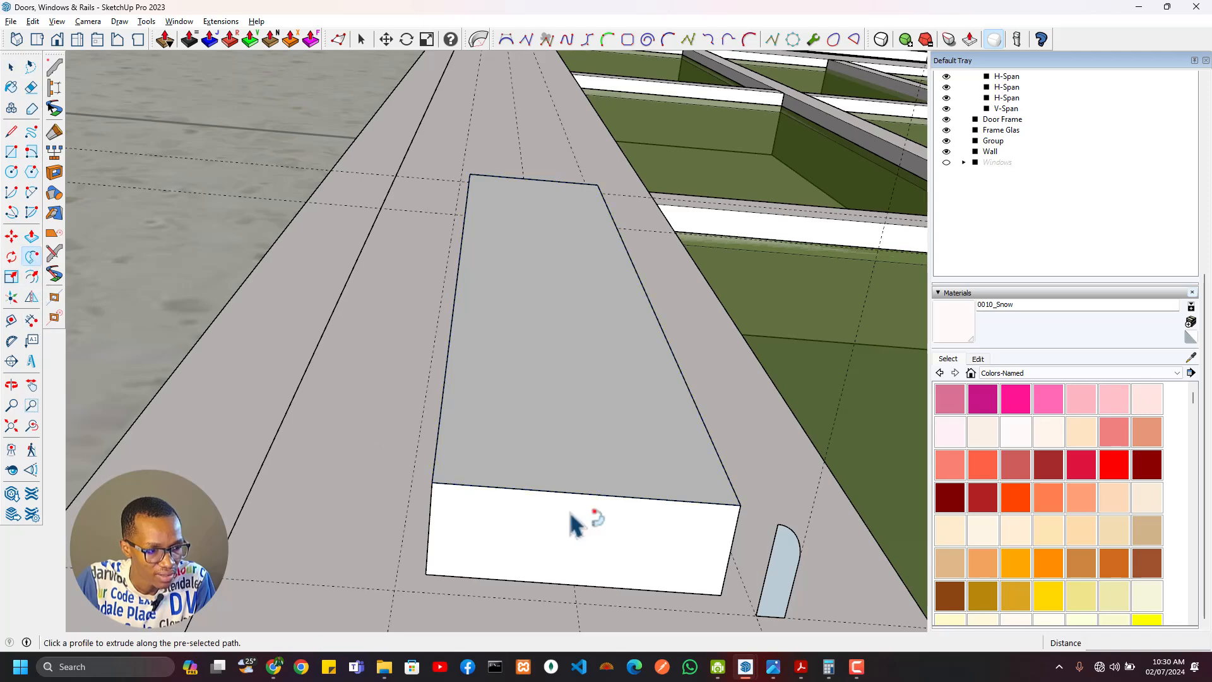
click(785, 571)
middle_drag(797, 585, 703, 466)
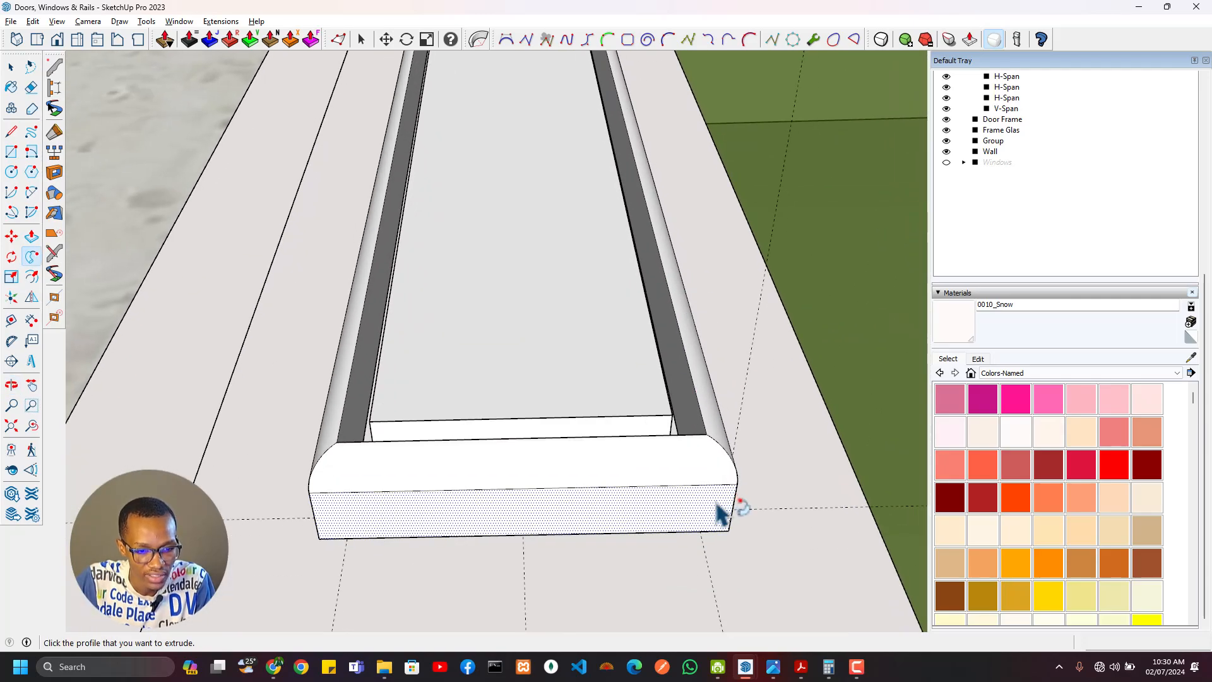
middle_drag(709, 533, 688, 379)
key(space)
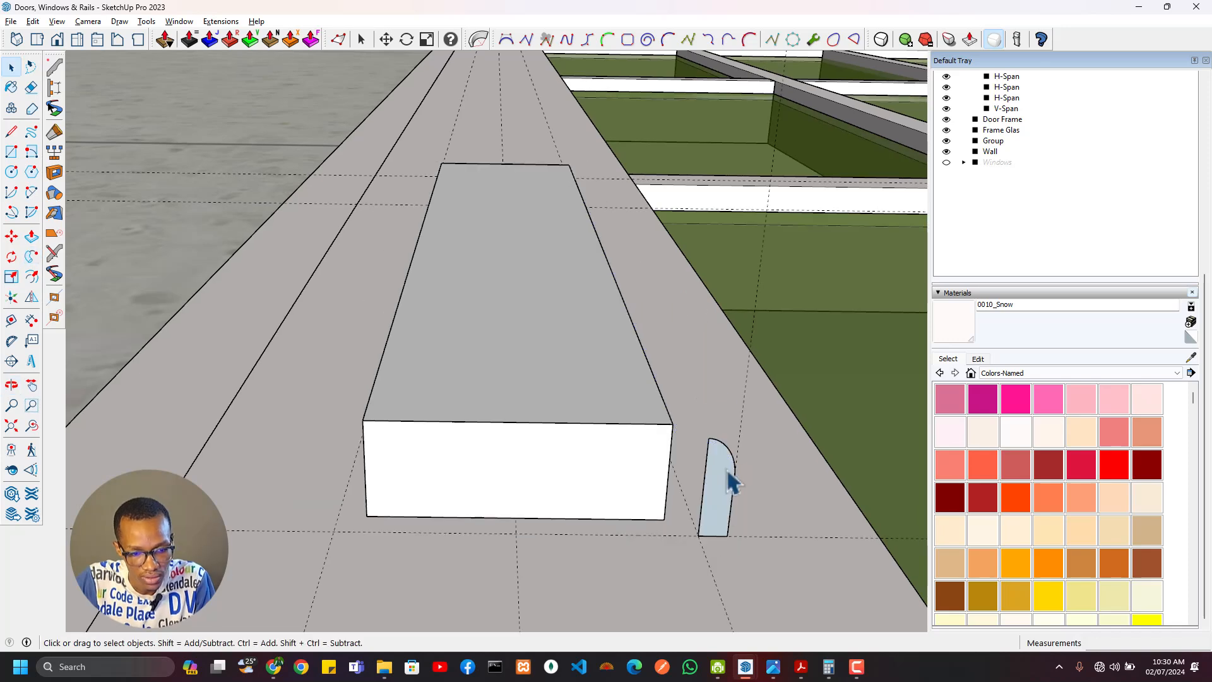
Step: Move the rounded profile from its top inner corner to the lock plate's lower front corner
key(m)
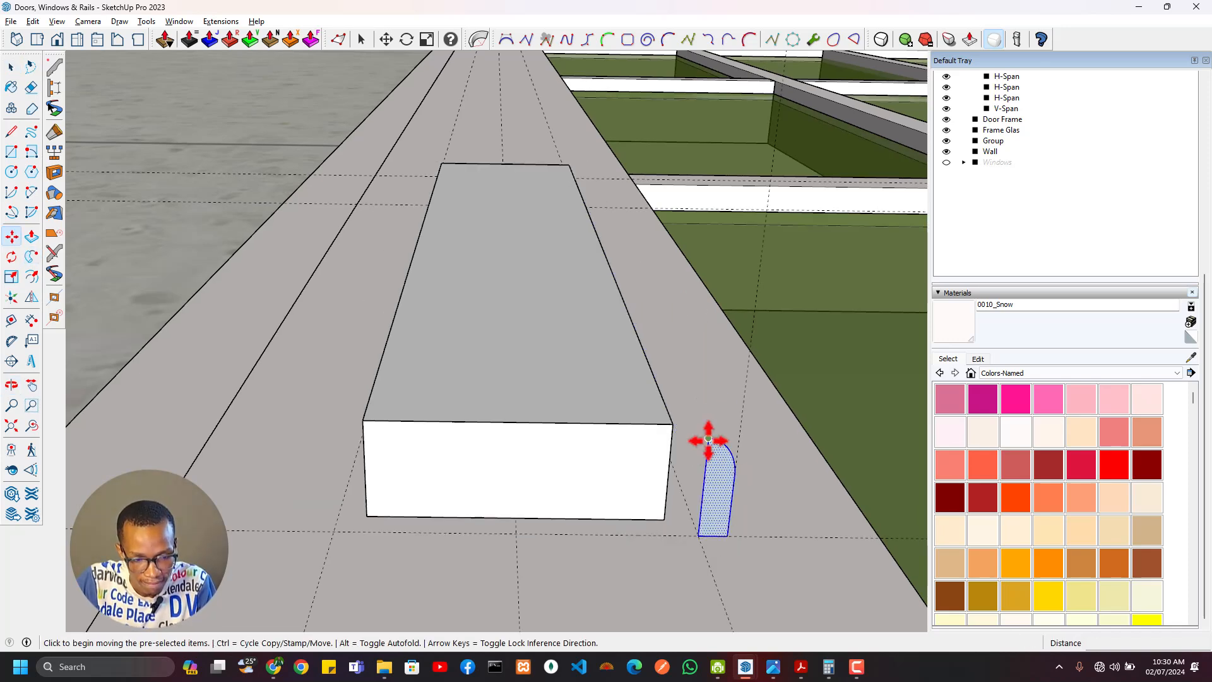
click(707, 438)
click(673, 424)
key(space)
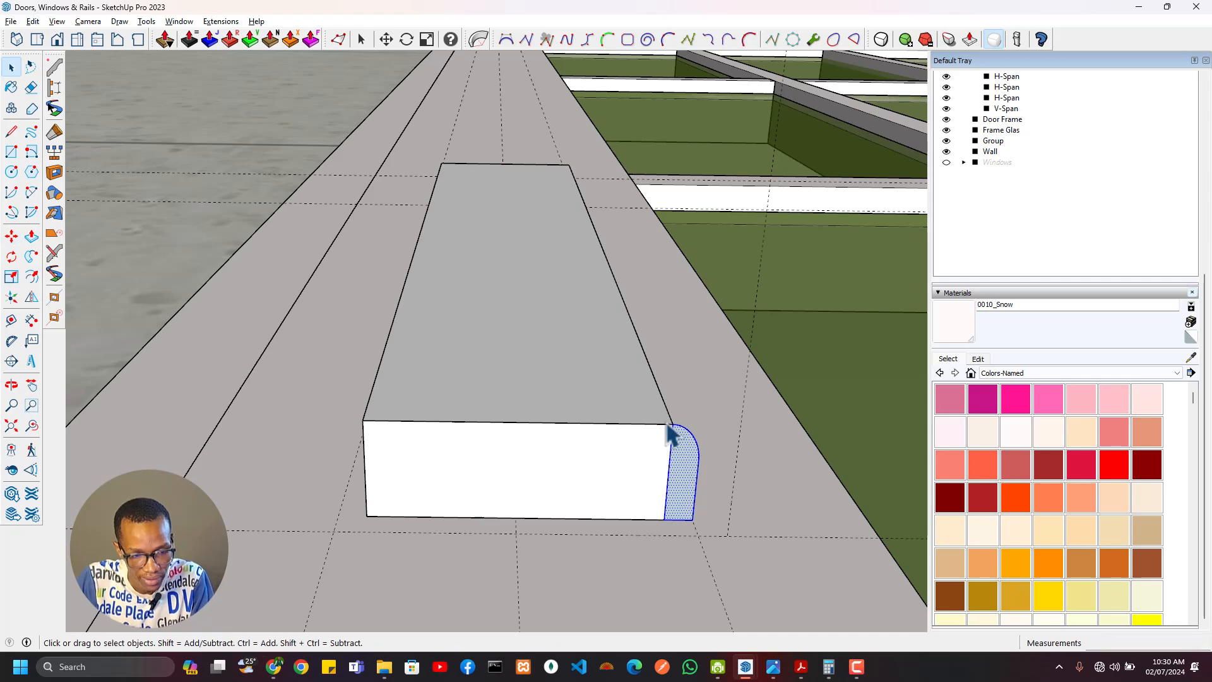
Step: Sweep the rounded profile around the lock plate's pasted front outline with Follow Me, using only the outline edges as the path
click(671, 426)
ctrl+click(673, 436)
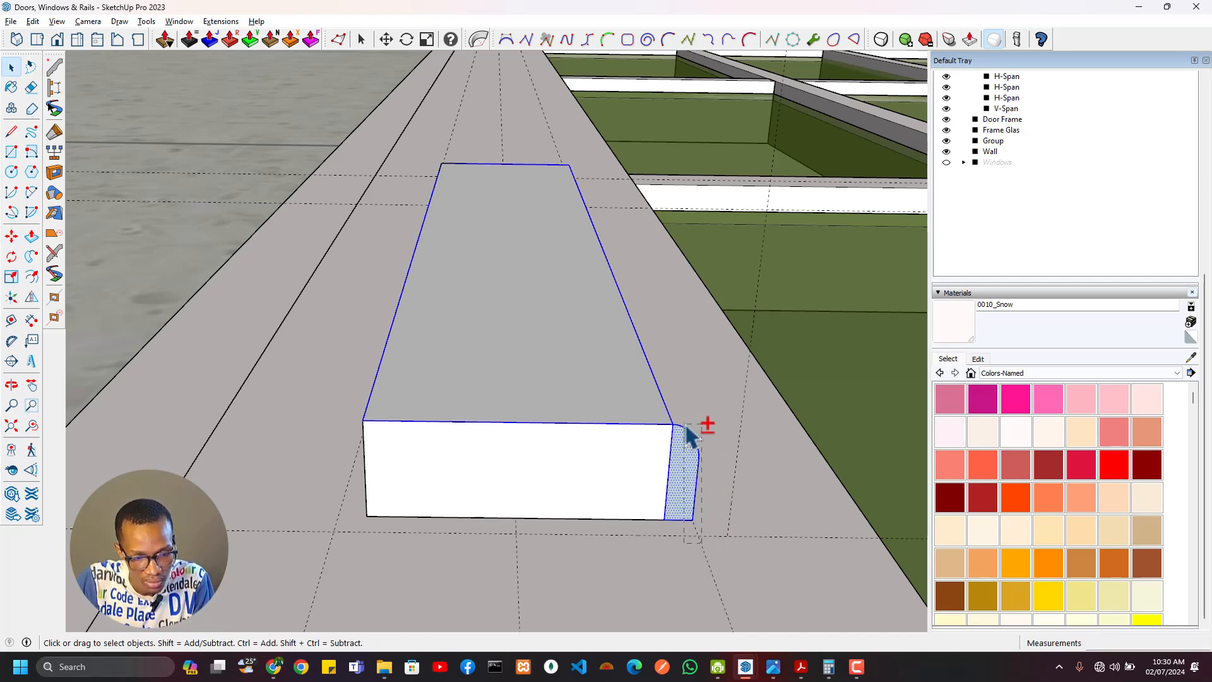
shift+click(707, 470)
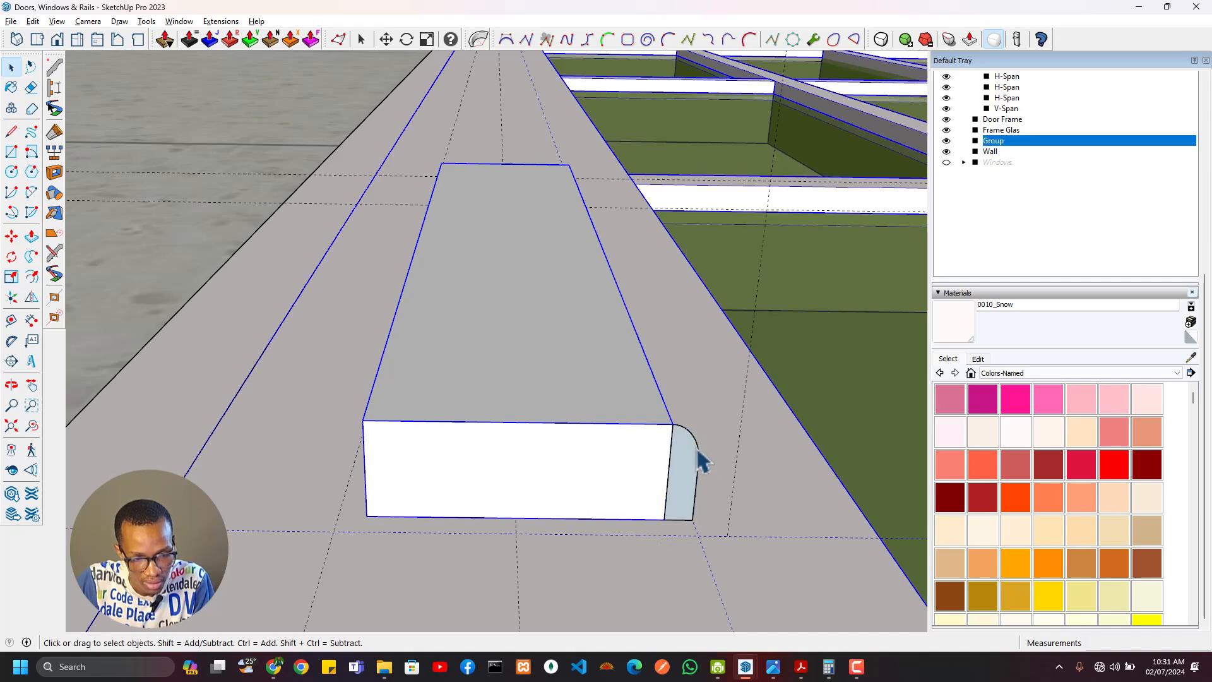
shift+click(707, 432)
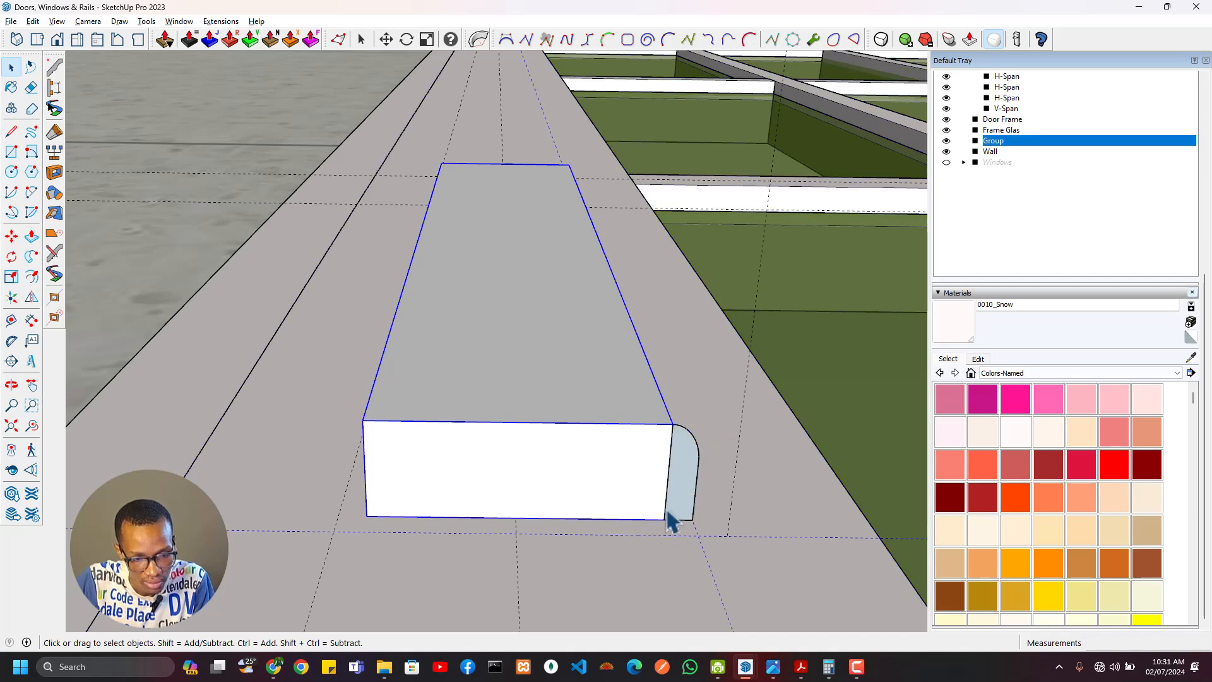
ctrl+click(656, 429)
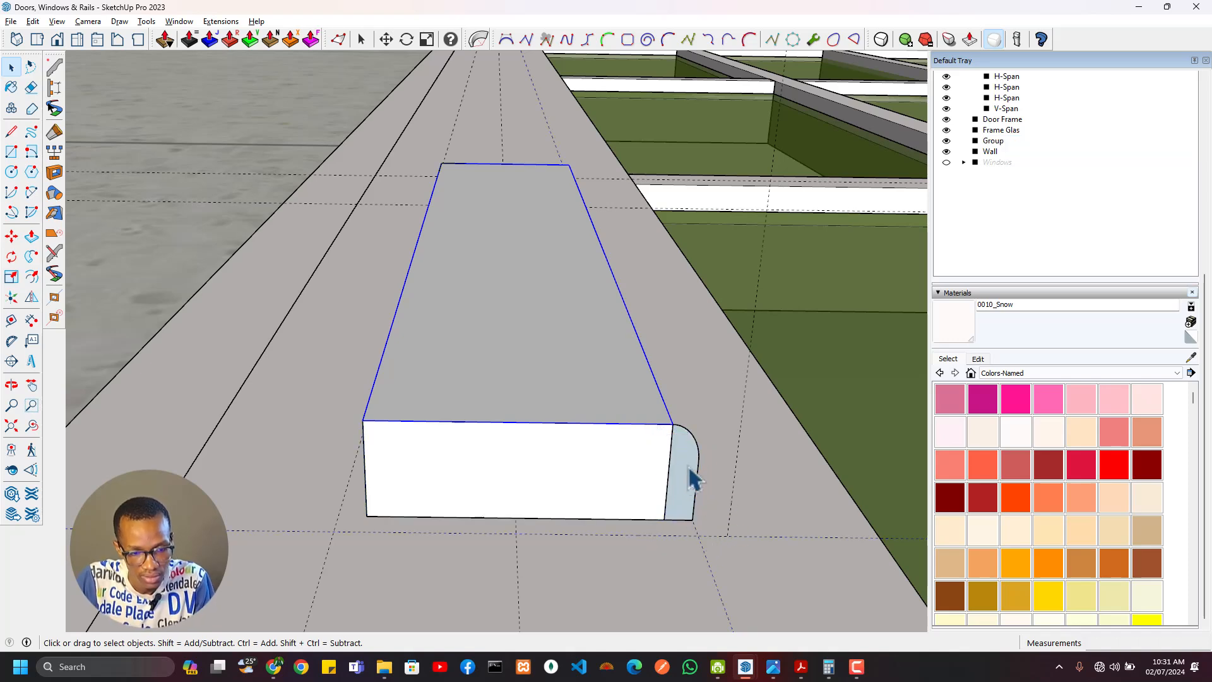
click(31, 256)
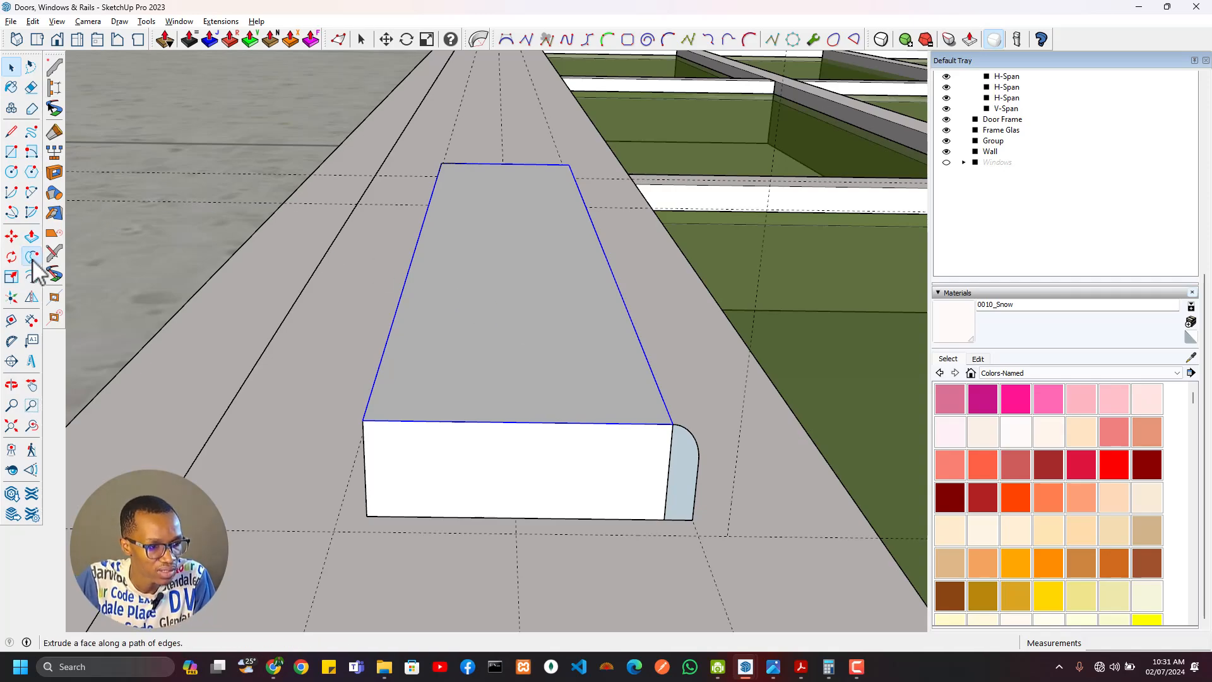
click(678, 475)
middle_drag(688, 474, 325, 291)
scroll(505, 210, up, 3)
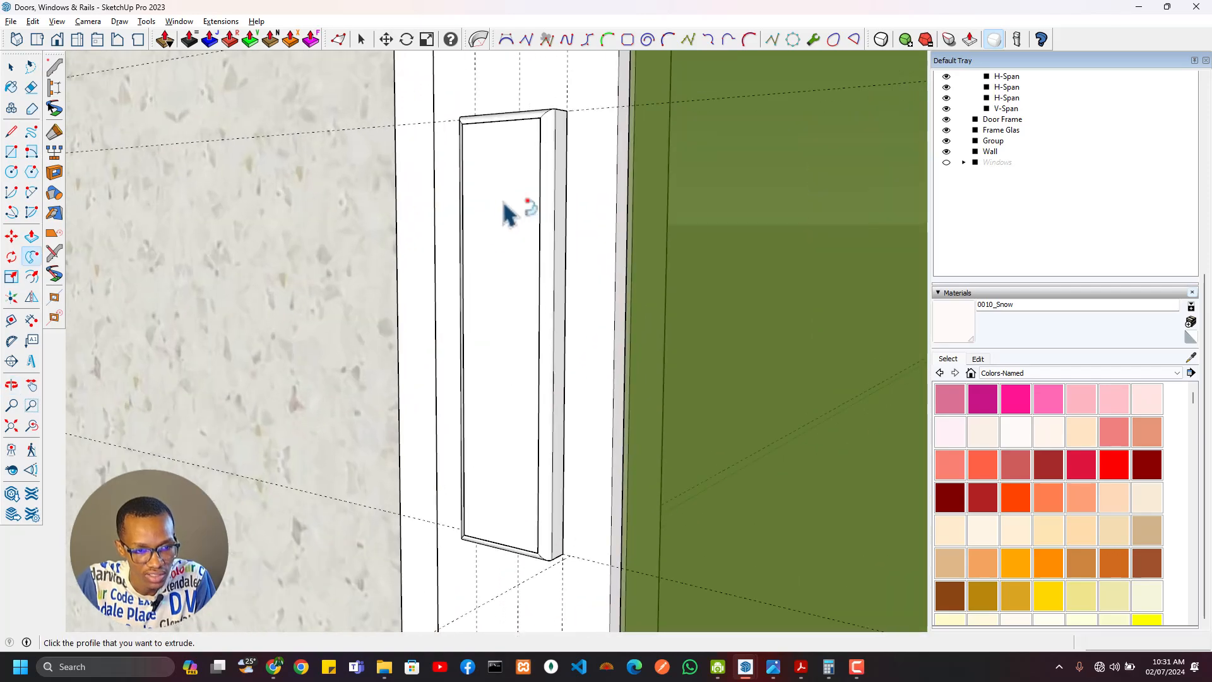
Step: Select the plate group inside the swept border and check the door handle in the Acrobat PDF section drawing
middle_drag(505, 211, 549, 141)
key(space)
click(549, 141)
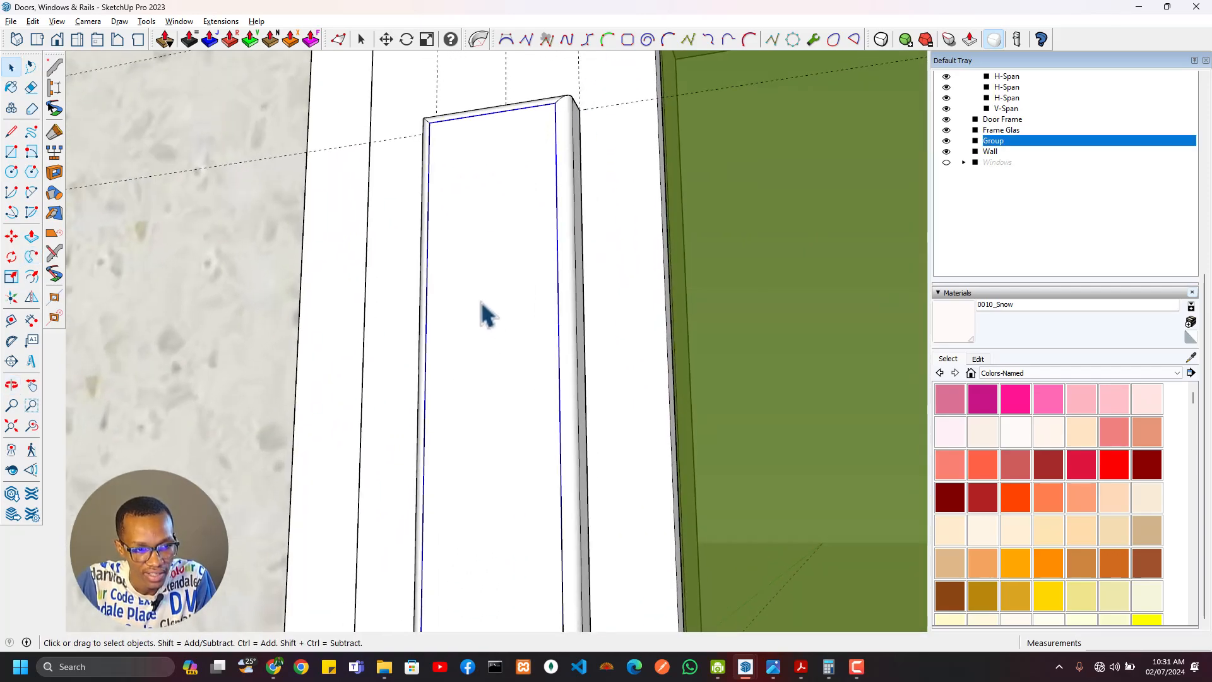
scroll(489, 303, down, 5)
mouse_move(492, 289)
middle_down()
mouse_move(514, 265)
mouse_move(532, 278)
middle_up()
key(alt+Tab)
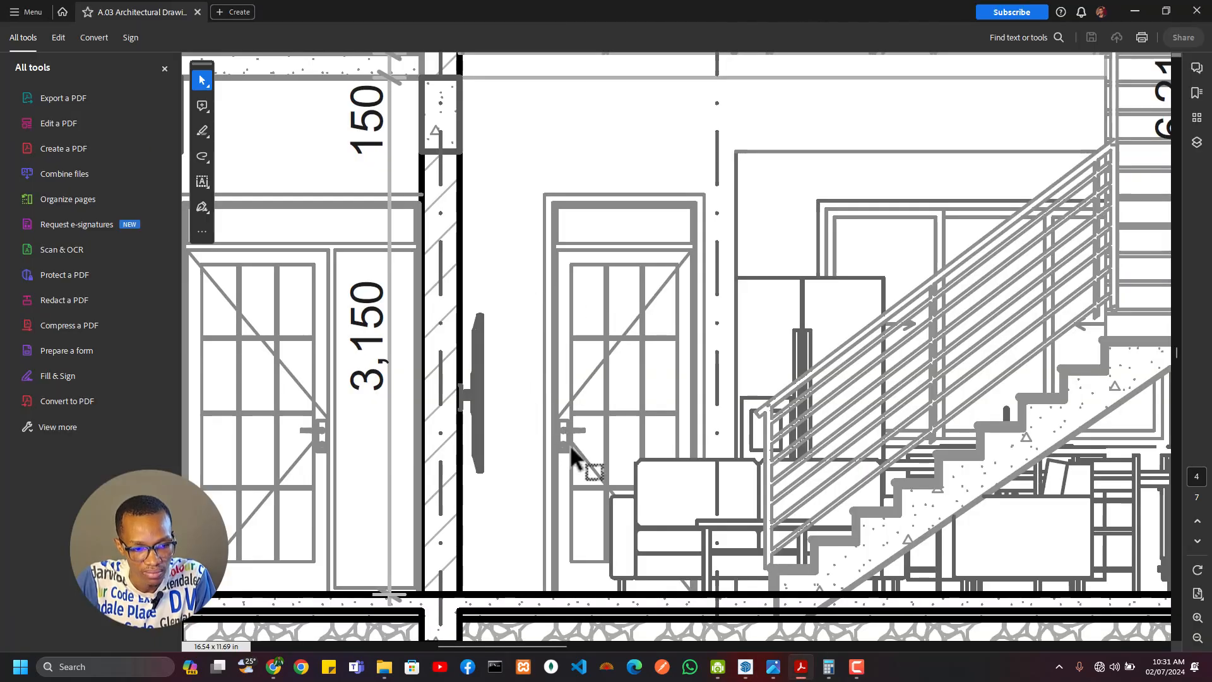
key(alt+Tab)
Step: Place a horizontal guide 35 mm below the upper inner edge of the lock plate
key(t)
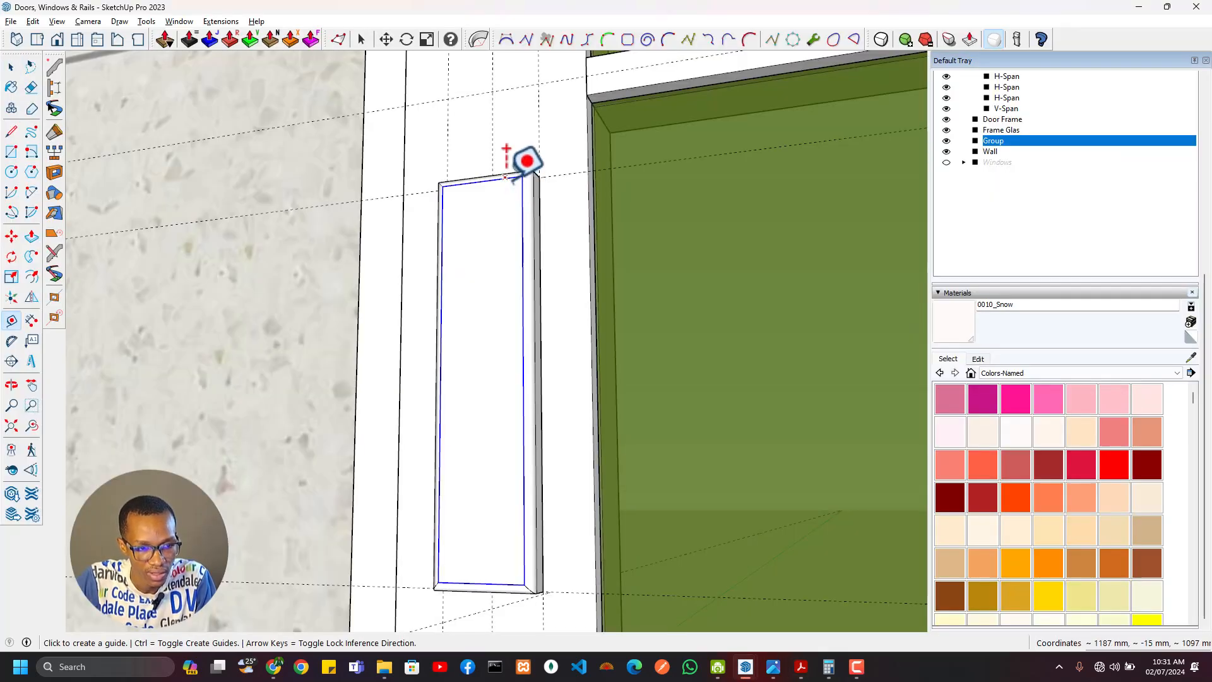
click(506, 180)
key(Escape)
scroll(521, 180, up, 2)
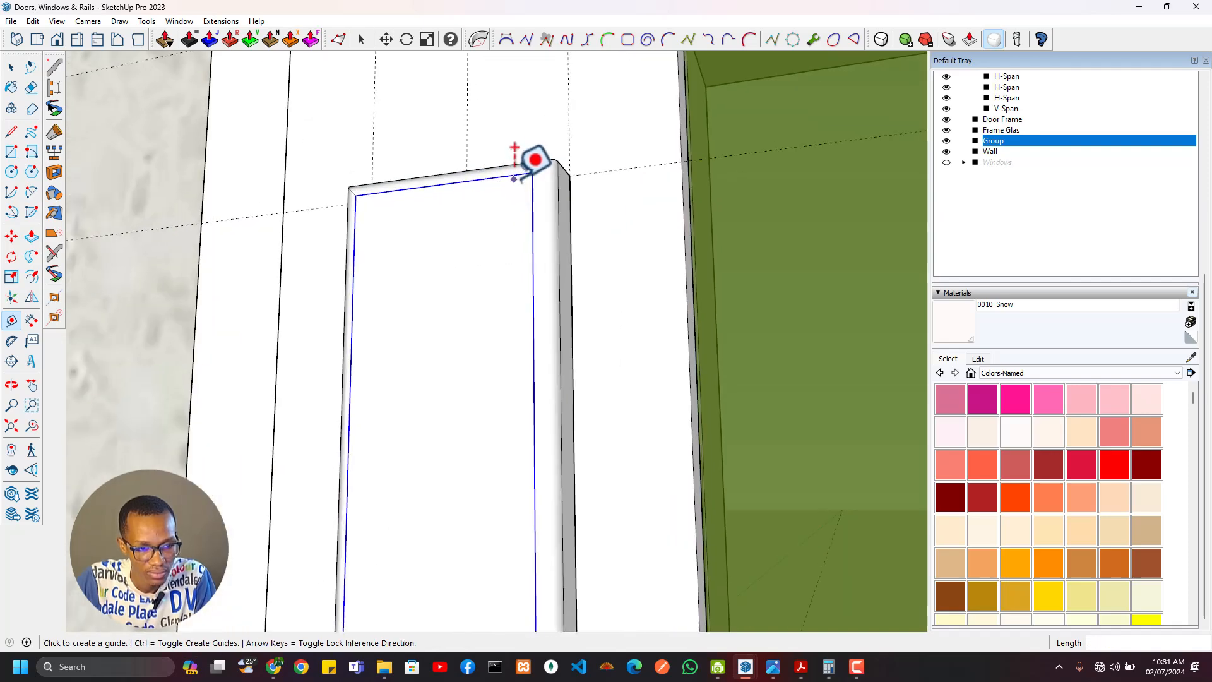
click(516, 175)
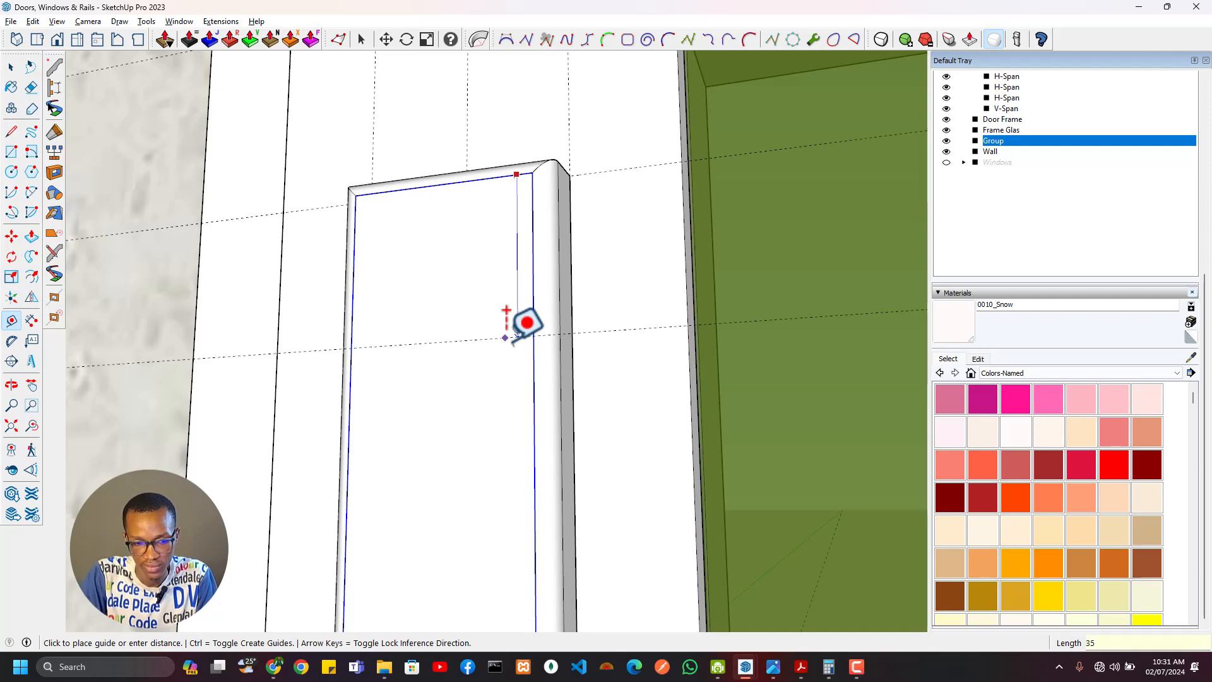
key(Return)
Step: Place a second horizontal guide 15 mm below the first one across the plate
scroll(465, 315, down, 5)
shift+middle_drag(473, 360, 477, 270)
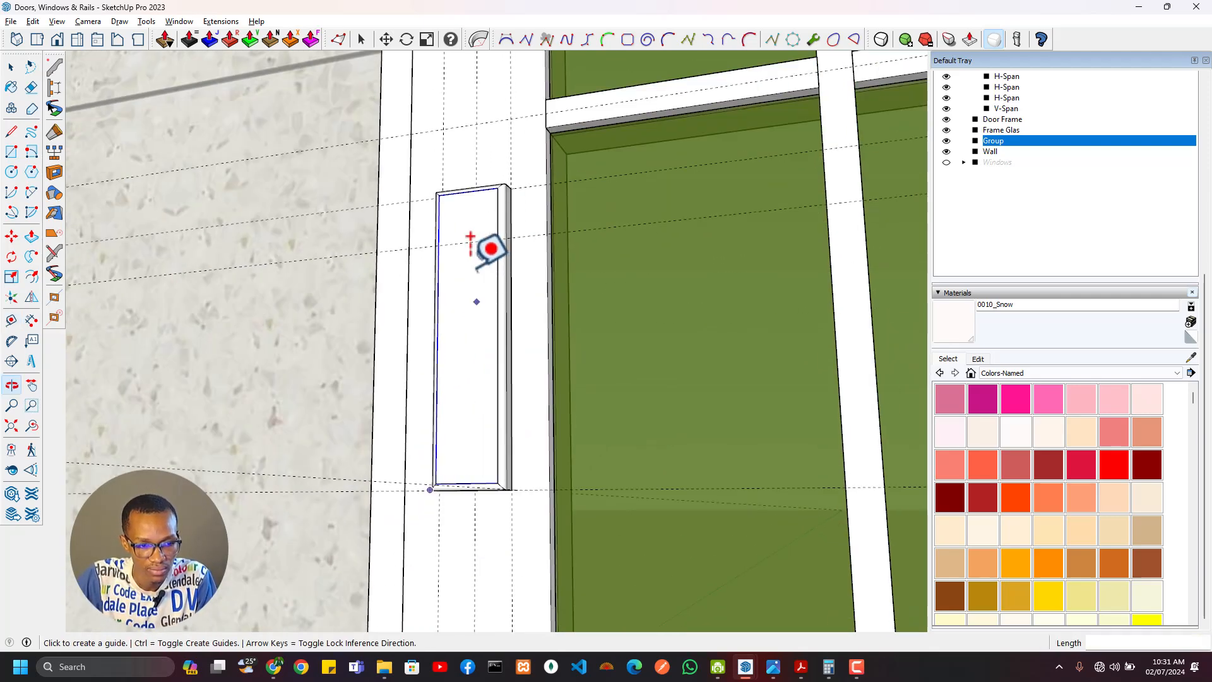
scroll(470, 237, up, 3)
click(473, 231)
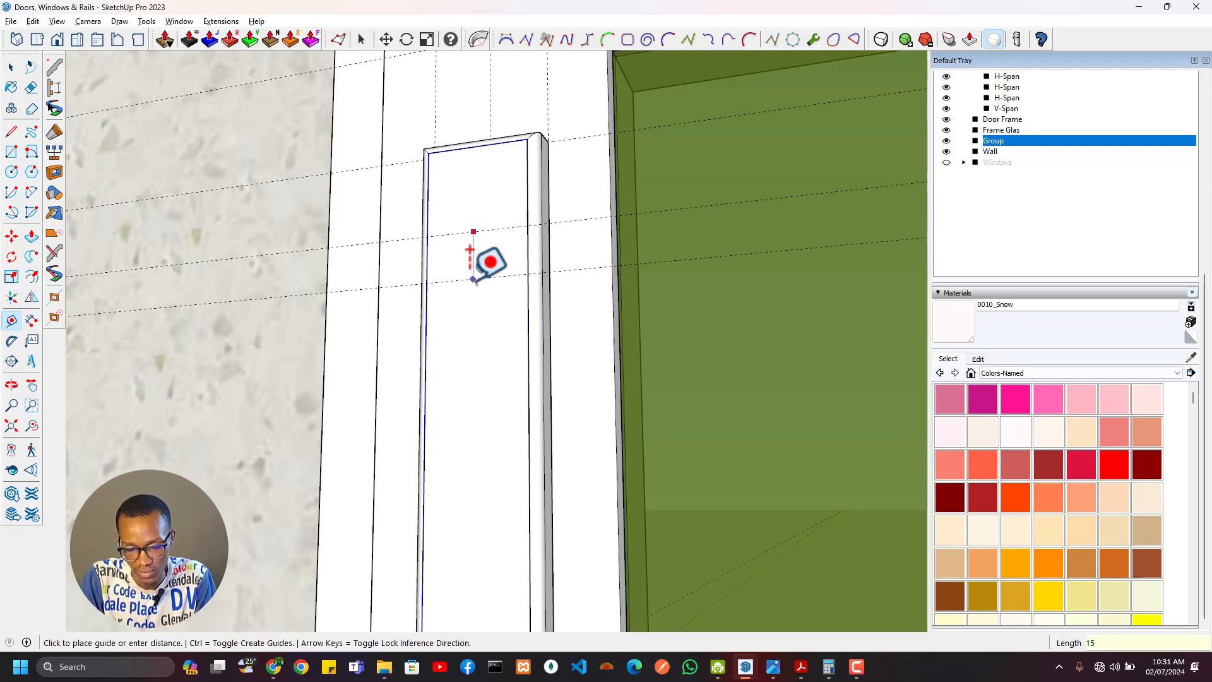
key(BackSpace)
key(Return)
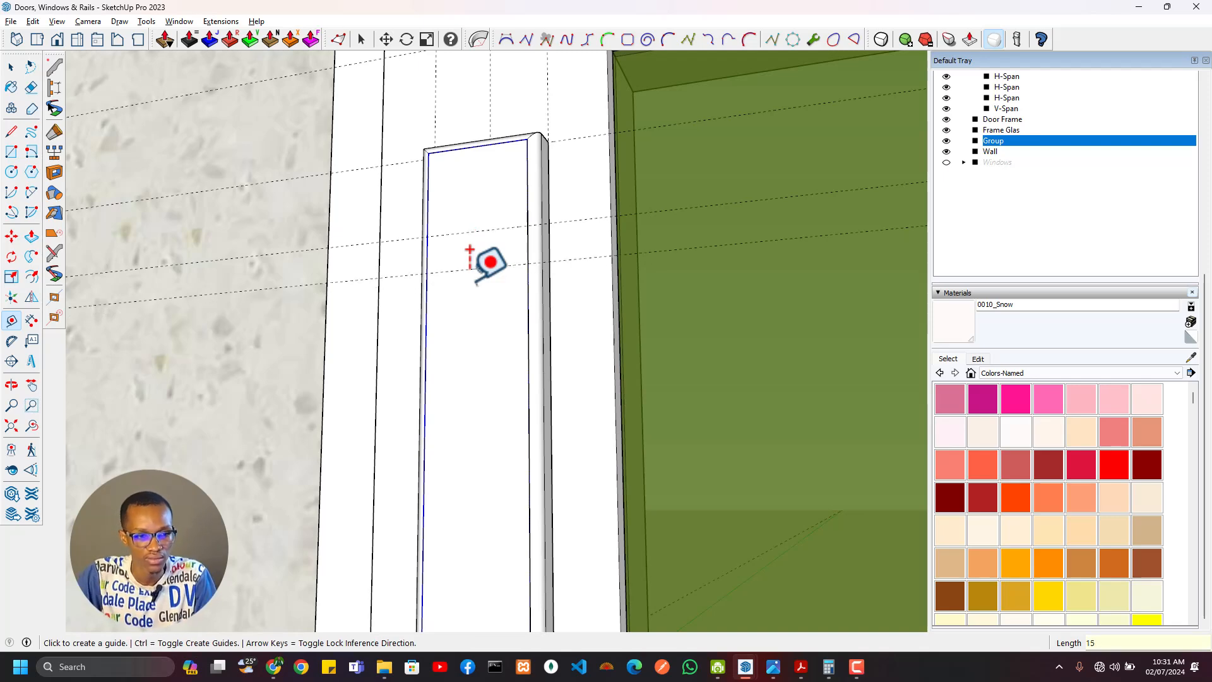
scroll(473, 250, up, 2)
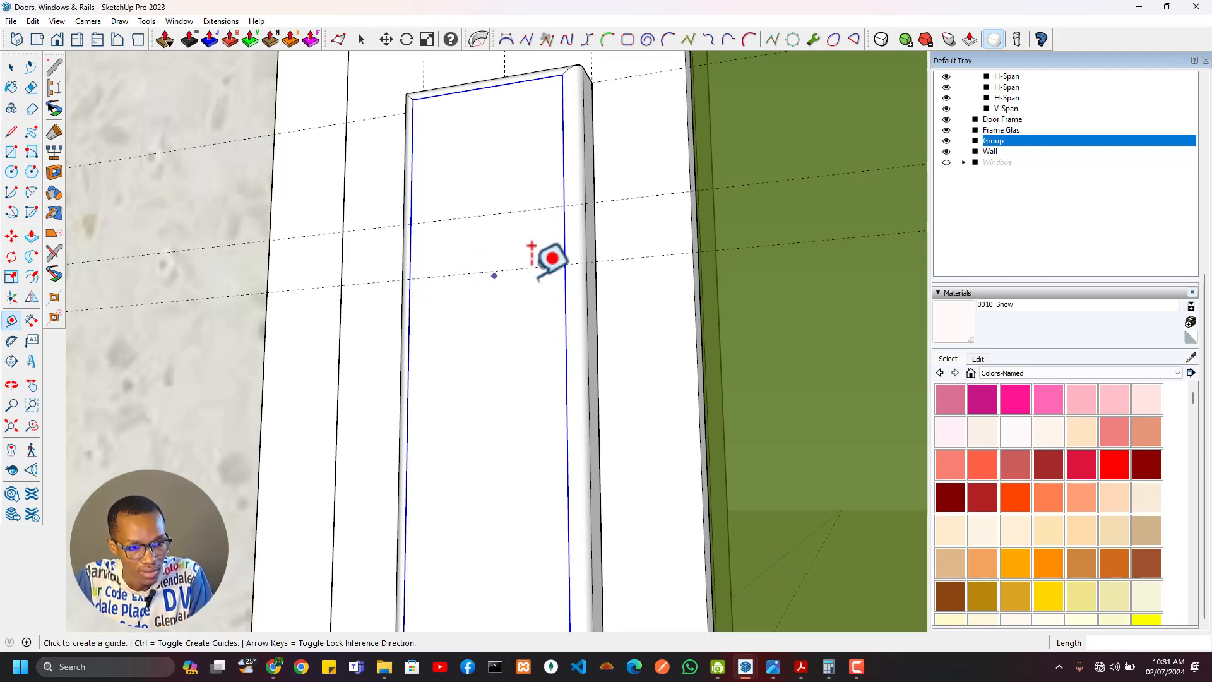
Step: Offset a vertical guide from the plate's side edge to the midpoint of its upper edge
key(r)
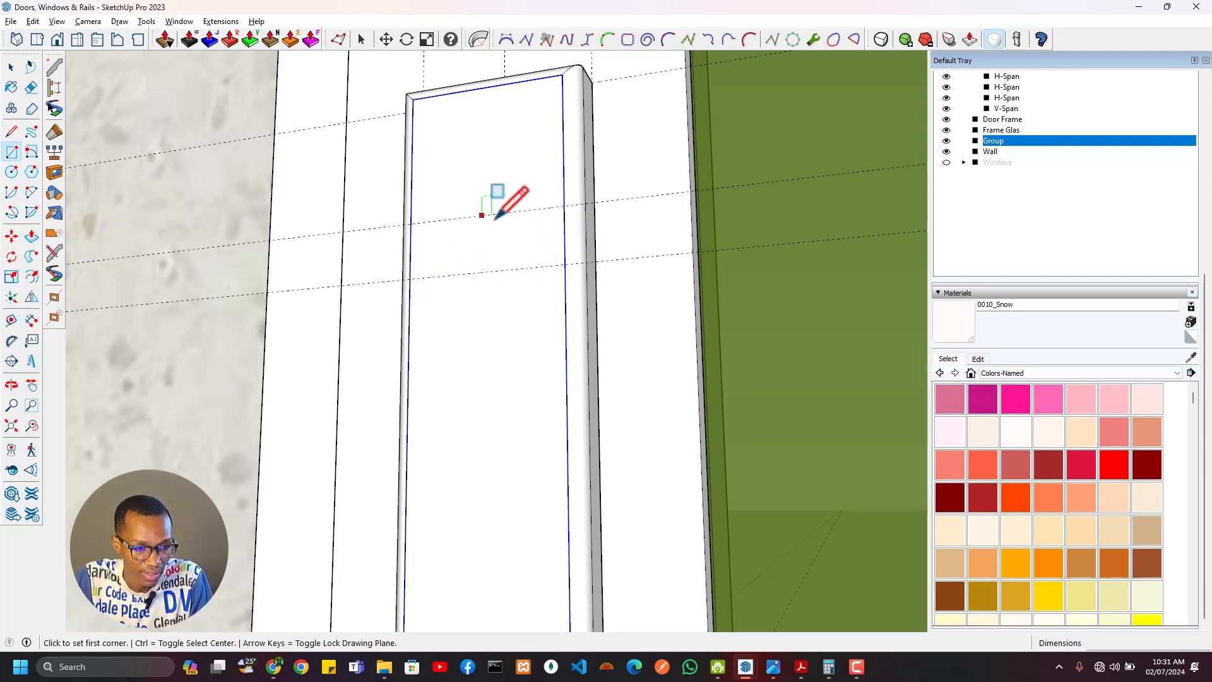
key(t)
click(410, 235)
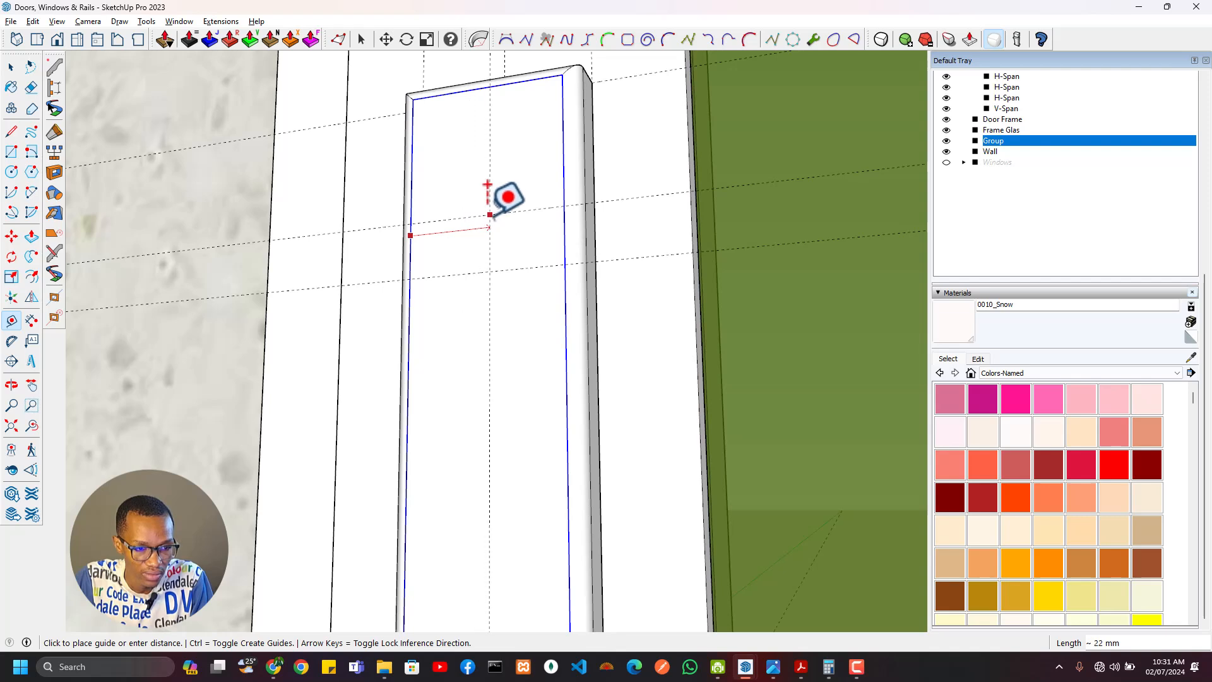
click(486, 87)
key(r)
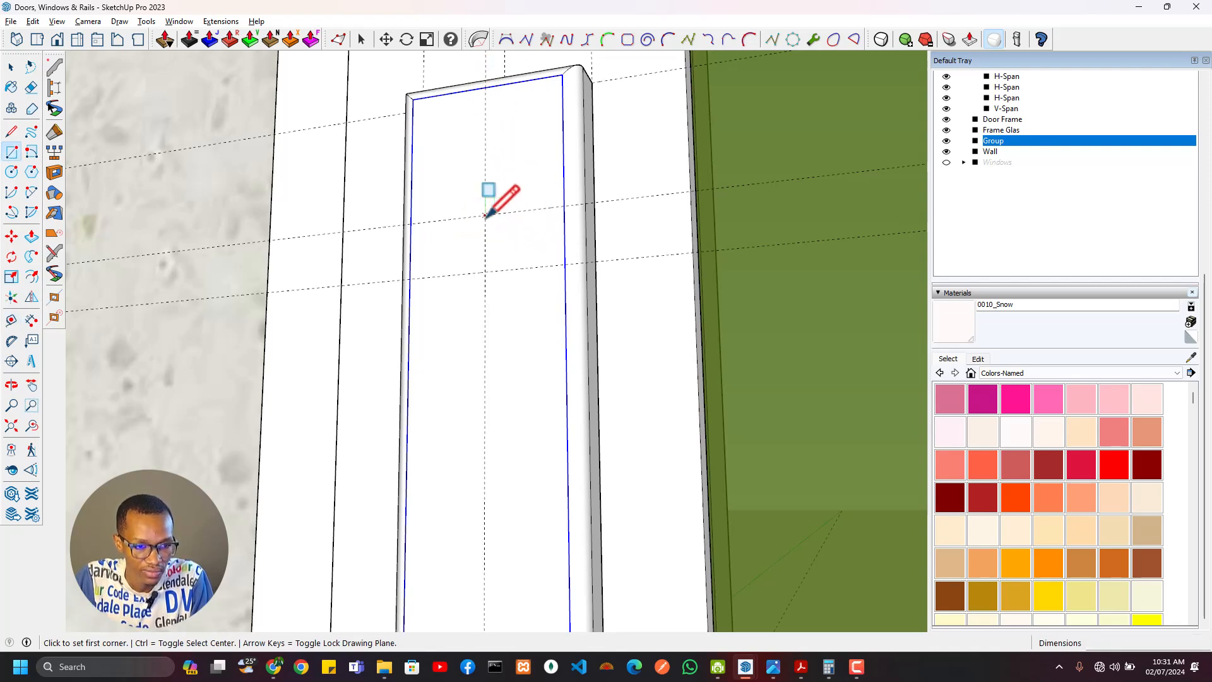
Step: Try vertical guides offset 15 mm and 5 mm from the plate's centre guide
key(t)
click(485, 200)
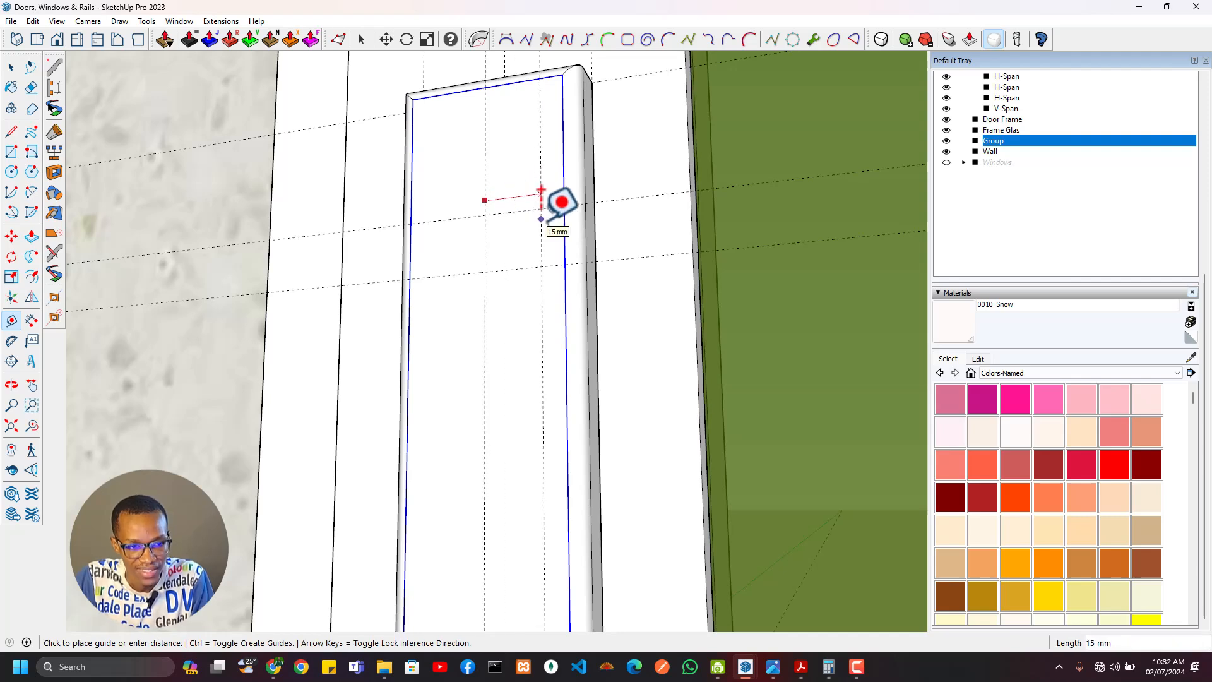
click(541, 189)
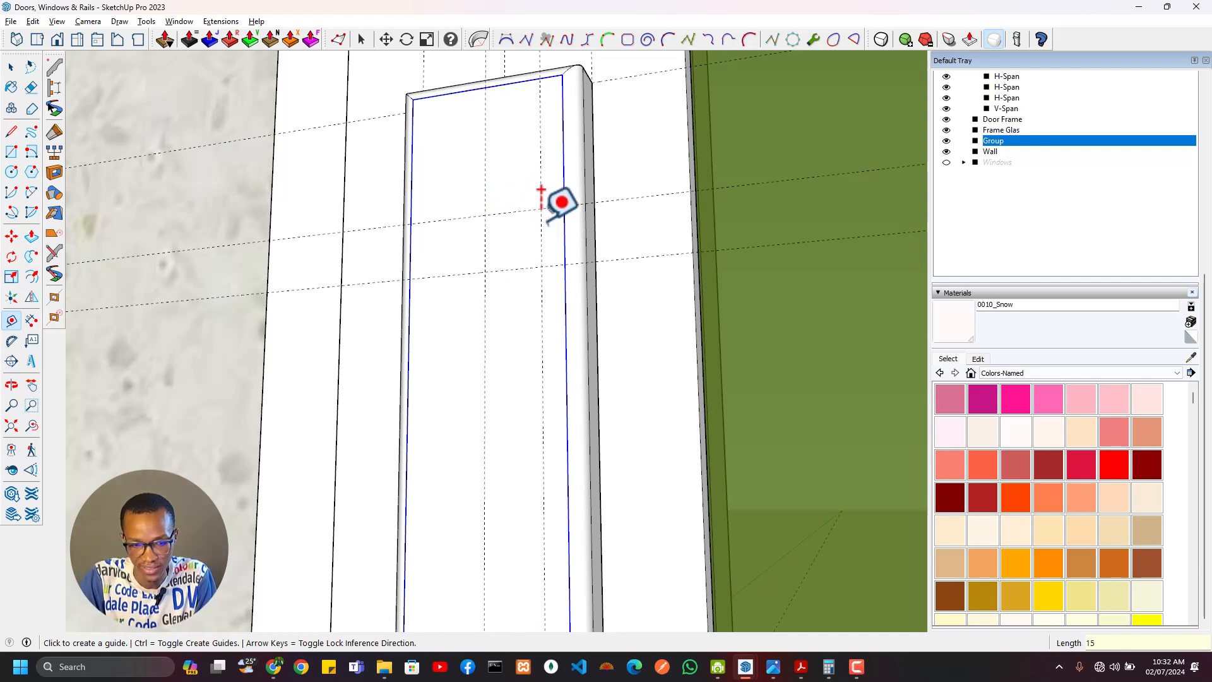
click(485, 232)
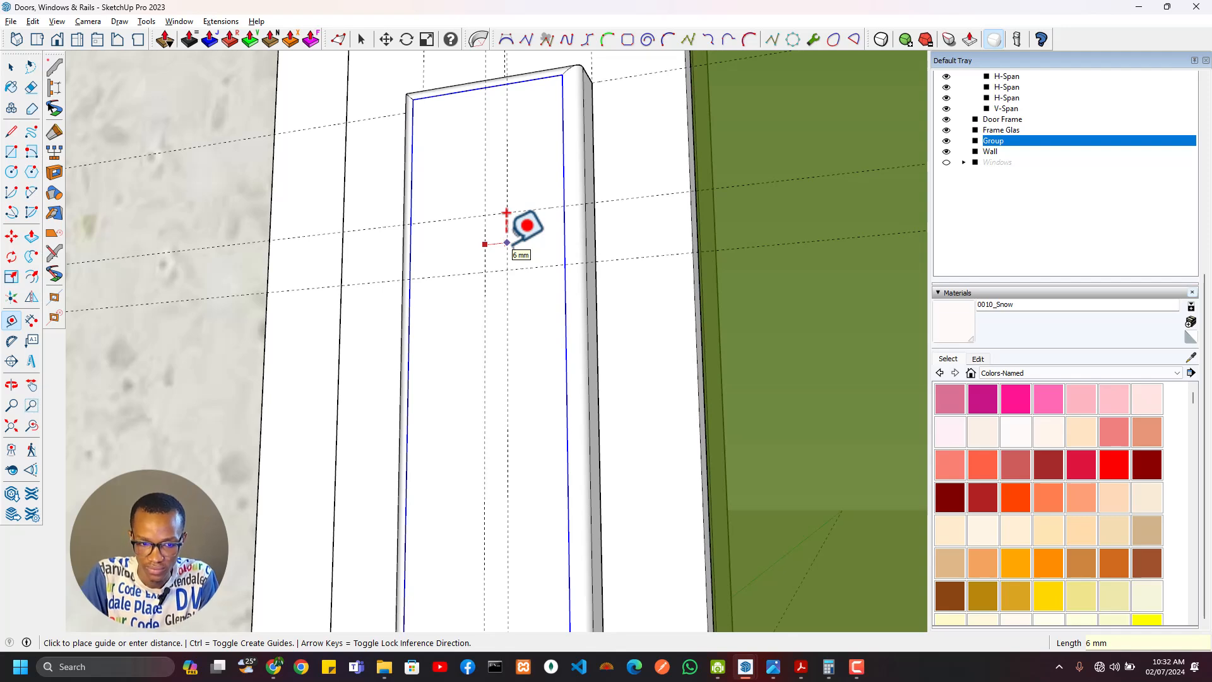
text(5)
key(Return)
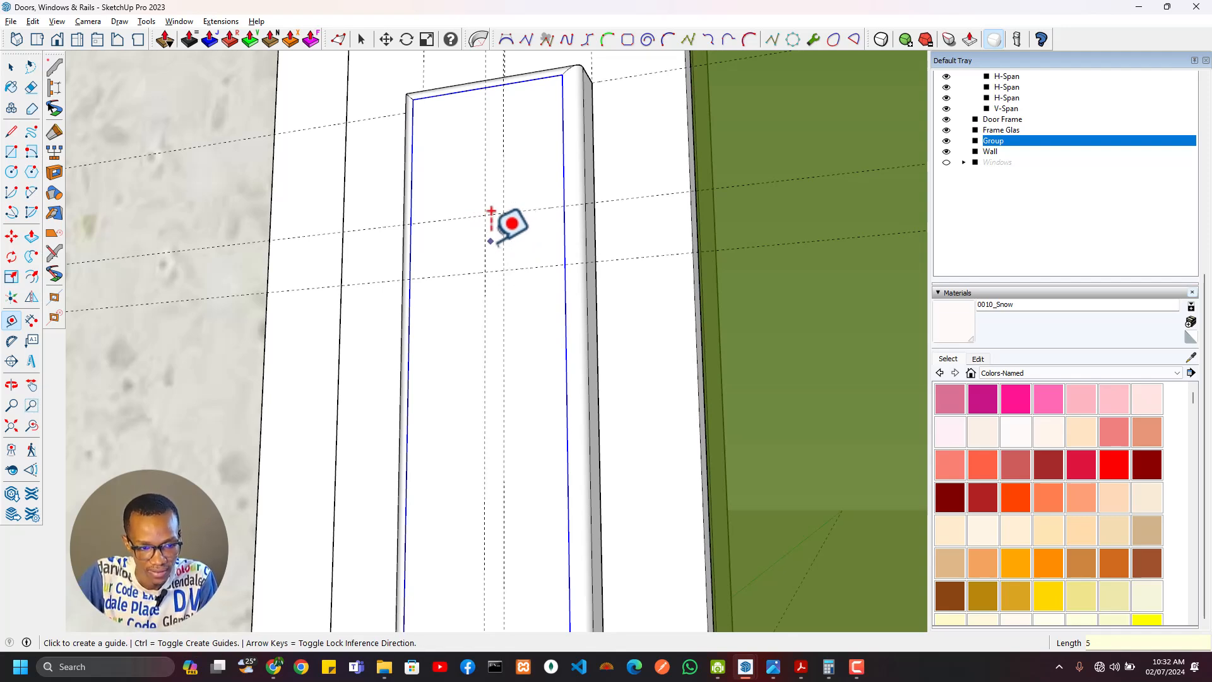
key(ctrl+z)
Step: Place vertical guides 7.5 mm to either side of the plate's centre guide
click(484, 183)
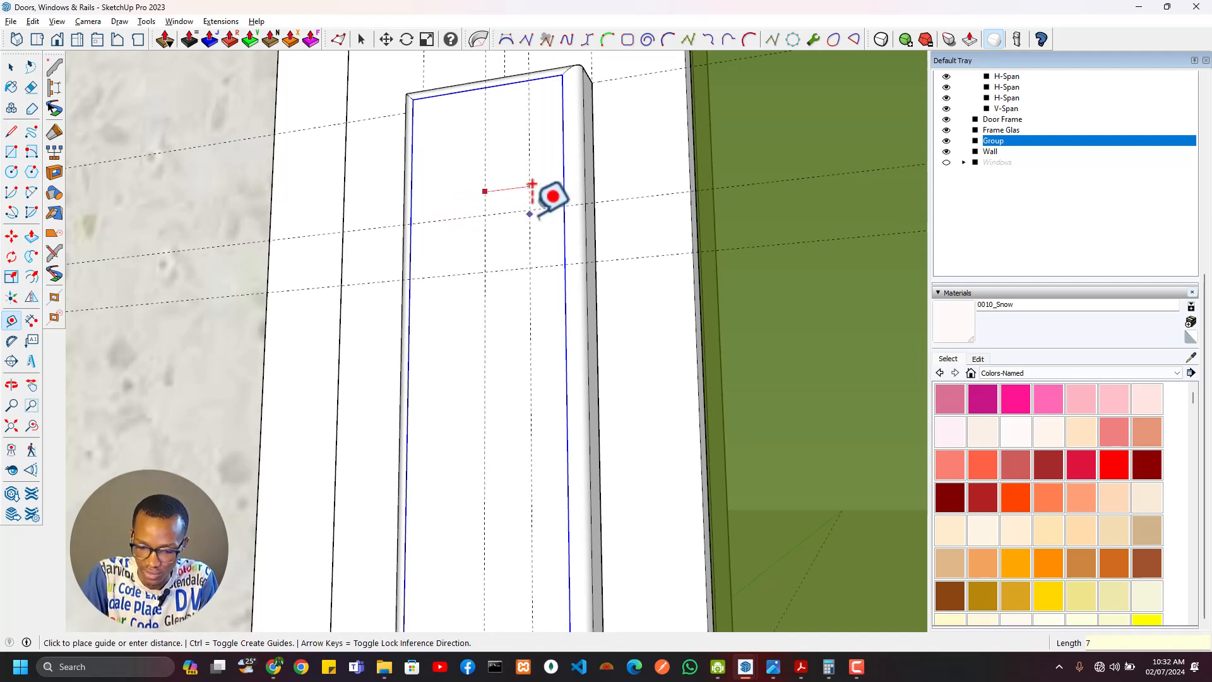
text(5)
key(Return)
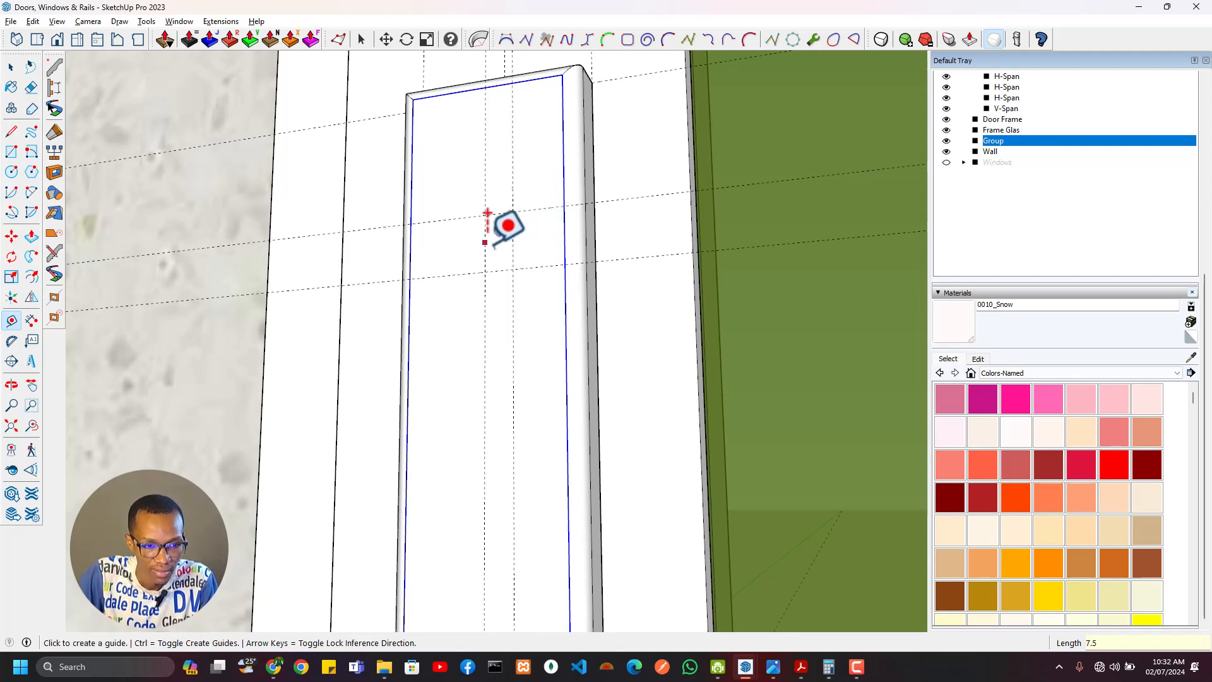
click(484, 211)
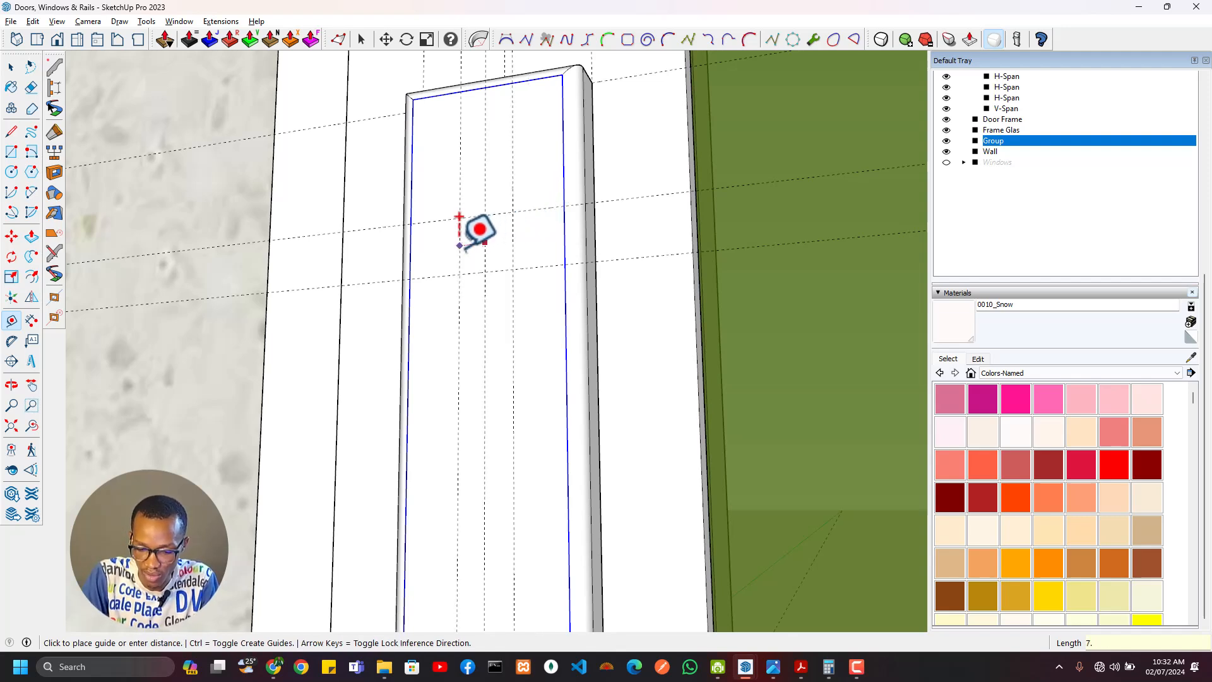
Step: Draw a 15 mm square on the plate face between the crossing horizontal and vertical guides
key(r)
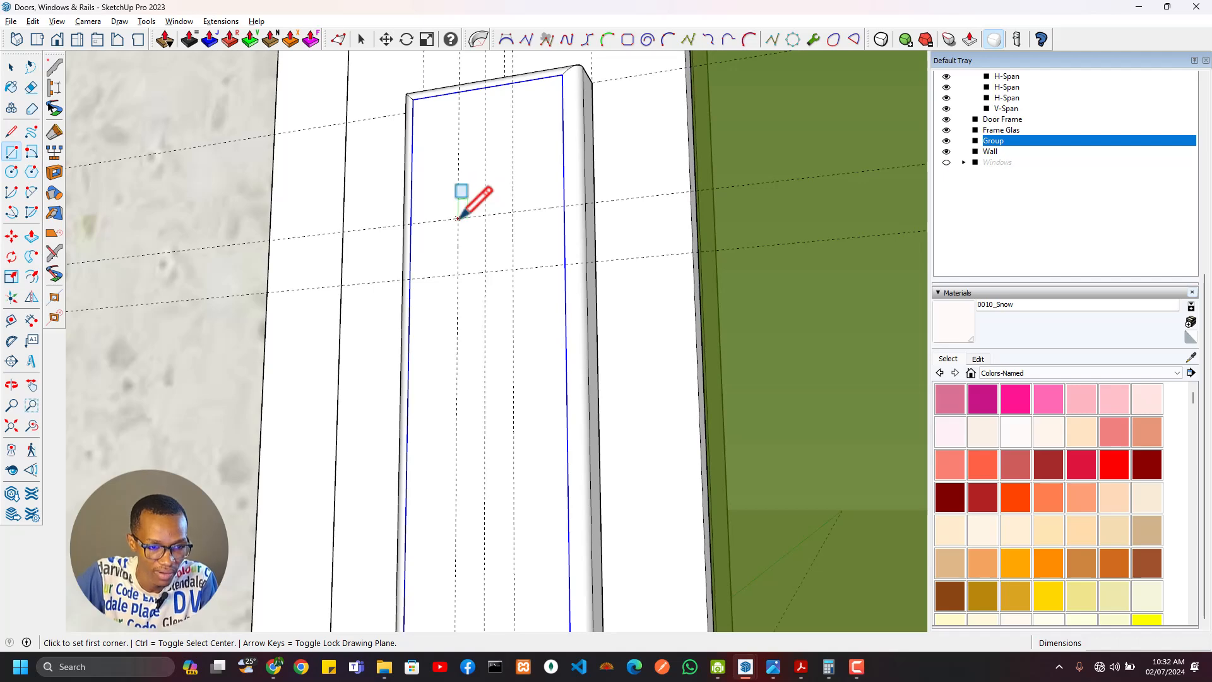
click(459, 218)
click(515, 273)
scroll(523, 325, down, 2)
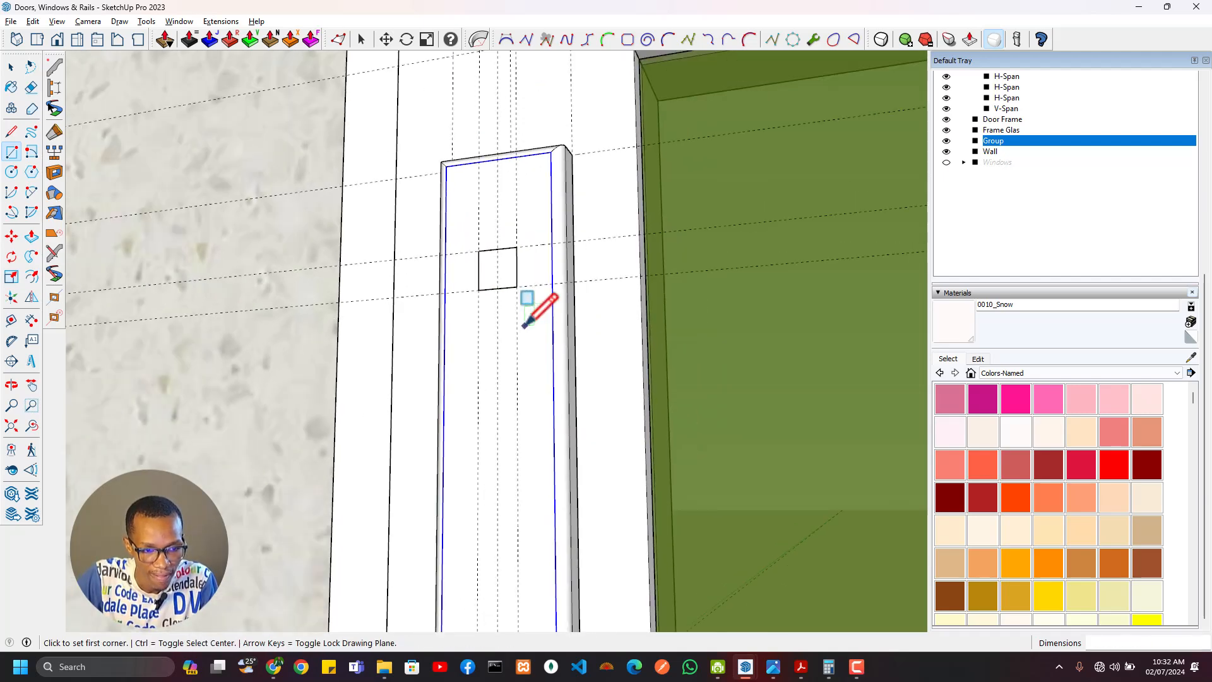
middle_drag(523, 325, 503, 348)
scroll(510, 352, down, 2)
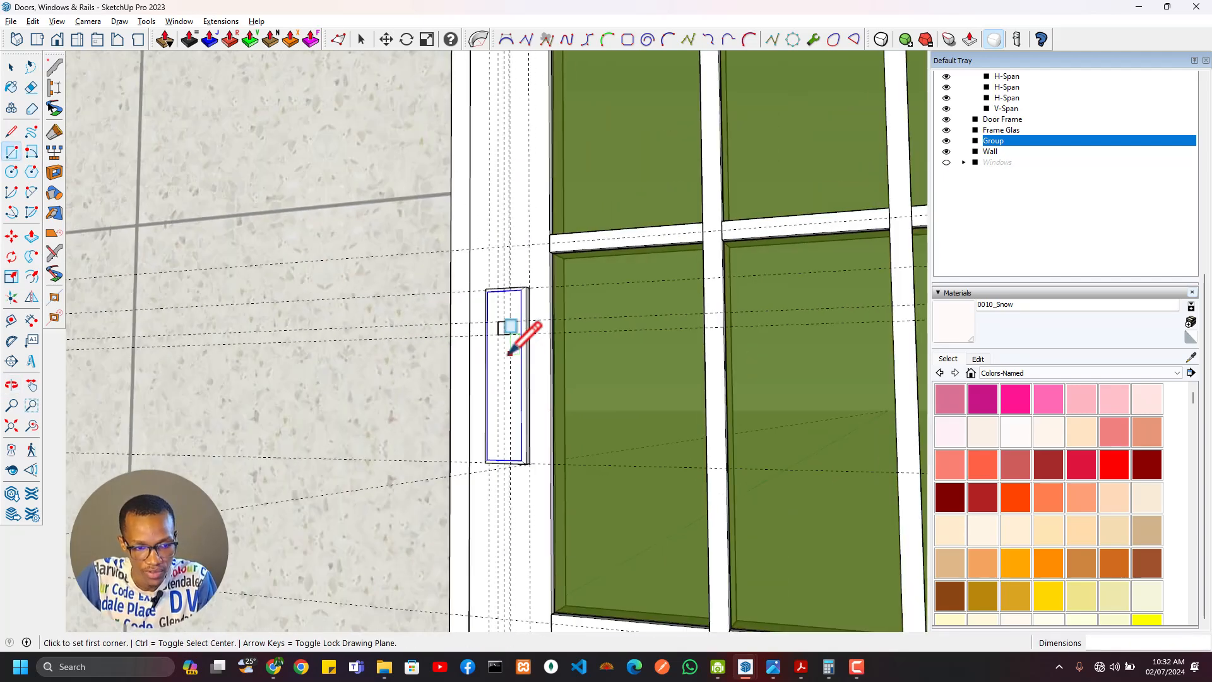
Step: Select the square with its edges and measure its distance from the plate's upper inner edge
scroll(510, 352, up, 4)
key(space)
click(537, 336)
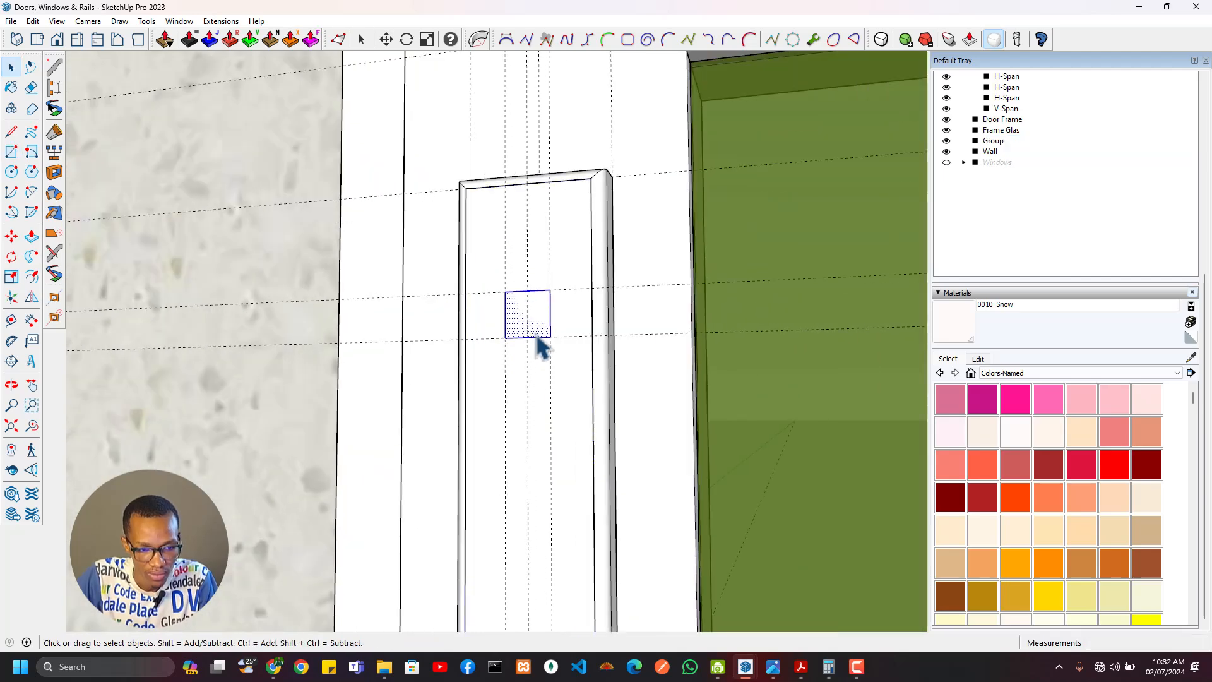
key(m)
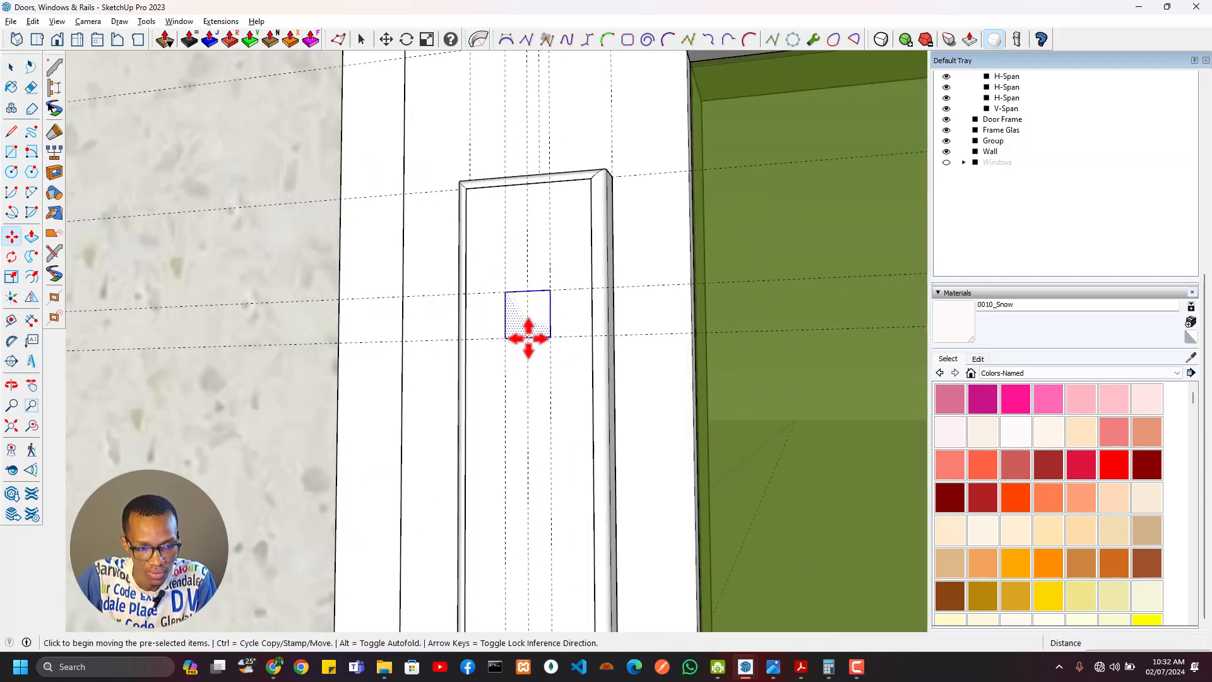
key(t)
click(539, 183)
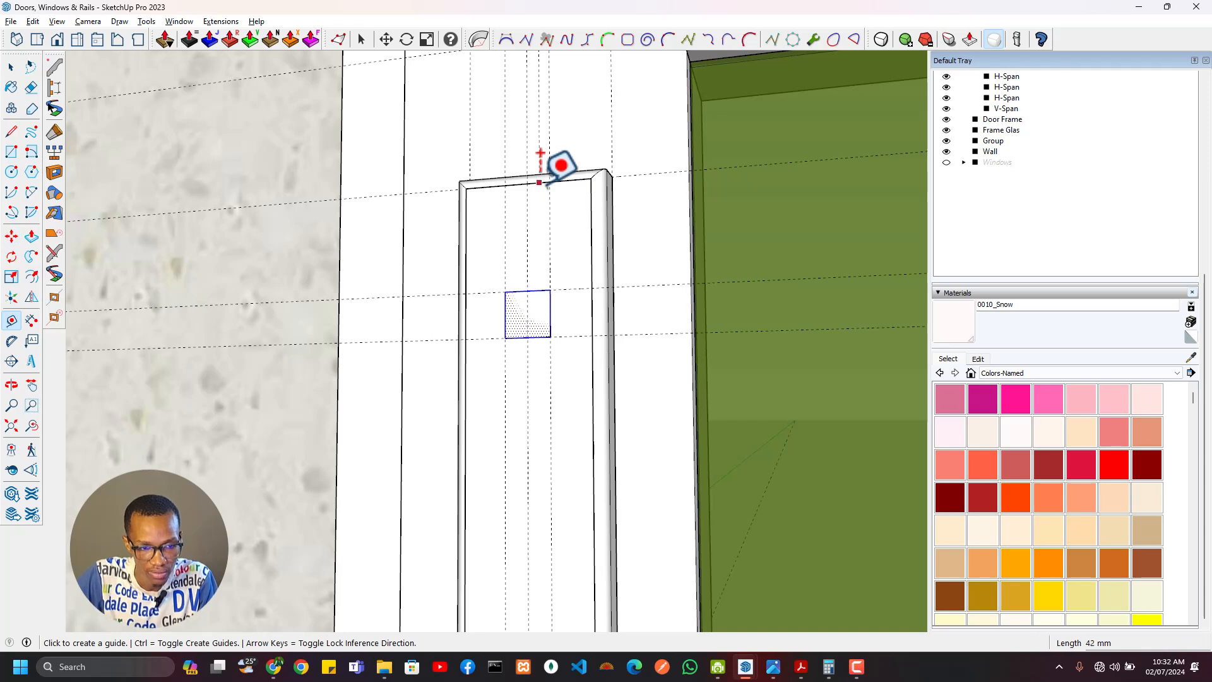
click(538, 183)
click(540, 290)
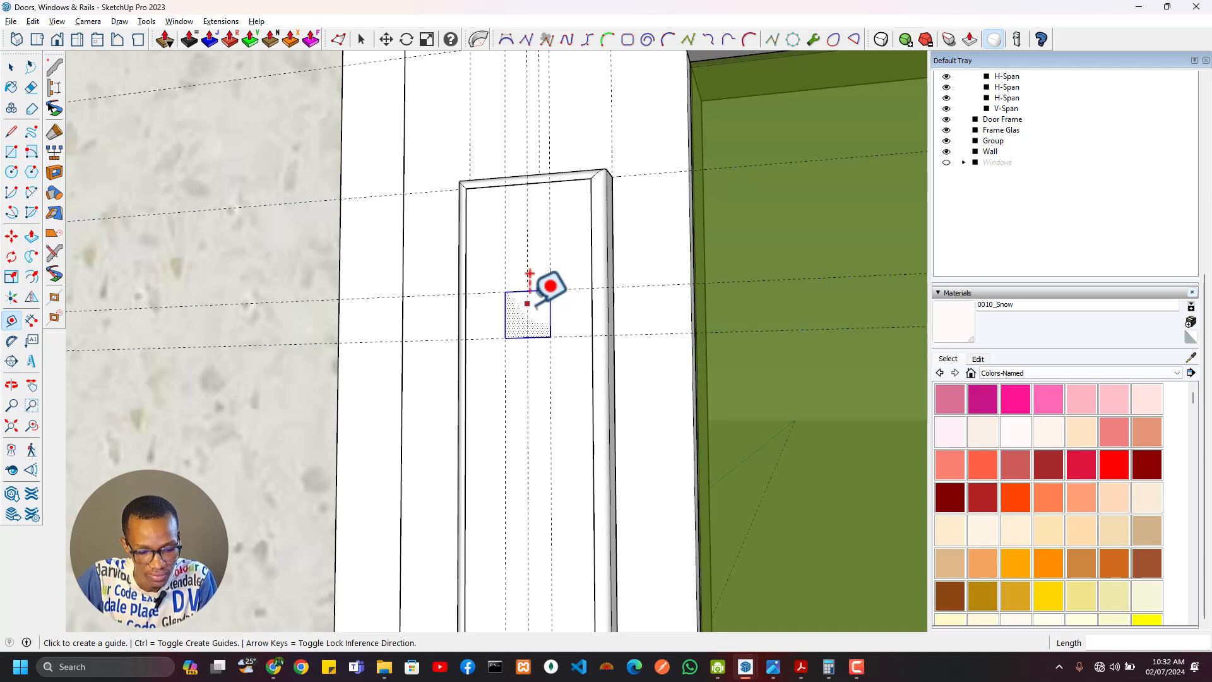
Step: Move the selected square 4 mm straight down along the plate's vertical centre guide
key(m)
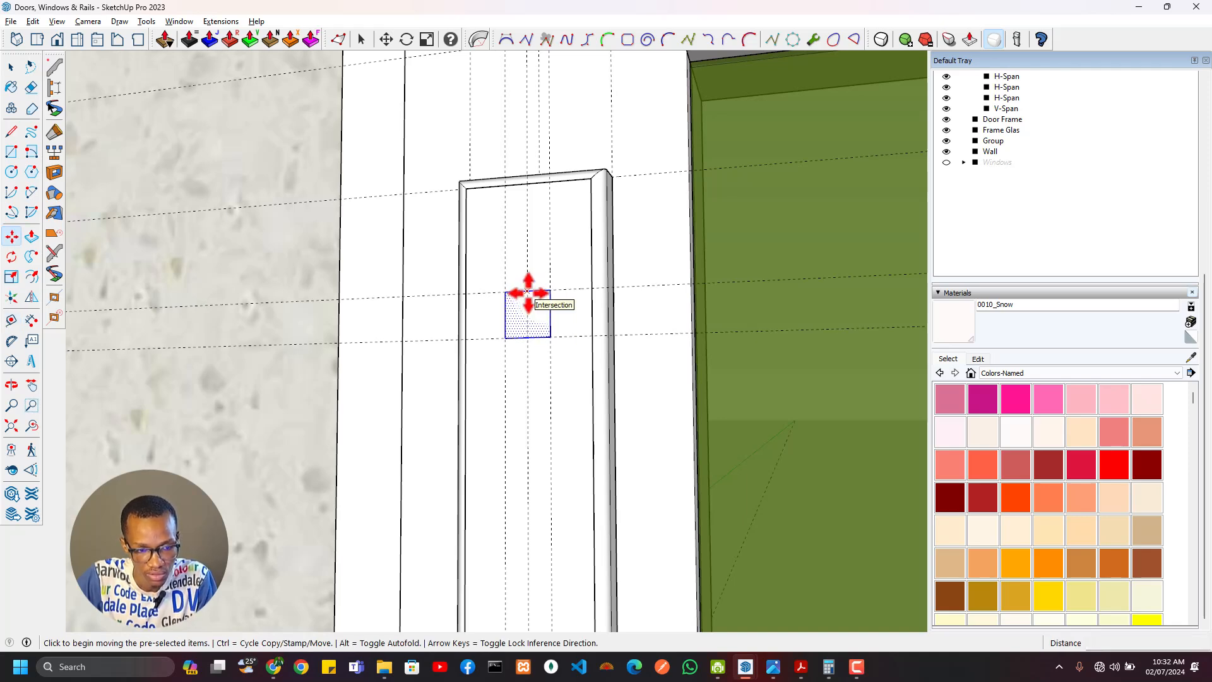
click(527, 292)
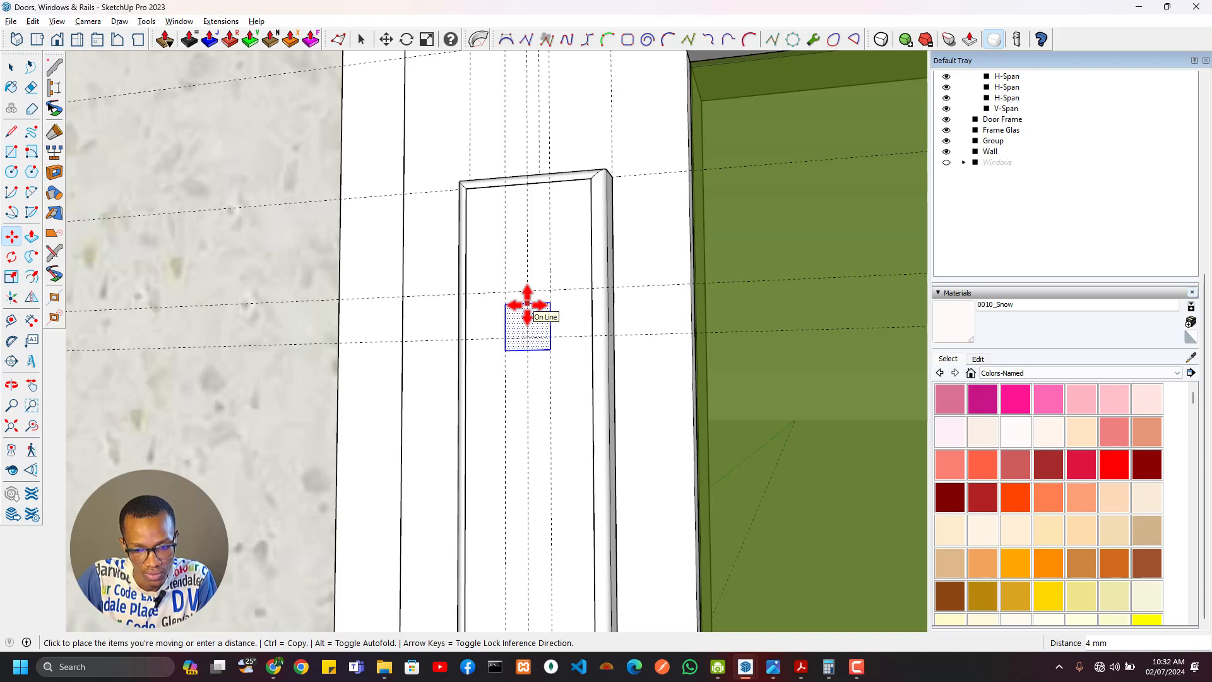
click(527, 305)
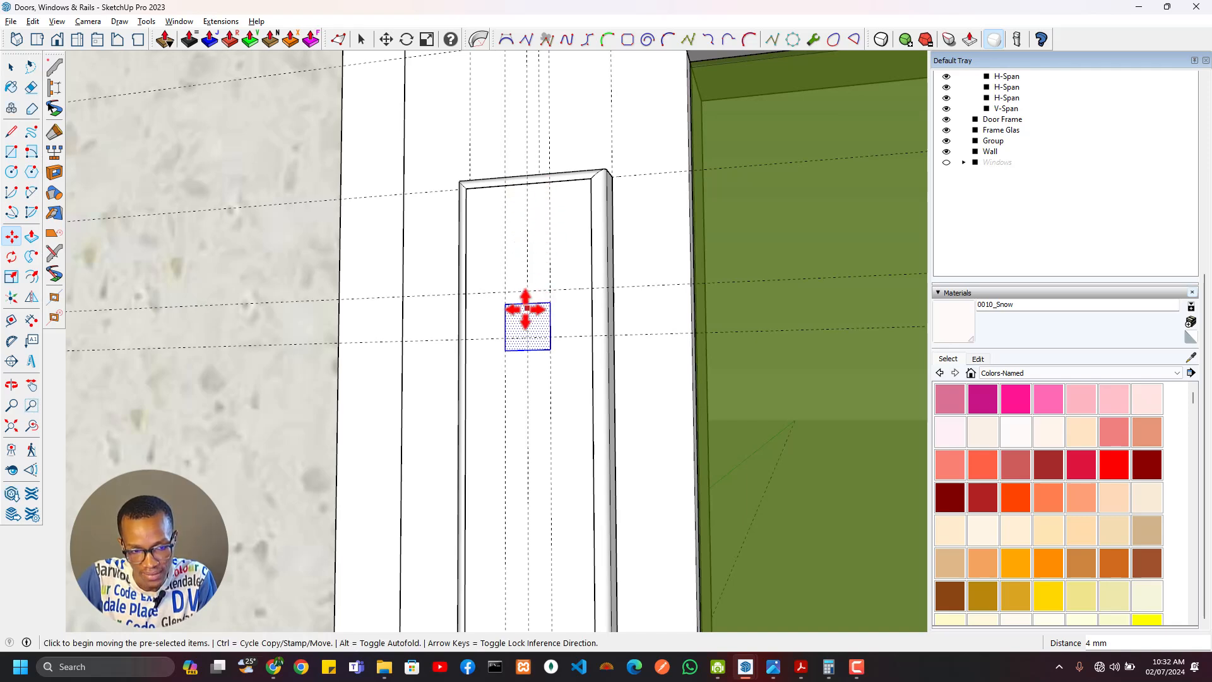
Step: Move the square another 1 mm straight down and measure its distance from the guide along the plate's upper edge
click(527, 305)
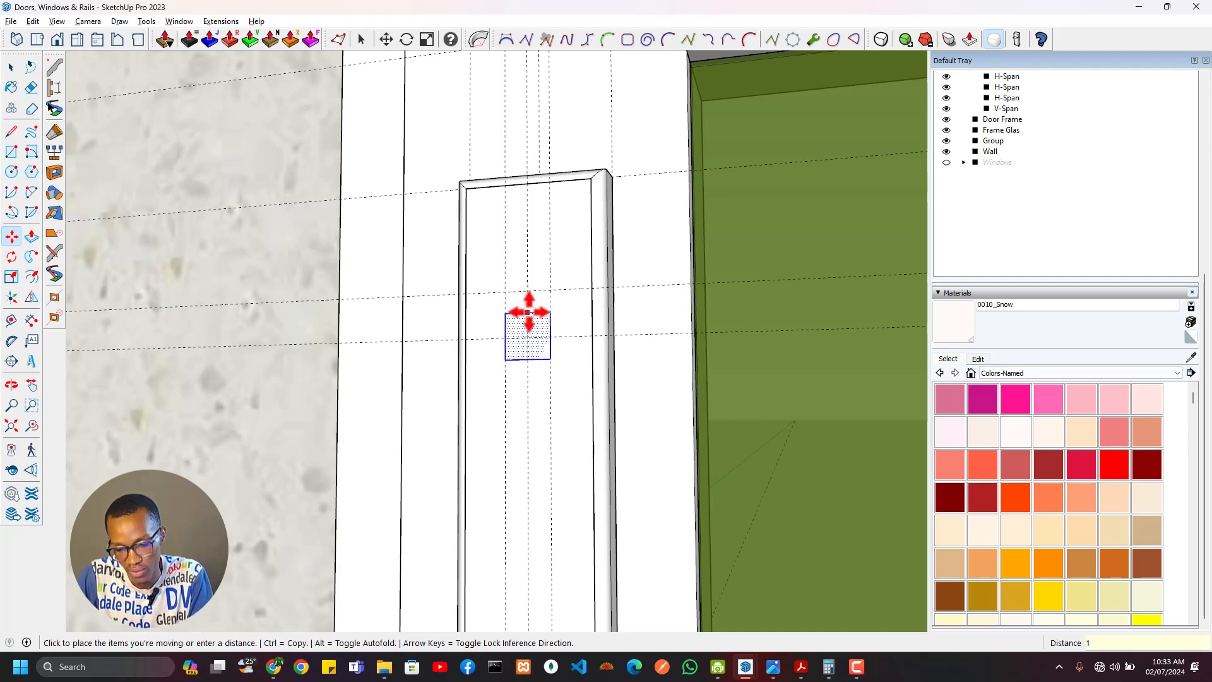
key(Return)
key(t)
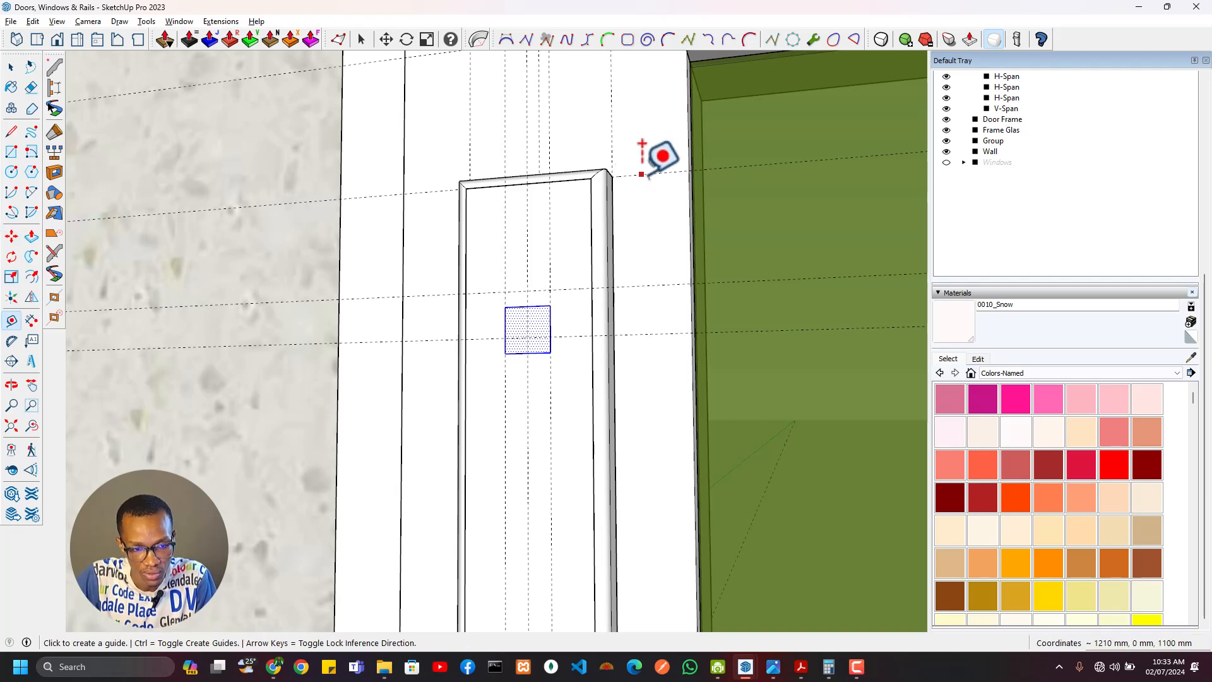
click(641, 174)
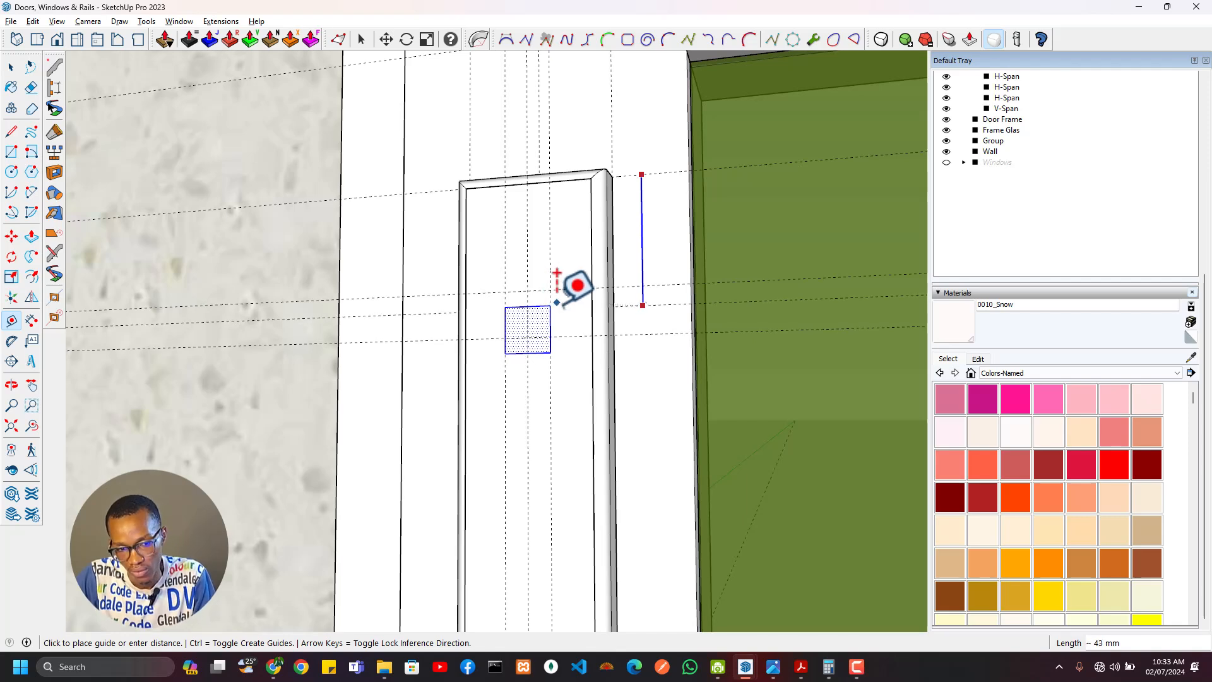
key(Escape)
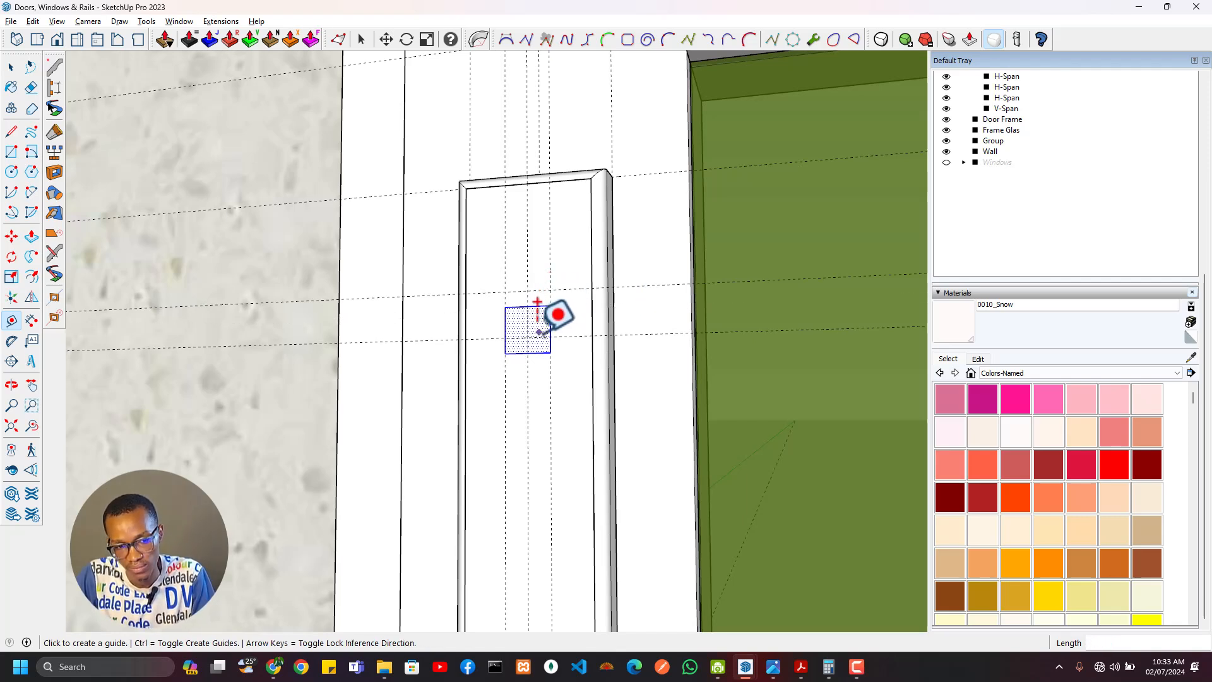
Step: Move the square 11 mm further down the plate's centre guide and erase the two horizontal guides crossing the plate above it
key(m)
click(527, 306)
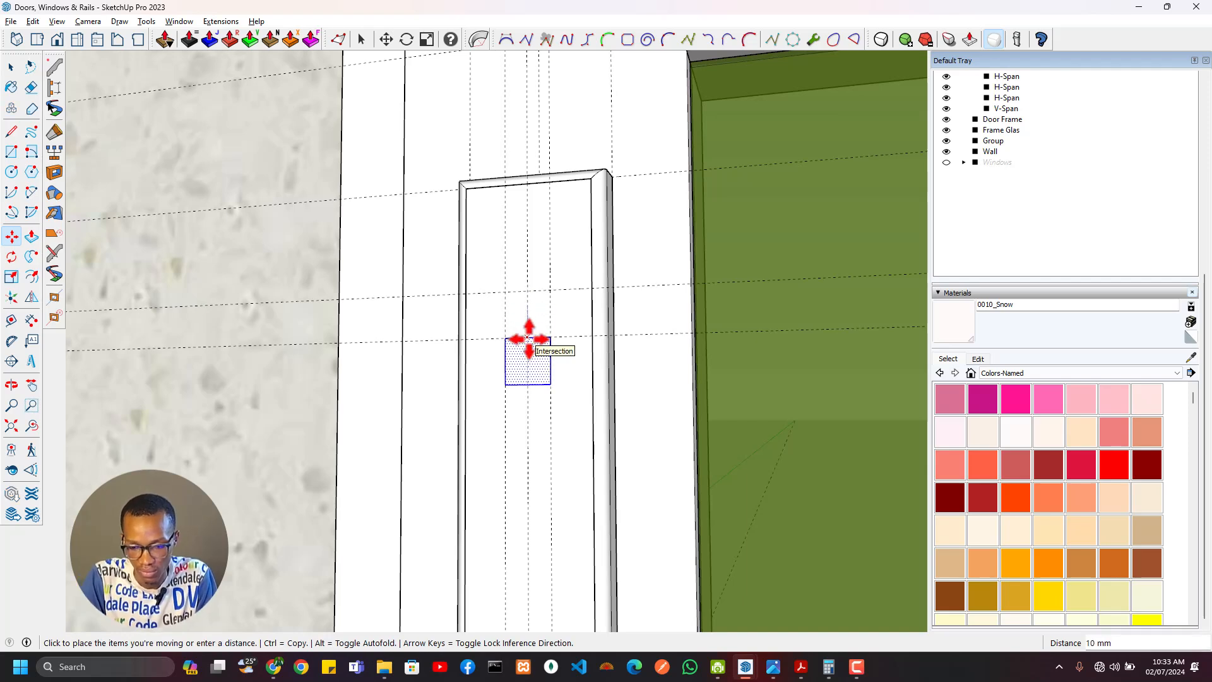
click(530, 341)
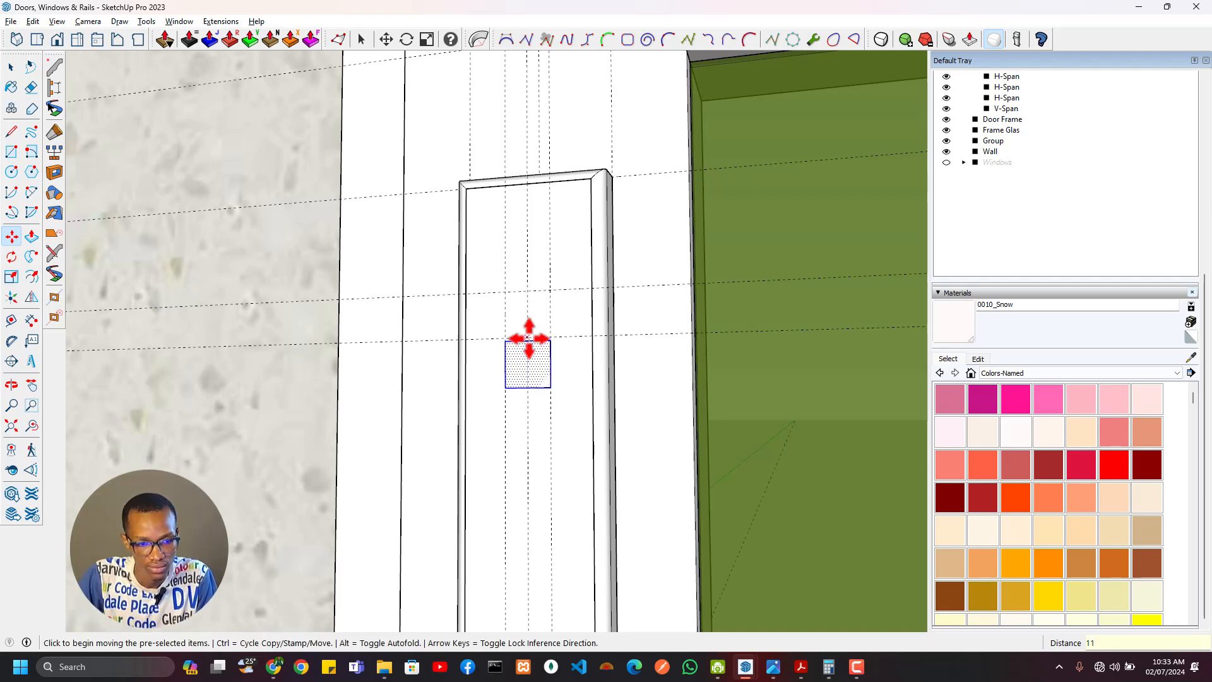
key(e)
drag(663, 265, 672, 373)
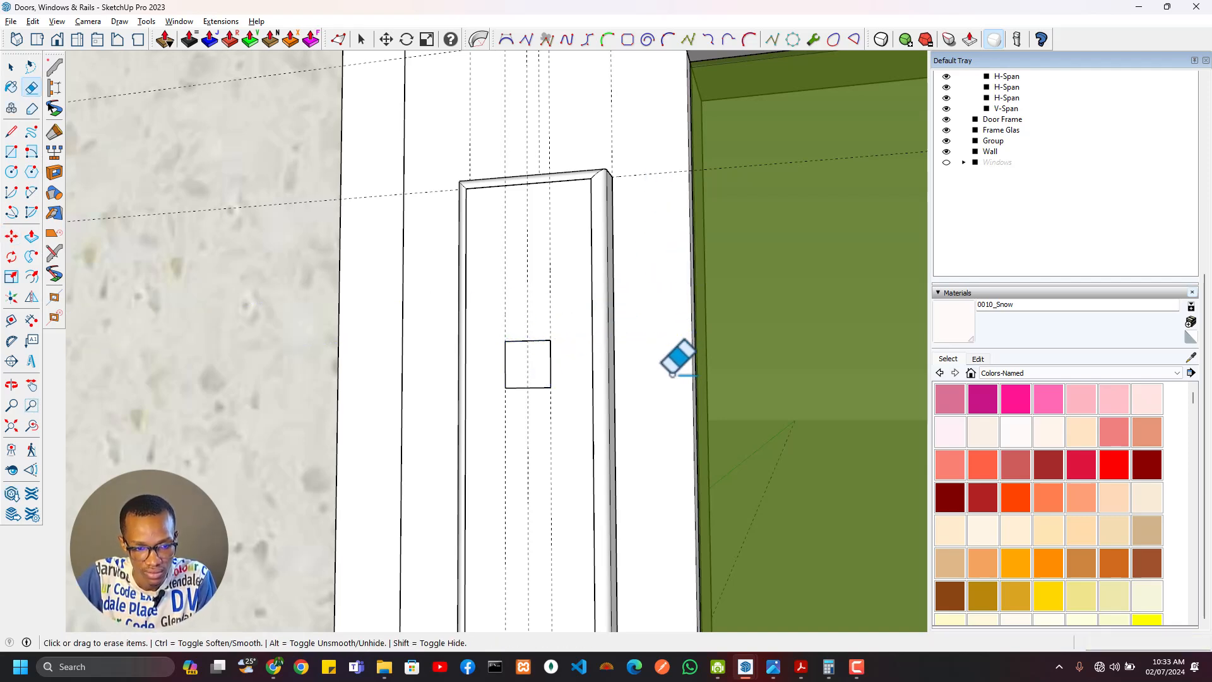
Step: Measure the vertical distance from the guide at the plate's upper edge to the top of the square
key(t)
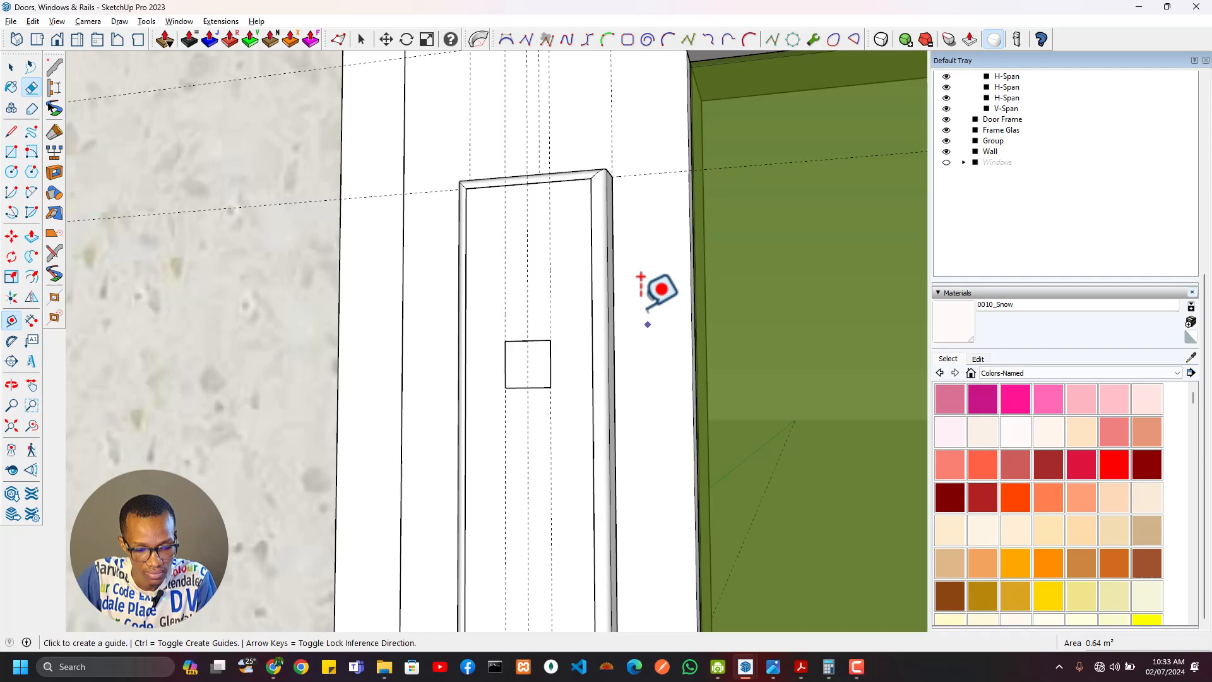
click(651, 174)
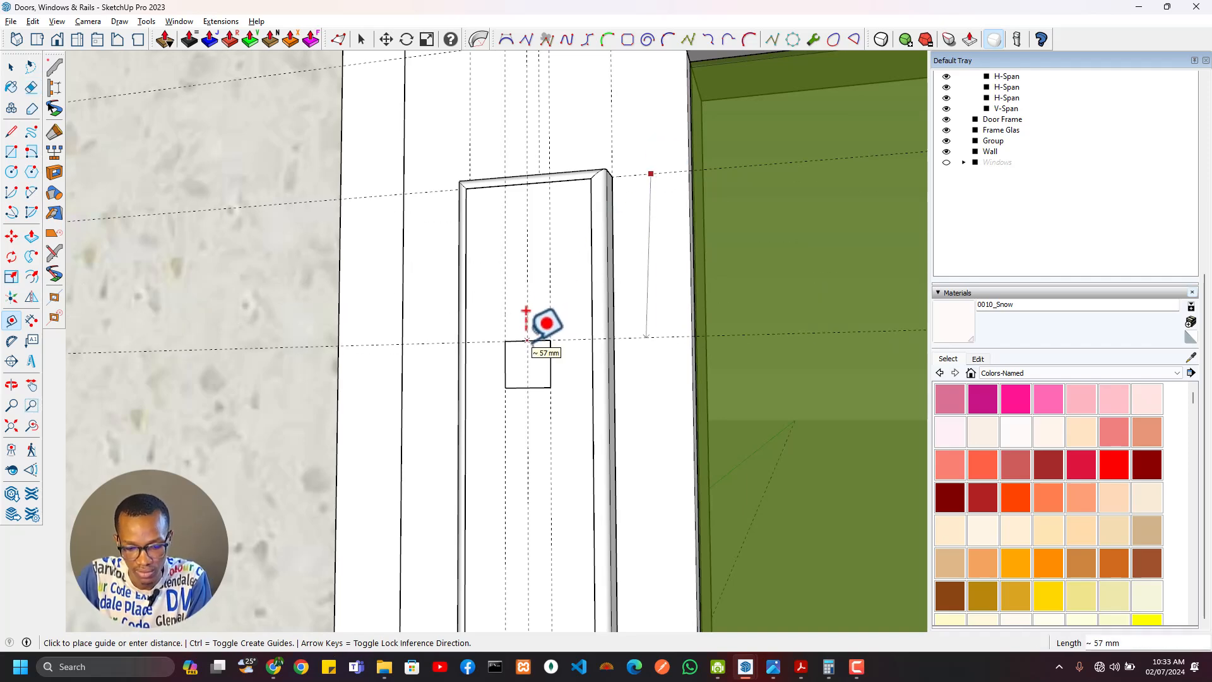
key(Up)
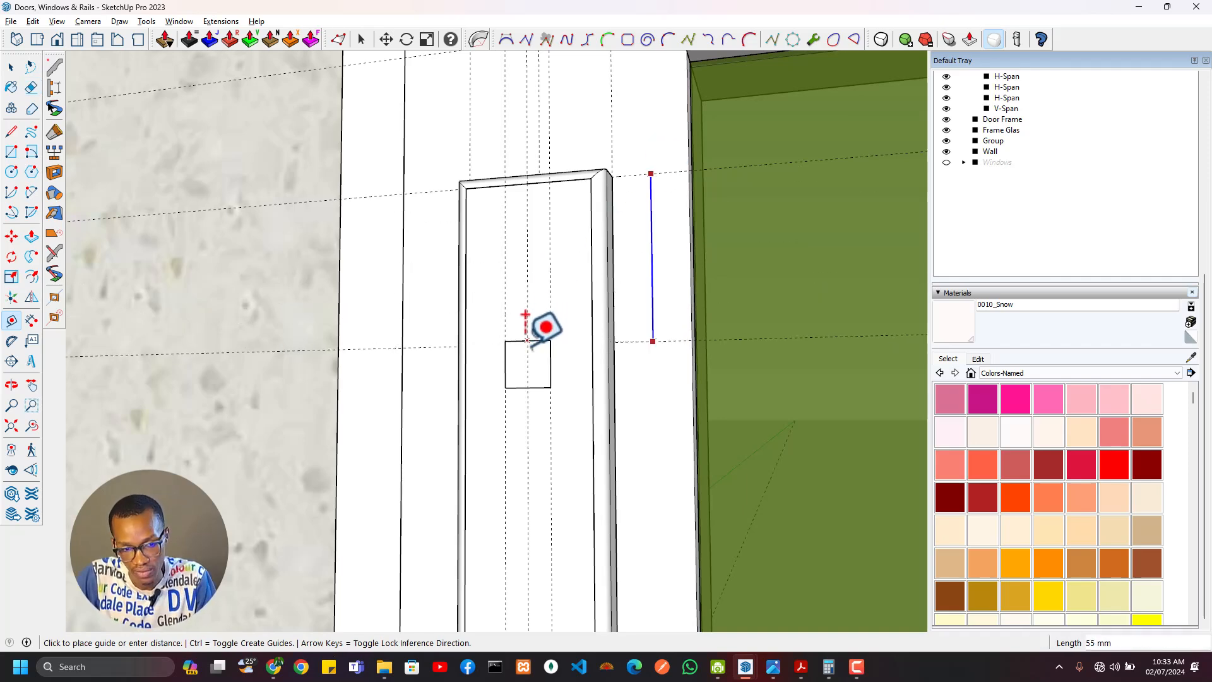
key(space)
Step: Extrude the square 50 mm outward from the plate with Push/Pull
scroll(536, 375, down, 5)
scroll(539, 382, up, 6)
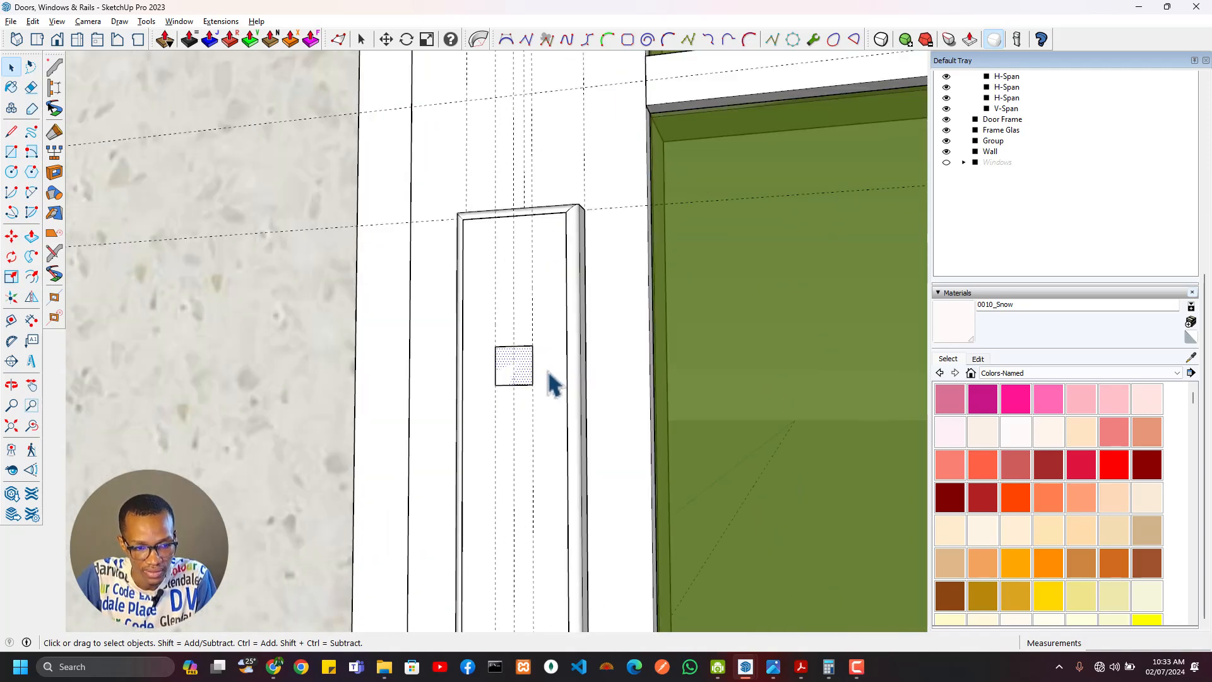
middle_drag(510, 373, 459, 440)
key(p)
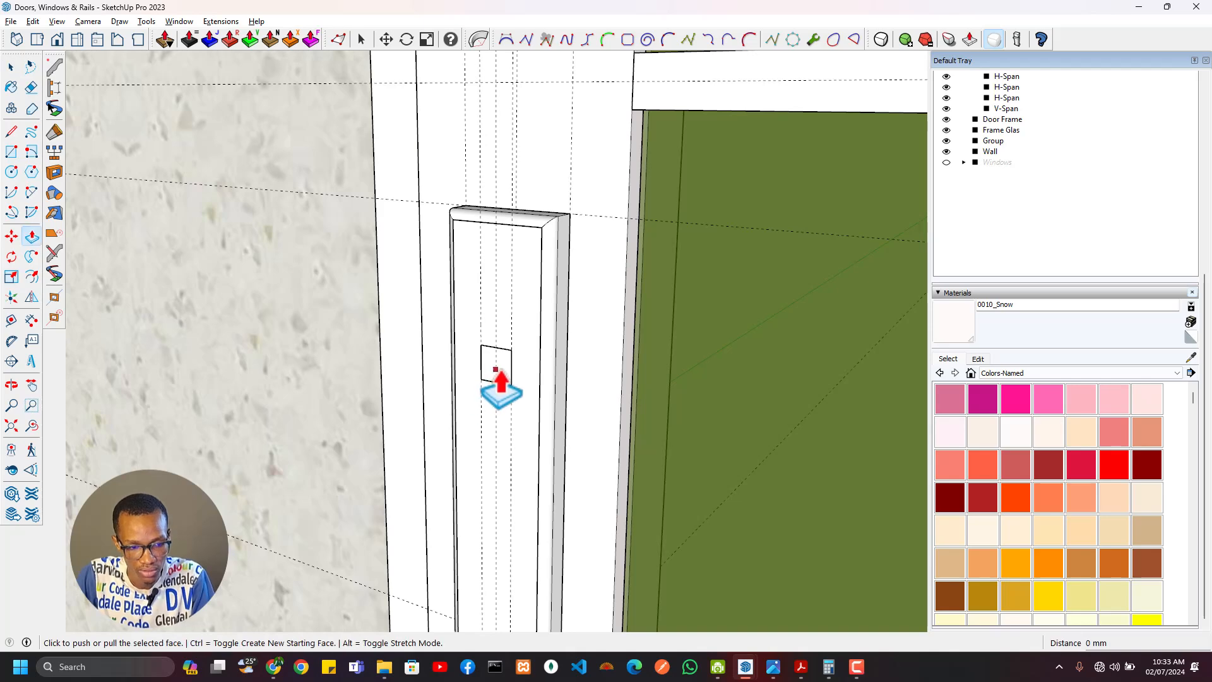
click(499, 369)
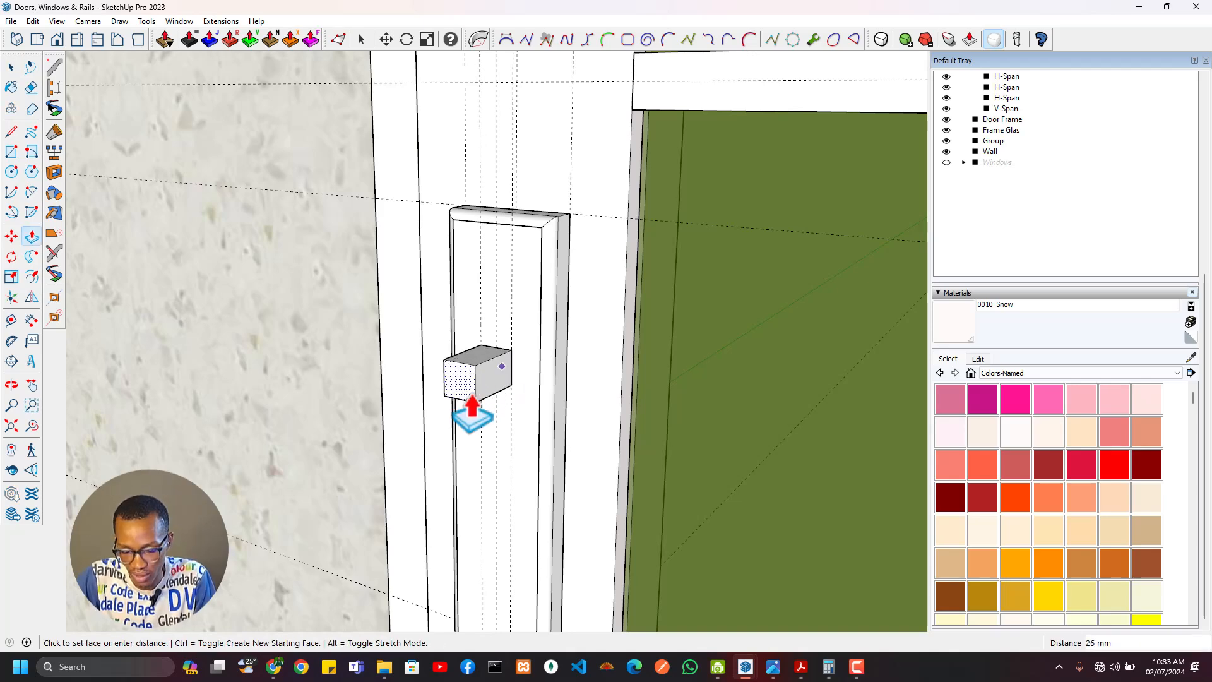
text(50)
key(Return)
Step: Place a guide on the side of the extruded bar, 15 mm back from the vertical edge at its free end
scroll(472, 399, down, 2)
middle_drag(472, 398, 545, 650)
scroll(565, 531, up, 4)
middle_drag(565, 543, 373, 406)
key(t)
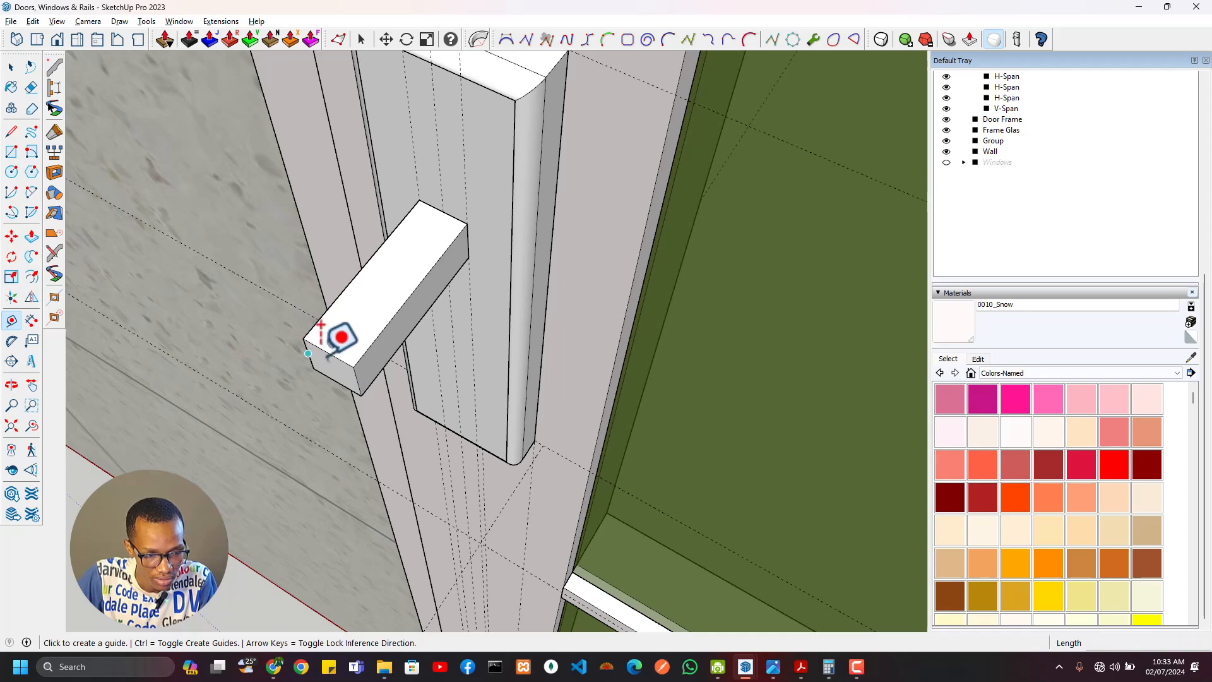
click(319, 361)
key(Escape)
click(307, 324)
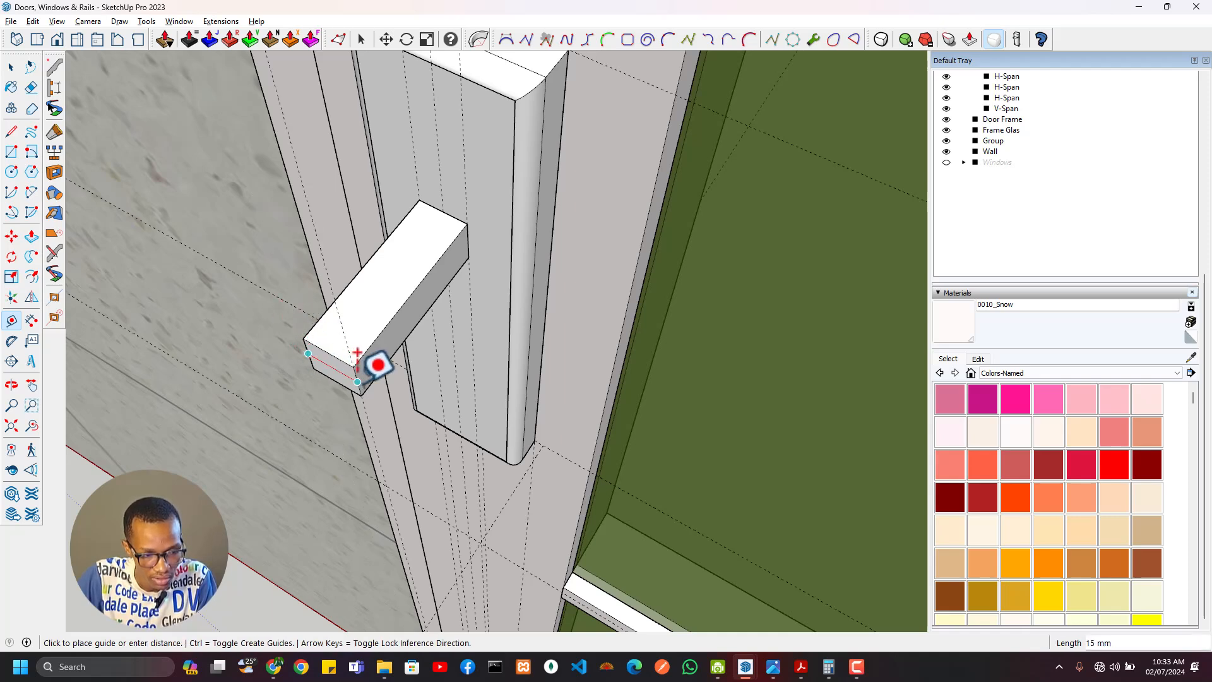
key(Escape)
click(360, 380)
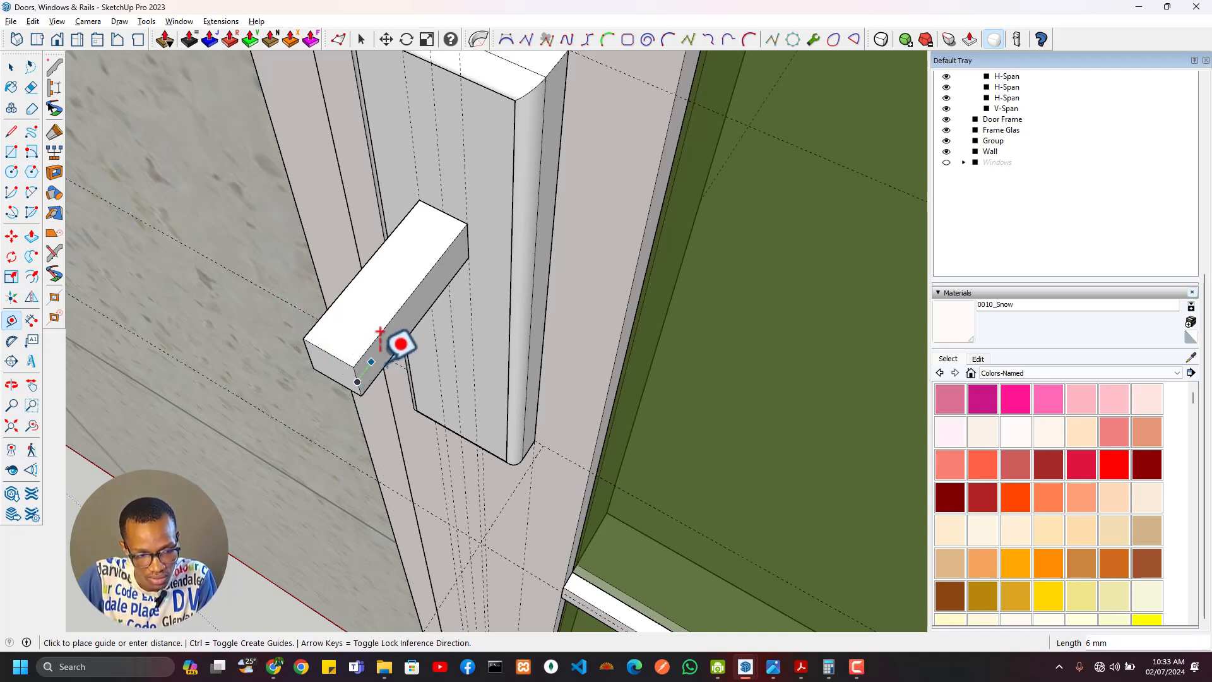
key(Escape)
scroll(354, 346, up, 2)
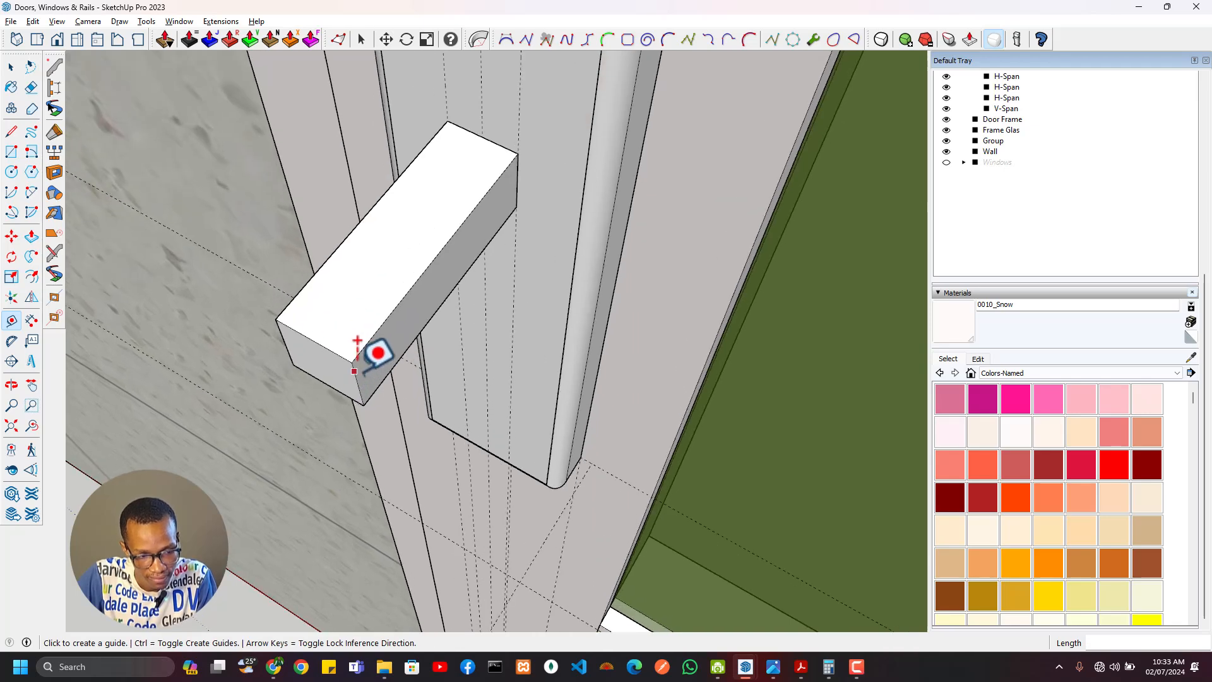
click(354, 371)
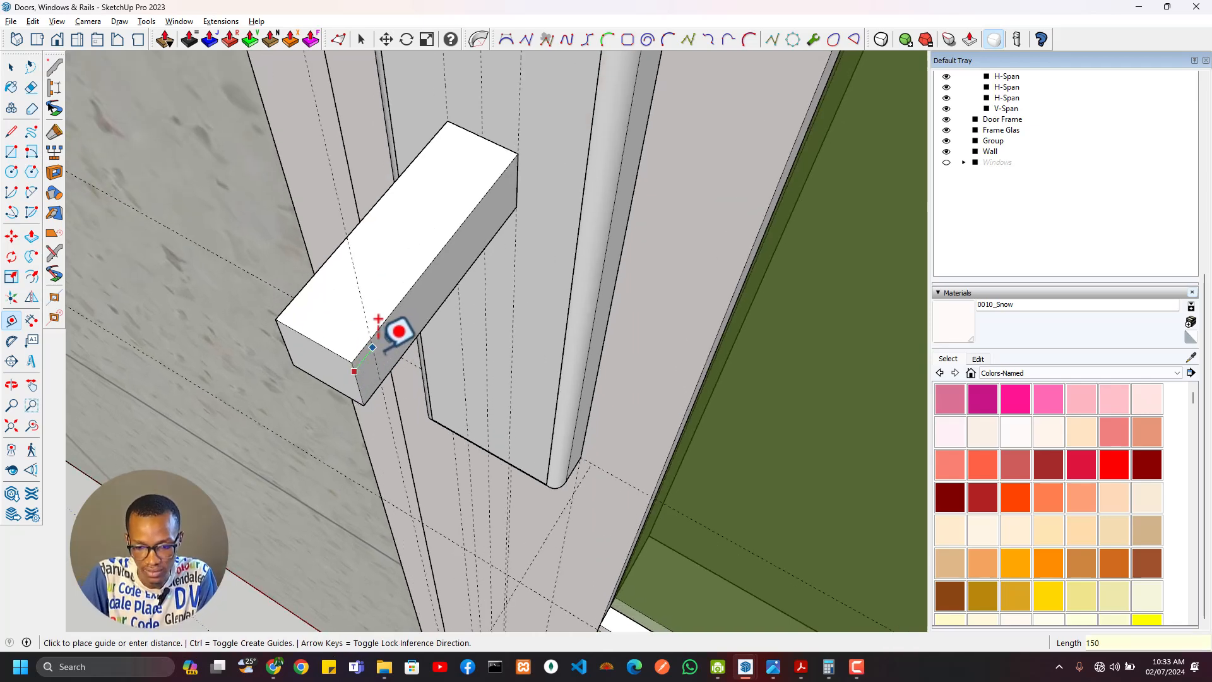
Step: Draw a 15 mm square on the bar's side face between the guide and the free end
key(r)
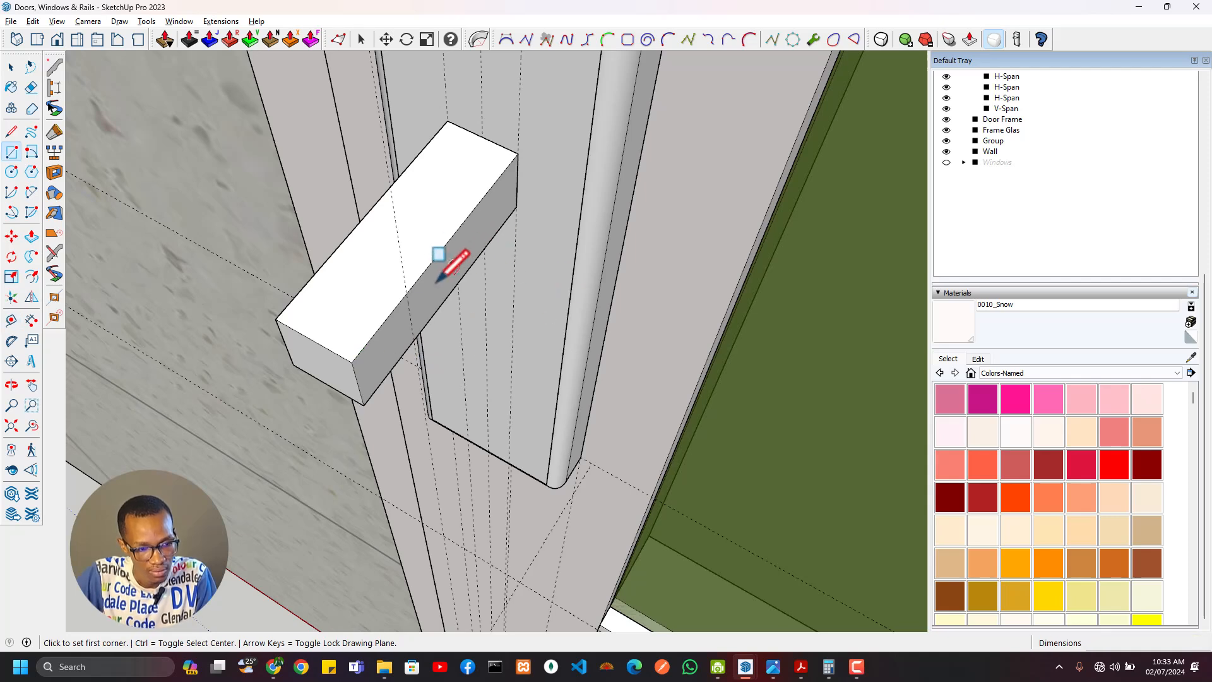
click(405, 298)
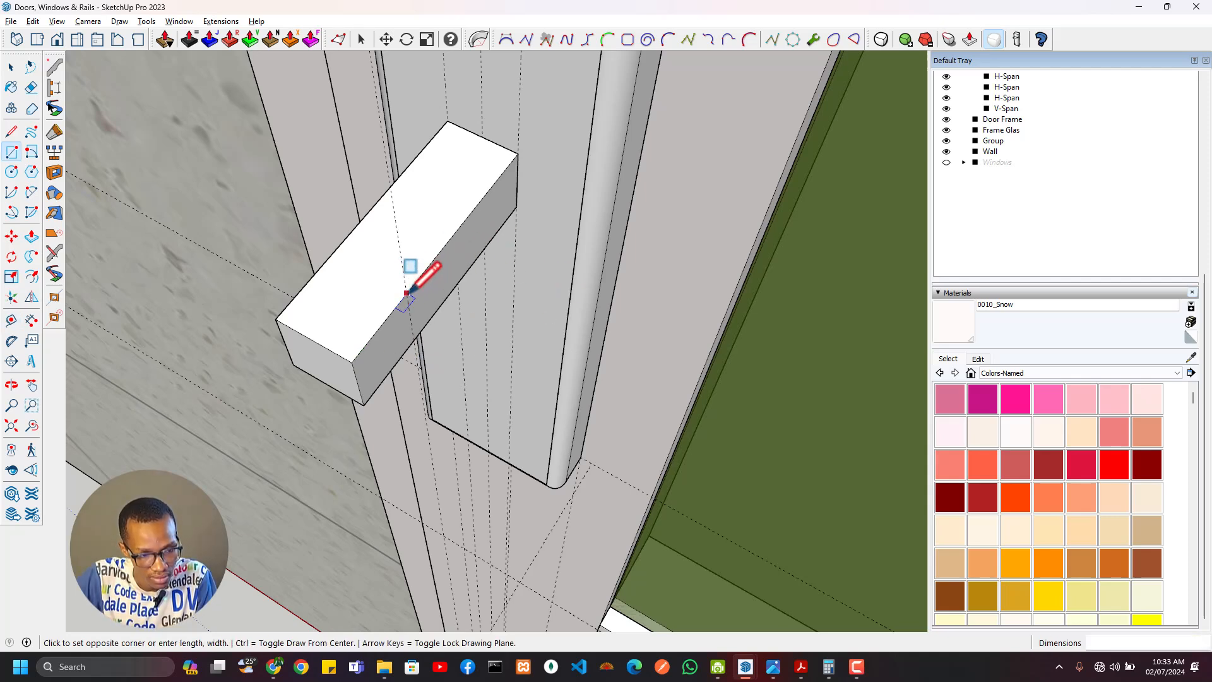
key(Escape)
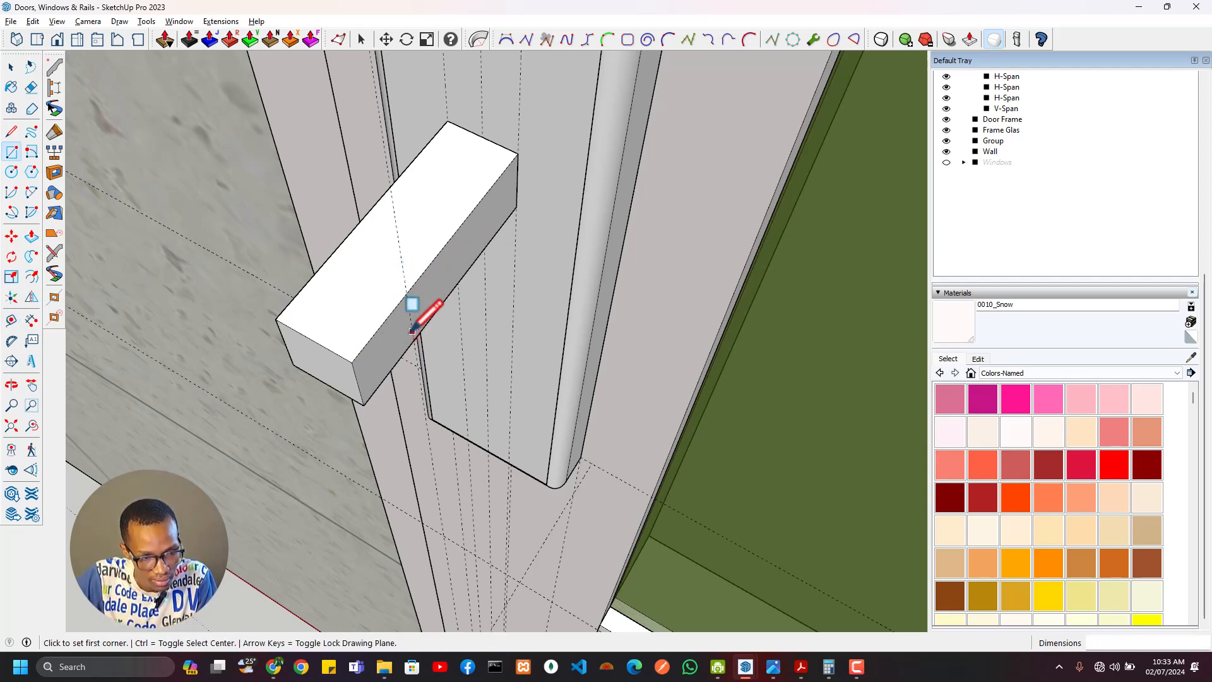
click(414, 340)
click(351, 363)
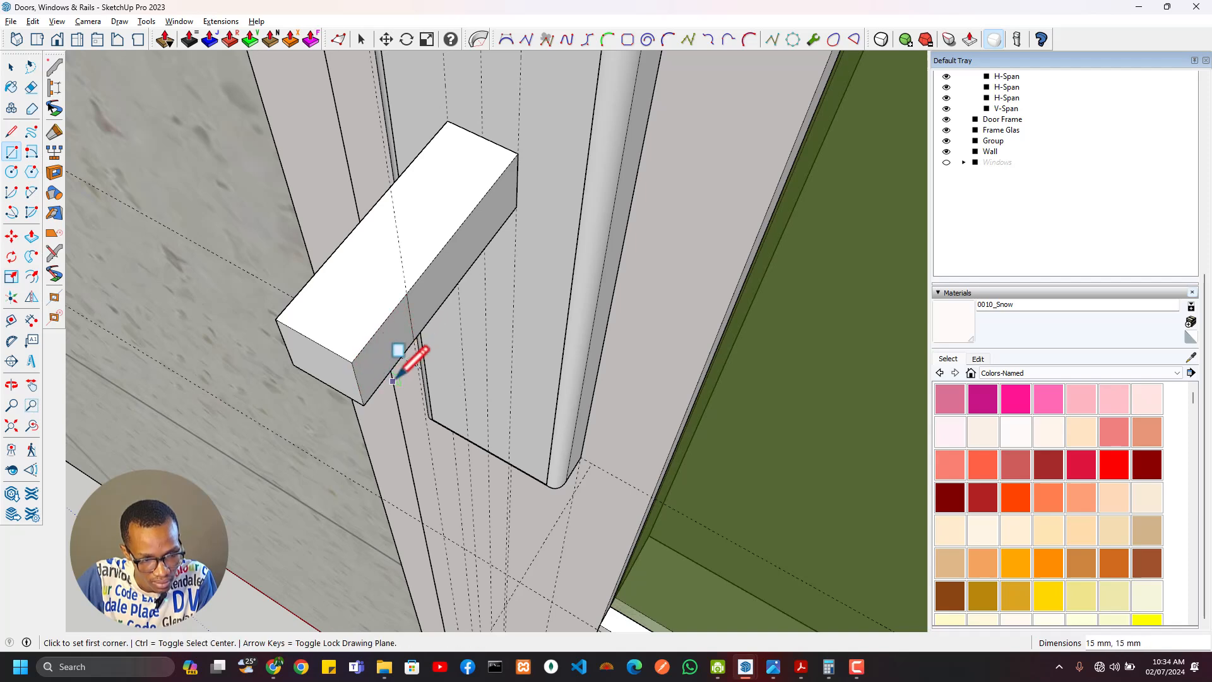
Step: Extrude the new end square 100 mm sideways to form the handle's grip
key(p)
click(399, 381)
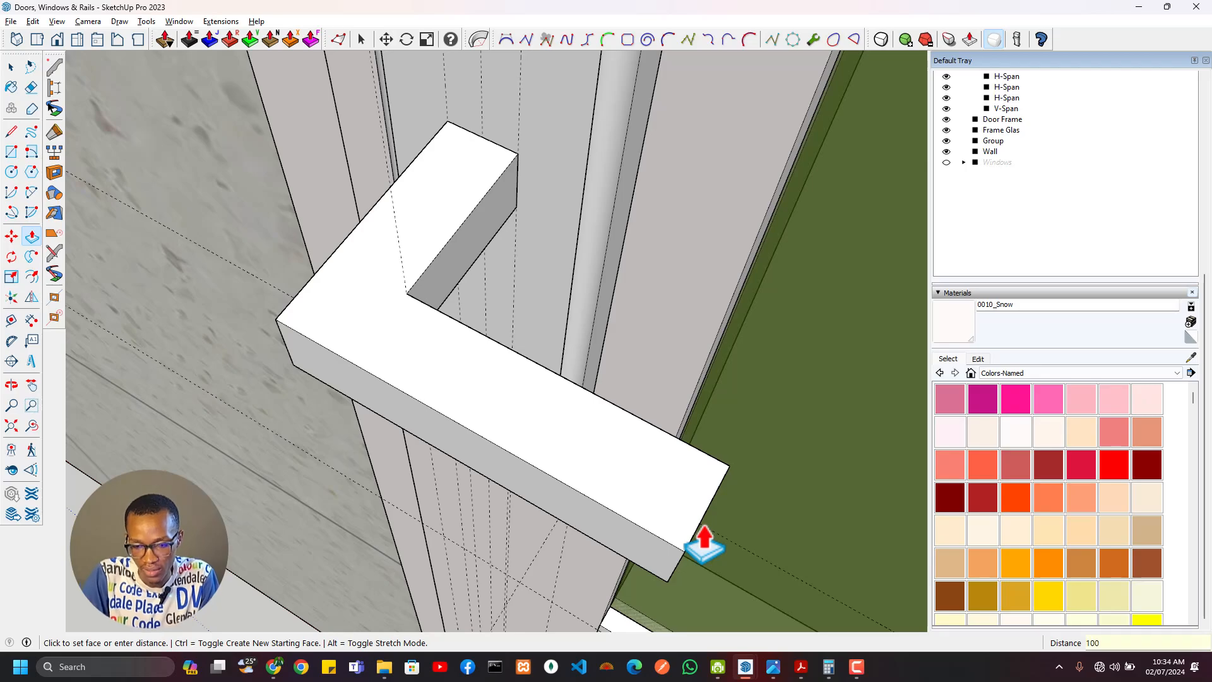
key(Return)
Step: Shorten the handle's grip by pushing its end face in 20 mm
scroll(656, 363, down, 8)
middle_drag(665, 382, 694, 356)
scroll(692, 353, up, 3)
middle_drag(710, 439, 631, 354)
key(p)
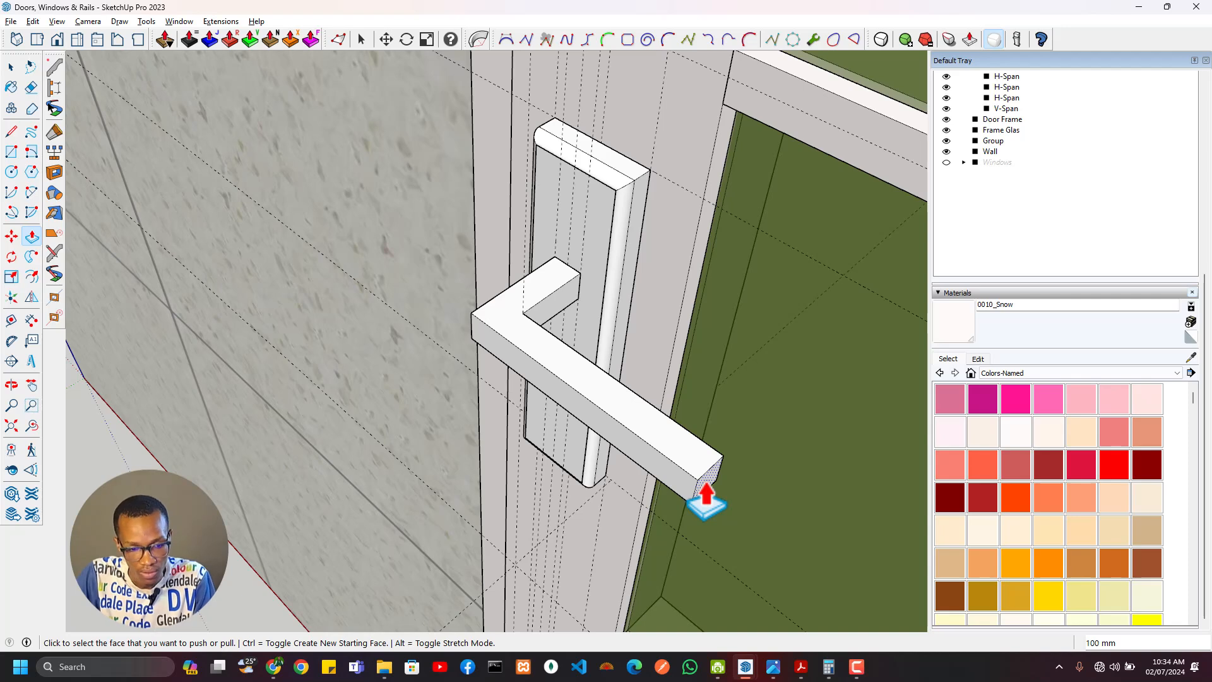
click(706, 498)
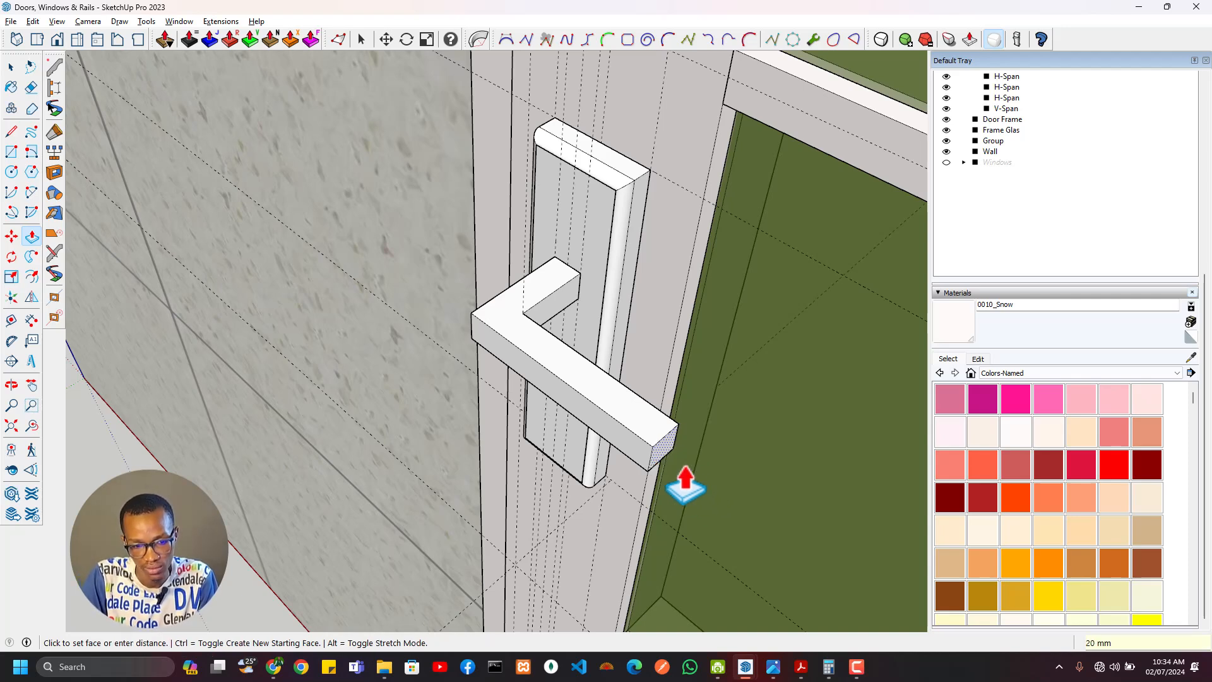
Step: Examine the L-shaped handle from the front, the end of the grip and above
middle_drag(587, 391, 467, 398)
scroll(474, 378, up, 3)
scroll(496, 334, down, 5)
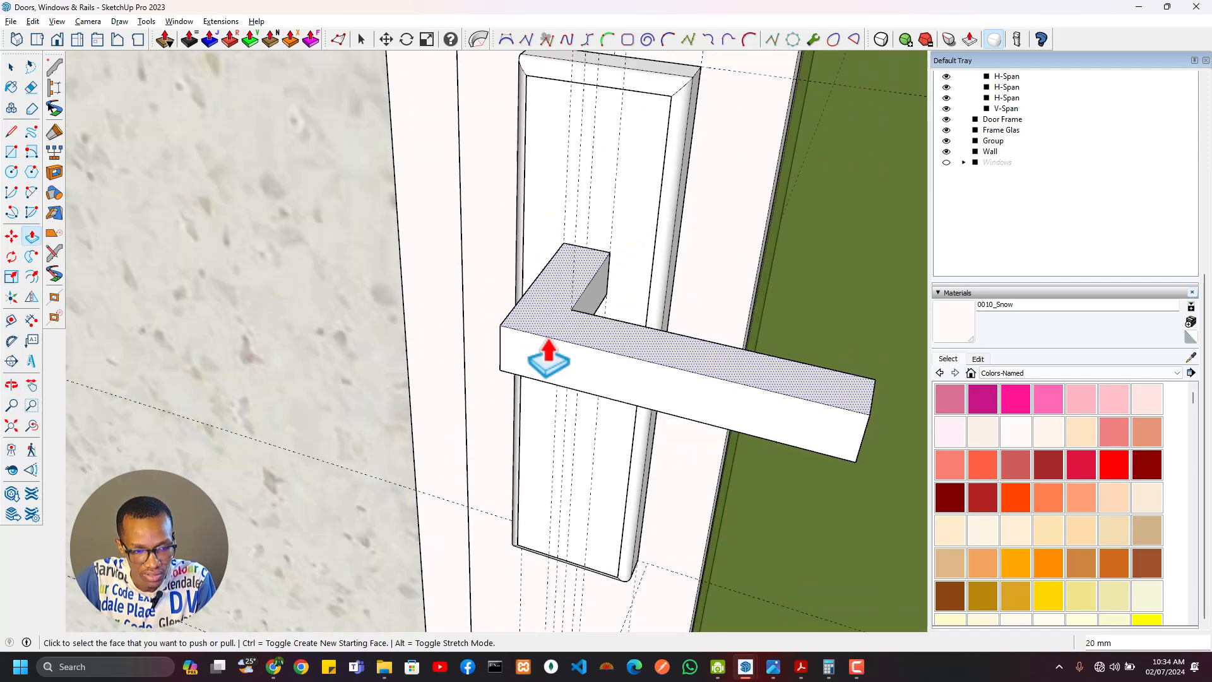
scroll(576, 312, up, 2)
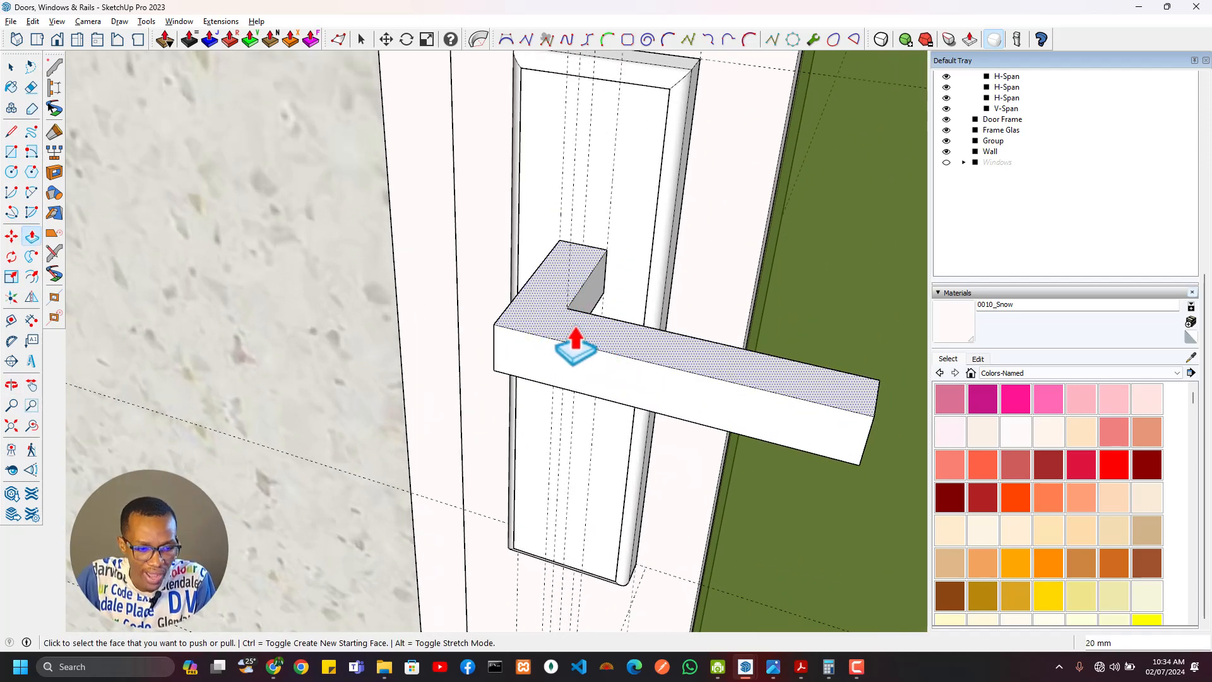
middle_drag(690, 359, 427, 302)
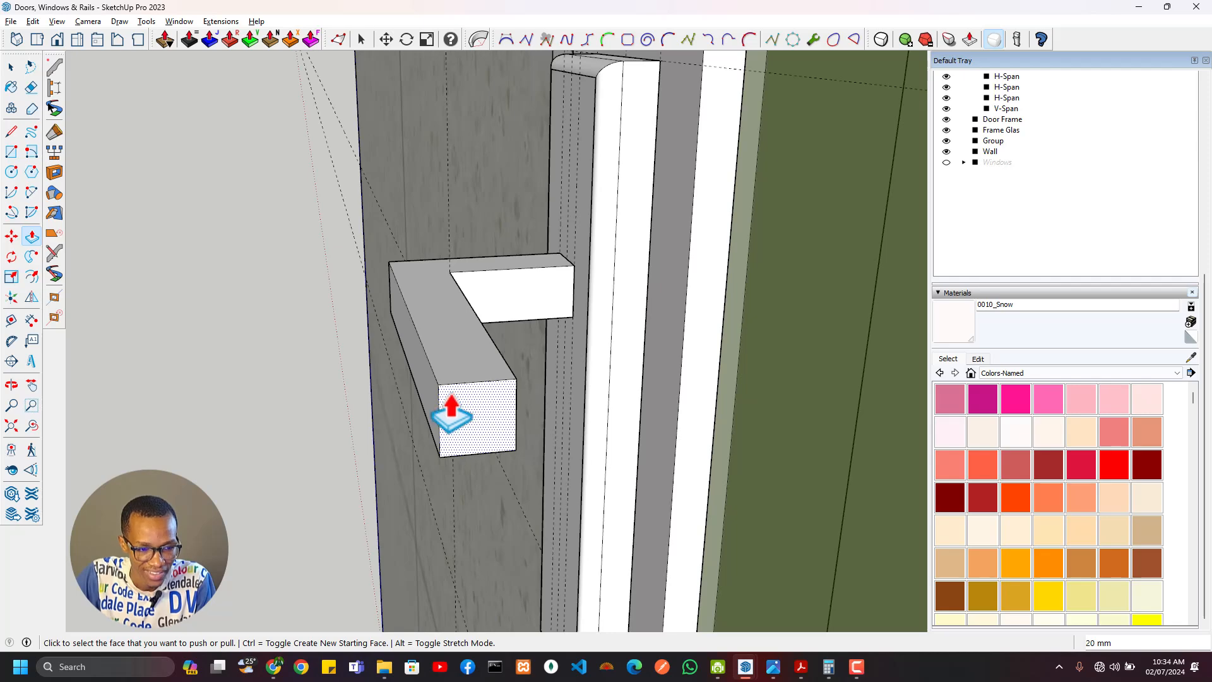
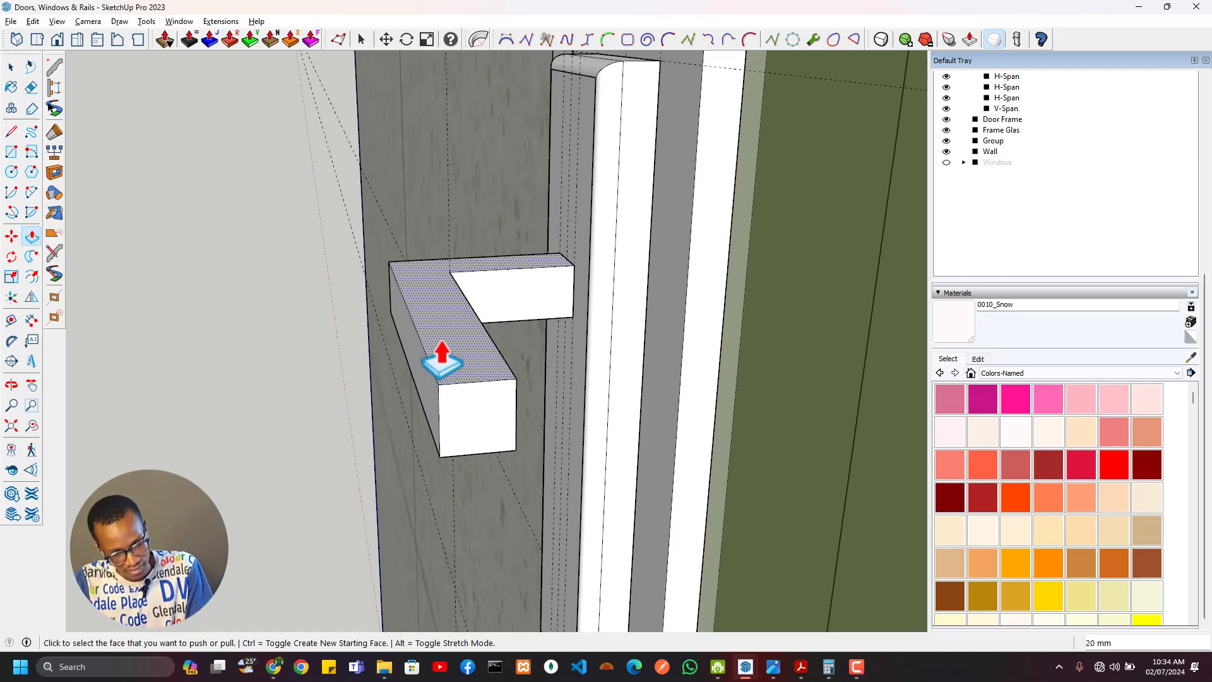
key(space)
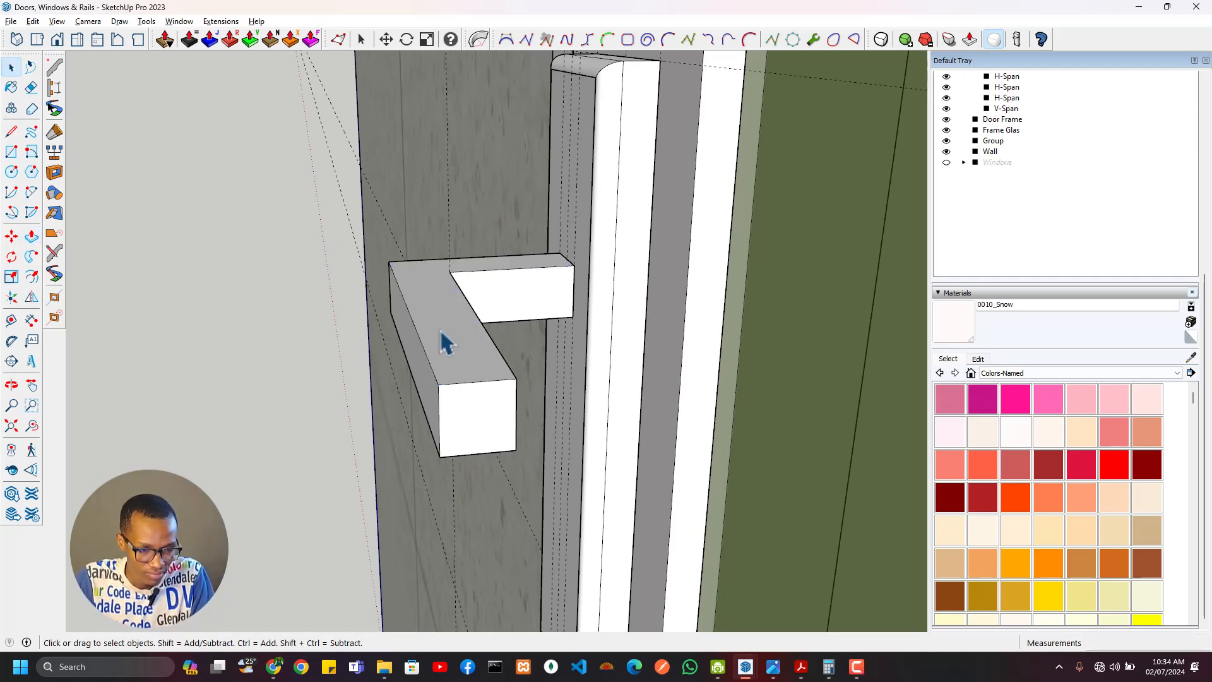
middle_drag(482, 364, 652, 411)
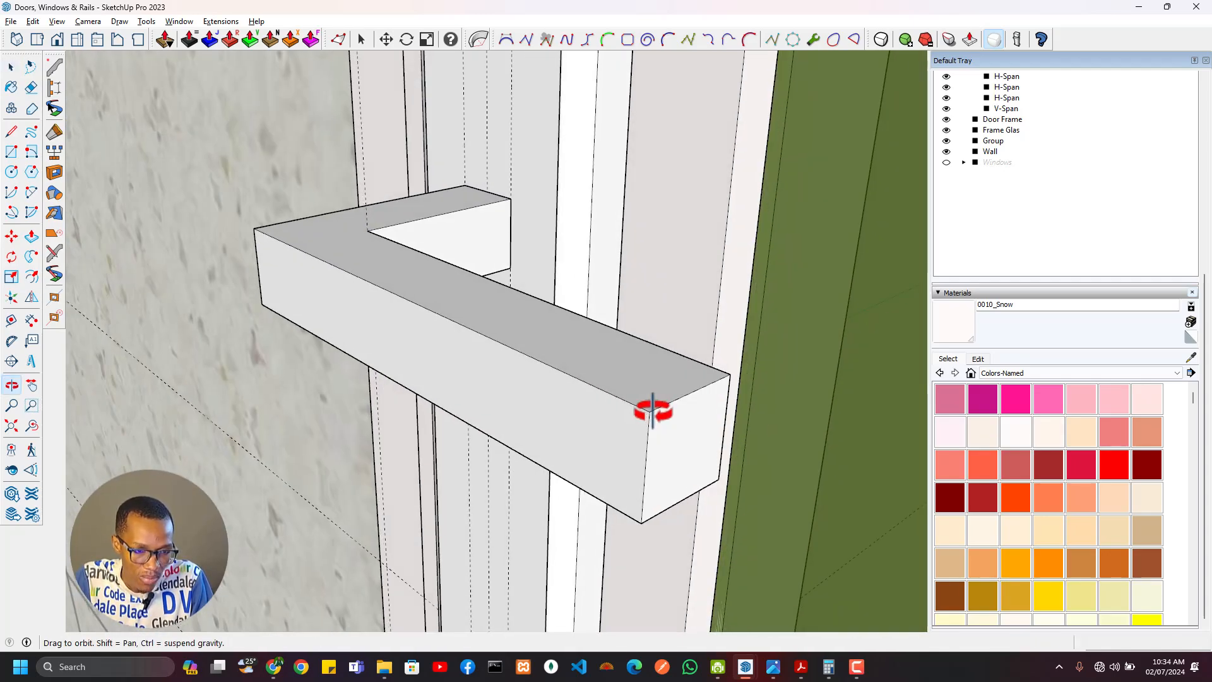
middle_drag(453, 284, 341, 322)
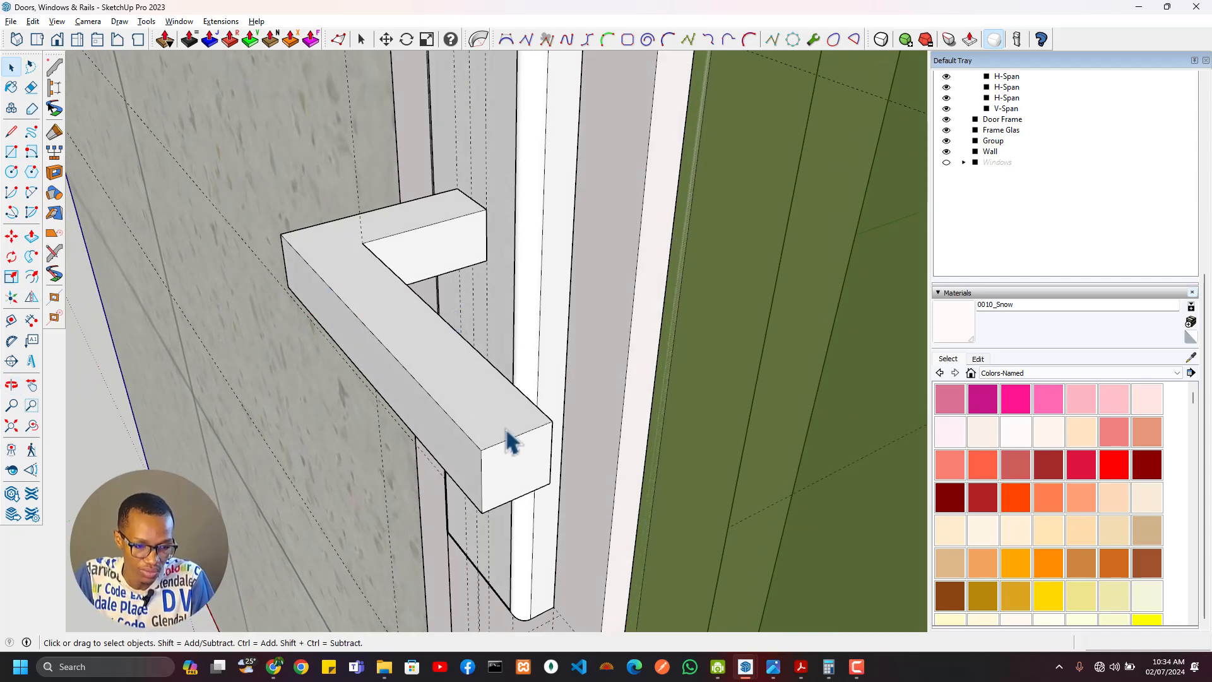
middle_drag(269, 266, 323, 317)
Step: Draw a 15 mm line across the handle's upper face from the inner corner to the arm's opposite edge, continuing the grip's inner edge
key(l)
scroll(592, 325, down, 5)
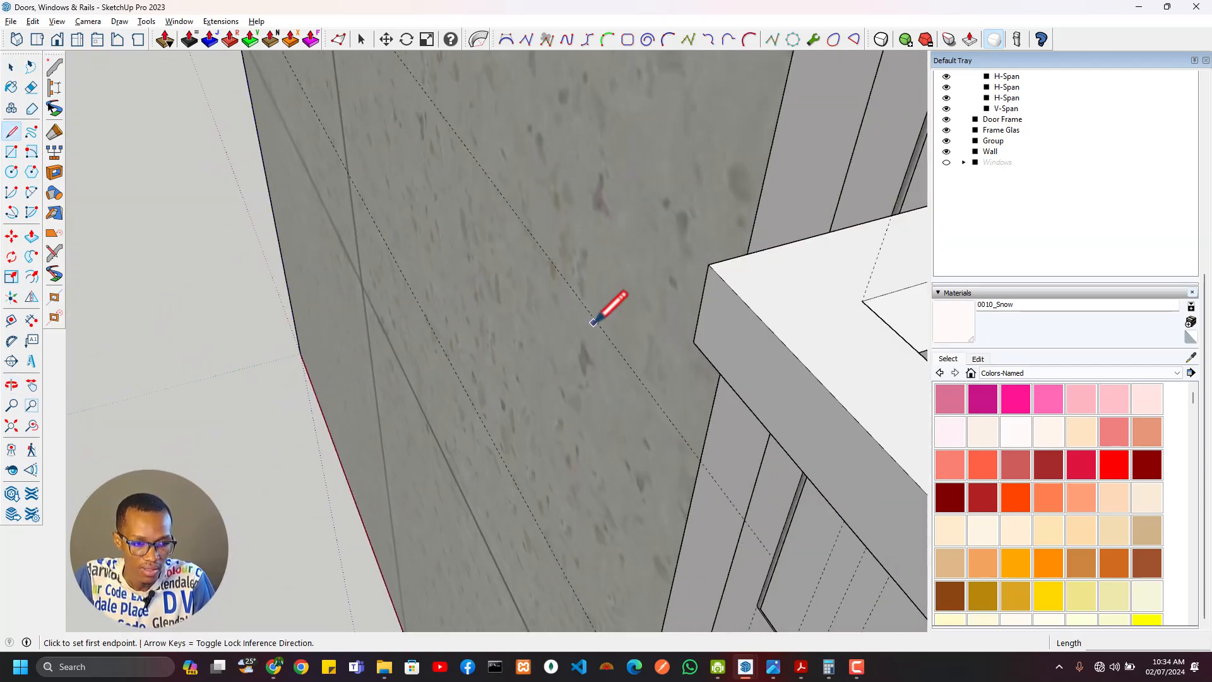
shift+middle_drag(613, 372, 551, 351)
scroll(551, 351, up, 3)
click(534, 327)
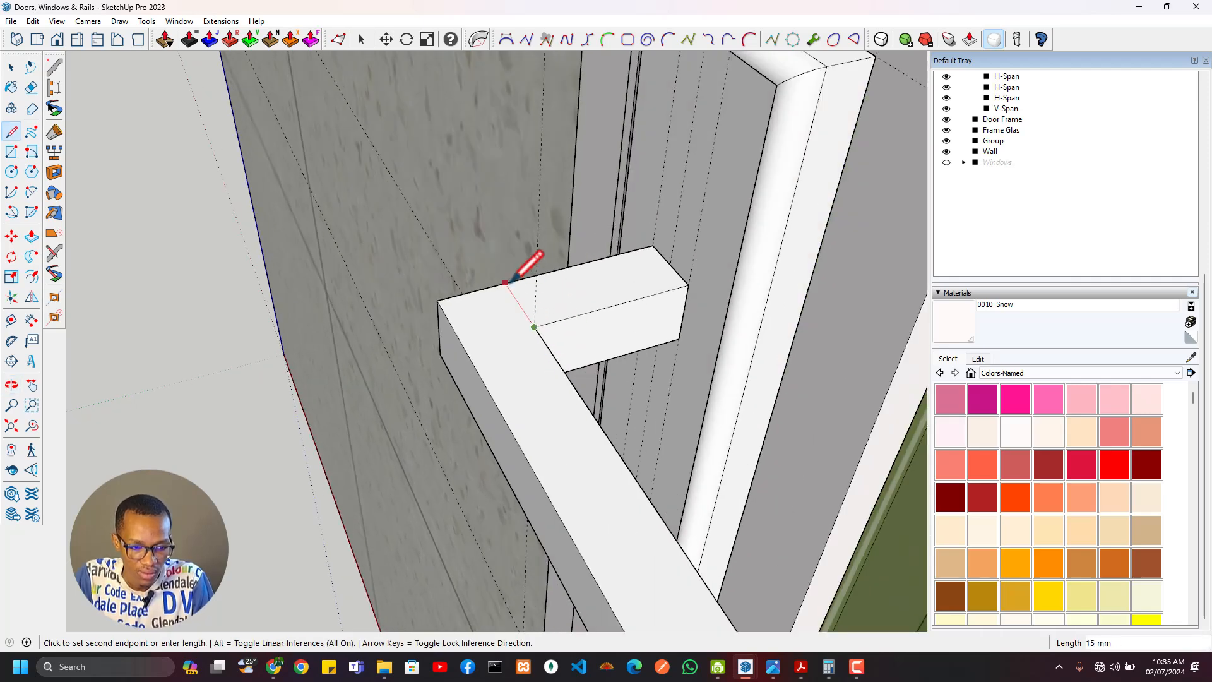
click(504, 282)
middle_drag(425, 387, 628, 32)
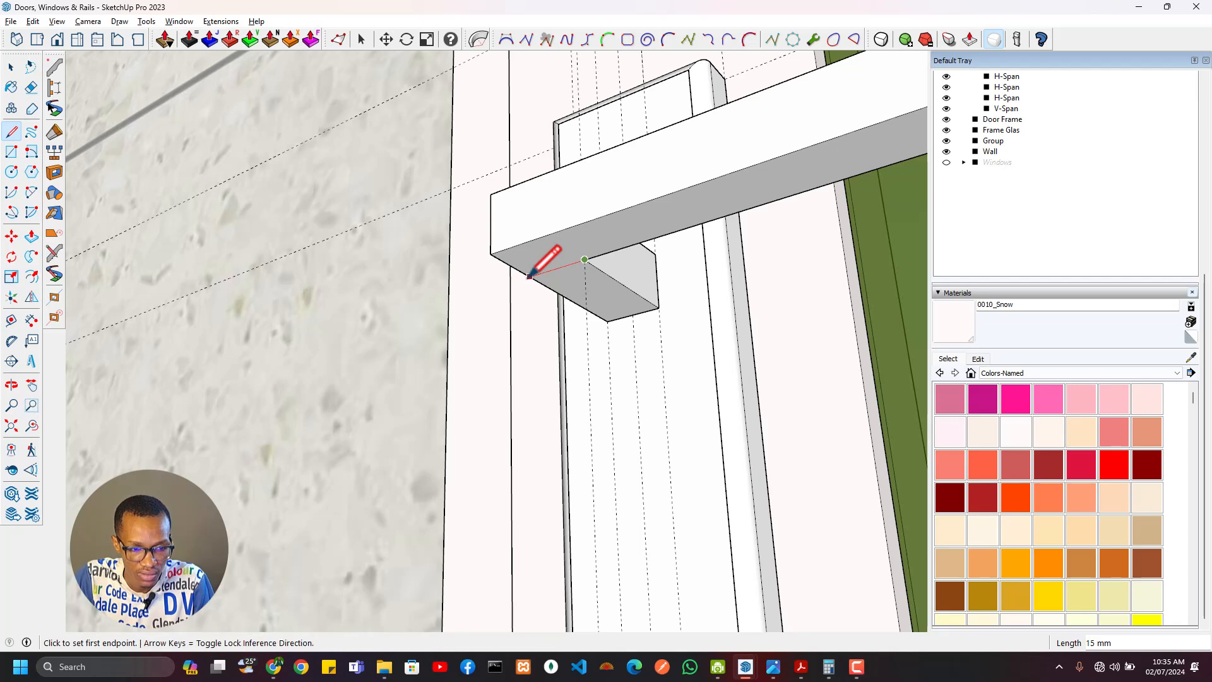
Step: Push the handle arm's inner side face in 5 mm
middle_drag(606, 265, 579, 262)
key(p)
click(579, 247)
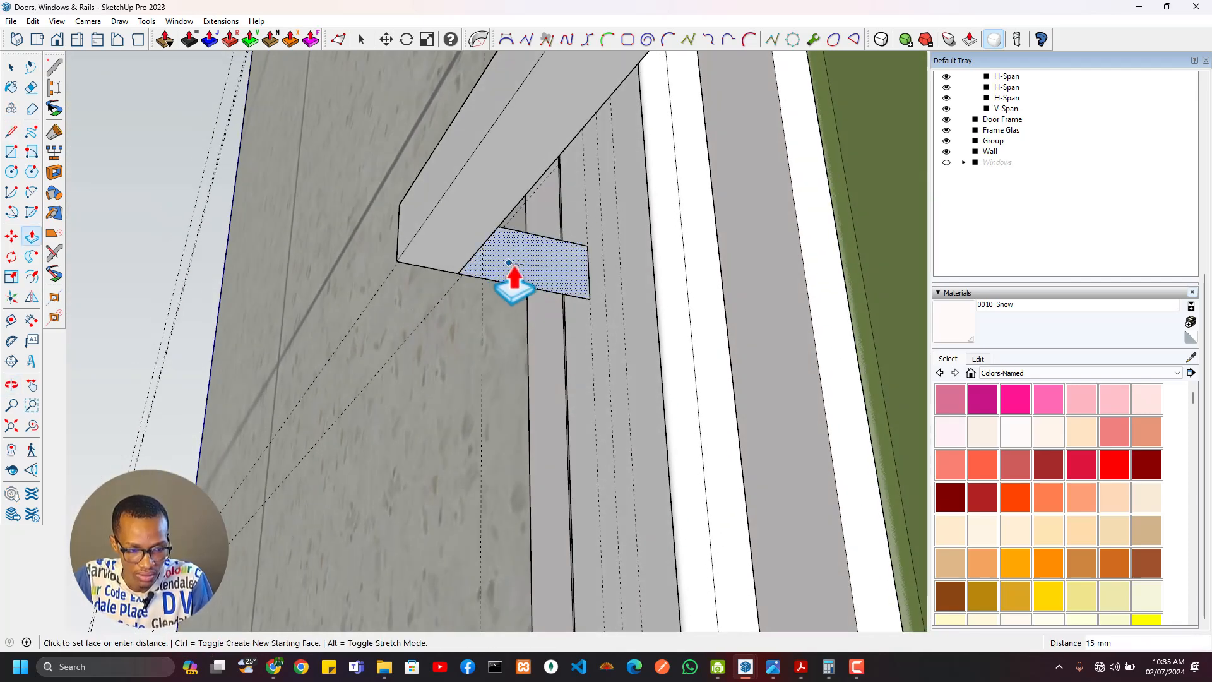
click(514, 265)
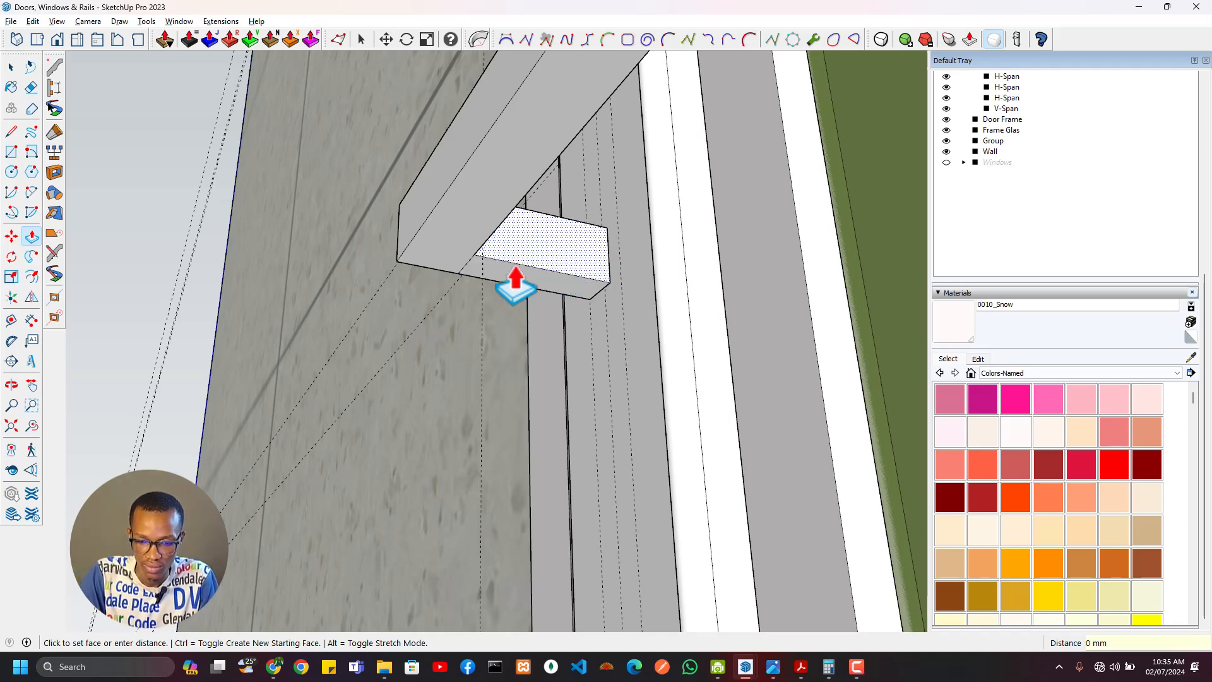
click(455, 275)
middle_drag(454, 275, 1010, 265)
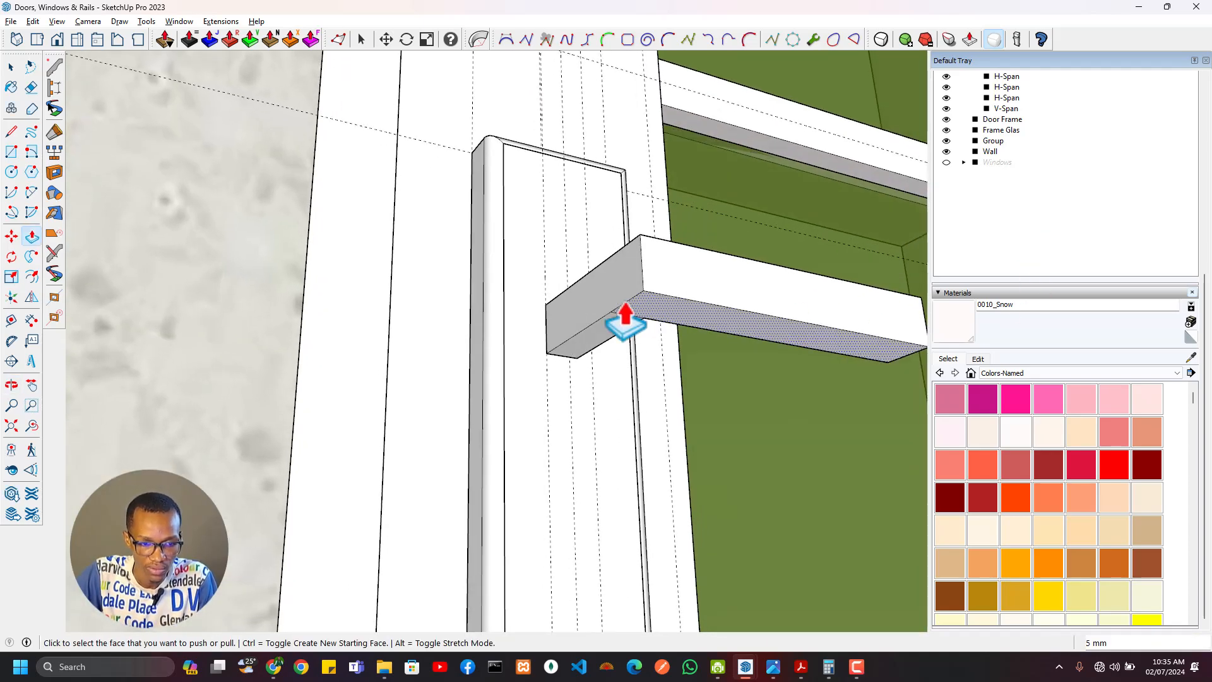
Step: Try splitting the handle's outer side face where the arm meets the grip, and restore the arm's full width
key(l)
click(610, 312)
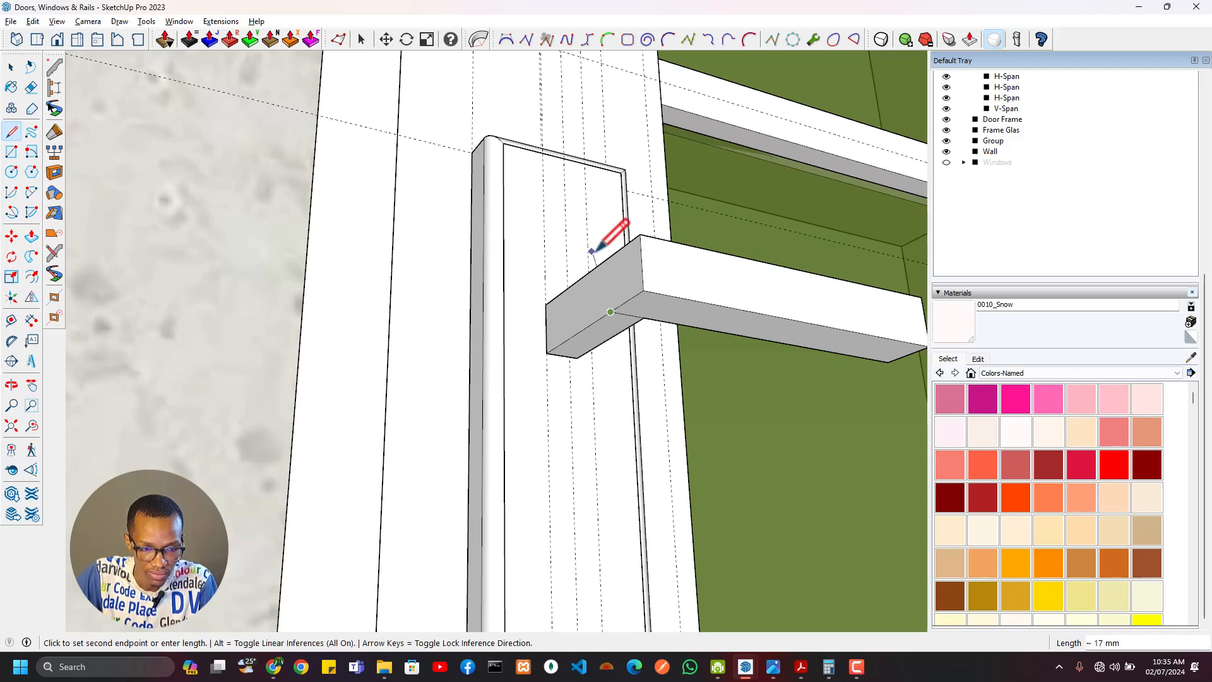
key(p)
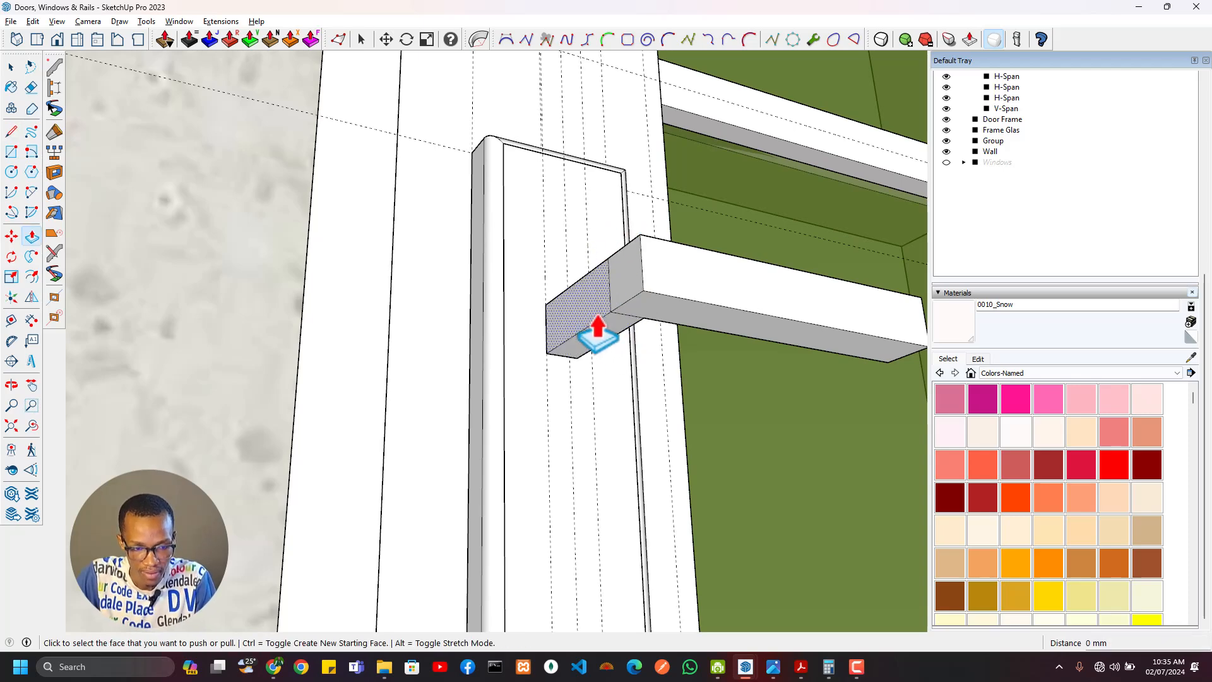
middle_drag(616, 398, 573, 353)
double_click(573, 354)
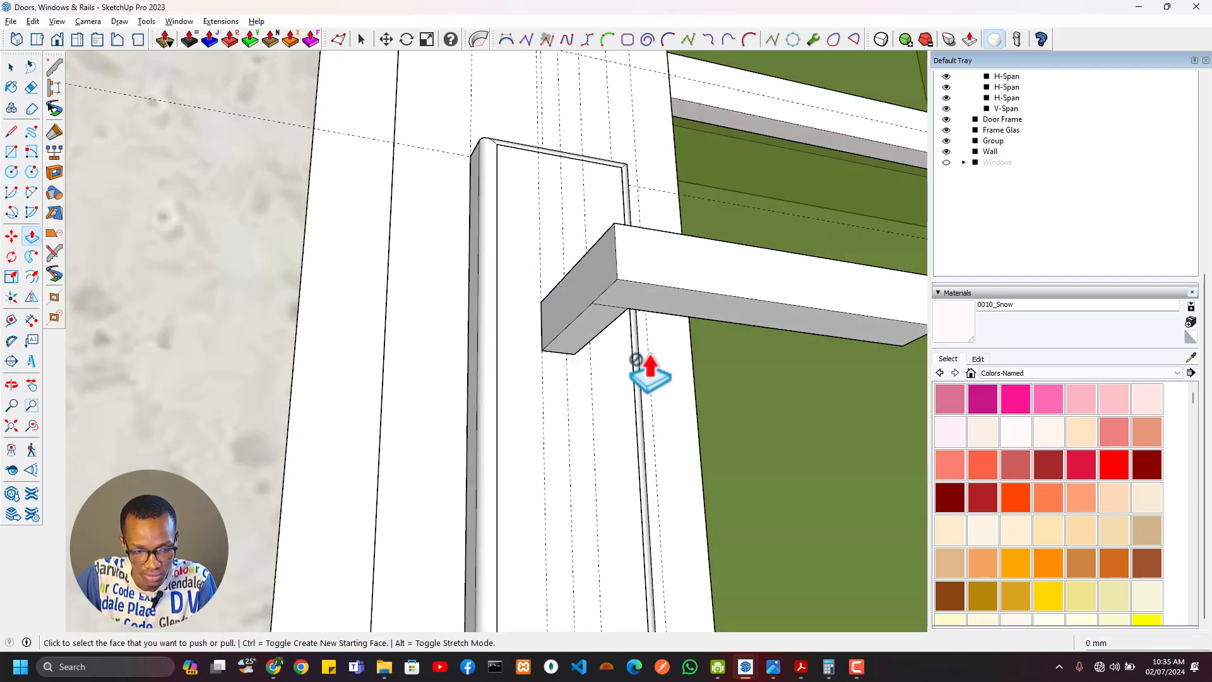
click(574, 331)
click(587, 340)
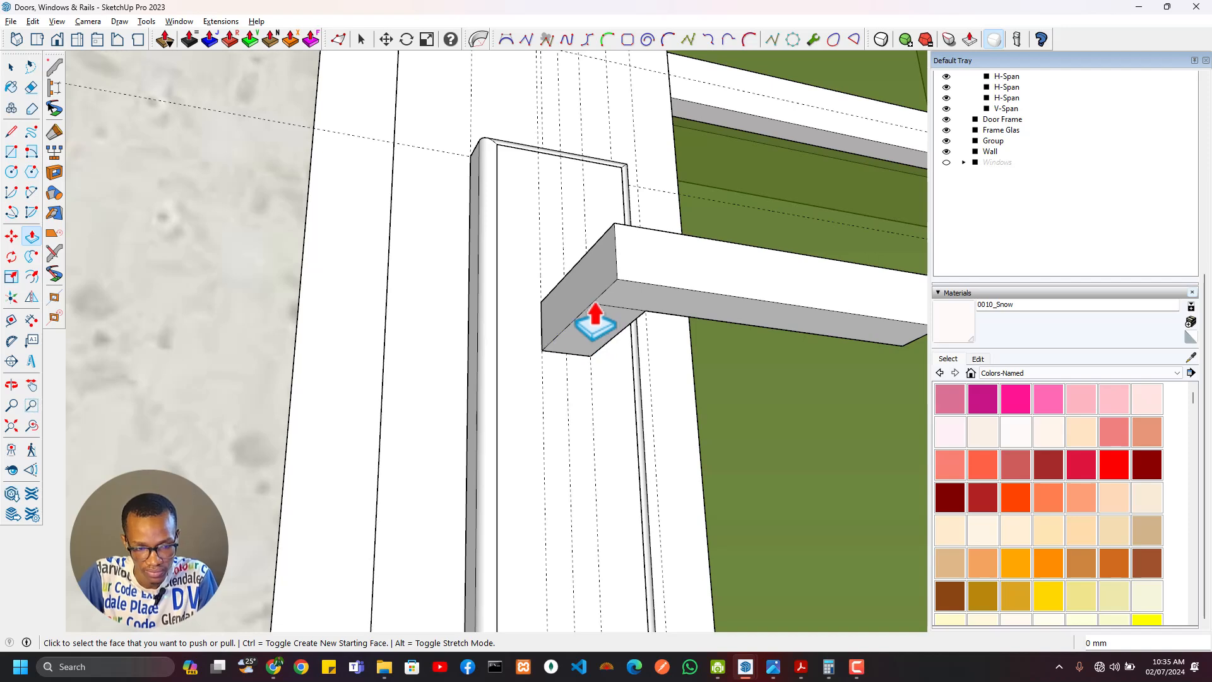
Step: Draw a 15 mm vertical line across the handle's outer side face where the arm meets the grip
key(l)
click(590, 303)
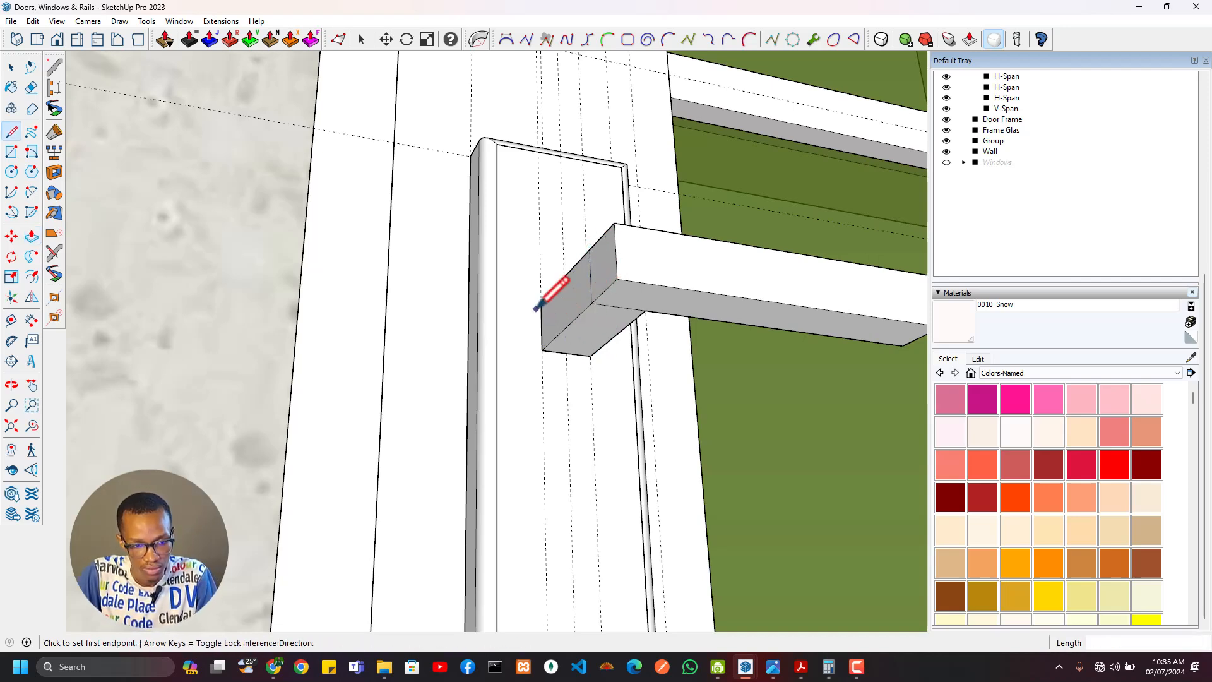
mouse_move(598, 305)
middle_down()
mouse_move(725, 473)
mouse_move(638, 349)
middle_up()
scroll(634, 359, up, 1)
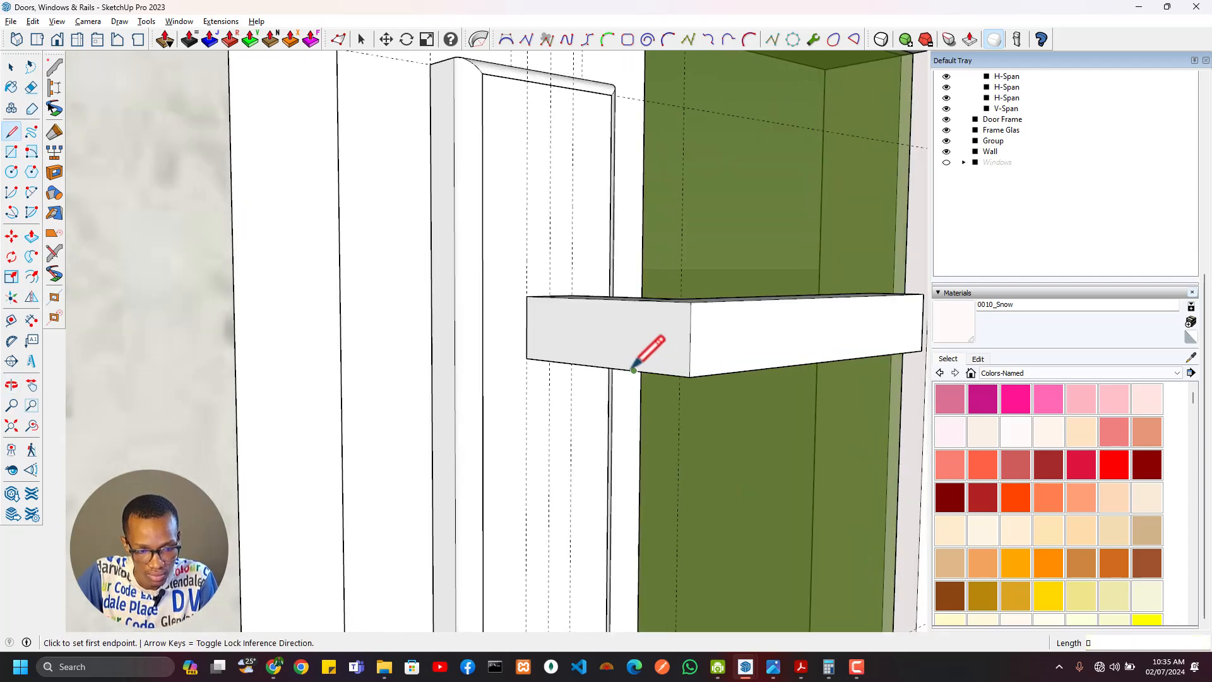
click(646, 296)
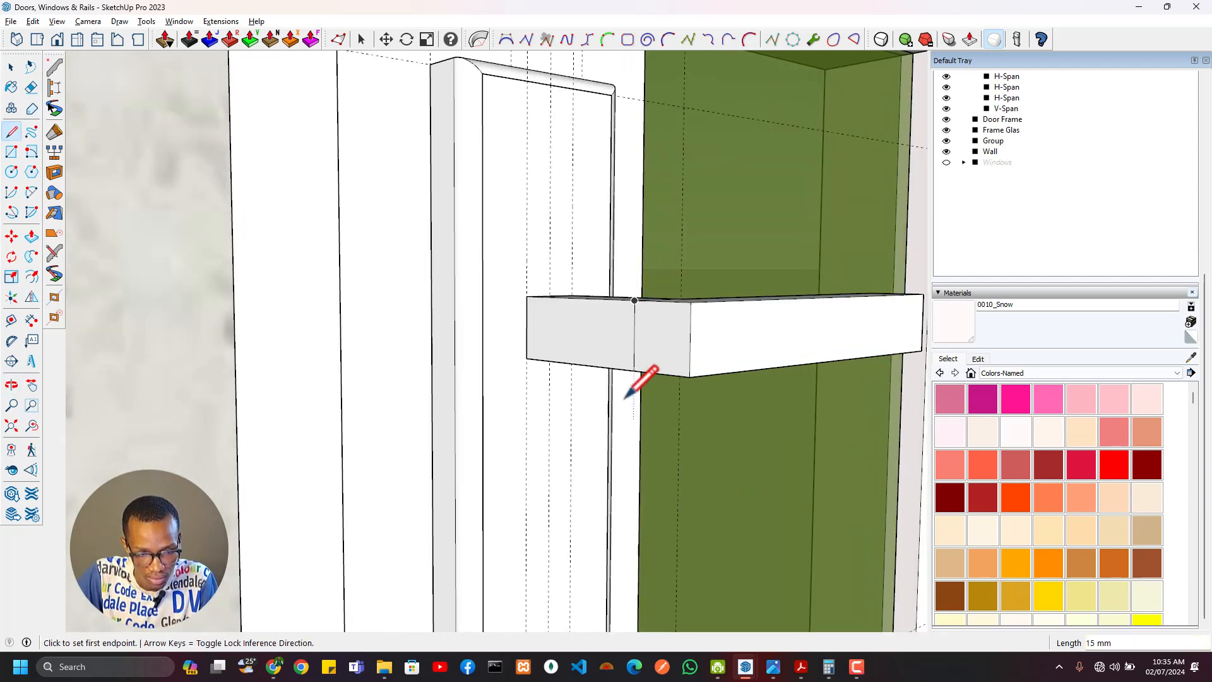
Step: Slim the handle's arm on all sides relative to the grip, pushing its outer side face in about 2 mm
key(p)
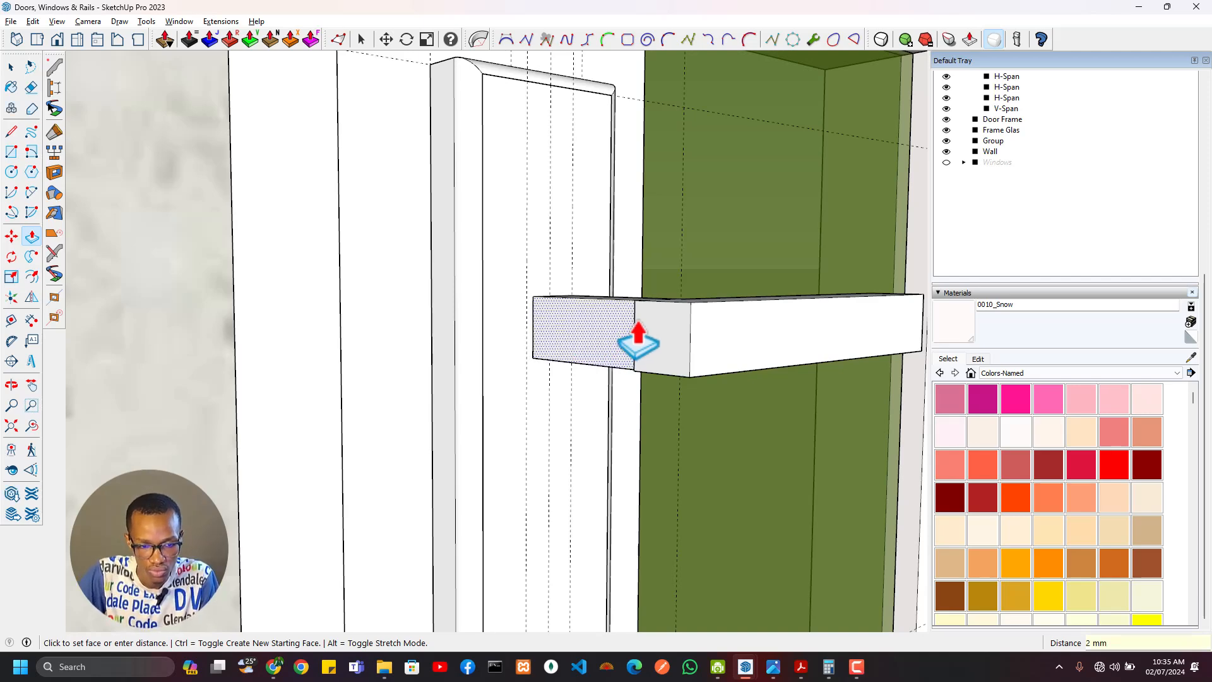
middle_drag(638, 341, 593, 316)
middle_drag(782, 366, 680, 537)
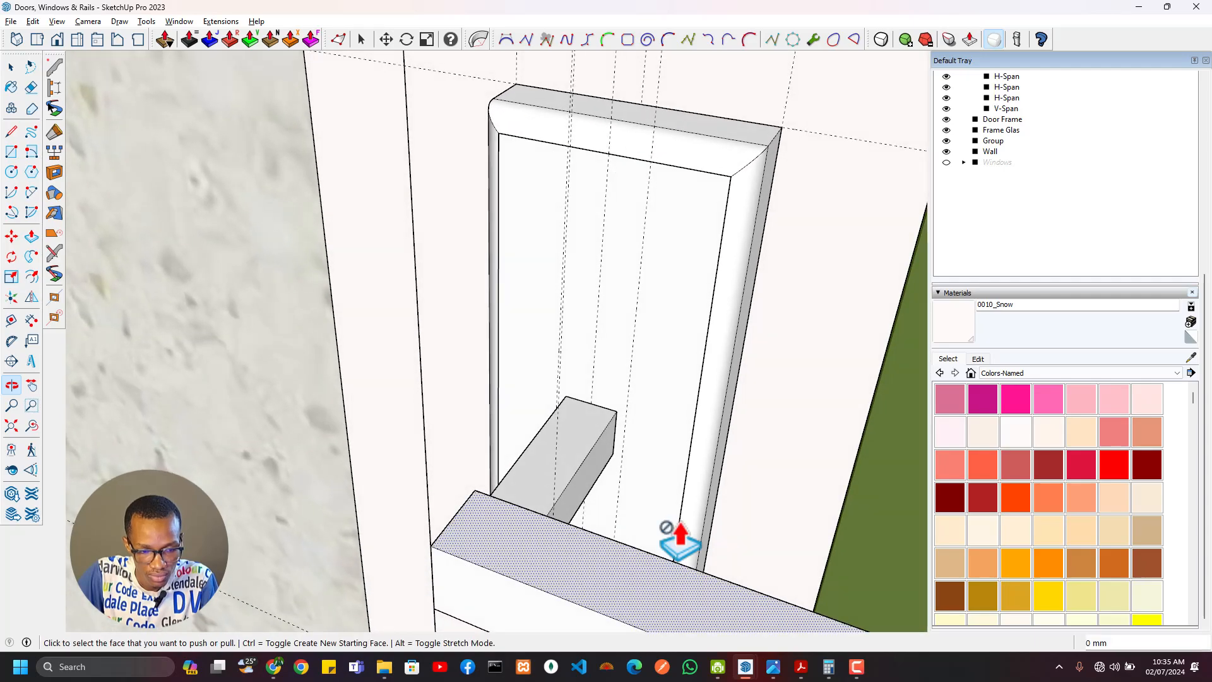
scroll(622, 444, up, 3)
middle_drag(617, 425, 821, 368)
scroll(477, 440, down, 3)
middle_drag(527, 442, 719, 438)
scroll(660, 319, up, 3)
mouse_move(661, 319)
middle_down()
mouse_move(736, 244)
mouse_move(612, 306)
middle_up()
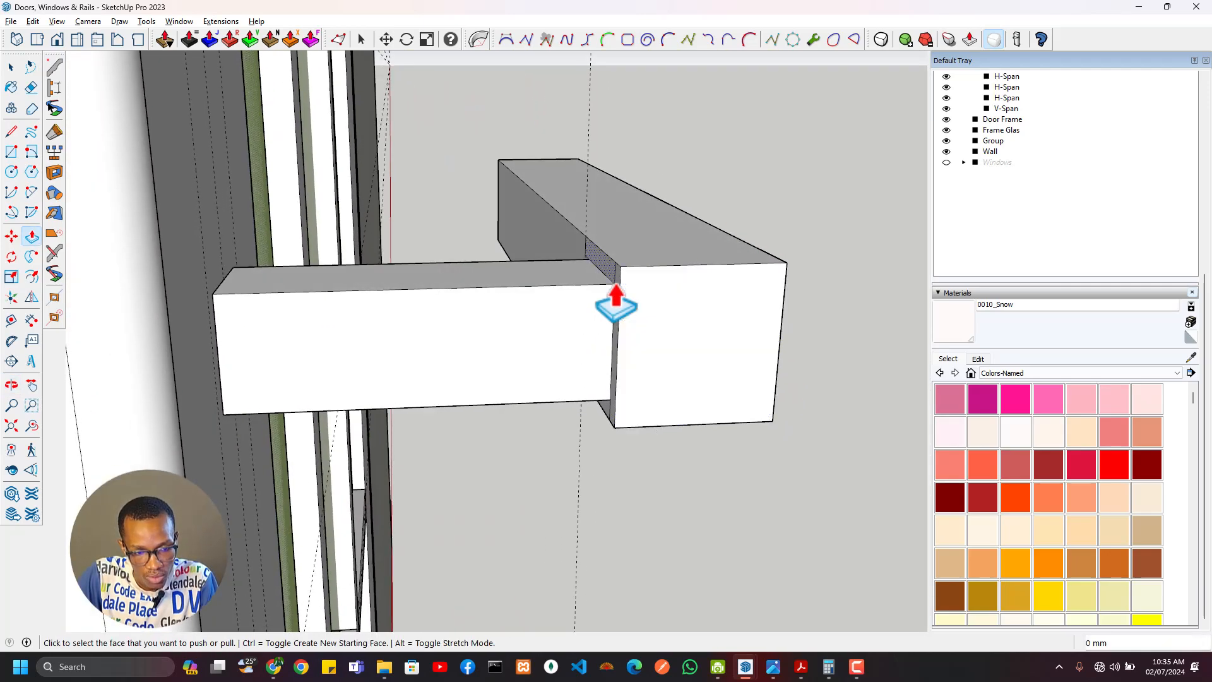
Step: Erase the slimmed arm's long edges, keeping only its square outlines on the grip and the lock plate
key(e)
scroll(628, 257, up, 3)
click(613, 276)
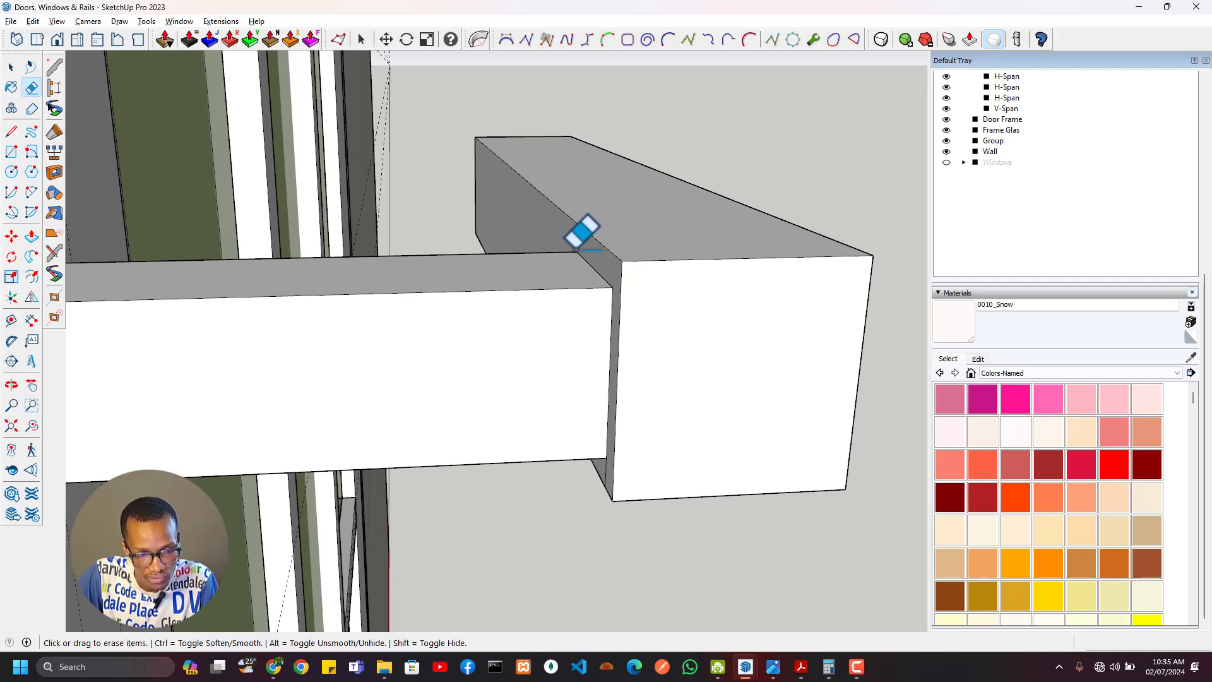
mouse_move(615, 276)
middle_down()
mouse_move(649, 263)
mouse_move(571, 445)
middle_up()
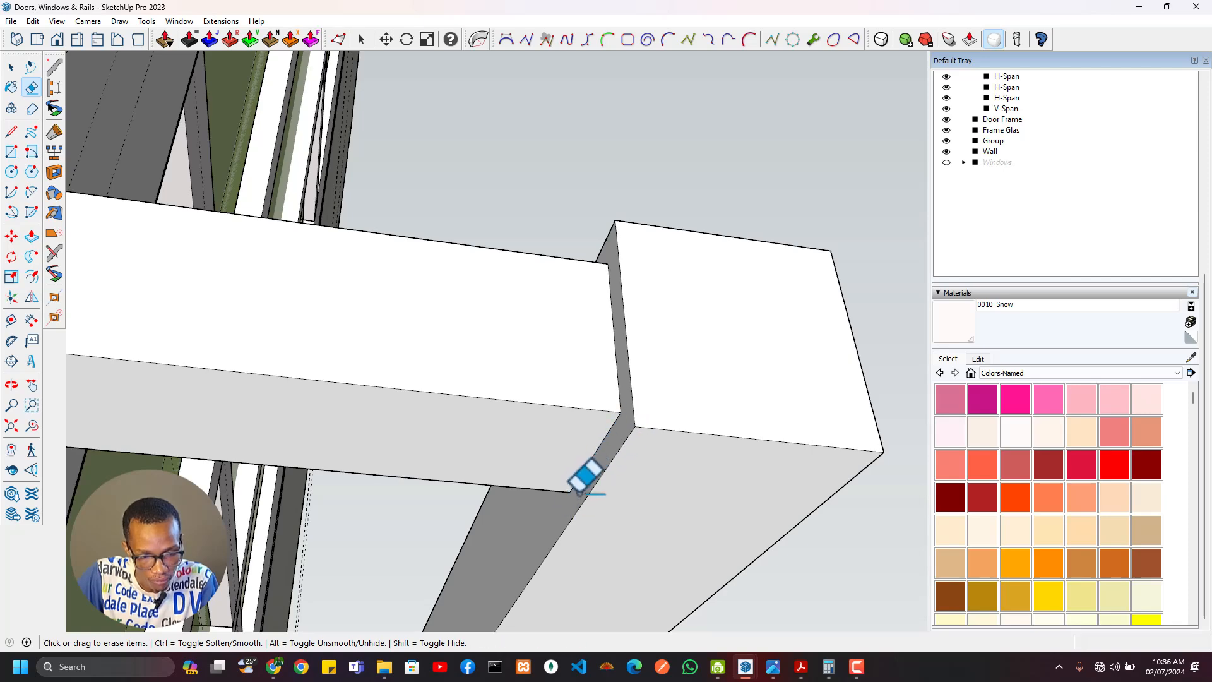
mouse_move(578, 491)
middle_down()
mouse_move(500, 410)
mouse_move(463, 282)
middle_up()
drag(487, 400, 490, 478)
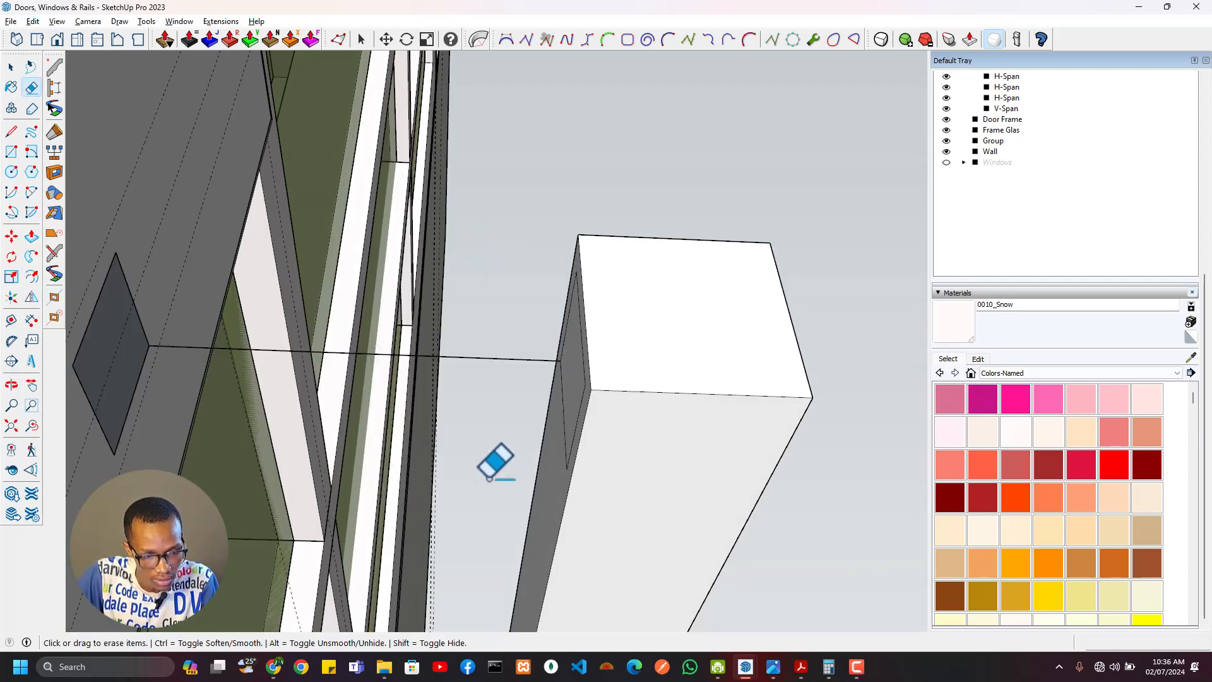
click(502, 353)
Step: Place a vertical and a horizontal guide through the middle of the square on the grip, about 5 mm from its edges
mouse_move(507, 328)
middle_down()
mouse_move(540, 317)
mouse_move(574, 351)
mouse_move(644, 517)
mouse_move(598, 311)
mouse_move(657, 476)
mouse_move(606, 371)
mouse_move(642, 492)
mouse_move(594, 436)
mouse_move(676, 432)
middle_up()
key(t)
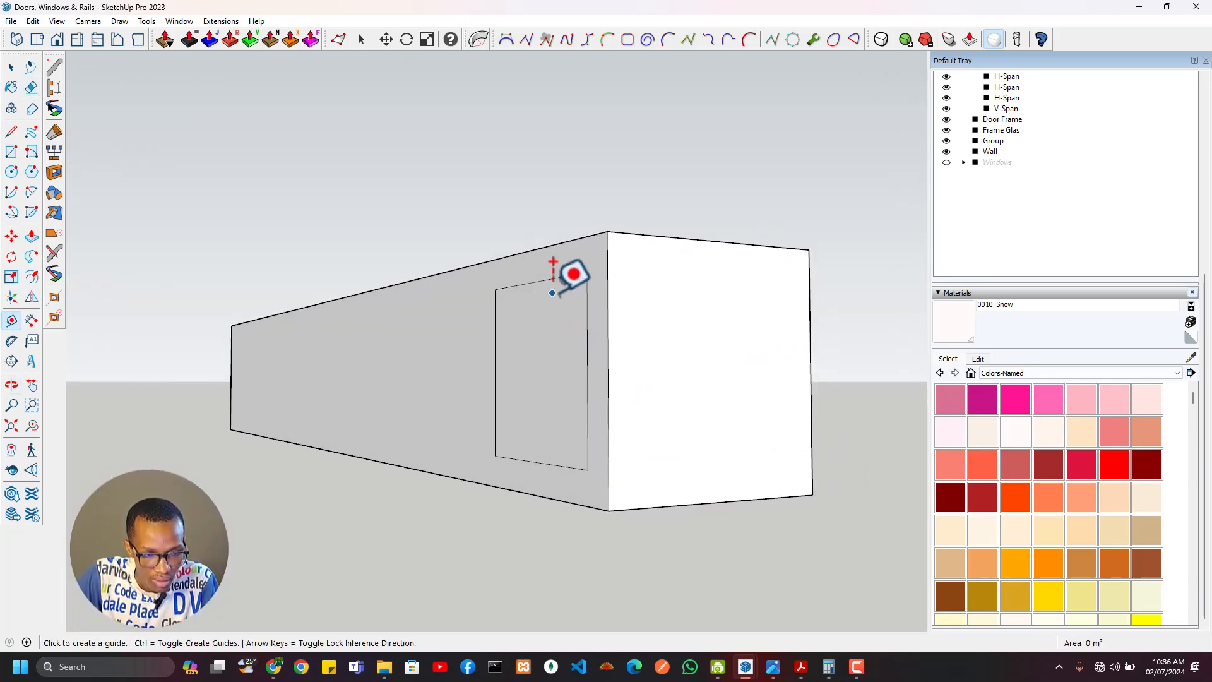
click(497, 325)
click(540, 251)
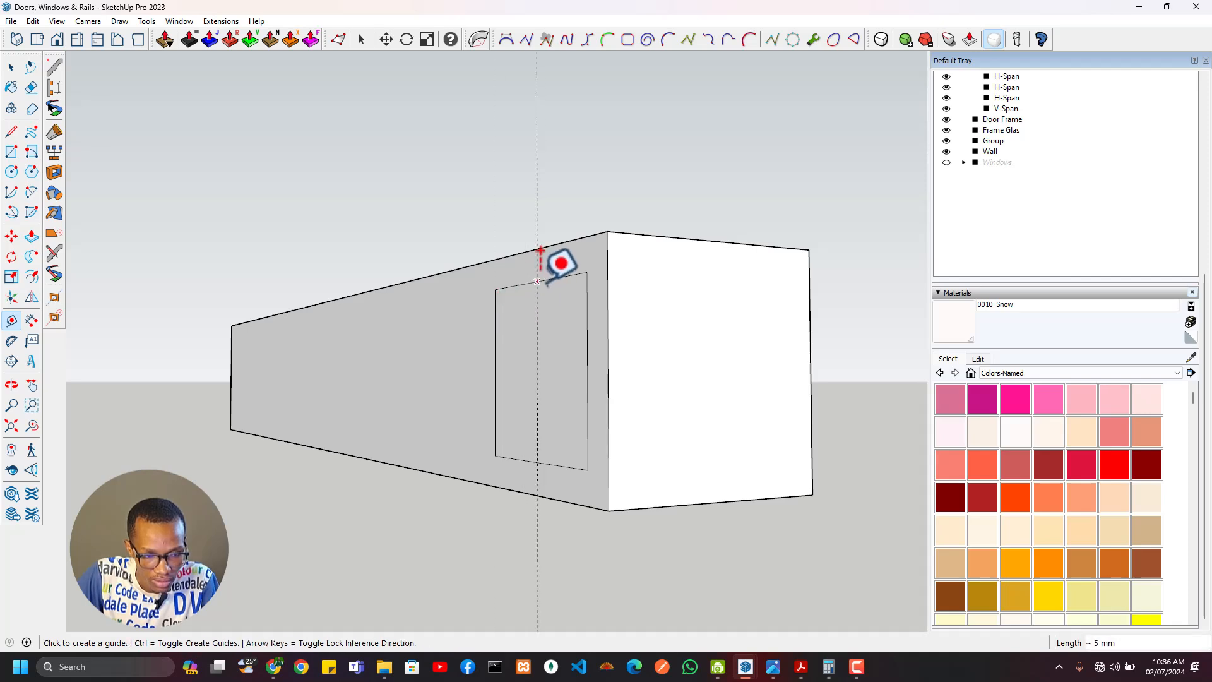
click(569, 276)
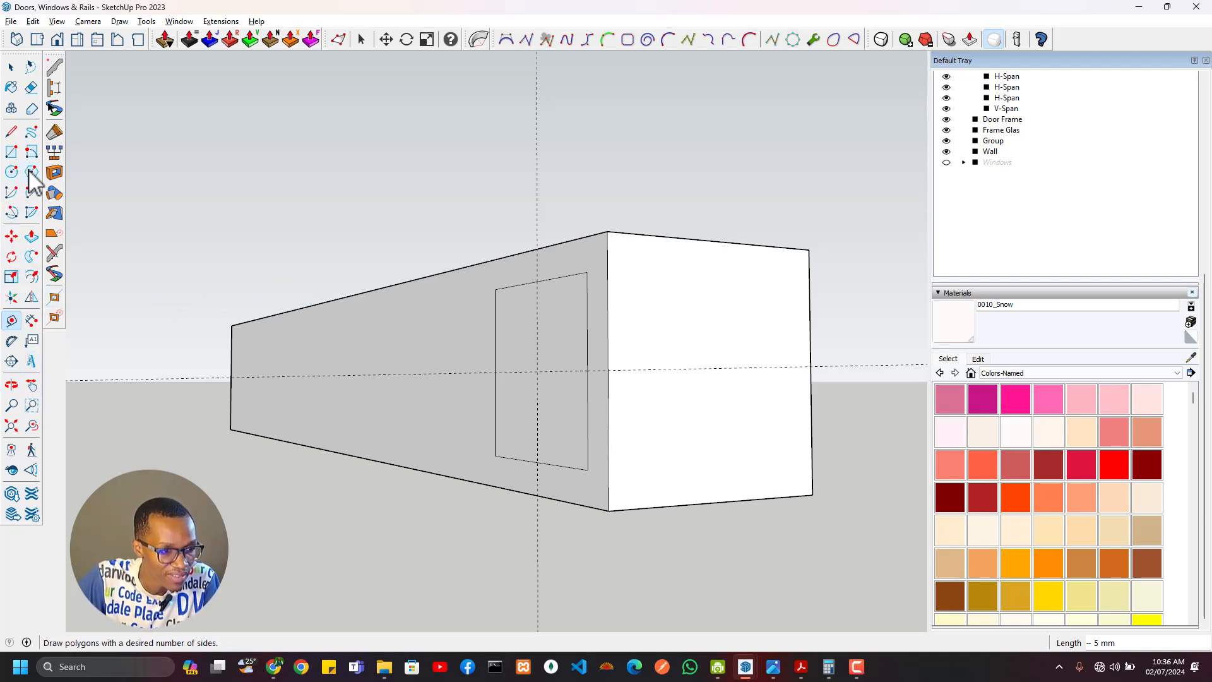
Step: Draw a circle of about 5 mm radius centred on the guide intersection, fitting inside the square on the grip
click(537, 371)
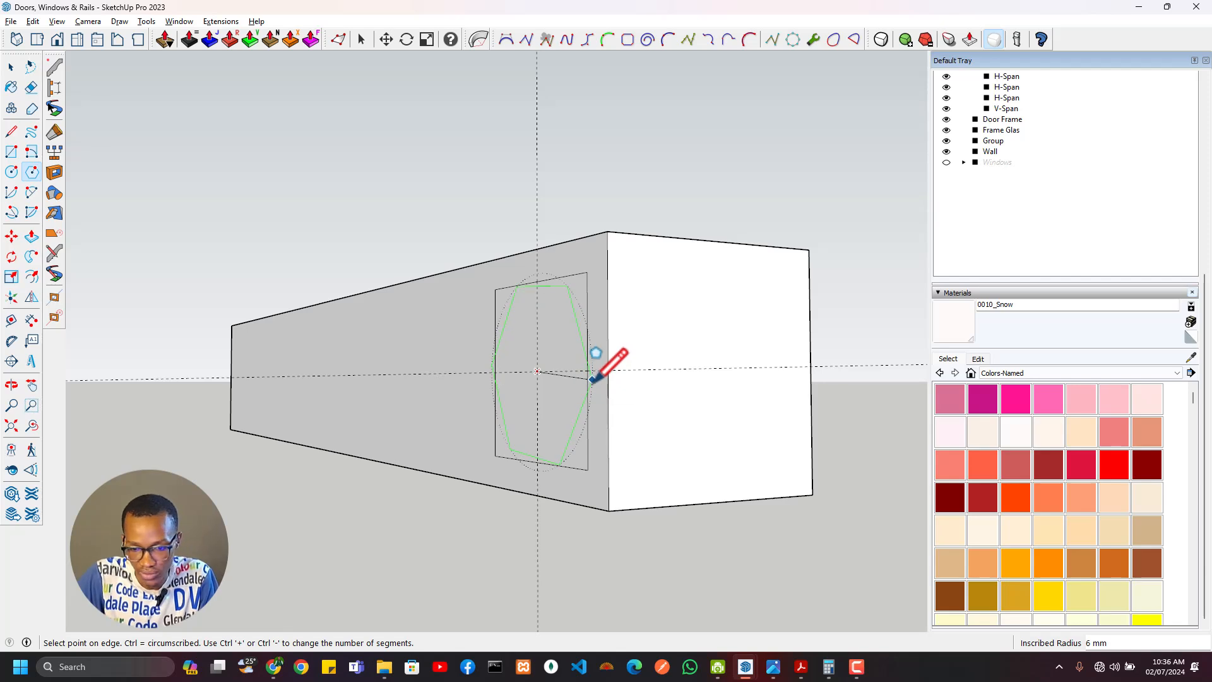
key(Escape)
click(13, 172)
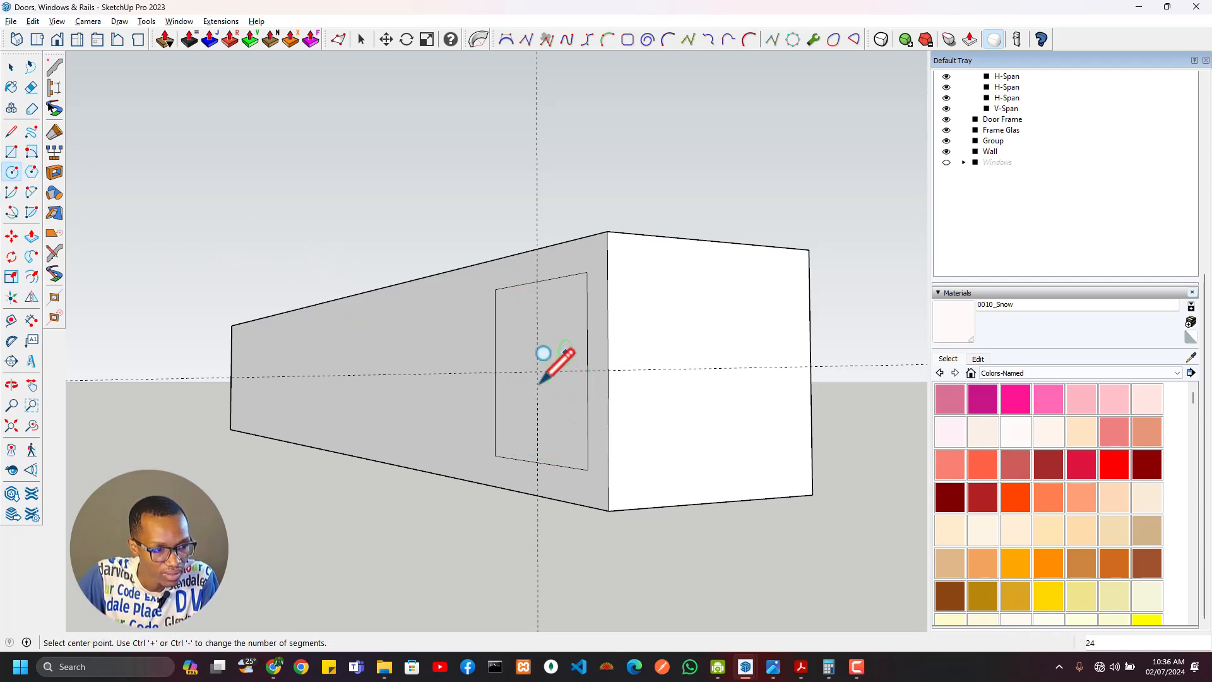
click(537, 371)
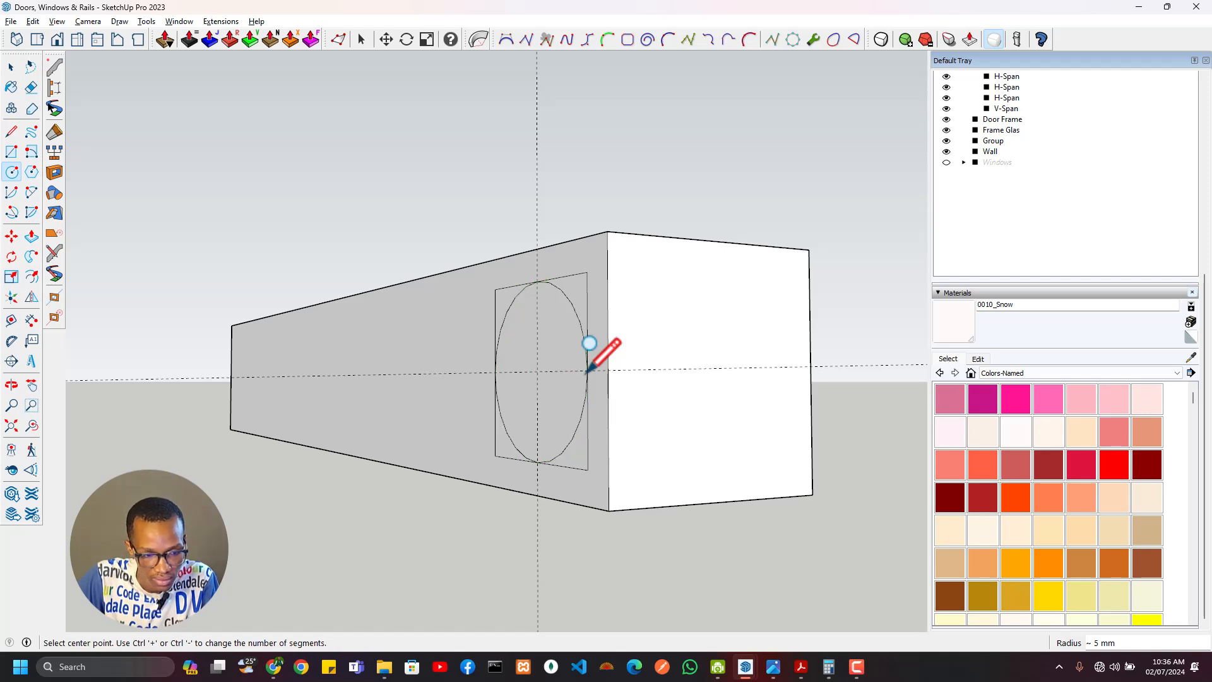
key(e)
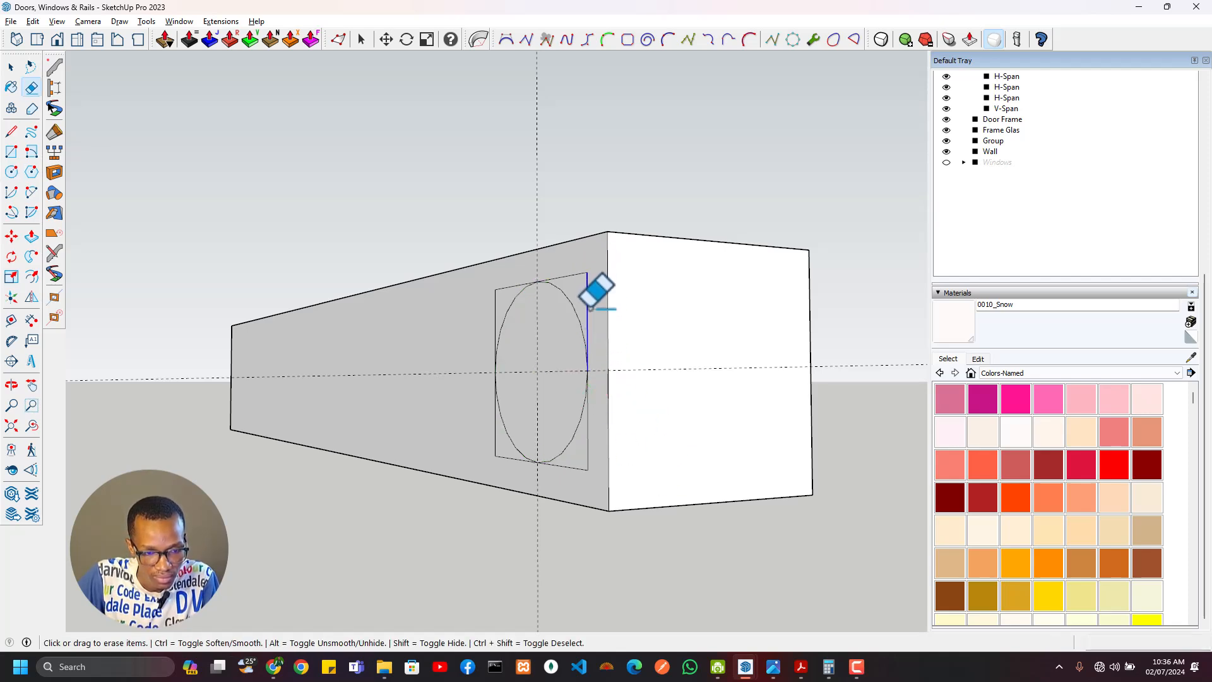
Step: Extrude the circle 35 mm to the lock plate to form a round handle arm
key(p)
click(555, 342)
middle_drag(518, 347, 187, 461)
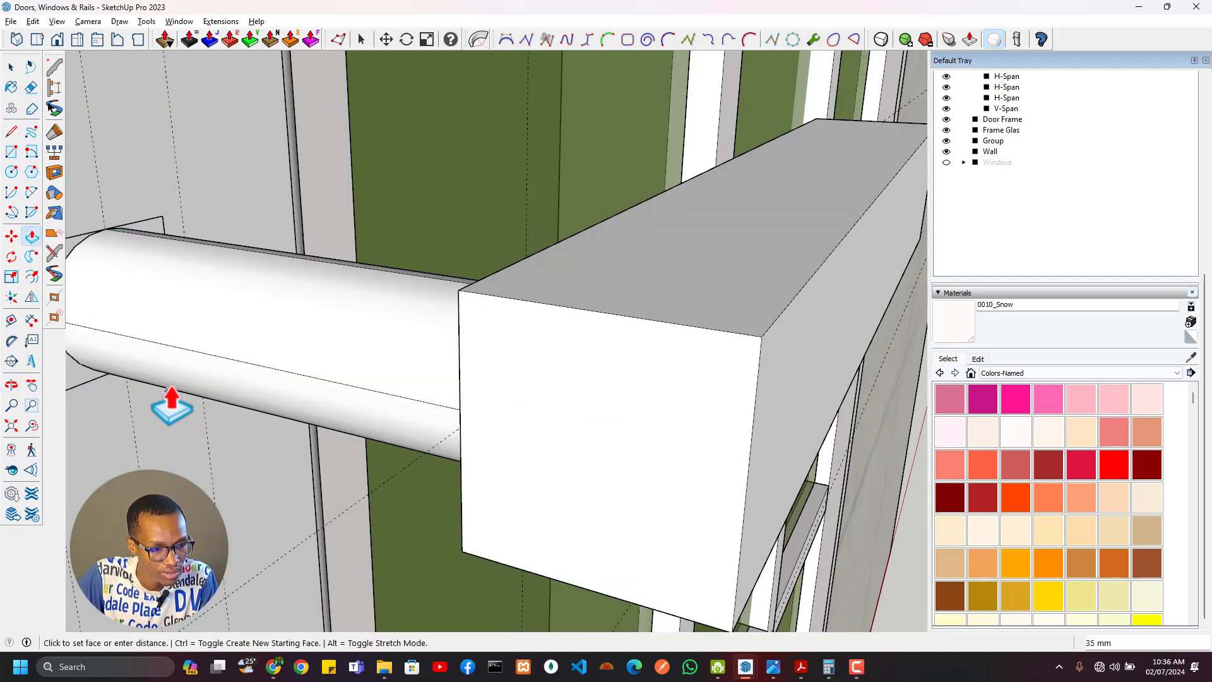
click(104, 420)
Step: Erase the leftover square outline around the round arm on the lock plate
middle_drag(149, 373, 375, 451)
key(space)
key(e)
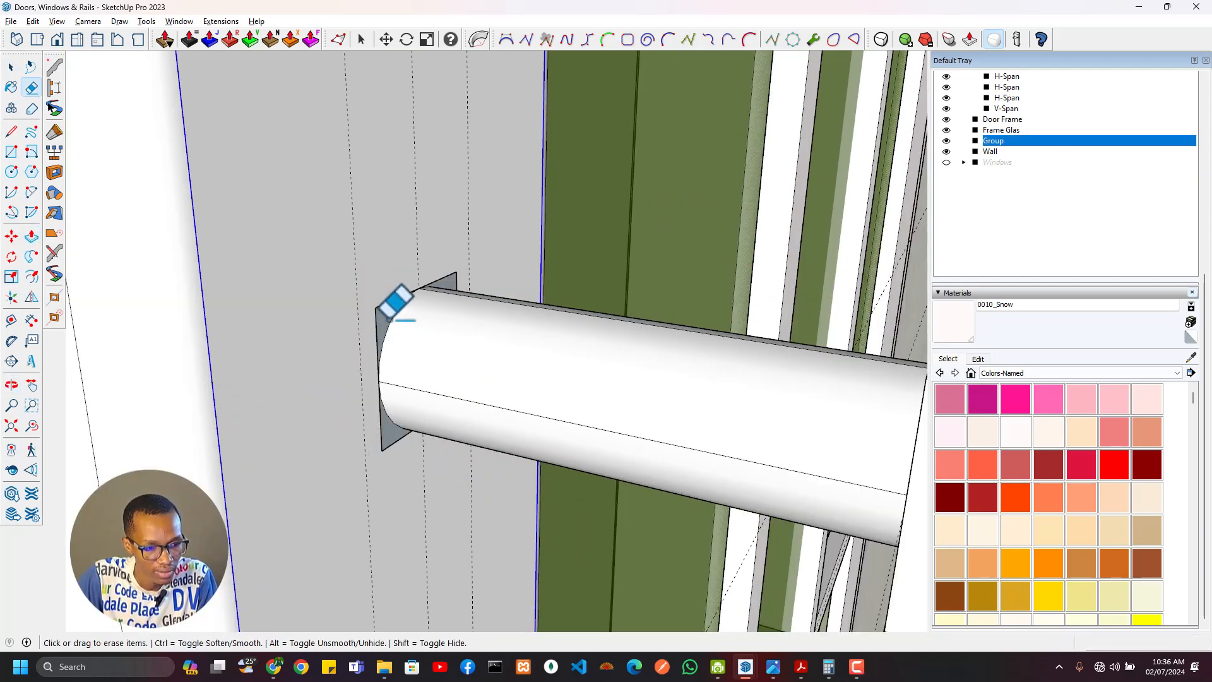
drag(386, 292, 440, 284)
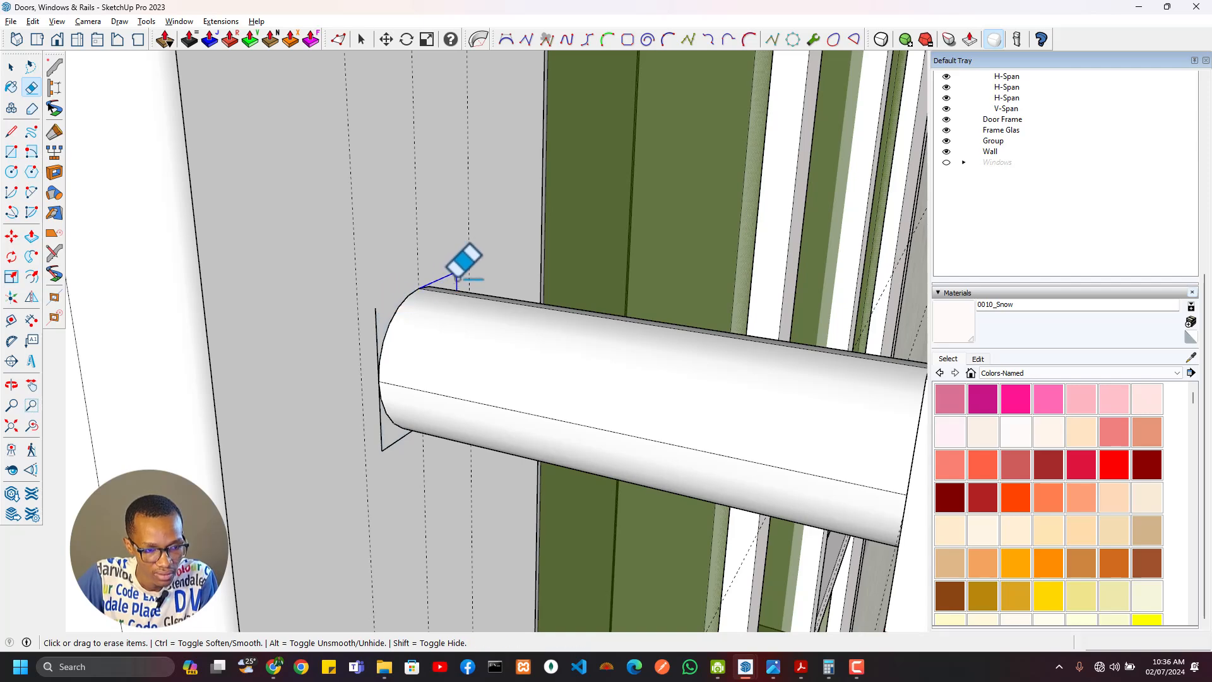
click(457, 279)
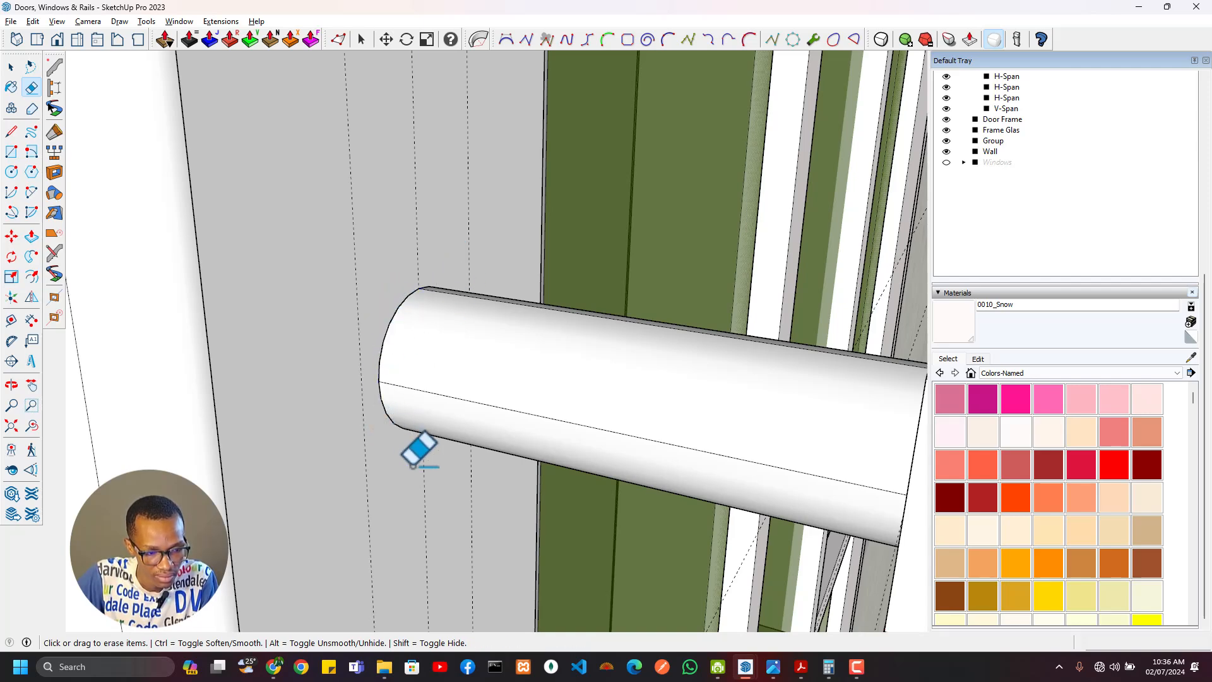
Step: Erase the leftover square outline around the round arm on the grip's inner face
mouse_move(432, 463)
middle_down()
mouse_move(330, 528)
mouse_move(477, 335)
mouse_move(546, 532)
mouse_move(460, 357)
mouse_move(581, 576)
mouse_move(657, 433)
mouse_move(769, 366)
mouse_move(598, 414)
mouse_move(671, 463)
mouse_move(822, 408)
mouse_move(654, 369)
mouse_move(641, 404)
middle_up()
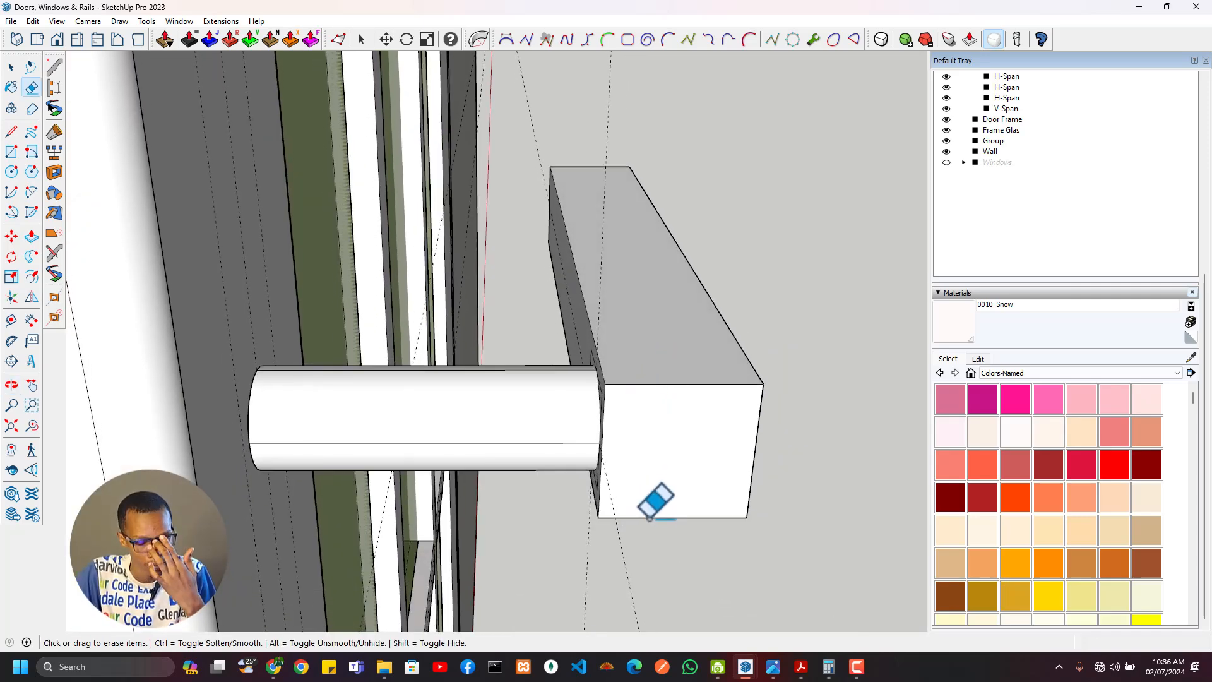
middle_drag(650, 514, 606, 305)
scroll(631, 334, up, 1)
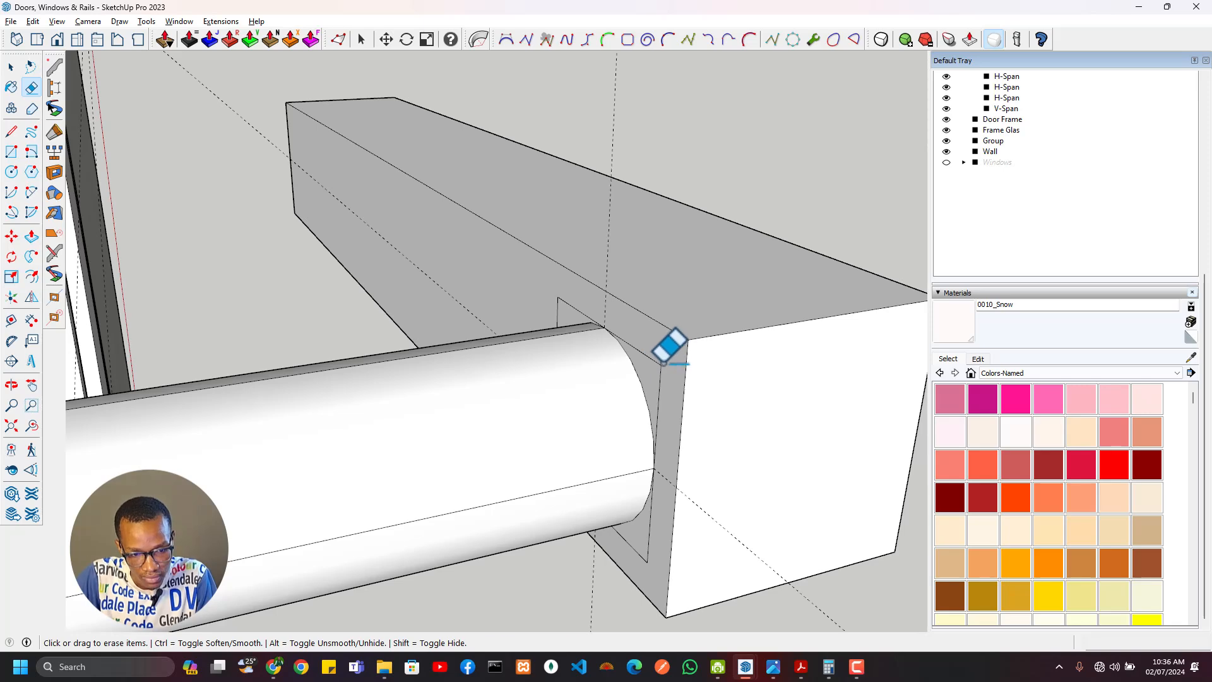
click(663, 363)
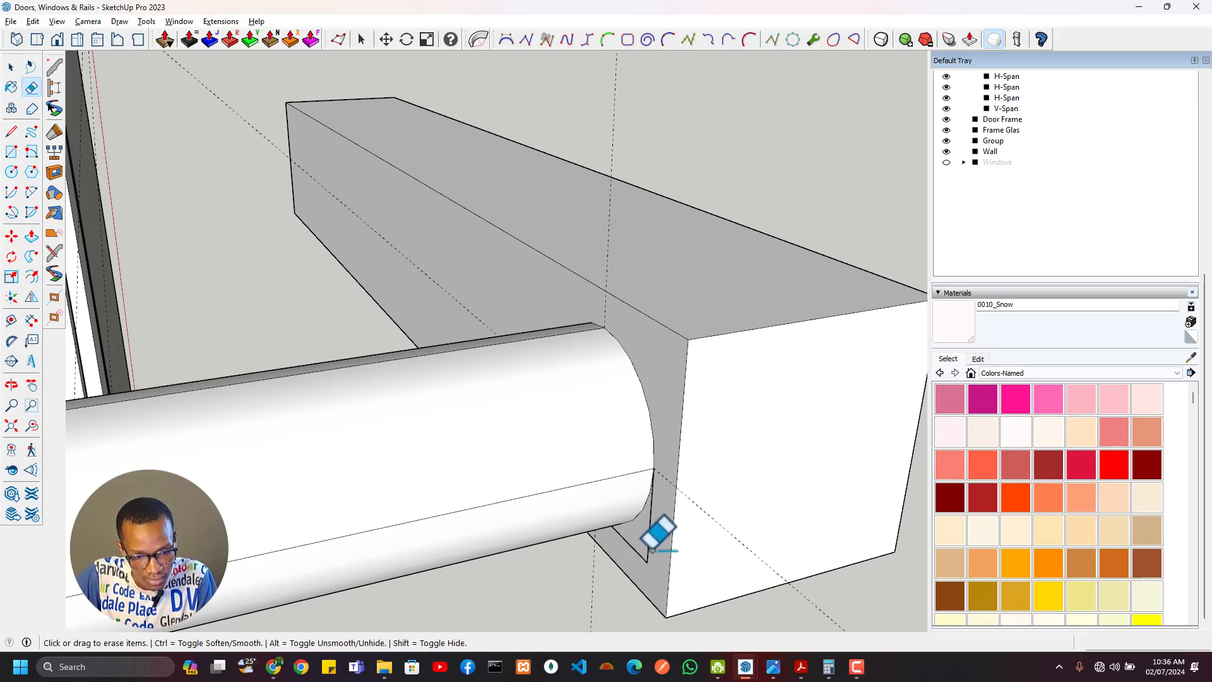
scroll(794, 438, down, 2)
mouse_move(725, 485)
middle_down()
mouse_move(641, 536)
mouse_move(602, 543)
middle_up()
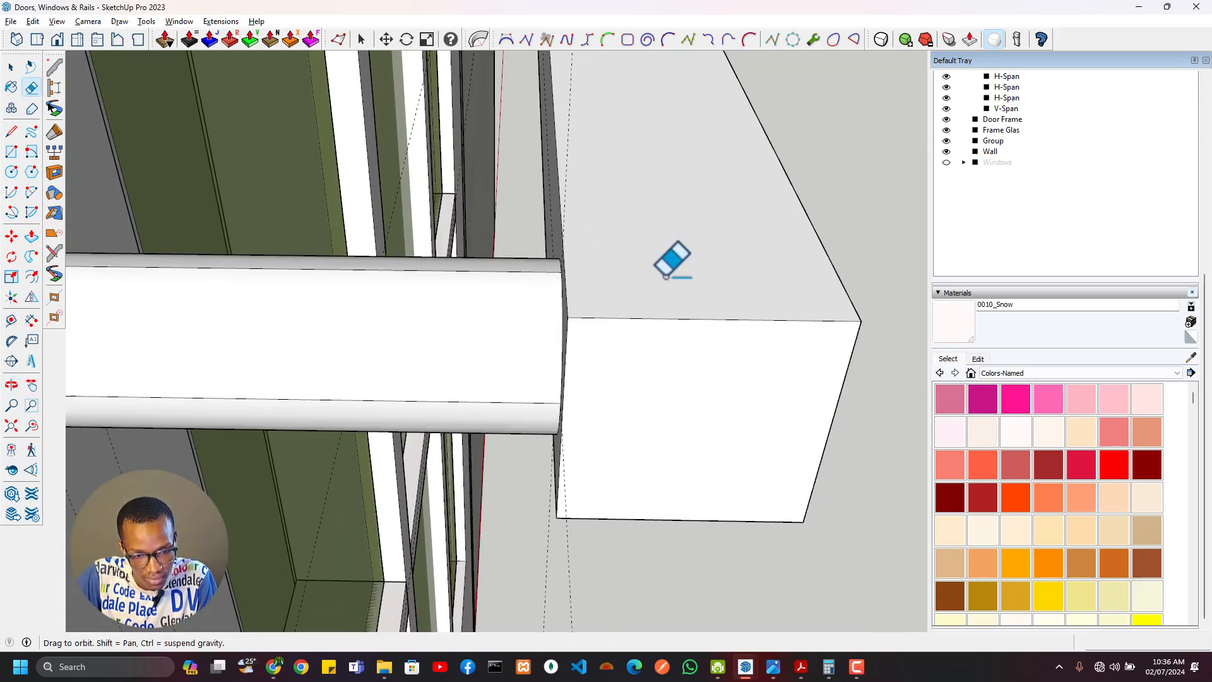
mouse_move(666, 276)
middle_down()
mouse_move(768, 203)
mouse_move(627, 319)
middle_up()
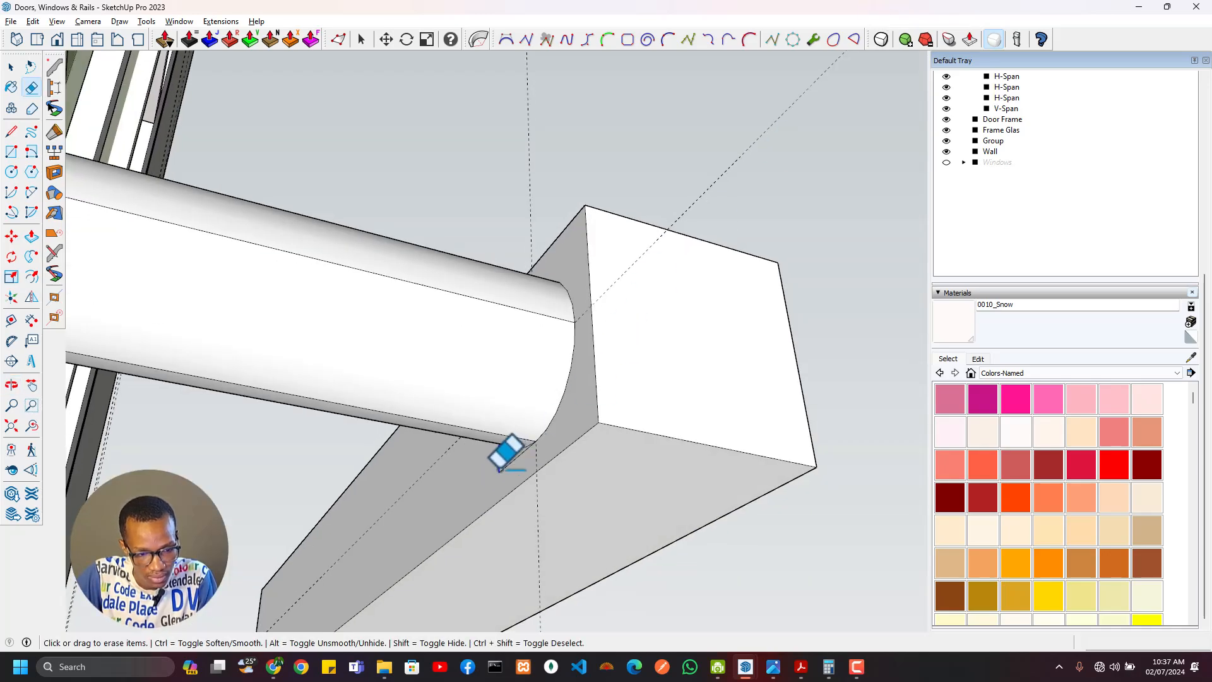
mouse_move(594, 254)
middle_down()
mouse_move(650, 584)
mouse_move(628, 347)
mouse_move(627, 400)
mouse_move(366, 410)
middle_up()
Step: Thin the handle's grip by pushing its front face in towards the round arm
scroll(693, 379, down, 2)
mouse_move(692, 379)
middle_down()
mouse_move(552, 400)
mouse_move(611, 222)
mouse_move(259, 201)
mouse_move(471, 208)
mouse_move(638, 363)
mouse_move(607, 452)
mouse_move(553, 402)
middle_up()
key(p)
click(596, 404)
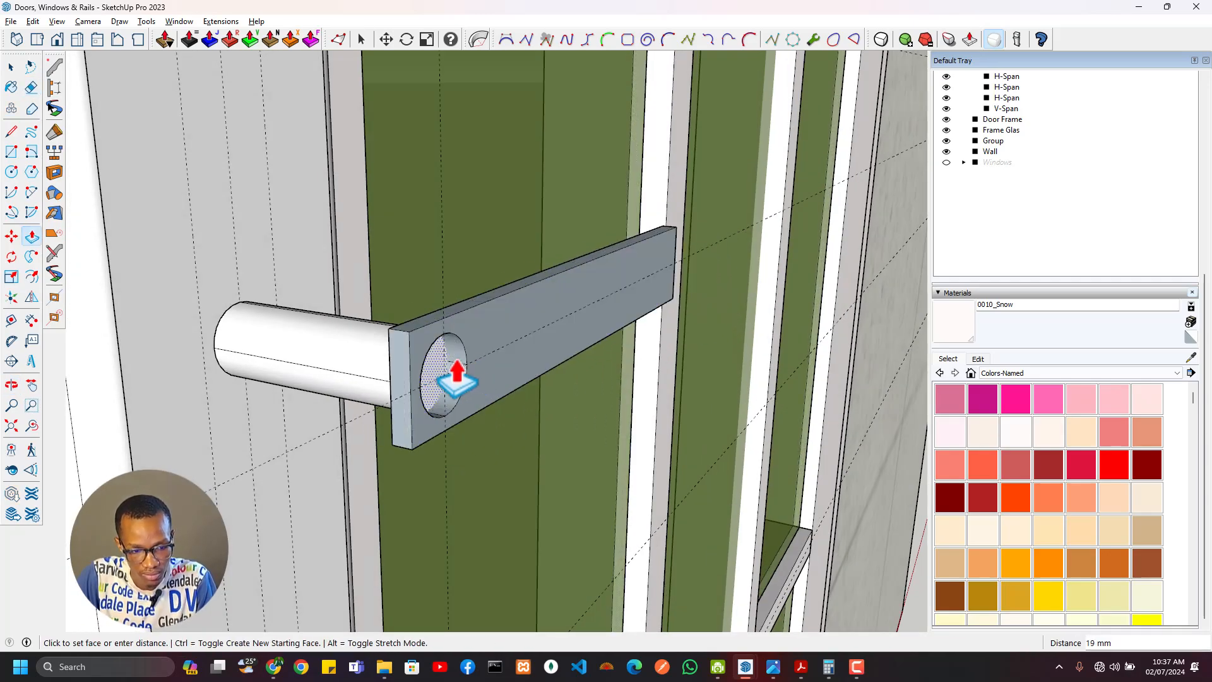
click(512, 329)
Step: Try to round the grip's outer vertical corner at the arm end with a corner arc, cutting the waste through the grip's full height
middle_drag(550, 330, 592, 358)
key(a)
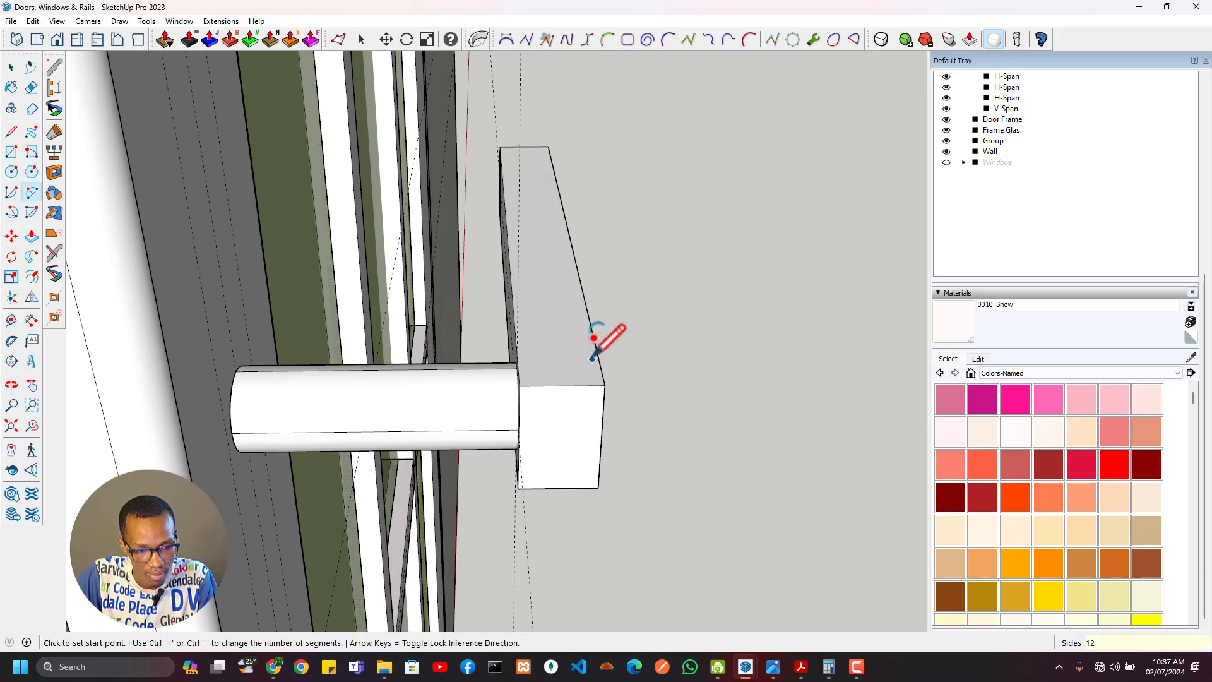
click(597, 355)
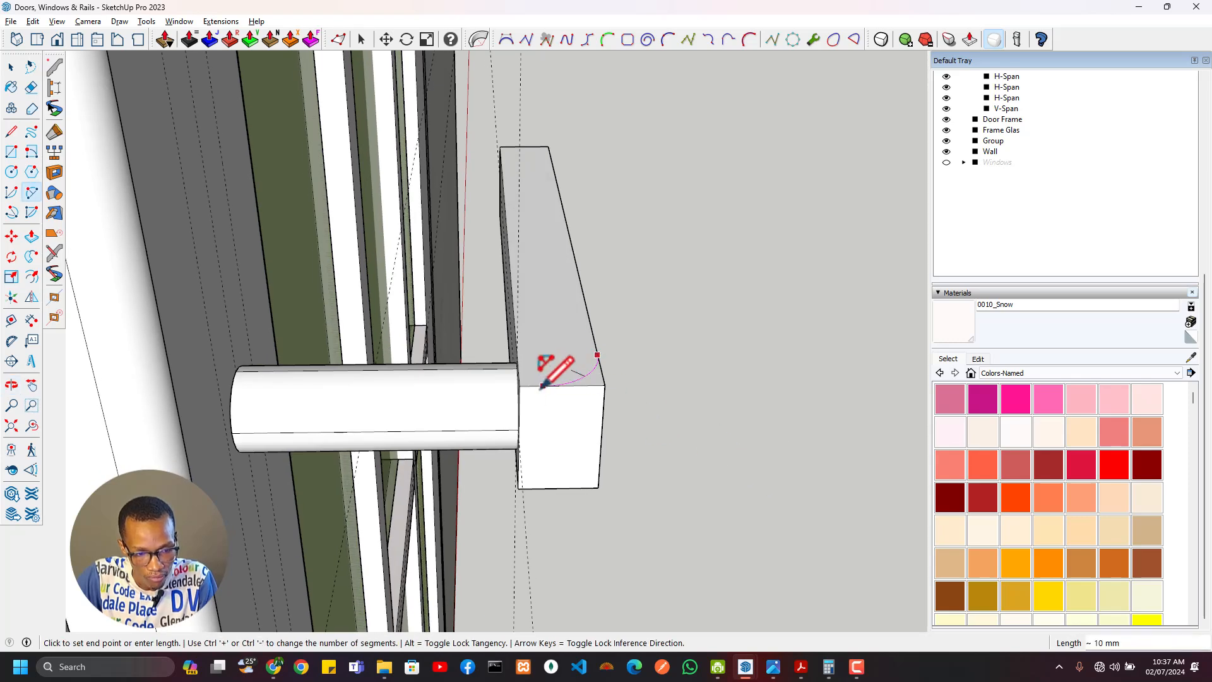
click(622, 414)
key(p)
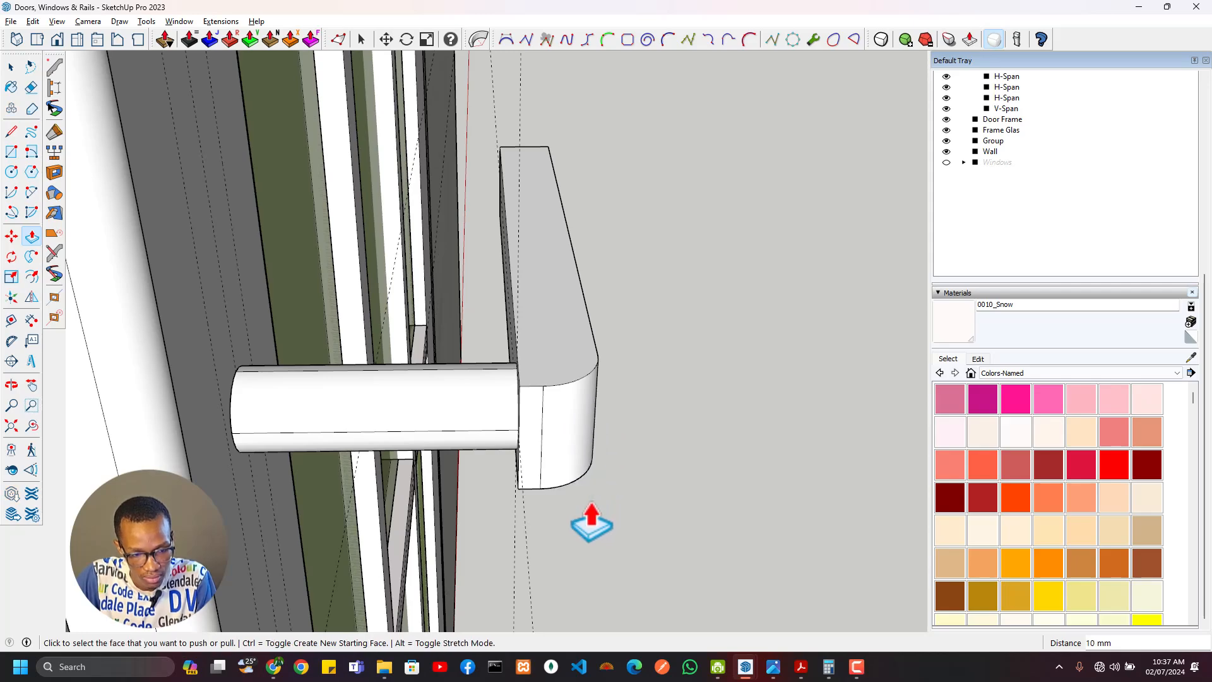
middle_drag(668, 453, 386, 419)
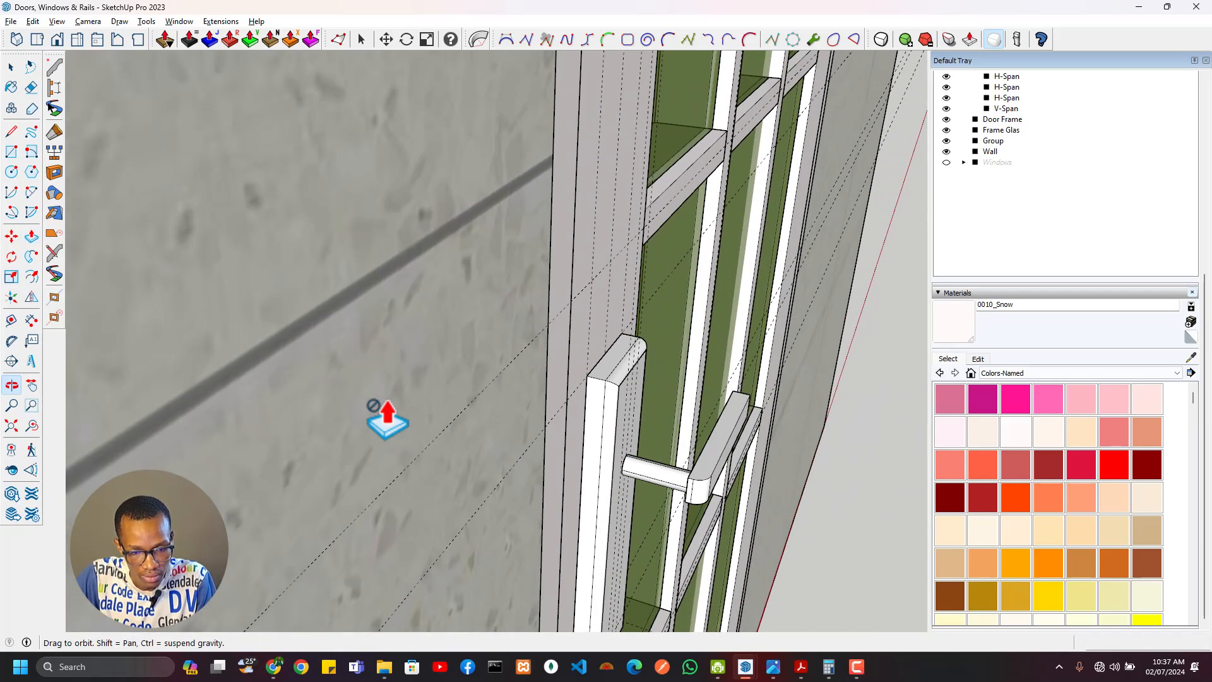
scroll(747, 477, up, 5)
middle_drag(748, 478, 771, 541)
scroll(704, 503, down, 3)
key(p)
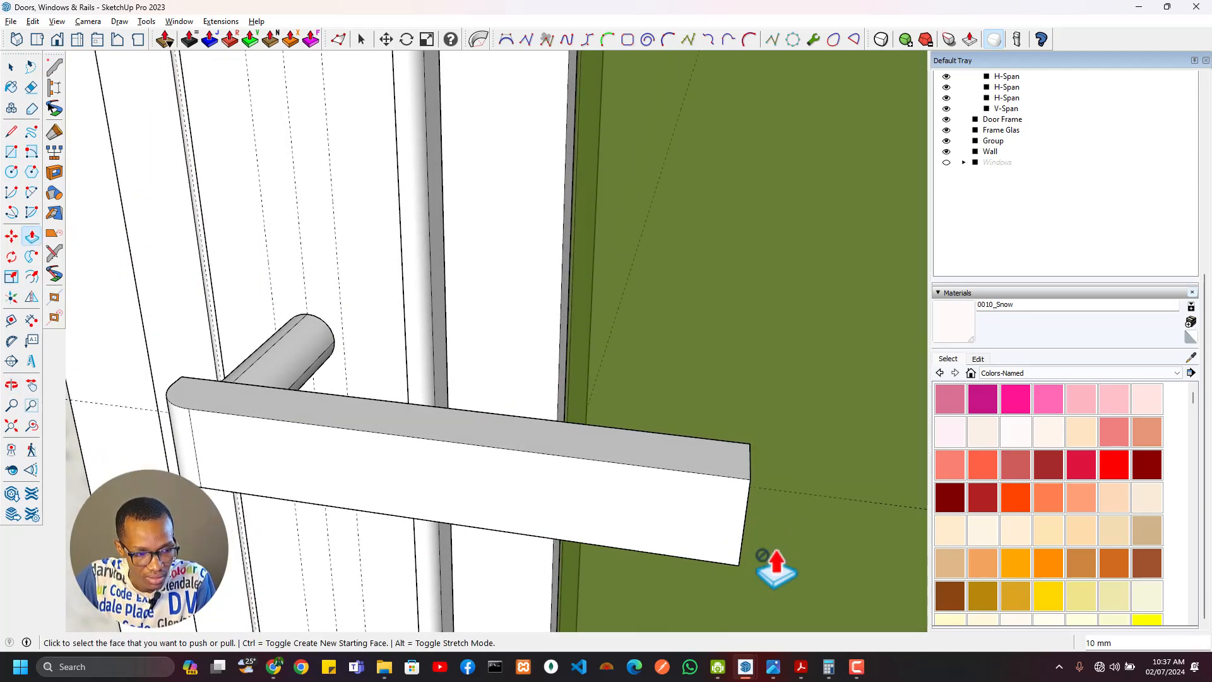
Step: Round the grip's upper front edge with an arc on its free end face, pushing the corner waste 95 mm along the grip
middle_drag(683, 521, 494, 468)
key(a)
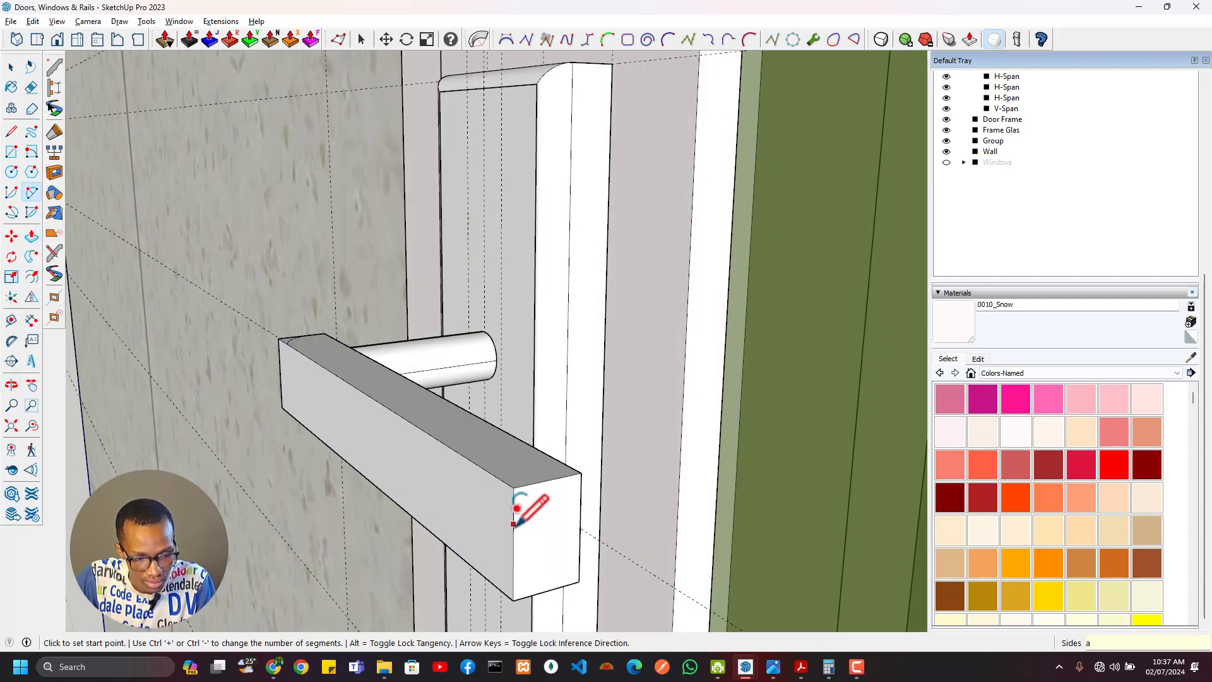
click(513, 544)
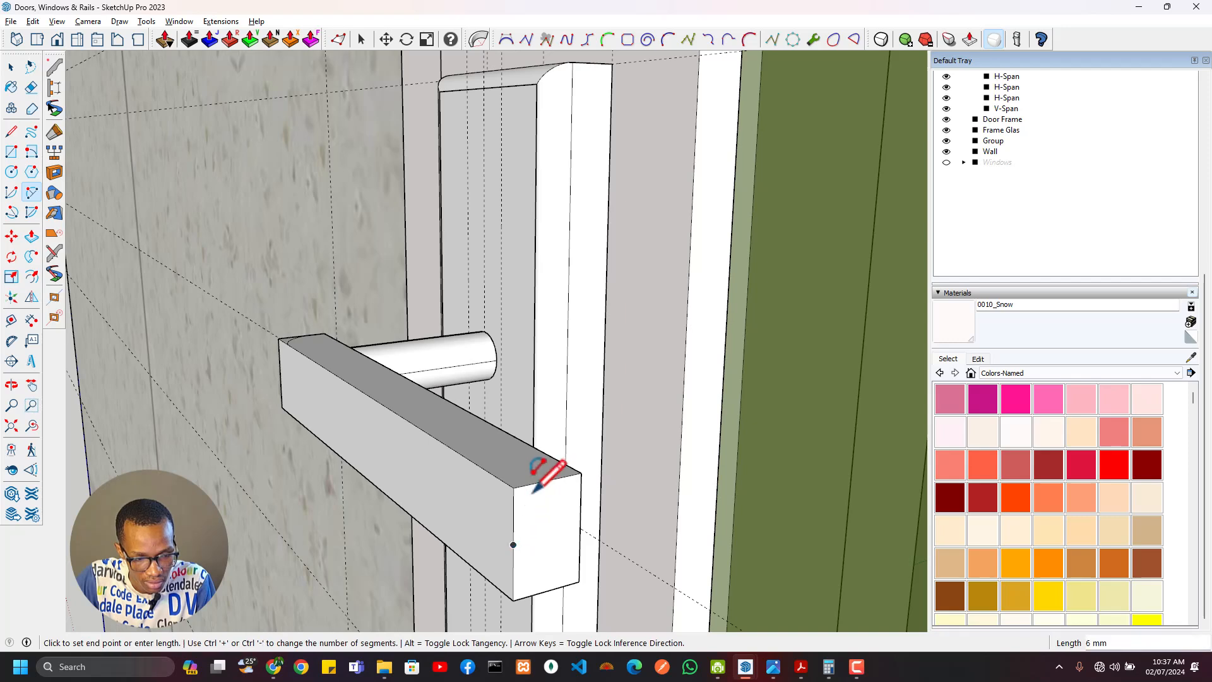
click(566, 475)
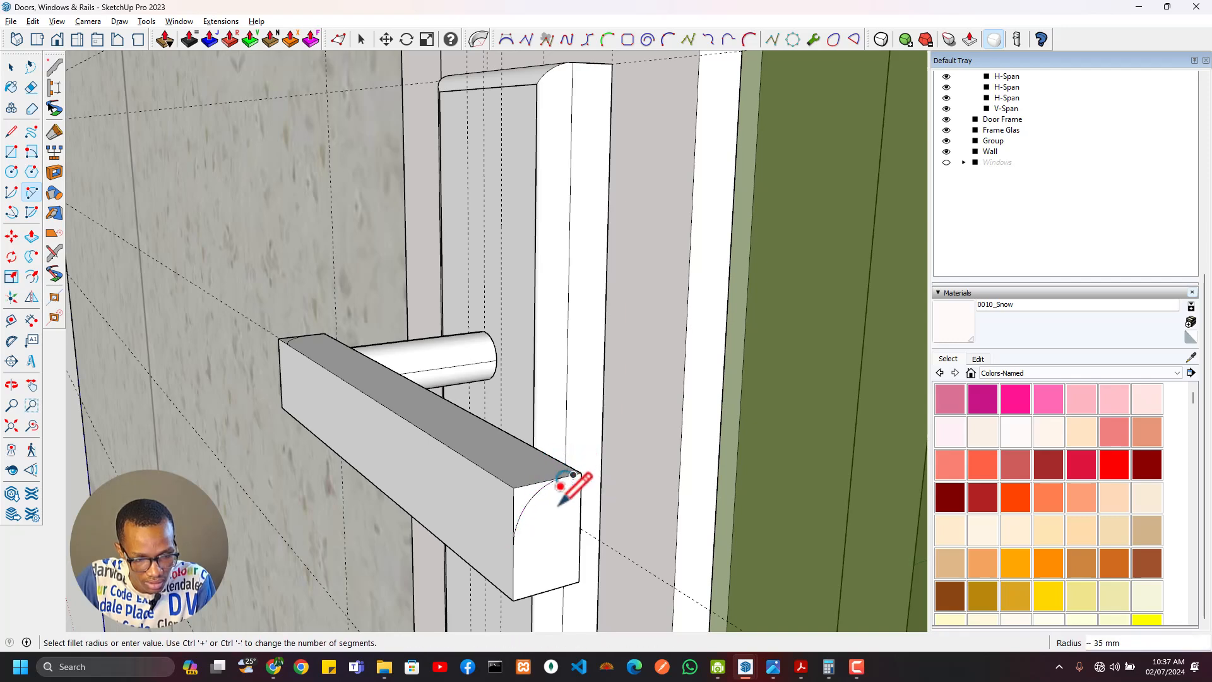
click(529, 532)
click(514, 506)
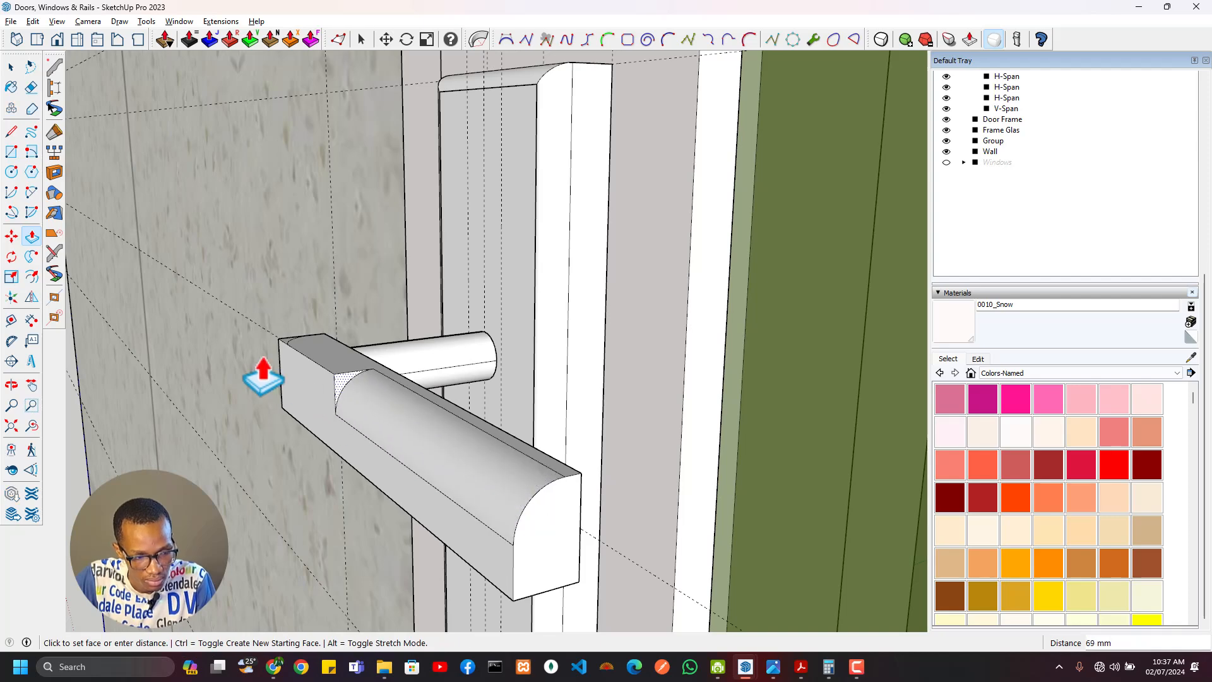
click(302, 355)
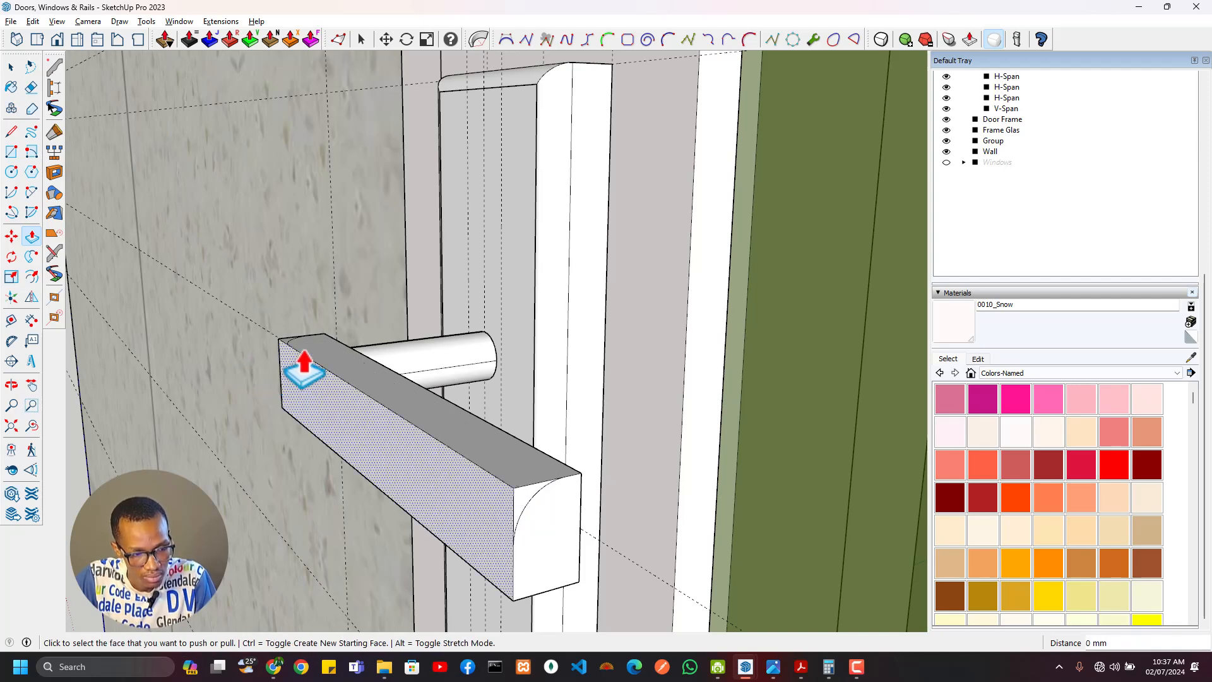
key(e)
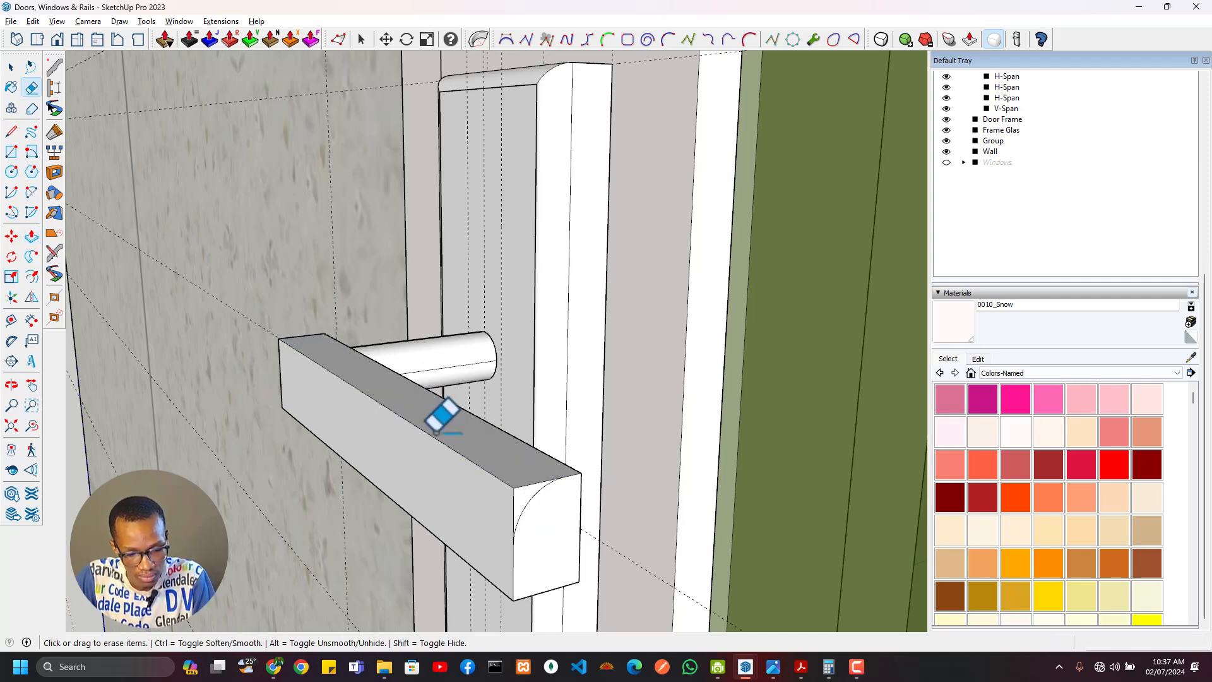
key(p)
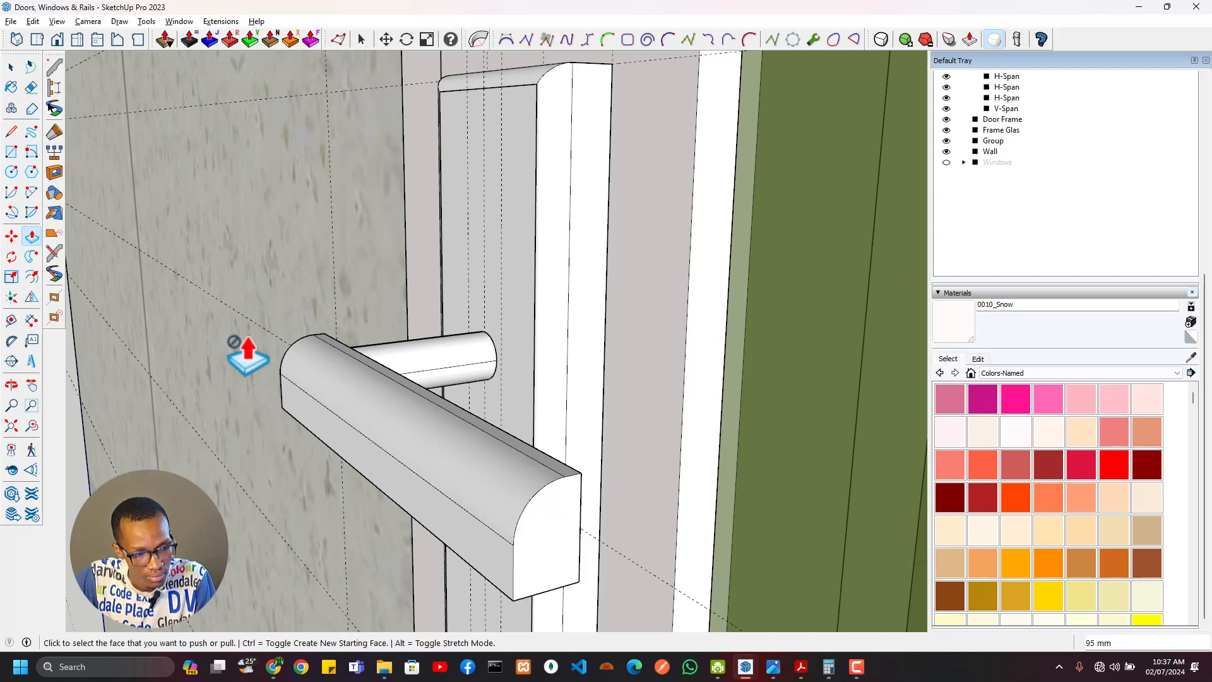
Step: Round the grip's lower front edge with a tangent arc on the free end face, pushing the corner waste 95 mm along the grip
mouse_move(427, 495)
middle_down()
mouse_move(346, 395)
mouse_move(284, 395)
mouse_move(290, 416)
mouse_move(347, 406)
mouse_move(408, 436)
middle_up()
key(a)
click(402, 451)
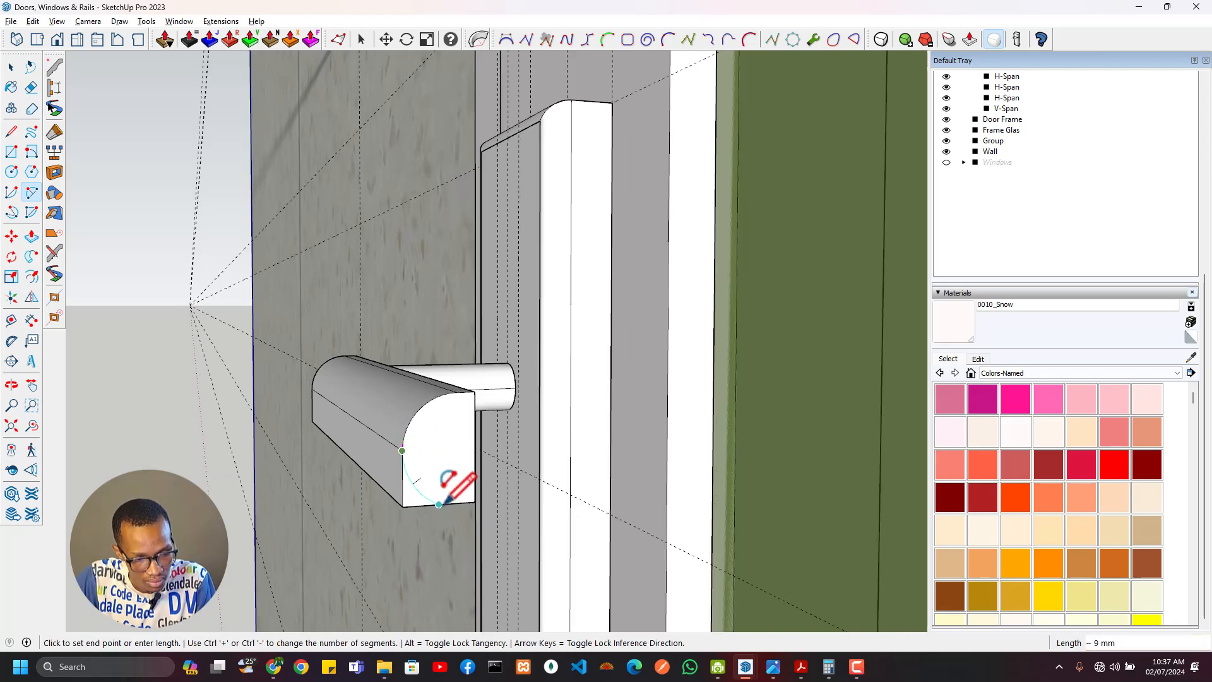
click(439, 504)
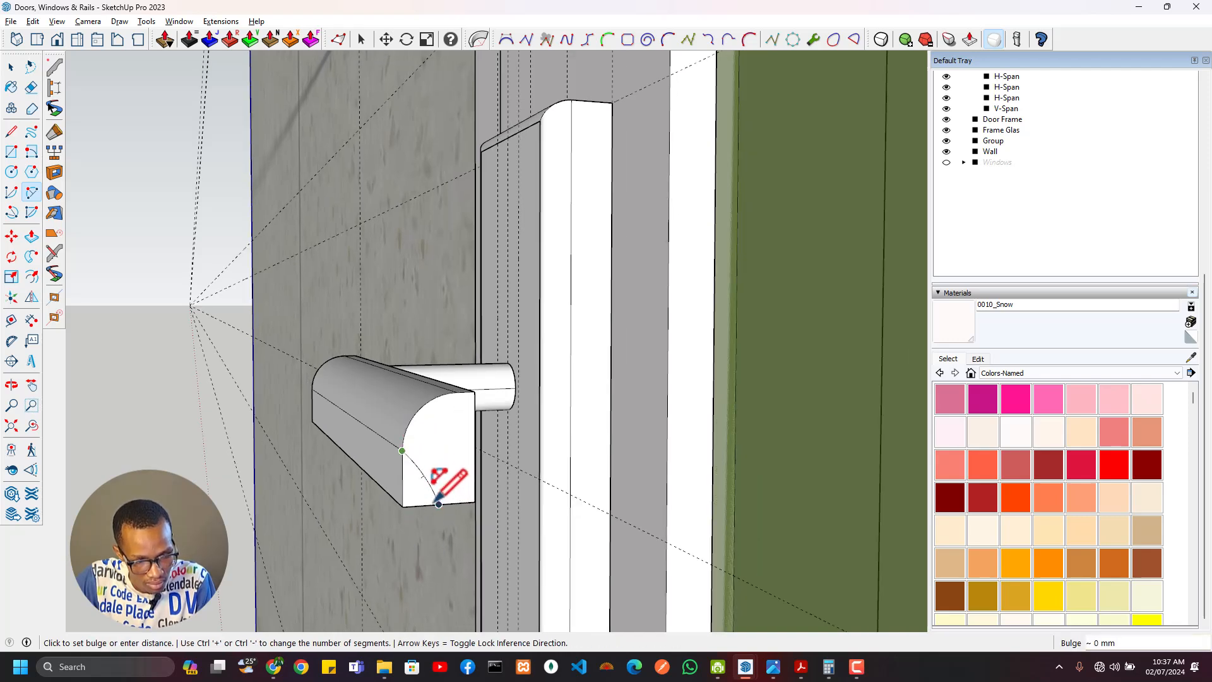
scroll(436, 503, up, 2)
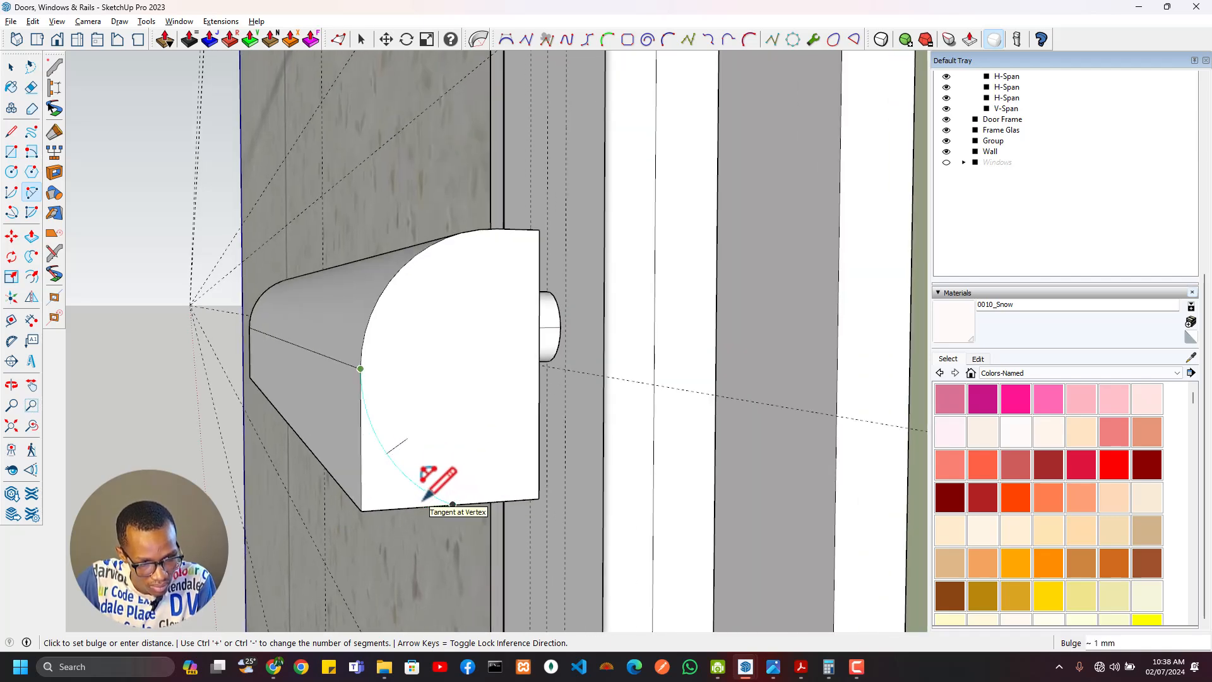
scroll(429, 496, down, 2)
key(p)
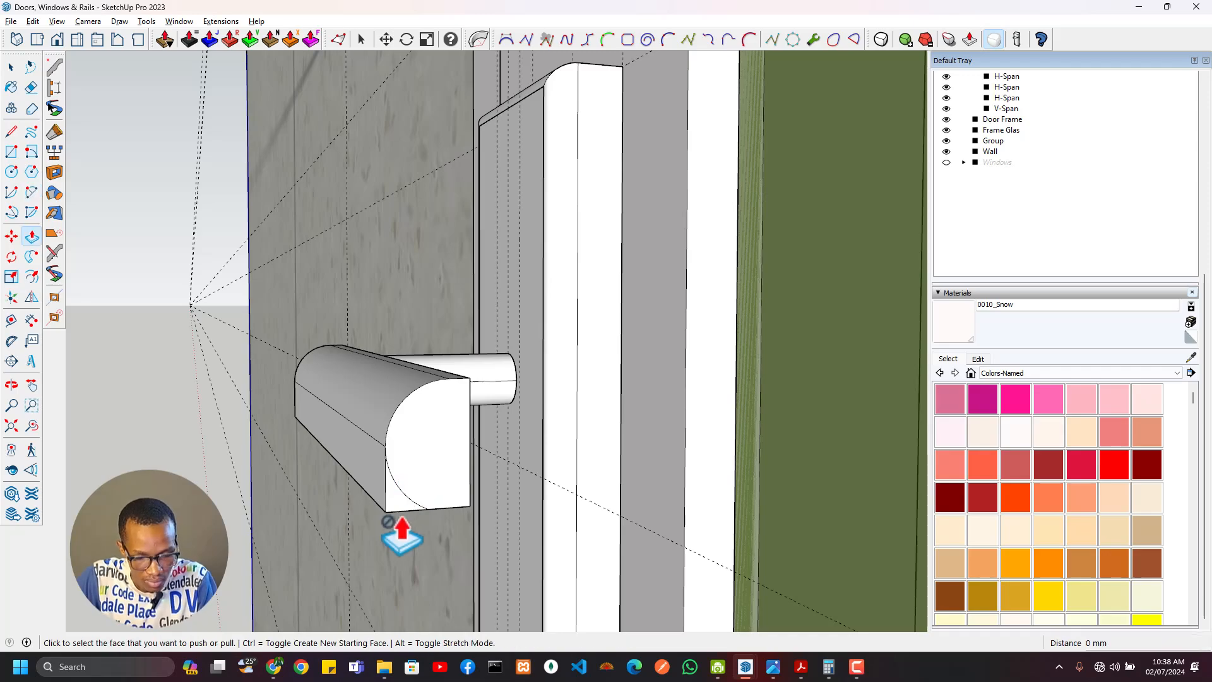
scroll(290, 410, down, 2)
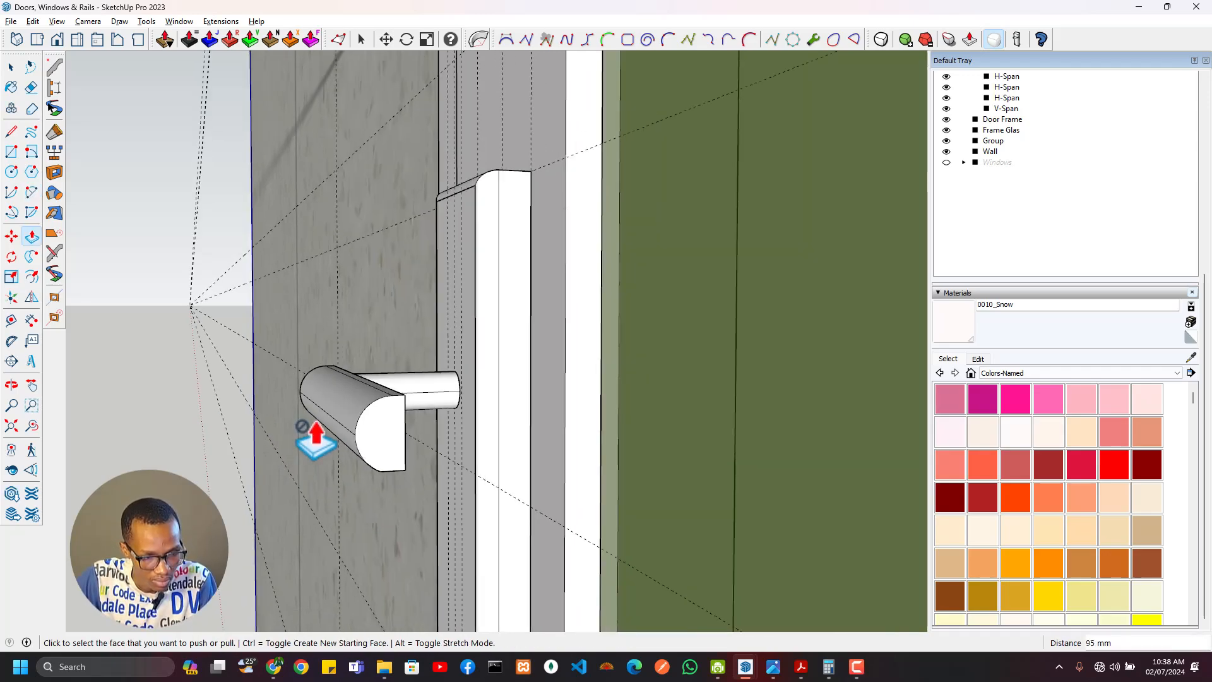
Step: Group the round arm and the grip together as one handle object
mouse_move(306, 433)
middle_down()
mouse_move(509, 595)
mouse_move(774, 631)
mouse_move(993, 425)
mouse_move(919, 368)
mouse_move(392, 349)
mouse_move(326, 398)
mouse_move(343, 447)
mouse_move(425, 433)
mouse_move(236, 466)
mouse_move(252, 305)
mouse_move(300, 482)
mouse_move(428, 468)
mouse_move(443, 489)
mouse_move(695, 392)
mouse_move(508, 455)
mouse_move(648, 452)
mouse_move(672, 479)
middle_up()
key(p)
scroll(509, 454, down, 3)
key(space)
scroll(471, 445, down, 2)
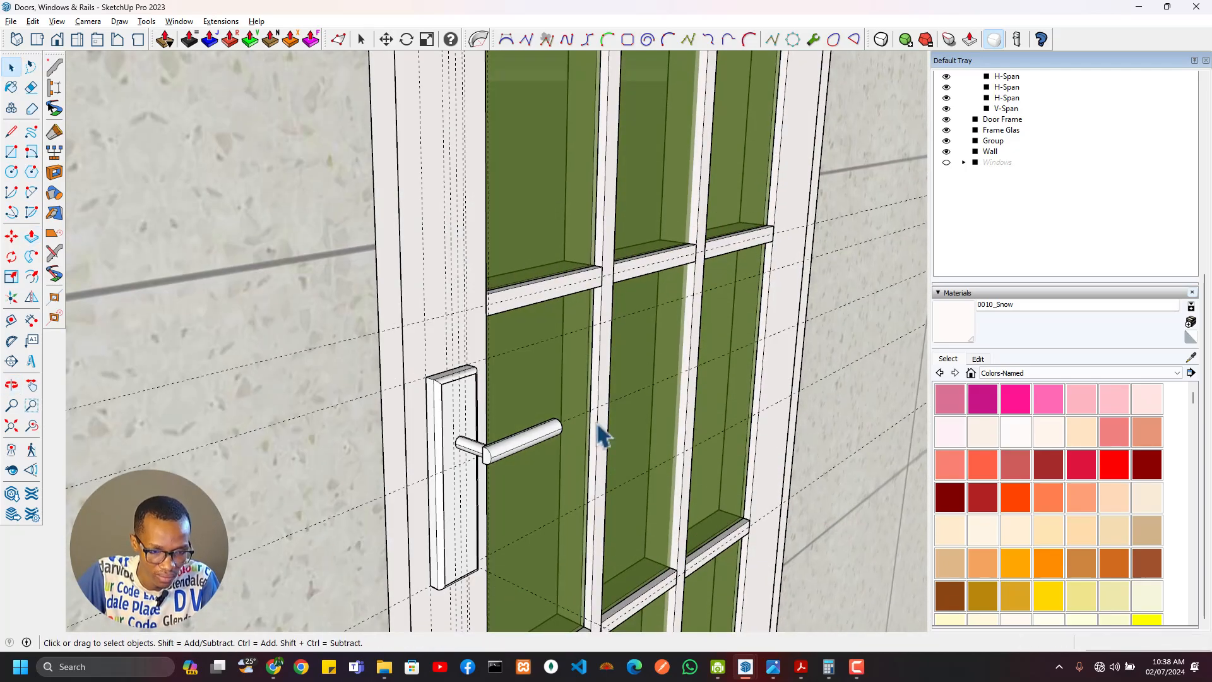
scroll(535, 439, up, 4)
scroll(448, 463, down, 3)
mouse_move(449, 462)
middle_down()
mouse_move(471, 533)
mouse_move(371, 544)
mouse_move(636, 346)
middle_up()
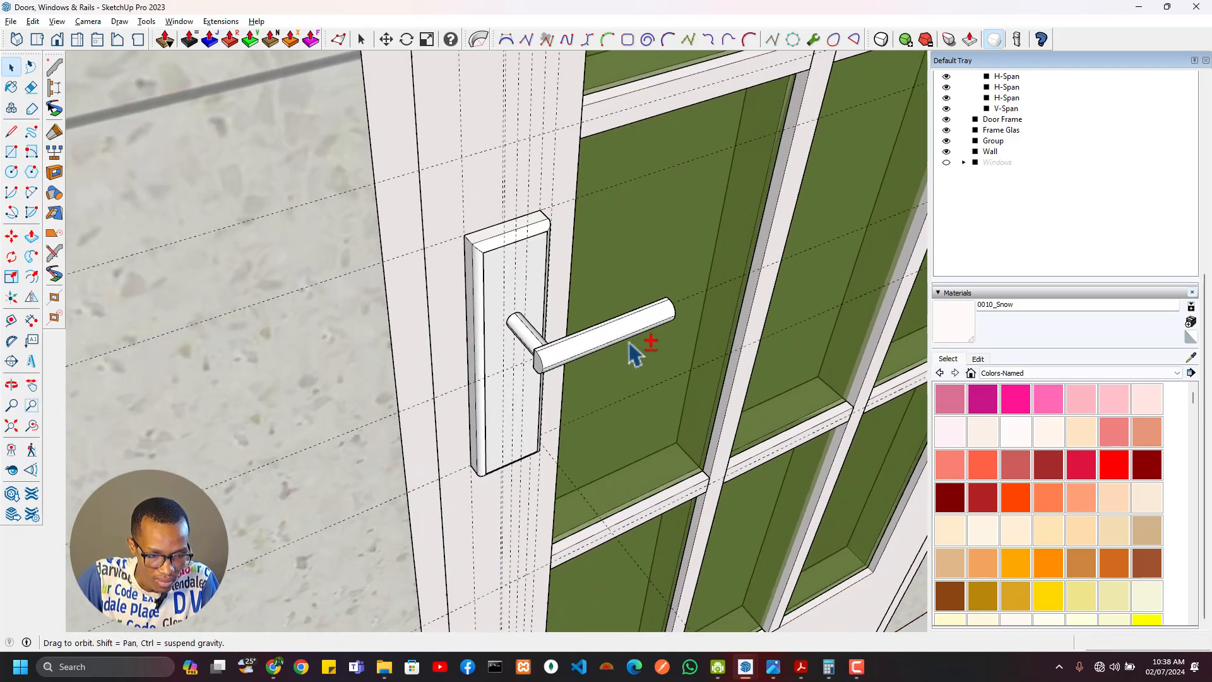
scroll(587, 351, up, 3)
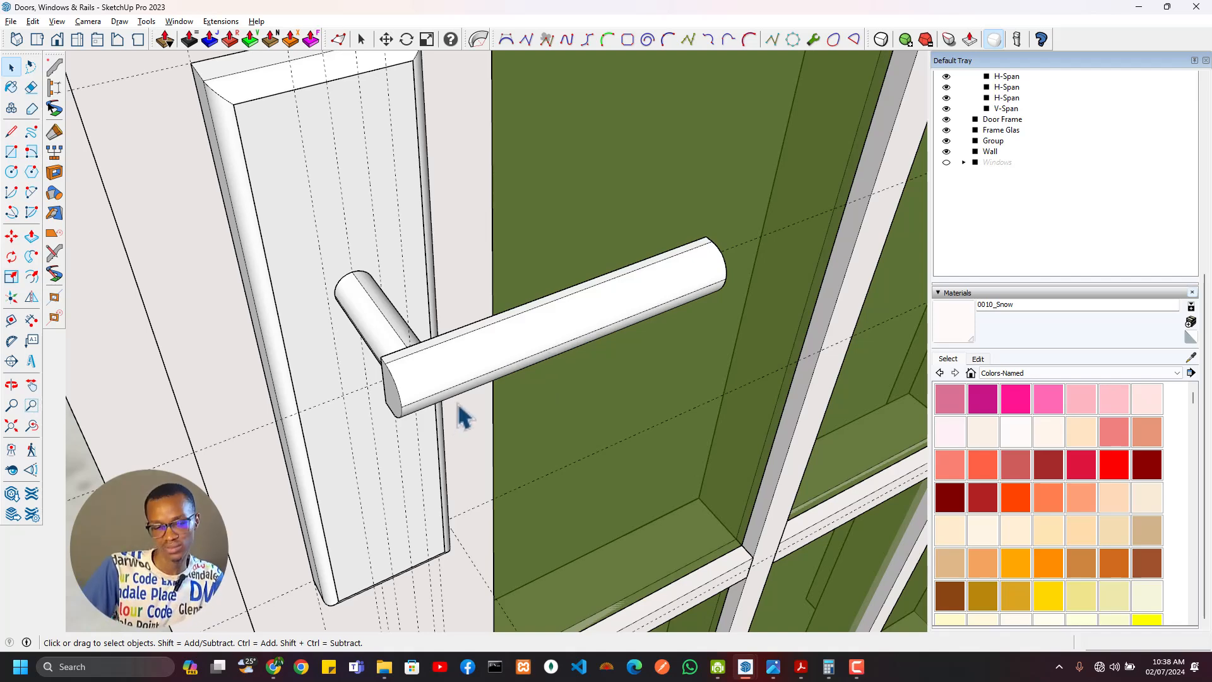
scroll(459, 403, up, 1)
right_click(453, 378)
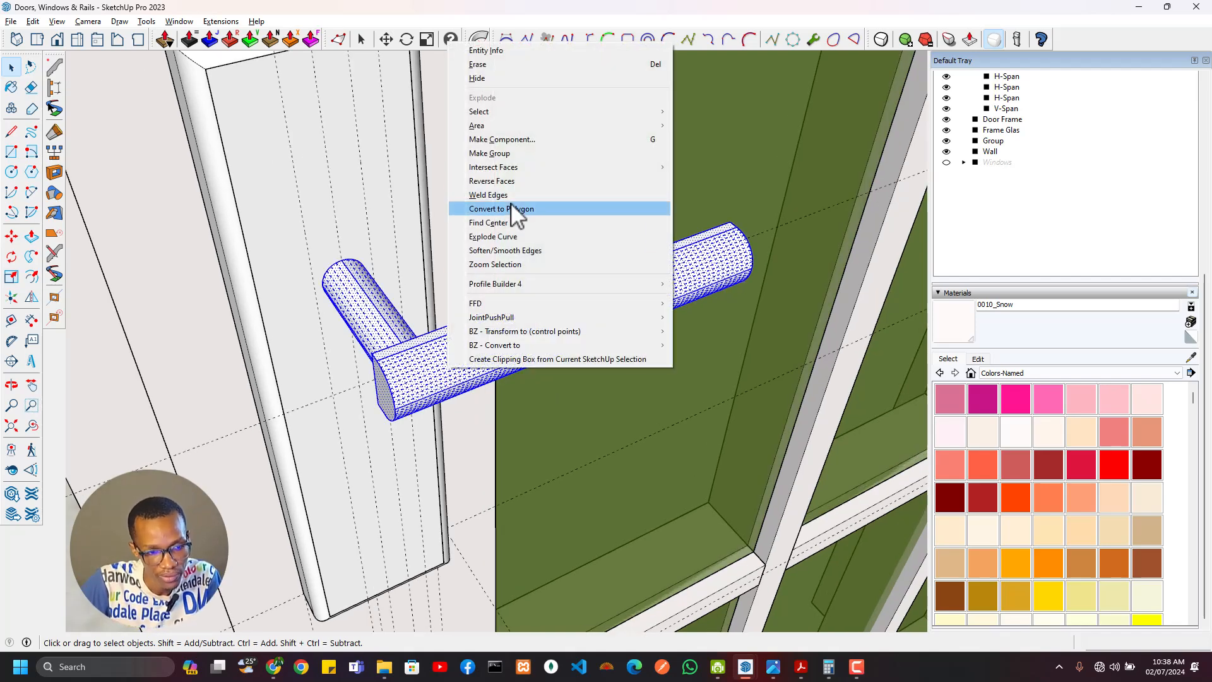
click(517, 165)
Step: Delete all construction guides from the model
middle_drag(552, 253, 284, 186)
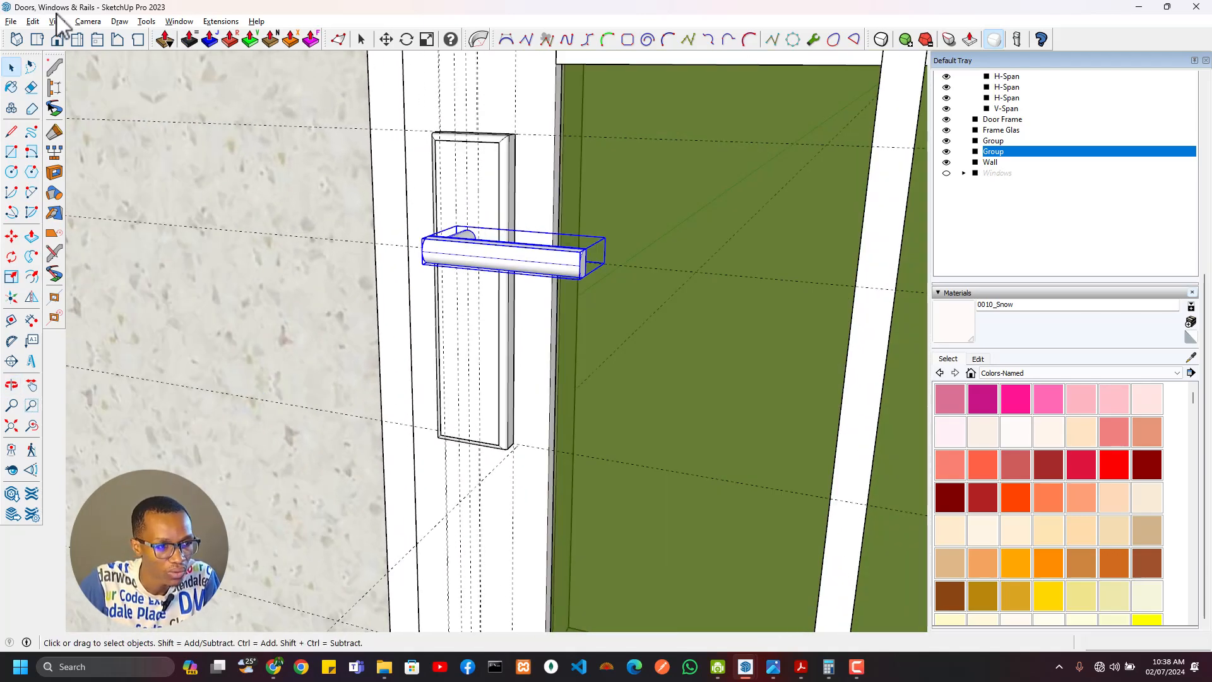
click(33, 20)
click(90, 139)
Step: Place a horizontal guide 50 mm above the lock plate's lower inner edge and a second one 30 mm above the first
scroll(391, 347, up, 4)
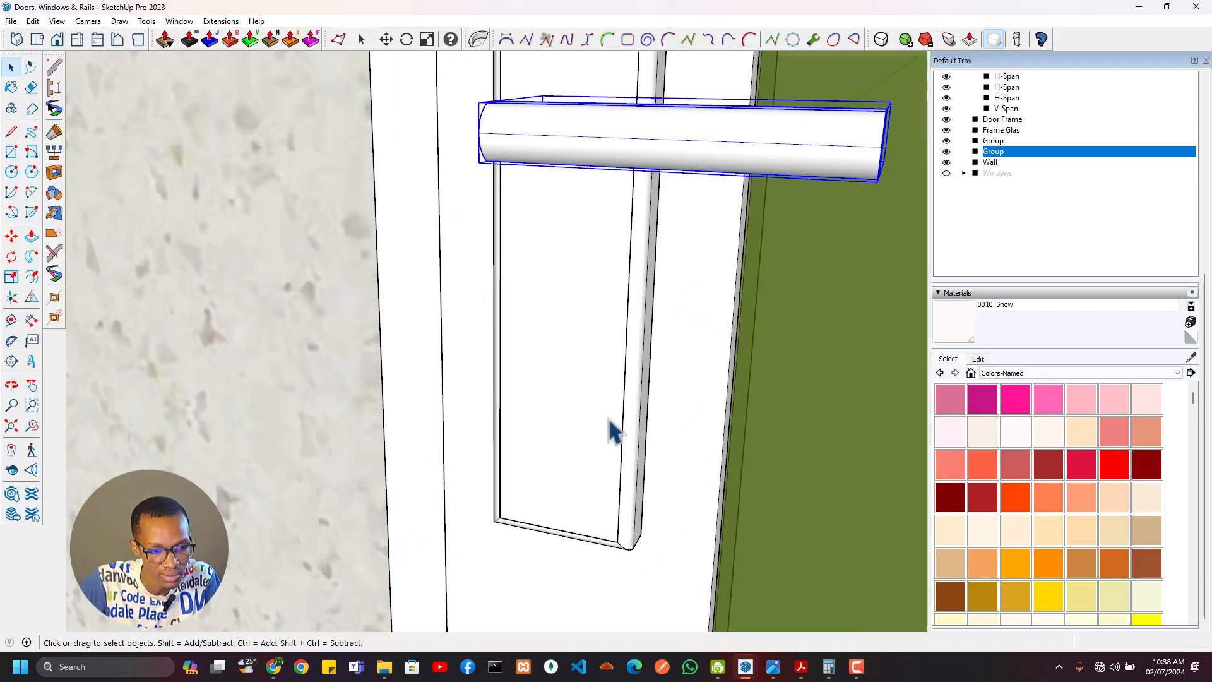
scroll(608, 419, down, 3)
middle_drag(608, 379, 598, 162)
scroll(597, 162, up, 2)
key(t)
middle_drag(628, 587, 638, 438)
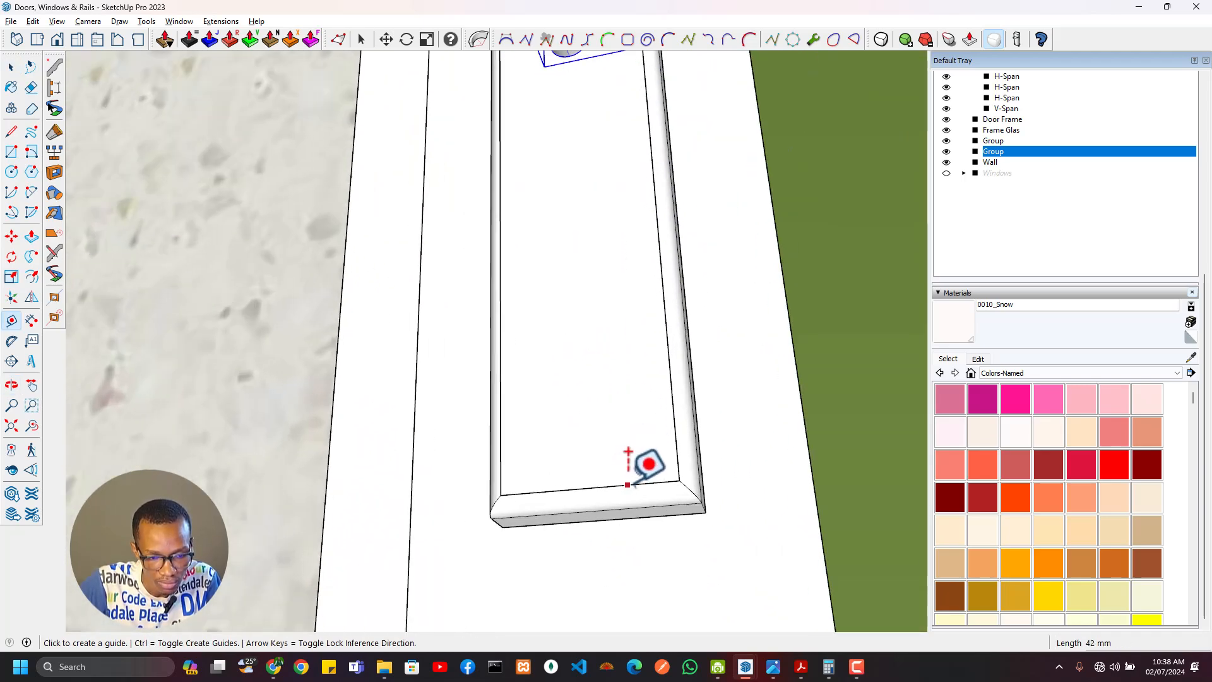
click(636, 484)
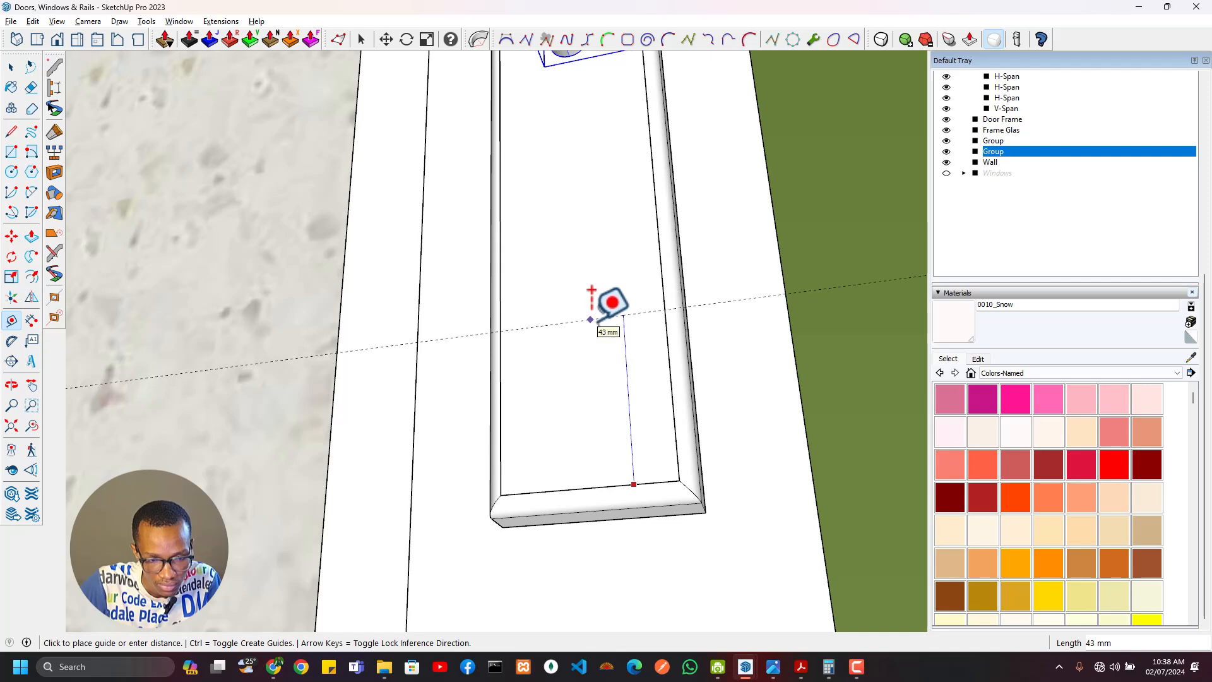
click(597, 296)
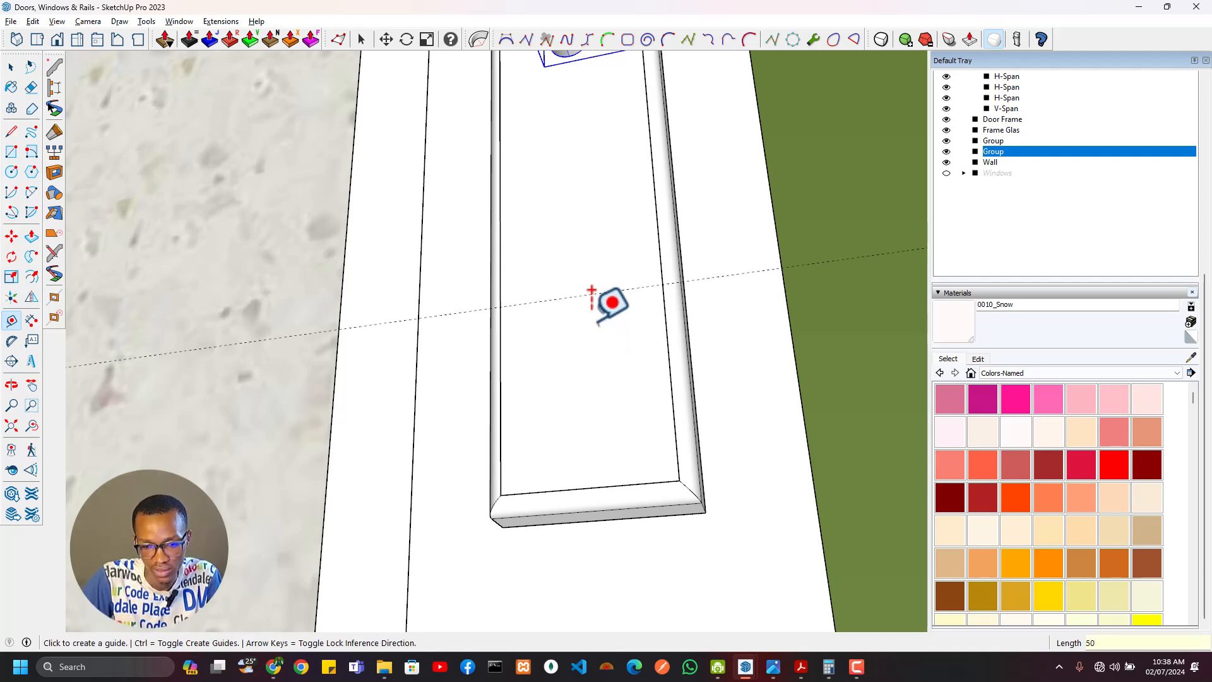
click(620, 290)
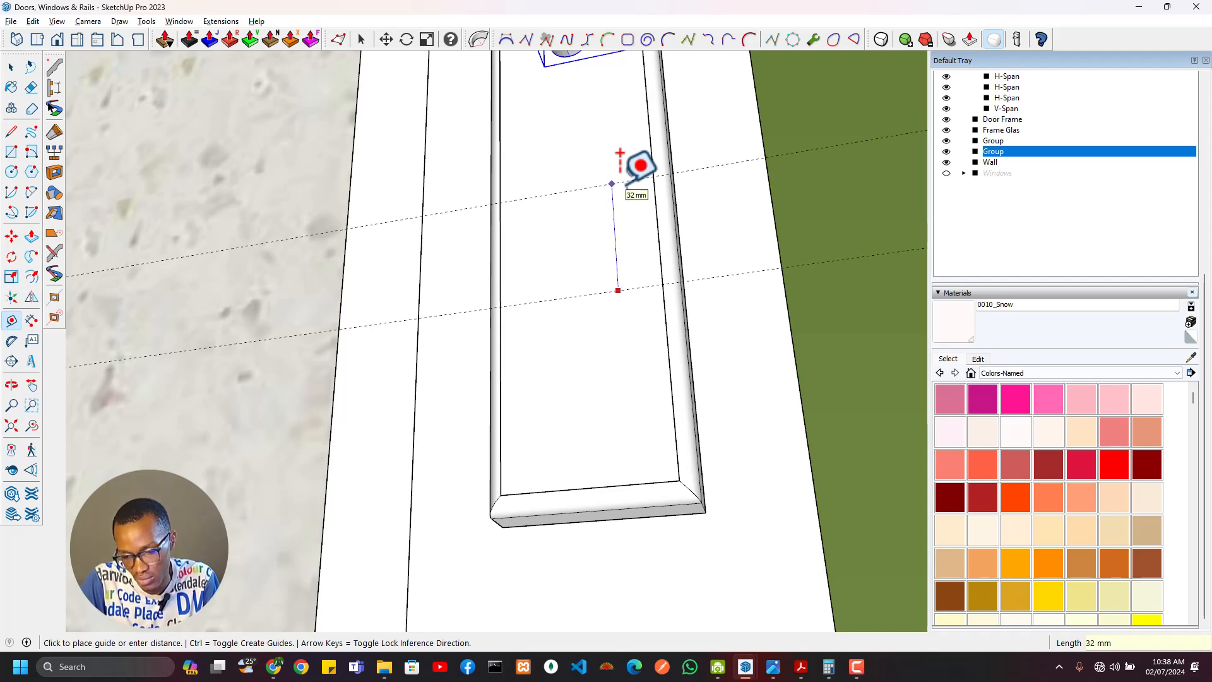
click(615, 183)
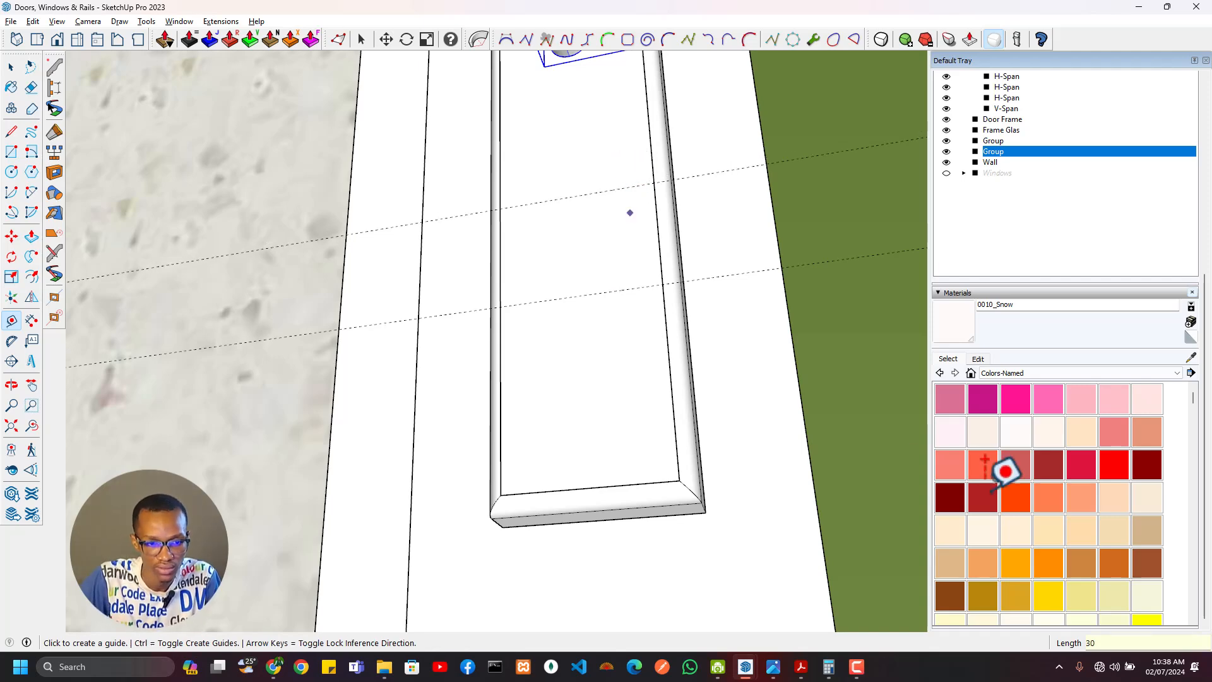
Step: Place a vertical guide along the lock plate's centreline and two more guides 10 mm to either side of it
middle_drag(768, 358, 717, 276)
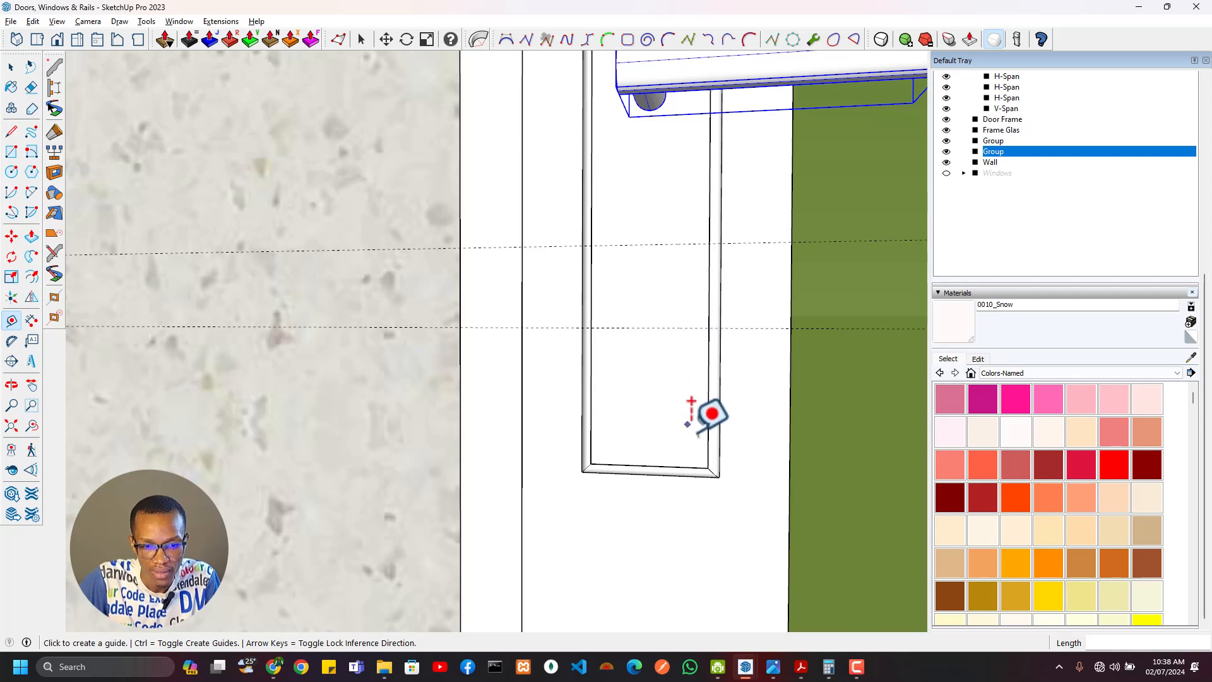
click(705, 399)
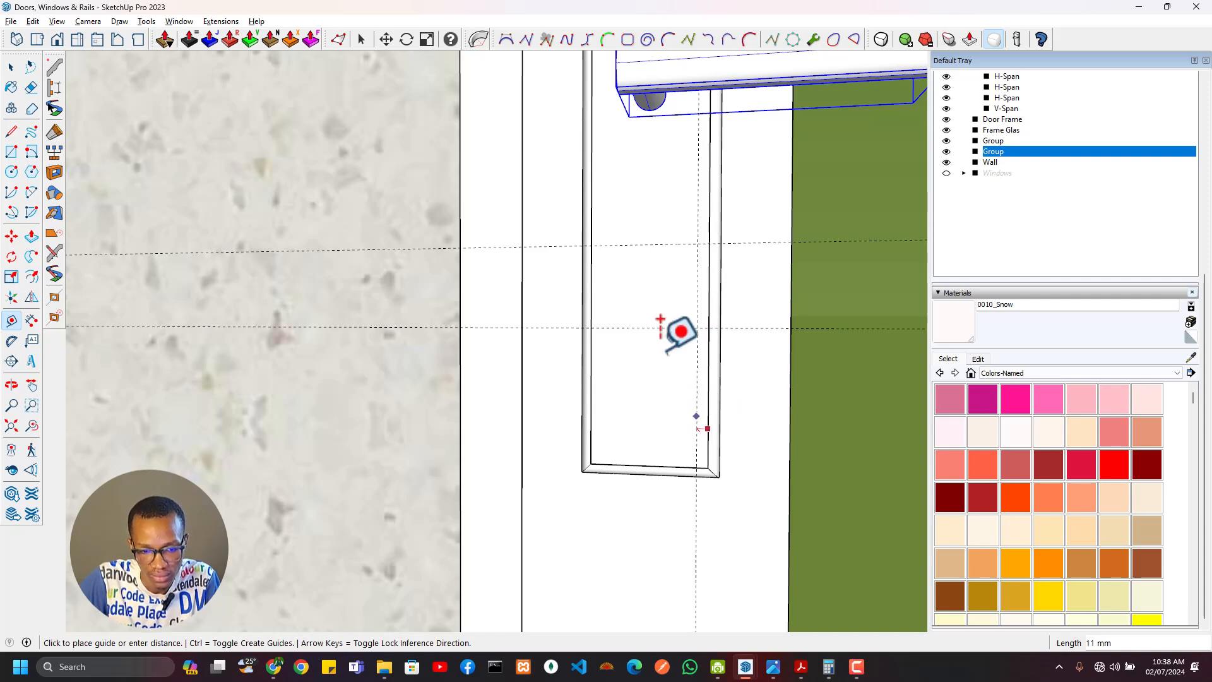
click(648, 433)
key(r)
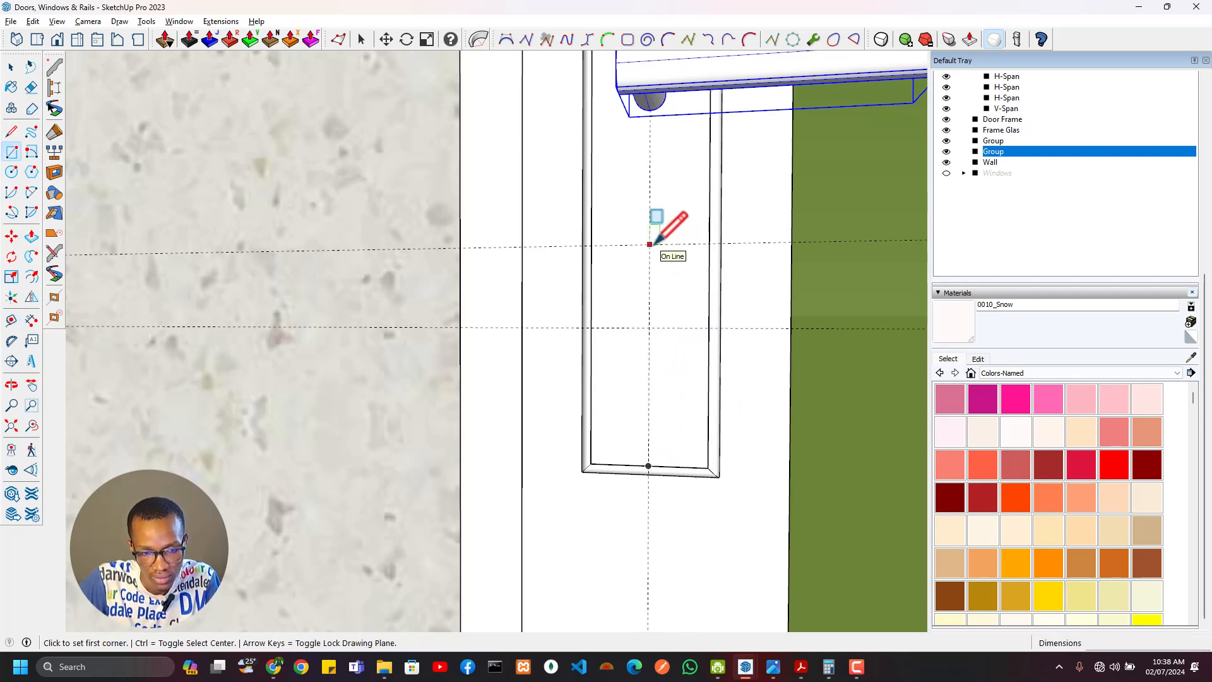
key(t)
click(650, 220)
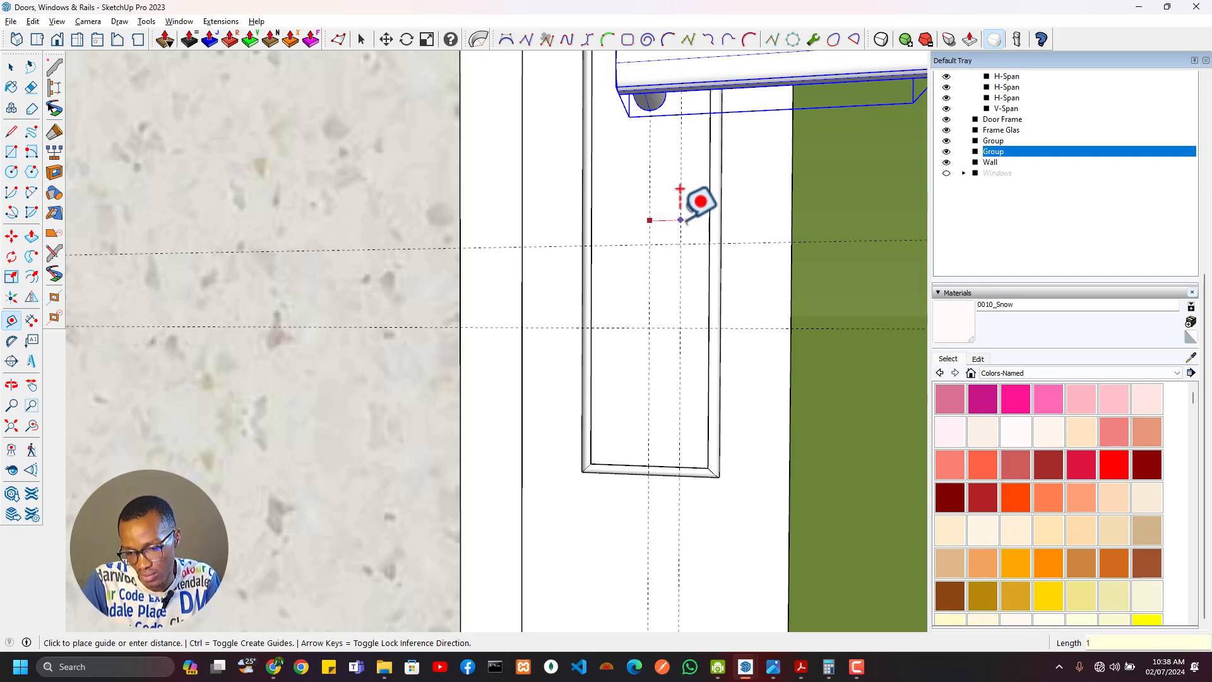
click(650, 199)
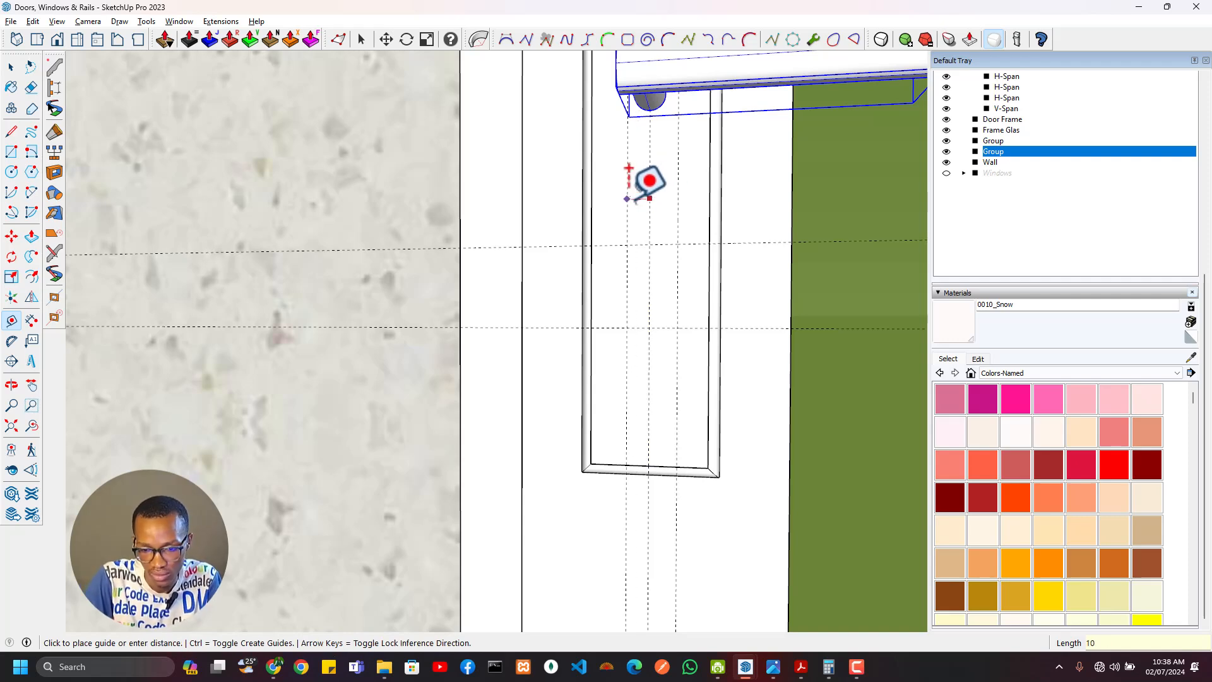
Step: Draw a rectangle on the lock plate below the handle, bounded by the two horizontal guides and the outer vertical guides
key(r)
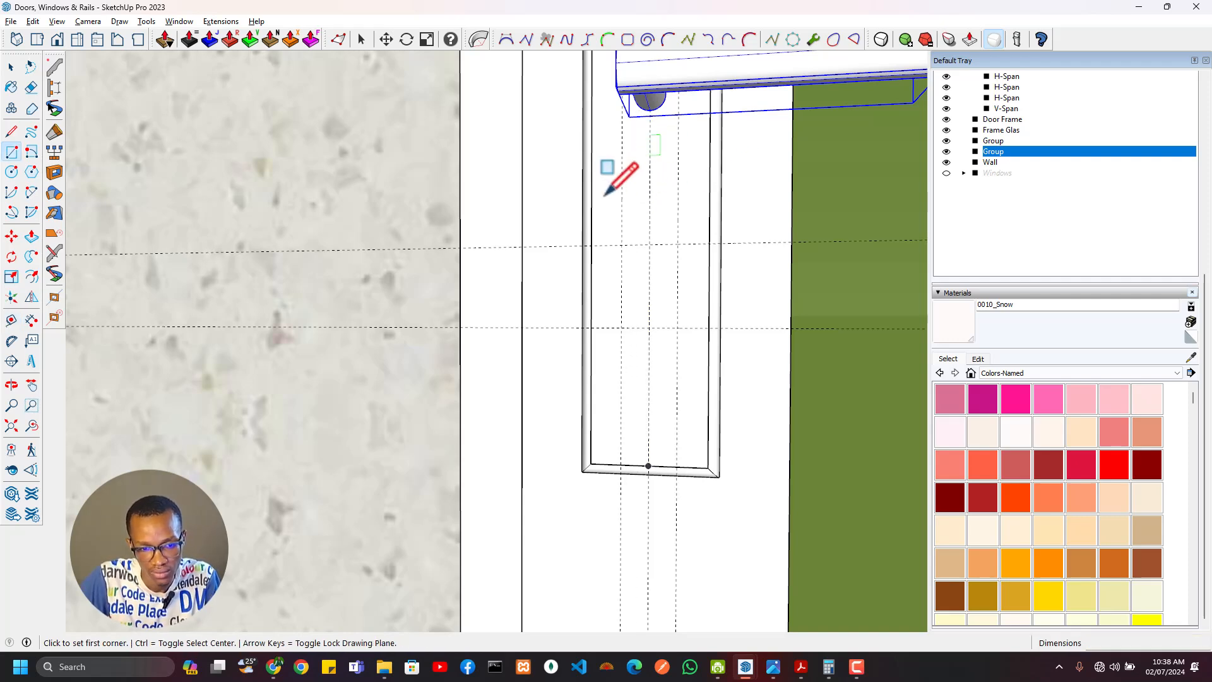
click(622, 246)
click(676, 327)
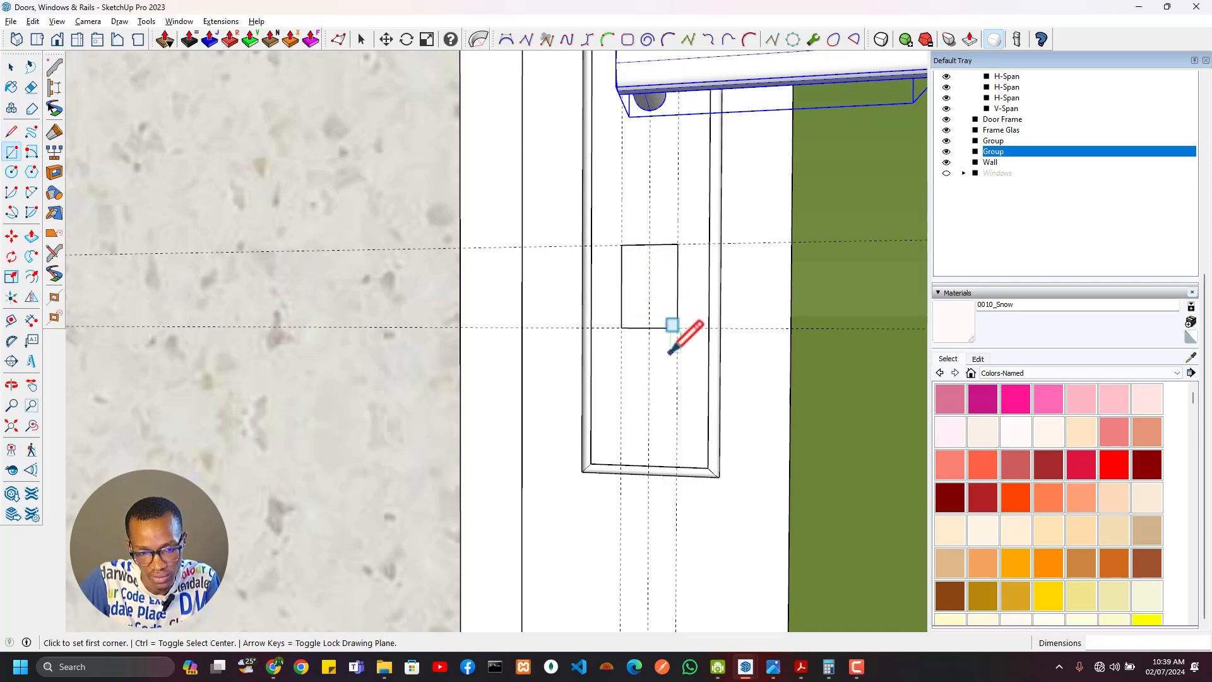
Step: Extrude the rectangle below the handle 5 mm out from the lock plate
mouse_move(676, 325)
middle_down()
mouse_move(346, 411)
mouse_move(585, 409)
mouse_move(676, 311)
middle_up()
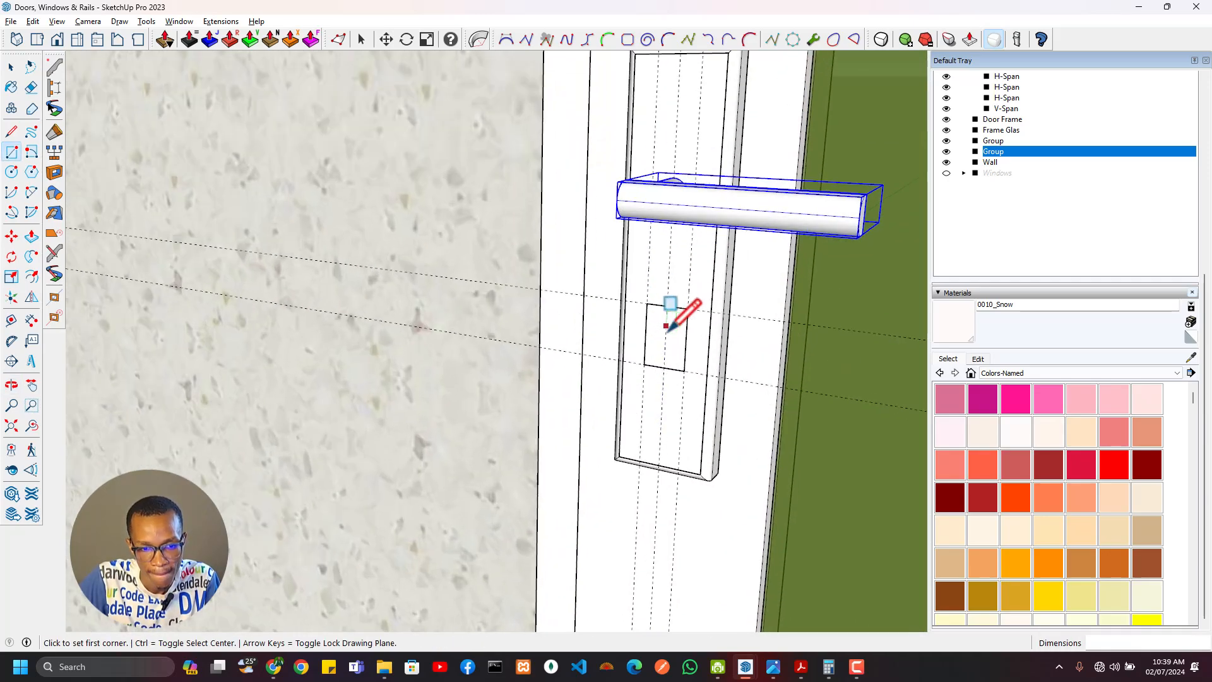
scroll(680, 319, up, 3)
key(p)
click(662, 379)
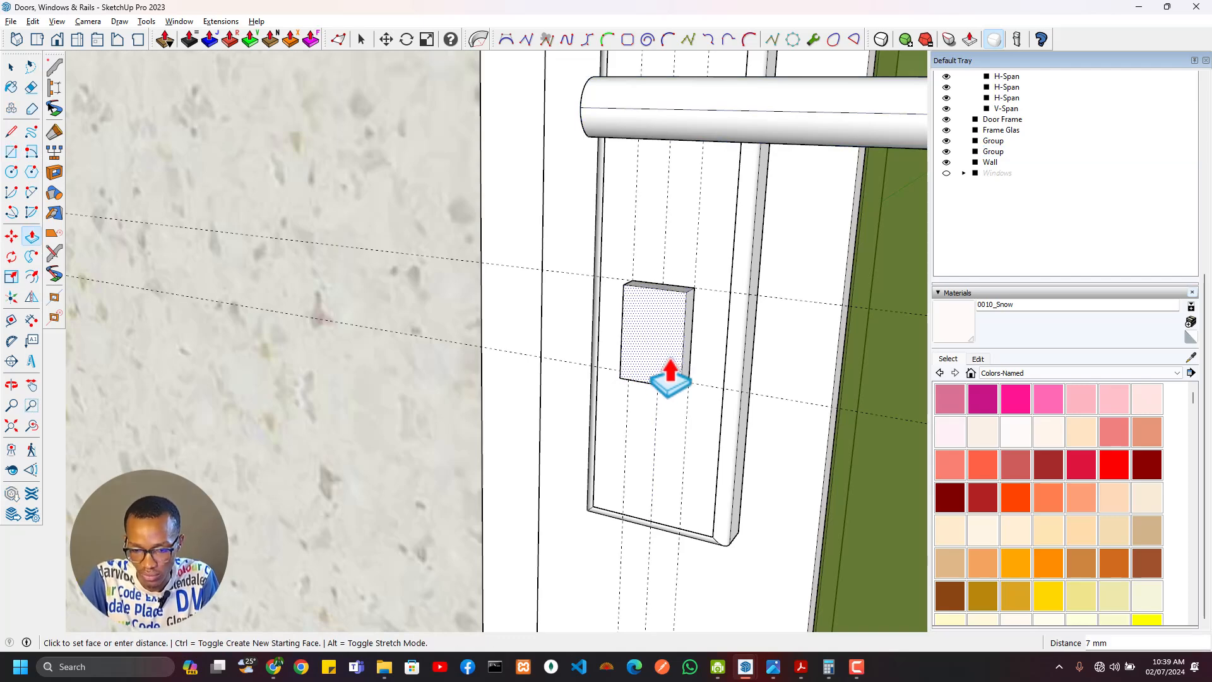
click(669, 377)
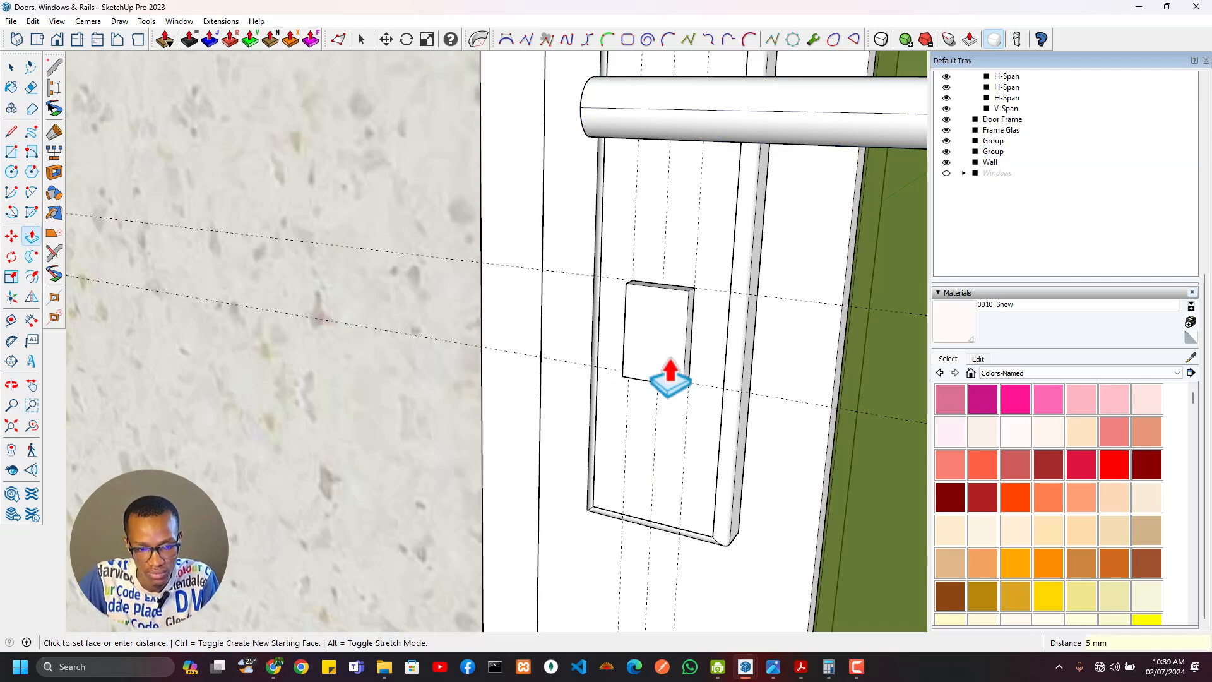
Step: Offset the outline of the raised block's front face 5 mm inward
scroll(670, 372, up, 3)
key(f)
click(656, 345)
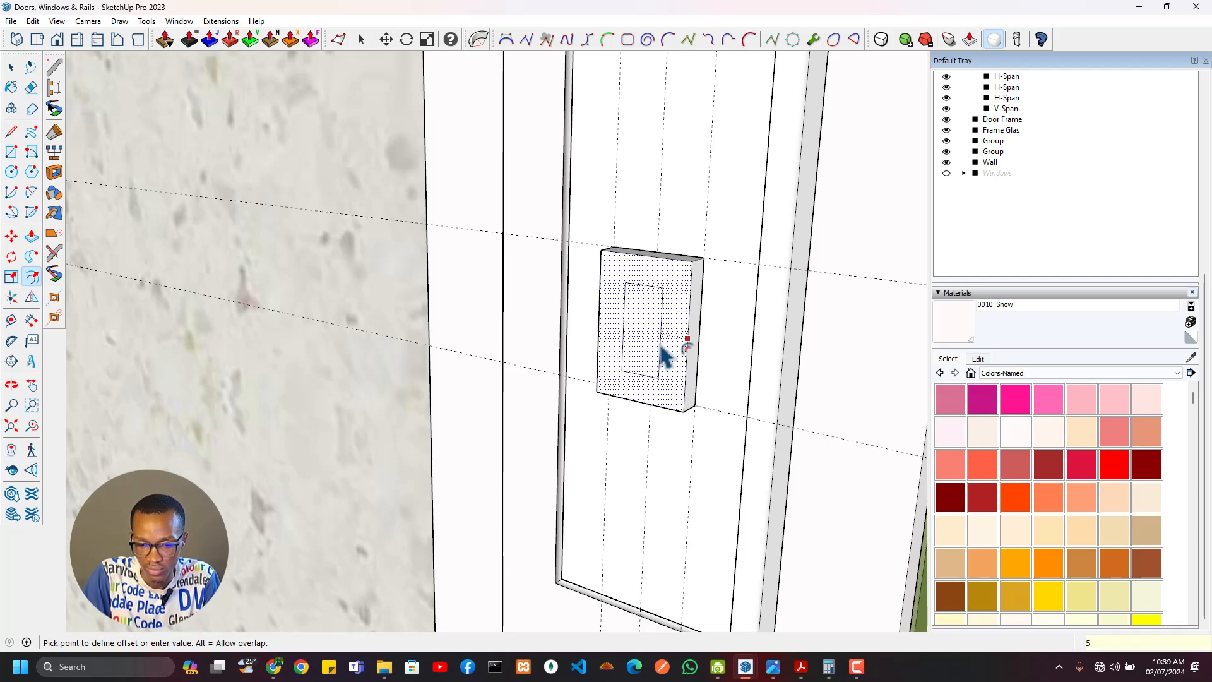
key(Return)
Step: Place vertical and horizontal guides along the sides of the inner rectangle on the raised block's front face
middle_drag(663, 352, 683, 279)
key(a)
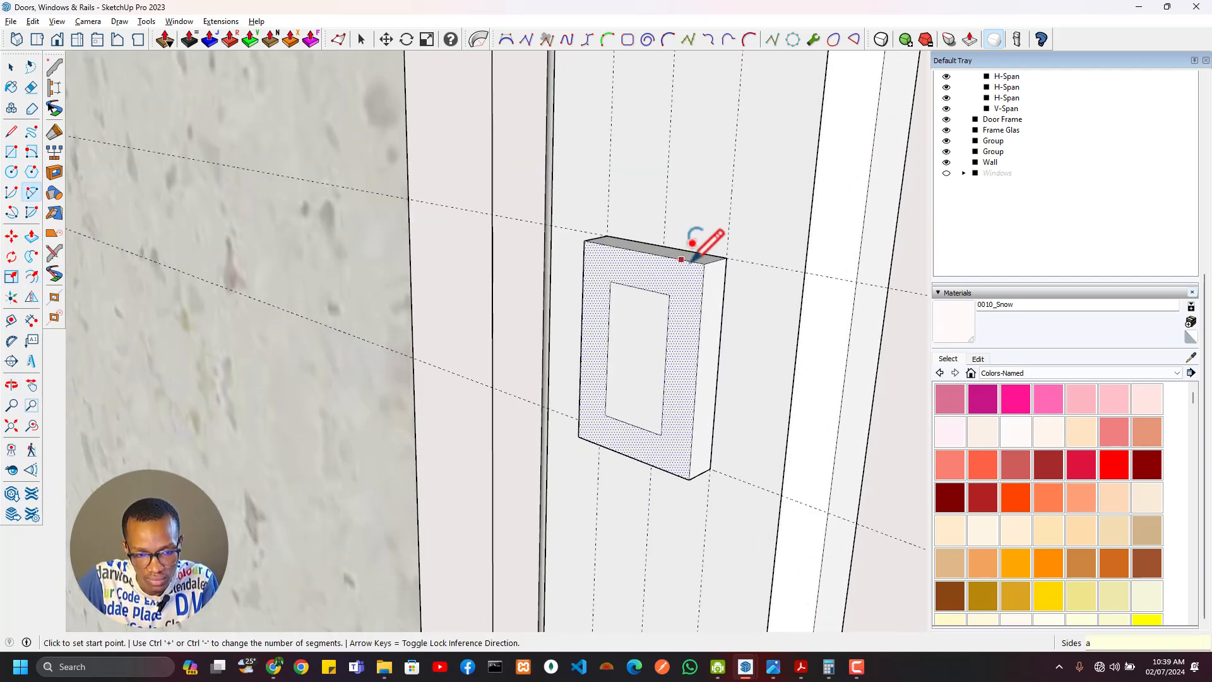
key(t)
double_click(667, 307)
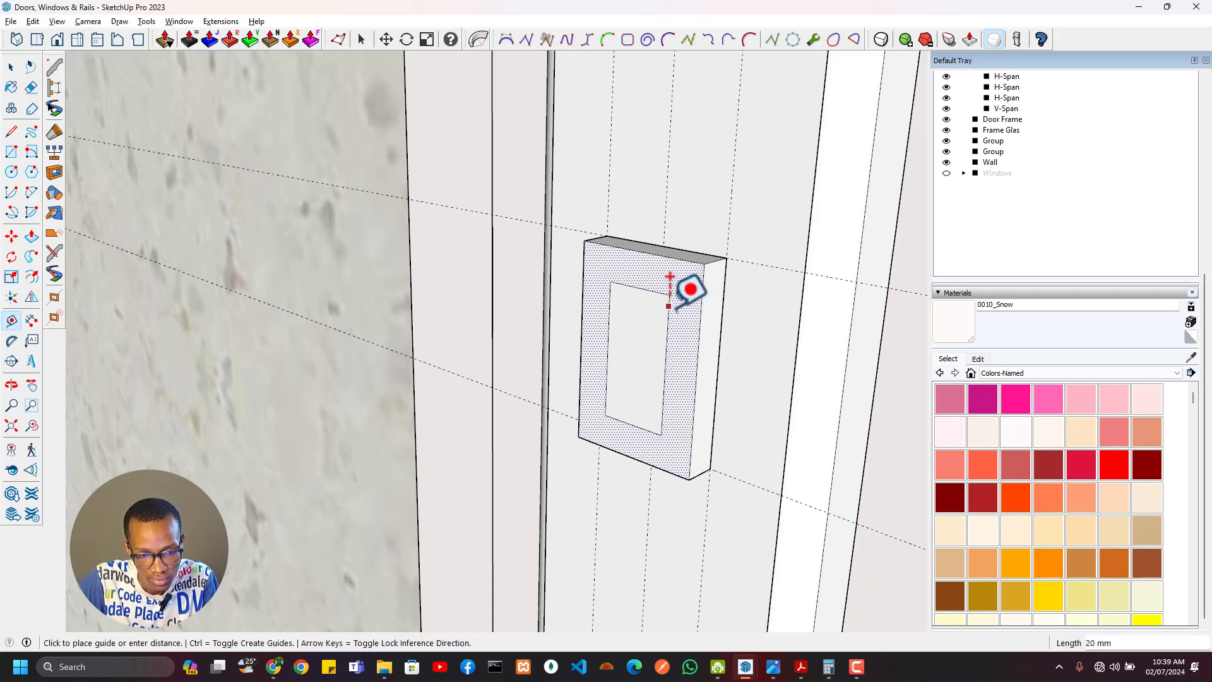
click(609, 300)
key(a)
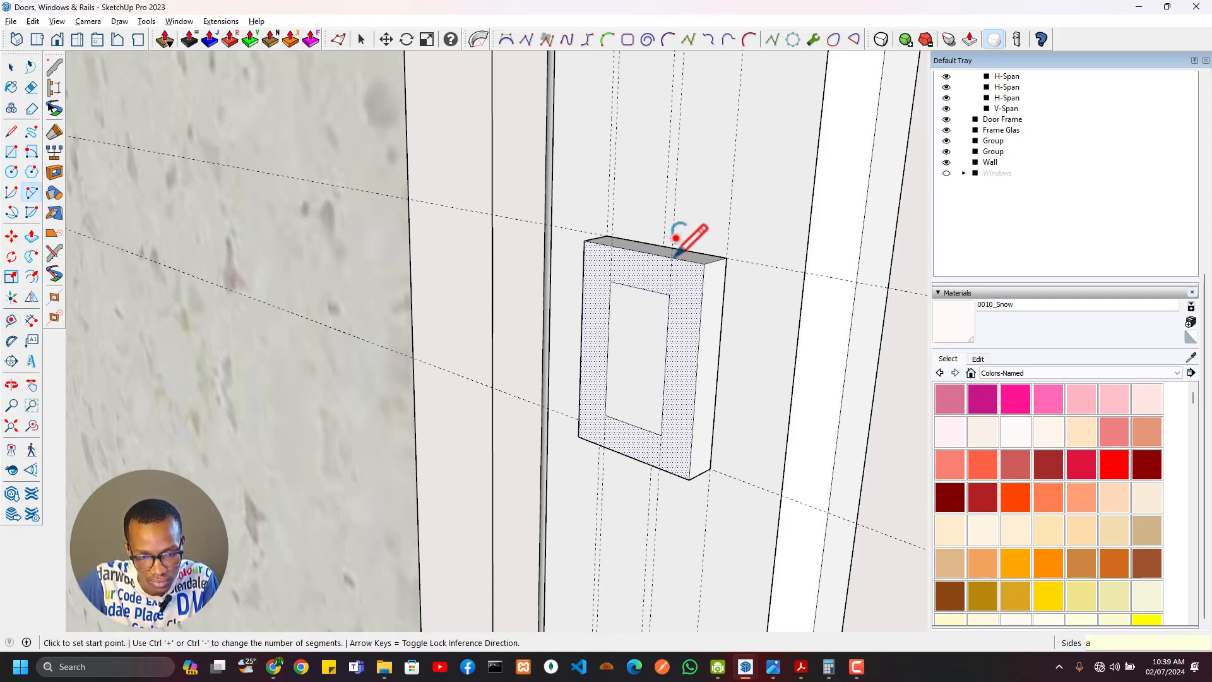
key(t)
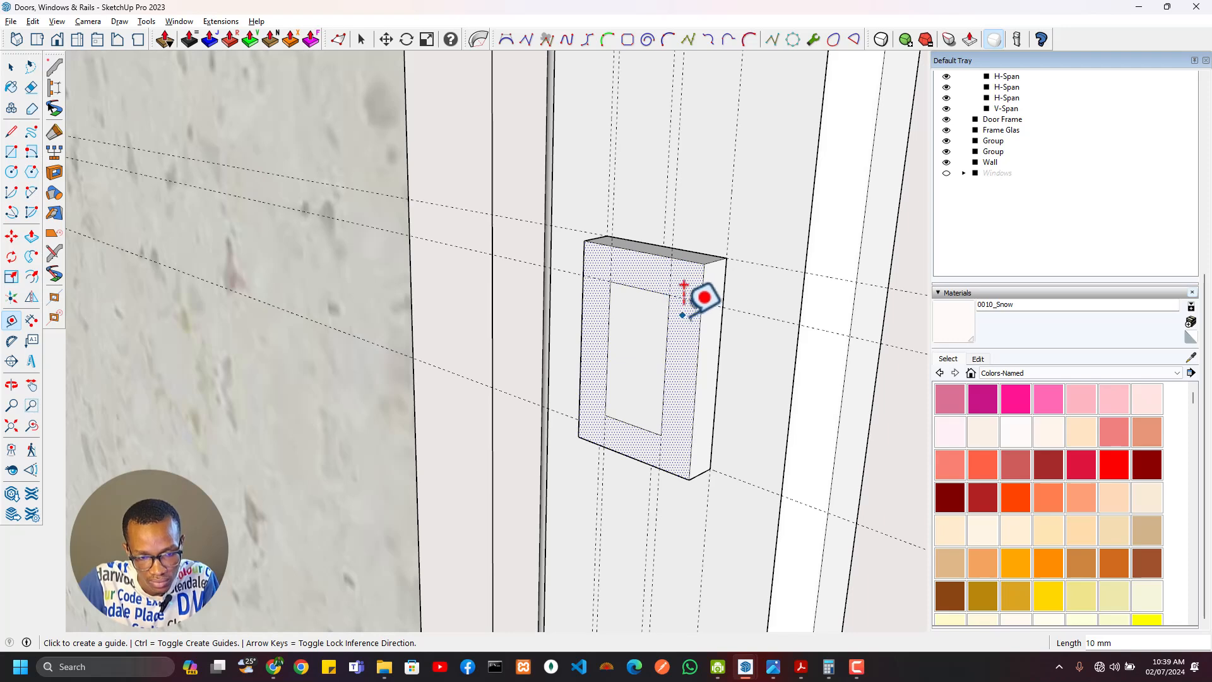
Step: Draw a rounding arc at each of the front face's four corners, ending where the guides meet the outer edges
key(a)
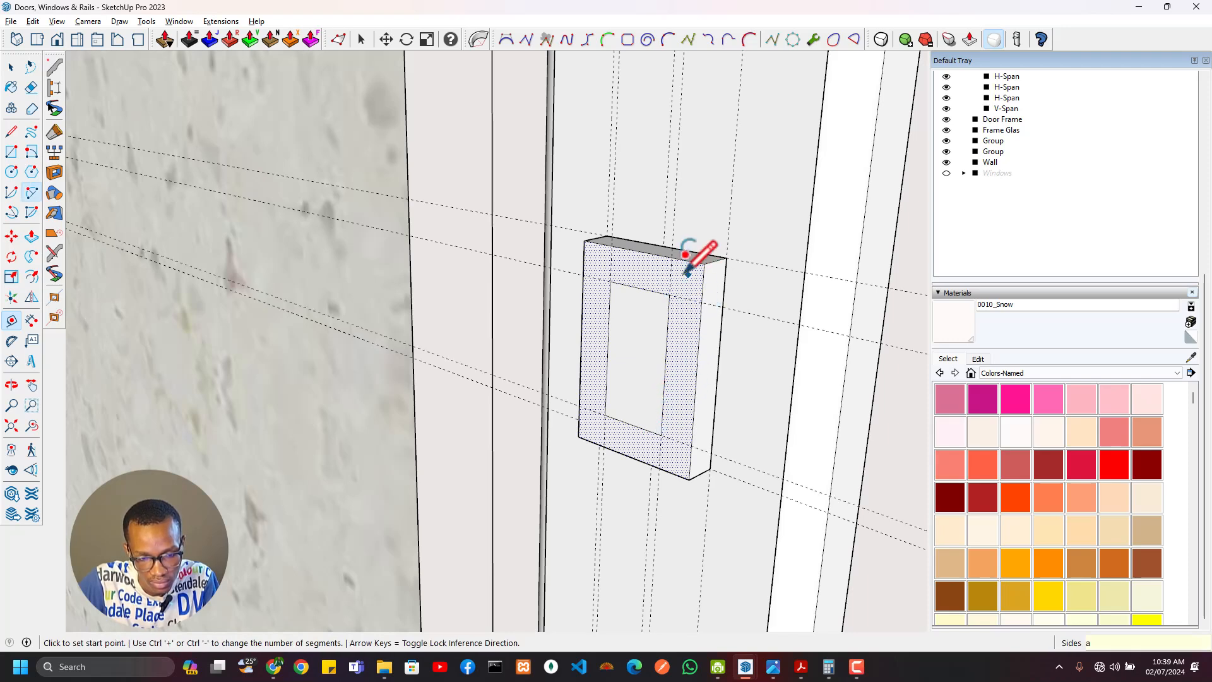
click(671, 255)
click(703, 303)
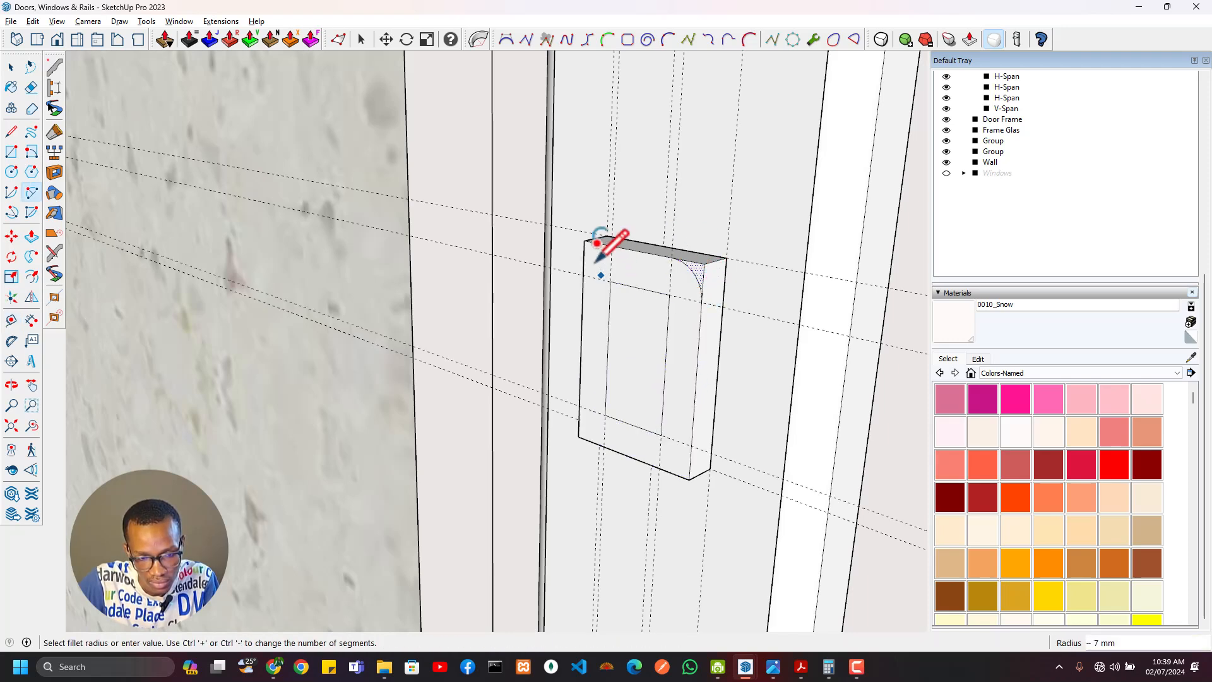
click(610, 248)
click(583, 275)
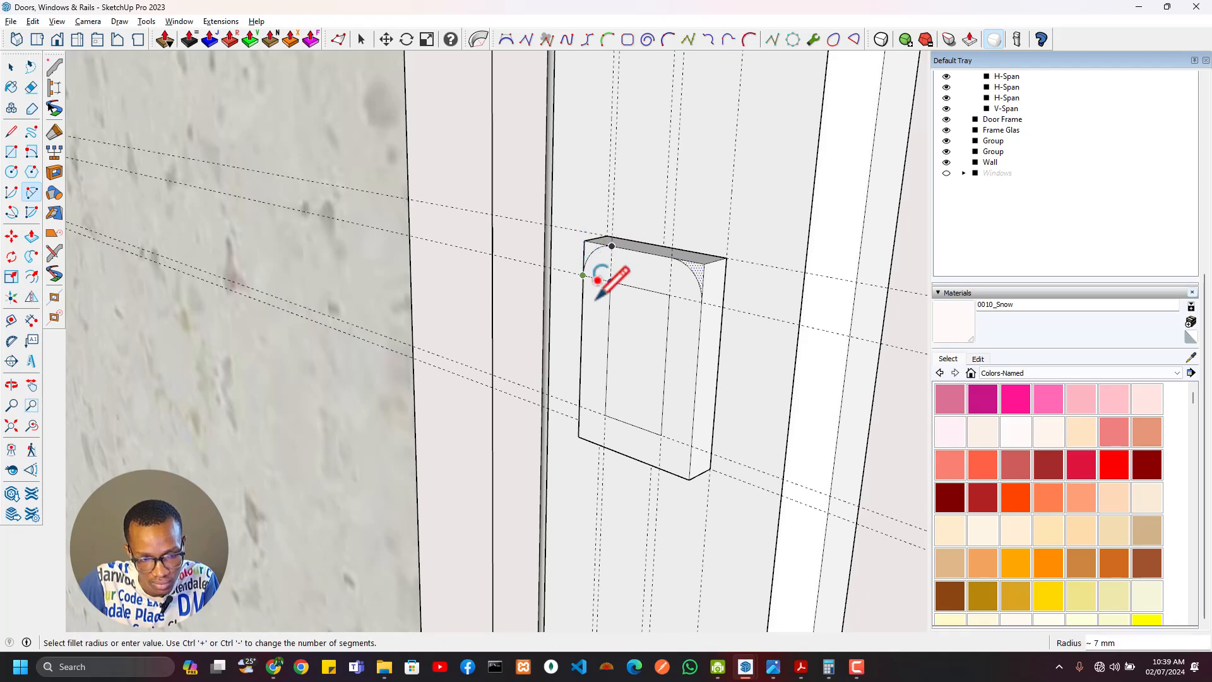
click(578, 406)
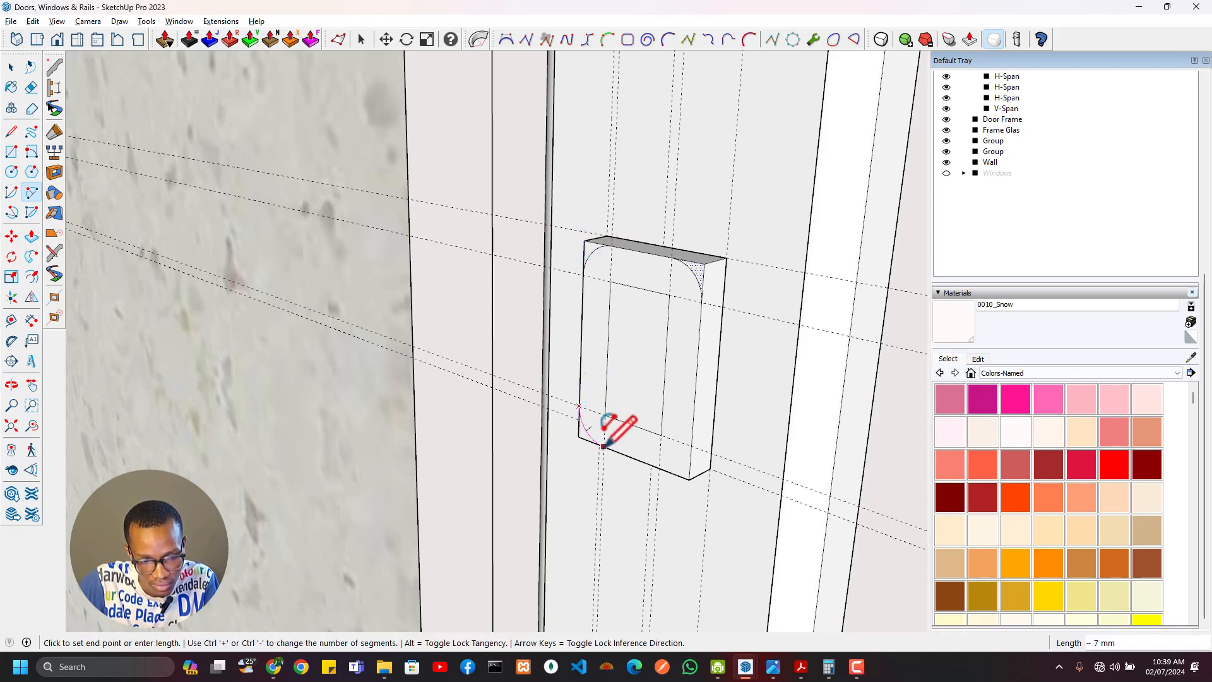
click(603, 446)
click(694, 438)
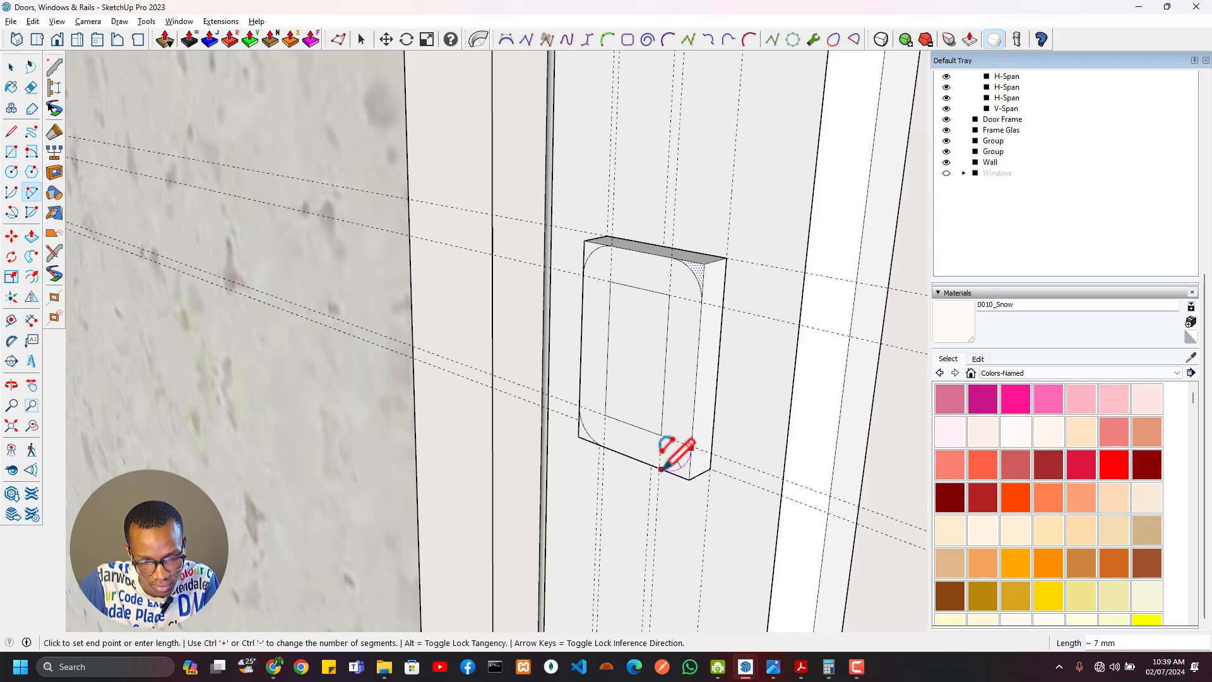
click(660, 469)
click(690, 407)
Step: Push the four corner faces outside the arcs back 5 mm to give the raised block rounded corners
key(p)
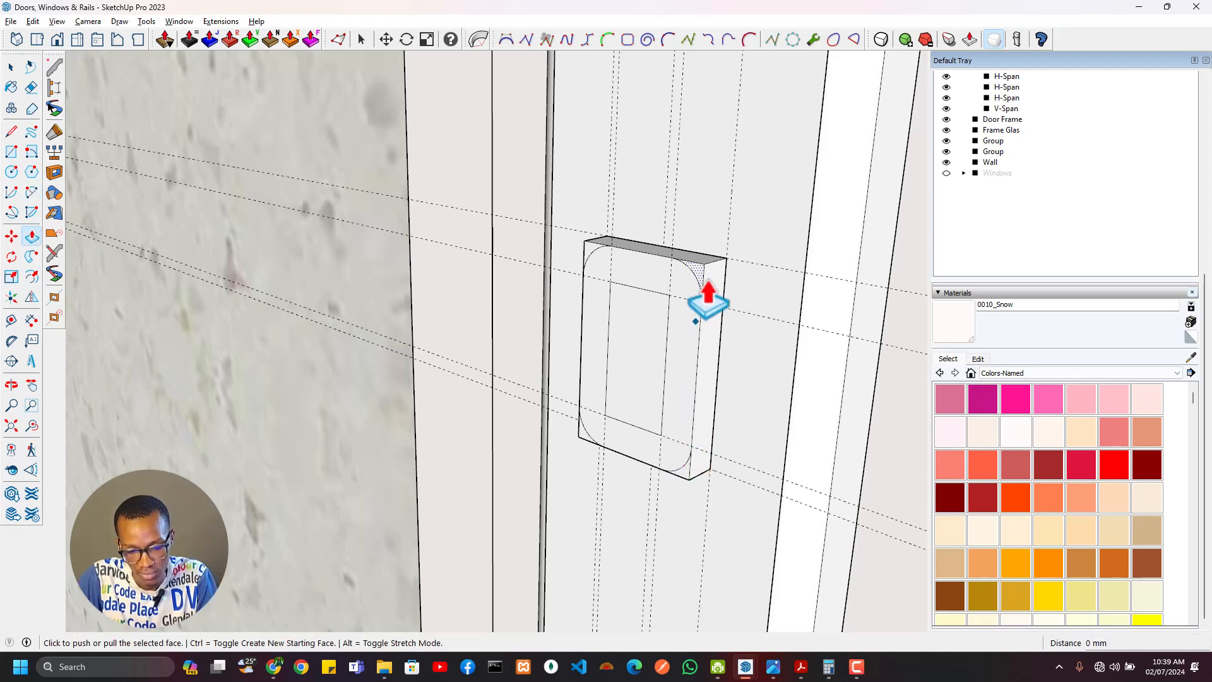
click(699, 272)
click(774, 254)
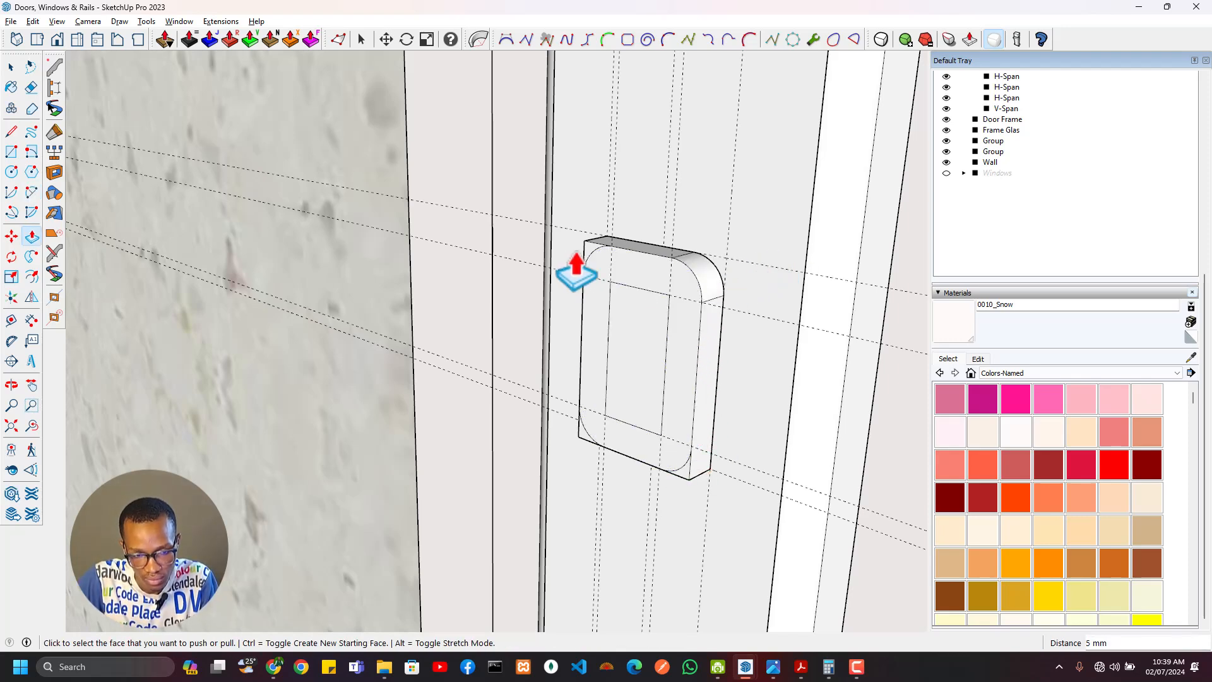
double_click(592, 247)
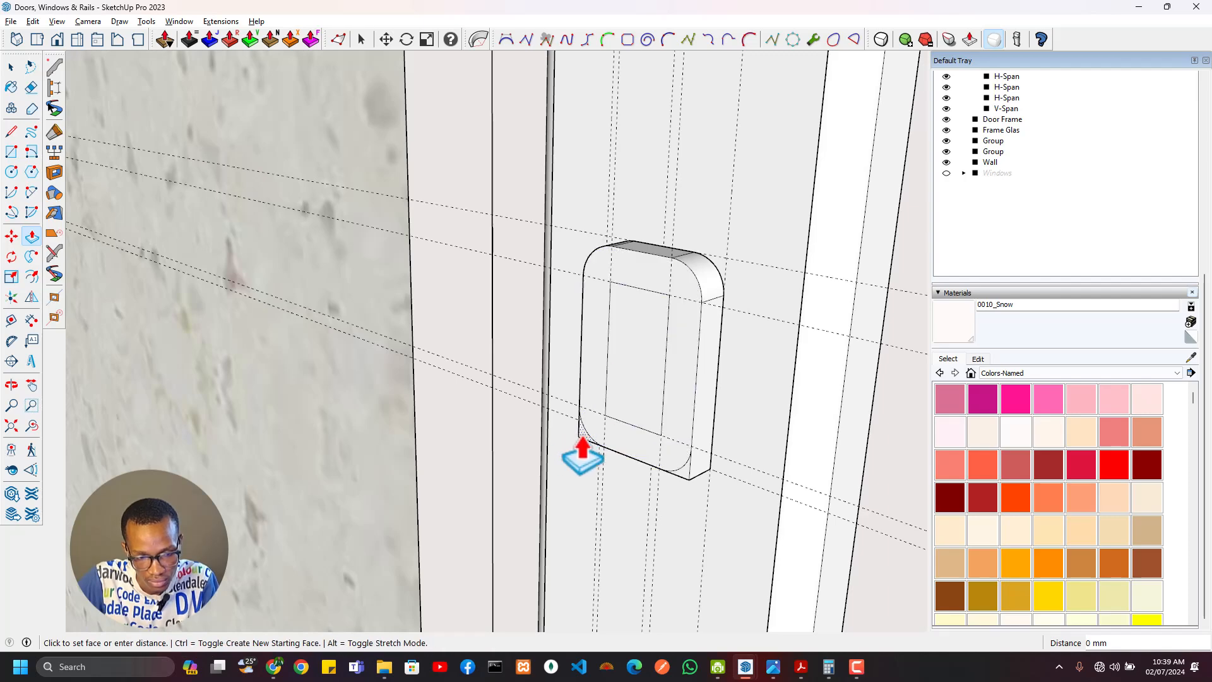
click(580, 442)
double_click(683, 472)
key(ctrl+z)
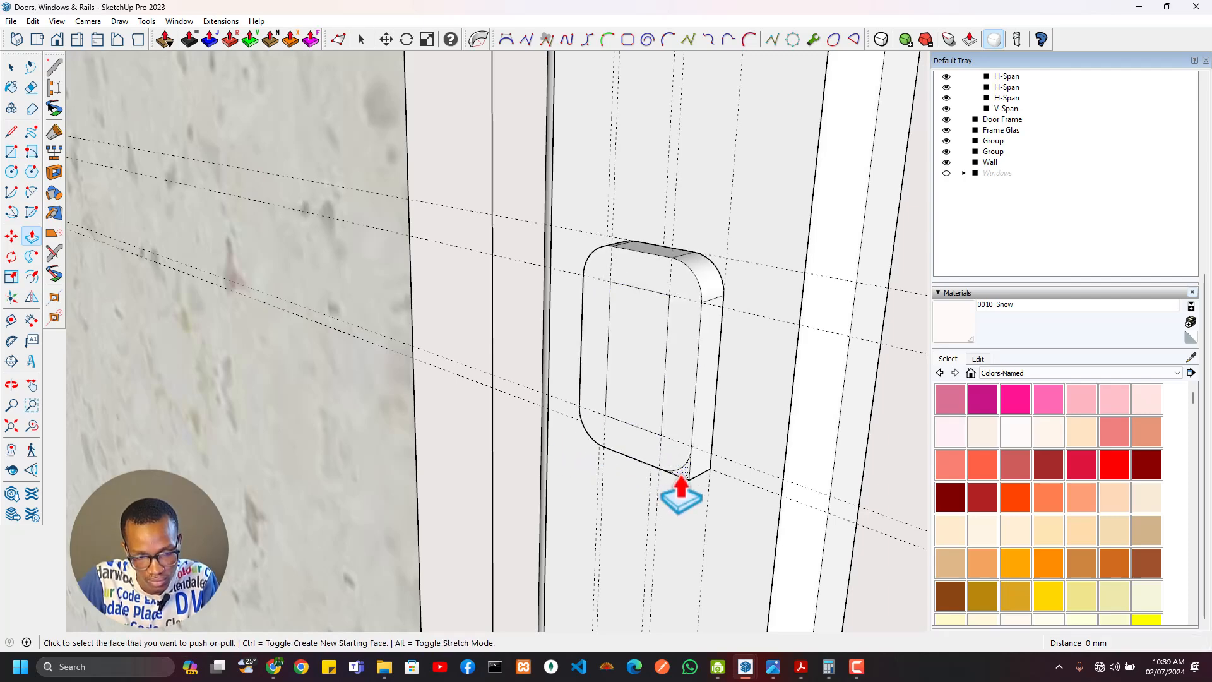
double_click(687, 477)
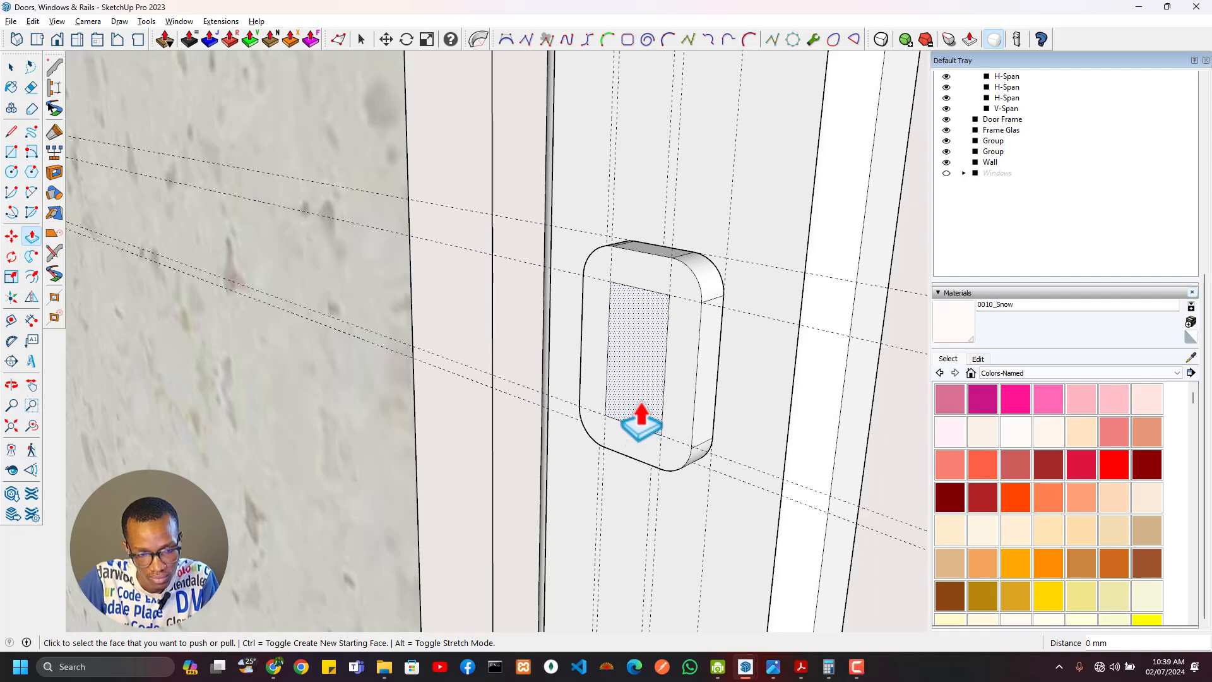
Step: Delete the inner rectangle from the rounded block's front face
key(e)
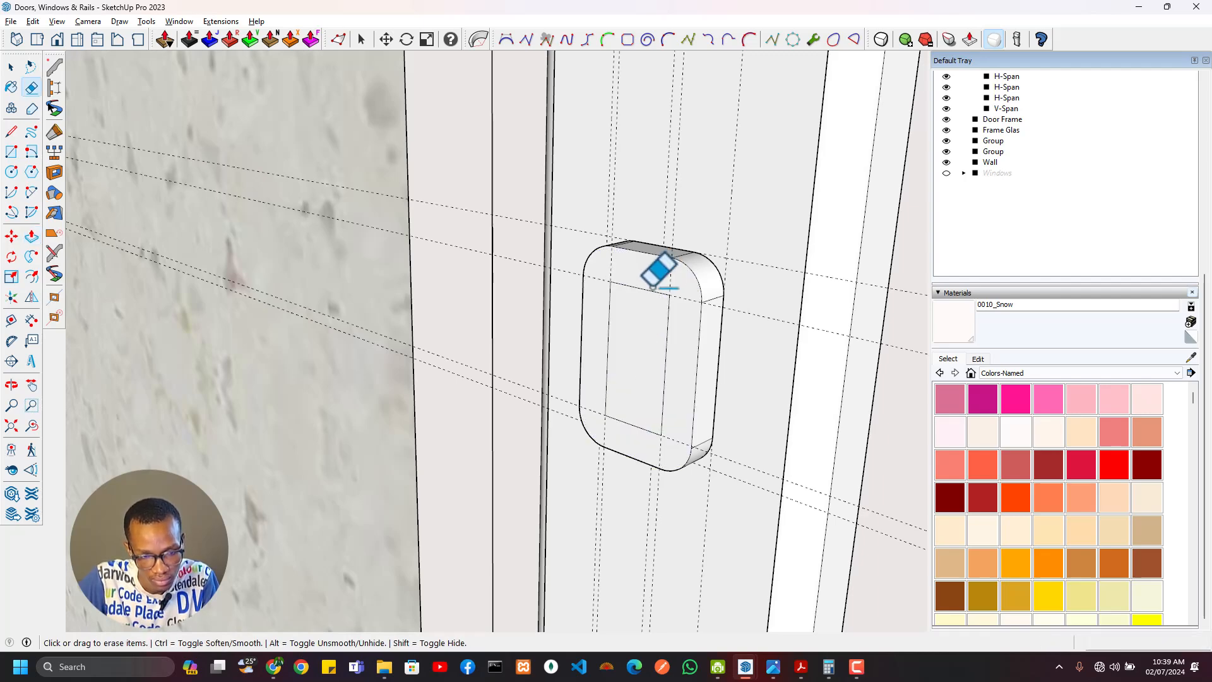
scroll(623, 363, down, 2)
middle_drag(621, 368, 822, 286)
scroll(619, 299, up, 3)
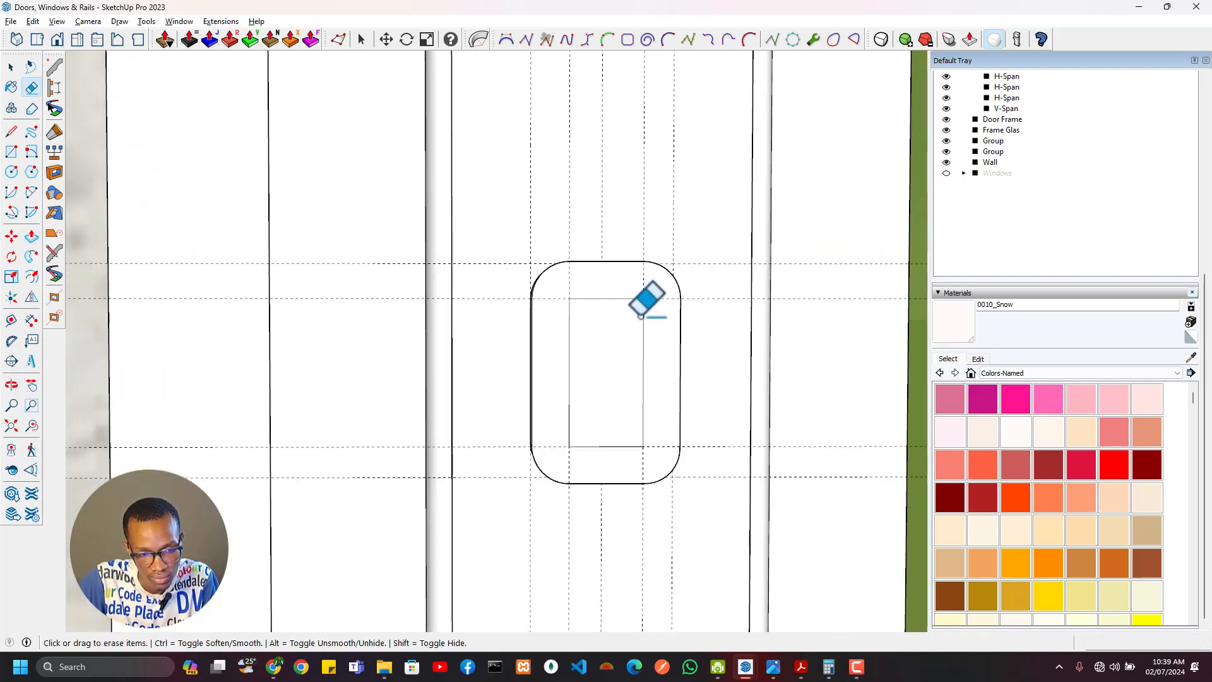
key(space)
click(627, 336)
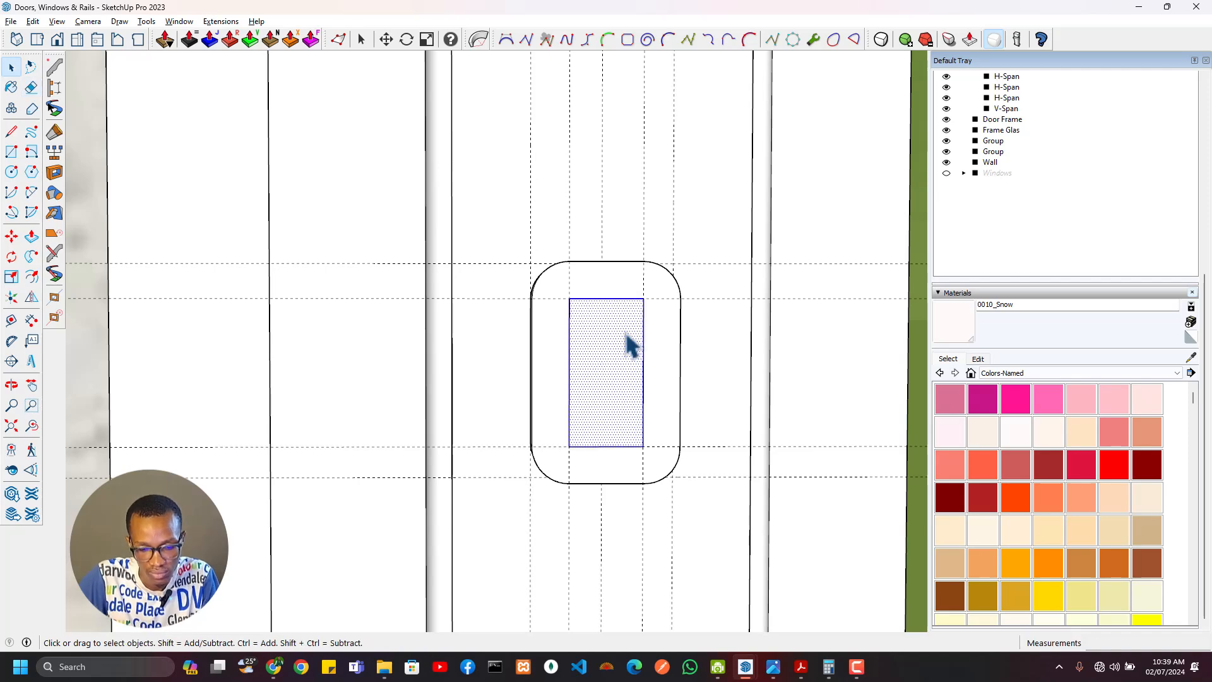
key(Delete)
Step: Offset the rounded outline of the front face inward to the intersection of the inner guides
key(f)
click(644, 322)
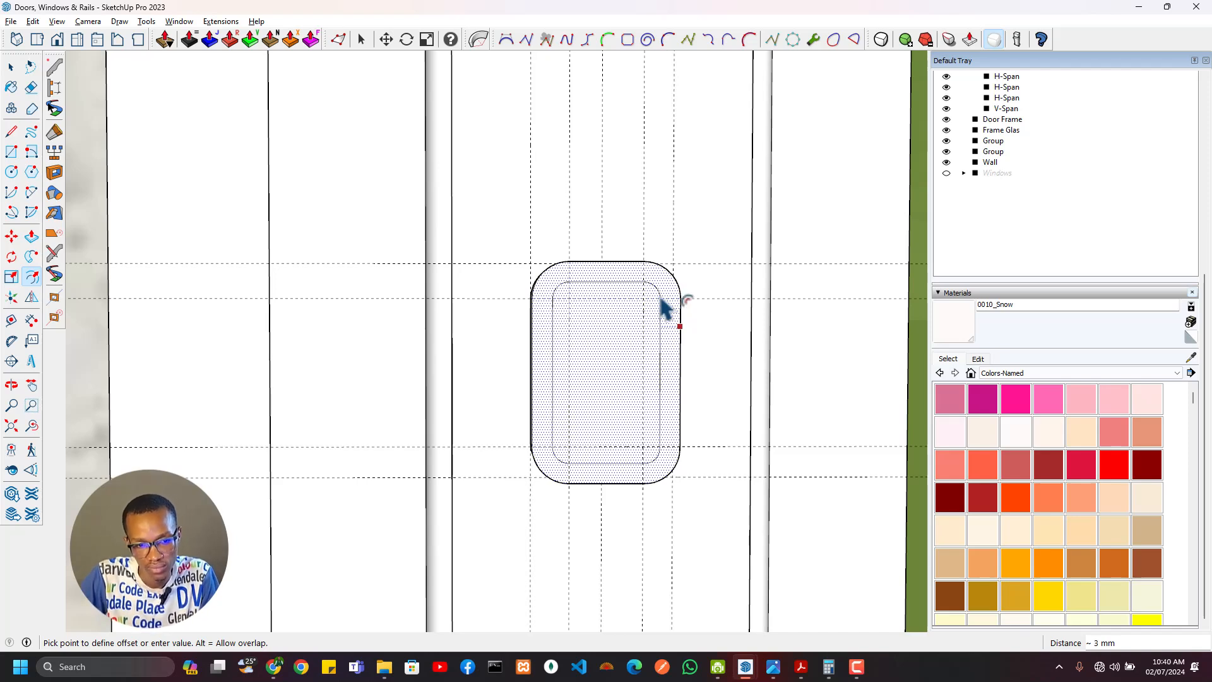
click(643, 298)
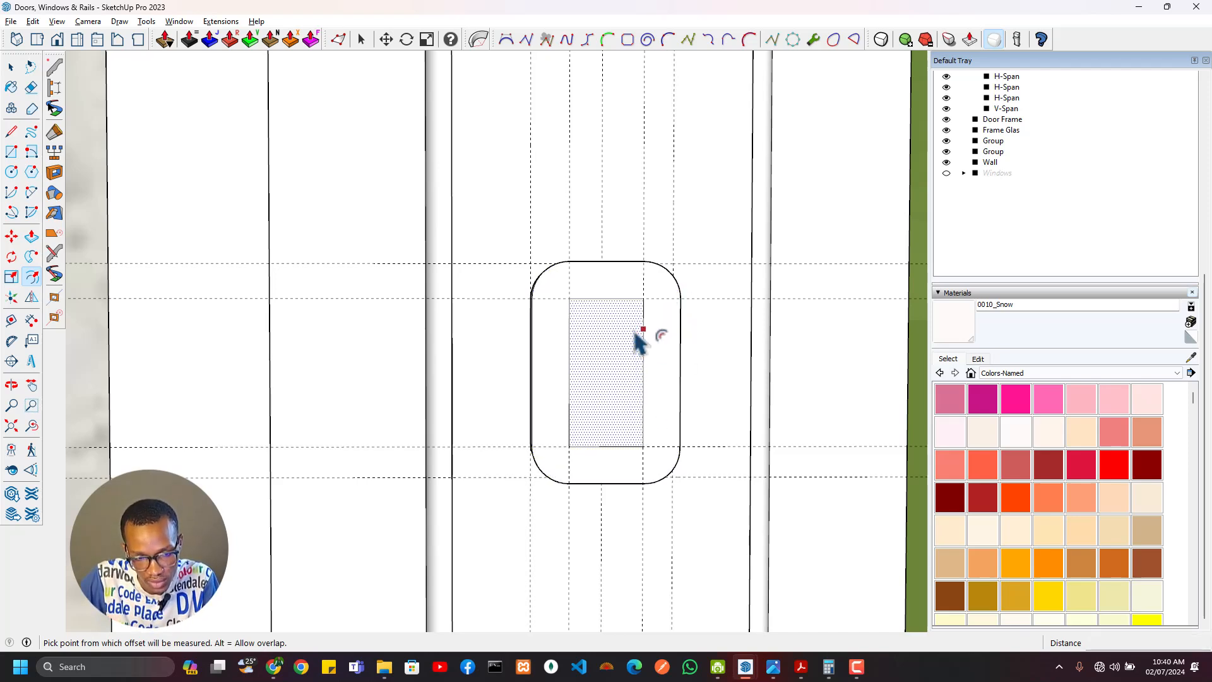
Step: Push the inner rectangle 1 mm into the rounded block
key(a)
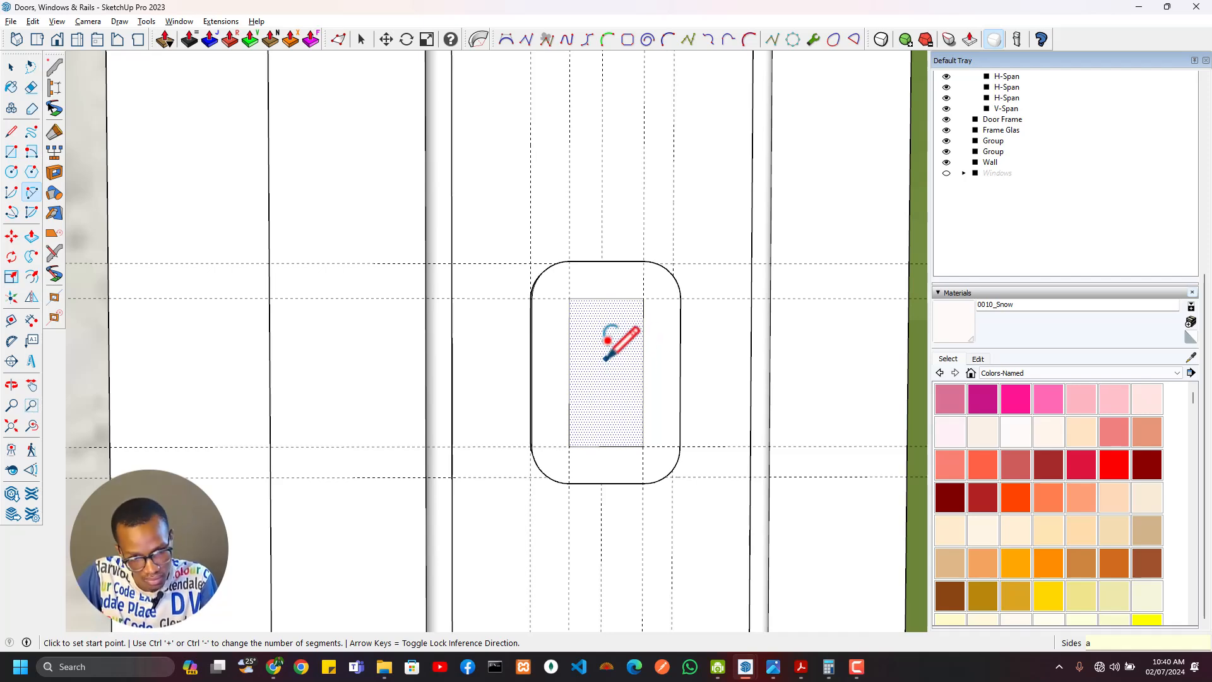
scroll(652, 341, up, 2)
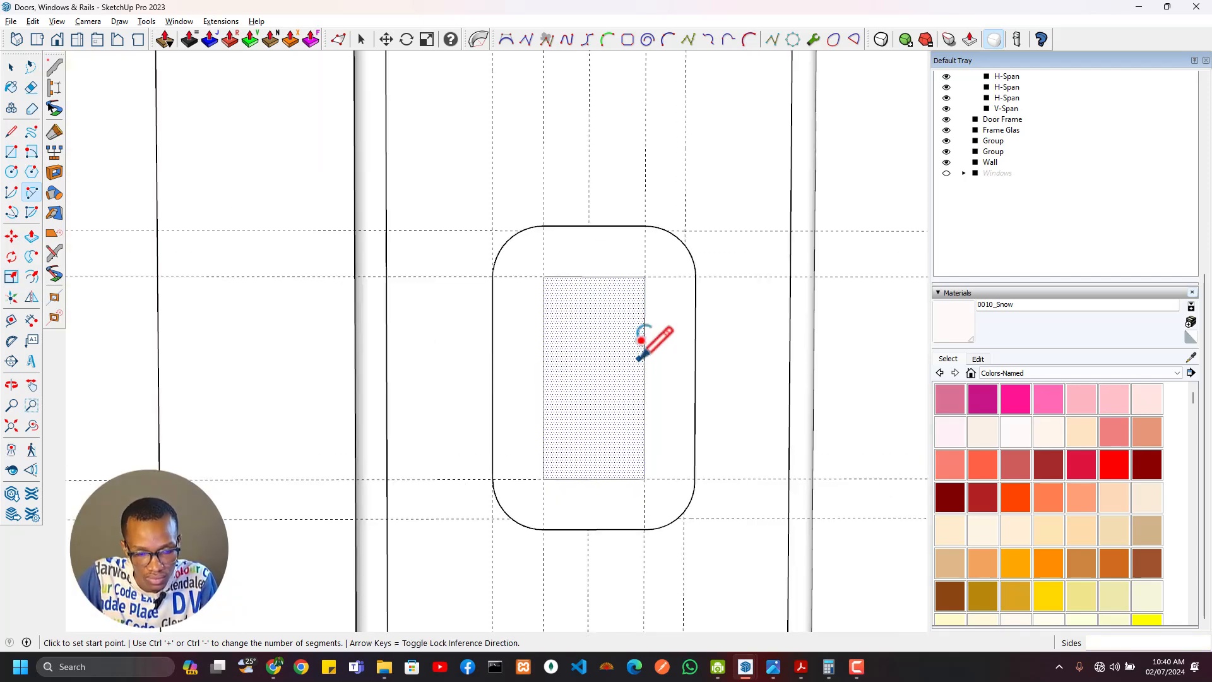
middle_drag(652, 340, 603, 381)
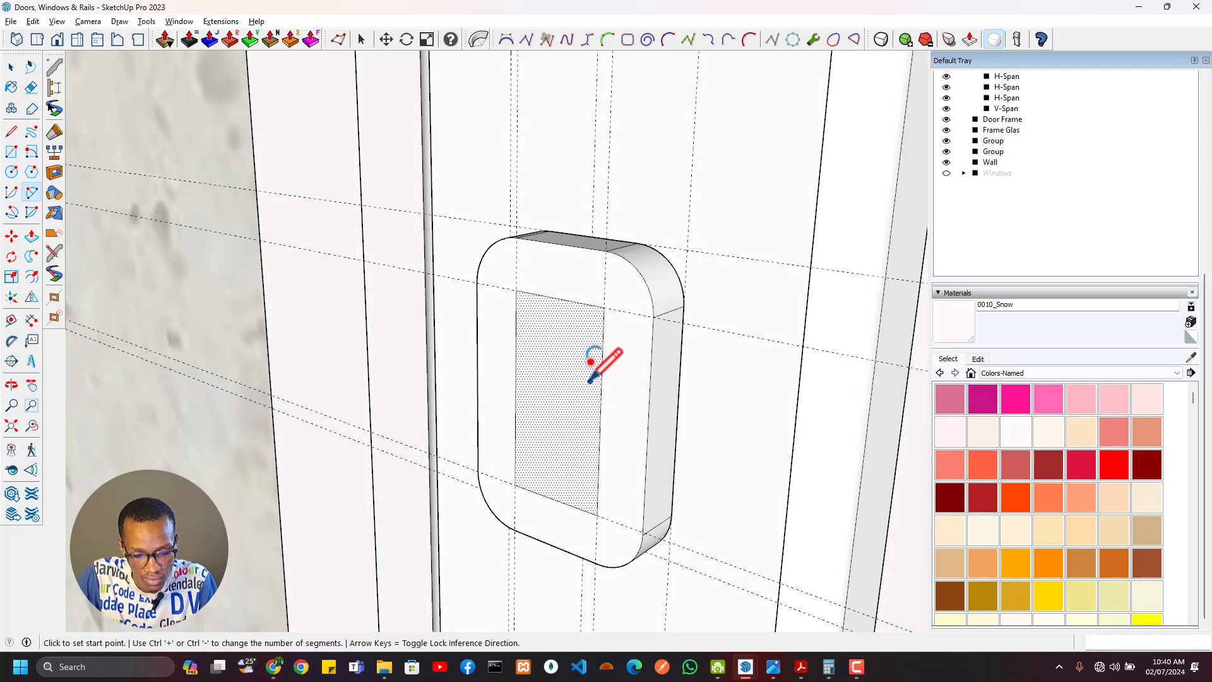
key(p)
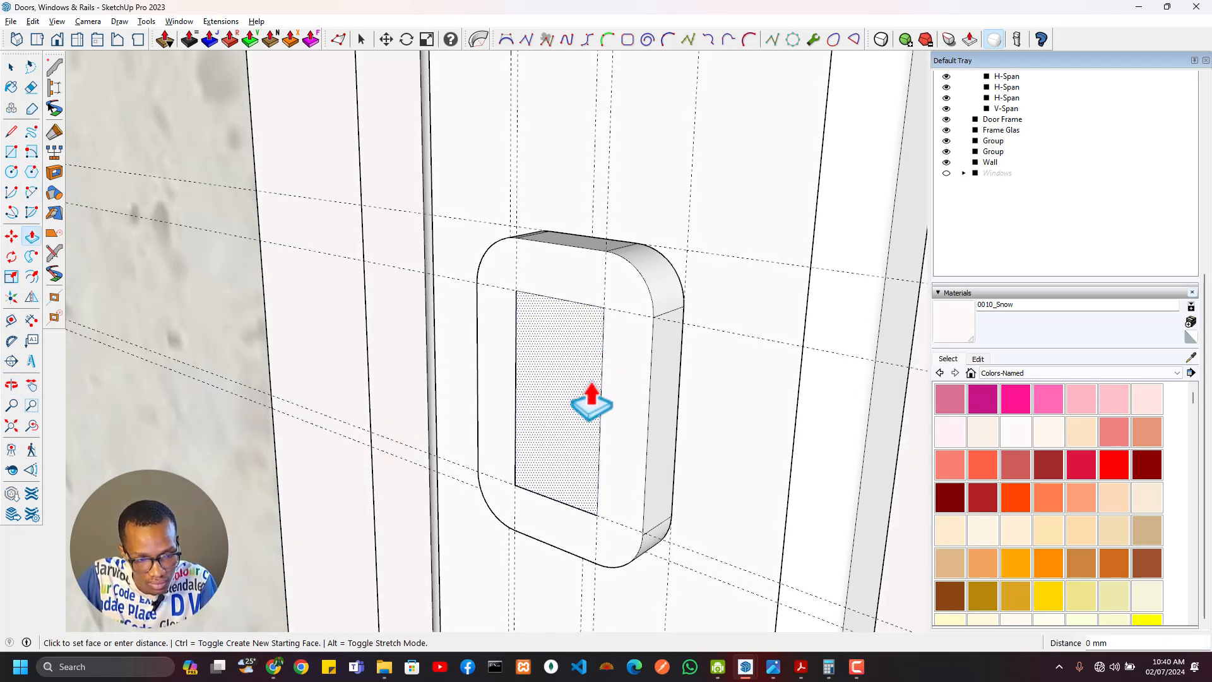
click(590, 404)
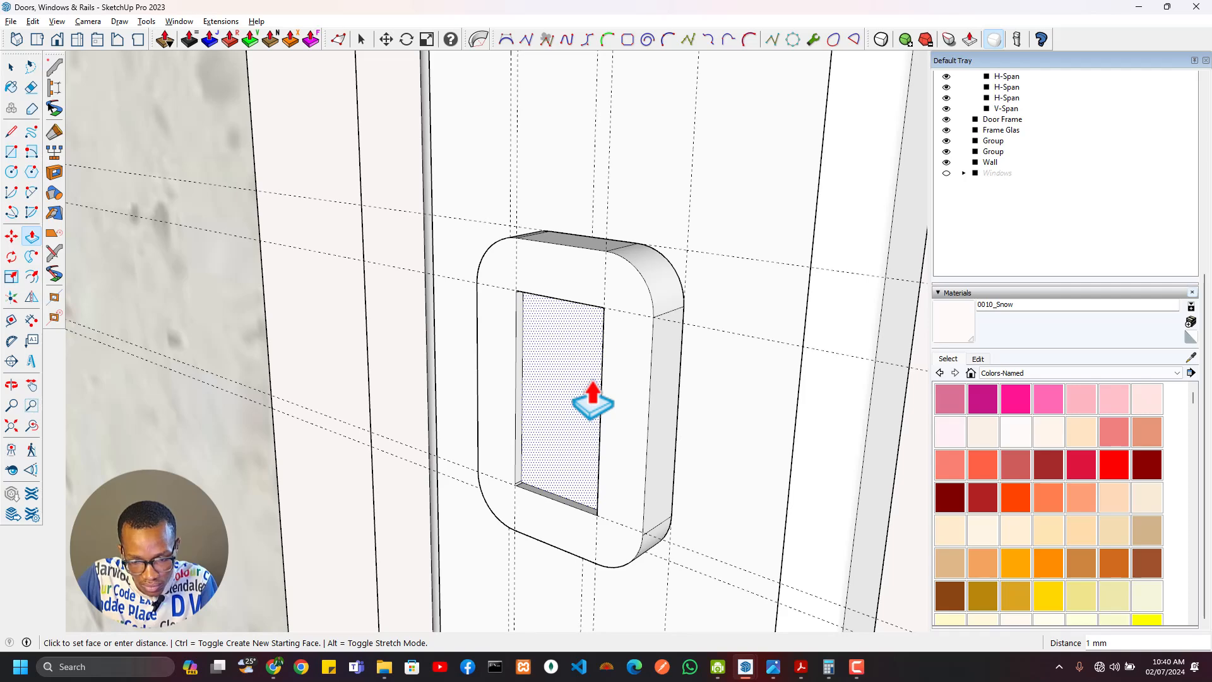
click(591, 402)
Step: Offset the recessed rectangle's outline about 3 mm inward to form a narrow keyhole slot
middle_drag(579, 385, 632, 260)
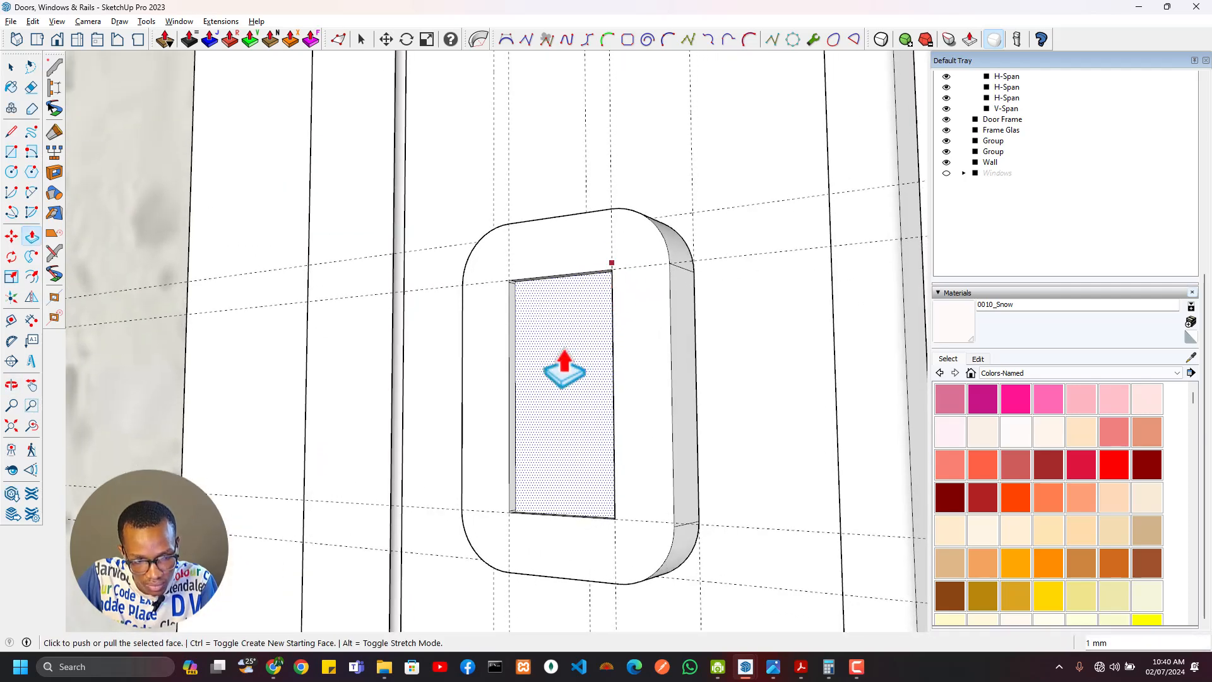
key(f)
click(585, 378)
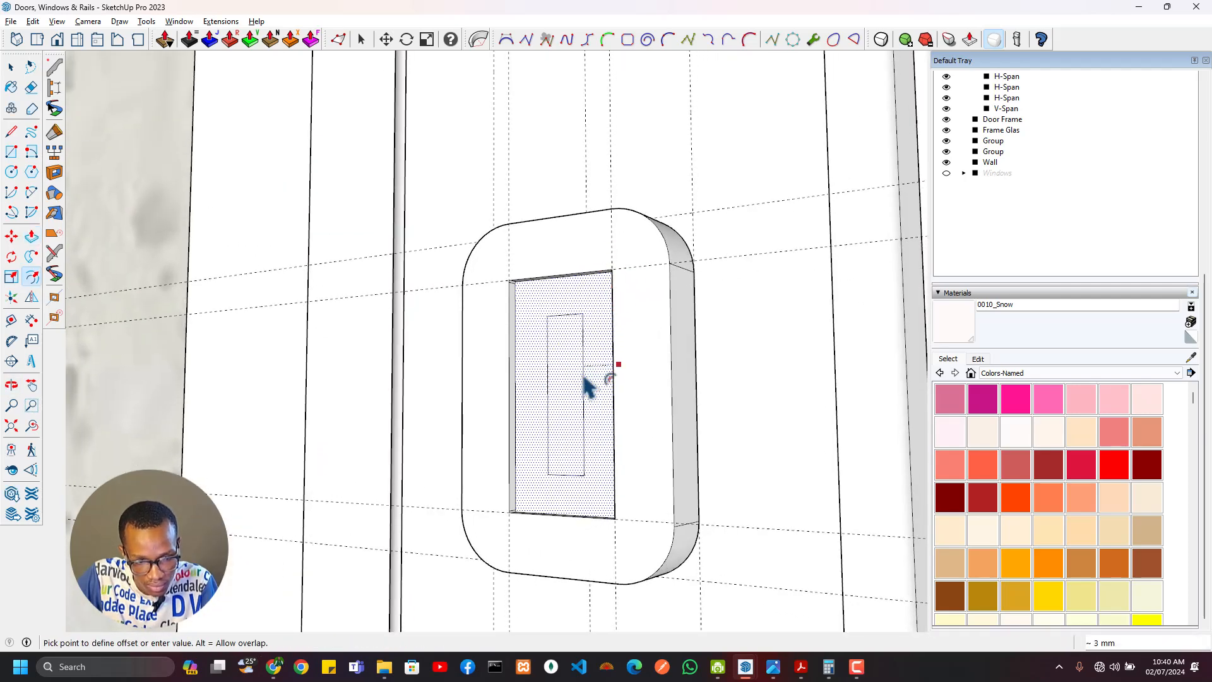
click(584, 377)
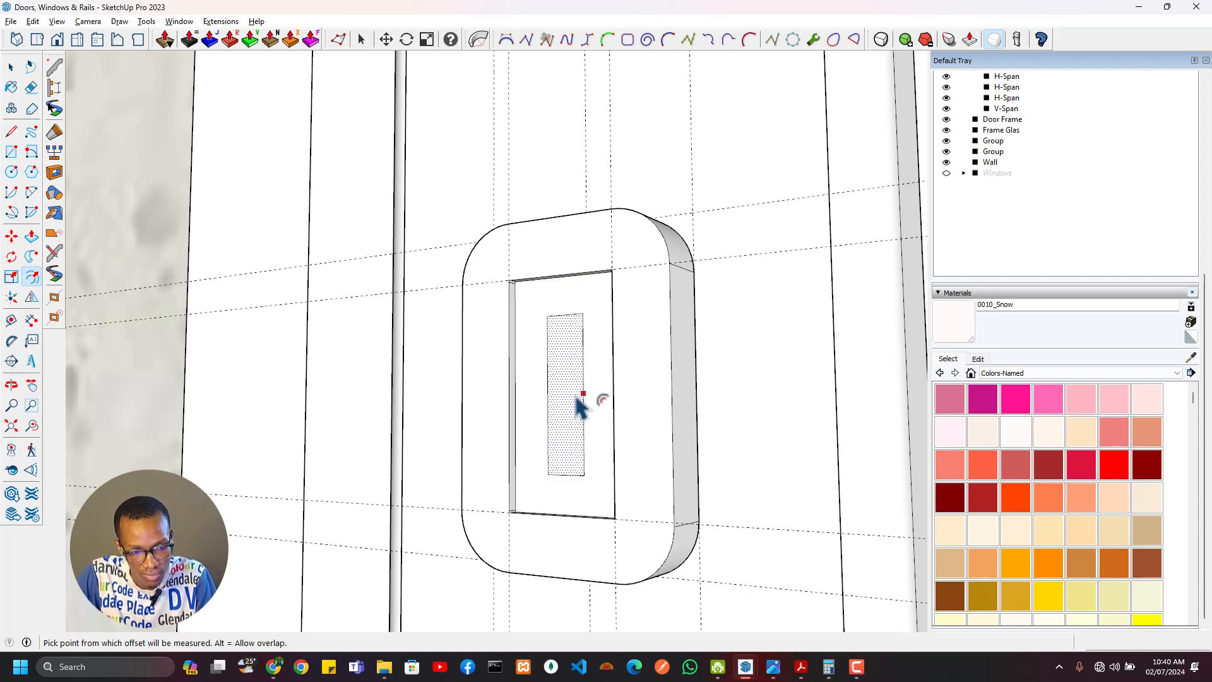
Step: Push the narrow slot face 1 mm deeper into the recess
key(p)
click(573, 398)
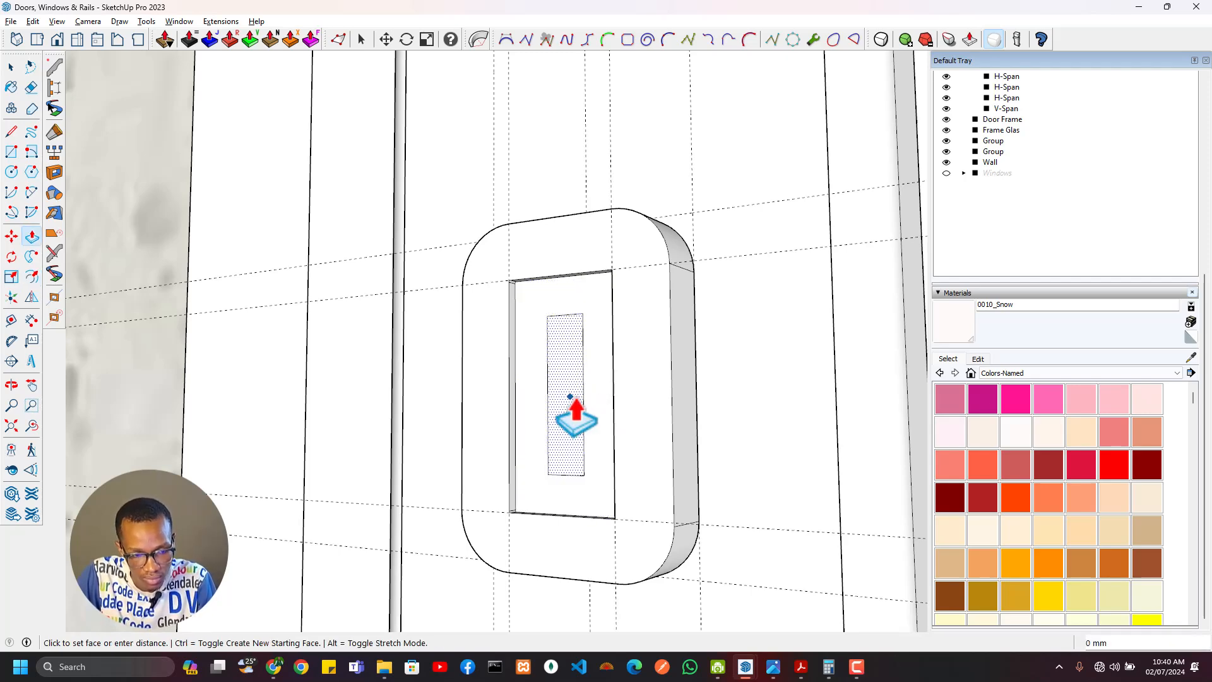
click(579, 407)
Step: Paint the recessed face around the slot with the 0045_Goldenrod colour
scroll(974, 606, down, 6)
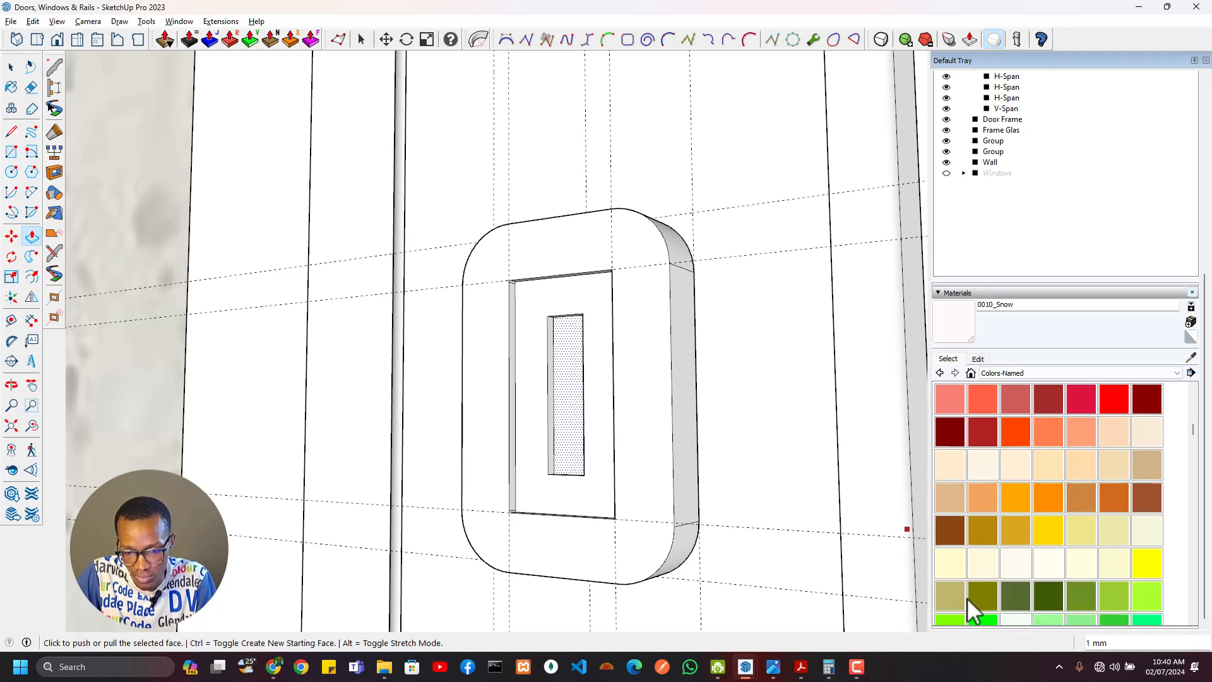
scroll(1047, 597, up, 5)
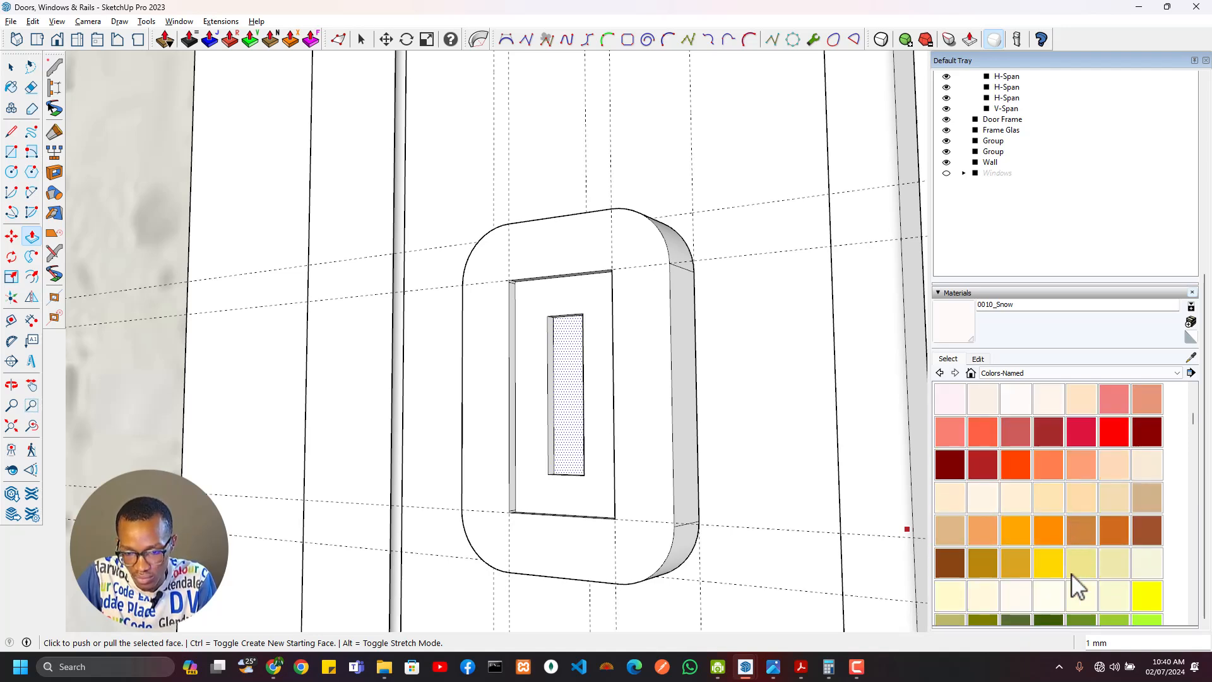
click(1015, 562)
click(605, 355)
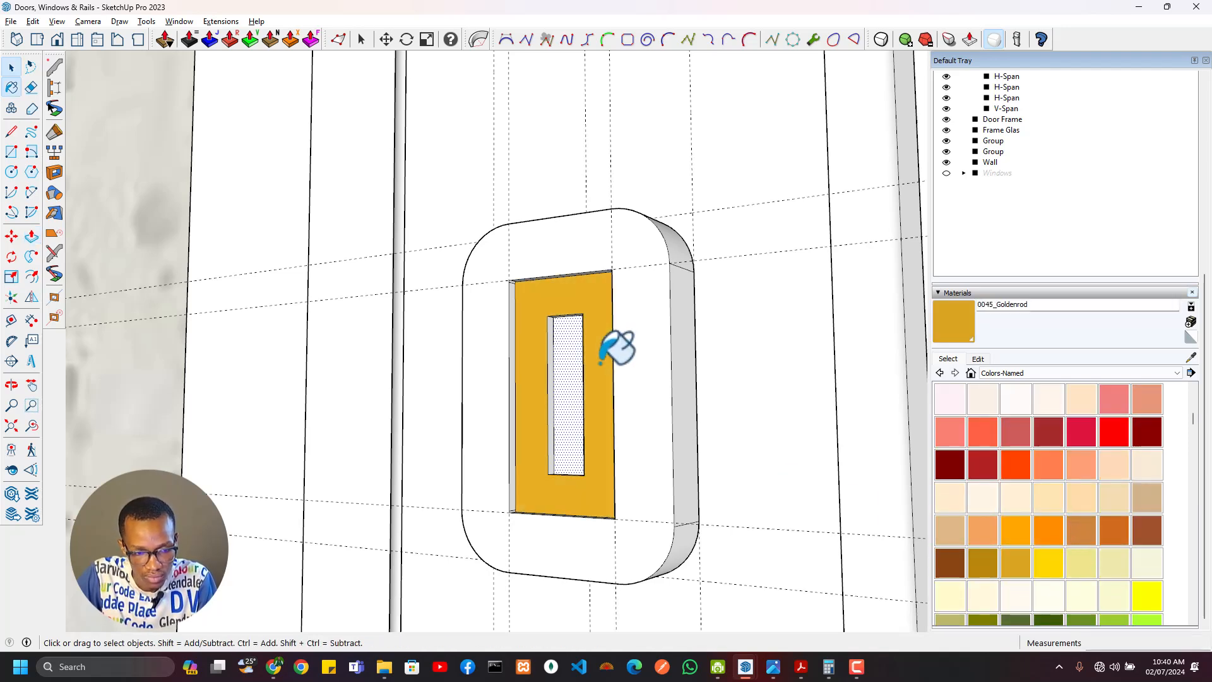
Step: Make the whole keyhole block a group and paint it with the 0134_DimGray colour
key(space)
triple_click(653, 378)
right_click(654, 377)
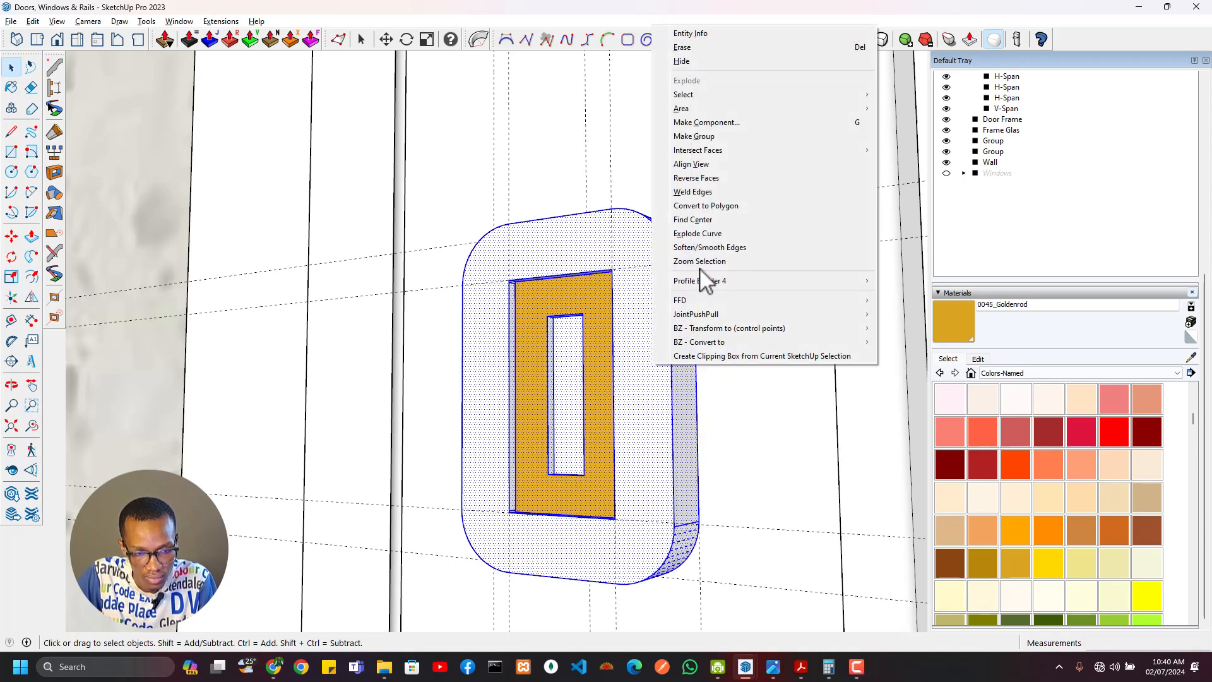
click(716, 136)
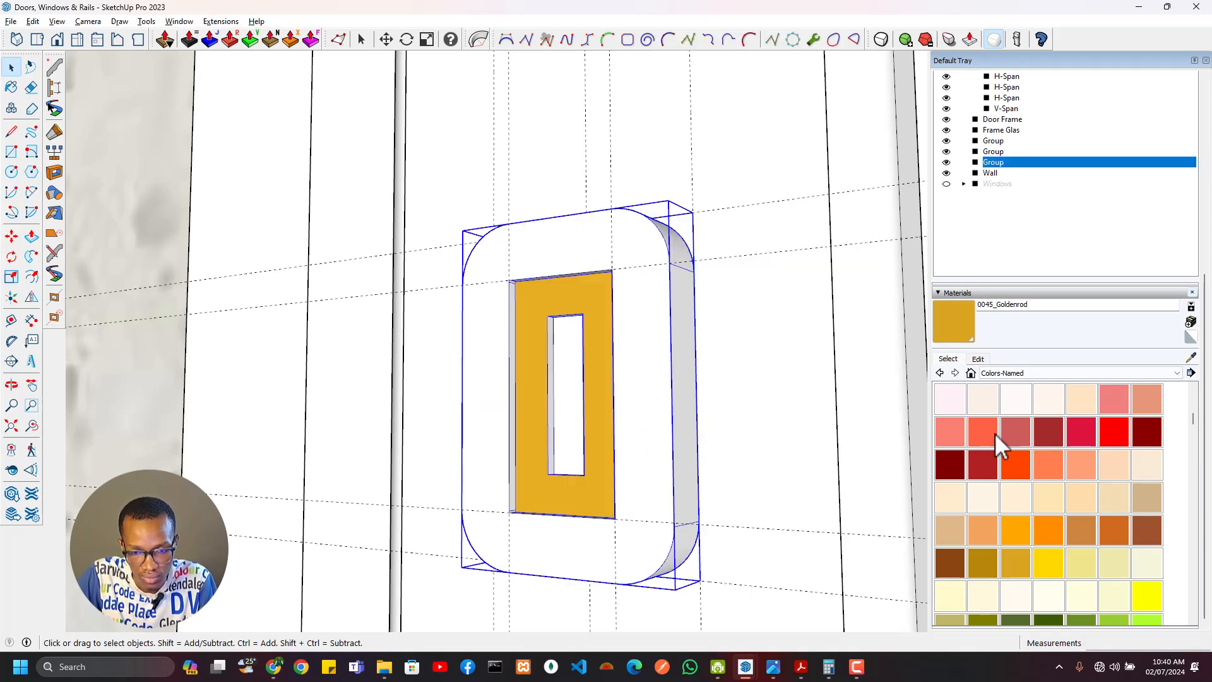
scroll(1098, 520, down, 10)
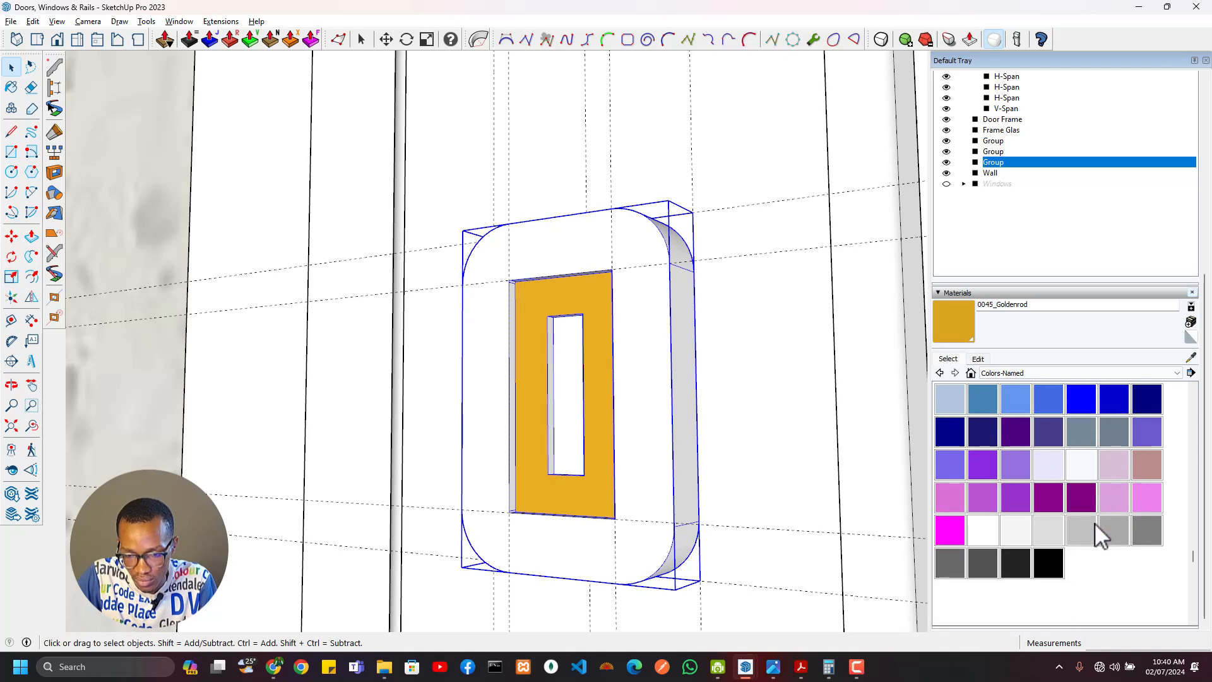
click(958, 561)
click(664, 431)
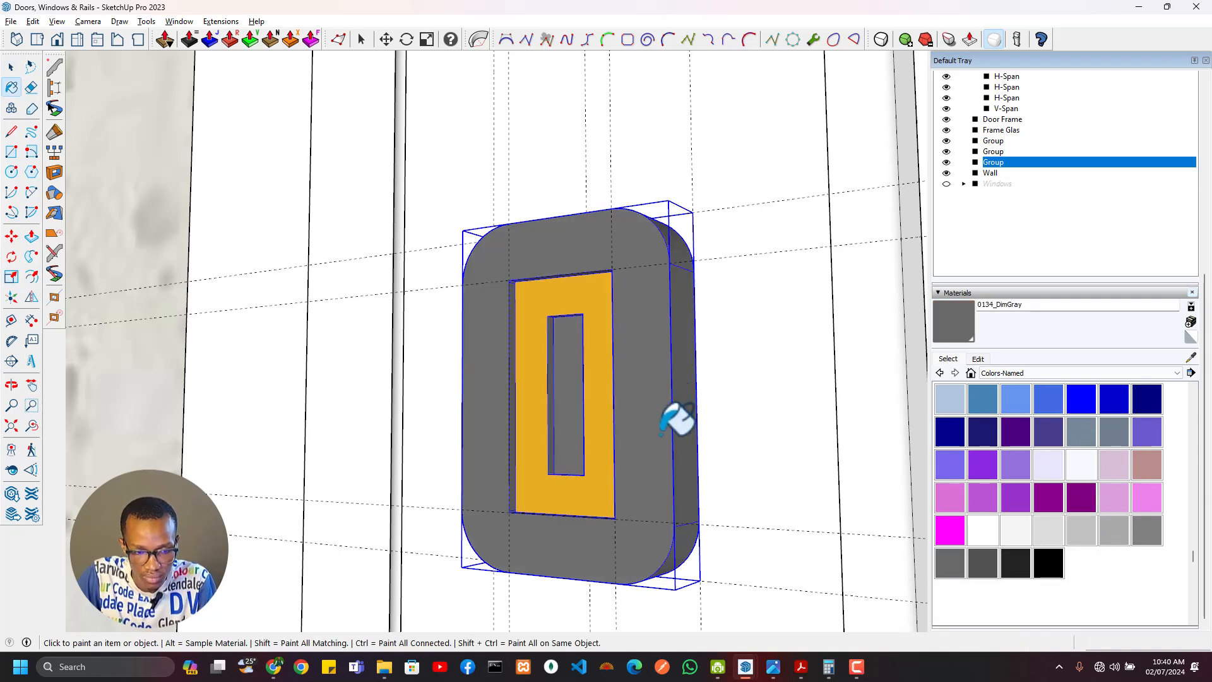
Step: Paint the lock plate's front panel behind the lever with the 0134_DimGray colour
scroll(669, 404, down, 5)
click(629, 144)
scroll(596, 363, up, 2)
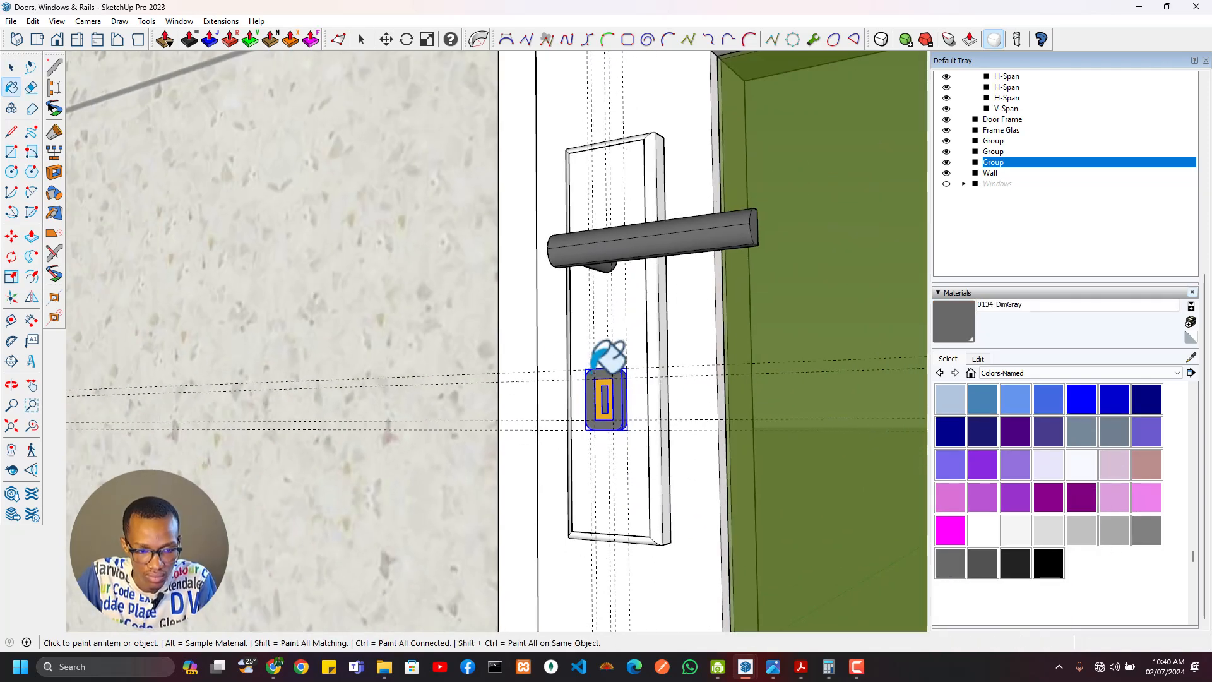
scroll(593, 366, up, 1)
click(640, 334)
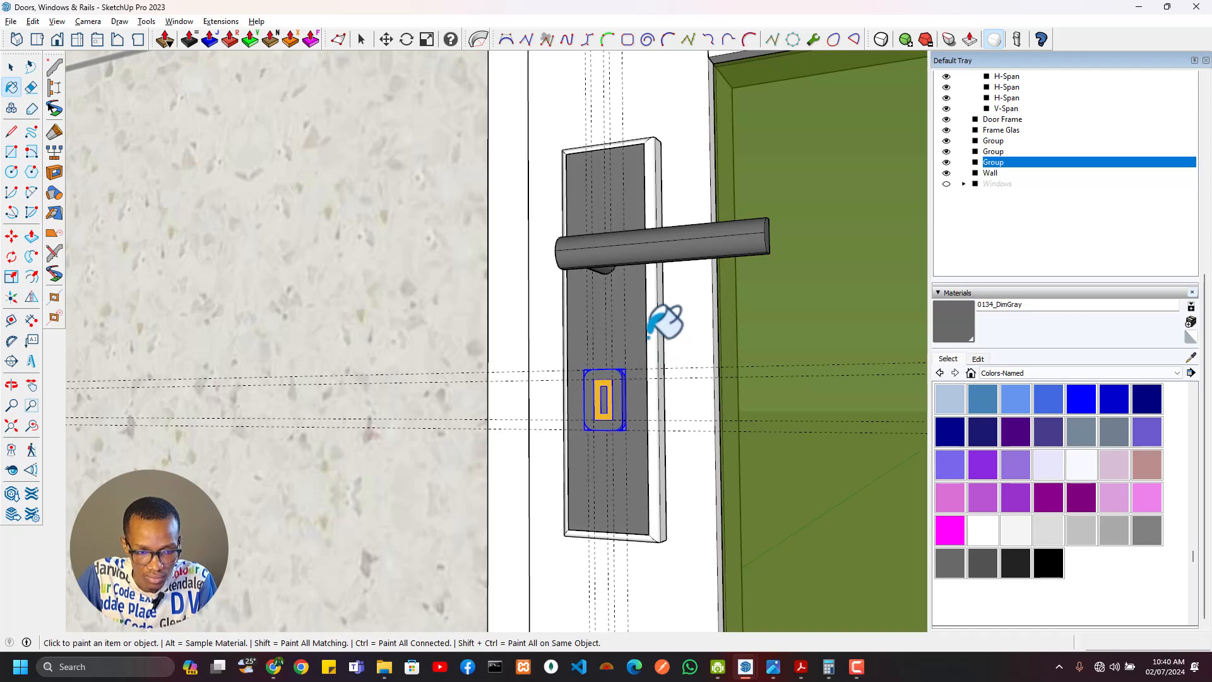
click(651, 336)
key(space)
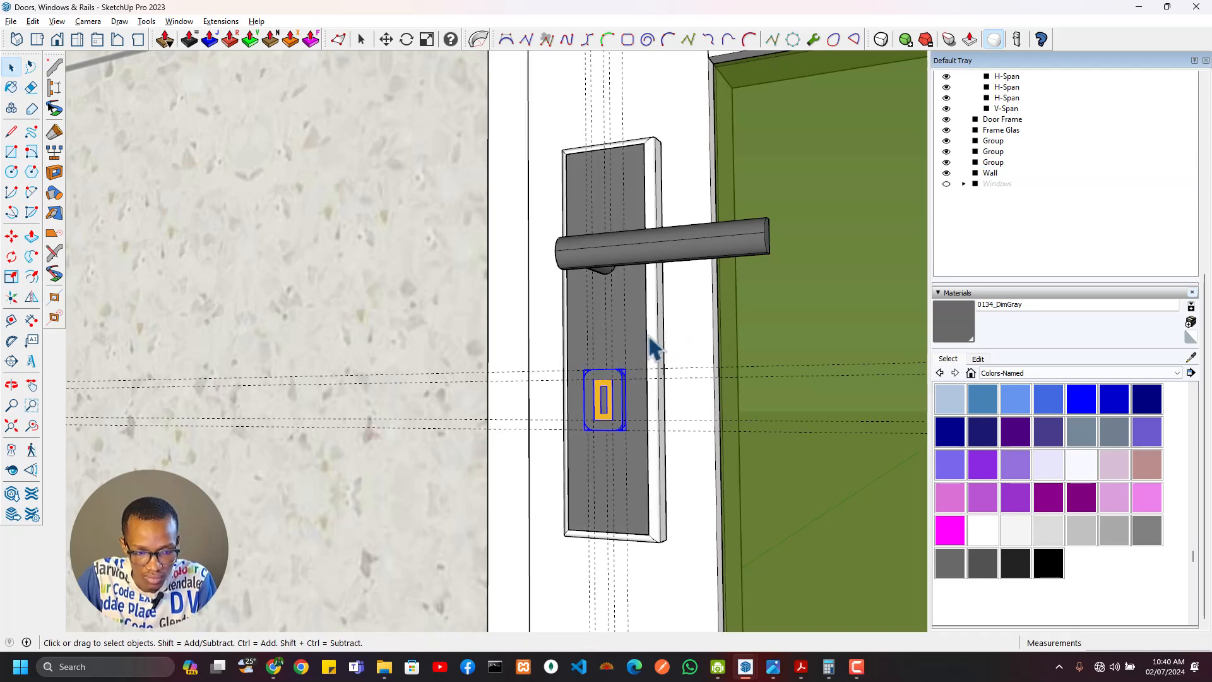
Step: Make a group from the unpainted border faces around the lock plate's front panel
click(653, 338)
right_click(654, 337)
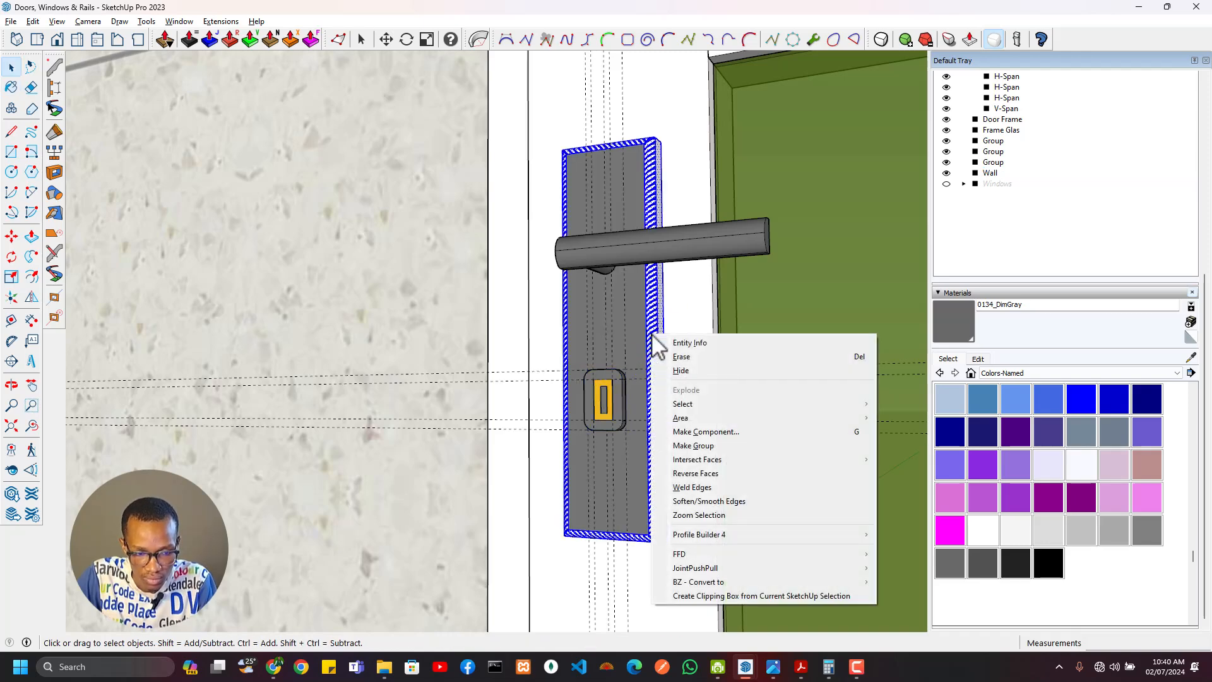
click(706, 449)
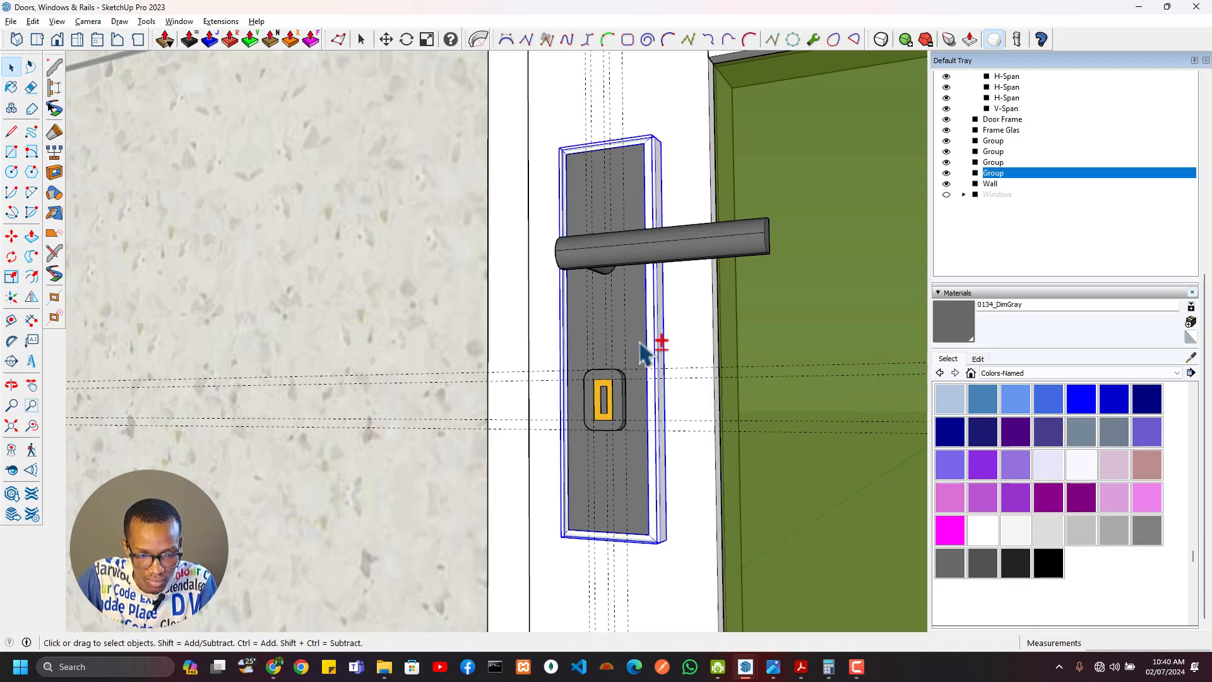
Step: Combine the plate border, front panel, lever and keyhole block into one handle group
shift+click(674, 260)
shift+click(624, 417)
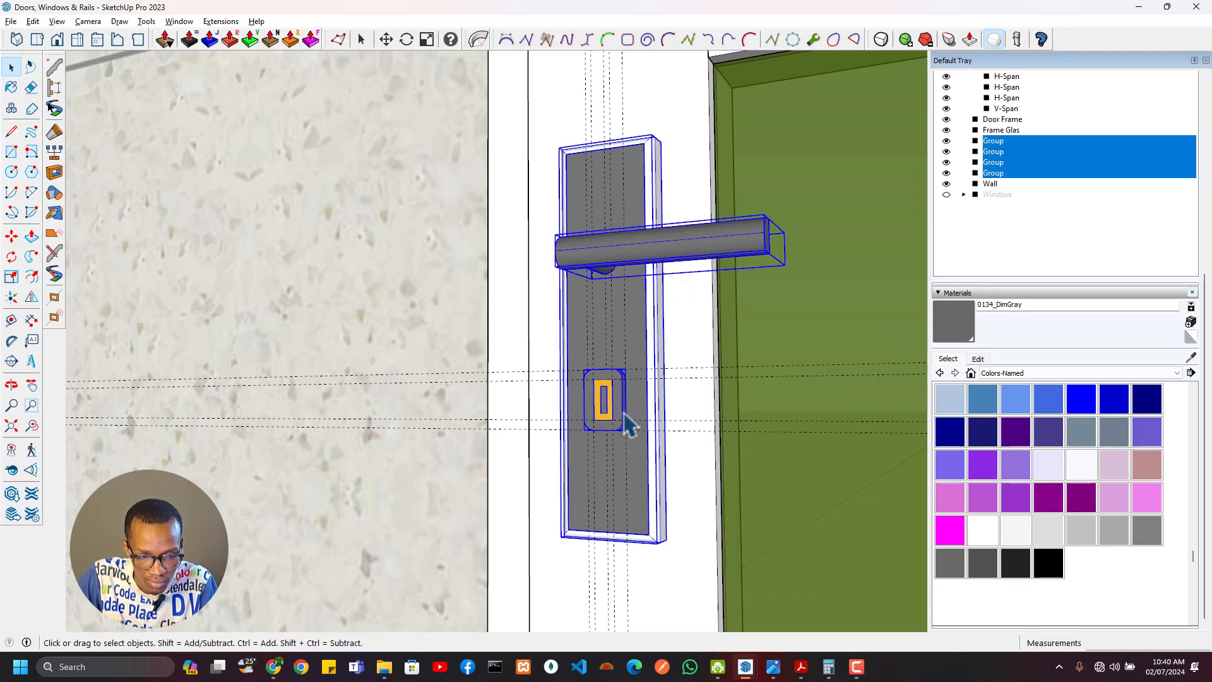
right_click(625, 418)
click(689, 545)
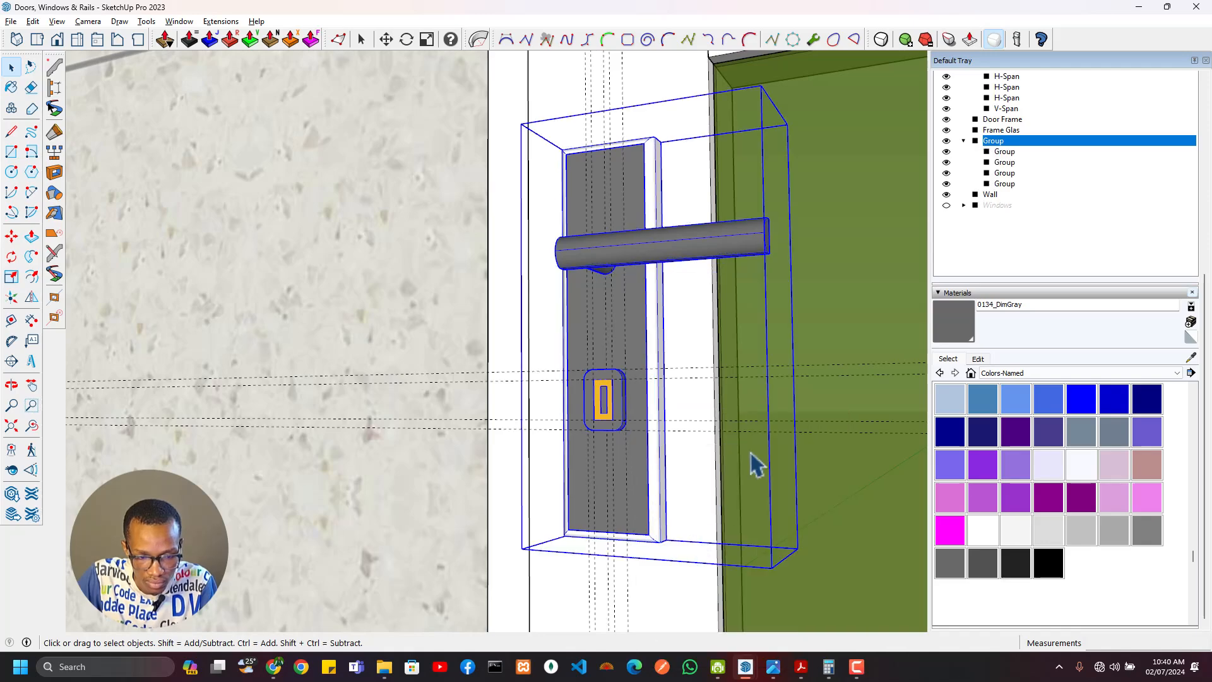
Step: Paint the combined handle group with the 0134_DimGray colour so the plate's border is covered too
scroll(638, 346, down, 5)
middle_drag(631, 350, 1020, 468)
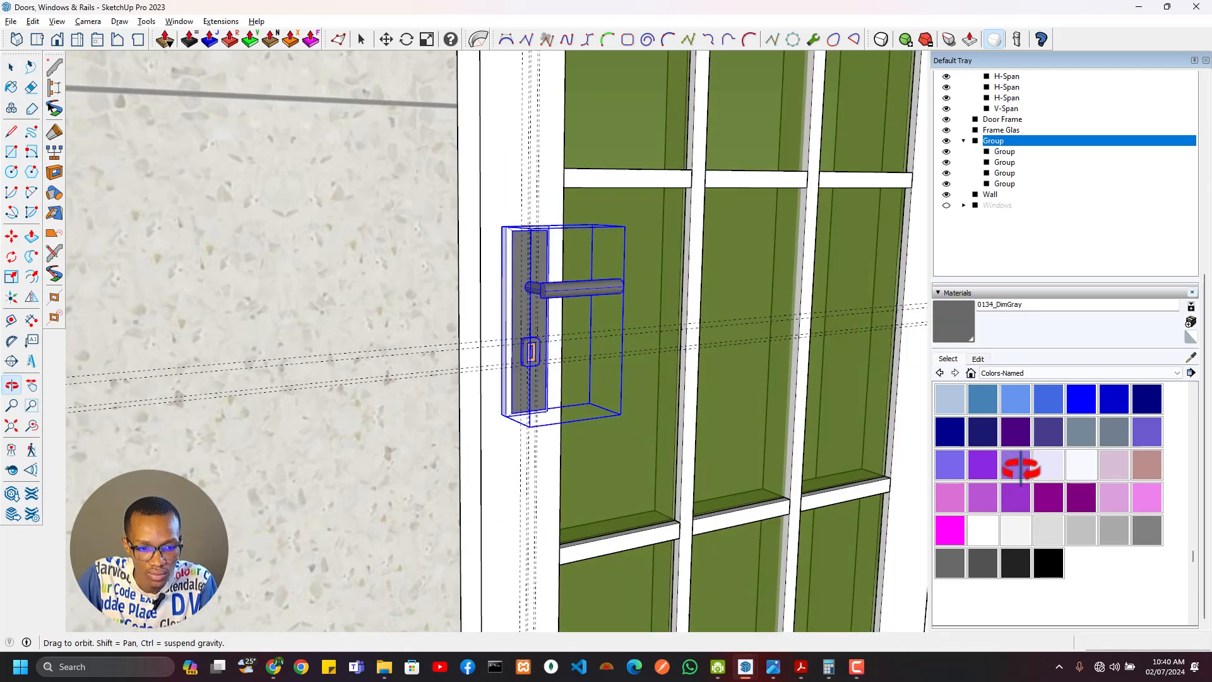
scroll(525, 271, up, 5)
middle_drag(525, 273, 265, 395)
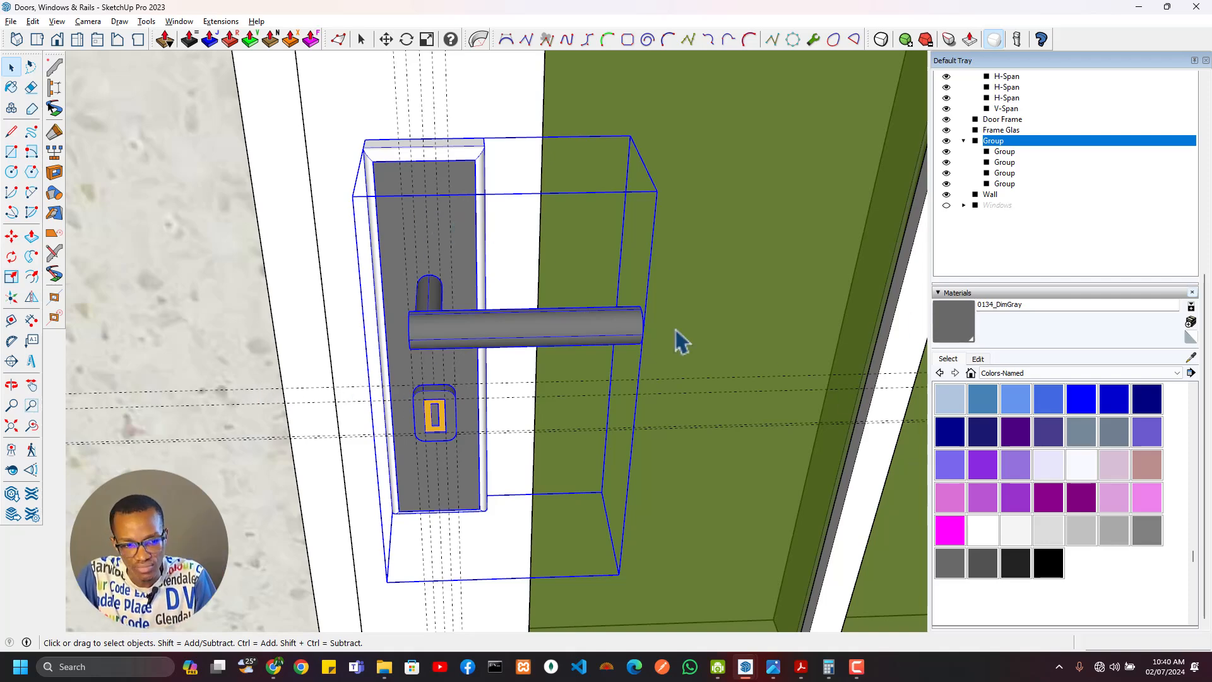
middle_drag(316, 230, 471, 238)
scroll(460, 306, down, 3)
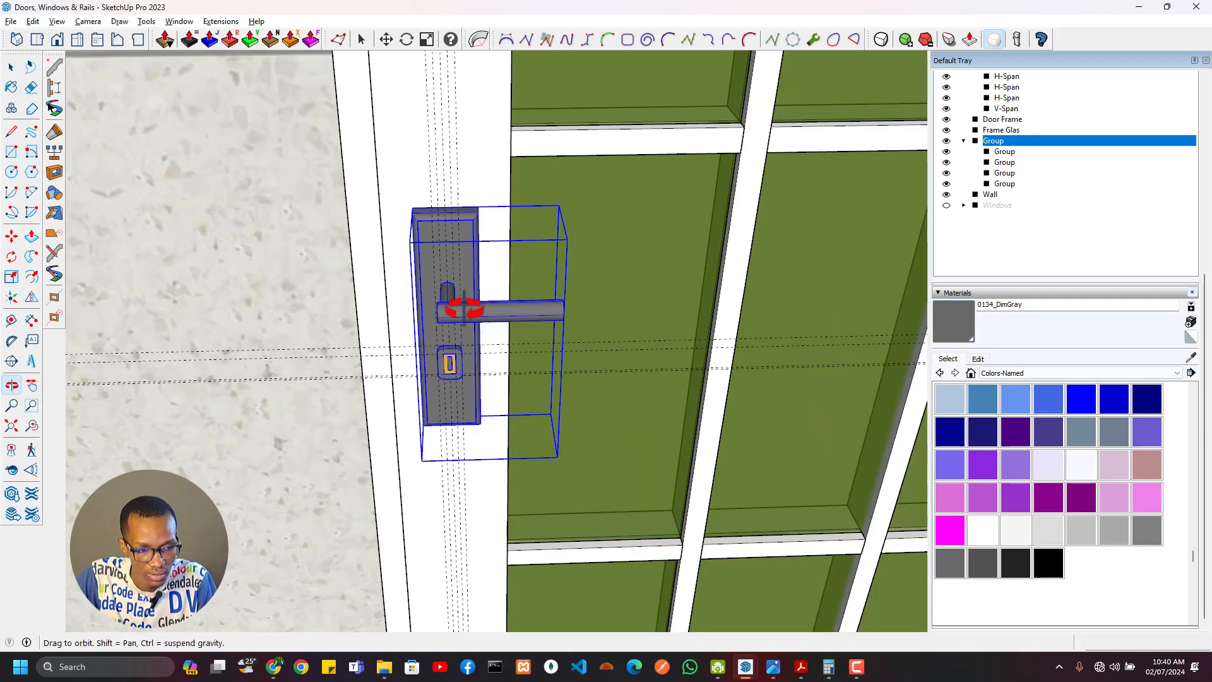
Step: Open the handle group and reset the lever's own paint to the default material
double_click(459, 313)
click(459, 314)
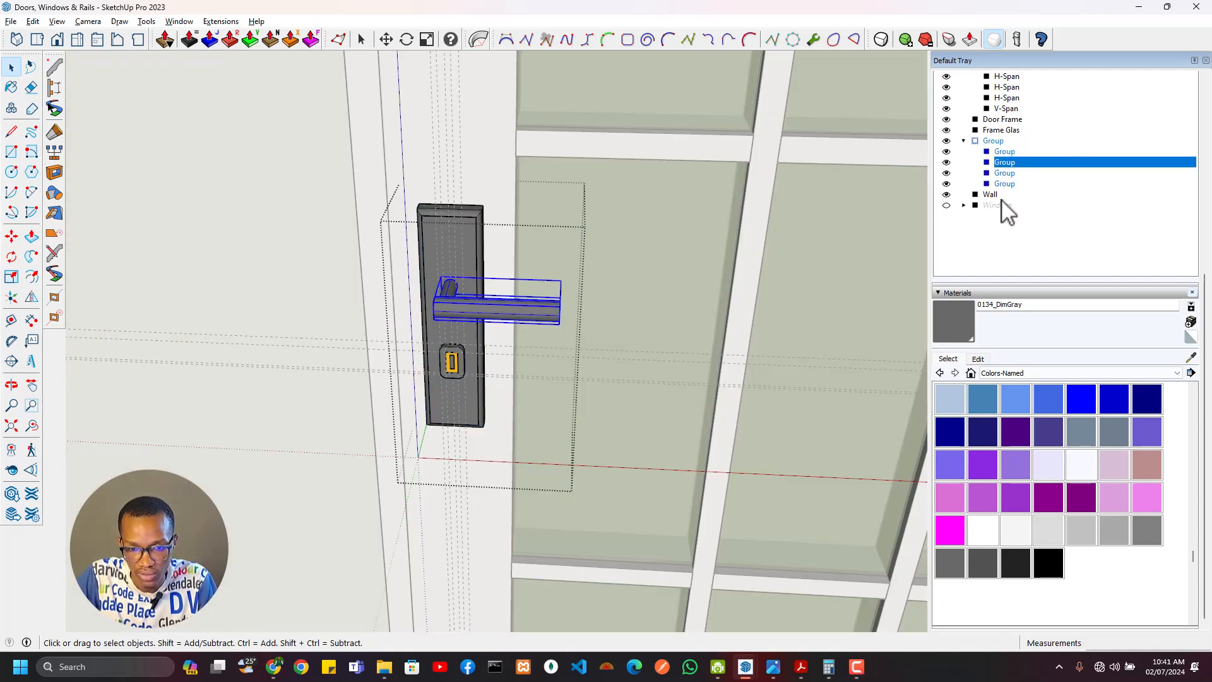
scroll(1008, 213, up, 4)
click(953, 82)
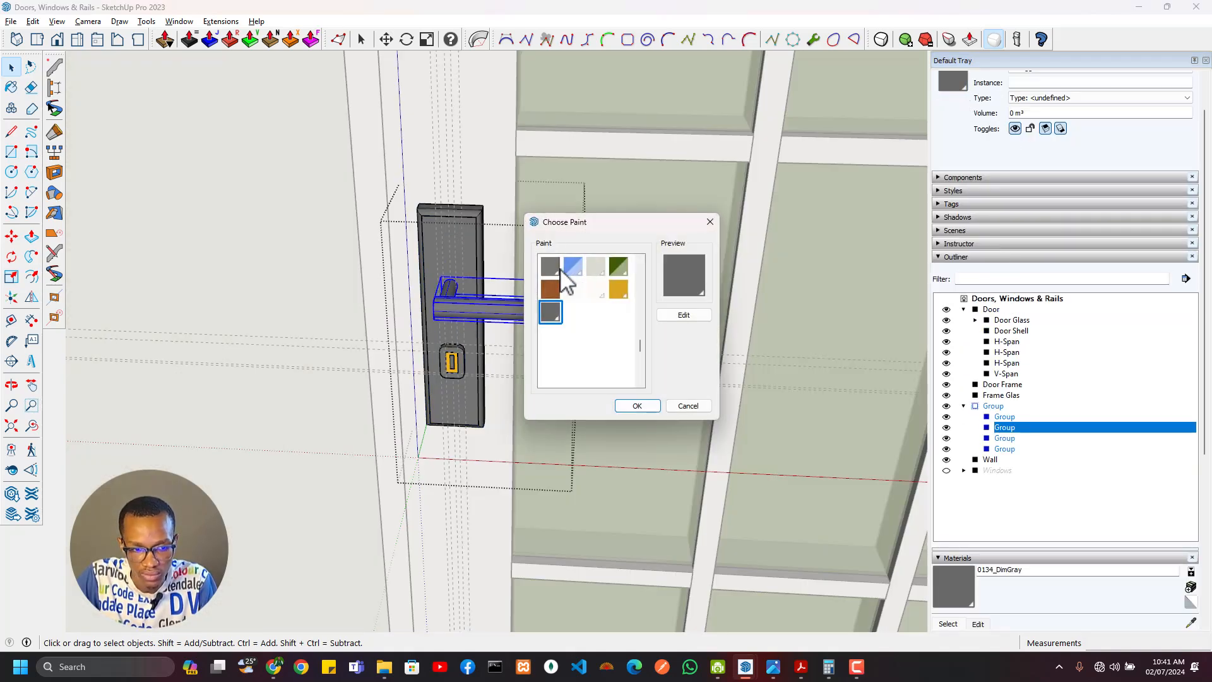
click(638, 406)
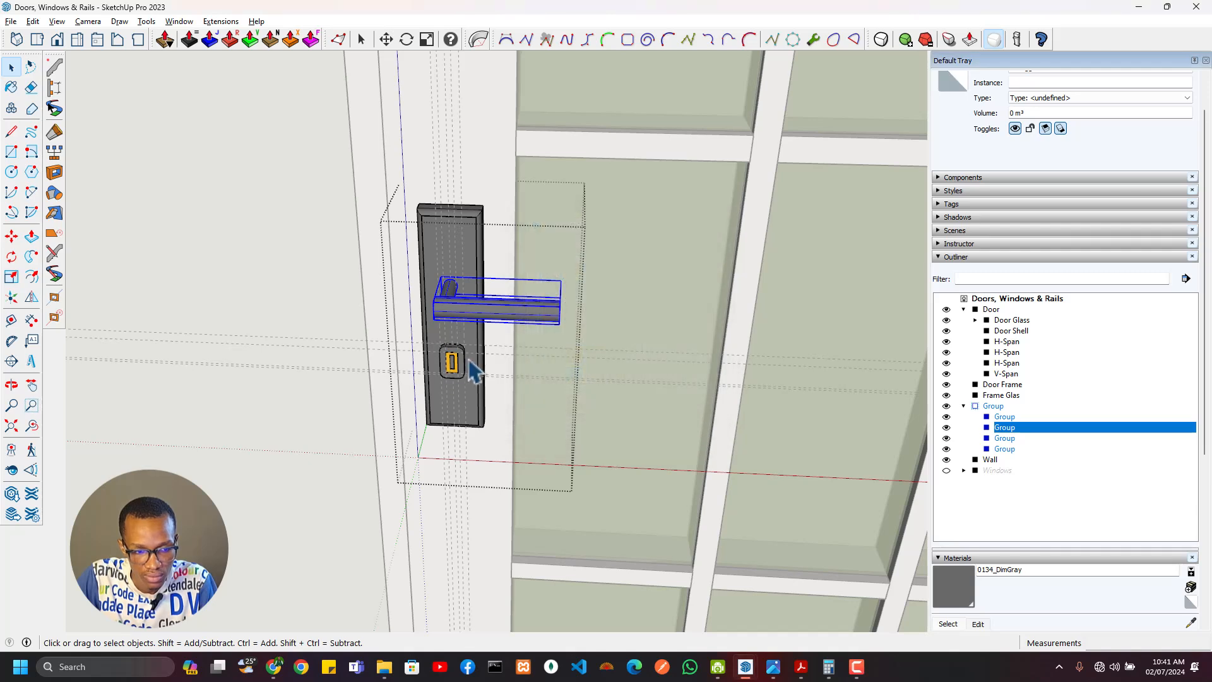
Step: Reset the keyhole block's own paint to the default material
click(466, 361)
click(953, 87)
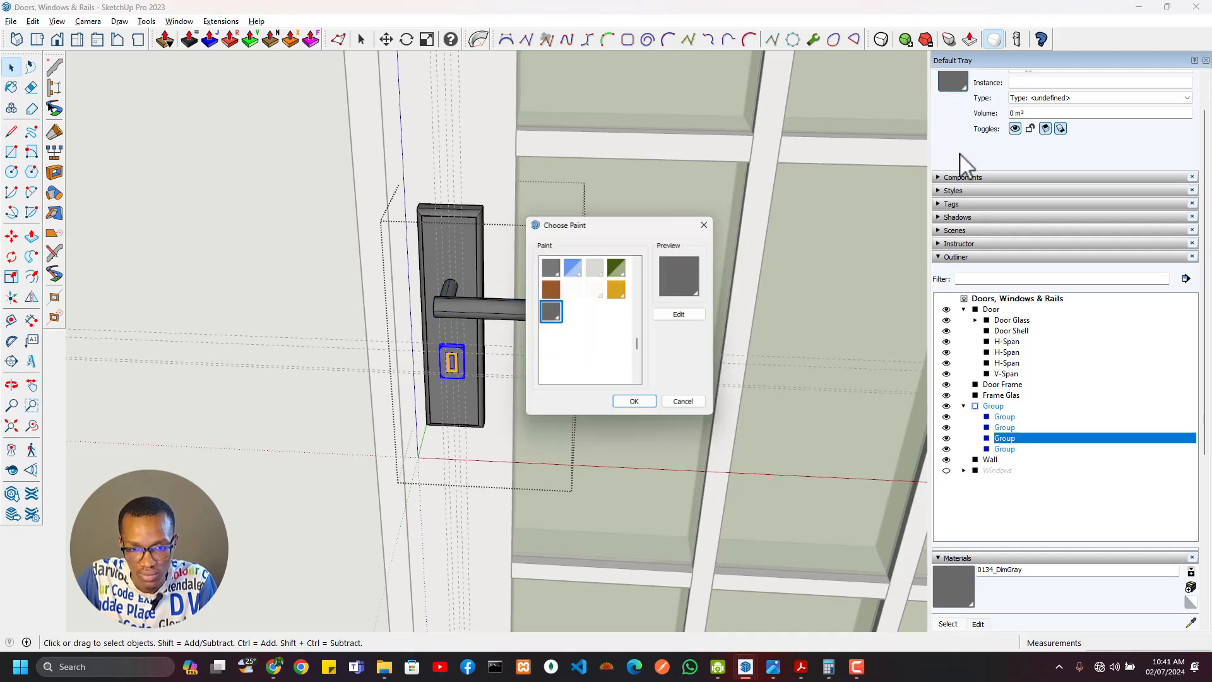
click(551, 268)
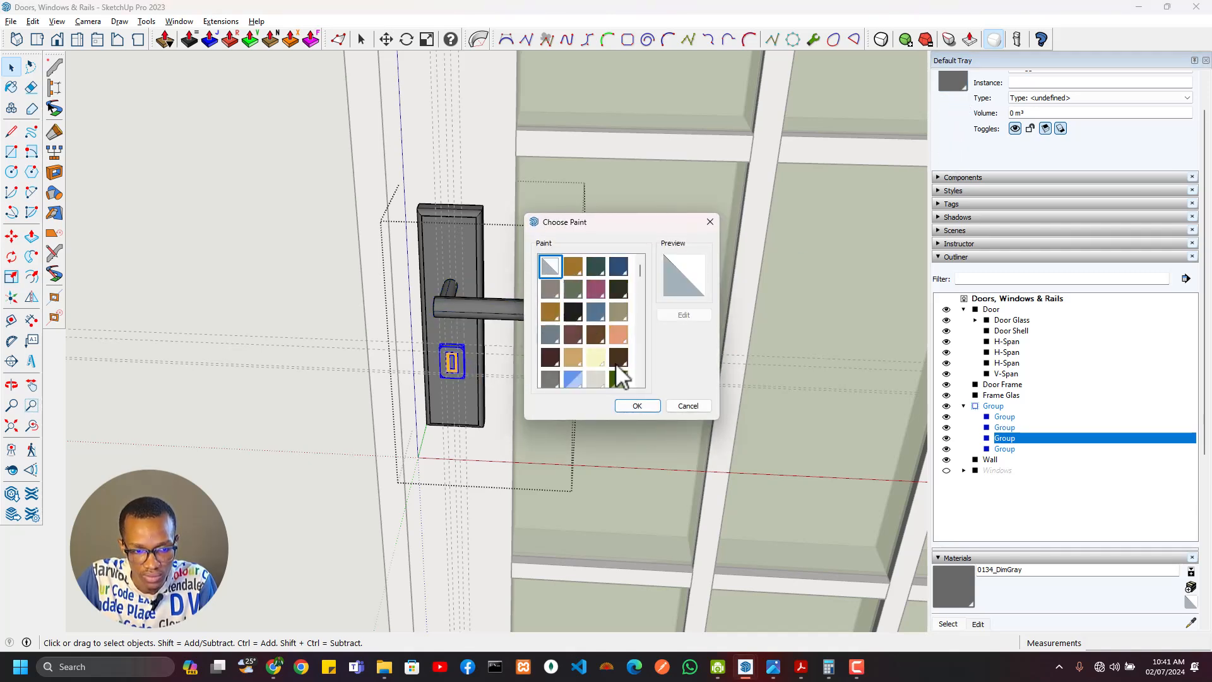
click(637, 406)
Step: Reset the front panel's own paint to the default material and close the handle group
scroll(478, 392, down, 2)
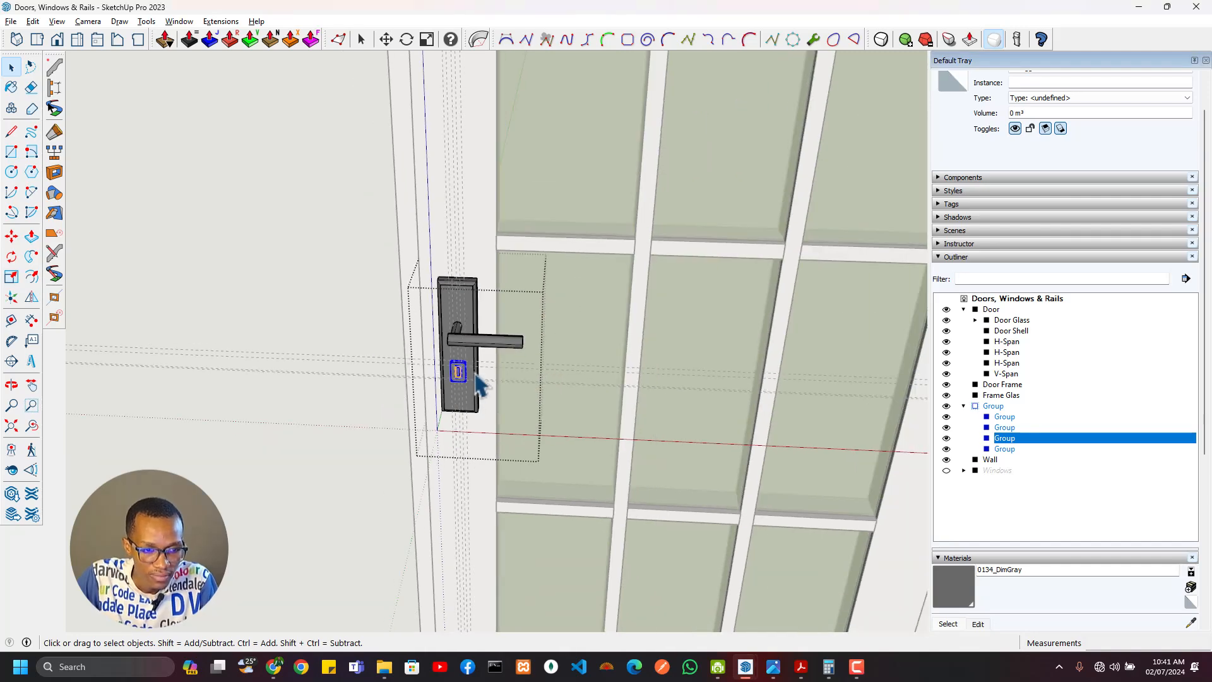
click(478, 314)
scroll(954, 124, up, 2)
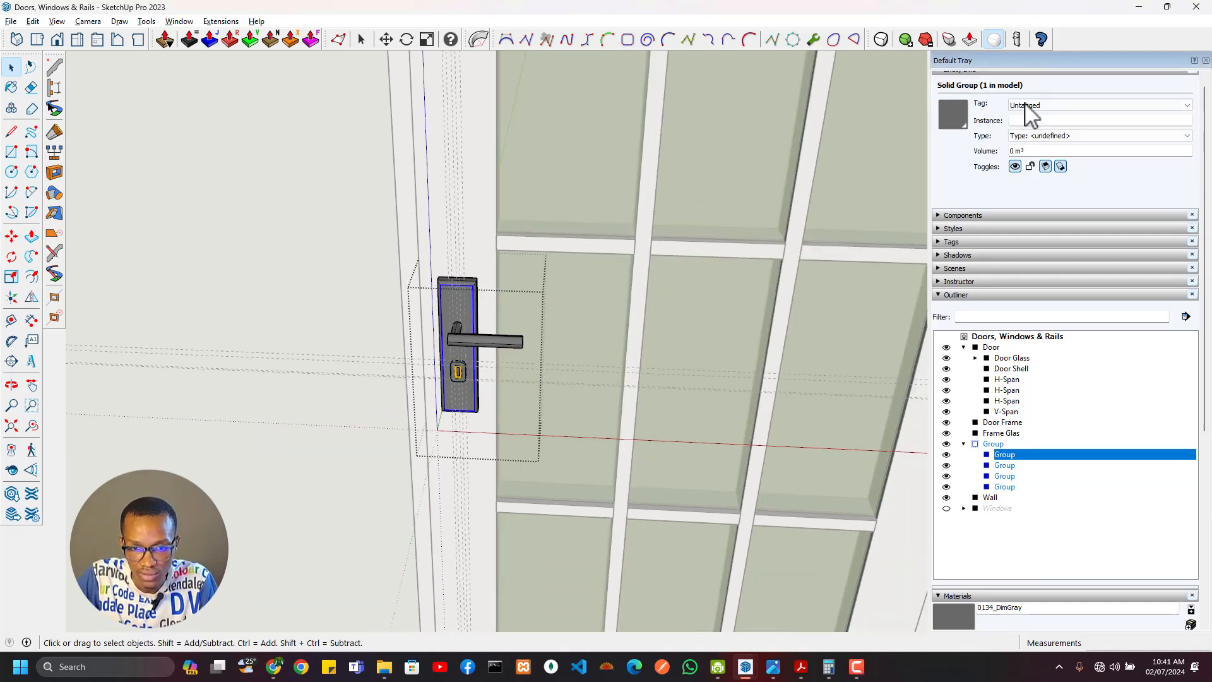
click(952, 123)
click(554, 266)
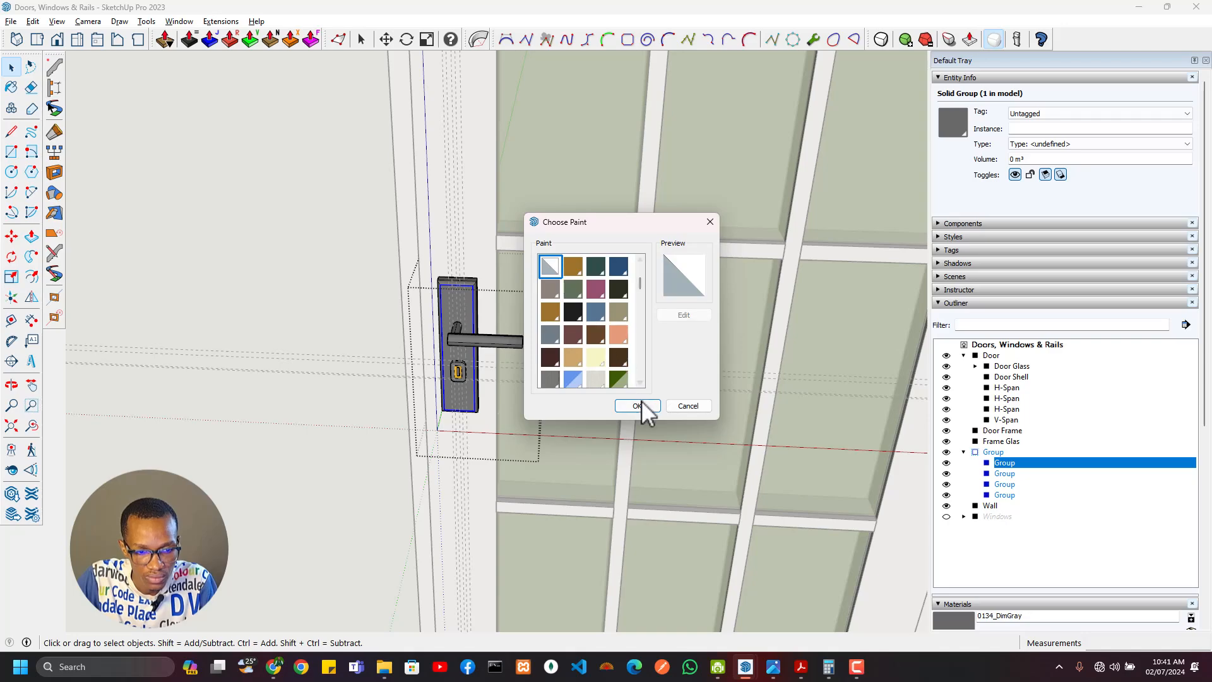
click(637, 406)
key(Escape)
click(465, 303)
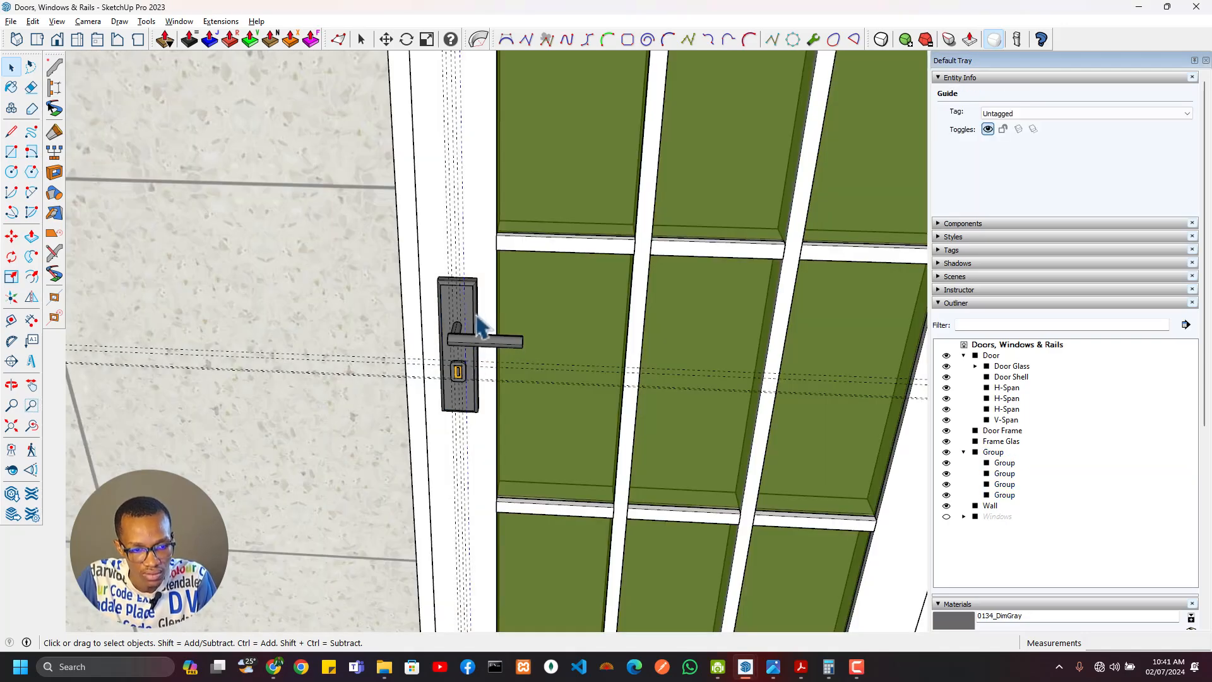
Step: Clear the selection and delete all construction guides from the model
click(476, 315)
scroll(547, 330, down, 5)
middle_drag(623, 346, 663, 269)
scroll(659, 282, down, 2)
scroll(659, 282, up, 1)
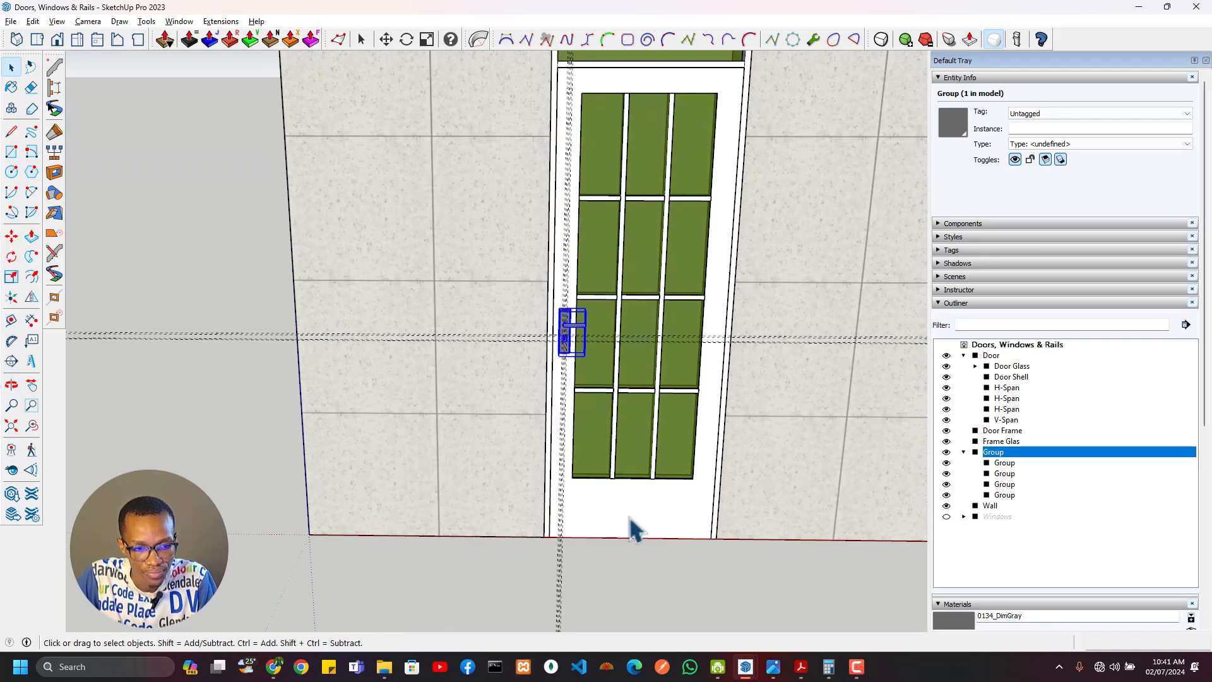
click(688, 581)
click(32, 20)
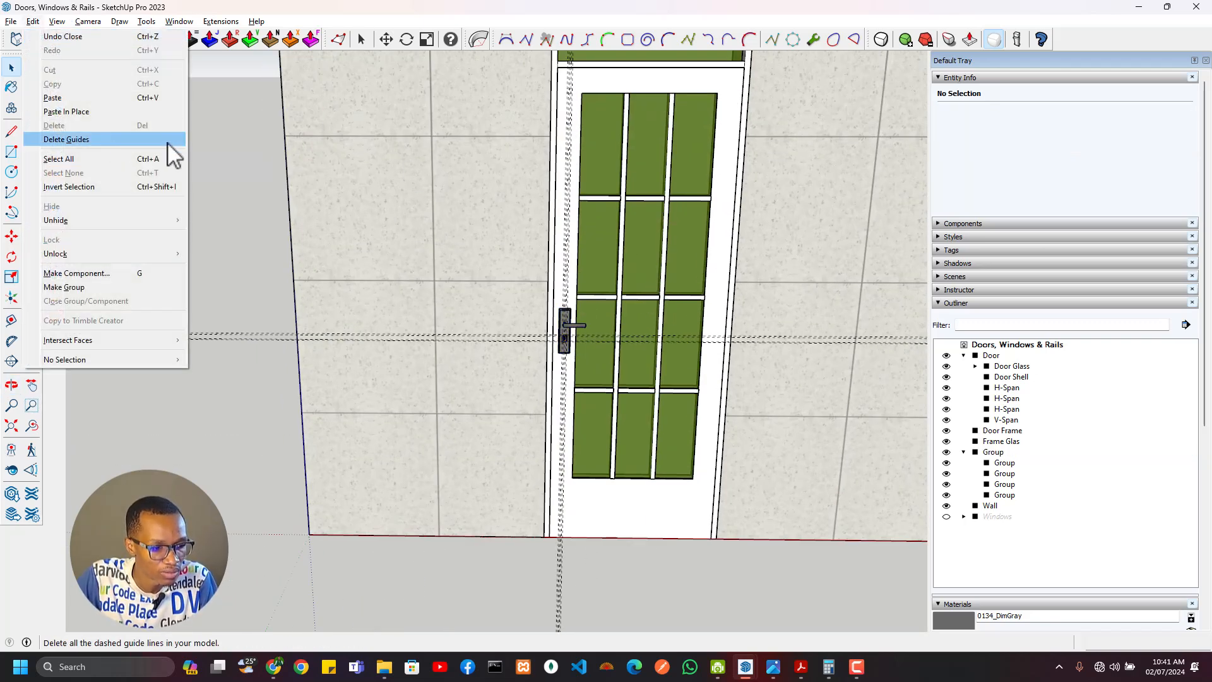
click(88, 140)
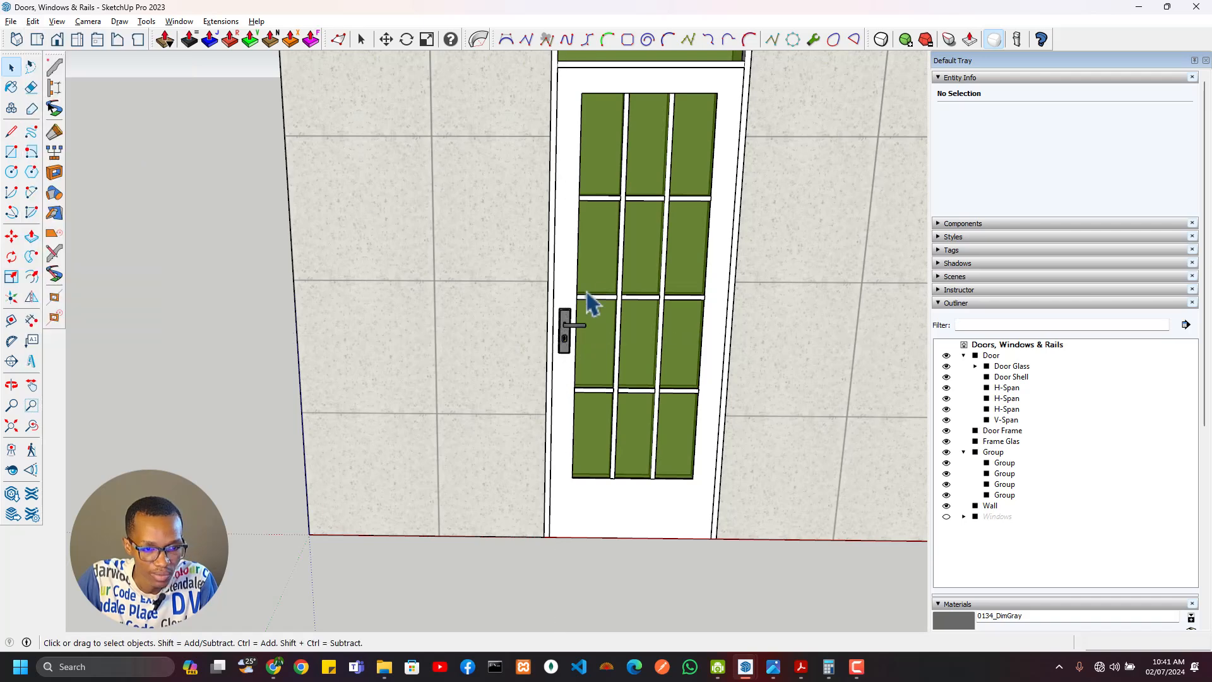
Step: Open the nested keyhole group and offset the slot face's outline about 1 mm inward
scroll(584, 315, up, 6)
scroll(538, 385, down, 3)
middle_drag(536, 385, 468, 320)
scroll(543, 434, up, 5)
scroll(542, 434, up, 2)
middle_drag(541, 434, 557, 406)
scroll(562, 398, up, 2)
click(568, 386)
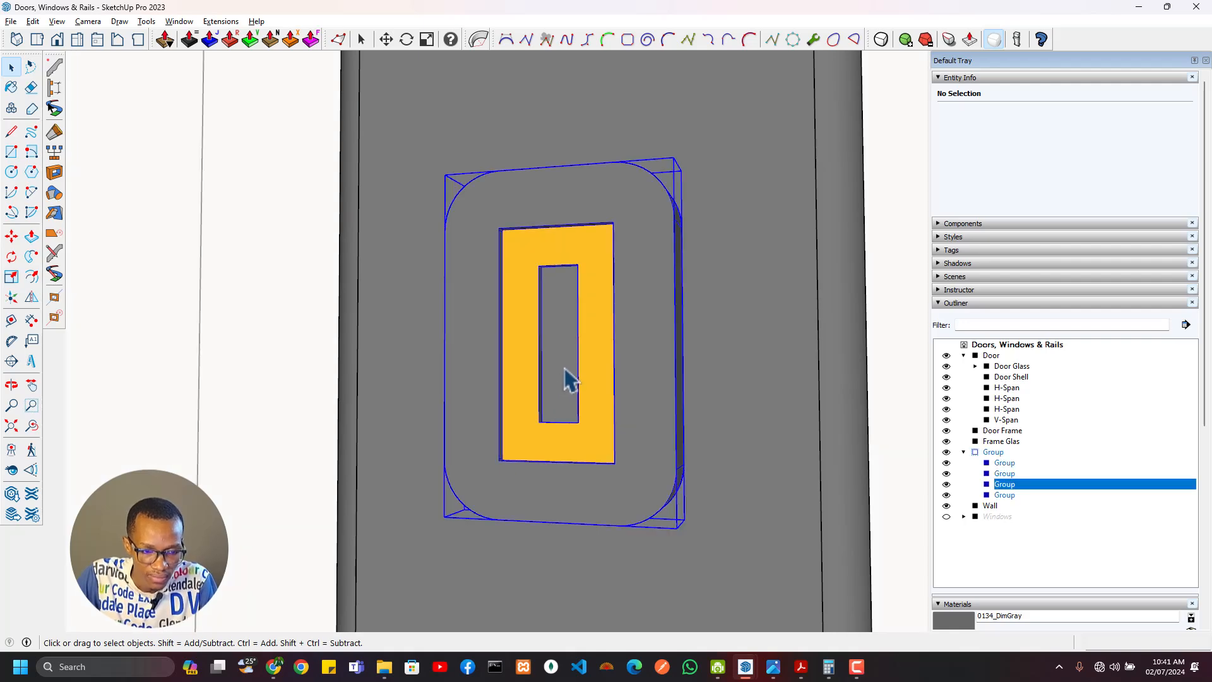
double_click(569, 383)
click(570, 378)
click(566, 374)
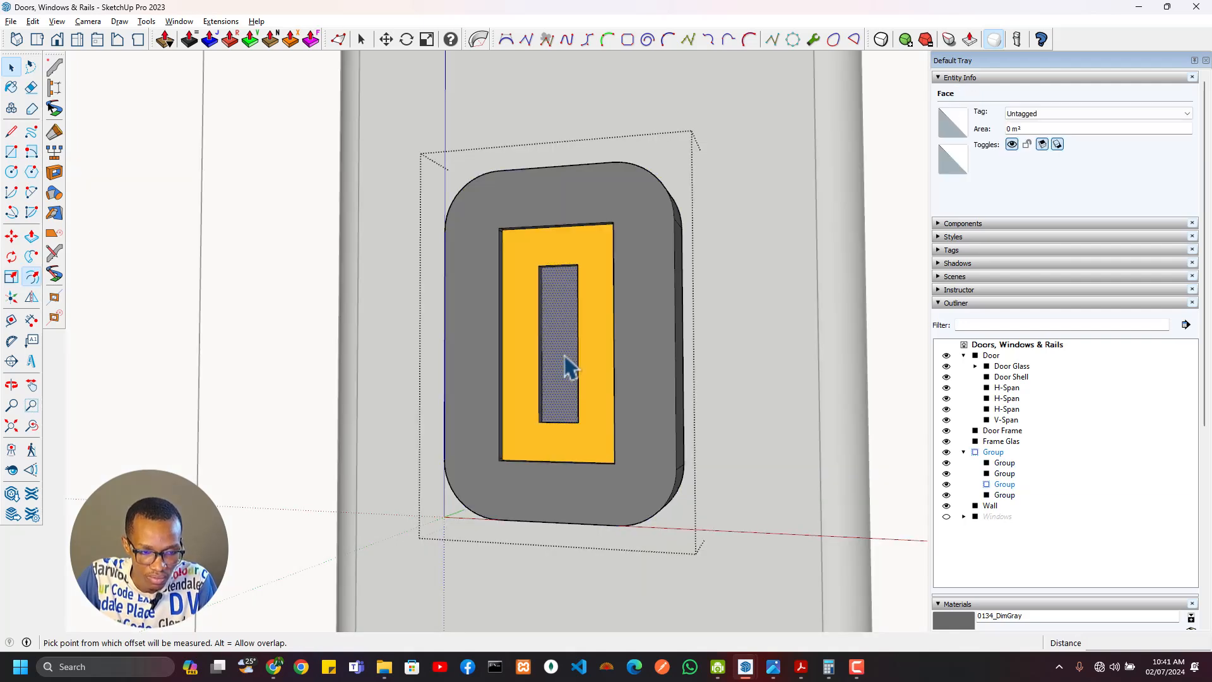
key(f)
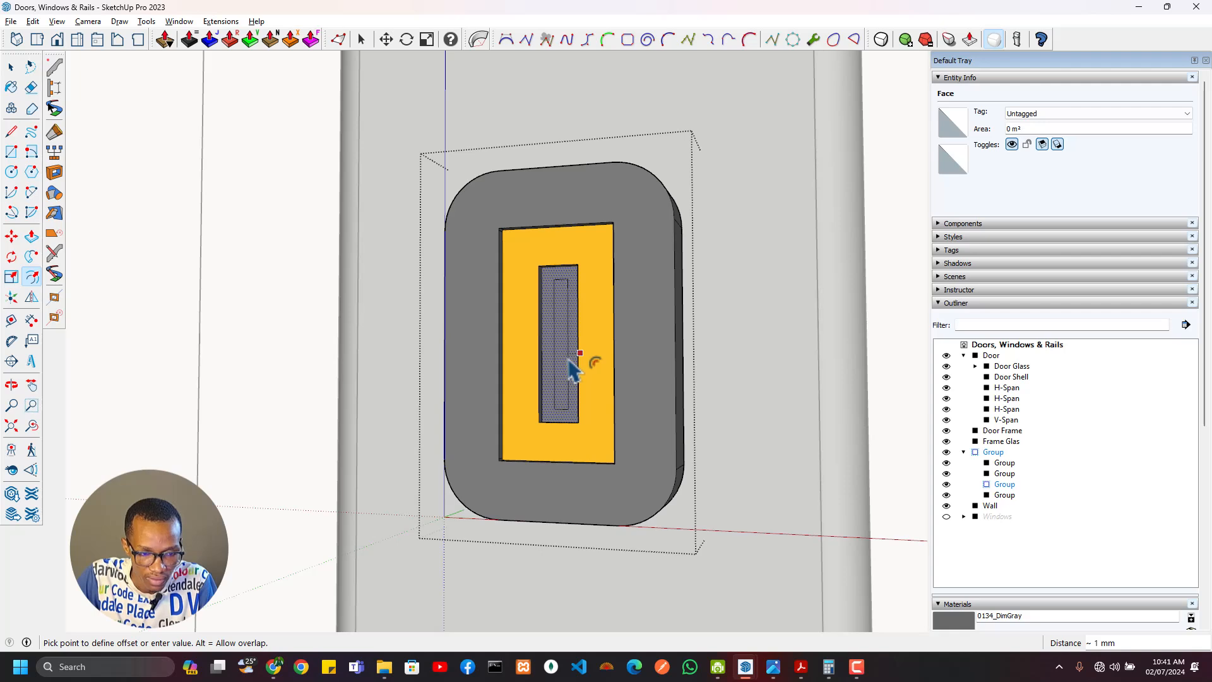
click(571, 377)
key(space)
Step: Paint the narrow inner face of the keyhole slot with the 0046_Gold colour
click(566, 379)
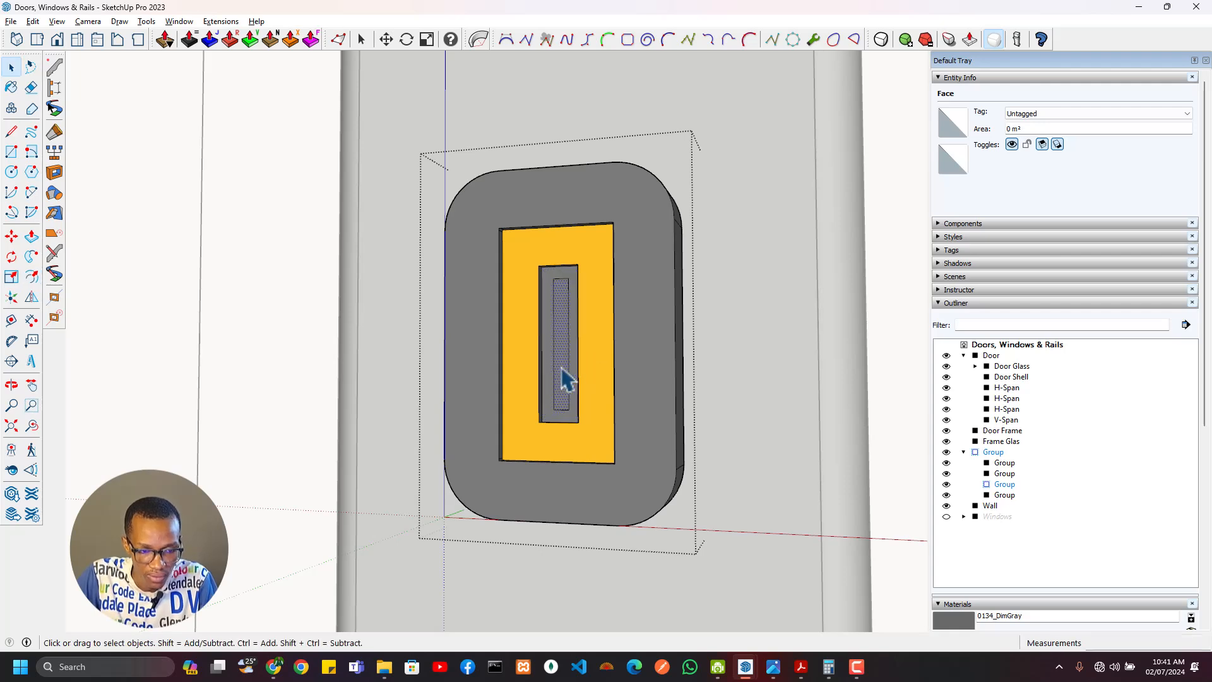
scroll(1096, 451, down, 10)
scroll(1055, 522, up, 8)
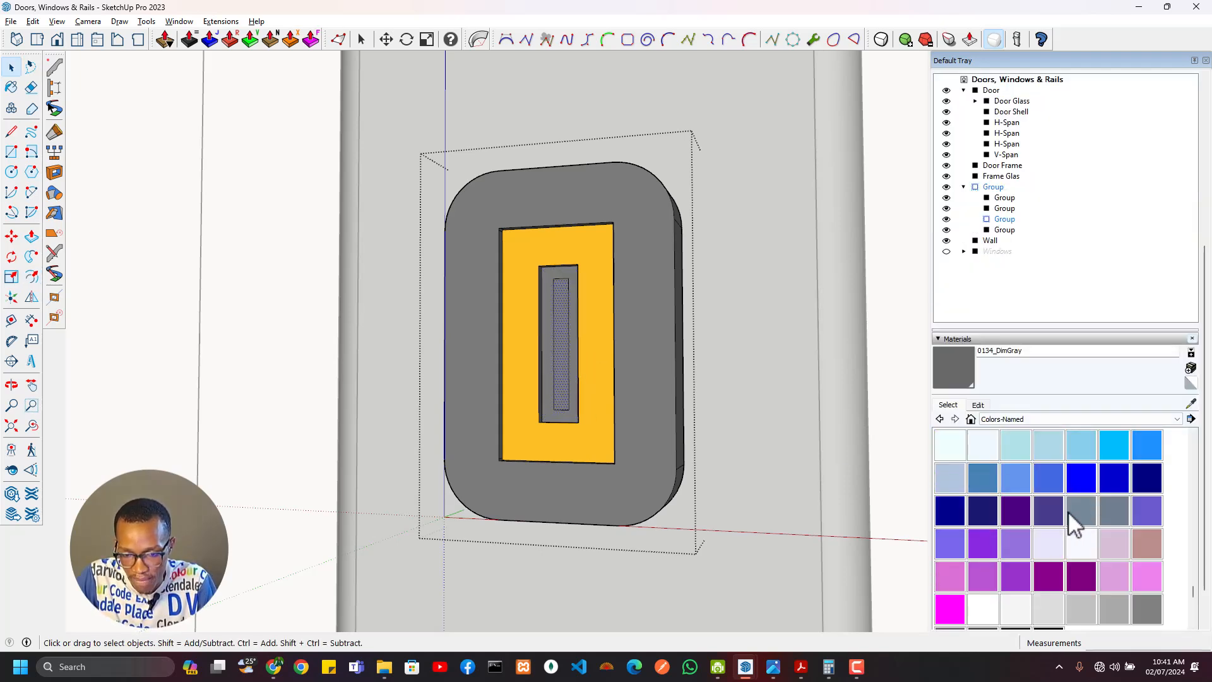
scroll(1095, 508, up, 3)
click(1049, 541)
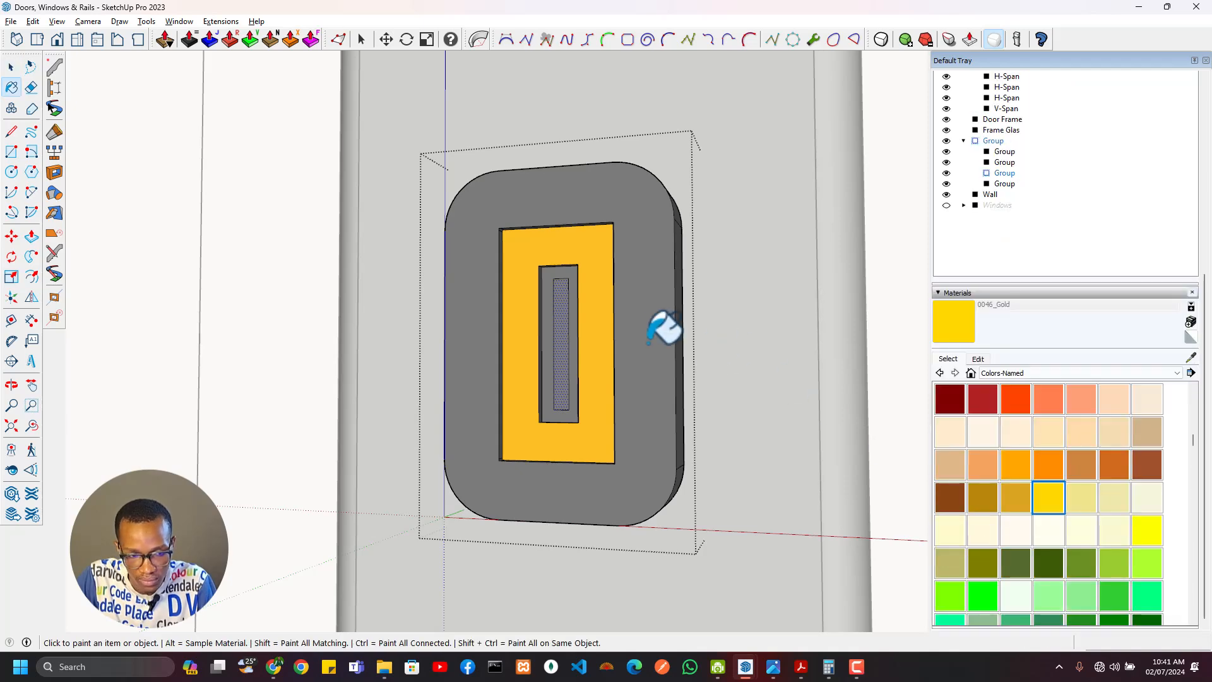
Step: Paint the narrow slot face at the centre of the keyhole with 0046_Gold and exit the nested handle groups
click(561, 344)
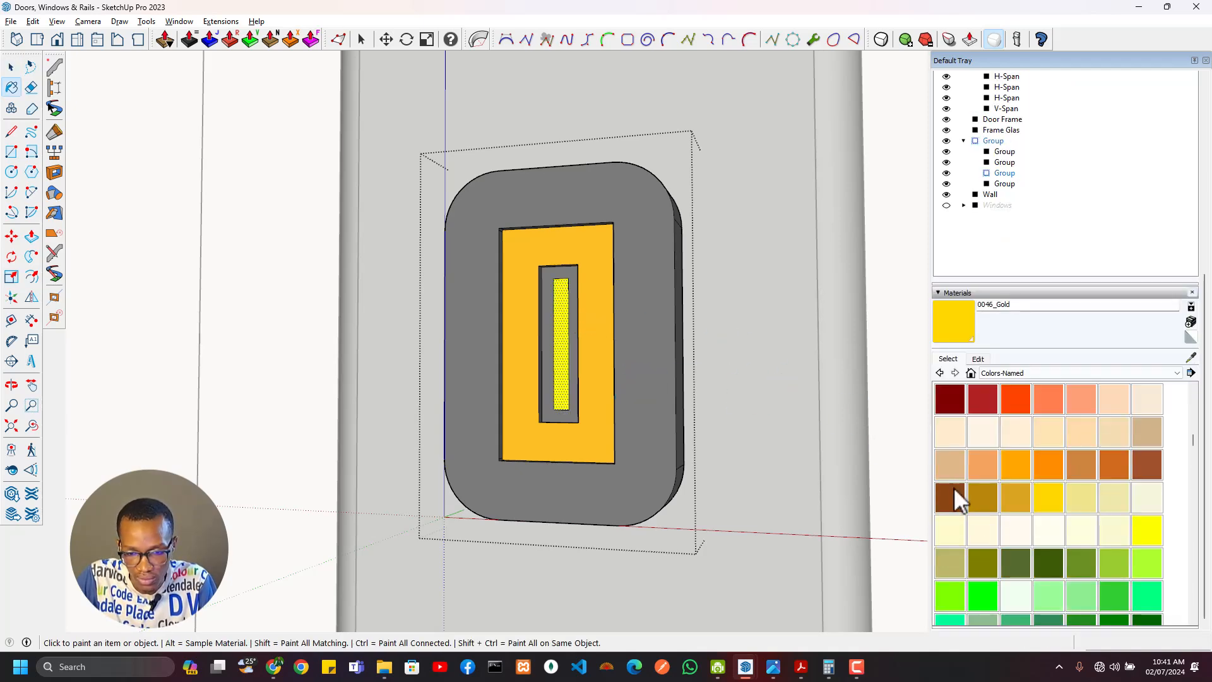
key(space)
key(Escape)
key(Escape)
scroll(595, 428, down, 10)
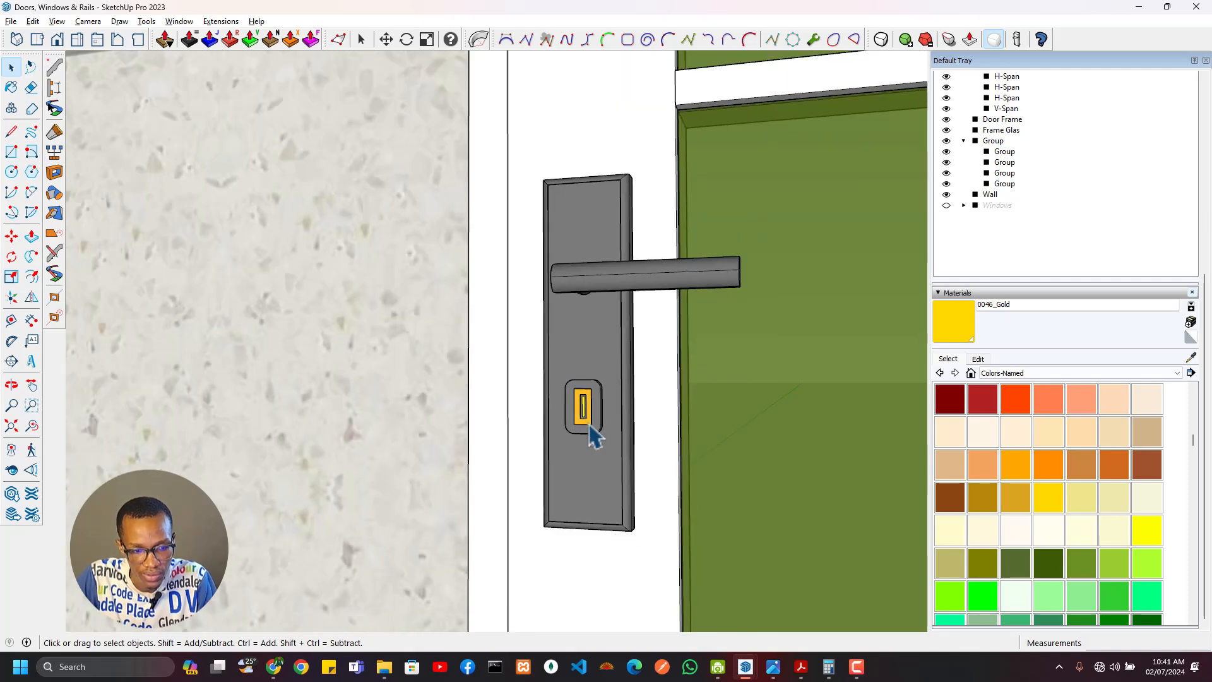
Step: Examine the finished door and handle and compare them with the door elevation in the architectural PDF in Acrobat
scroll(620, 429, down, 6)
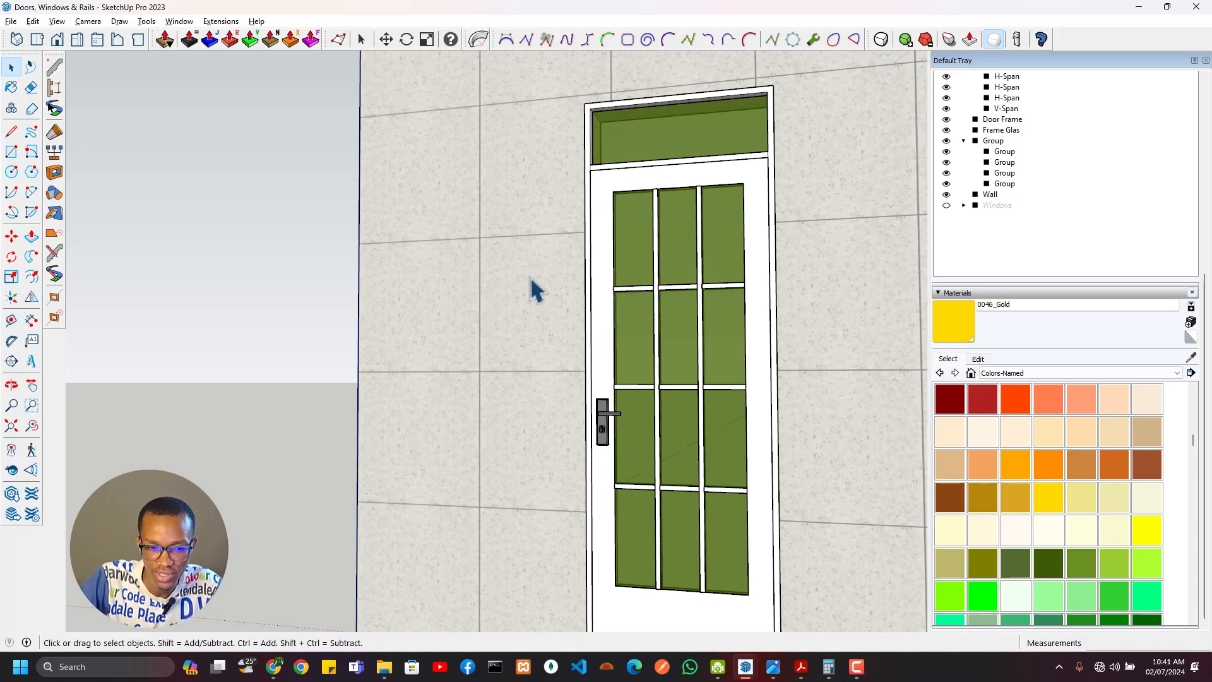
scroll(757, 400, down, 3)
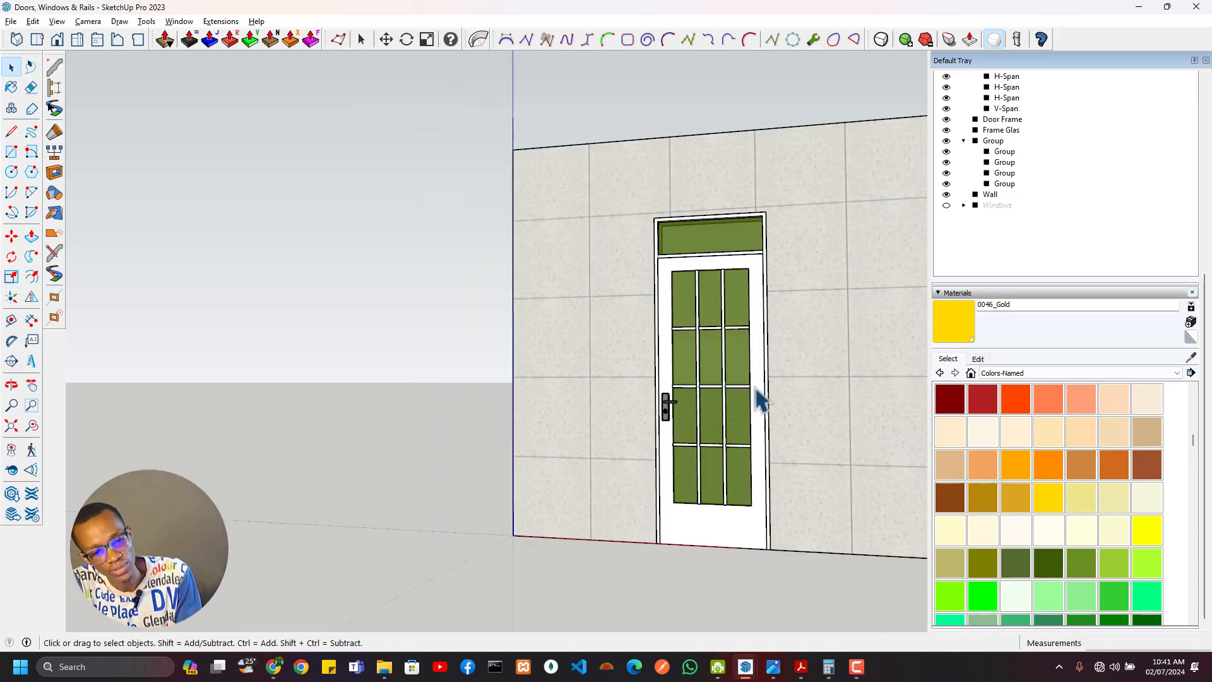
scroll(766, 396, up, 2)
key(alt+Tab)
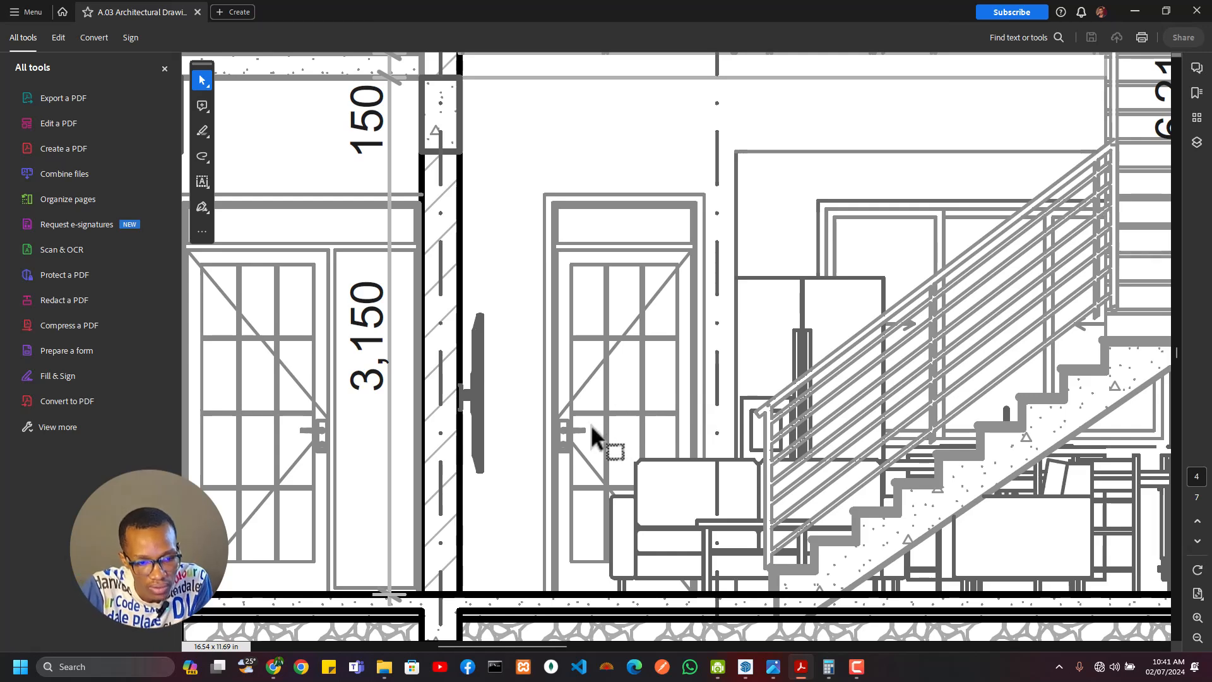
key(alt+Tab)
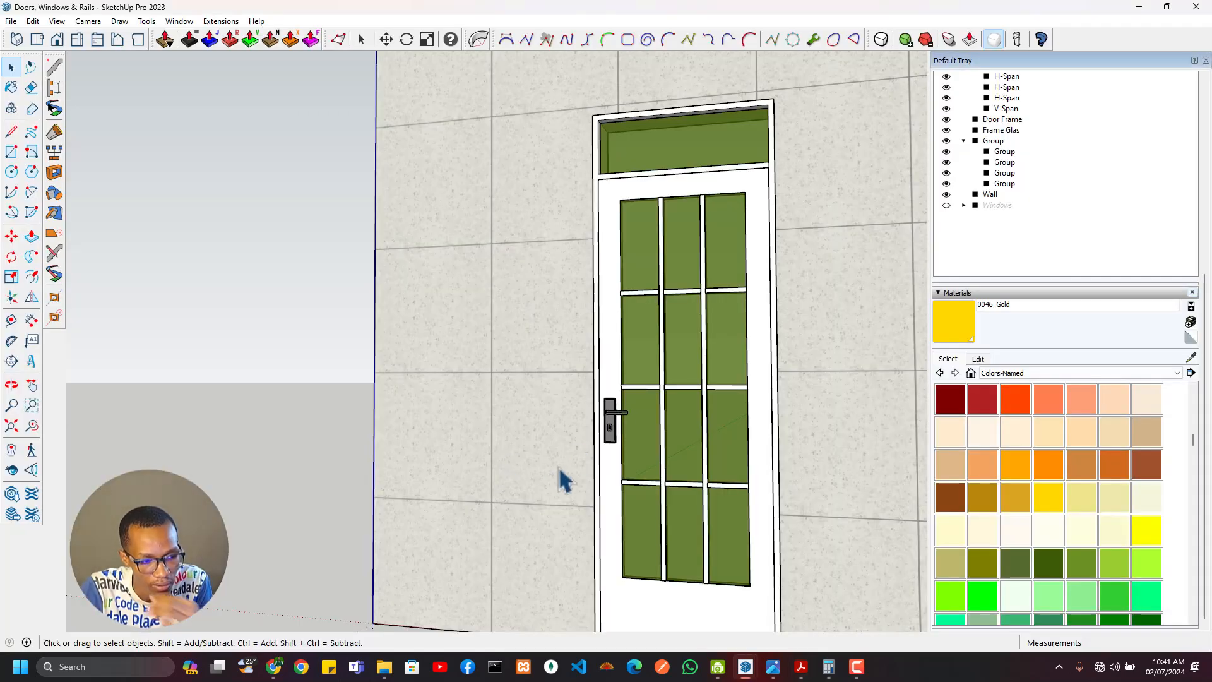
scroll(571, 486, down, 5)
scroll(465, 405, up, 8)
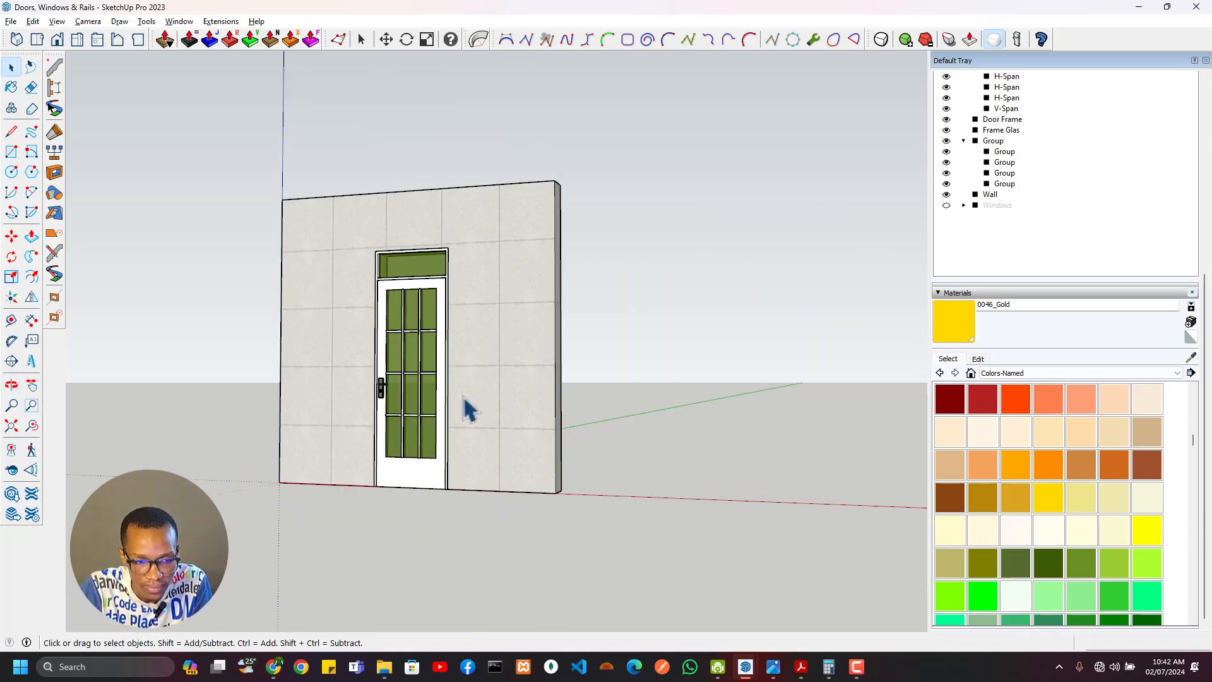
mouse_move(378, 379)
middle_down()
mouse_move(576, 490)
mouse_move(833, 555)
mouse_move(432, 541)
mouse_move(444, 550)
mouse_move(562, 352)
mouse_move(506, 358)
mouse_move(472, 336)
middle_up()
scroll(444, 550, down, 4)
scroll(561, 351, up, 3)
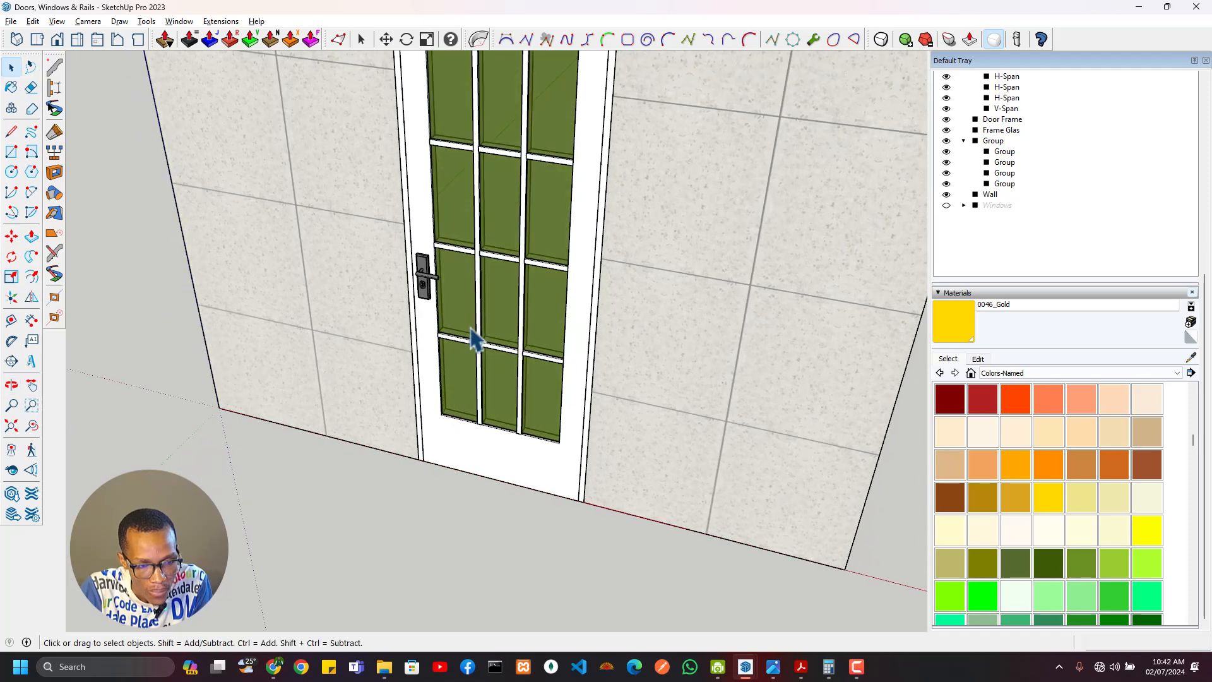
Step: Name the door handle's group Handle and collapse its subgroups in the model hierarchy
click(470, 334)
click(427, 289)
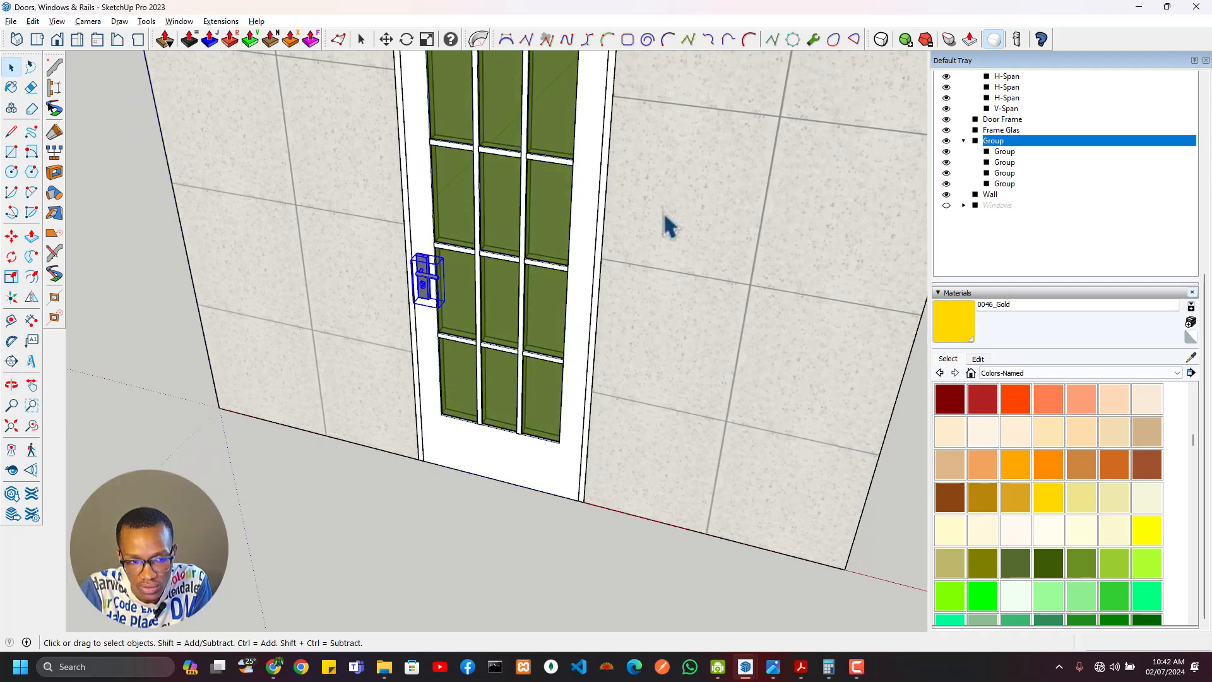
scroll(1020, 160, up, 5)
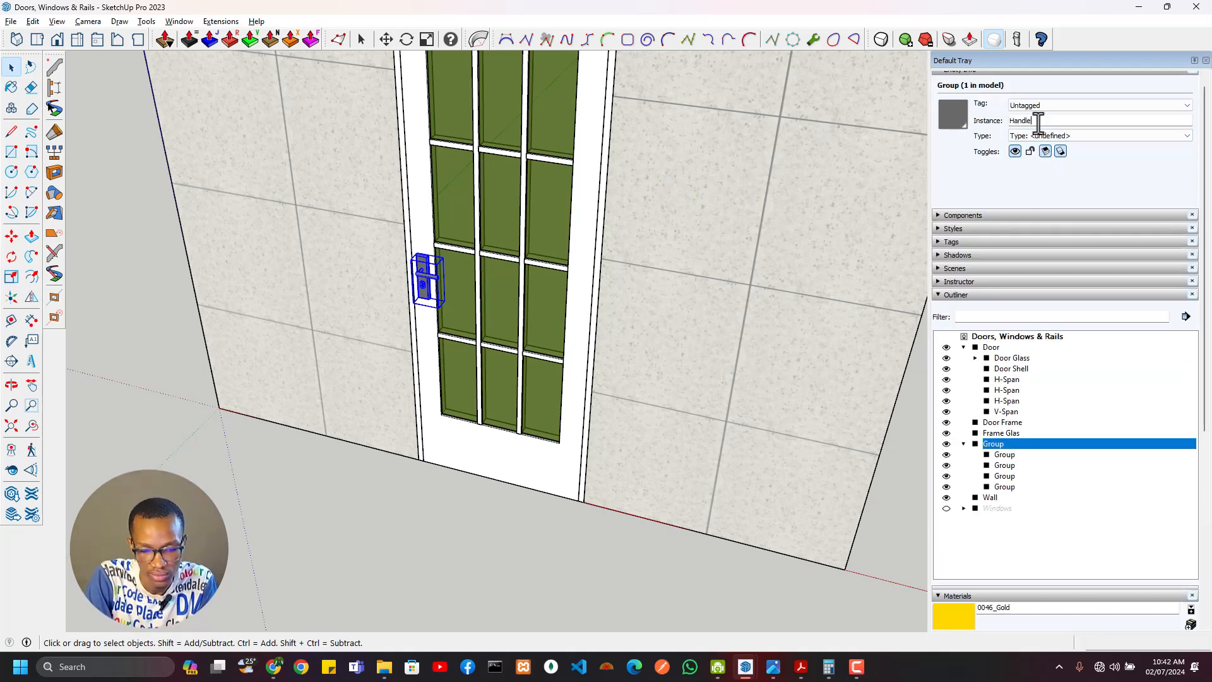
click(999, 122)
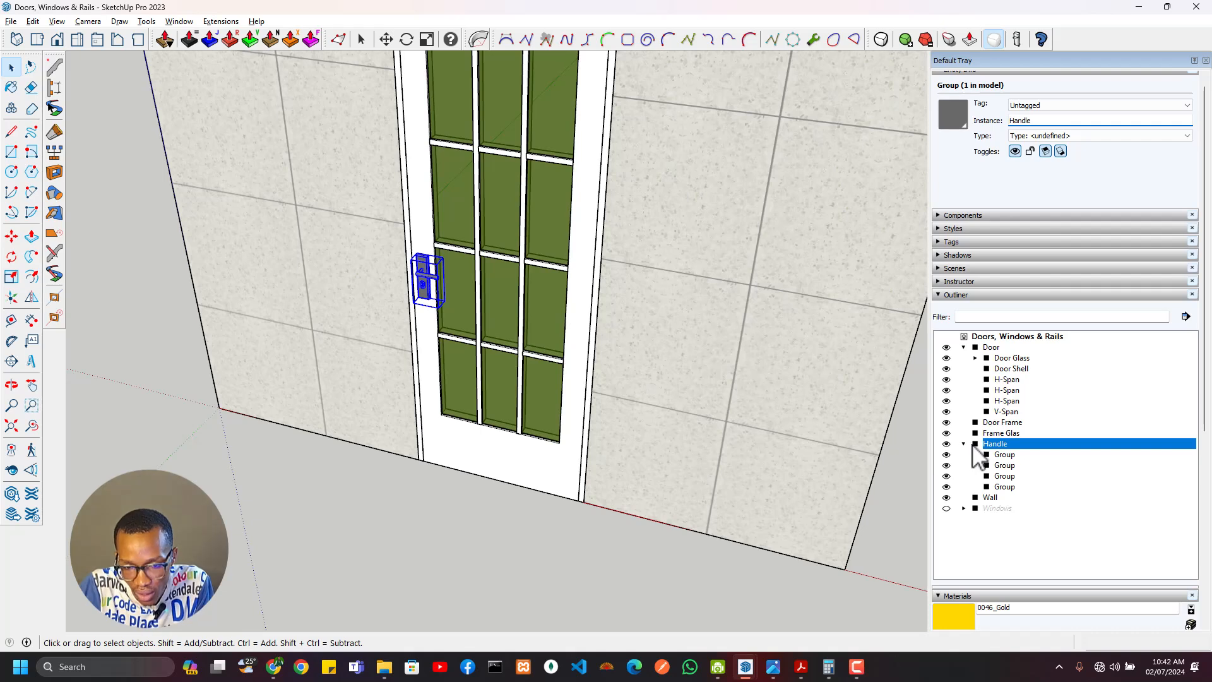
click(964, 444)
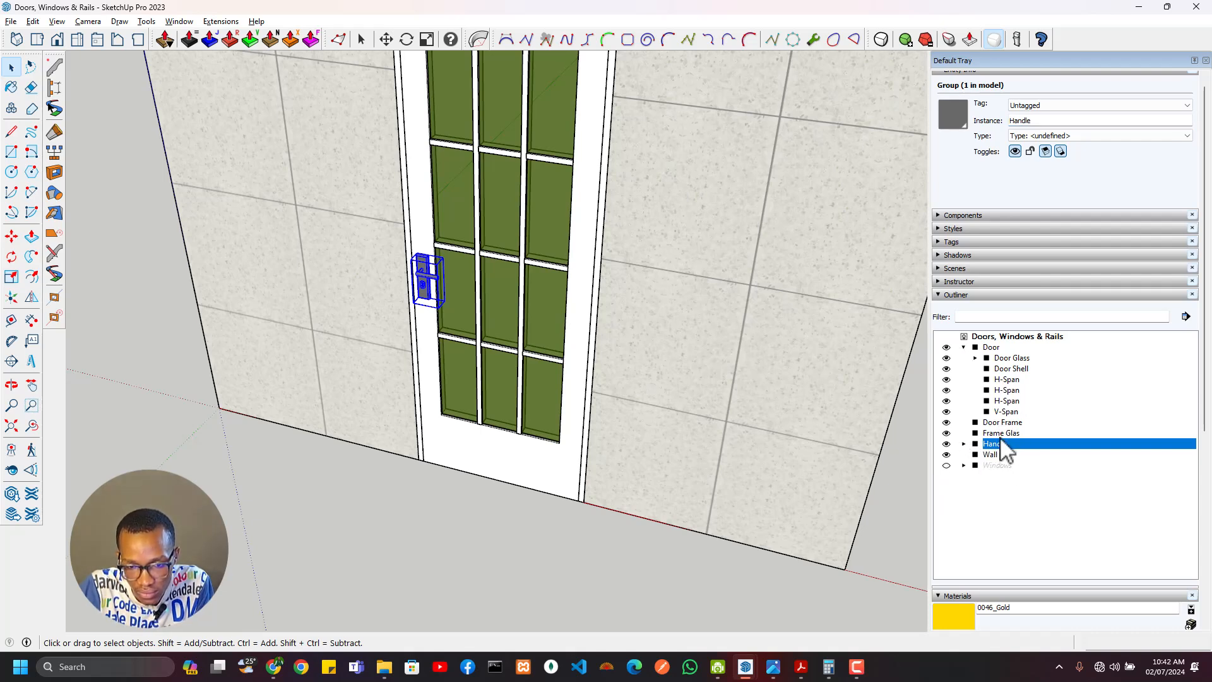
Step: Nest the Handle group inside the Door group, collapse both, and check the grouping by hiding and showing the door
drag(1003, 449, 996, 353)
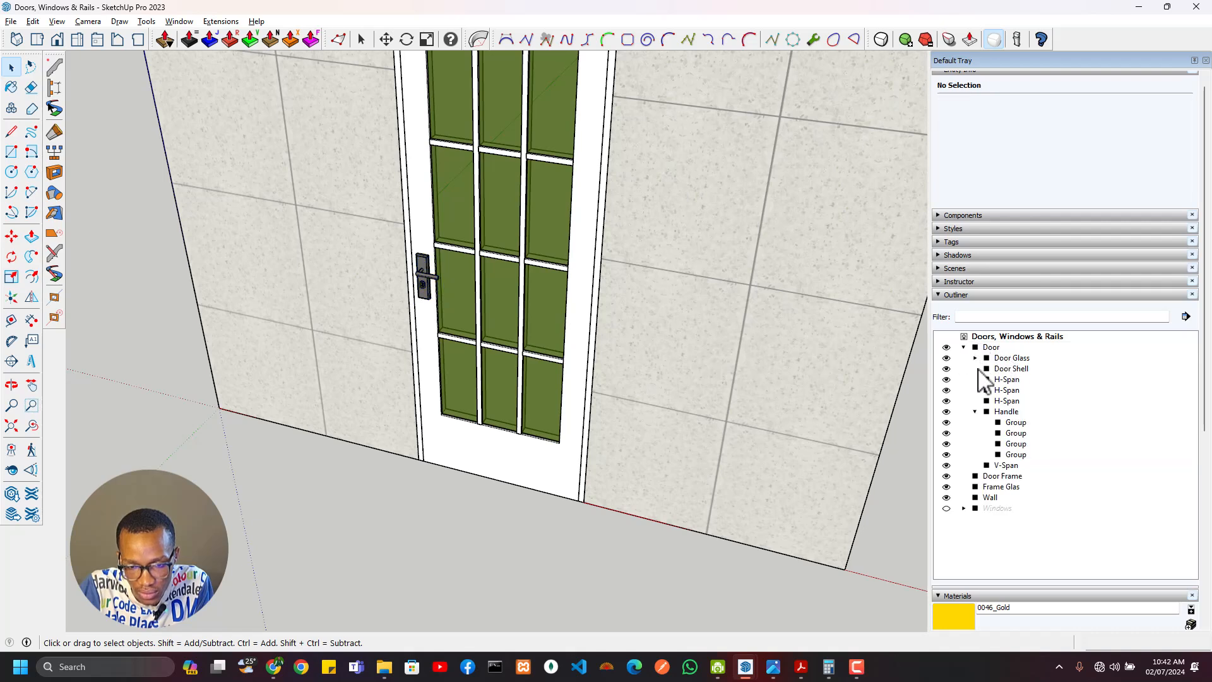
click(975, 412)
click(964, 347)
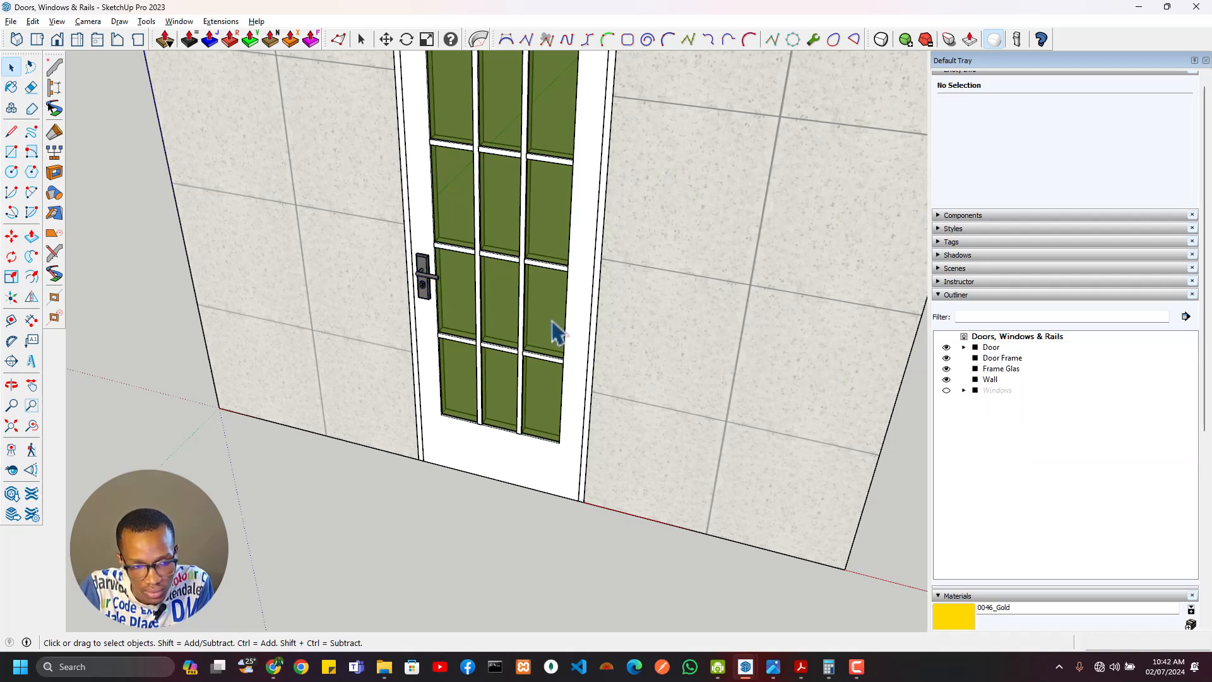
click(946, 347)
click(946, 347)
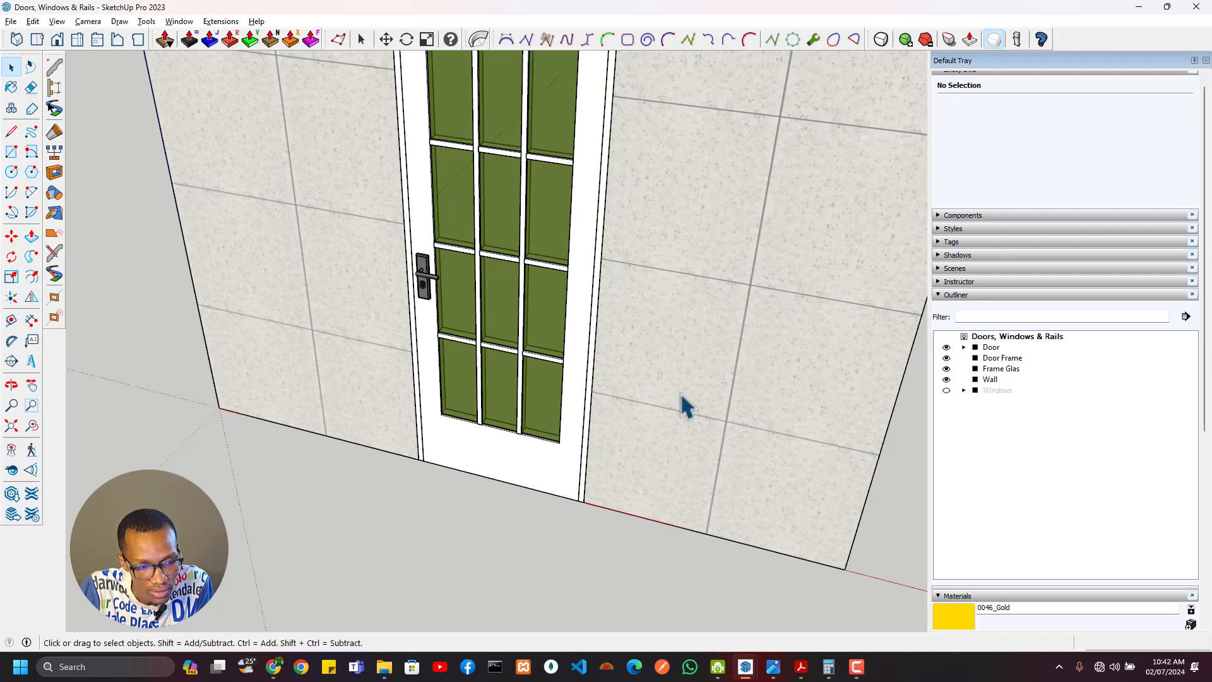
middle_drag(679, 406, 591, 527)
click(582, 568)
key(q)
scroll(582, 571, up, 5)
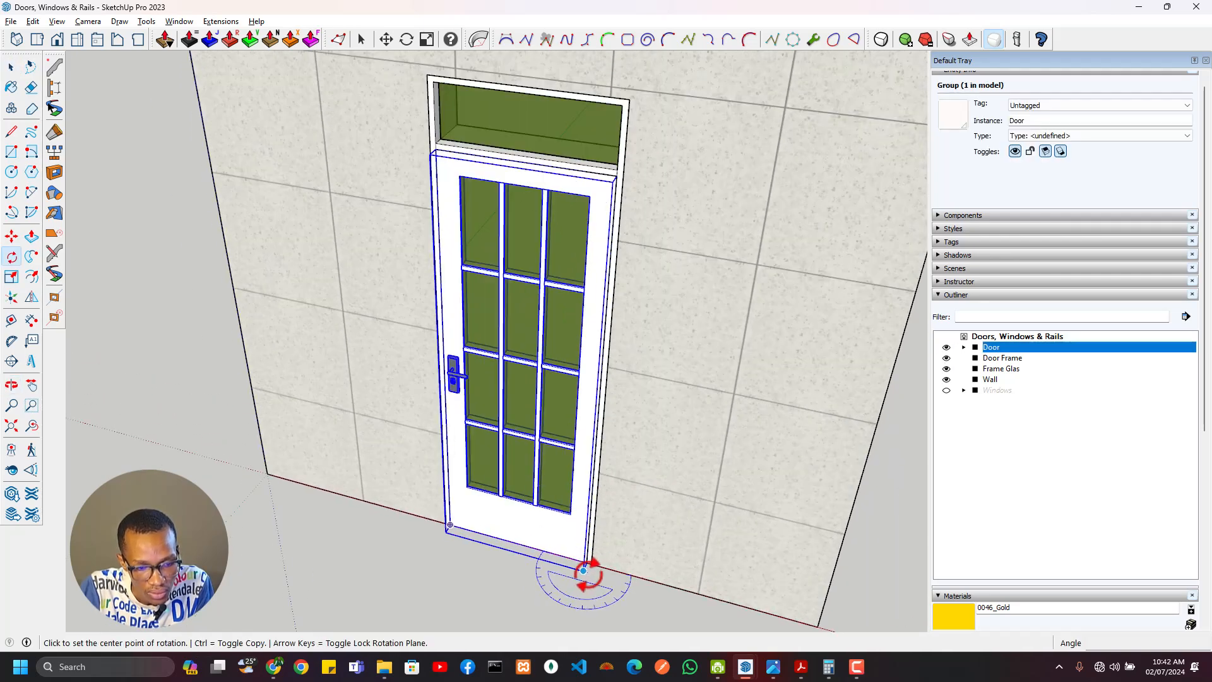
click(588, 553)
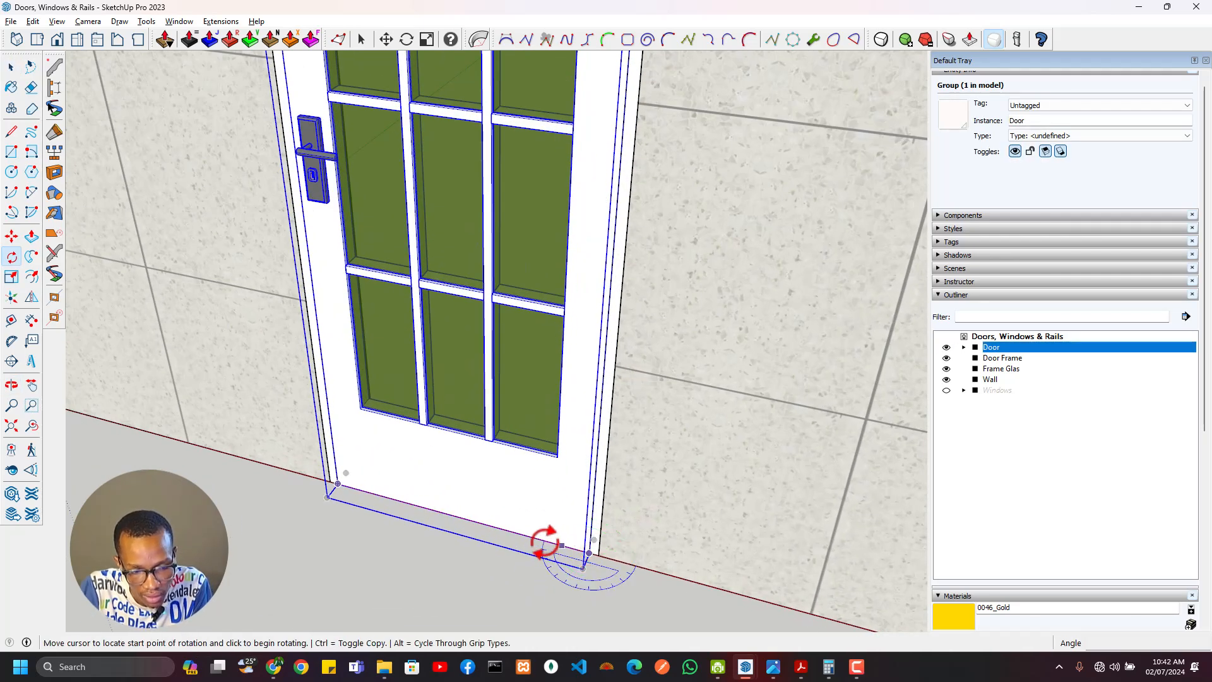
click(468, 519)
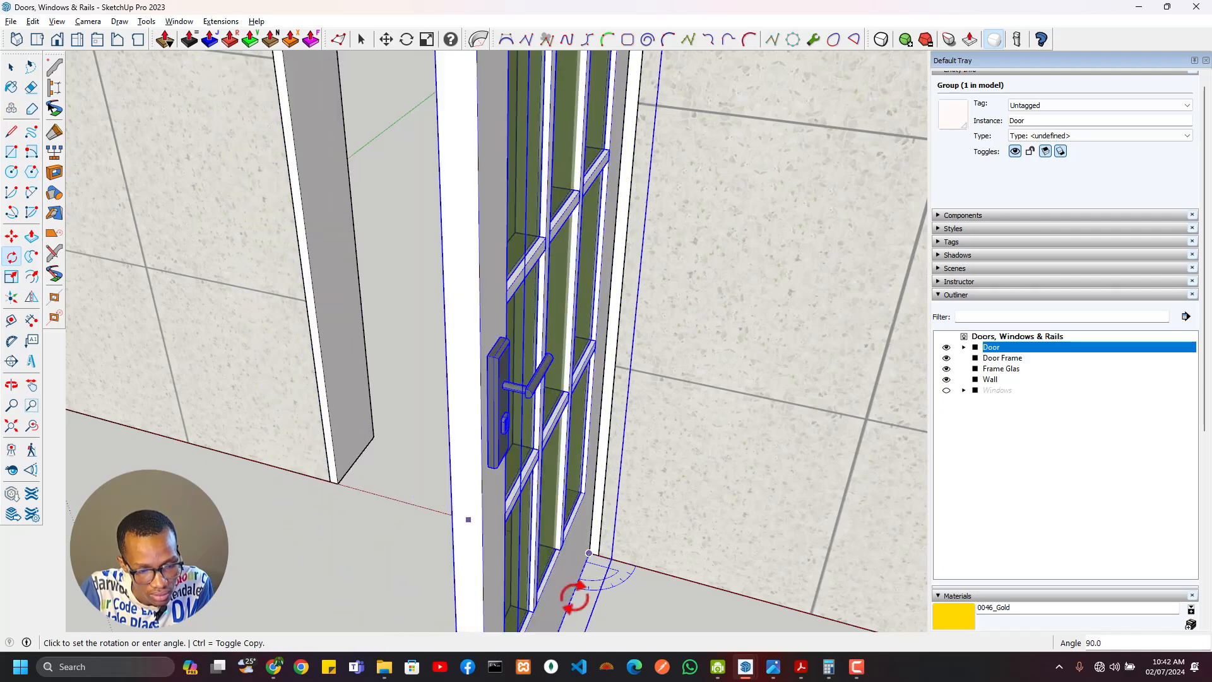
scroll(473, 541, down, 6)
middle_drag(400, 503, 366, 411)
key(Escape)
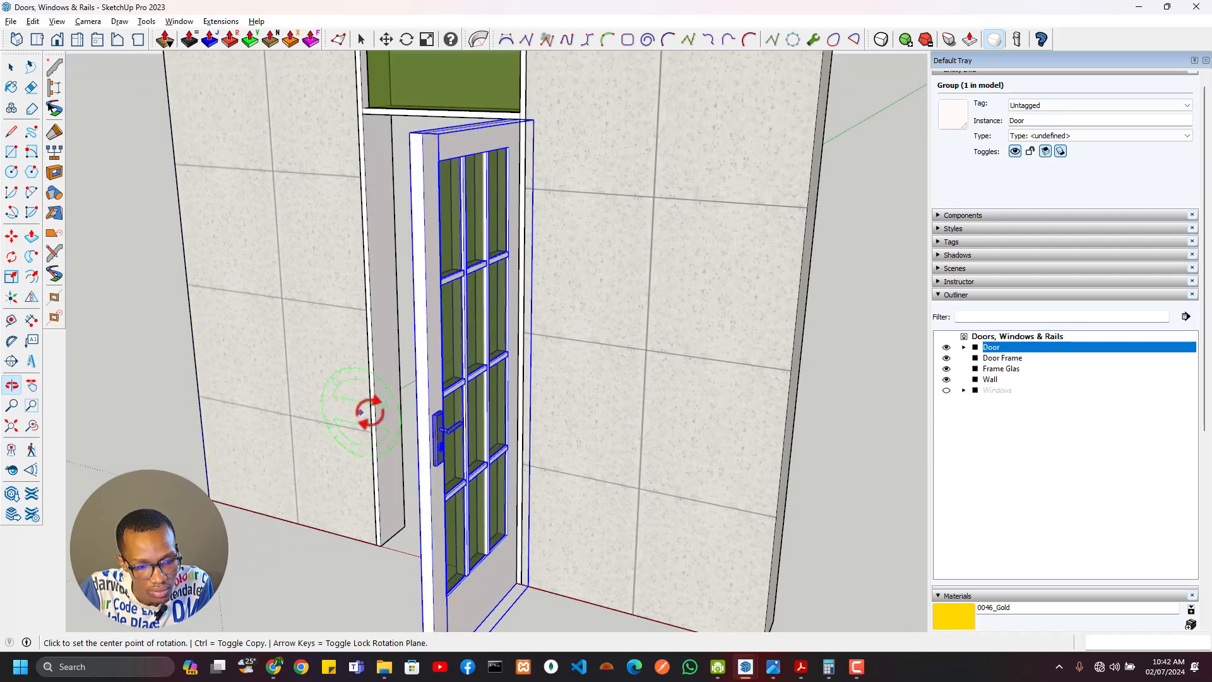
key(space)
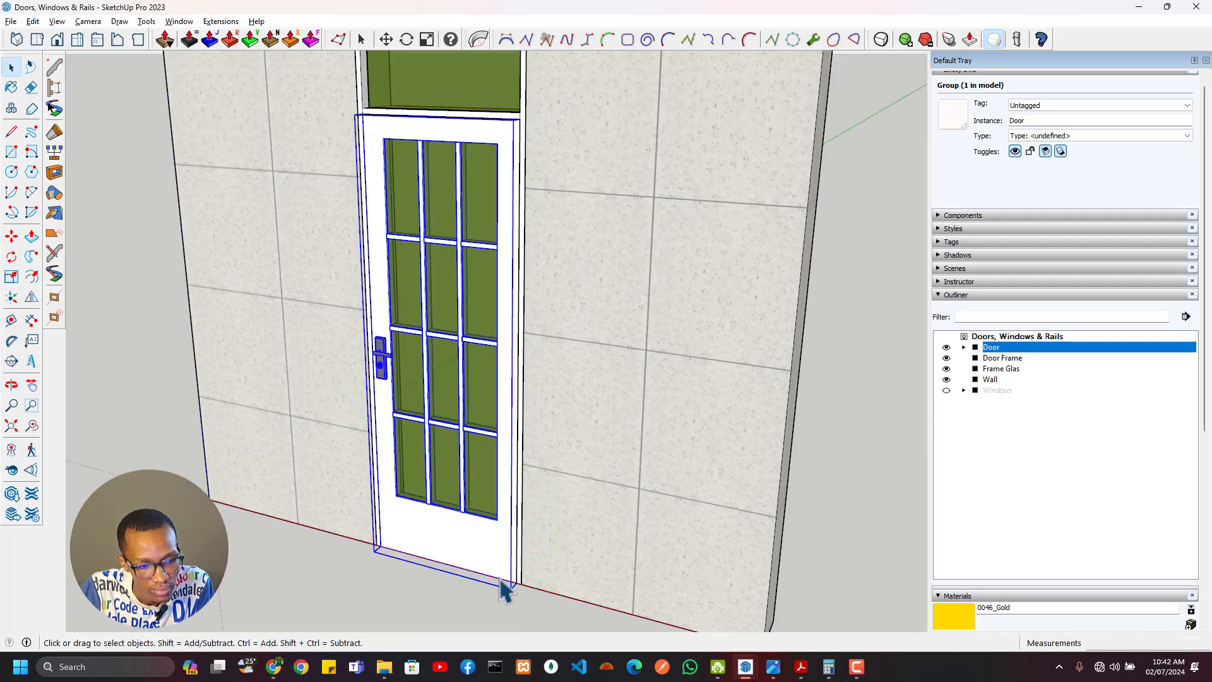
double_click(512, 570)
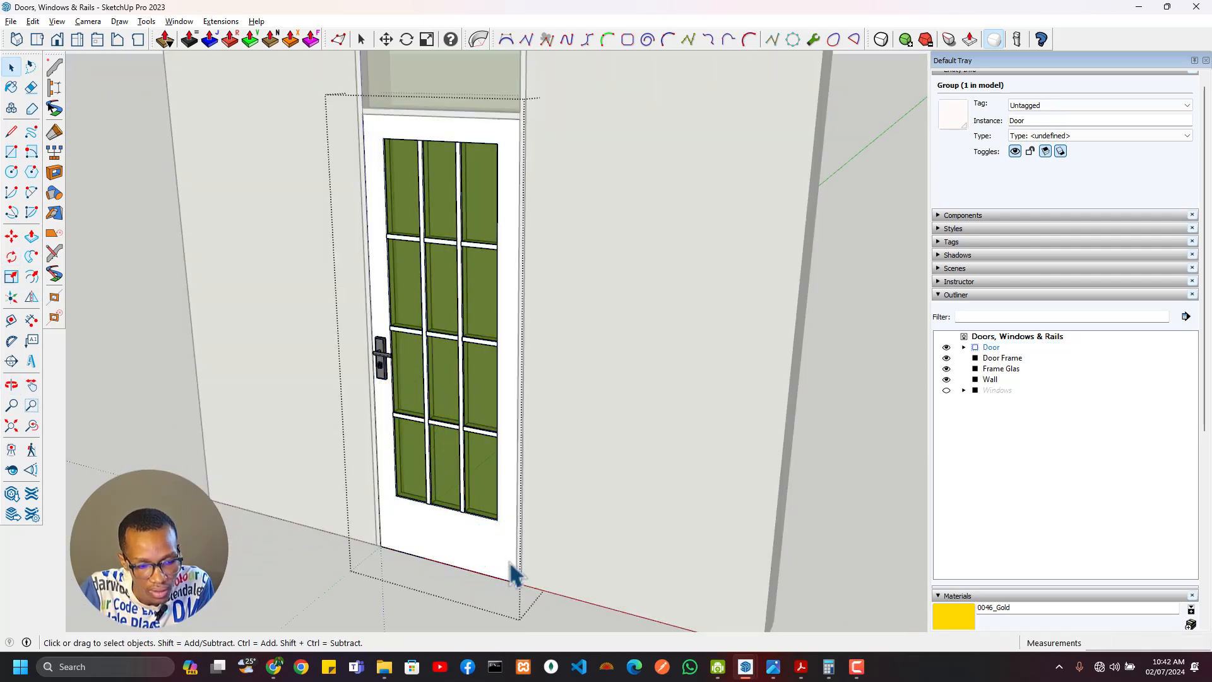
click(517, 607)
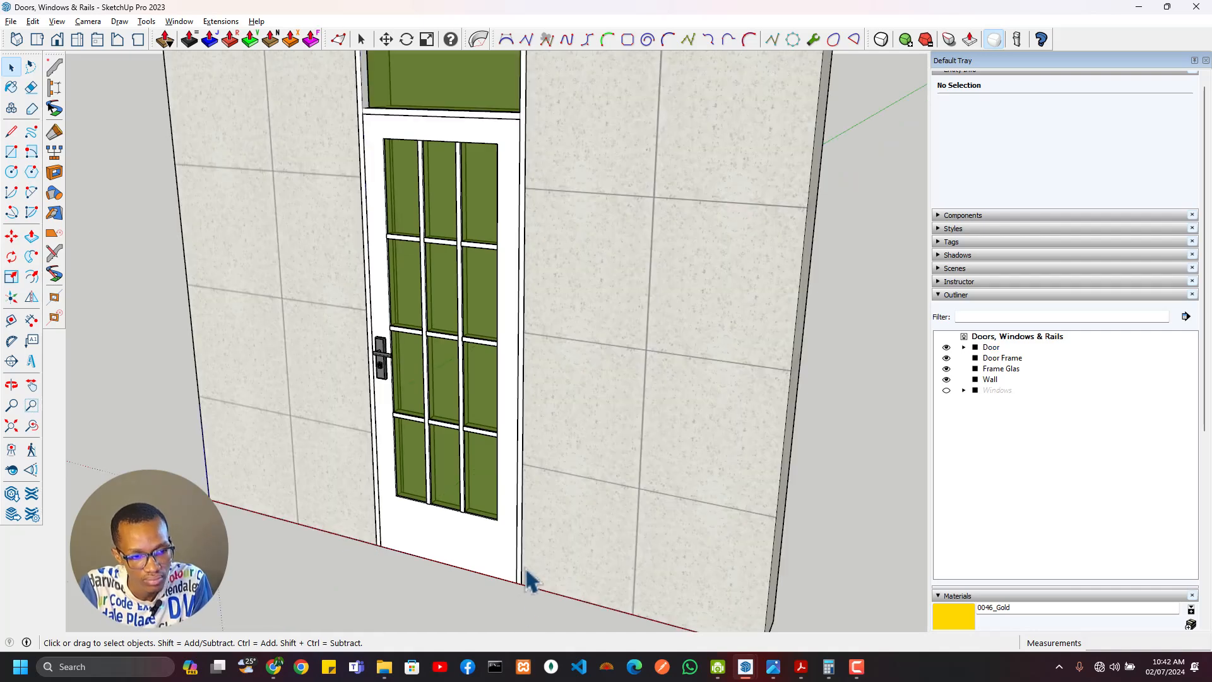
Step: Convert the Door group into a component with the definition name Door
click(992, 347)
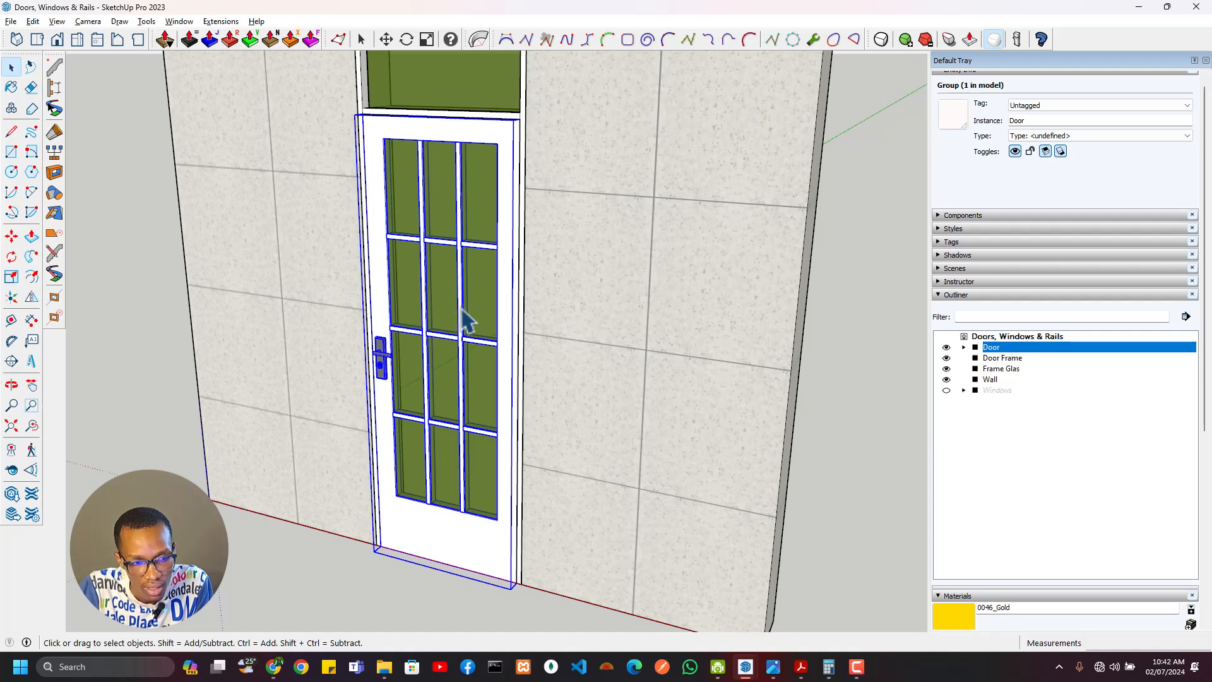
right_click(506, 285)
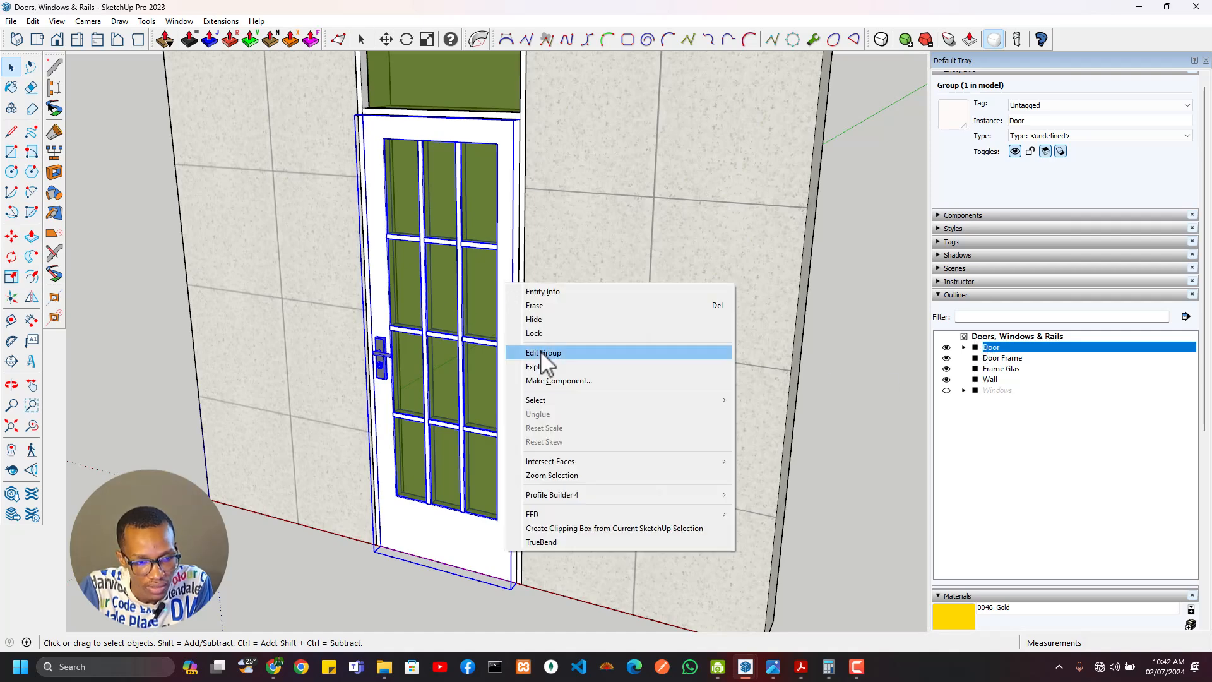
click(563, 383)
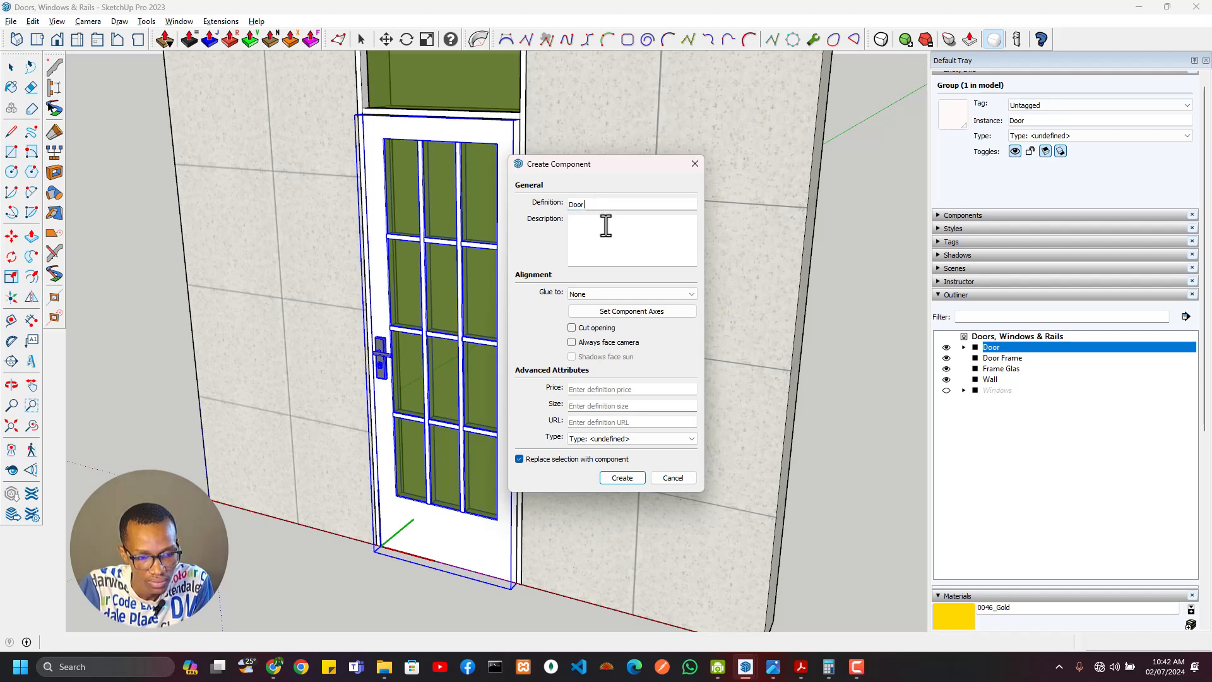
click(622, 478)
Step: Reposition the Door component's axes at the door shell's bottom corner opposite the handle and update the component axes to match
double_click(512, 466)
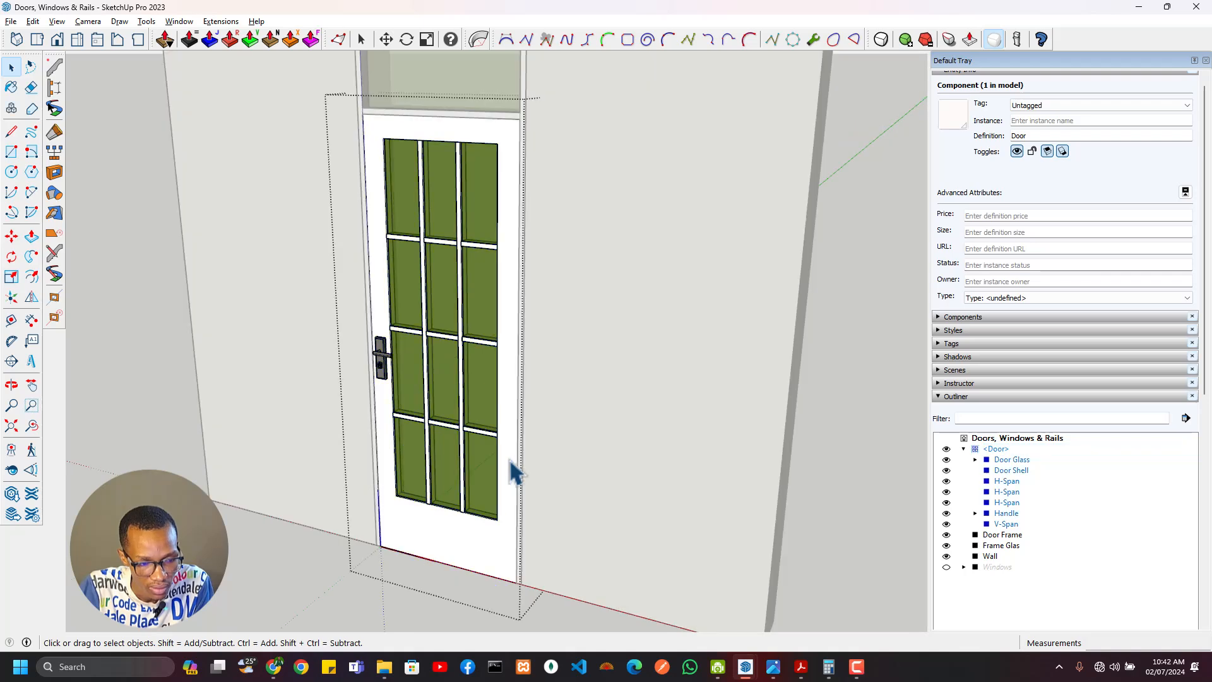
click(471, 548)
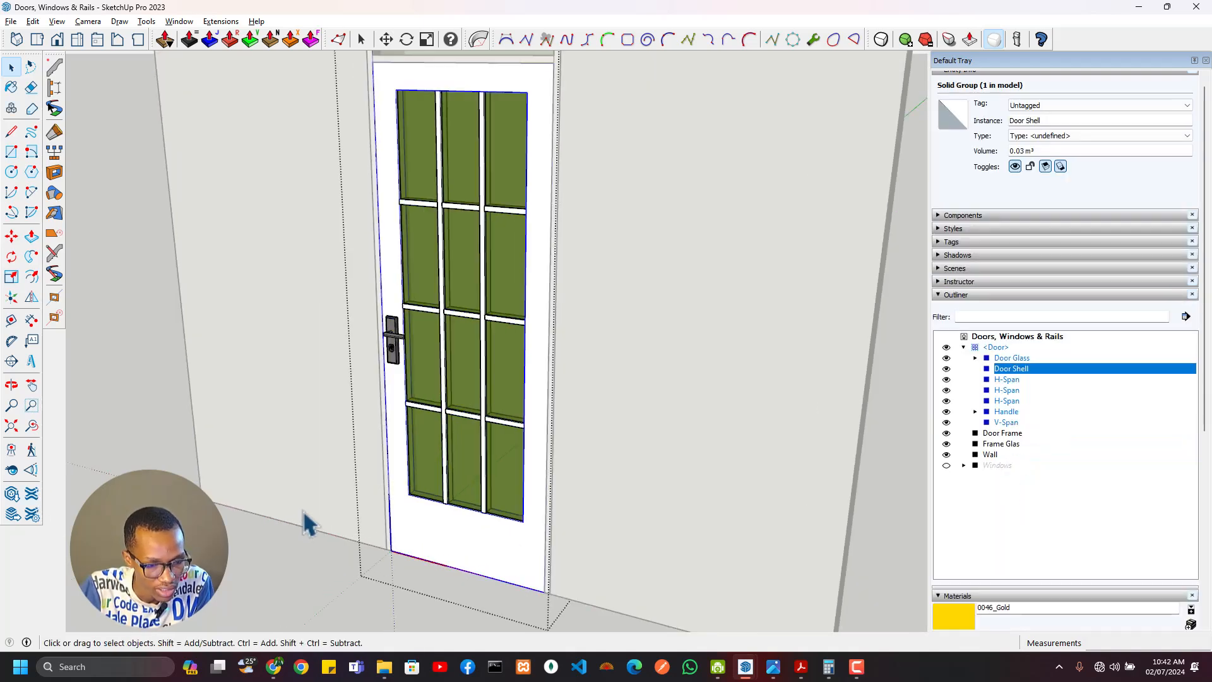
middle_drag(303, 522, 630, 481)
middle_drag(775, 499, 545, 446)
scroll(517, 455, up, 5)
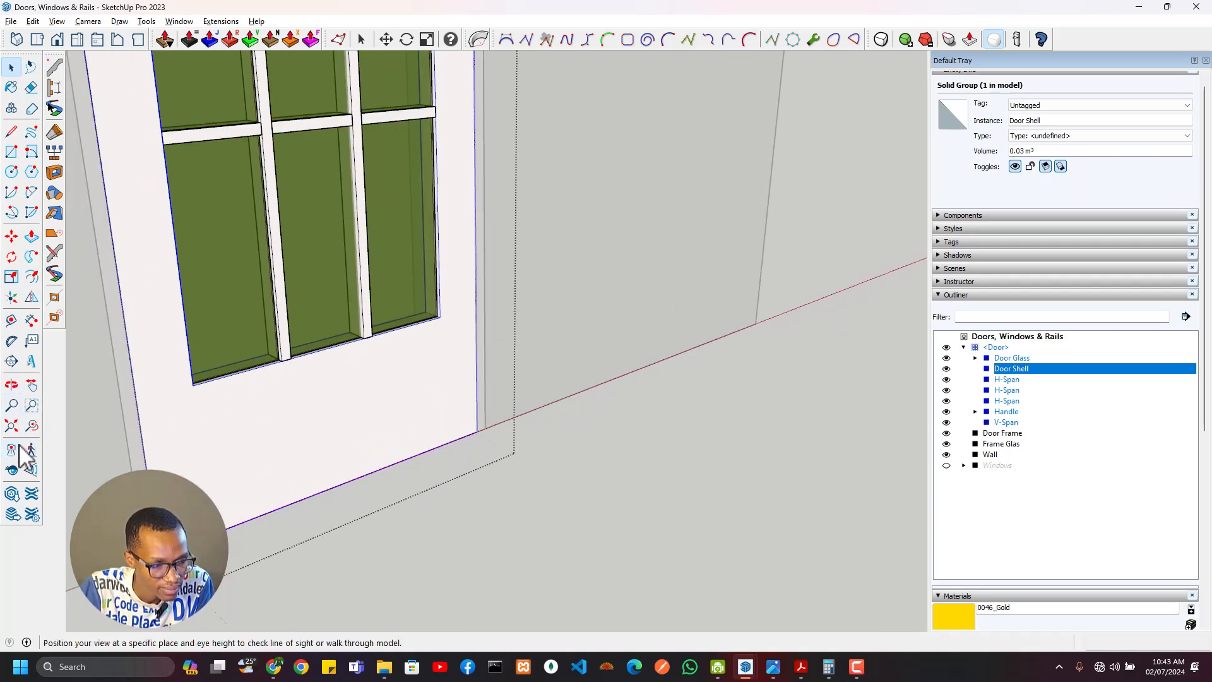
click(12, 296)
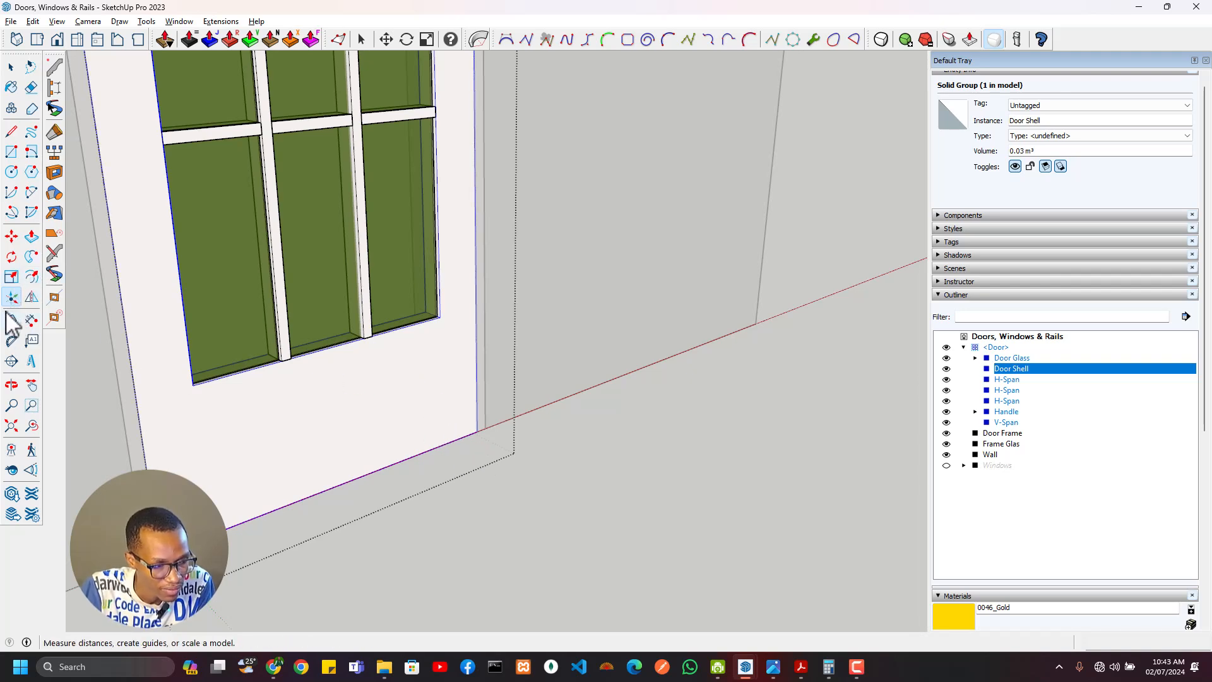
double_click(479, 430)
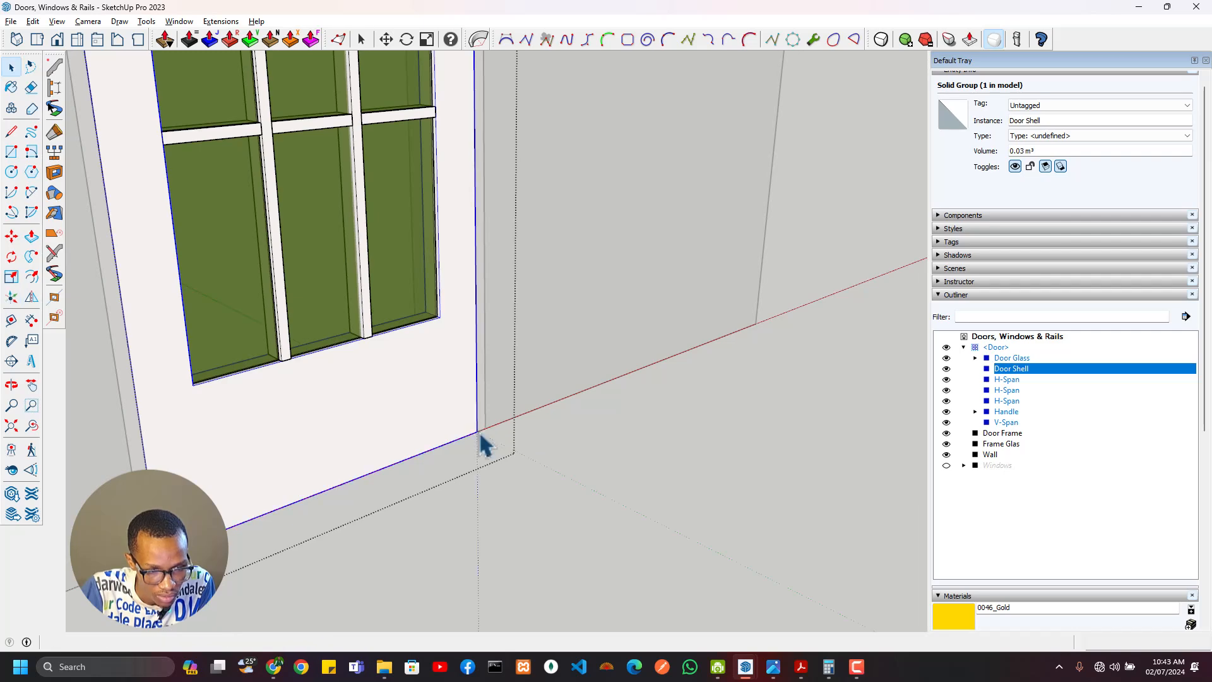
scroll(606, 425, down, 1)
scroll(606, 425, down, 3)
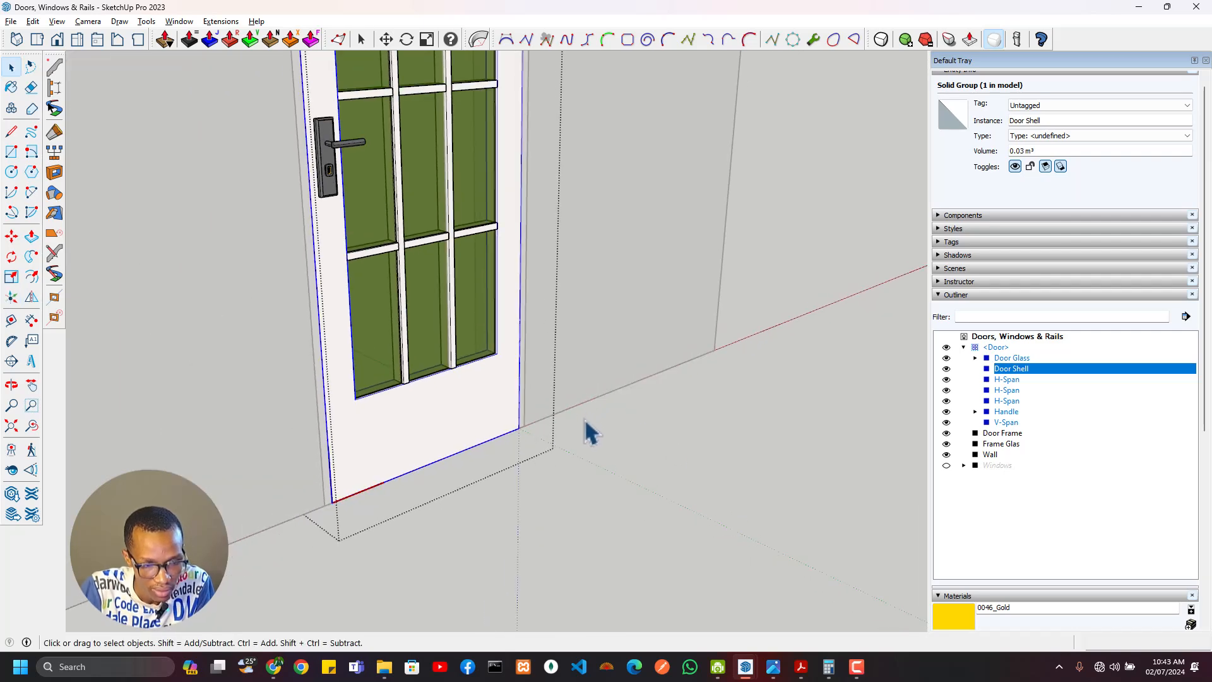
click(582, 424)
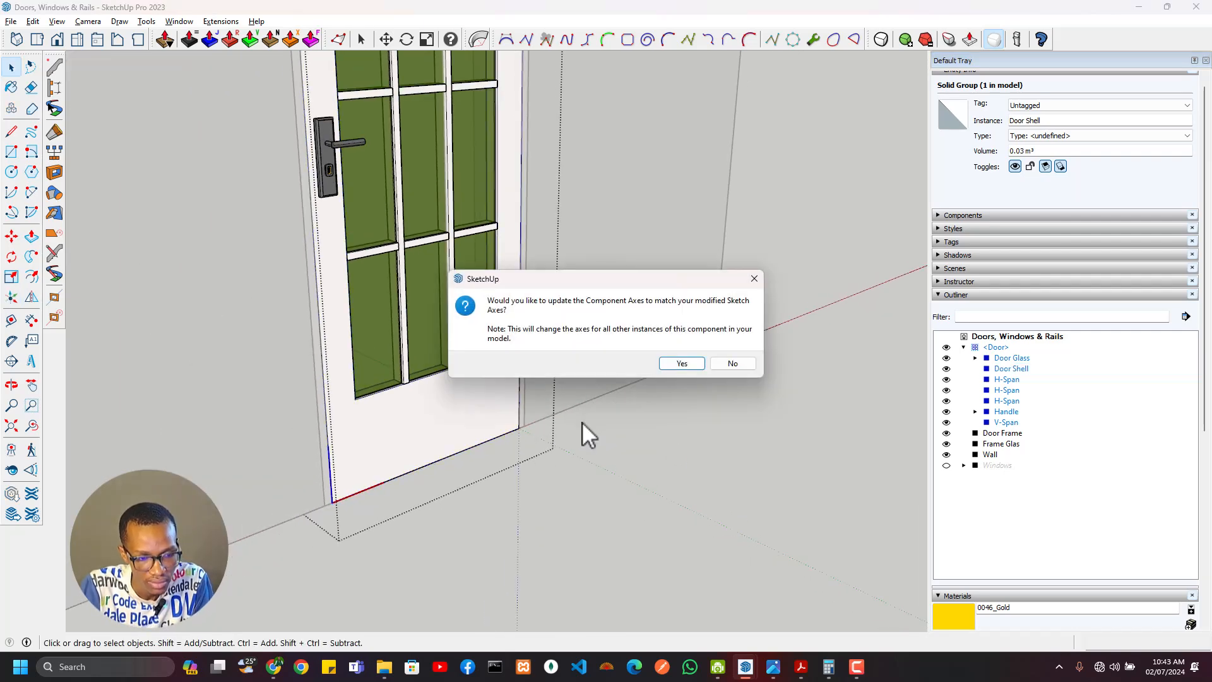
click(681, 363)
Step: Exit the Door component, select it as a whole and collapse its contents in the model hierarchy
scroll(576, 438, down, 2)
scroll(536, 435, up, 1)
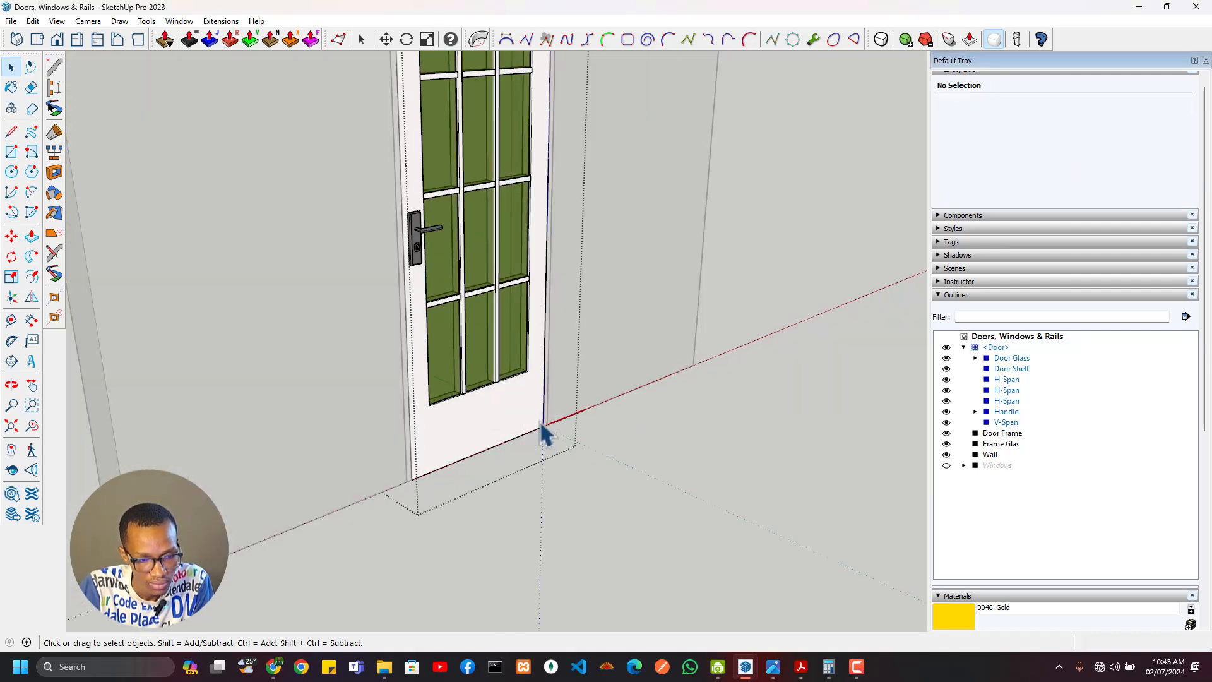
scroll(541, 426, up, 3)
middle_drag(541, 427, 543, 502)
scroll(534, 445, down, 4)
scroll(555, 446, down, 1)
click(507, 406)
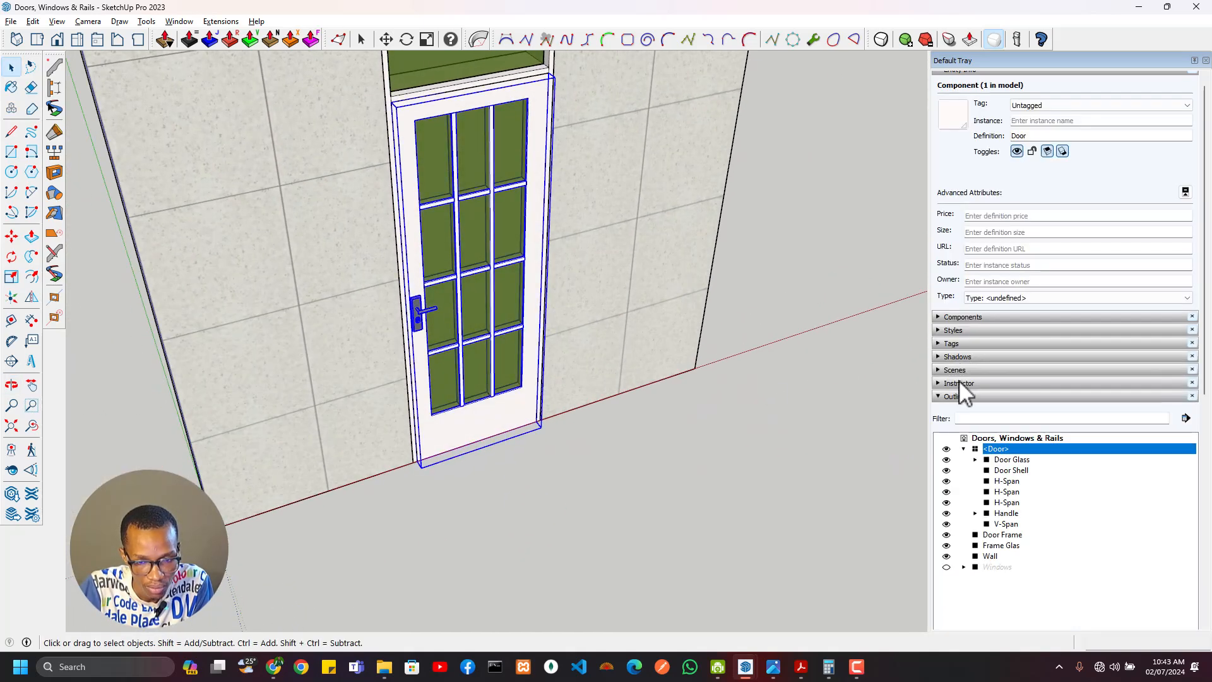
click(963, 449)
scroll(463, 440, down, 5)
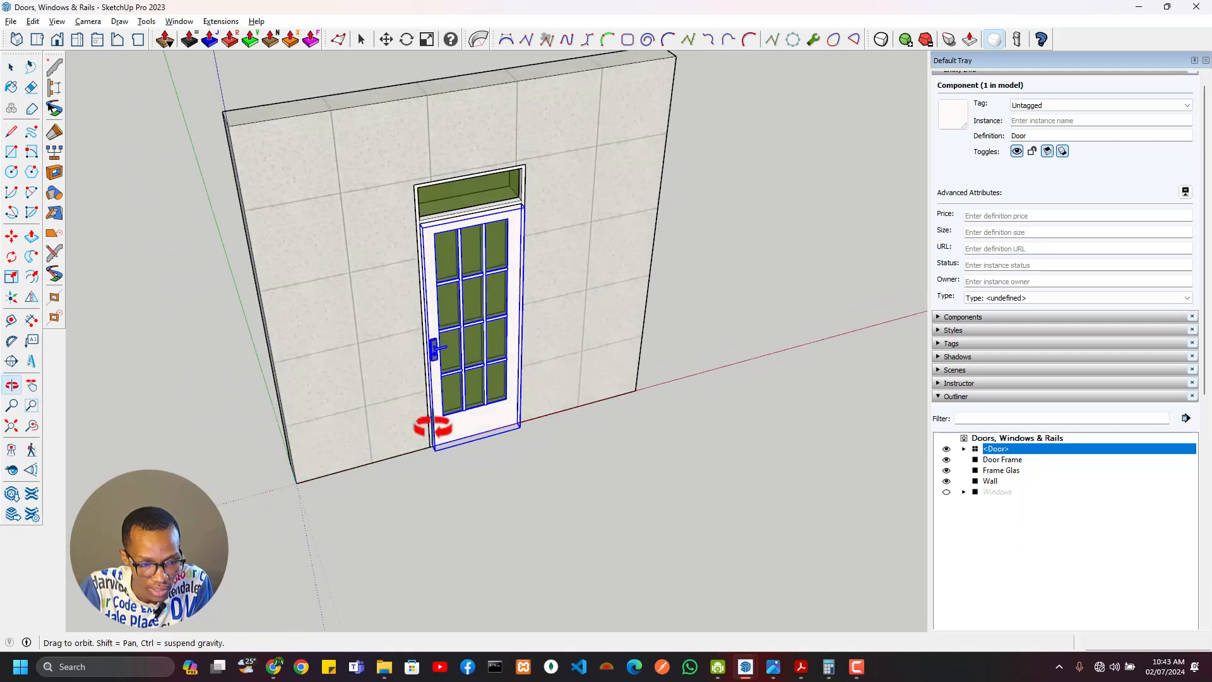
Step: Try rotating the Door component about its bottom hinge corner to test the door swing
key(q)
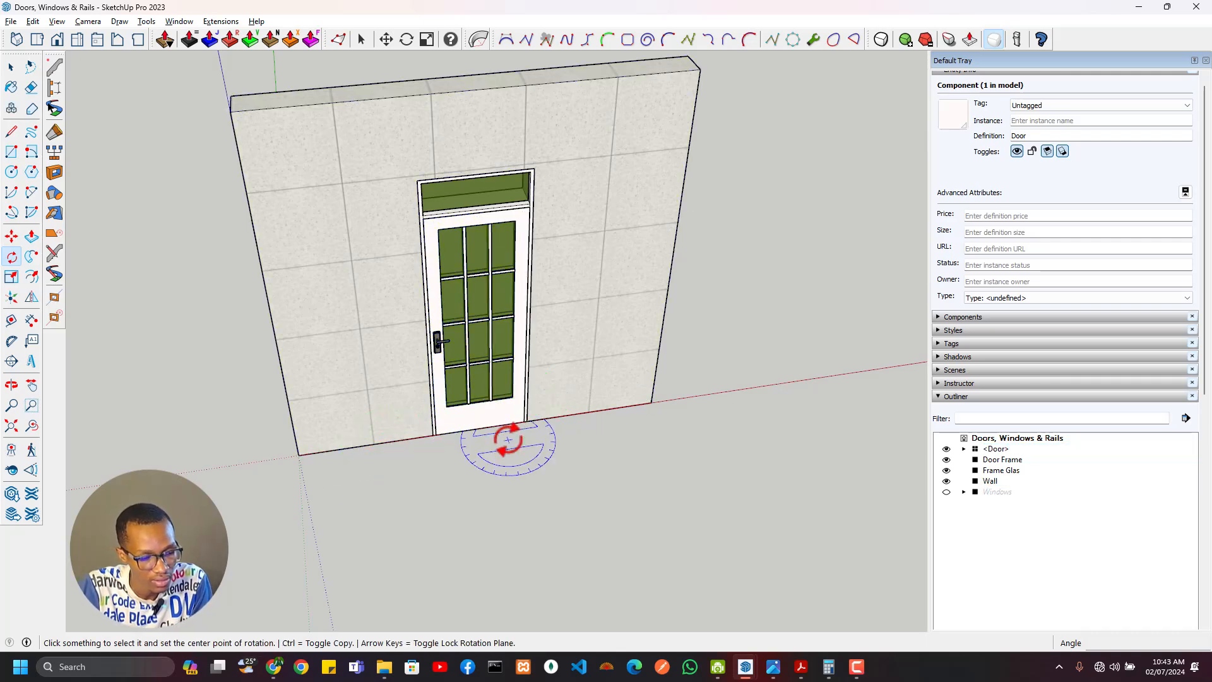
key(space)
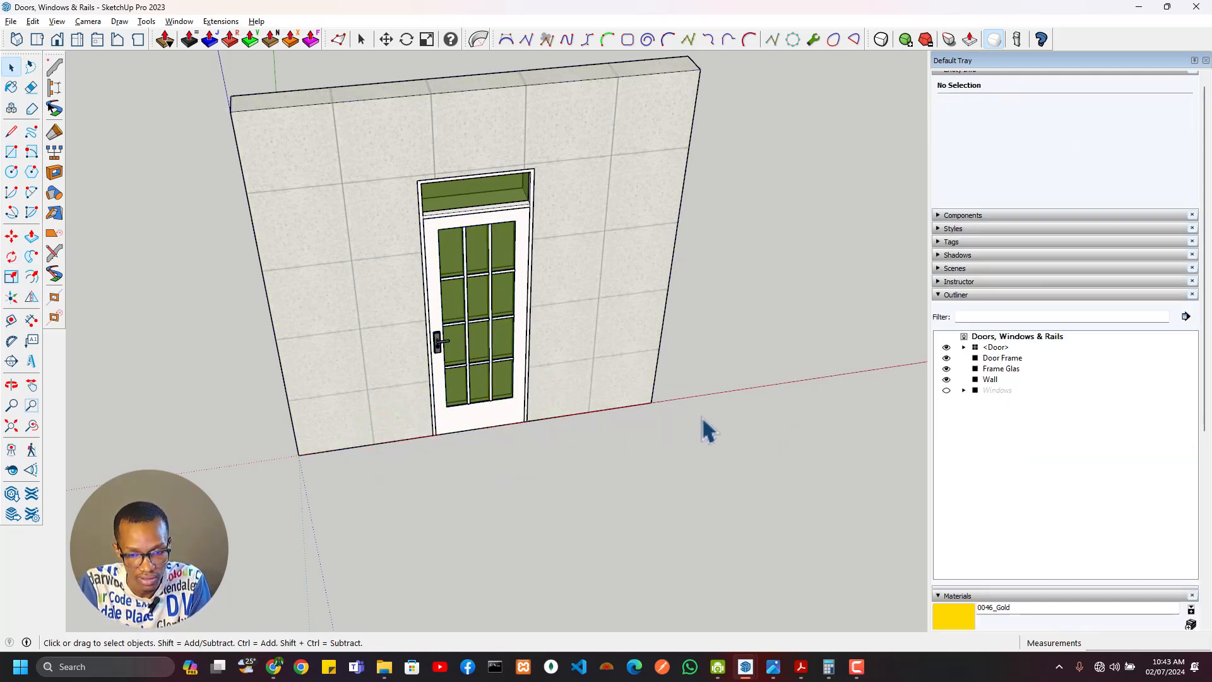
scroll(414, 388, up, 4)
middle_drag(268, 413, 435, 449)
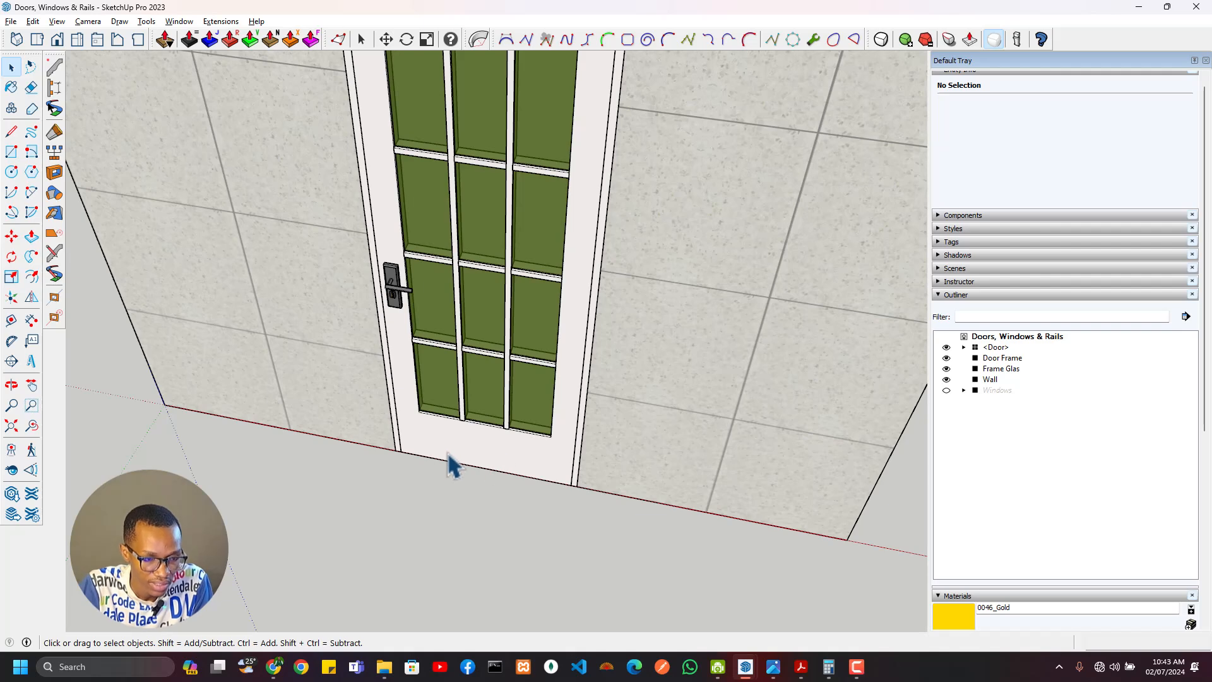
key(q)
click(570, 485)
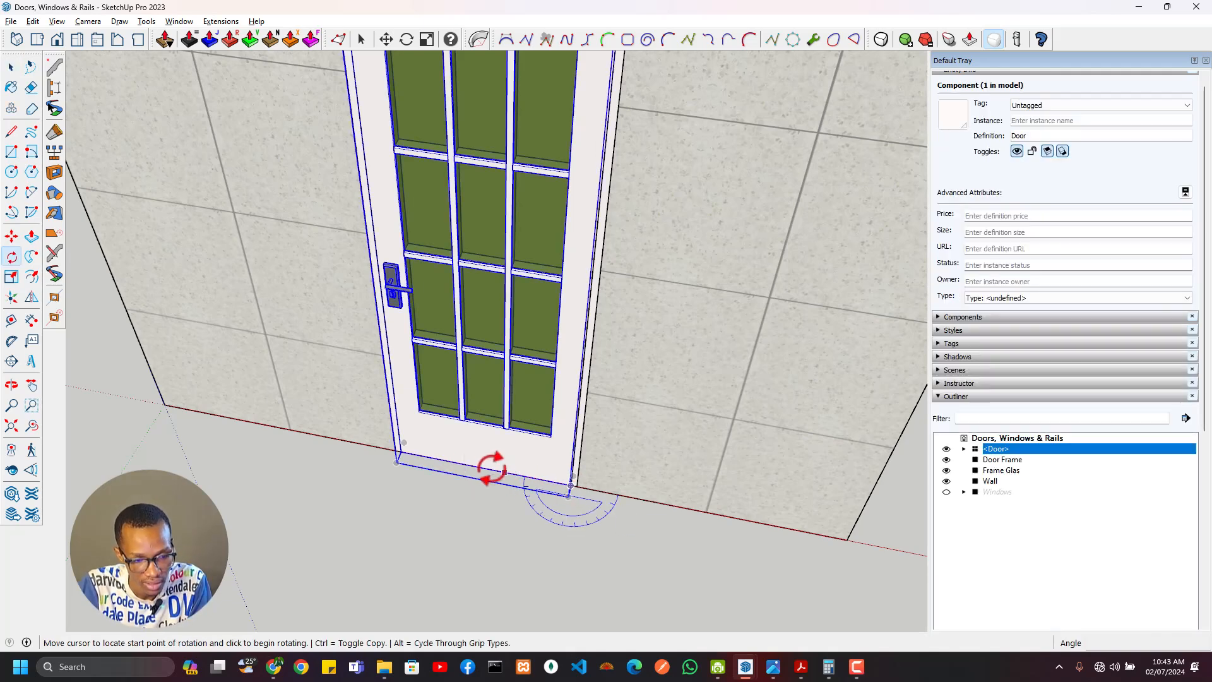
click(498, 471)
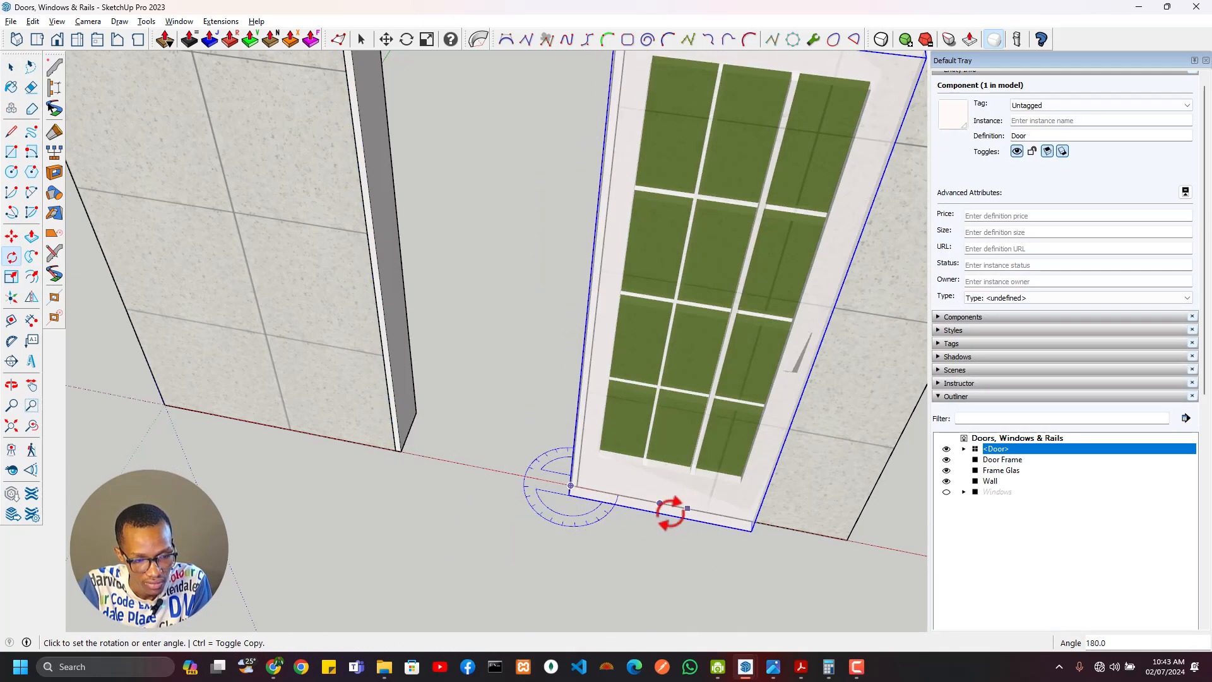
key(Escape)
scroll(491, 475, down, 3)
key(space)
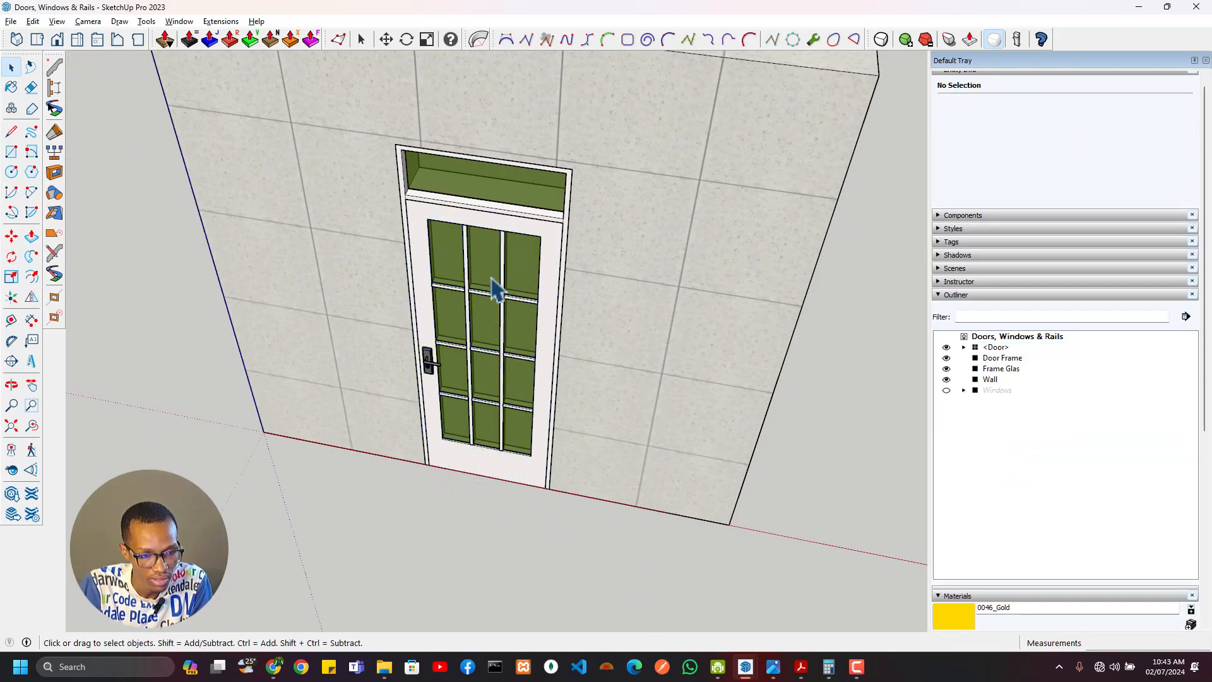
Step: Open the Door component for editing and select its Handle group
scroll(490, 277, up, 5)
middle_drag(451, 242, 595, 284)
scroll(424, 386, down, 2)
scroll(422, 391, down, 3)
scroll(595, 406, up, 5)
scroll(541, 324, up, 3)
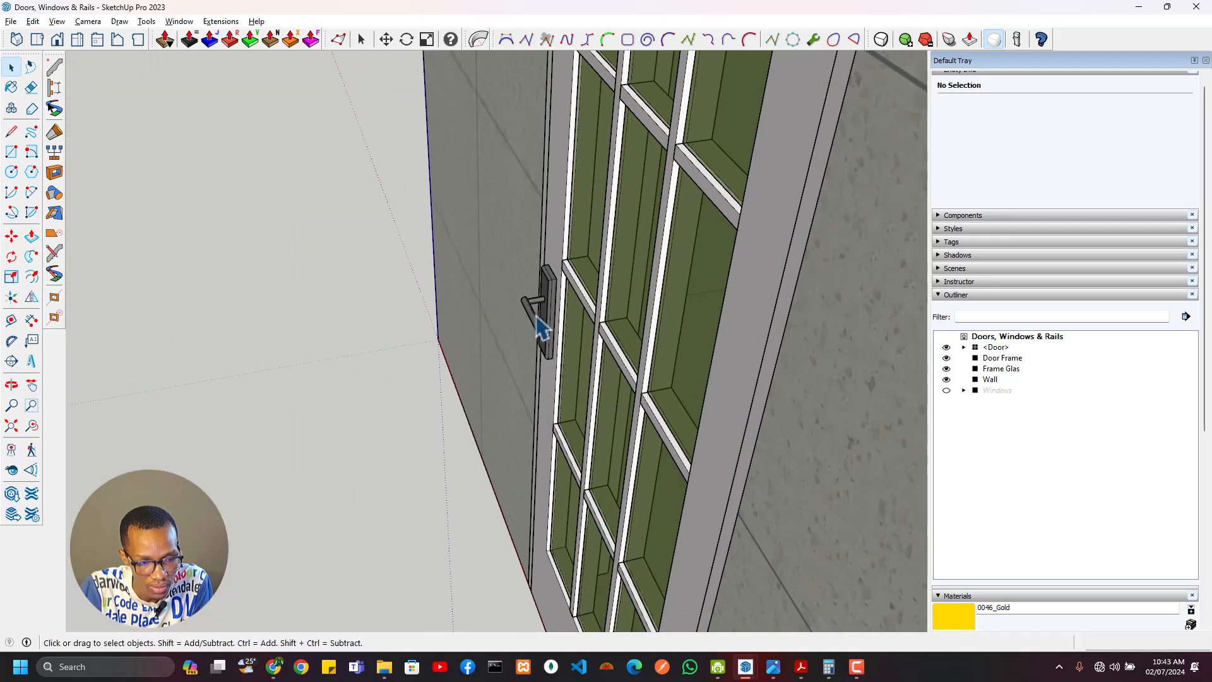
click(542, 324)
double_click(543, 324)
click(542, 323)
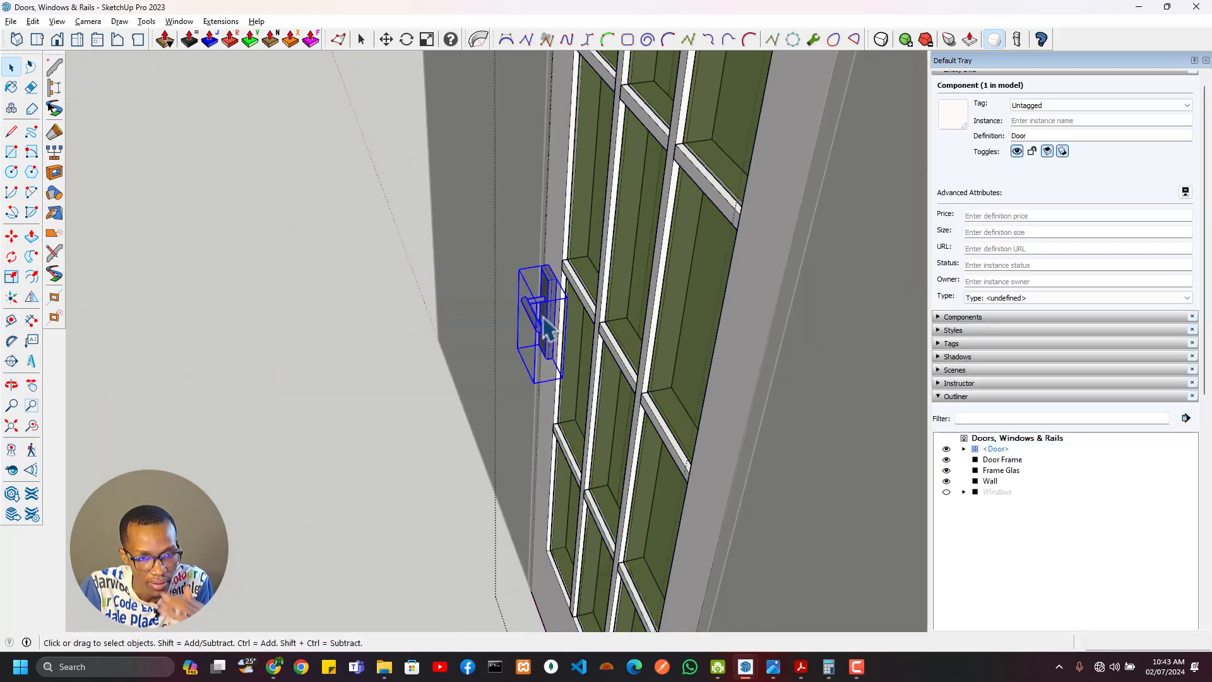
Step: Create a mirrored copy of the Handle group with the Flip tool for the opposite face of the door
right_click(1137, 36)
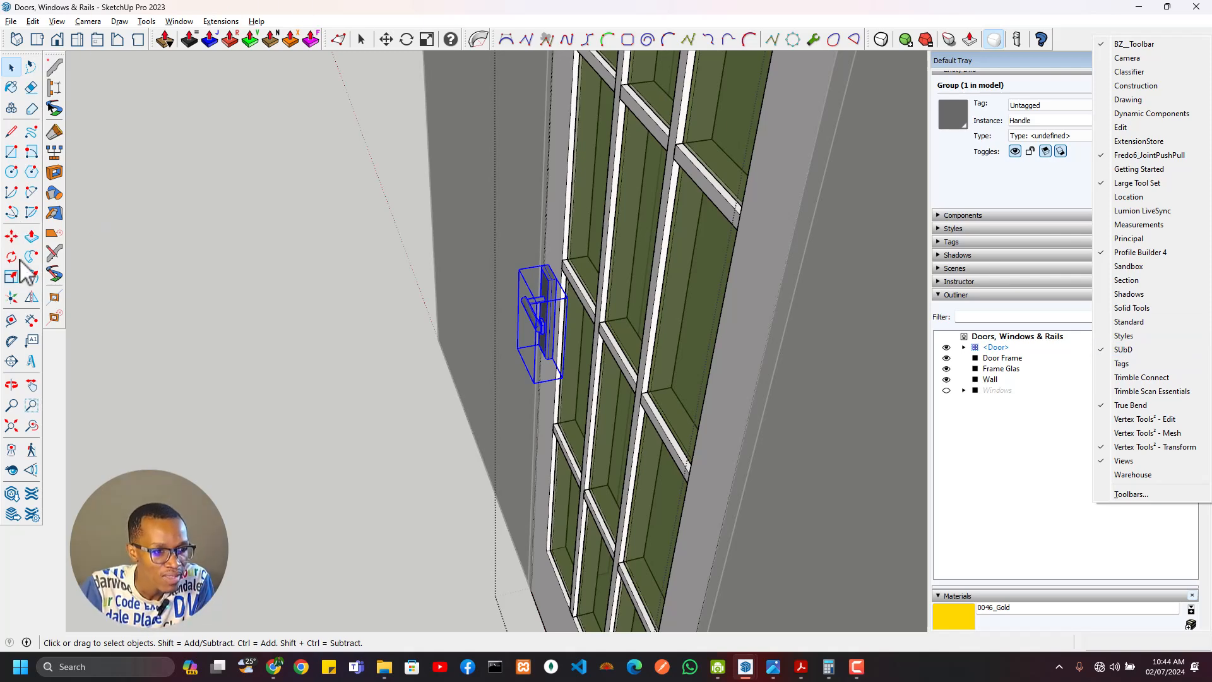
click(28, 299)
middle_drag(655, 345, 563, 320)
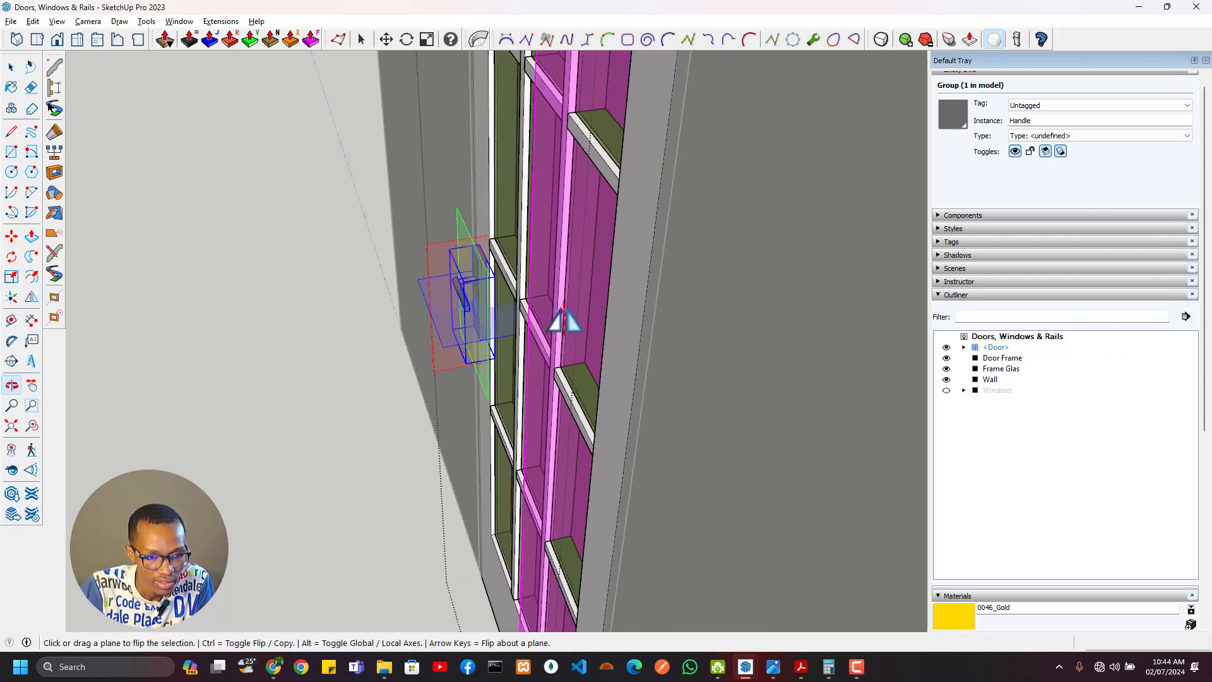
middle_drag(661, 300, 81, 305)
middle_drag(320, 275, 232, 366)
click(242, 443)
Step: Move the mirrored handle about 44 mm so its plate sits against the door's opposite face, and exit the Door component
key(m)
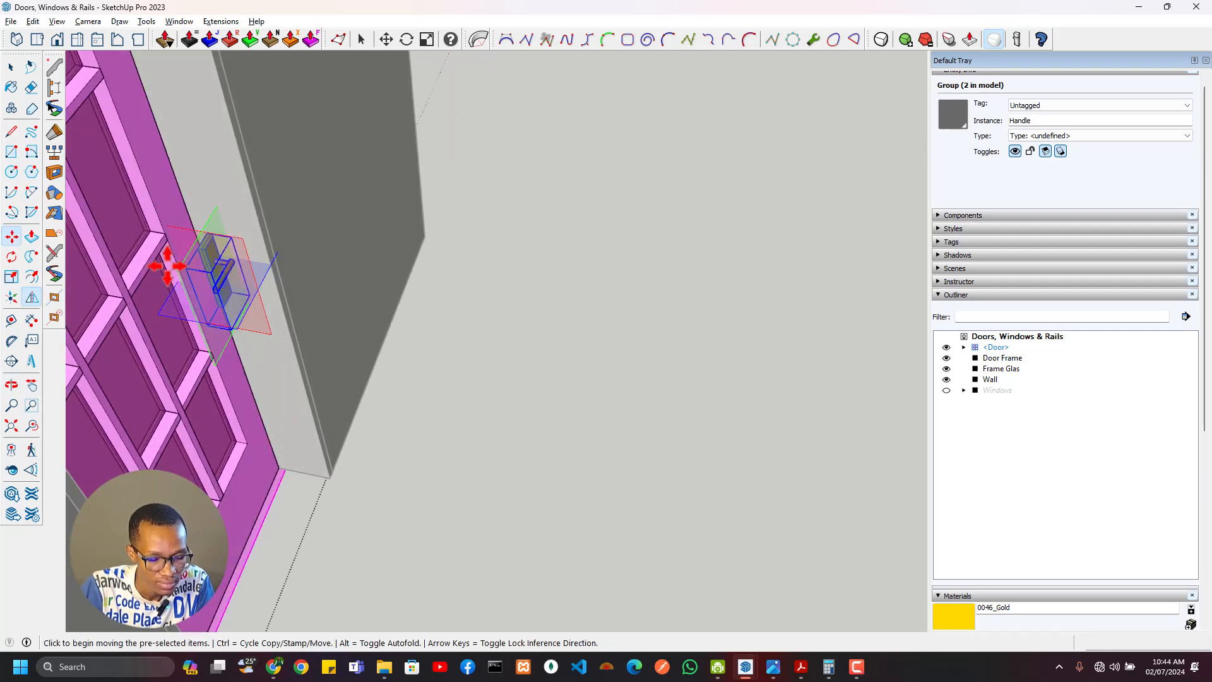
scroll(224, 265, up, 5)
click(226, 258)
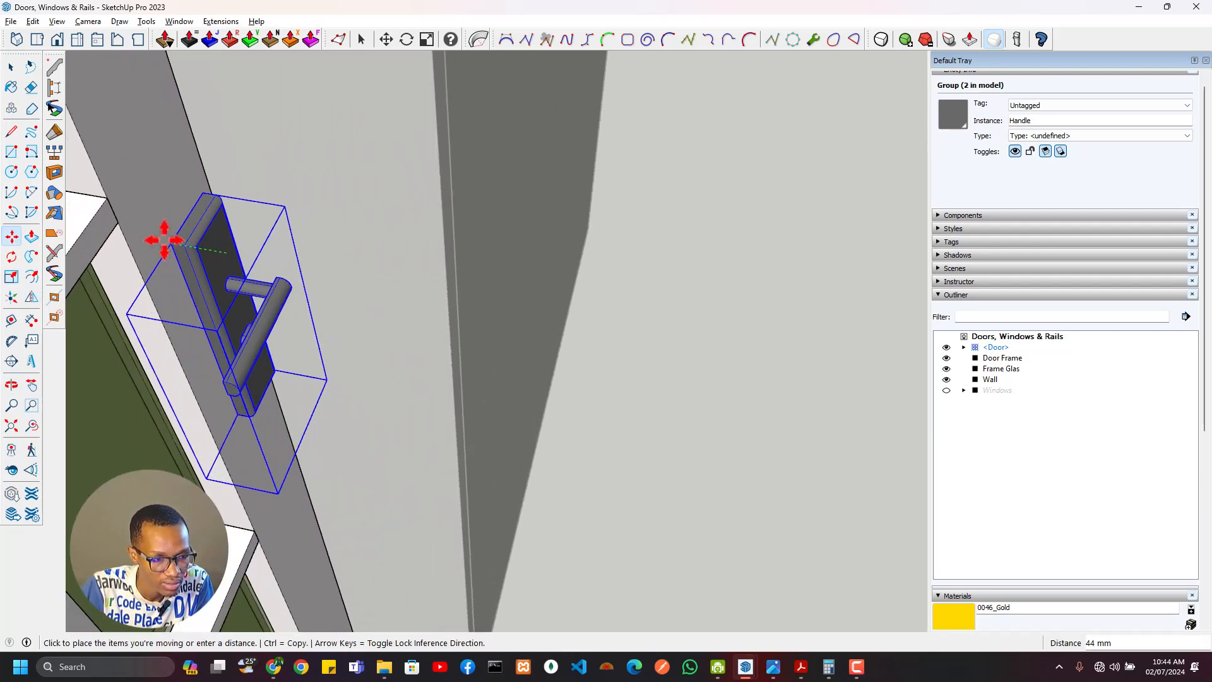
scroll(155, 238, down, 3)
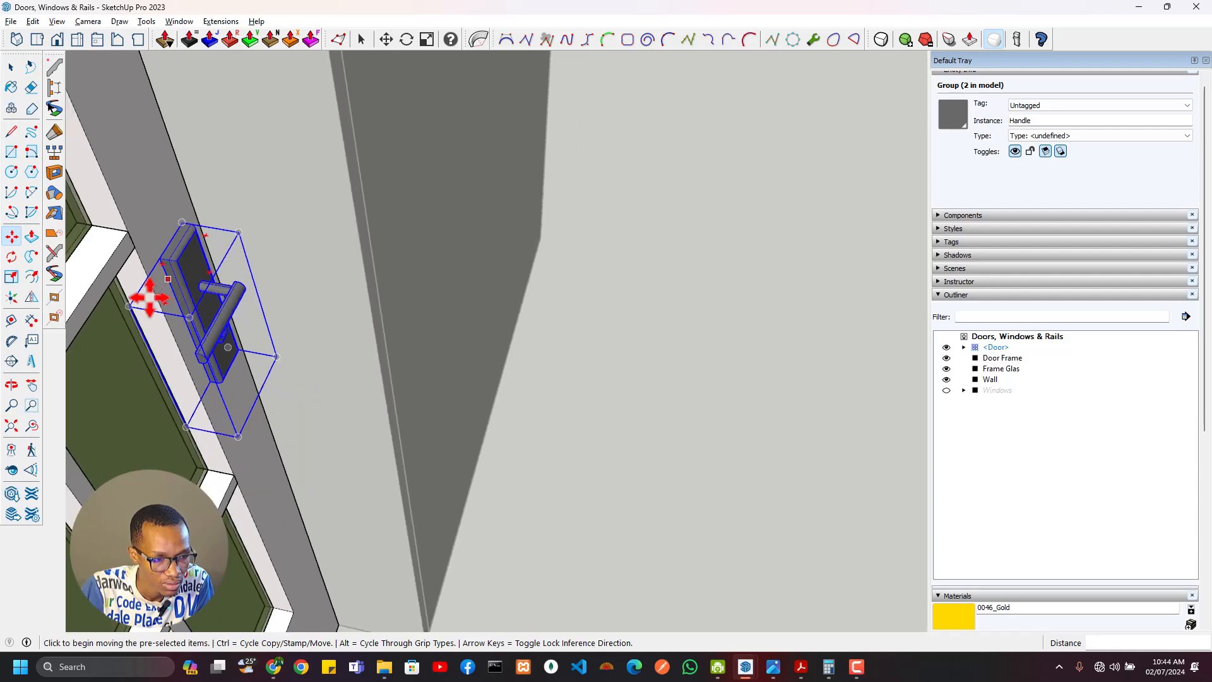
middle_drag(149, 292, 441, 291)
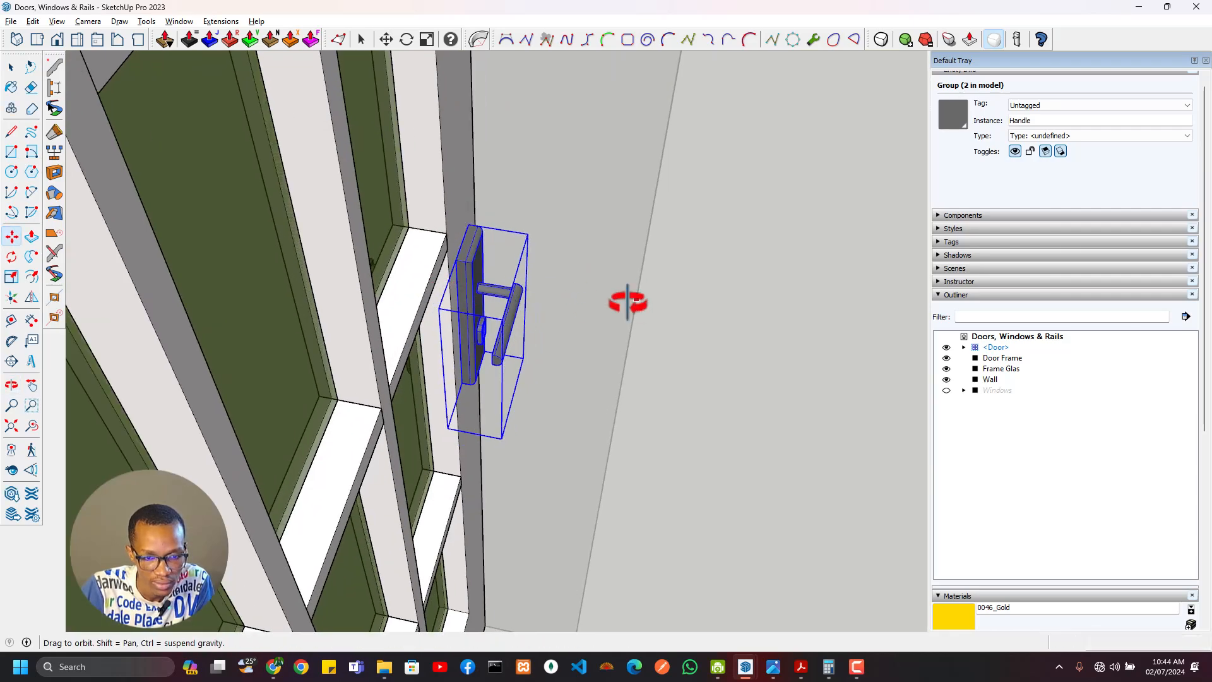
middle_drag(627, 303, 491, 378)
scroll(260, 246, down, 3)
scroll(260, 248, down, 2)
key(space)
click(272, 254)
scroll(273, 255, down, 3)
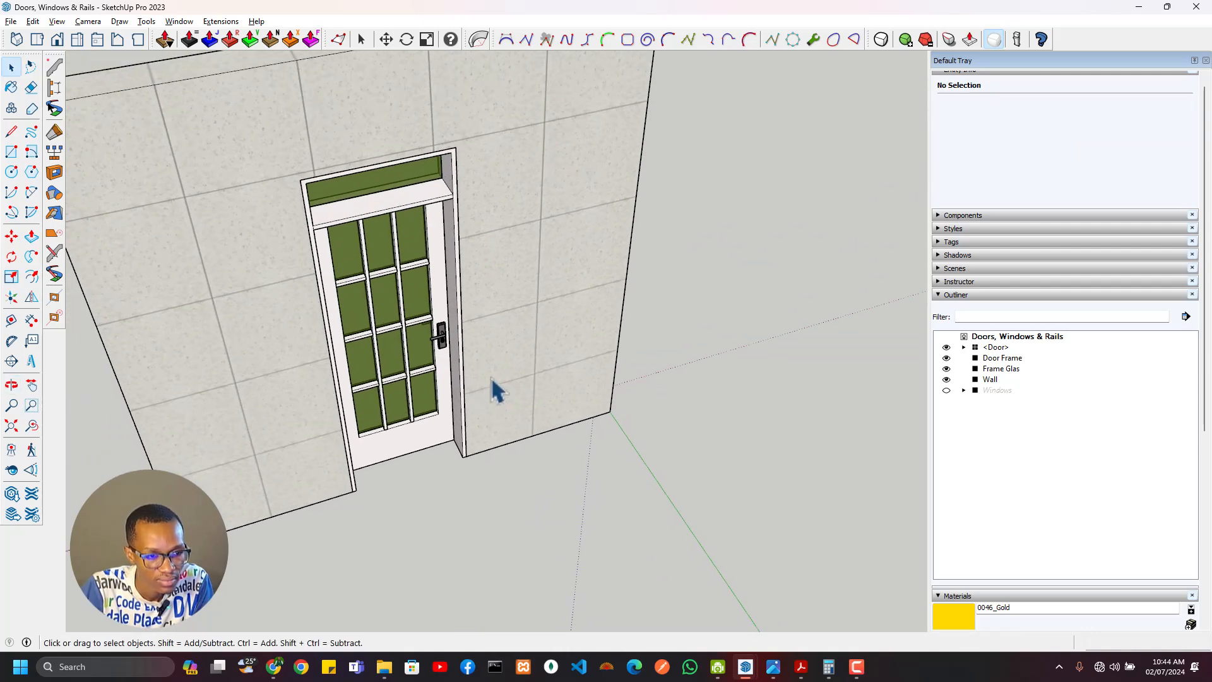
Step: Select the Door Frame, Frame Glas and Door together and start making them into one component
click(429, 203)
scroll(424, 193, up, 2)
shift+click(411, 163)
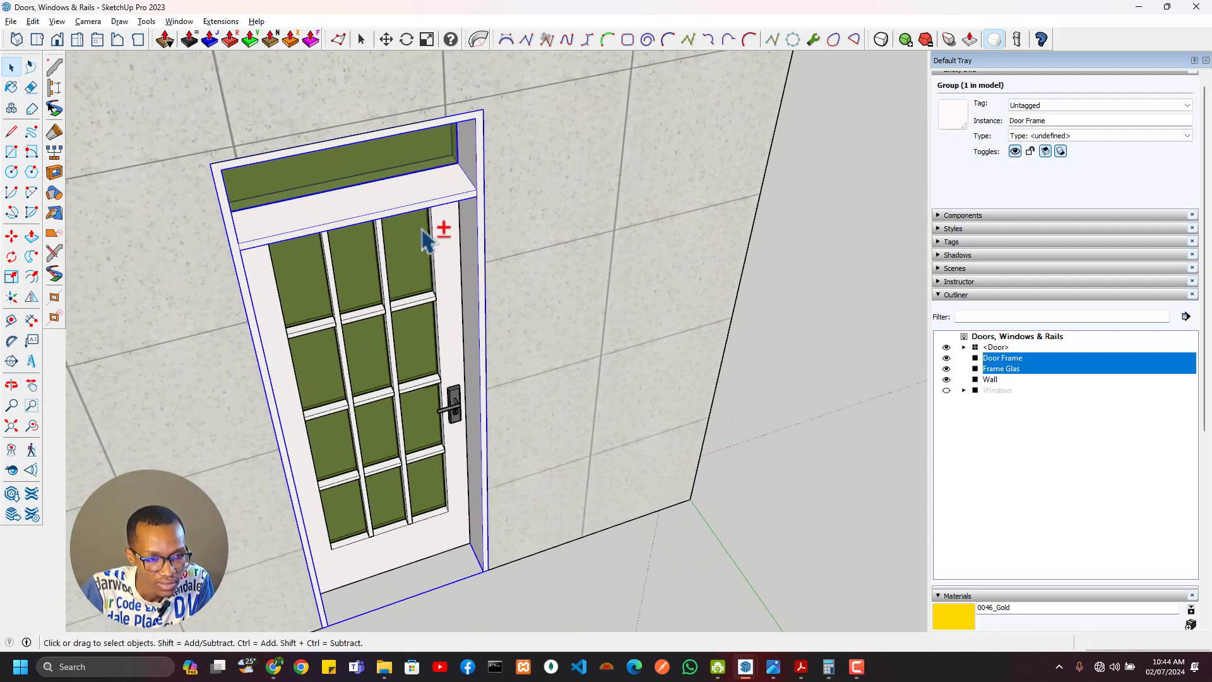
shift+click(404, 308)
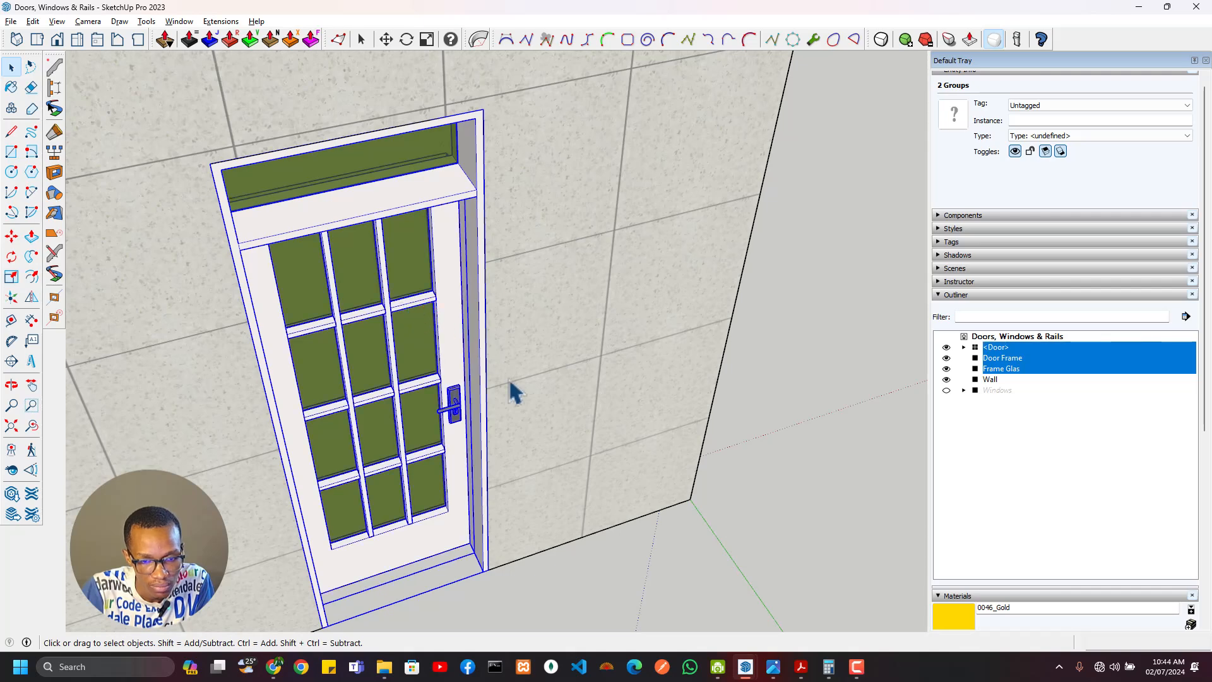
right_click(455, 192)
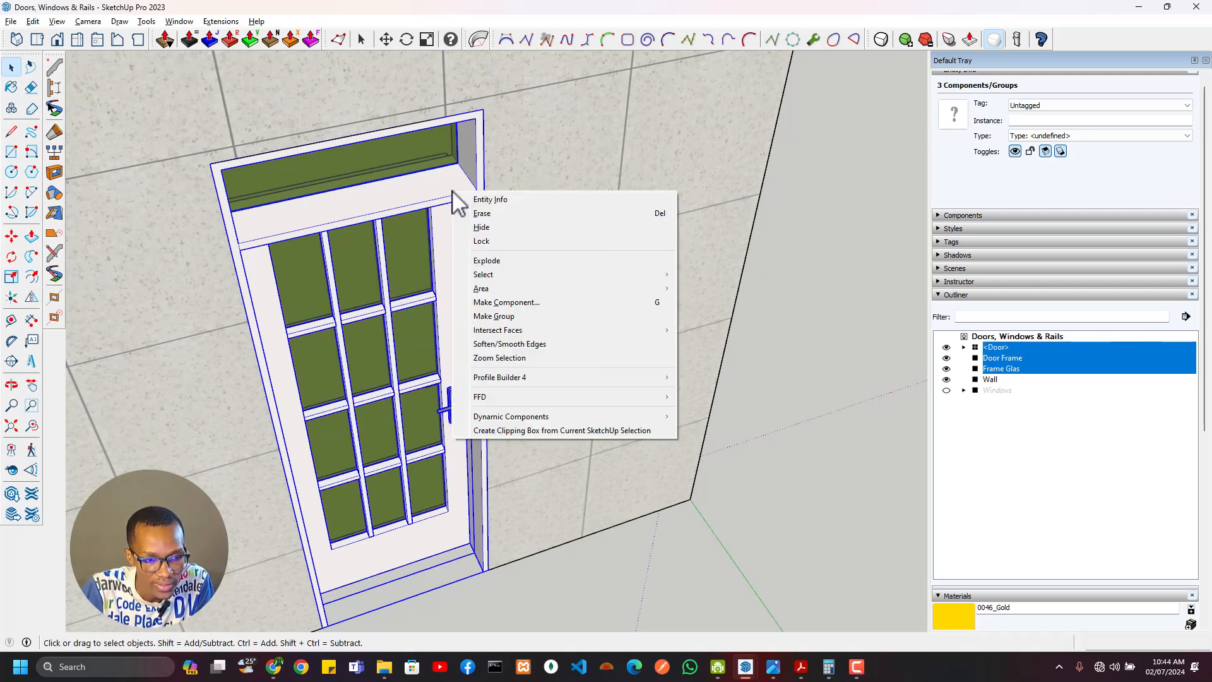
click(577, 303)
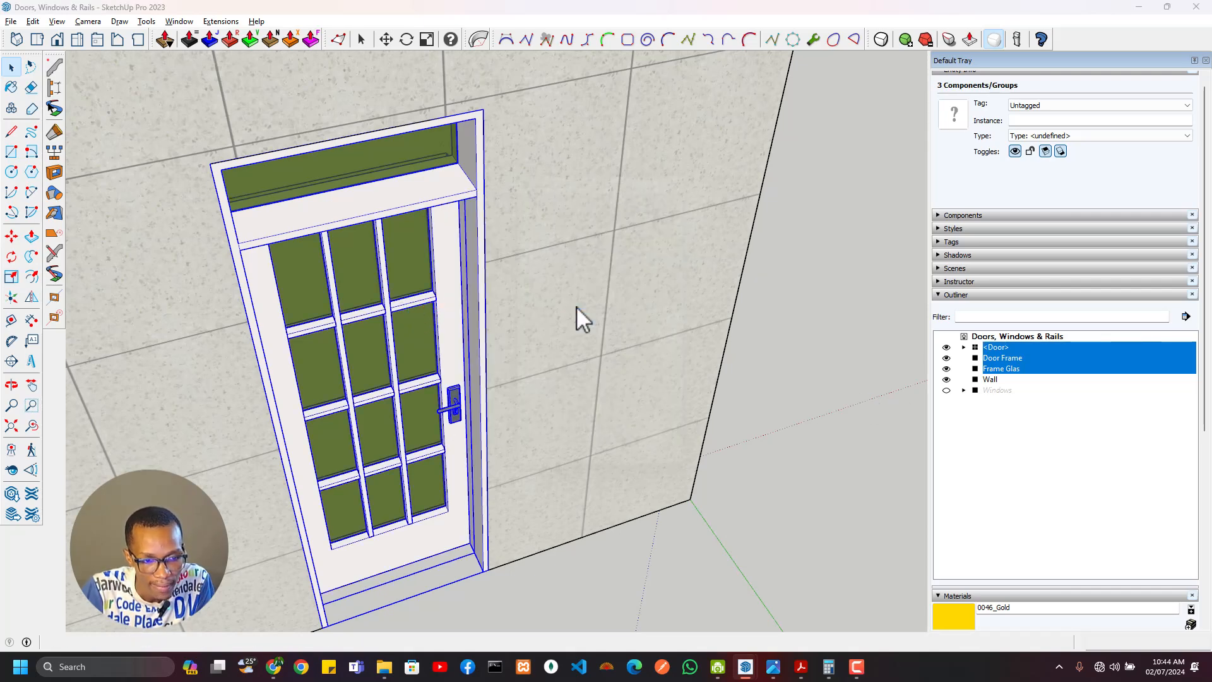
Step: Look up the door's element ID in the PDF drawings' door schedule and create the component as D-01 - Toilet Door
key(alt+Tab)
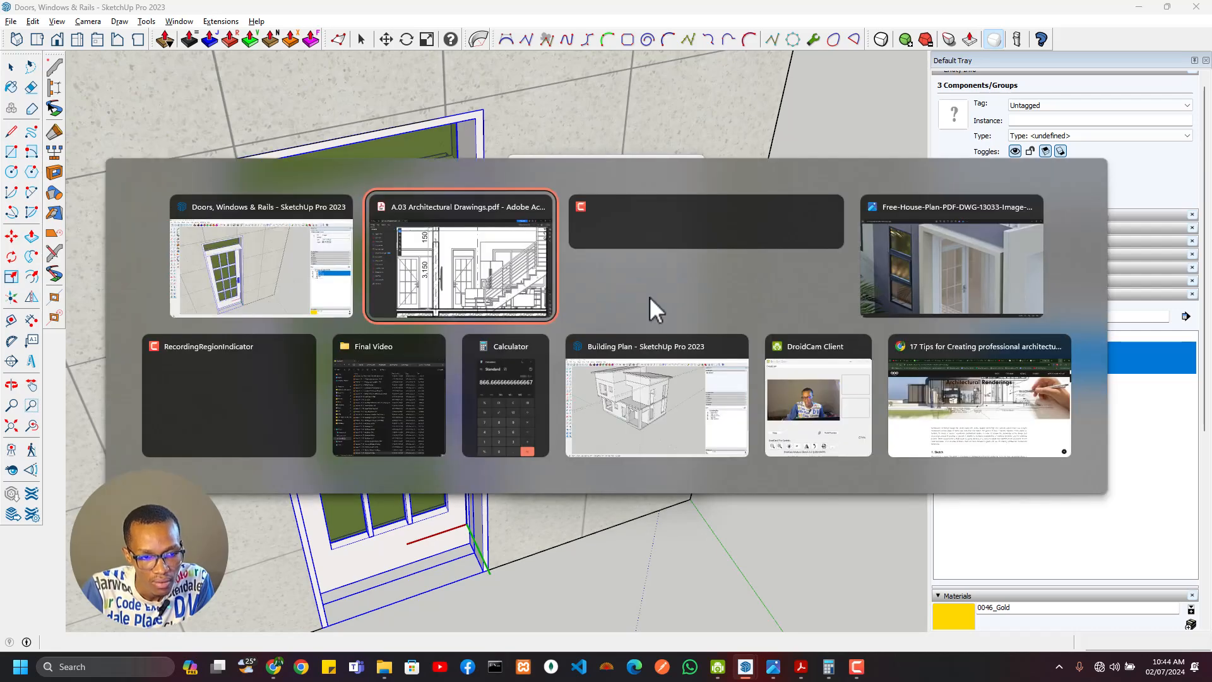
ctrl+scroll(592, 333, down, 3)
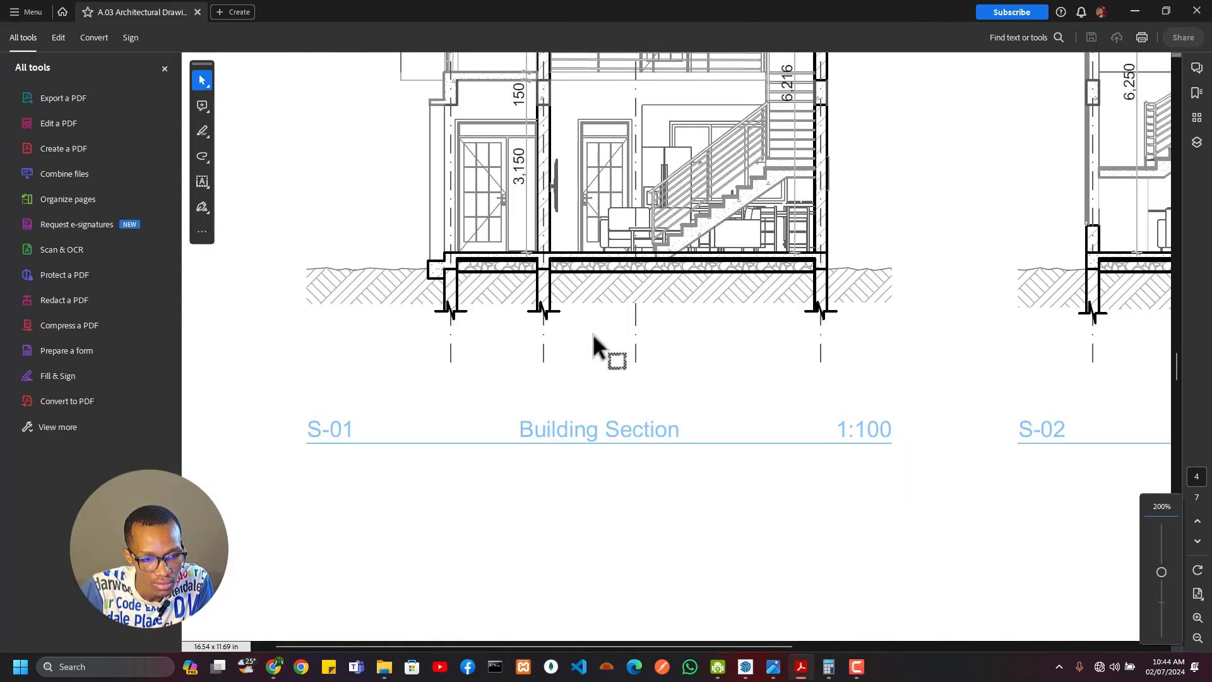
scroll(592, 332, down, 12)
scroll(594, 339, down, 10)
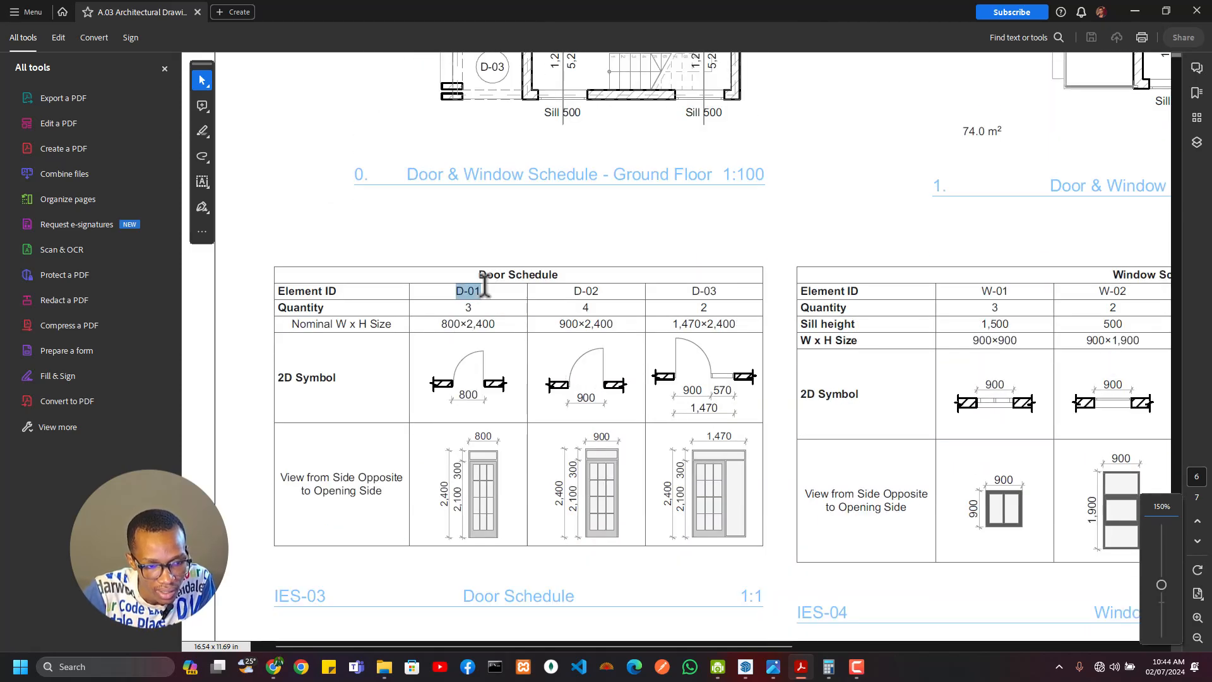
key(alt+Tab)
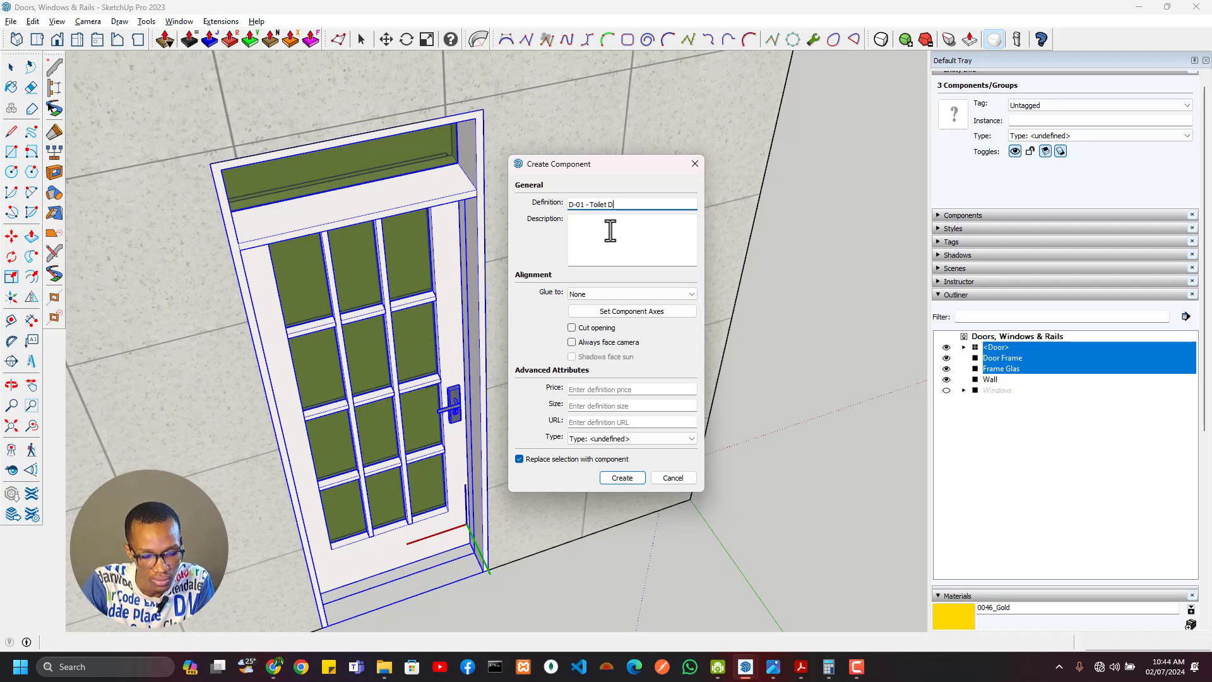
key(Return)
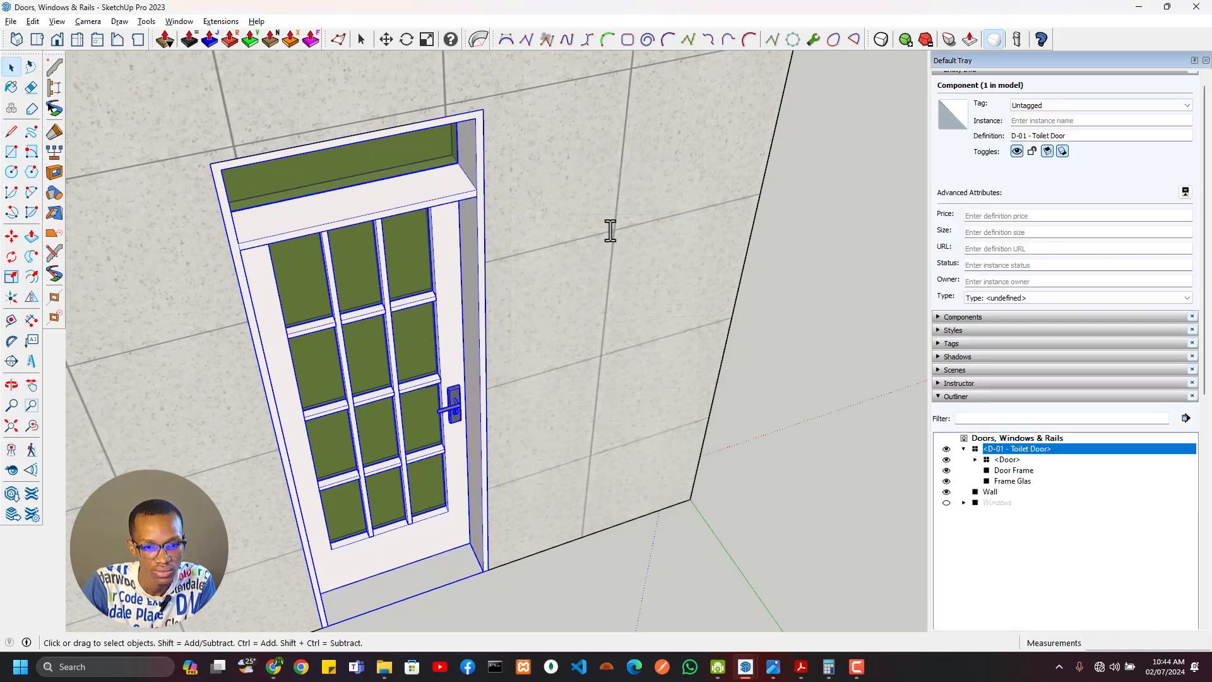
Step: Switch to the PDF drawings and examine the door positions on the ground-floor and first-floor door and window schedule plans
key(alt+Tab)
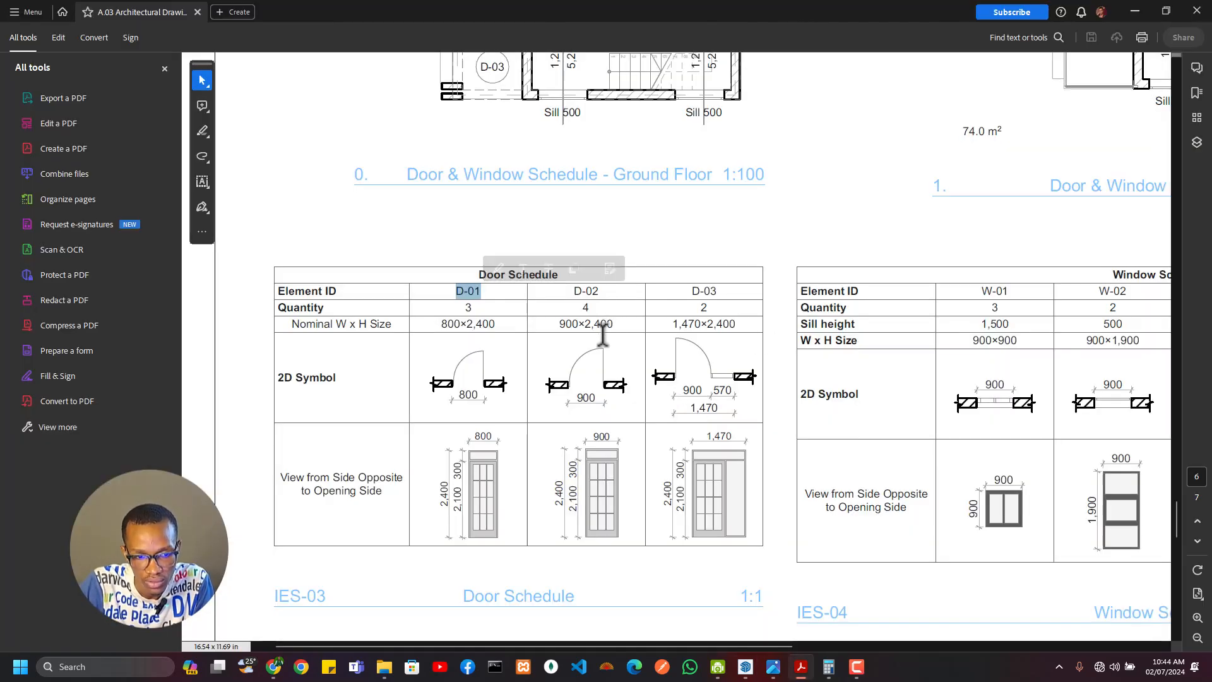
scroll(647, 216, up, 5)
scroll(650, 217, up, 5)
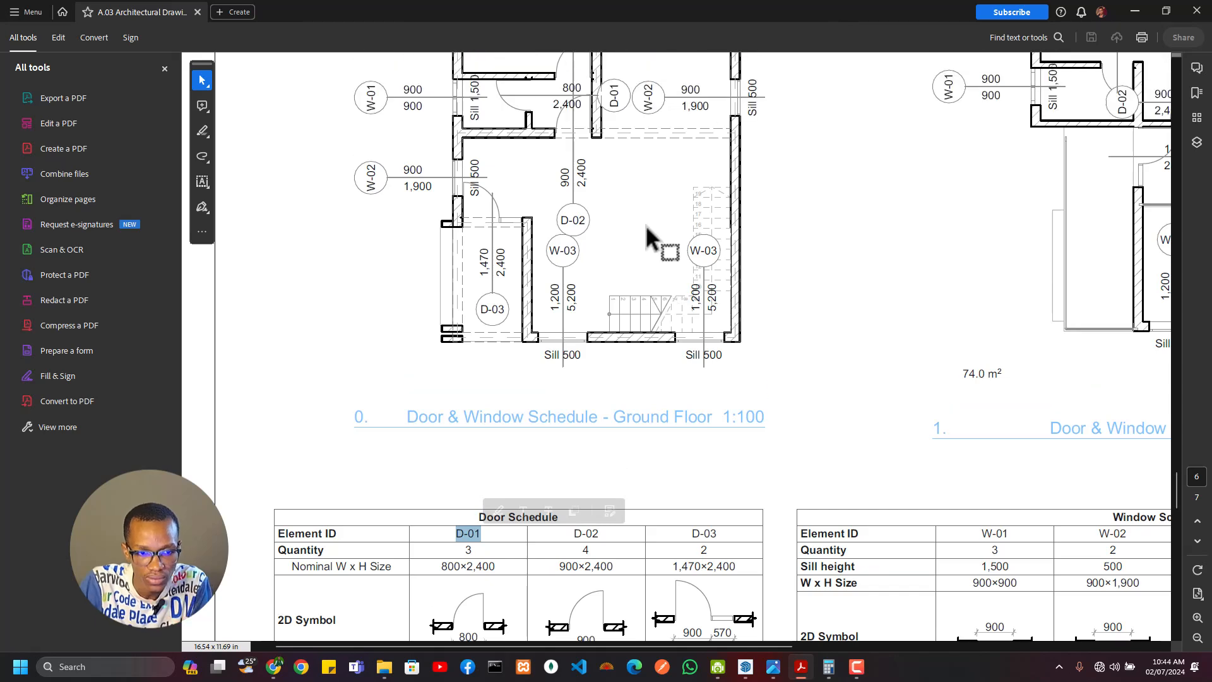
scroll(583, 211, up, 1)
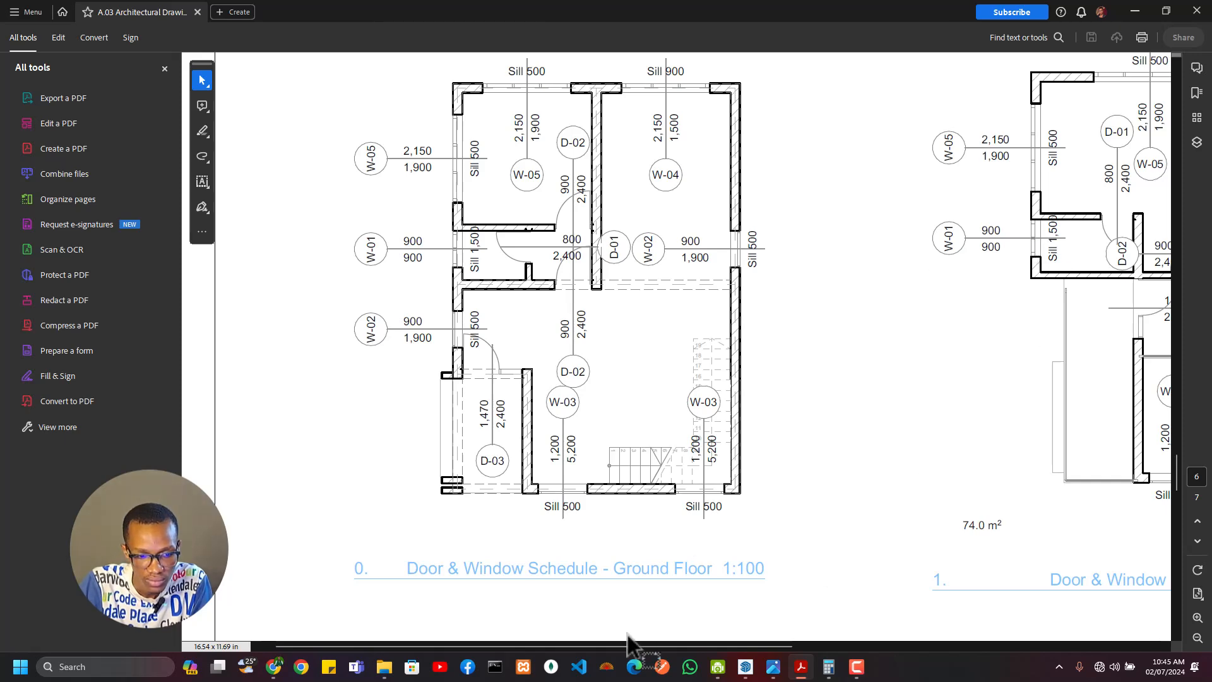
drag(629, 644, 824, 644)
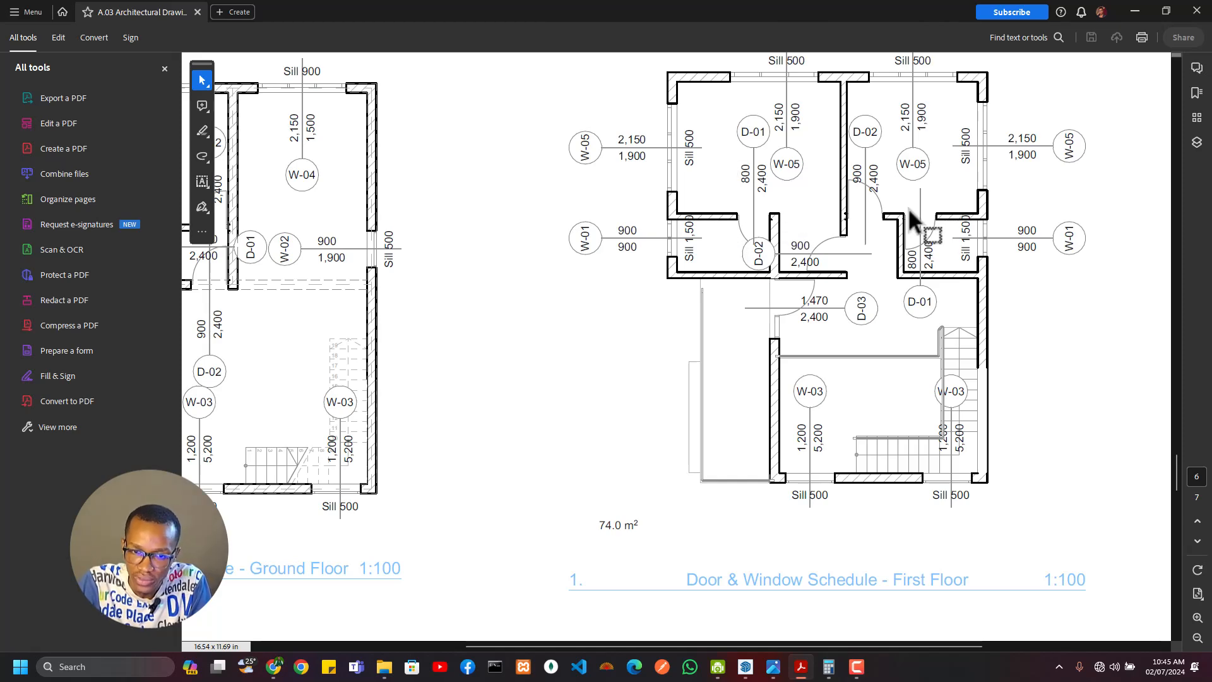
Step: Switch back to SketchUp and copy the Wall with its D-01 - Toilet Door, placing the copy end to end with the original
key(alt+Tab)
scroll(441, 323, down, 6)
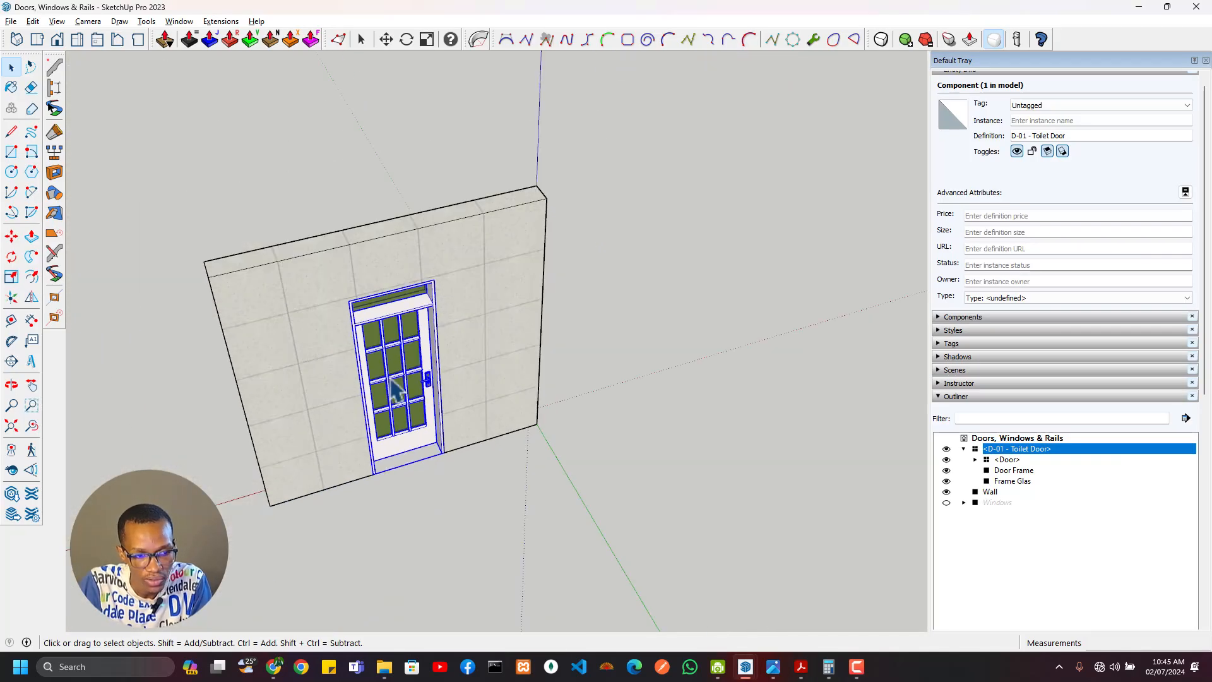
scroll(396, 388, down, 4)
scroll(711, 385, up, 2)
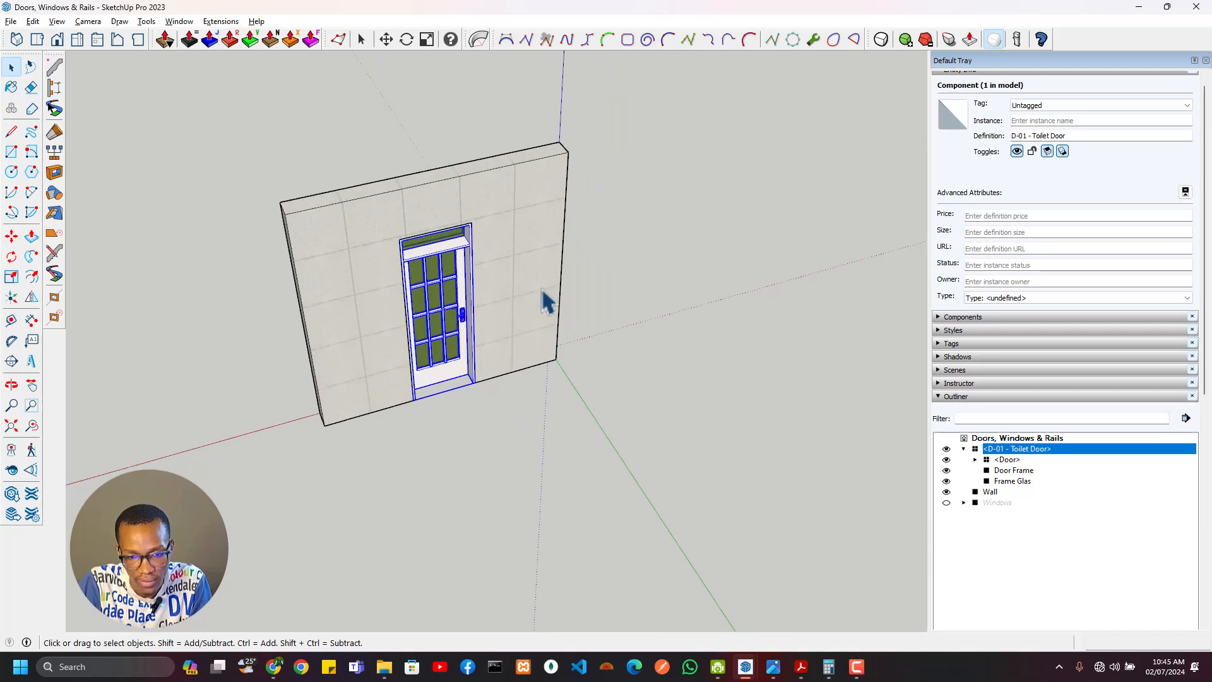
click(495, 259)
ctrl+click(470, 252)
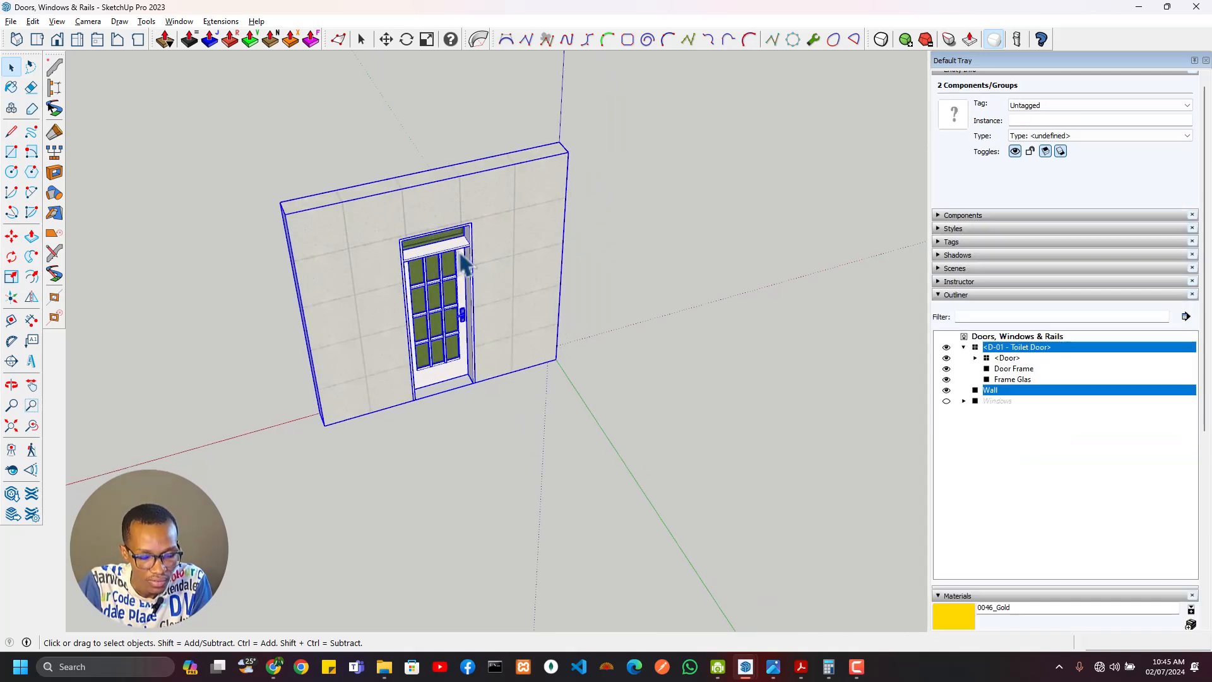
key(m)
key(ctrl)
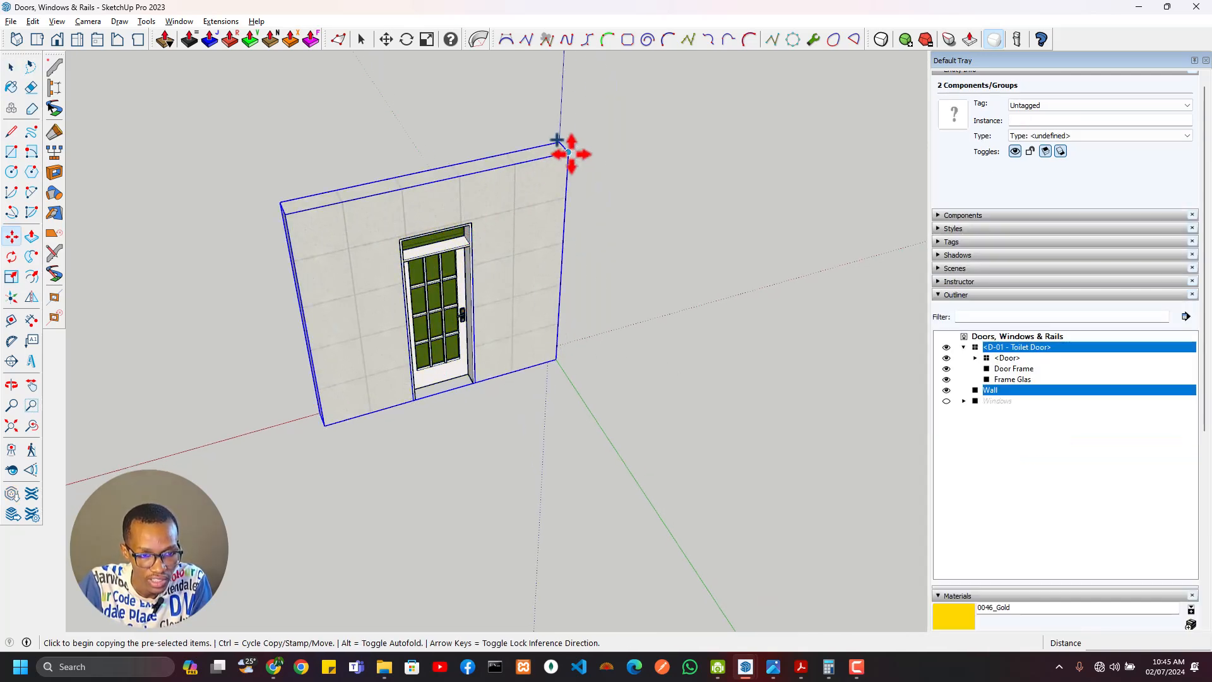
click(567, 152)
click(281, 210)
scroll(234, 334, down, 3)
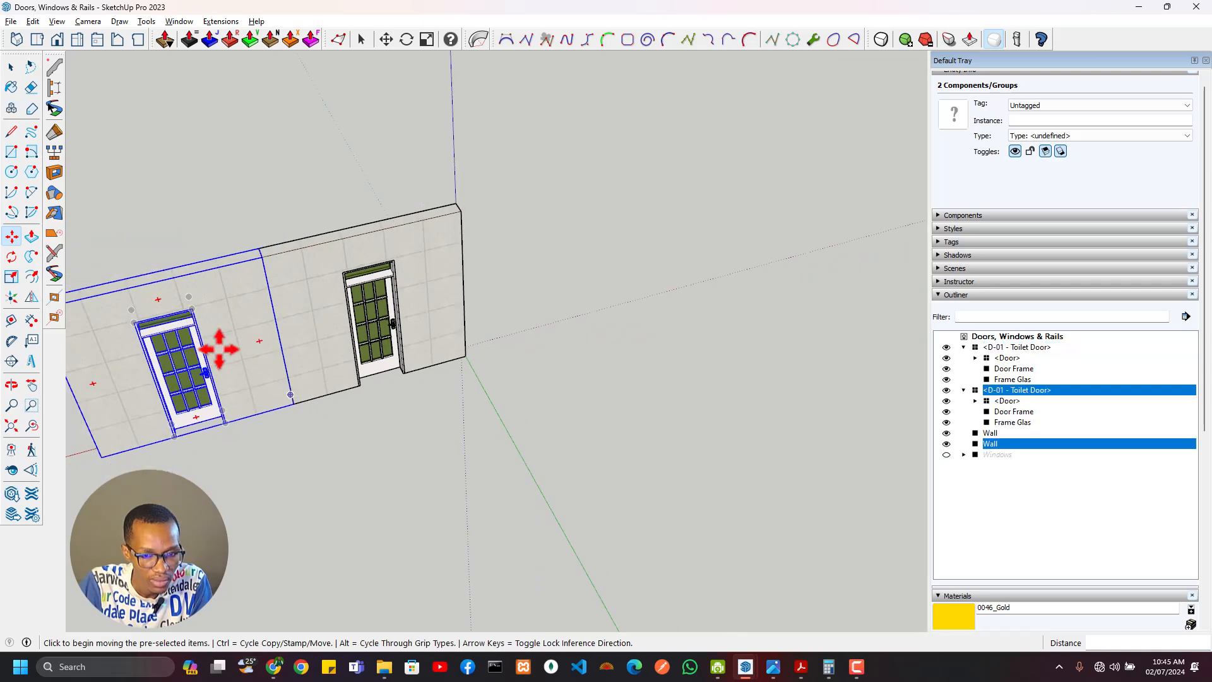
Step: Make the copied toilet door component unique and rename its definition to D-02 - Door
middle_drag(221, 347, 657, 392)
scroll(633, 405, up, 3)
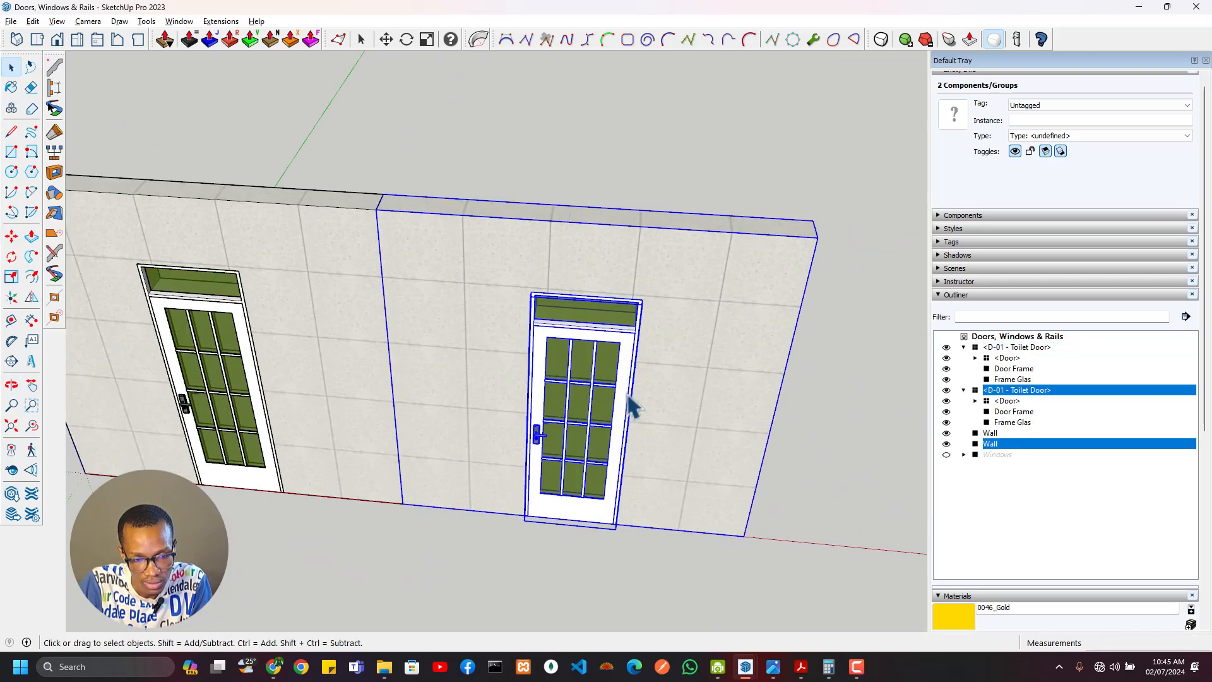
scroll(625, 401, up, 2)
right_click(607, 382)
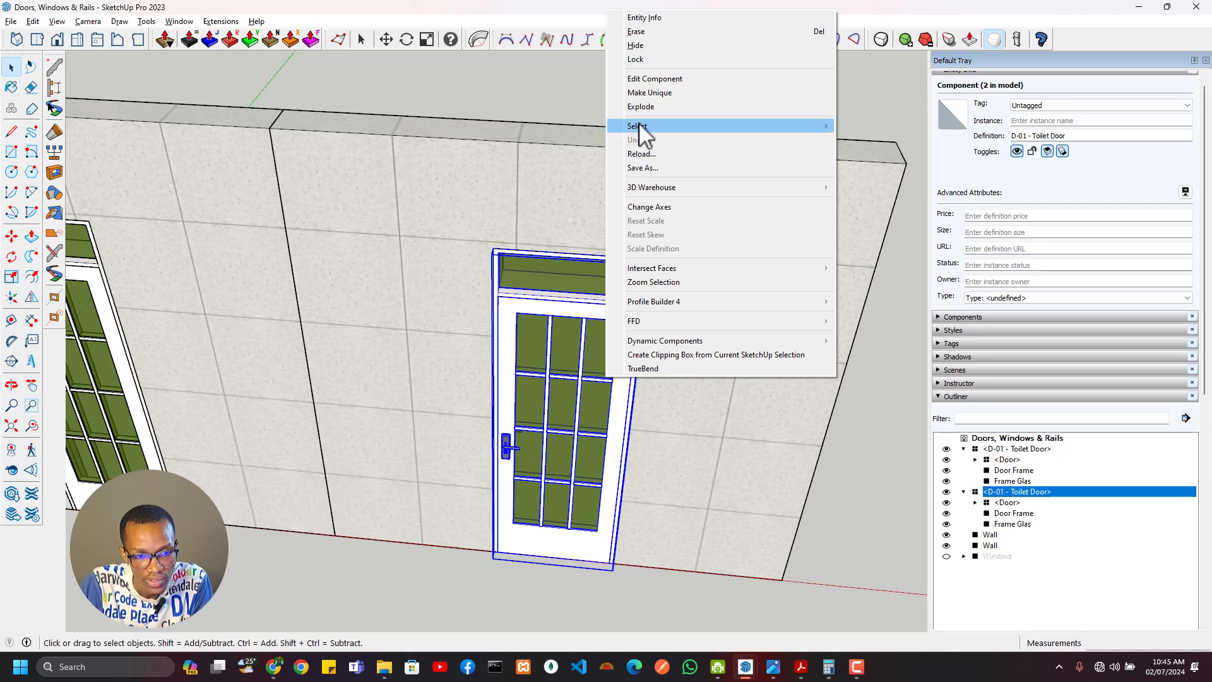
click(651, 93)
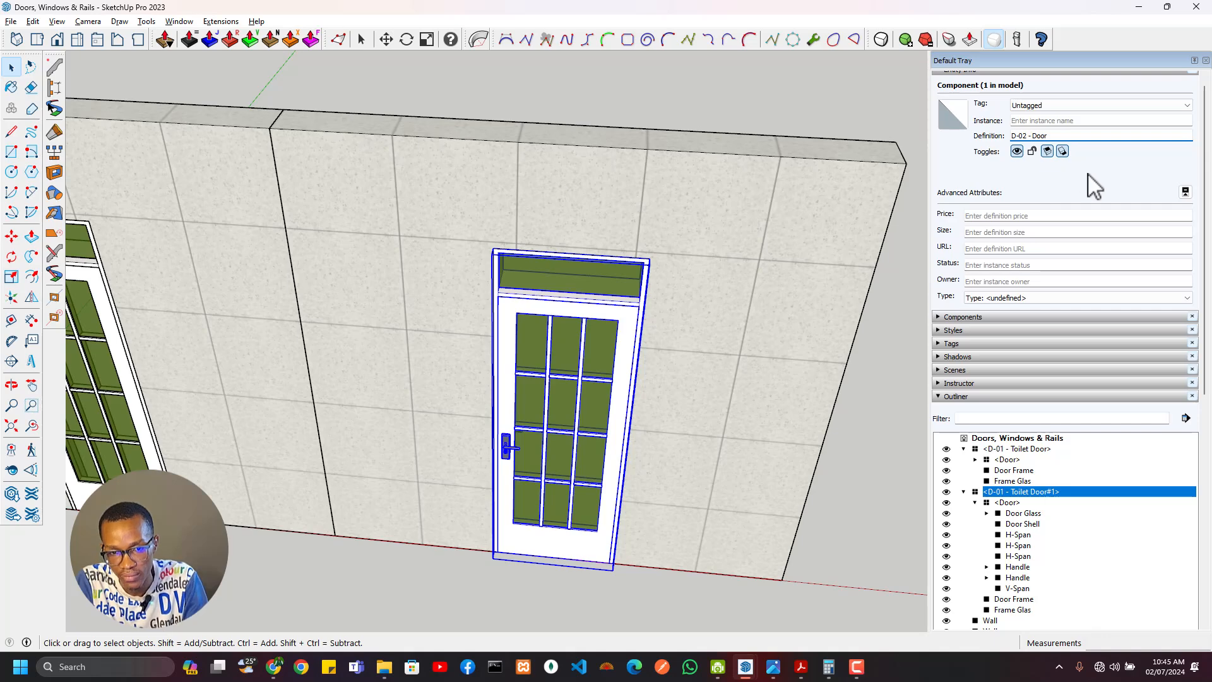
click(862, 533)
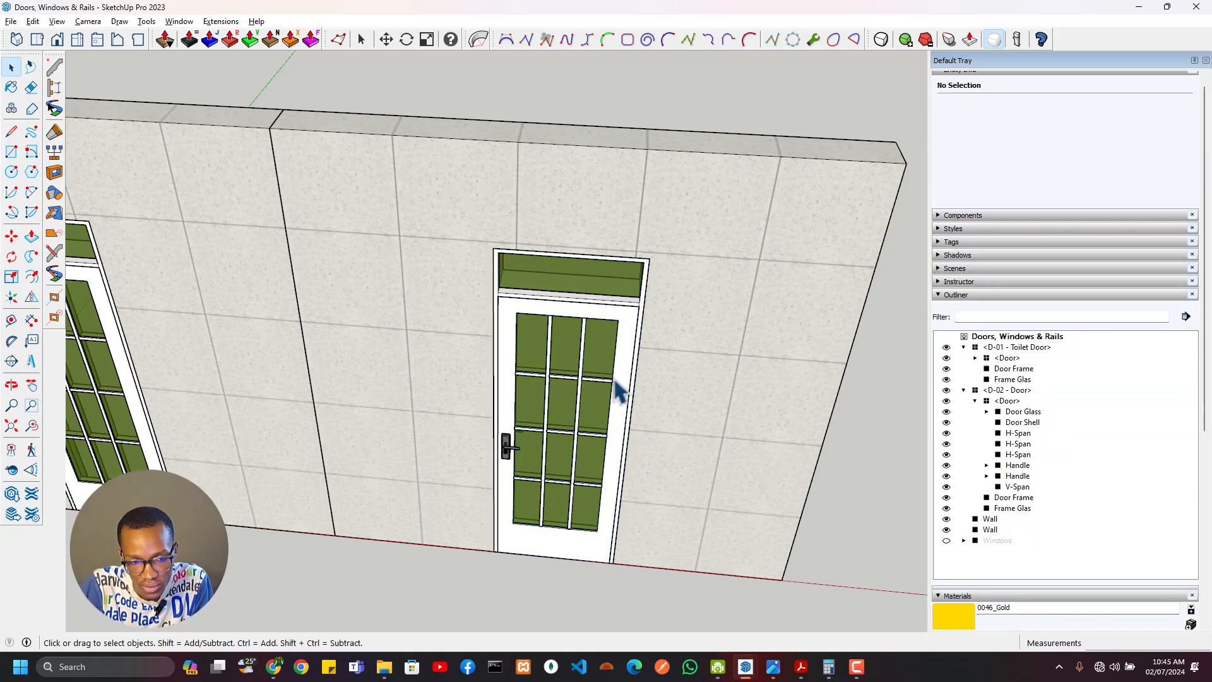
Step: Open the copied Wall for editing, look up the D-02 size in the PDF drawings' door schedule, and return to SketchUp
click(619, 388)
double_click(698, 309)
click(696, 310)
click(662, 251)
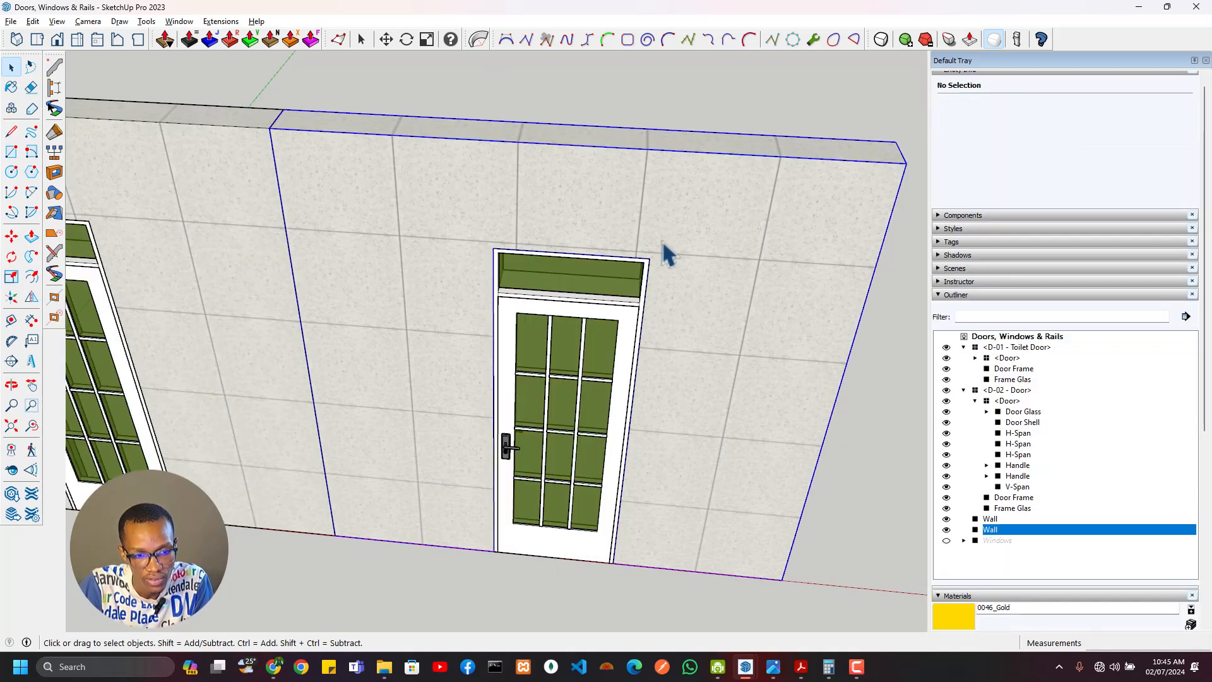
key(t)
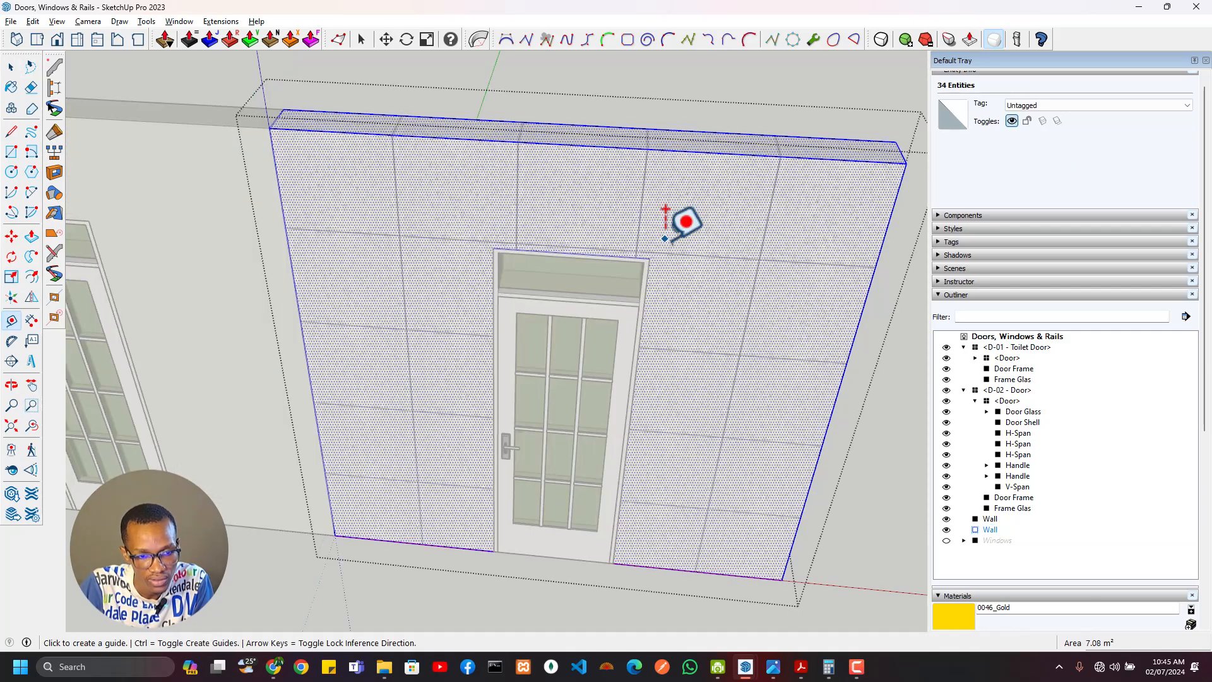
key(alt+Tab)
scroll(449, 334, down, 5)
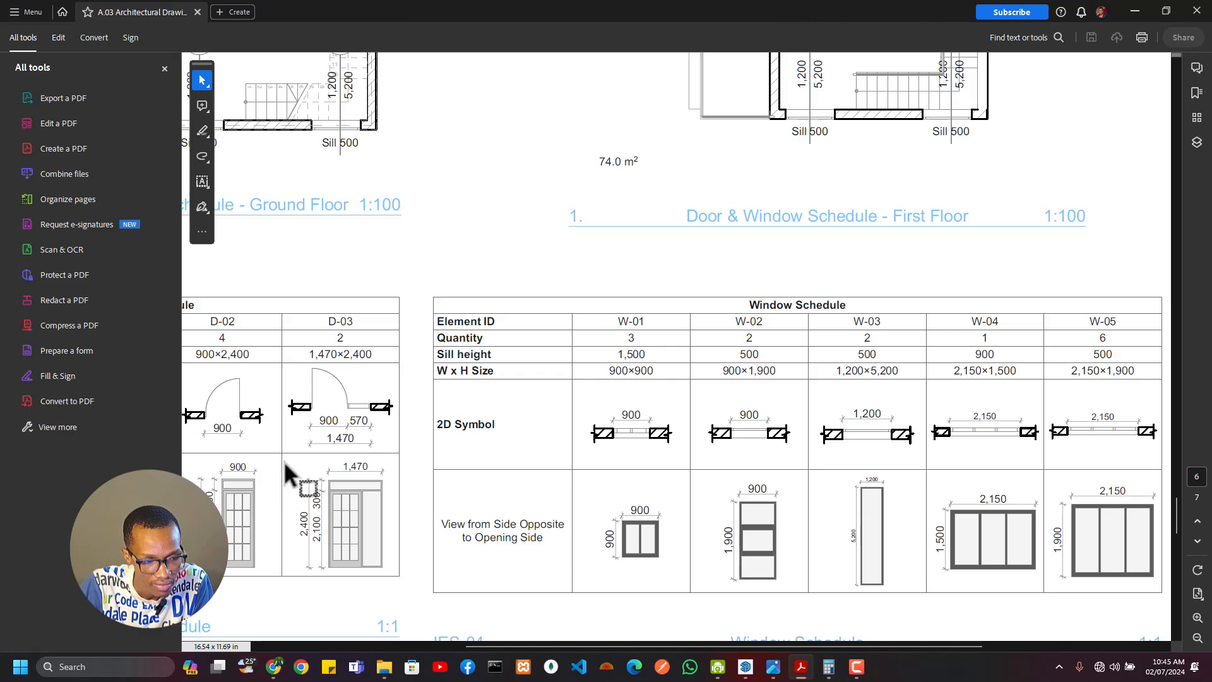
key(alt+Tab)
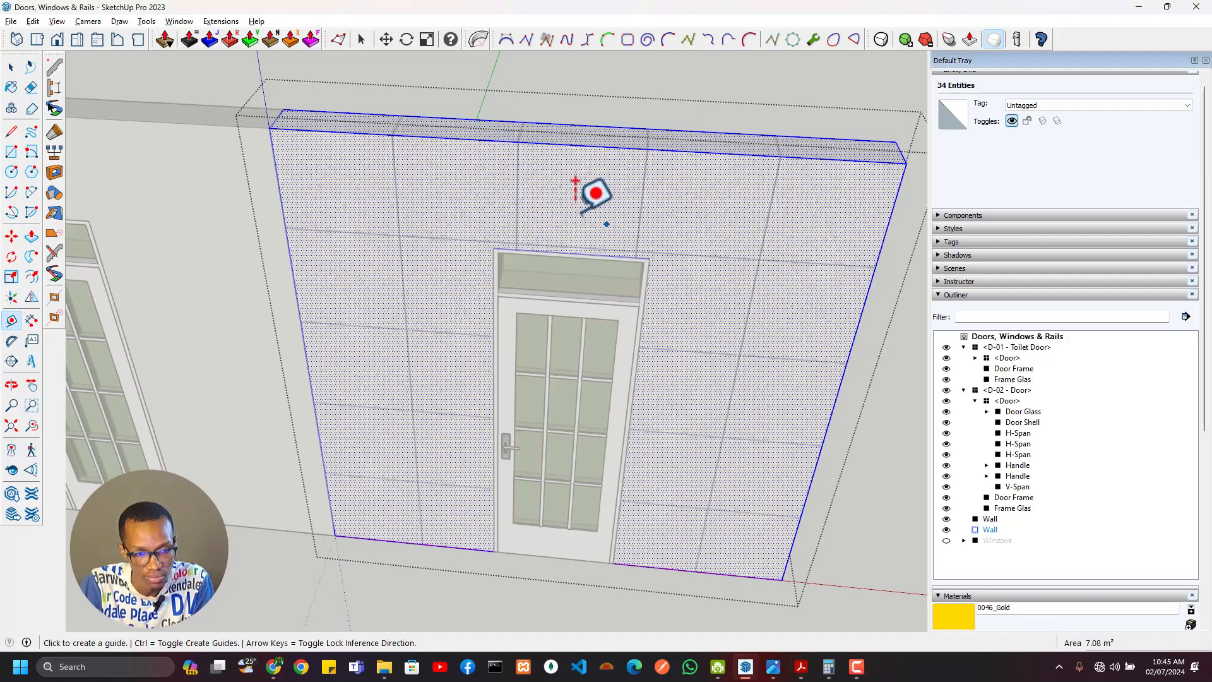
Step: Place a vertical guide 1500 mm from the copied wall's side edge and two more guides 450 mm to either side of it
click(278, 186)
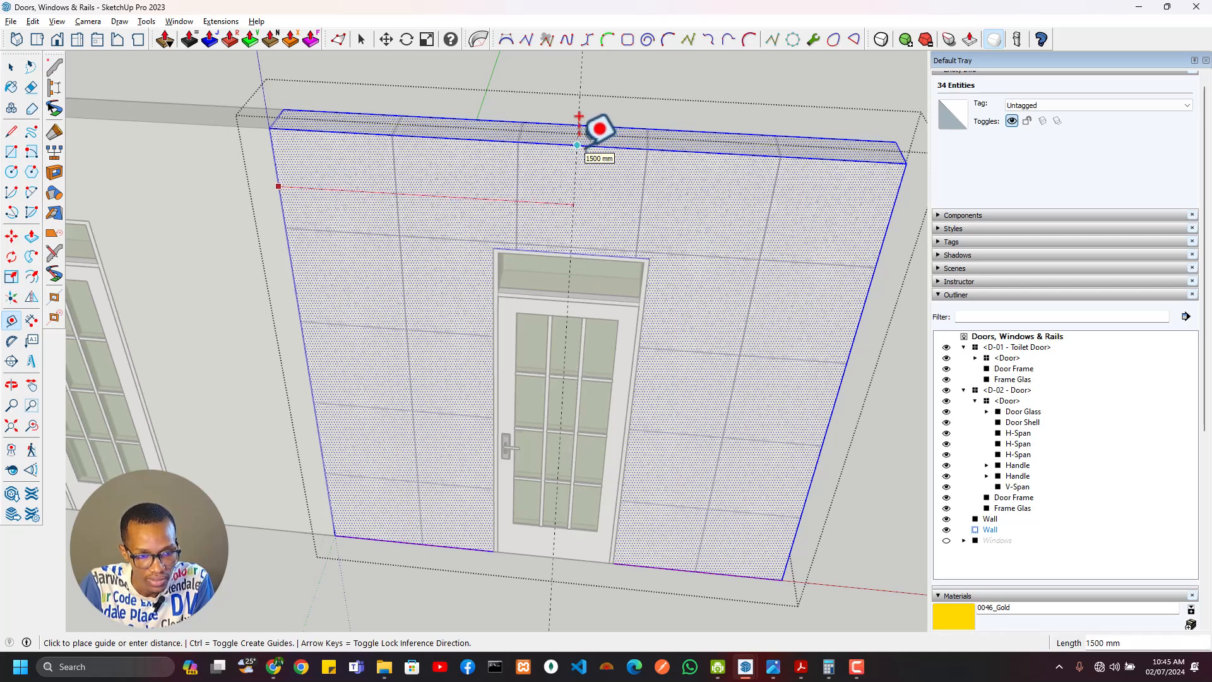
click(577, 145)
click(574, 200)
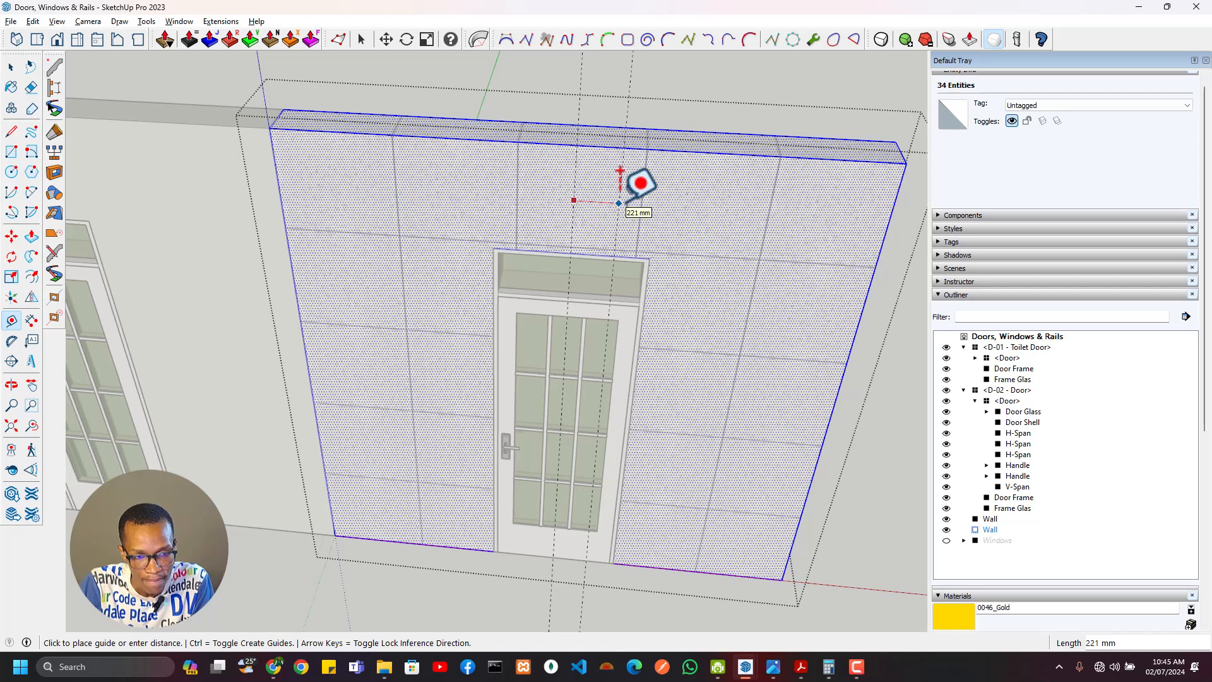
text(450)
key(Return)
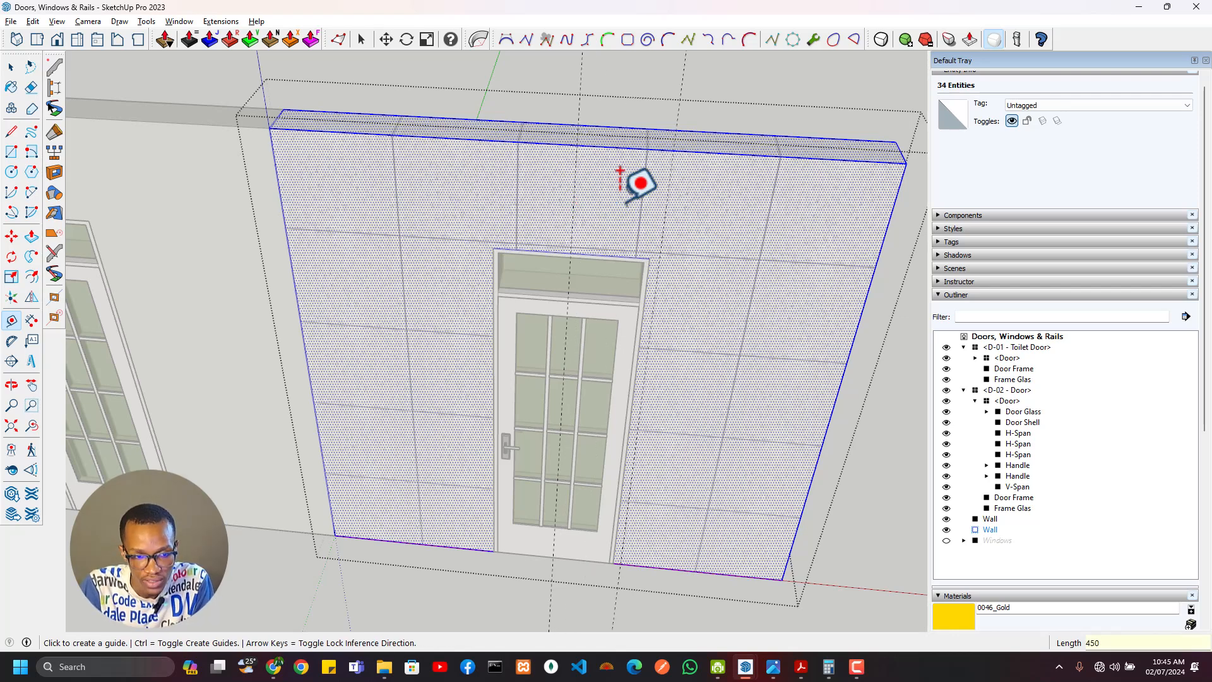
click(574, 195)
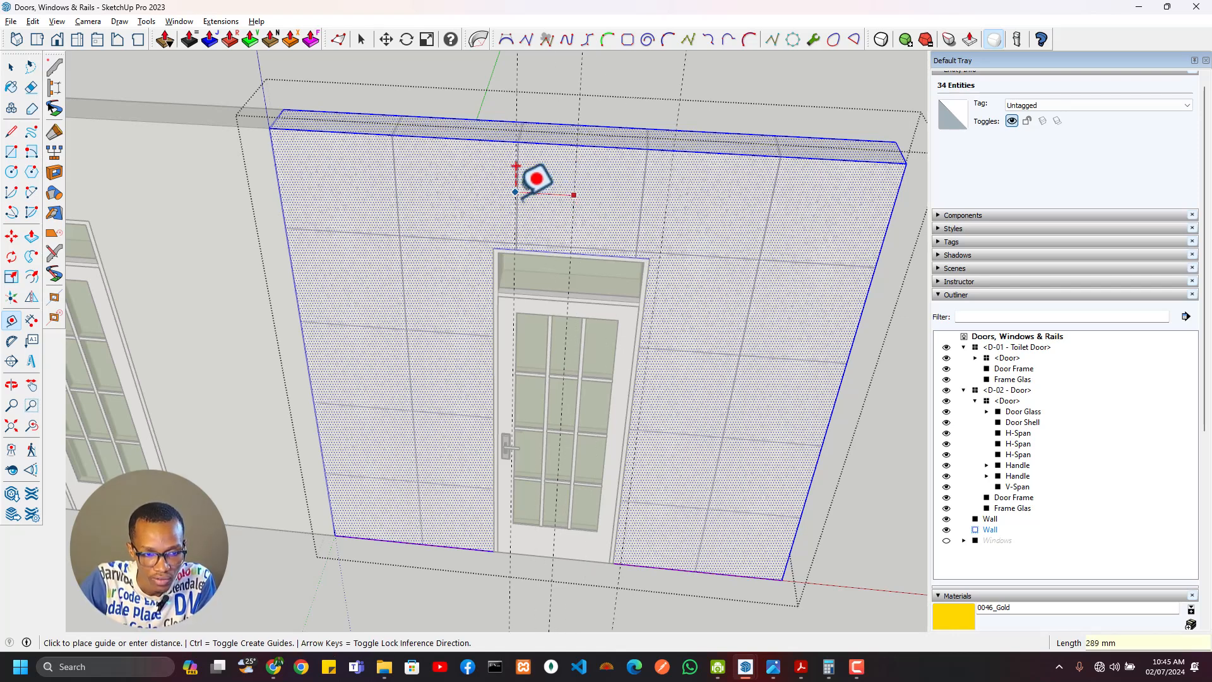
text(450)
key(Return)
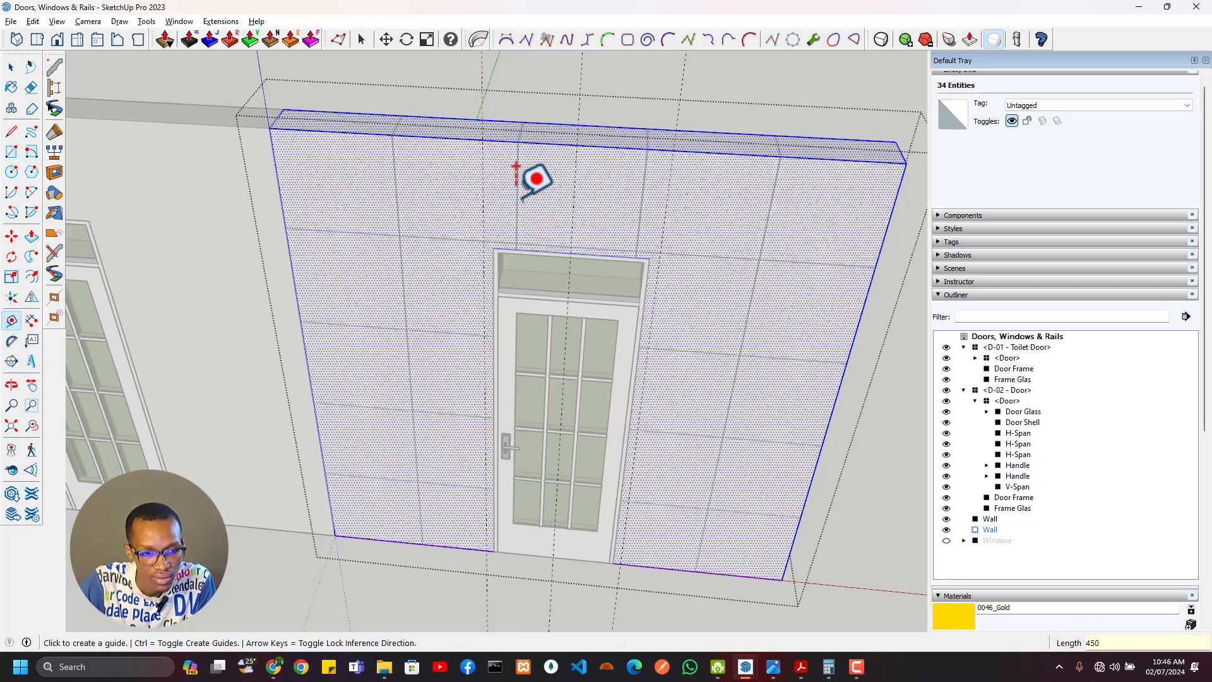
Step: Place a horizontal guide along the top edge of the door opening in the copied wall
key(r)
scroll(657, 253, up, 3)
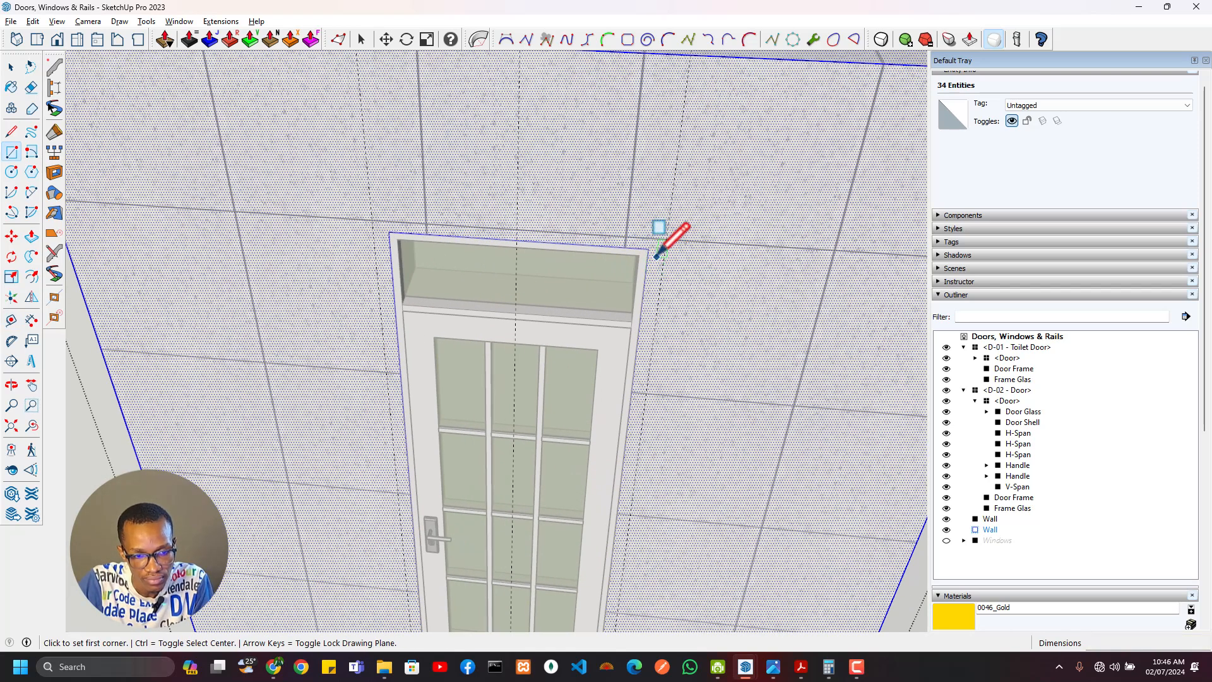
key(t)
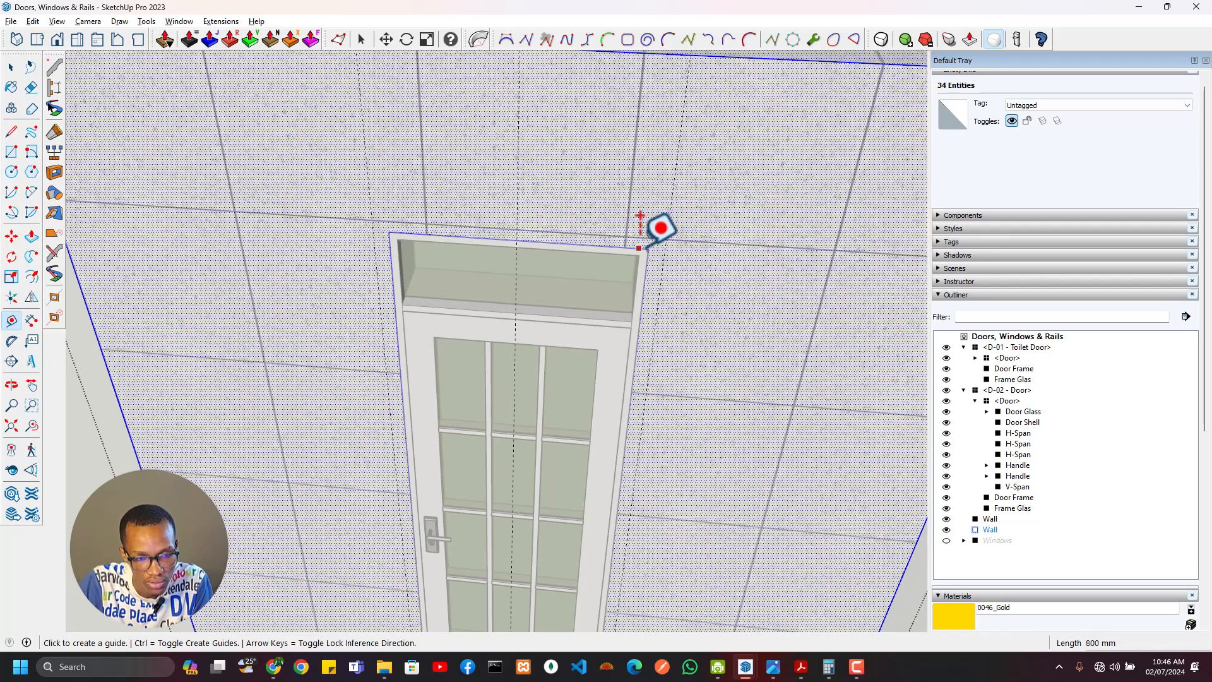
click(657, 249)
text(800)
key(Return)
Step: Draw a 2400 × 900 mm rectangle between the guides over the doorway and erase its bottom edge across the opening
key(r)
click(663, 251)
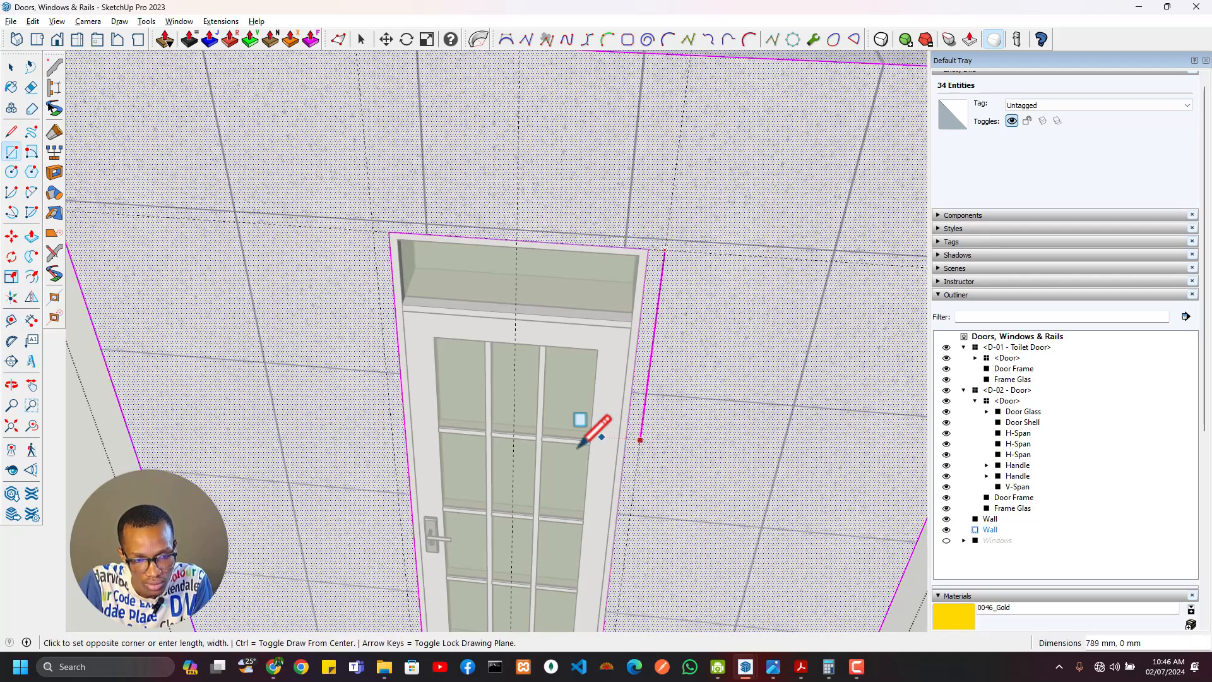
shift+middle_drag(574, 438, 650, 166)
click(488, 446)
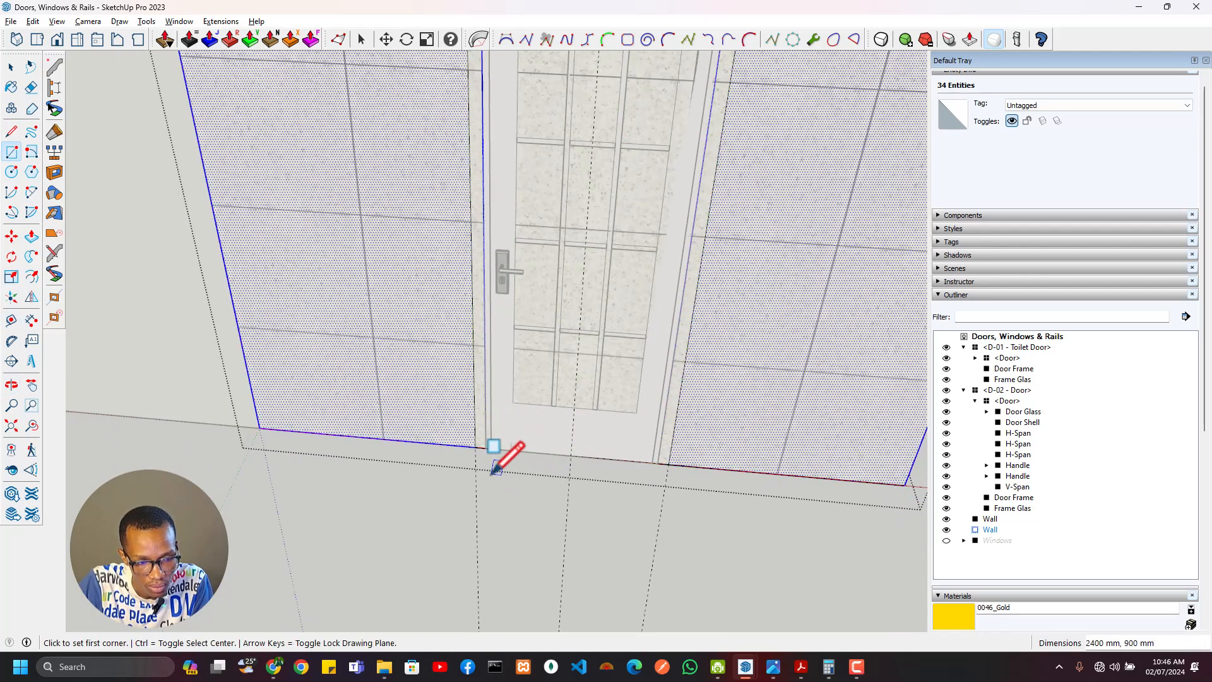
key(p)
key(e)
drag(537, 444, 549, 485)
Step: Push the narrow strips on both sides of the doorway 225 mm through the wall to widen the opening, and close the Wall group
key(p)
click(483, 423)
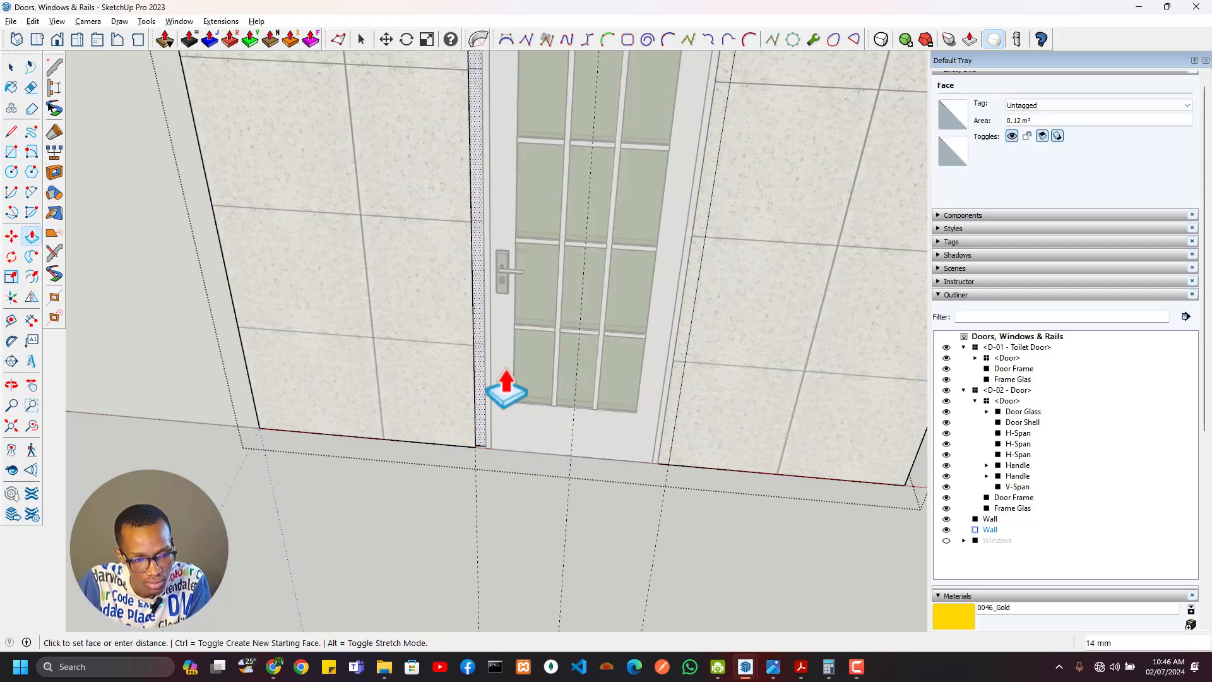
middle_drag(290, 303, 341, 324)
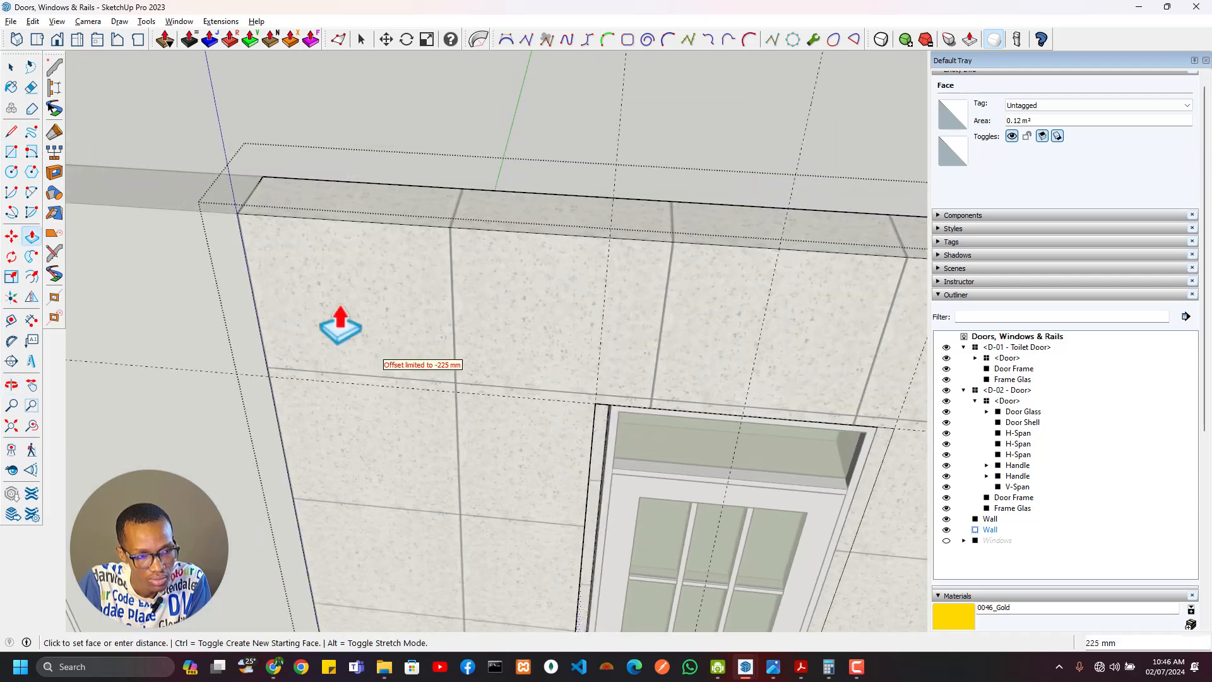
click(267, 178)
shift+middle_drag(698, 516, 586, 383)
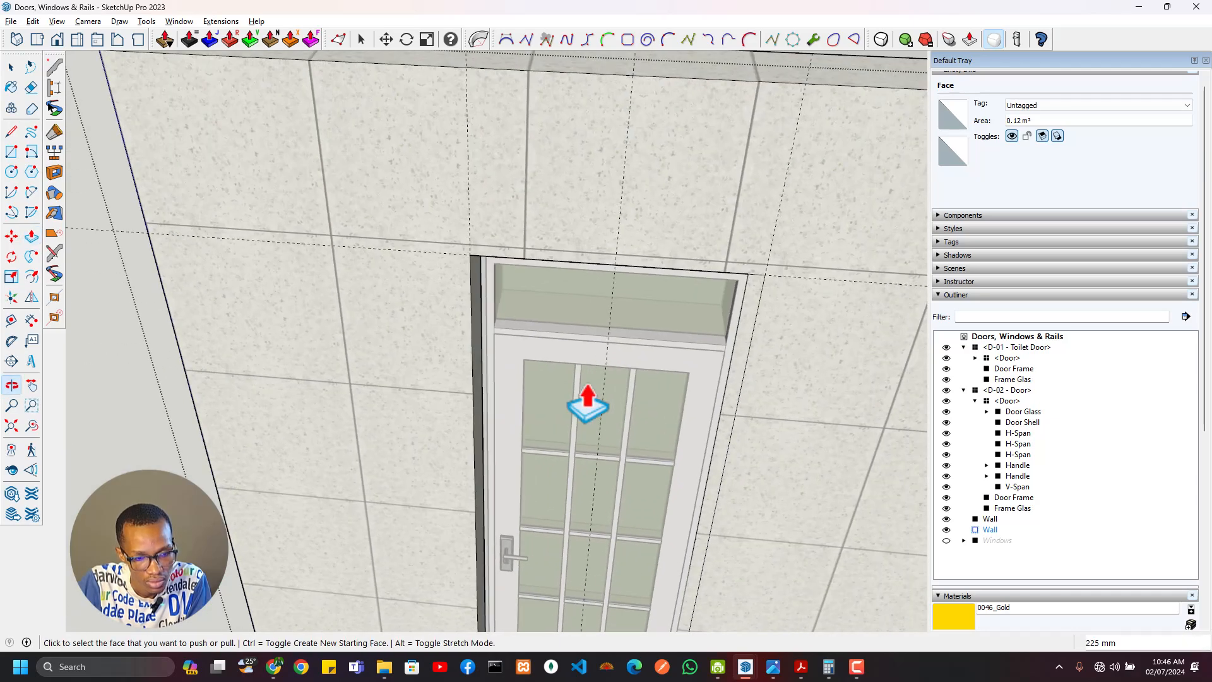
click(751, 333)
click(752, 334)
key(space)
click(706, 420)
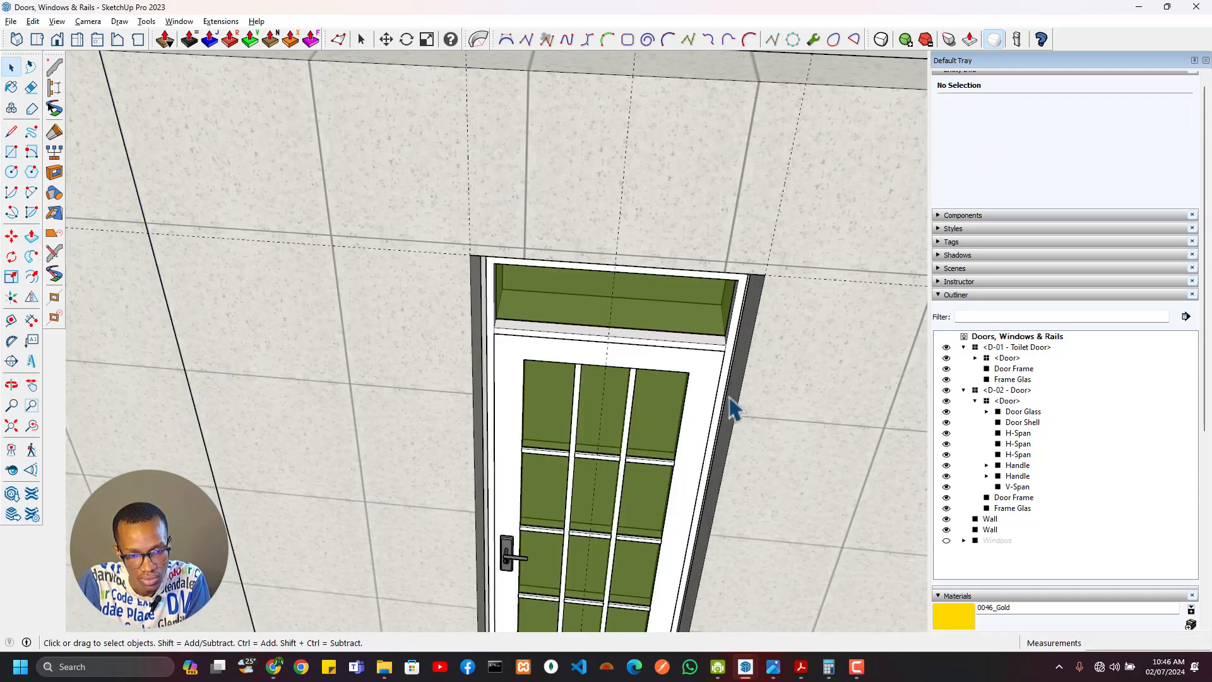
Step: Open the D-02 - Door component and its Door Frame group for editing
scroll(728, 402, up, 4)
middle_drag(728, 403, 643, 299)
scroll(643, 309, down, 3)
double_click(658, 350)
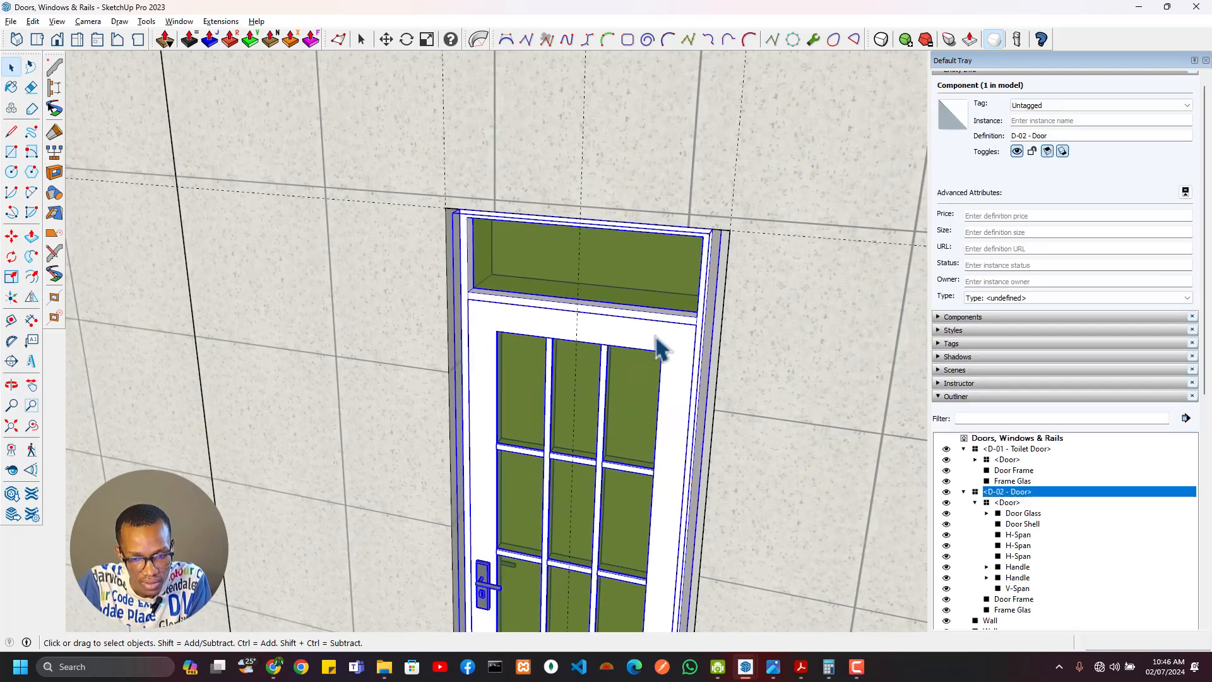
click(654, 361)
scroll(670, 405, down, 2)
shift+middle_drag(670, 405, 523, 344)
scroll(676, 309, up, 3)
click(681, 300)
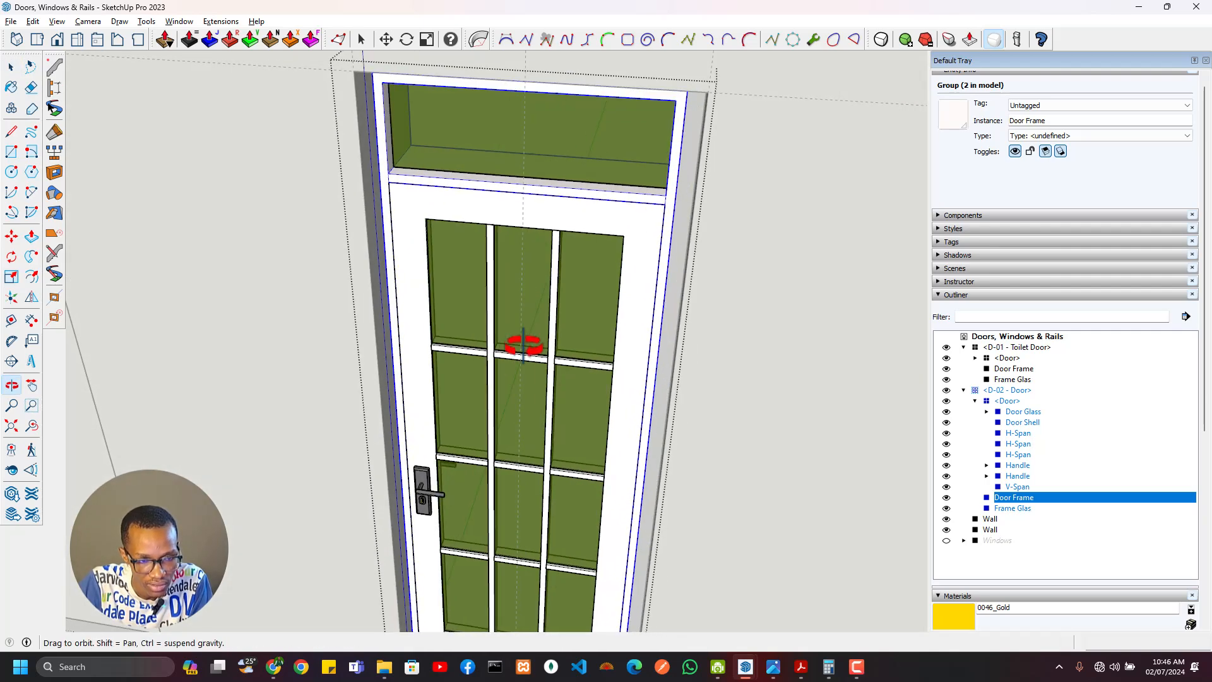
middle_drag(666, 311, 662, 218)
double_click(648, 232)
Step: Move the three side faces of the Door Frame's jamb opposite the handle outward to the edge of the widened opening
key(ctrl+a)
click(602, 279)
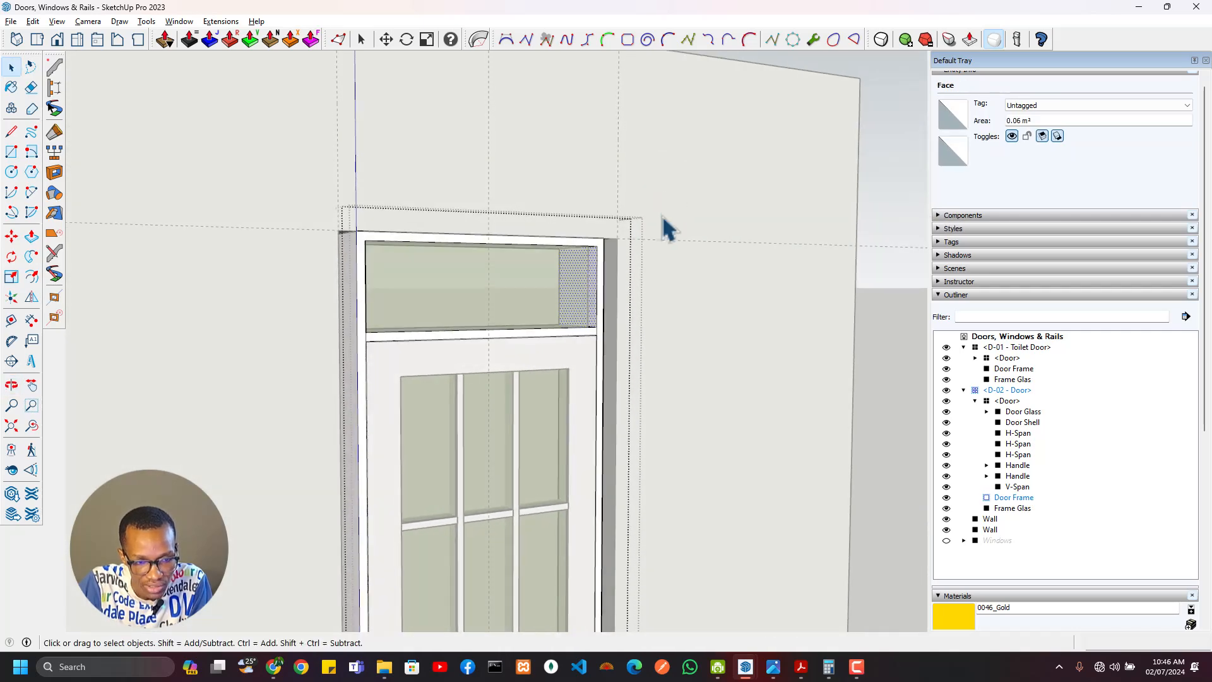
shift+click(589, 394)
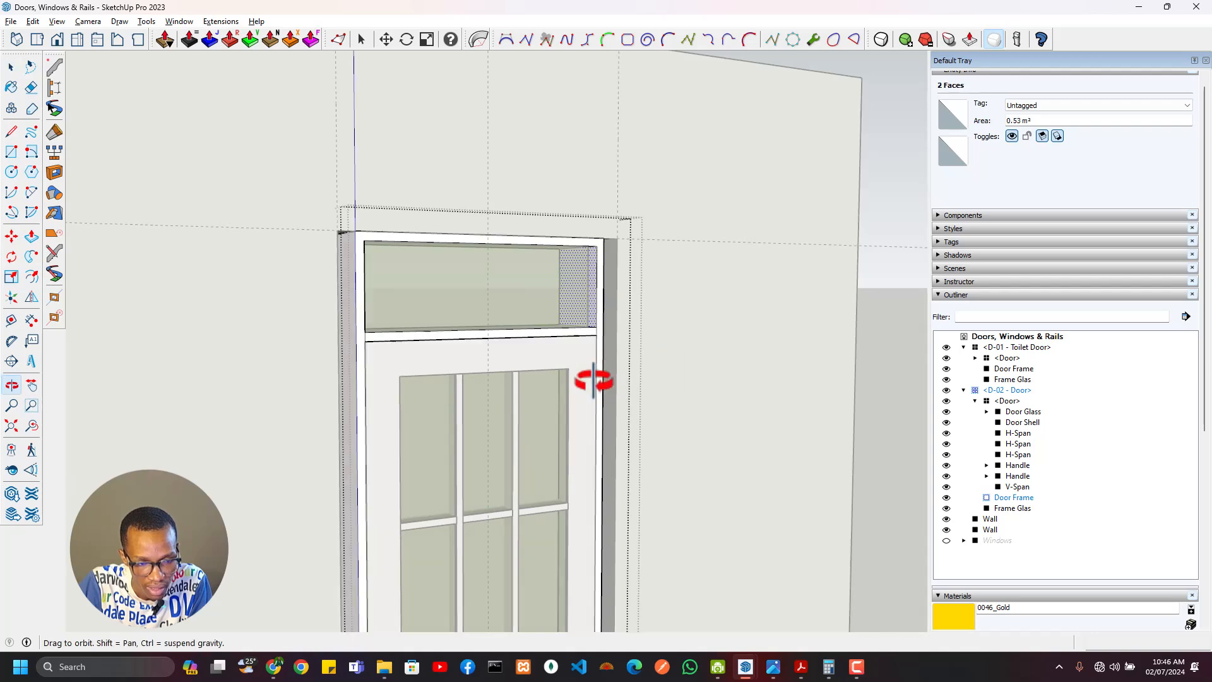
middle_drag(588, 379, 523, 403)
shift+click(557, 407)
middle_drag(538, 490, 463, 506)
middle_drag(343, 416, 638, 335)
key(m)
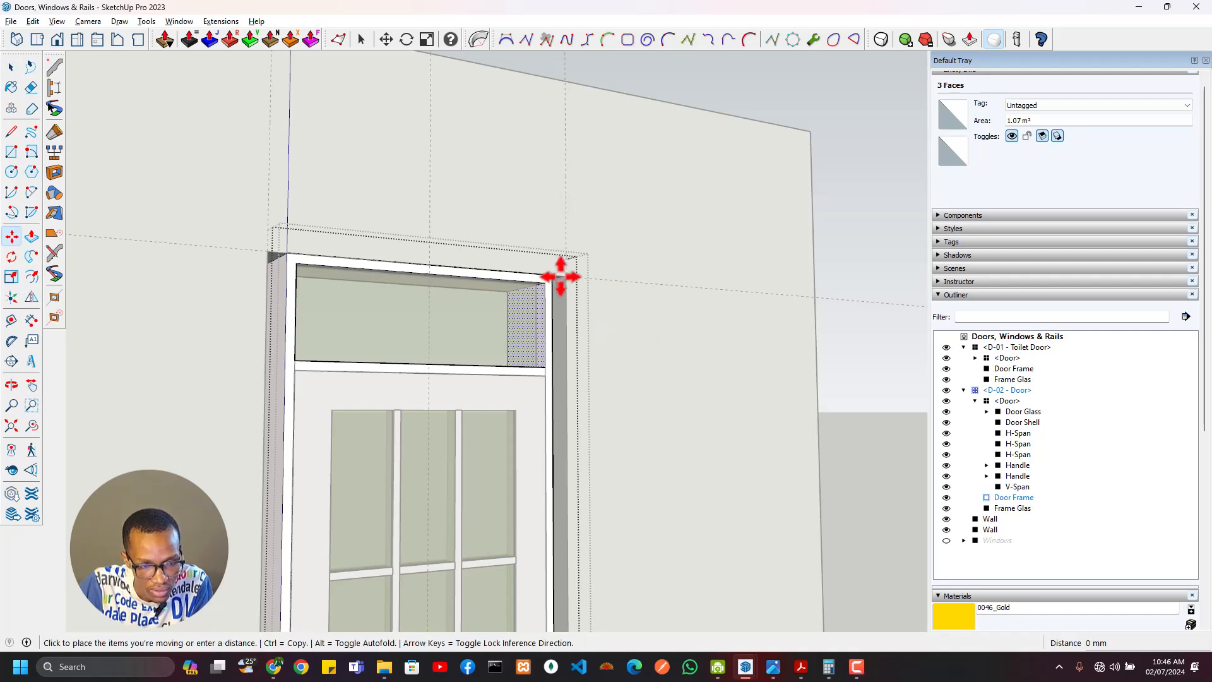
scroll(589, 472, down, 3)
middle_drag(588, 472, 634, 274)
key(space)
Step: Move the three side faces of the Door Frame's handle-side jamb outward 50 mm to the edge of the widened opening
scroll(631, 270, up, 3)
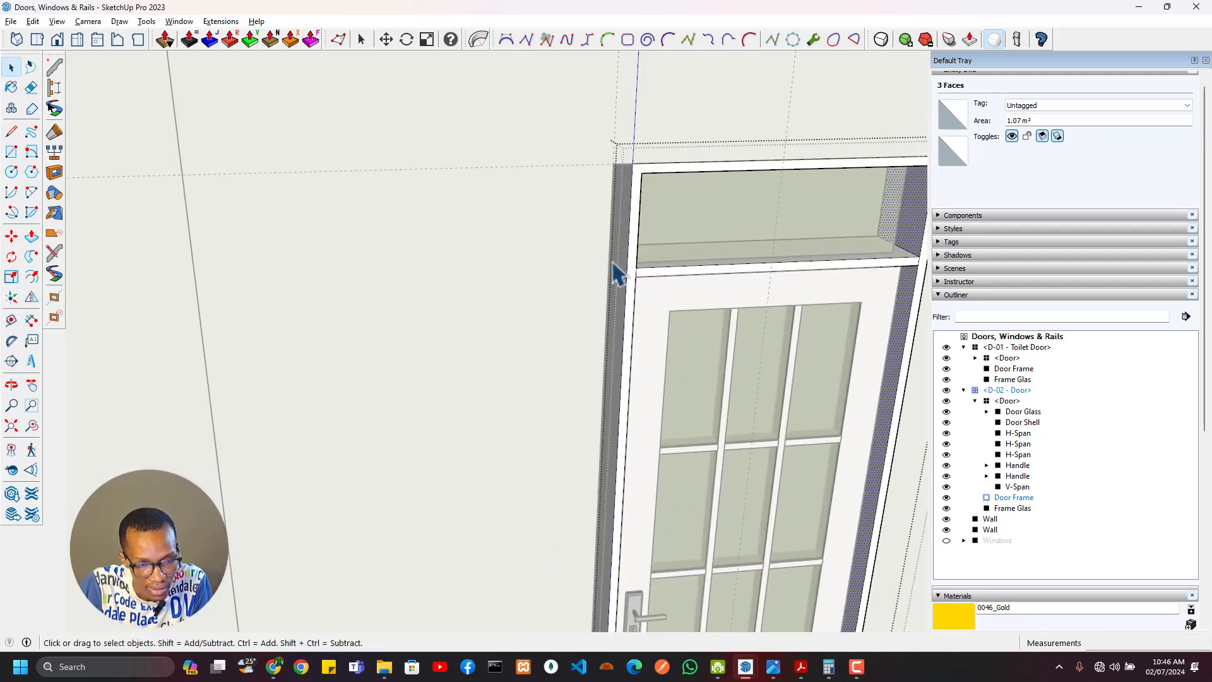
click(637, 262)
middle_drag(693, 229, 404, 257)
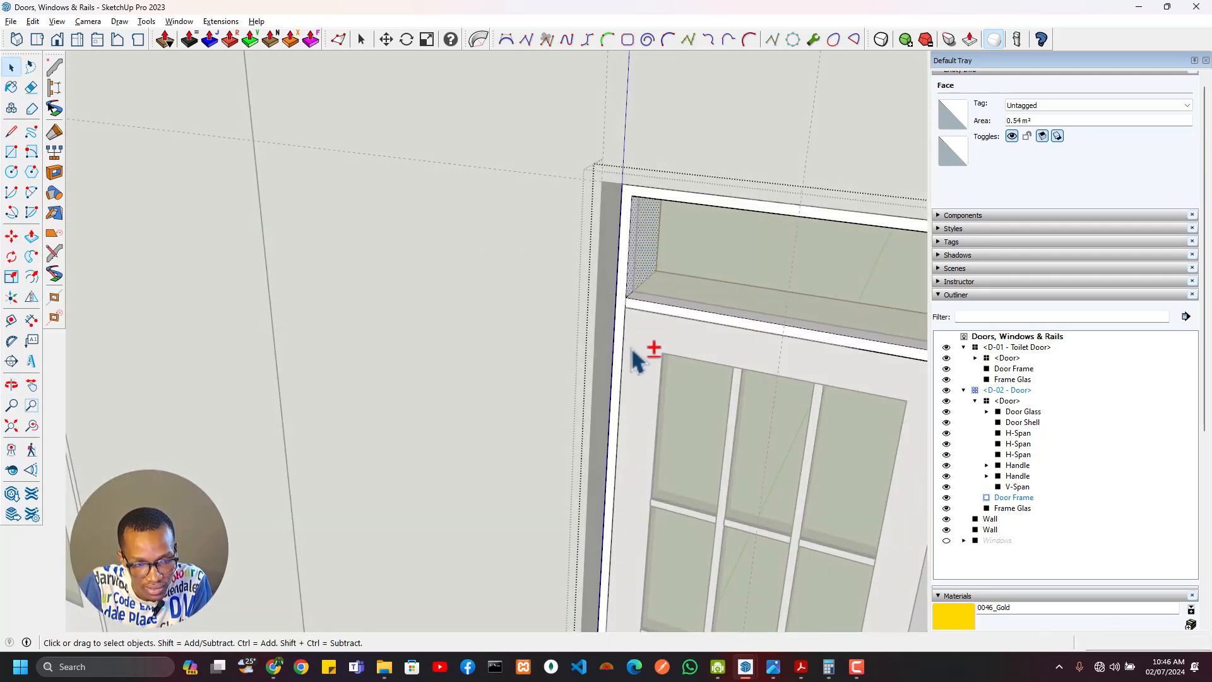
key(m)
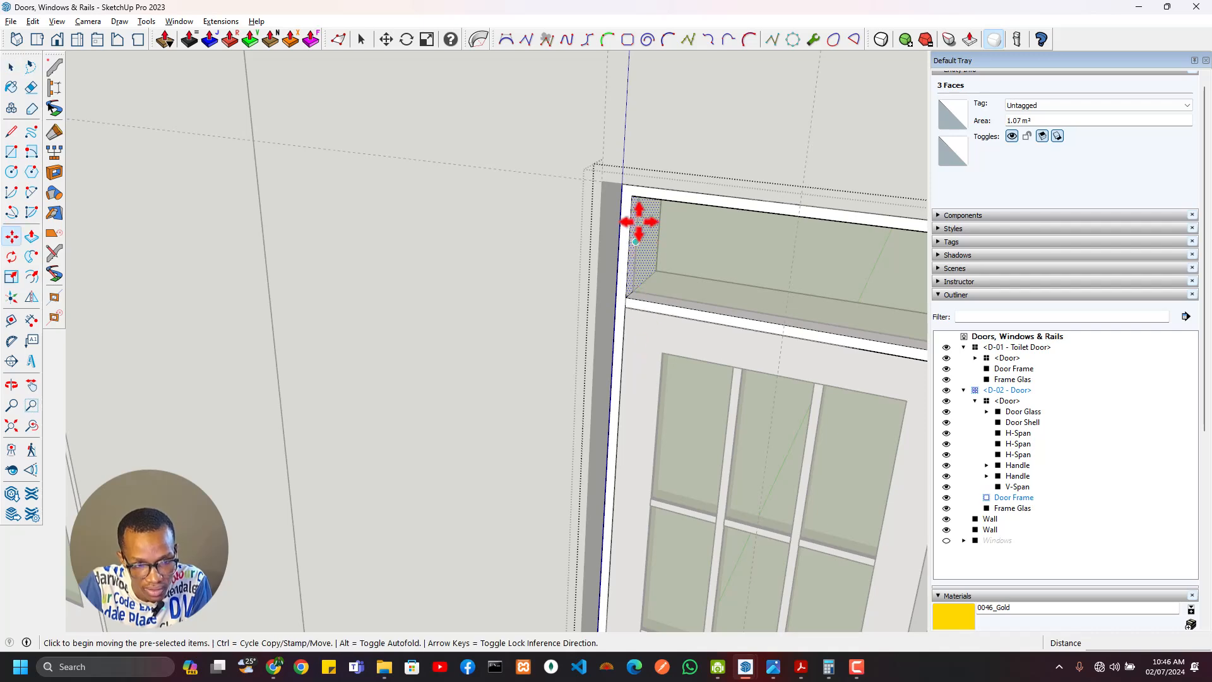
click(624, 191)
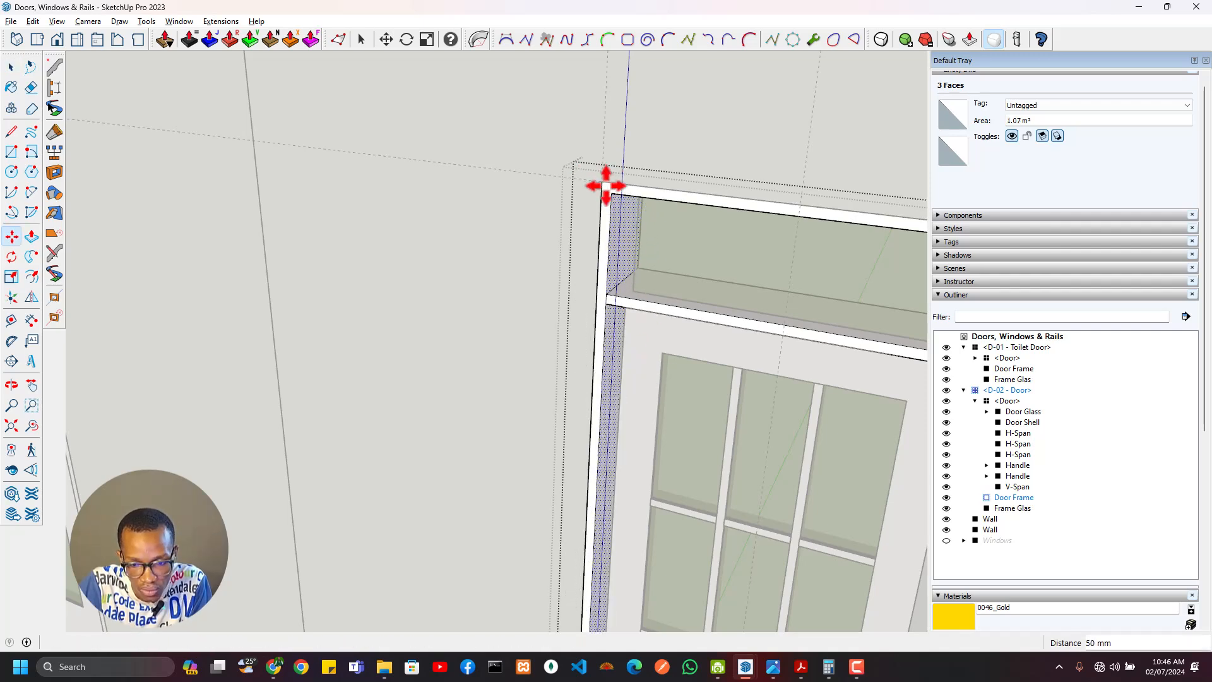
scroll(682, 397, down, 3)
middle_drag(682, 397, 662, 342)
key(space)
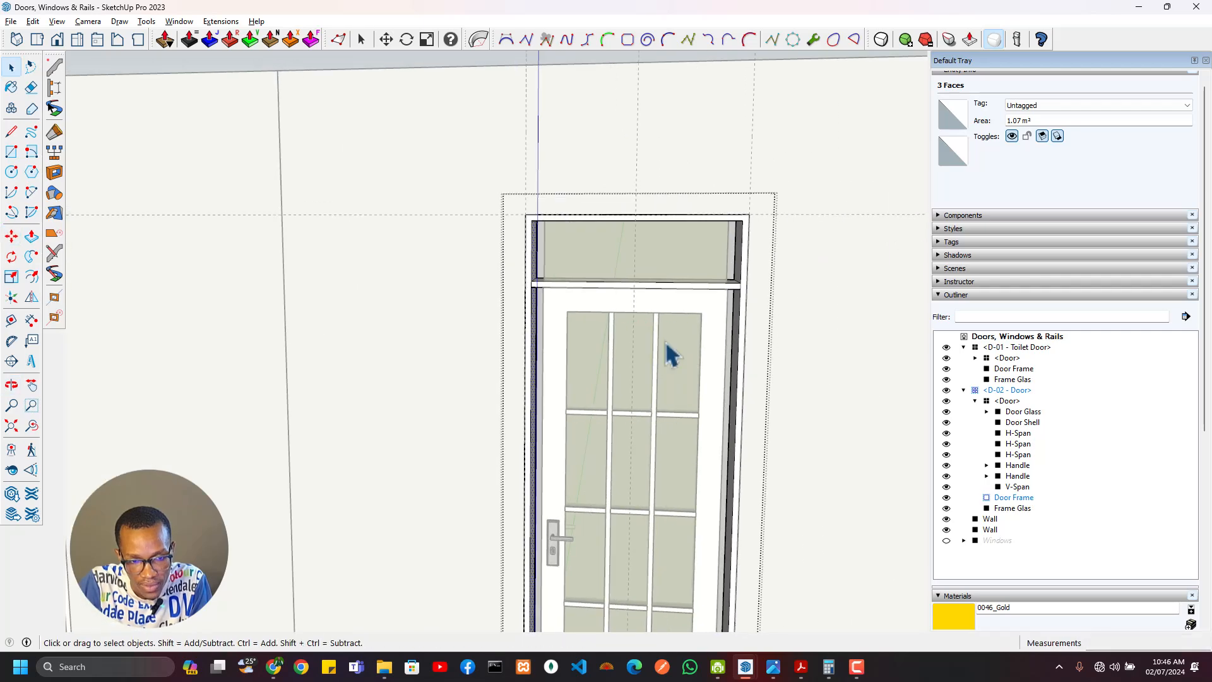
Step: Close the Door Frame group and scale the Frame Glas above the door outward to meet the handle-side jamb
key(Escape)
scroll(625, 321, up, 2)
click(534, 236)
double_click(542, 235)
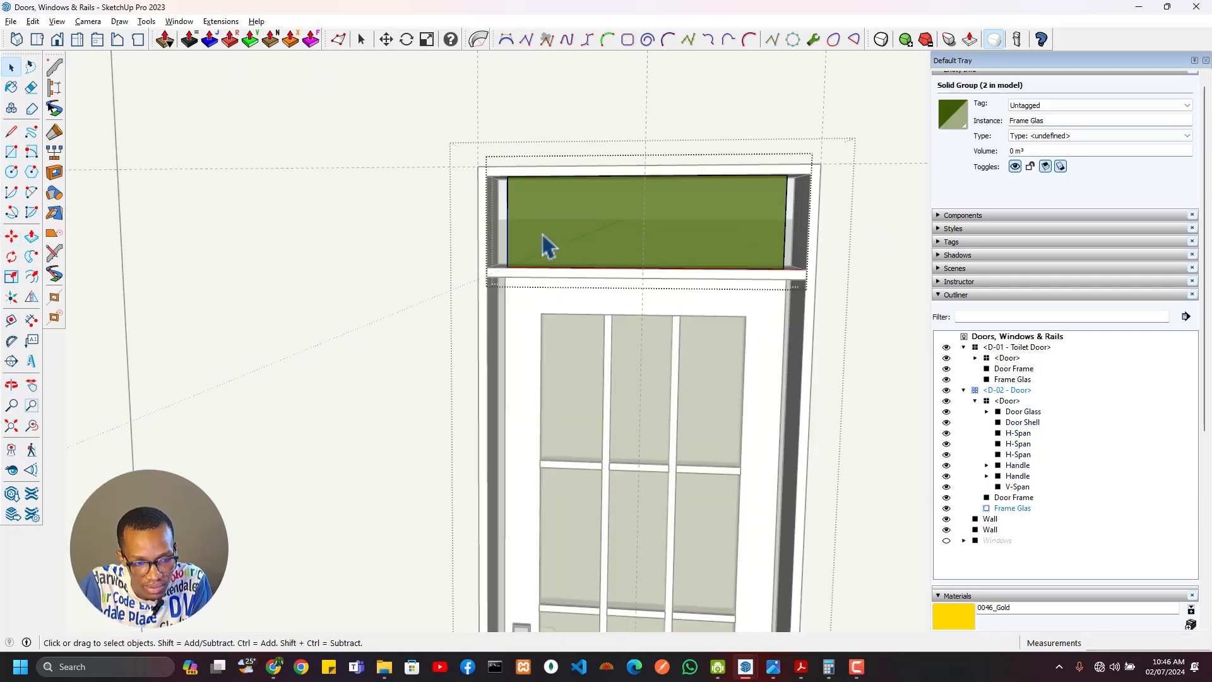
scroll(541, 235, up, 3)
middle_drag(541, 236, 577, 326)
click(477, 249)
middle_drag(477, 258, 413, 577)
click(603, 292)
middle_drag(468, 477, 692, 486)
key(s)
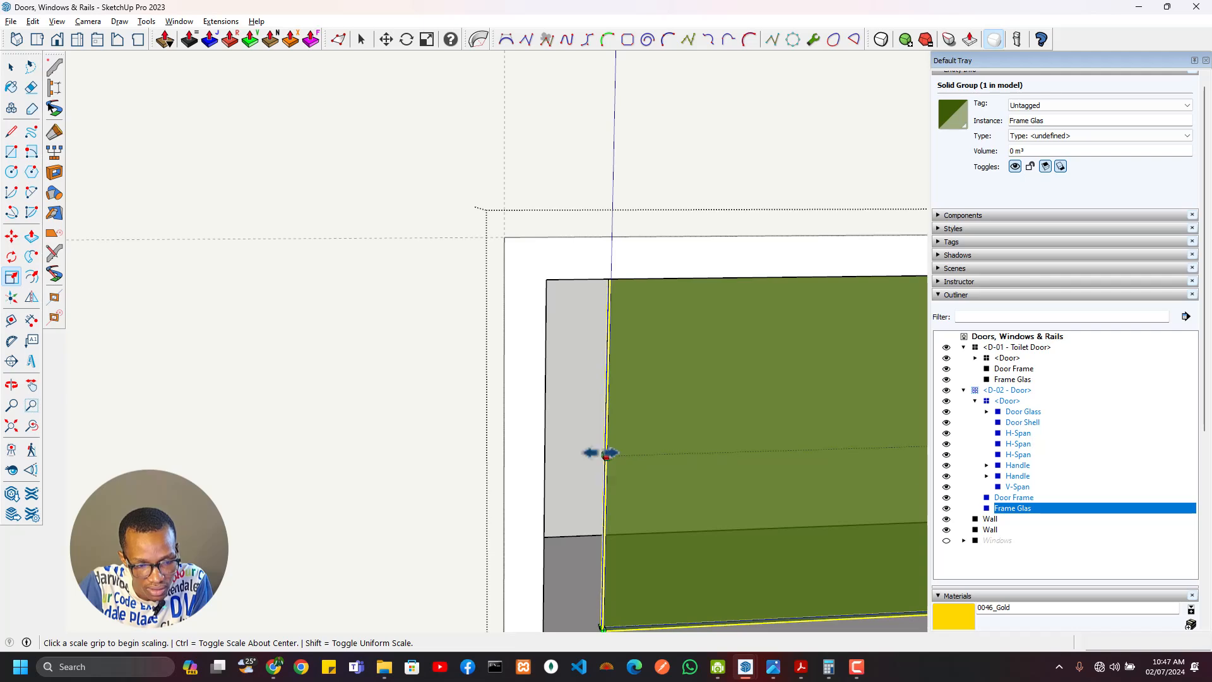
click(589, 453)
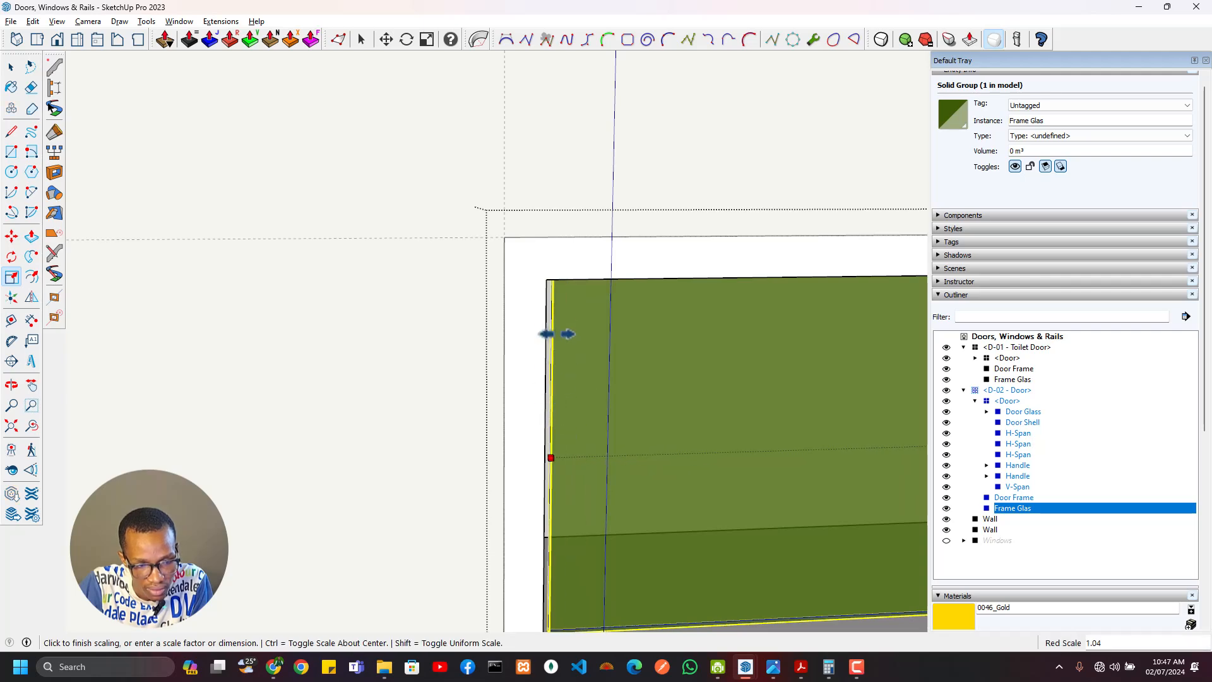
click(553, 280)
middle_drag(595, 324, 674, 356)
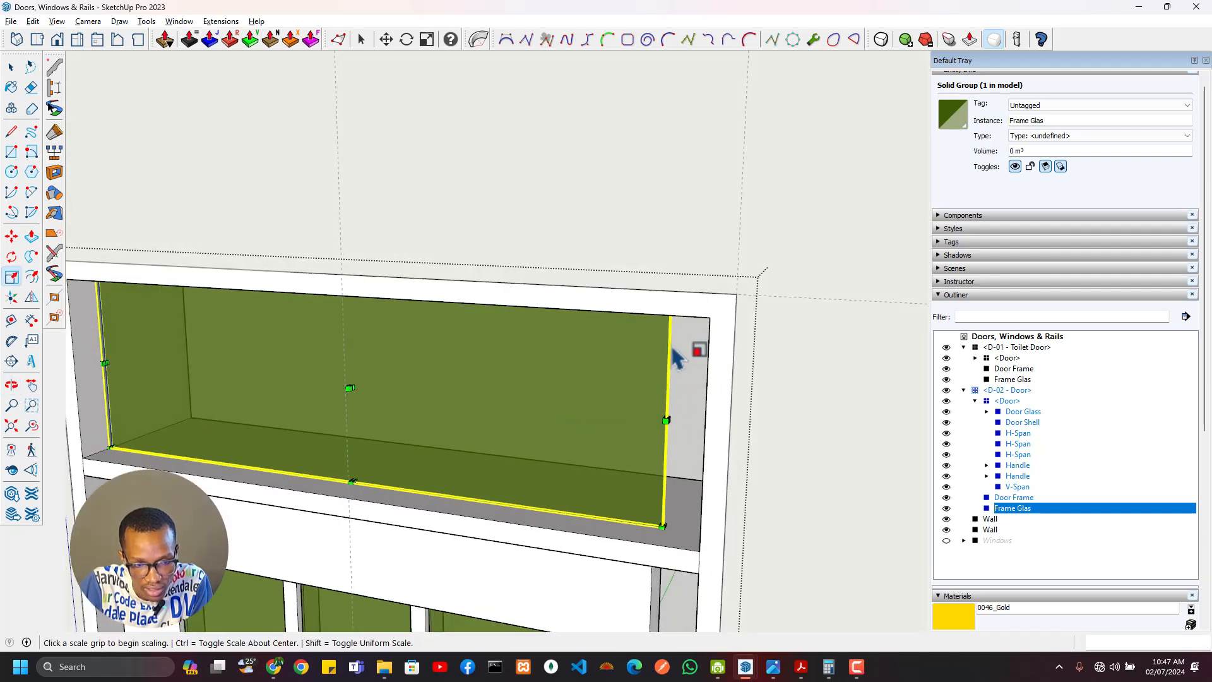
Step: Scale the Frame Glas above the door outward to meet the jamb opposite the handle
scroll(675, 433, up, 4)
click(657, 420)
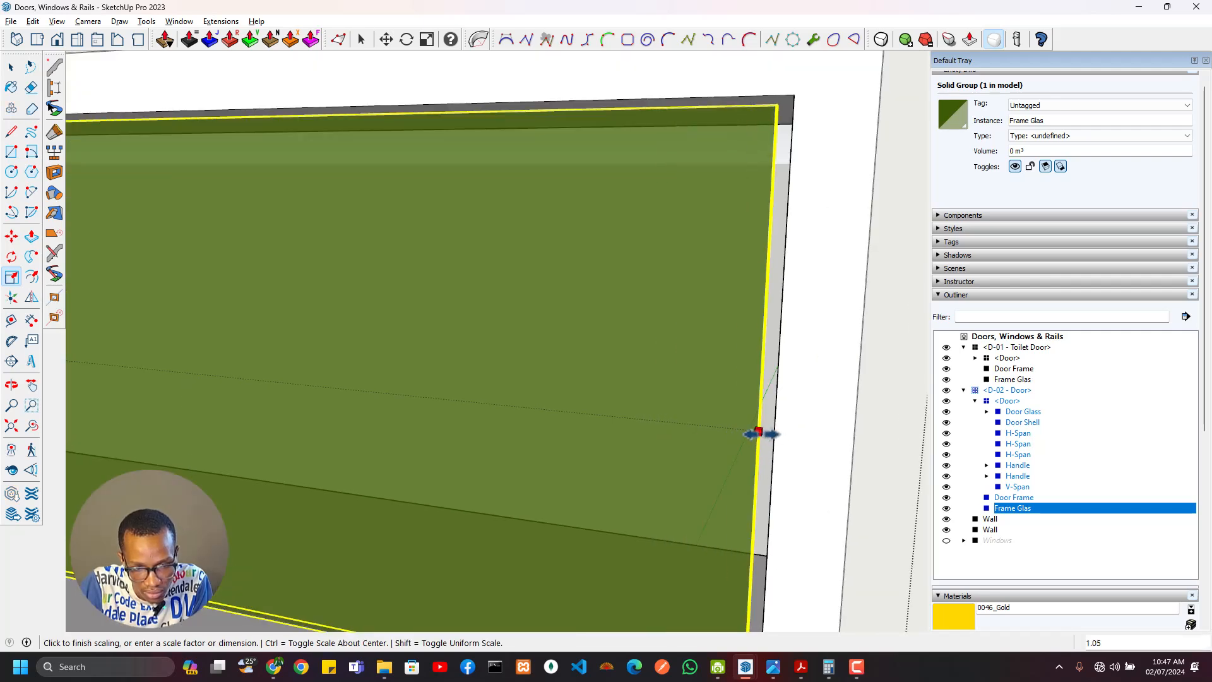
click(774, 446)
scroll(682, 495, down, 10)
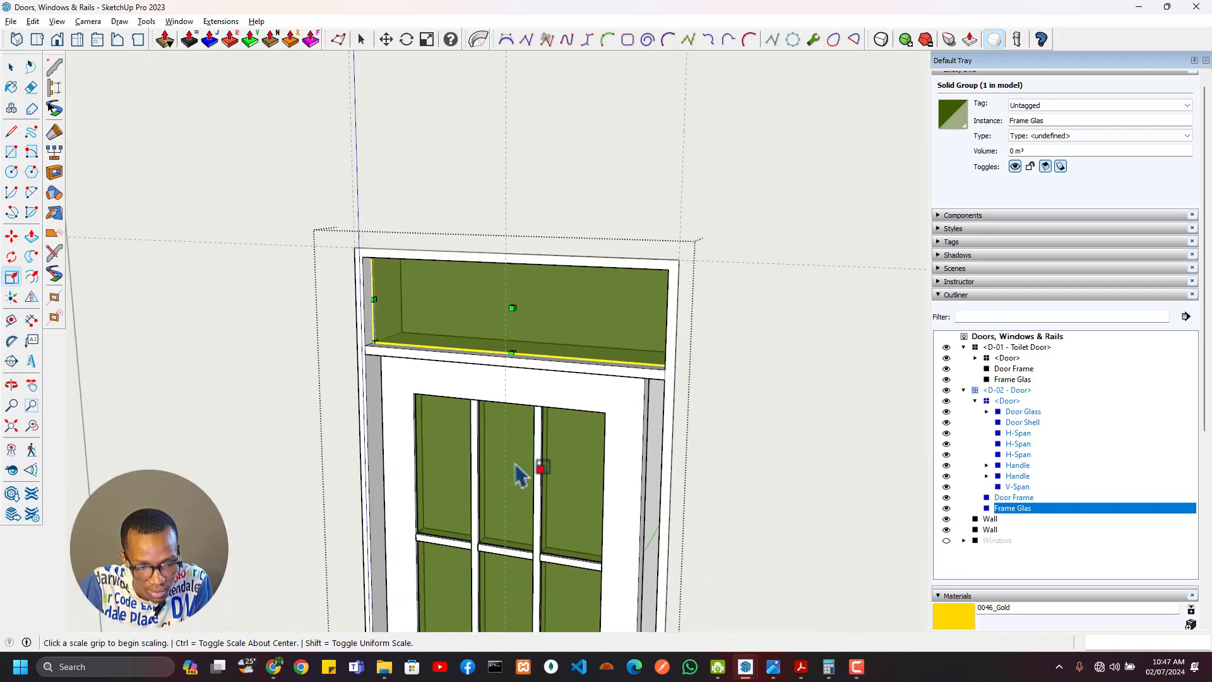
scroll(515, 463, down, 1)
shift+middle_drag(515, 464, 559, 397)
key(space)
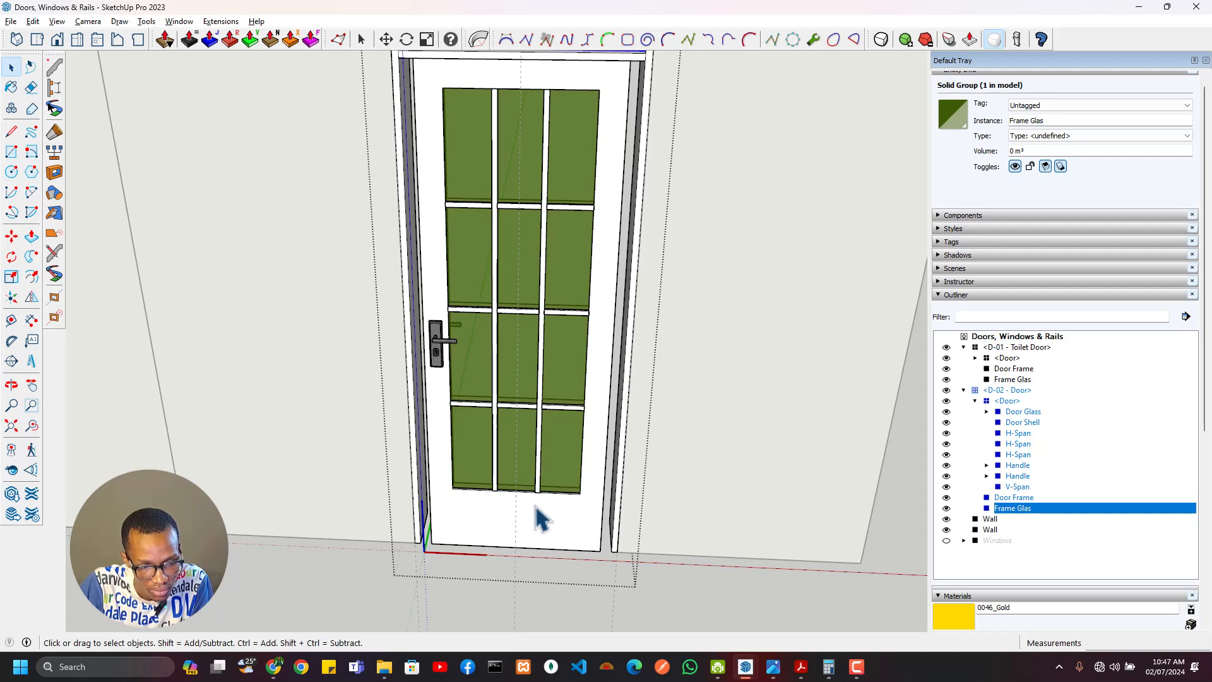
Step: Make the Door component nested inside D-02 - Door unique
click(535, 505)
scroll(534, 507, up, 3)
middle_drag(534, 506, 465, 539)
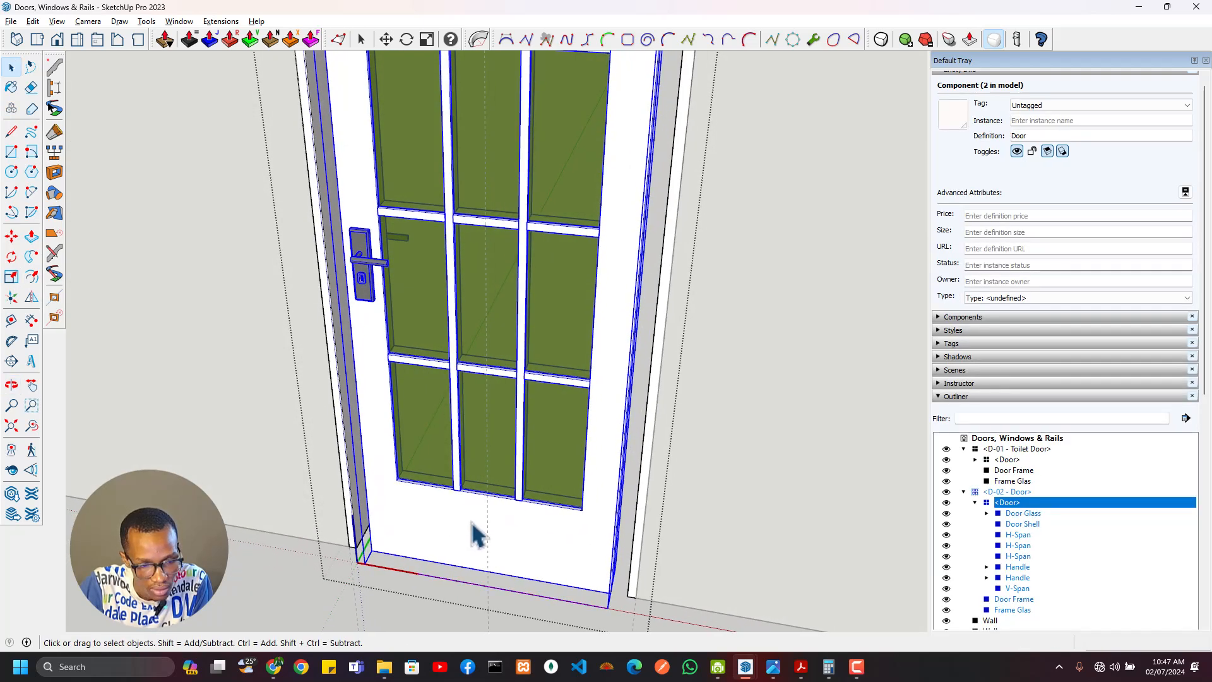
click(976, 503)
scroll(593, 404, down, 3)
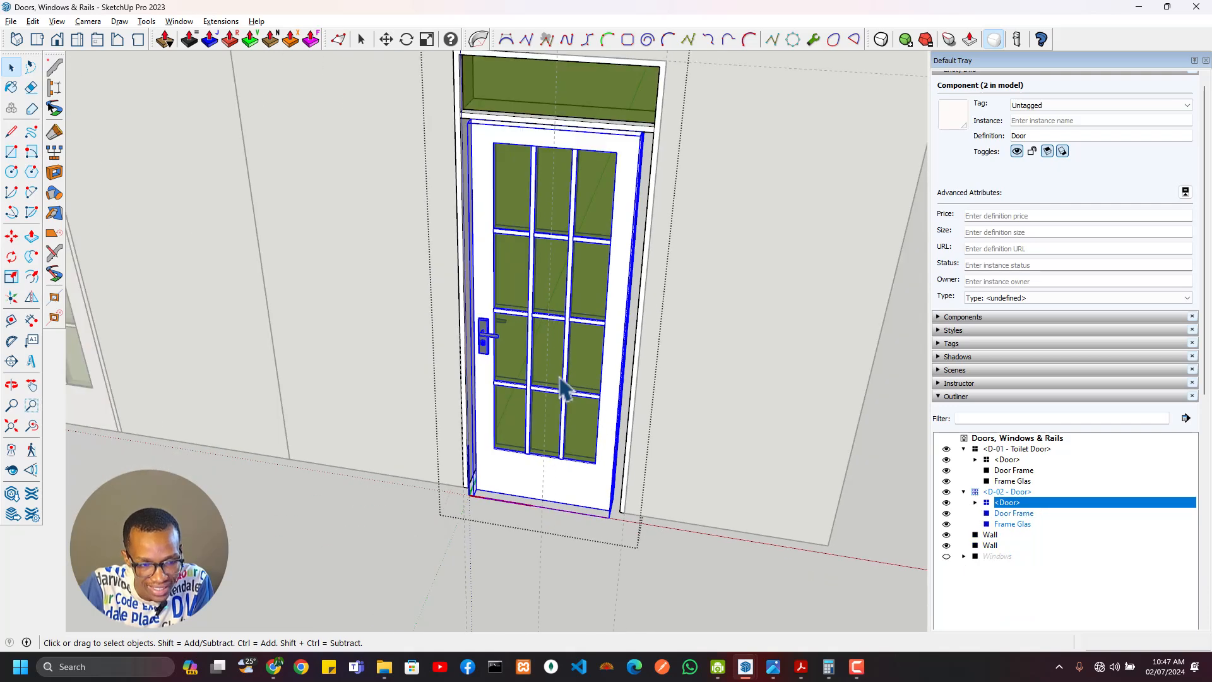
middle_drag(564, 388, 669, 457)
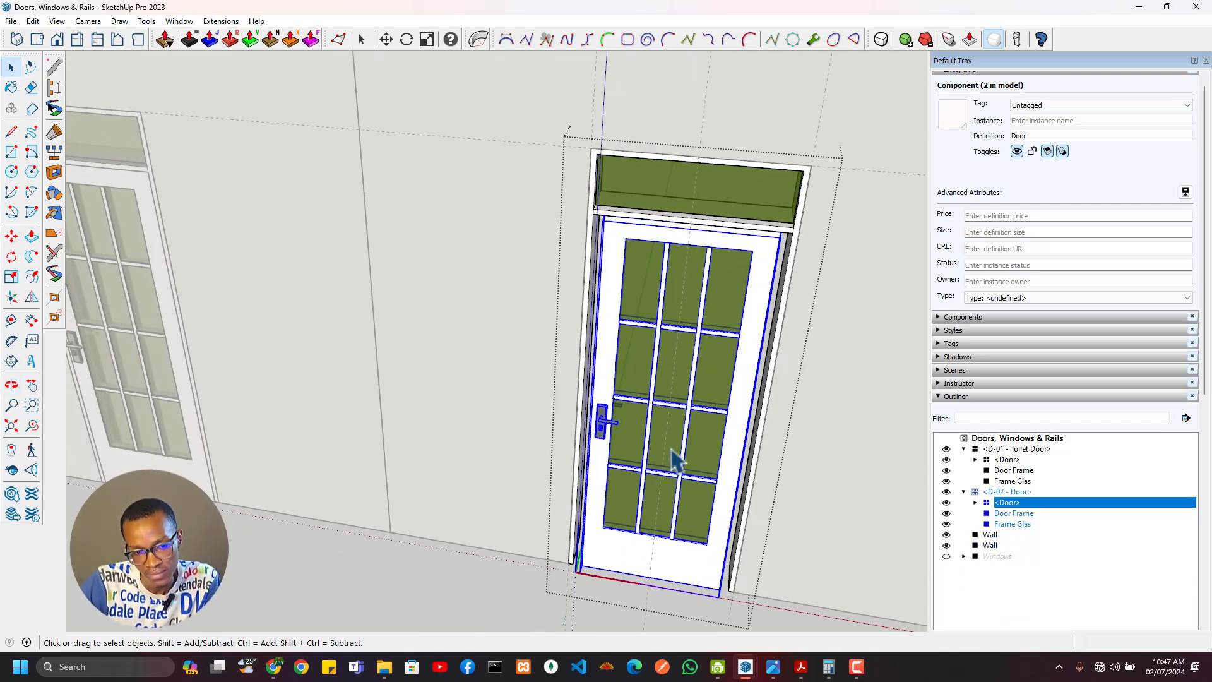
scroll(674, 452, down, 3)
scroll(740, 439, up, 2)
middle_drag(740, 439, 586, 460)
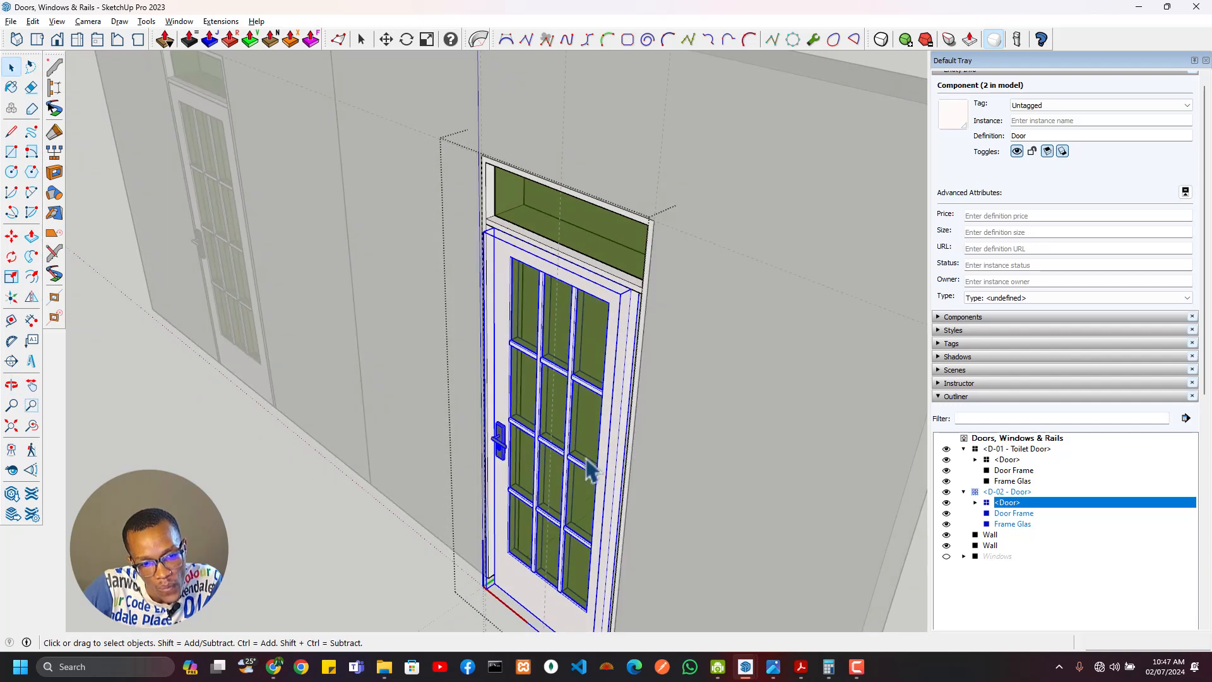
right_click(600, 440)
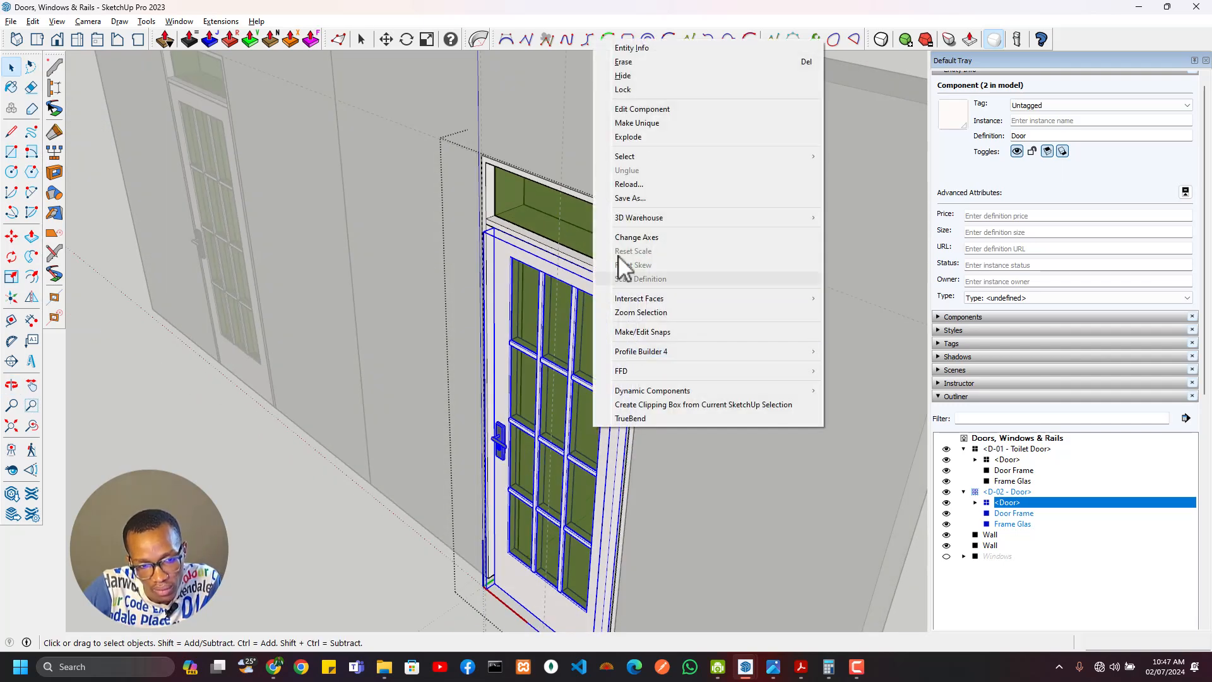
click(651, 123)
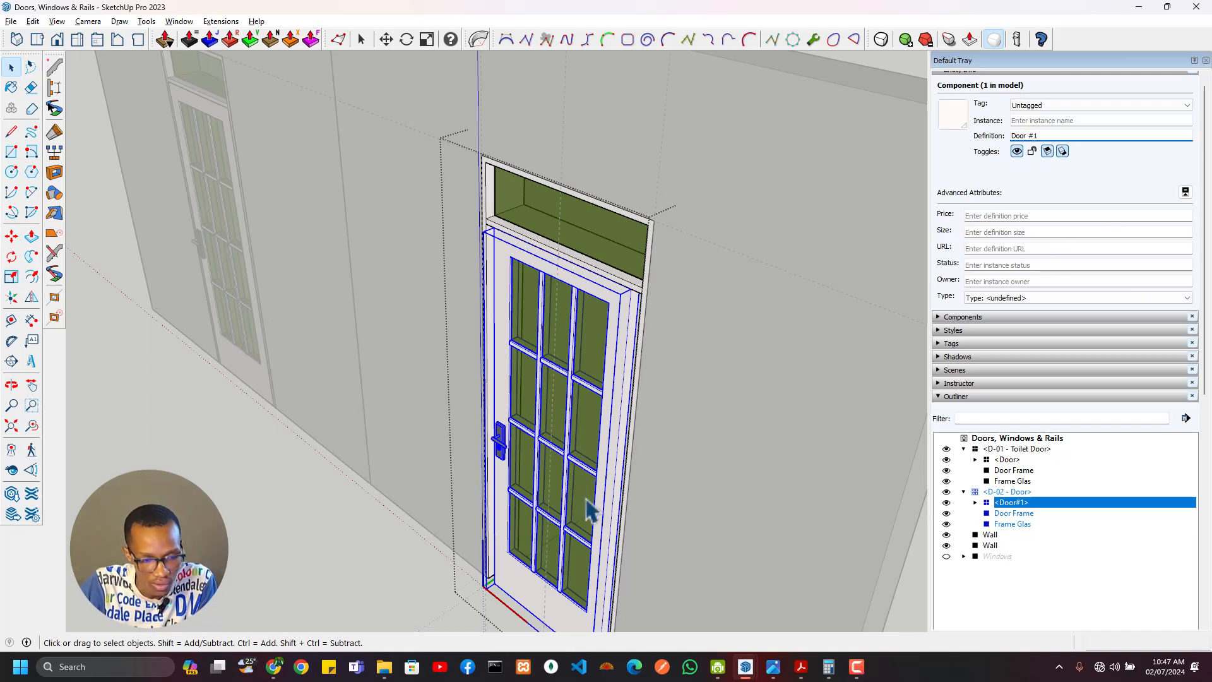
Step: Open the unique door component for editing and select its shell, glass, V-Span and lowest H-Span together
click(665, 497)
double_click(559, 426)
scroll(516, 429, up, 3)
middle_drag(516, 429, 660, 332)
click(719, 317)
middle_drag(738, 331, 543, 480)
scroll(523, 377, up, 2)
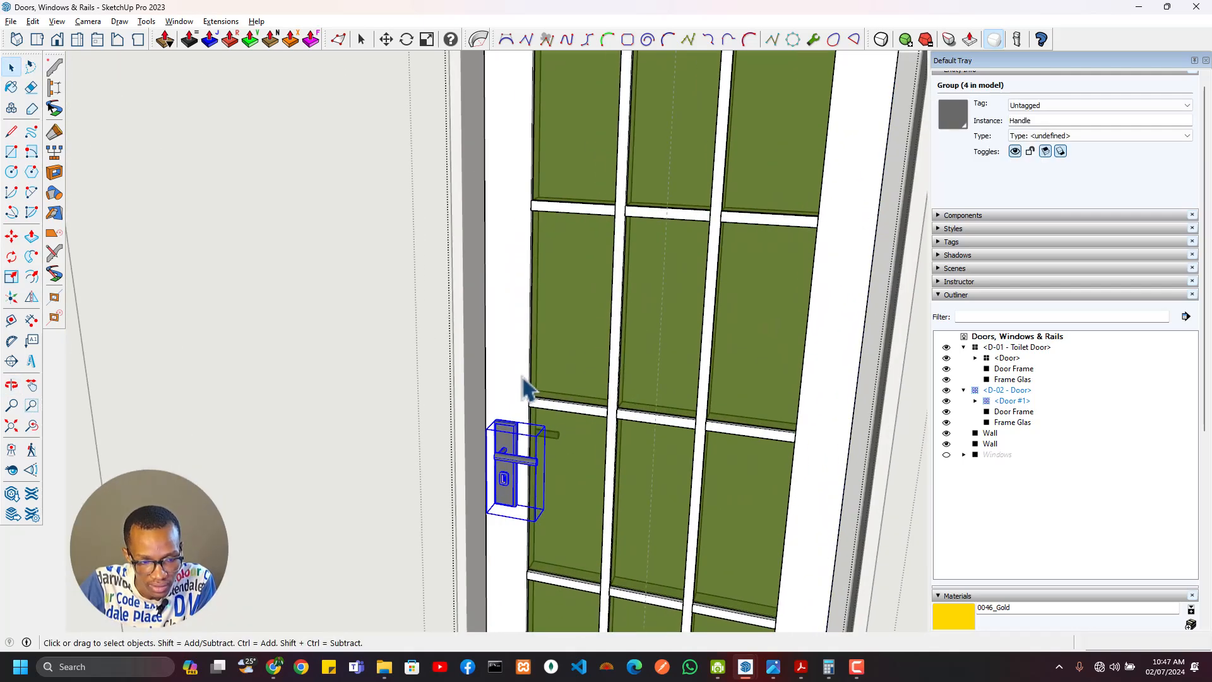
scroll(522, 377, down, 5)
click(540, 420)
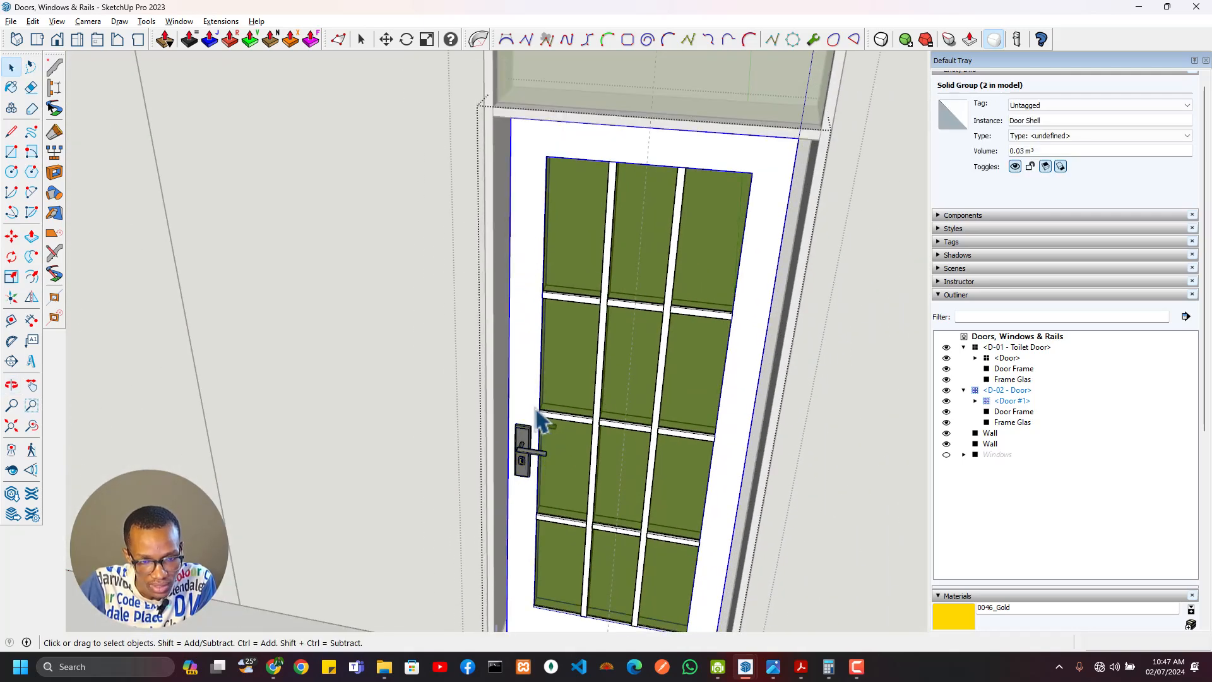
middle_drag(539, 420, 725, 270)
scroll(559, 360, down, 1)
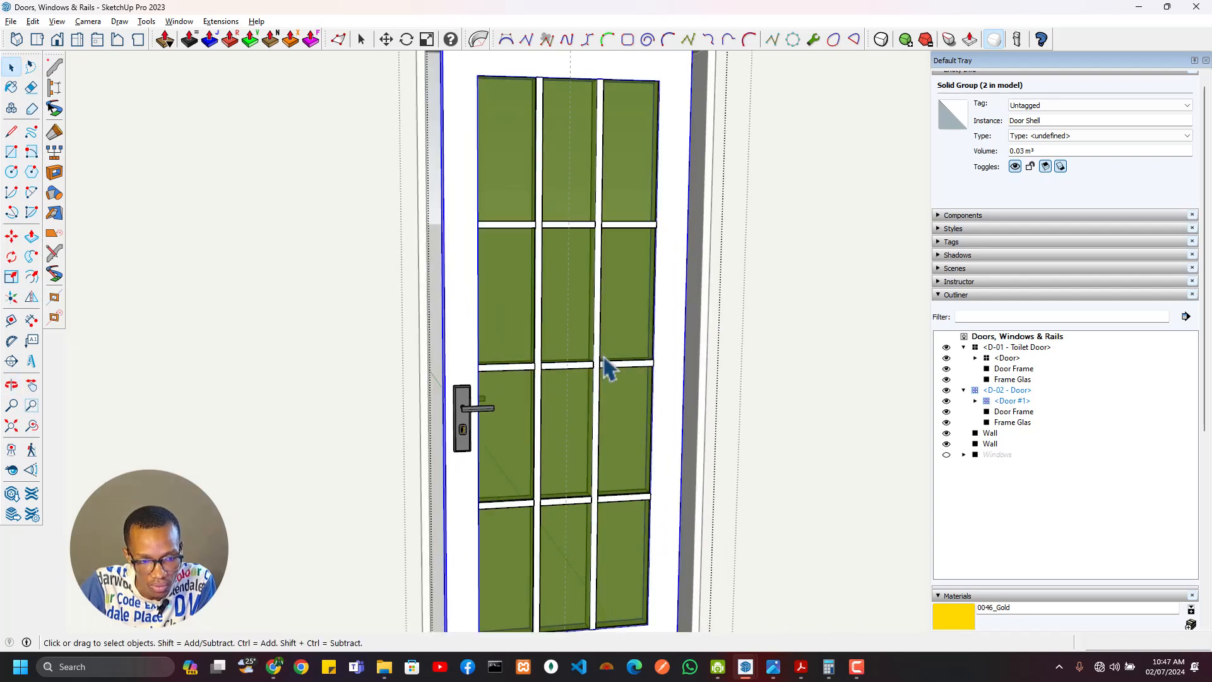
scroll(607, 369, up, 1)
click(602, 368)
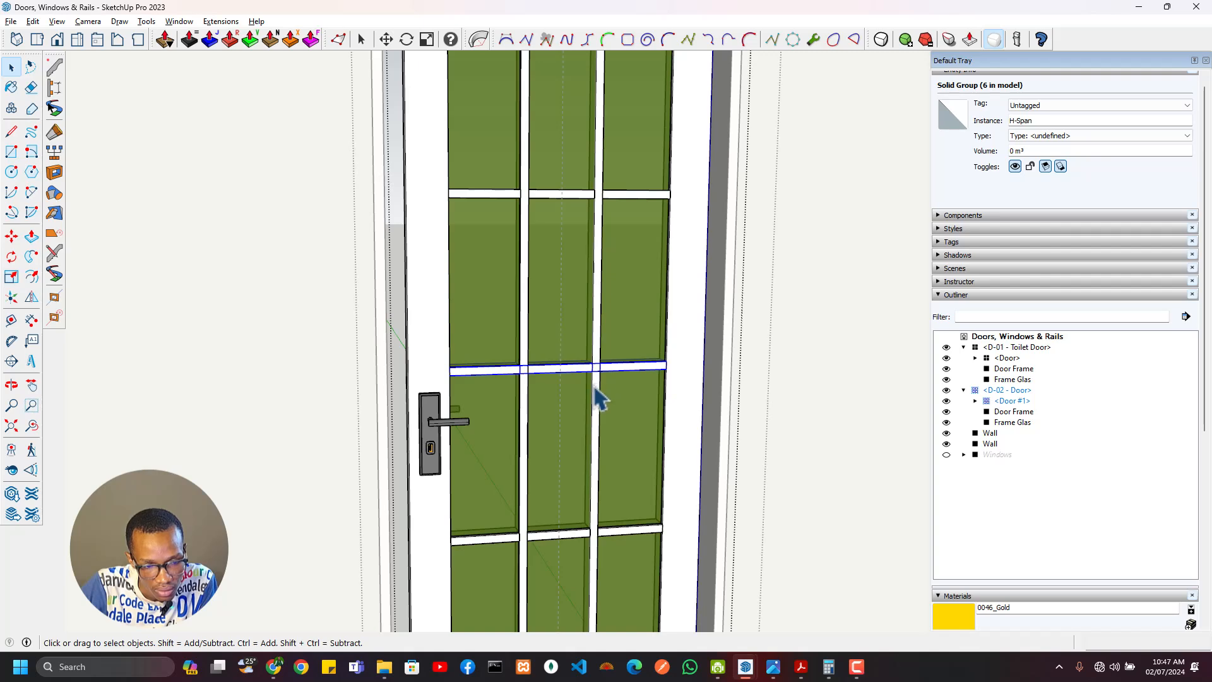
scroll(549, 410, down, 4)
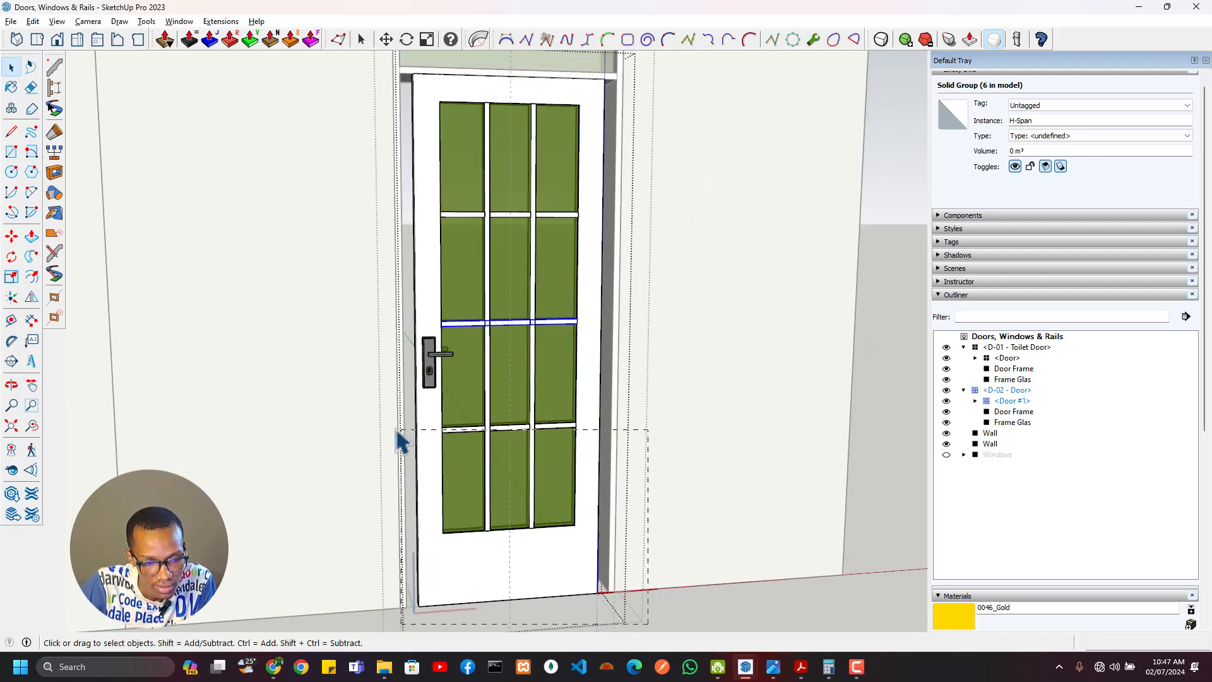
drag(383, 415, 383, 414)
middle_drag(552, 330, 610, 439)
scroll(607, 439, up, 2)
Step: Try to scale the four selected door groups in width from the side opposite the handle
key(s)
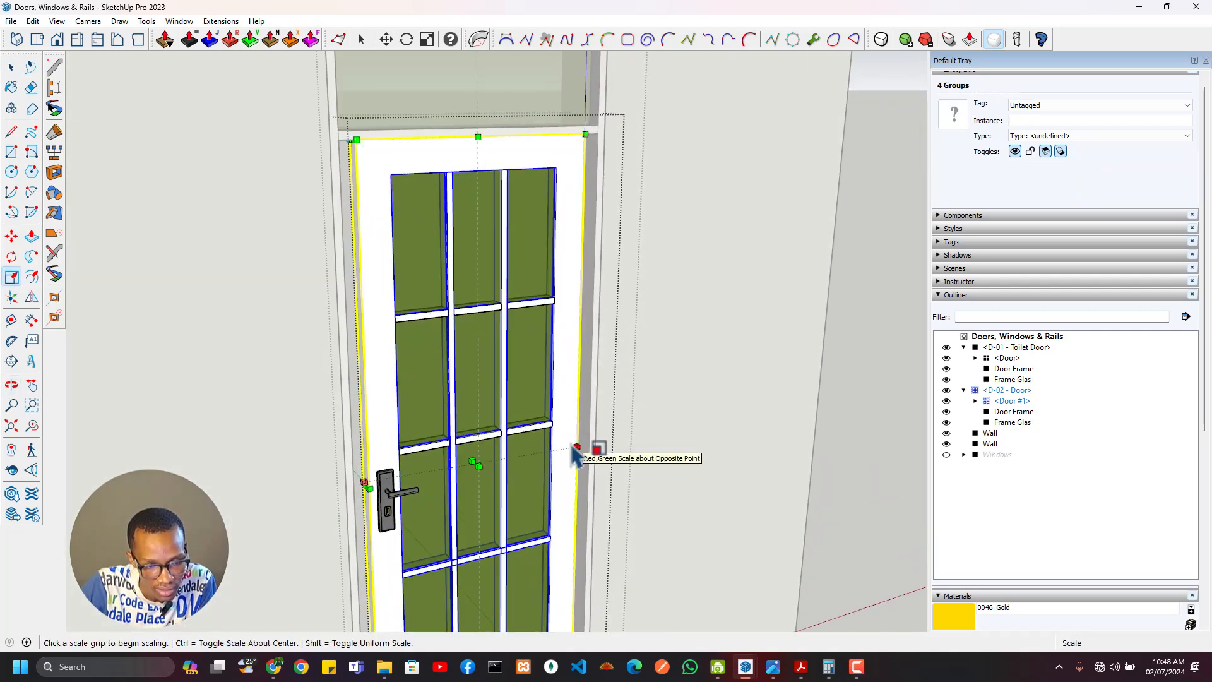
click(573, 444)
key(ctrl)
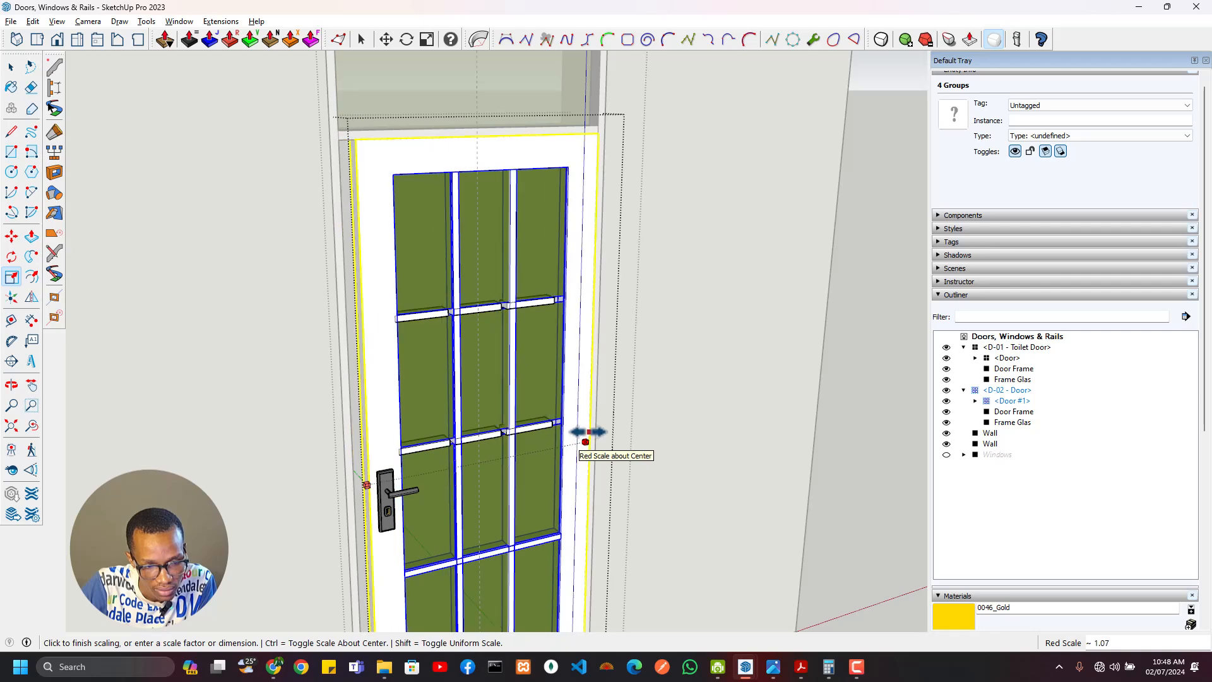
click(486, 454)
key(ctrl+z)
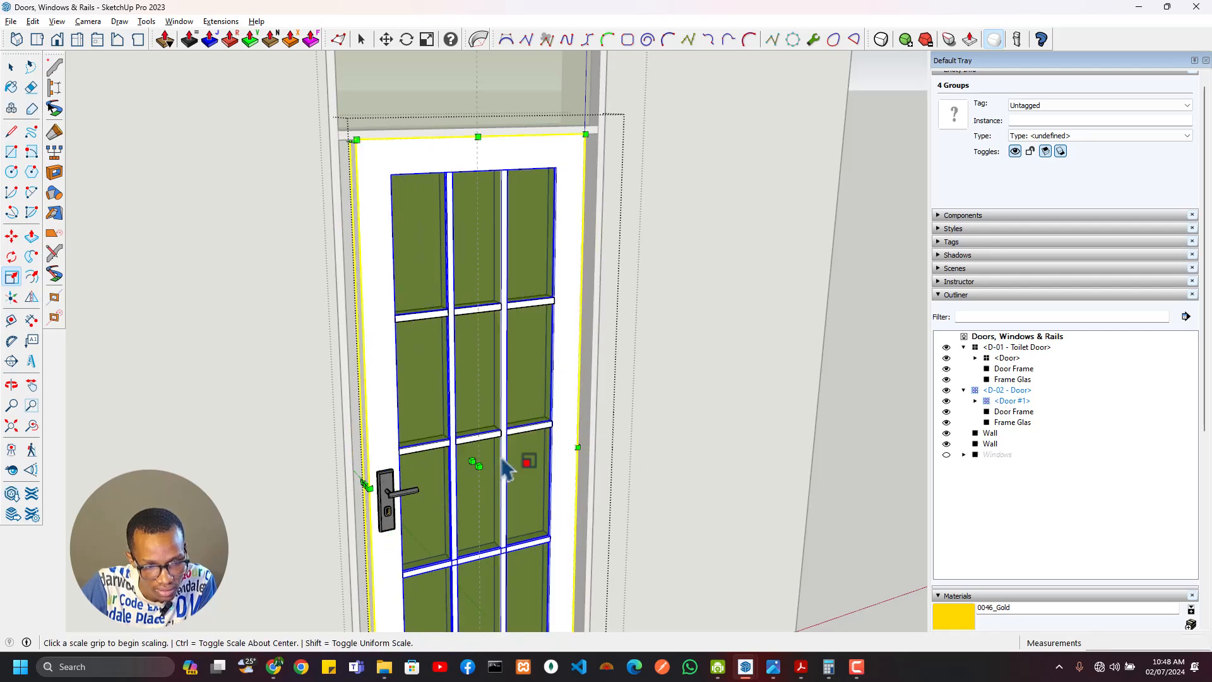
Step: Add the remaining H-Spans to the selection and scale the door panel outward to the jamb opposite the handle
key(space)
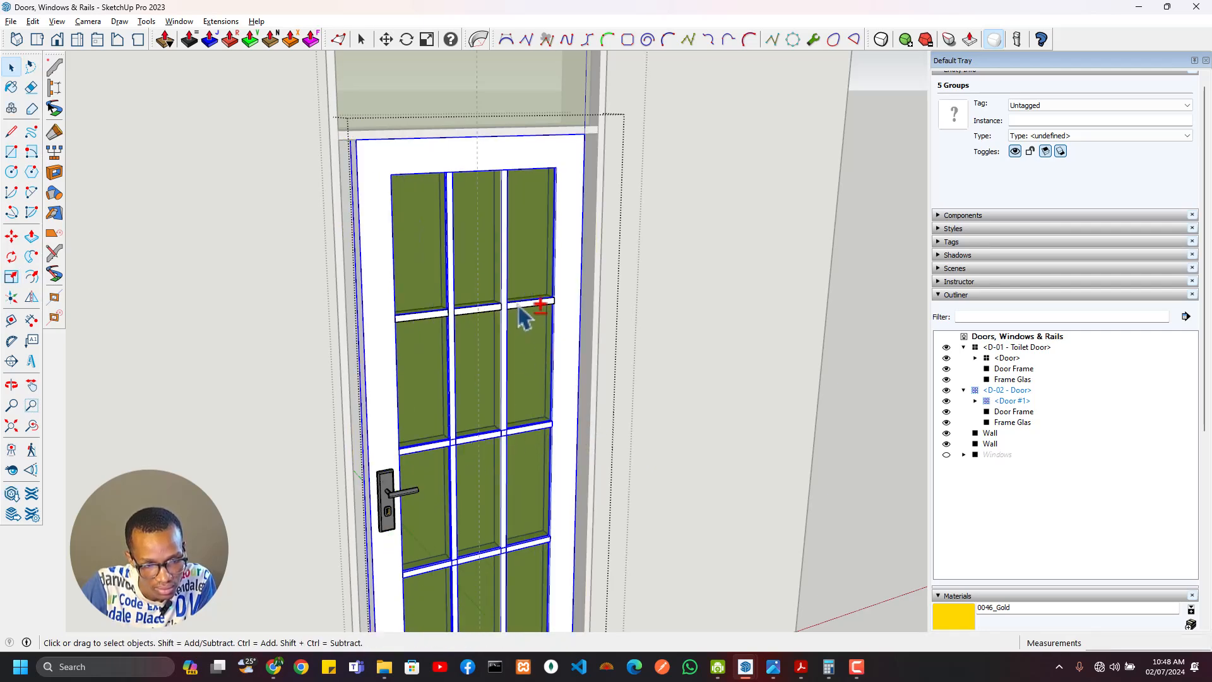
ctrl+click(519, 306)
key(s)
click(573, 444)
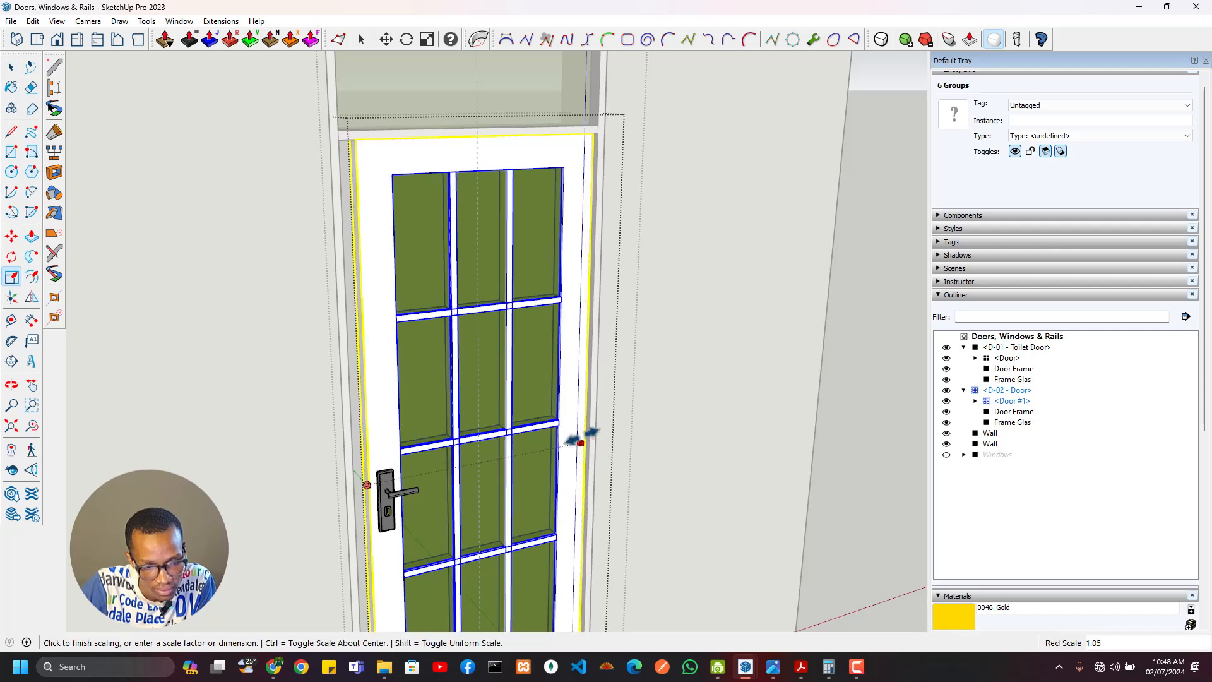
click(581, 441)
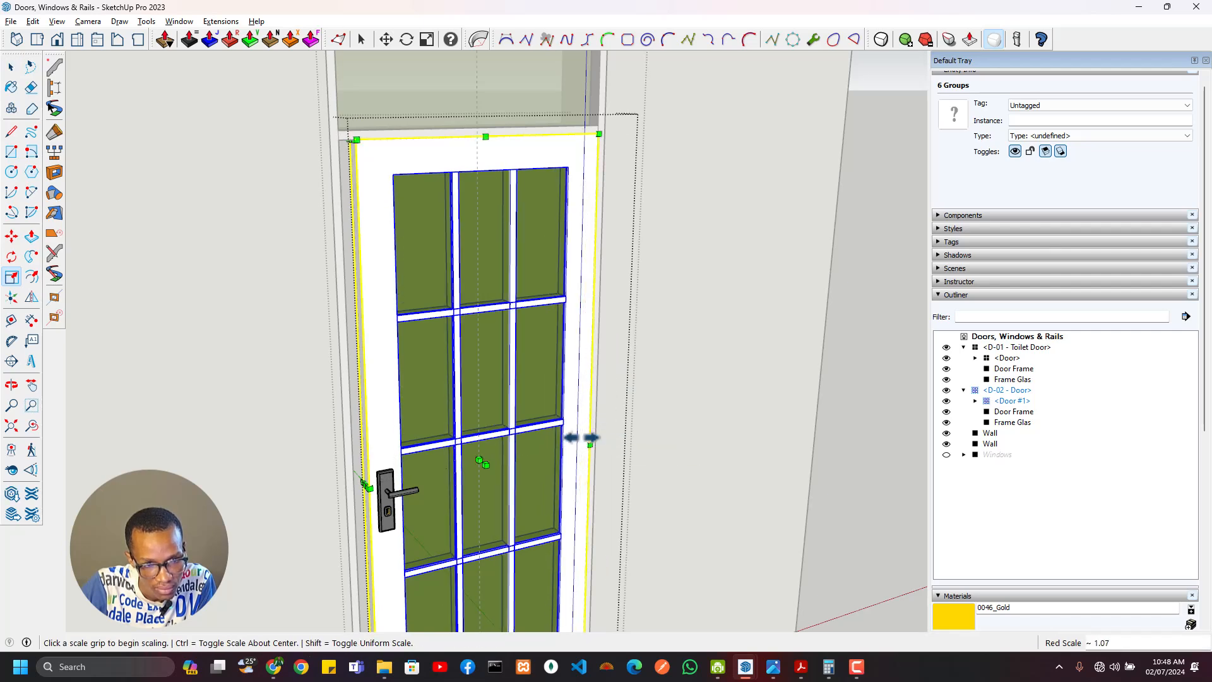
Step: Scale the selected door shell, glass and spans outward on the handle side to meet the jamb
middle_drag(465, 343, 404, 388)
scroll(356, 417, up, 2)
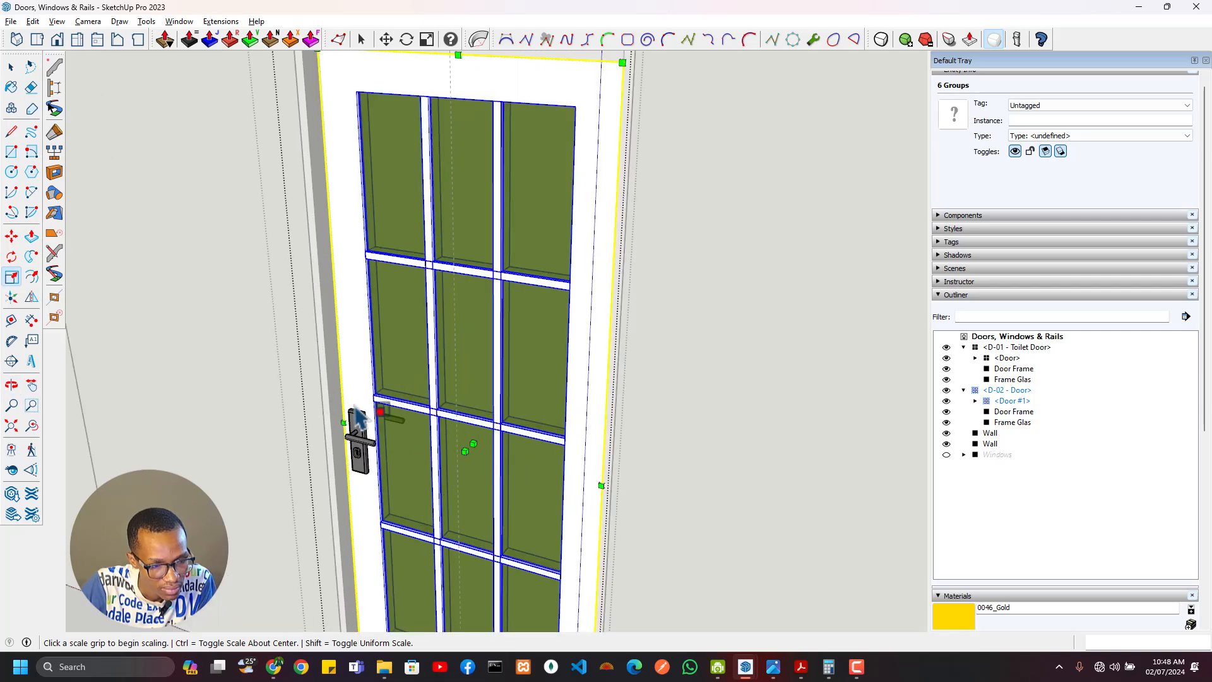
click(346, 419)
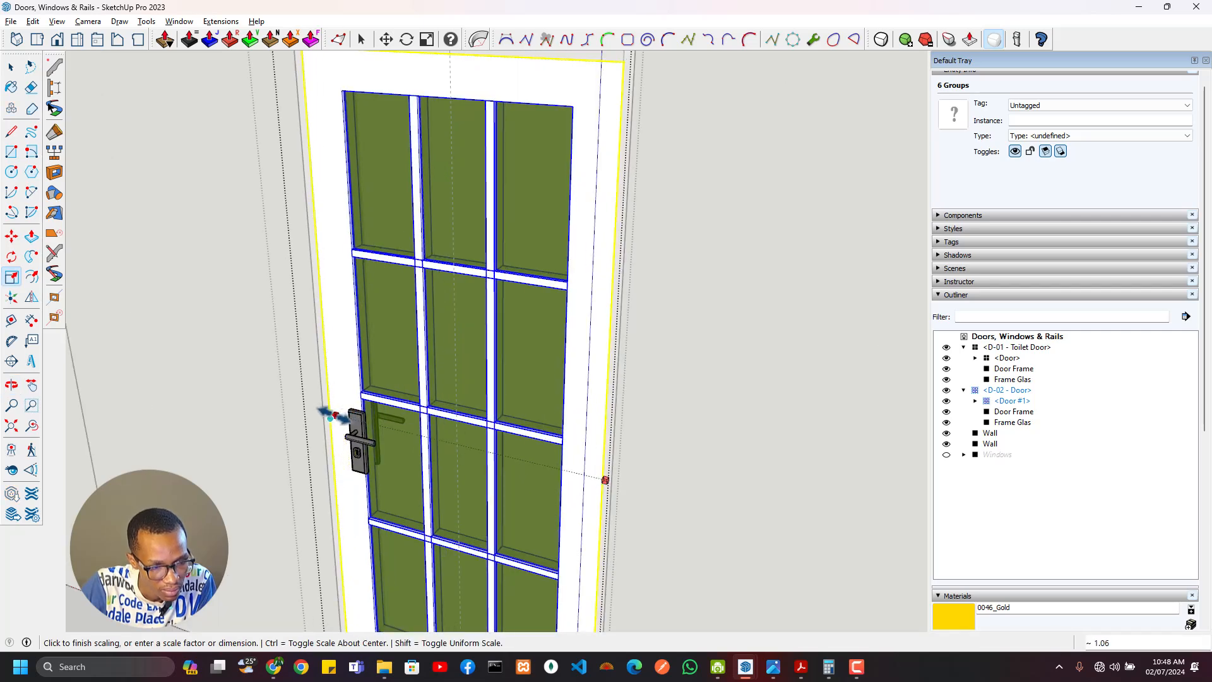
click(329, 417)
middle_drag(351, 419, 479, 387)
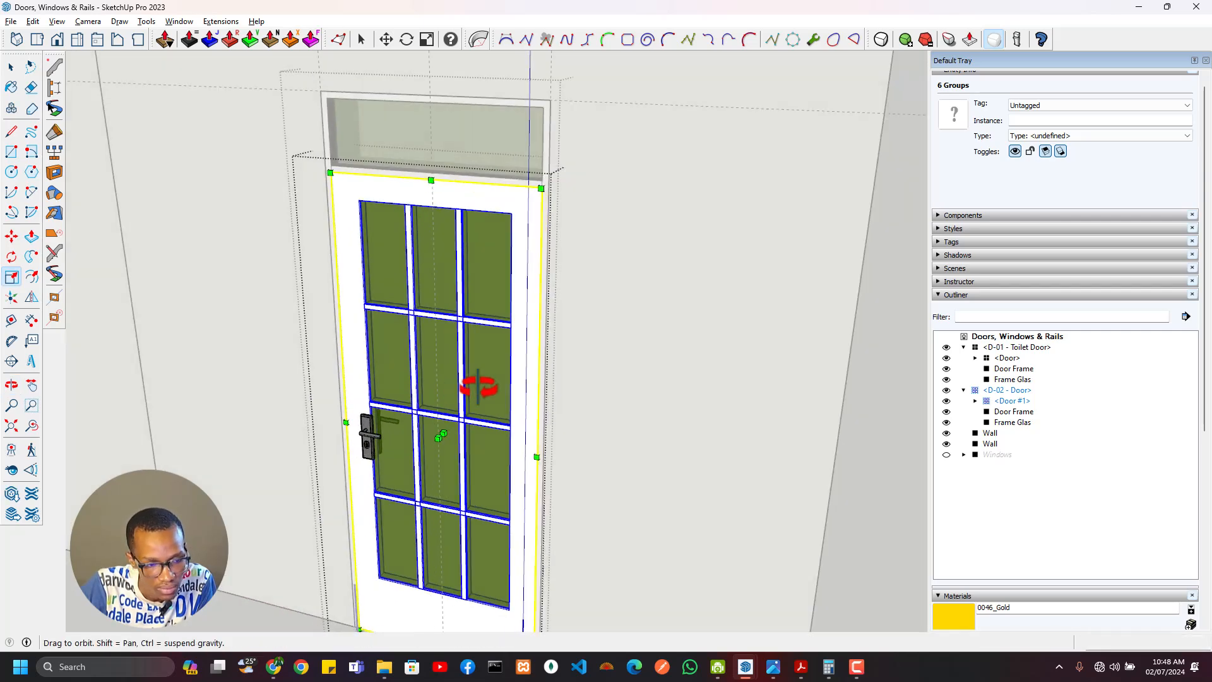
scroll(568, 316, up, 3)
middle_drag(550, 353, 448, 385)
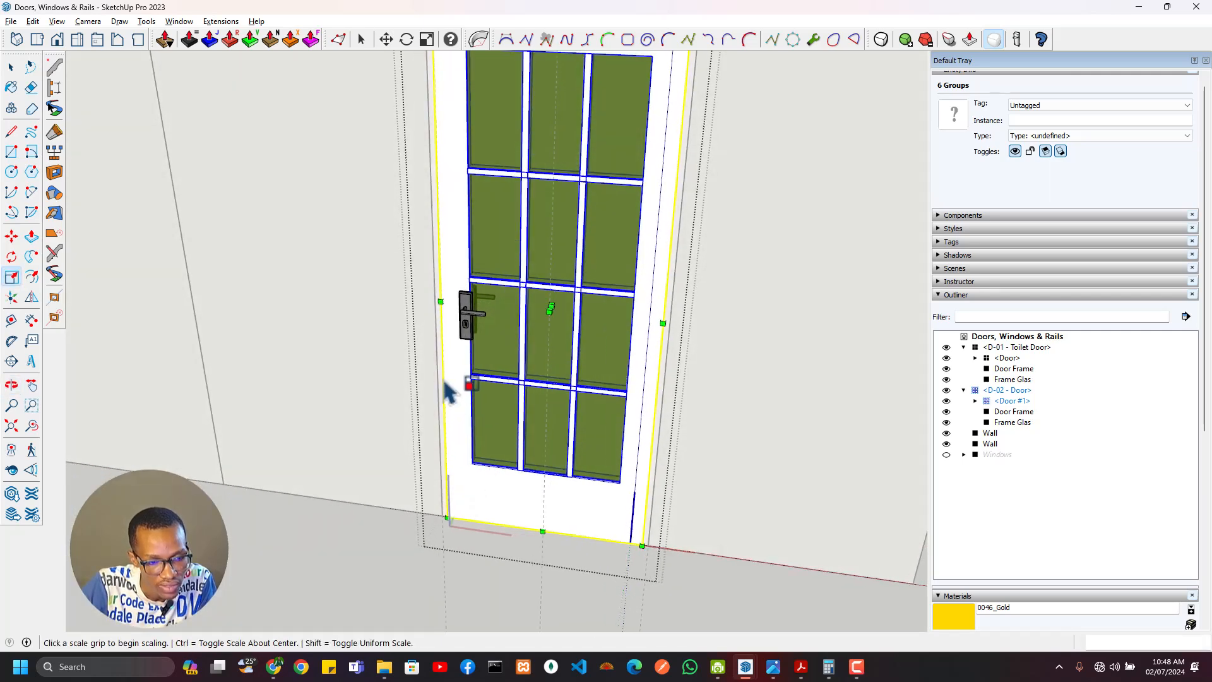
Step: Select the Handle groups on both faces of the widened door
scroll(480, 328, up, 4)
key(space)
click(481, 308)
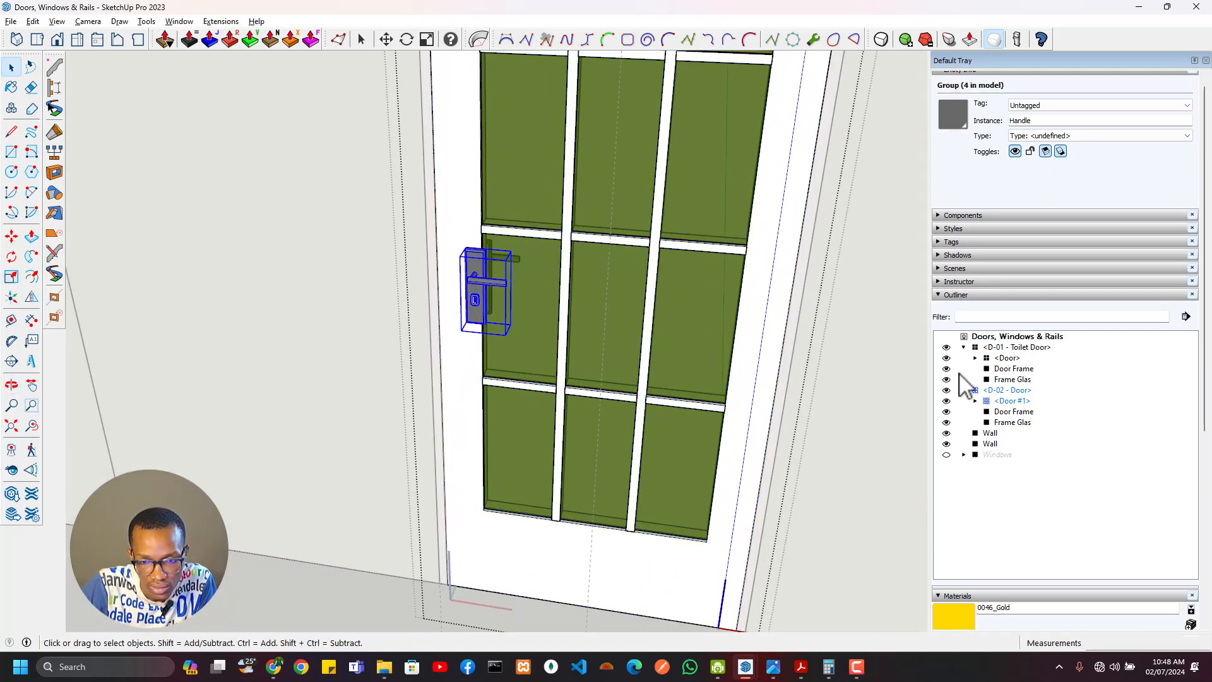
middle_drag(711, 301, 268, 337)
scroll(329, 244, up, 2)
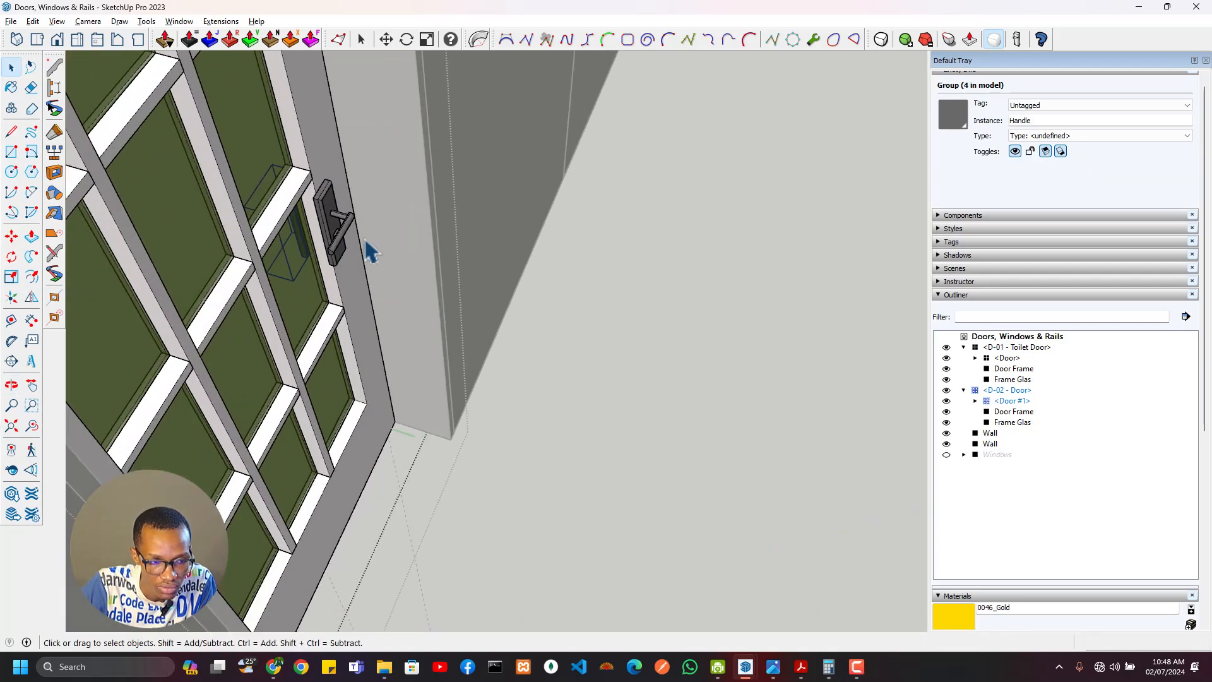
middle_drag(366, 242, 388, 366)
shift+click(260, 193)
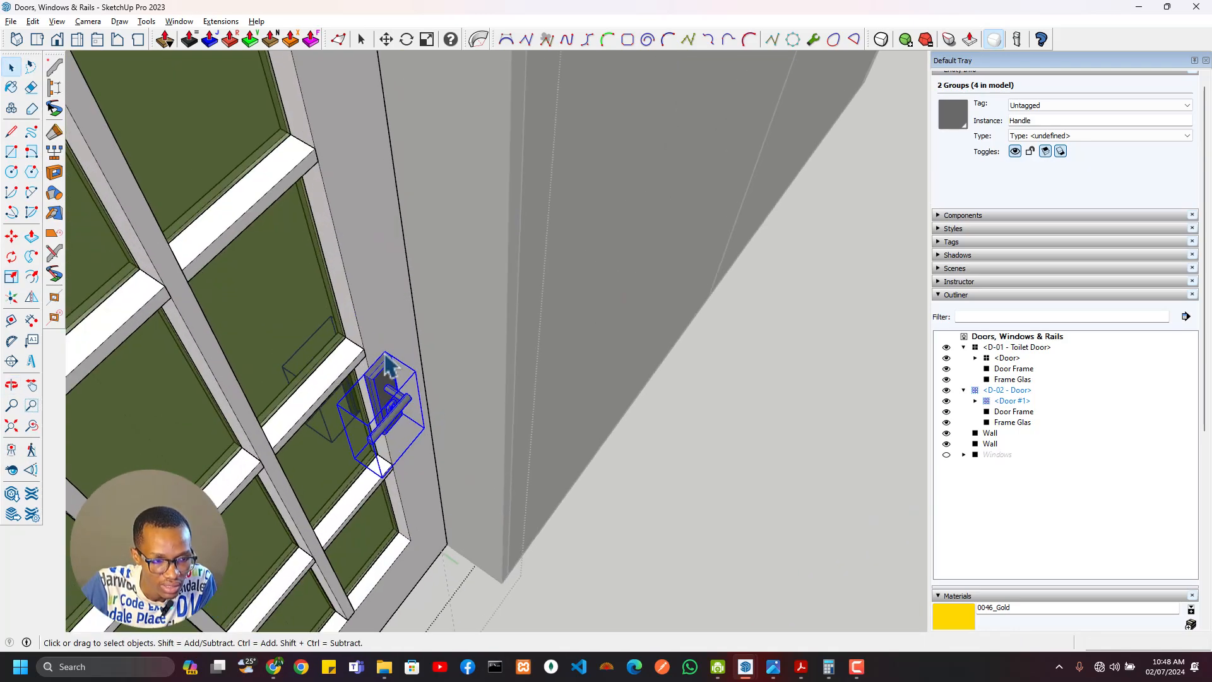
Step: Place a guide line 50 mm in from the door's handle-side edge
scroll(385, 365, up, 3)
scroll(404, 368, up, 2)
middle_drag(483, 401, 512, 351)
key(t)
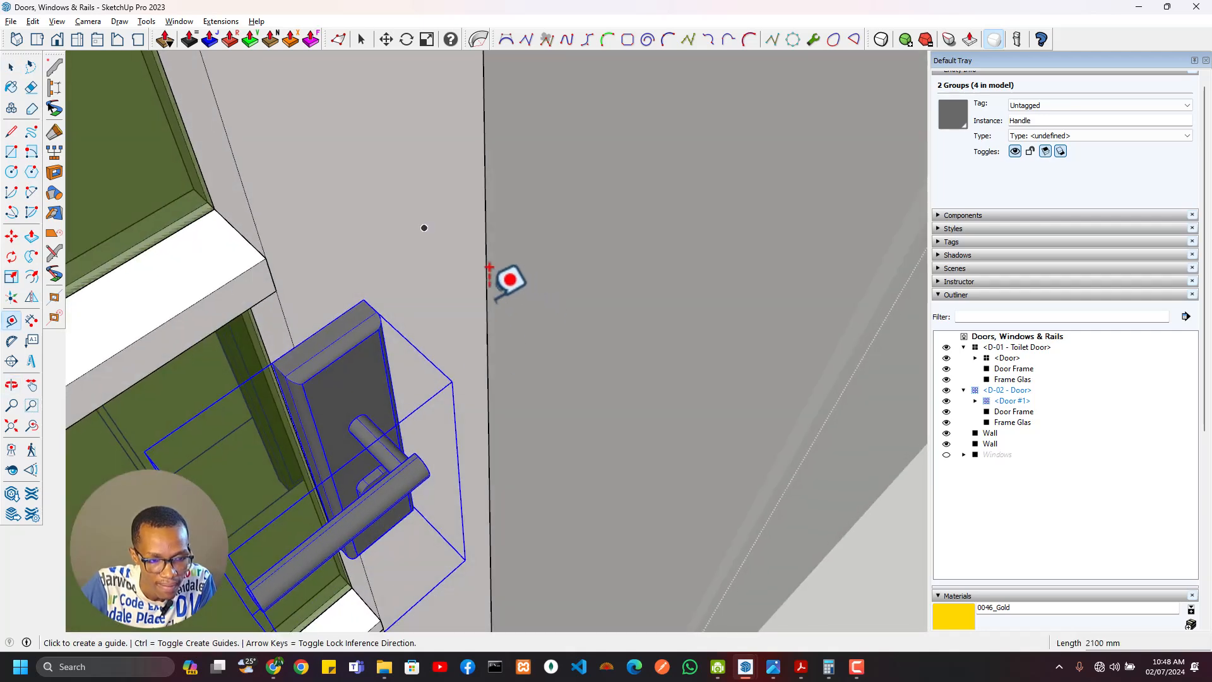
click(487, 294)
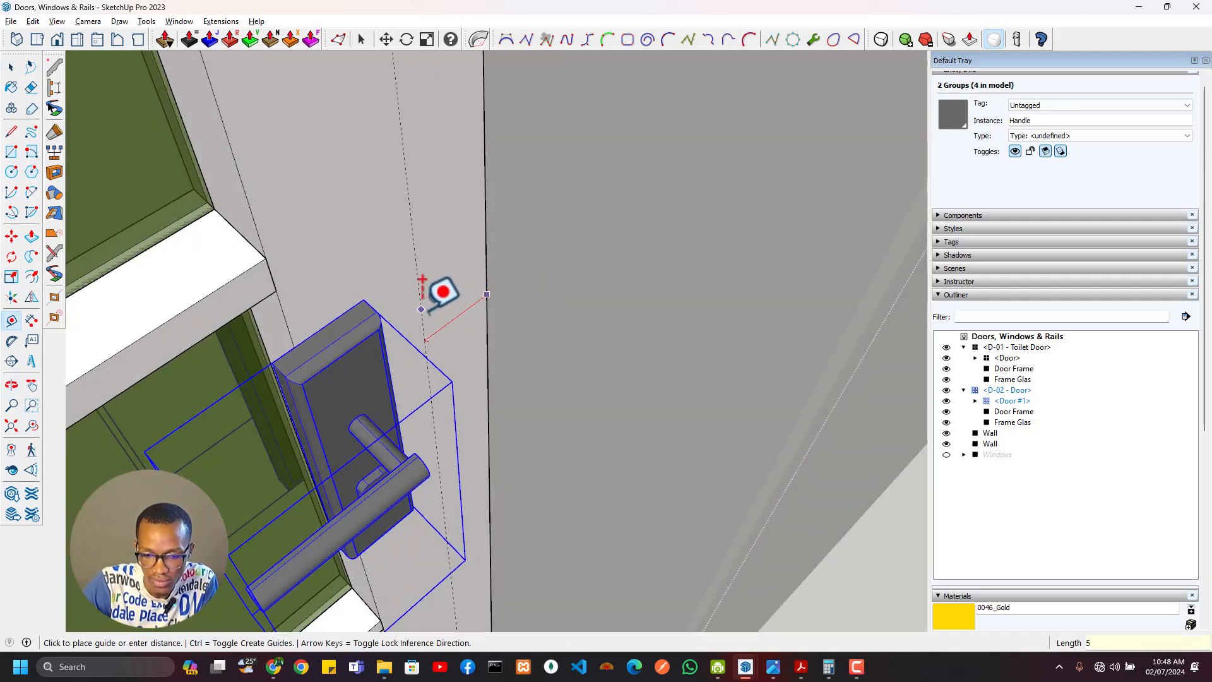
text(50)
key(Return)
scroll(442, 297, down, 2)
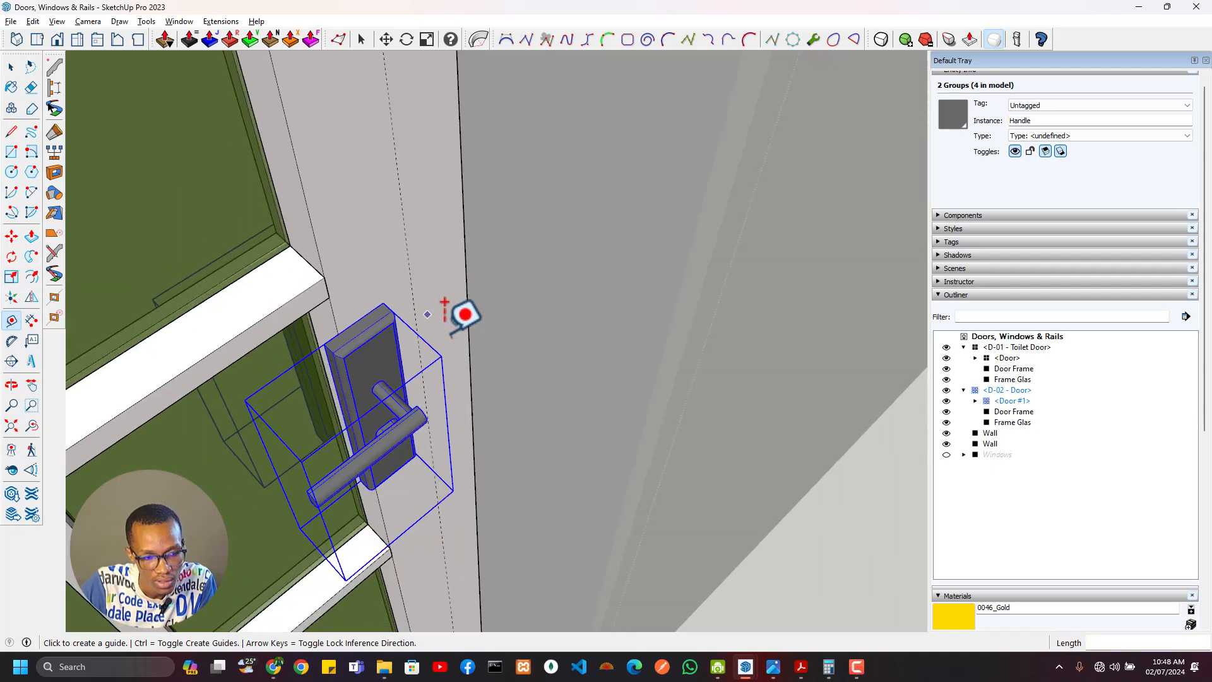
Step: Draw a line across the handle-side stile from the lower corner of the glazed opening to the door's outer edge
click(476, 392)
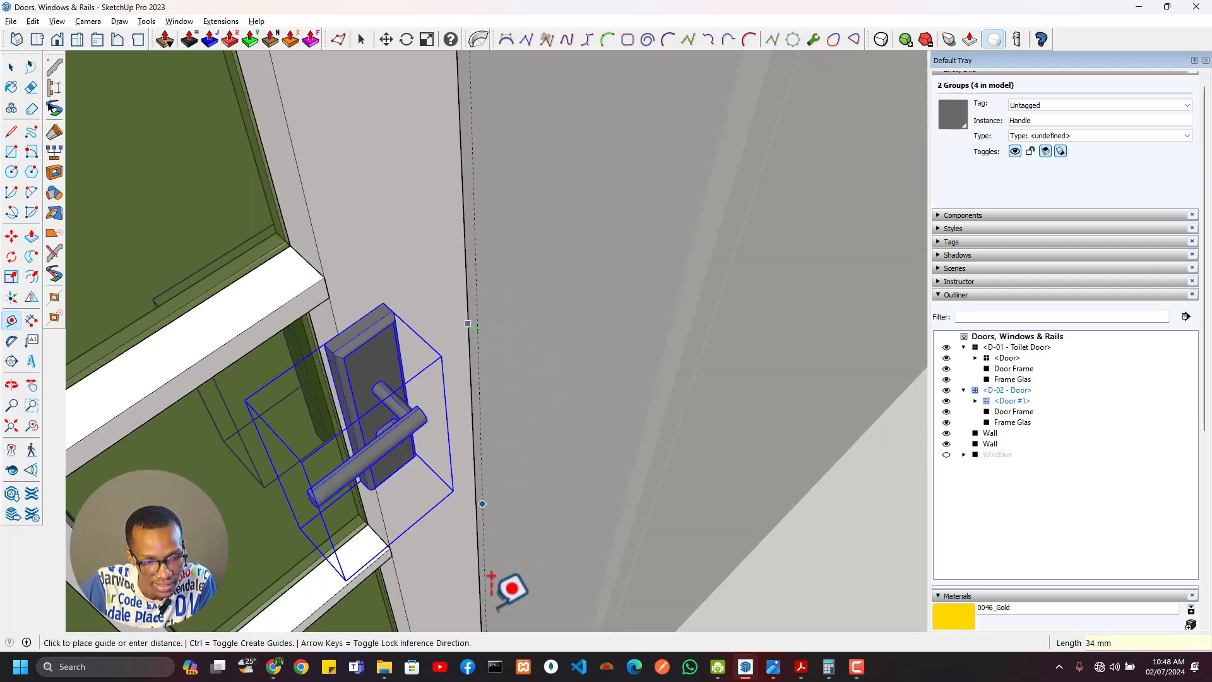
shift+middle_drag(497, 610, 515, 264)
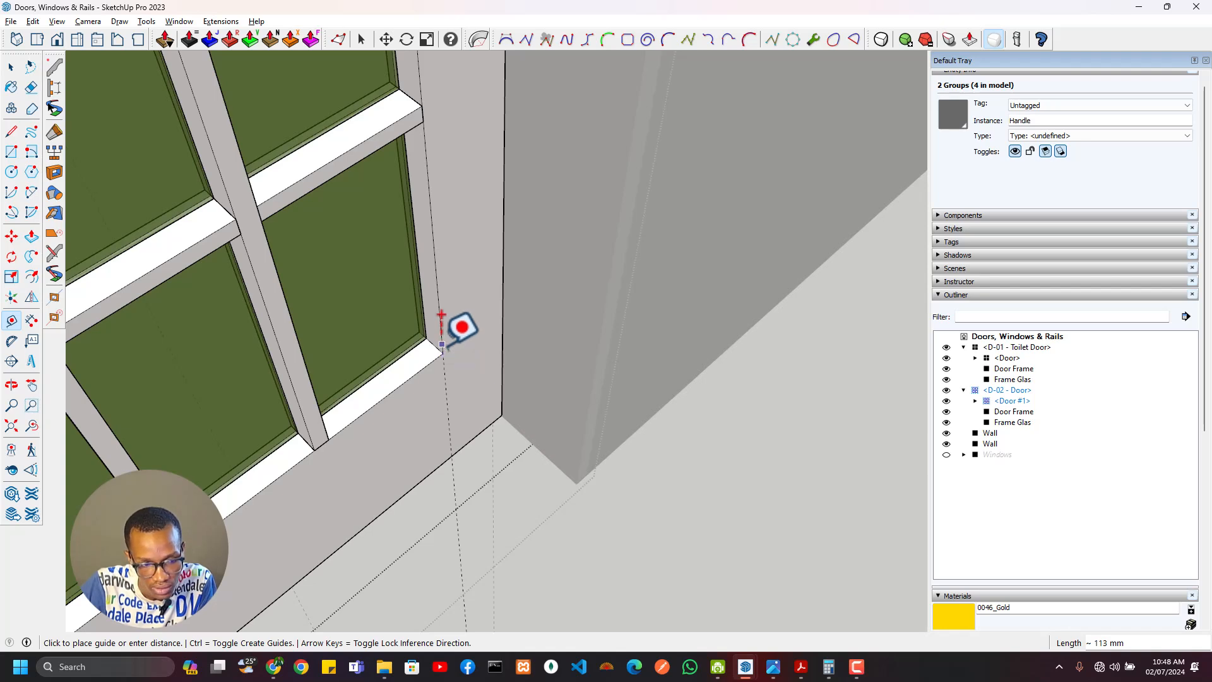
key(l)
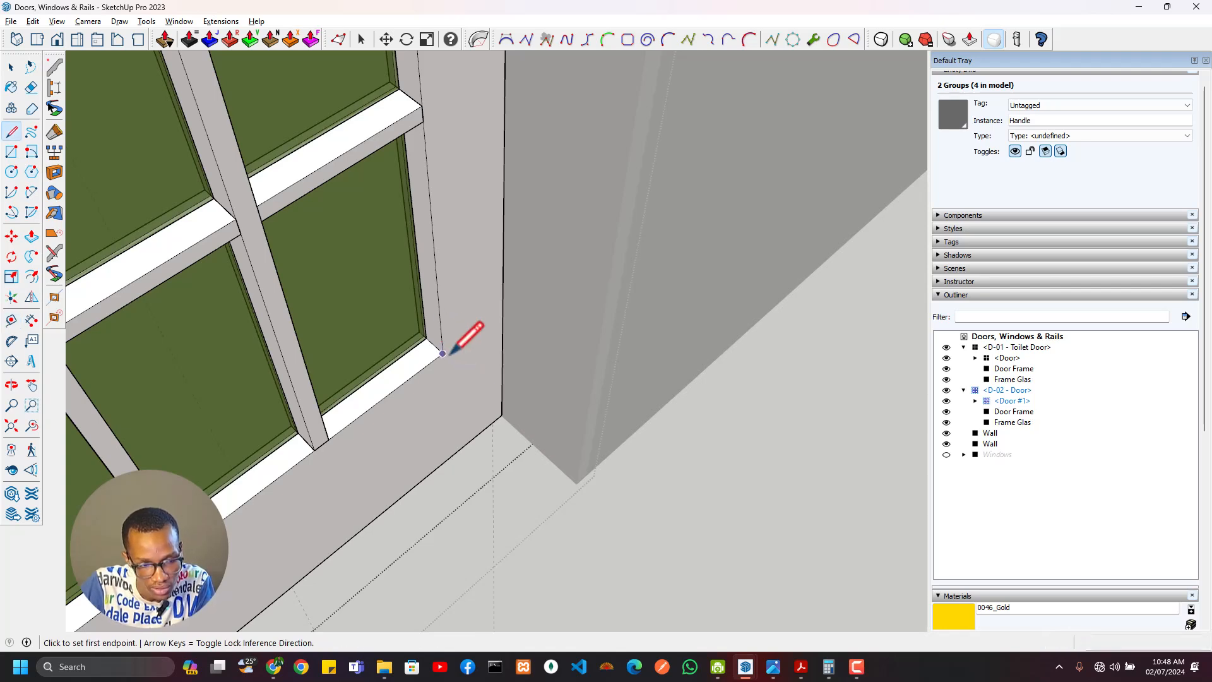
click(442, 352)
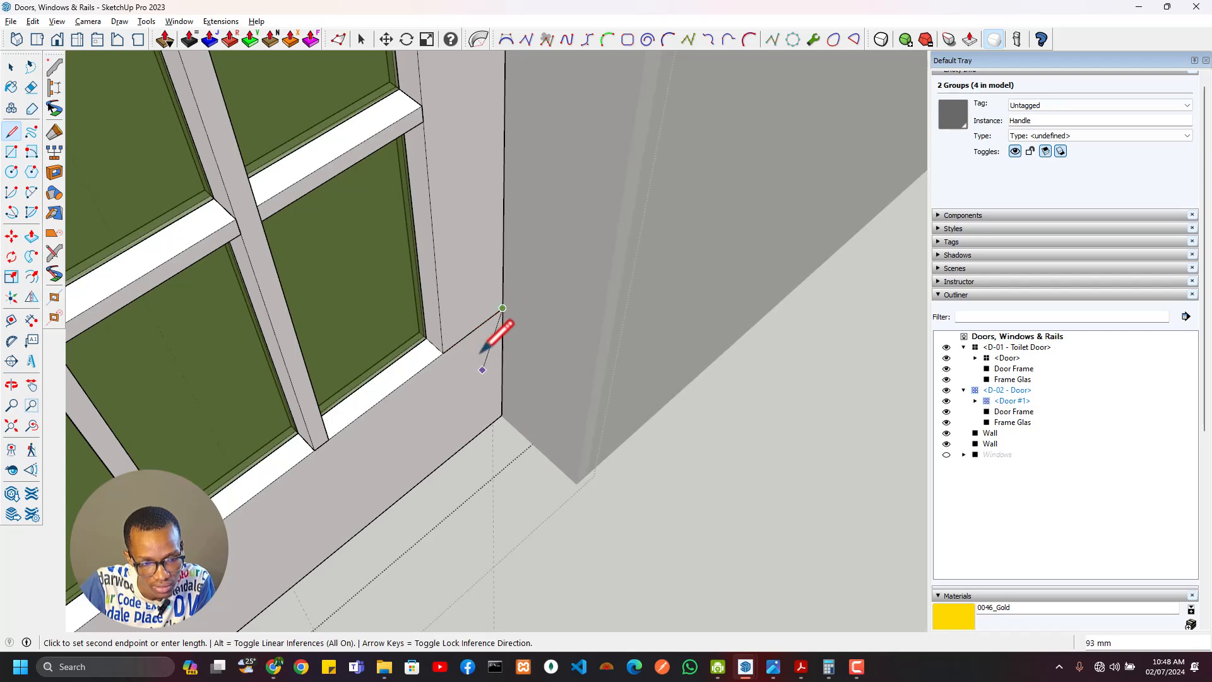
key(Escape)
Step: Place a vertical guide through the midpoint of the line across the handle-side stile, and erase that line
key(t)
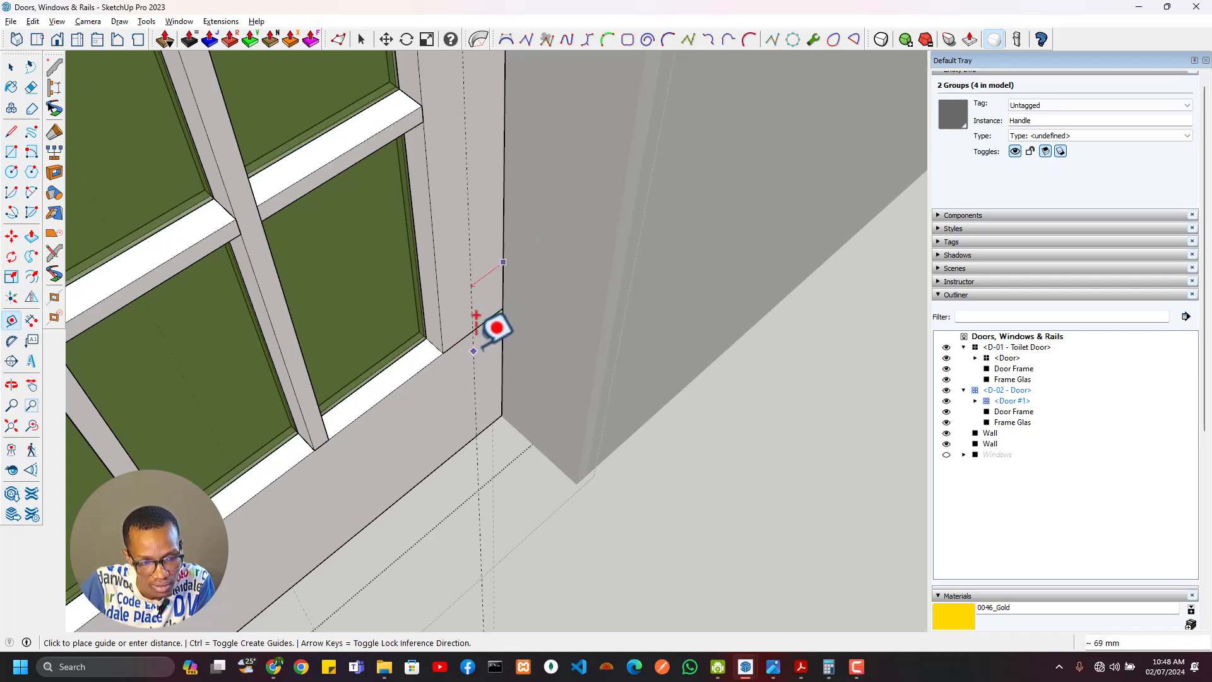
click(474, 303)
key(e)
scroll(478, 353, down, 3)
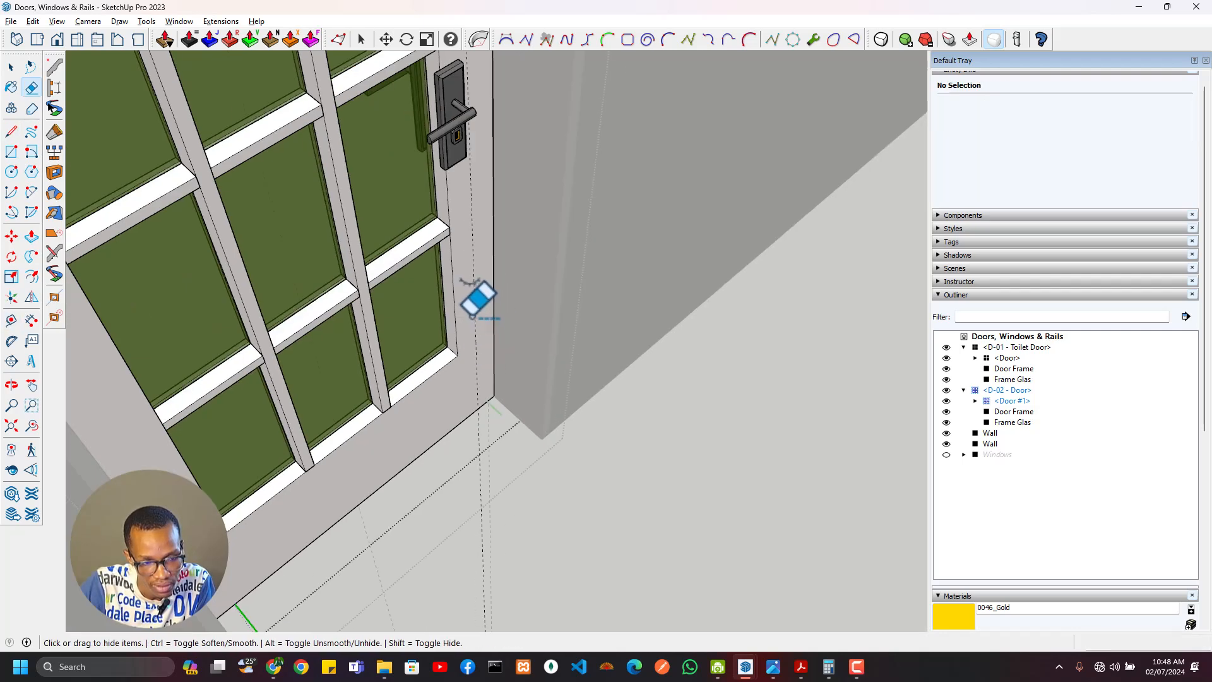
Step: Select both Handle groups of the D-02 door panel
shift+middle_drag(466, 213, 464, 305)
key(space)
click(456, 247)
scroll(447, 281, down, 2)
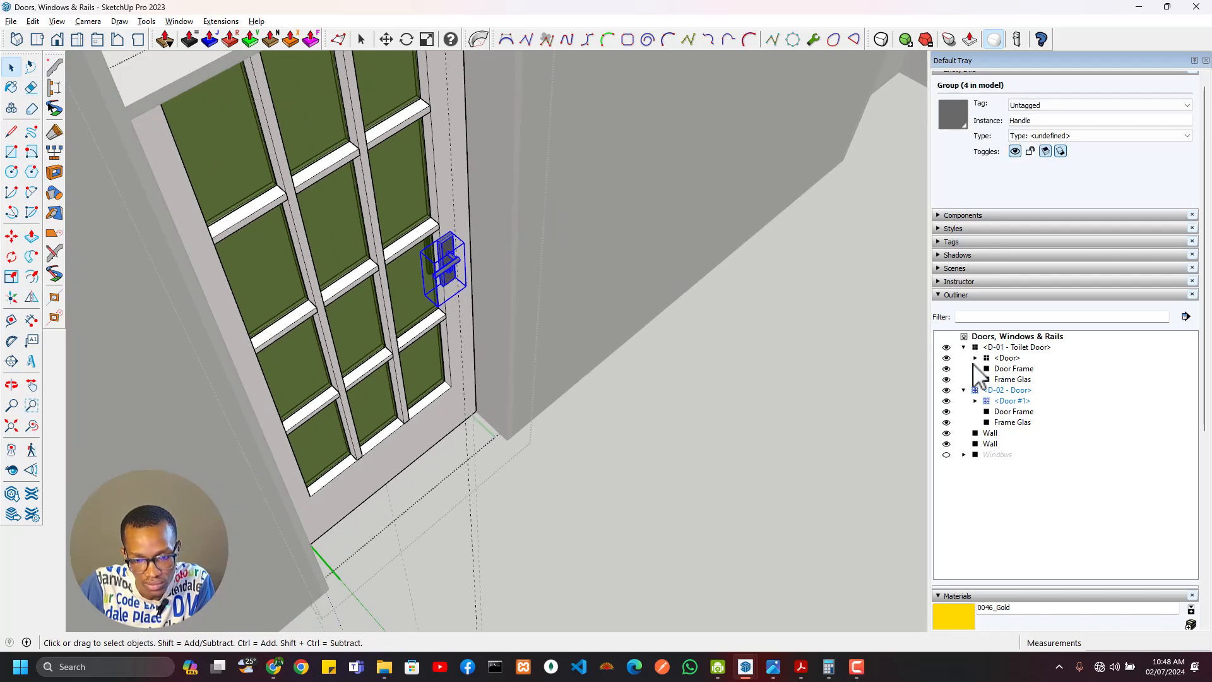
click(975, 401)
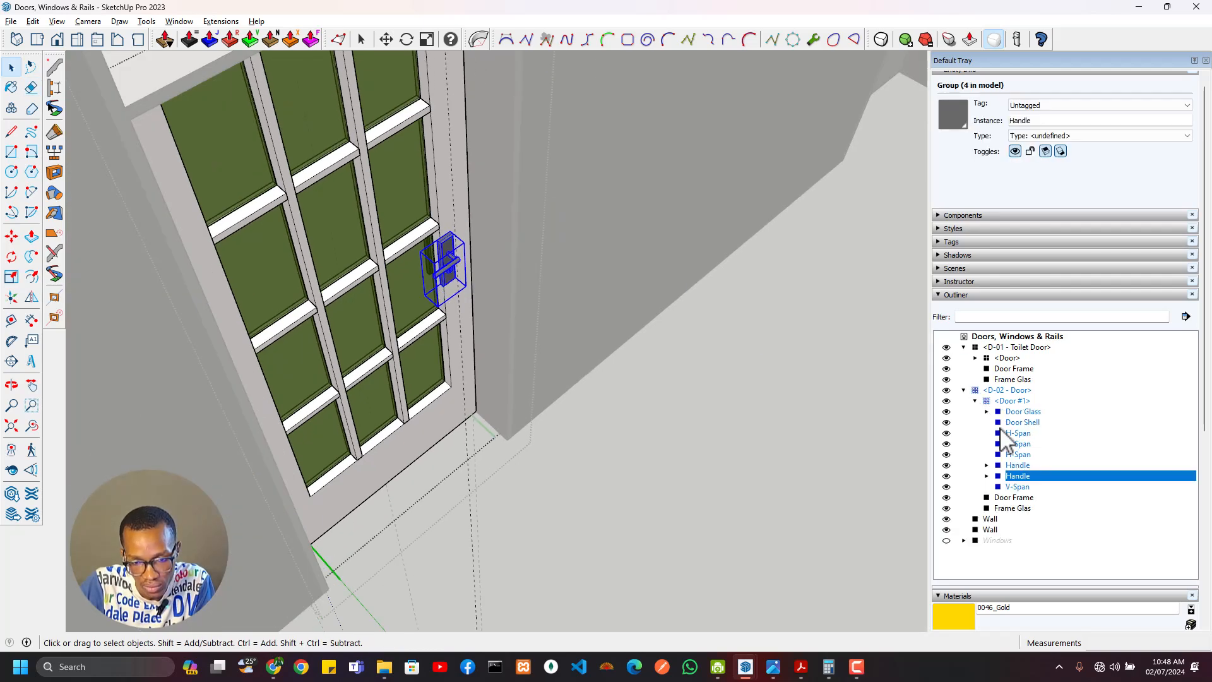
ctrl+click(1023, 466)
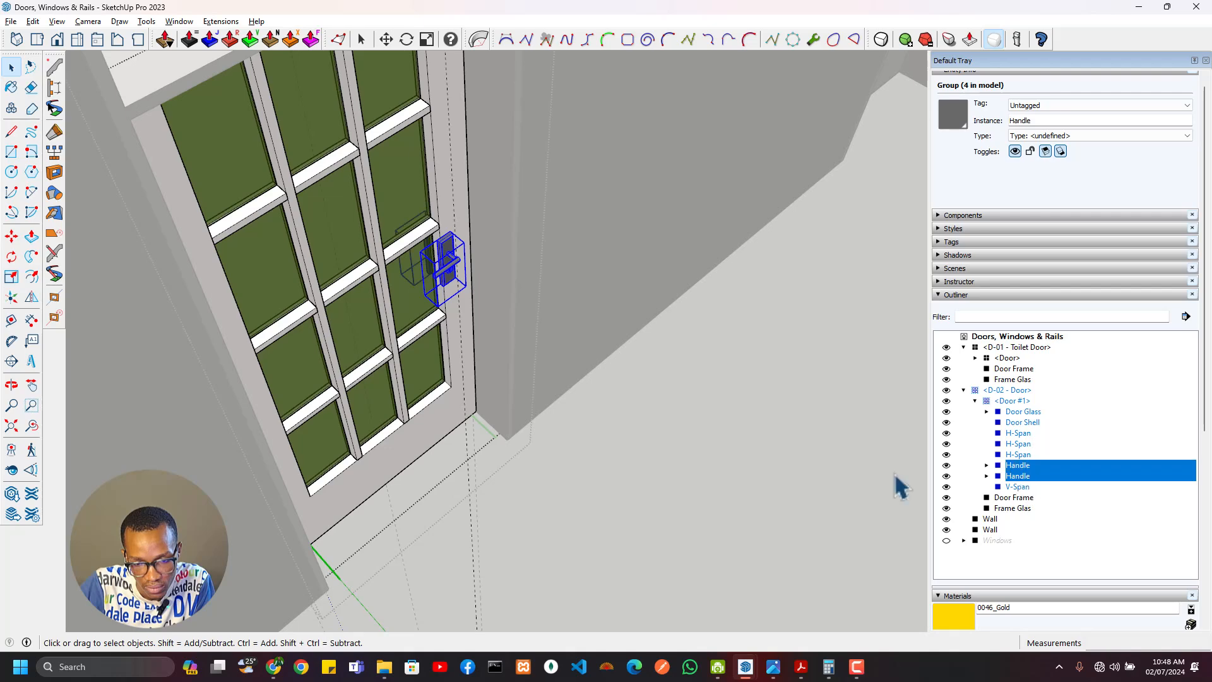
Step: Move both handles horizontally so their top-edge midpoint sits on the stile's centre guide, and leave the door panel component
scroll(442, 237, up, 5)
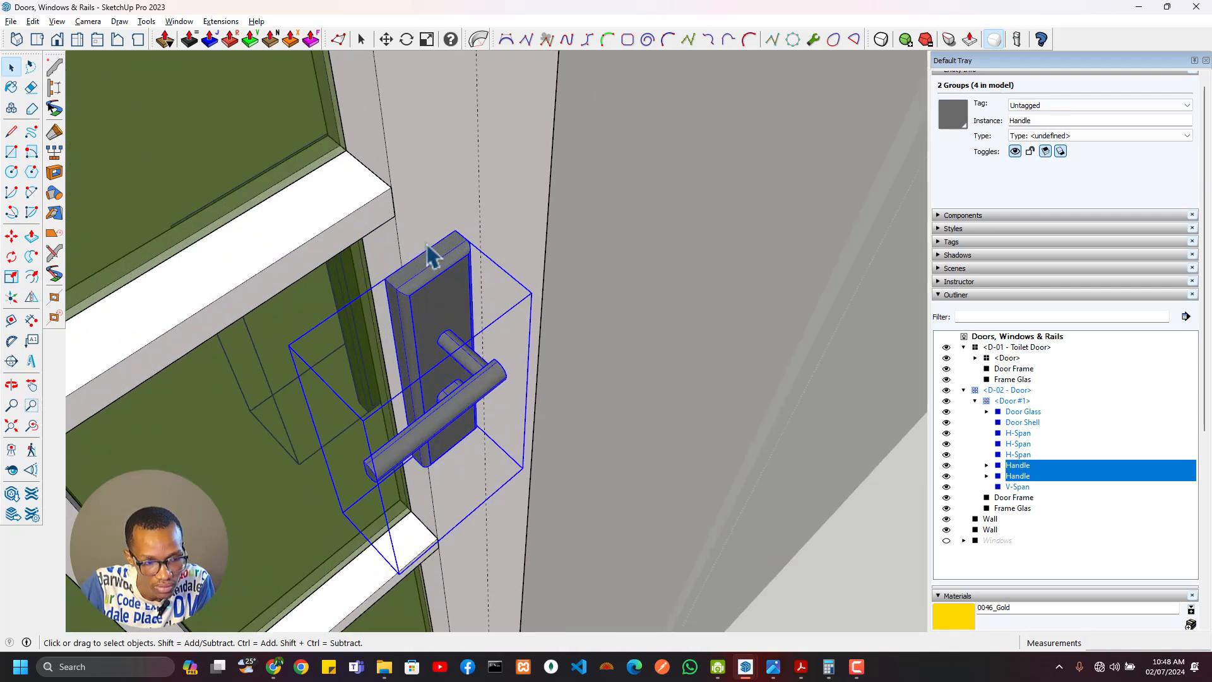
scroll(429, 262, up, 3)
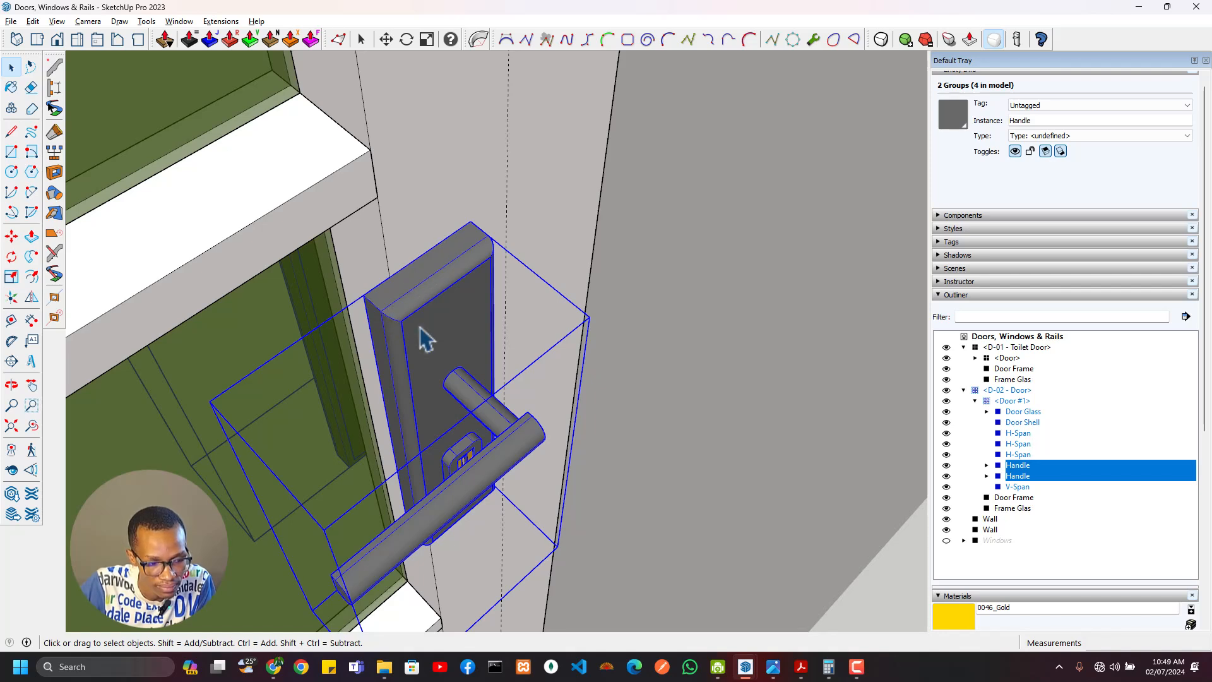
click(11, 236)
click(416, 254)
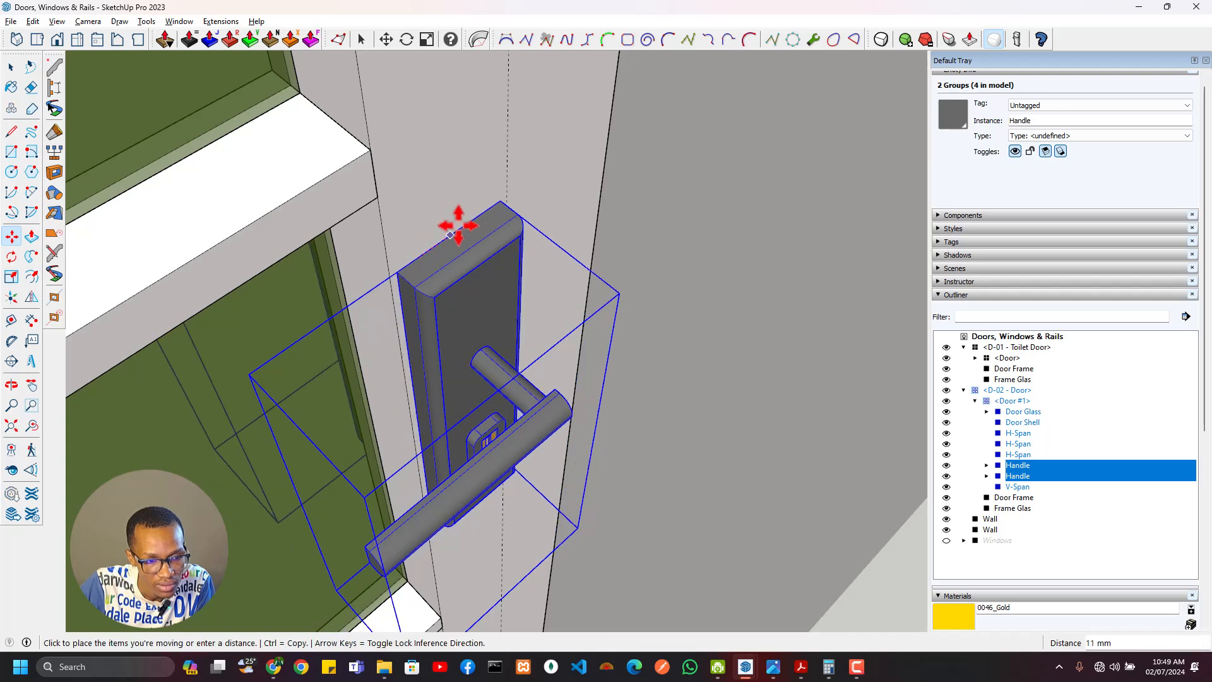
click(507, 193)
scroll(473, 238, down, 8)
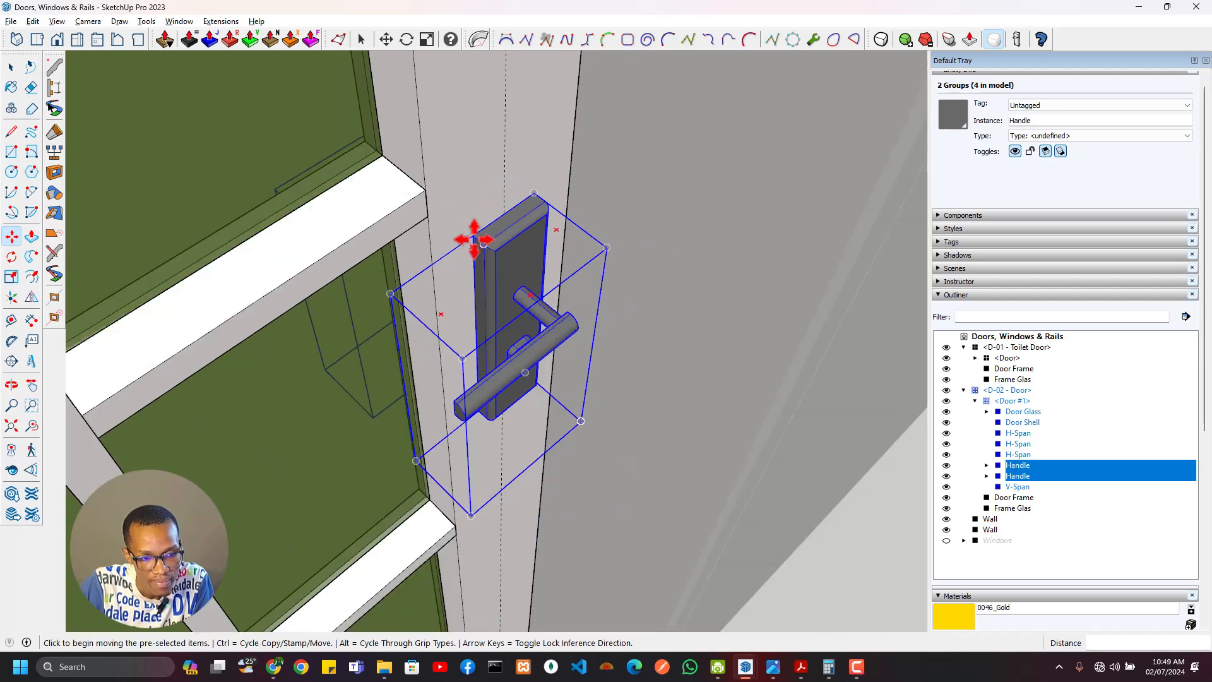
scroll(334, 275, down, 7)
middle_drag(257, 314, 862, 252)
key(space)
click(741, 361)
Step: Examine the widened D-02 door and its handles from several angles on the other face
scroll(722, 379, up, 3)
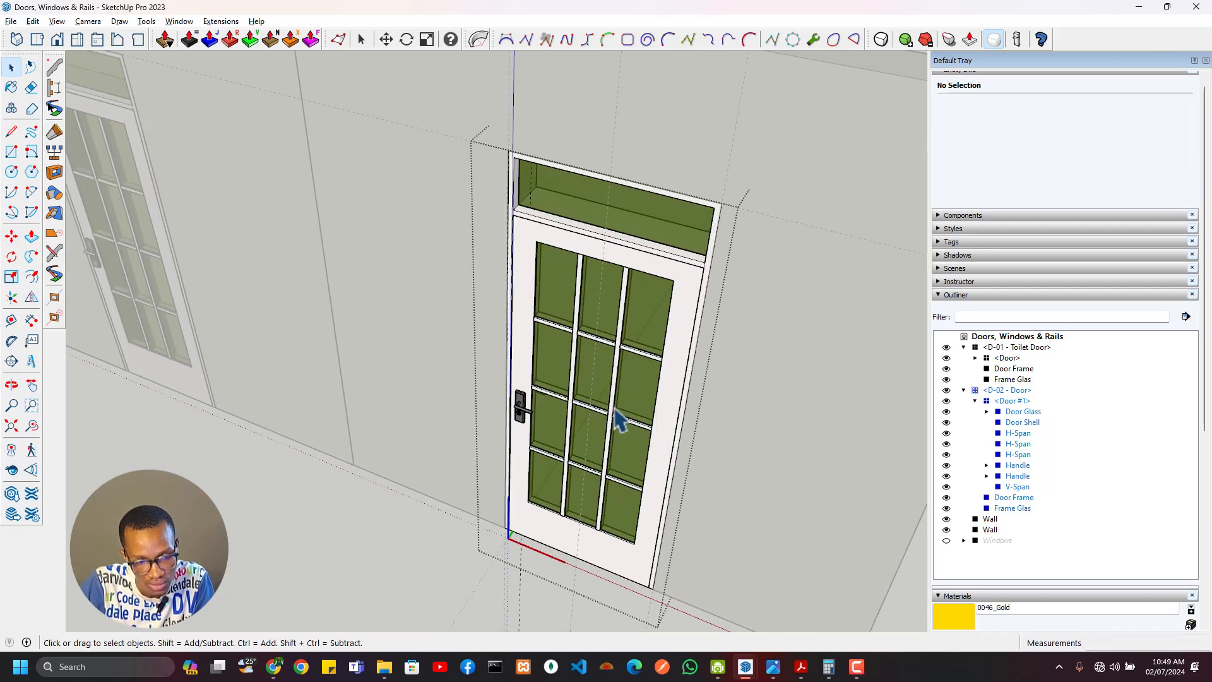
middle_drag(660, 401, 747, 414)
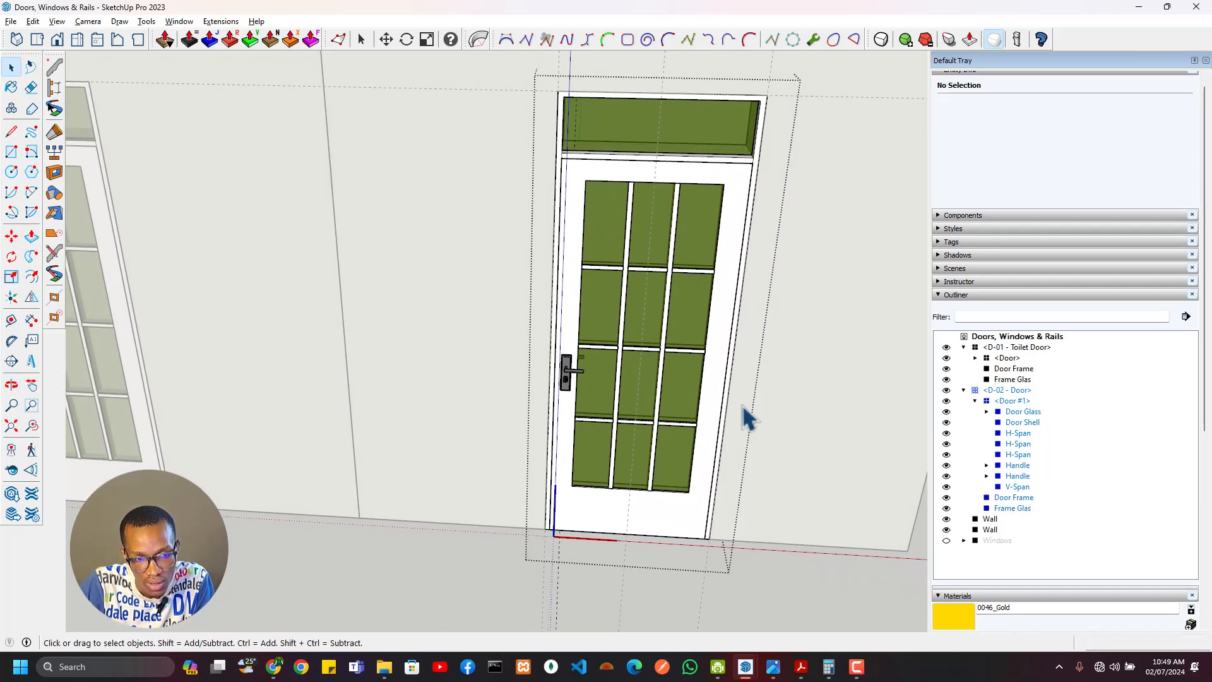
scroll(631, 524, up, 3)
middle_drag(589, 549, 388, 524)
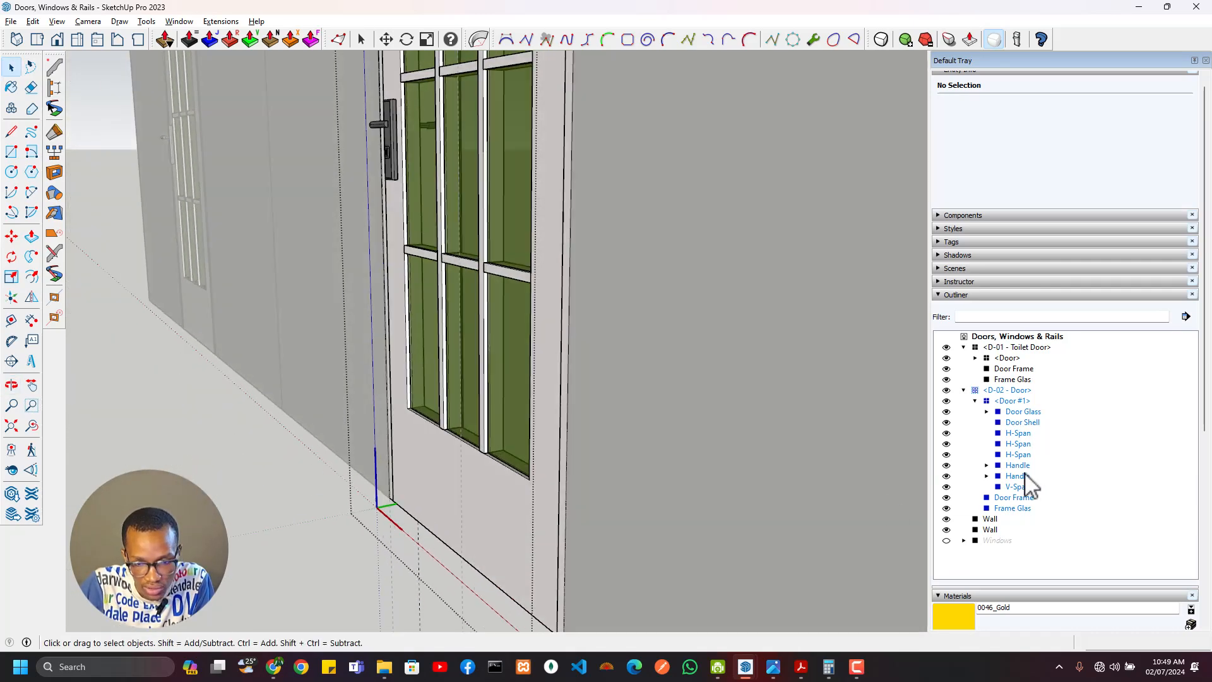
scroll(586, 498, down, 3)
middle_drag(535, 482, 332, 530)
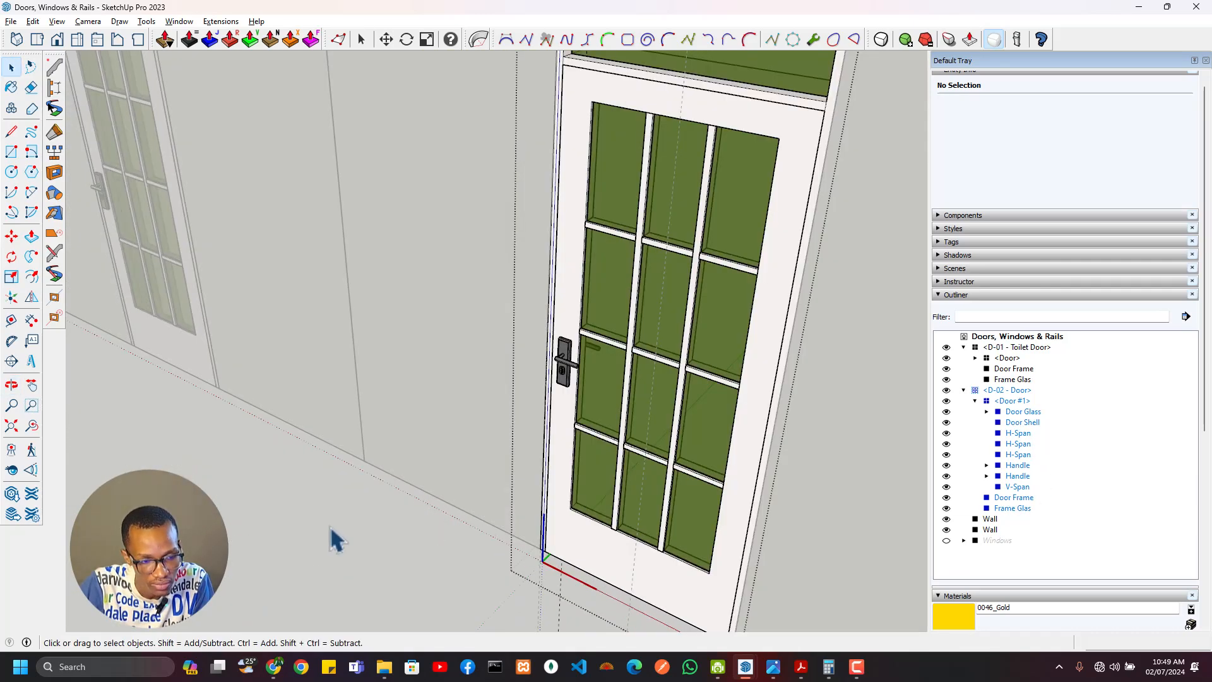
click(332, 530)
scroll(536, 564, down, 3)
Step: Relocate the D-02 door's component axes to the frame's lower handle-side corner at the wall, and accept updating the component axes
double_click(590, 290)
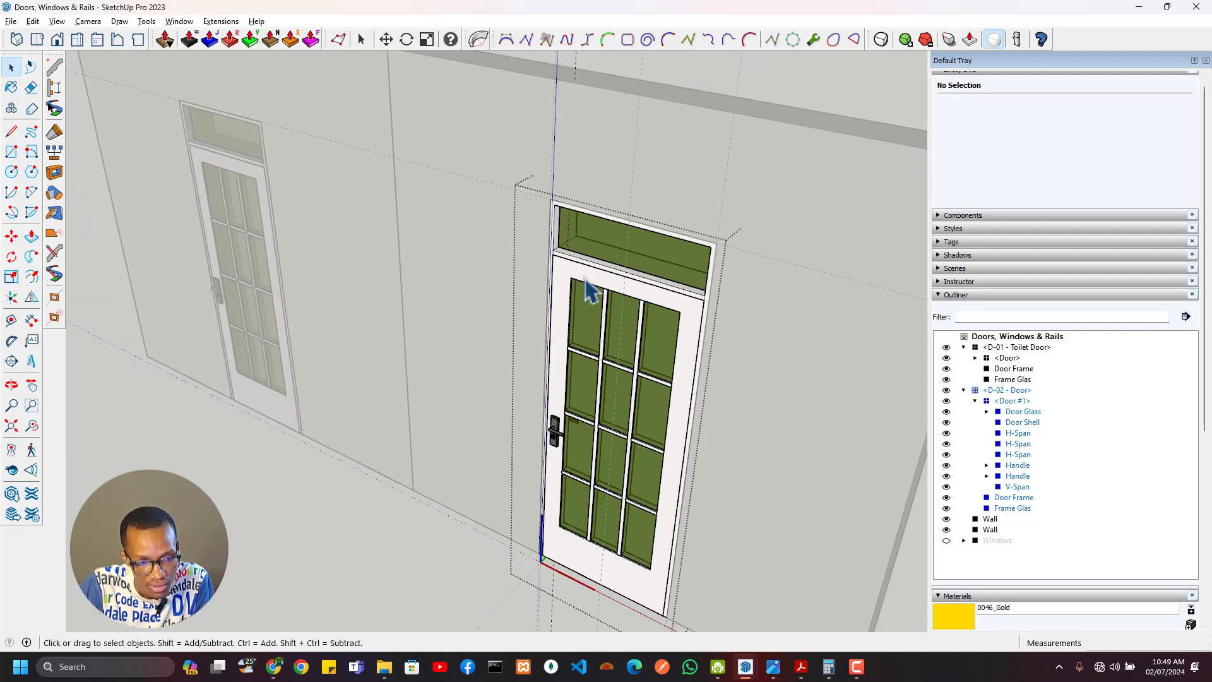
middle_drag(602, 527, 455, 573)
scroll(479, 492, up, 5)
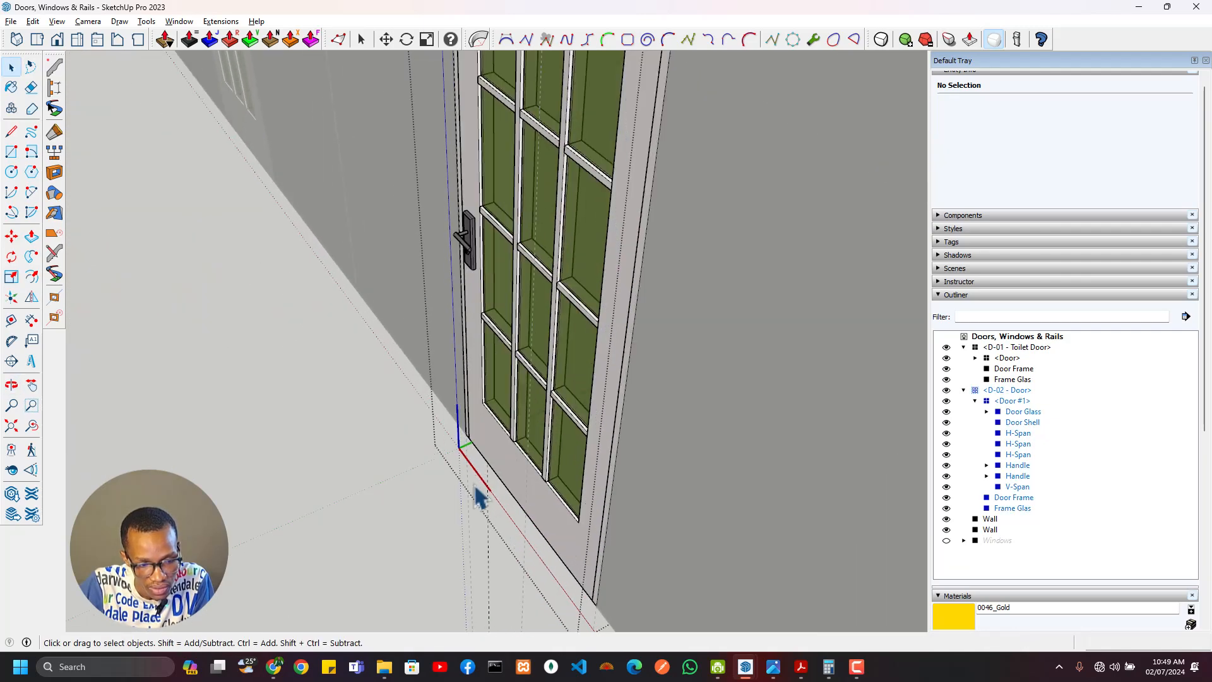
scroll(461, 442, up, 3)
middle_drag(460, 441, 710, 470)
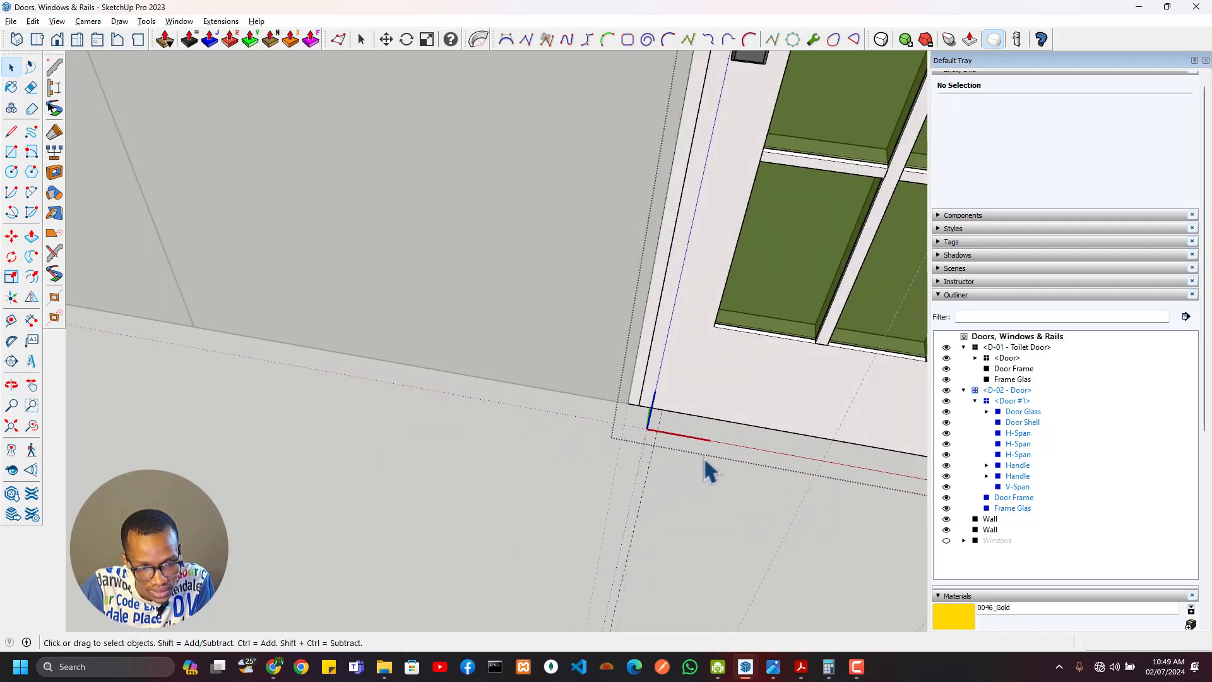
scroll(631, 422, up, 2)
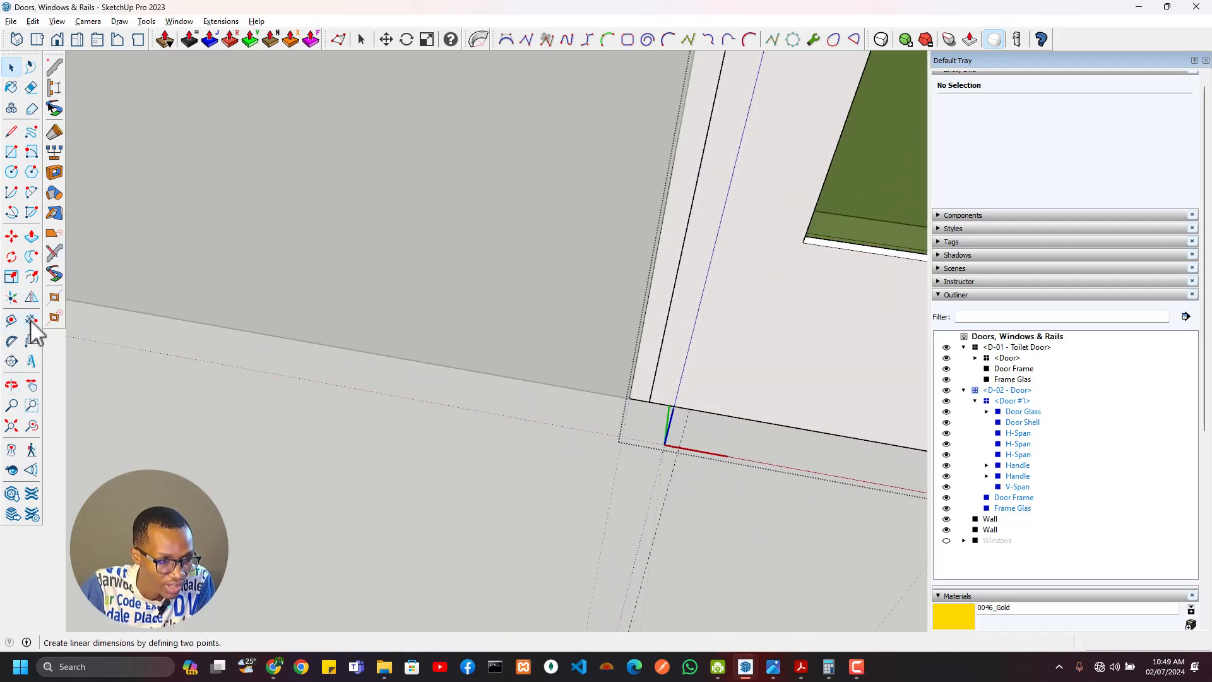
click(11, 297)
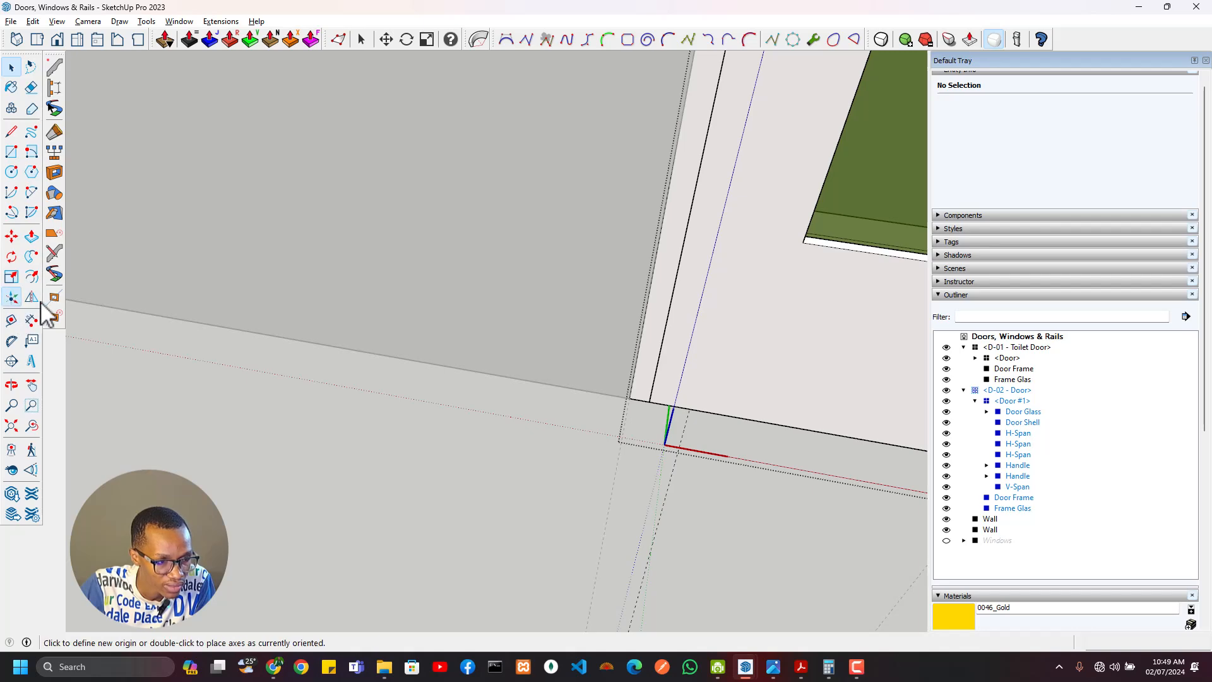
double_click(630, 399)
scroll(712, 461, down, 2)
click(714, 463)
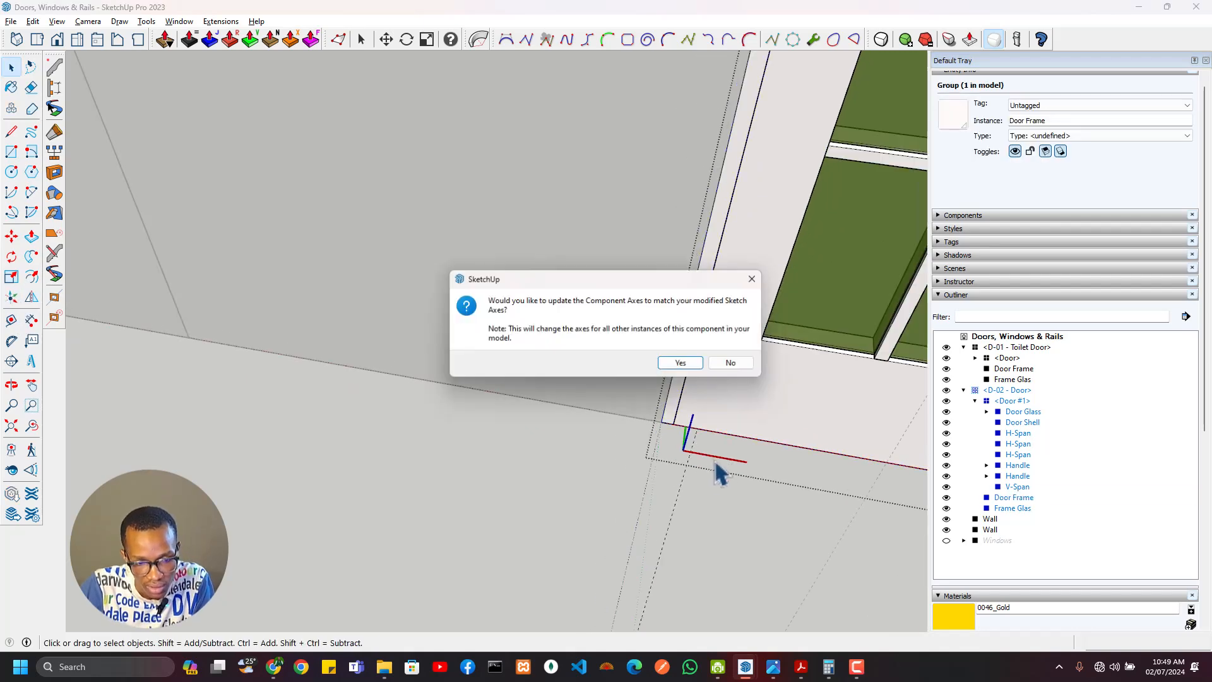
click(682, 363)
click(675, 405)
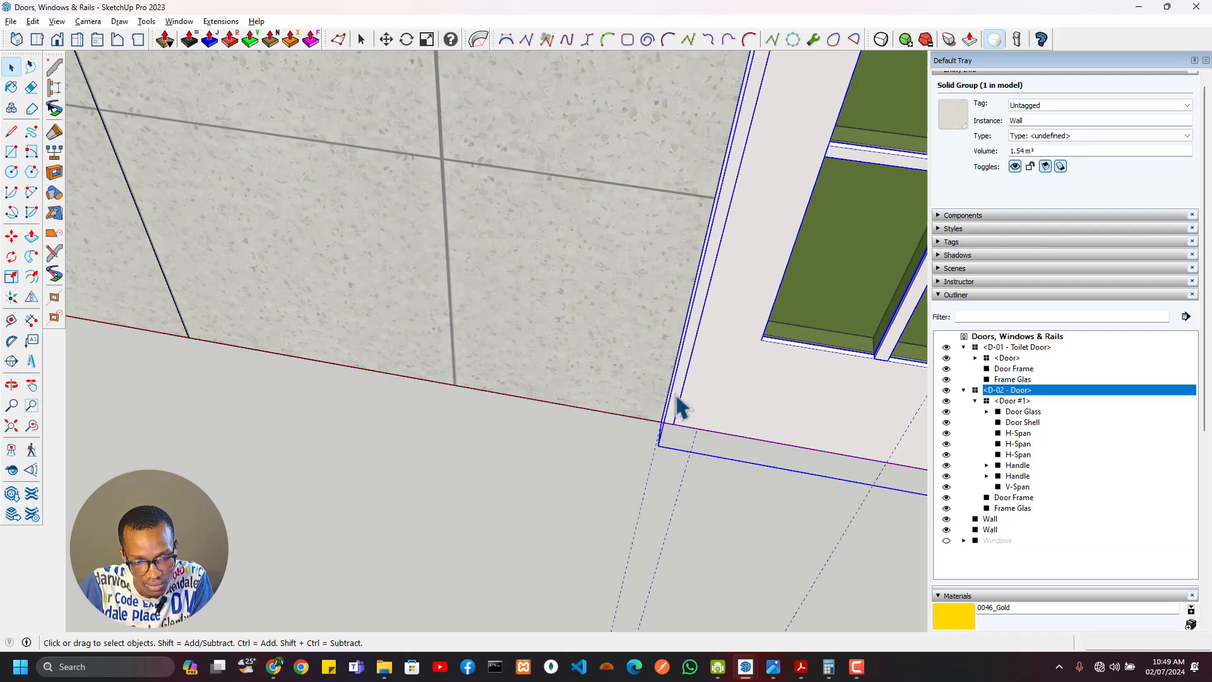
click(666, 433)
scroll(709, 414, down, 4)
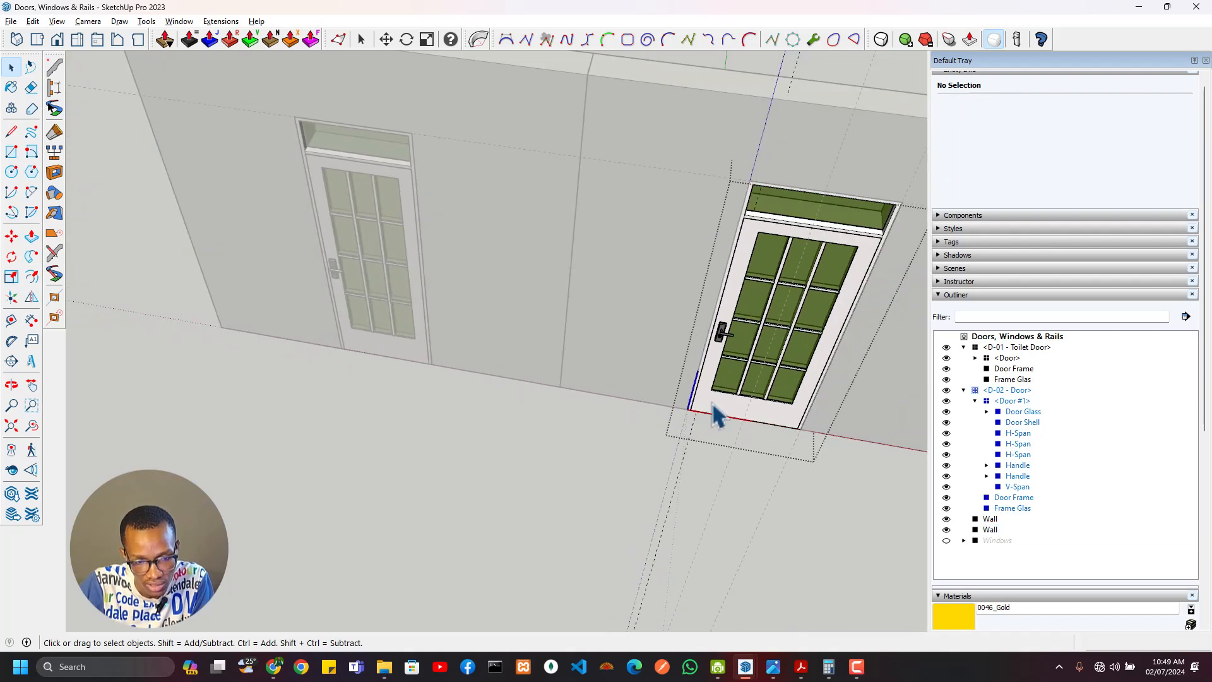
Step: Relocate the D-01 toilet door's component axes to its lower handle-side corner, accept the update, and check the inner door's axes
click(400, 351)
double_click(385, 361)
scroll(351, 359, up, 6)
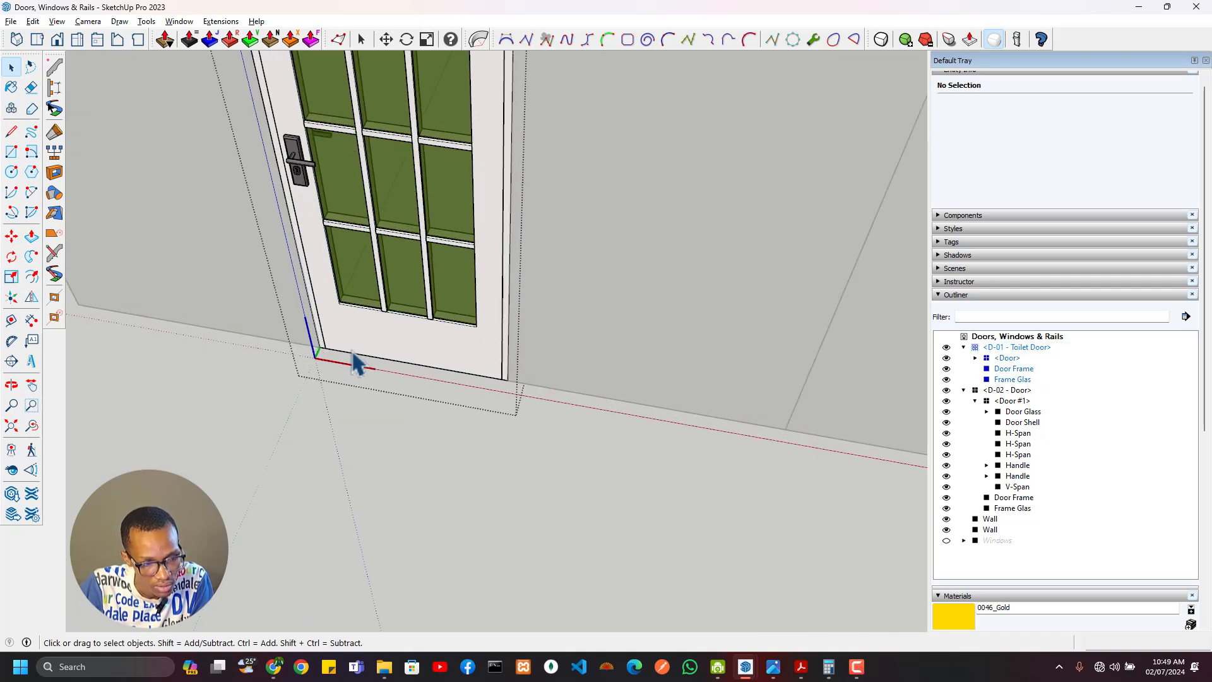
click(12, 297)
scroll(293, 373, up, 3)
double_click(282, 371)
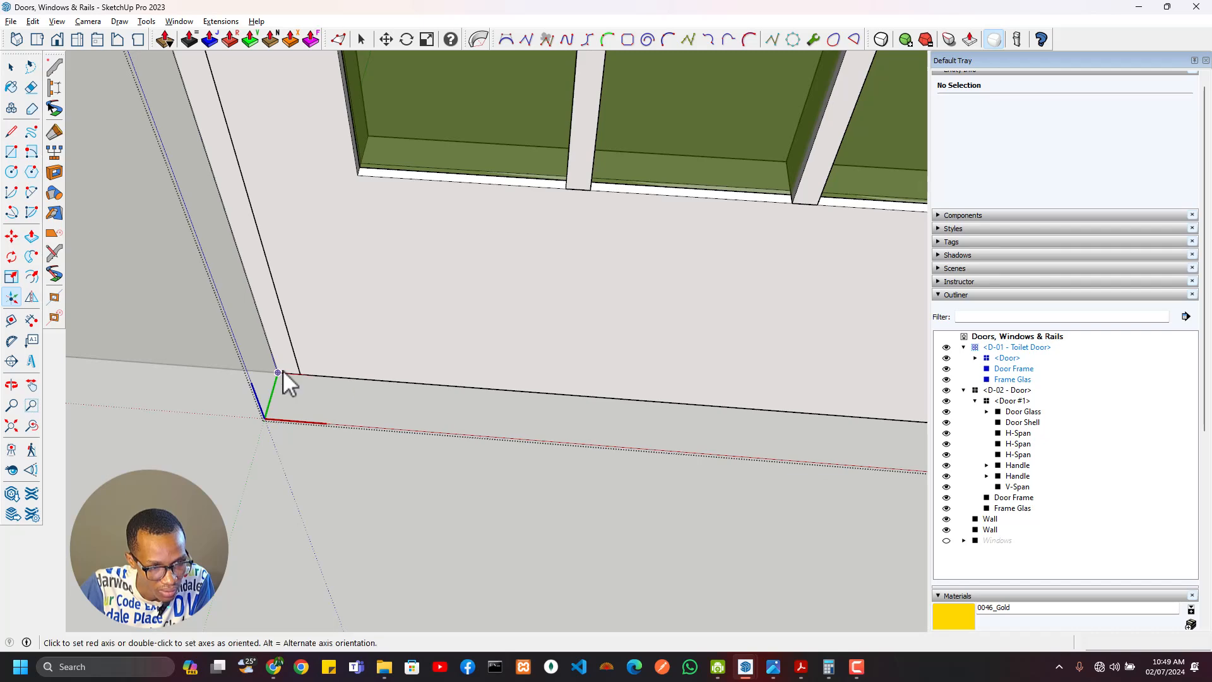
click(314, 437)
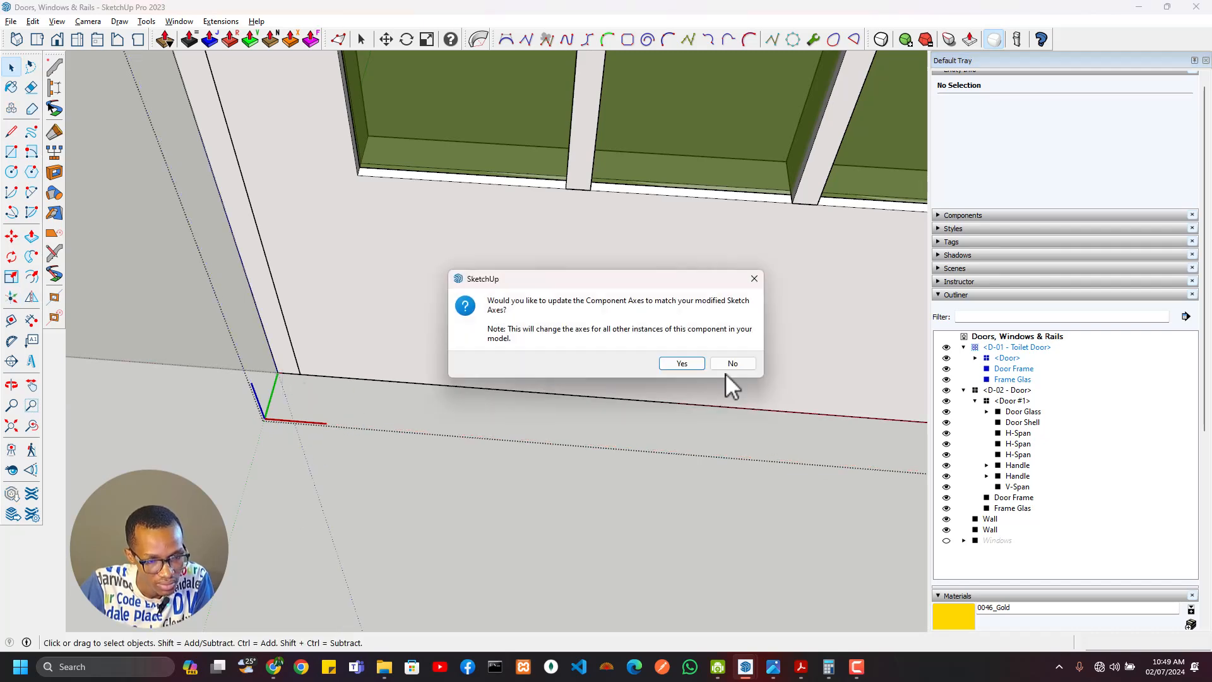
click(682, 363)
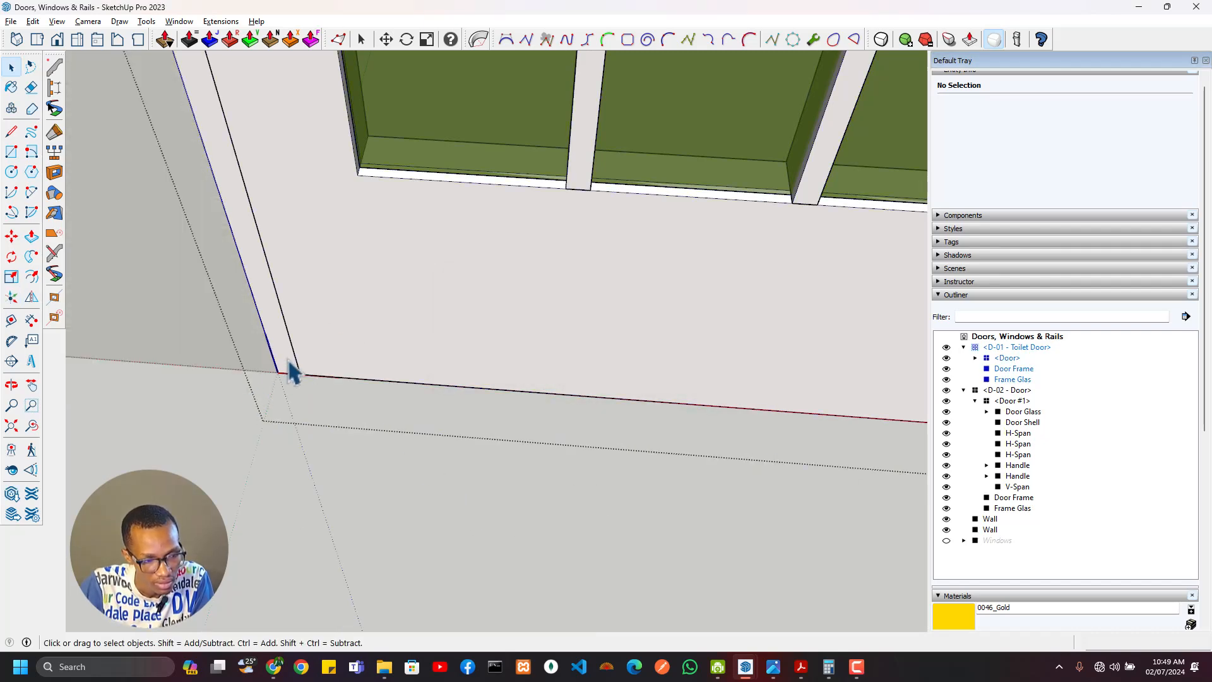
scroll(314, 347, down, 5)
double_click(559, 358)
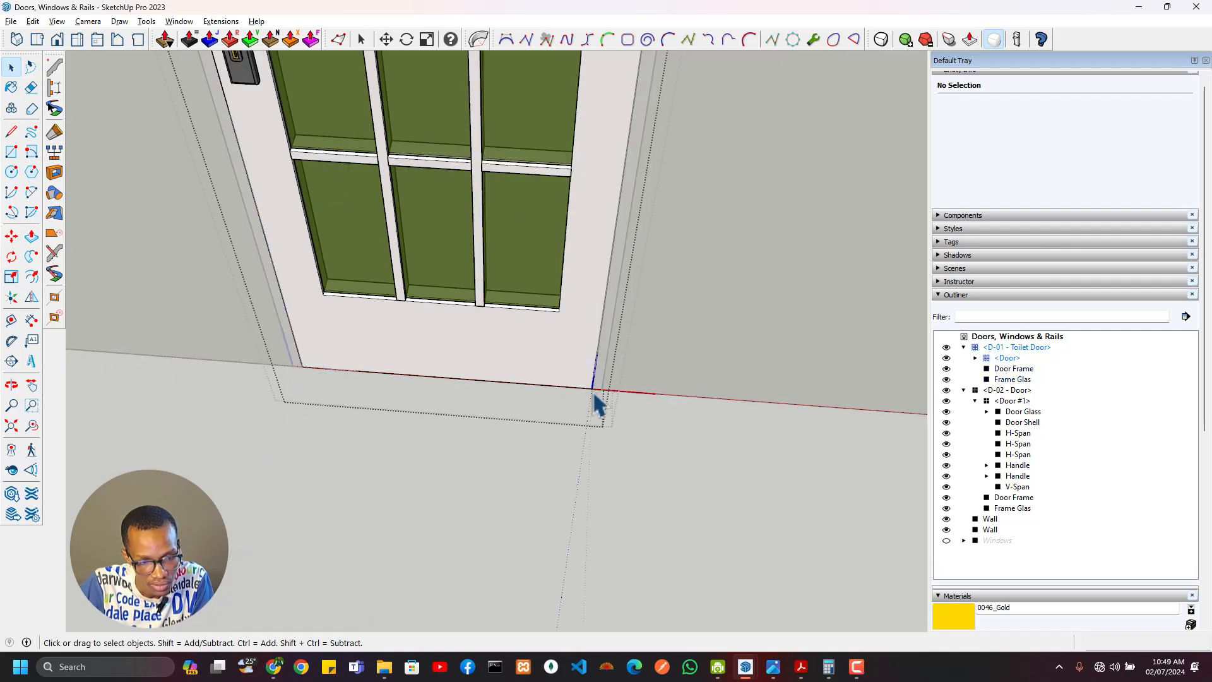
key(Escape)
key(Escape)
Step: Copy the D-02 door together with its wall 3,000 mm along the red axis, flush against the existing wall's end
scroll(533, 354, down, 7)
shift+middle_drag(646, 300, 490, 324)
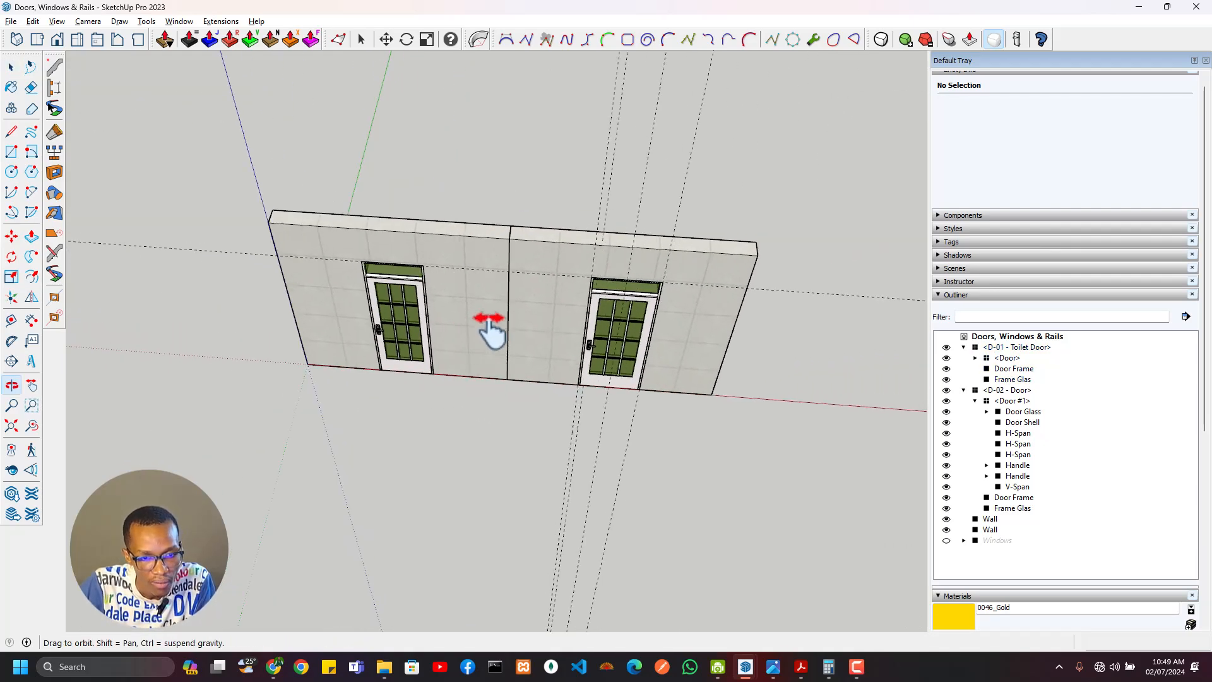
scroll(581, 298, up, 4)
middle_drag(581, 297, 590, 195)
click(644, 233)
scroll(768, 343, down, 3)
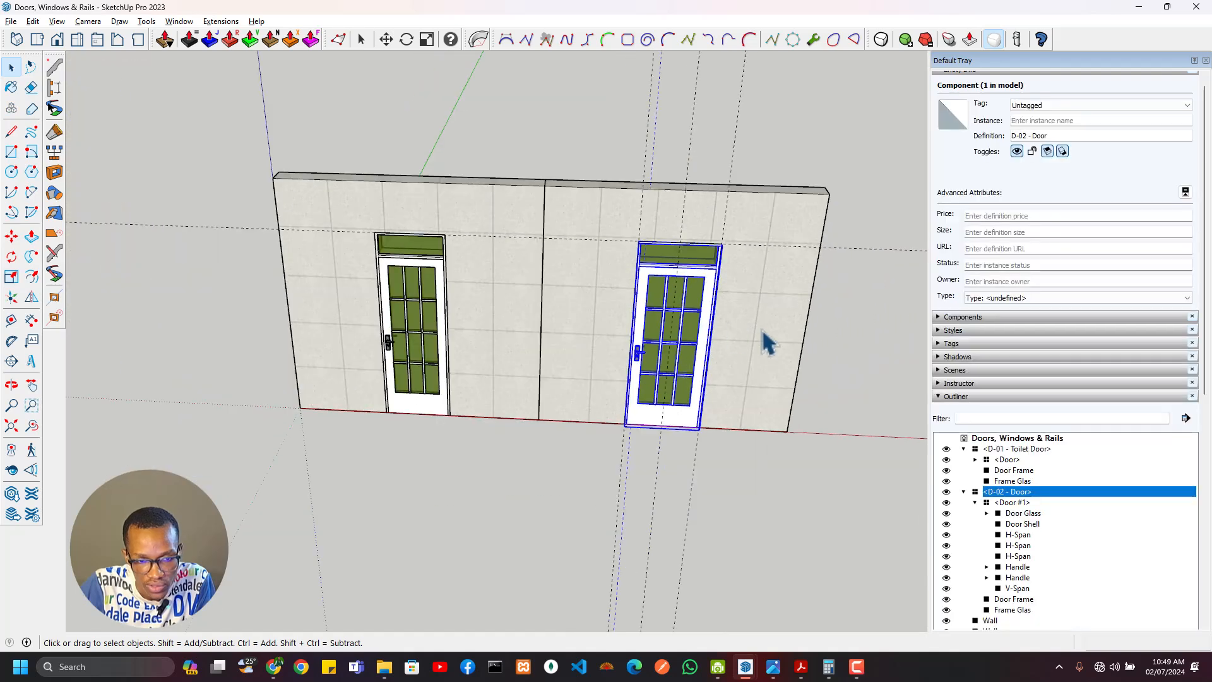
scroll(315, 416, down, 3)
ctrl+click(631, 356)
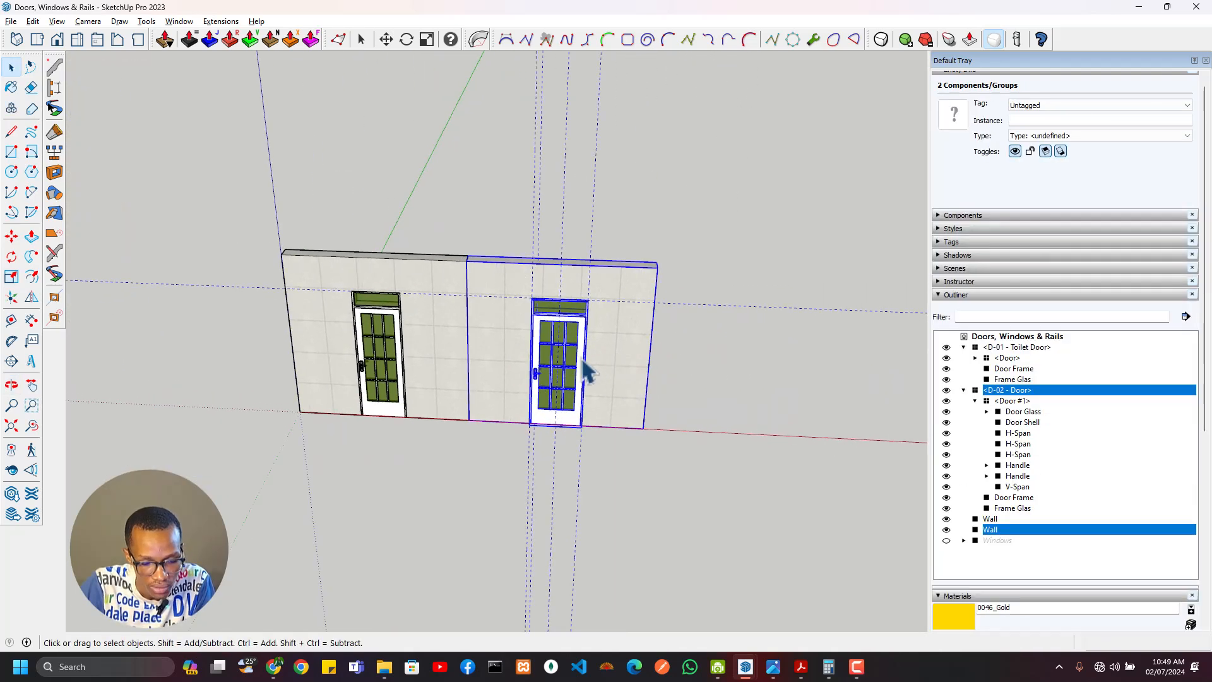
key(m)
key(ctrl)
click(466, 261)
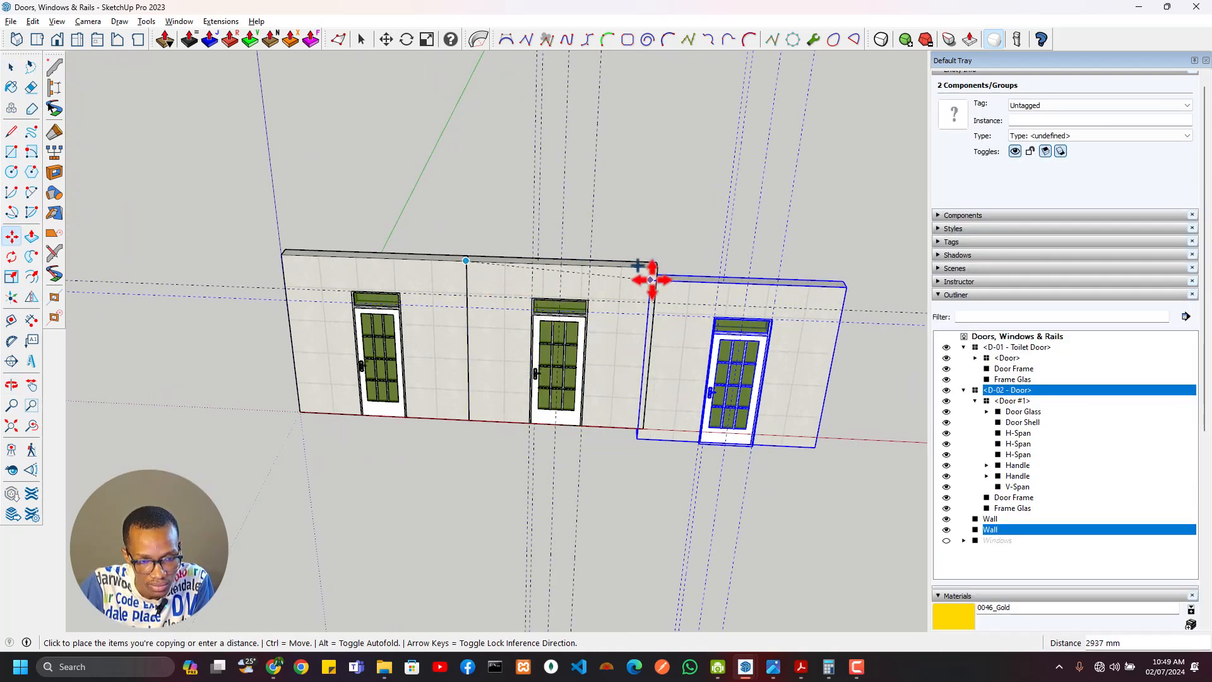
click(653, 263)
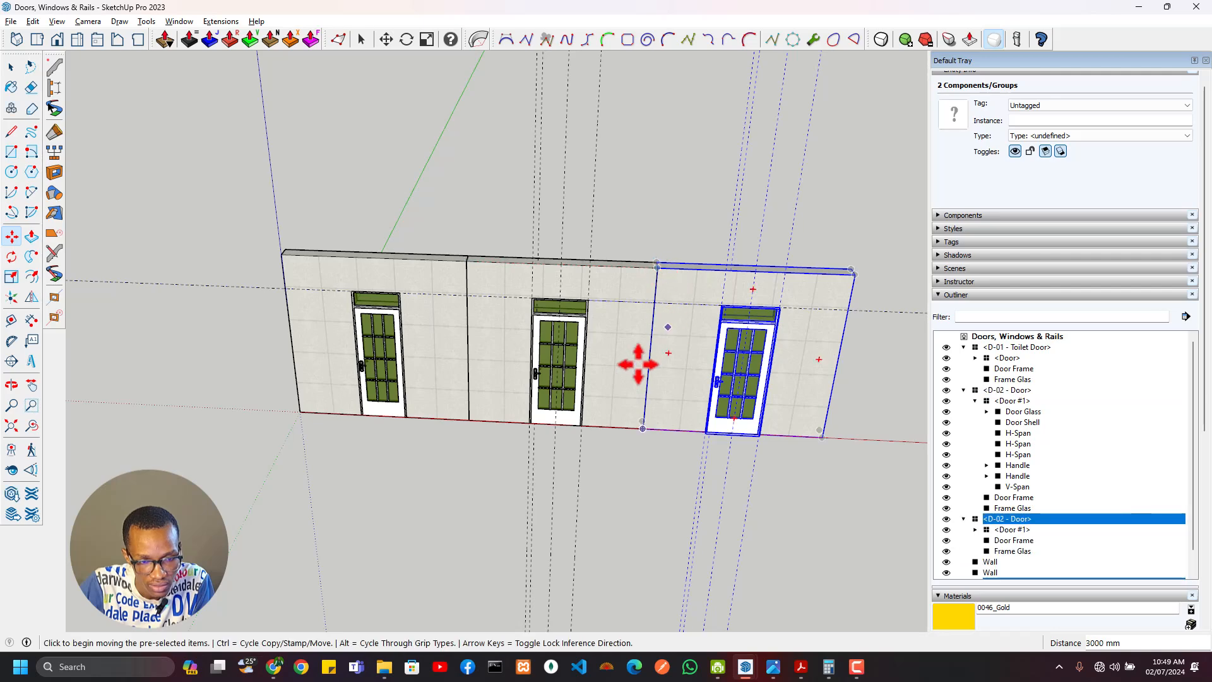
Step: Make the copied wall and D-02 door unique
click(55, 23)
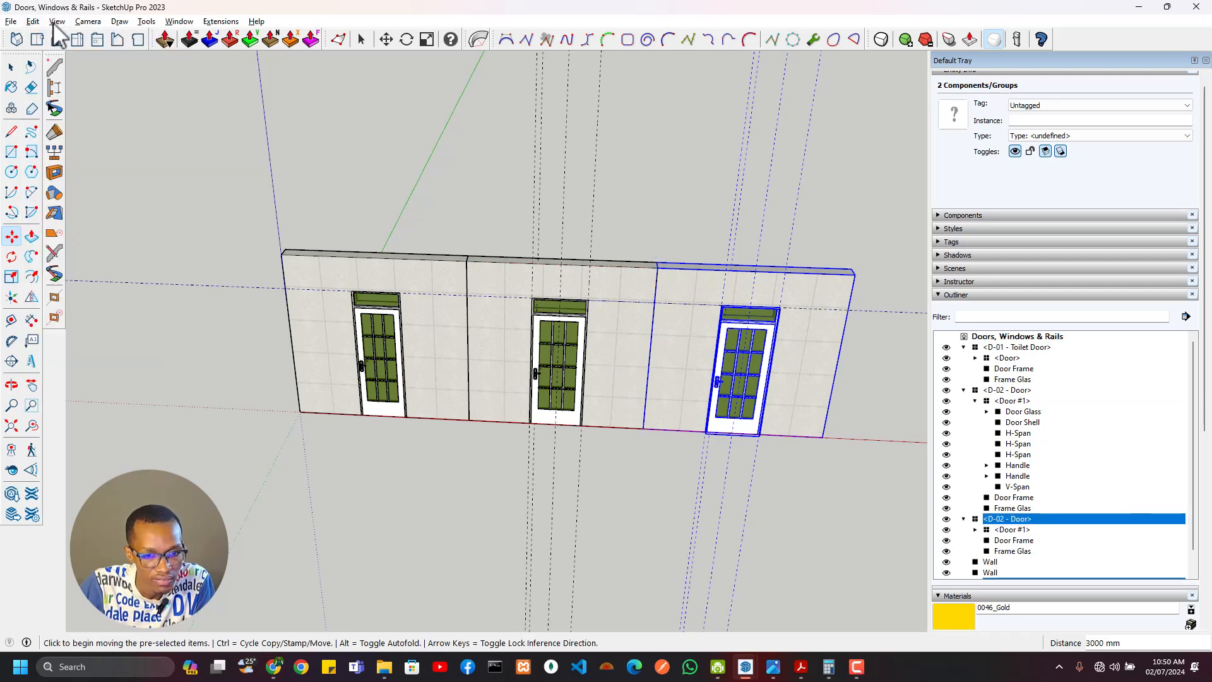
scroll(722, 242, up, 5)
key(e)
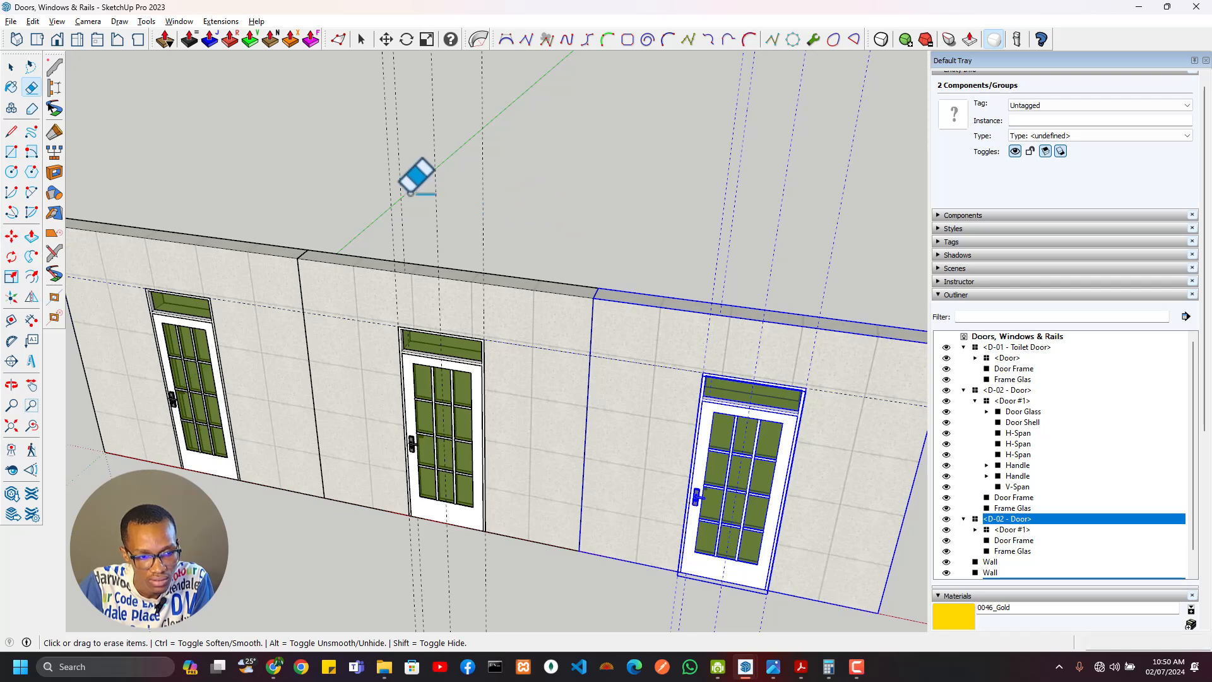
middle_drag(763, 301, 695, 356)
key(space)
right_click(730, 454)
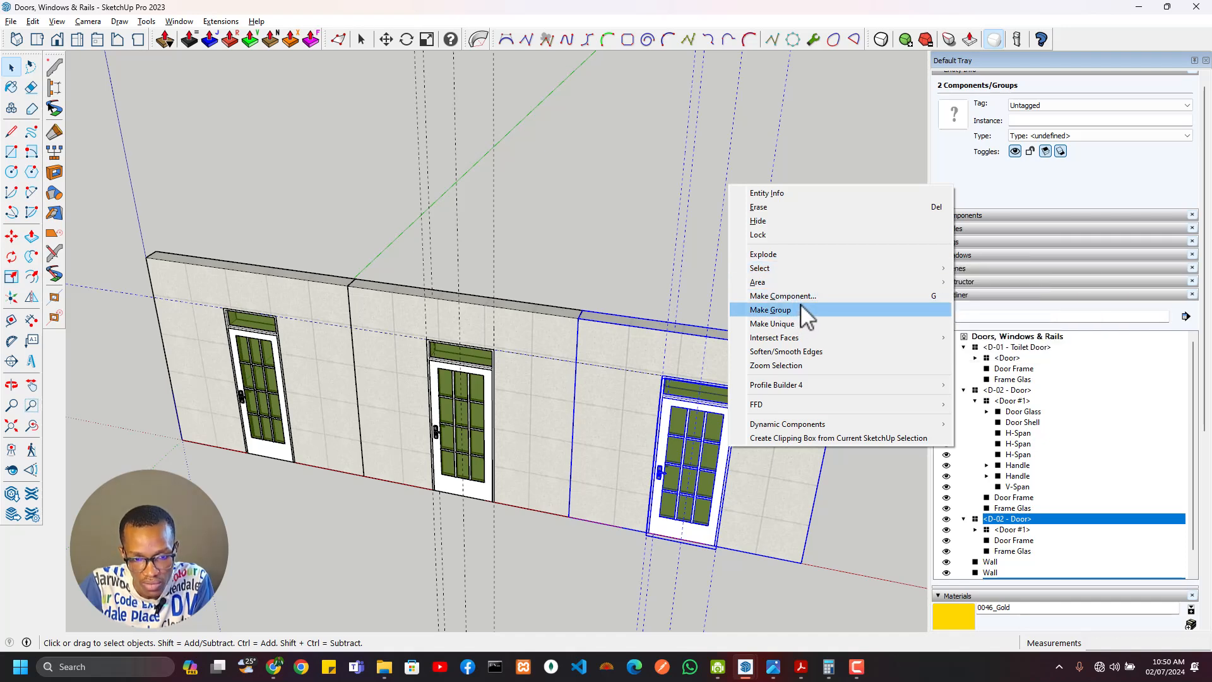
click(804, 324)
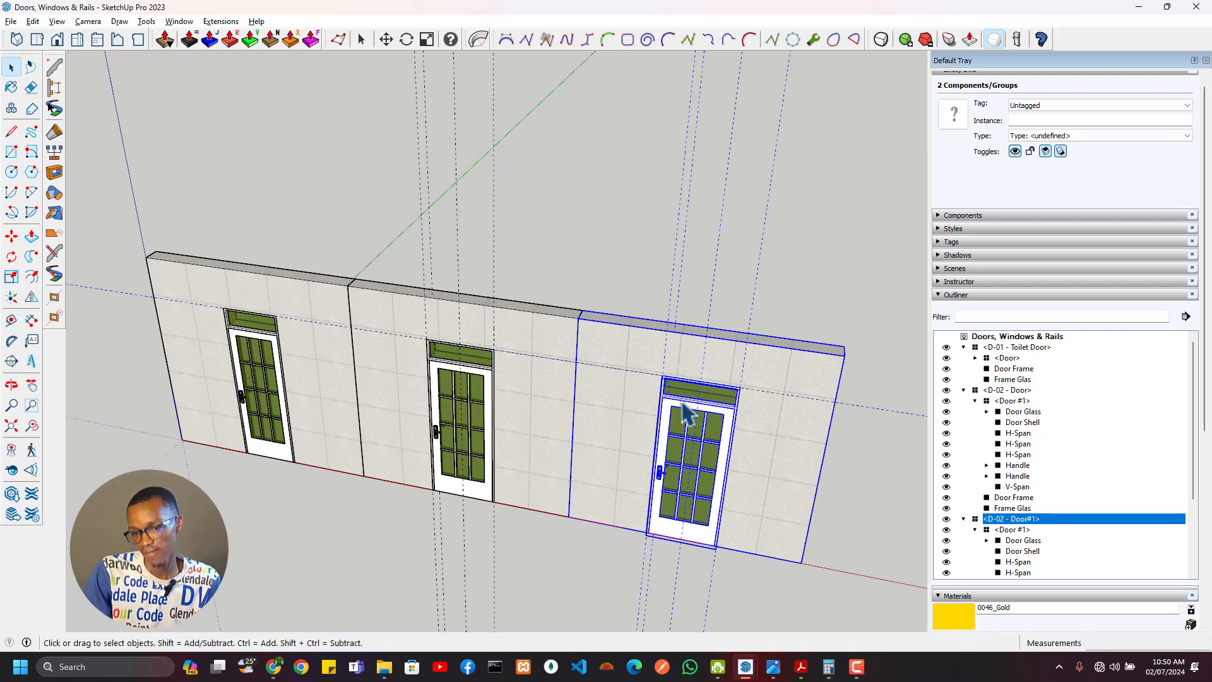
Step: Switch to the PDF door schedule and examine the D-03 door's plan, elevation and dimensions beside D-02, returning to the SketchUp model
key(alt+Tab)
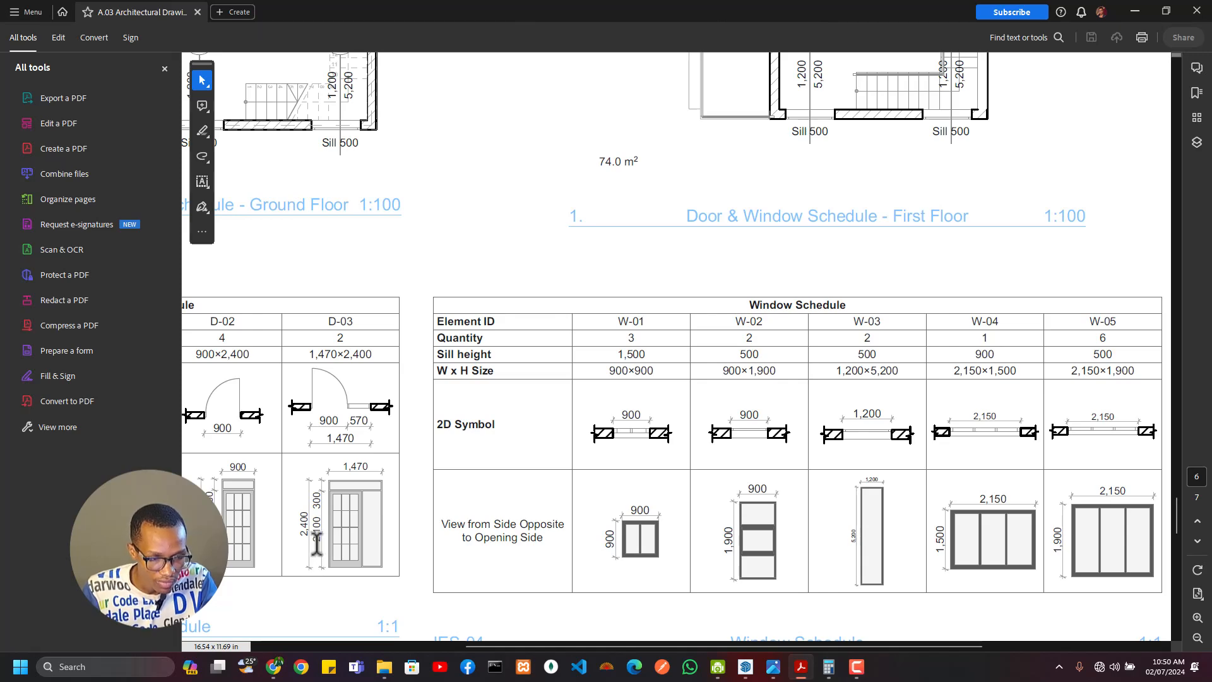
ctrl+scroll(326, 525, up, 3)
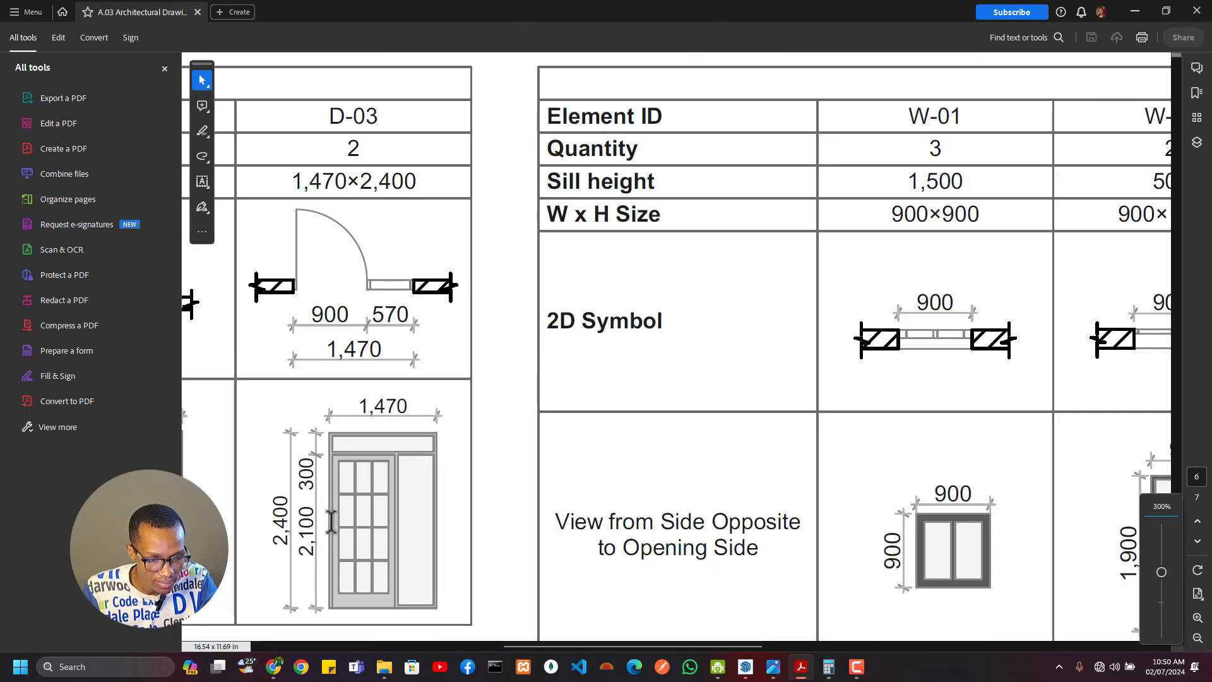
scroll(354, 537, down, 2)
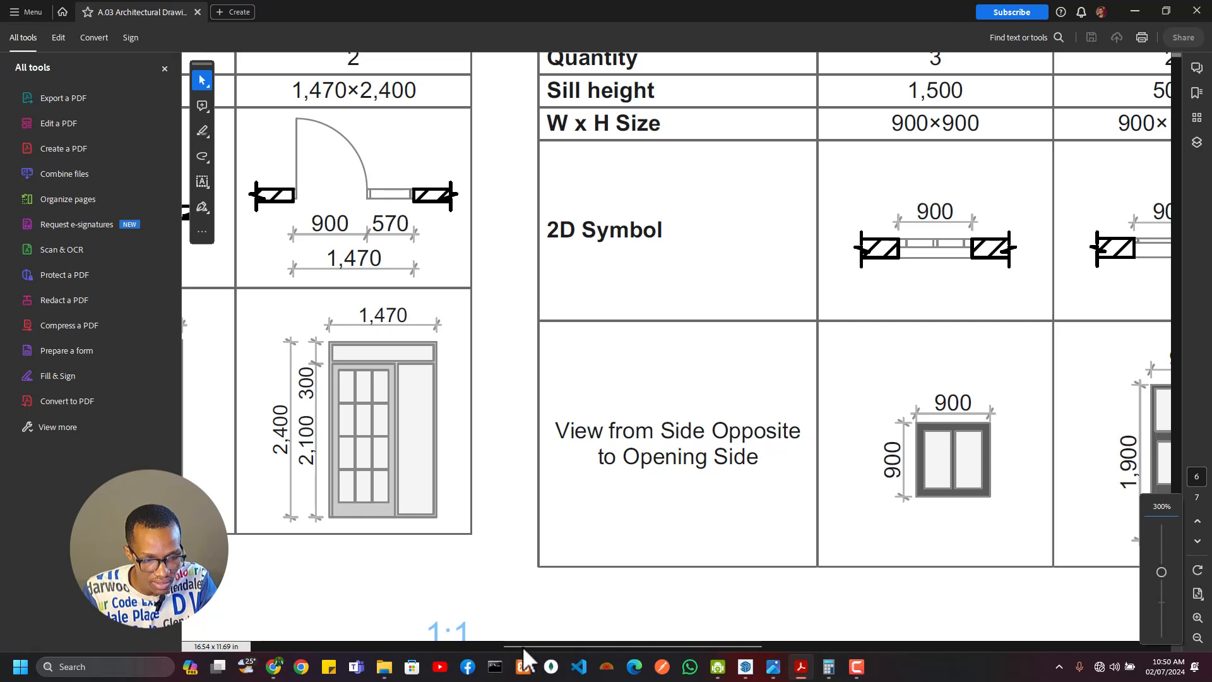
scroll(514, 647, left, 3)
scroll(514, 647, left, 2)
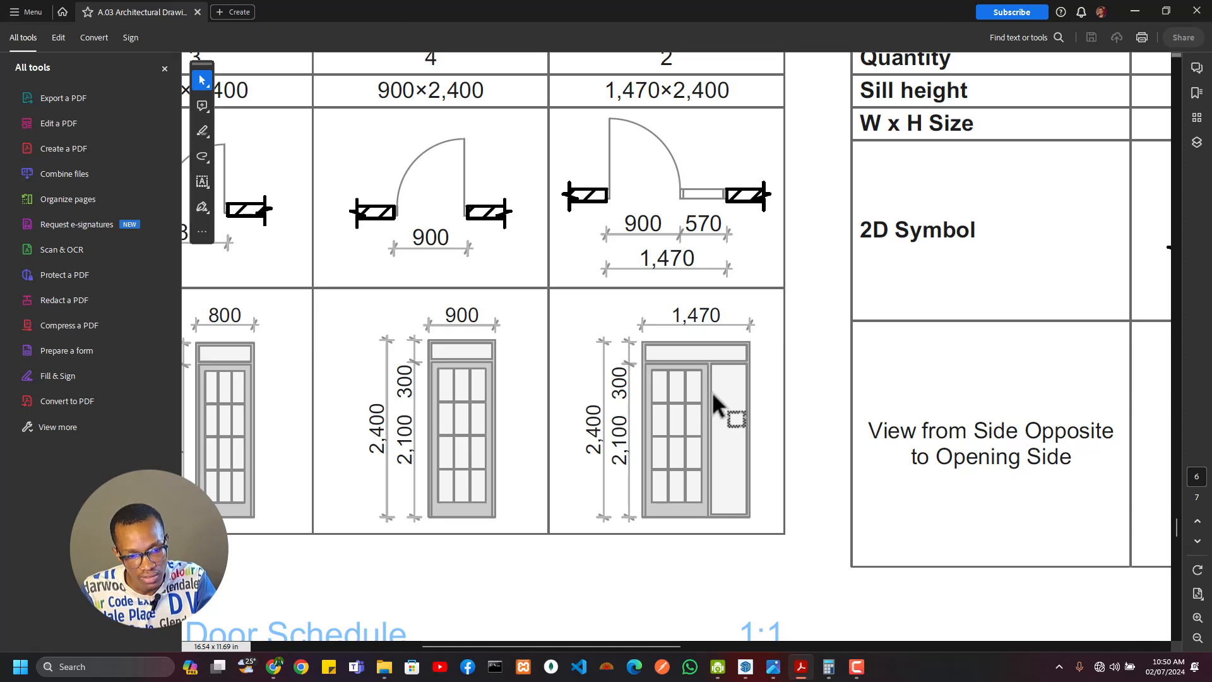
key(alt+Tab)
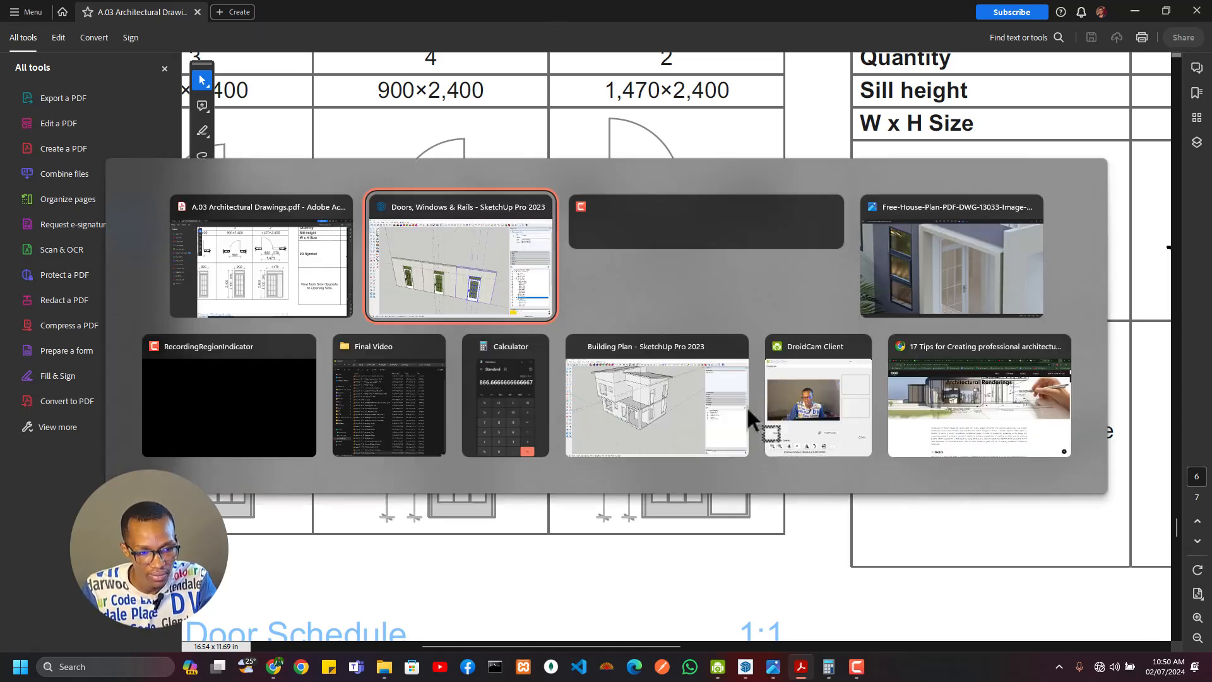
scroll(752, 419, up, 5)
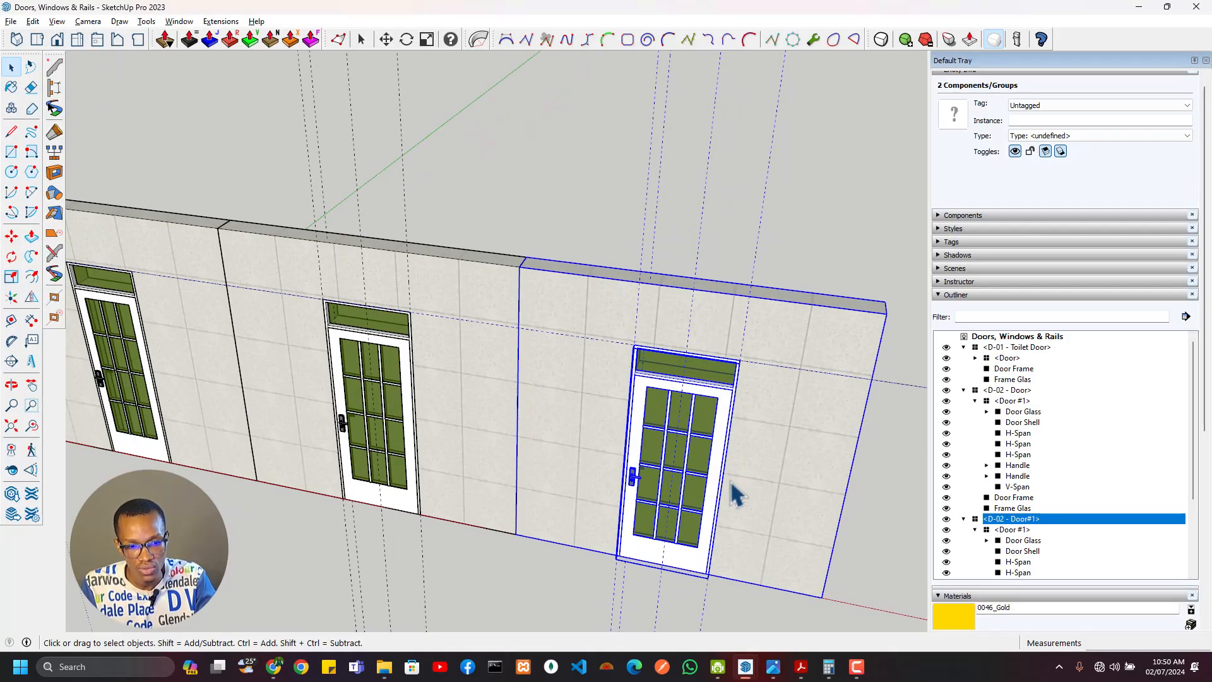
scroll(729, 445, down, 5)
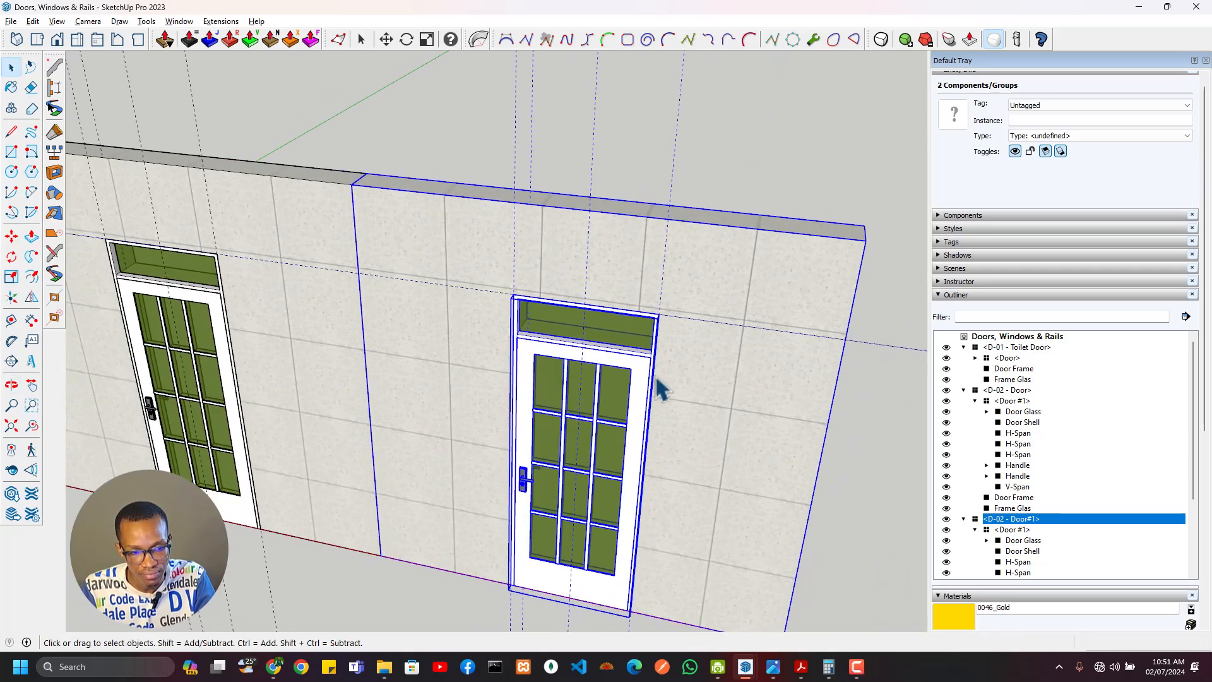
key(alt+Tab)
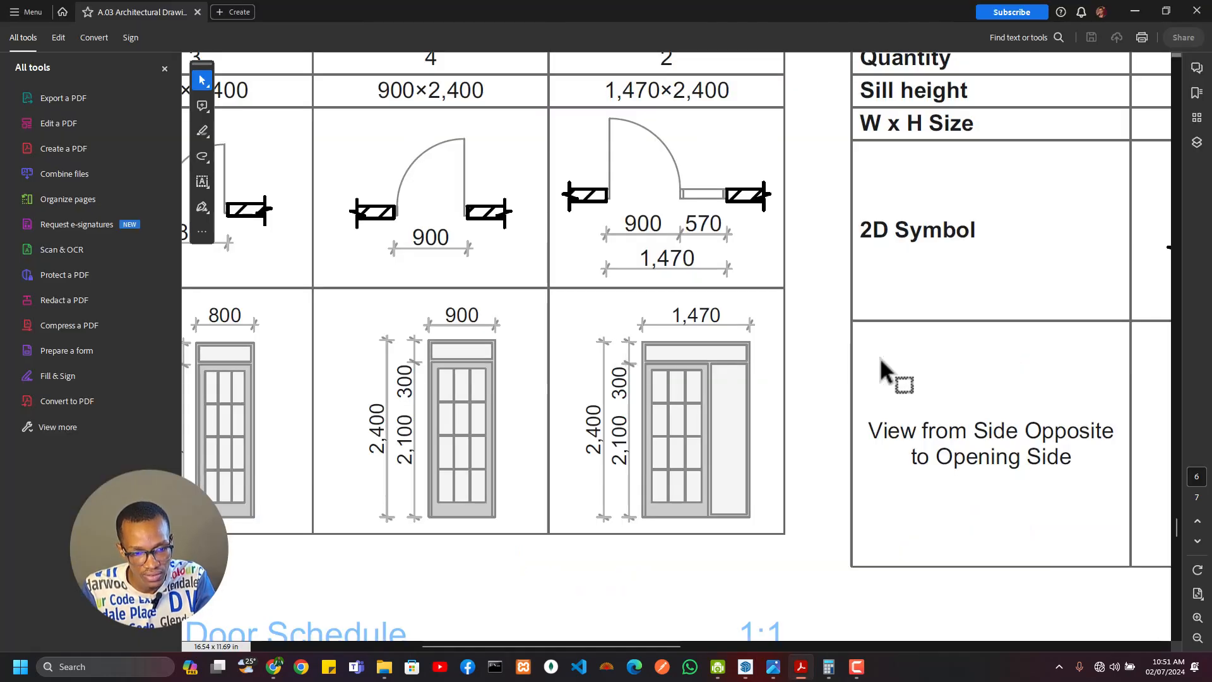
key(alt+Tab)
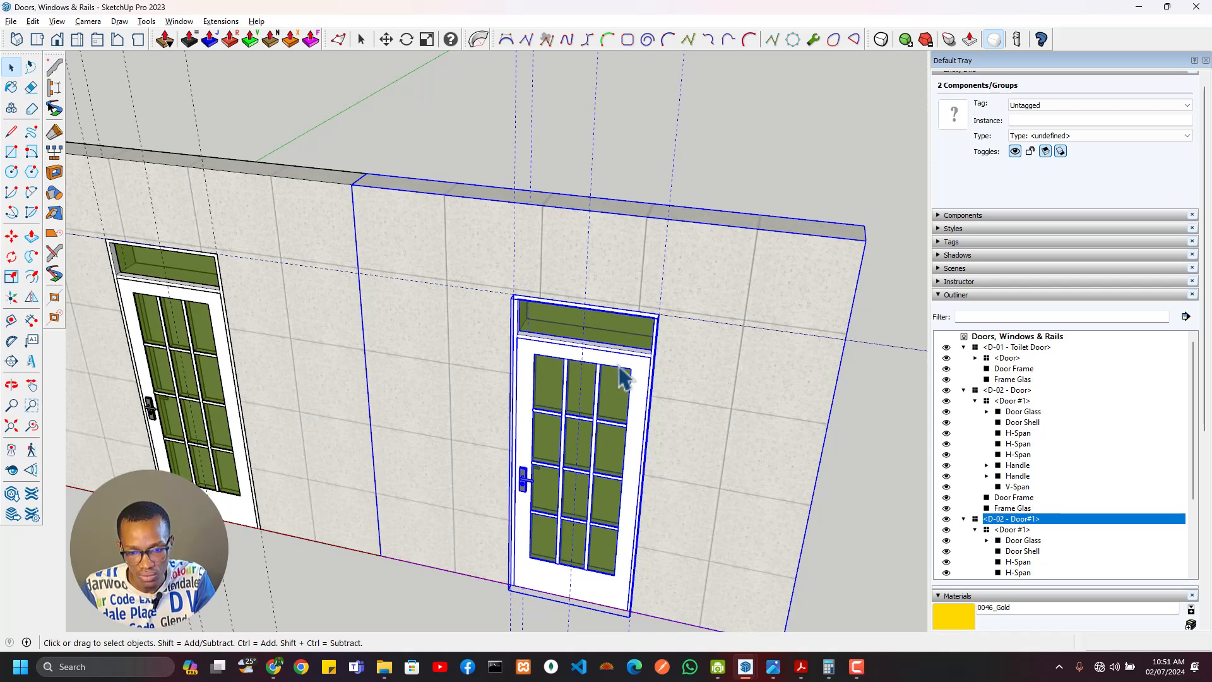
Step: Rename the copied door's component definition to "D-03 - Wider Door" and clear the selection
scroll(1029, 128, up, 1)
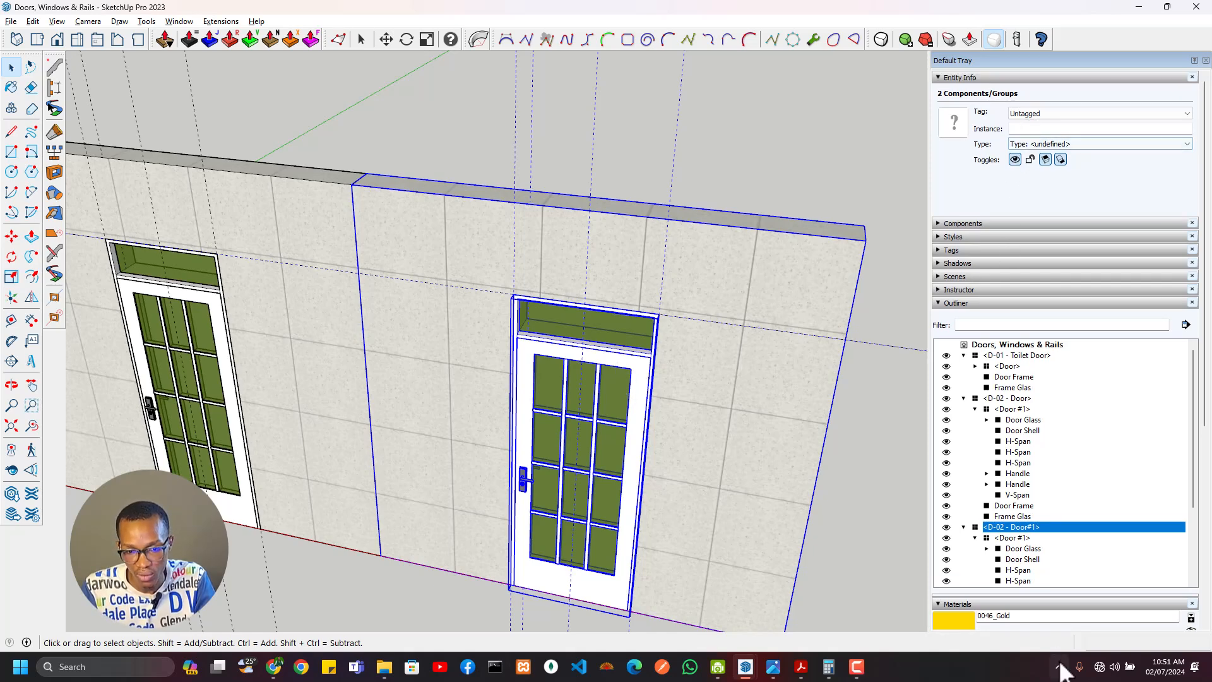
click(1012, 529)
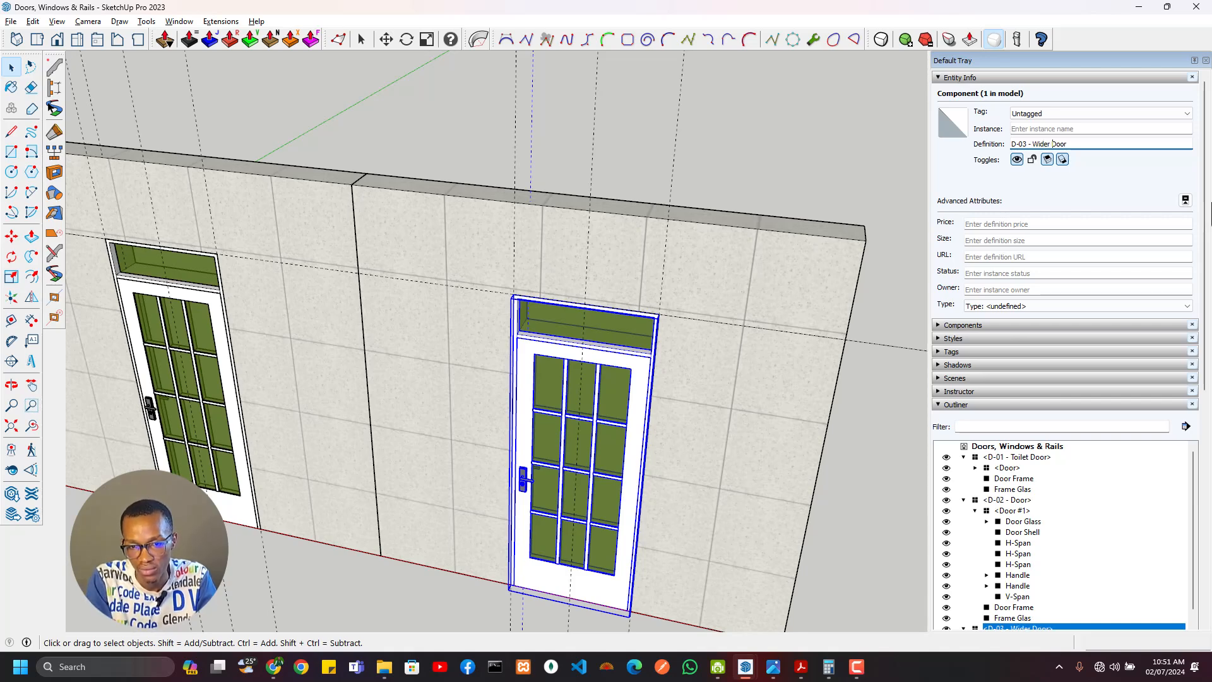
double_click(659, 325)
key(Escape)
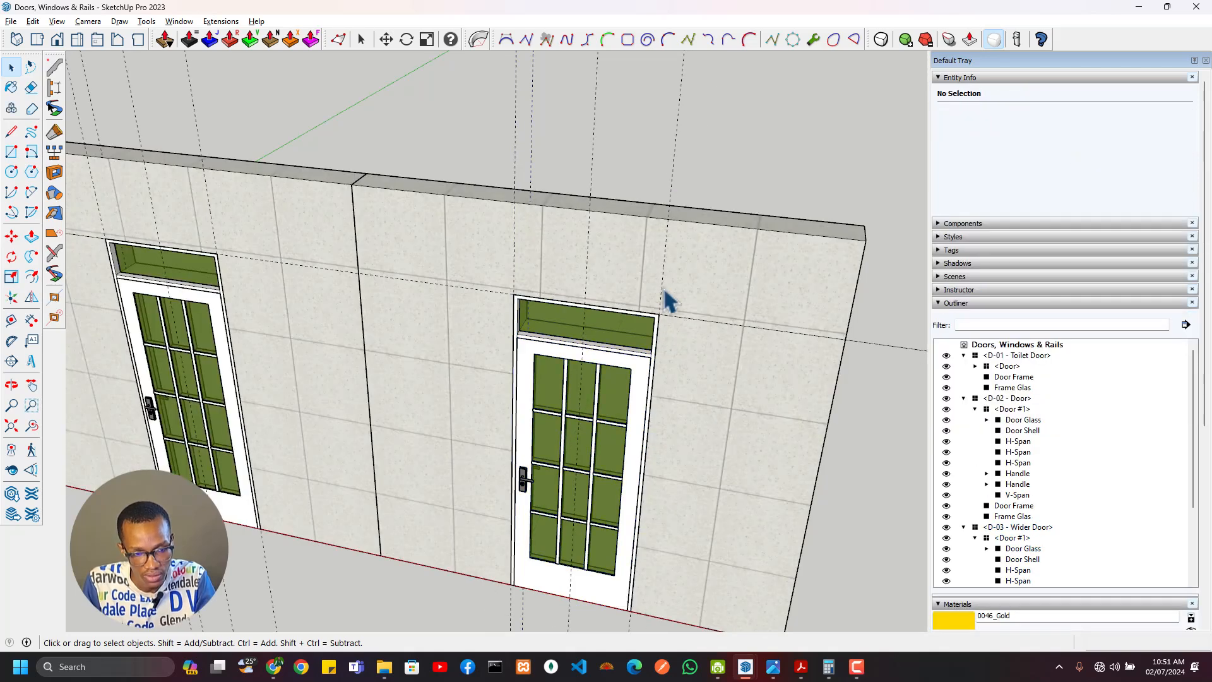
Step: Open the copied wall for editing and place vertical guides 1470/2 mm to each side of the door's centre line
click(662, 290)
double_click(662, 310)
key(e)
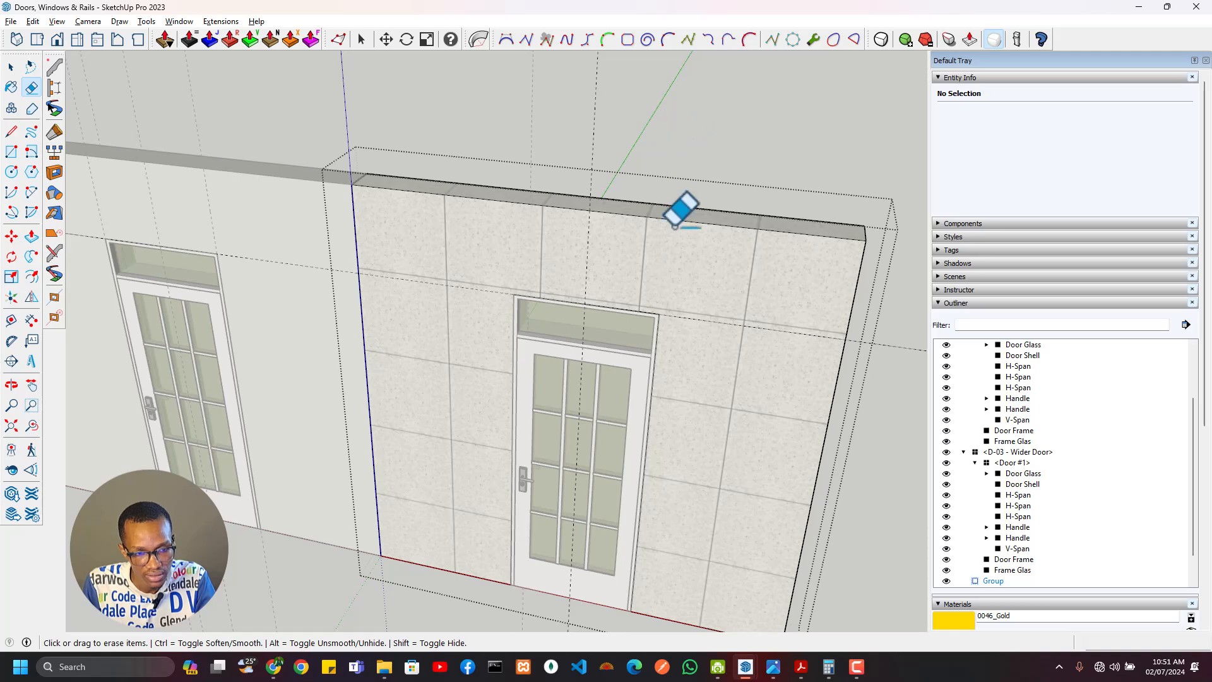
key(t)
click(587, 250)
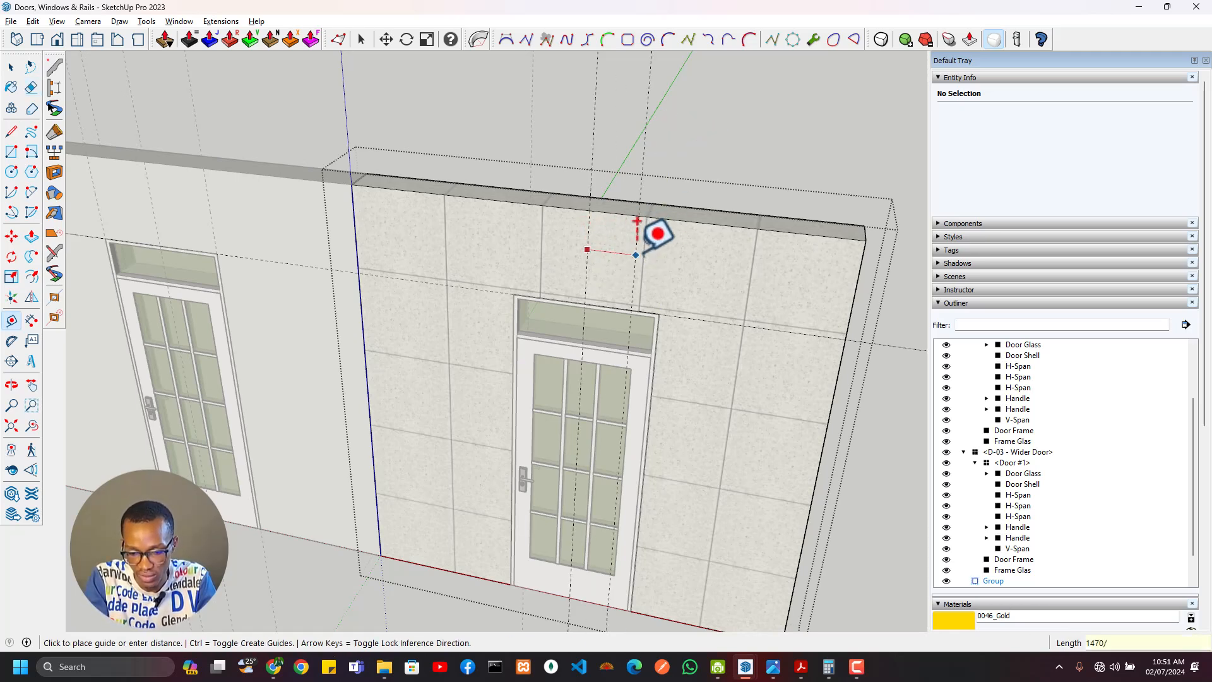
text(1470/2)
key(Return)
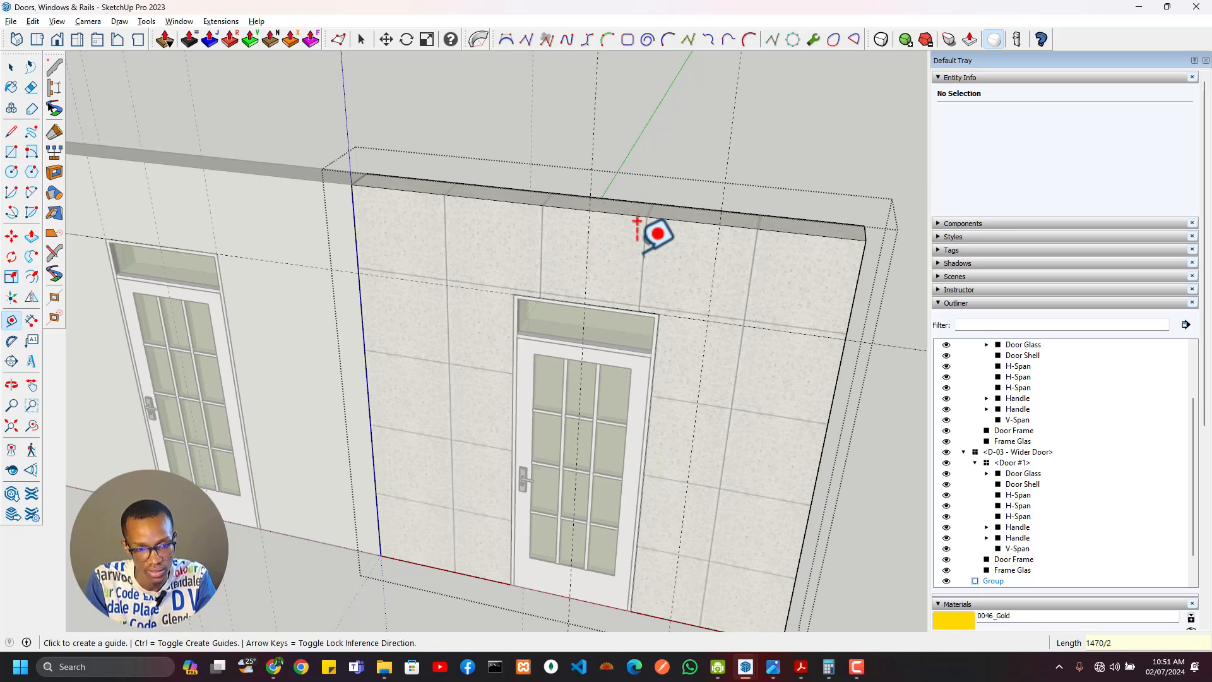
click(586, 270)
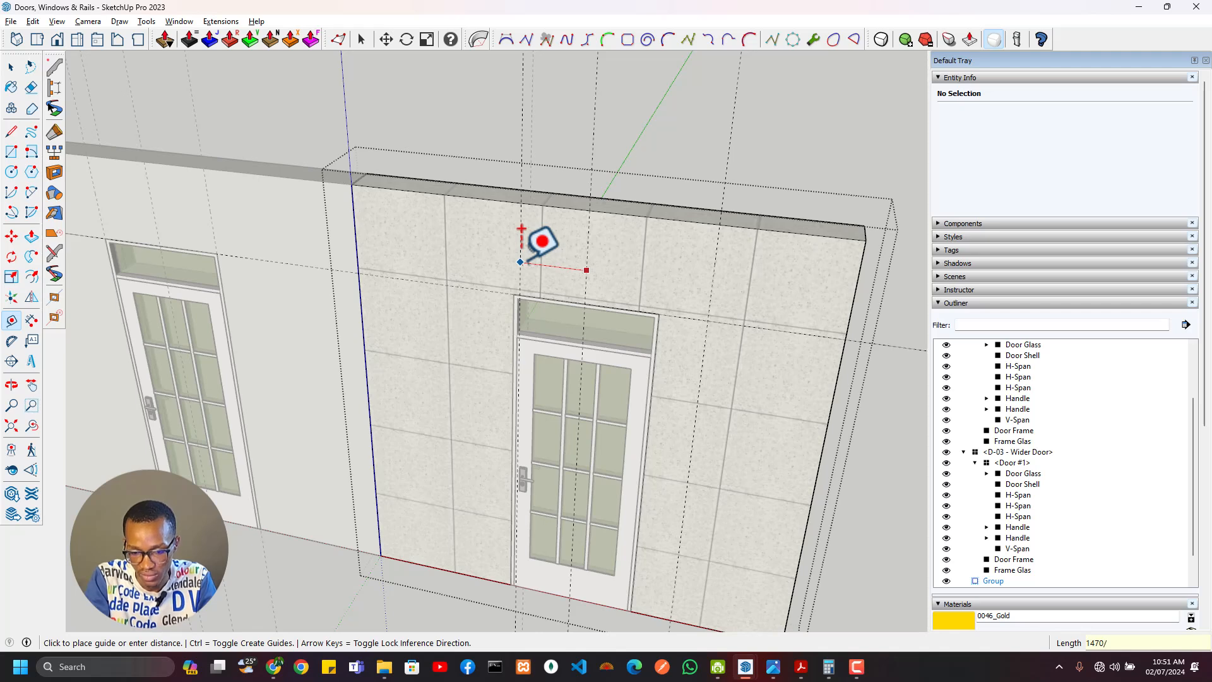
text(1470/2)
key(Return)
key(r)
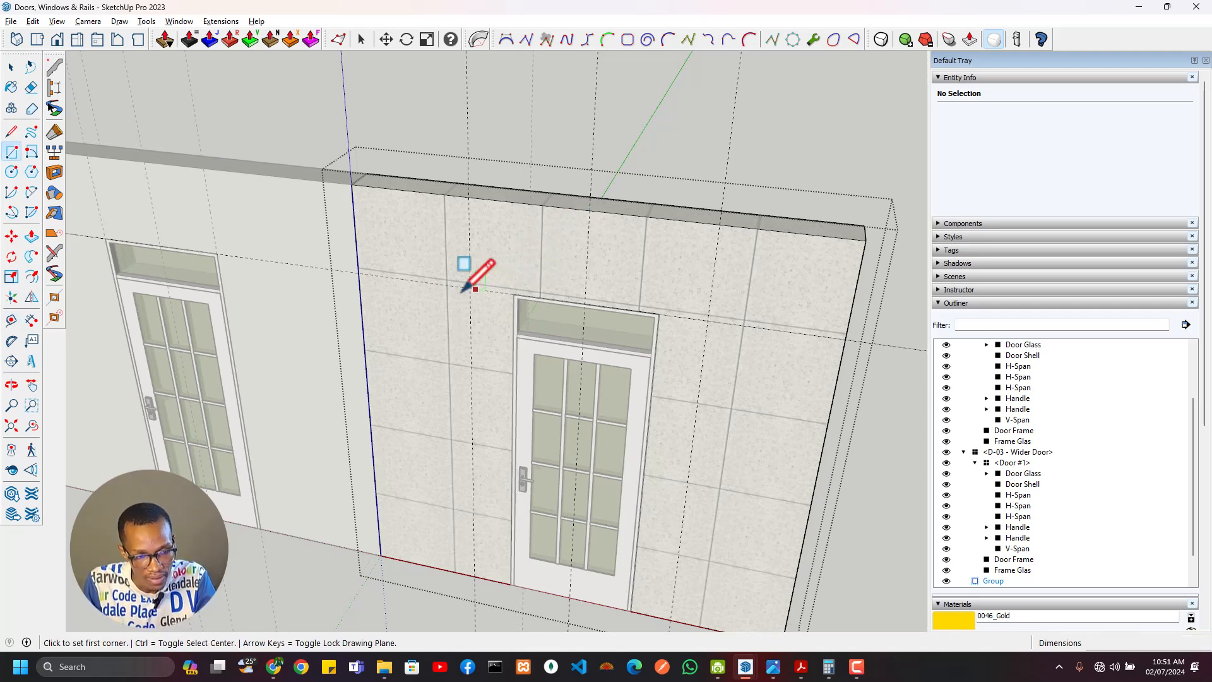
click(467, 288)
key(Escape)
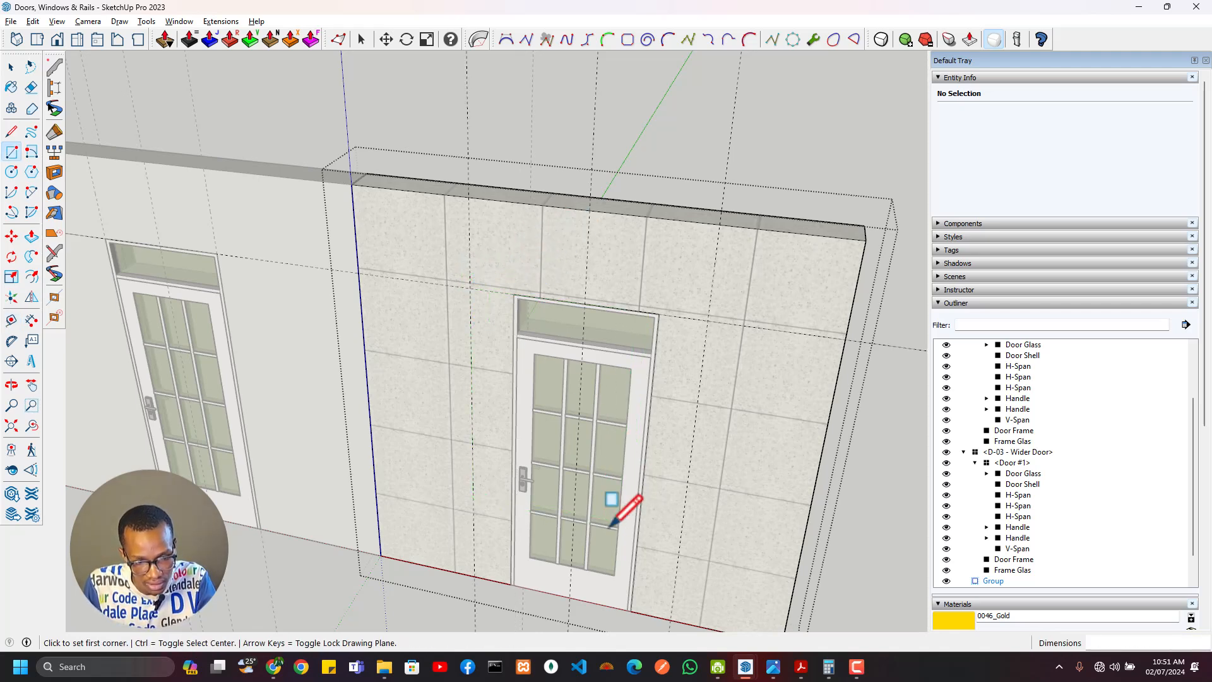
Step: Widen the wall opening by pushing both side faces 285 mm outward to the guides, and leave the wall group
mouse_move(607, 521)
middle_down()
mouse_move(523, 508)
mouse_move(495, 360)
middle_up()
key(p)
click(465, 354)
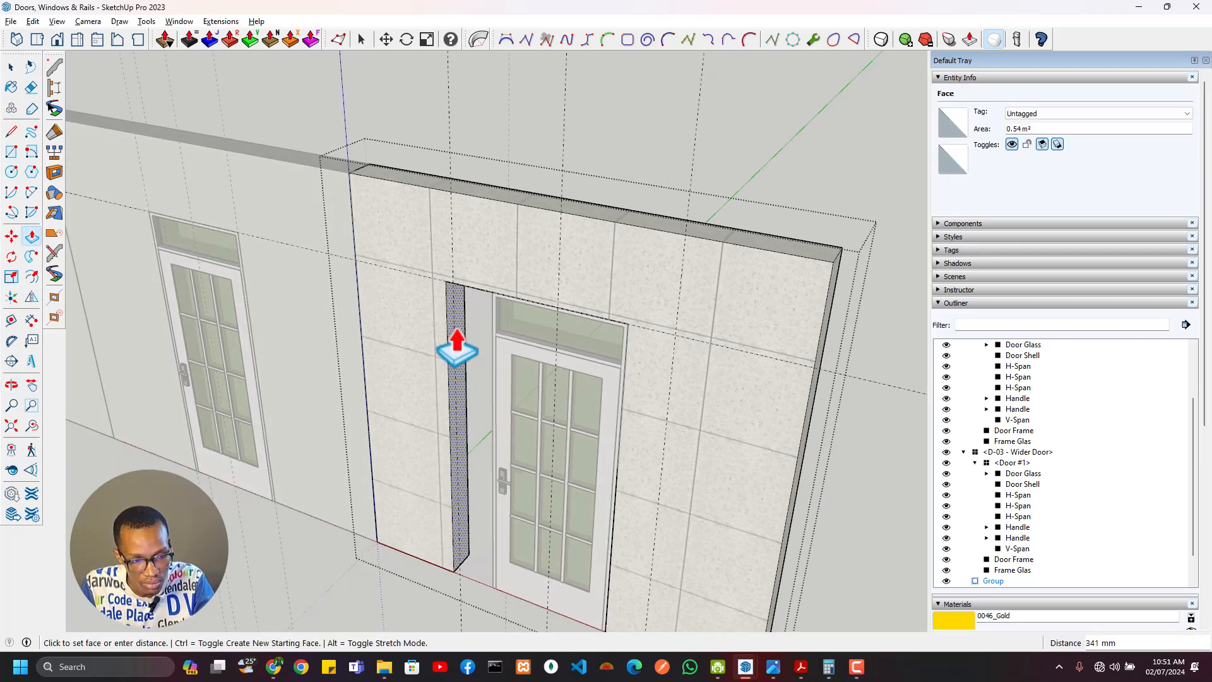
click(457, 299)
middle_drag(604, 452, 844, 401)
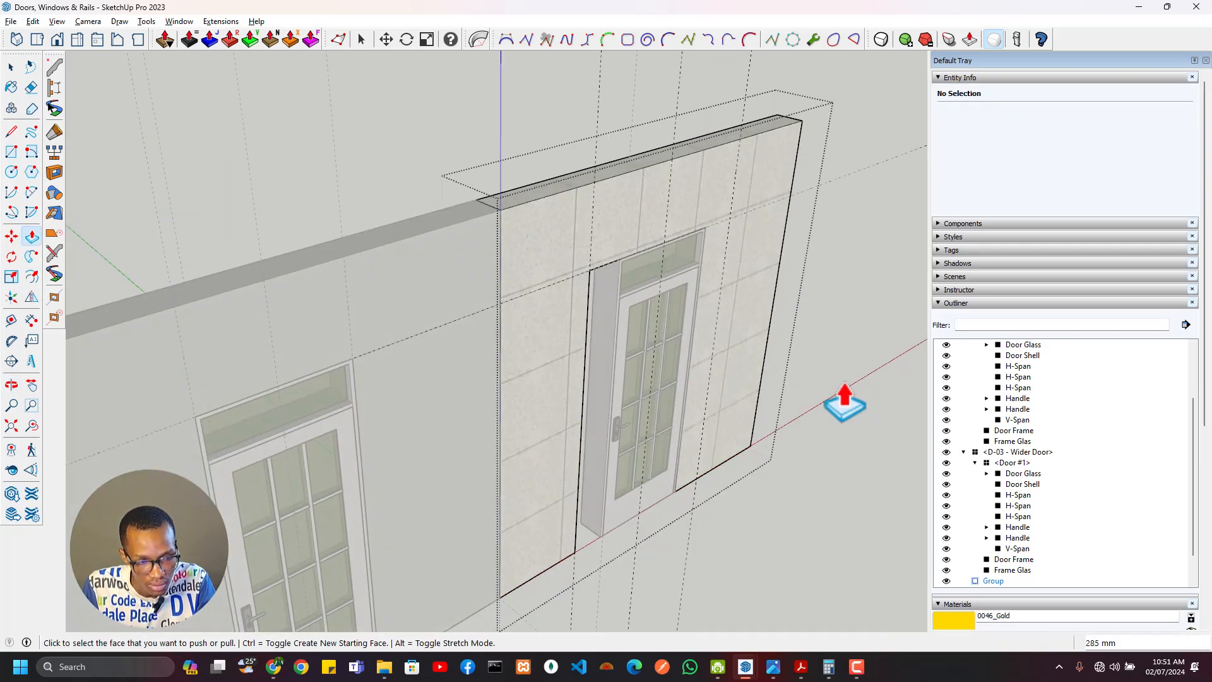
click(692, 302)
middle_drag(680, 292, 592, 285)
key(space)
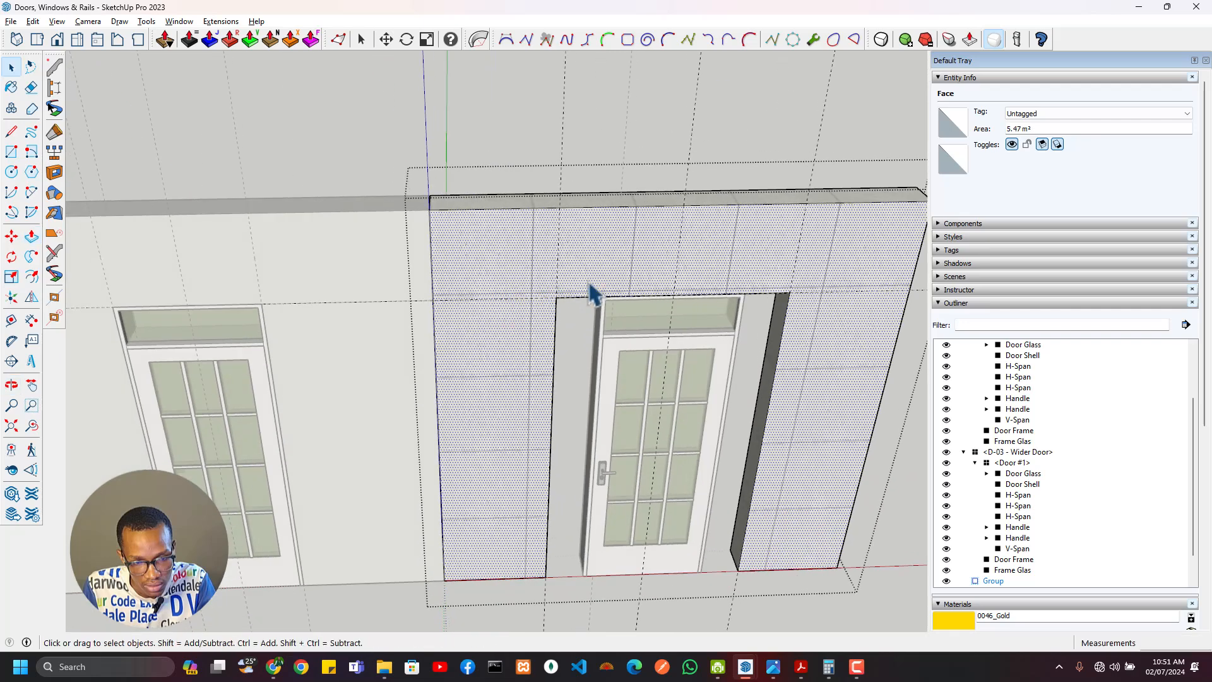
key(Escape)
Step: Move the D-03 door by its frame's upper handle-side corner to the matching upper corner of the widened opening
middle_drag(620, 333, 567, 319)
scroll(501, 279, up, 5)
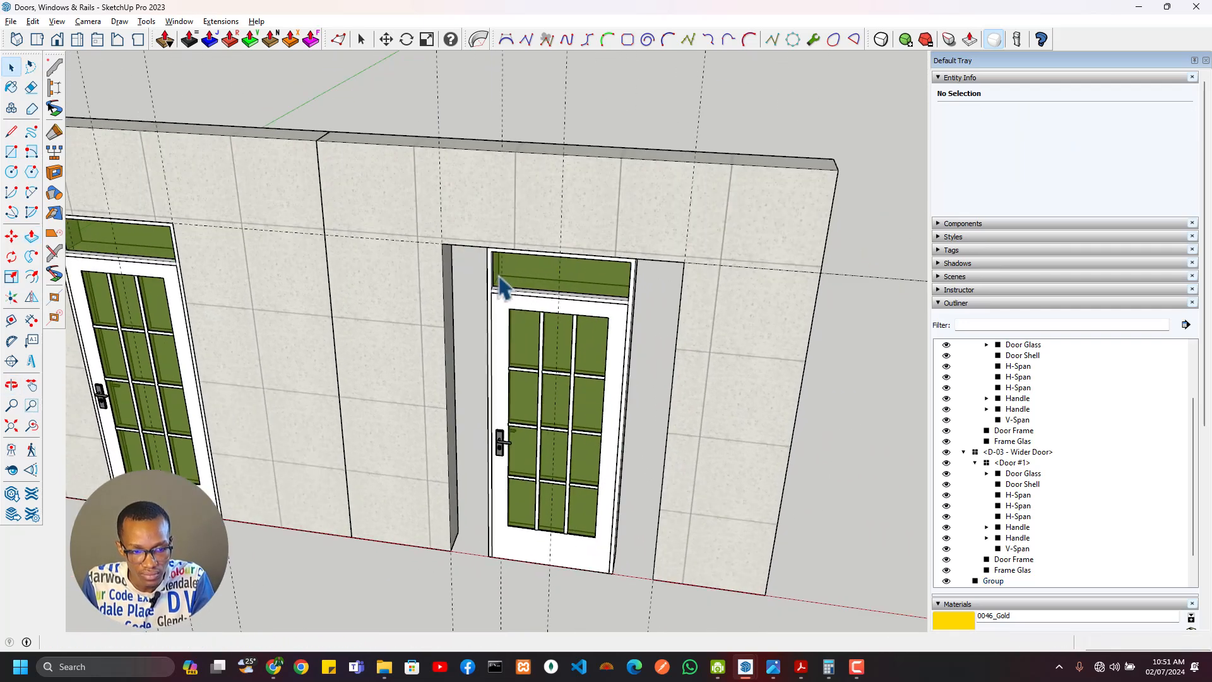
key(space)
click(501, 305)
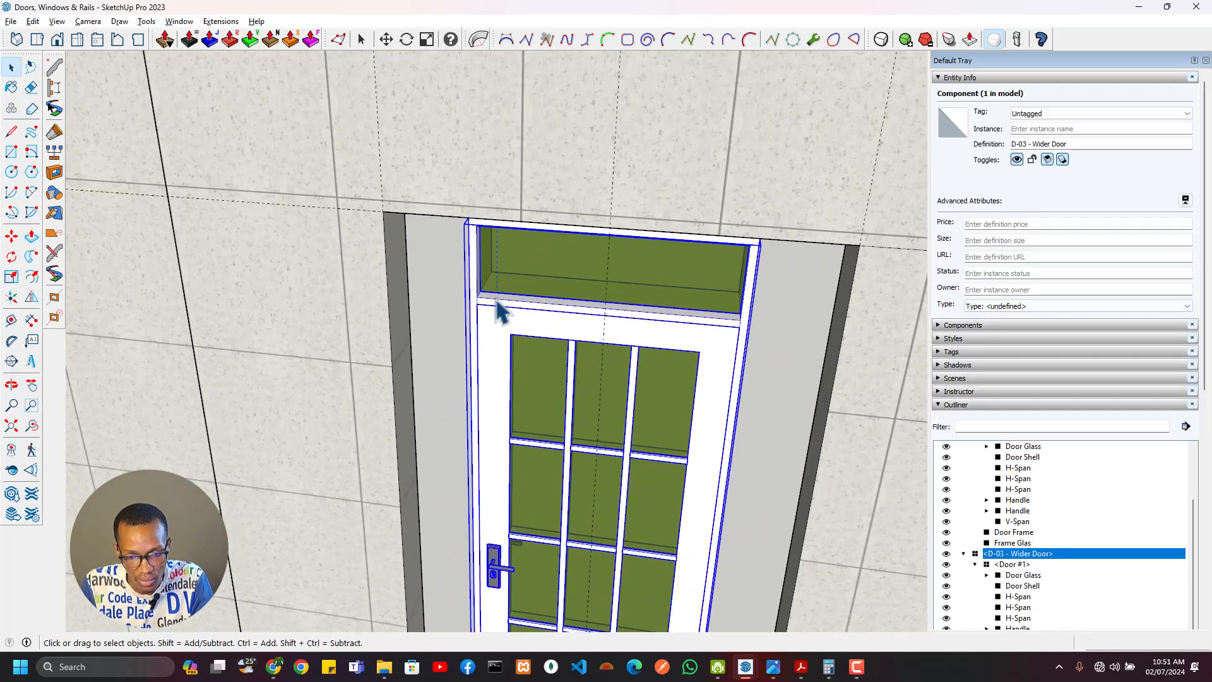
shift+middle_drag(499, 366, 515, 304)
key(m)
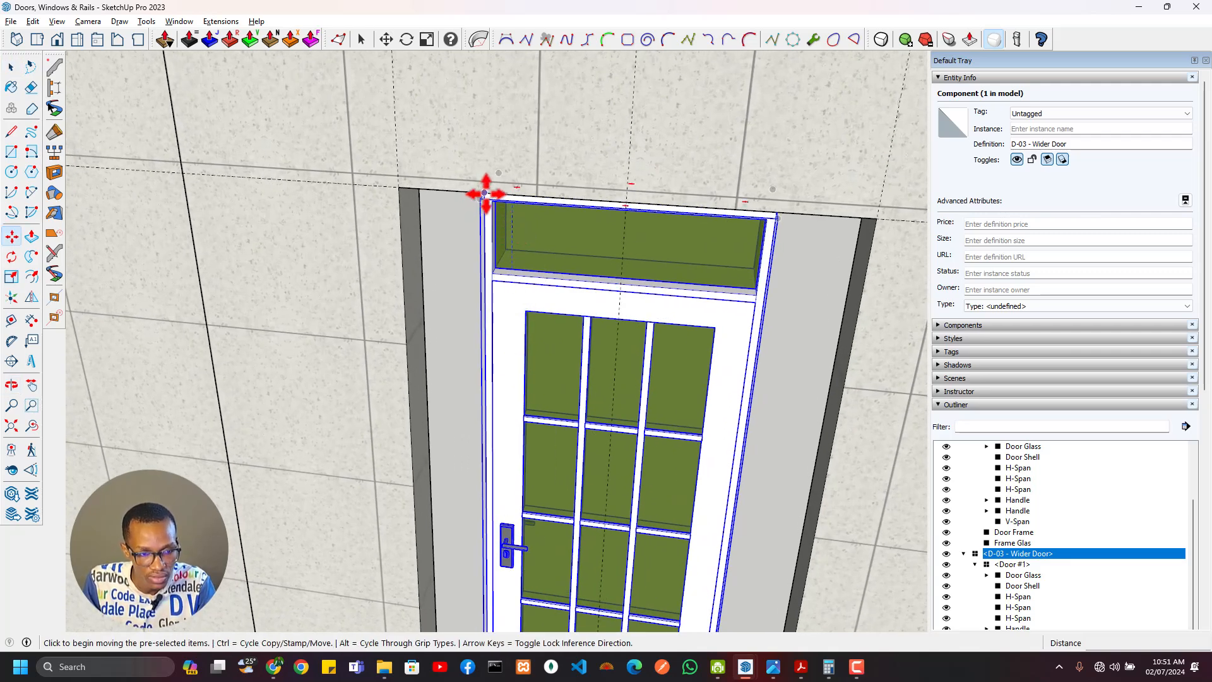
click(483, 193)
click(397, 186)
shift+middle_drag(446, 534, 416, 313)
key(space)
Step: Open the D-03 door for editing and place a vertical guide 1,000 mm from the frame's outer handle-side edge
scroll(423, 521, down, 2)
click(411, 560)
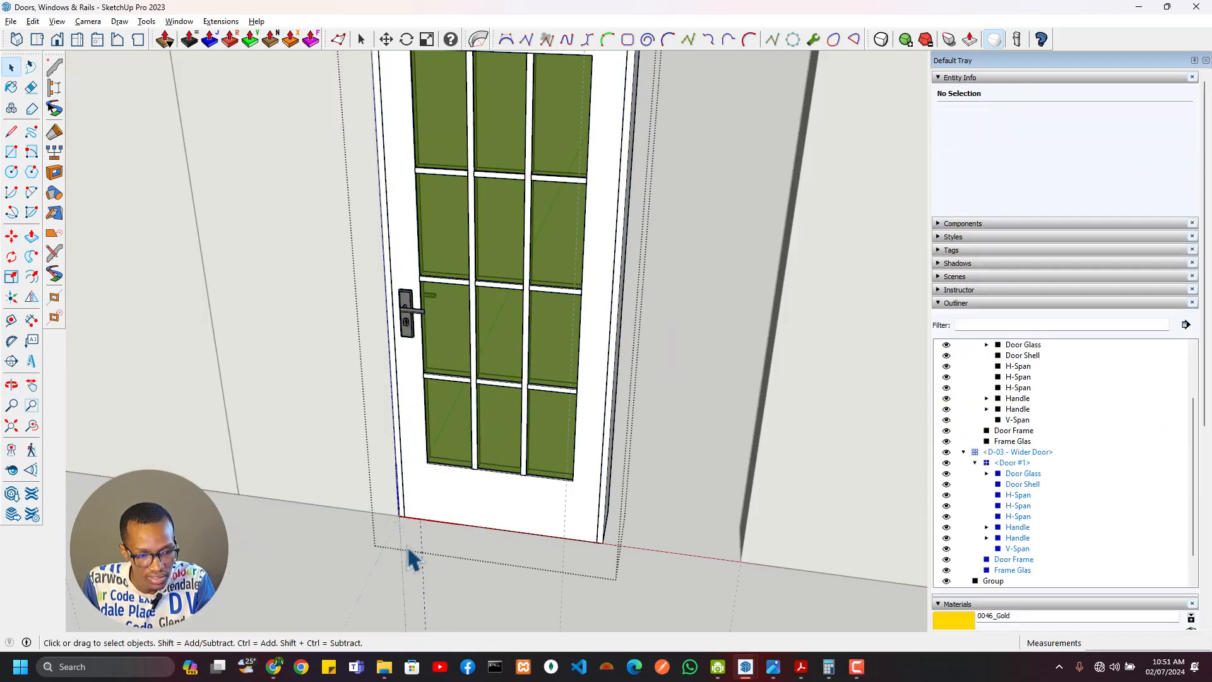
middle_drag(411, 560, 471, 320)
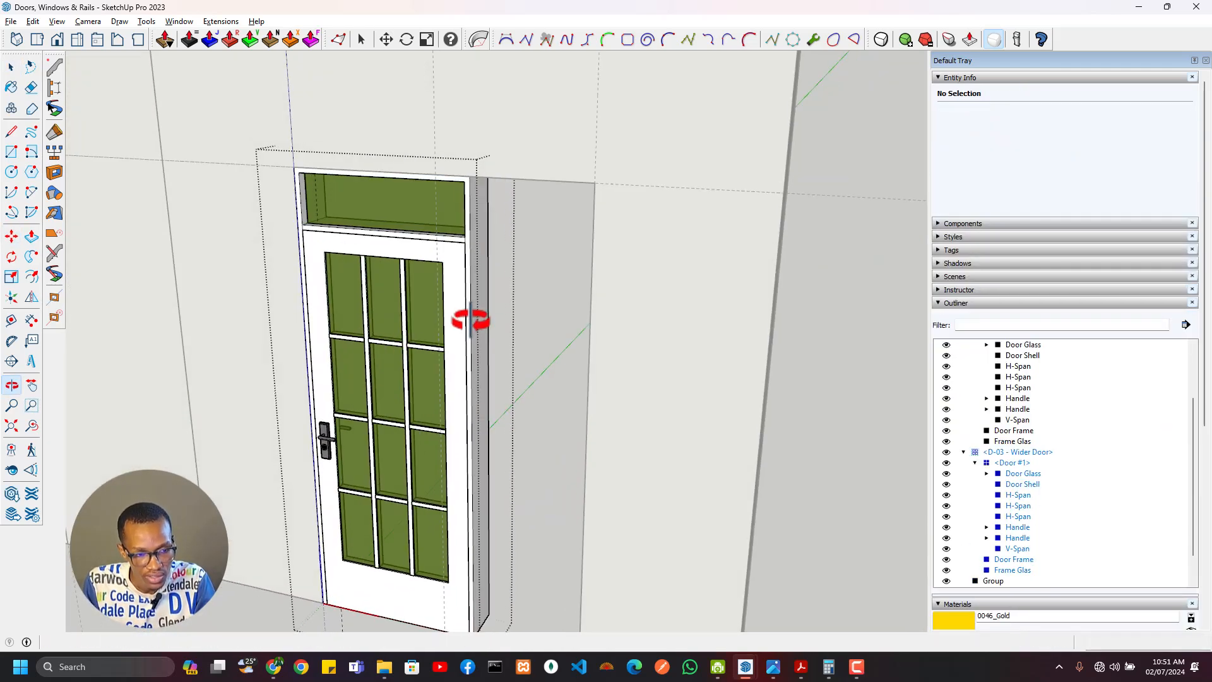
middle_drag(440, 357, 487, 373)
scroll(498, 354, up, 3)
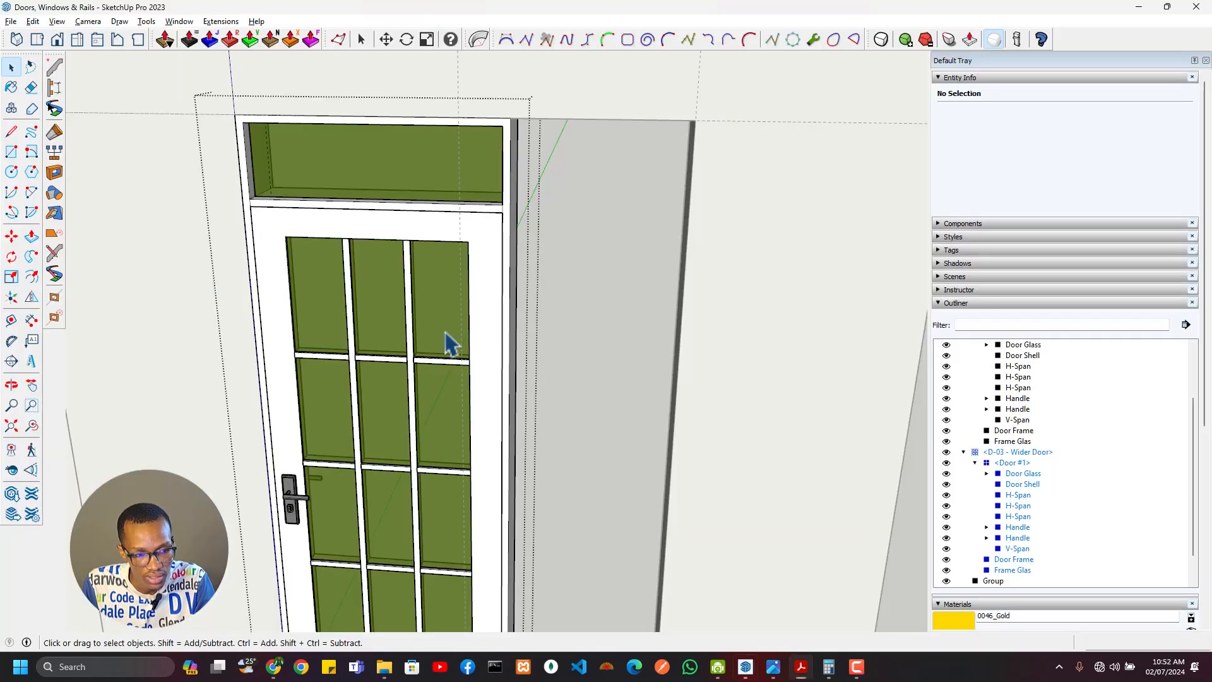
key(t)
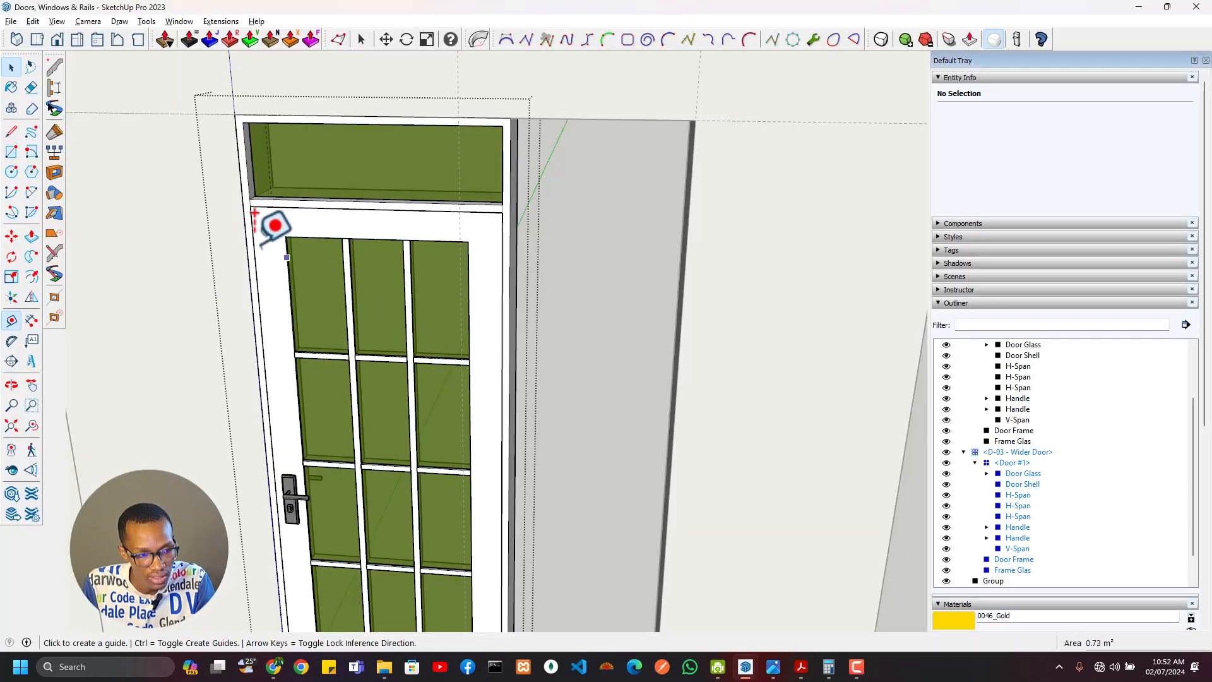
click(247, 240)
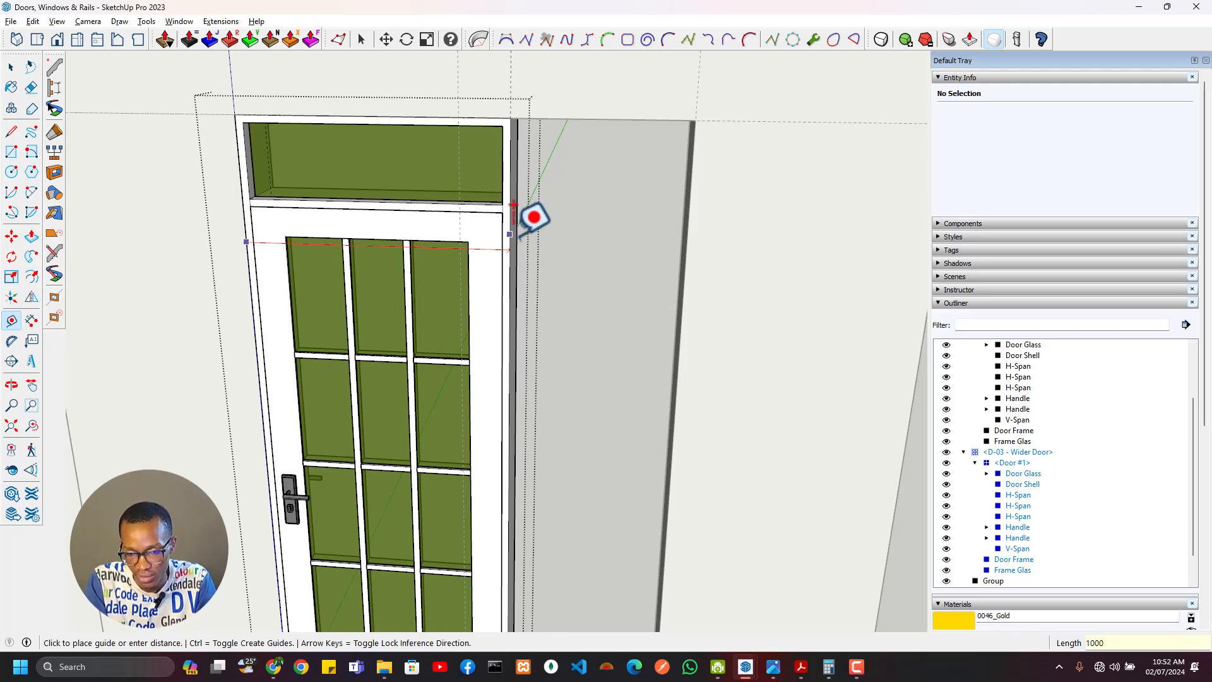
click(513, 205)
Step: Open the door frame group and move the faces of the jamb opposite the handle 100 mm outward to the guide
middle_drag(535, 221, 524, 76)
scroll(540, 157, up, 3)
scroll(494, 181, up, 3)
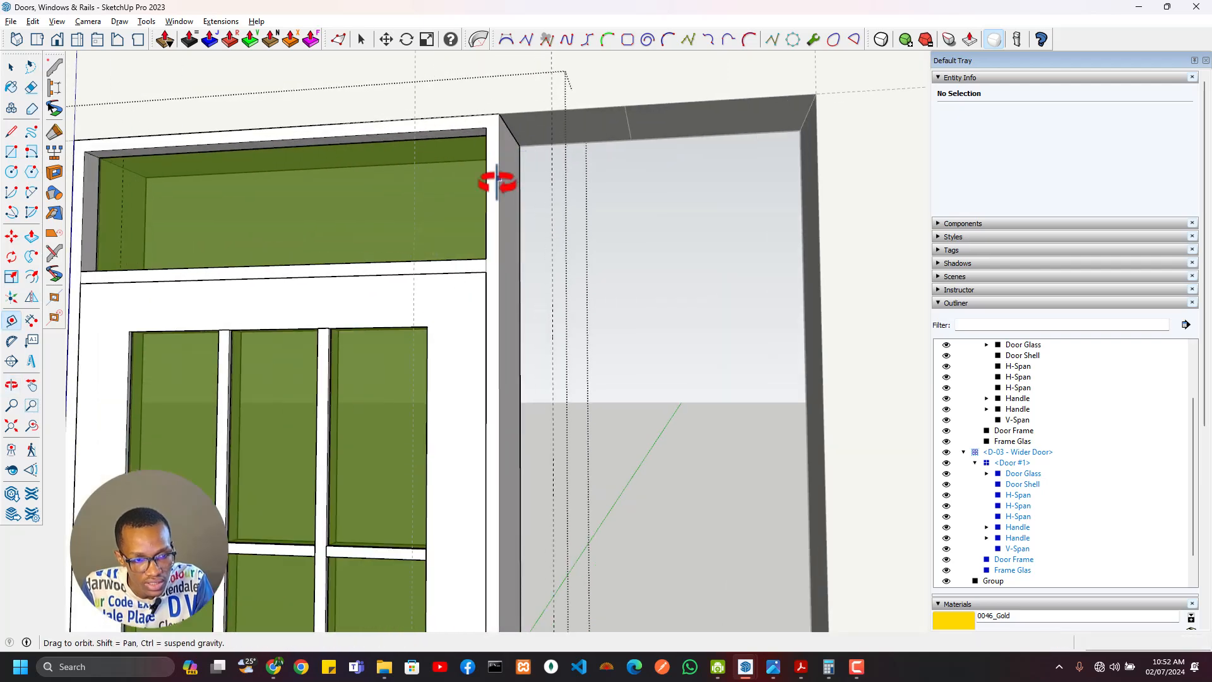
key(space)
click(503, 211)
double_click(503, 211)
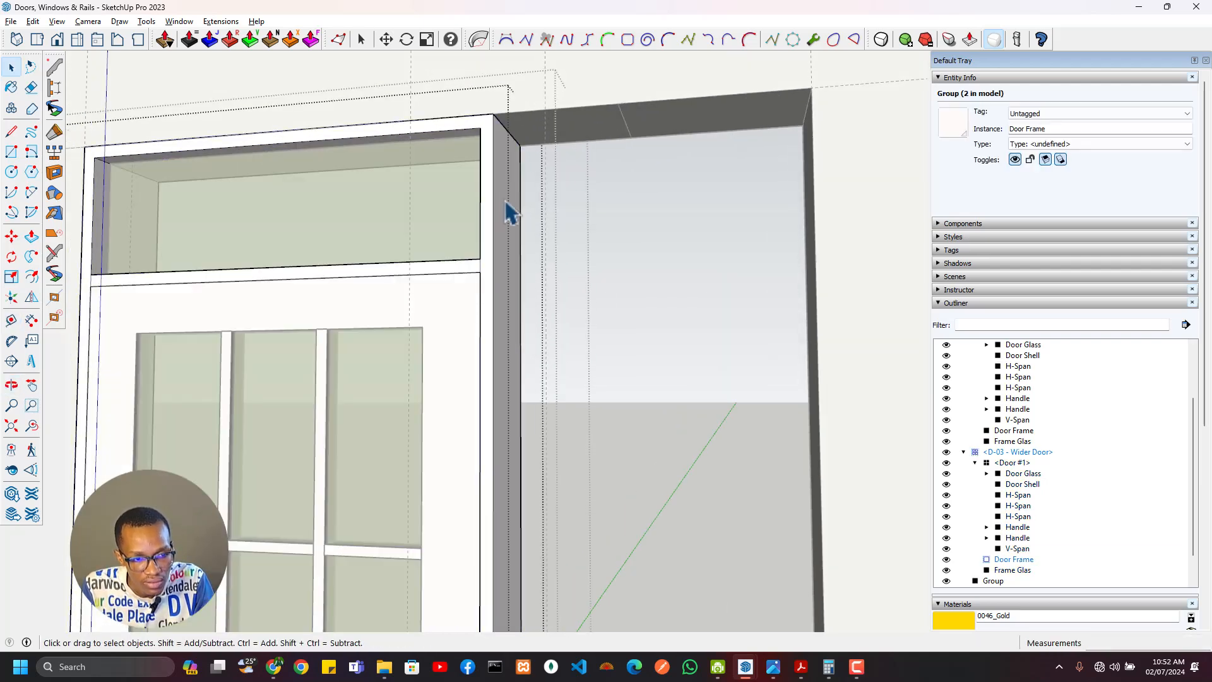
middle_drag(504, 209, 598, 270)
shift+click(566, 249)
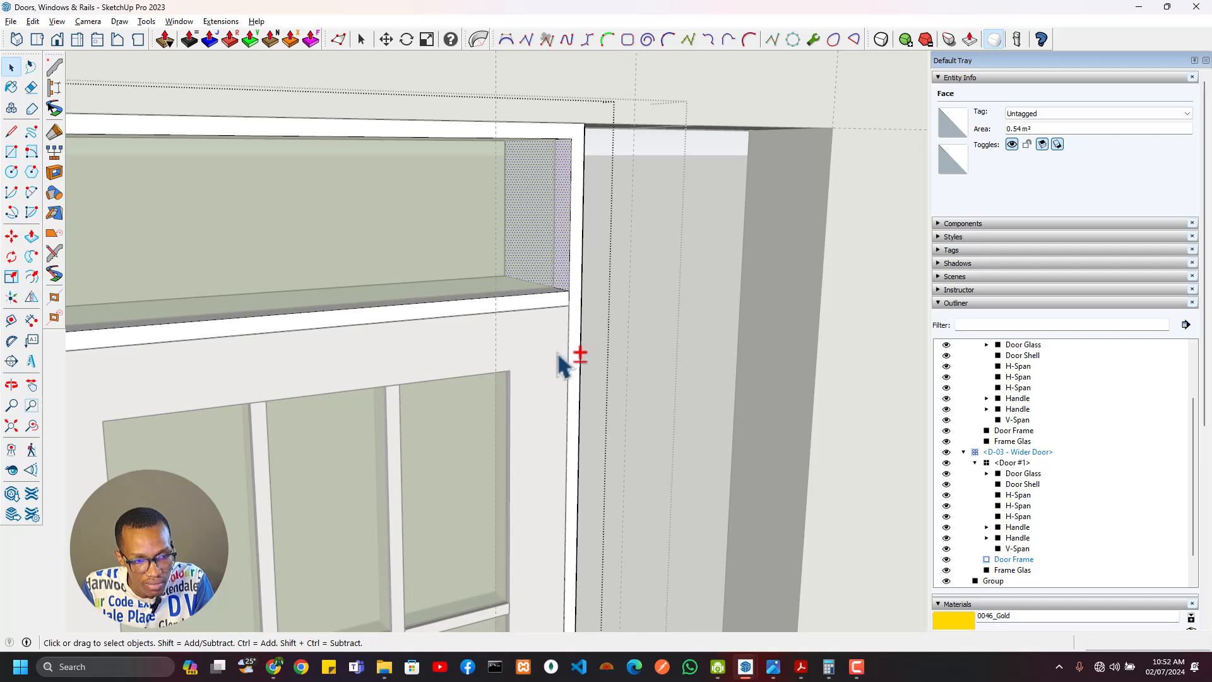
middle_drag(666, 222, 558, 162)
key(m)
click(581, 120)
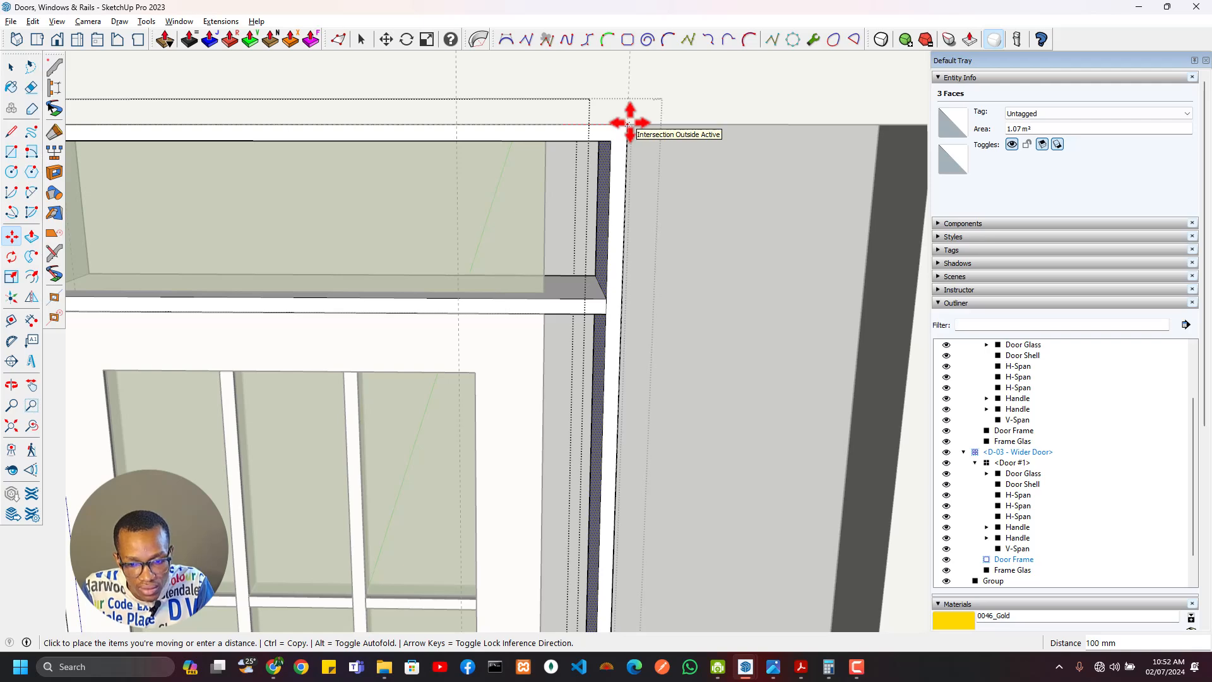
click(630, 123)
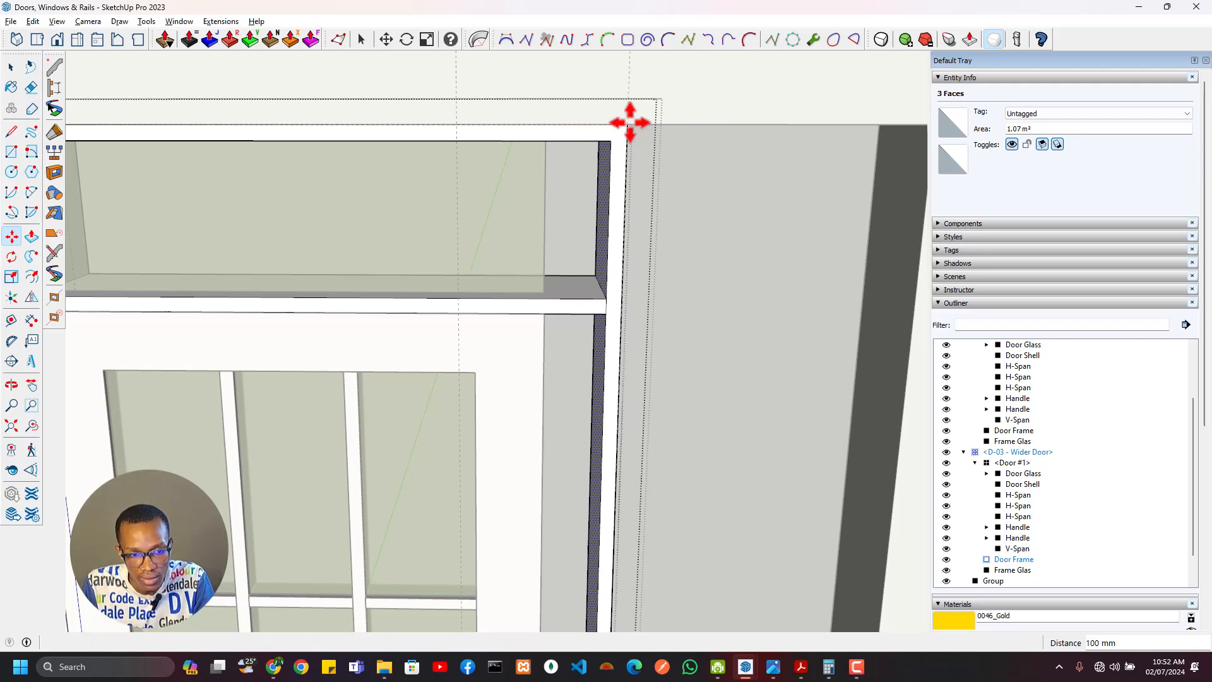
scroll(600, 349, down, 3)
middle_drag(600, 349, 520, 284)
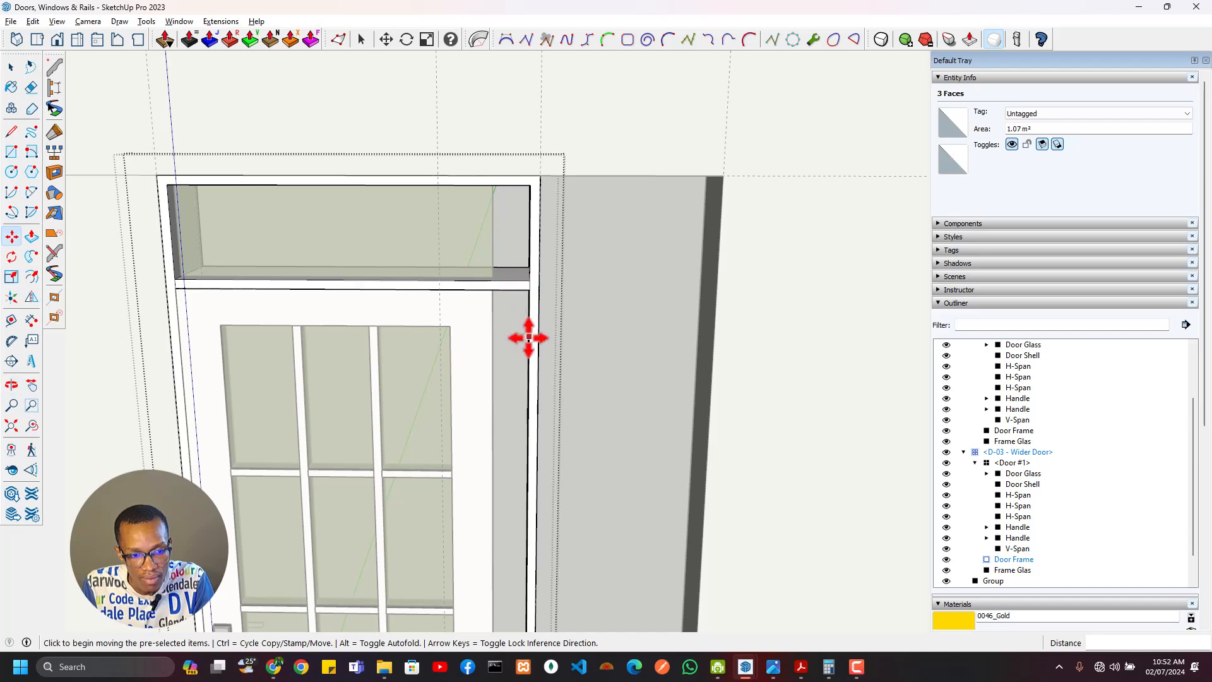
Step: Move the selected faces of the jamb opposite the handle outward to the upper corner at the far side of the widened wall opening
middle_drag(527, 336, 482, 330)
key(alt+Tab)
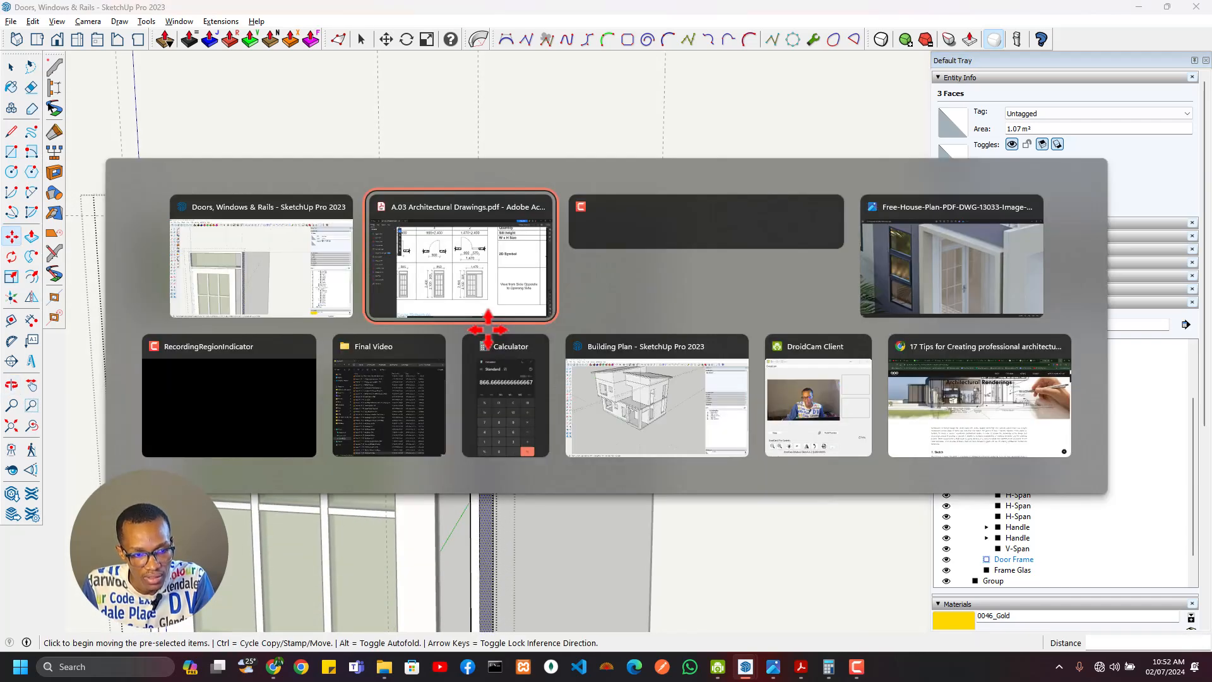
key(alt+Tab)
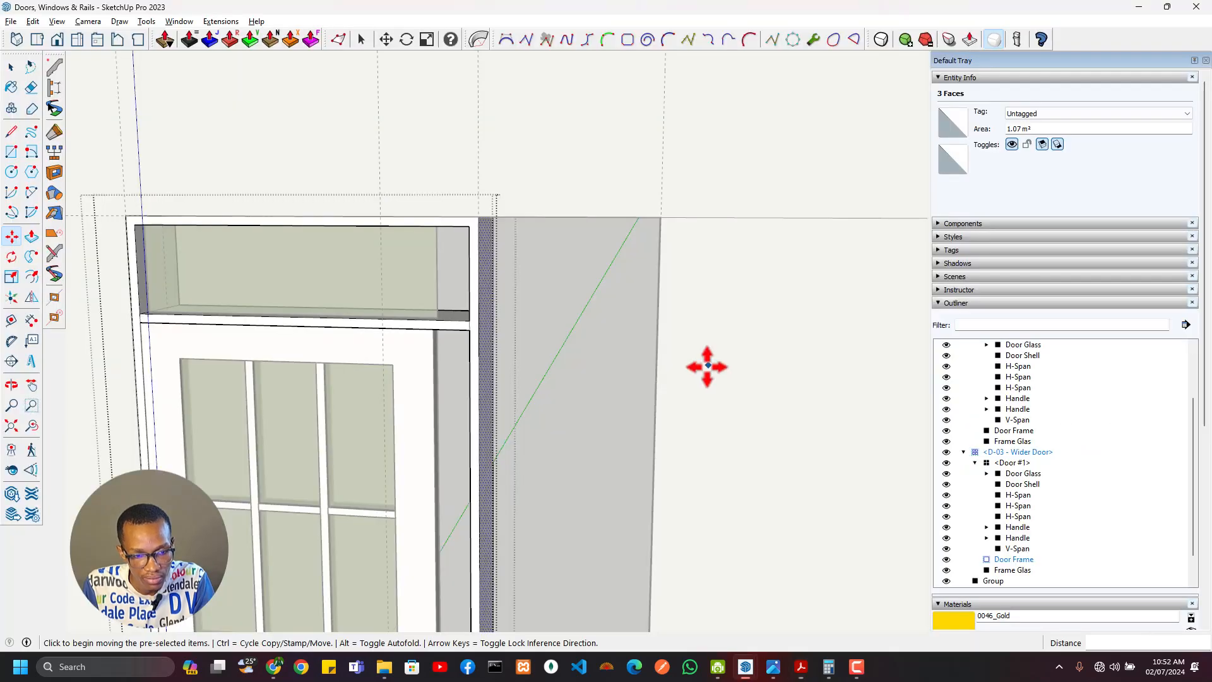
scroll(540, 357, up, 5)
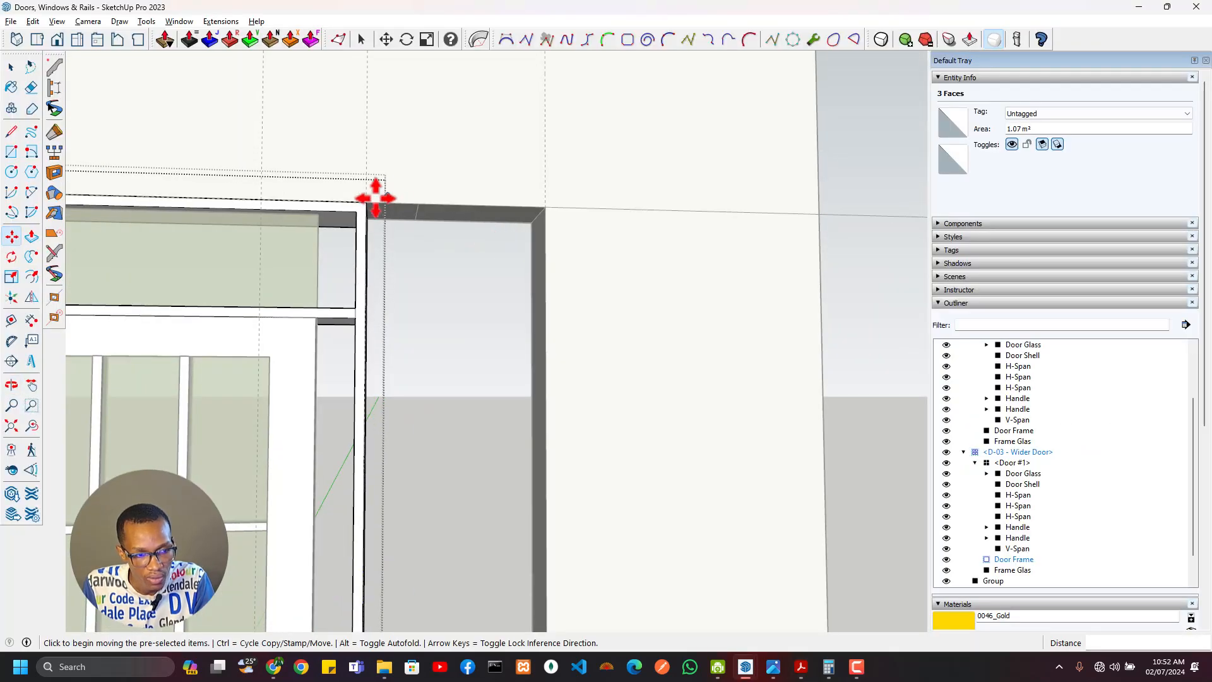
click(366, 203)
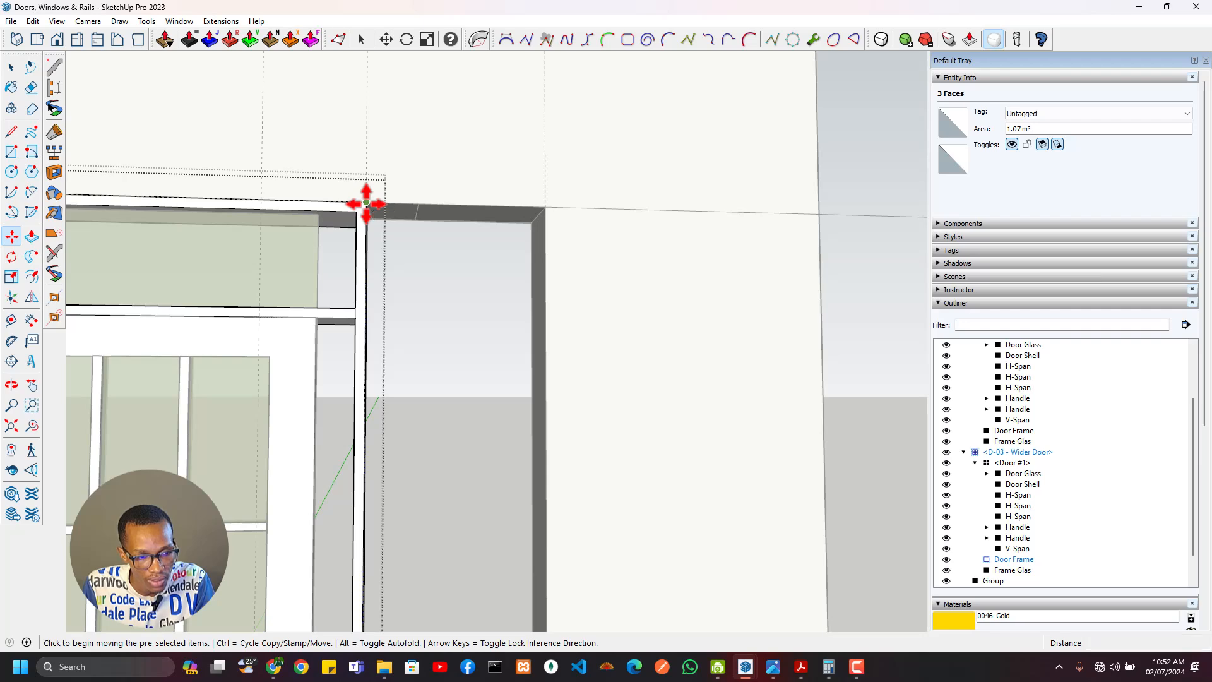
click(543, 207)
scroll(551, 262, down, 5)
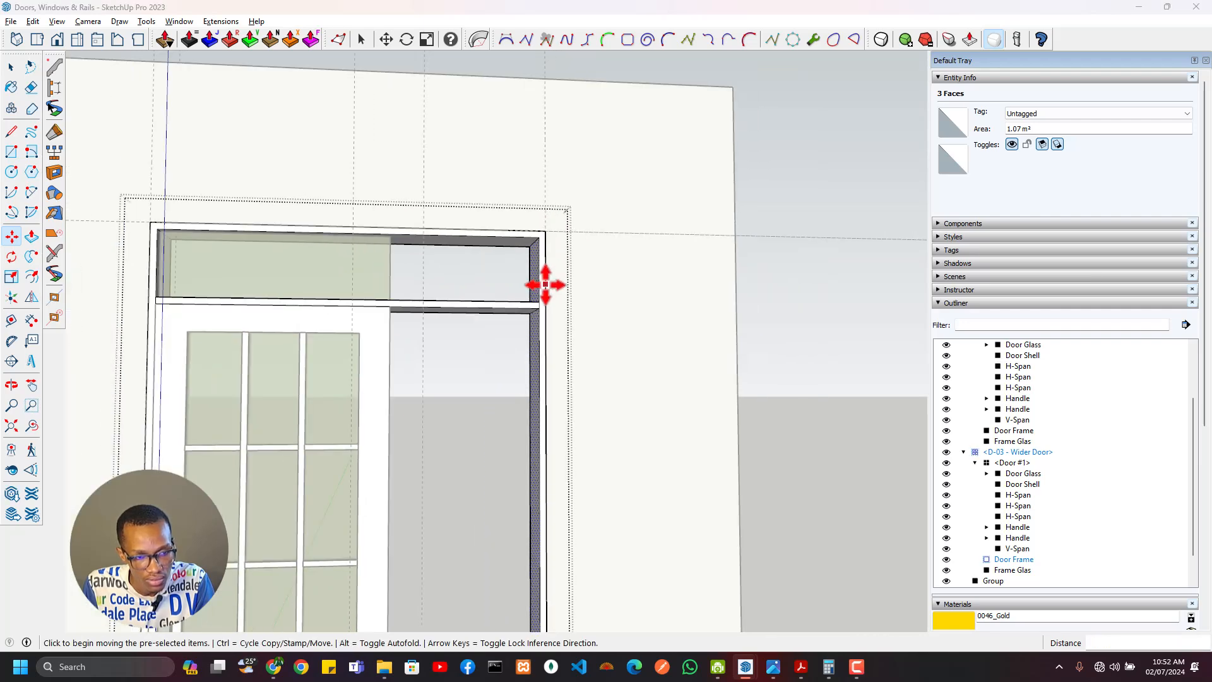
Step: Check the wider door's elevation in the door schedule PDF and split the moved jamb's front face with a line at the transom's underside
key(alt+Tab)
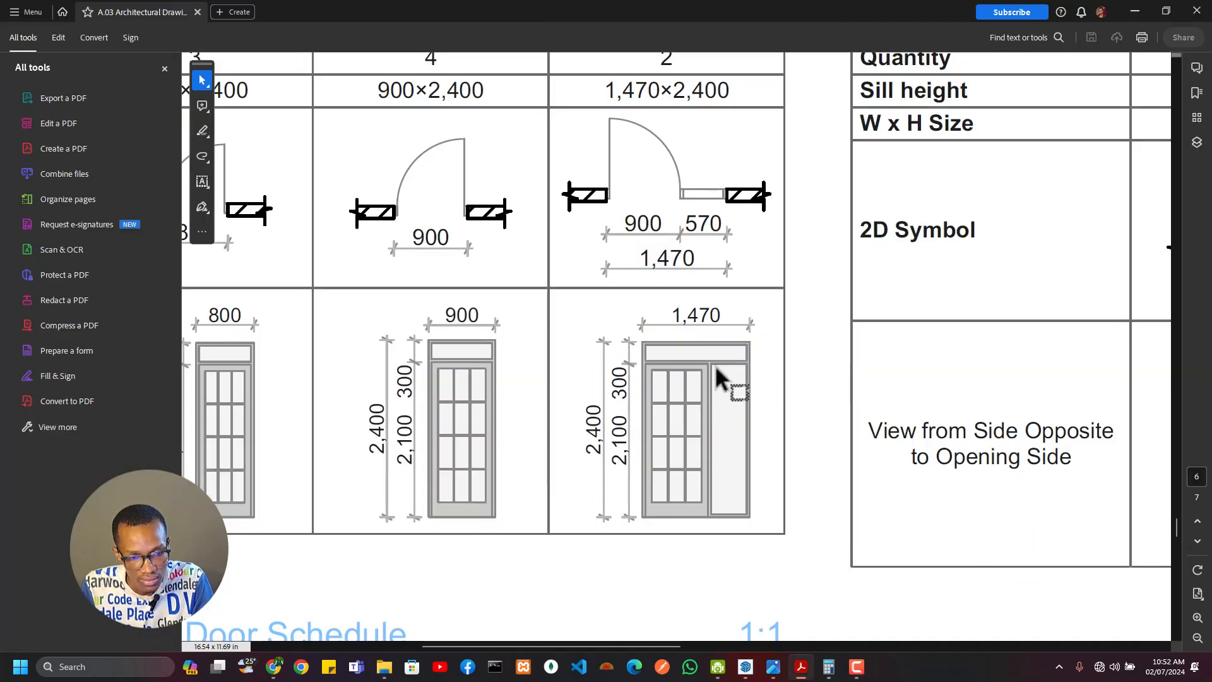
key(alt+Tab)
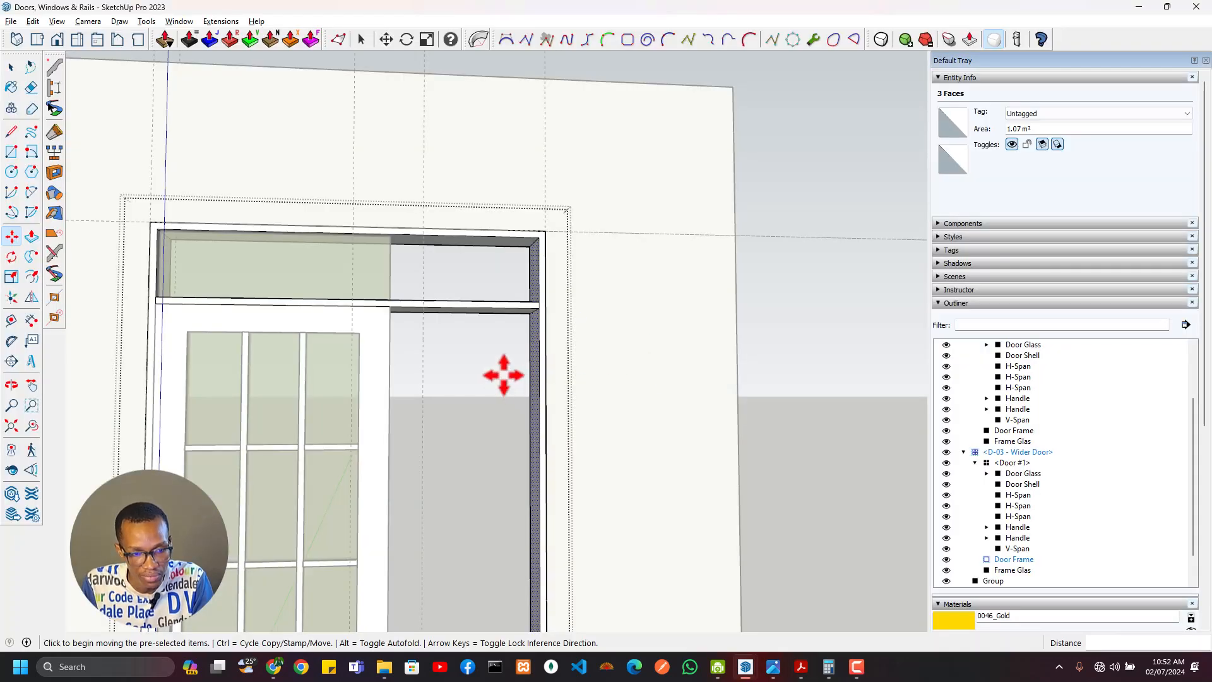
middle_drag(503, 375, 619, 292)
key(space)
scroll(642, 285, up, 3)
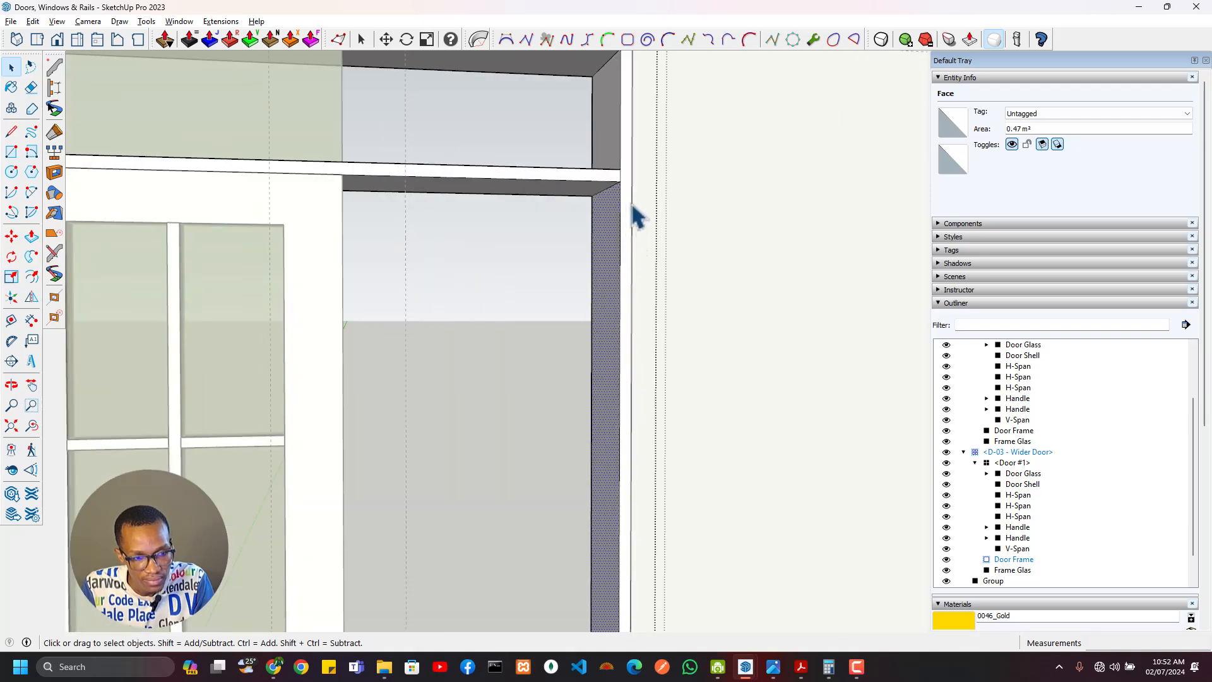
key(l)
click(620, 181)
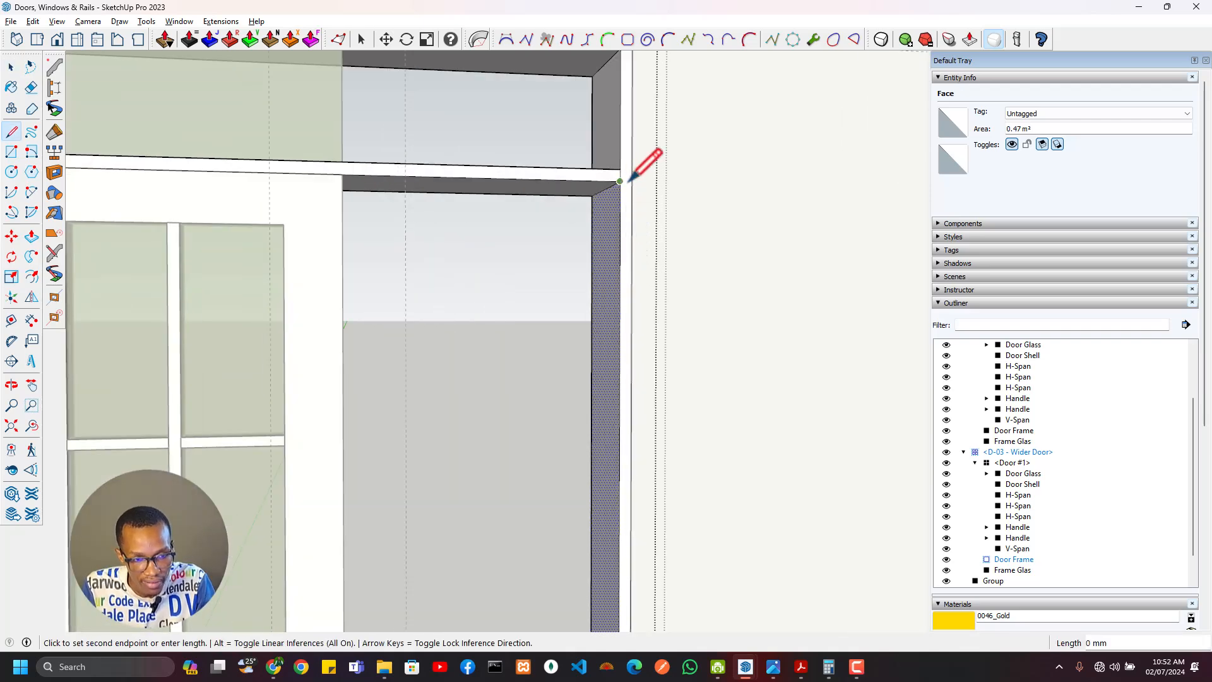
click(631, 182)
key(space)
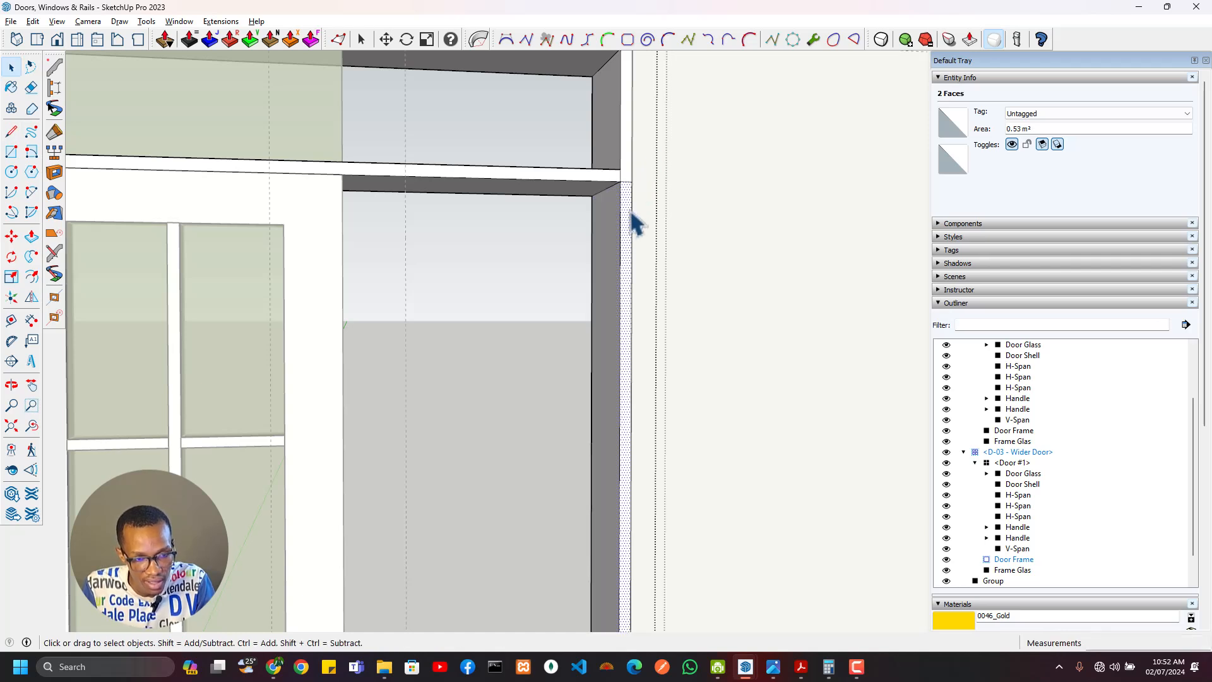
Step: Copy the jamb's lower front face 470 mm toward the door and shift the copy so its door-side edge lies on the vertical guide
key(m)
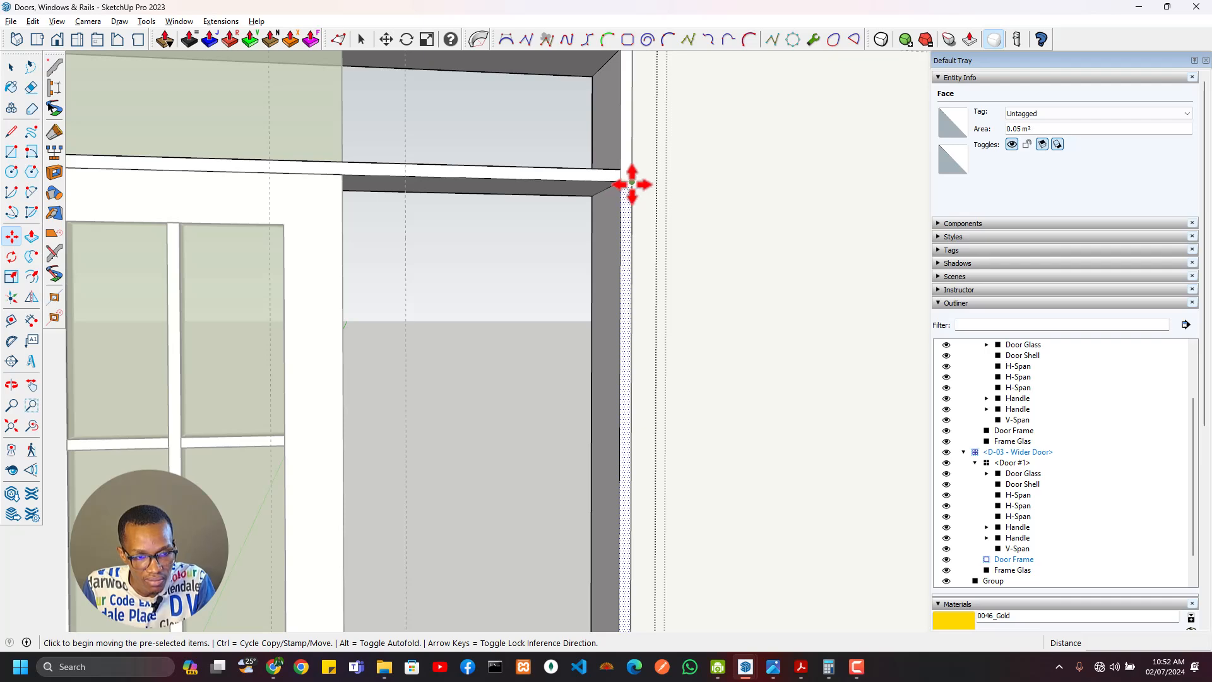
click(614, 169)
key(ctrl)
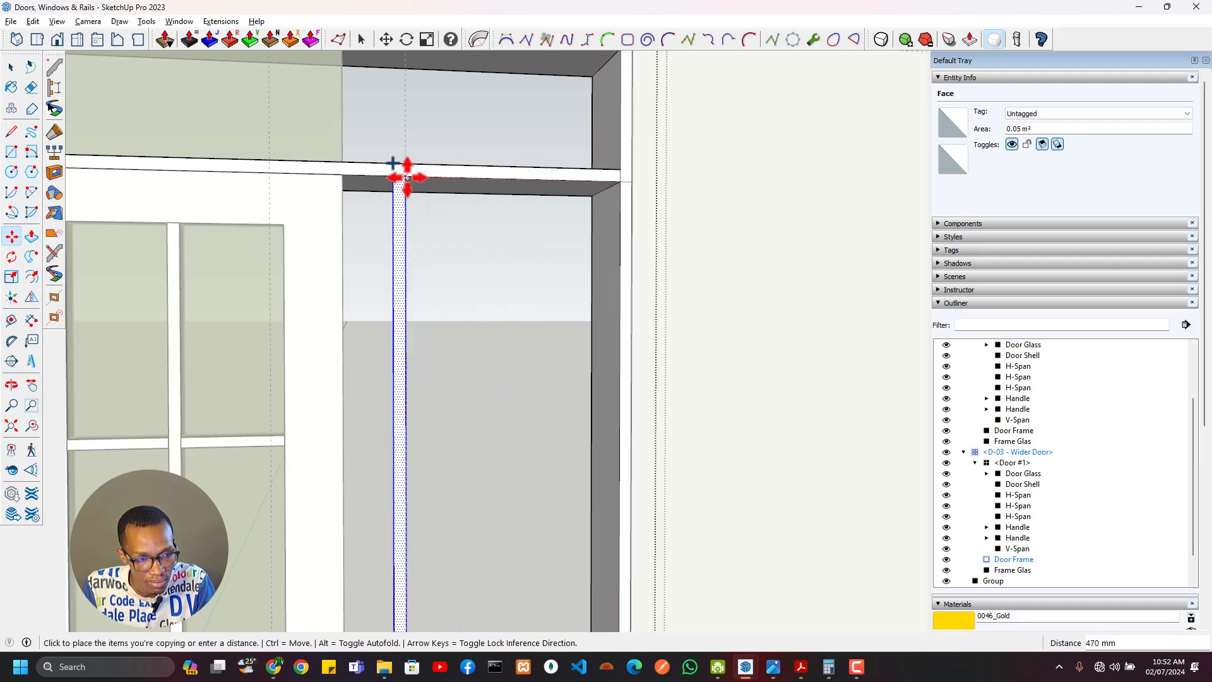
click(404, 177)
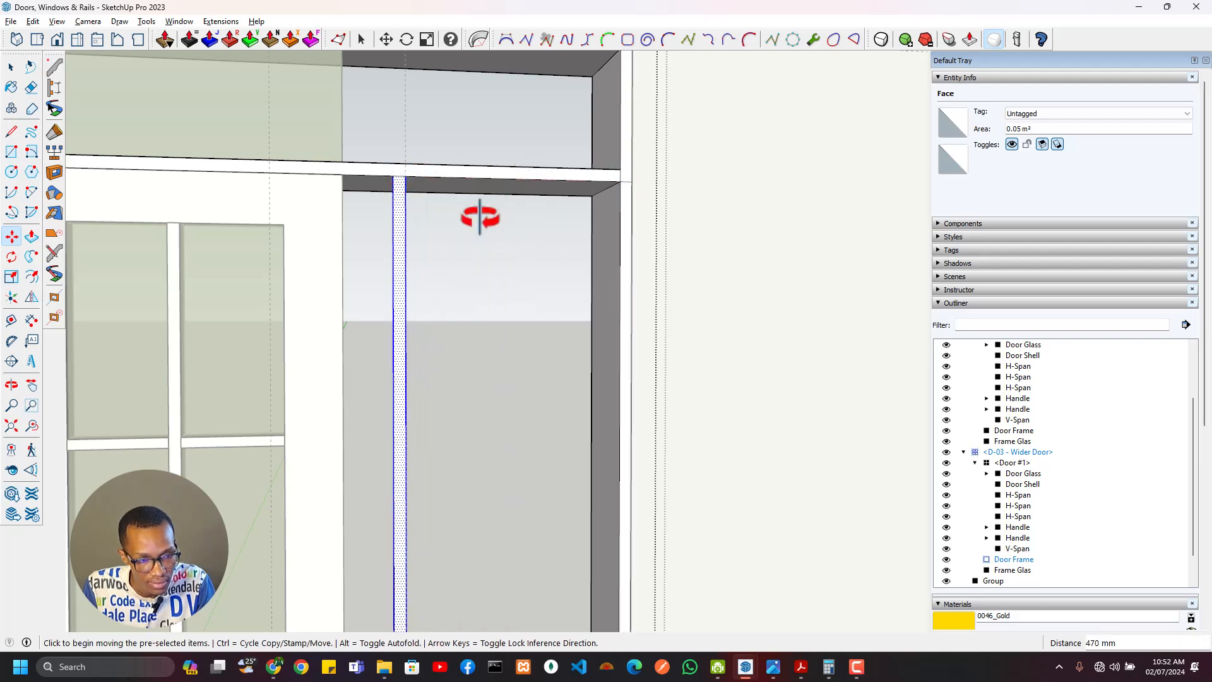
middle_drag(473, 216, 424, 234)
click(371, 183)
click(379, 185)
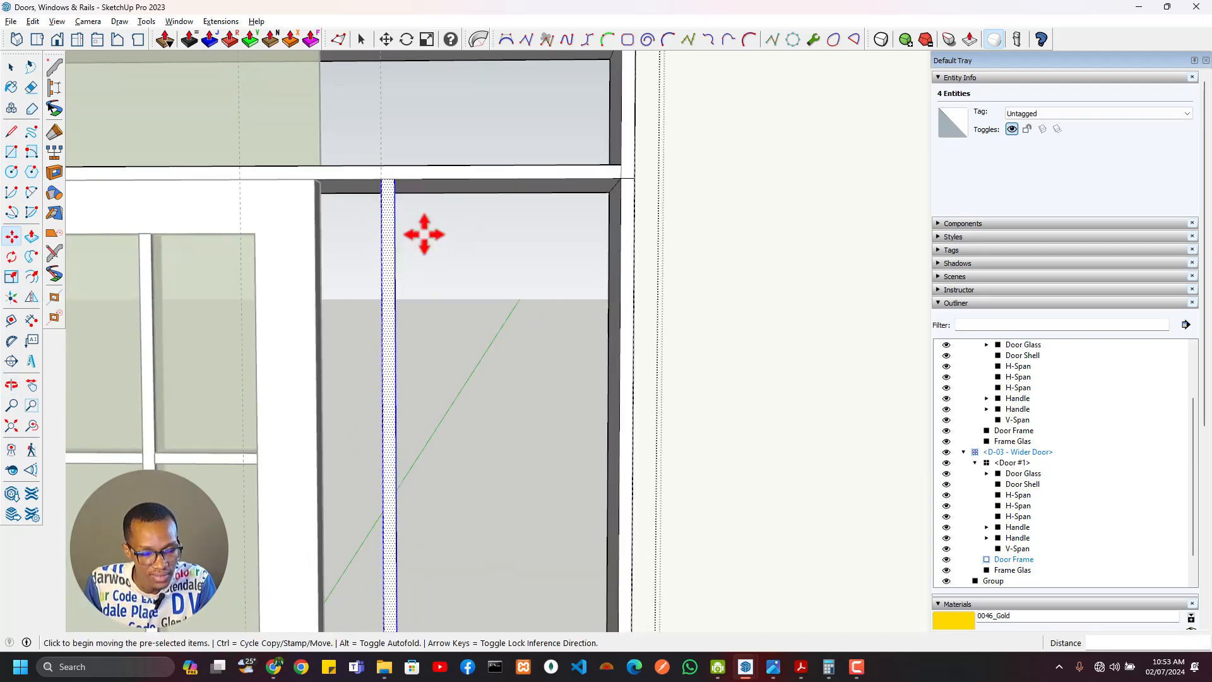
Step: Measure the clear width between the copied mullion face and the far jamb
key(t)
click(394, 214)
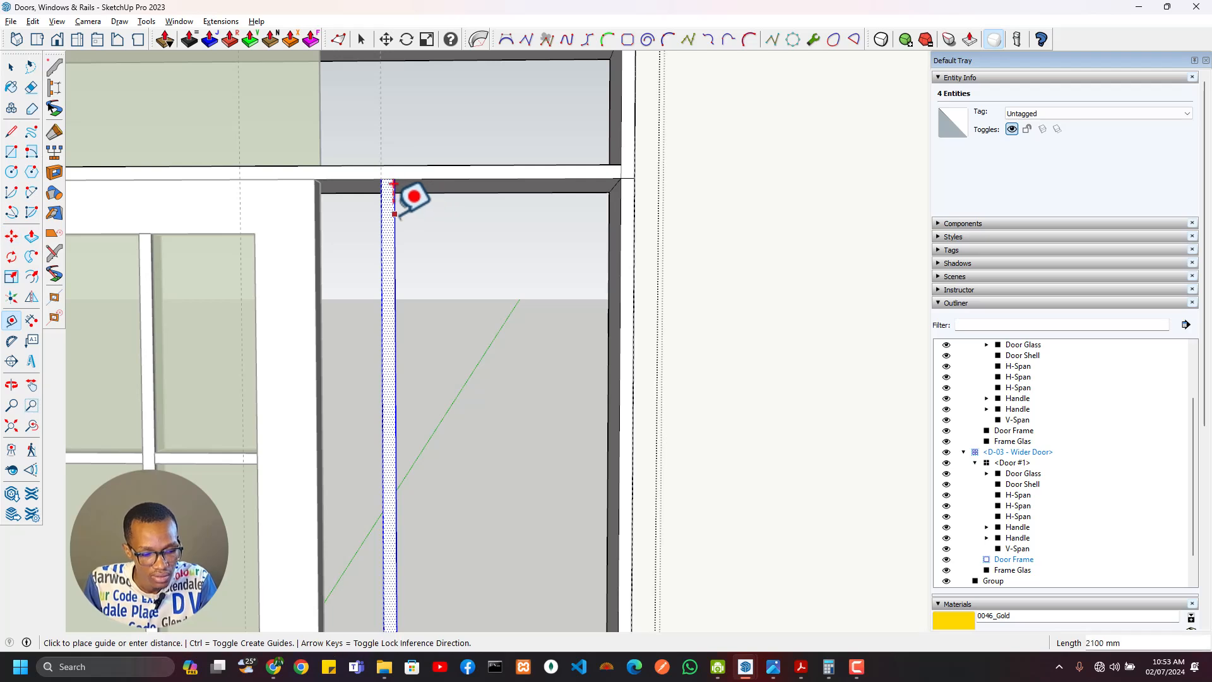
click(620, 221)
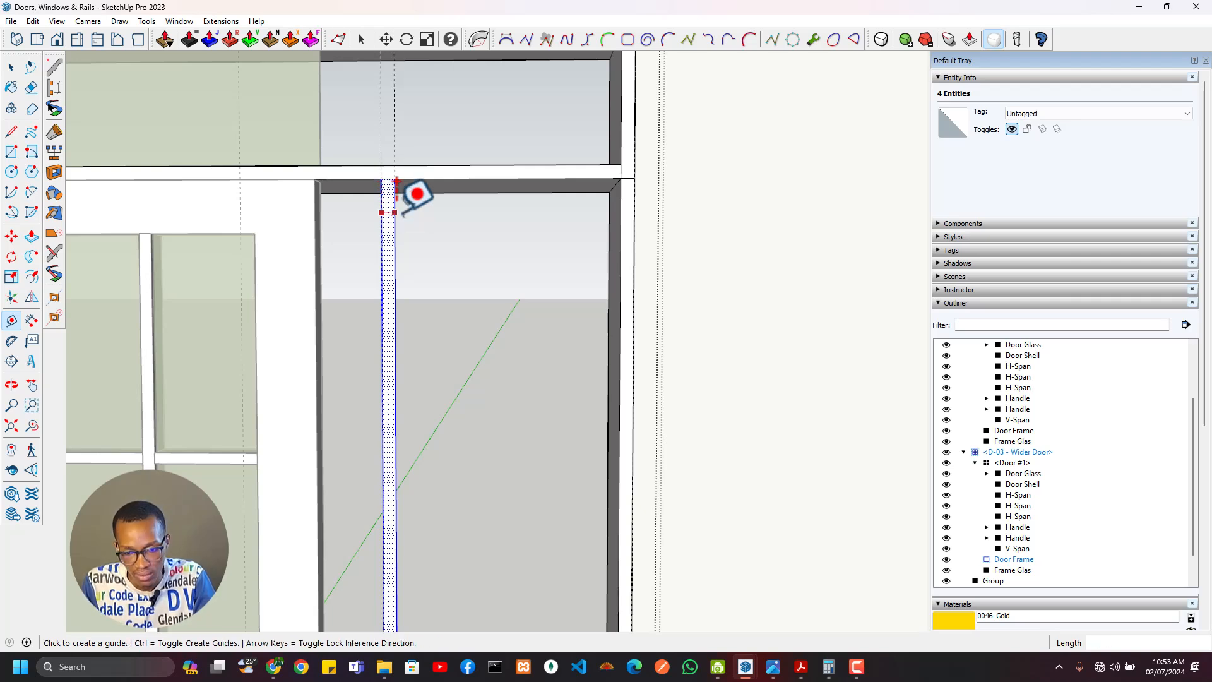
Step: Extrude the copied mullion face with Push/Pull to the full depth of the door frame
key(p)
click(390, 237)
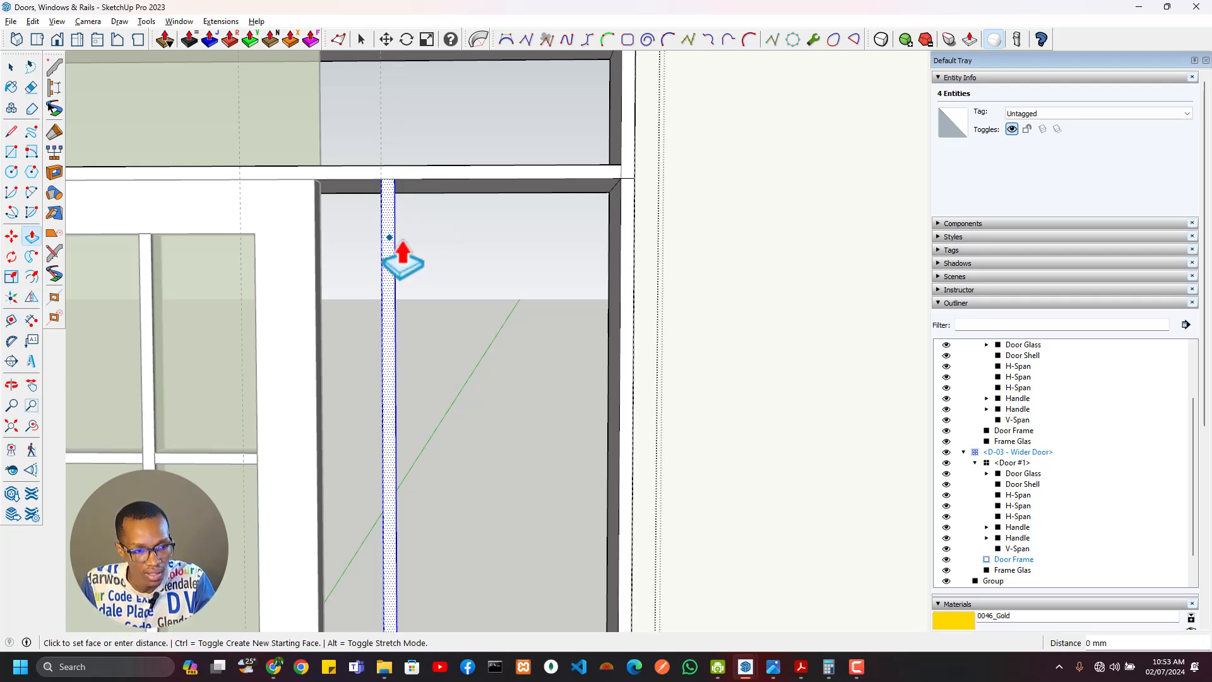
click(610, 216)
middle_drag(587, 243, 378, 306)
scroll(392, 290, down, 4)
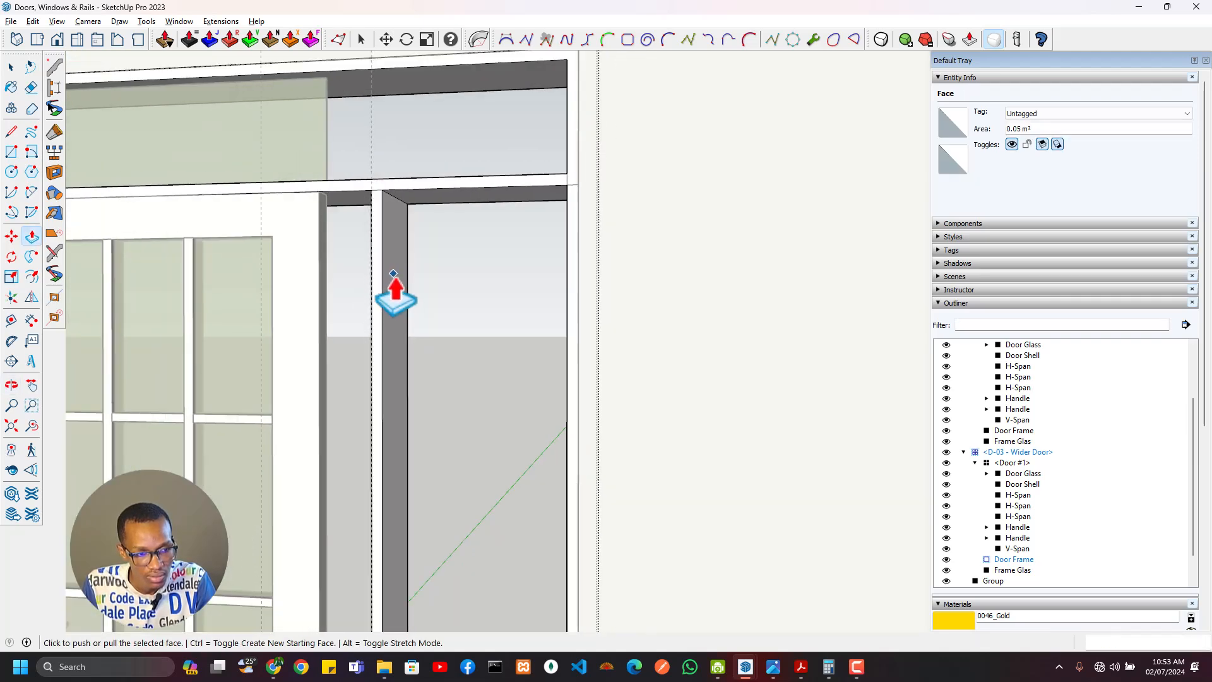
Step: Leave the door frame group and scale the Frame Glas group lengthwise so the transom glass reaches the far jamb of the widened frame
key(space)
triple_click(332, 188)
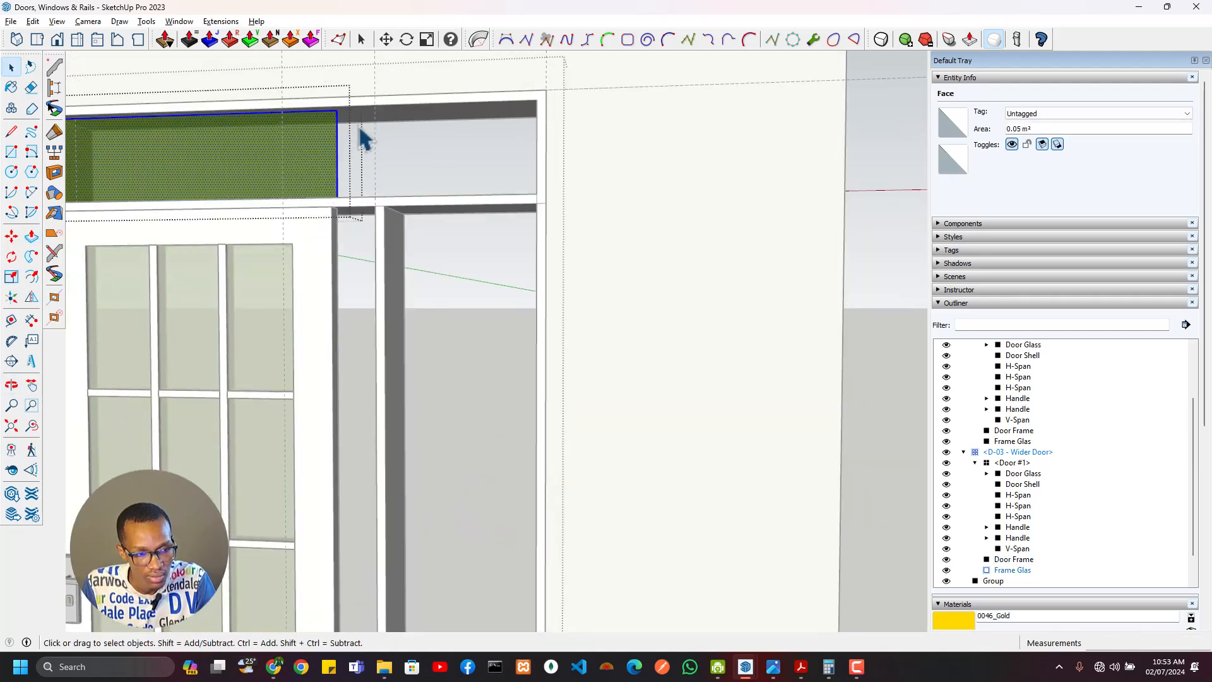
middle_drag(359, 135, 338, 180)
key(Escape)
scroll(351, 189, up, 4)
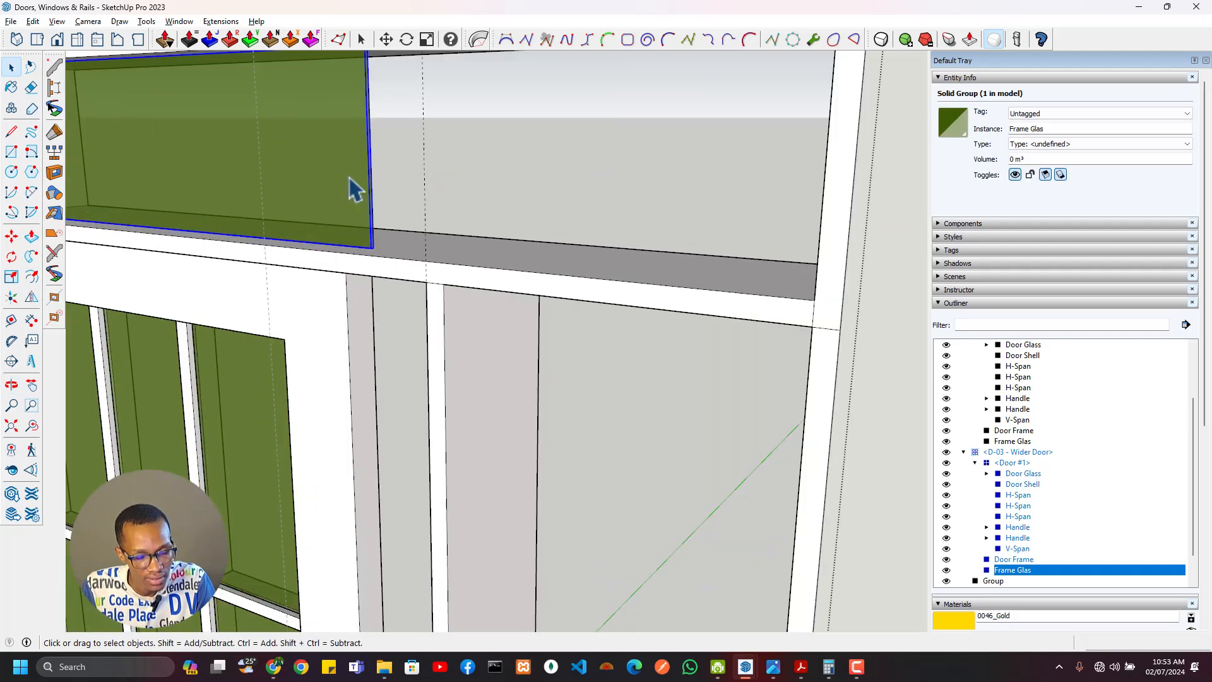
key(s)
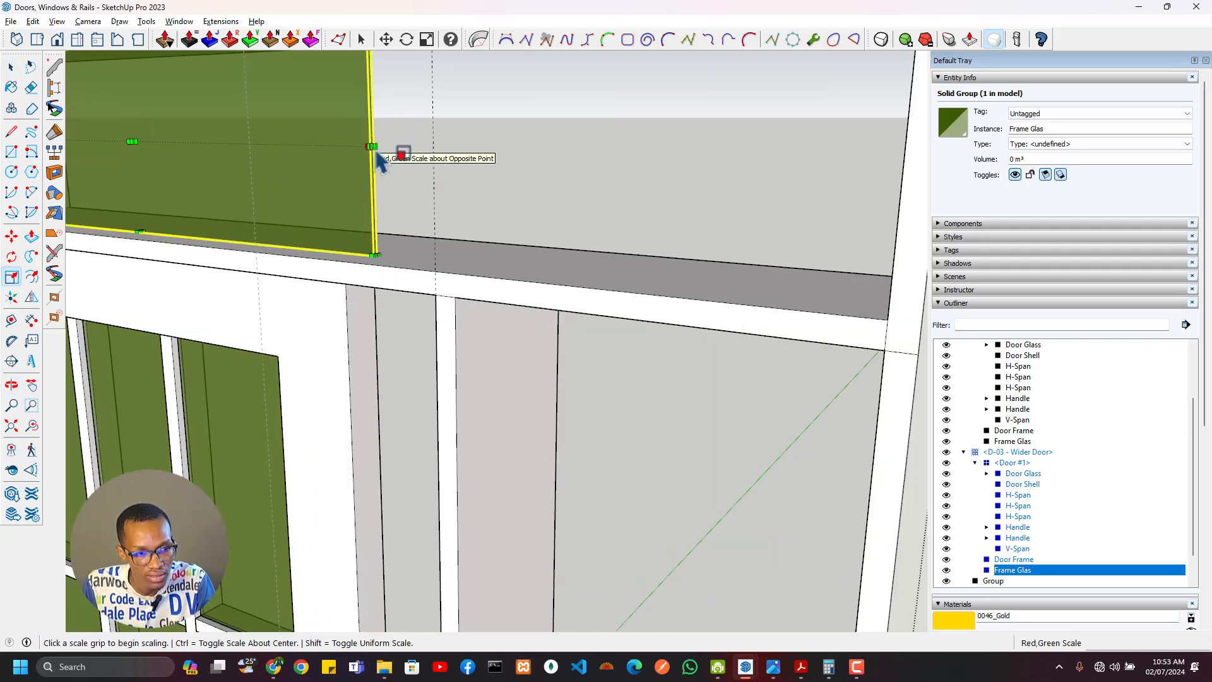
click(369, 146)
scroll(477, 205, down, 2)
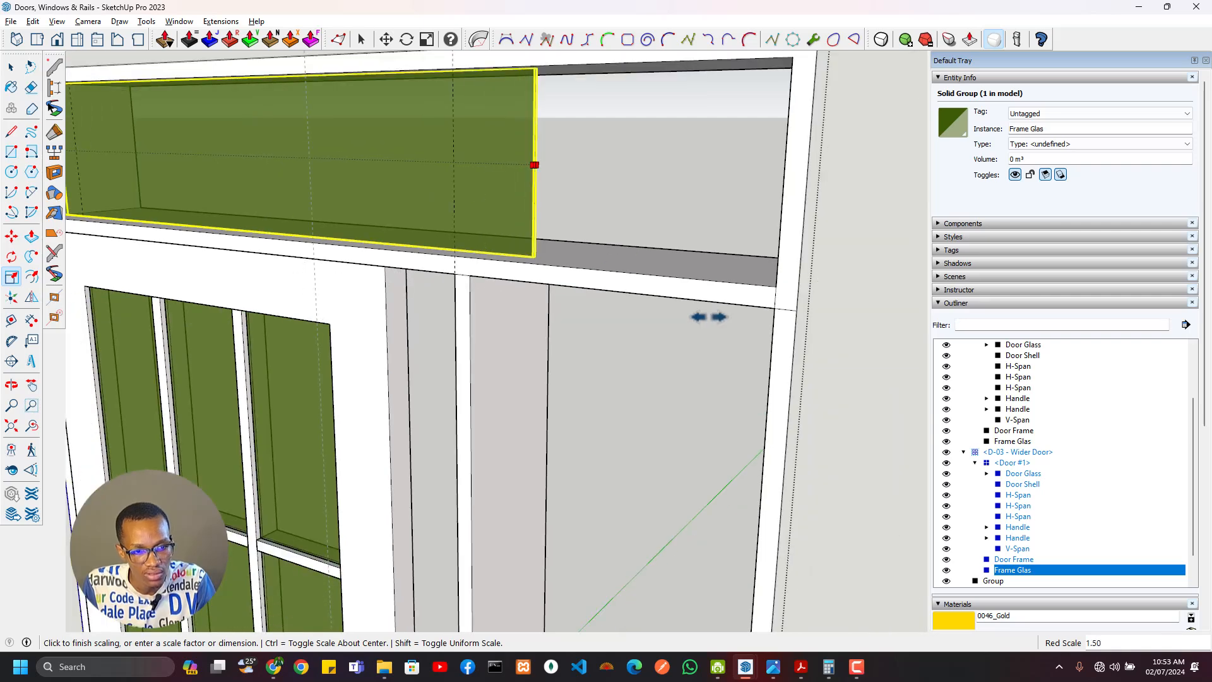
click(775, 287)
scroll(663, 316, down, 3)
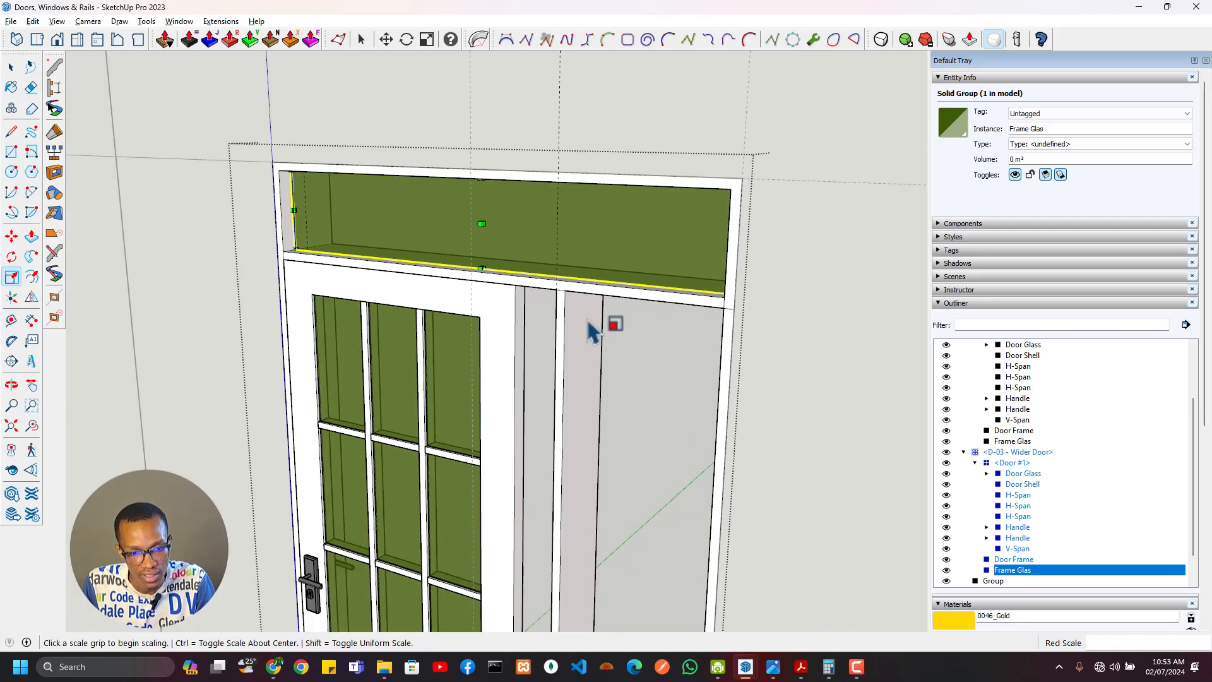
Step: Draw a 2,100 × 420 mm rectangle filling the side panel opening between the new mullion and the far jamb
middle_drag(590, 330, 471, 358)
scroll(512, 301, up, 2)
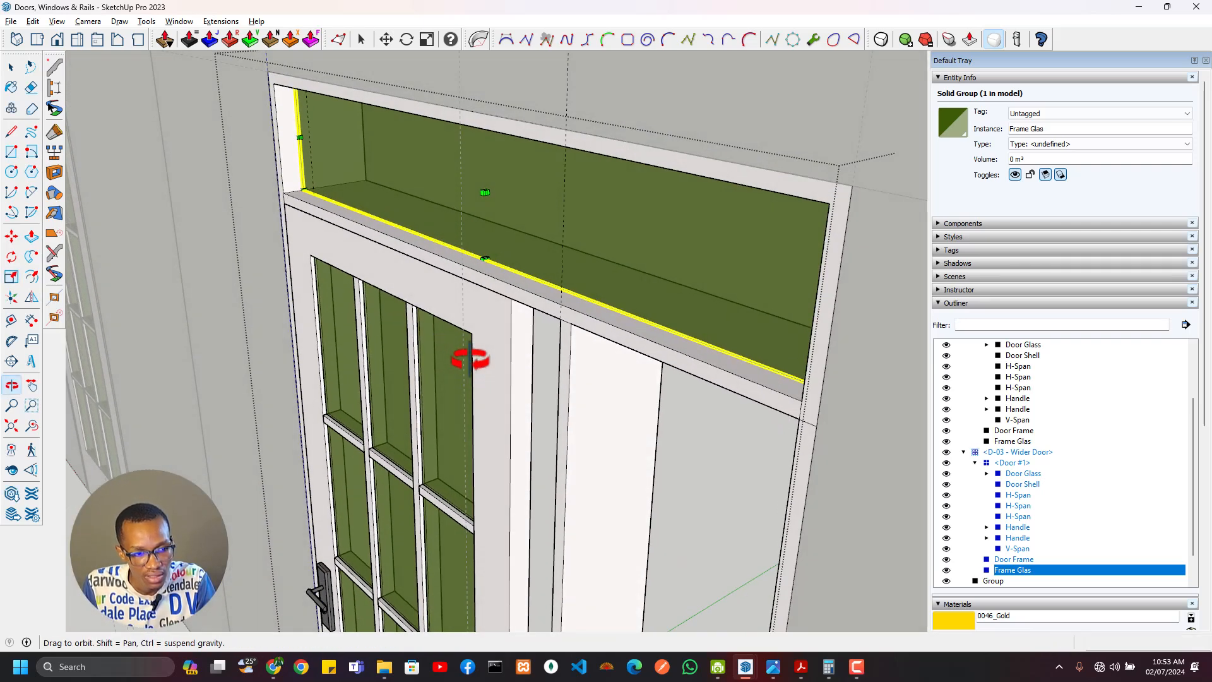
middle_drag(594, 381, 595, 273)
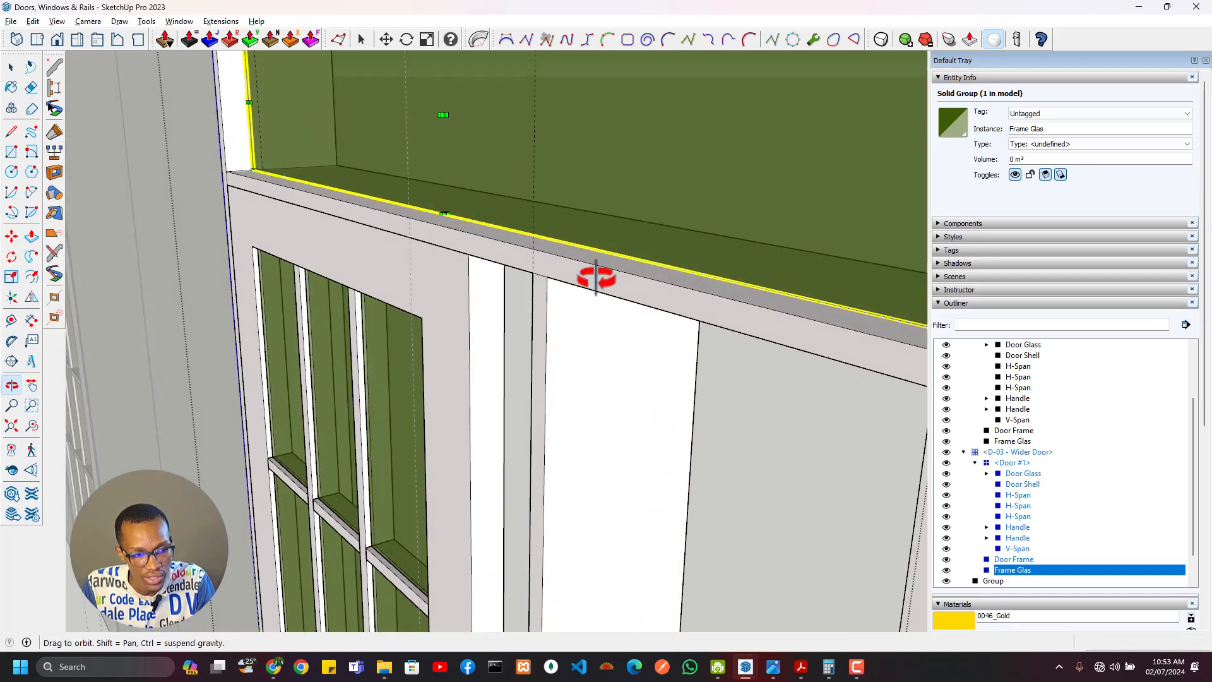
scroll(600, 240, up, 2)
key(r)
click(548, 274)
scroll(548, 353, down, 3)
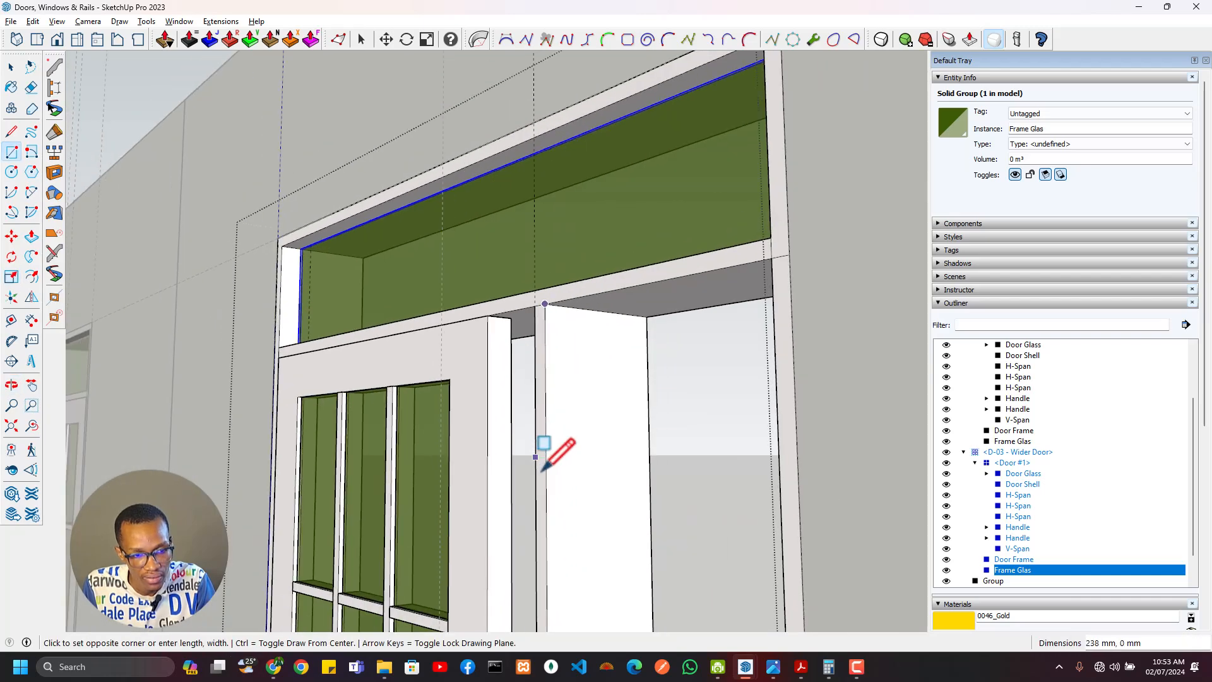
middle_drag(549, 446, 779, 559)
shift+middle_drag(779, 560, 505, 237)
middle_drag(505, 404, 644, 585)
shift+middle_drag(644, 585, 599, 316)
scroll(612, 415, up, 2)
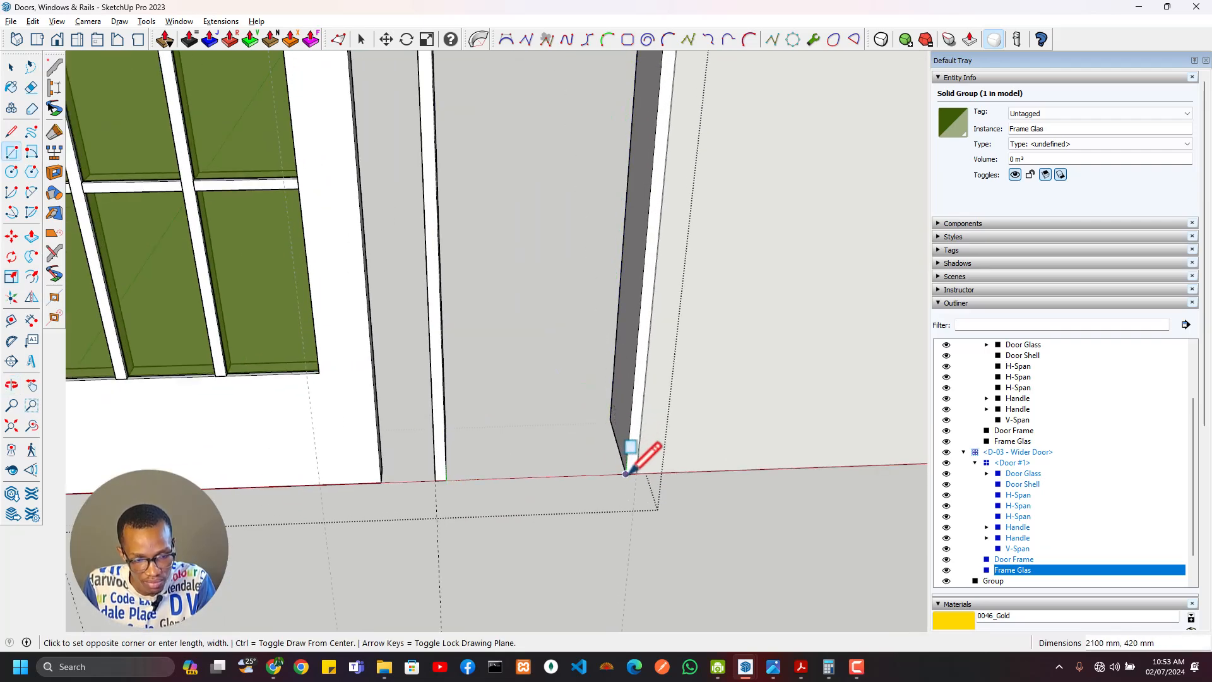
click(639, 460)
scroll(640, 460, down, 2)
Step: Check the fixed side panel in the door schedule PDF and delete the rectangle filling the side panel opening
key(alt+Tab)
key(alt+Tab)
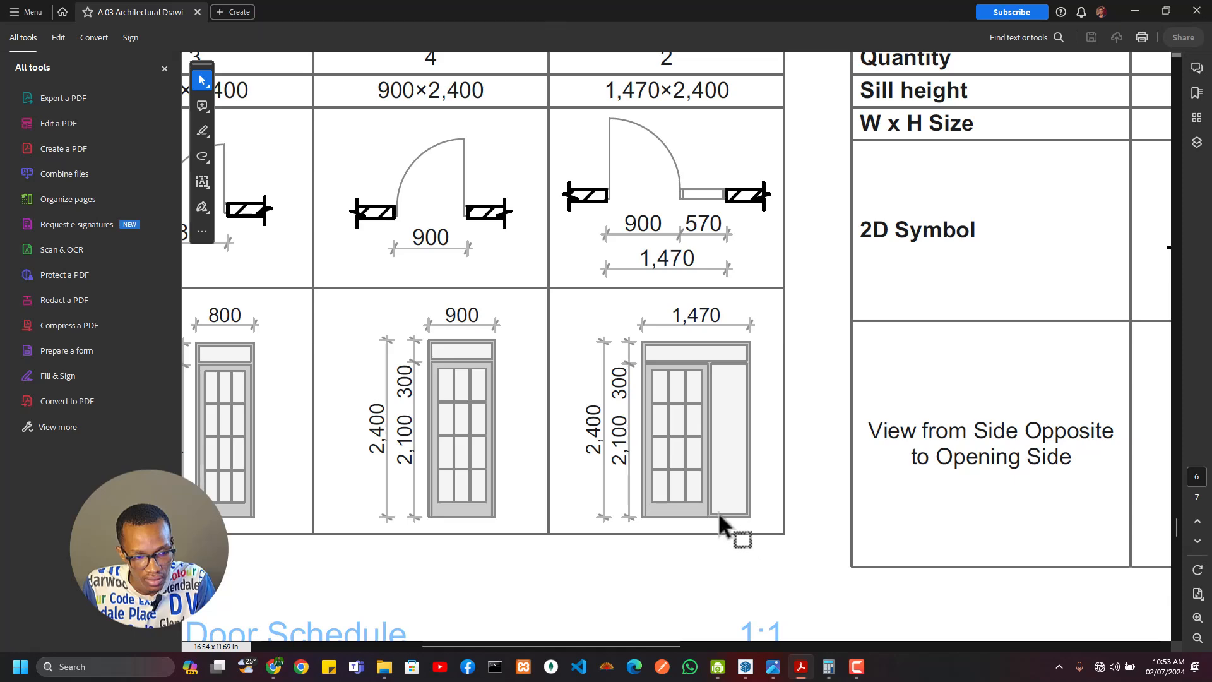
key(alt+Tab)
shift+middle_drag(573, 335, 641, 593)
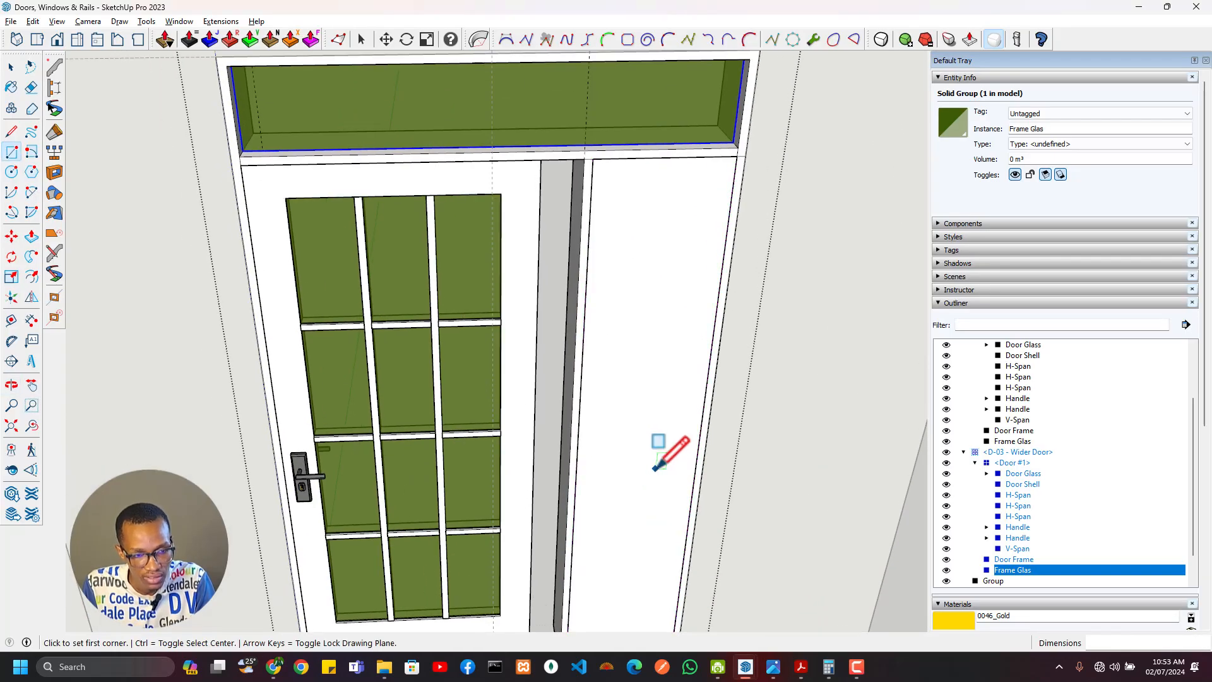
shift+middle_drag(658, 464, 612, 343)
key(space)
double_click(610, 382)
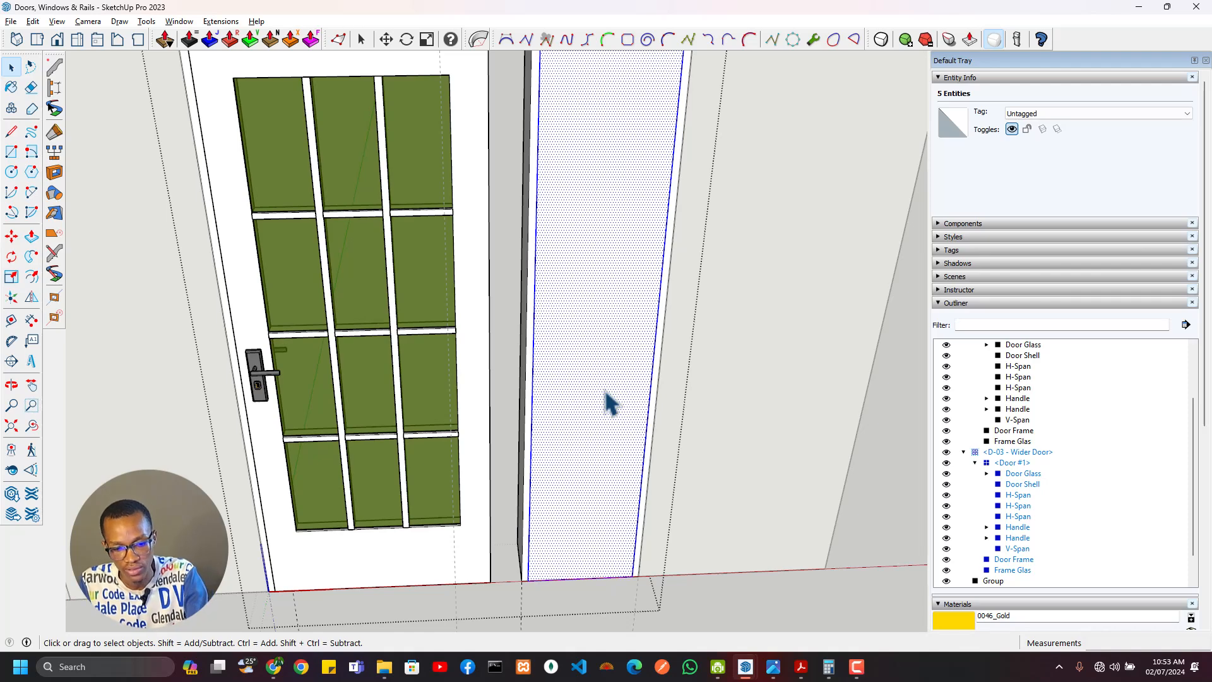
key(Delete)
Step: Open the door frame group for editing and draw a short line across the transom rail at the mullion's inner edge
middle_drag(615, 587, 548, 363)
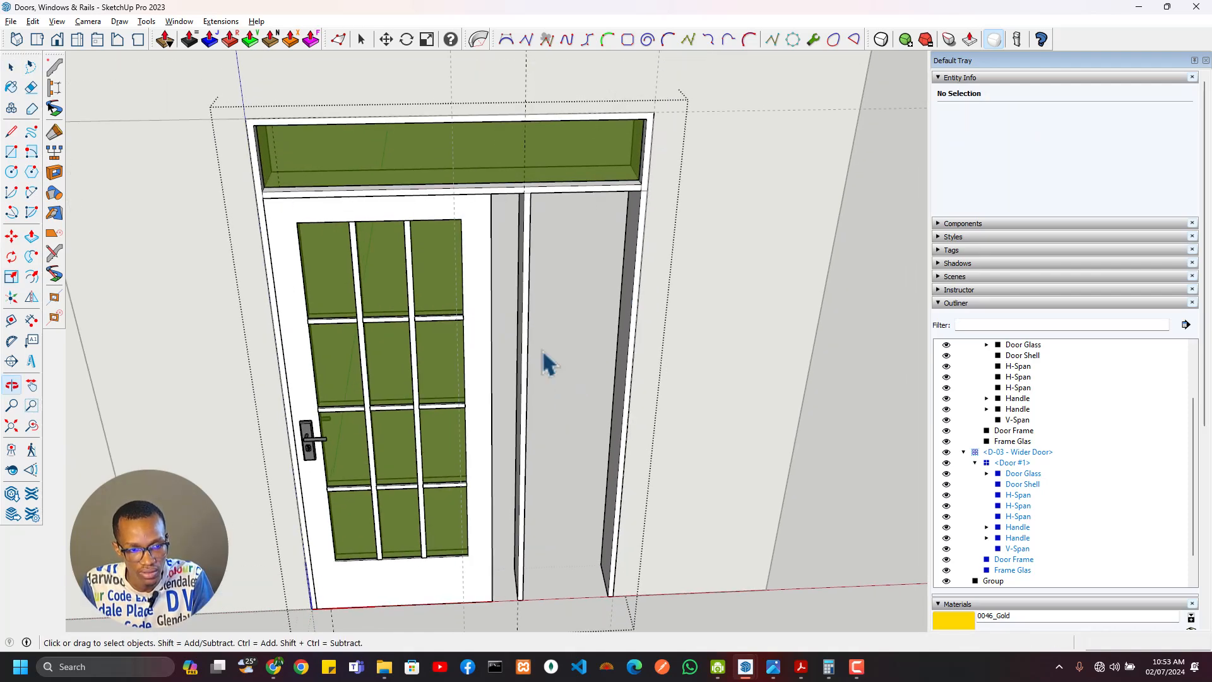
key(t)
scroll(558, 191, up, 1)
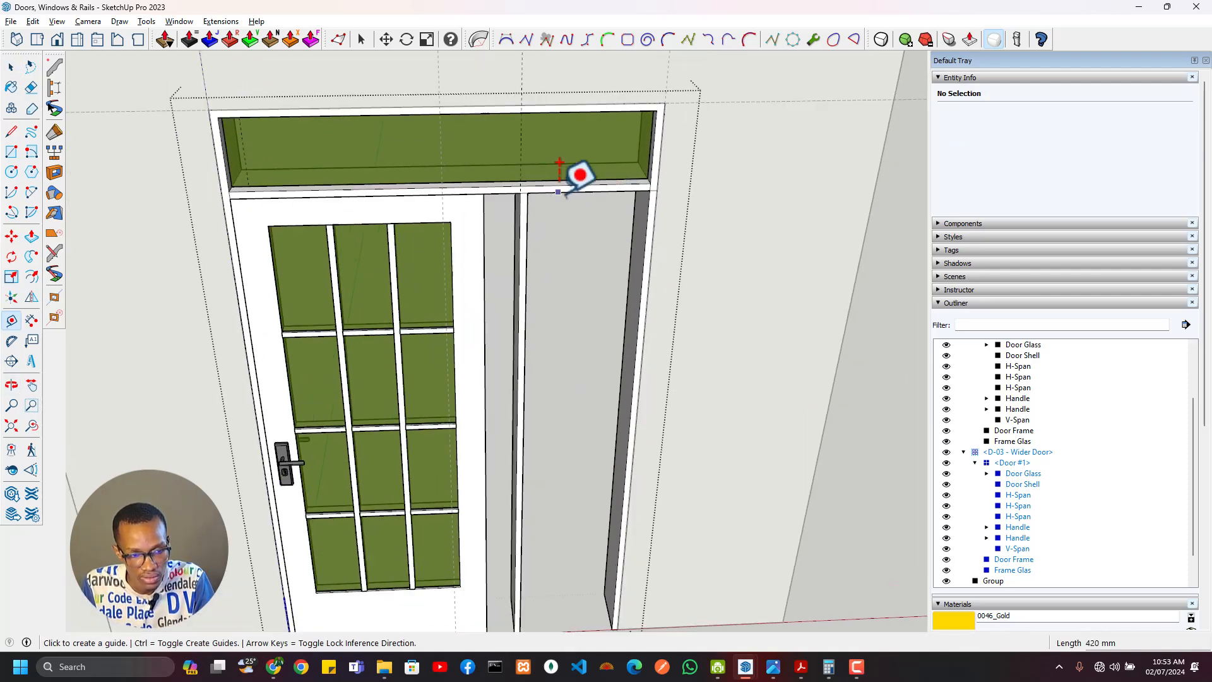
scroll(559, 189, up, 2)
key(space)
double_click(560, 189)
key(ctrl+a)
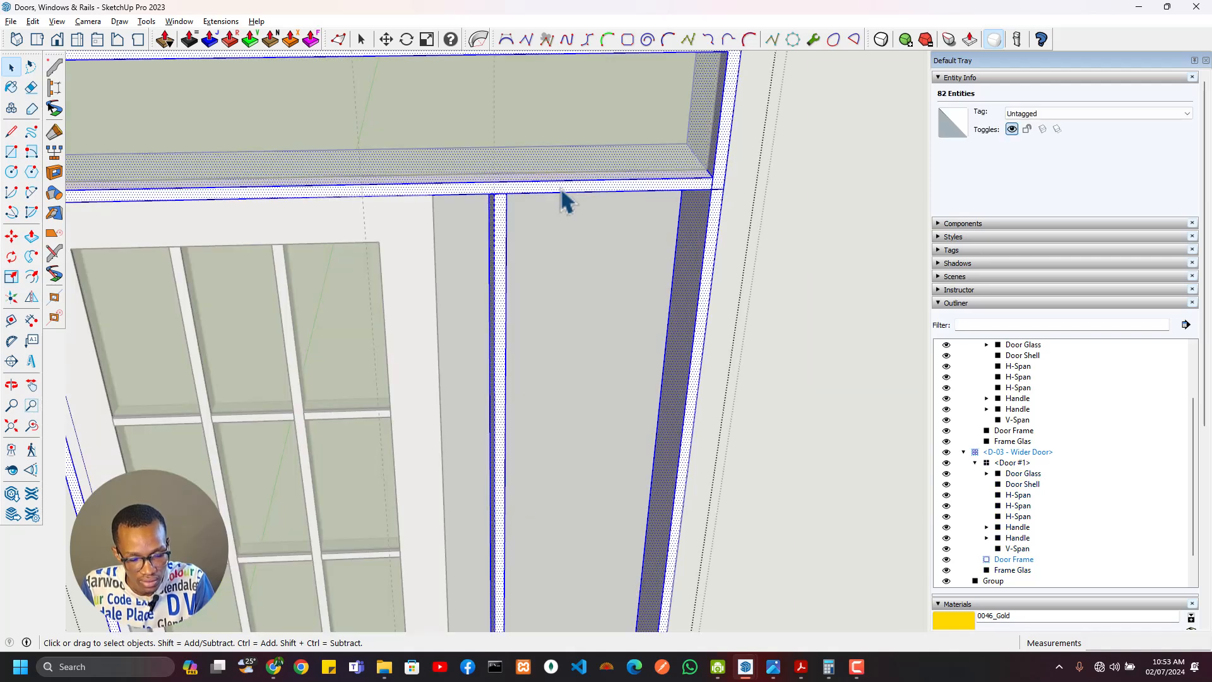
key(l)
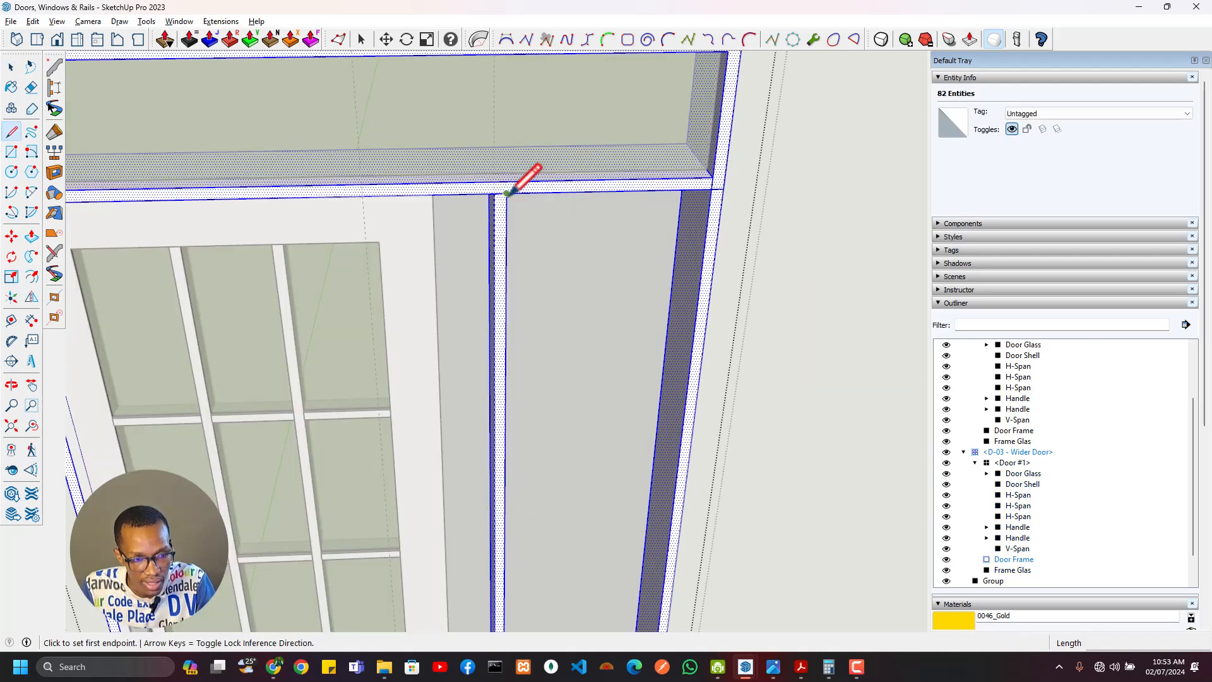
click(507, 194)
click(507, 182)
key(space)
Step: Copy the rail face above the side panel 2,100 mm down to the foot of the opening
click(541, 188)
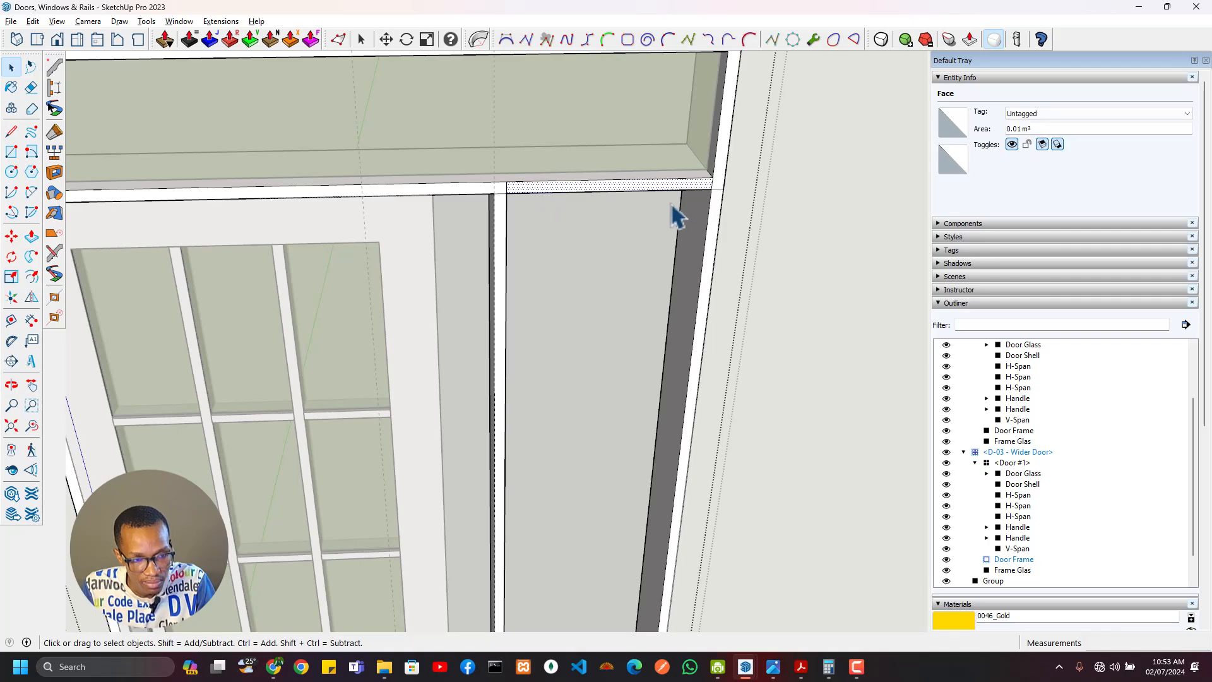
key(m)
click(711, 189)
key(ctrl)
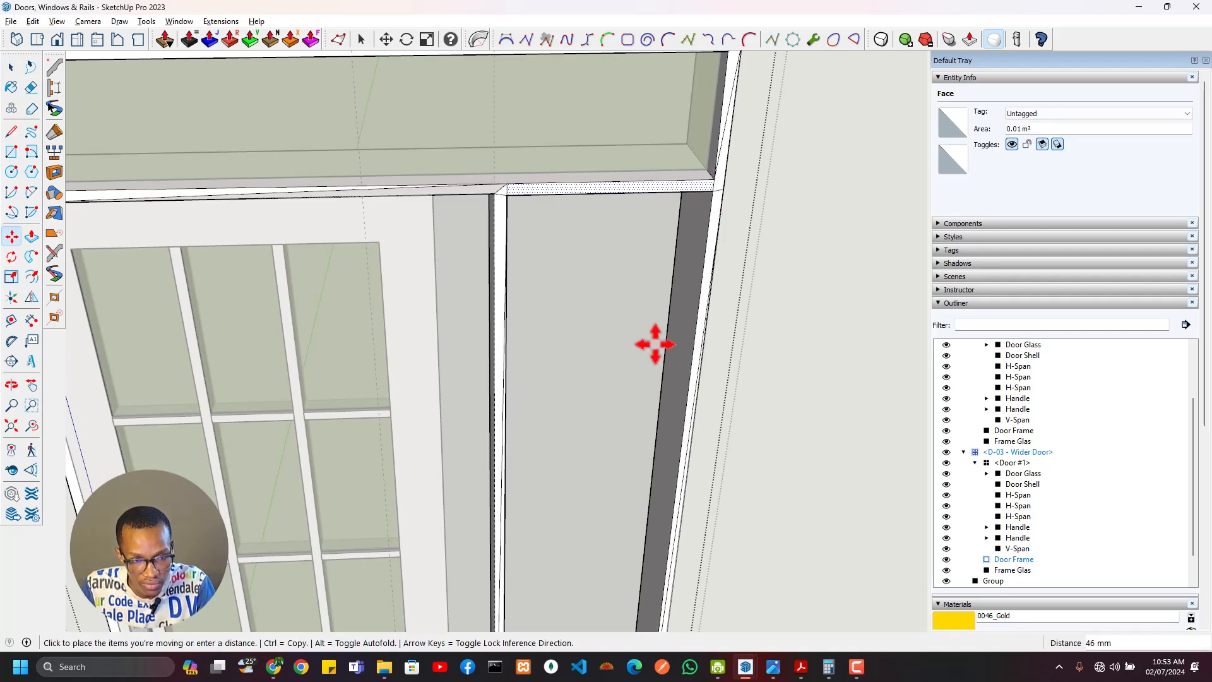
shift+middle_drag(652, 341, 620, 132)
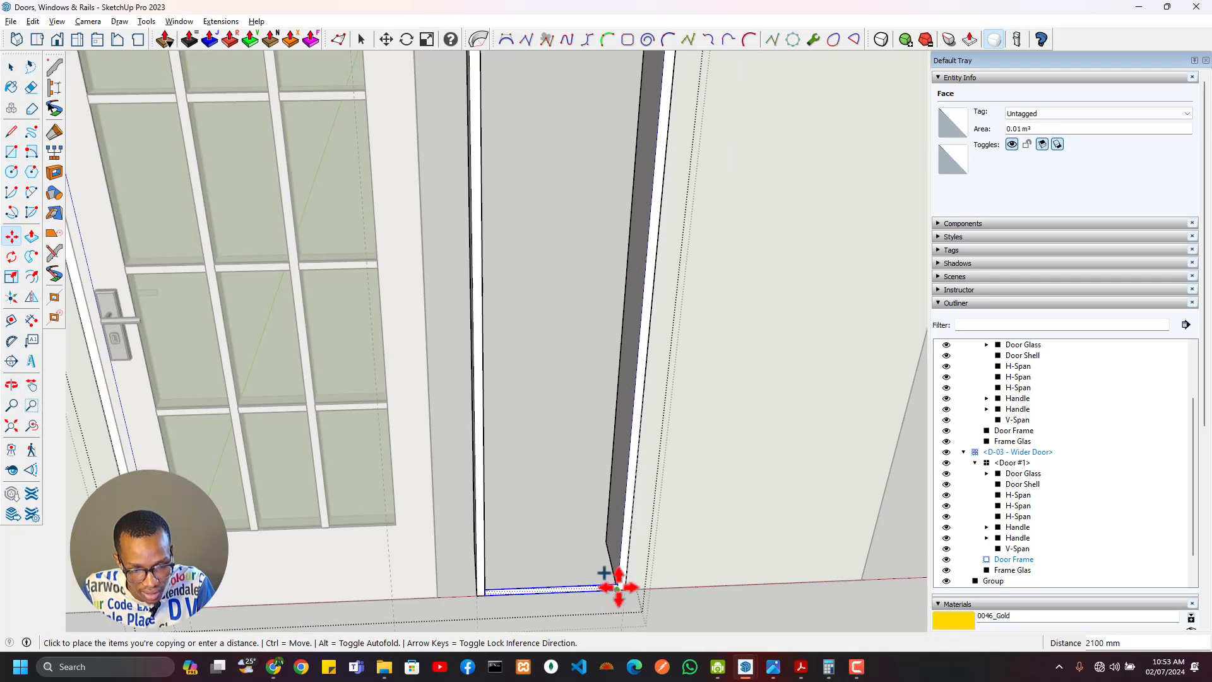
click(617, 588)
Step: Extrude the copied bottom rail face 225 mm with Push/Pull to the full depth of the frame
key(p)
click(609, 584)
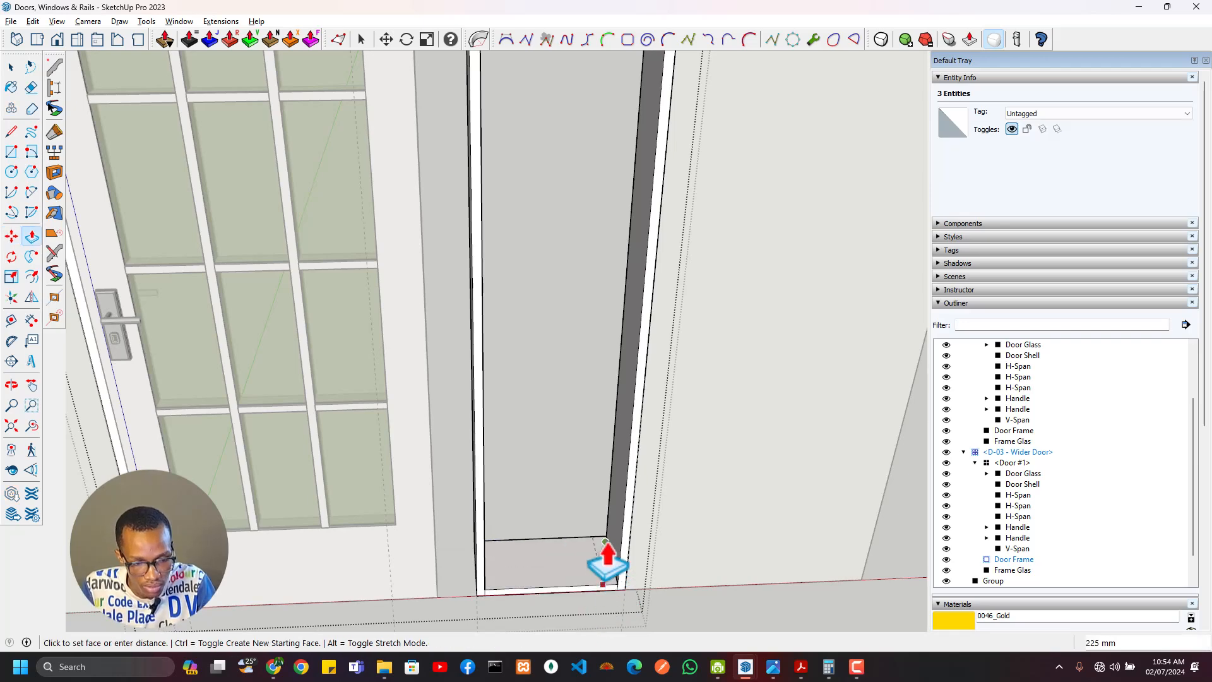
click(609, 543)
scroll(633, 566, down, 3)
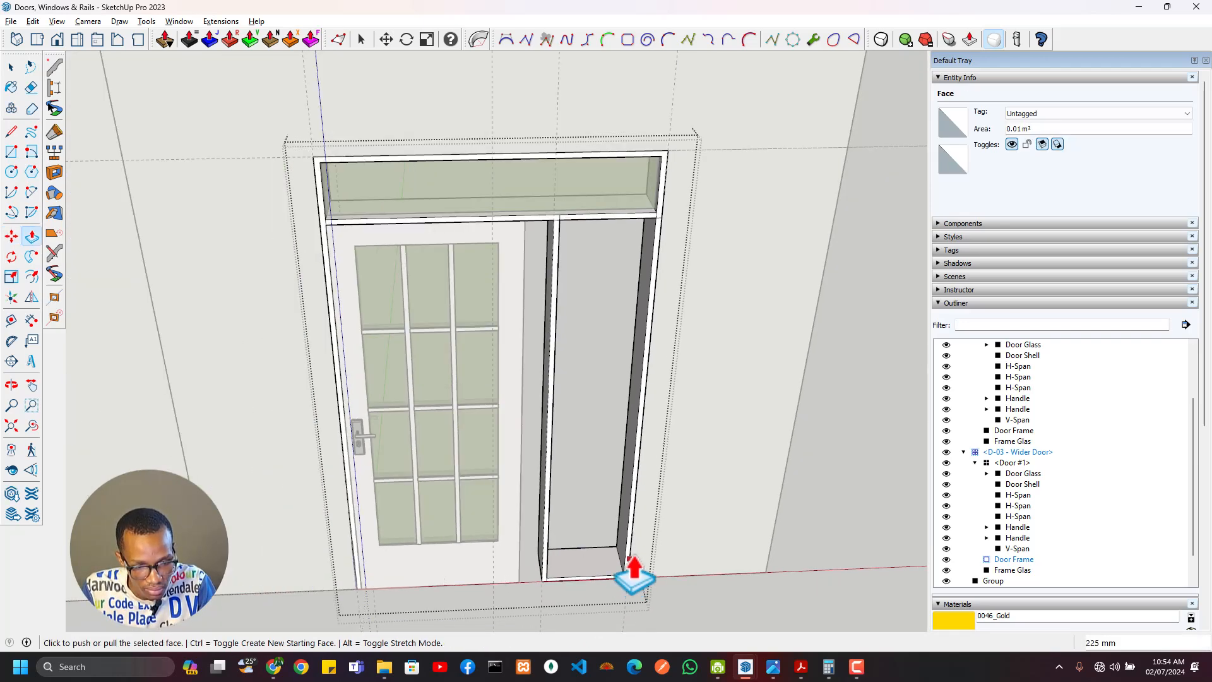
Step: Erase the leftover dividing edge where the mullion meets the transom rail and check the side panel frame's other corners
shift+middle_drag(624, 472, 584, 329)
scroll(584, 329, up, 5)
key(e)
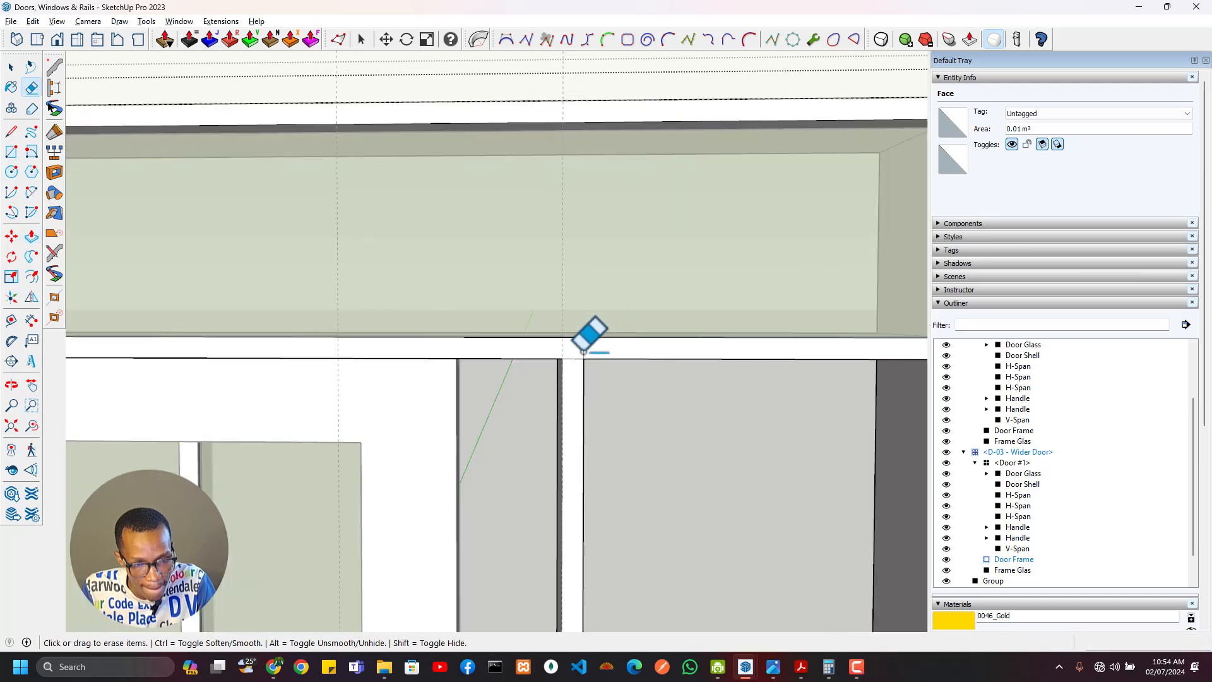
drag(581, 354, 576, 362)
scroll(707, 364, down, 2)
shift+middle_drag(736, 367, 532, 355)
scroll(669, 347, up, 2)
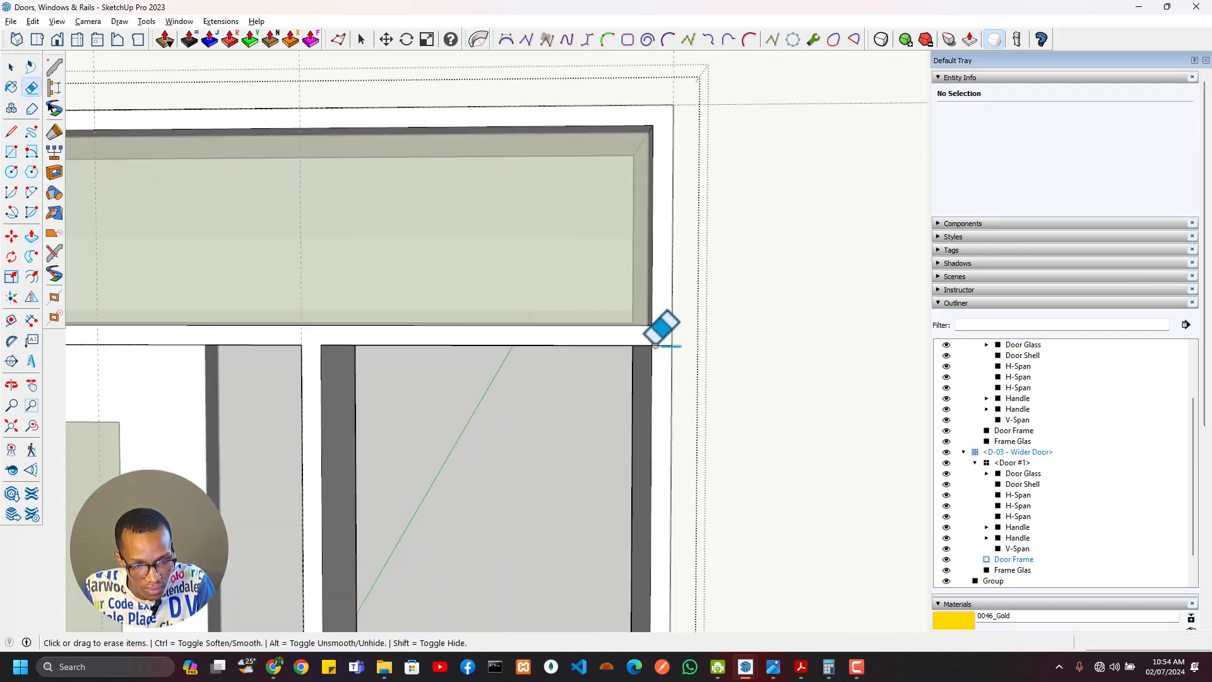
scroll(662, 442, down, 3)
shift+middle_drag(654, 454, 615, 255)
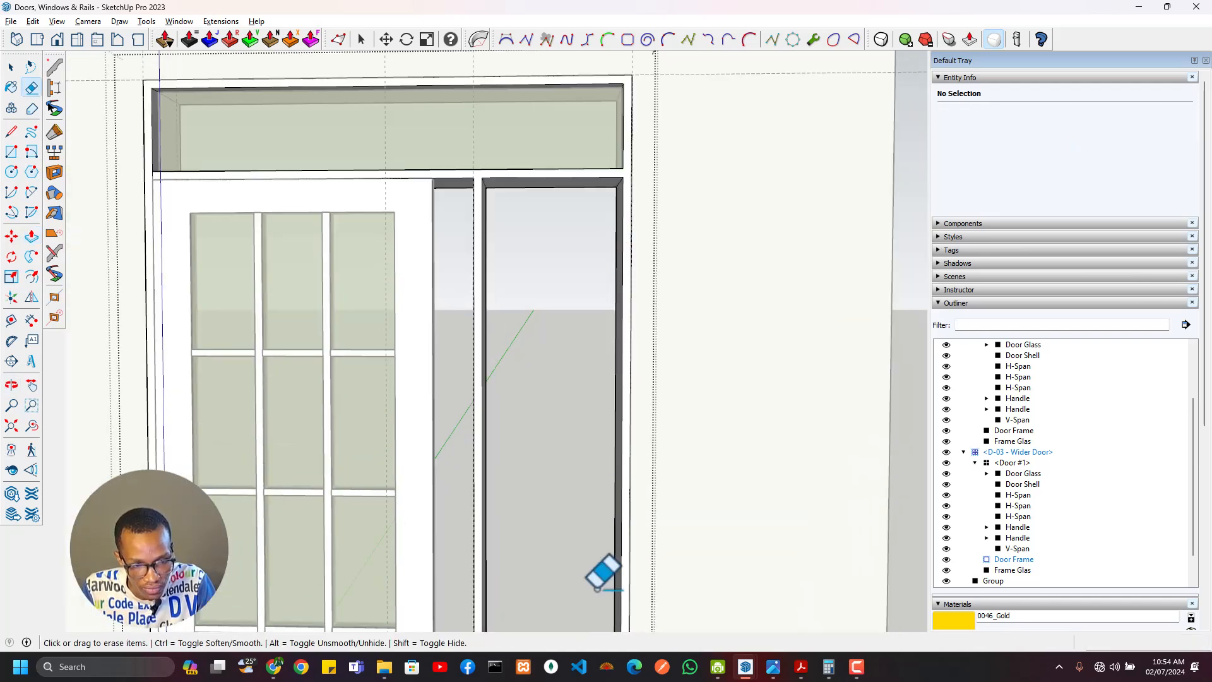
scroll(624, 424, up, 3)
scroll(627, 562, up, 2)
scroll(421, 538, up, 4)
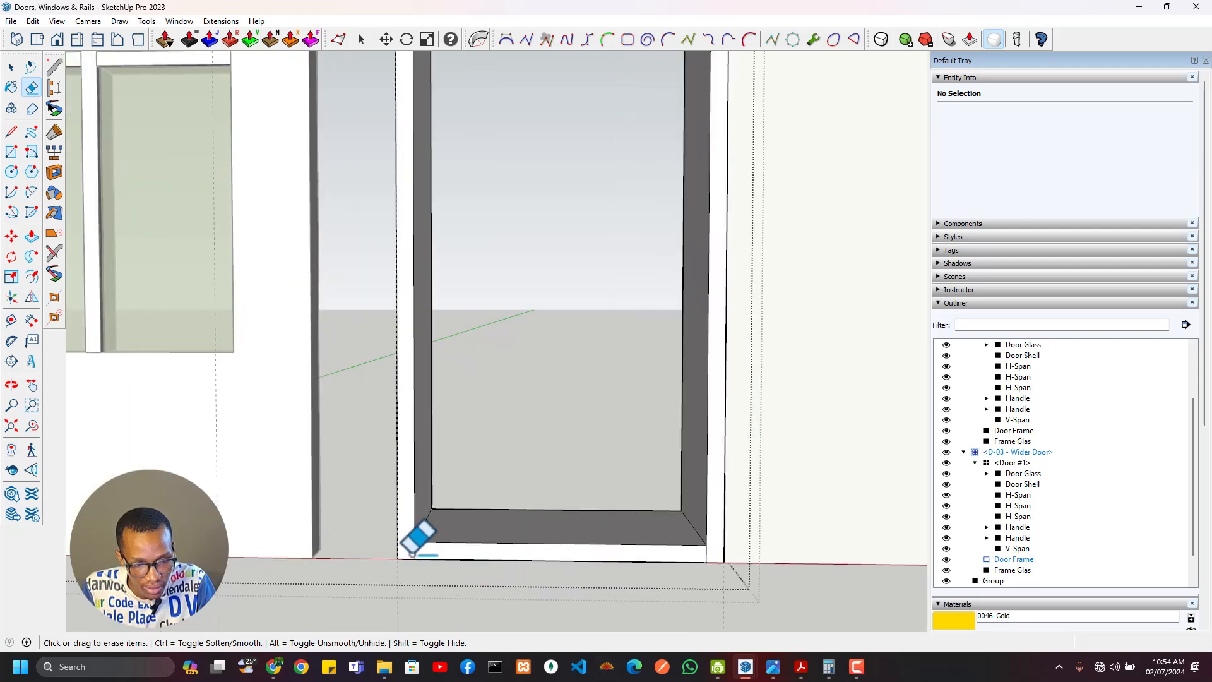
scroll(631, 513, down, 3)
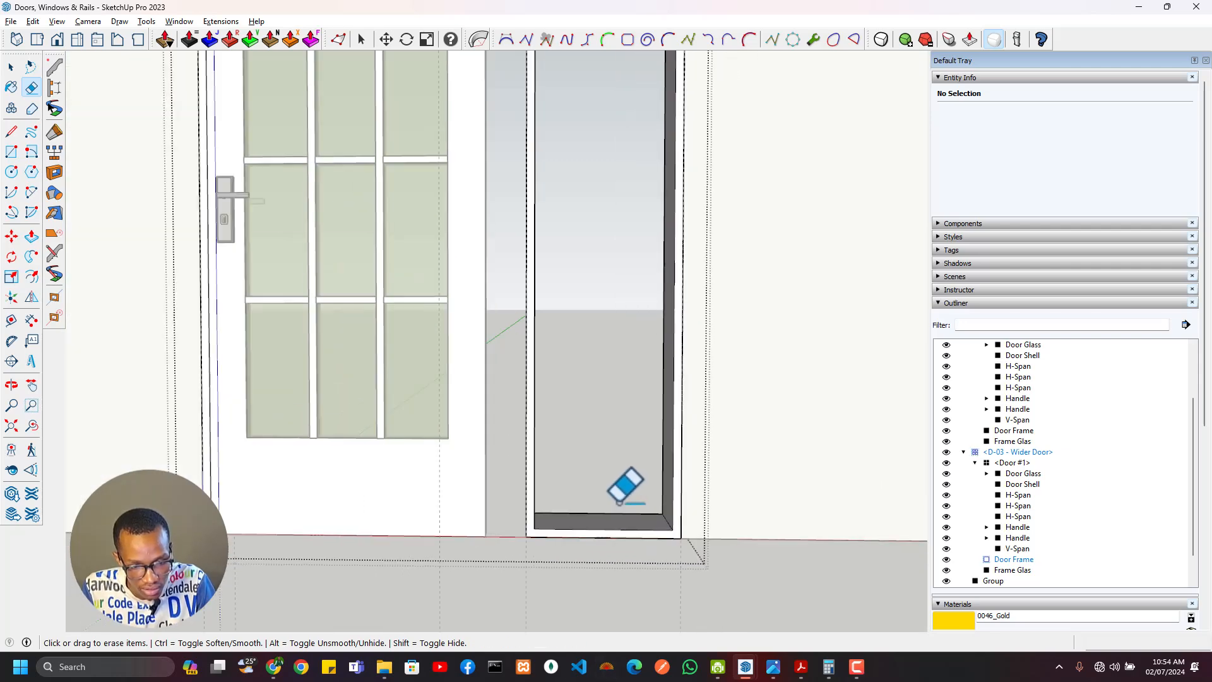
scroll(485, 365, down, 5)
Step: Compare the modelled side panel frame with the 1,470 × 2,400 mm door elevation in the door schedule PDF
key(alt+Tab)
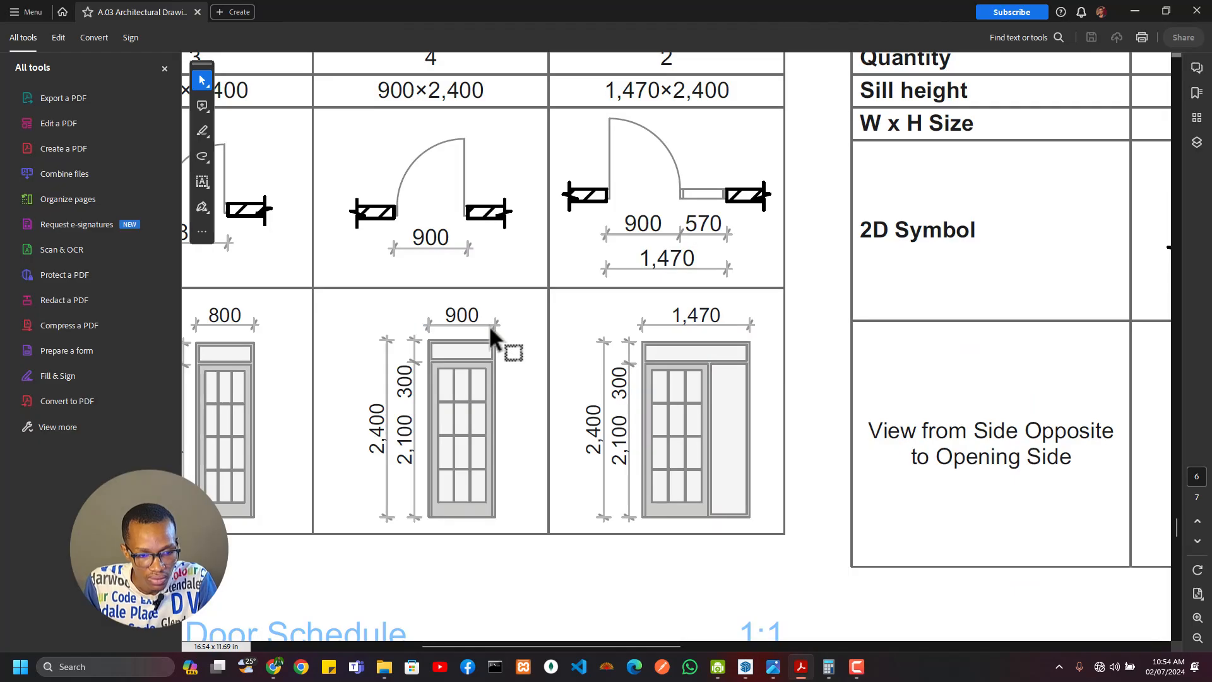
key(alt+Tab)
scroll(522, 338, up, 5)
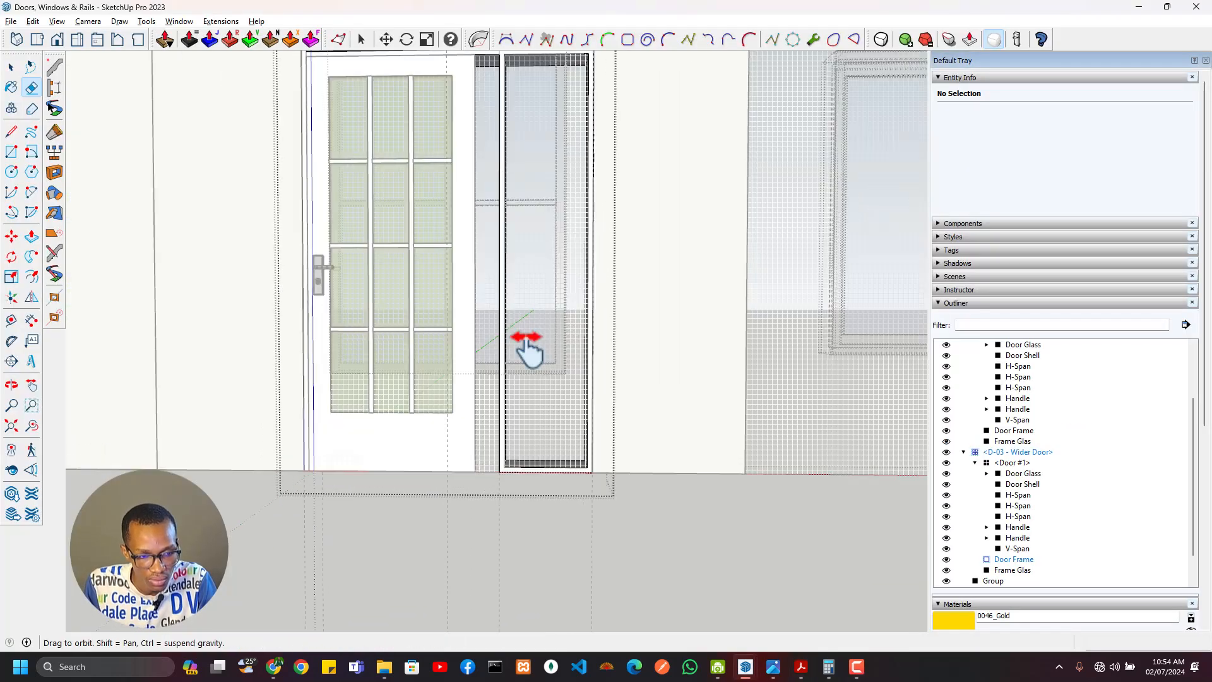
key(alt)
scroll(591, 349, down, 2)
middle_drag(591, 349, 527, 443)
scroll(560, 342, up, 3)
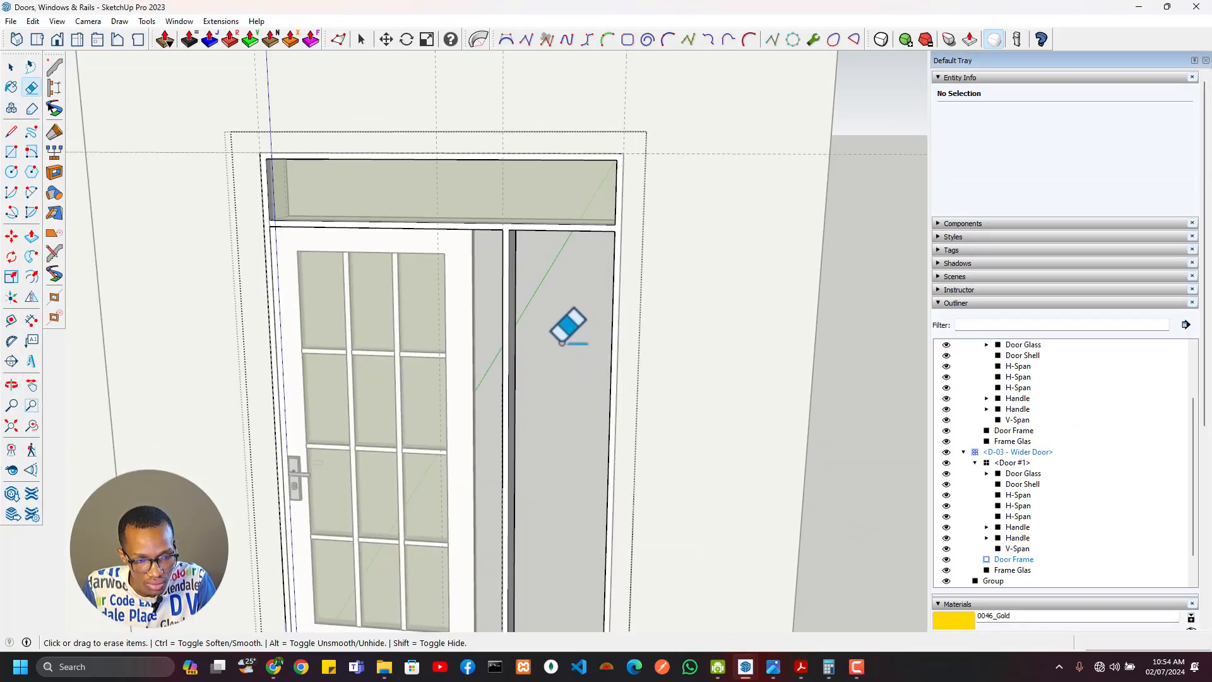
Step: Leave the door frame group and draw a rectangle filling the side panel opening inside its four-sided frame
scroll(548, 312, up, 2)
mouse_move(517, 314)
middle_down()
mouse_move(471, 327)
mouse_move(528, 278)
middle_up()
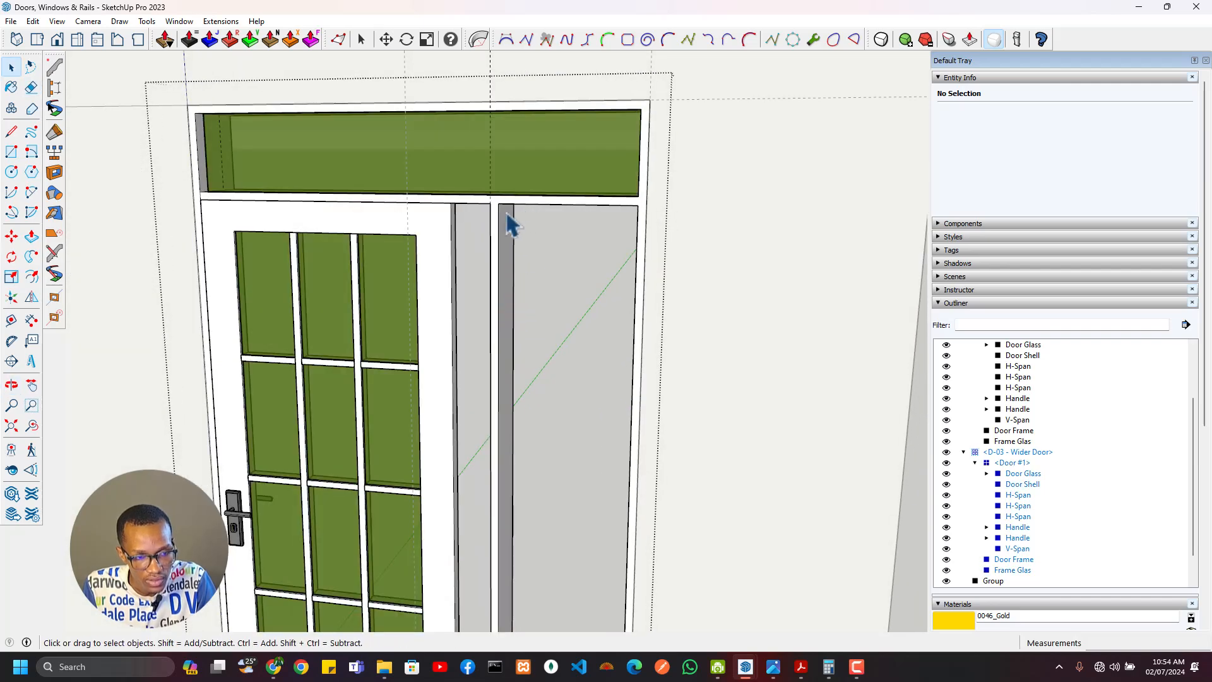
click(507, 215)
key(r)
click(498, 205)
shift+middle_drag(551, 409, 527, 185)
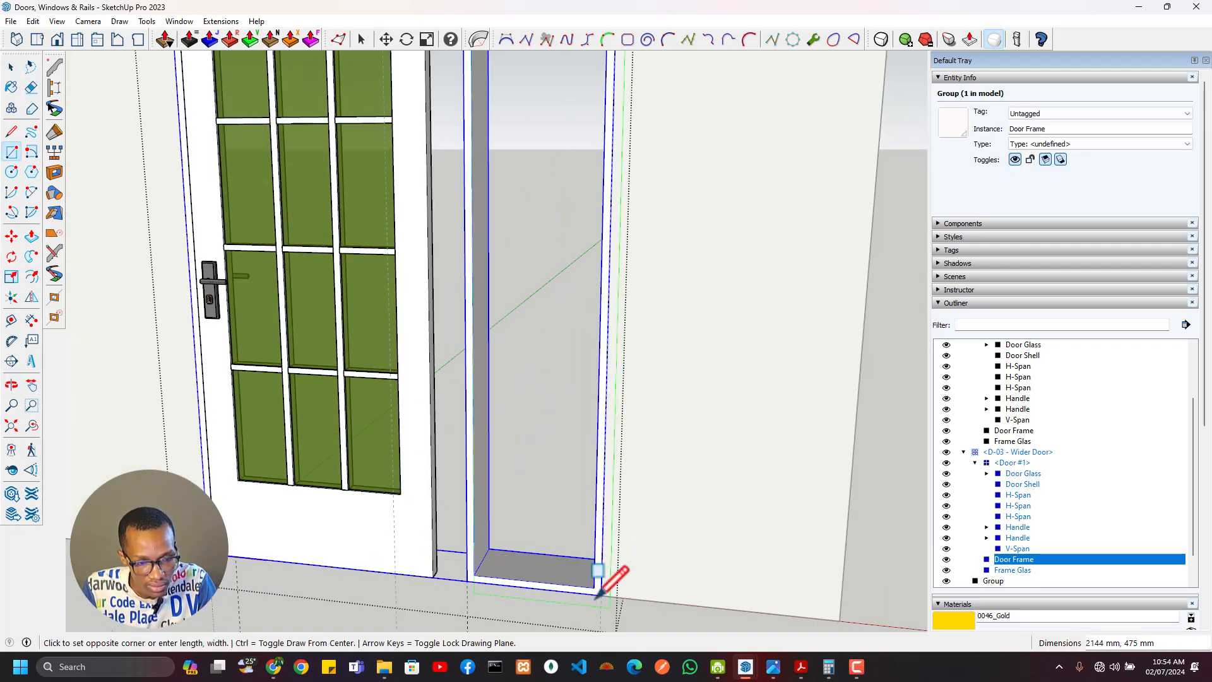
click(595, 588)
Step: Extrude the side panel rectangle 5 mm with Push/Pull to form the glass pane
middle_drag(576, 559, 482, 568)
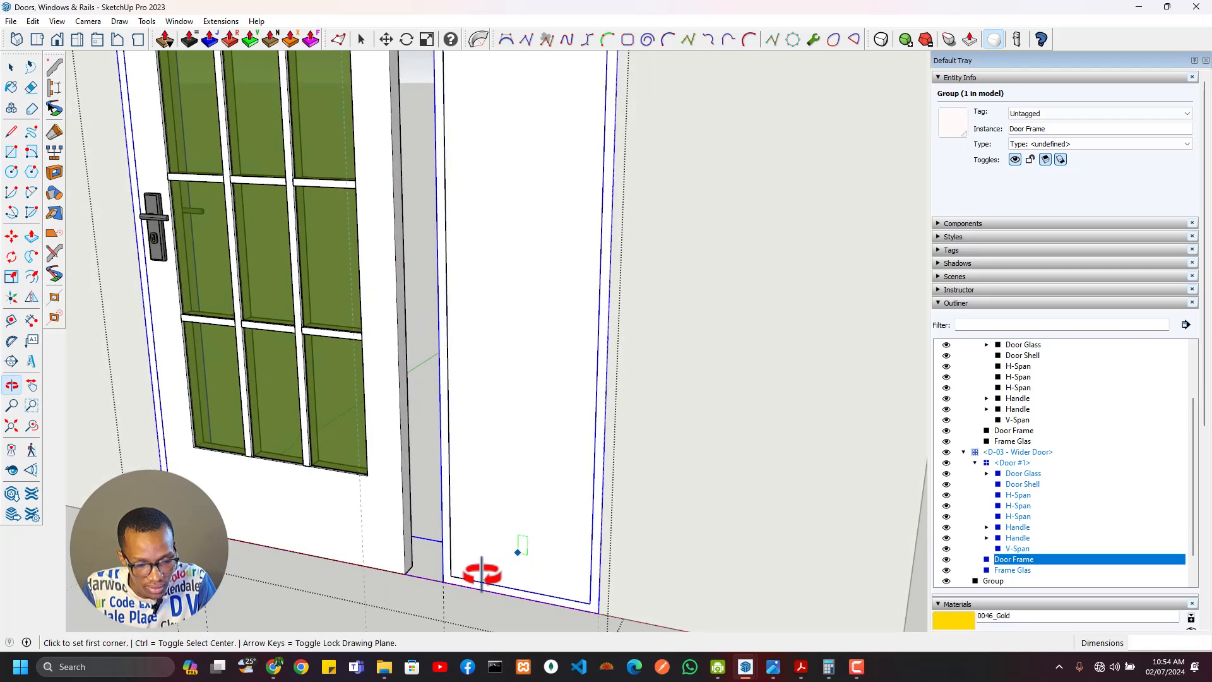
key(p)
click(501, 530)
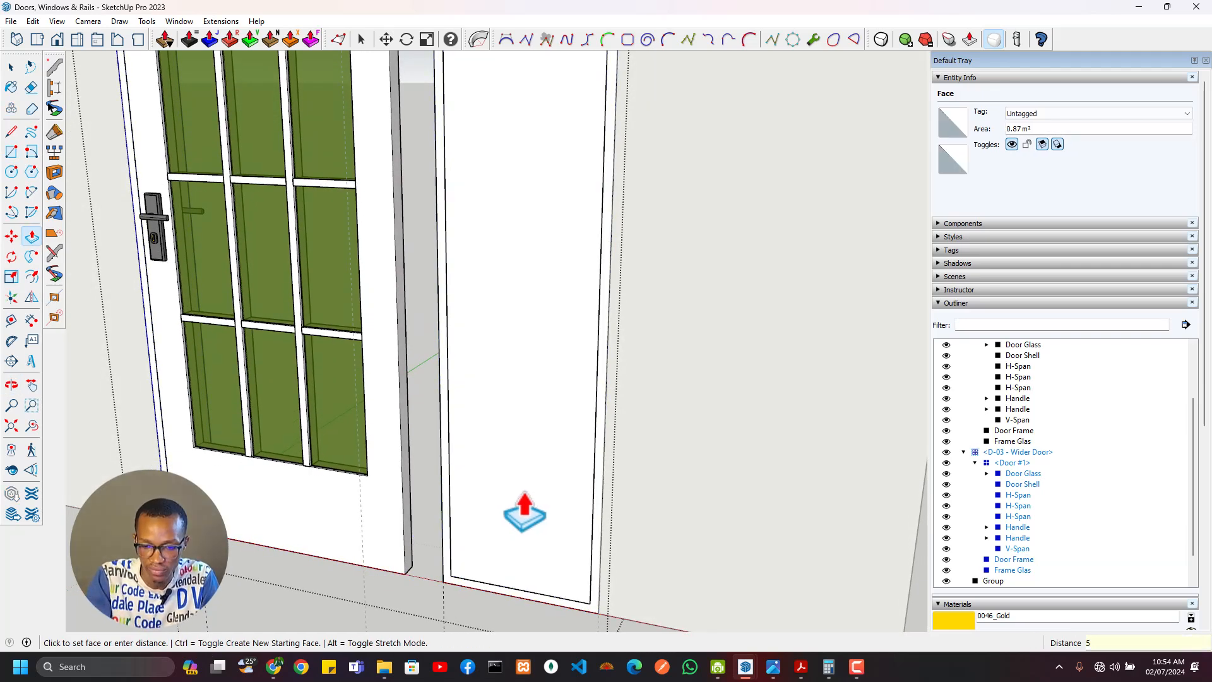
click(525, 512)
Step: Select the whole side panel pane, make it a group and name it Frame Glass
key(space)
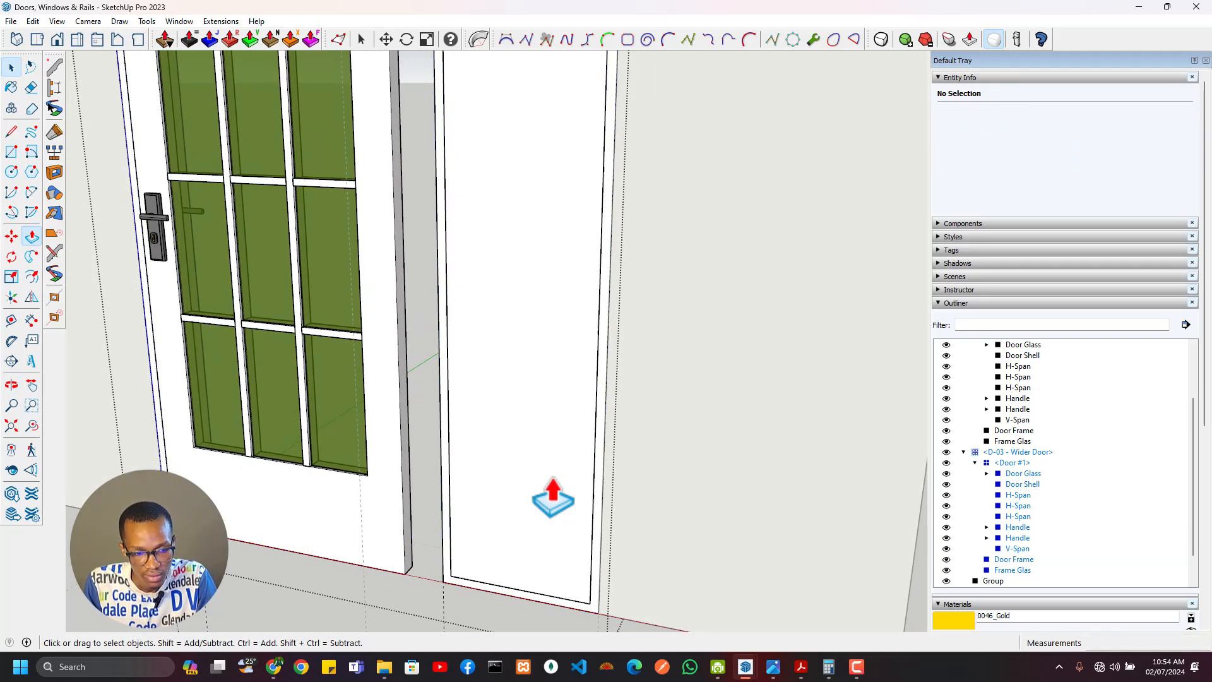
click(555, 489)
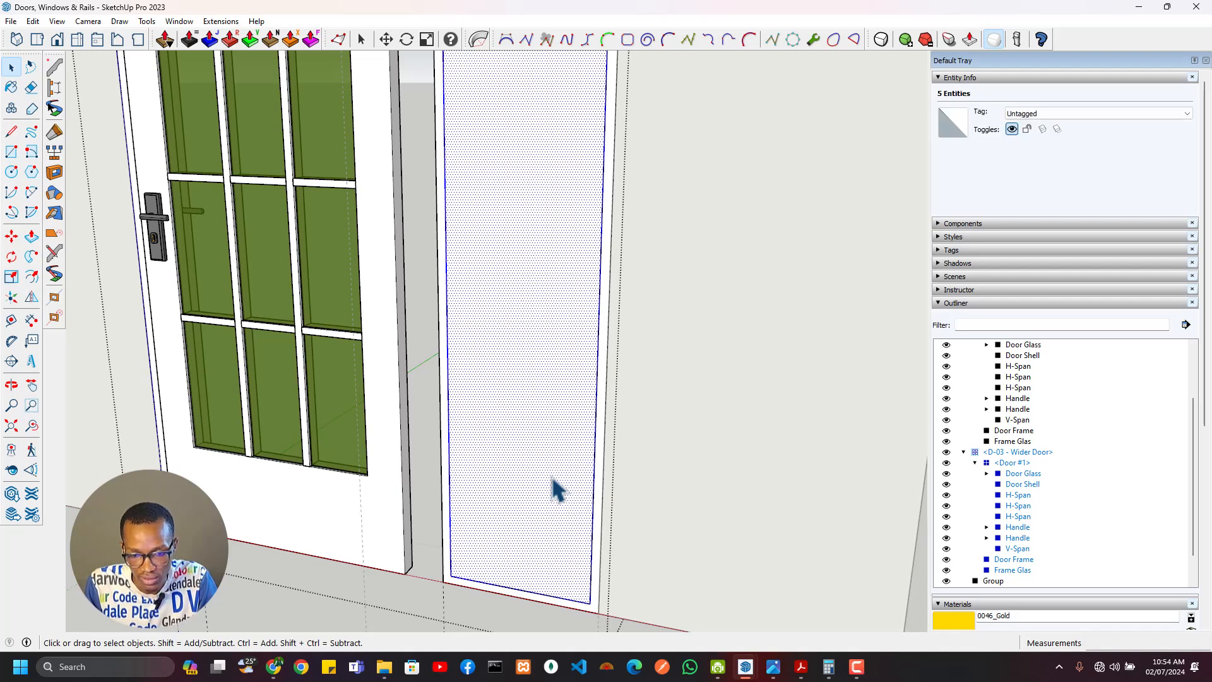
right_click(555, 489)
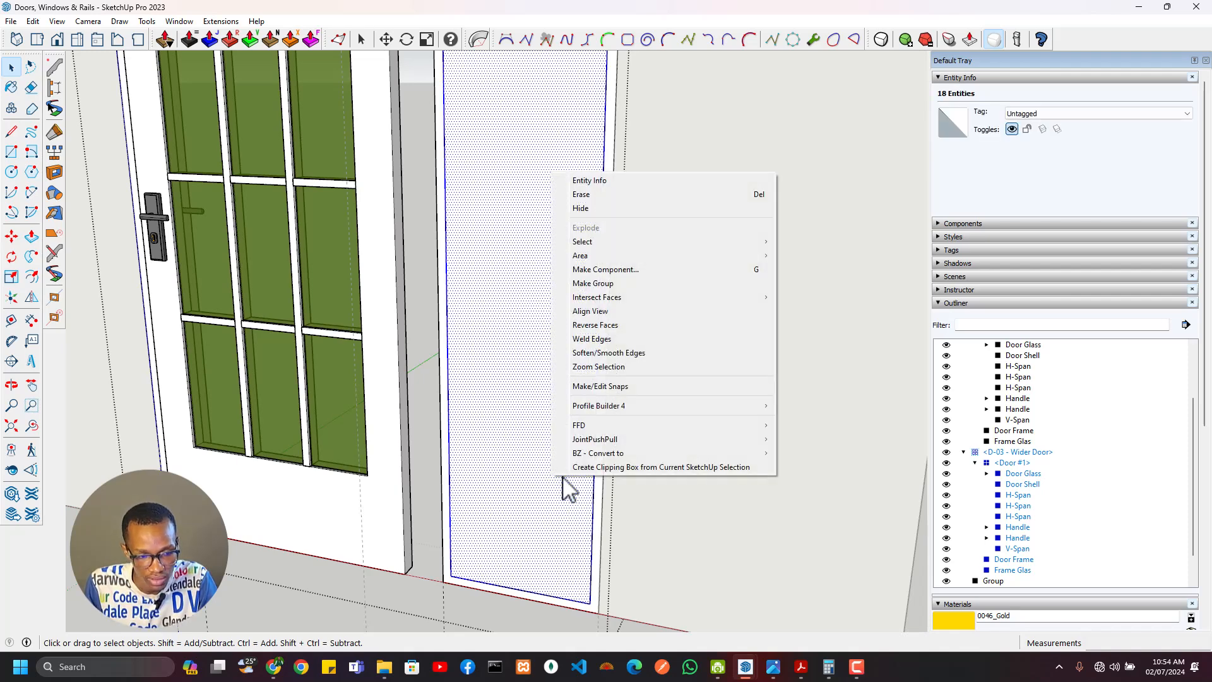
click(604, 284)
scroll(556, 259, down, 2)
shift+middle_drag(555, 382, 518, 566)
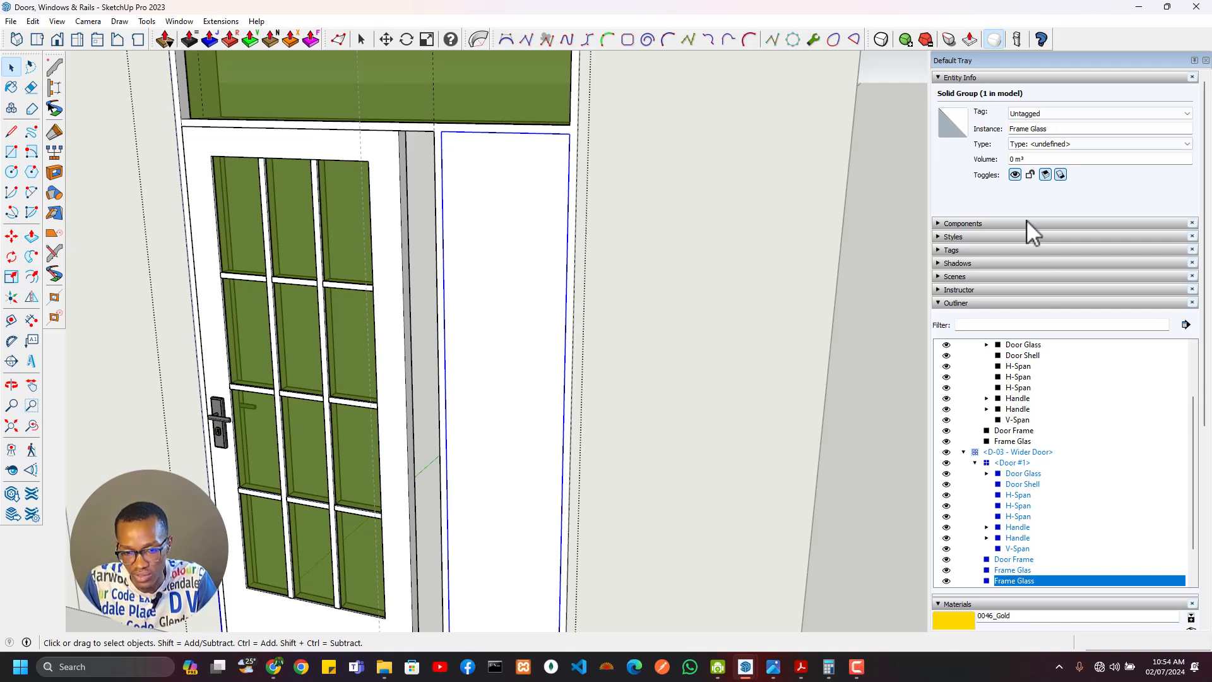
Step: Correct the transom glass group's instance name from Frame Glas to Frame Glass
click(1054, 570)
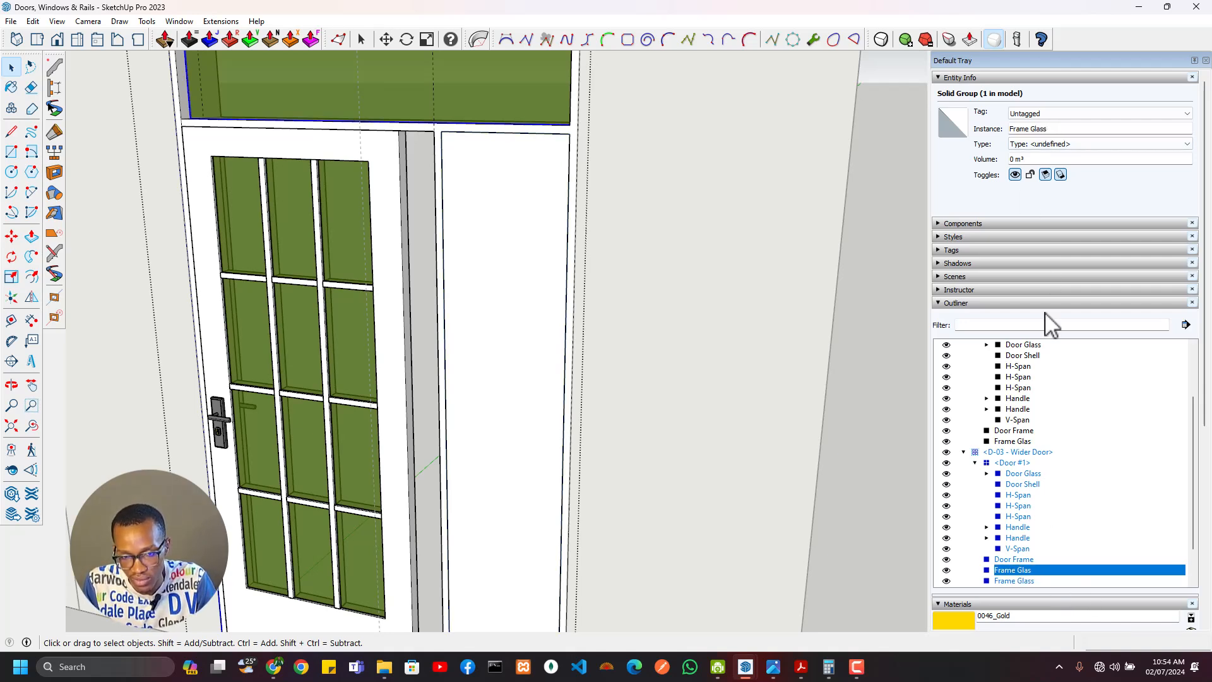
click(1059, 130)
text(s)
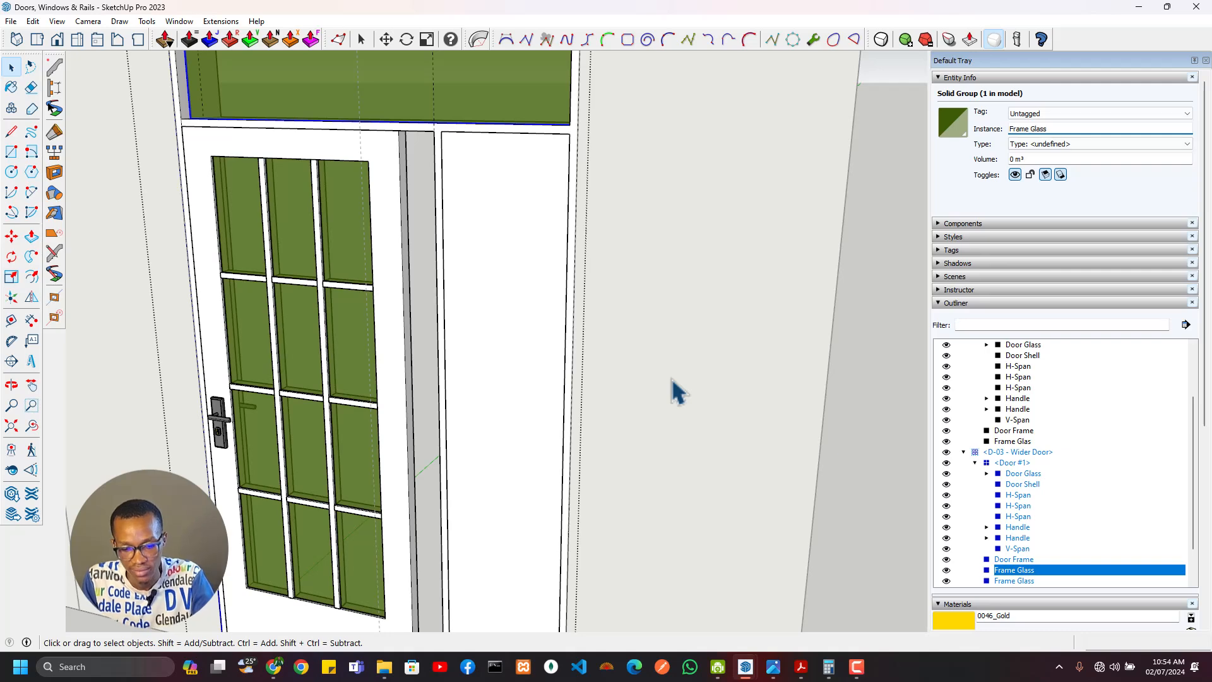
Step: Sample Translucent Glass Dark Green from the transom glass and paint the side panel glass group with it
click(961, 134)
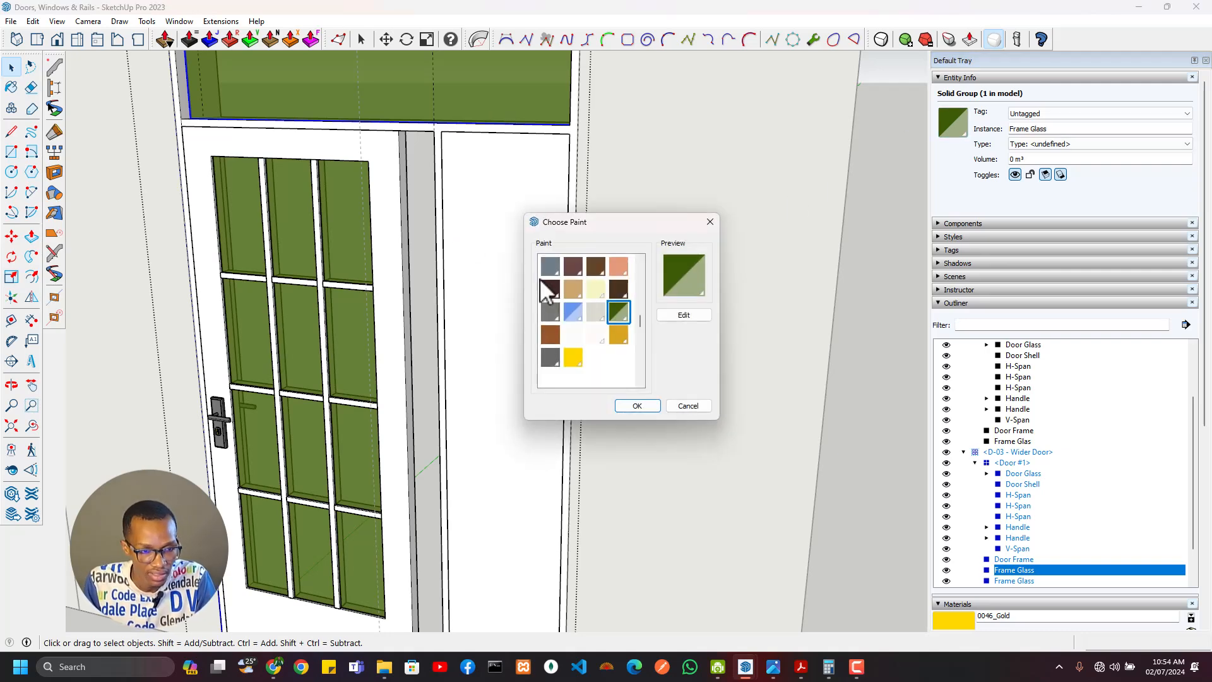
click(681, 403)
click(975, 622)
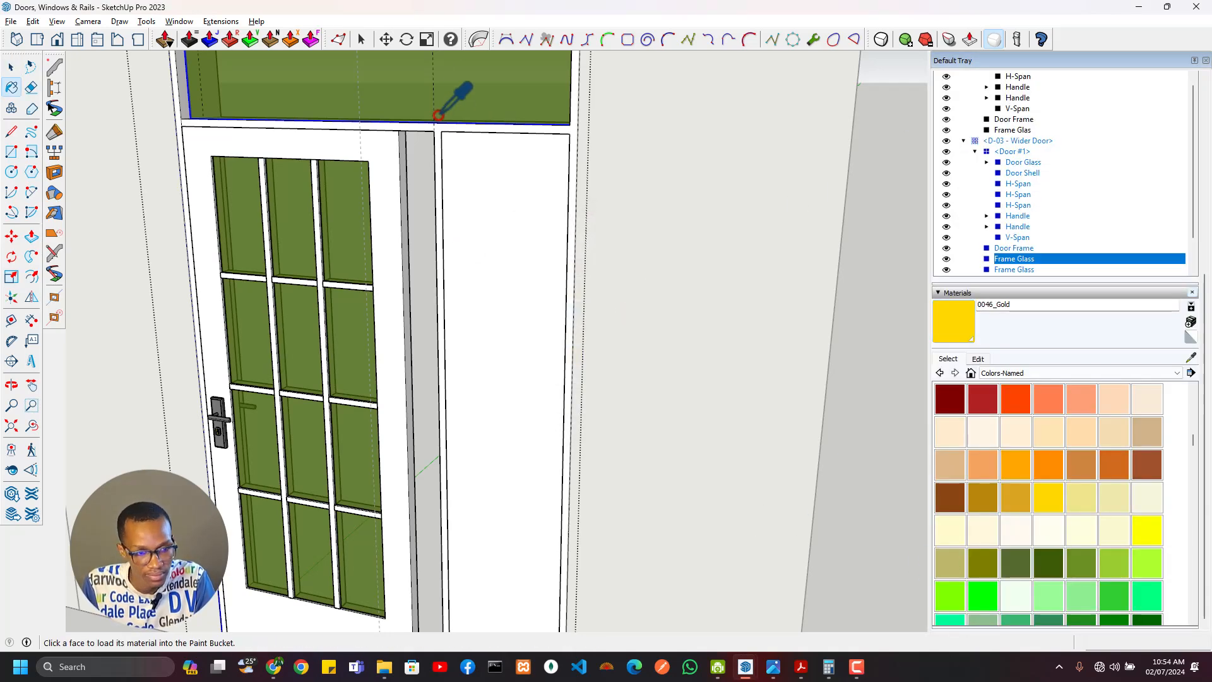
alt+click(524, 101)
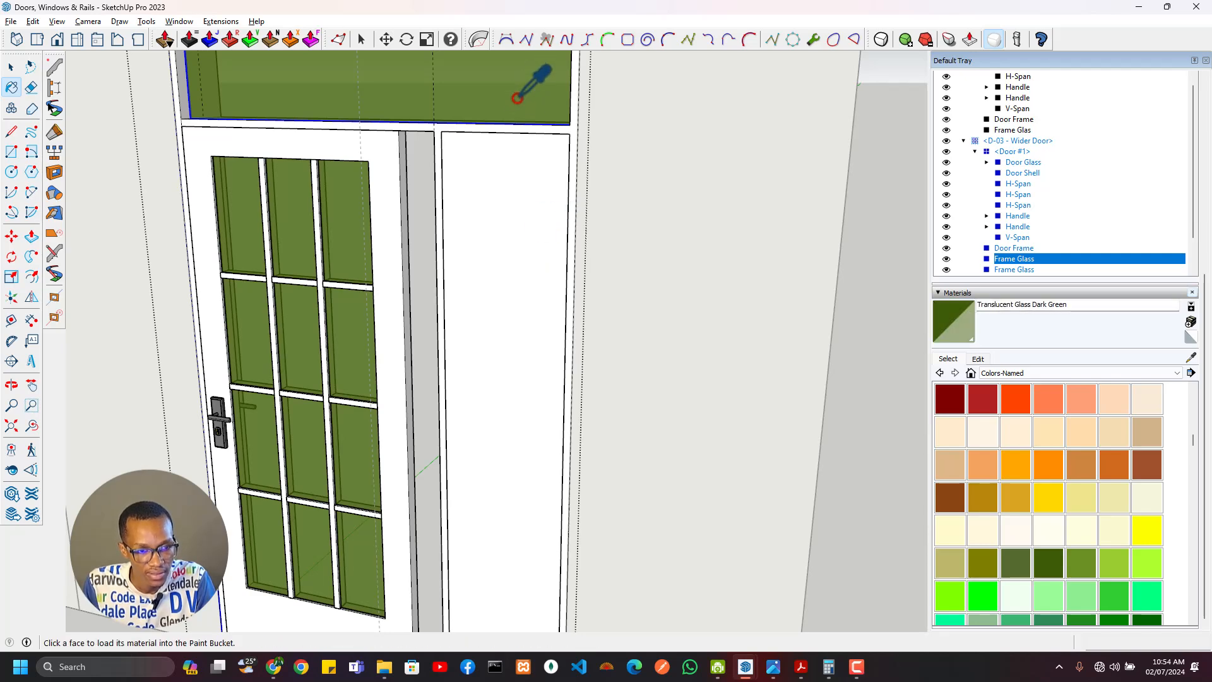
click(527, 278)
key(space)
Step: Move the side panel glass group 50 mm back into the depth of its frame and check its position
click(522, 425)
scroll(505, 518, up, 3)
shift+middle_drag(489, 540, 541, 317)
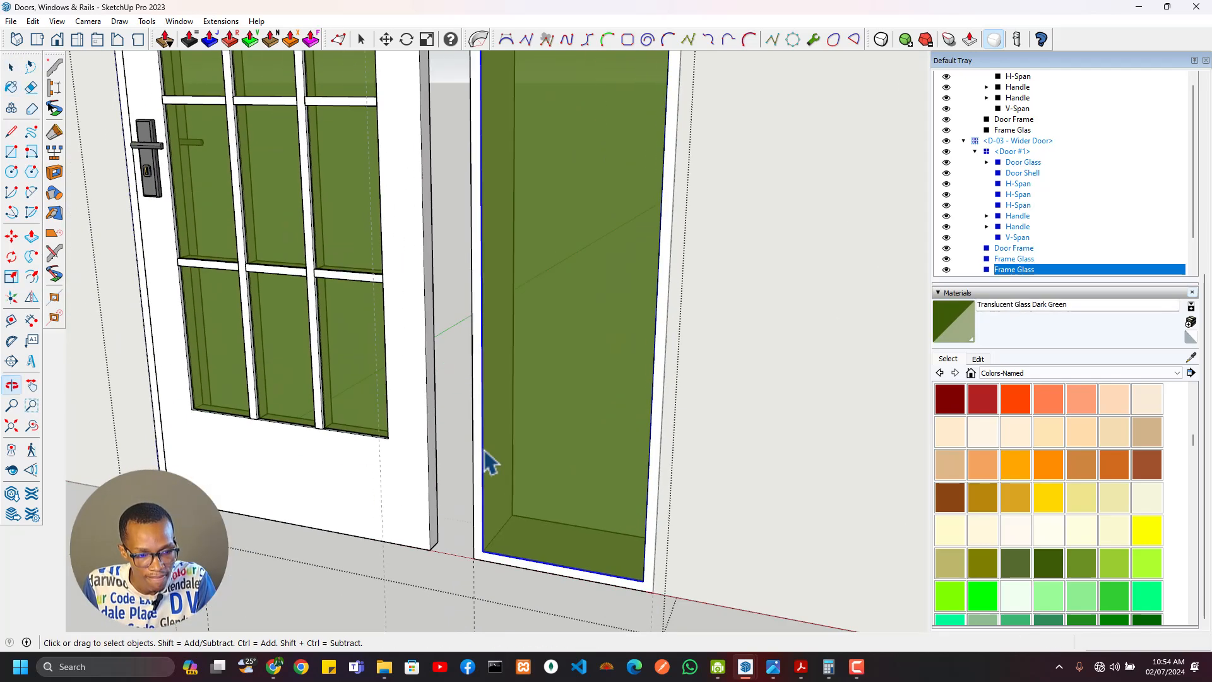
shift+middle_drag(544, 206, 563, 617)
middle_drag(588, 281, 512, 298)
scroll(547, 269, up, 5)
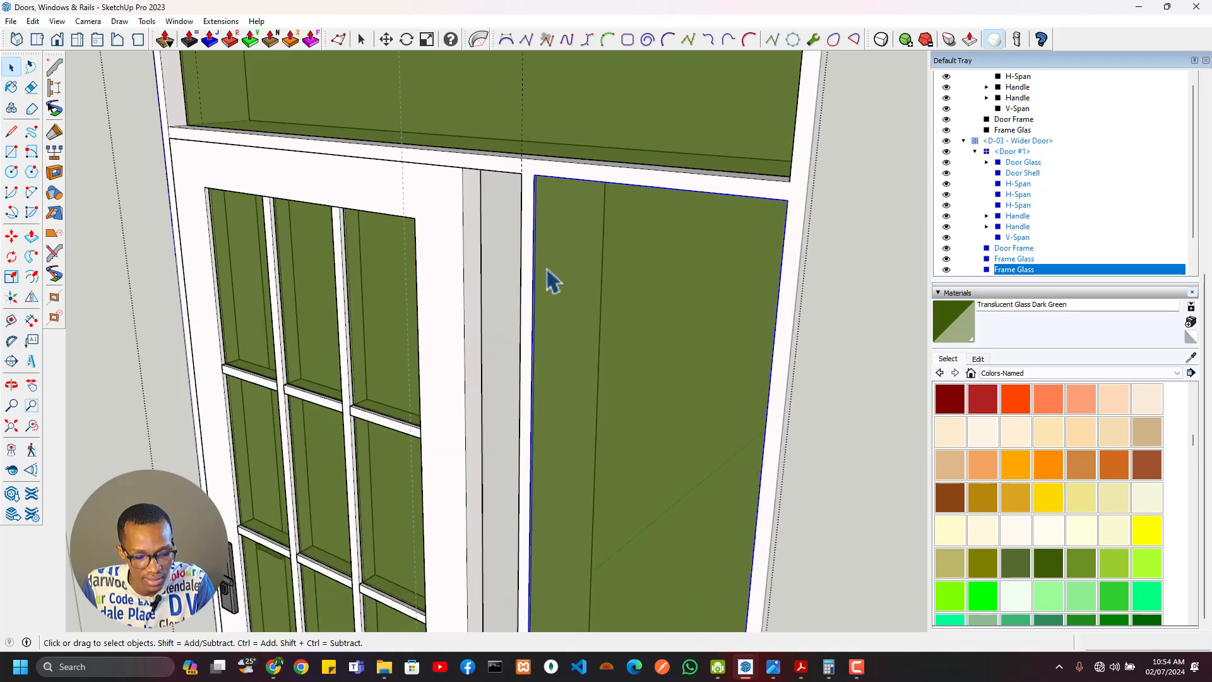
key(m)
middle_drag(552, 211, 521, 258)
click(534, 156)
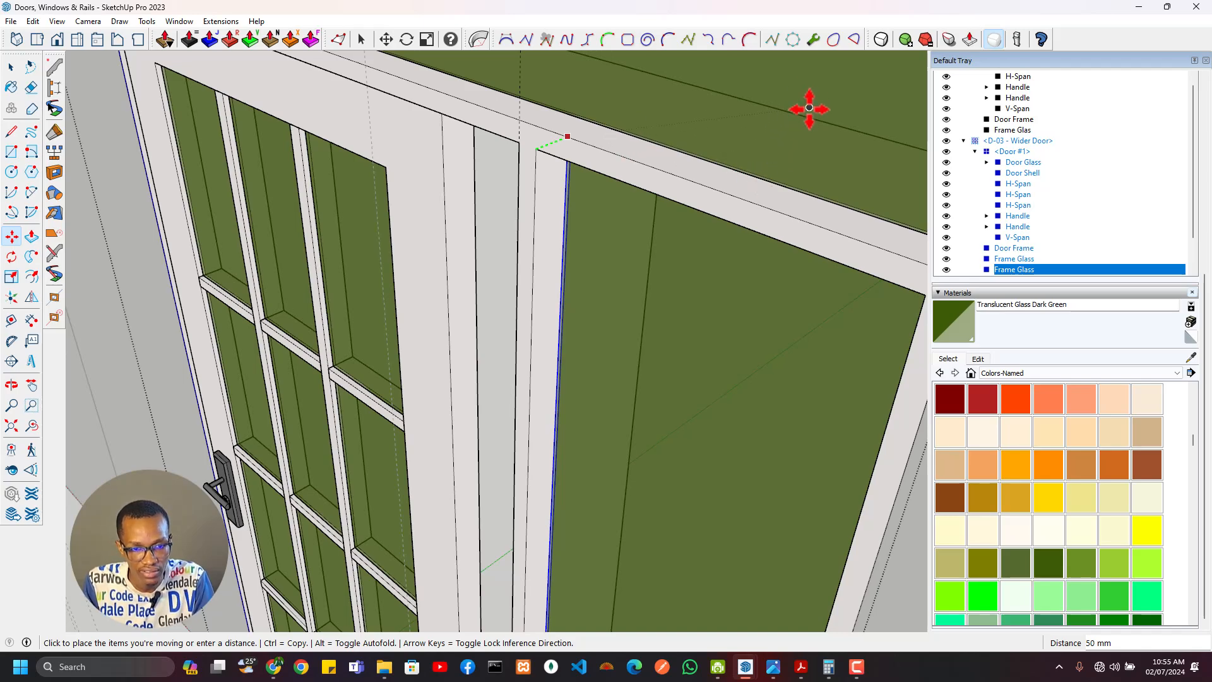
scroll(657, 284, down, 3)
middle_drag(653, 335, 537, 113)
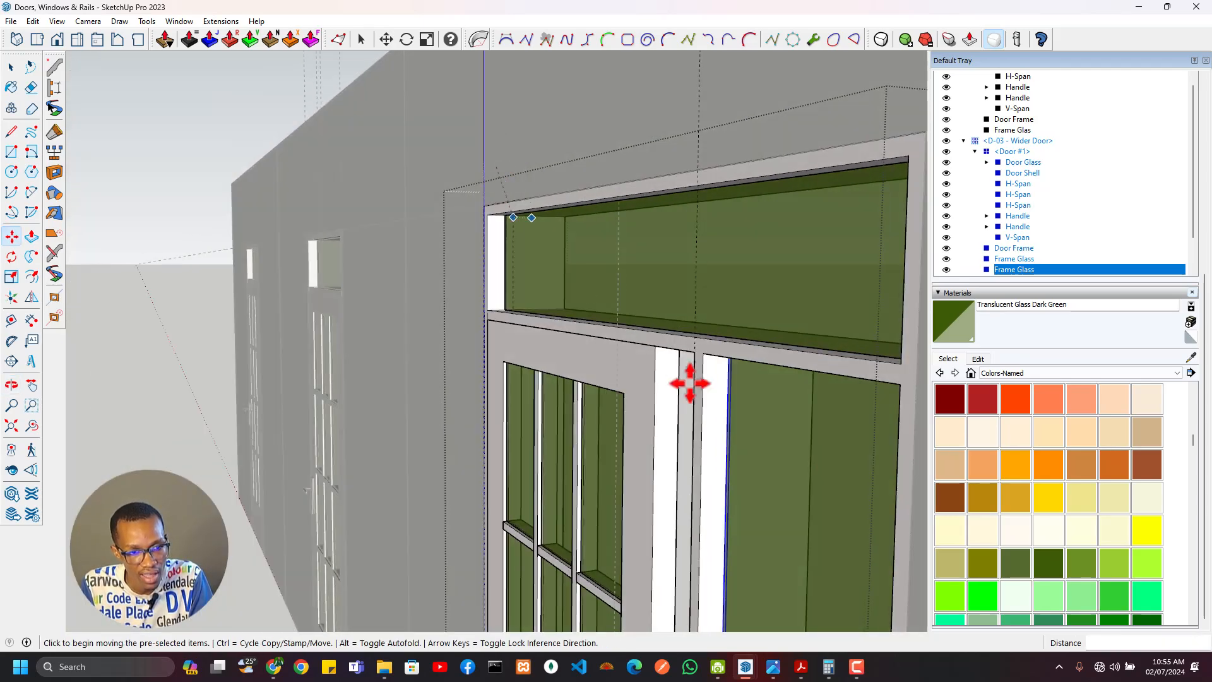
shift+middle_drag(690, 385, 584, 215)
middle_drag(724, 277, 566, 162)
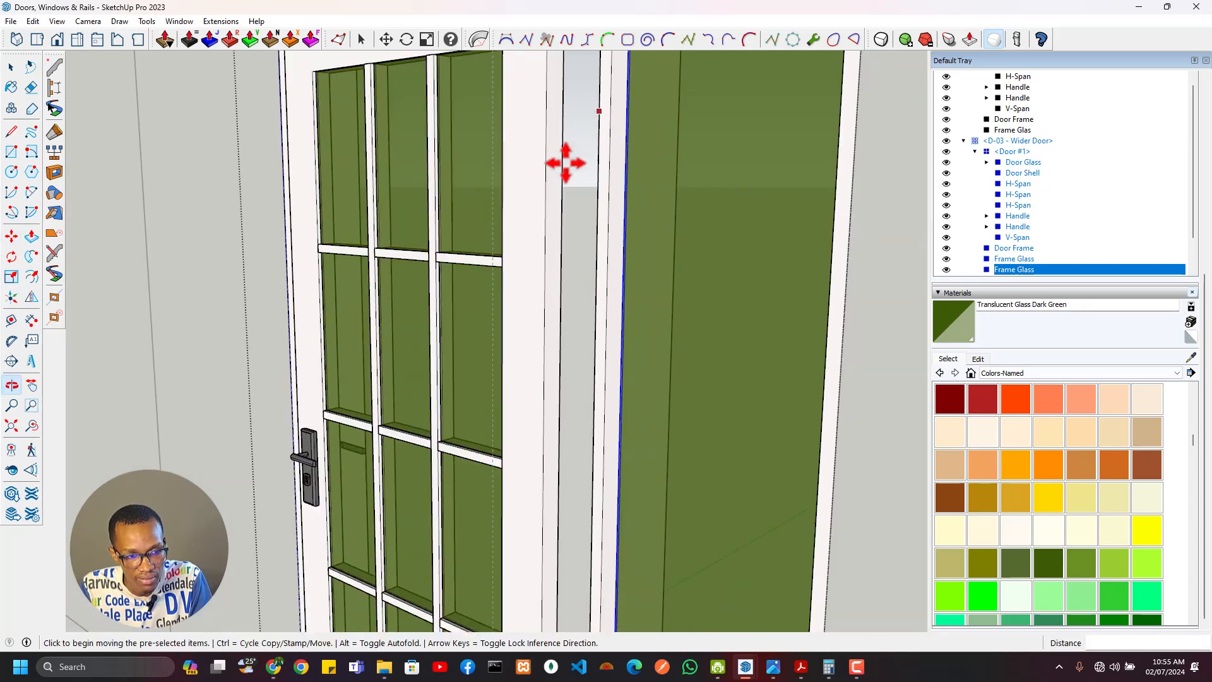
Step: Make the door component inside the D-03 wider door unique
scroll(538, 252, down, 3)
middle_drag(473, 313, 620, 303)
key(space)
click(620, 303)
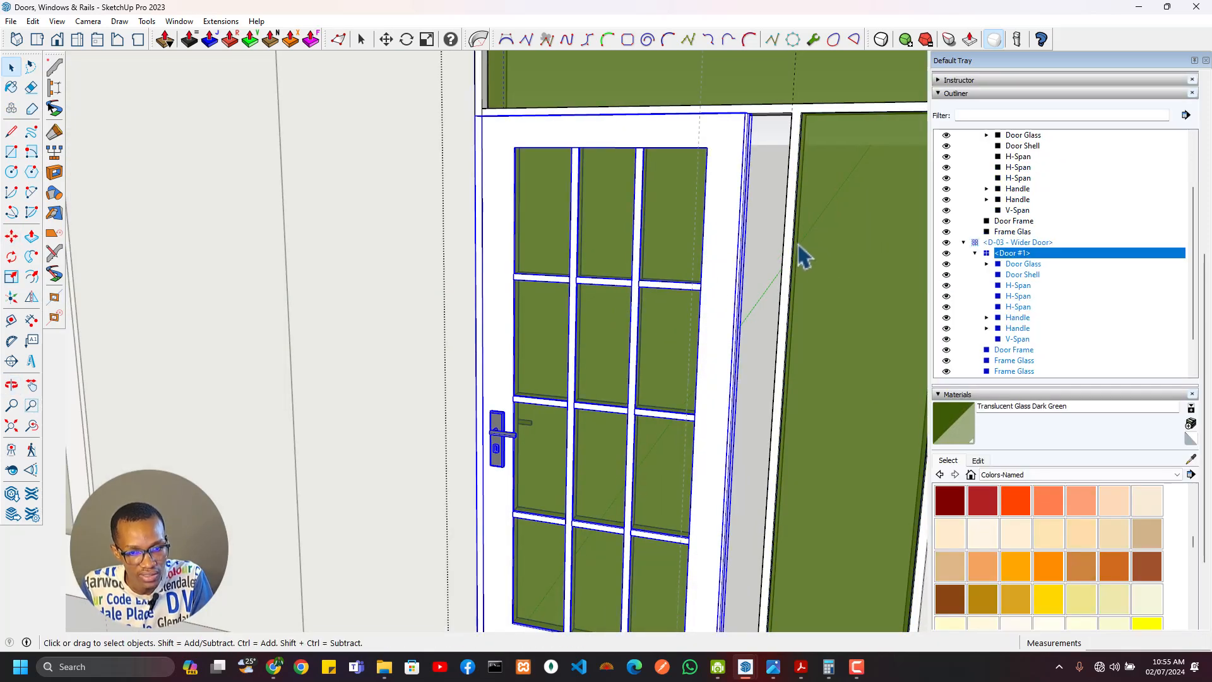
right_click(755, 252)
right_click(708, 253)
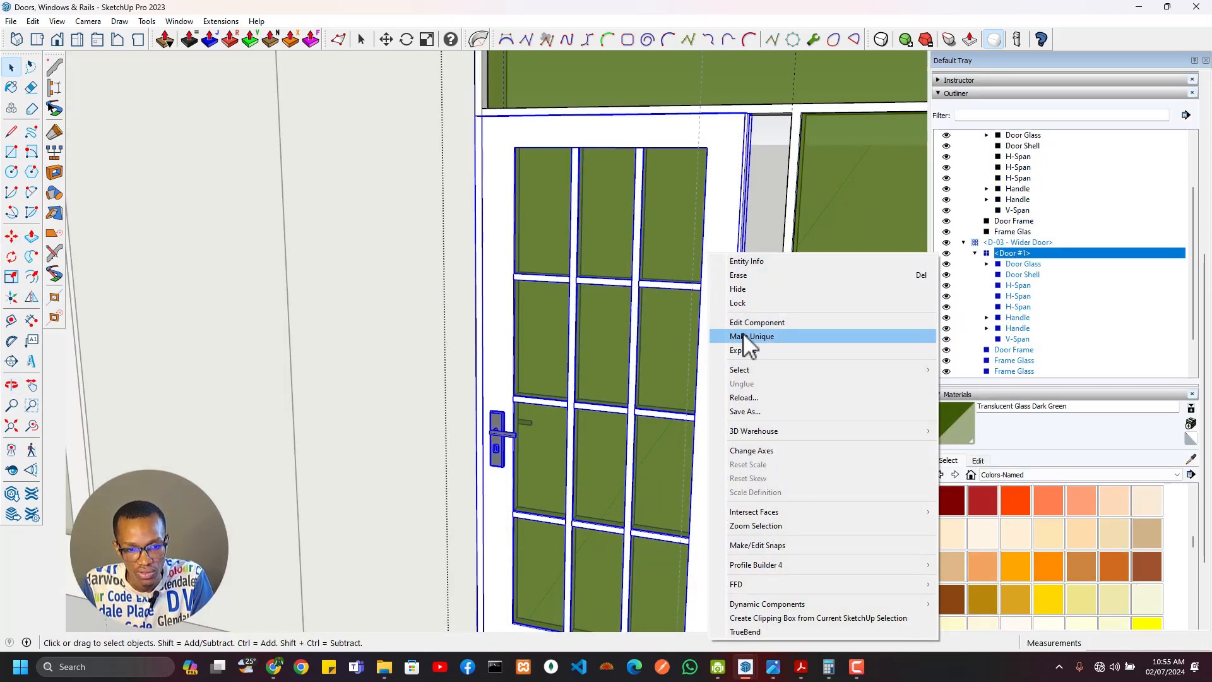
click(753, 339)
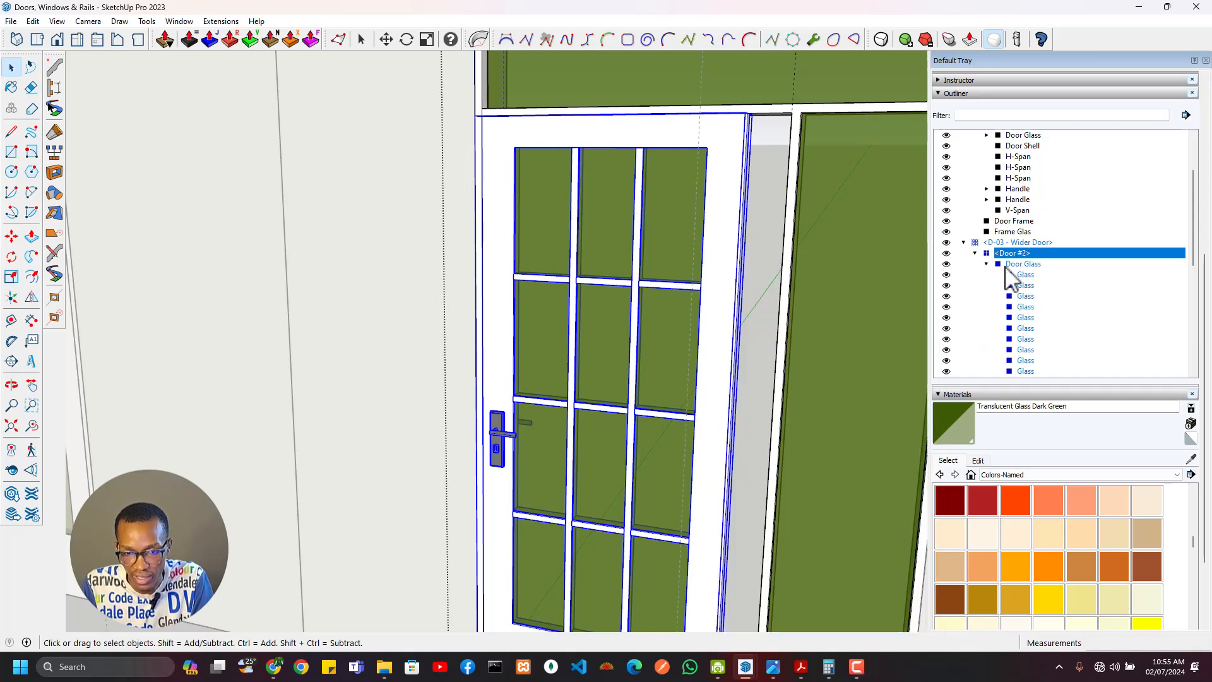
Step: Open the unique door for editing and select its shell, glass and spans, leaving out the handles
middle_drag(811, 357, 606, 338)
scroll(579, 370, up, 2)
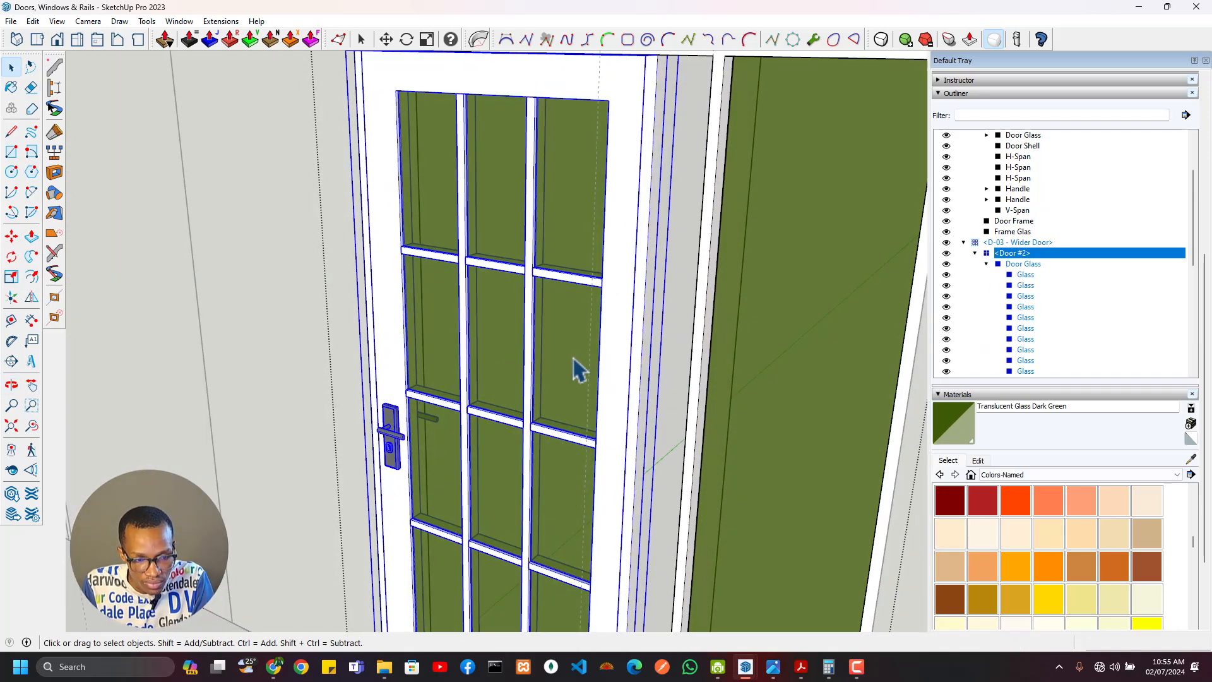
double_click(590, 365)
middle_drag(606, 420, 543, 455)
scroll(538, 381, up, 1)
middle_drag(538, 381, 618, 404)
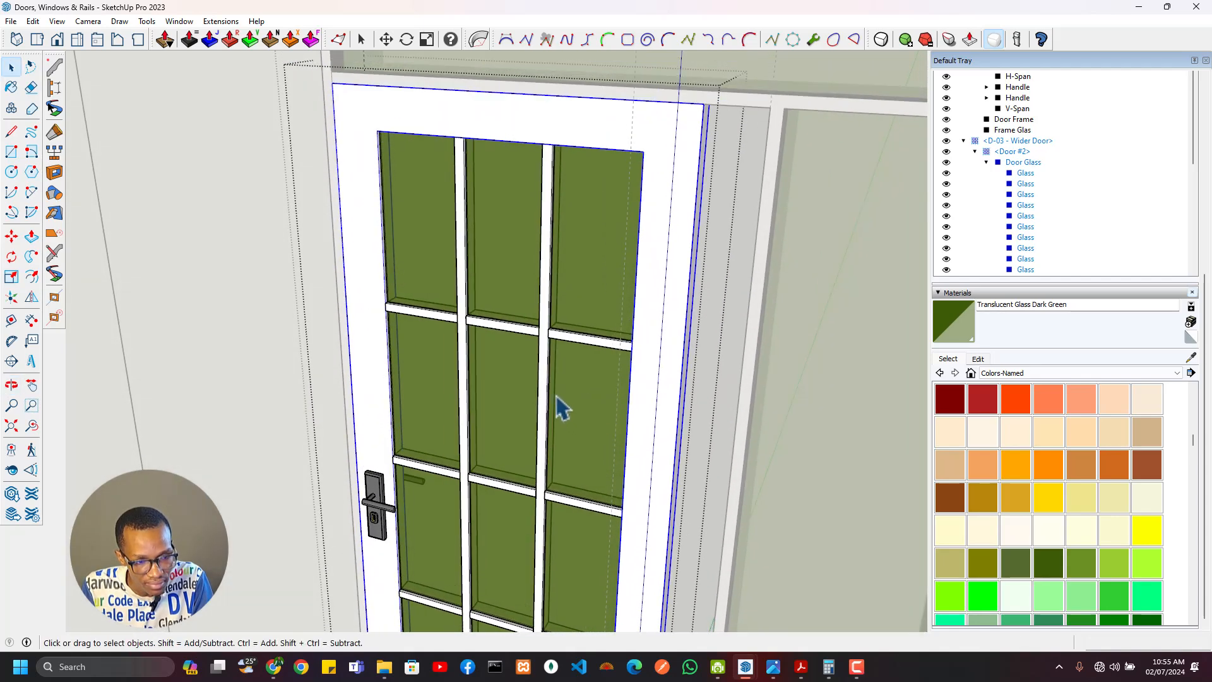
scroll(556, 401, down, 1)
scroll(561, 412, down, 3)
middle_drag(576, 324, 730, 563)
drag(731, 556, 591, 167)
drag(541, 72, 542, 75)
click(591, 237)
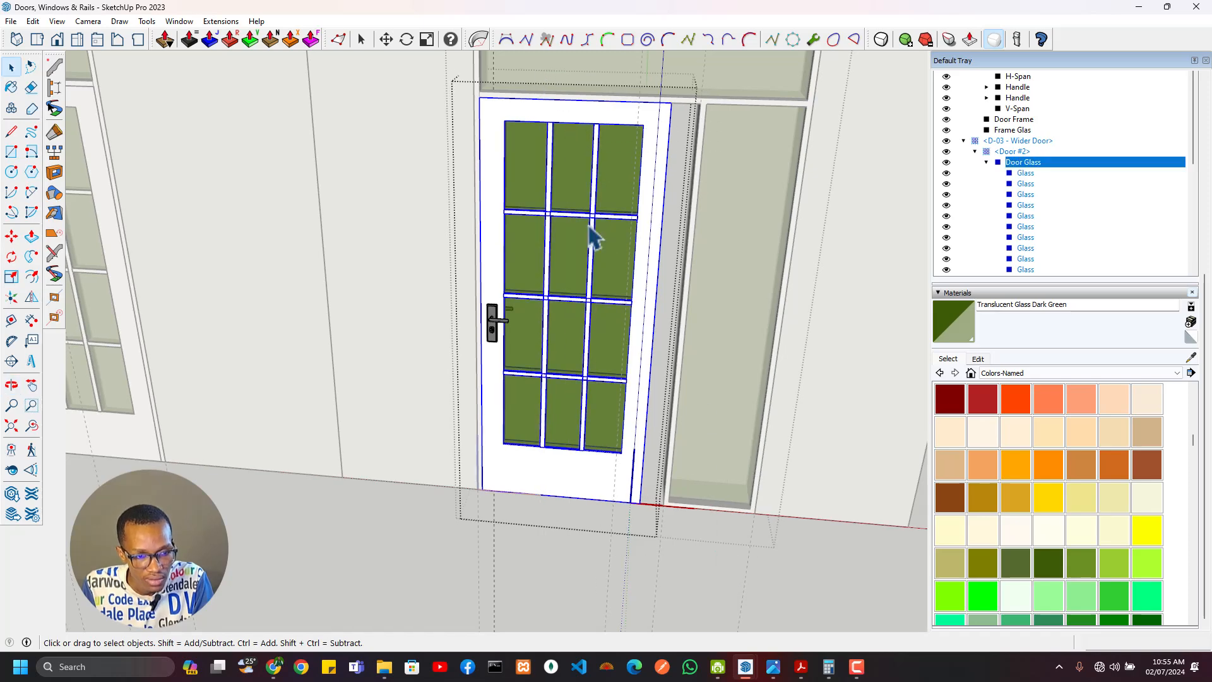
Step: Scale the selected door parts along the red axis by about 1.15 until they reach the side panel's frame edge
scroll(596, 347, up, 3)
middle_drag(596, 347, 653, 314)
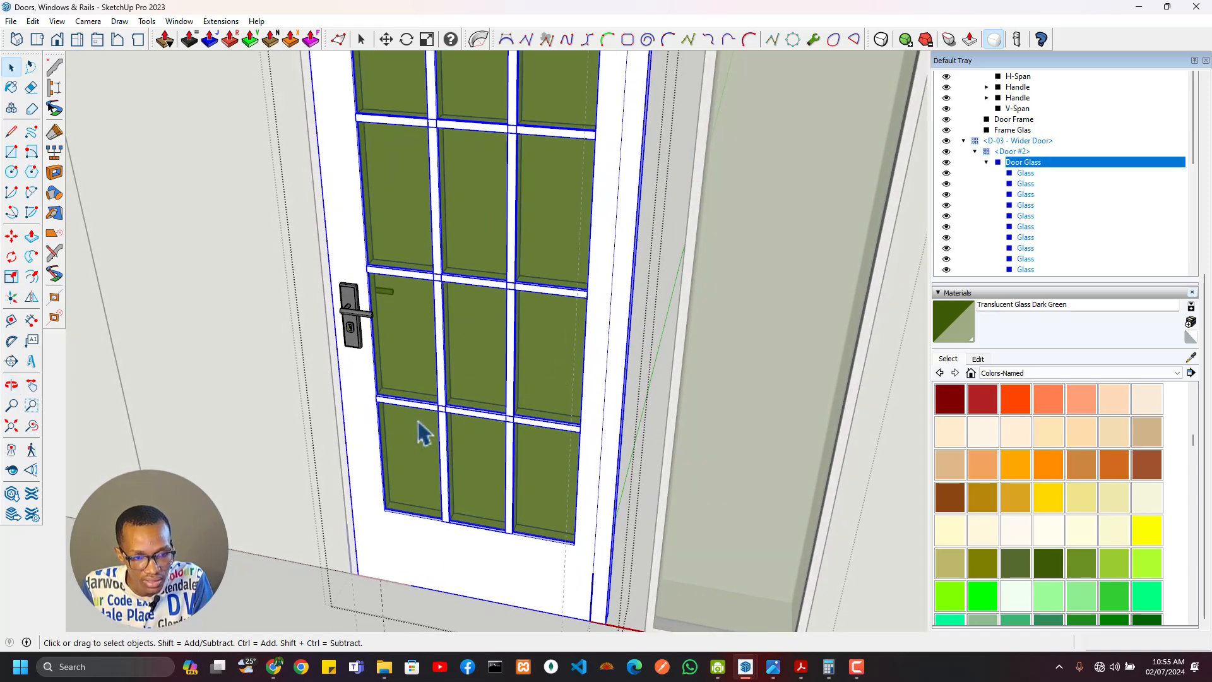
middle_drag(424, 434, 436, 429)
scroll(597, 324, down, 2)
middle_drag(597, 324, 495, 347)
scroll(499, 347, up, 2)
key(s)
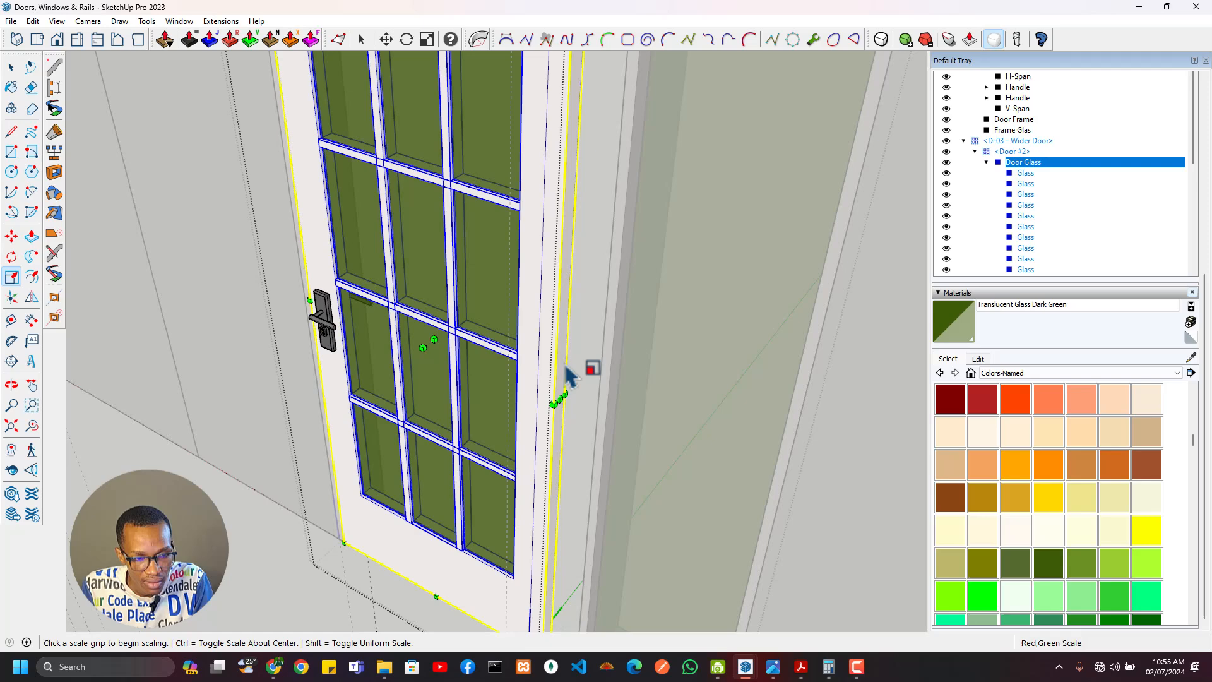
click(560, 399)
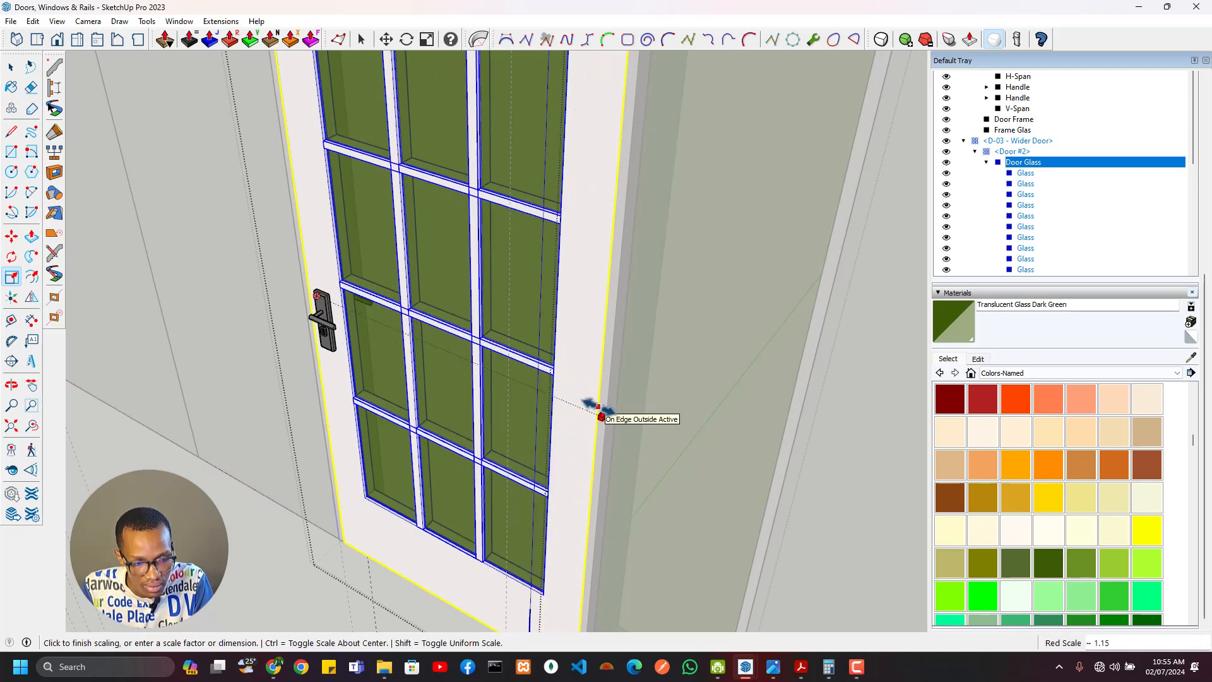
click(598, 409)
Step: Move the front door handle about 11 mm horizontally toward the glass to suit the widened stile
middle_drag(590, 441, 749, 442)
scroll(554, 392, up, 6)
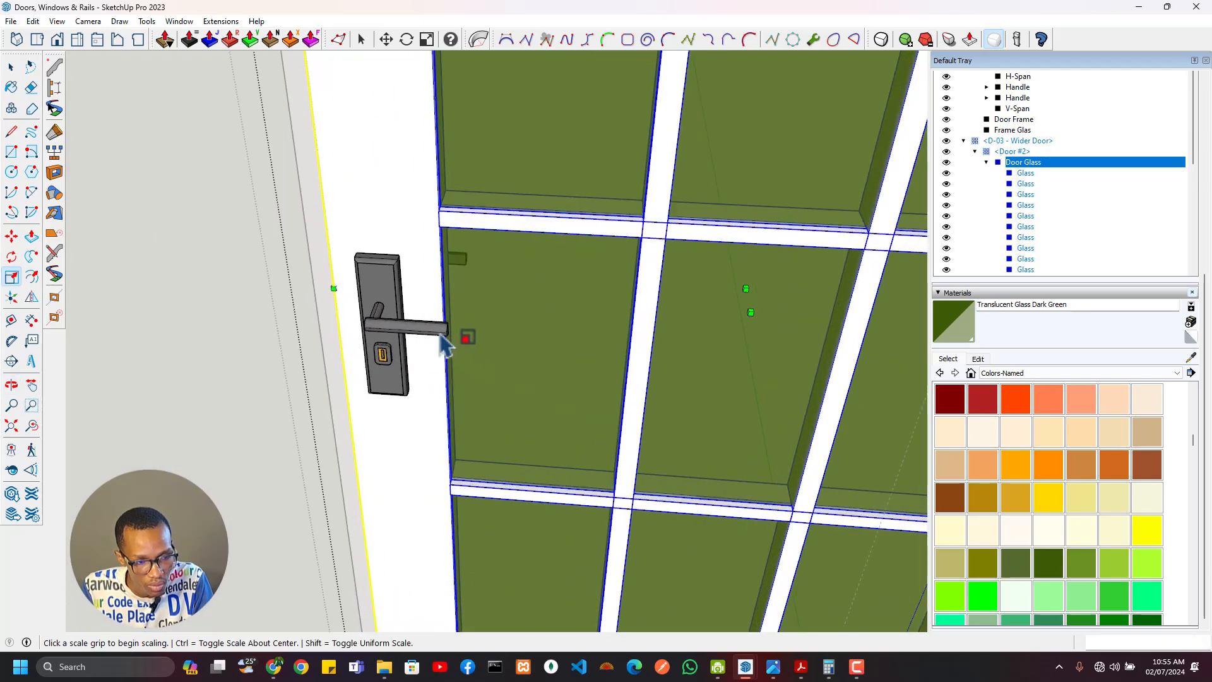
key(space)
click(397, 305)
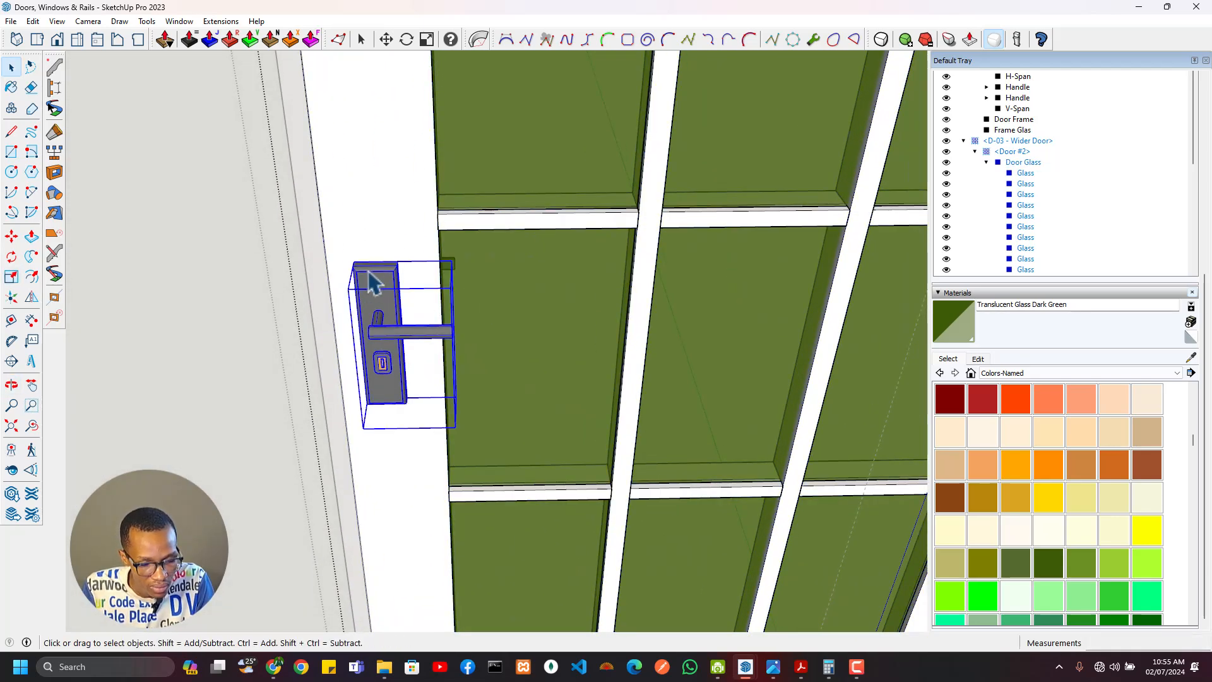
key(m)
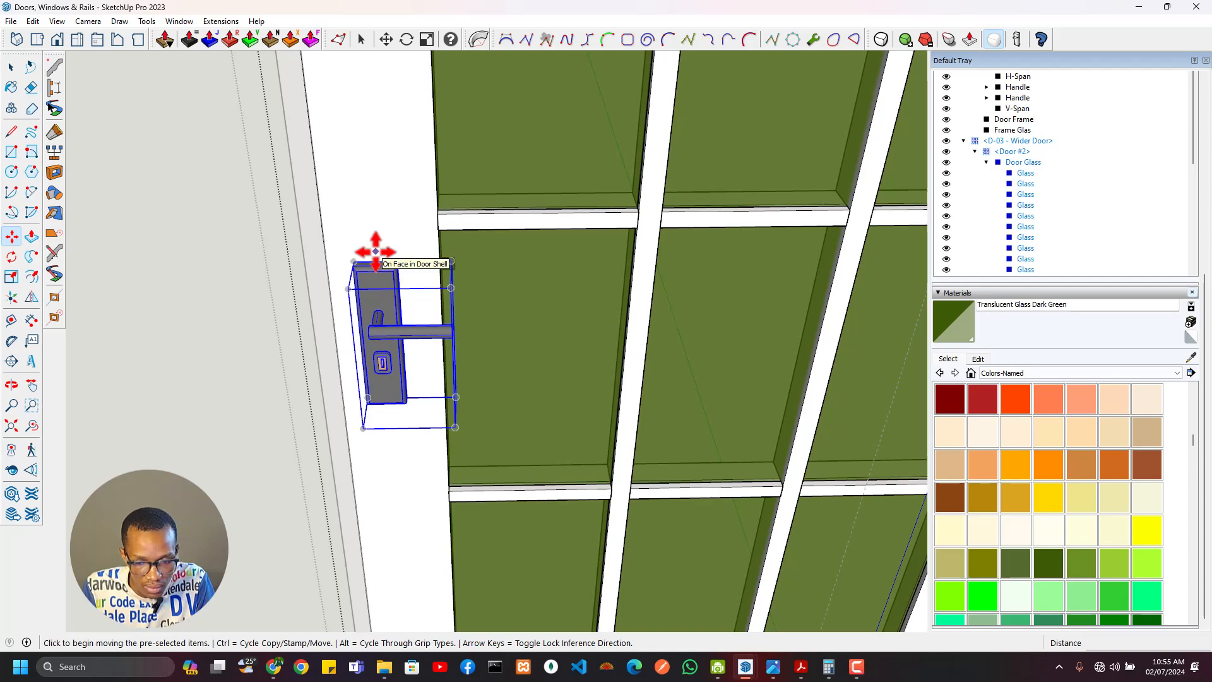
click(375, 251)
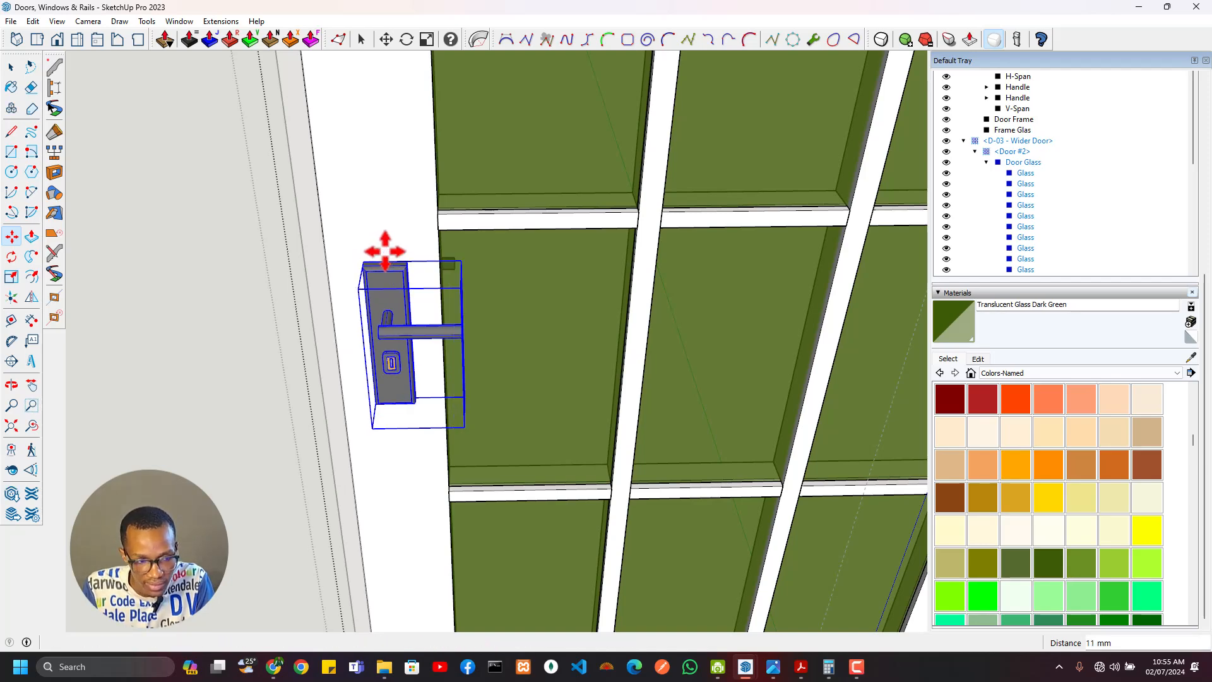
middle_drag(387, 244, 486, 405)
scroll(467, 191, down, 5)
key(space)
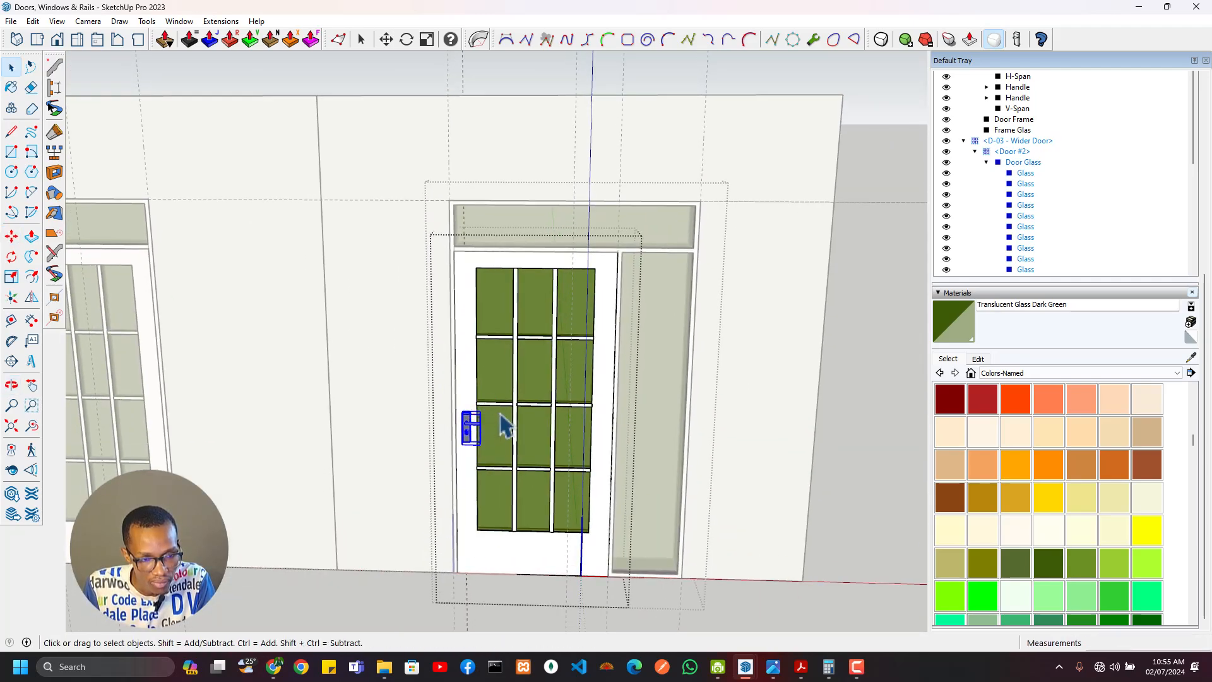
key(Escape)
Step: Compare the door component's axes origin with its lower corner beside the side panel
scroll(571, 376, up, 2)
middle_drag(570, 379, 498, 254)
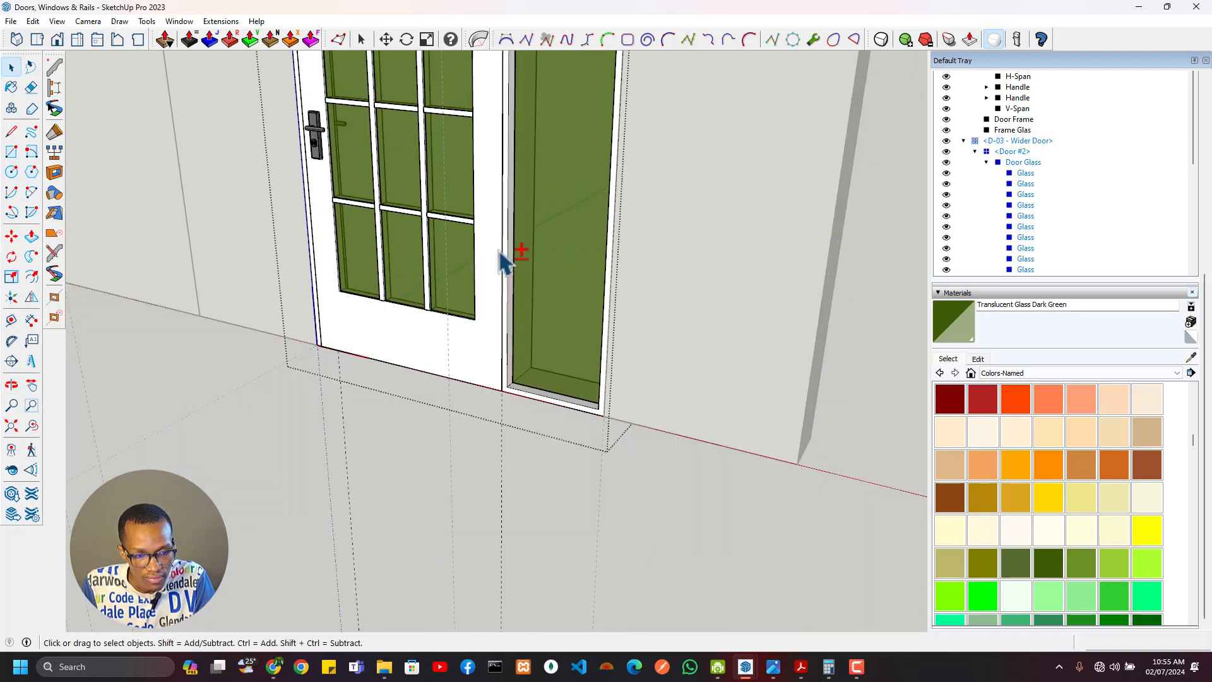
key(Escape)
click(484, 365)
double_click(427, 367)
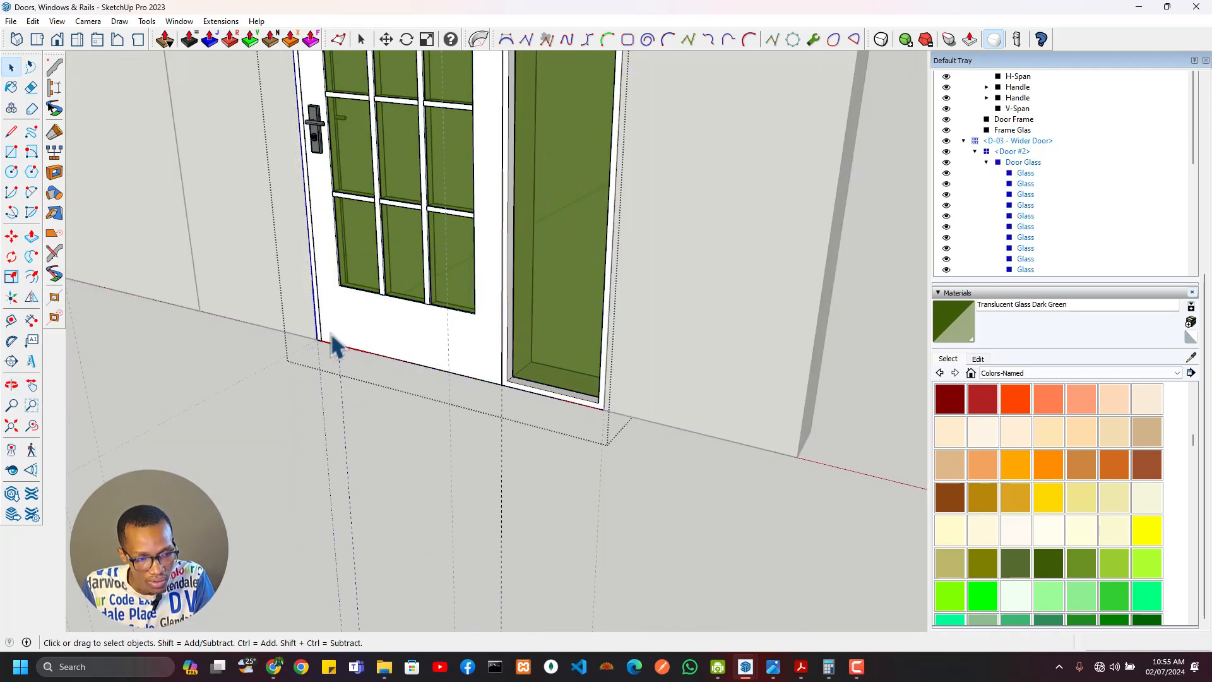
scroll(334, 346, up, 4)
scroll(327, 356, down, 4)
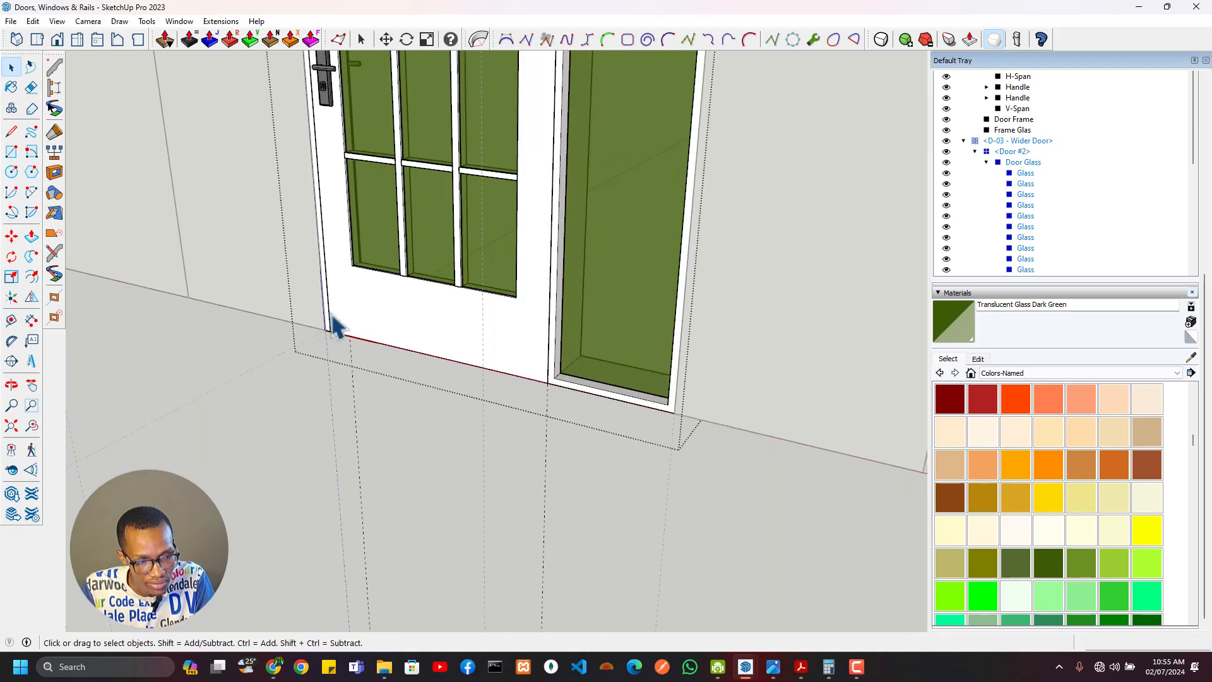
scroll(334, 324, up, 2)
click(466, 341)
scroll(506, 384, up, 5)
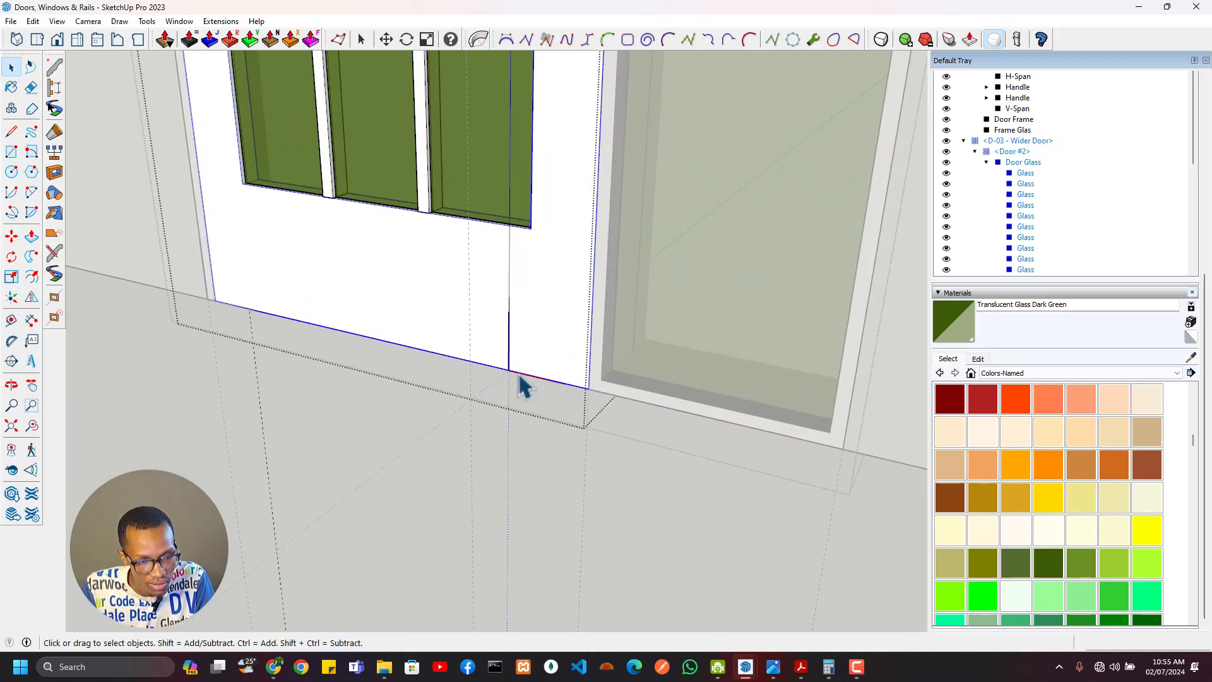
scroll(508, 380, down, 5)
scroll(508, 391, down, 4)
scroll(502, 392, up, 3)
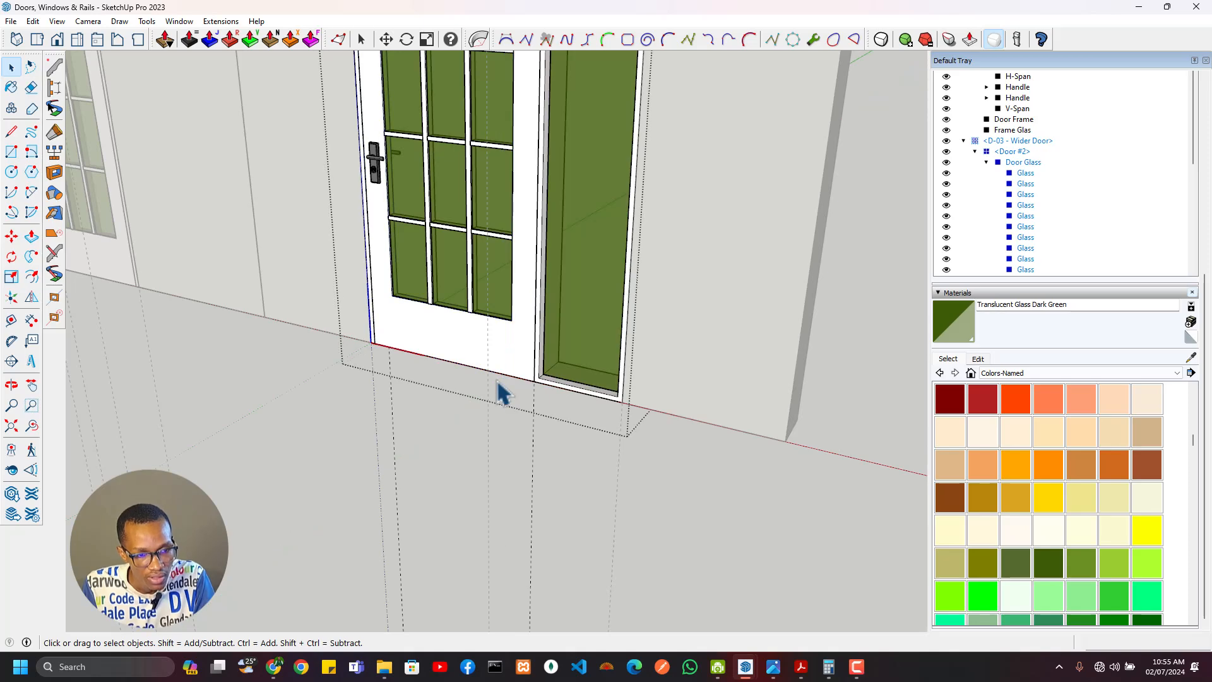
scroll(511, 388, down, 2)
scroll(497, 381, up, 3)
scroll(508, 372, down, 2)
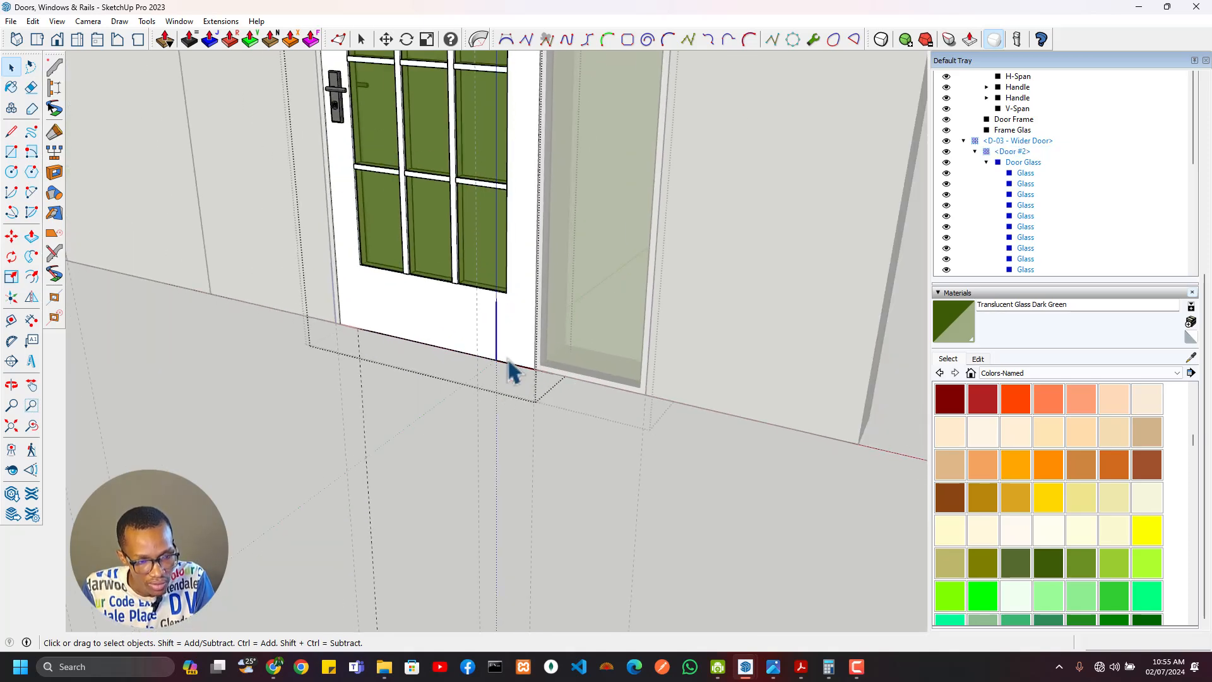
scroll(539, 378, up, 3)
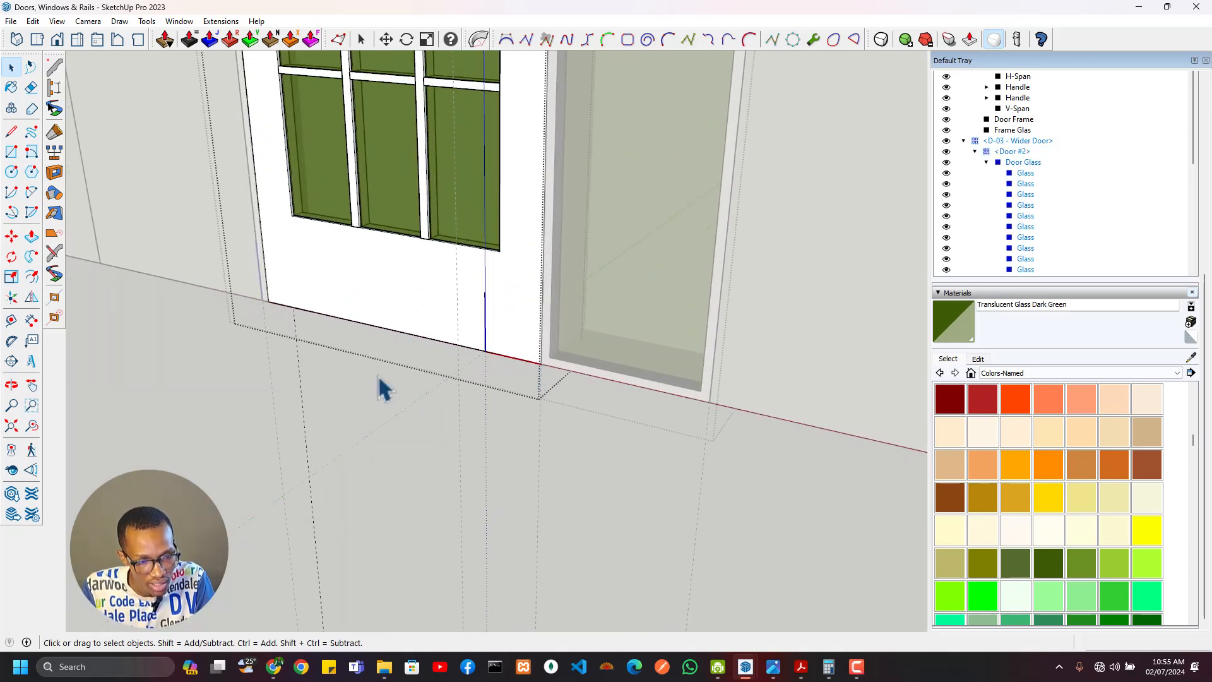
Step: Place the axes at the widened door's lower corner beside the side panel and update the component axes to match
click(11, 297)
double_click(543, 365)
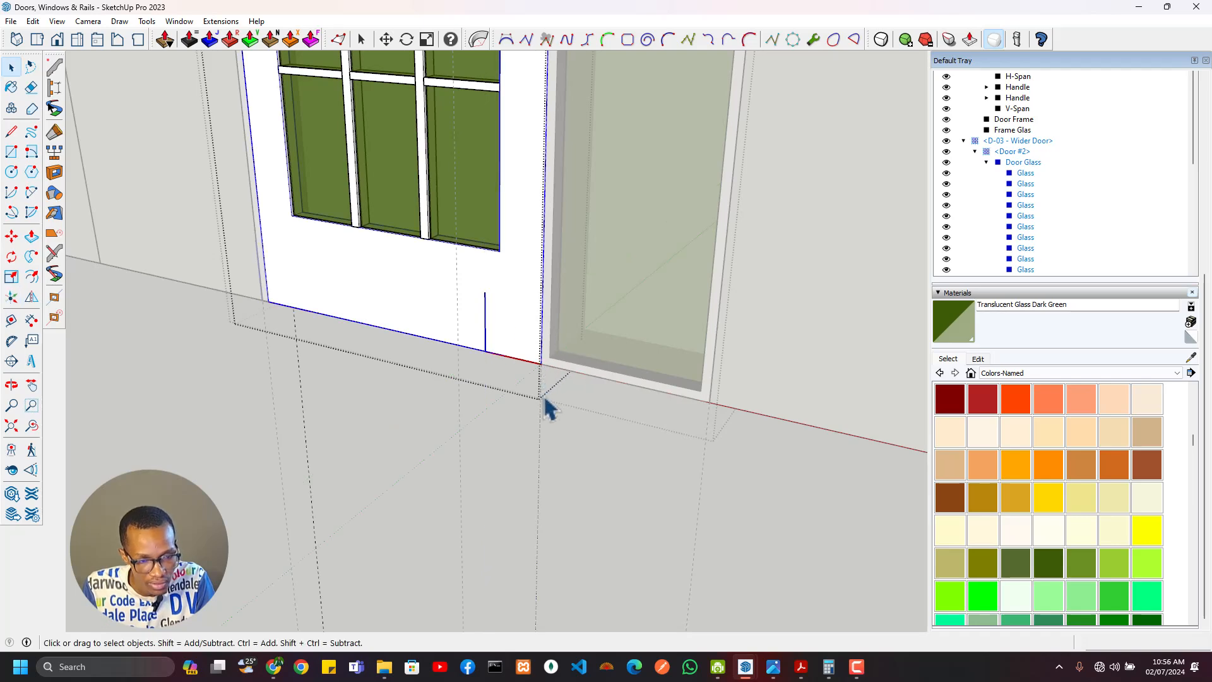
click(533, 374)
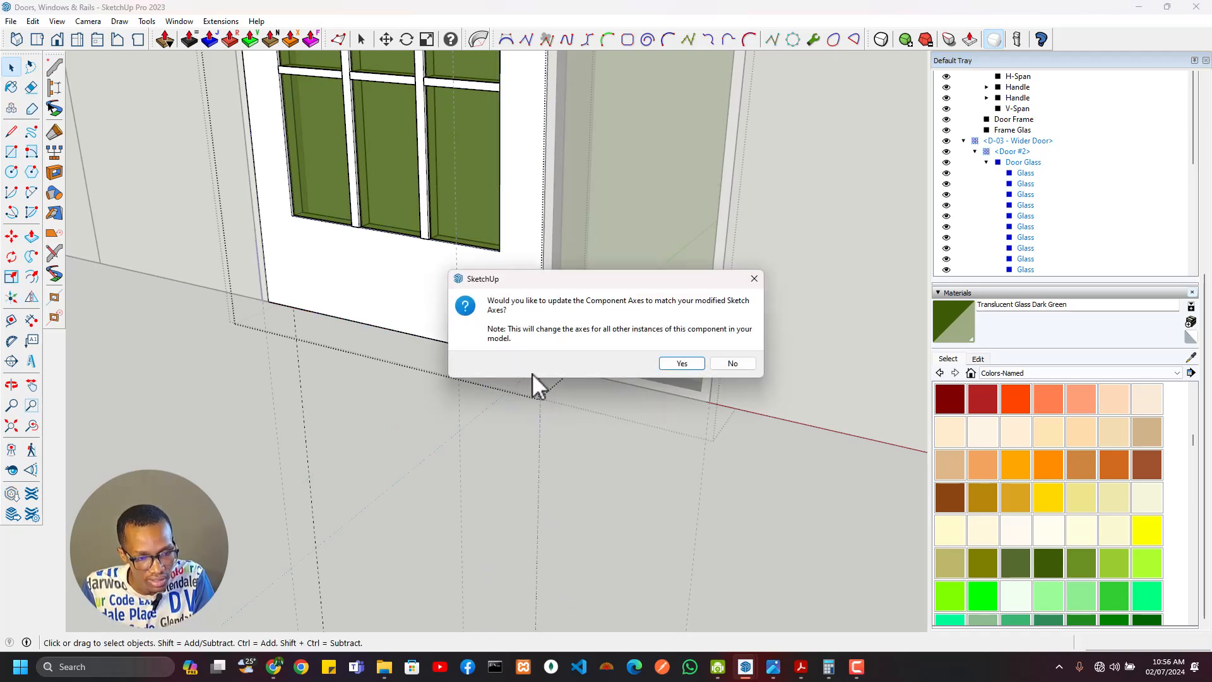
click(680, 363)
scroll(422, 333, down, 4)
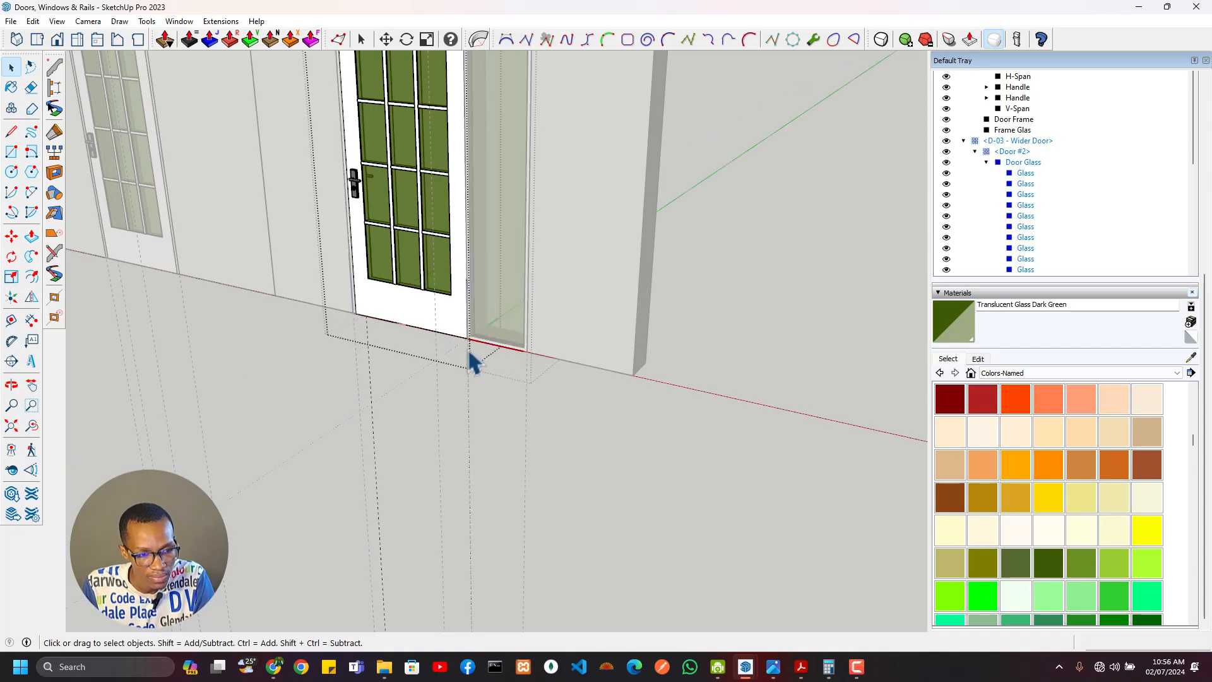
scroll(470, 361, up, 2)
scroll(456, 404, down, 6)
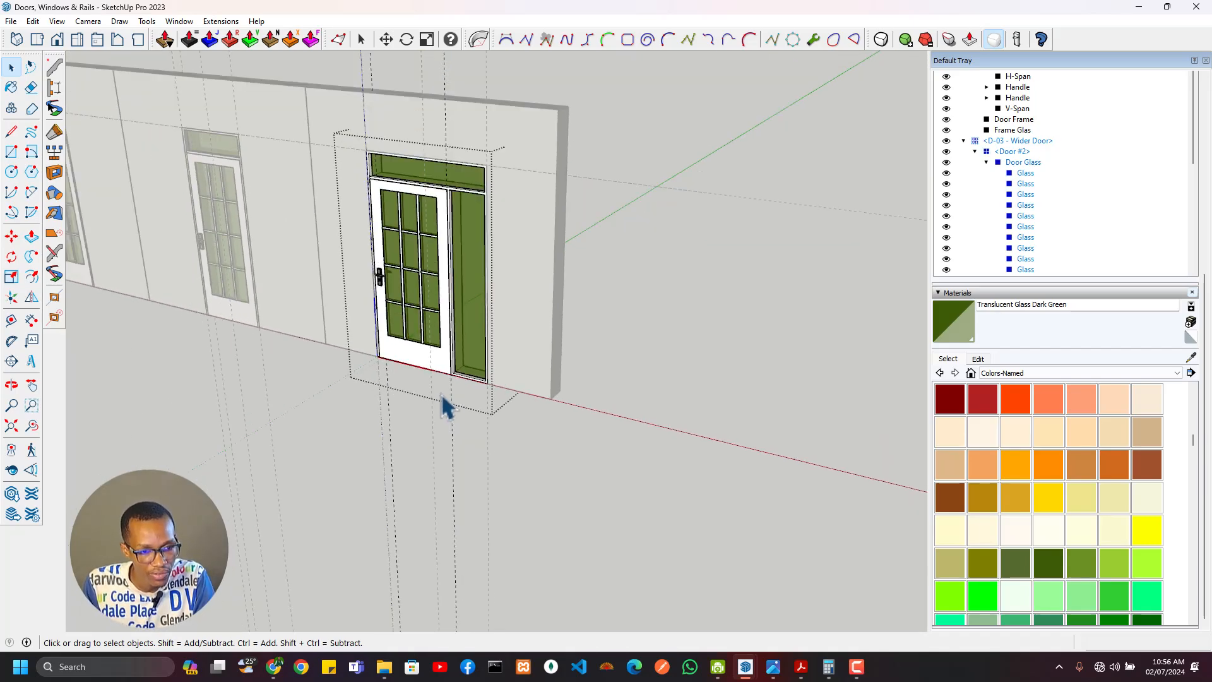
Step: Close the D-03 component and delete all guides from the model
middle_drag(438, 305, 276, 368)
scroll(414, 297, up, 5)
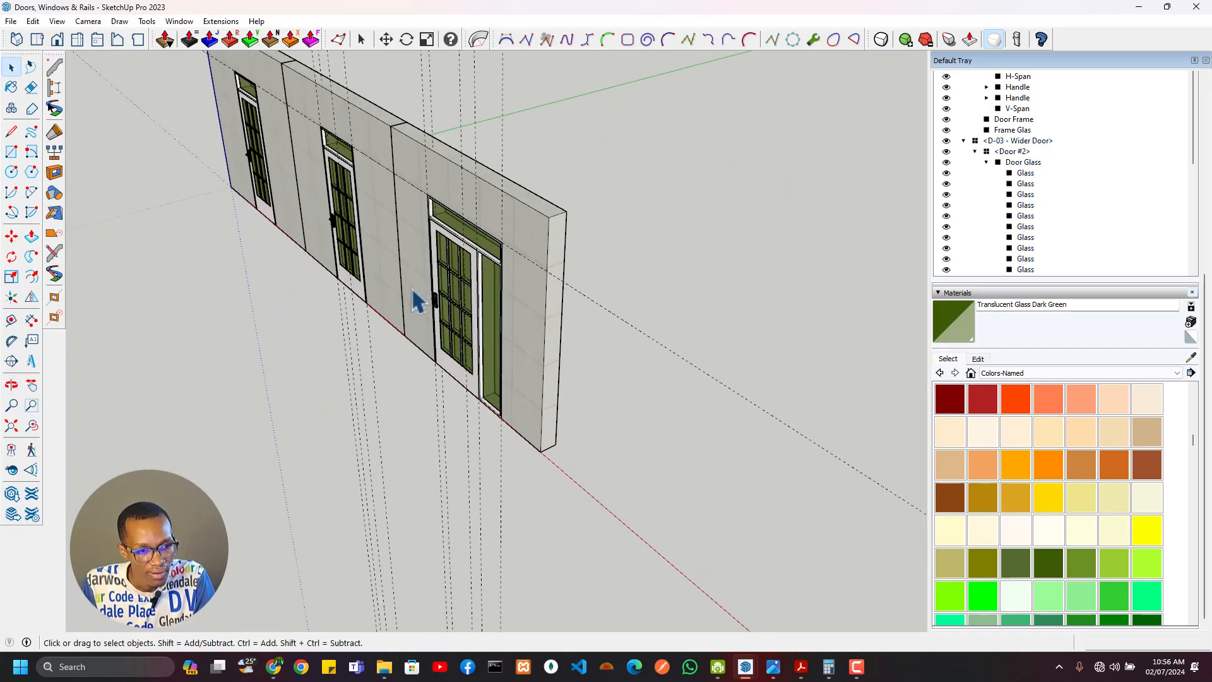
middle_drag(414, 297, 675, 190)
scroll(559, 244, down, 2)
scroll(564, 253, down, 4)
middle_drag(514, 281, 510, 476)
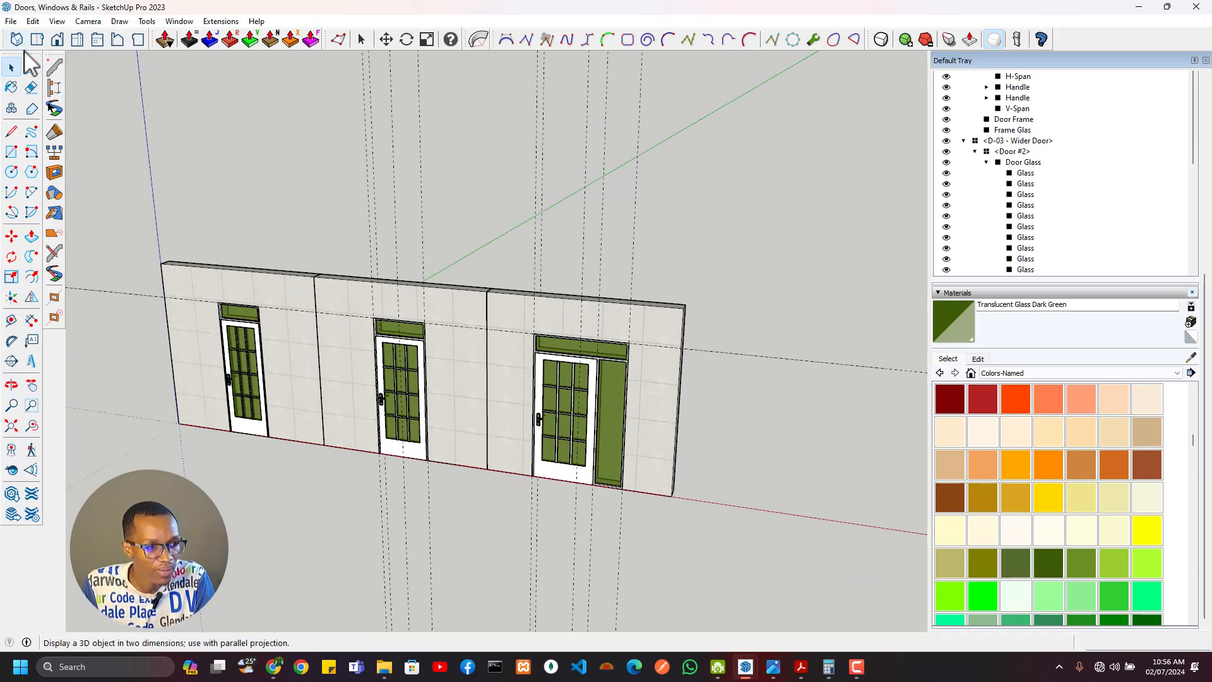
scroll(470, 292, up, 3)
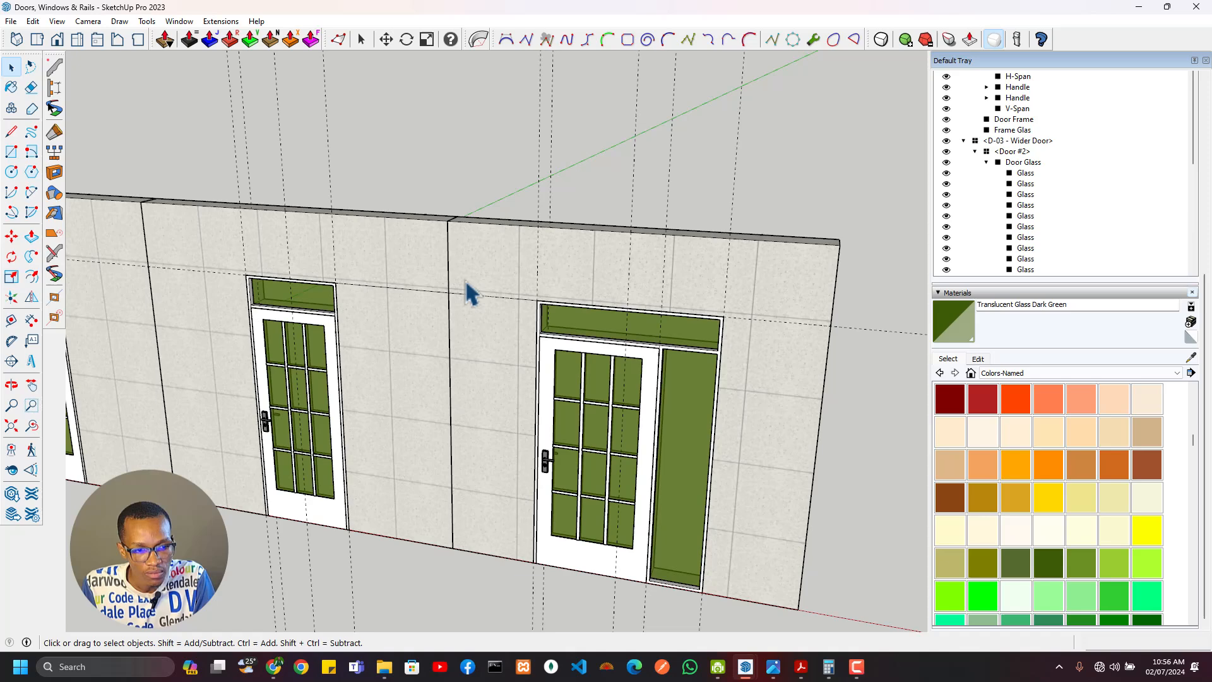
click(32, 21)
click(86, 141)
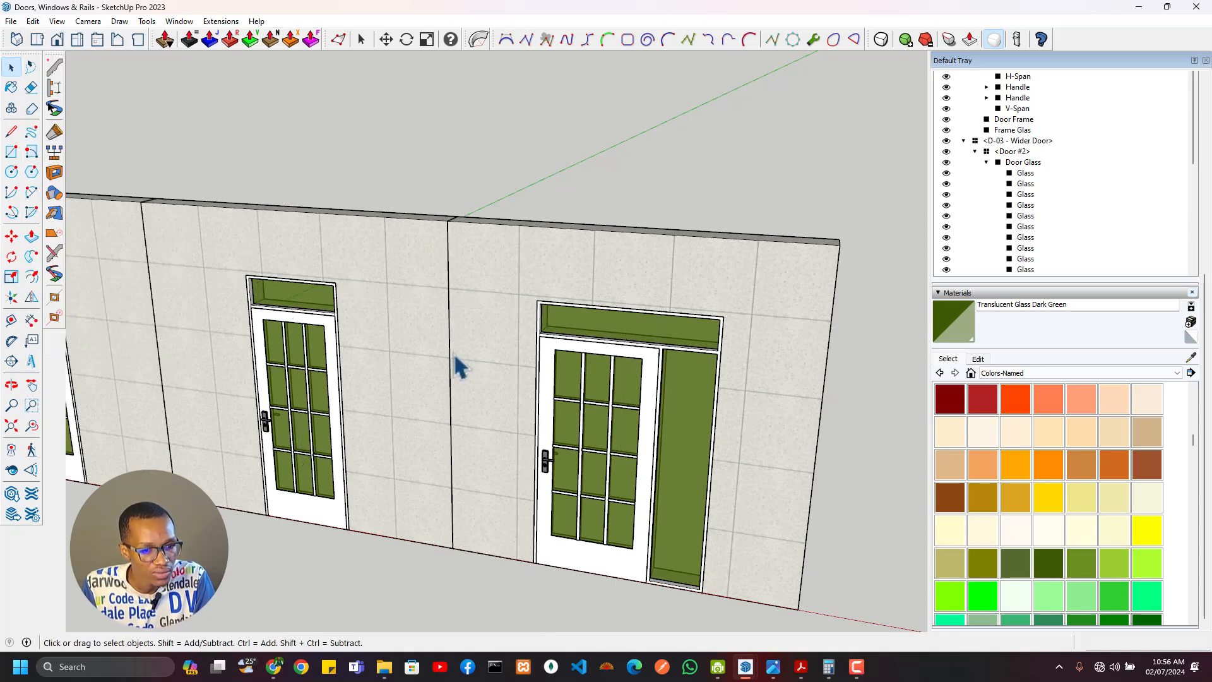
Step: Inspect the D-03 door with its side panel and compare it with the other two doors along the wall
scroll(450, 334, down, 5)
middle_drag(447, 323, 650, 332)
scroll(483, 321, up, 8)
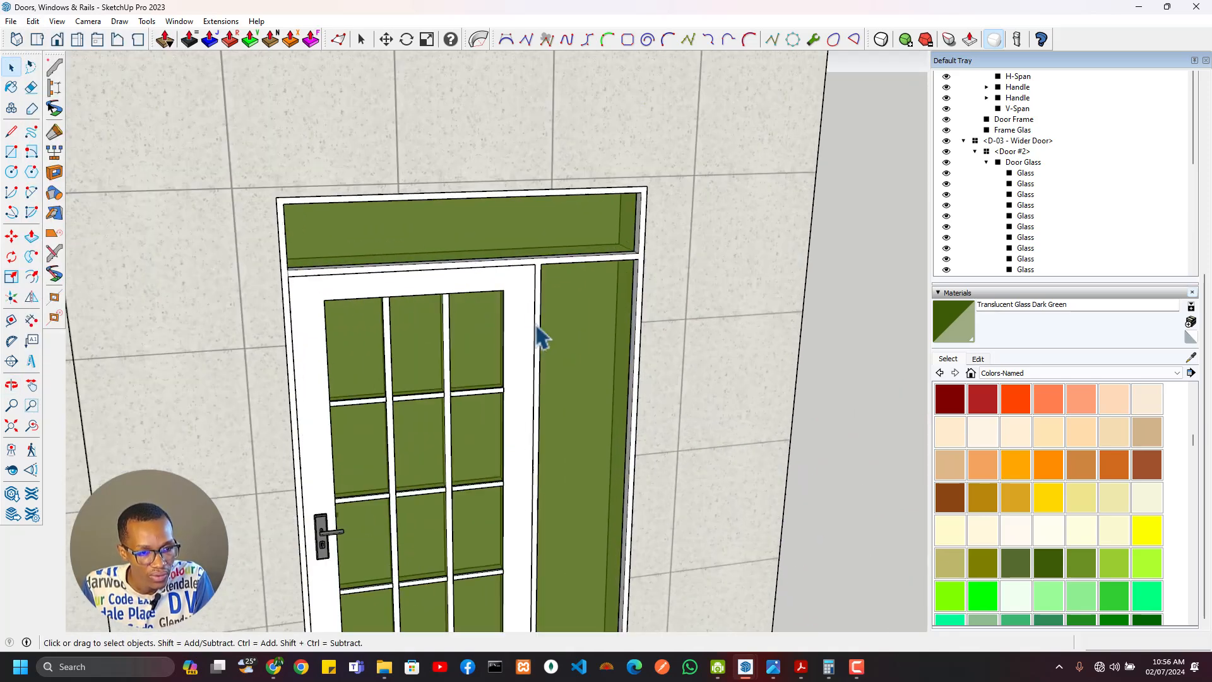
scroll(537, 326, up, 3)
middle_drag(536, 327, 395, 390)
scroll(407, 416, down, 6)
middle_drag(436, 456, 469, 280)
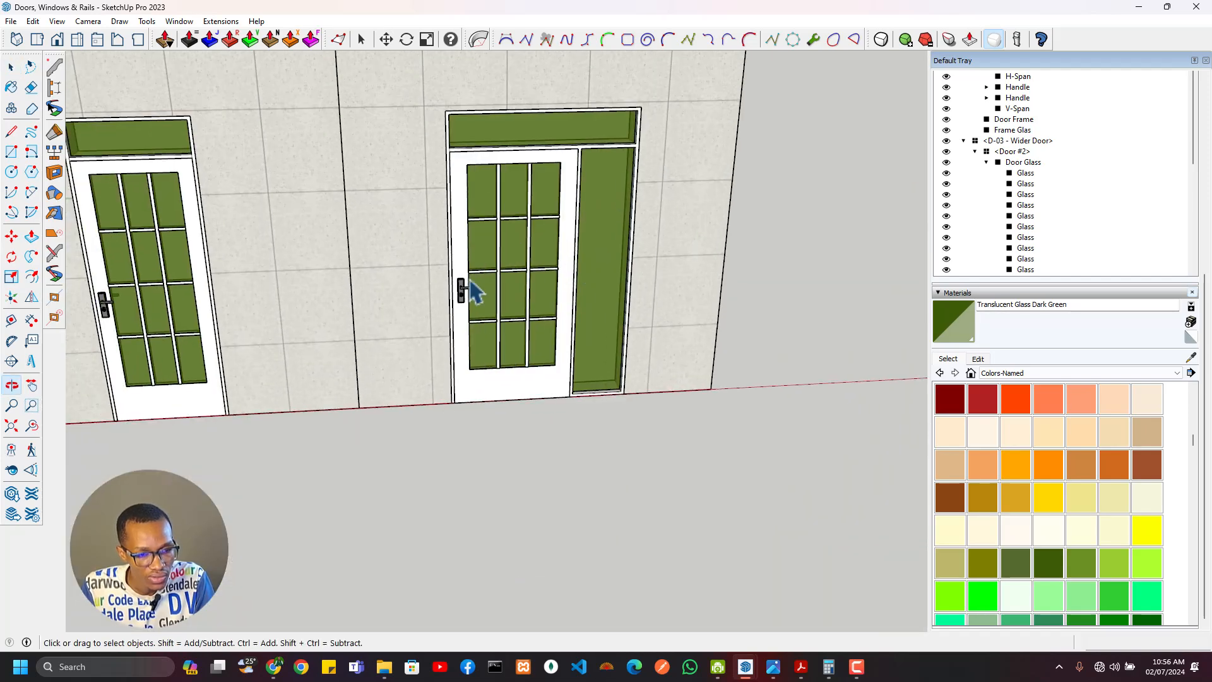
shift+middle_drag(346, 302, 710, 268)
scroll(289, 315, down, 2)
middle_drag(283, 315, 337, 323)
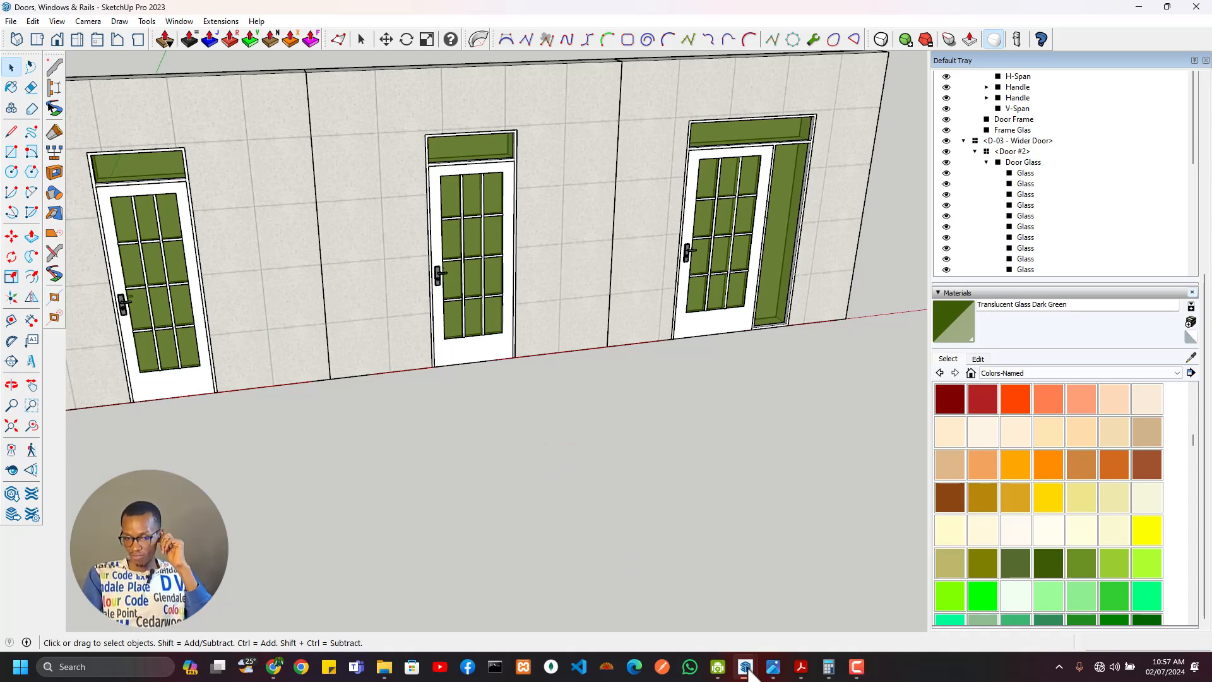
Step: Switch to the Photos app and examine the entrance door's handle, glazing and fixed panel in the reference house render
click(773, 667)
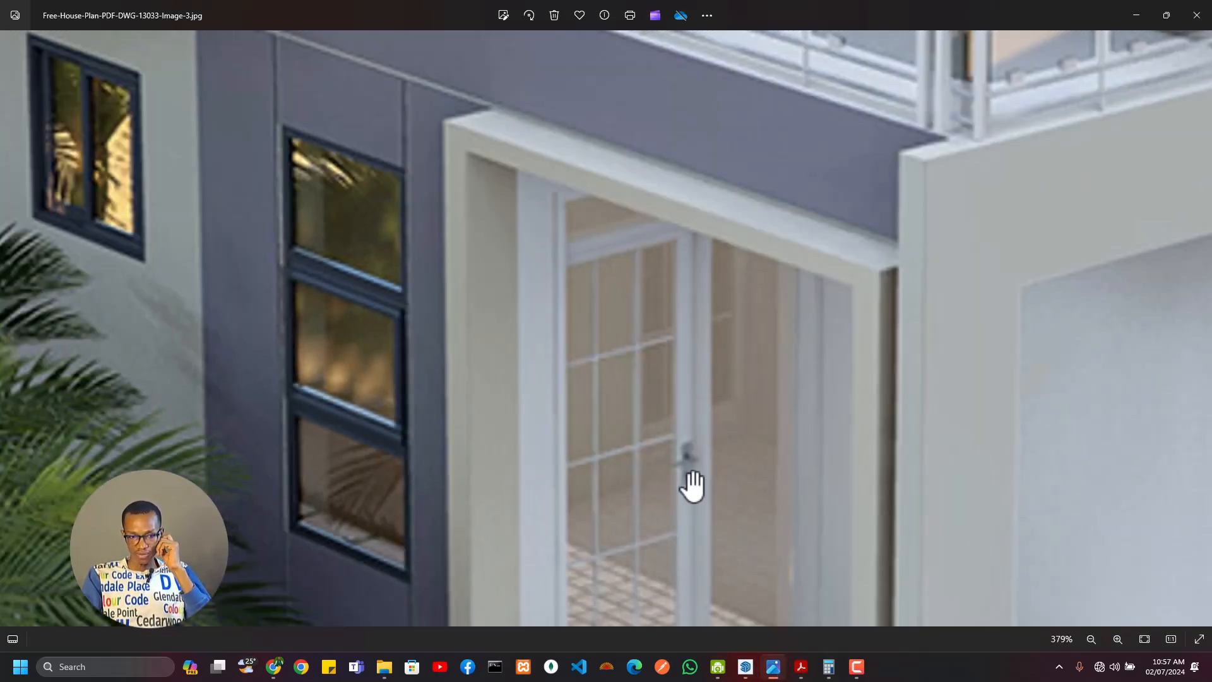
scroll(692, 486, down, 1)
drag(692, 486, 612, 252)
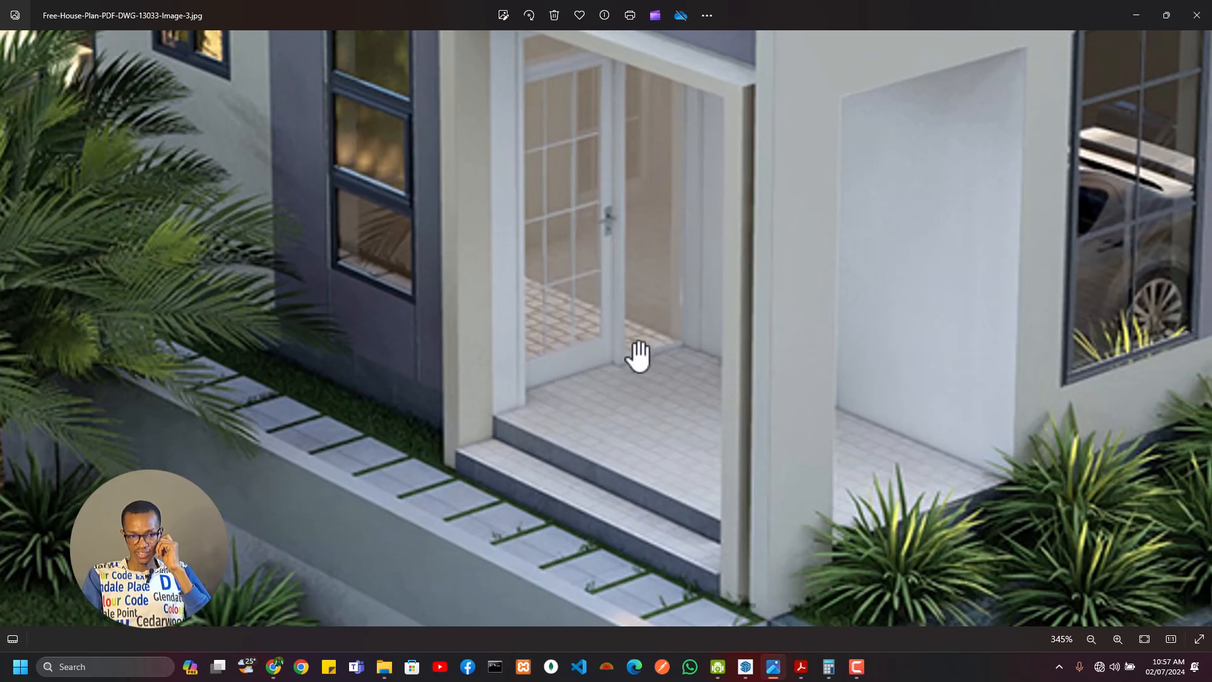
scroll(622, 324, up, 5)
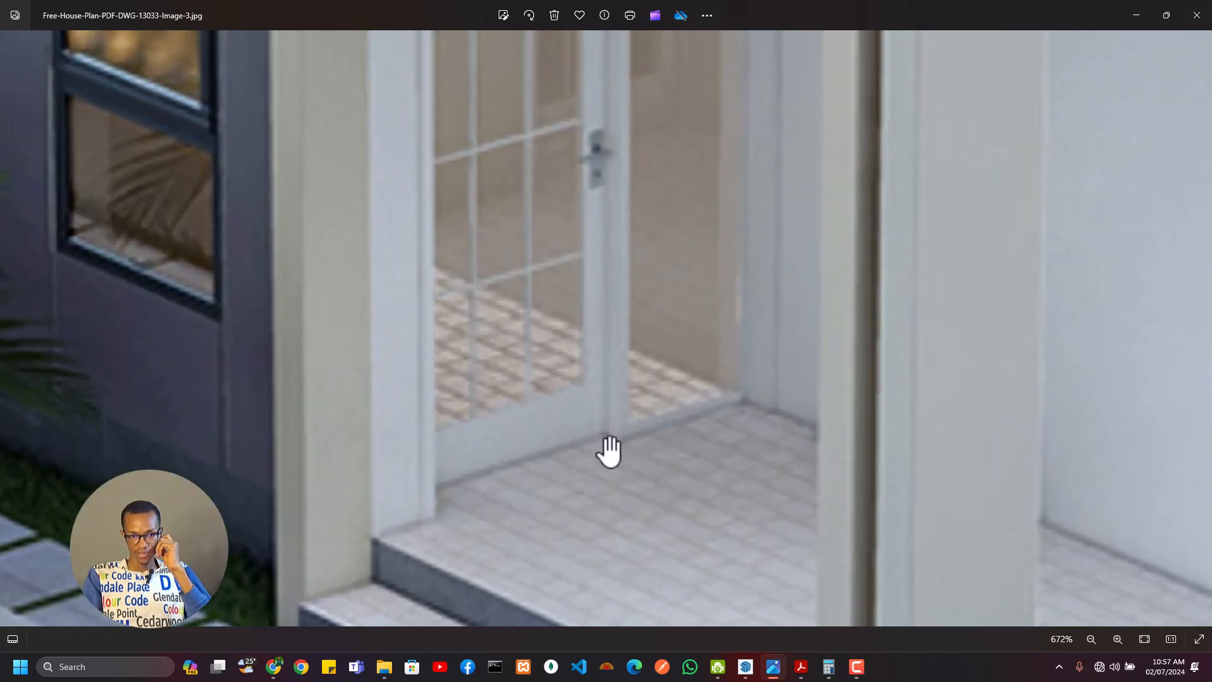
Step: Examine the entrance door's bottom rail, threshold, glazing bars and handle position beside the fixed panel in the house render
drag(600, 433, 652, 468)
scroll(797, 467, up, 7)
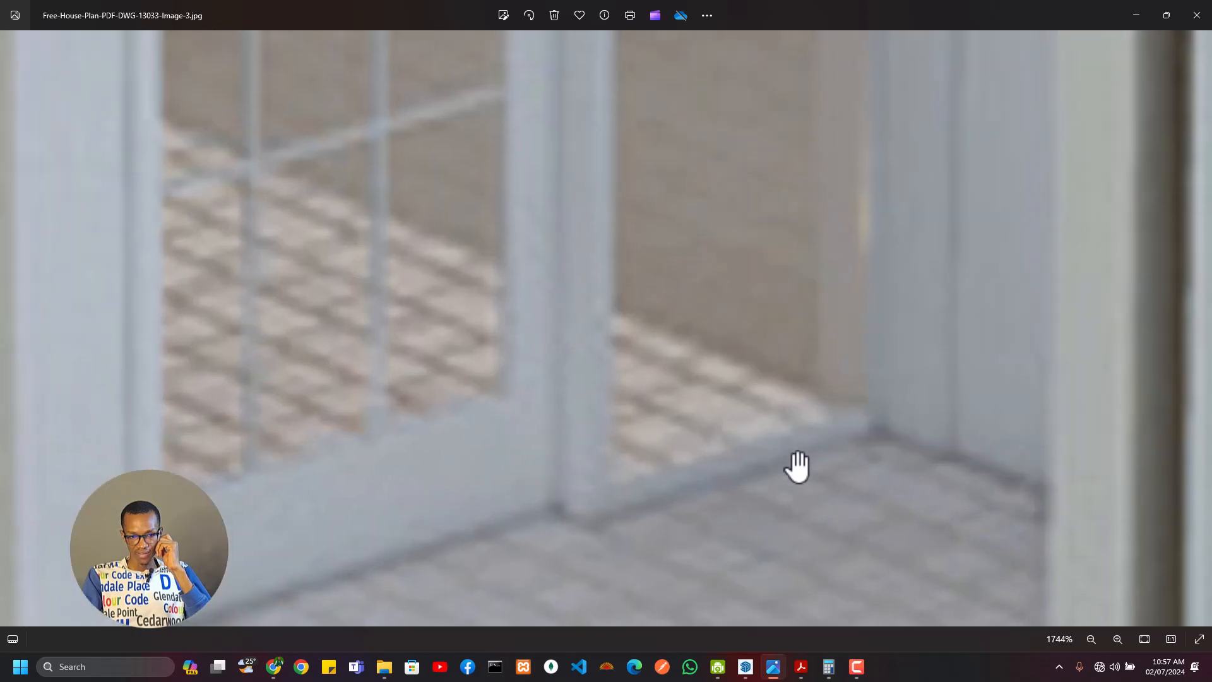
scroll(797, 467, up, 5)
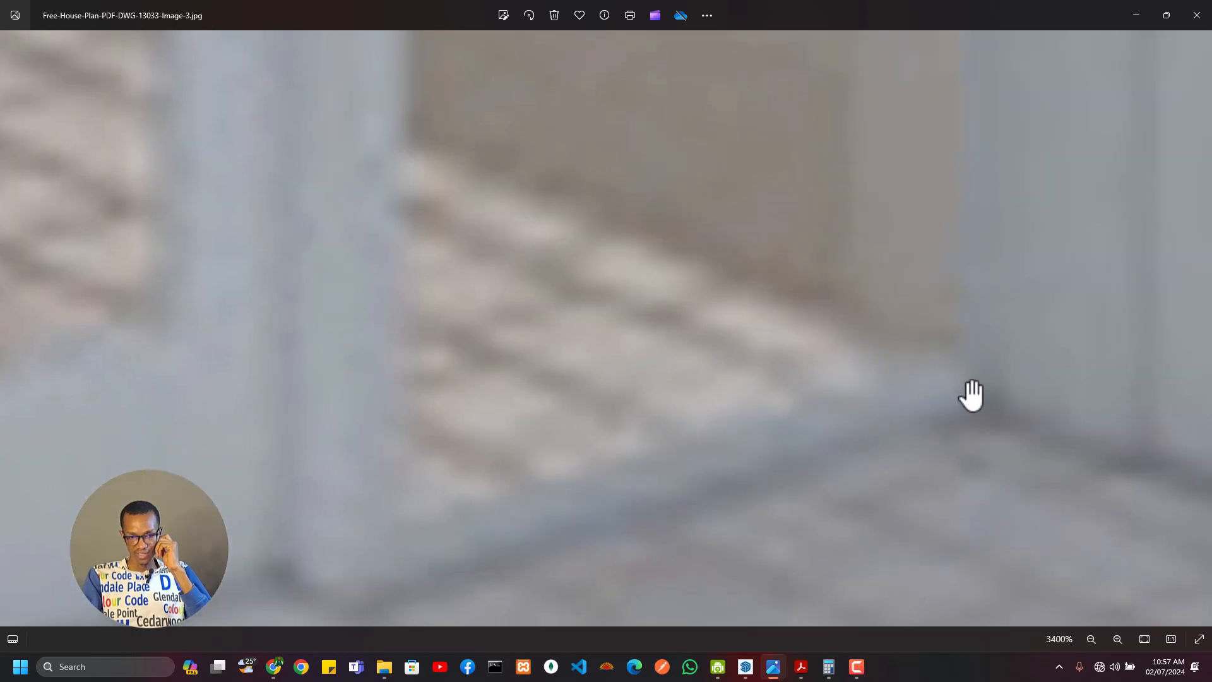
scroll(766, 427, down, 16)
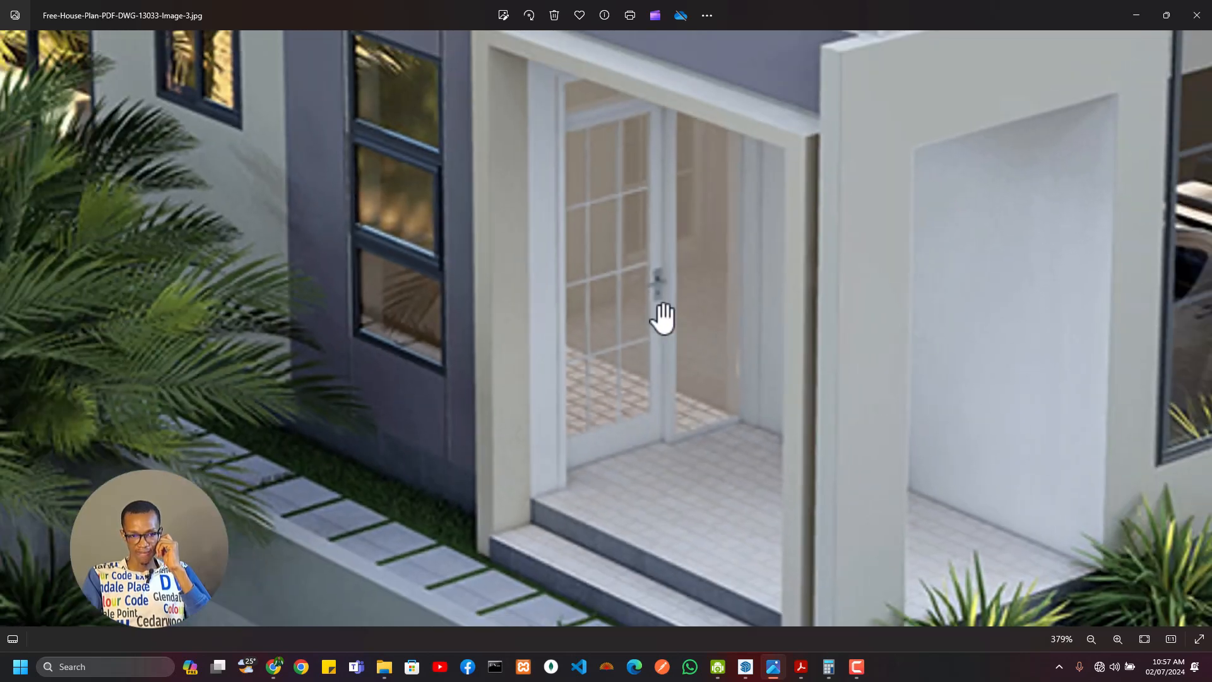
drag(663, 319, 684, 408)
scroll(679, 339, up, 2)
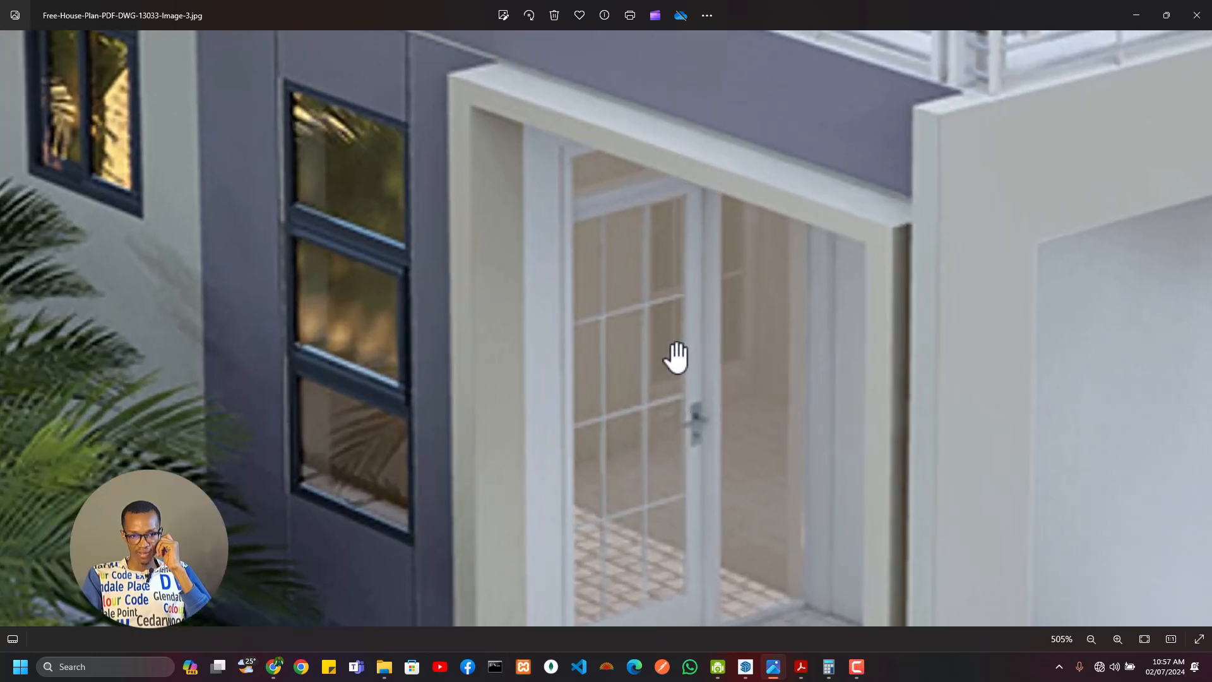
drag(676, 358, 684, 412)
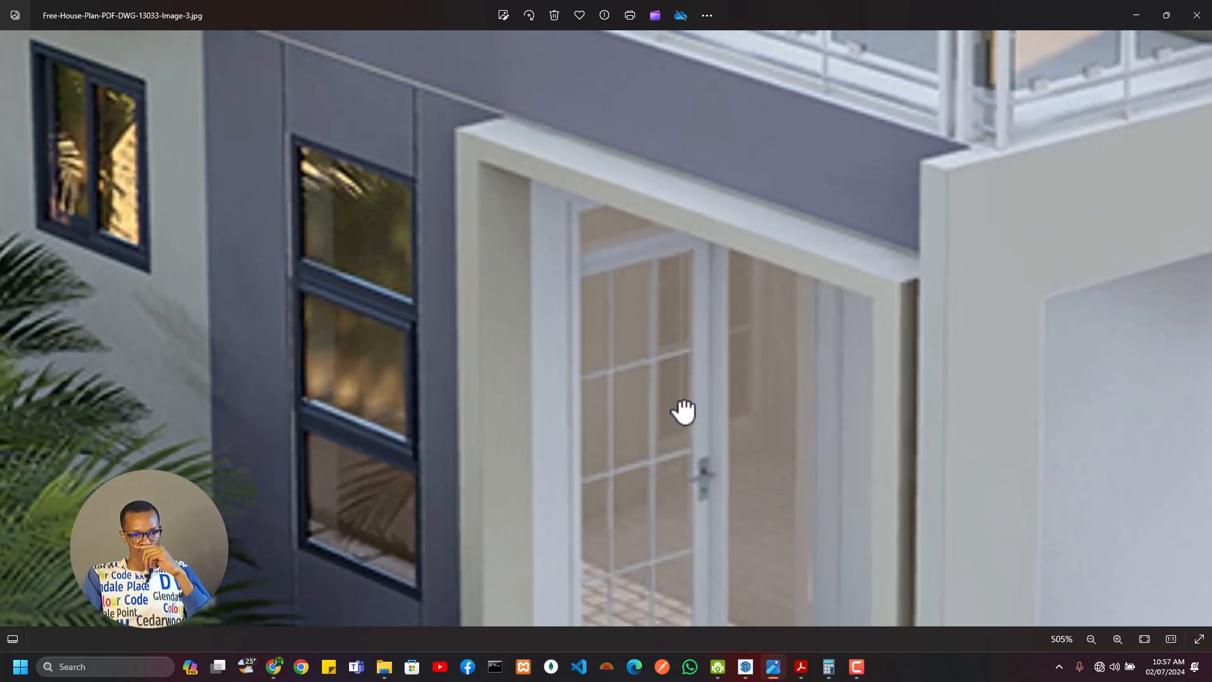
scroll(709, 452, up, 5)
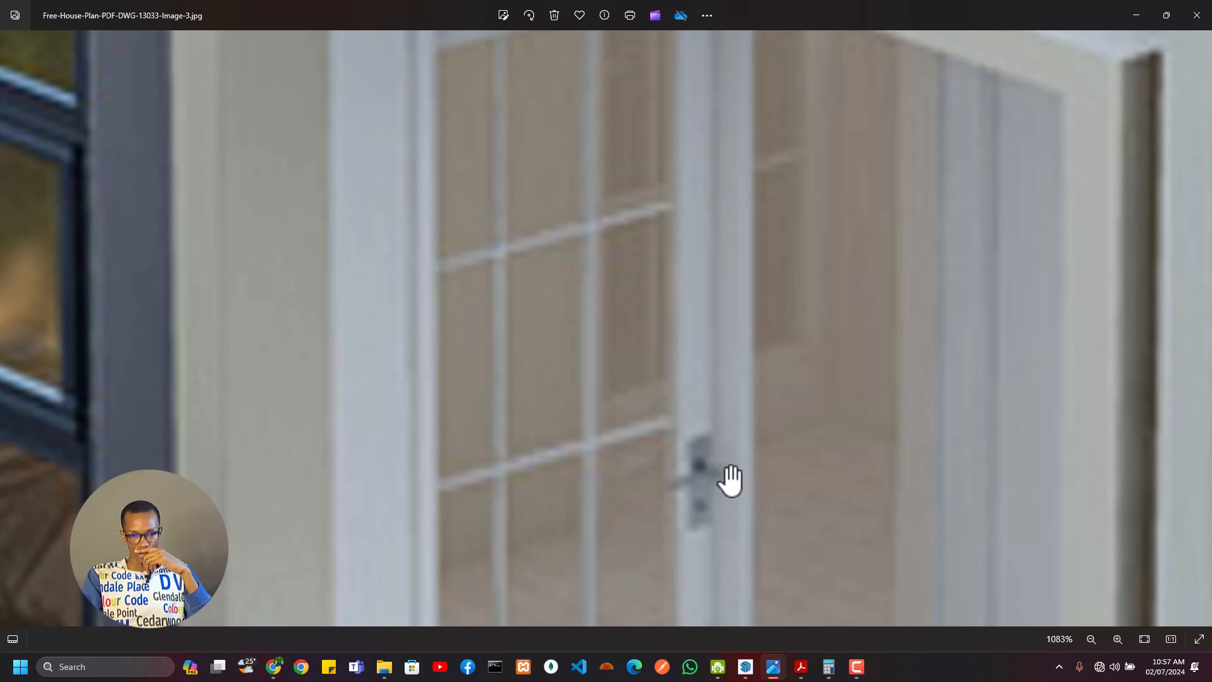
scroll(682, 378, down, 8)
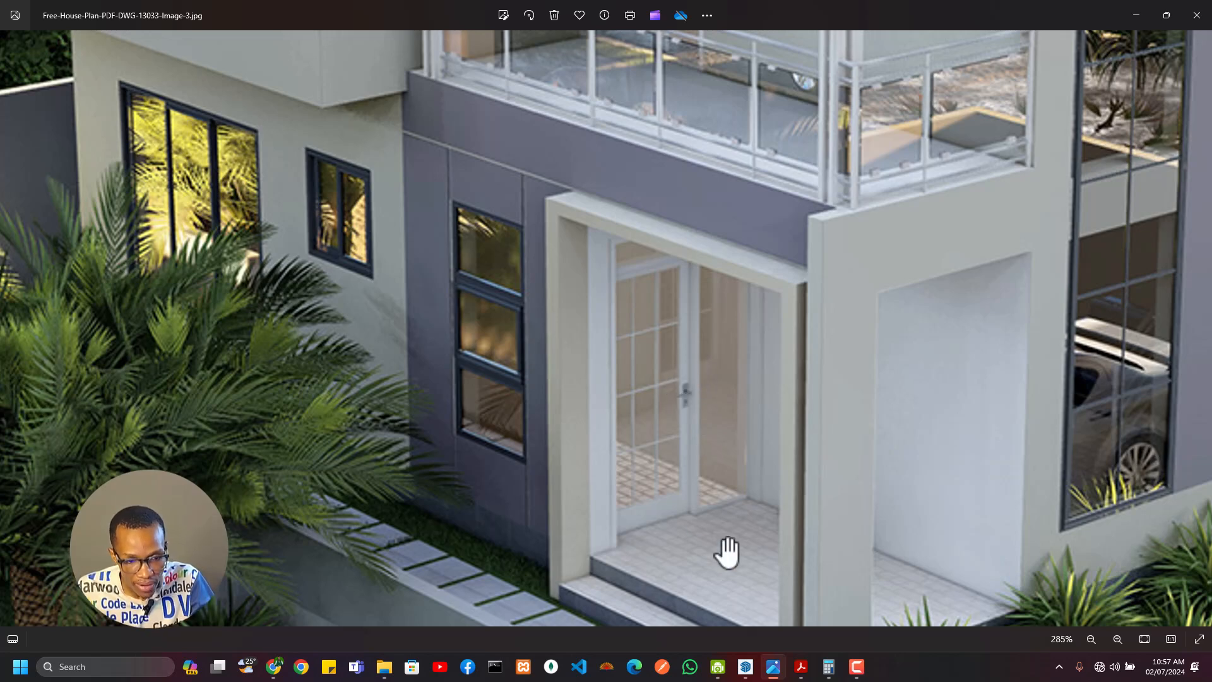
scroll(666, 419, up, 3)
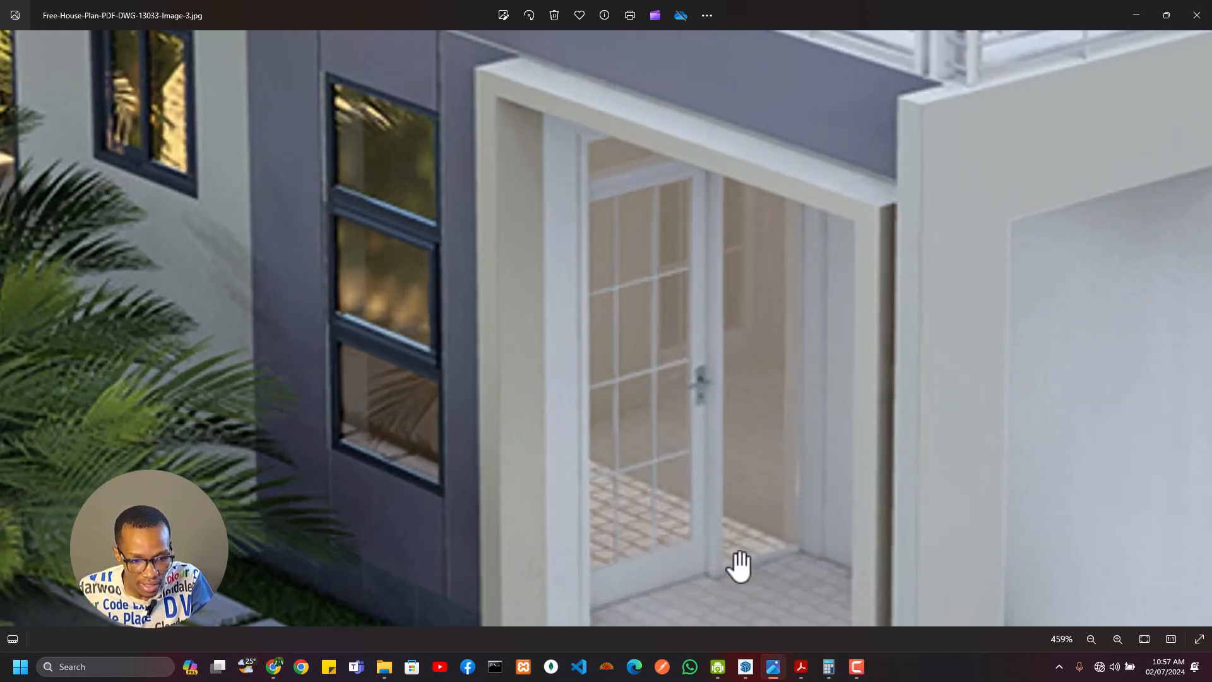
Step: Switch between SketchUp and the Photos render to compare which side of the D-03 leaf carries the handle
key(alt+Tab)
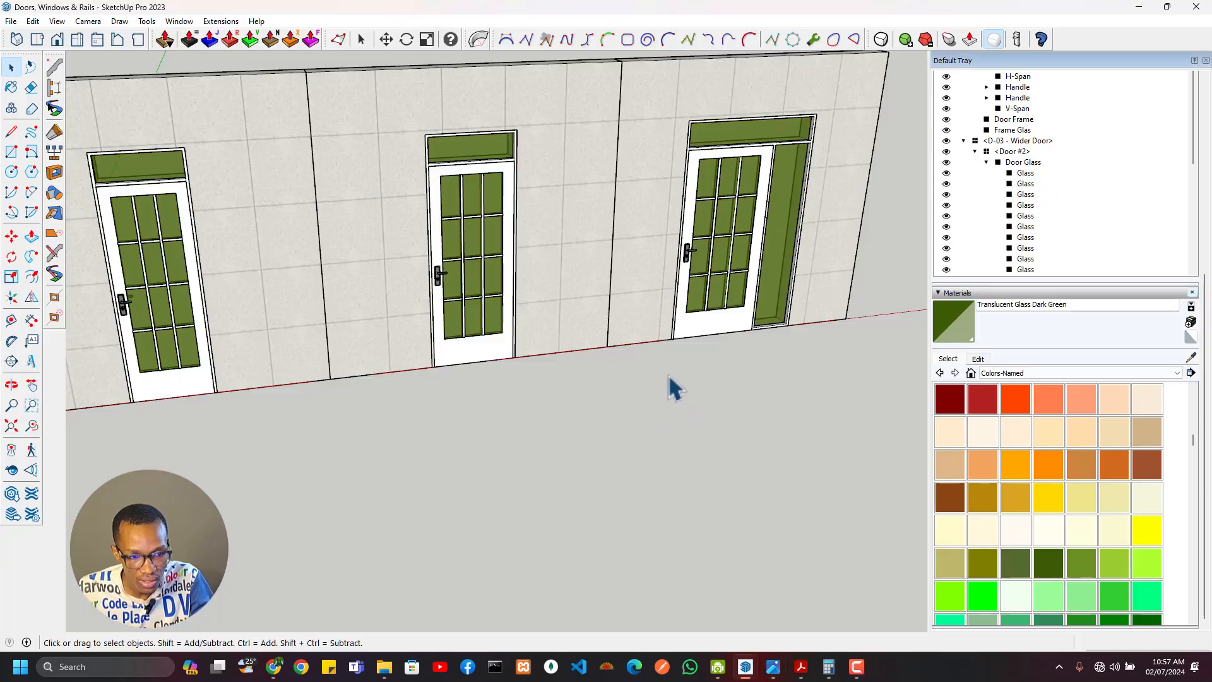
mouse_move(676, 387)
middle_down()
mouse_move(735, 278)
mouse_move(763, 257)
mouse_move(368, 338)
middle_up()
middle_drag(581, 372, 202, 347)
mouse_move(401, 376)
shift+middle_down()
mouse_move(267, 278)
mouse_move(395, 184)
mouse_move(400, 200)
mouse_move(349, 273)
mouse_move(351, 290)
shift+middle_up()
key(alt+Tab)
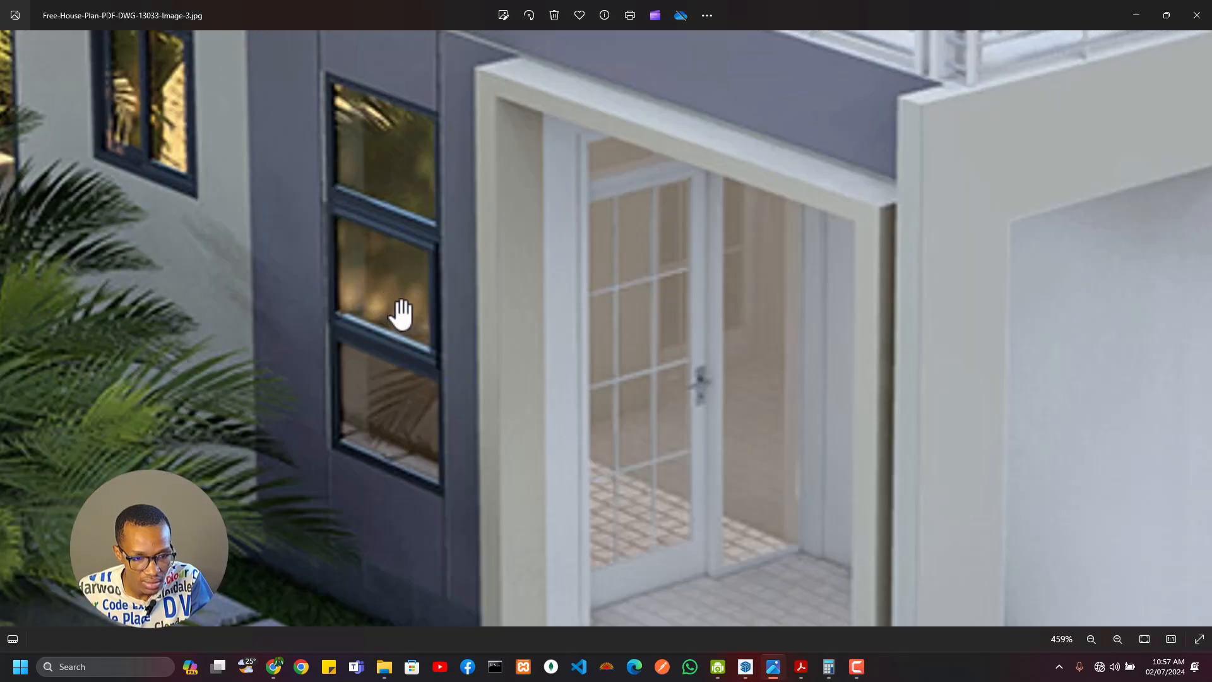
key(alt+Tab)
Step: Flip the door leaf inside the D-03 component across its width so the handle sits beside the glazed side panel
middle_drag(529, 321, 808, 385)
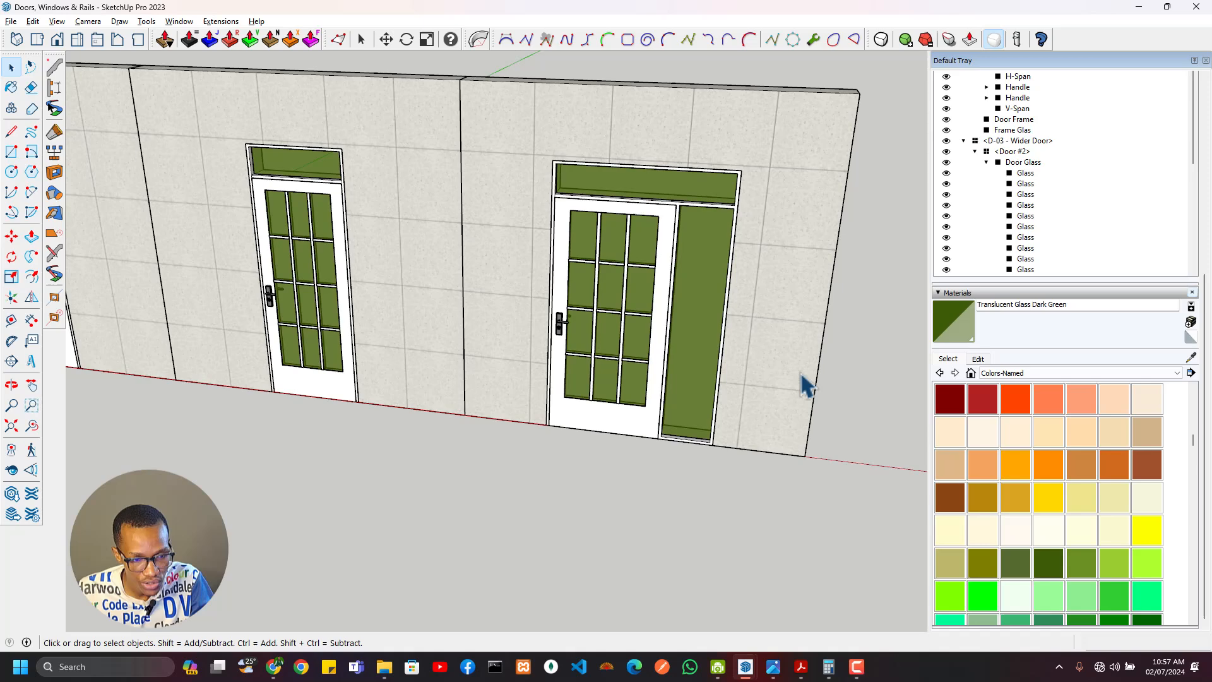
double_click(669, 333)
click(667, 333)
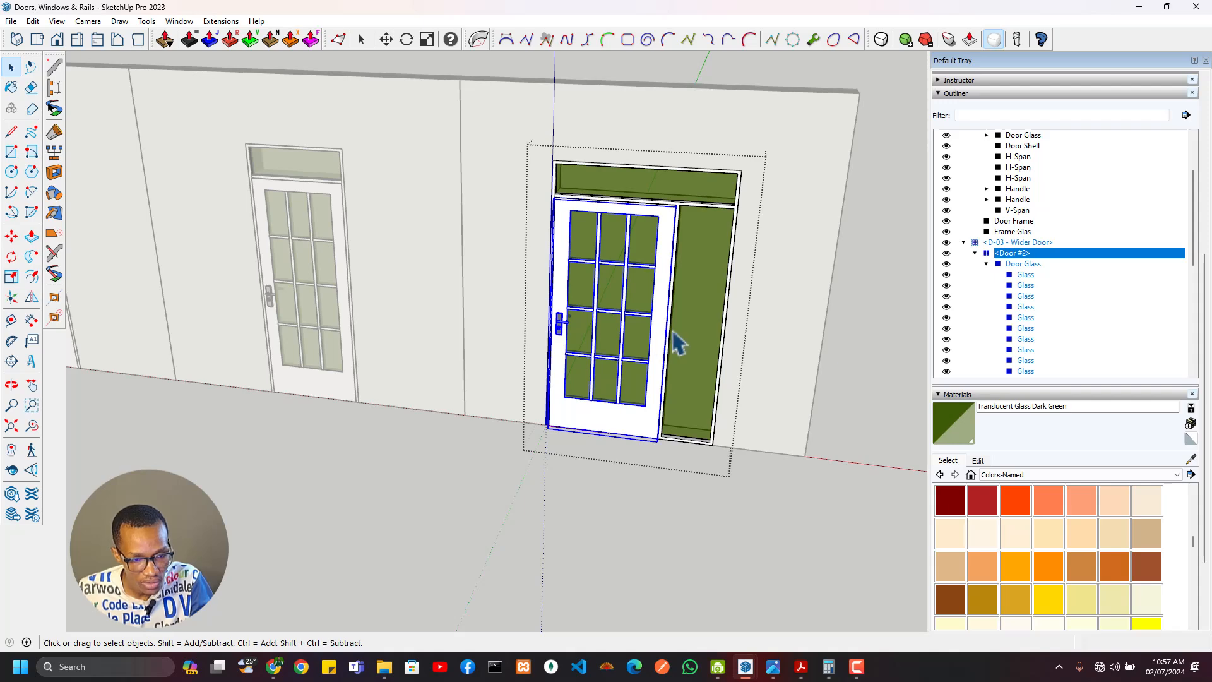
click(32, 297)
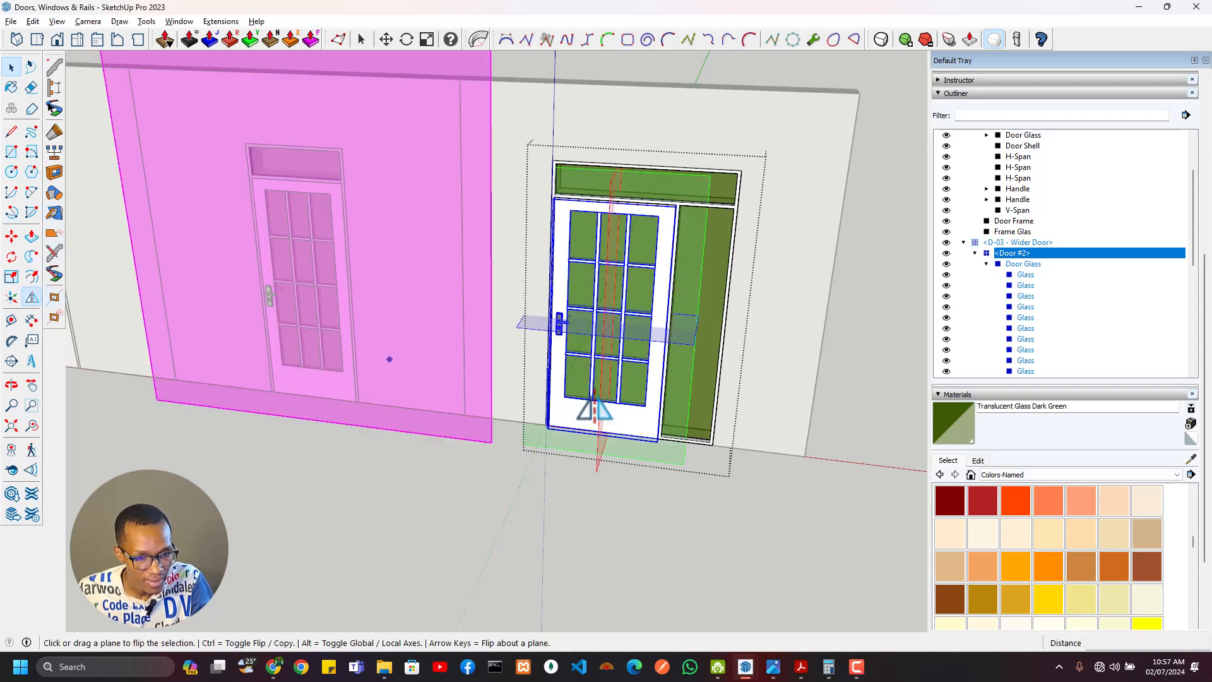
click(604, 374)
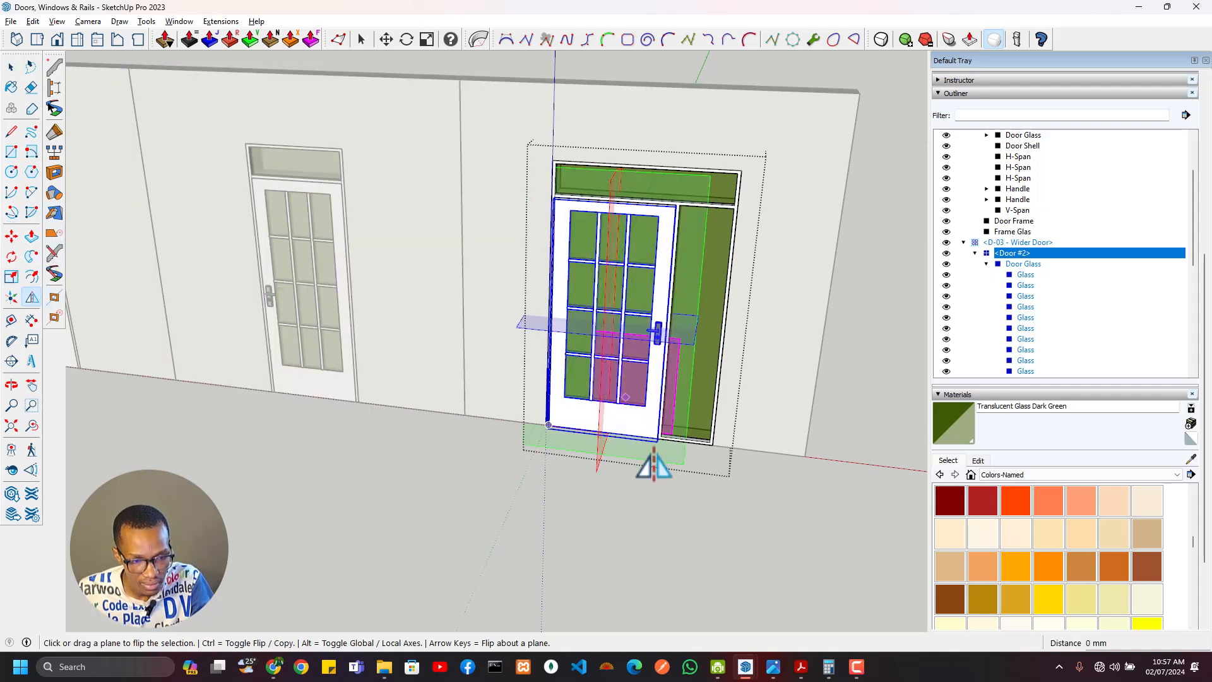
key(space)
click(657, 455)
Step: Inspect the flipped D-03 leaf from the other side of the wall and check its handle against the render in Photos
scroll(703, 371, down, 1)
middle_drag(703, 372, 175, 411)
scroll(406, 385, up, 3)
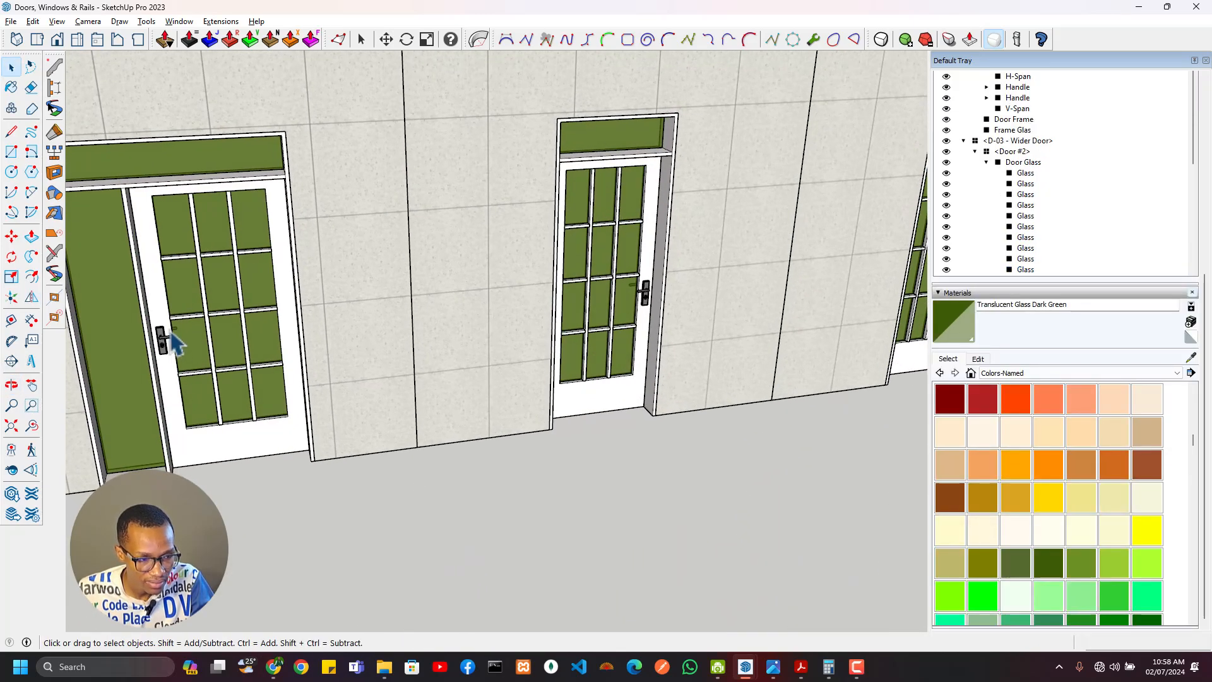
key(alt+Tab)
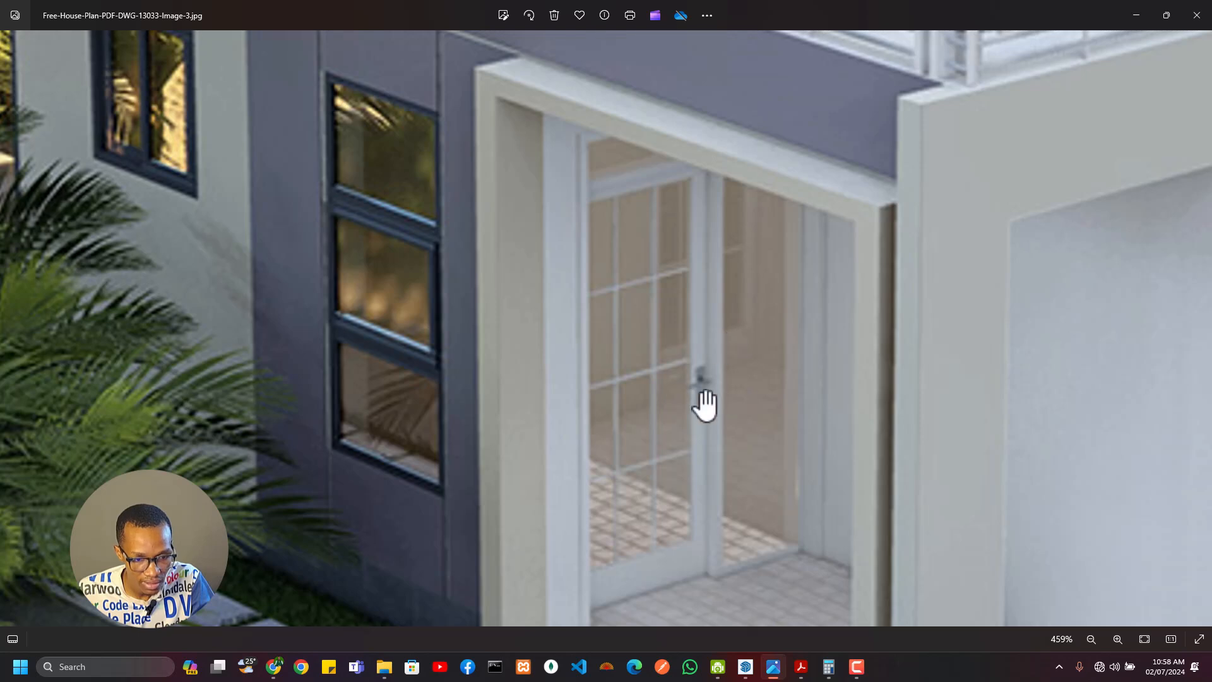
key(alt+Tab)
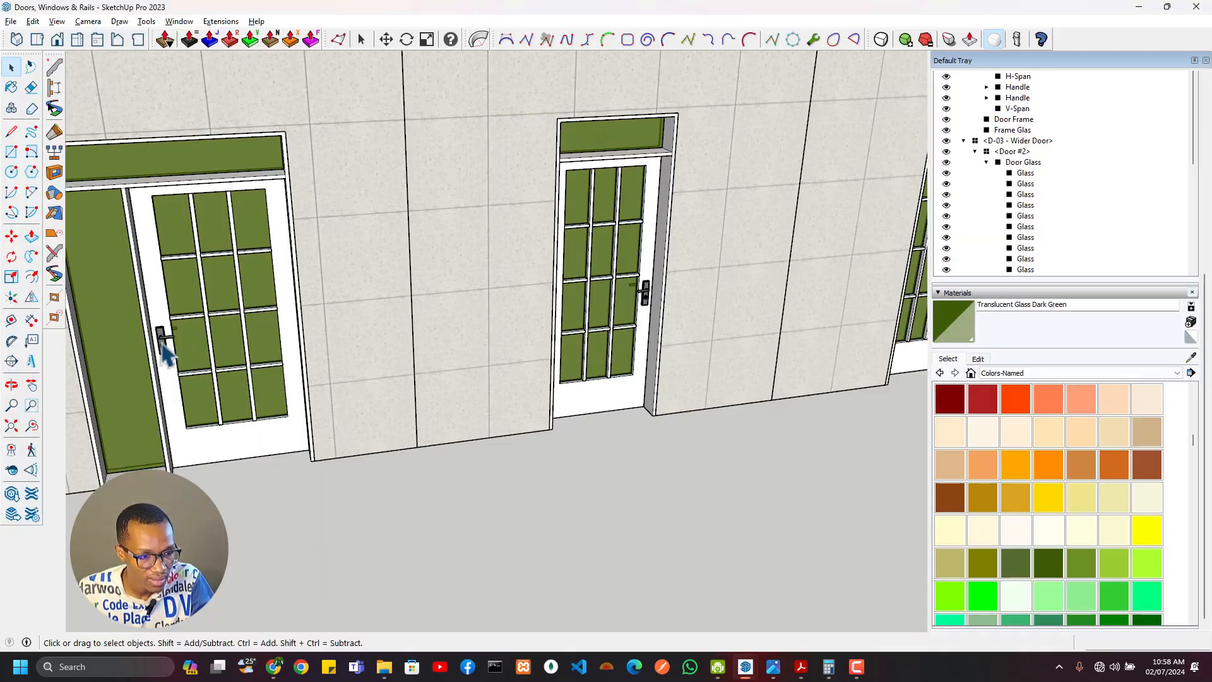
click(214, 436)
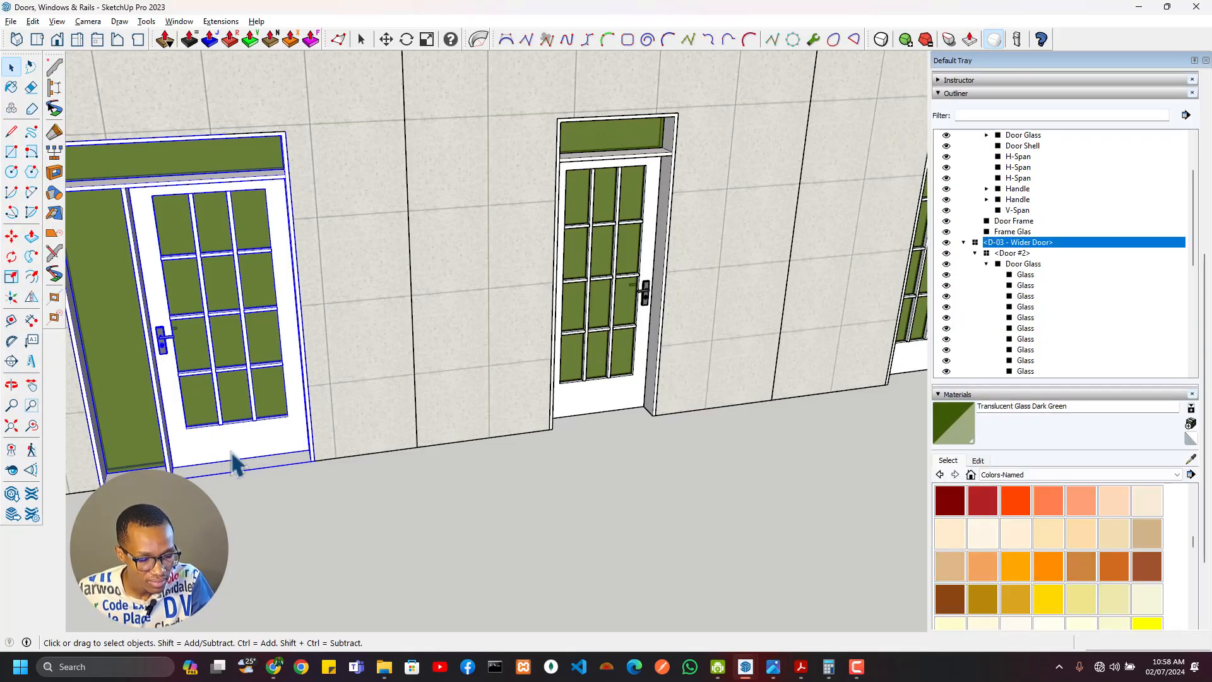
middle_drag(259, 462, 449, 498)
key(q)
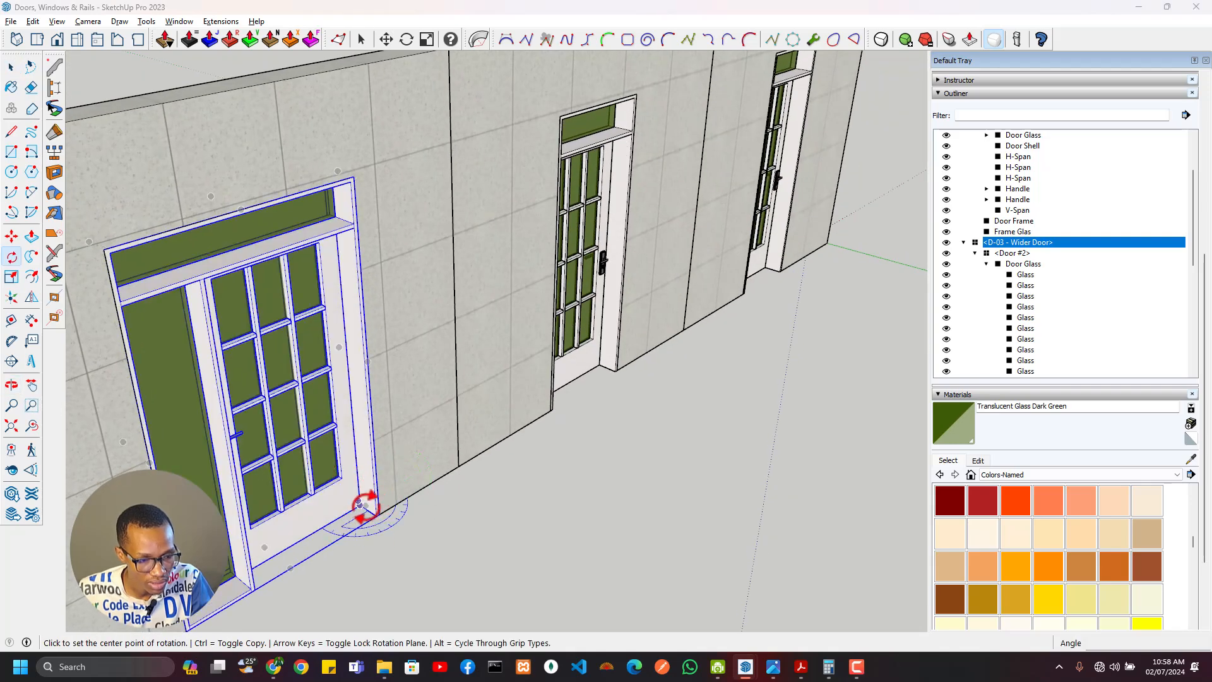
key(alt+Tab)
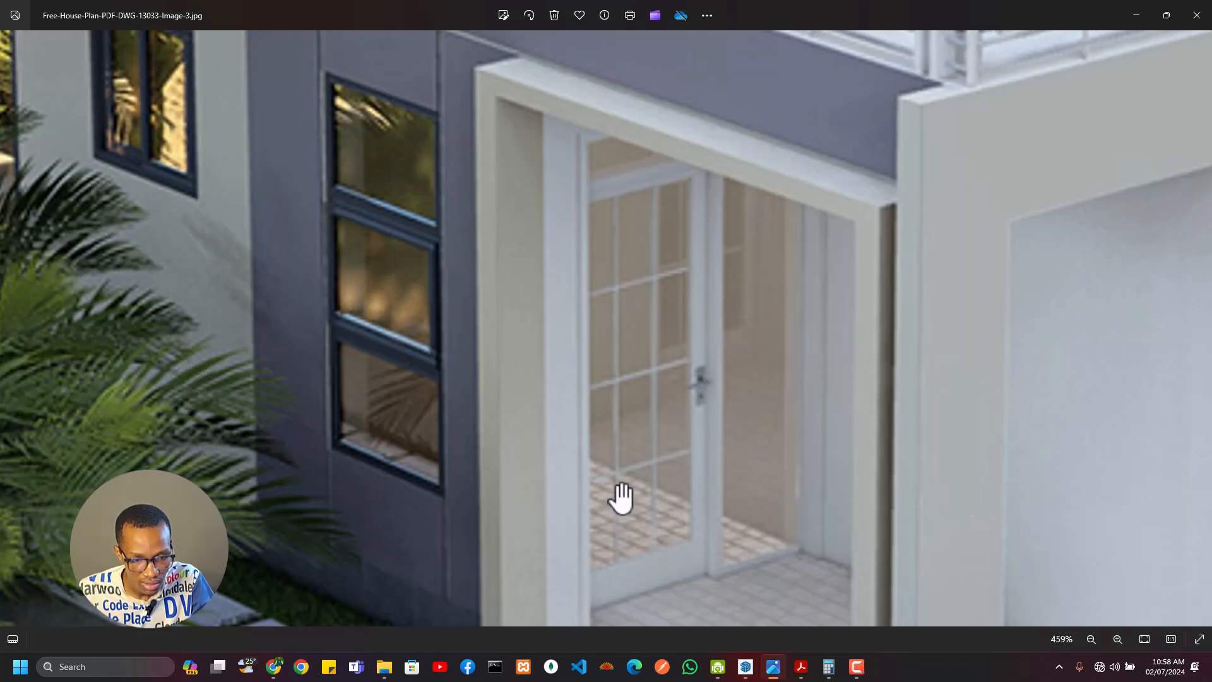
scroll(540, 495, down, 3)
key(alt+Tab)
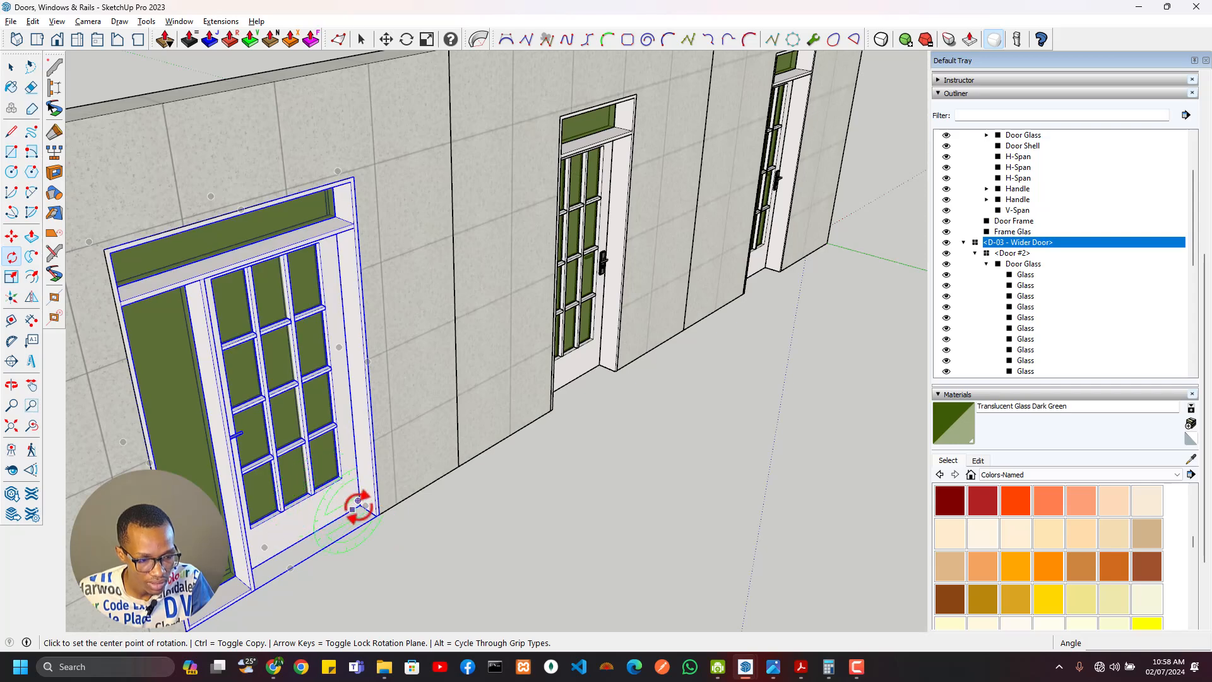
Step: Switch to the PDF drawings, check D-03's opening direction in the door schedule and ground floor plan, and return to SketchUp
key(alt+Tab)
key(Tab)
scroll(546, 410, down, 2)
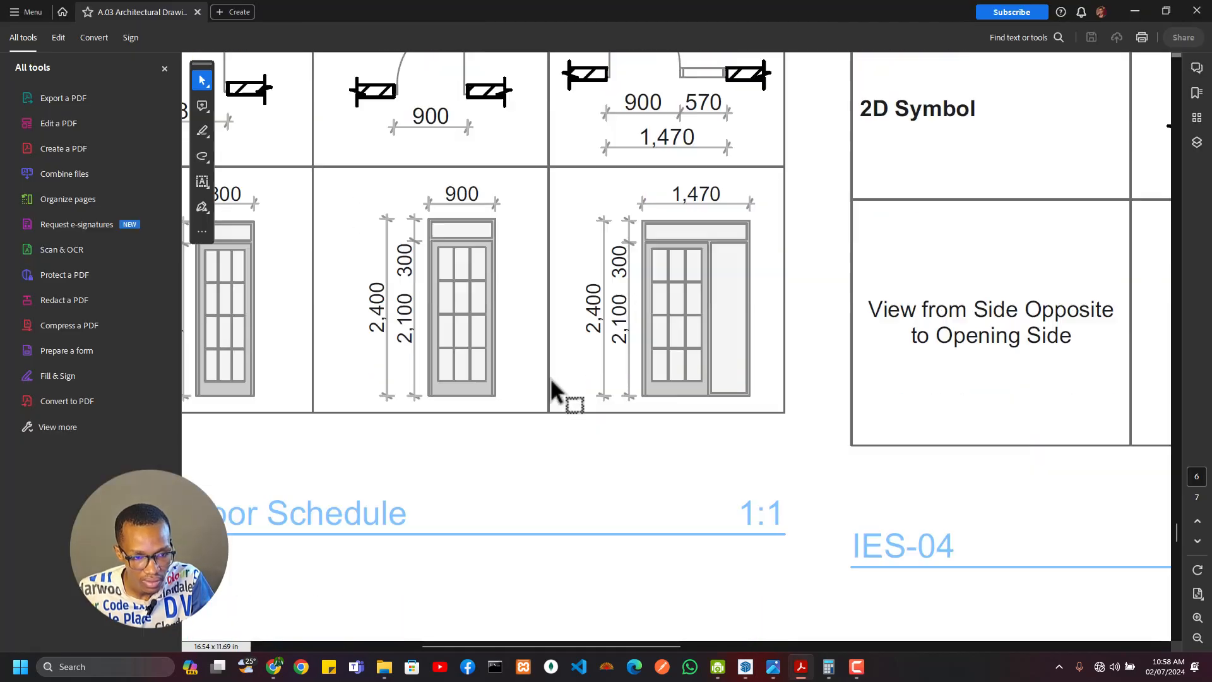
ctrl+scroll(551, 357, up, 3)
scroll(550, 358, up, 5)
ctrl+scroll(521, 321, down, 3)
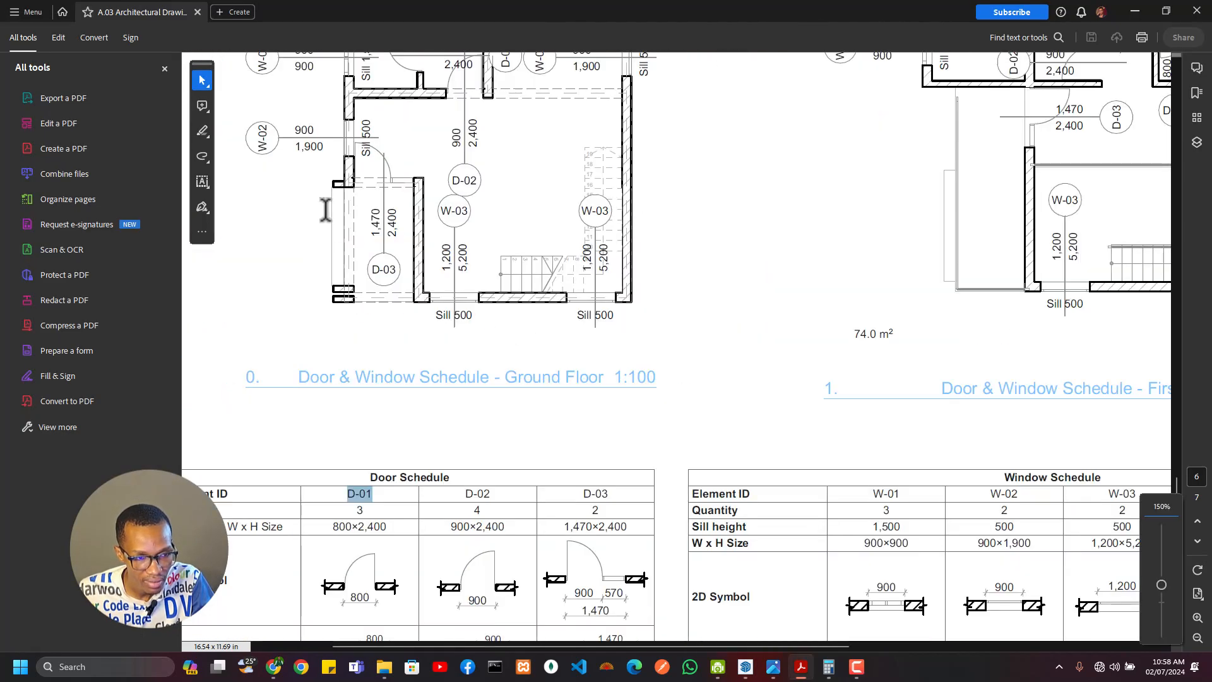
scroll(383, 196, up, 1)
key(alt+Tab)
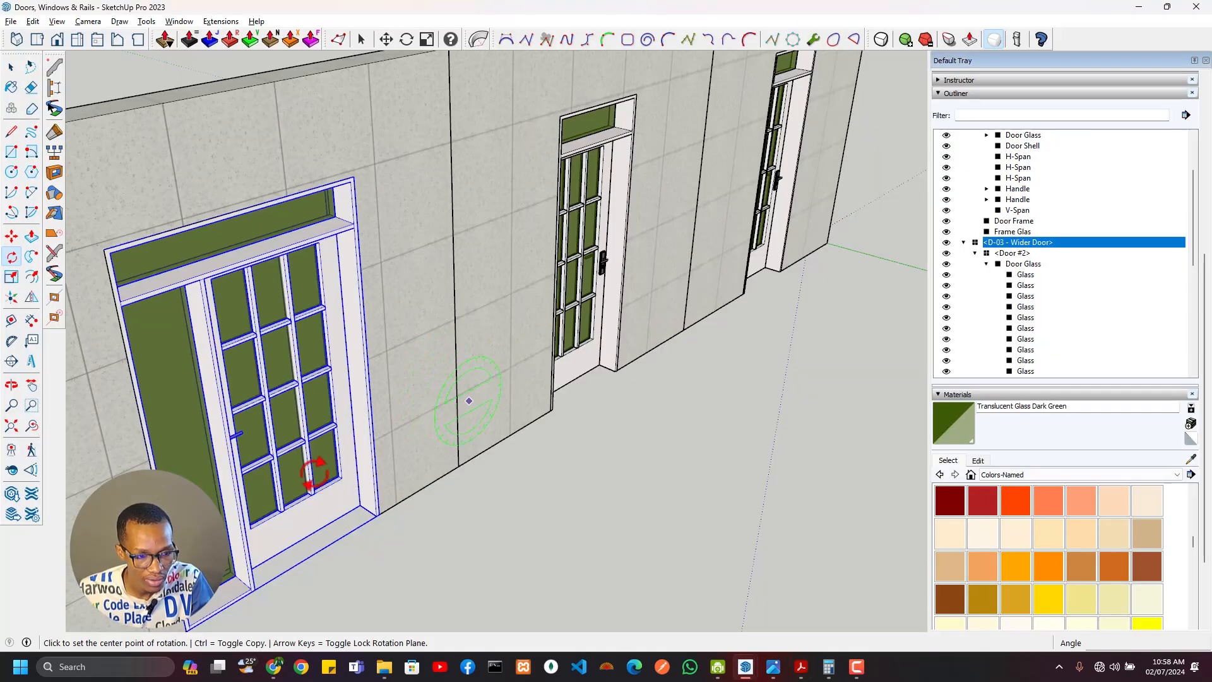
mouse_move(348, 505)
shift+middle_down()
mouse_move(422, 414)
mouse_move(530, 465)
mouse_move(329, 493)
shift+middle_up()
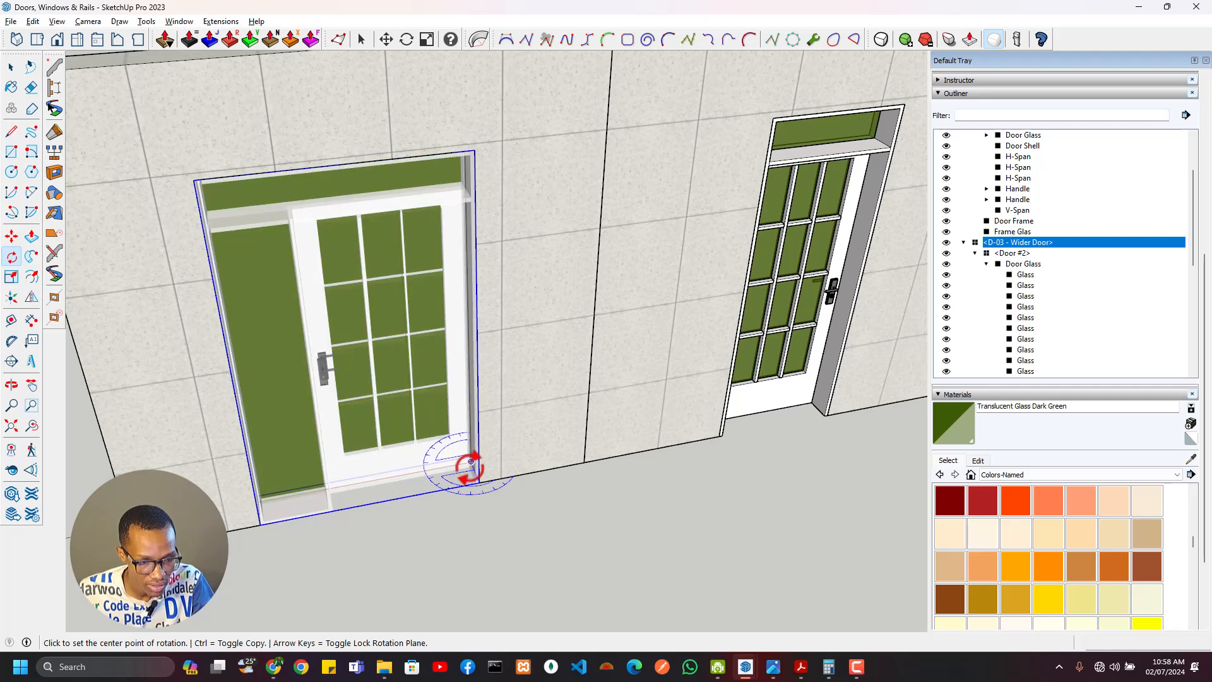
click(472, 469)
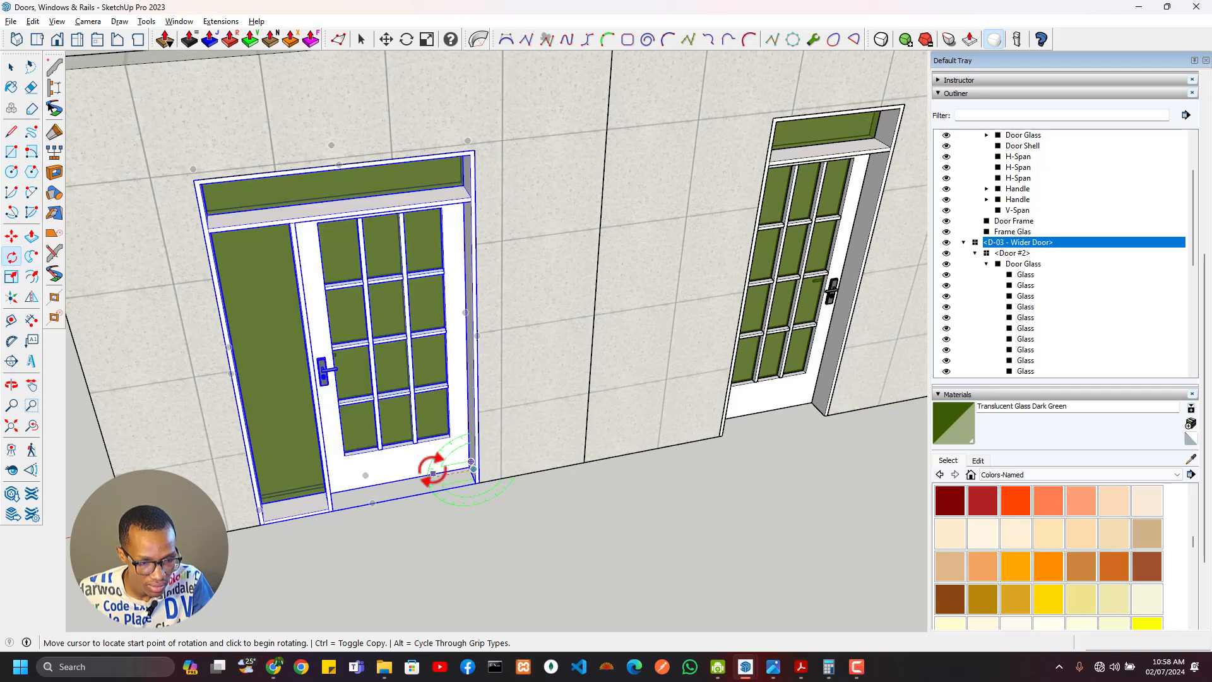
click(469, 467)
click(421, 474)
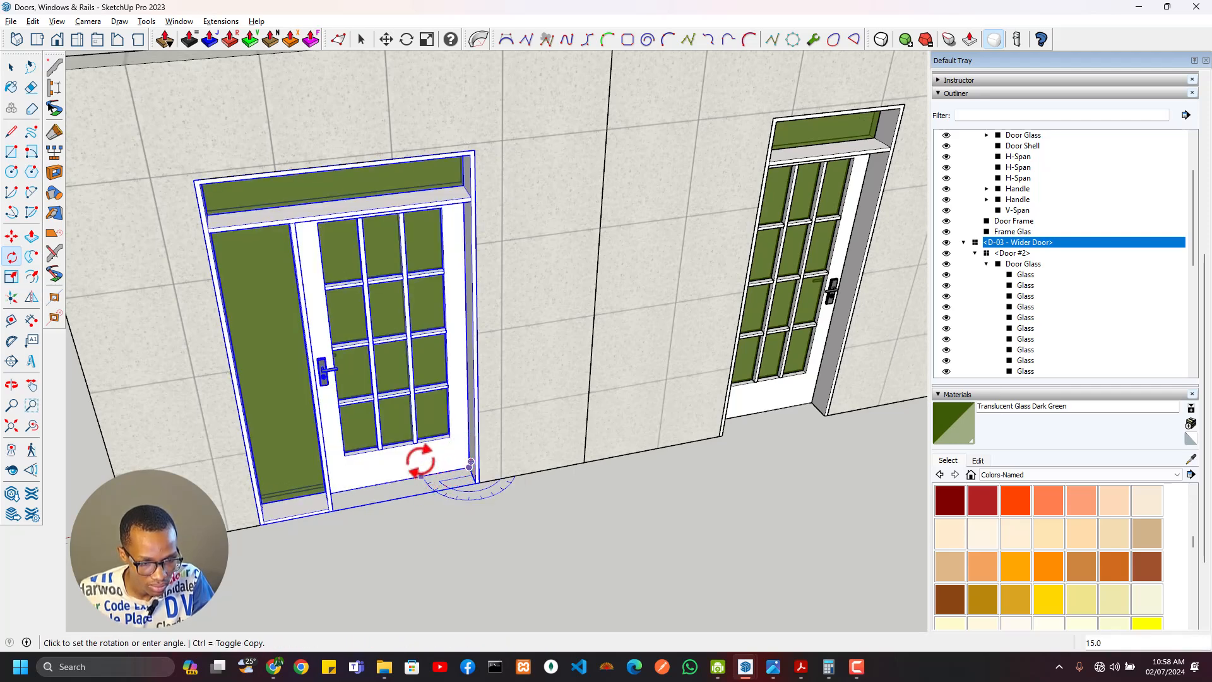
click(406, 490)
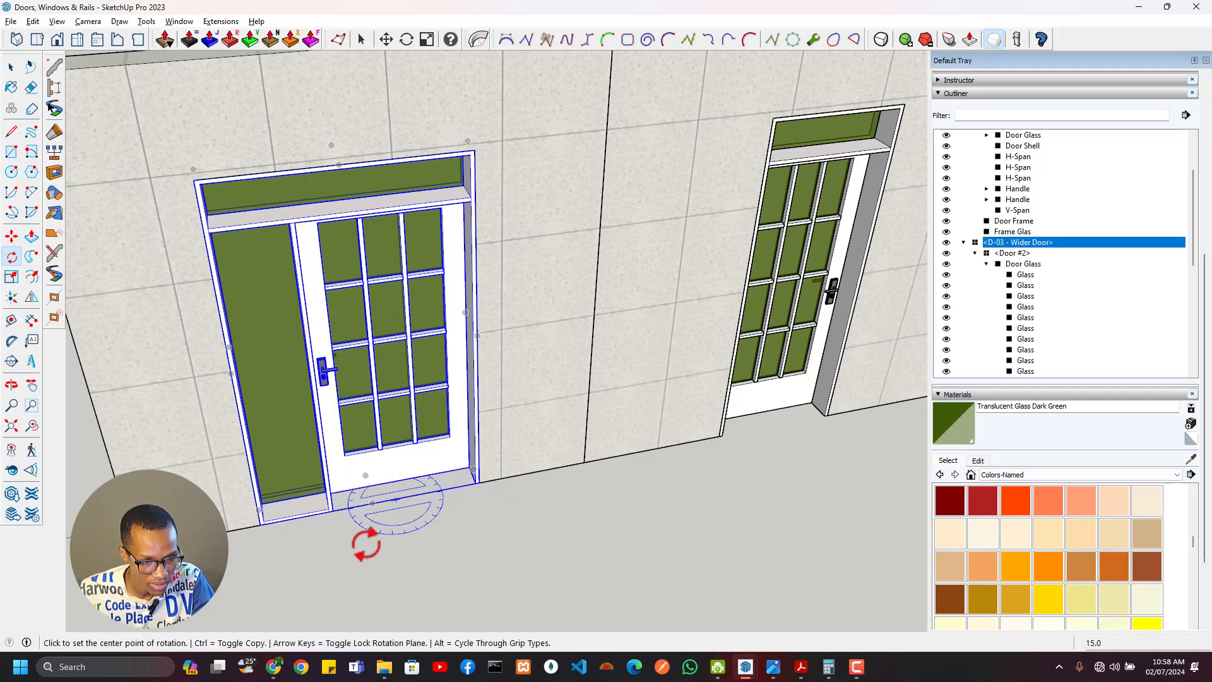
key(space)
Step: Rotate the door leaf inside the D-03 component about its lower hinge corner
double_click(459, 481)
key(q)
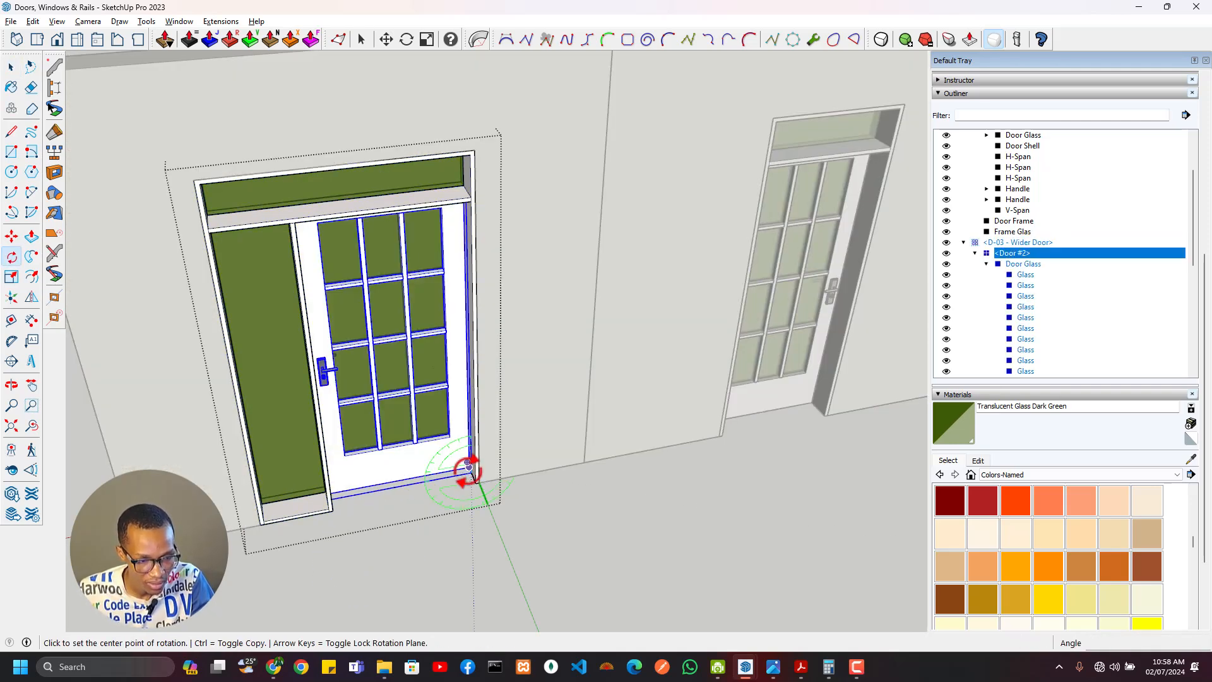